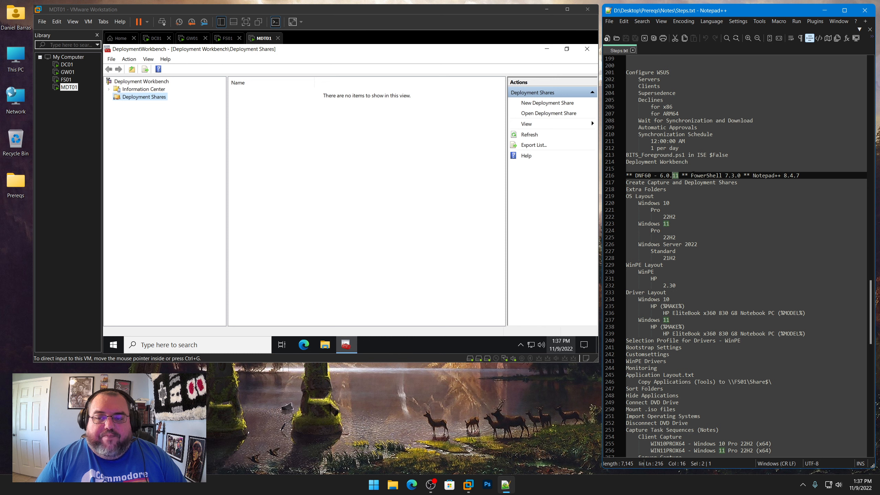
Open Application Layout.txt from the desktop Prereqs\Notes folder in Notepad++
left_click_drag(691, 175, 740, 176)
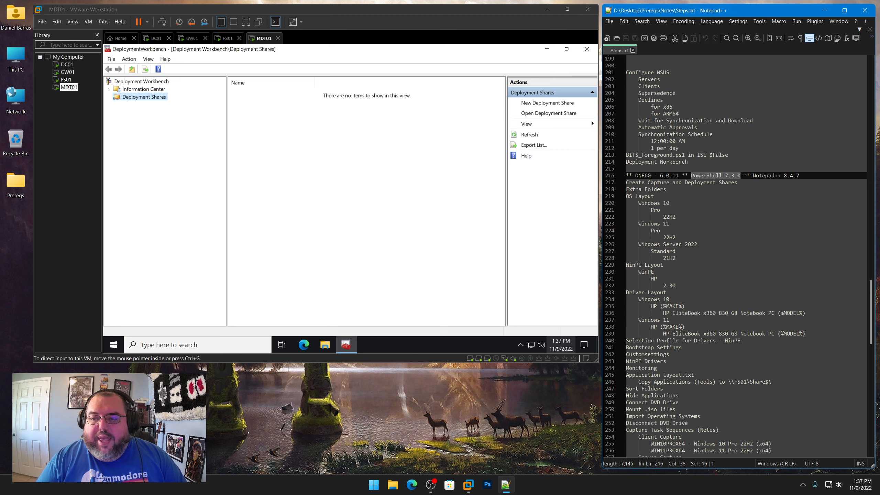
left_click_drag(752, 175, 800, 175)
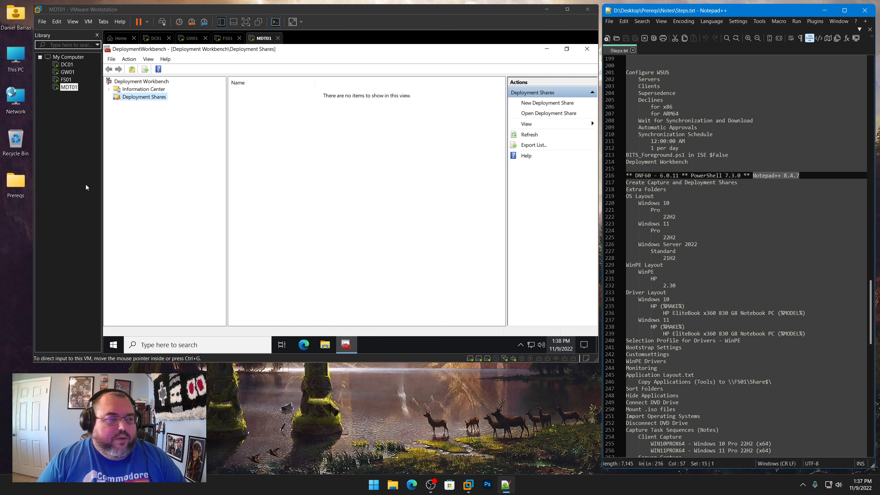
double_click(7, 182)
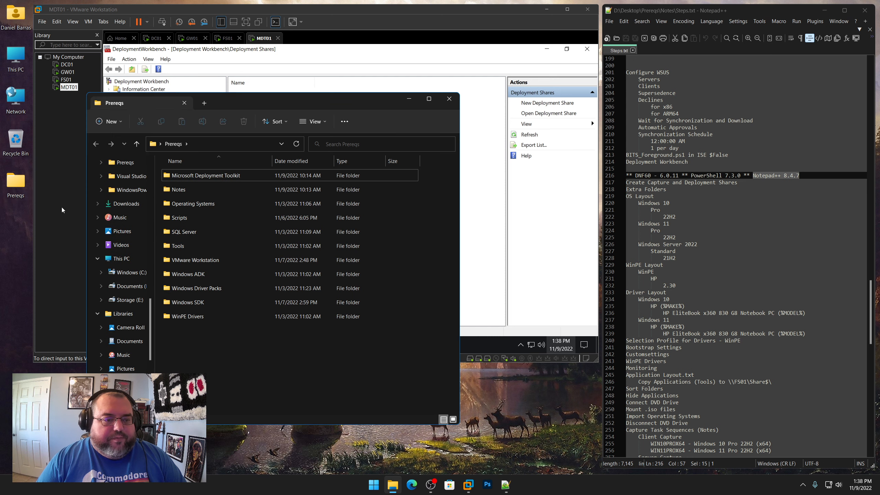
double_click(188, 191)
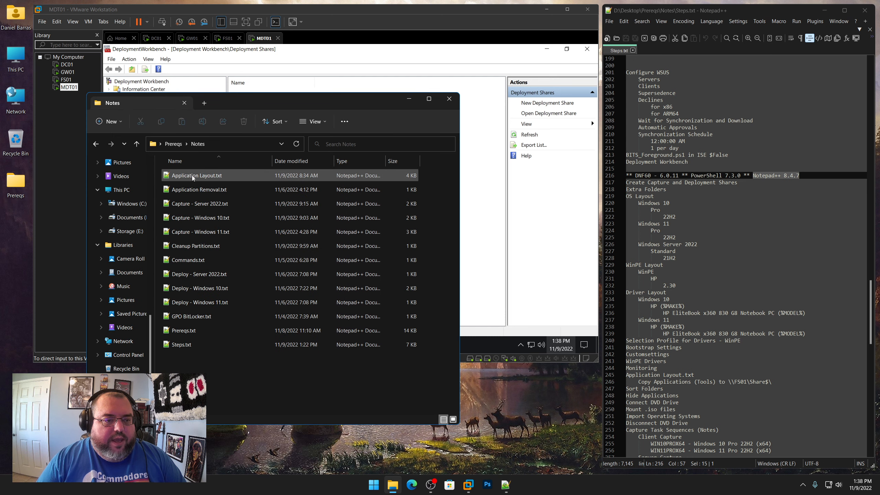
double_click(191, 175)
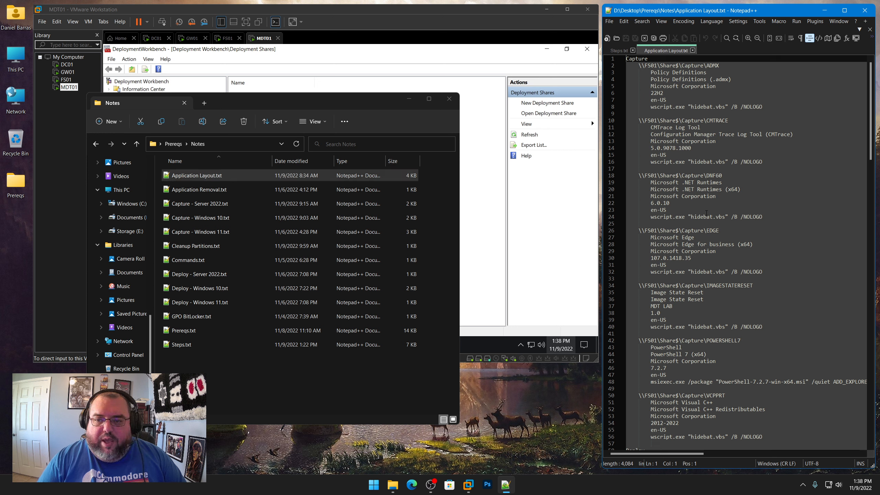
Change the DNF60 application version in Application Layout.txt to 6.0.11
left_click(669, 203)
key("BackSpace")
type("1")
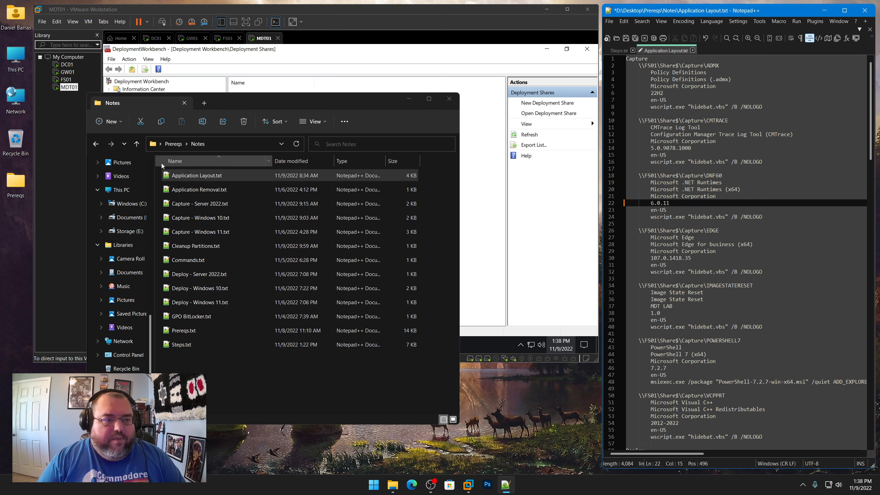
Open Install.bat from Prereqs\Tools\Capture\DNF60 for editing in Notepad++
left_click(173, 143)
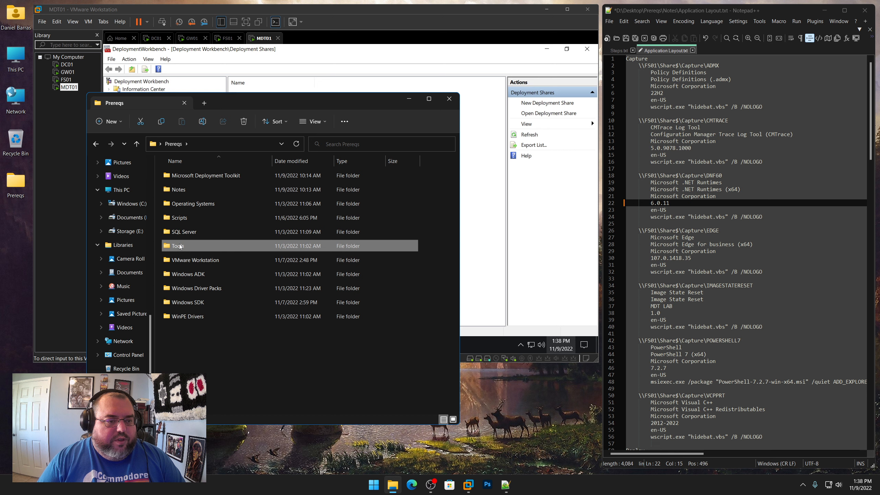
double_click(179, 245)
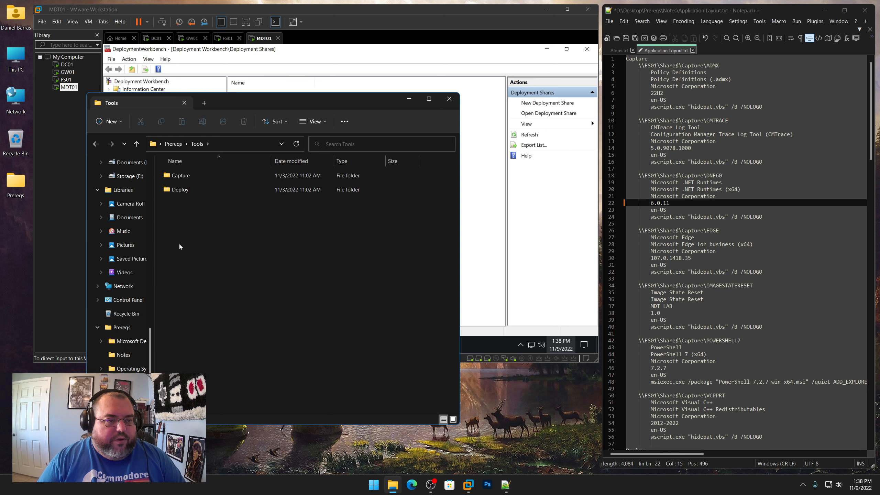
double_click(184, 176)
double_click(185, 203)
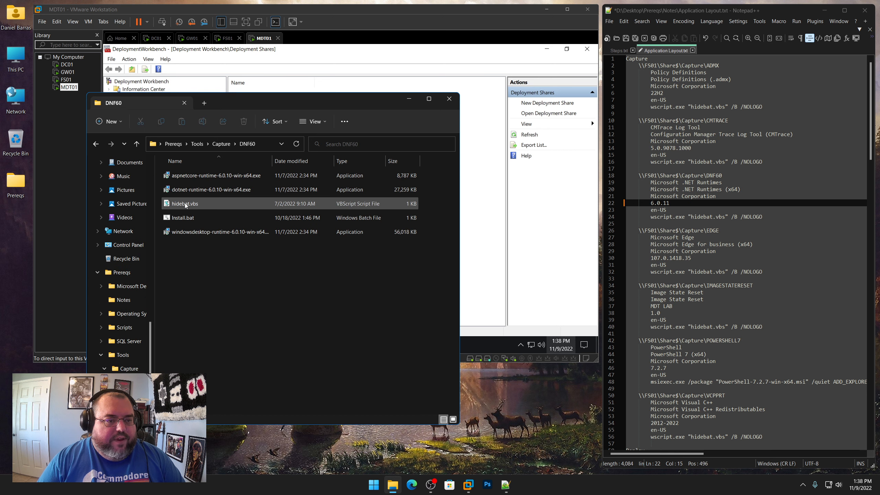
right_click(186, 215)
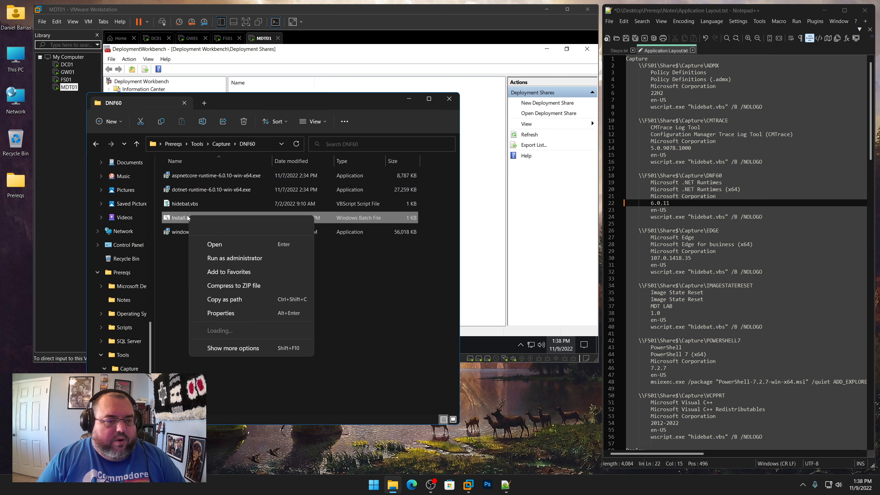
left_click(217, 331)
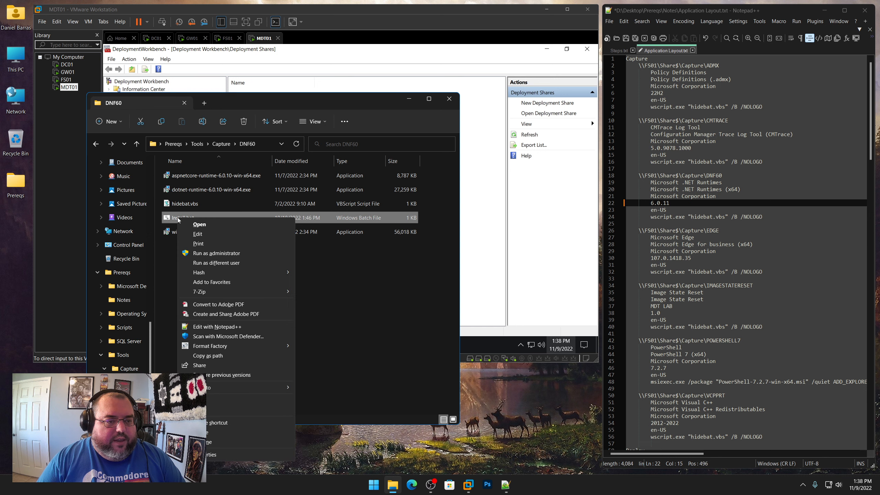
left_click(220, 327)
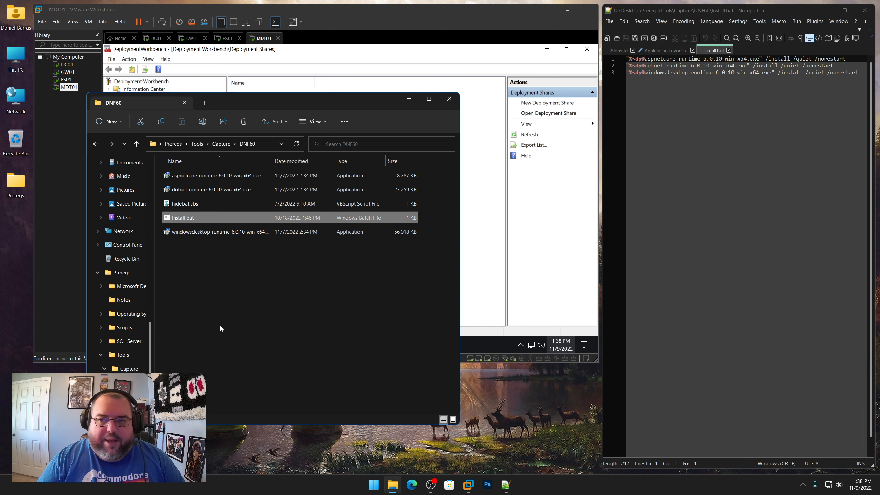
Update all three runtime installer file names in Install.bat from 6.0.10 to 6.0.11, then save and close it
left_click(721, 59)
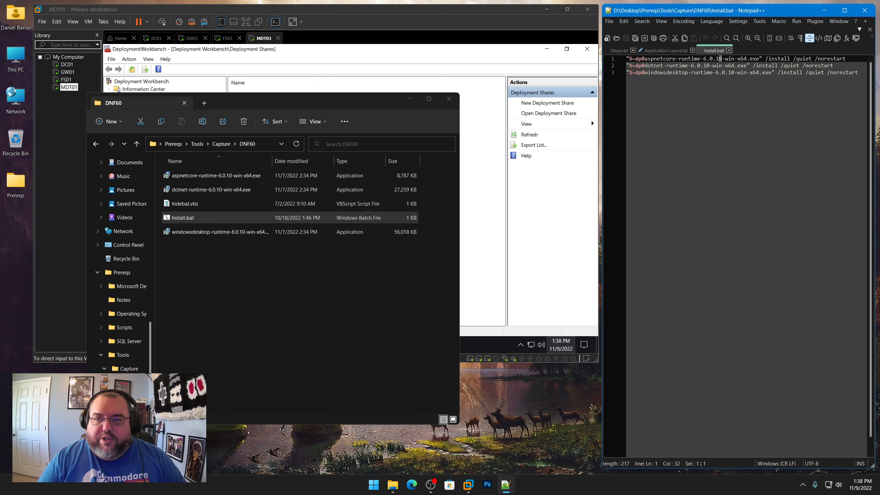
key("BackSpace")
type("1")
left_click_drag(706, 66, 734, 73)
type("1")
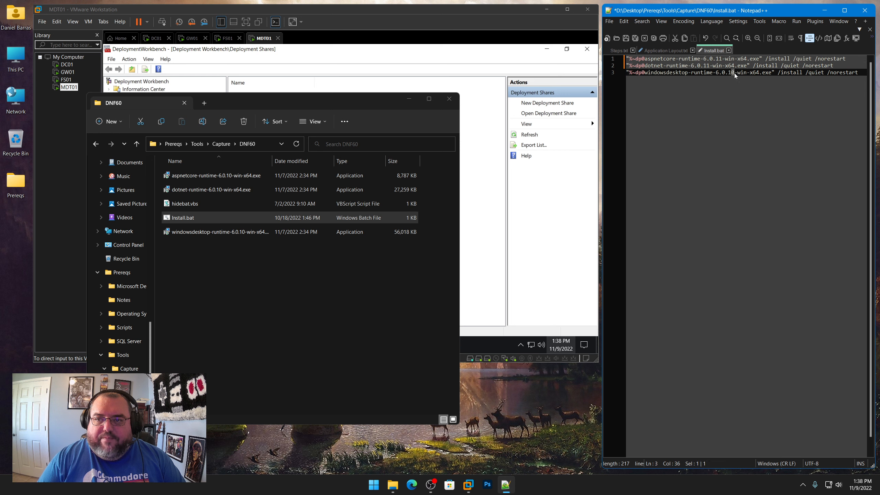
type("1")
left_click(626, 39)
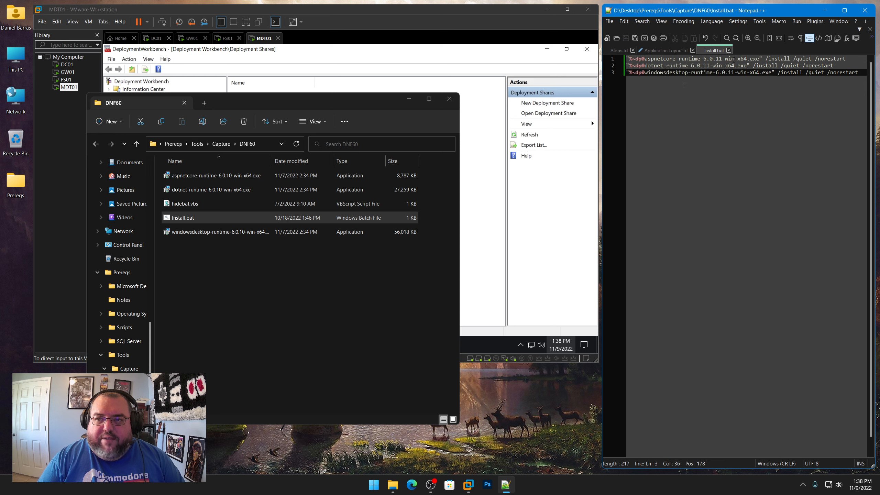
left_click(728, 50)
Permanently delete the three old 6.0.10 runtime installers from the DNF60 folder
left_click(223, 233)
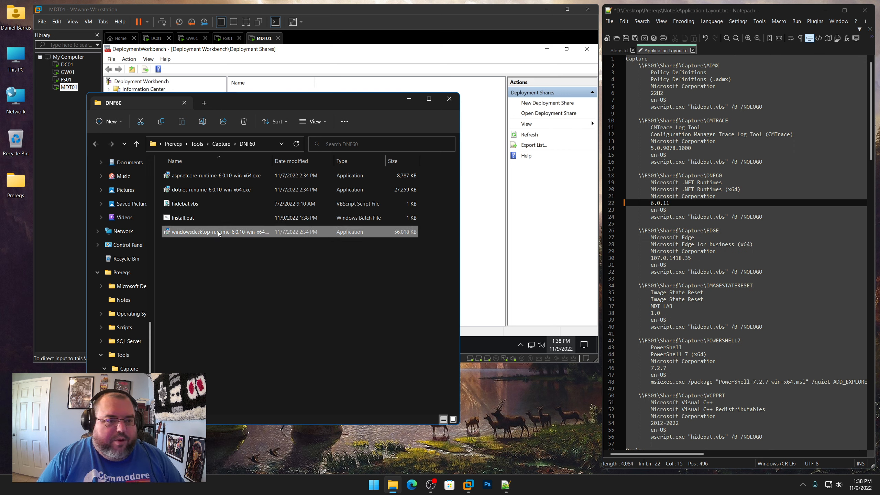
left_click(220, 187, "ctrl")
left_click(223, 176, "ctrl")
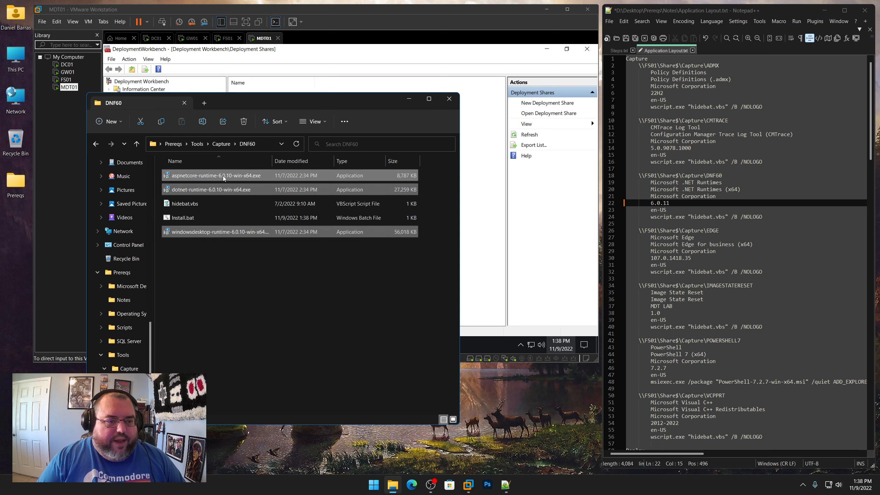
right_click(223, 176)
left_click(259, 338)
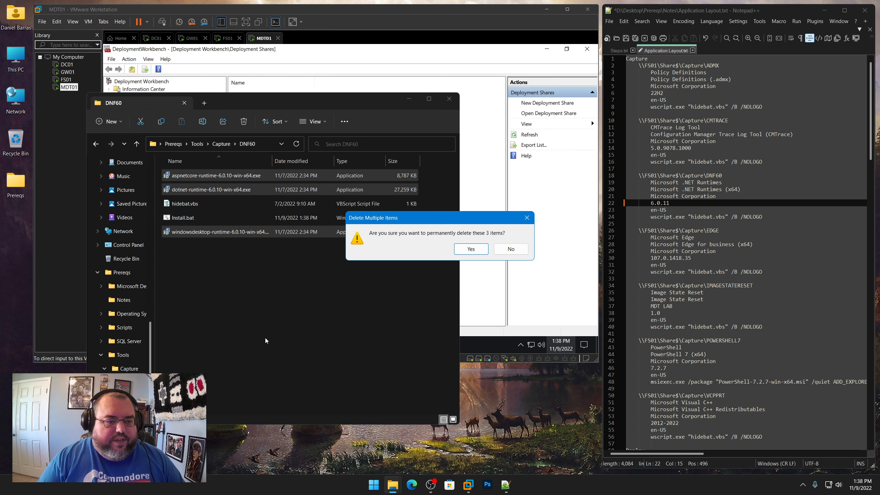
left_click(476, 249)
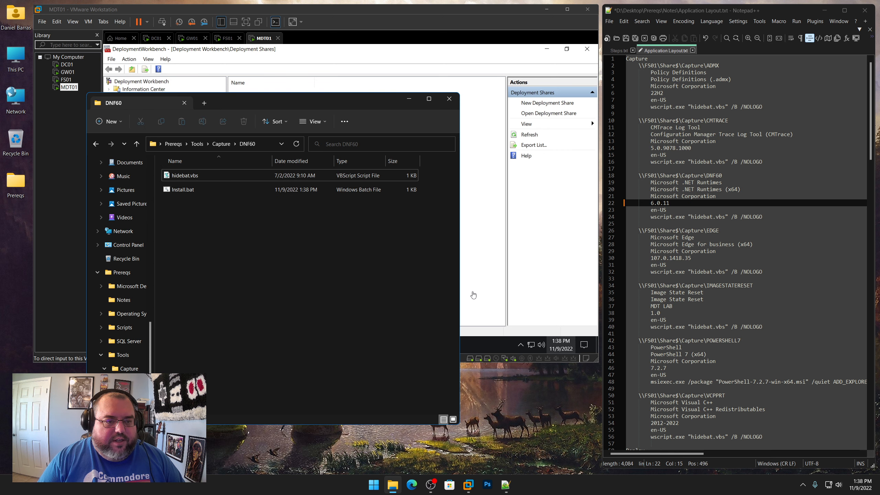
Open the .NET 6.0 download page in the browser and start a Save As download of the ASP.NET Core Runtime 6.0.11 x64 installer
left_click(412, 484)
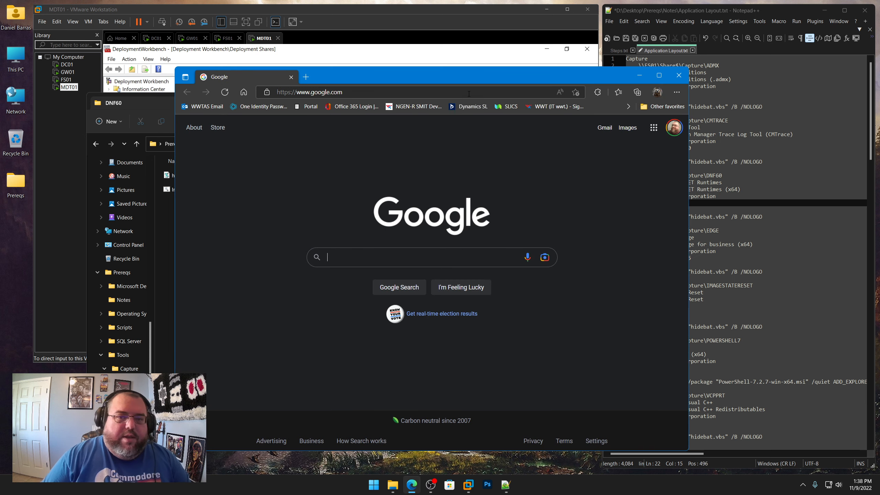
type("https://dotnet.microsoft.com/en-us/download/dotnet/6.0")
key("Return")
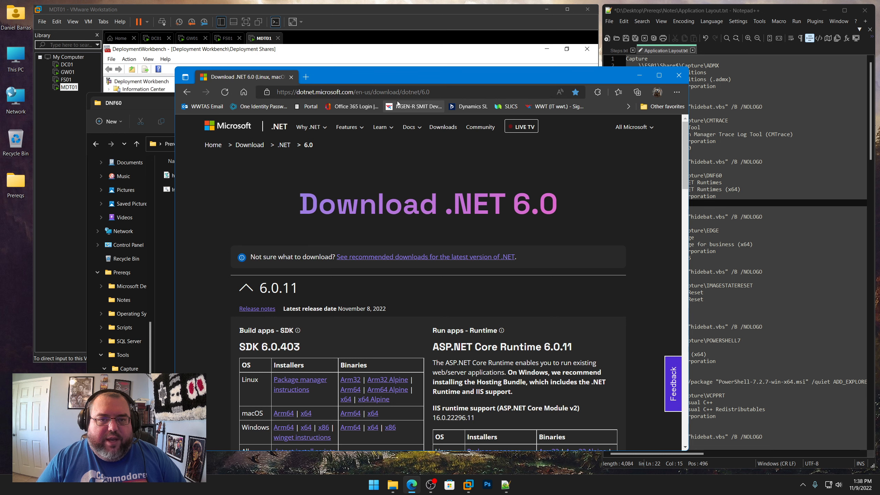
scroll(452, 313, "down", 3)
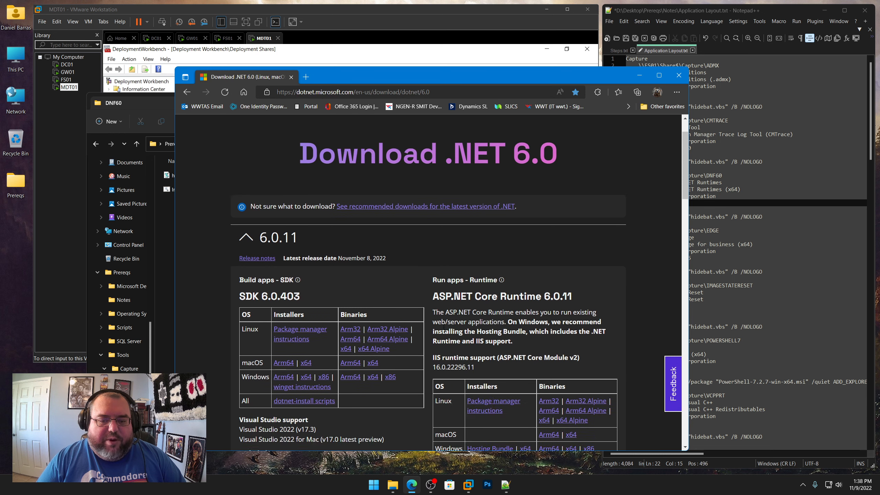
scroll(424, 278, "down", 4)
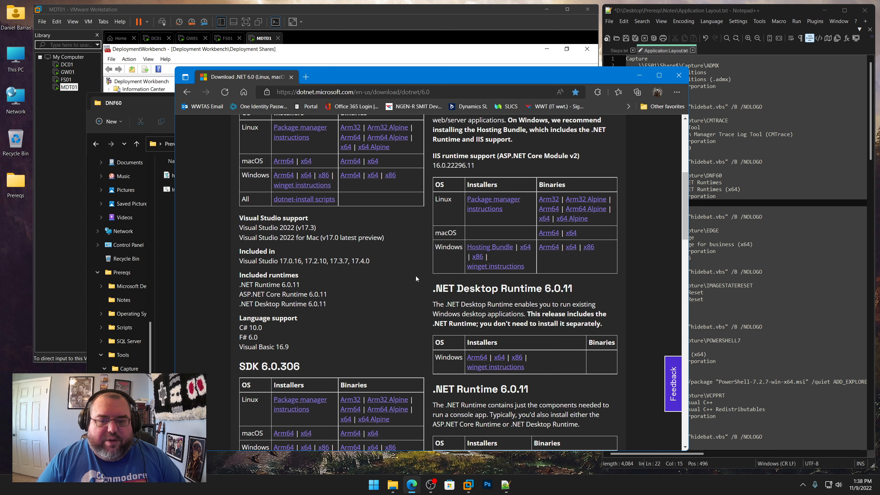
right_click(525, 248)
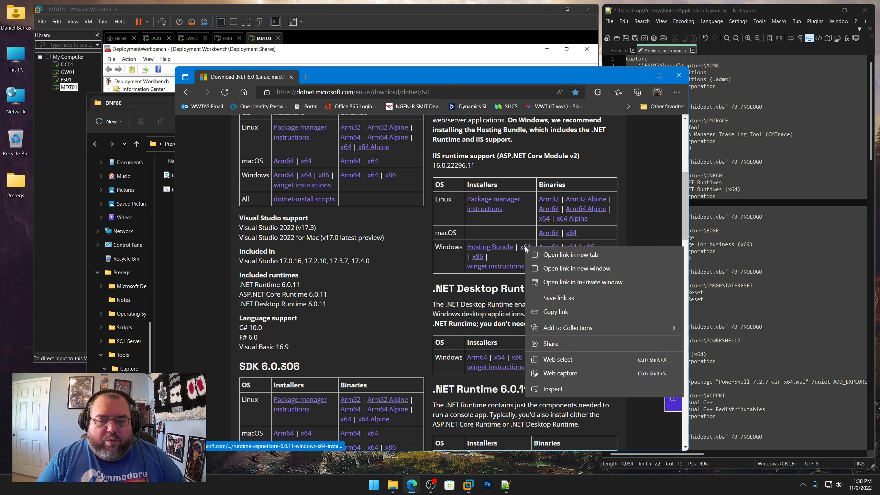
left_click(550, 256)
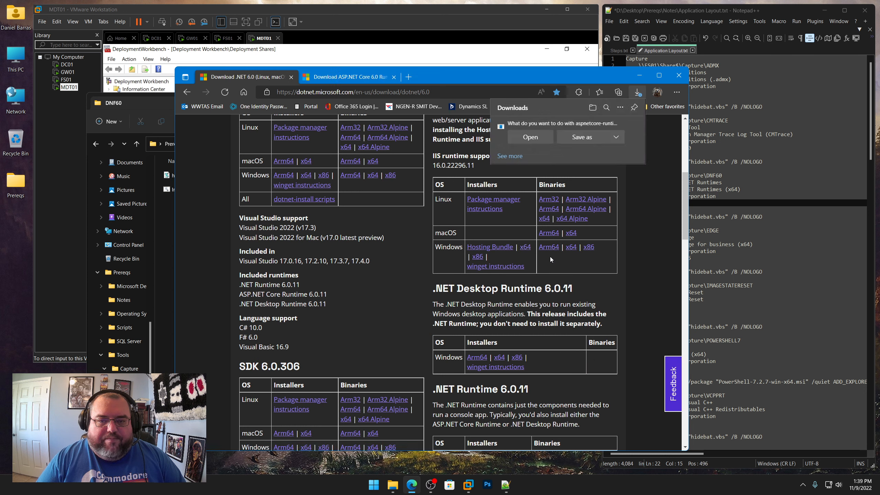
left_click(574, 138)
Save the ASP.NET Core Runtime installer into Prereqs\Tools\Capture\DNF60, copying that folder path
double_click(280, 134)
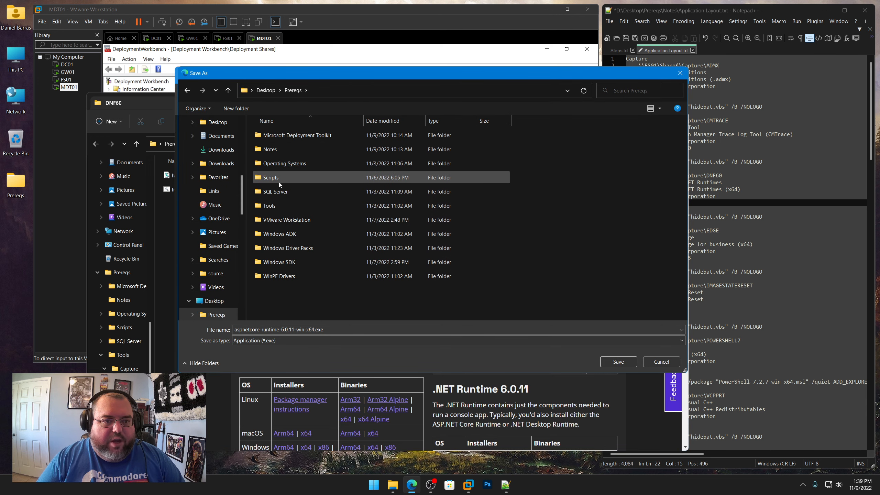
double_click(274, 205)
double_click(277, 137)
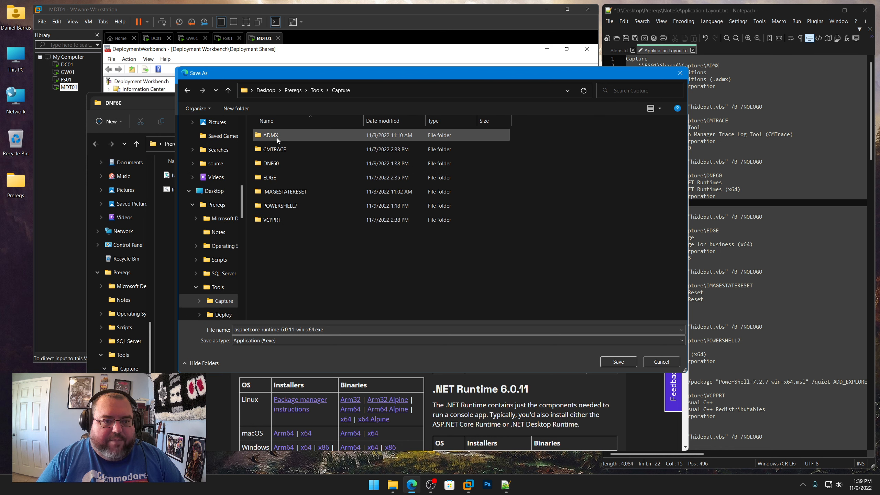
double_click(273, 163)
left_click(429, 89)
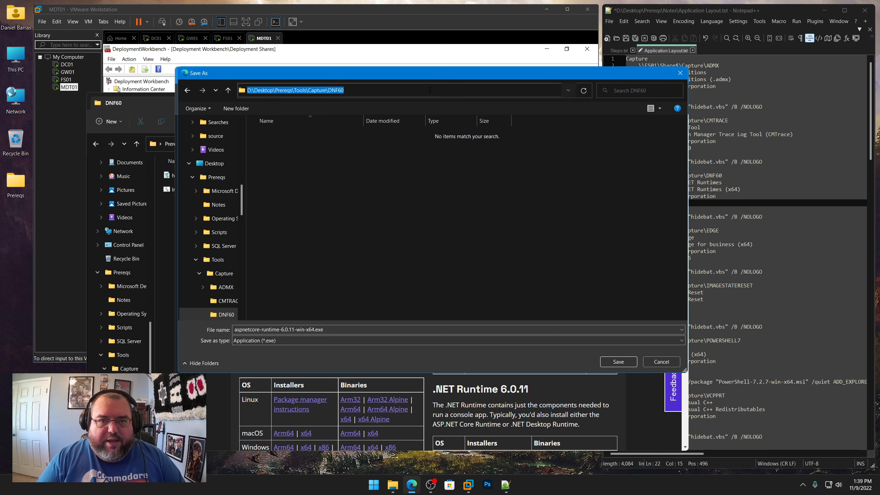
right_click(329, 90)
left_click(342, 116)
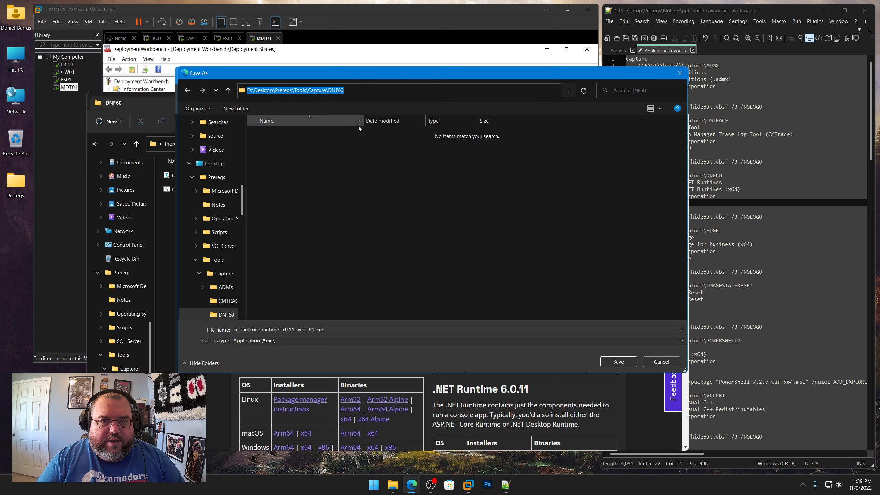
left_click(618, 362)
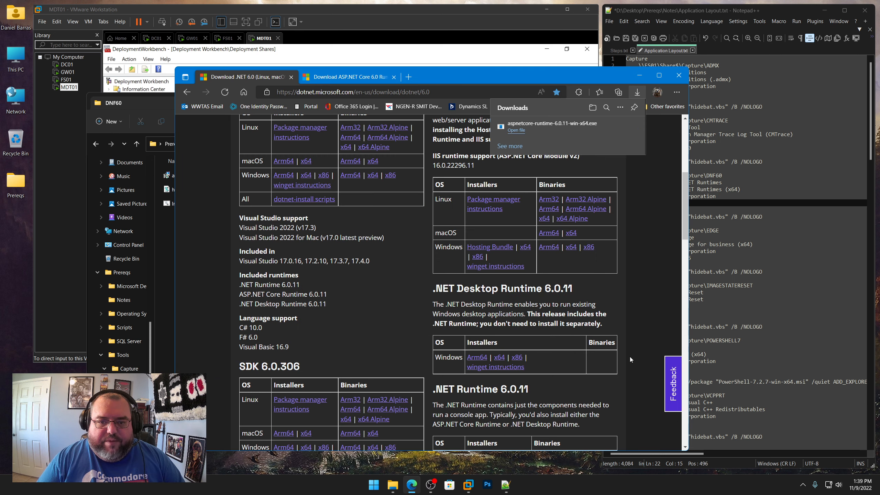
Download the .NET Desktop Runtime 6.0.11 x64 installer into the same DNF60 folder
right_click(501, 357)
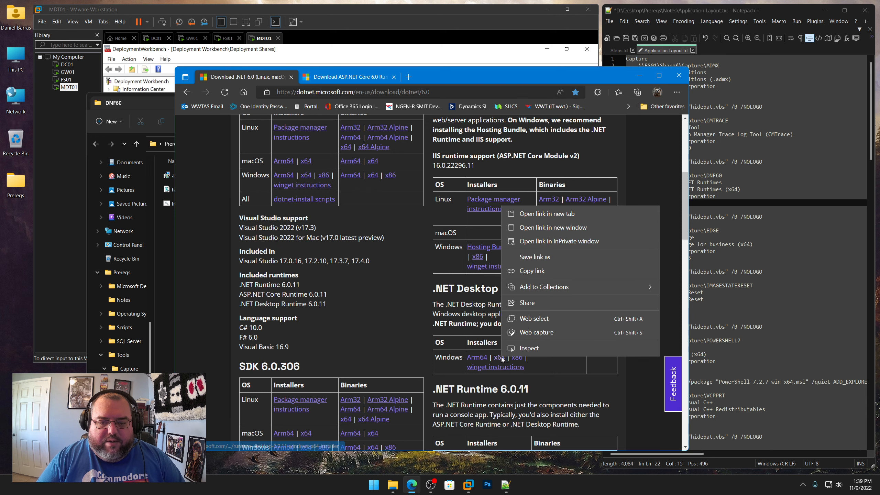
left_click(540, 214)
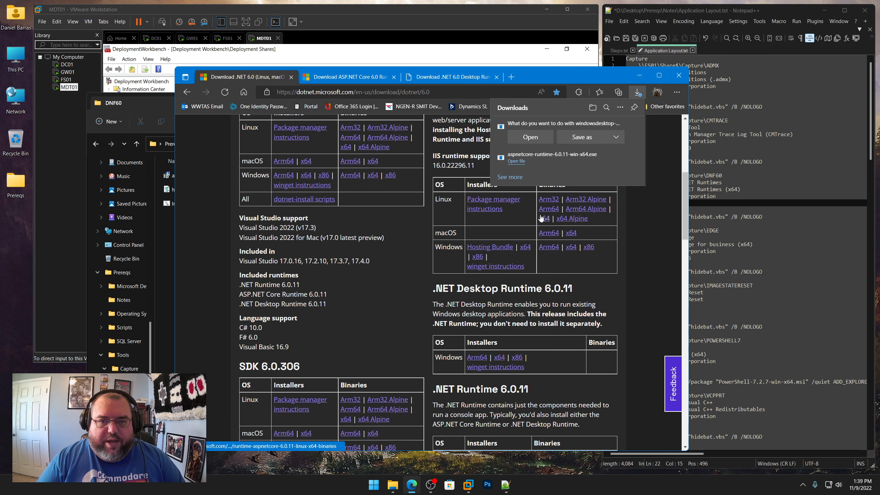
left_click(588, 136)
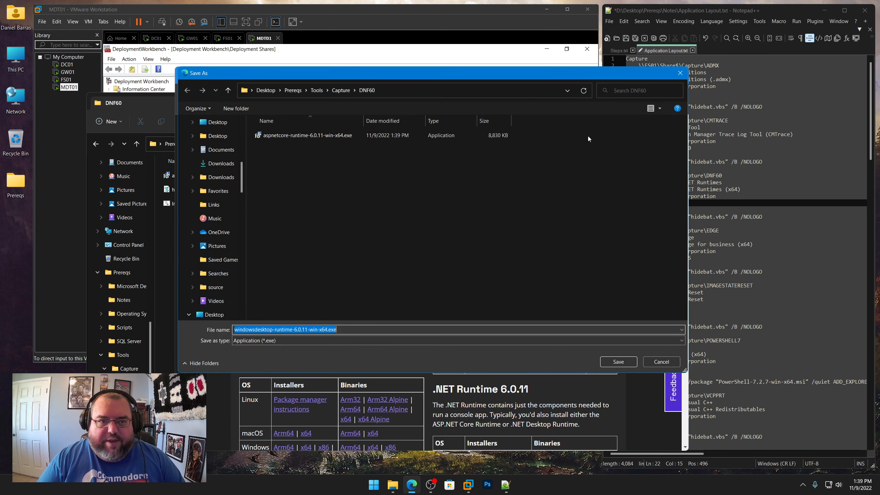
left_click(628, 363)
Download the .NET Runtime 6.0.11 x64 installer into the same DNF60 folder
scroll(628, 365, "down", 5)
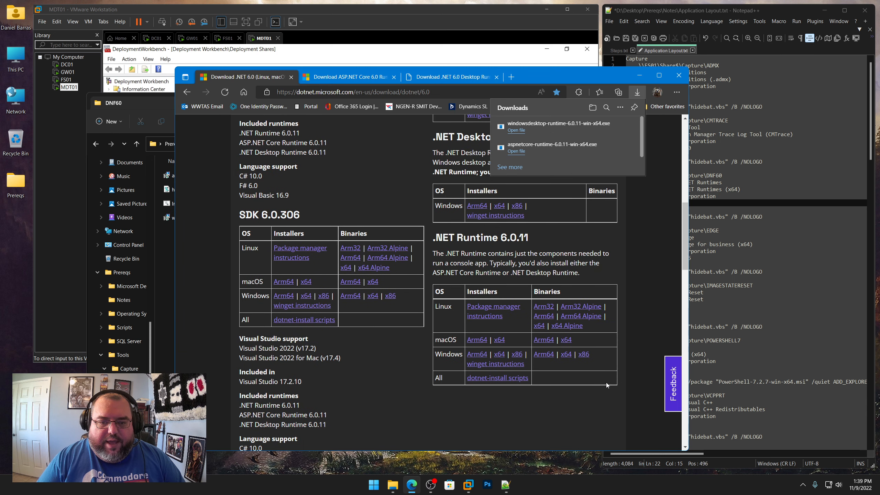
right_click(498, 356)
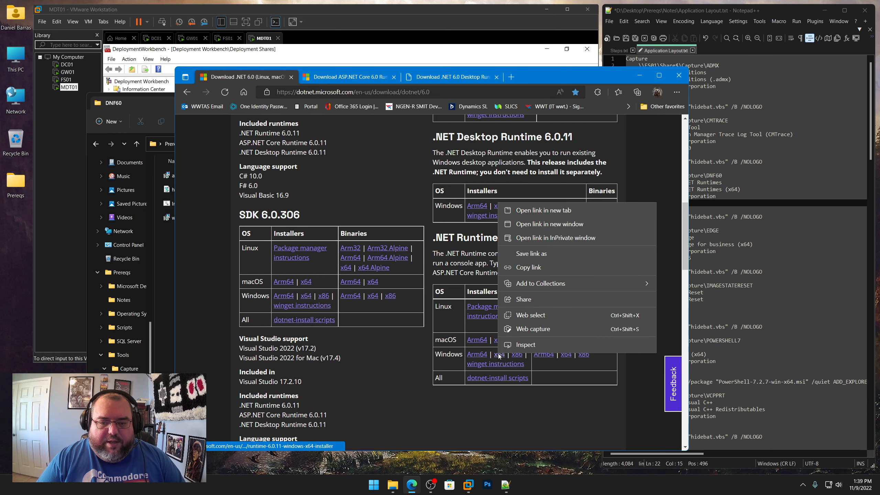
left_click(541, 209)
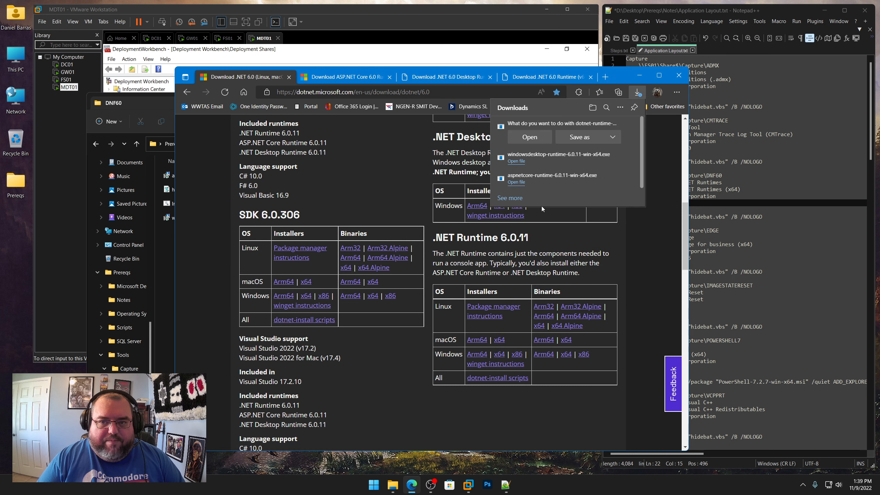
left_click(587, 138)
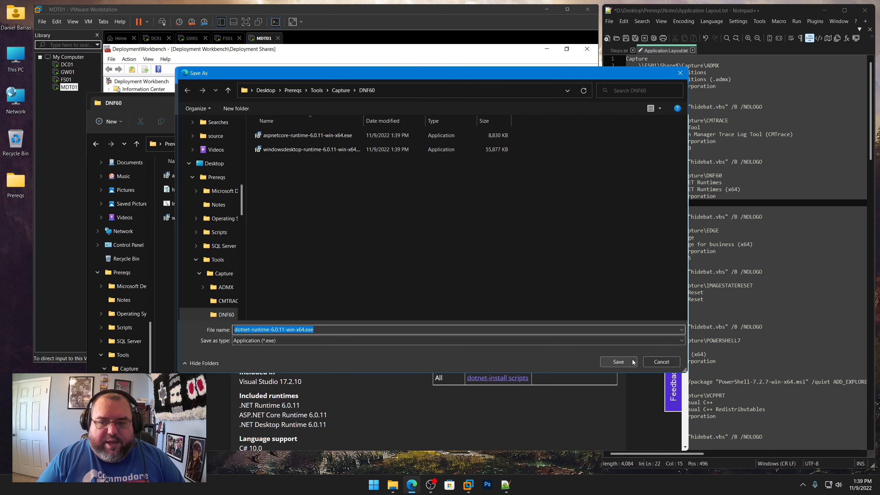
left_click(627, 362)
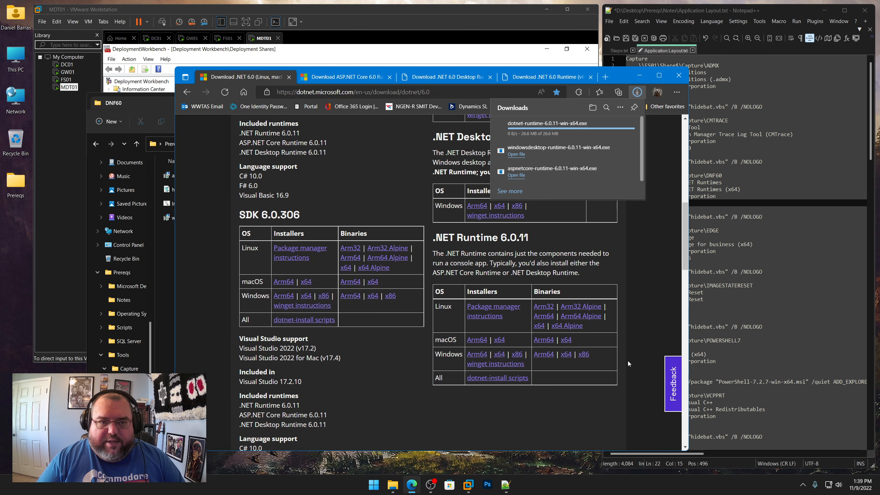
Permanently delete the old PowerShell-7.2.7-win-x64.msi installer from the Capture\POWERSHELL7 folder
left_click(639, 75)
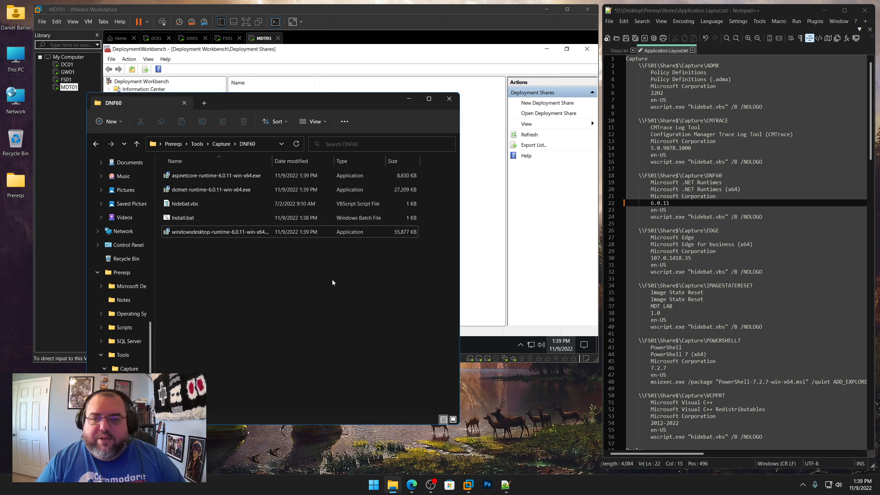
left_click(217, 144)
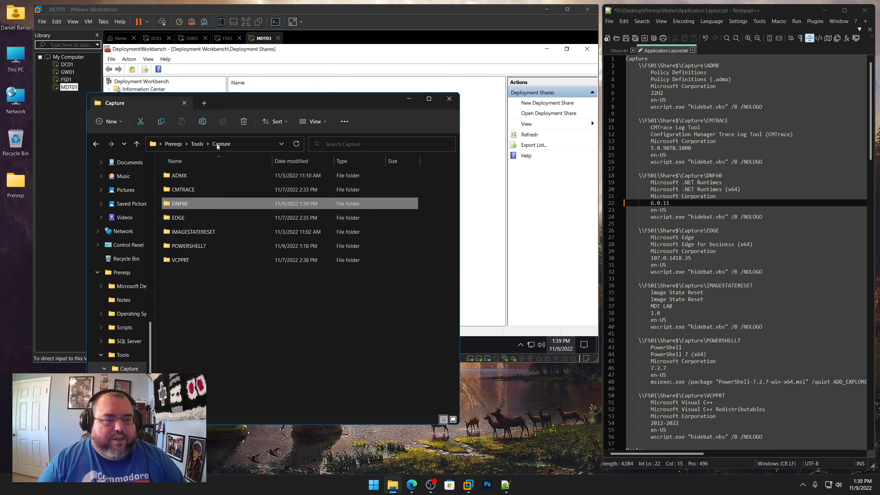
double_click(199, 245)
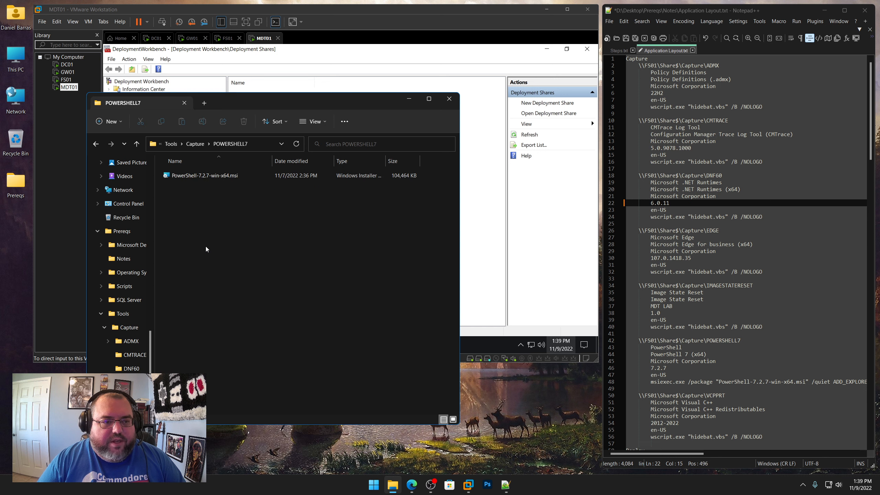
left_click(212, 176)
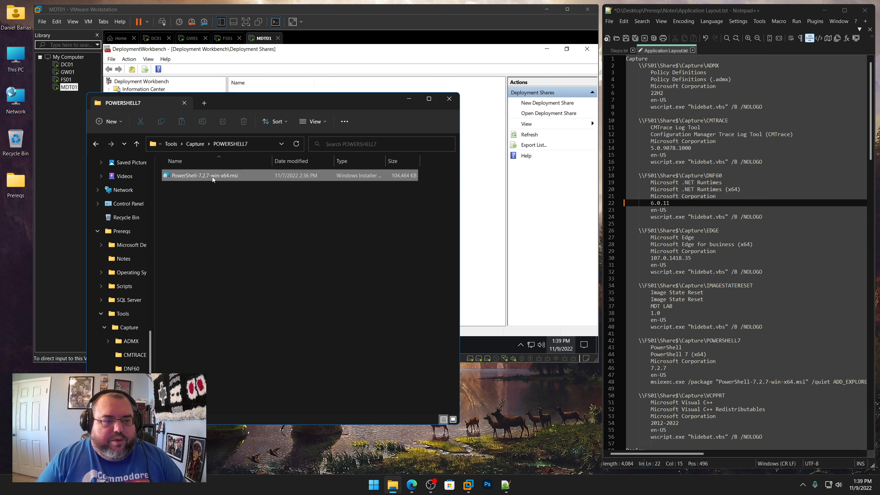
right_click(212, 177)
left_click(293, 187)
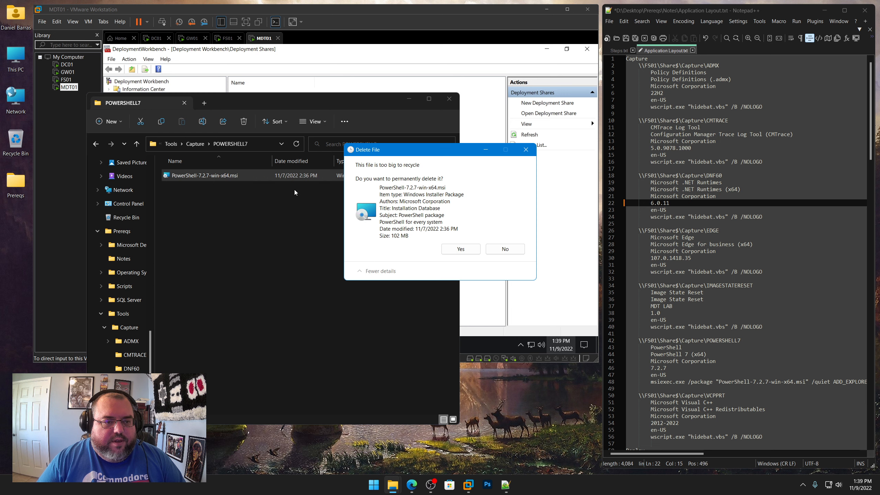
left_click(457, 249)
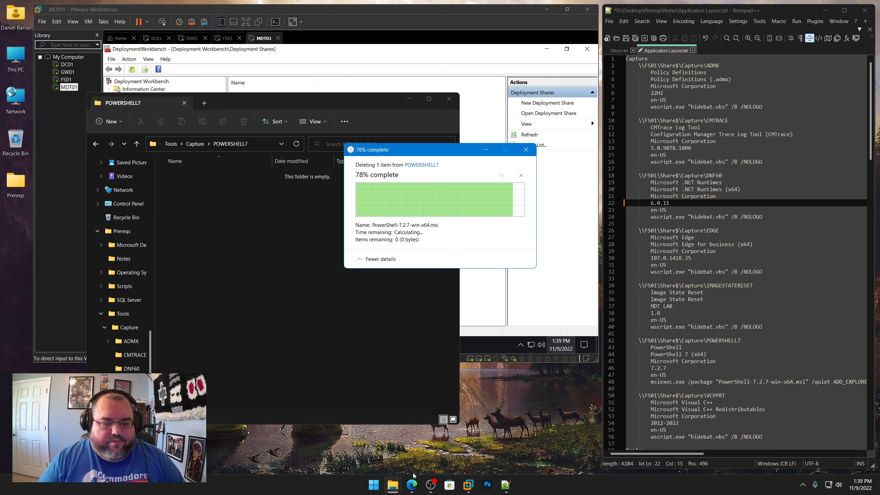
In the application notes, set the POWERSHELL7 version to 7.3.0 and its msiexec package name to PowerShell-7.3.0-win-x64.msi
mouse_move(412, 485)
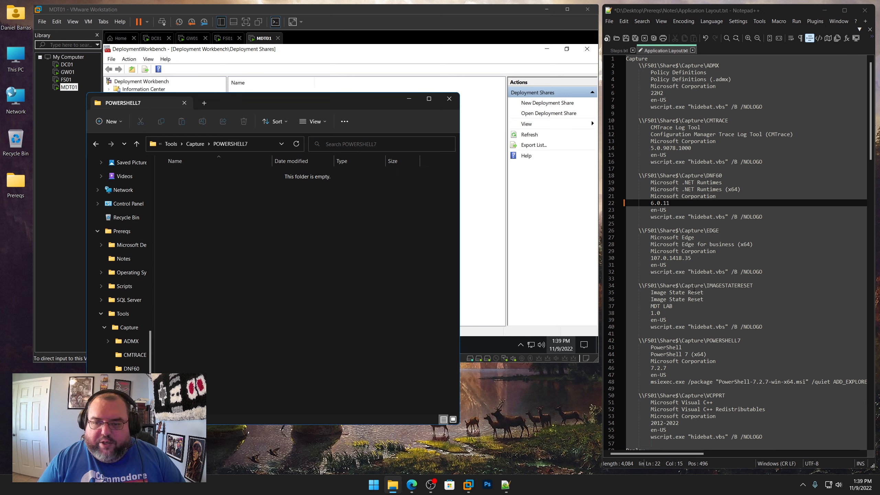
scroll(694, 288, "down", 3)
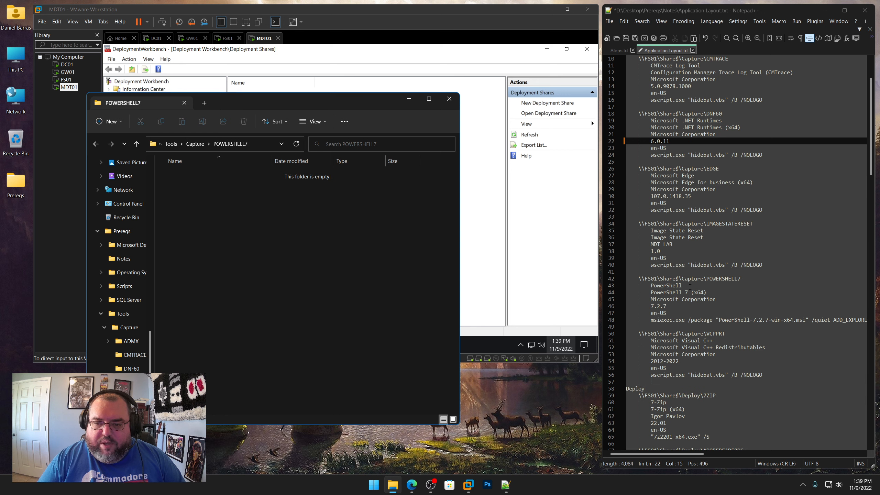
left_click(657, 305)
key("Delete")
key("Delete")
key("Delete")
type("3")
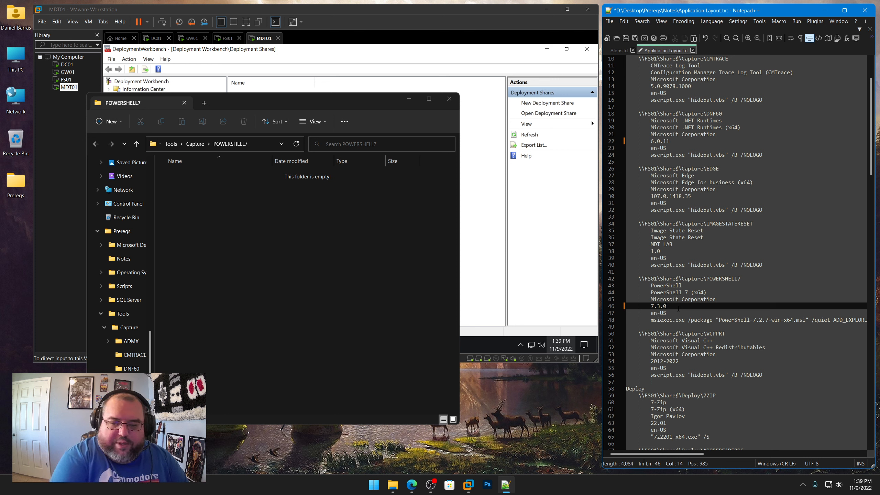
left_click_drag(758, 318, 771, 319)
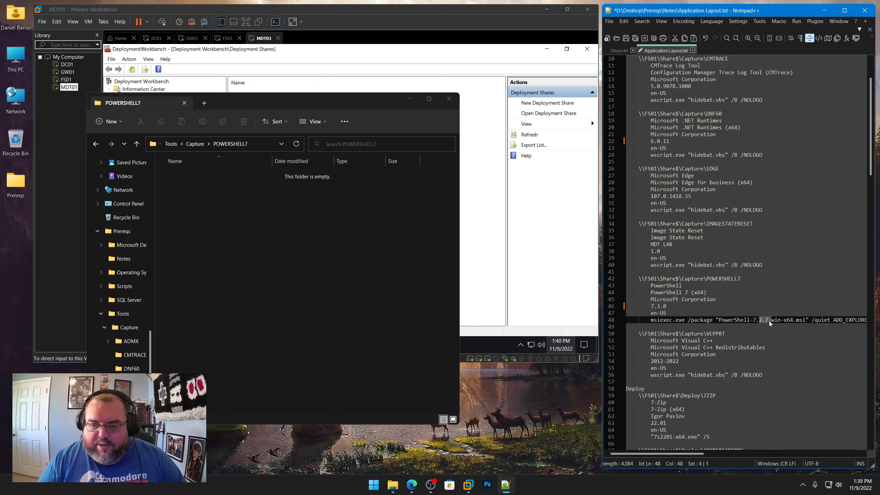
type("3.0-")
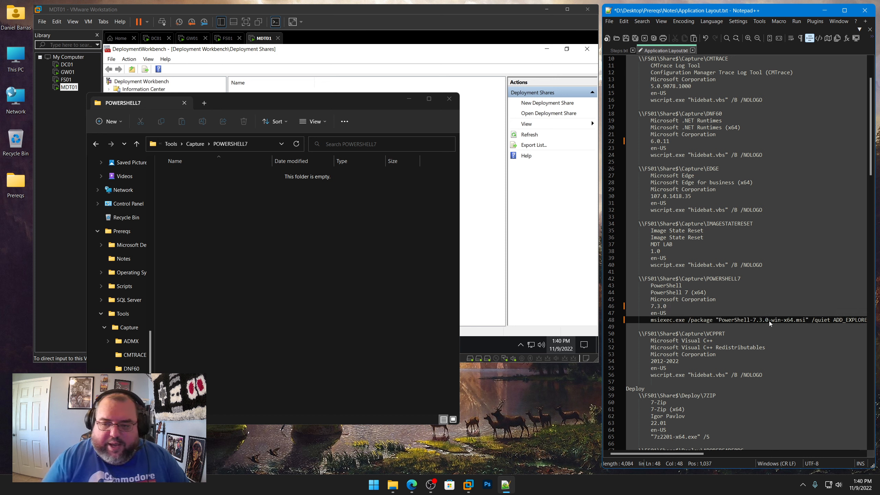
Open the PowerShell releases page on GitHub and show all assets of the v7.3.0 release
left_click(412, 485)
left_click(388, 92)
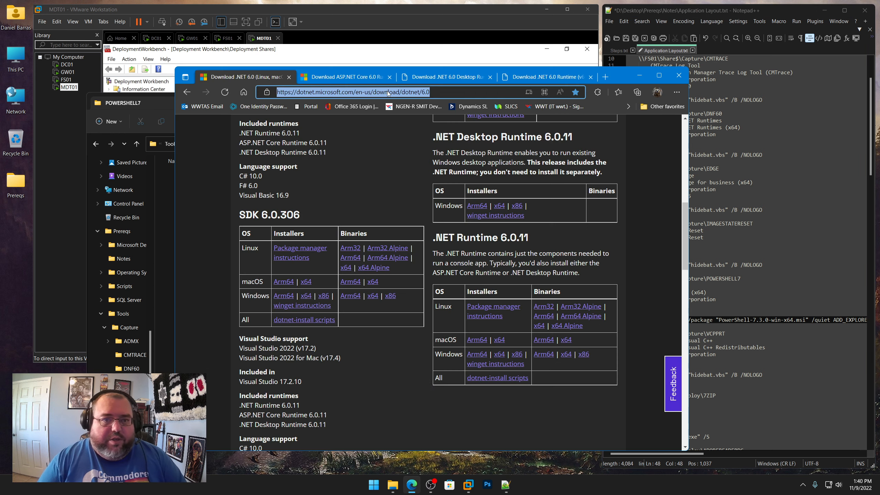
type("git")
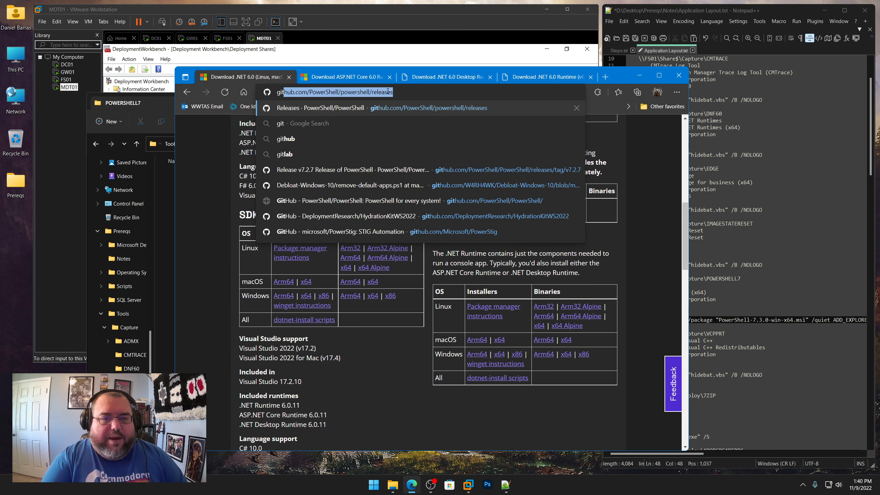
key("Return")
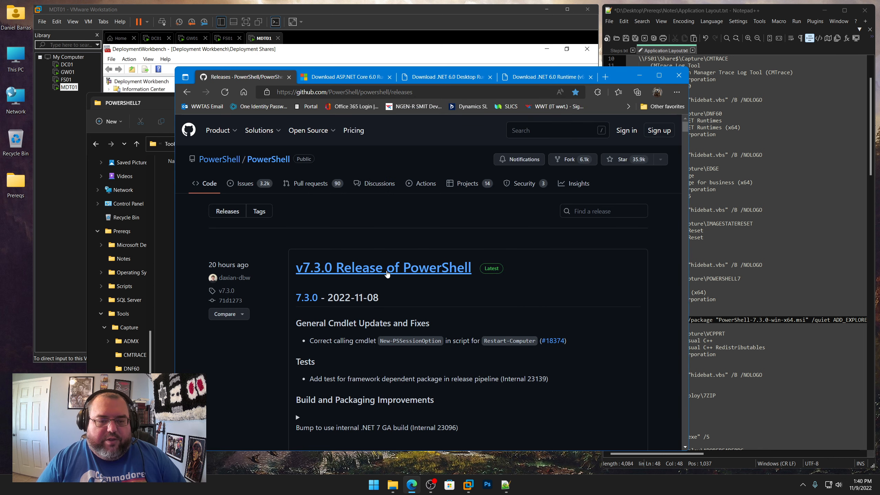
scroll(367, 286, "down", 1)
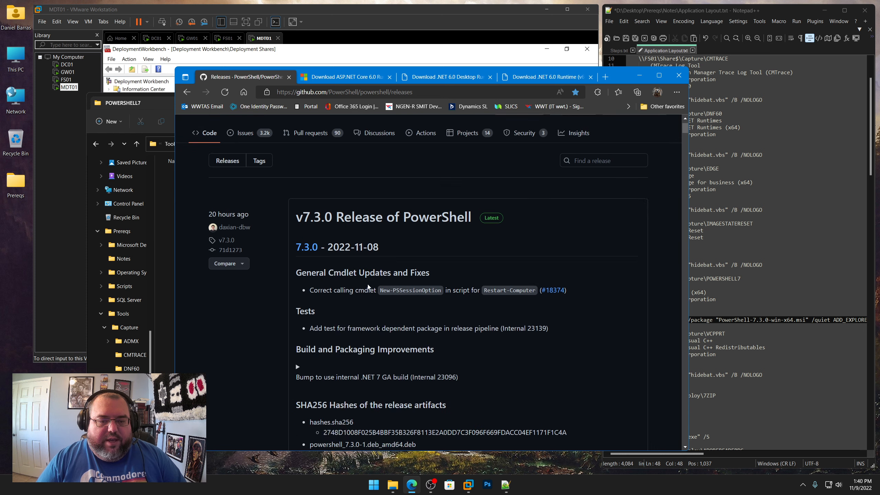
scroll(367, 286, "down", 12)
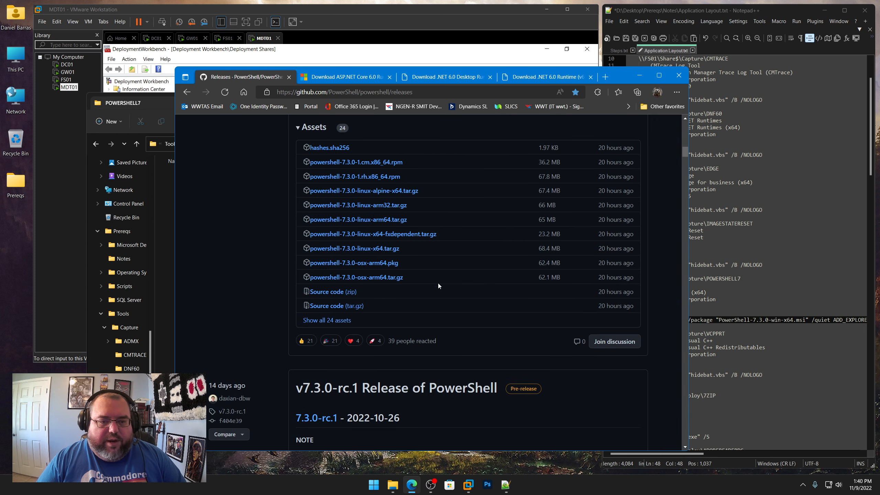
left_click(338, 320)
scroll(444, 292, "down", 2)
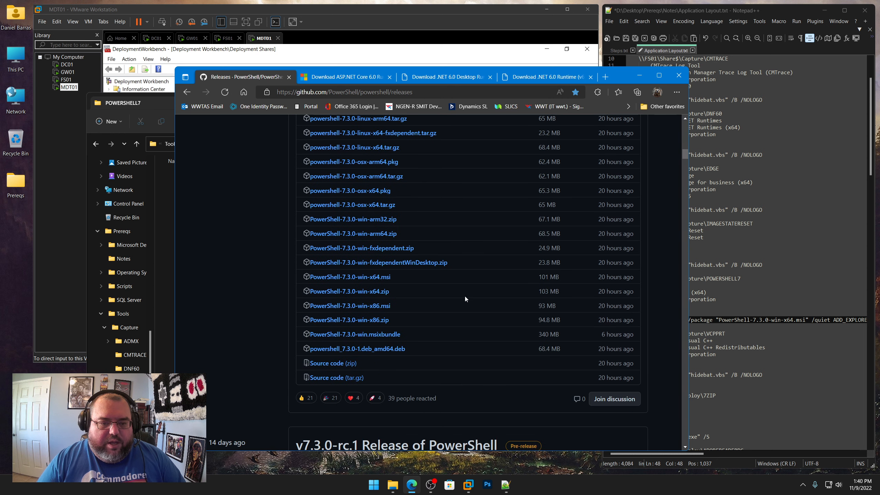
Save PowerShell-7.3.0-win-x64.msi into the Prereqs\Tools\Capture\POWERSHELL7 folder
left_click(360, 279)
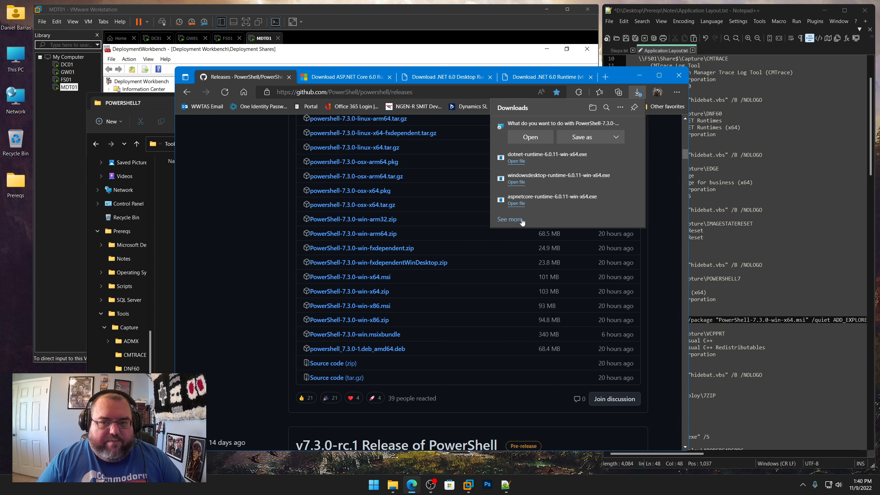
left_click(569, 138)
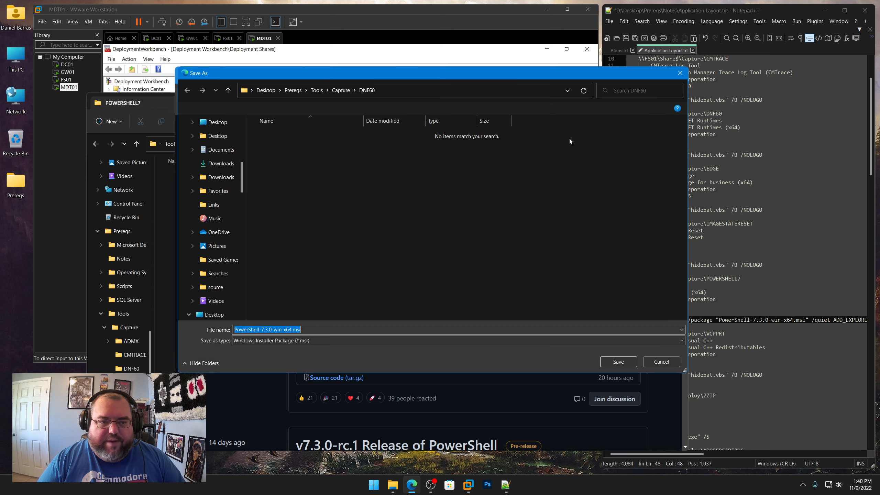
left_click(341, 92)
double_click(285, 201)
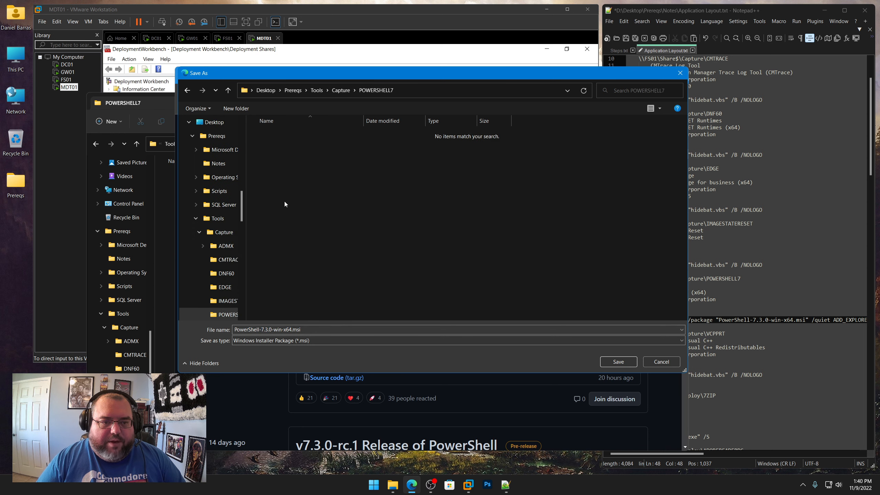
left_click(618, 362)
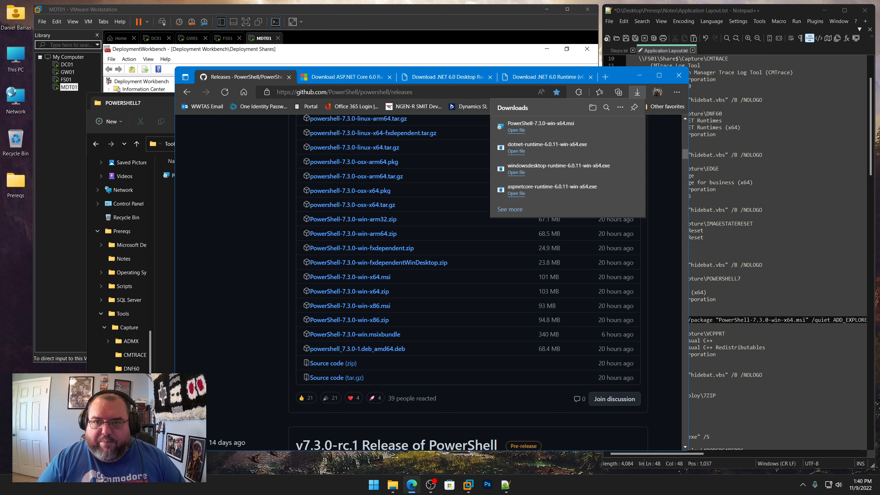
left_click(173, 241)
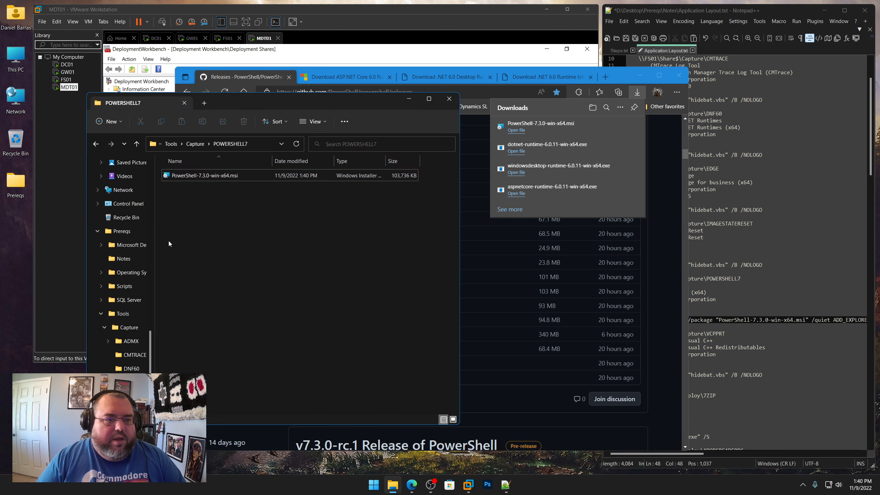
Review the change list in Steps.txt and locate the NOTEPADPP entry in Application Layout.txt
left_click(620, 76)
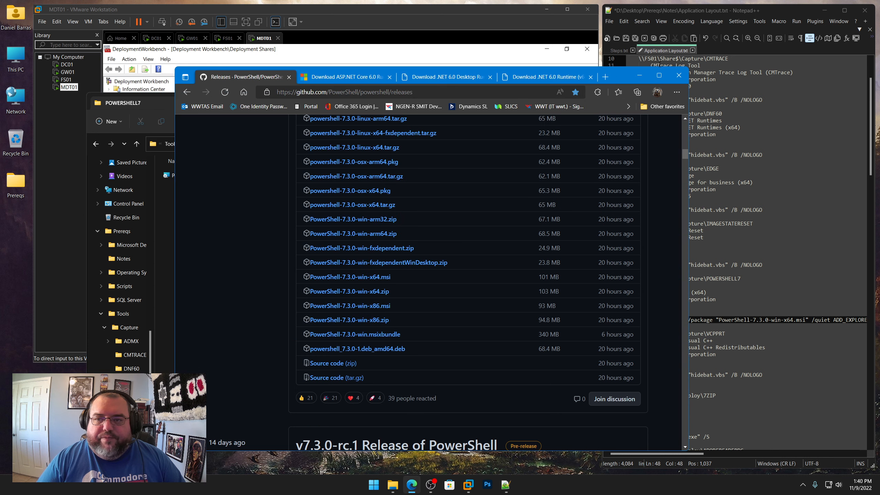
left_click(747, 12)
left_click(619, 50)
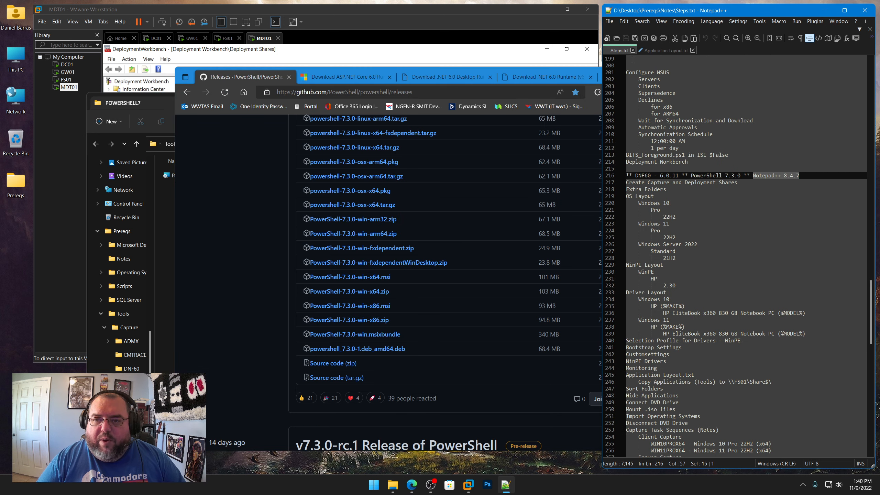
left_click(668, 51)
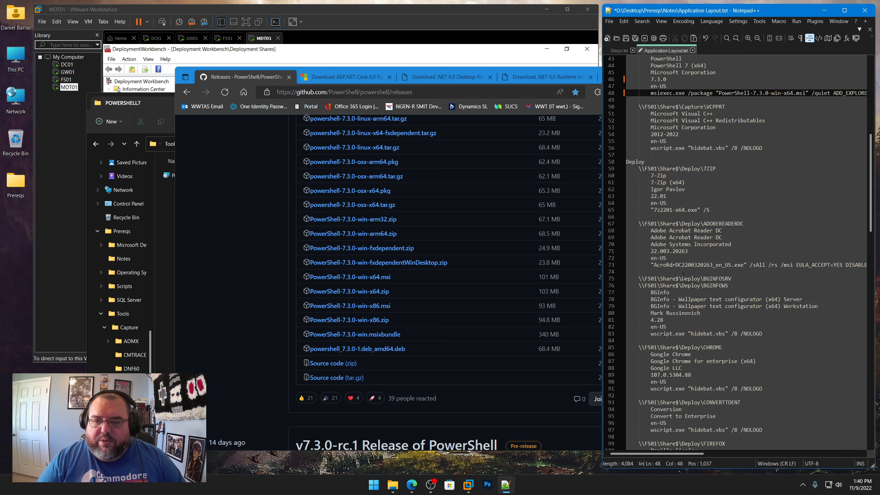
scroll(683, 275, "down", 15)
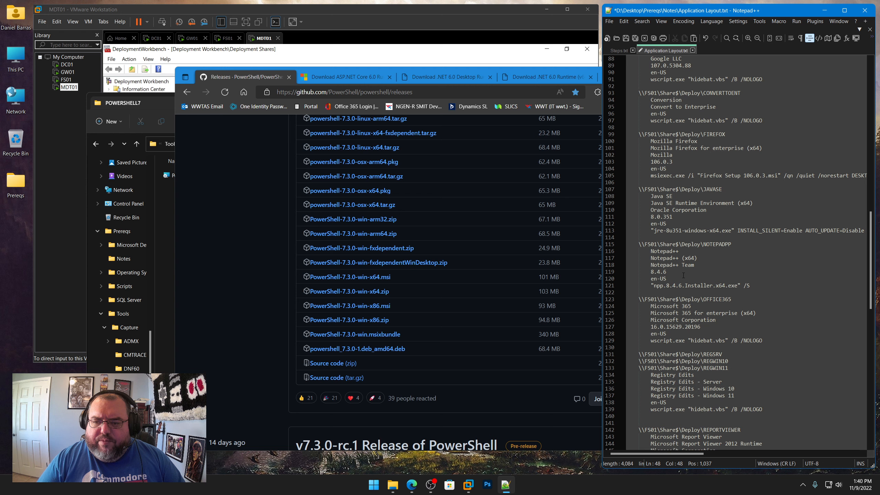
left_click_drag(731, 245, 705, 245)
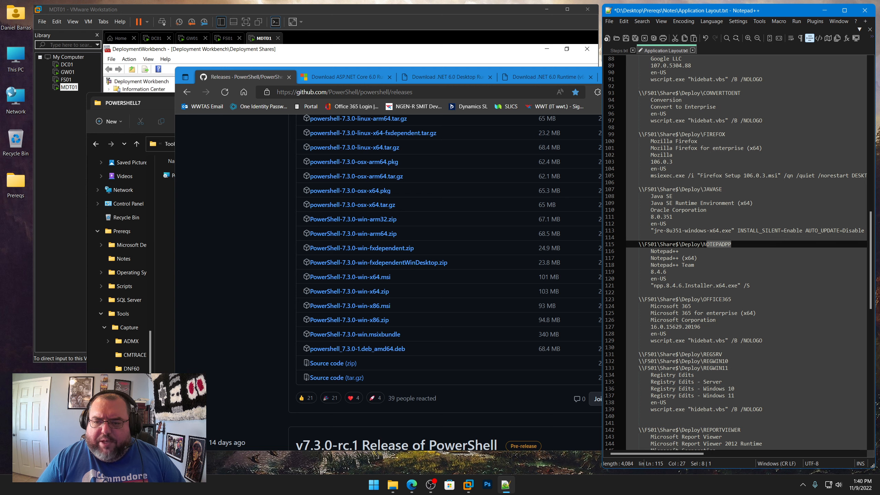
Open the Notepad++ downloads site and go to the v8.4.7 download page
left_click(338, 95)
type("notepad-plus-plus.org/downloads/")
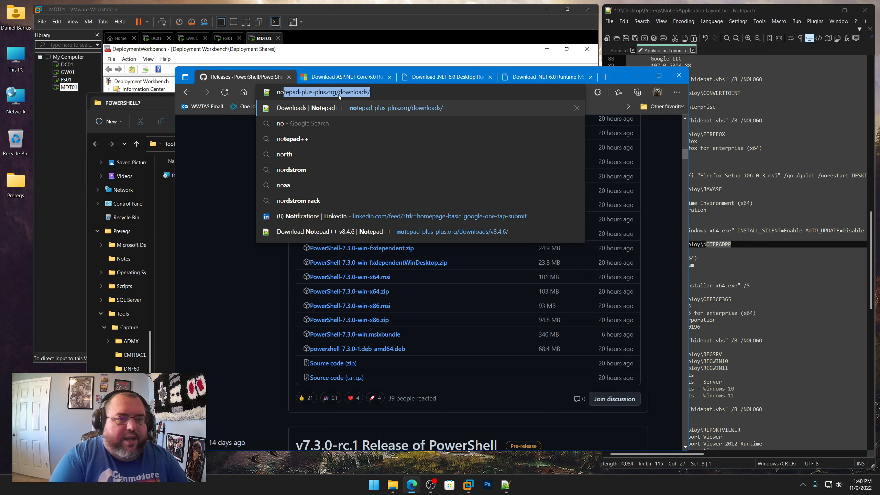
key("Return")
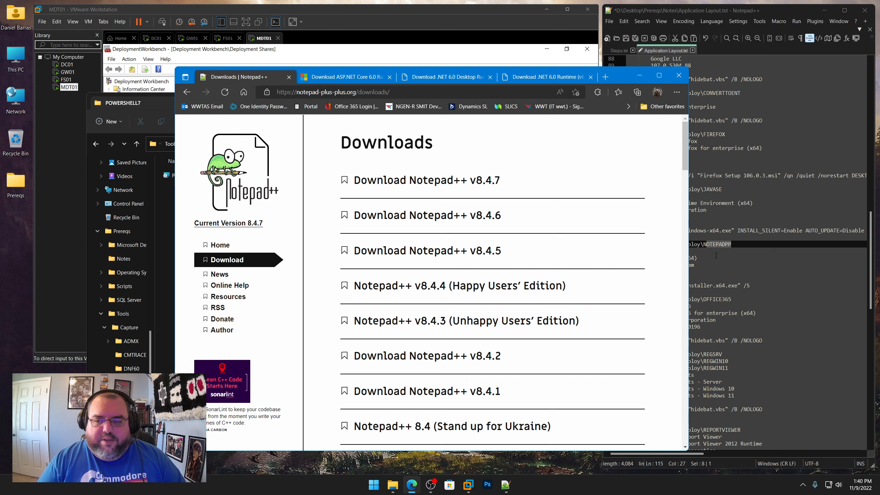
left_click(480, 184)
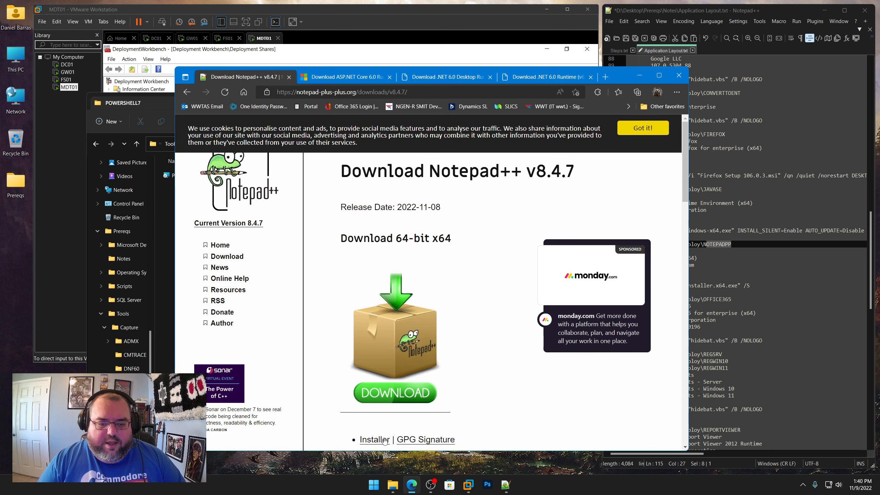
Download the 64-bit installer npp.8.4.7.Installer.x64.exe into Prereqs\Tools\Deploy\NOTEPADPP, copying its file name
left_click(375, 439)
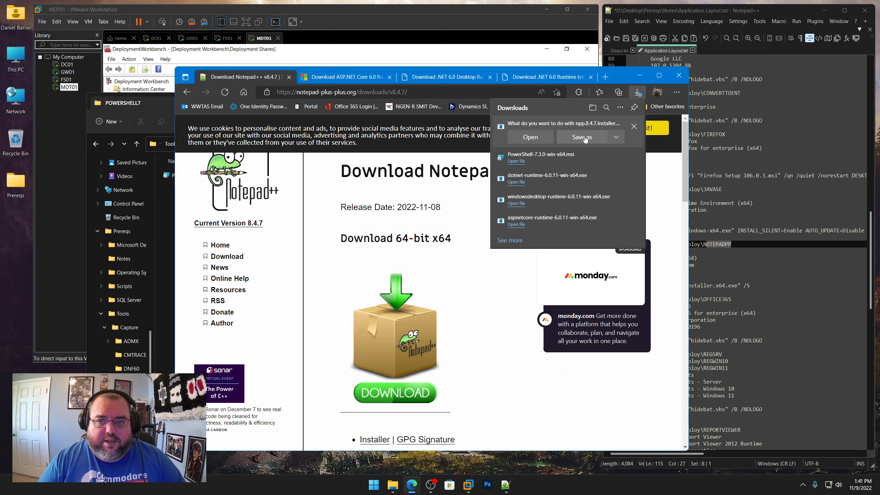
left_click(584, 137)
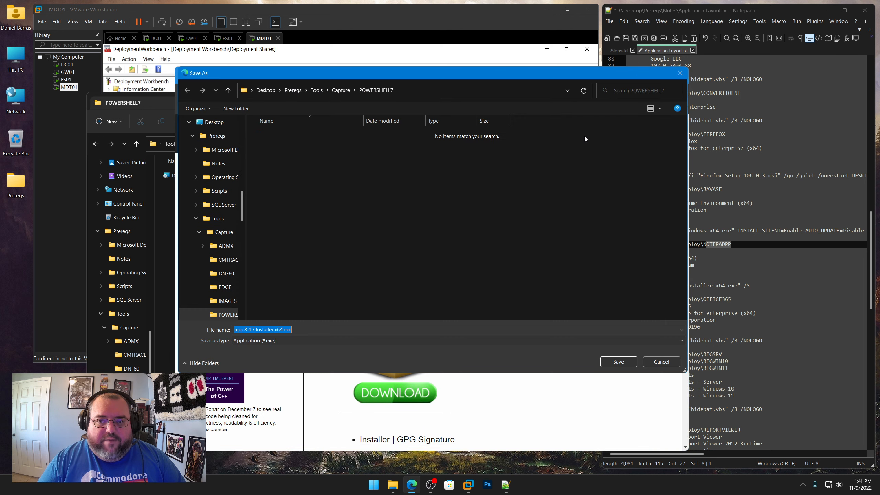
left_click(317, 90)
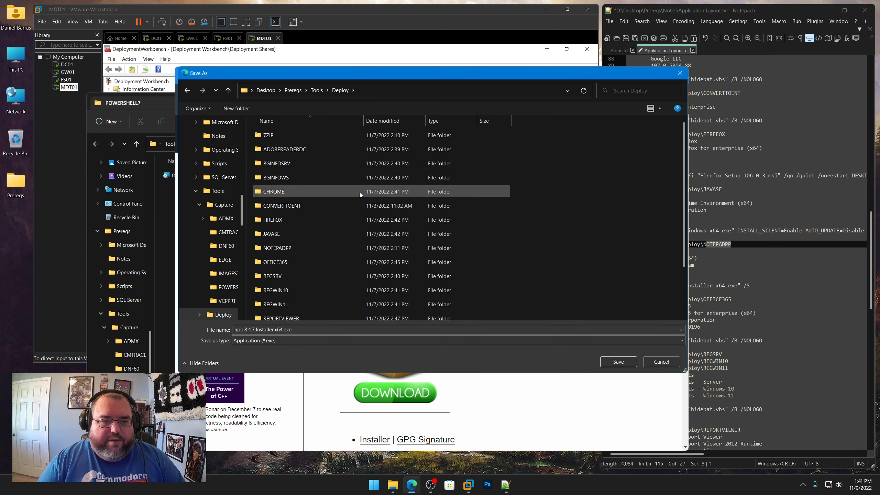
double_click(279, 249)
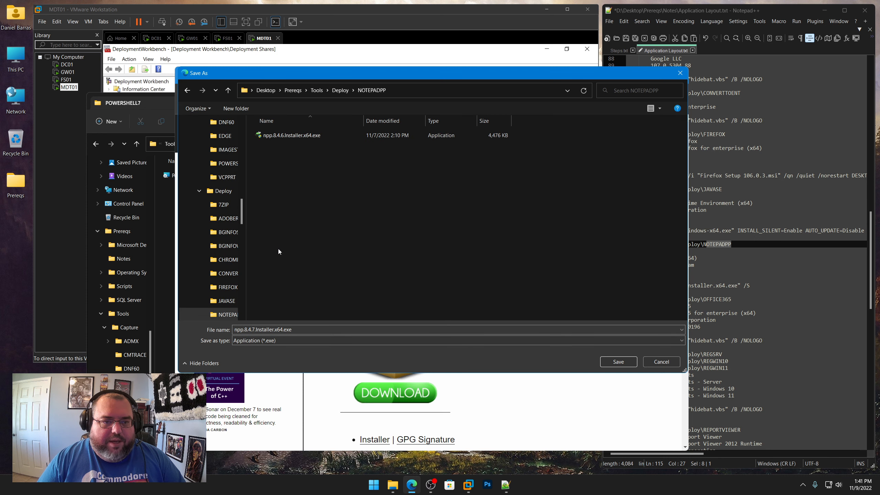
right_click(263, 330)
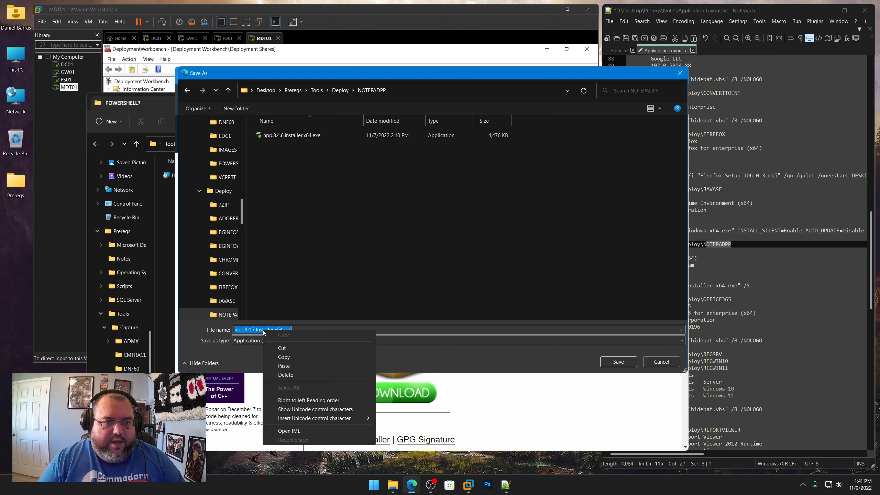
left_click(281, 359)
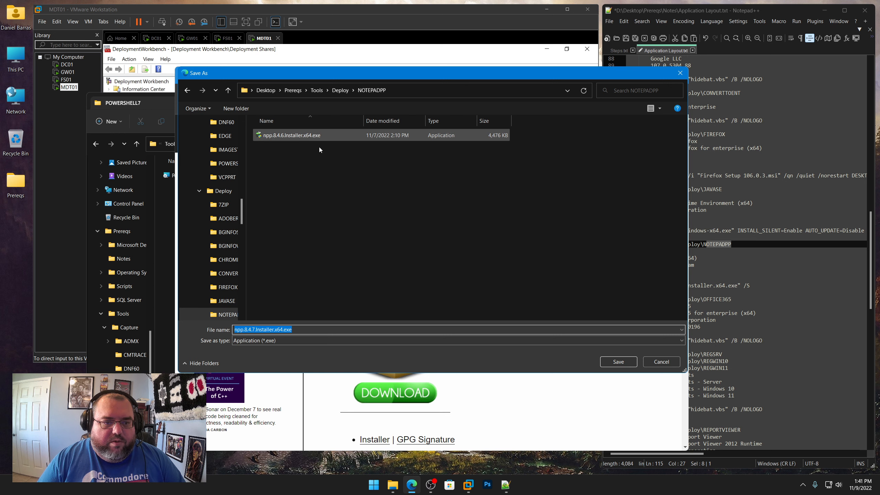
left_click(623, 362)
In the NOTEPADPP entry, set the version to 8.4.7 and the installer to npp.8.4.7.Installer.x64.exe, then save the notes
left_click(759, 280)
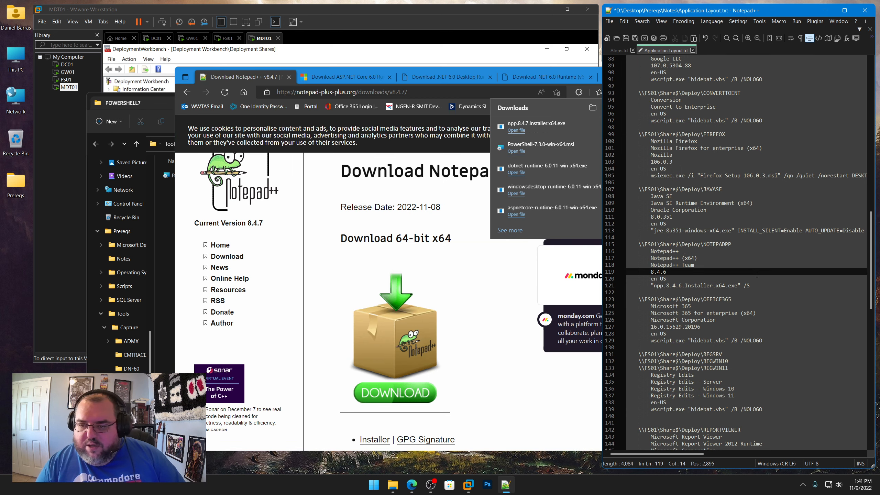
double_click(665, 272)
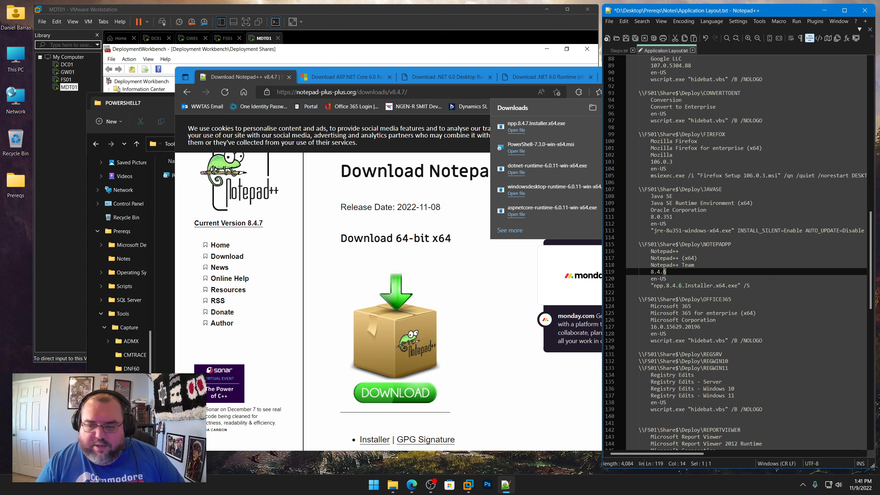
type("7")
double_click(680, 285)
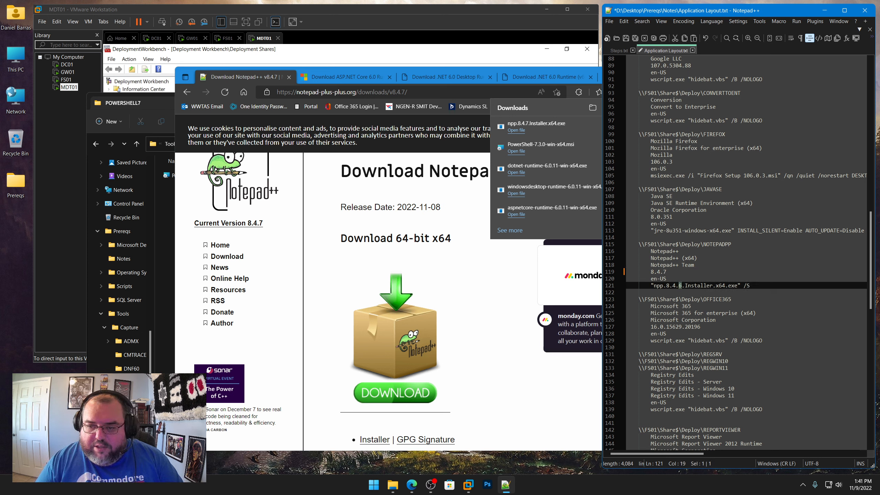
type("7")
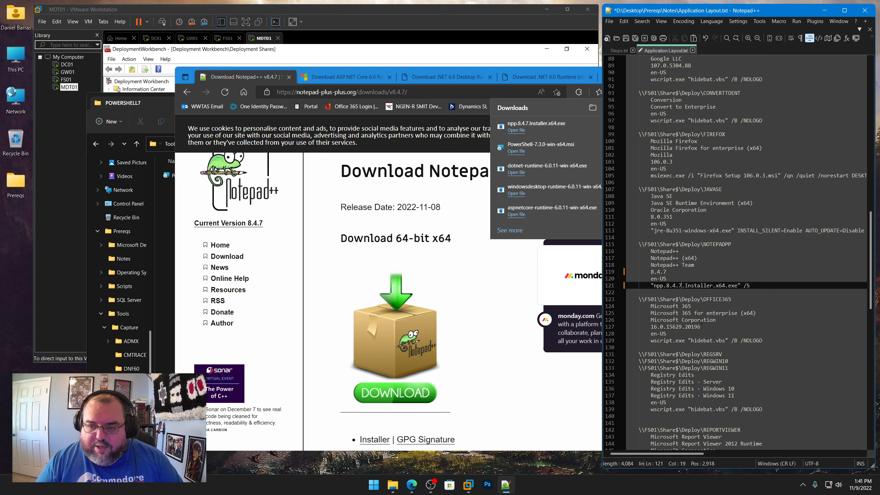
left_click(626, 39)
Delete the old npp.8.4.6.Installer.x64.exe from the Deploy\NOTEPADPP folder
left_click(693, 50)
left_click(166, 250)
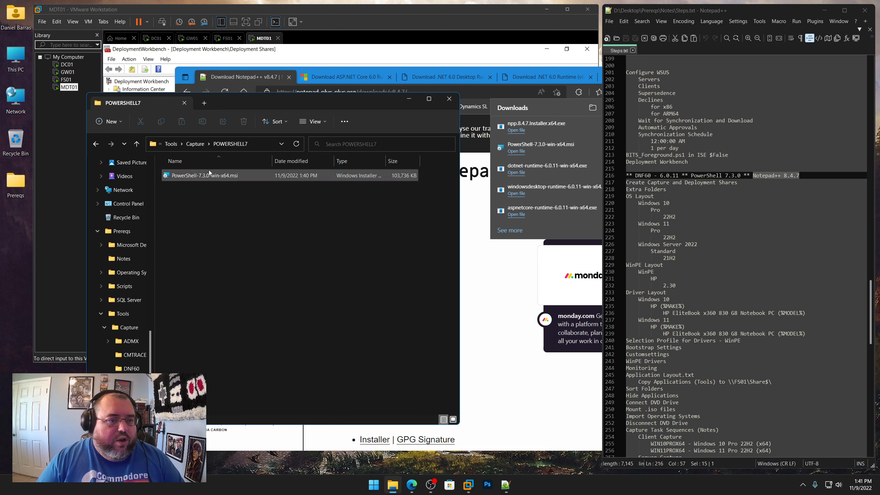
left_click(175, 143)
double_click(176, 189)
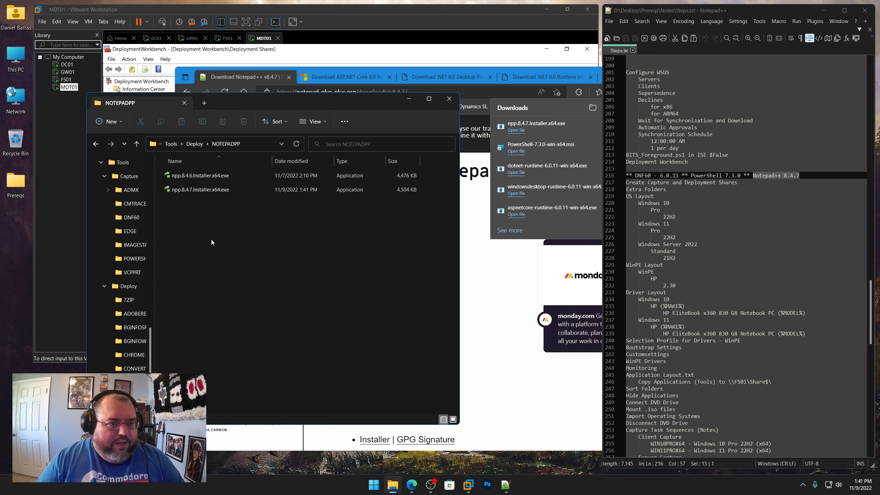
right_click(202, 176)
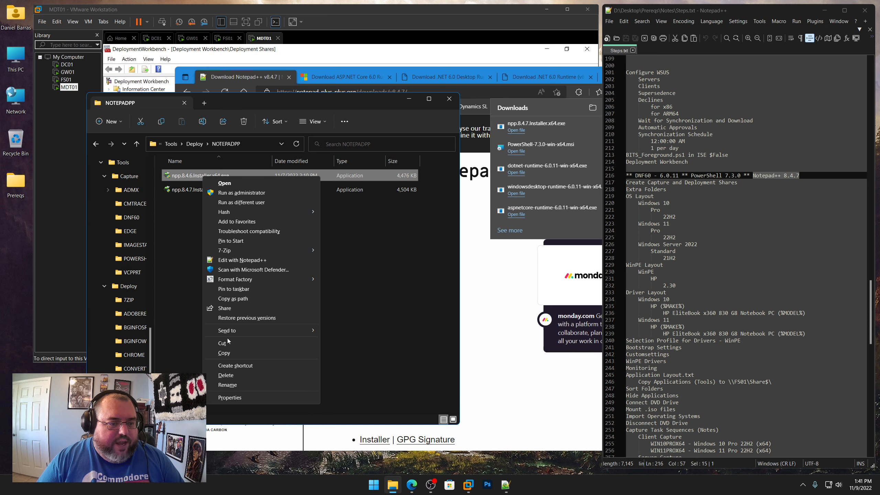
left_click(235, 375)
Close the file window and the browser
left_click(474, 278)
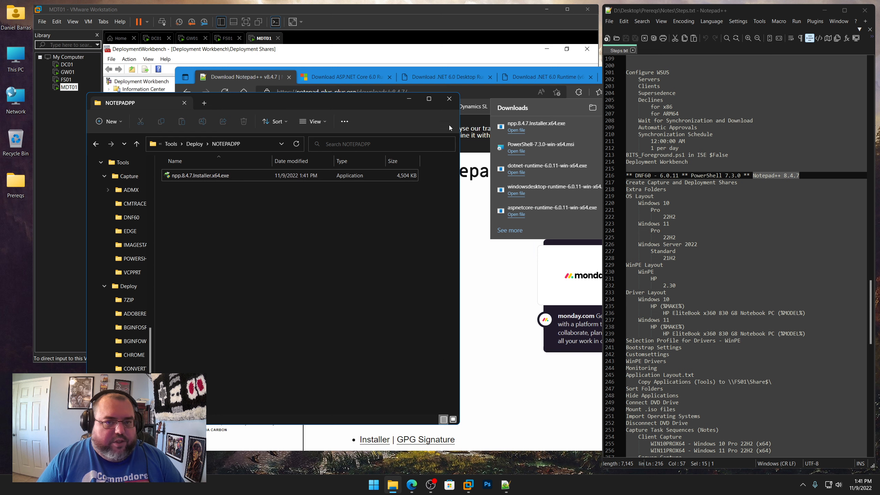
left_click(449, 99)
left_click(507, 303)
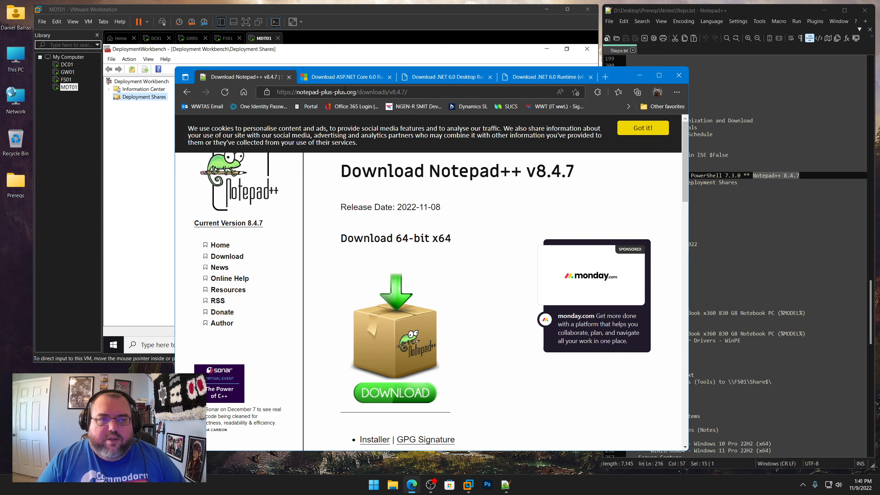
left_click(679, 75)
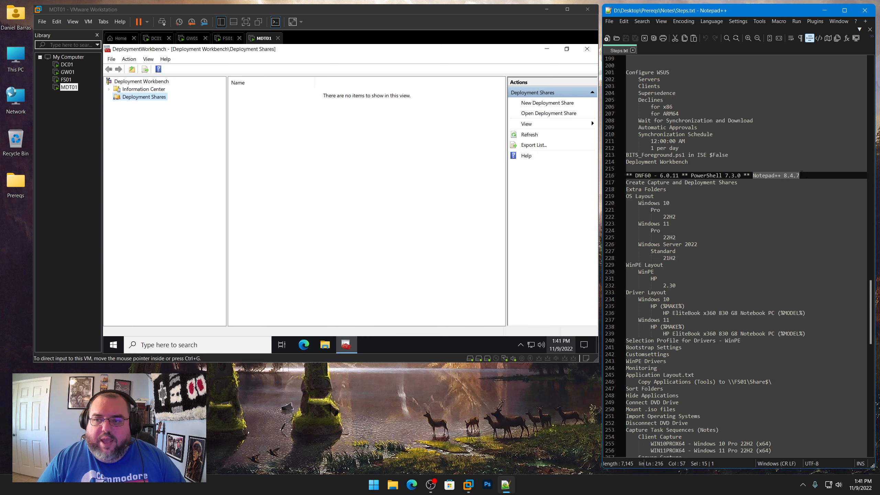
Delete the DNF60 / PowerShell / Notepad++ version summary line from Steps.txt and save it
left_click_drag(800, 175, 625, 175)
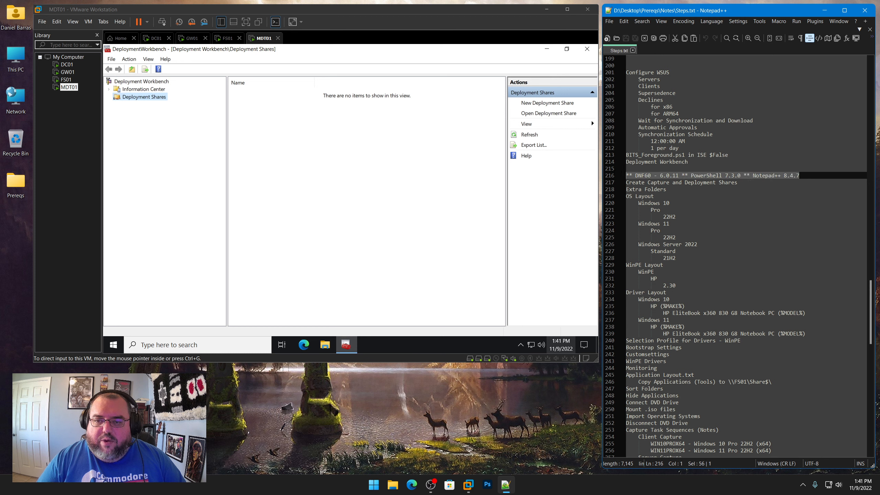
key("Delete")
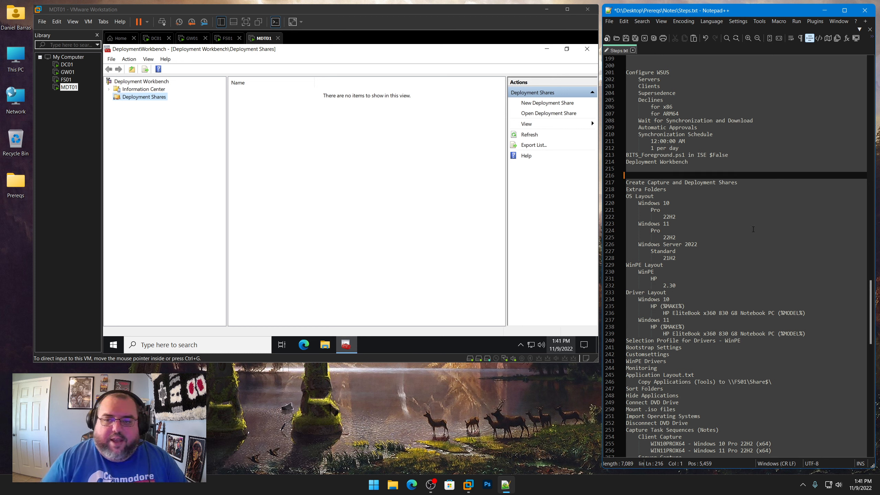
left_click(625, 38)
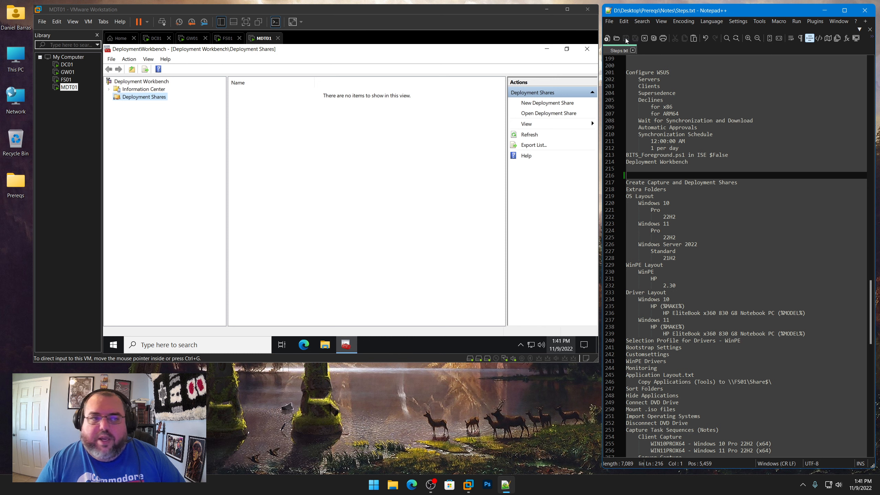
Search the Microsoft Update Catalog for powershell 7, then close the browser
left_click(198, 162)
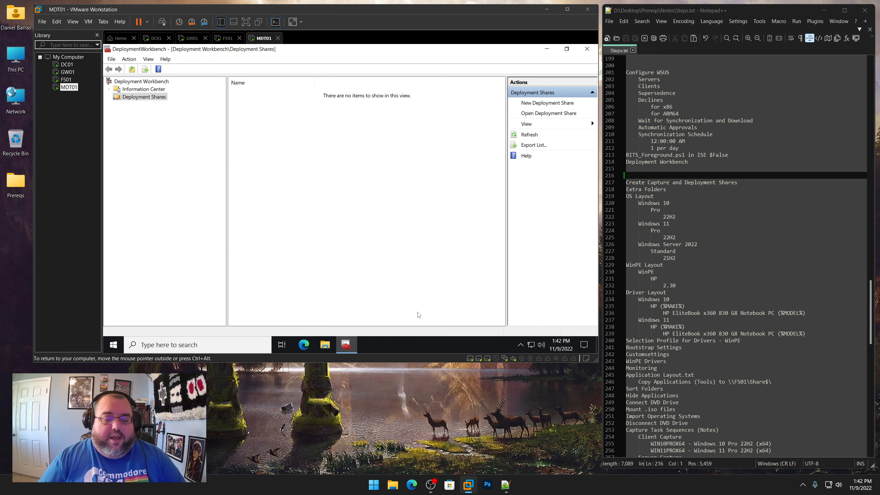
left_click(411, 485)
left_click(417, 89)
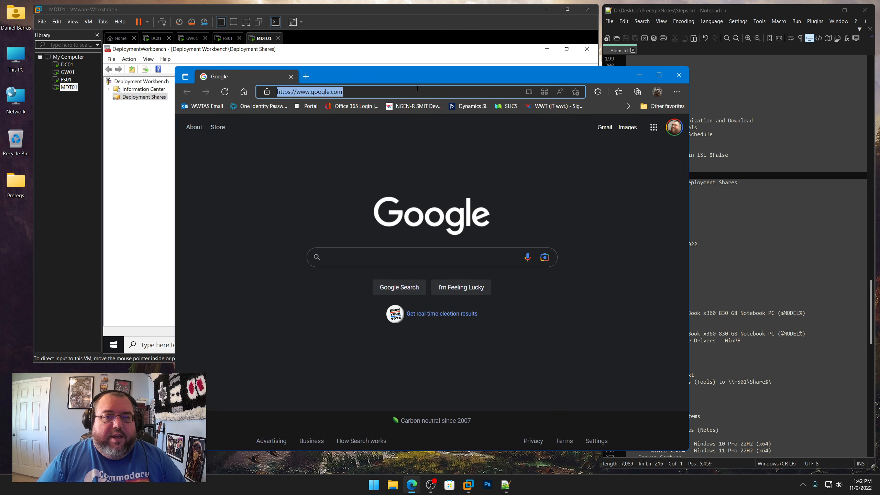
type("ca")
key("Return")
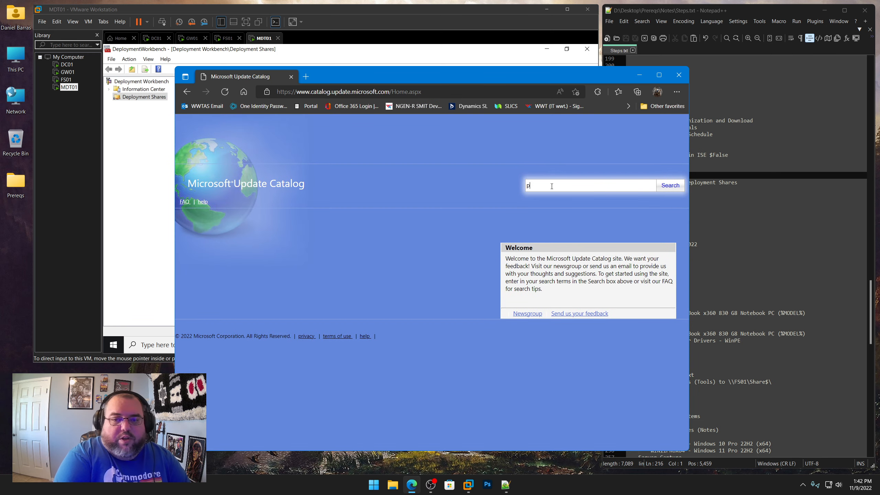
left_click(552, 186)
type("powershell 7")
key("Return")
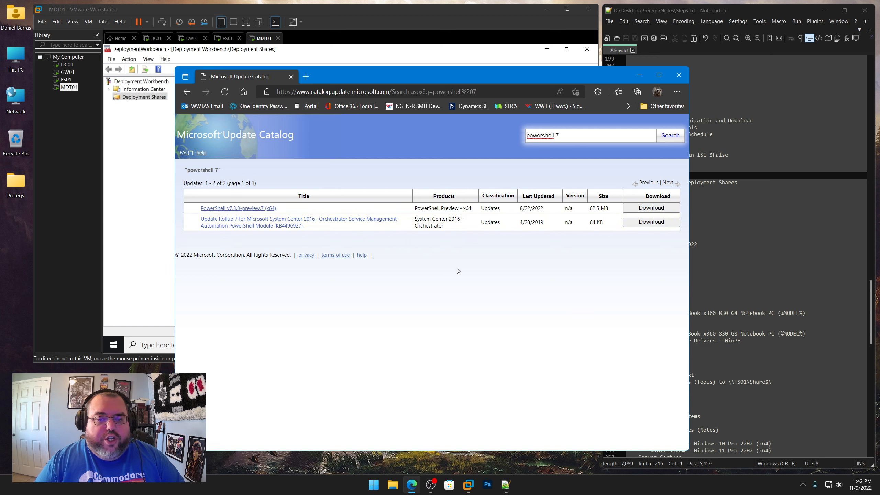
left_click(678, 75)
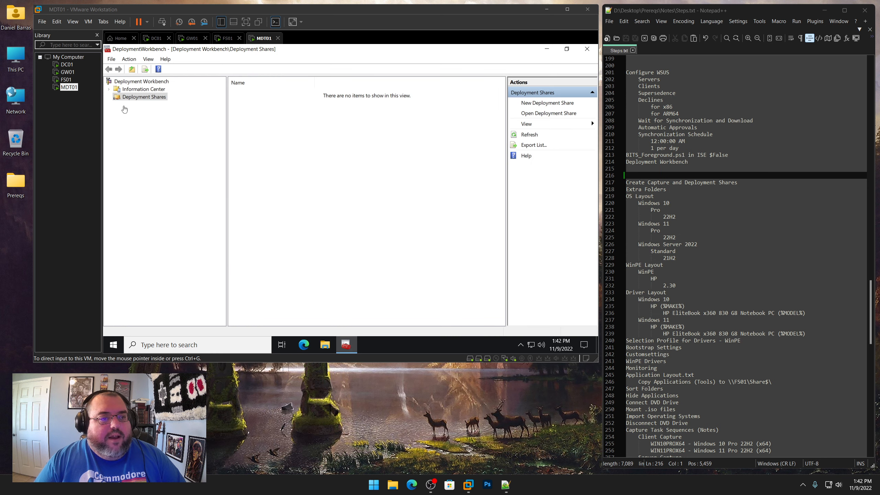
Start a new deployment share in Deployment Workbench and set its path to E:\CaptureShare
left_click(149, 117)
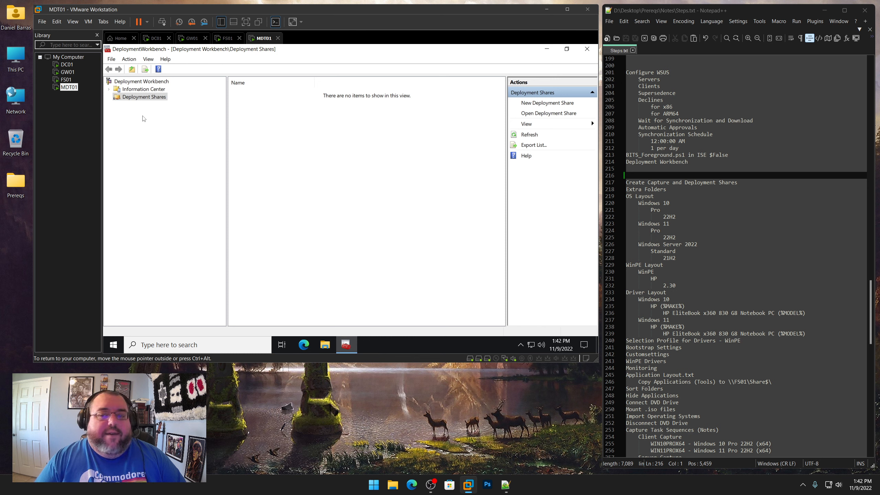
left_click_drag(738, 182, 625, 182)
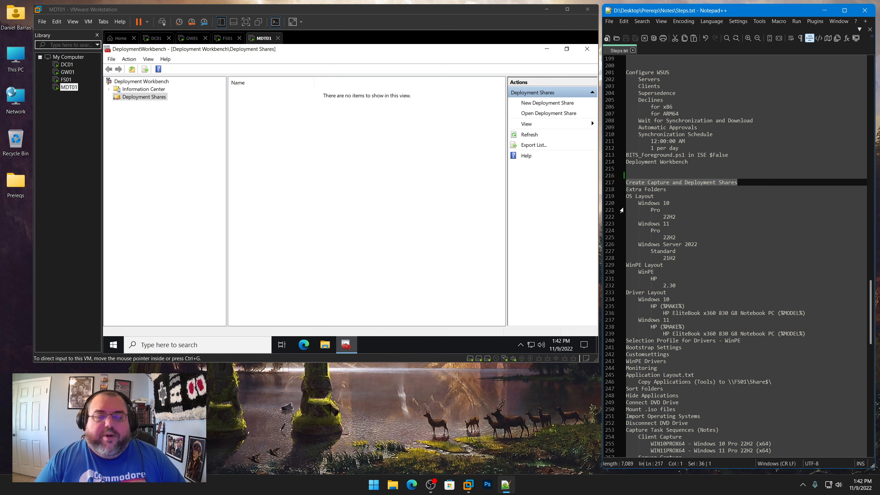
left_click(131, 134)
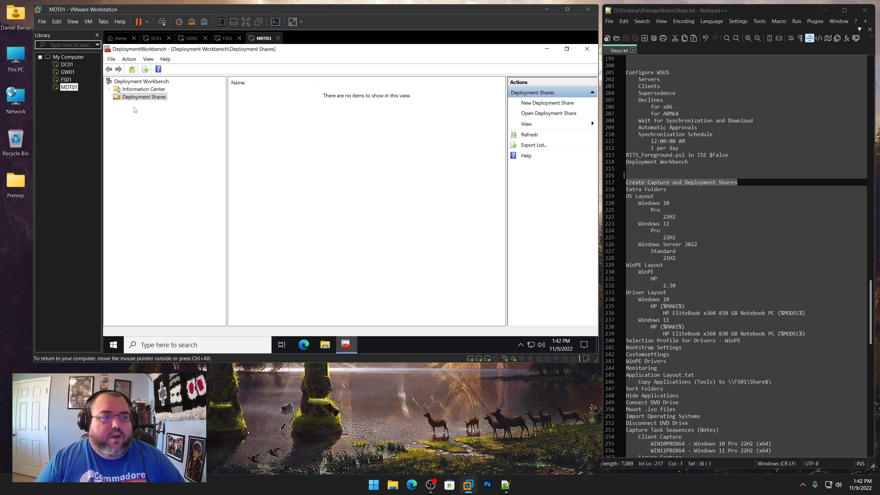
right_click(135, 98)
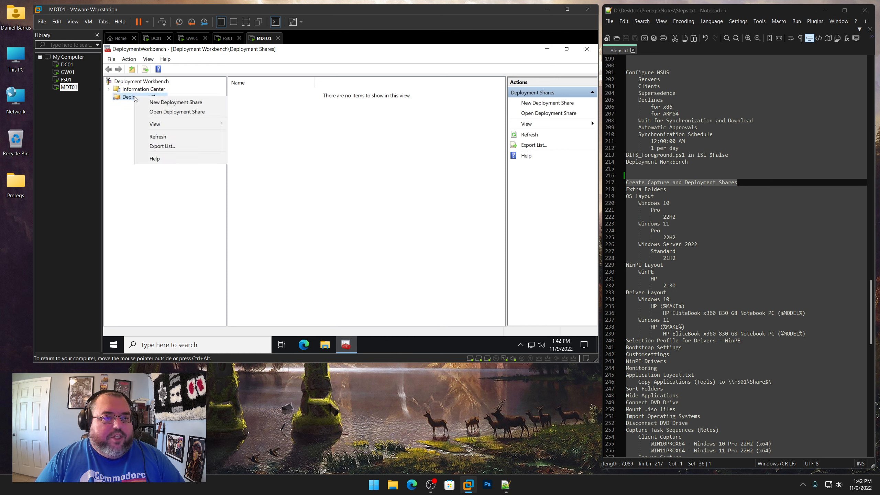
left_click(161, 102)
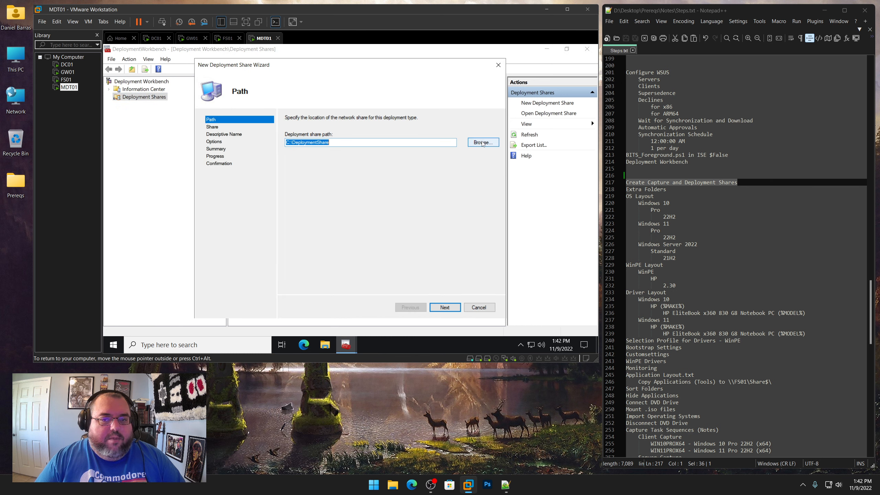
left_click(483, 143)
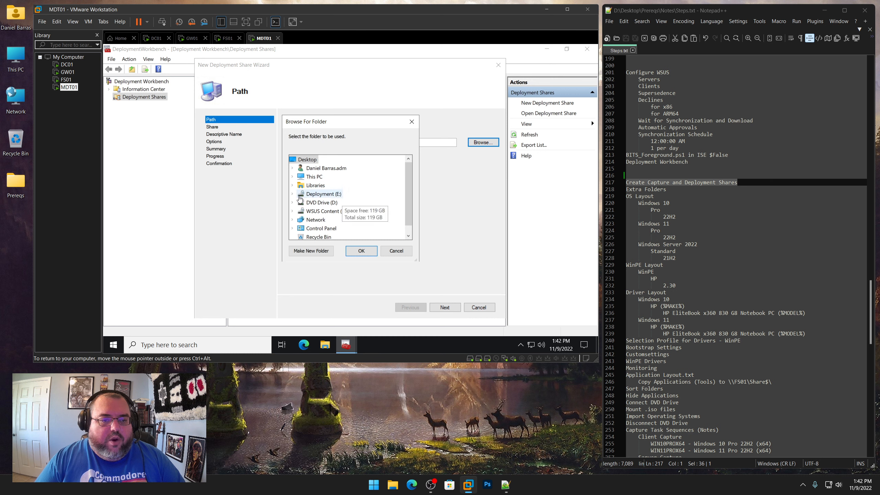
left_click(292, 193)
left_click(329, 205)
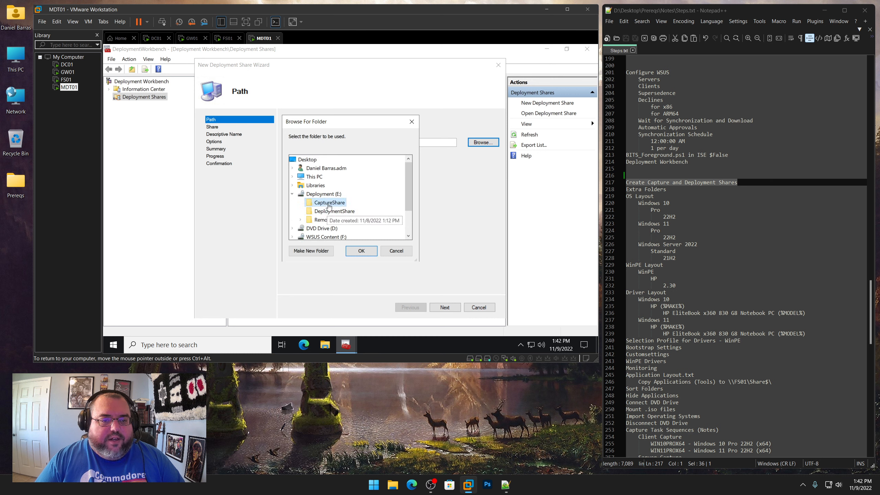
left_click(361, 251)
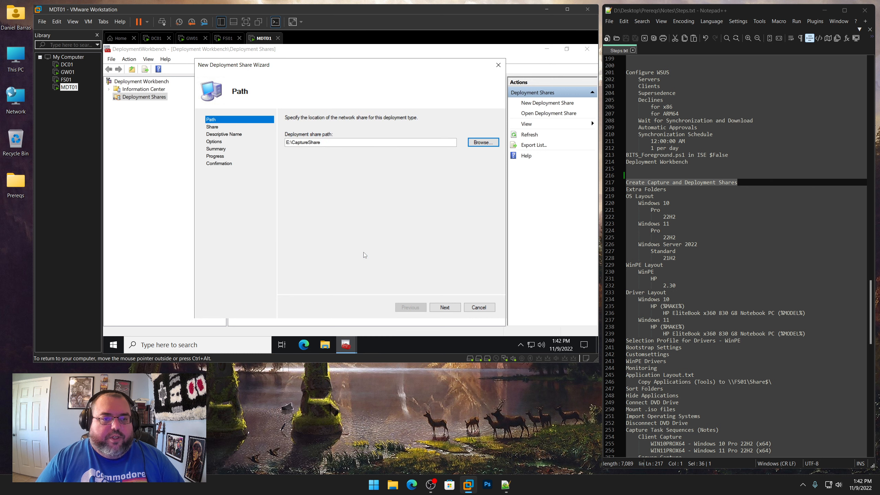
Keep the CaptureShare$ share name and change the share description to MDT Capture Share
left_click(445, 308)
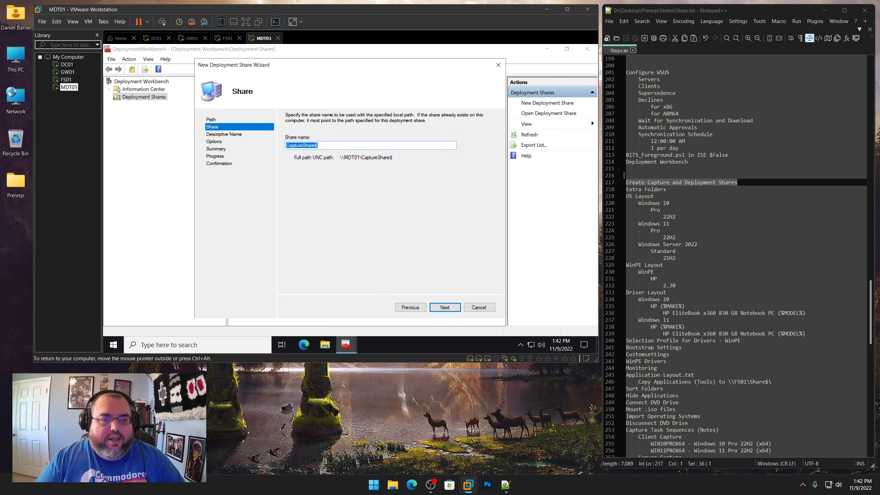
left_click(444, 307)
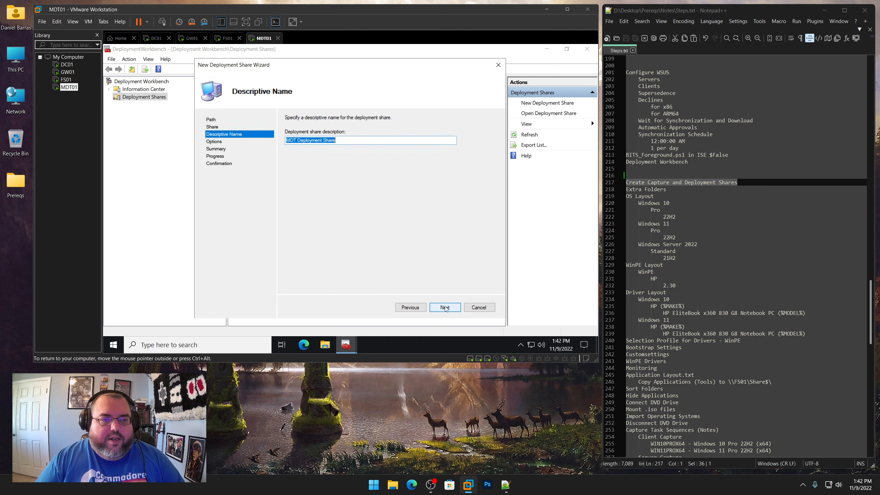
left_click_drag(297, 140, 318, 140)
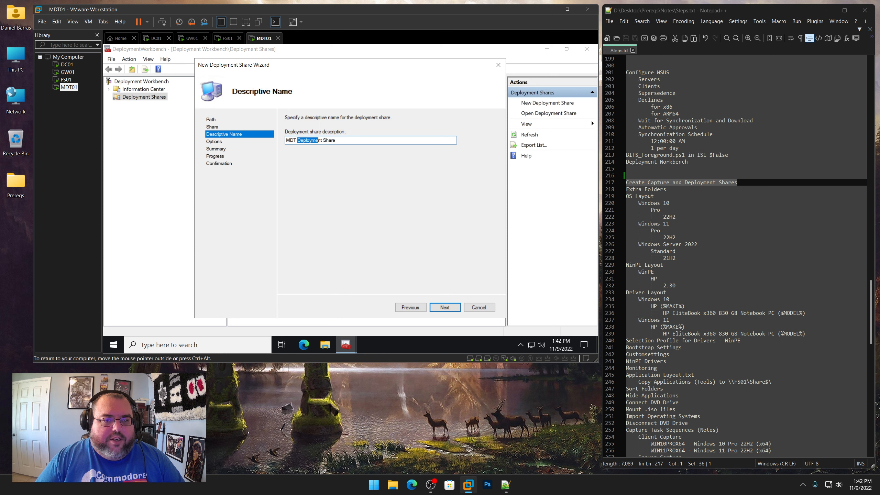
type("Capture")
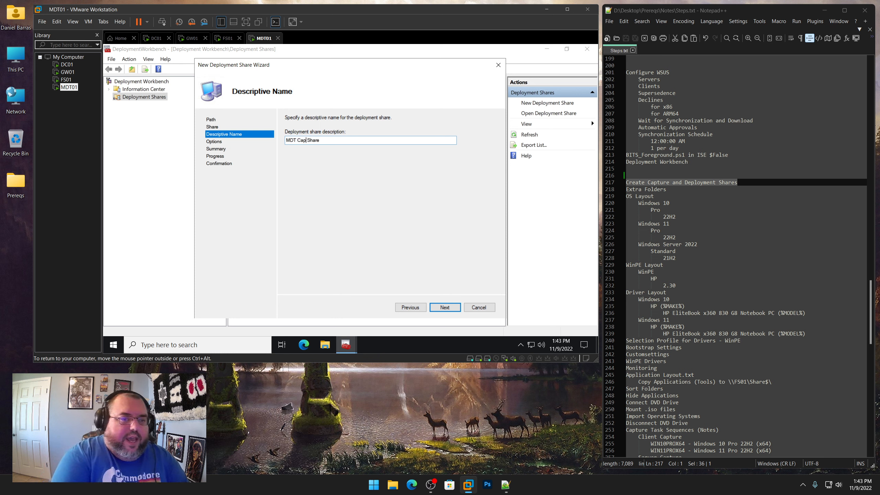
Finish the wizard with the default options to create the capture share
left_click(450, 308)
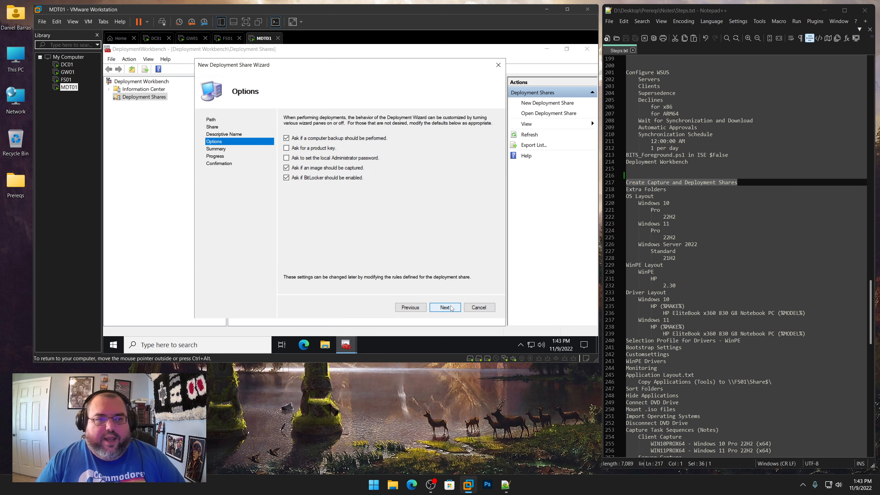
left_click(449, 307)
left_click(448, 307)
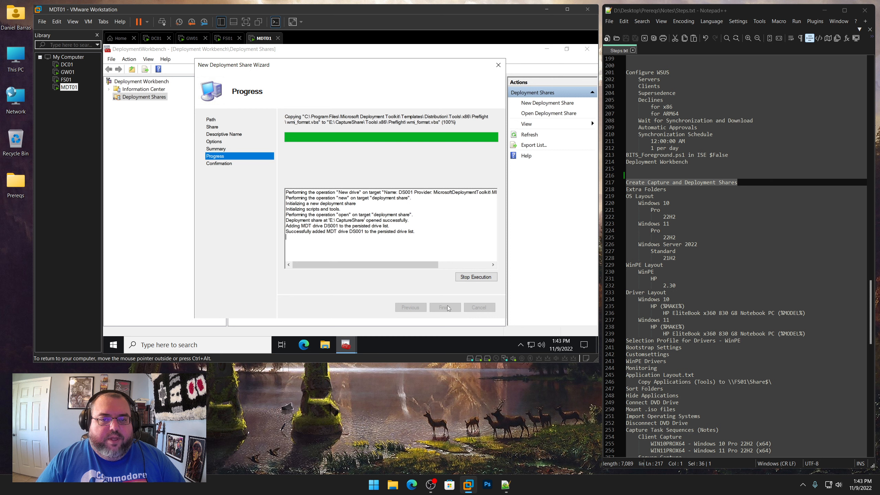
left_click(446, 306)
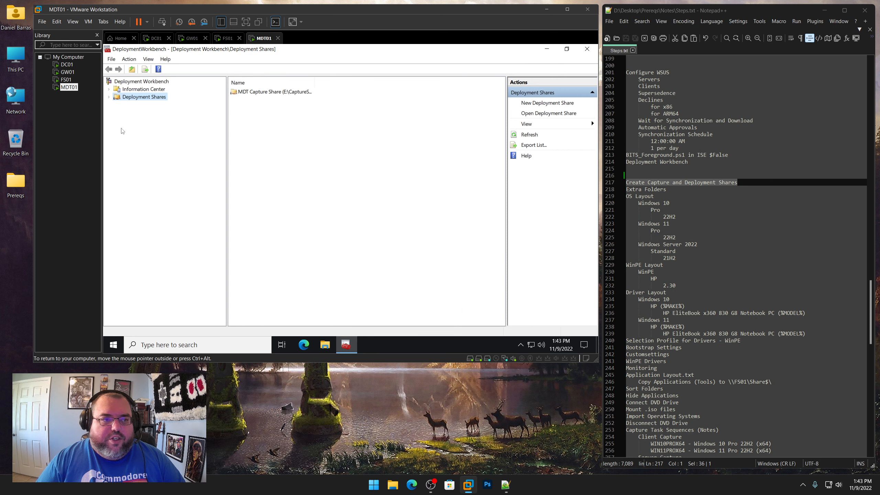
Start another new deployment share and browse to E:\DeploymentShare as its path
left_click(109, 98)
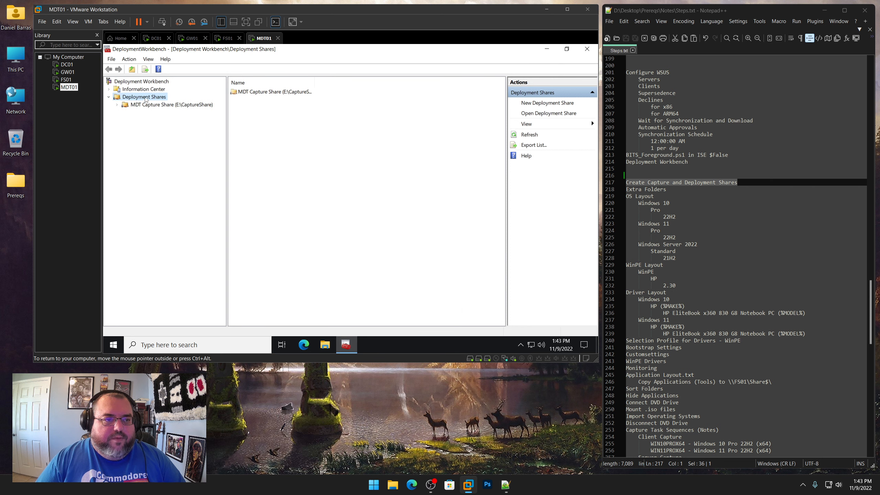
right_click(145, 99)
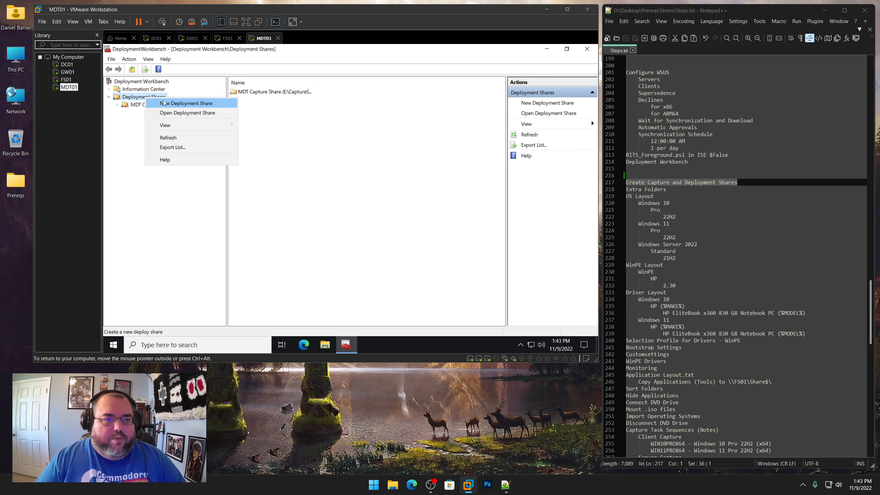
left_click(183, 103)
left_click(484, 142)
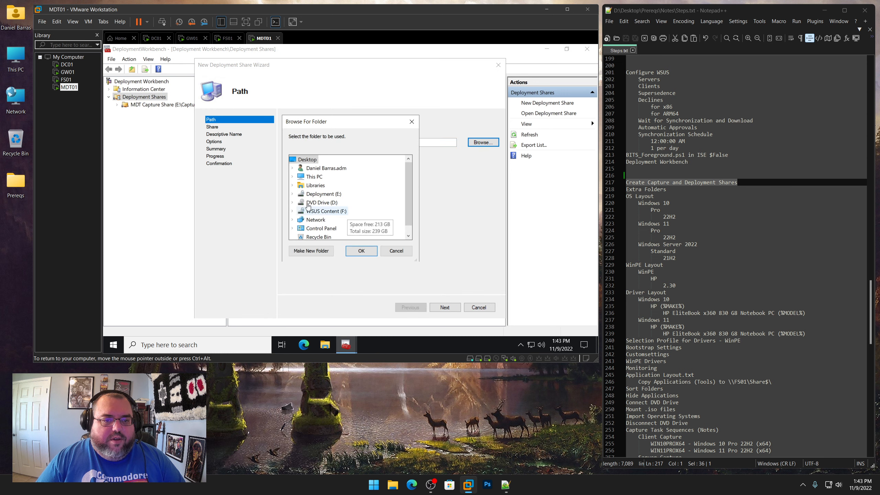
left_click(293, 194)
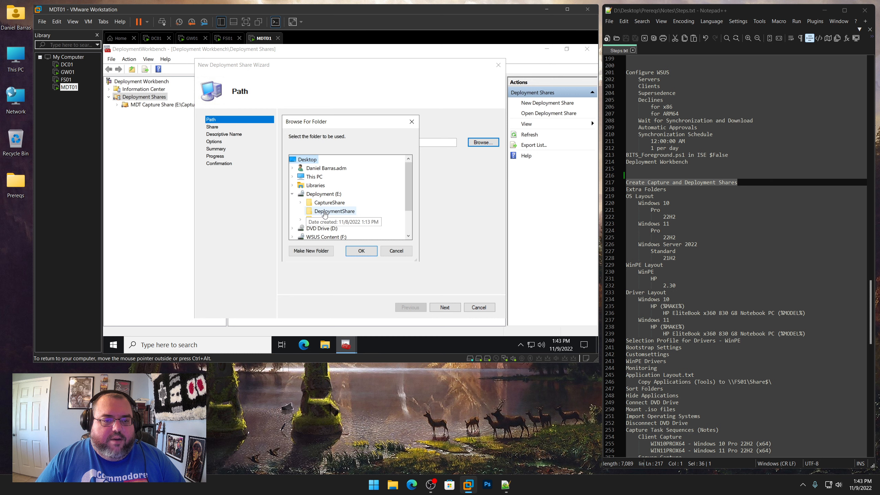
left_click(324, 211)
left_click(361, 251)
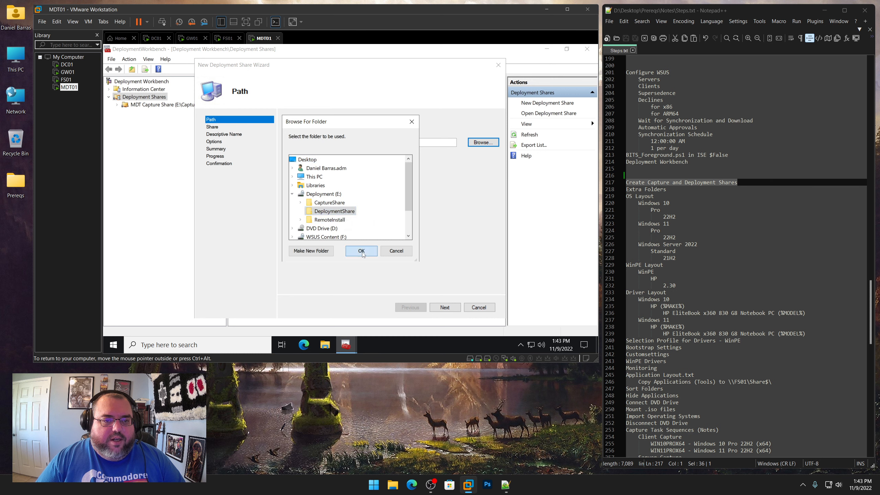
Complete the wizard with the default DeploymentShare$ share name, MDT Deployment Share description and options
left_click(444, 307)
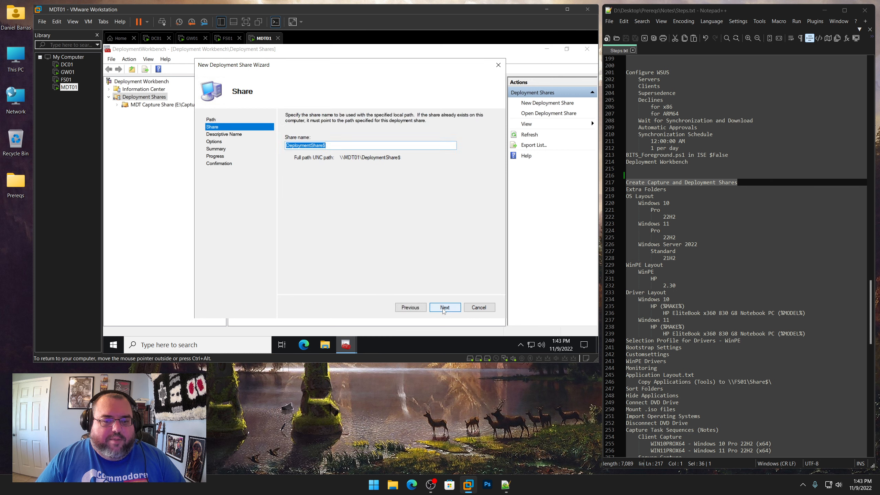
left_click(444, 307)
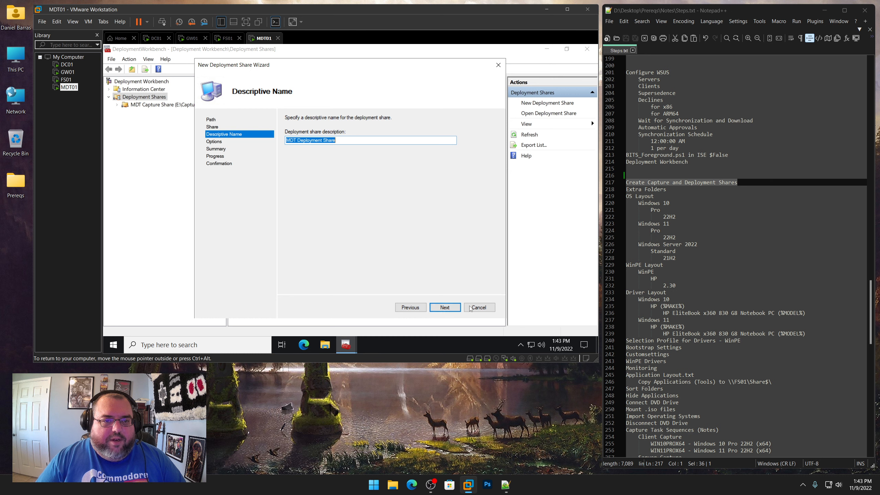
left_click(450, 307)
left_click(451, 309)
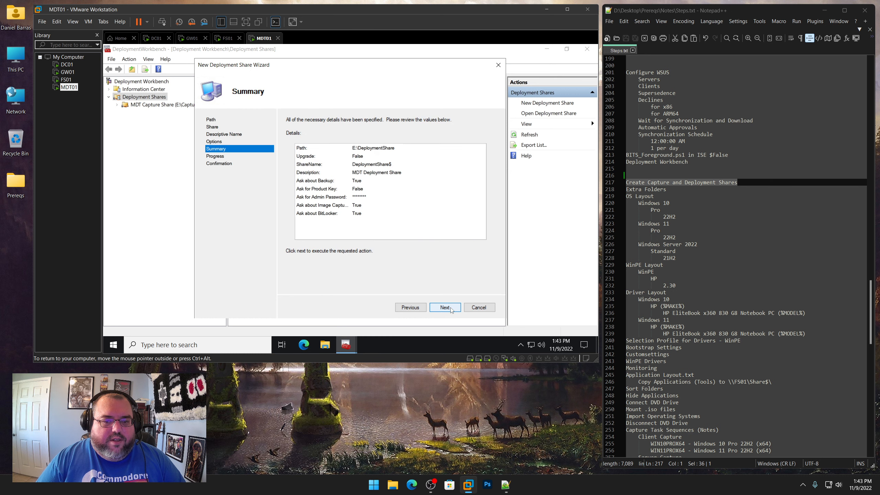
left_click(450, 308)
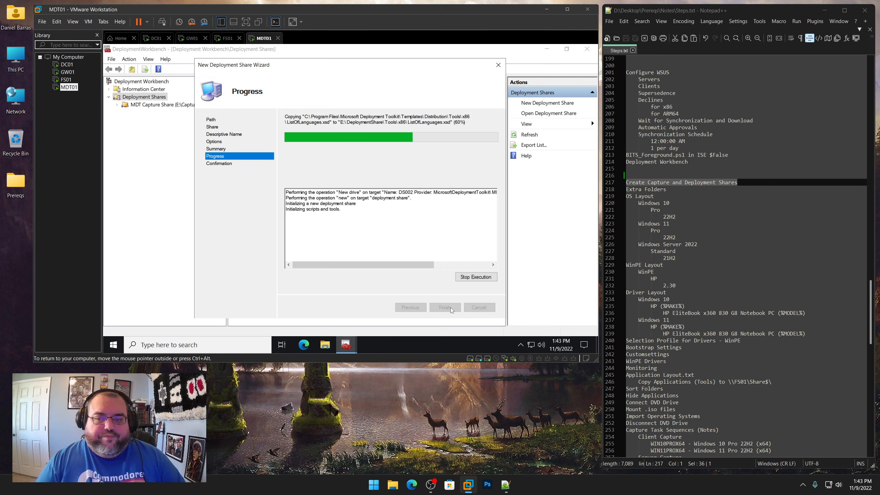
left_click(445, 307)
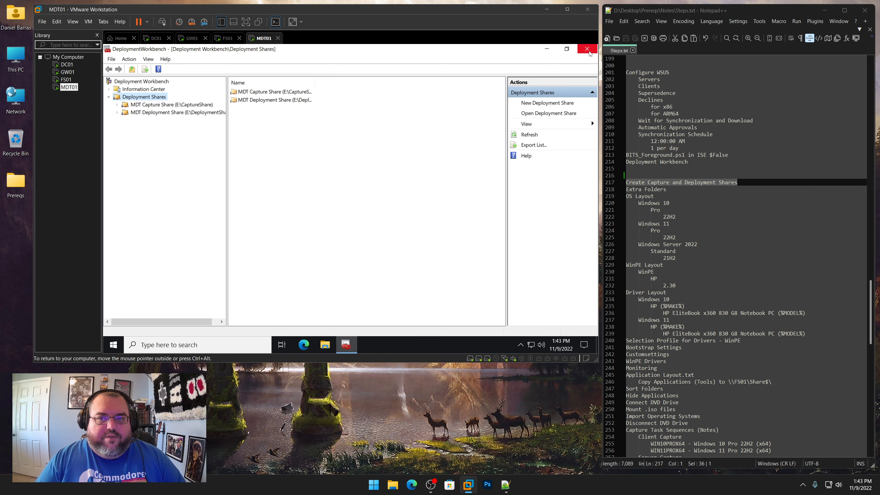
Close Deployment Workbench and open the Prereqs\Microsoft Deployment Toolkit\Extra Folders folder on the shared Z: drive
left_click(588, 50)
double_click(122, 110)
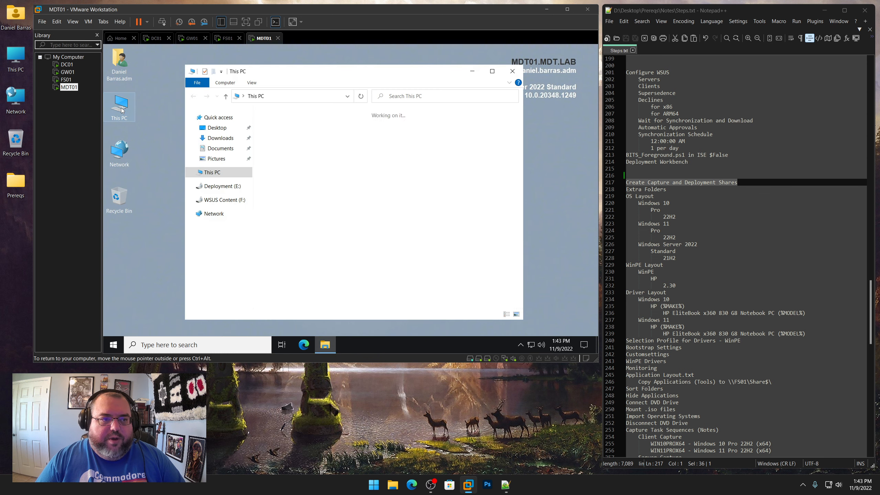
double_click(313, 295)
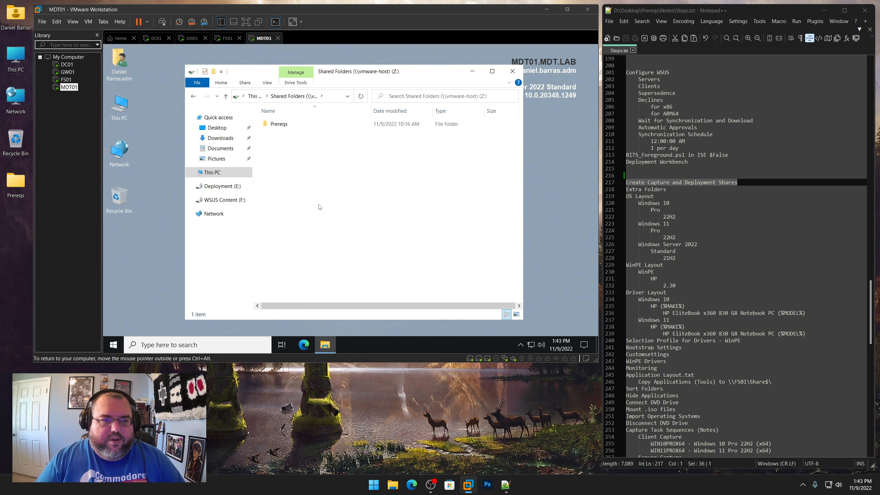
double_click(291, 124)
left_click(292, 125)
double_click(292, 125)
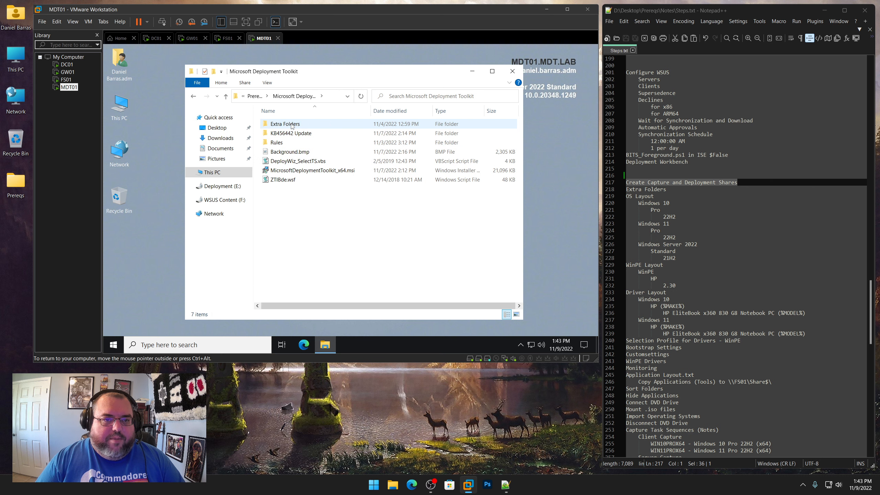
double_click(292, 124)
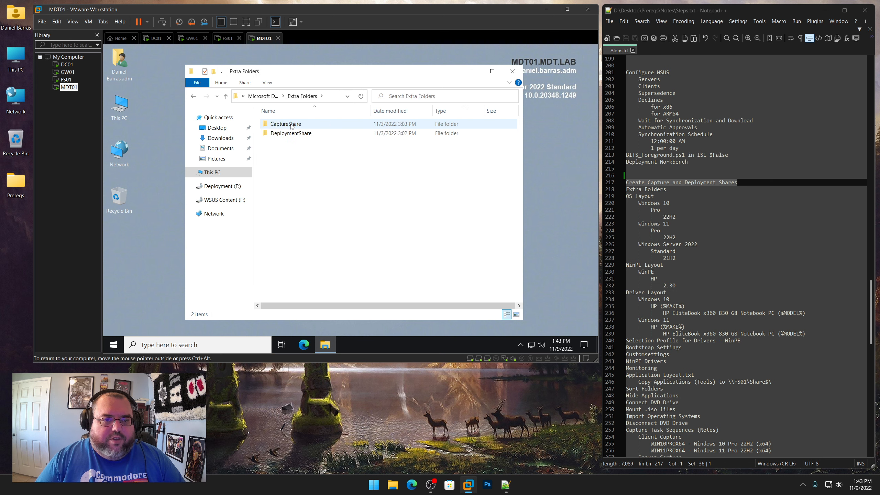
Copy the CaptureShare and DeploymentShare extra folders into the root of Deployment (E:)
left_click_drag(338, 169, 293, 126)
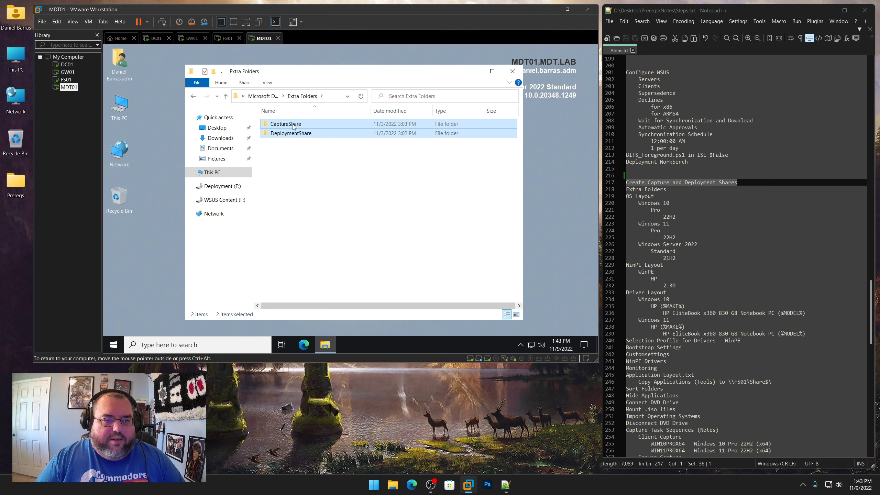
right_click(293, 127)
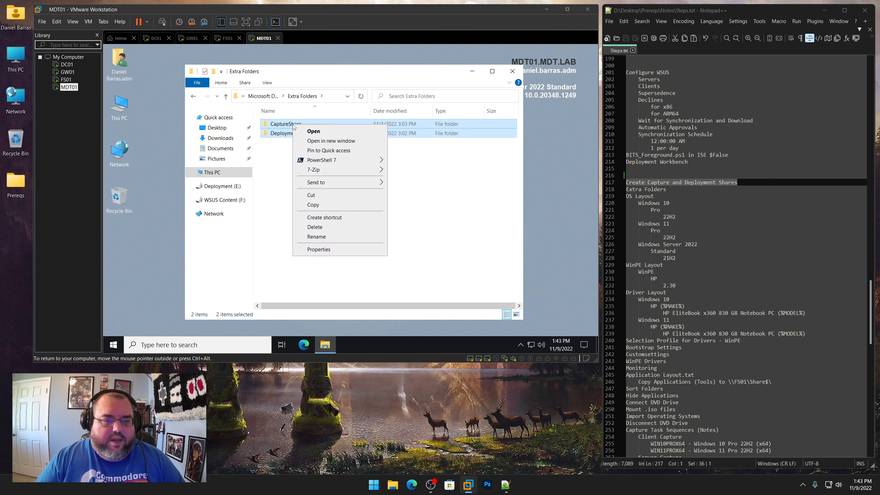
left_click(311, 204)
left_click(222, 187)
key("ctrl+v")
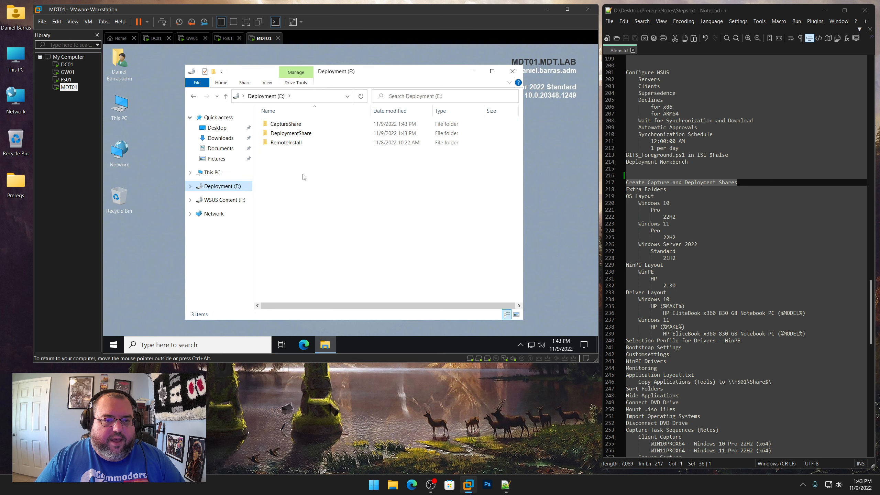
Refresh Deployment (E:) and examine the contents of the DeploymentShare folder
right_click(303, 176)
left_click(316, 235)
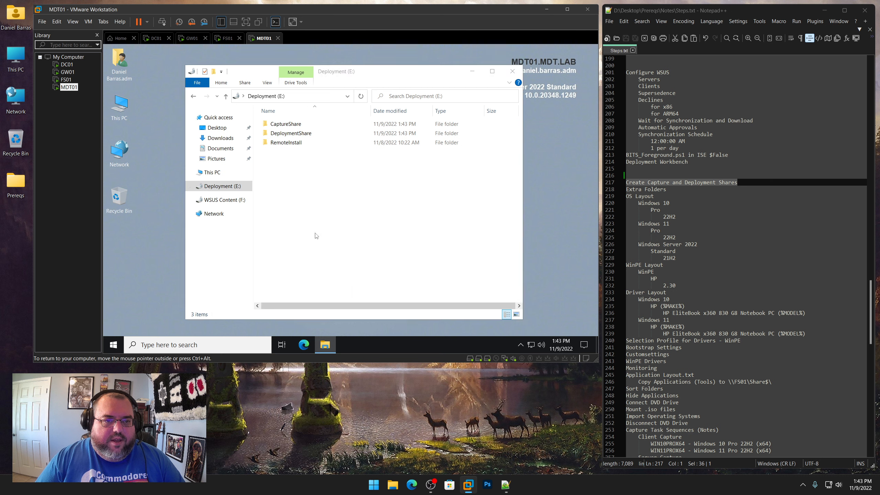
left_click(316, 236)
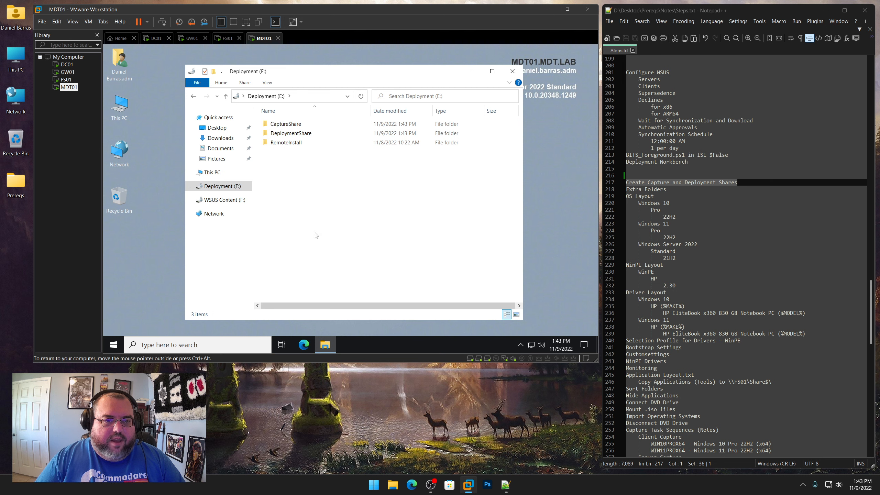
double_click(294, 133)
left_click(283, 208)
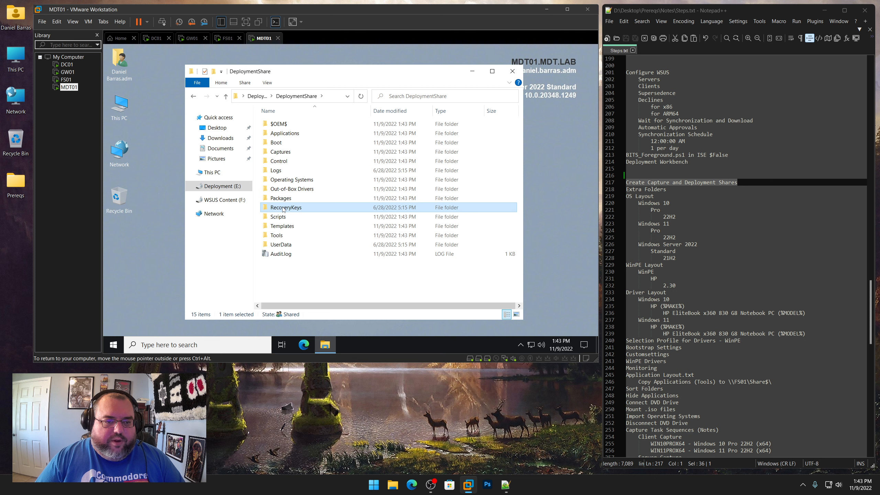
left_click(276, 171)
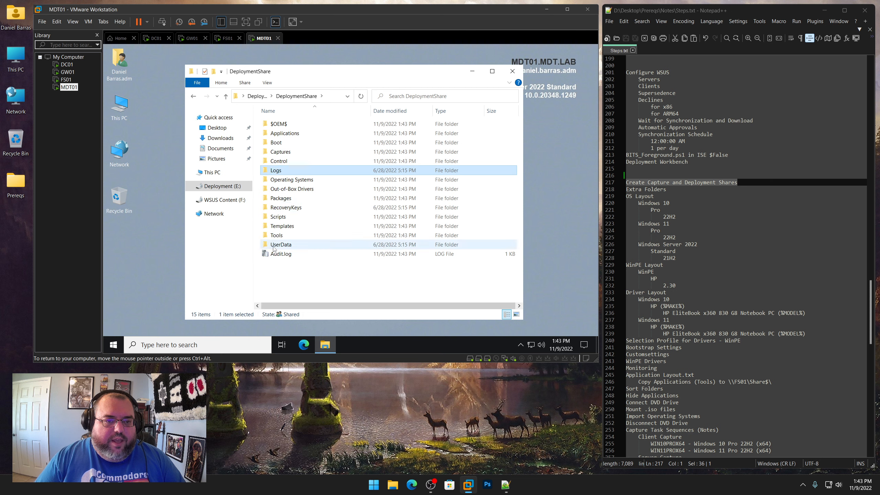
left_click(256, 96)
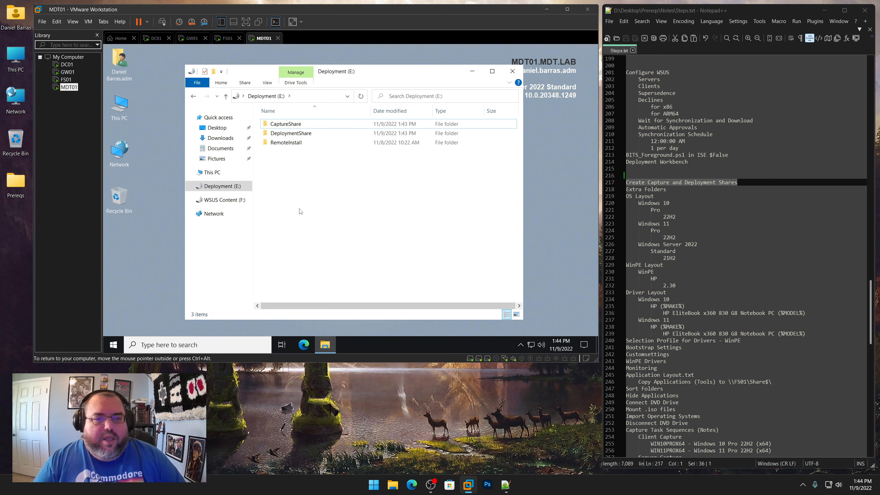
Highlight the OS Layout section in Steps.txt and close File Explorer
left_click(620, 193)
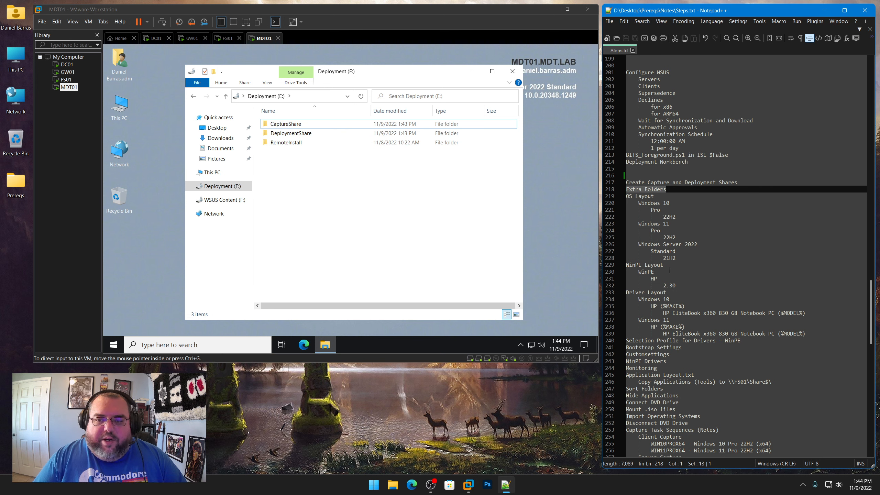
left_click_drag(681, 258, 625, 196)
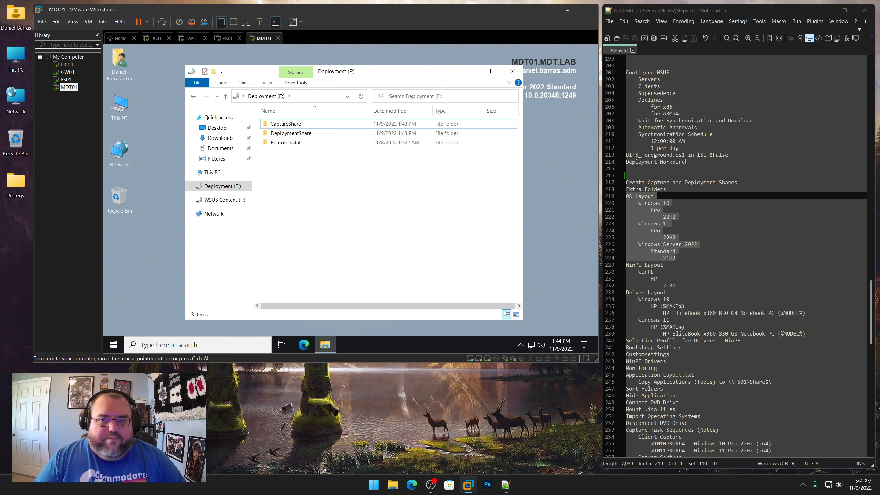
left_click(513, 72)
Reopen Deployment Workbench, expand both deployment shares and open the capture share's Operating Systems node
left_click(115, 344)
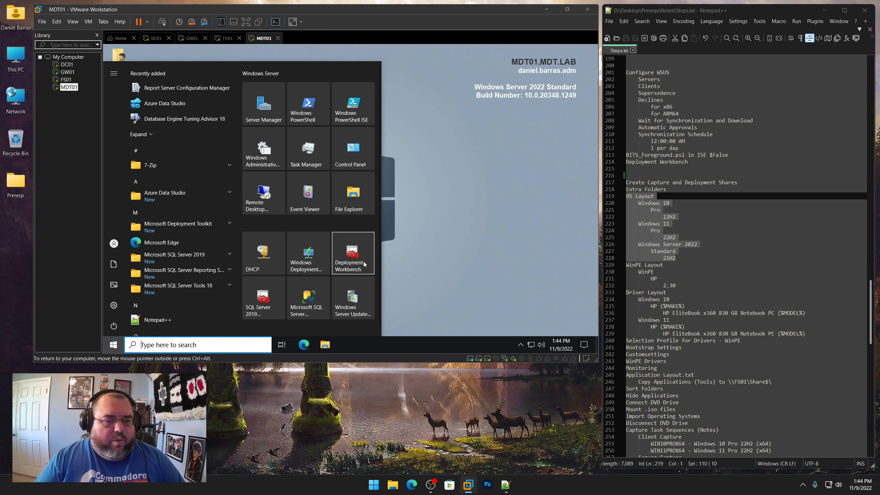
left_click(354, 258)
left_click(323, 249)
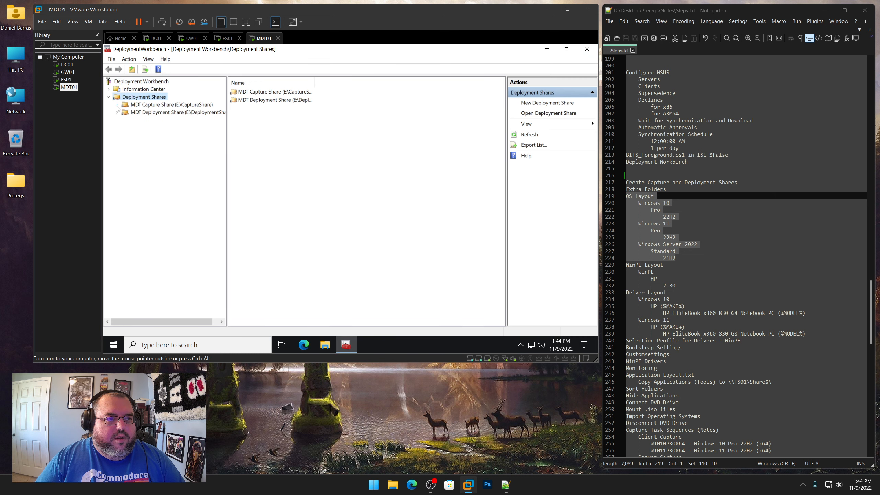
left_click(117, 106)
left_click(117, 167)
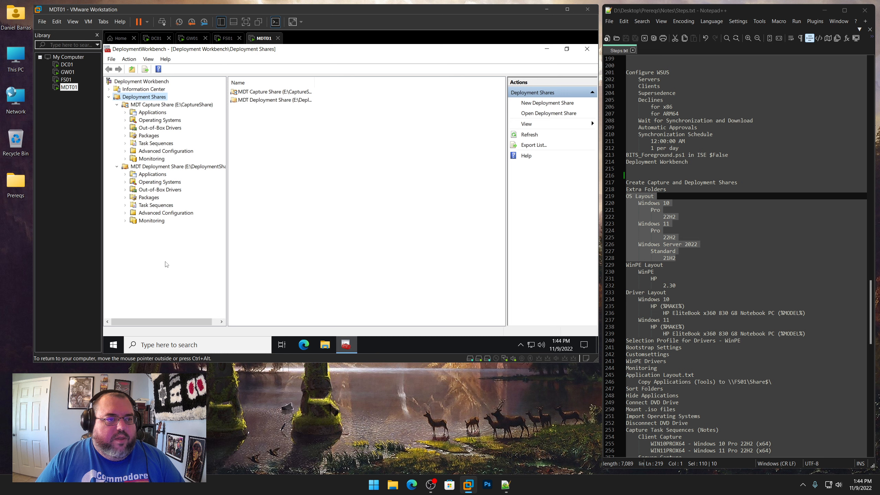
left_click(167, 121)
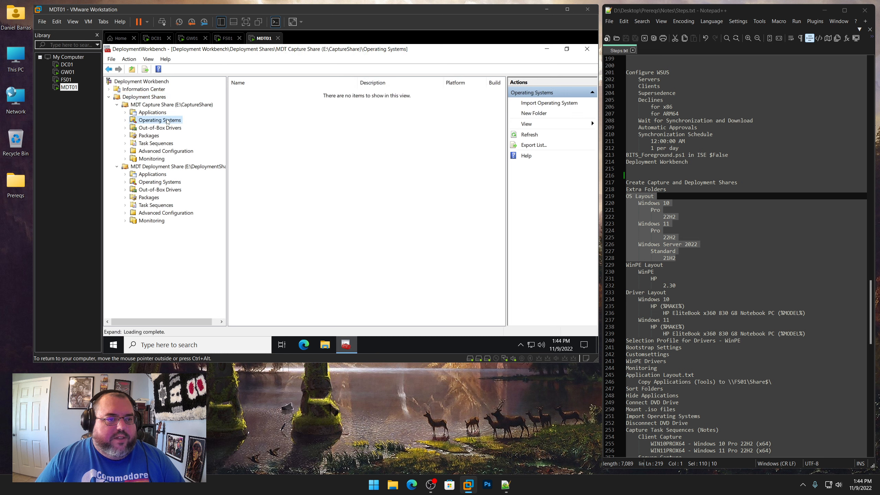
Create a new folder named Windows 10 under the capture share's Operating Systems node
right_click(167, 120)
left_click(177, 135)
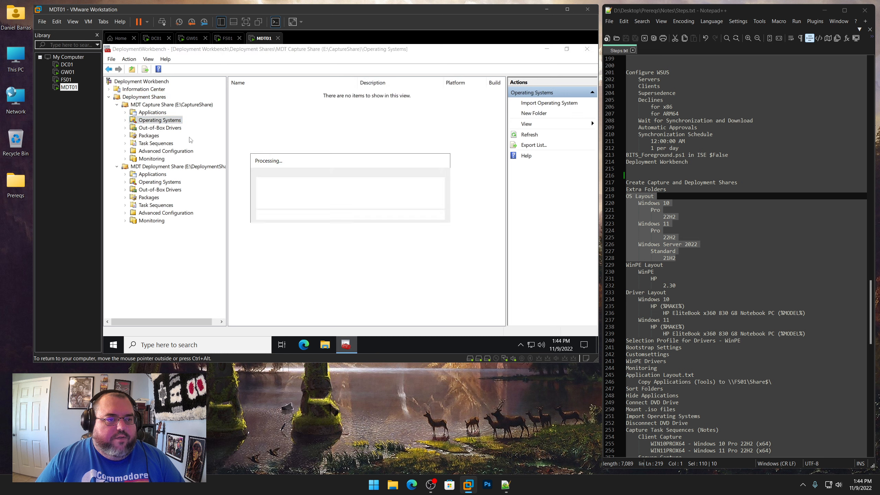
type("Windows 1")
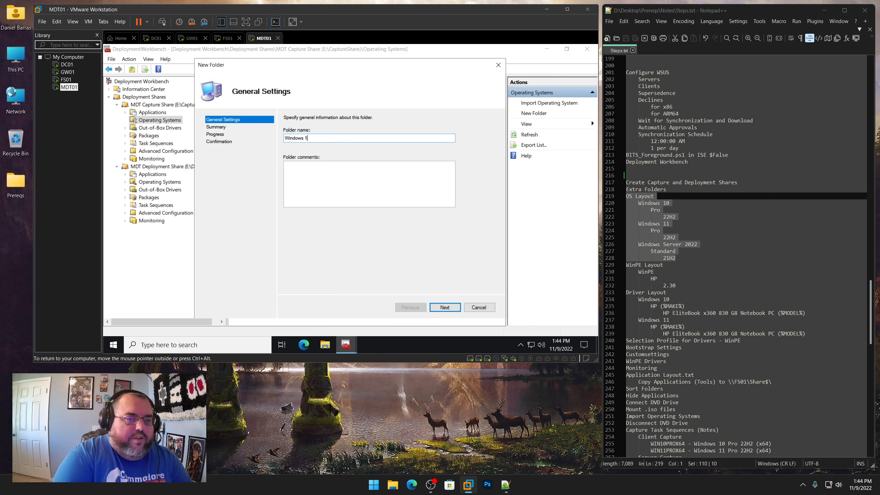
type("0")
key("Return")
key("Return")
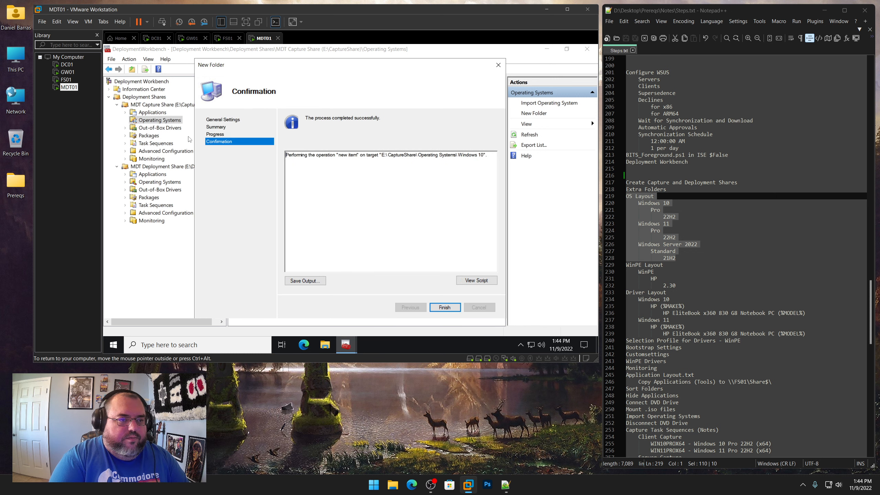
key("Return")
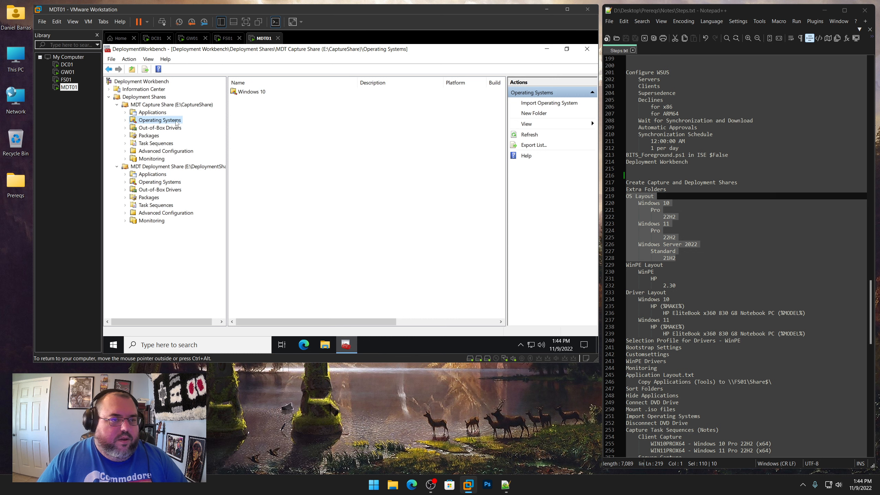
Create a second folder named Windows 11 under the capture share's Operating Systems node
right_click(175, 122)
left_click(194, 134)
type("Wind")
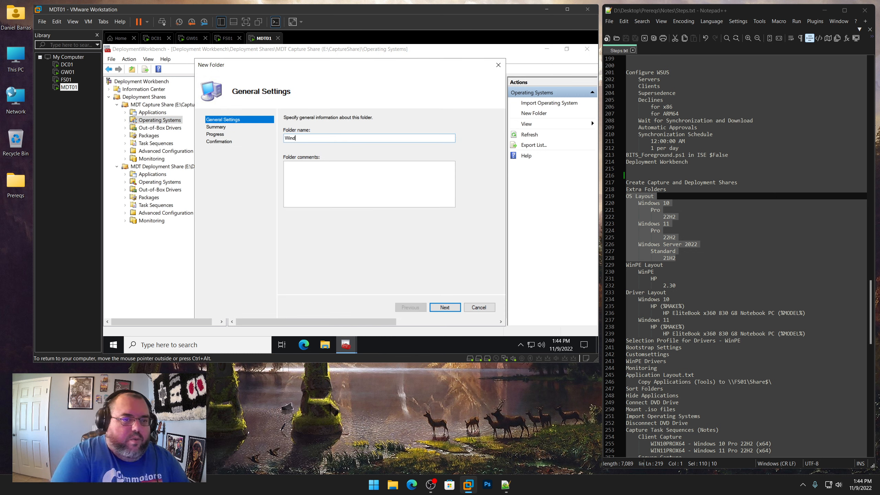
type("ows 1")
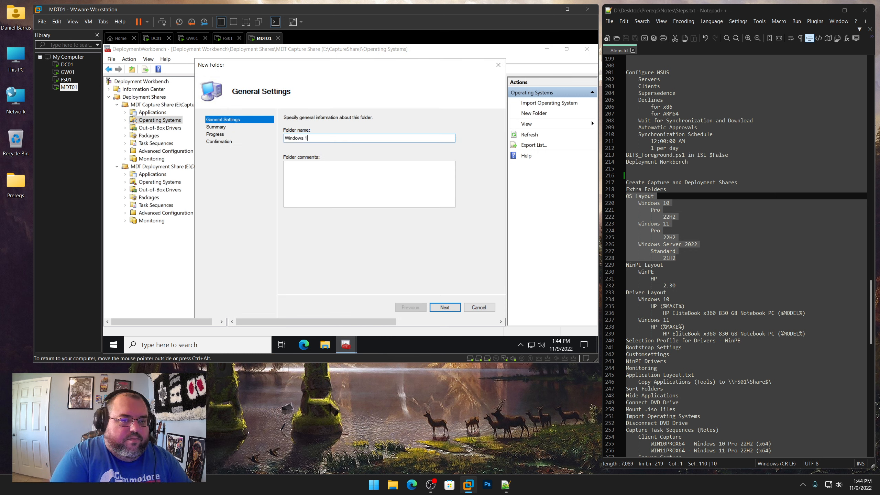
type("1")
key("Return")
key("Return")
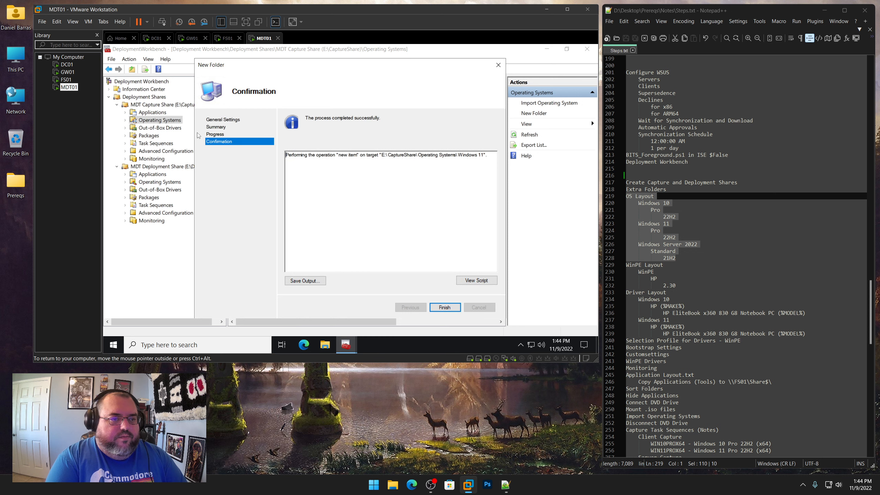
key("Return")
Create a folder named Windows Server 2022 under the capture share's Operating Systems node
right_click(178, 122)
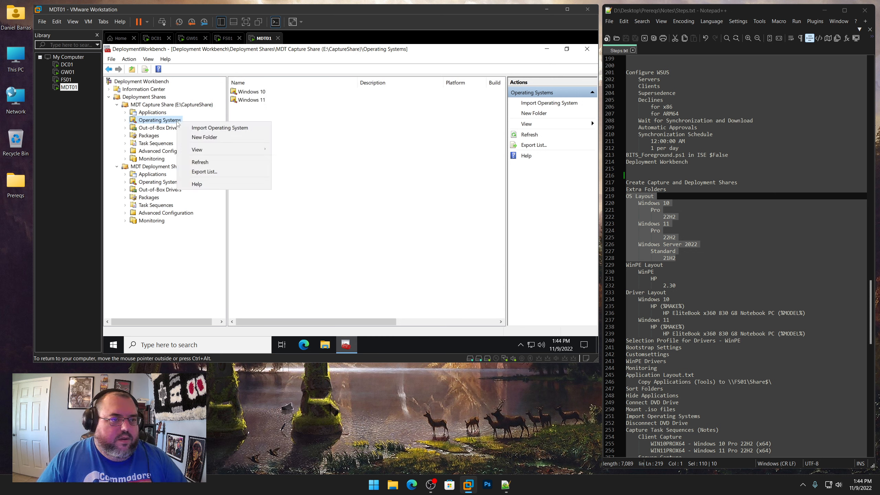
left_click(194, 134)
type("Windows")
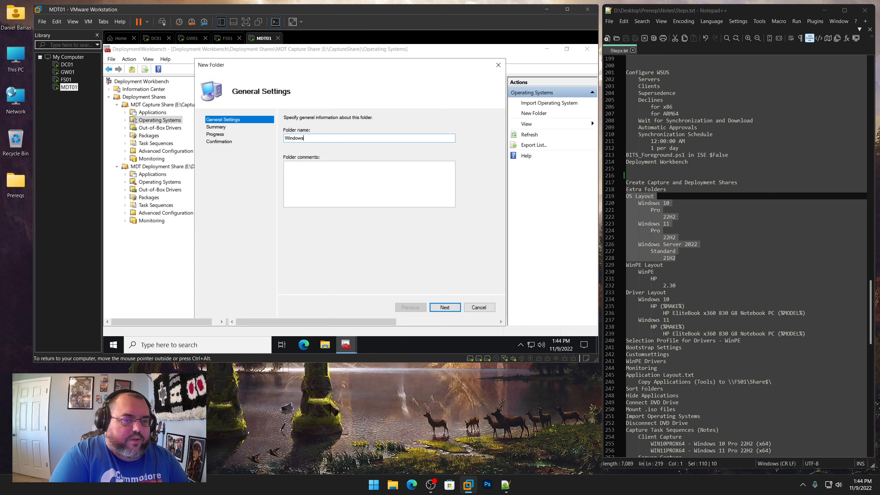
type(" Server 2022")
key("Return")
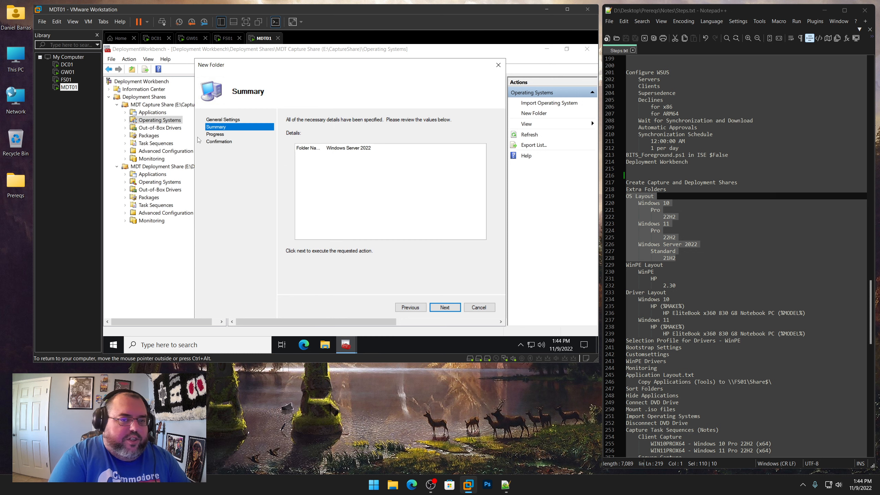
key("Return")
key("Return")
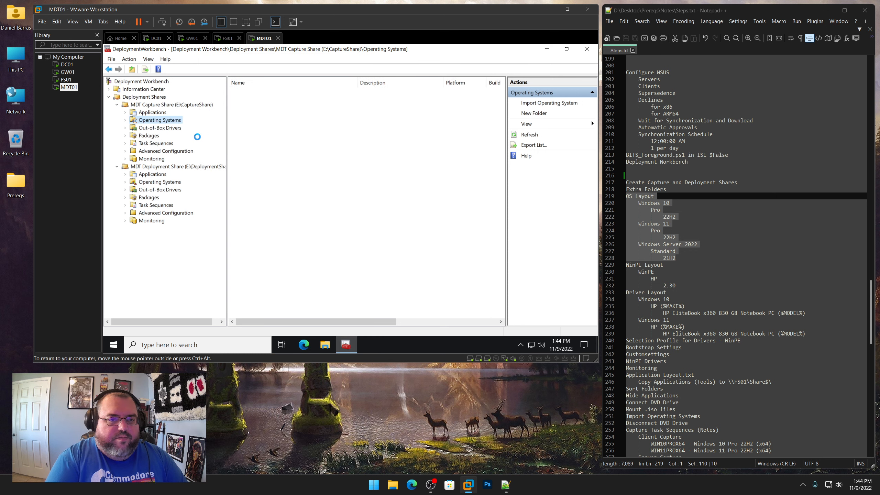
Expand Operating Systems and create a subfolder named Pro inside the Windows 10 folder
left_click(125, 120)
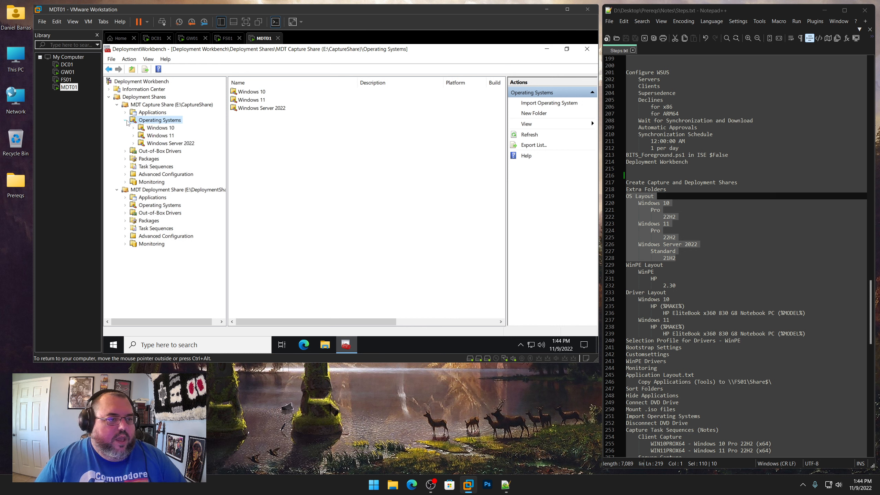
left_click(160, 128)
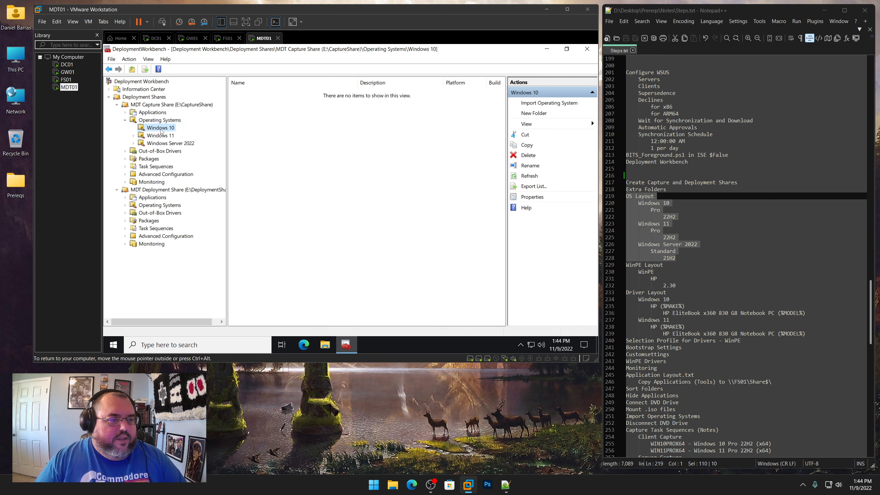
right_click(163, 130)
left_click(182, 148)
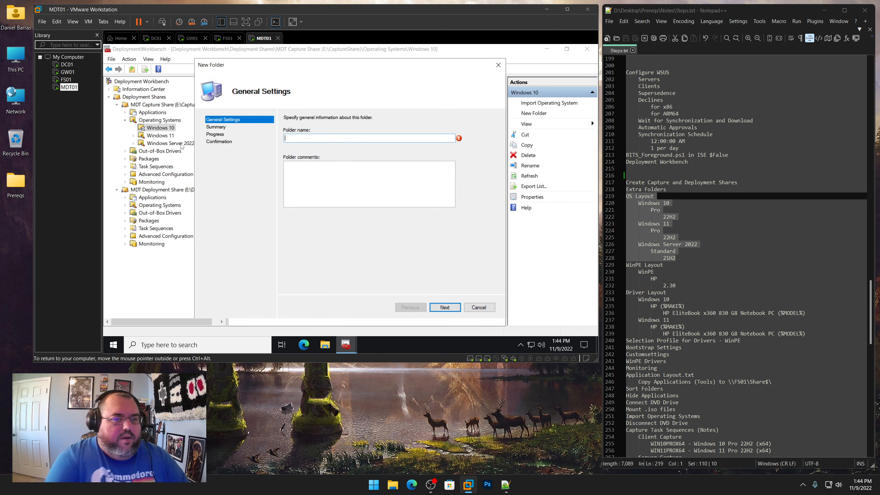
type("Pro")
key("Return")
key("Return")
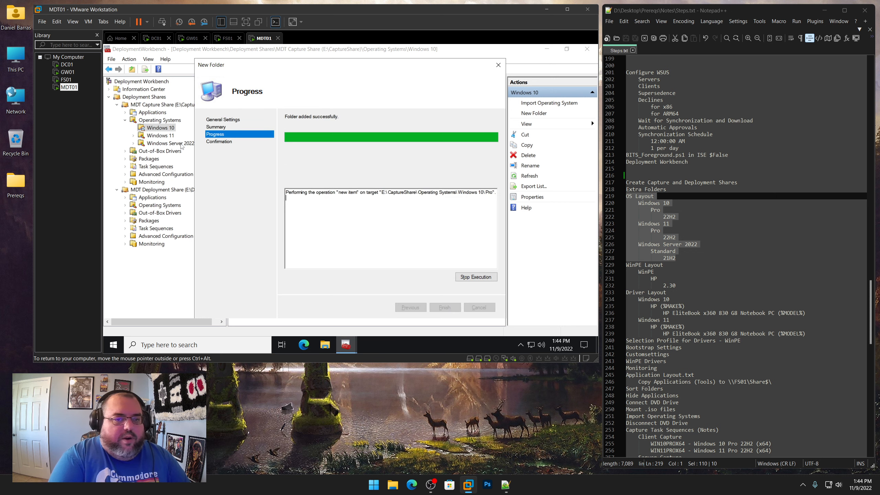
key("Return")
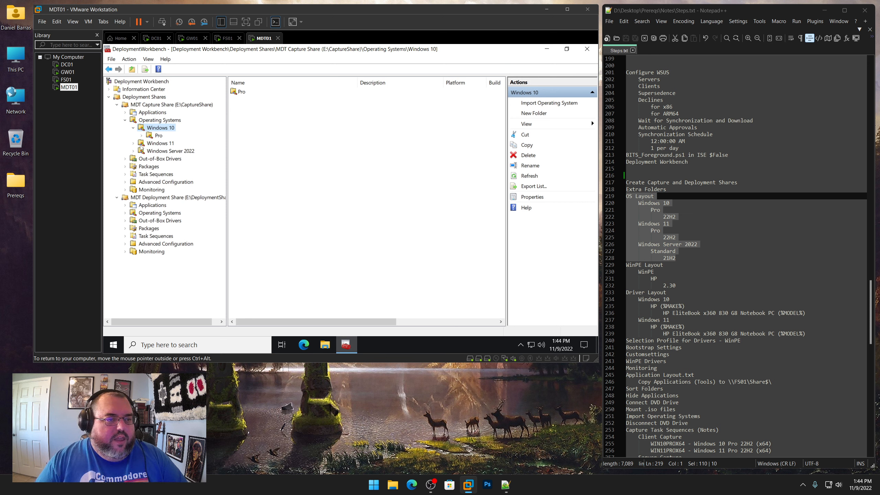
Create a subfolder named Pro inside the Windows 11 folder
left_click(149, 144)
right_click(153, 142)
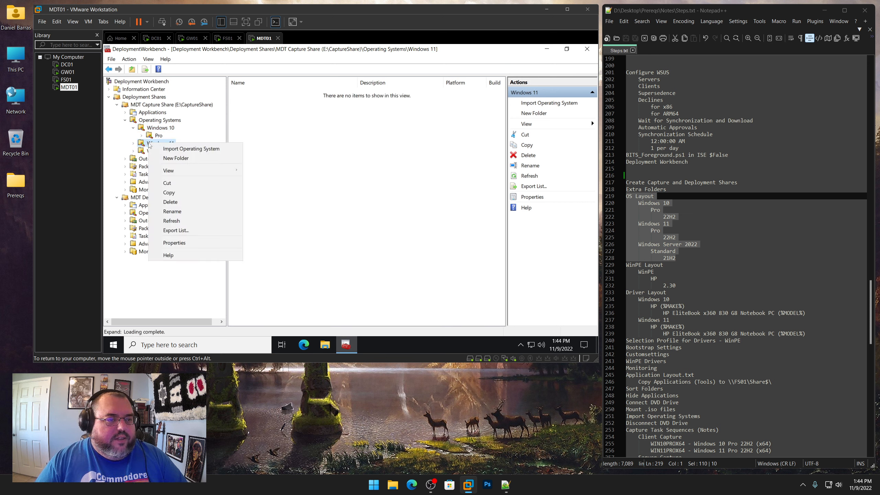
left_click(167, 158)
type("Pro")
key("Return")
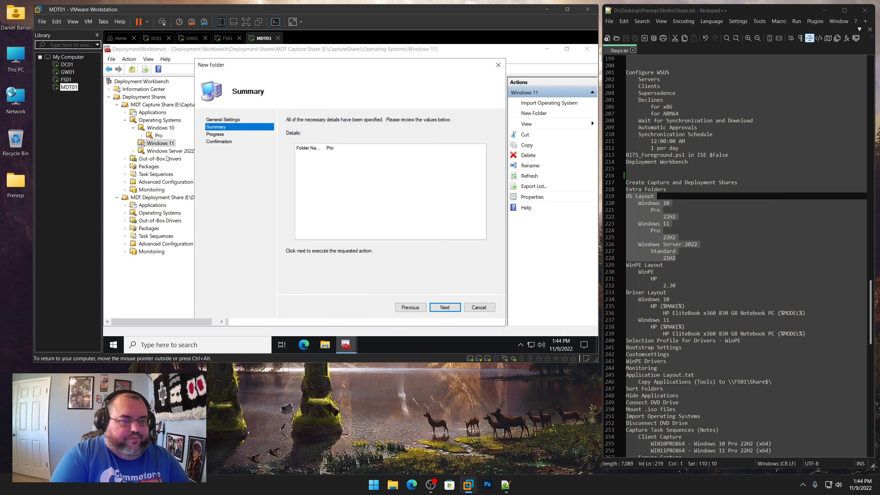
key("Return")
key("Return")
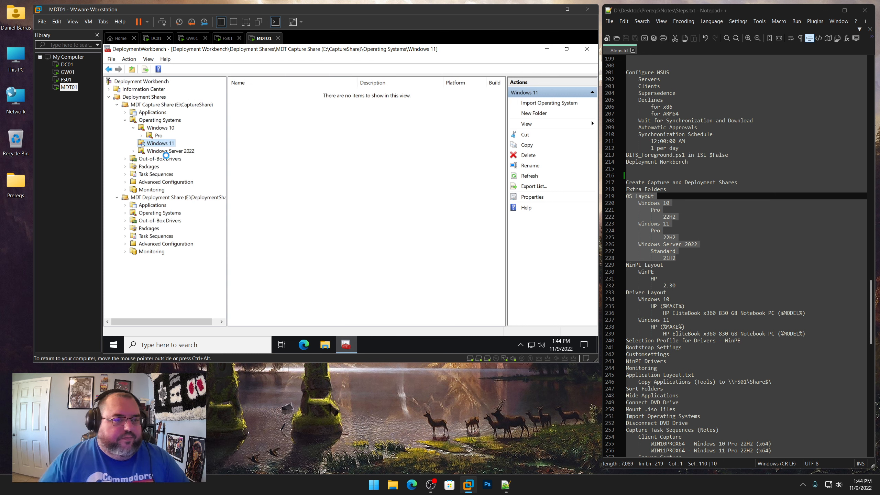
Create a subfolder named Standard inside the Windows Server 2022 folder
right_click(163, 152)
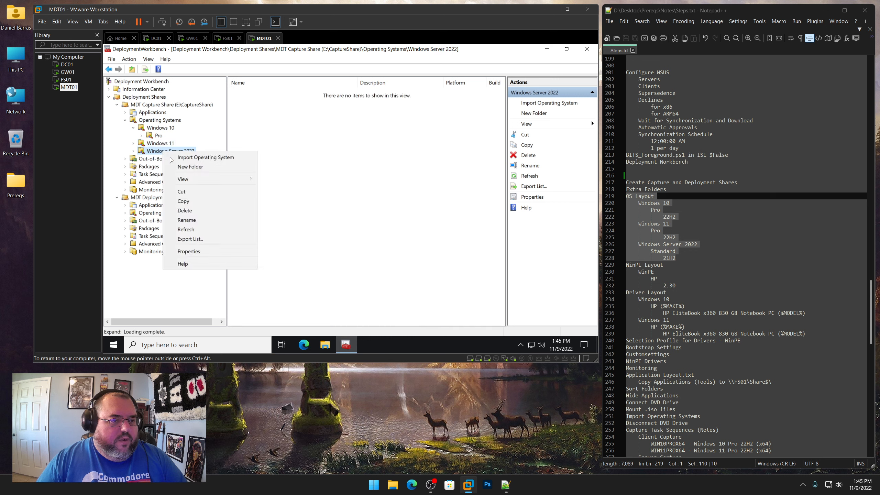
left_click(190, 166)
type("St")
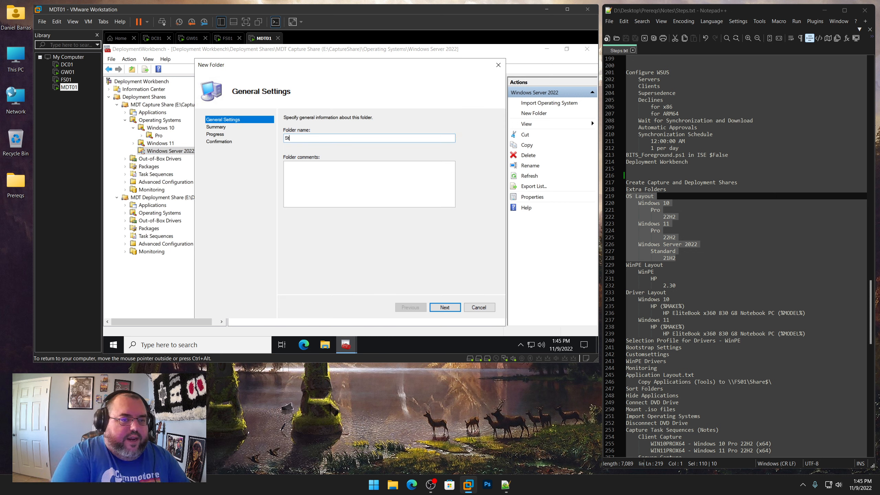
key("Return")
key("Return")
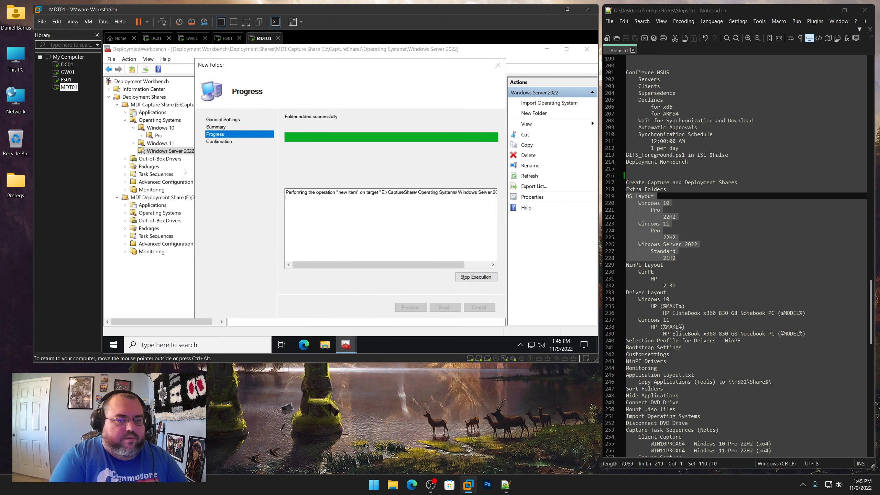
key("Return")
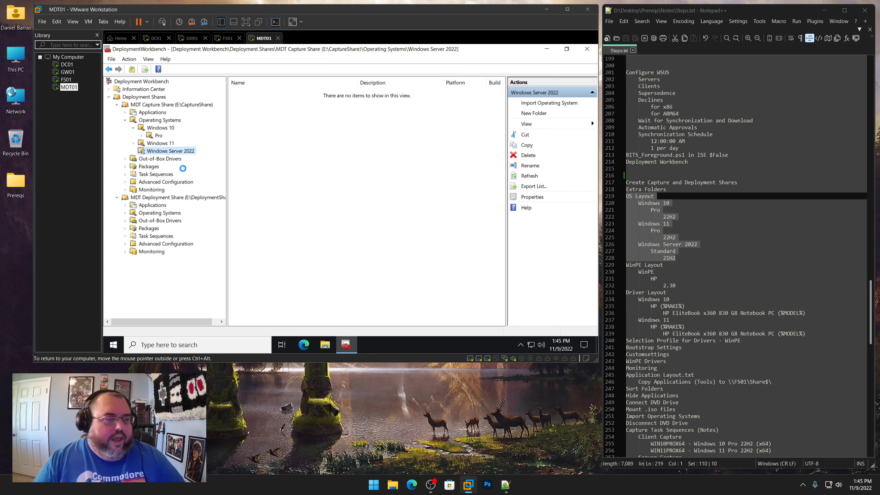
Create a subfolder named 22H2 inside the Windows 10 Pro folder
left_click(134, 151)
left_click(134, 143)
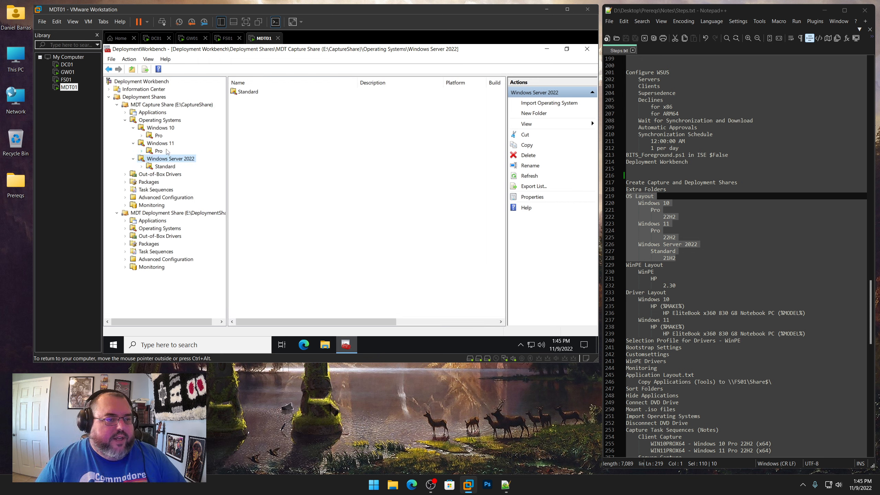
left_click(158, 135)
right_click(158, 135)
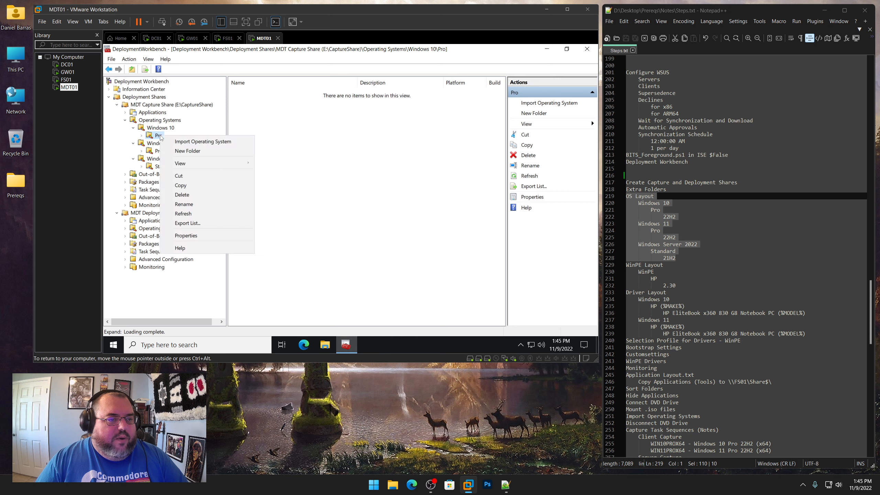
left_click(183, 151)
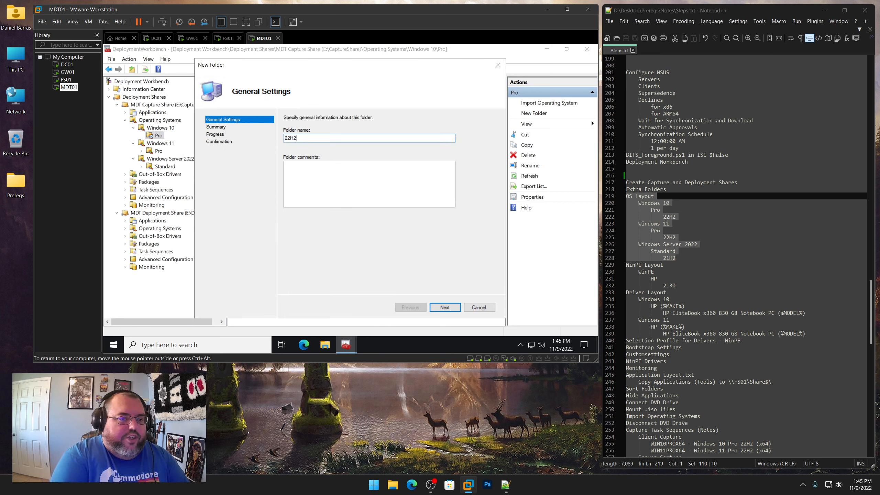
key("Return")
key("Return")
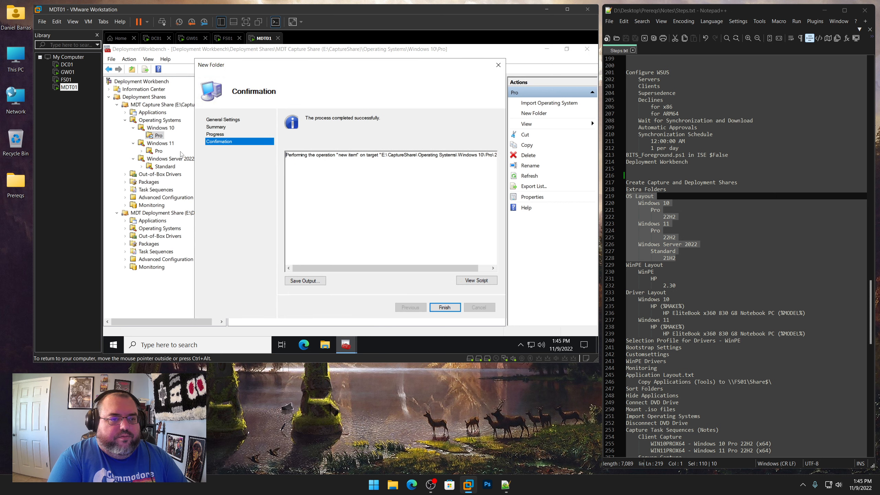
key("Return")
Create a subfolder named 22H2 inside the Windows 11 Pro folder
left_click(158, 151)
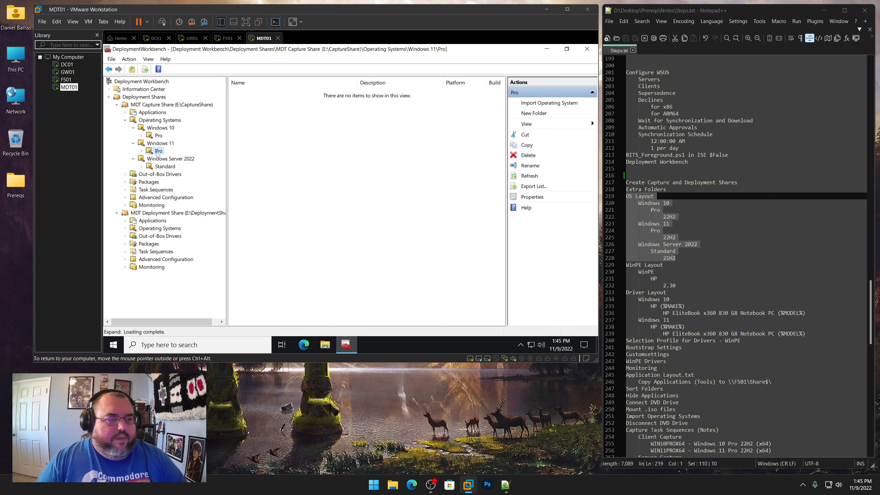
right_click(156, 152)
left_click(176, 168)
type("22H2")
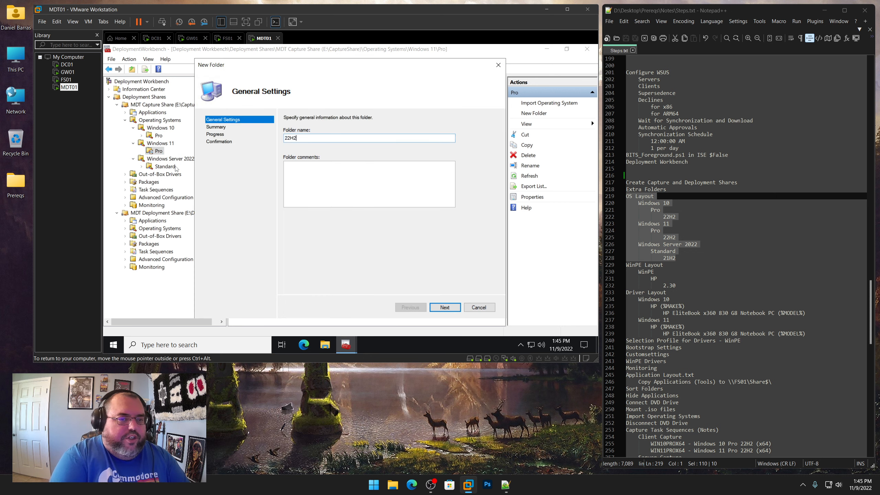
key("Return")
key("Return")
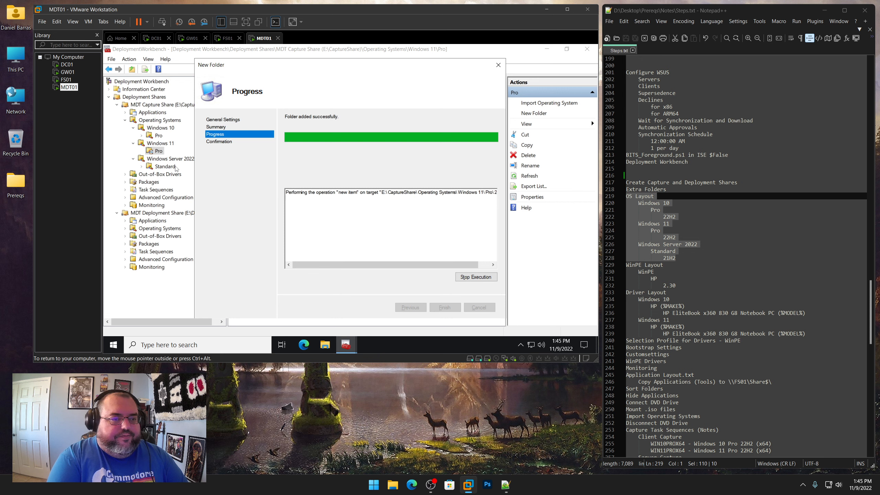
key("Return")
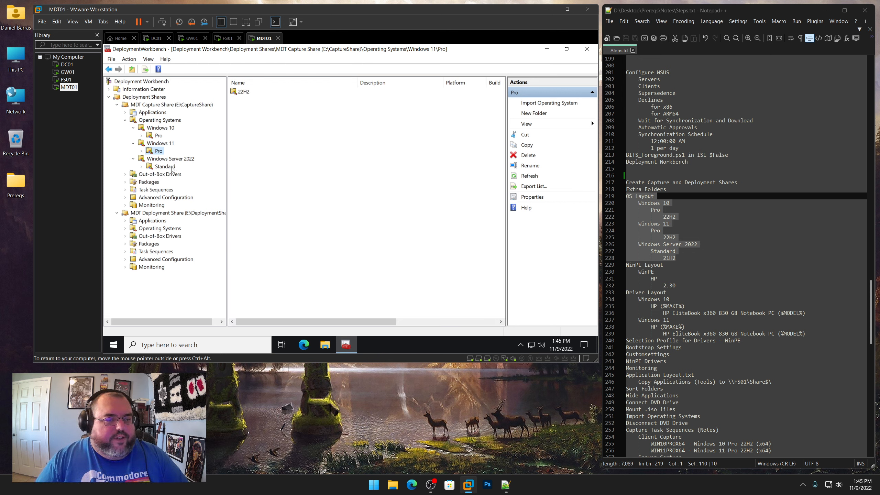
Create a subfolder named 21H2 inside Windows Server 2022 Standard and expand the new version folders in the tree
right_click(174, 166)
left_click(190, 184)
type("21H2")
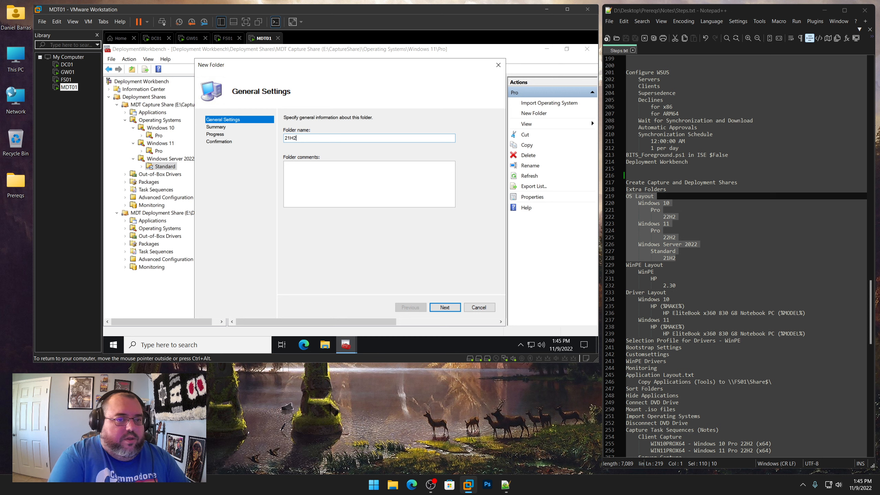
key("Return")
key("Return")
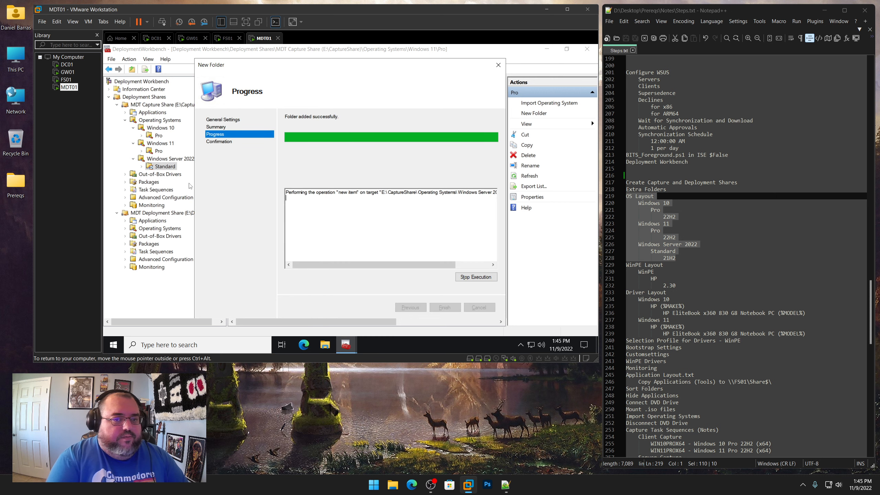
key("Return")
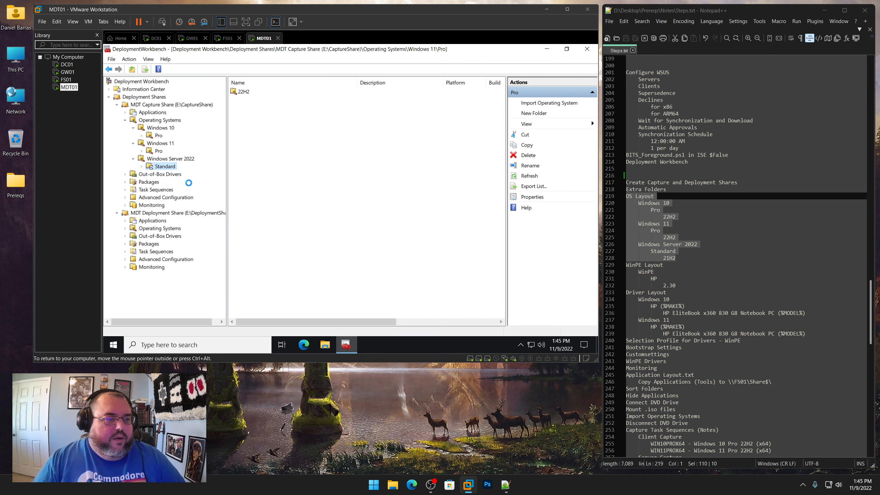
left_click(141, 167)
left_click(141, 151)
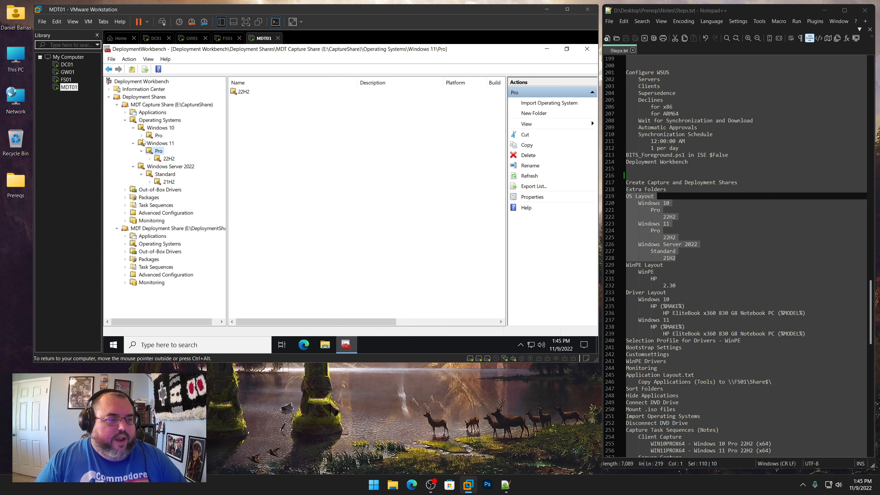
Copy the Windows 10, Windows 11 and Windows Server 2022 folders from the capture share's Operating Systems into the deployment share's Operating Systems
left_click(142, 135)
left_click(155, 122)
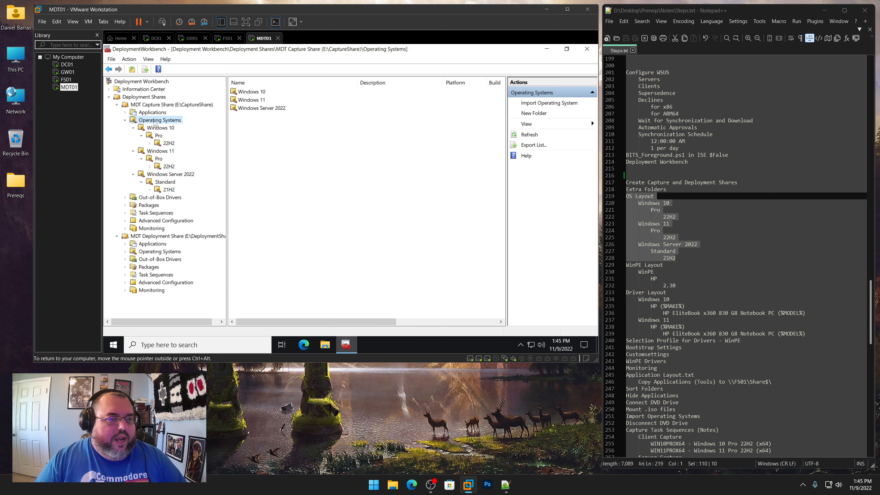
left_click_drag(313, 143, 257, 92)
right_click(257, 92)
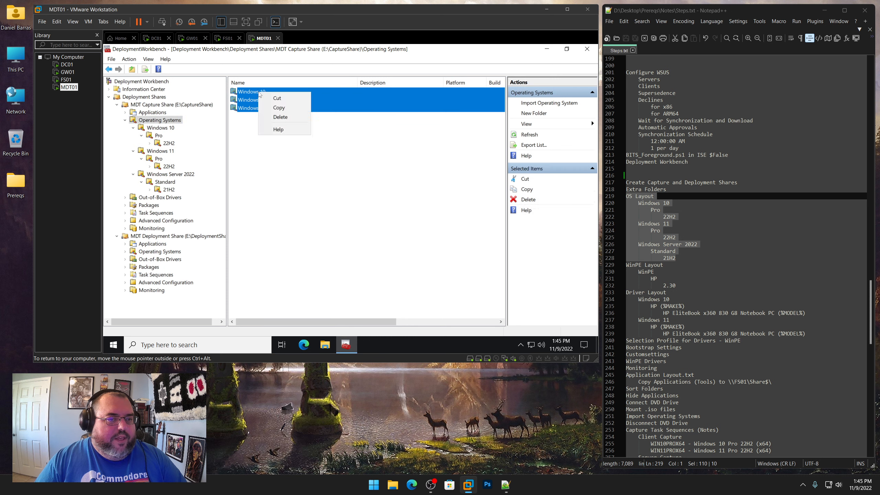
left_click(270, 109)
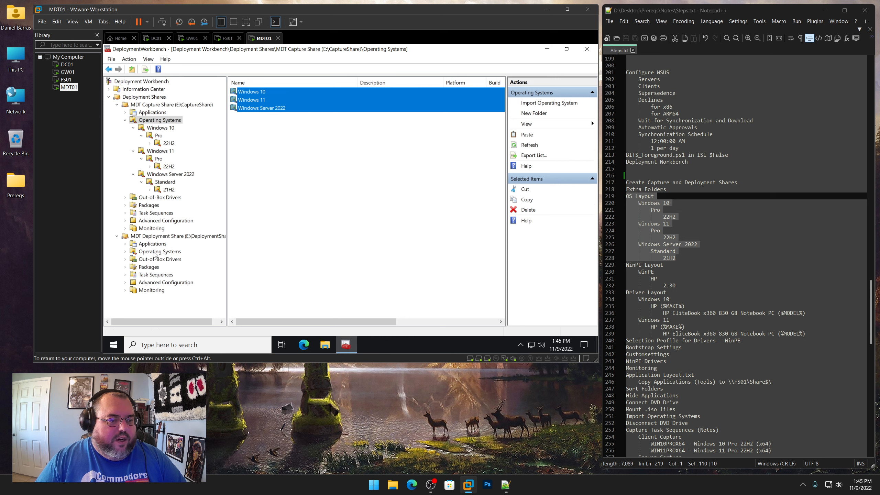
left_click(164, 252)
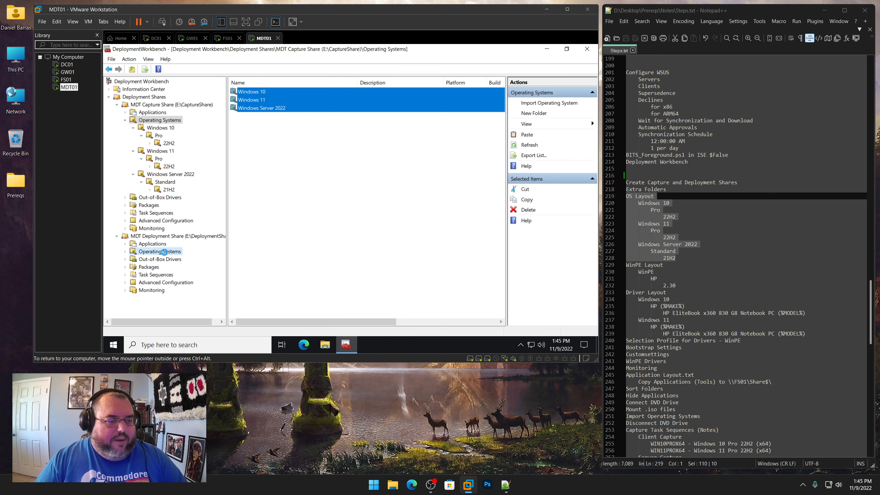
right_click(281, 157)
left_click(297, 161)
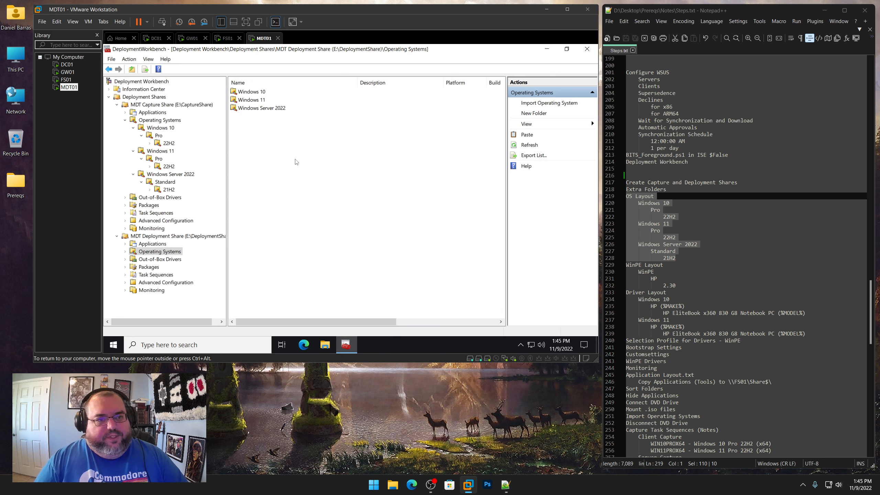
Create a folder named WinPE under Out-of-Box Drivers in the MDT Deployment Share
left_click(173, 261)
right_click(173, 261)
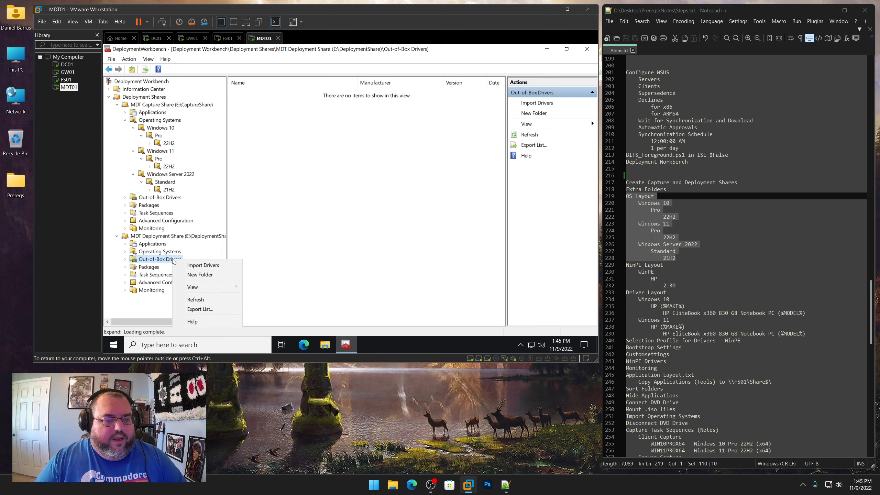
left_click(200, 275)
left_click_drag(685, 286, 625, 265)
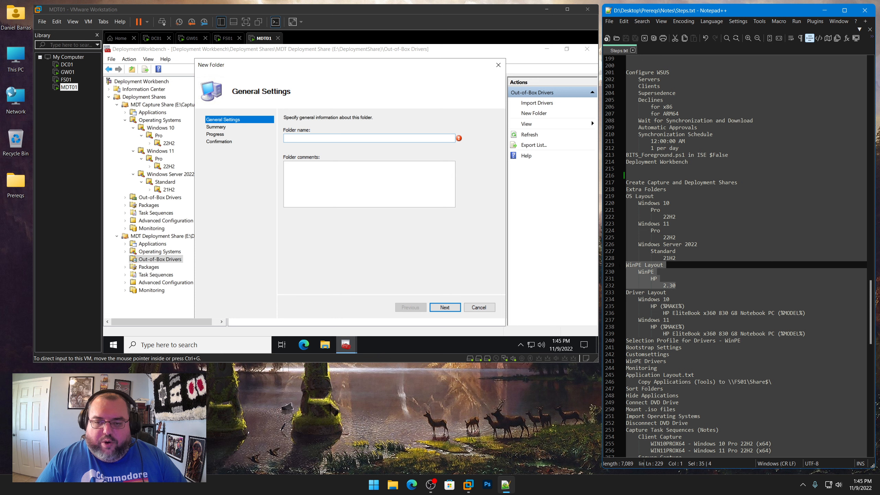
left_click(311, 138)
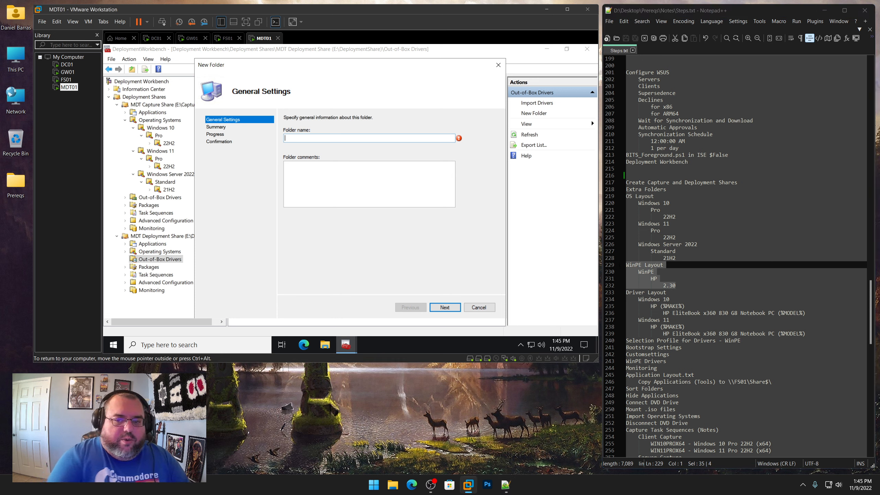
type("WinPE")
key("Return")
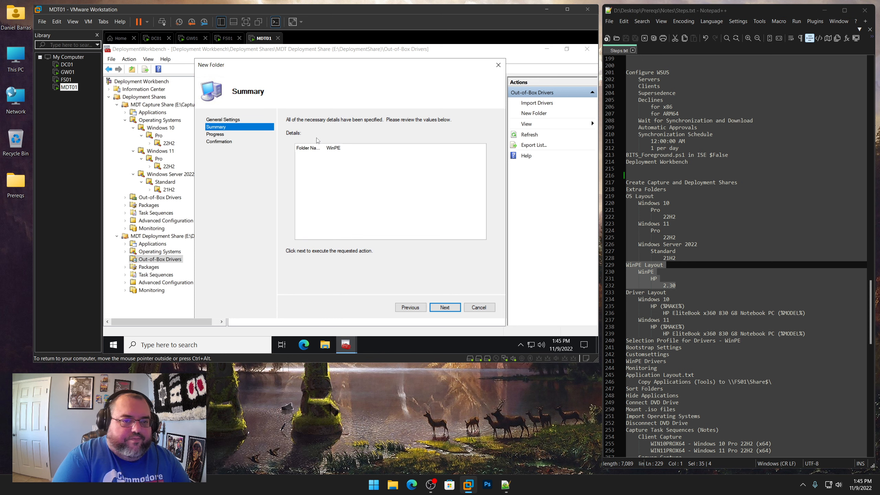
key("Return")
key("Return")
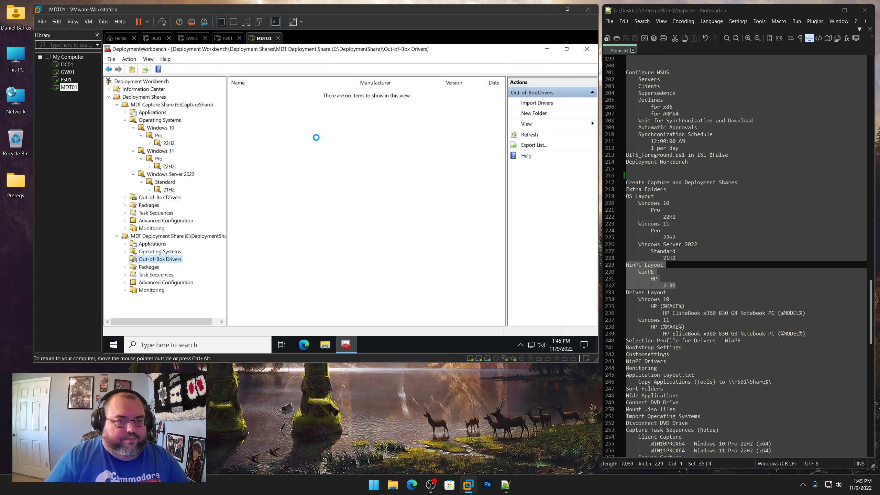
Create a subfolder named HP inside the WinPE drivers folder
left_click(125, 259)
right_click(152, 267)
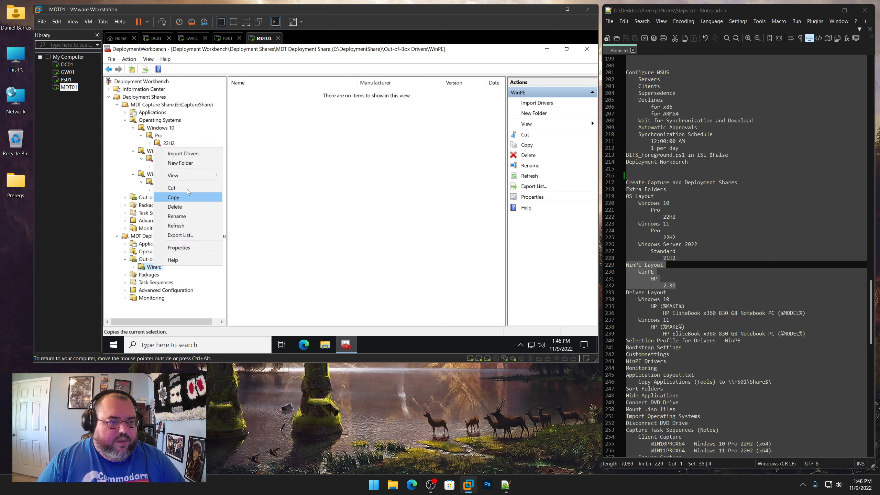
left_click(181, 163)
type("HP")
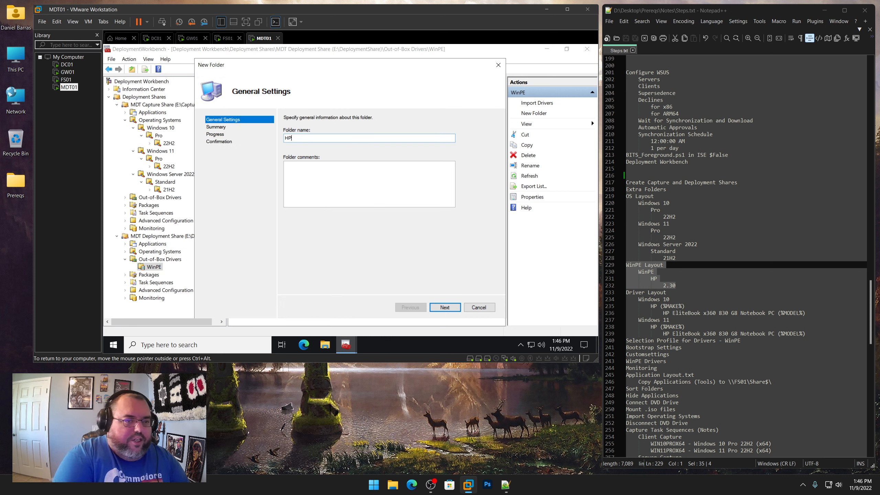
key("Return")
key("Return")
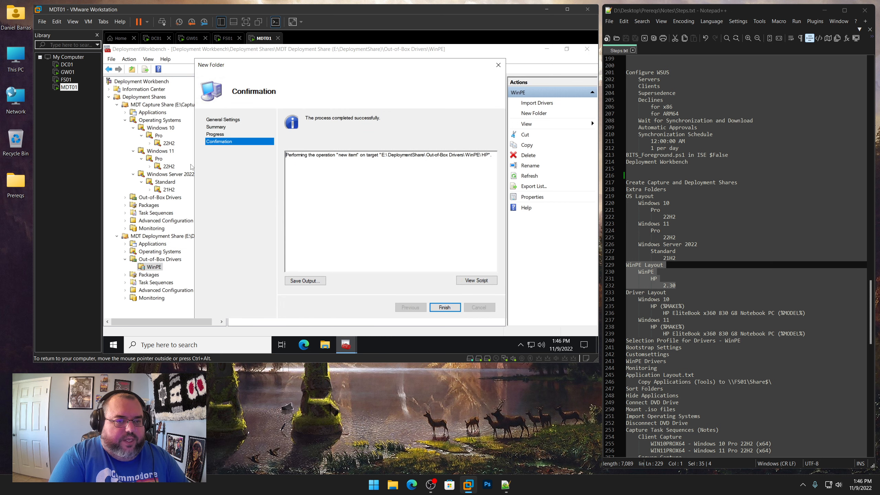
key("Return")
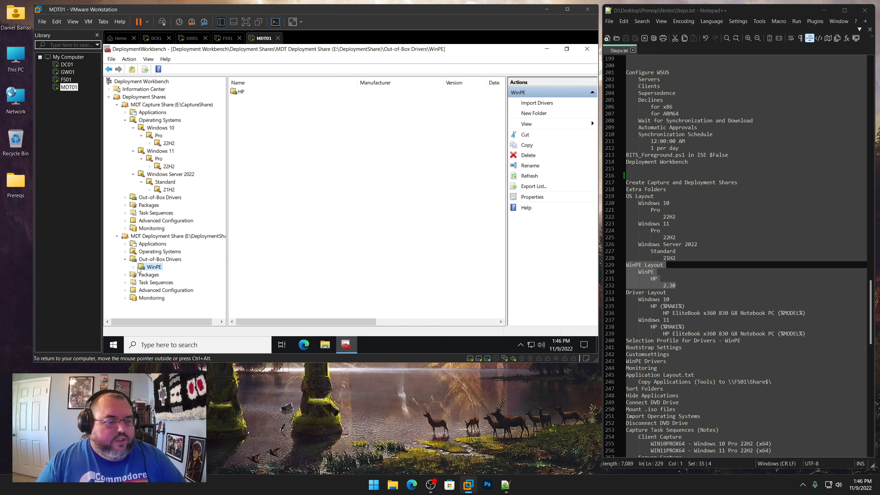
Create a subfolder named 2.30 inside WinPE\HP and expand HP in the tree
left_click(134, 267)
left_click(156, 275)
right_click(156, 276)
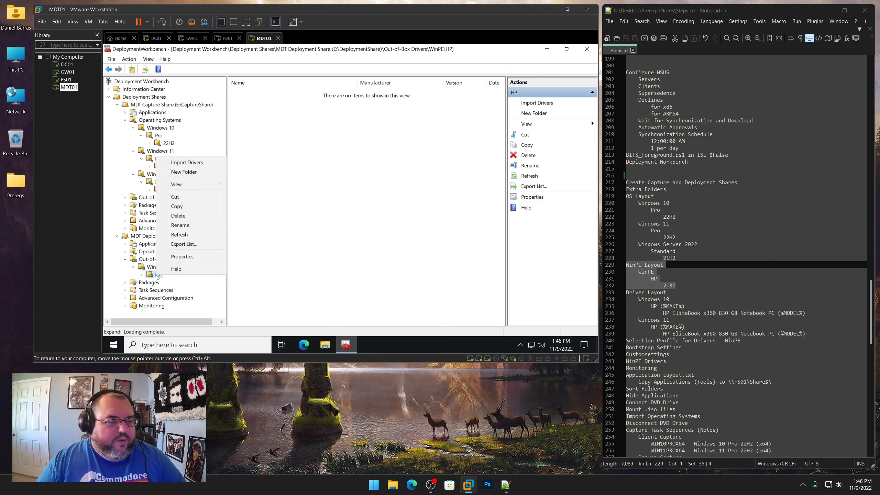
left_click(190, 177)
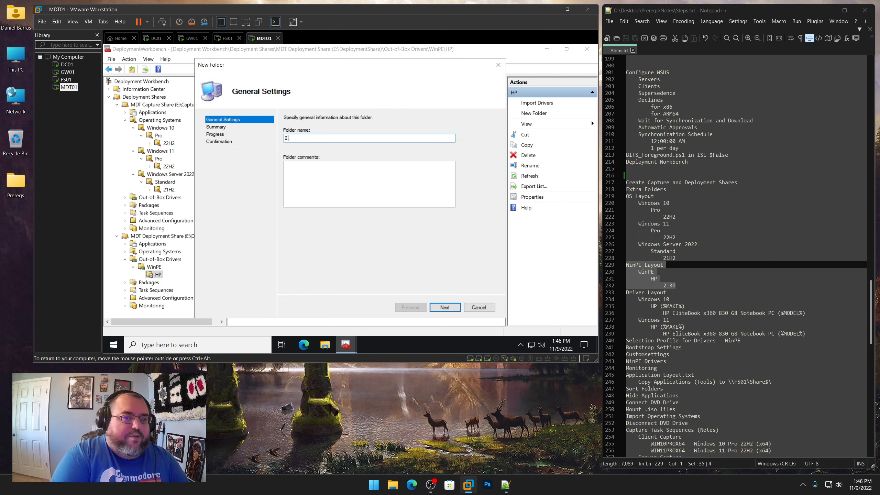
key("Return")
key("Return")
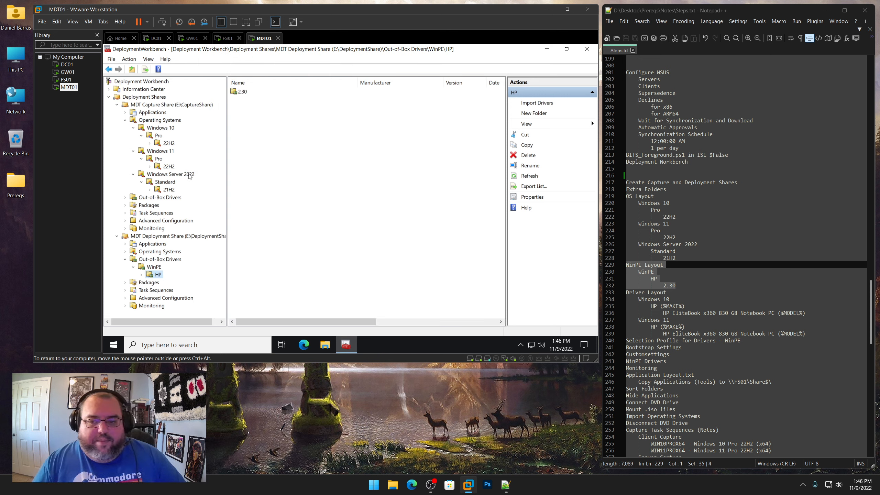
left_click(141, 275)
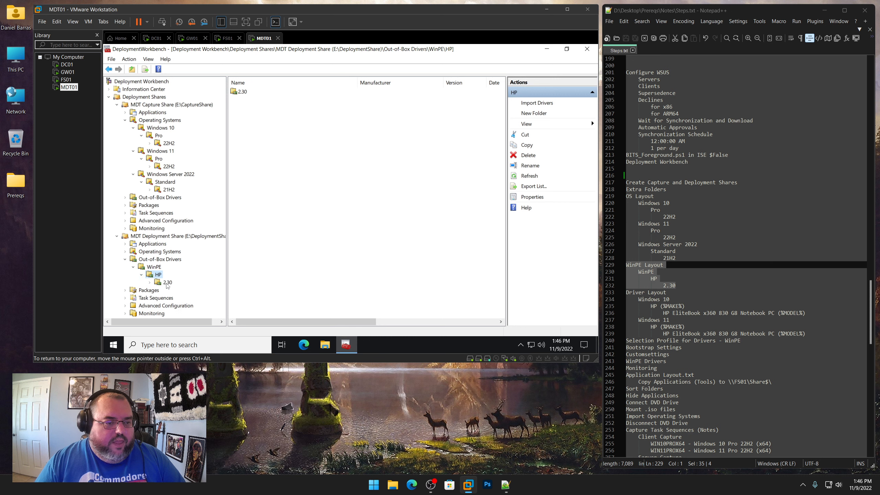
Copy the 2.30 folder from the shared Prereqs\WinPE Drivers\HP folder to the root of the Deployment (E:) drive
left_click(330, 346)
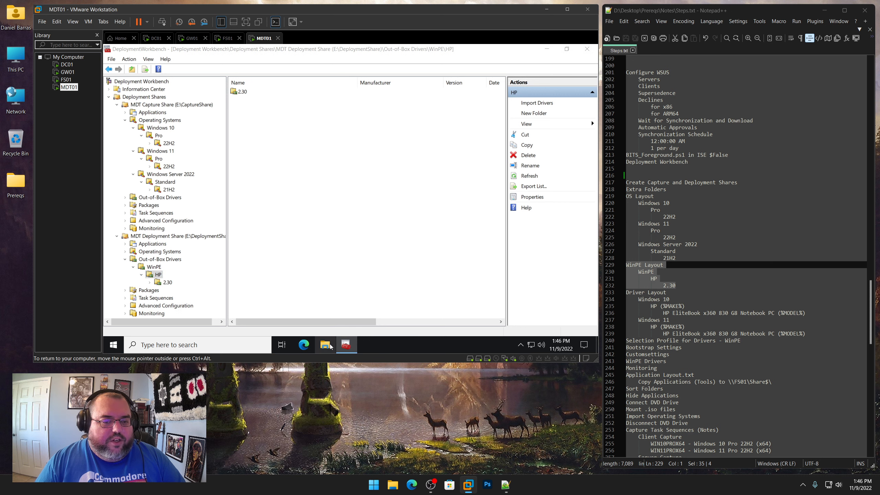
double_click(311, 293)
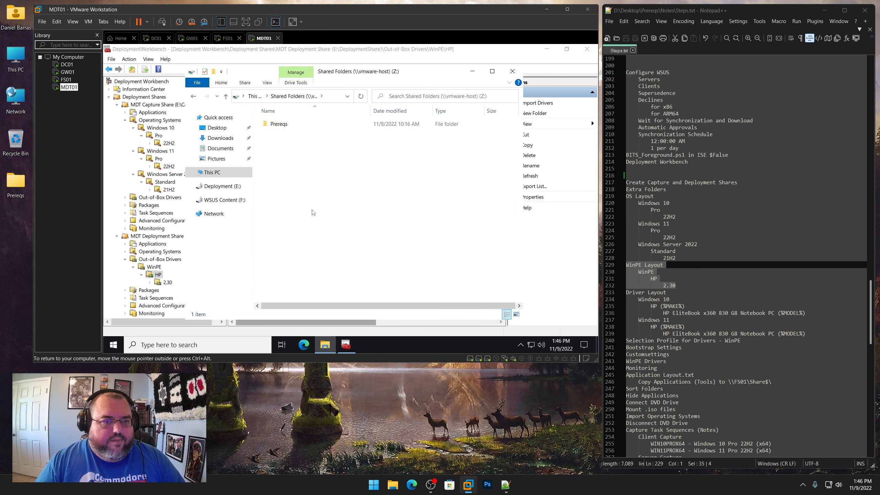
double_click(286, 128)
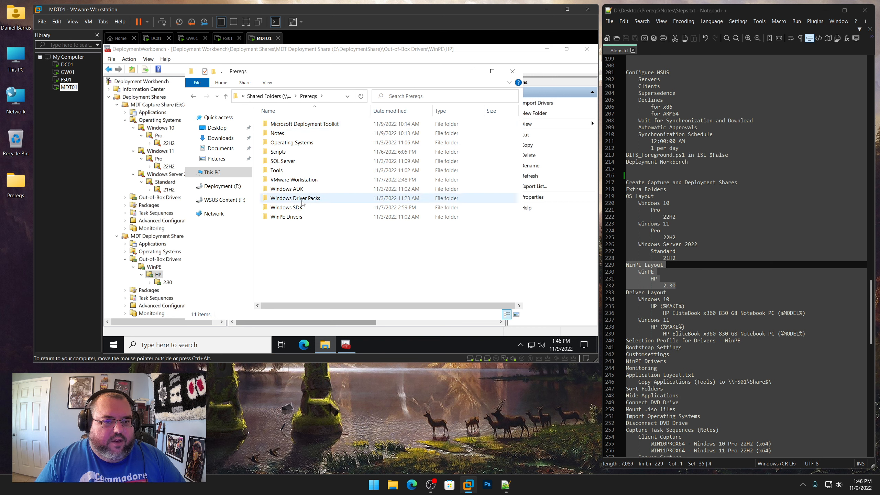
left_click(280, 218)
double_click(280, 217)
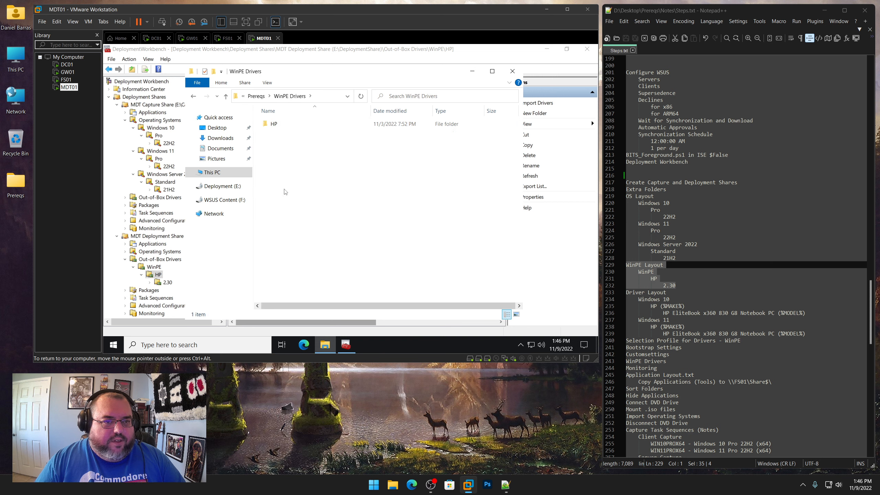
double_click(276, 125)
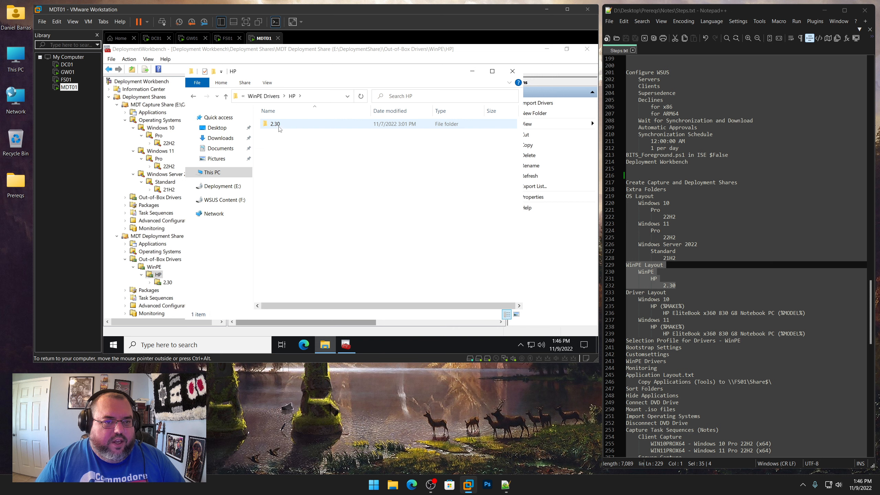
double_click(277, 127)
left_click(194, 97)
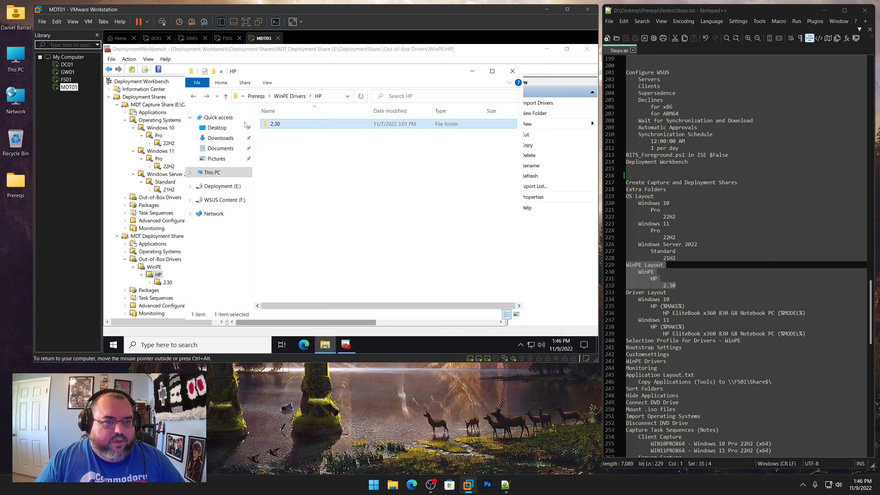
right_click(276, 125)
left_click(293, 222)
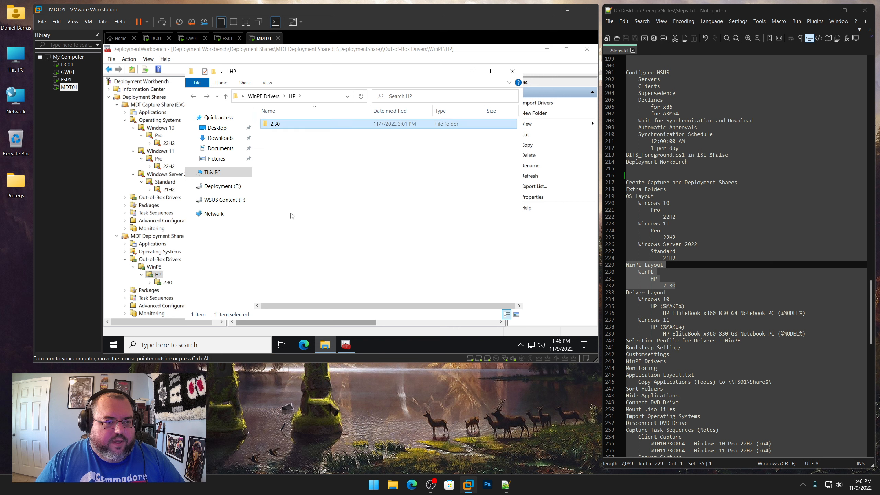
left_click(232, 187)
right_click(303, 179)
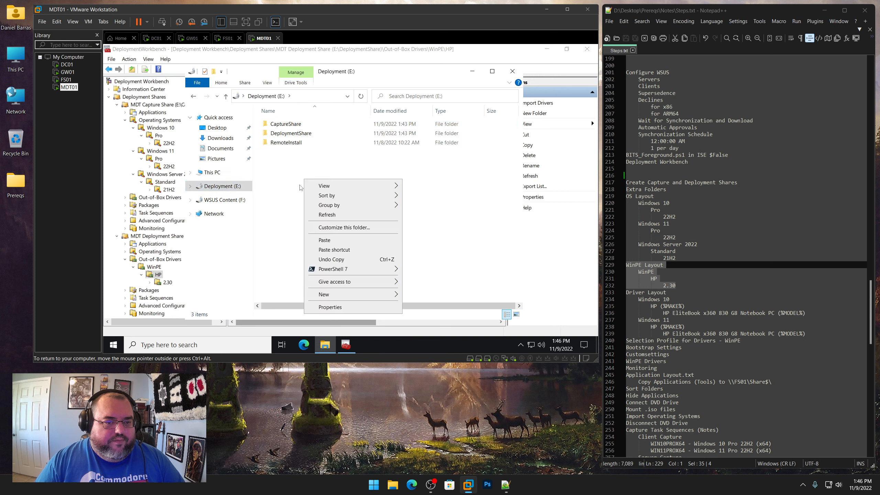
left_click(324, 240)
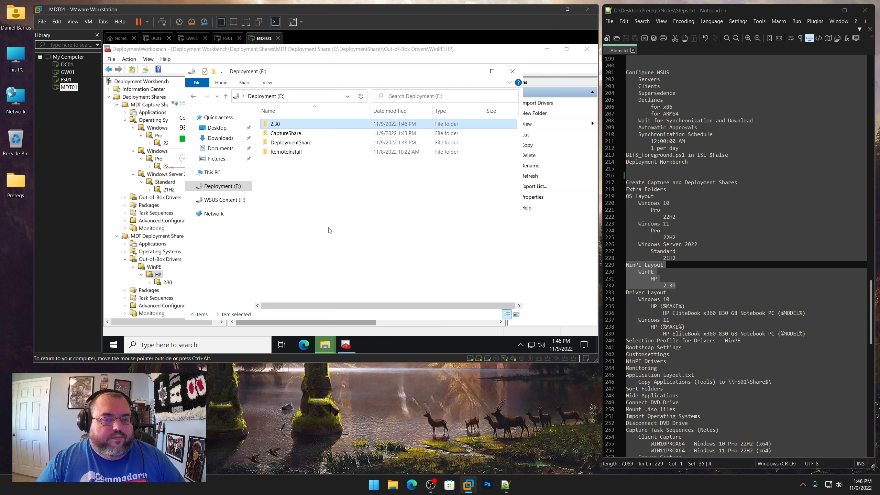
Import drivers into the WinPE\HP\2.30 folder from the E:\2.30 source directory
left_click(166, 283)
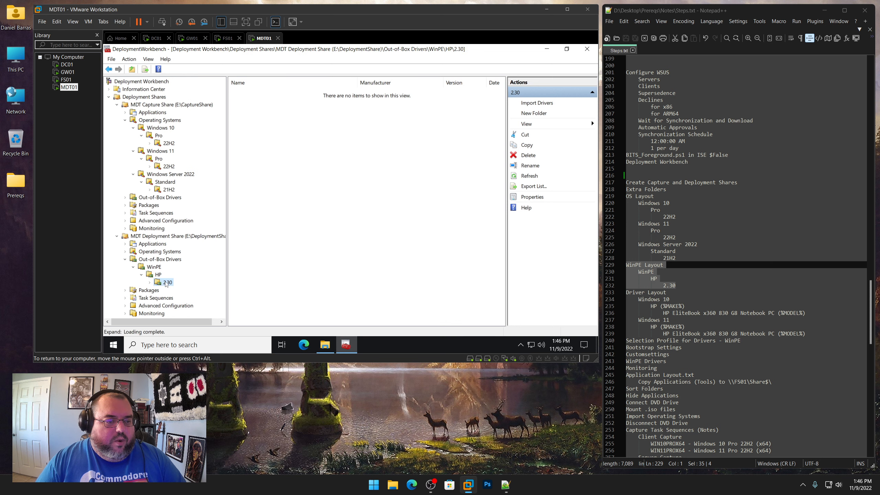
right_click(167, 283)
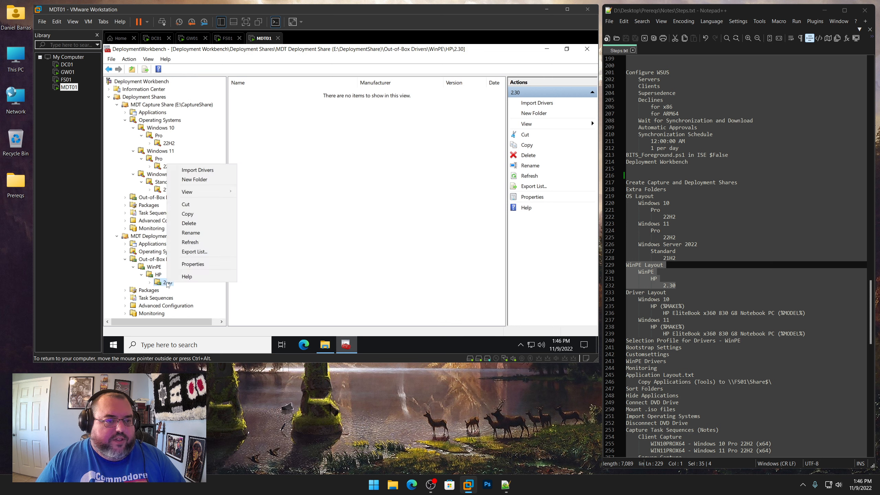
left_click(196, 170)
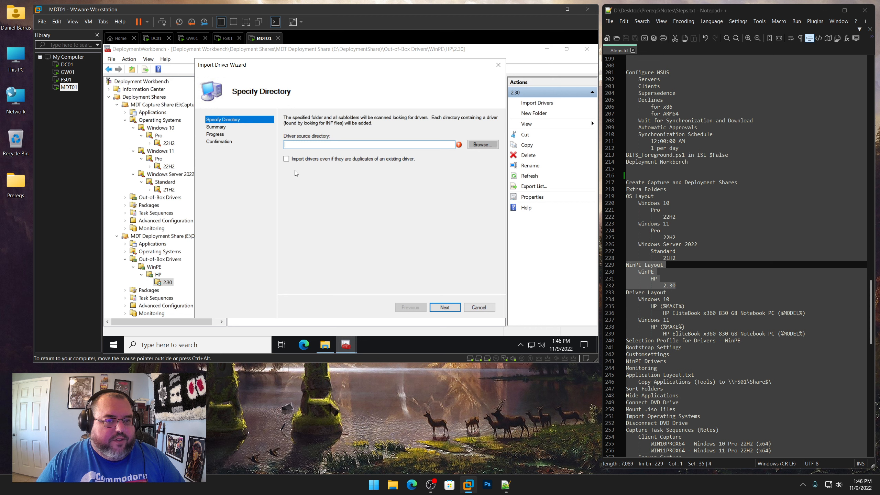
left_click(480, 147)
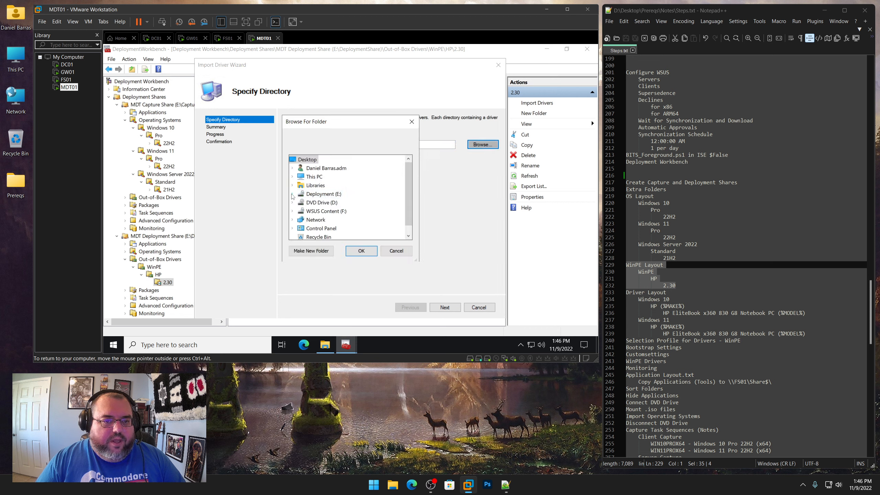
double_click(322, 194)
double_click(315, 202)
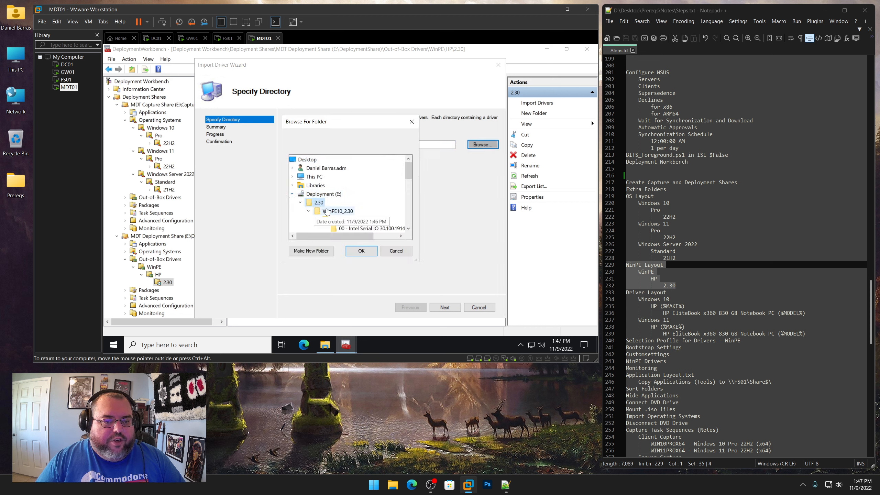
left_click(366, 252)
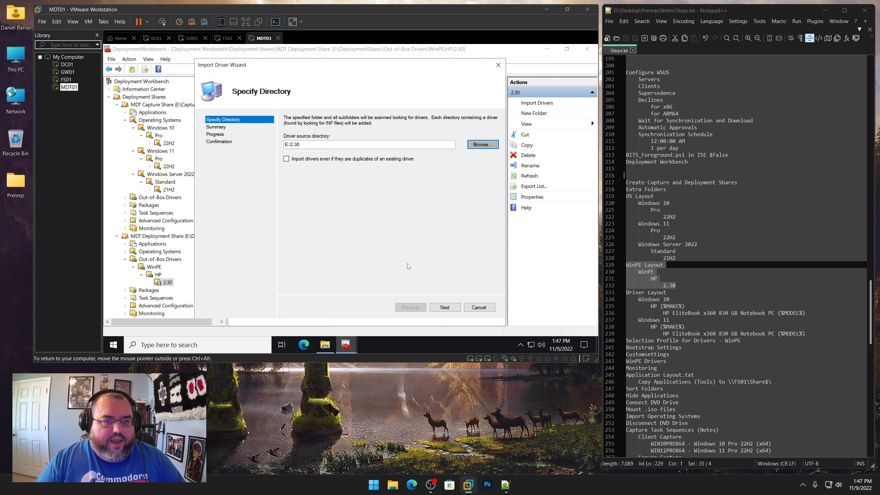
left_click(446, 307)
left_click(448, 307)
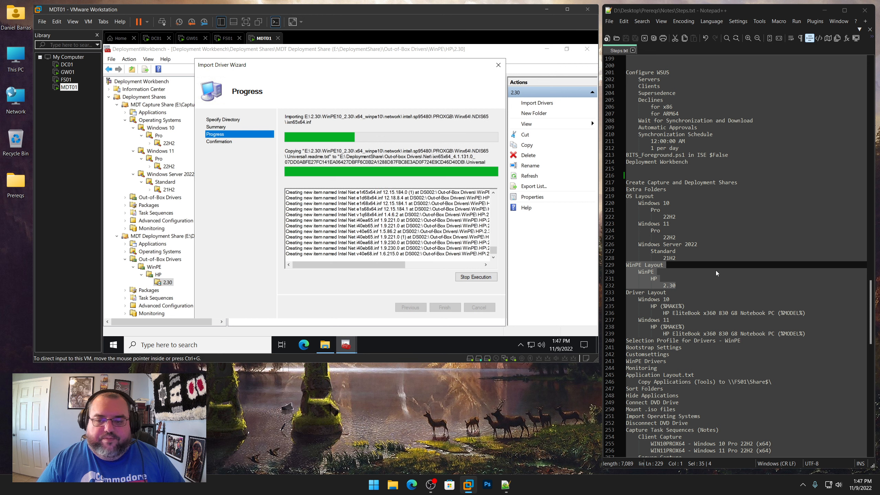
scroll(706, 278, "down", 3)
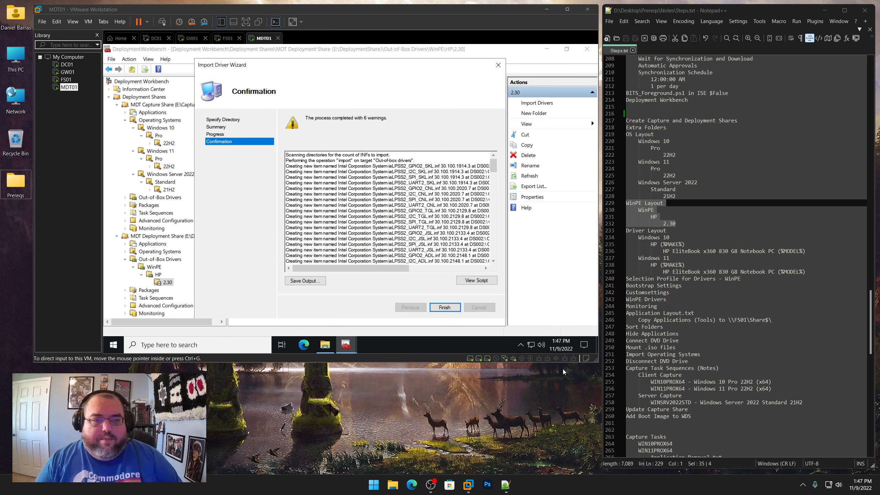
Close the driver import wizard and highlight the Driver Layout section in the notes file
left_click(445, 309)
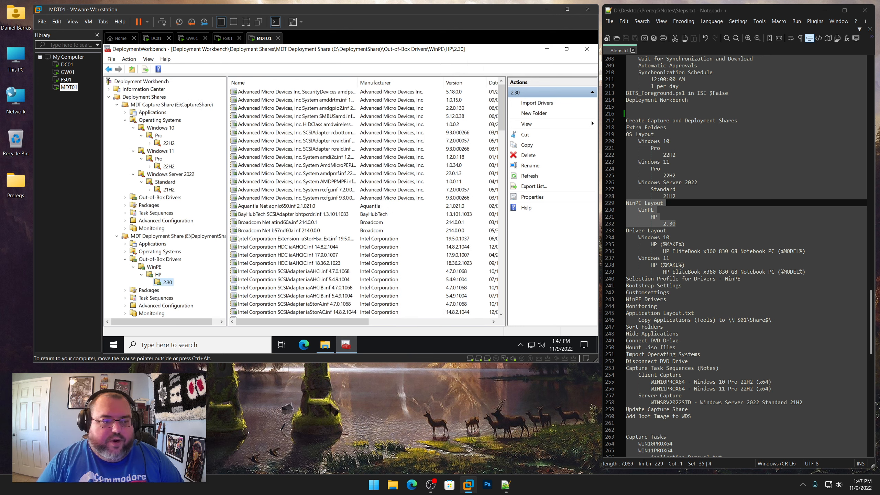
scroll(681, 250, "down", 2)
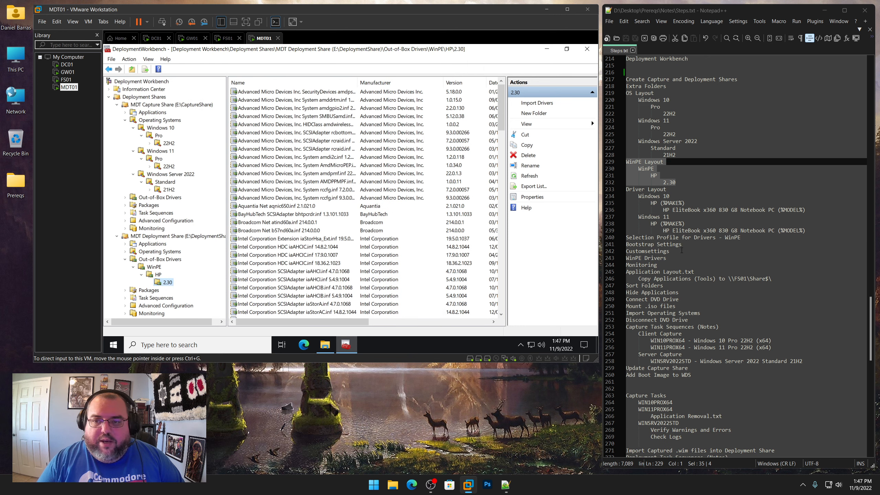
left_click(812, 230)
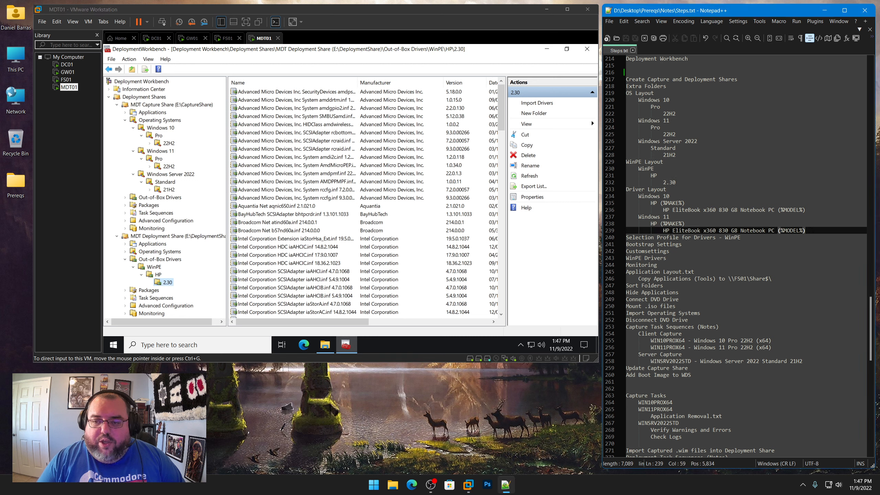
left_click_drag(662, 230, 774, 230)
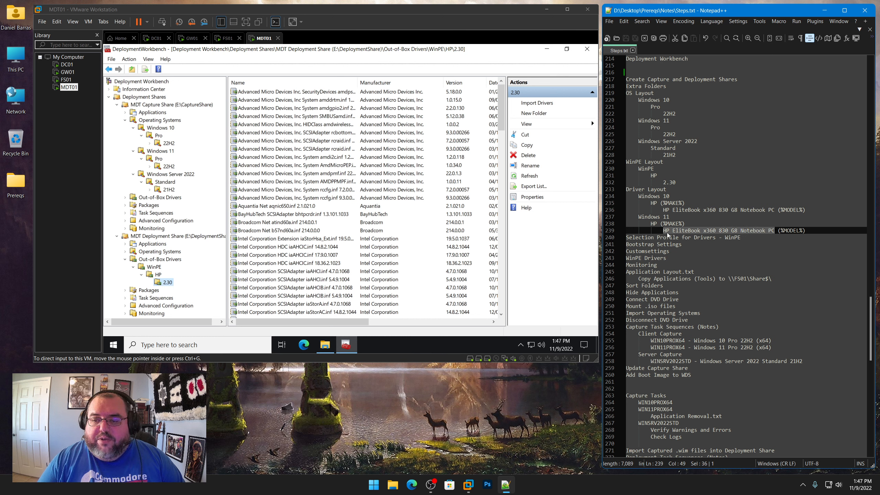
left_click_drag(815, 230, 626, 197)
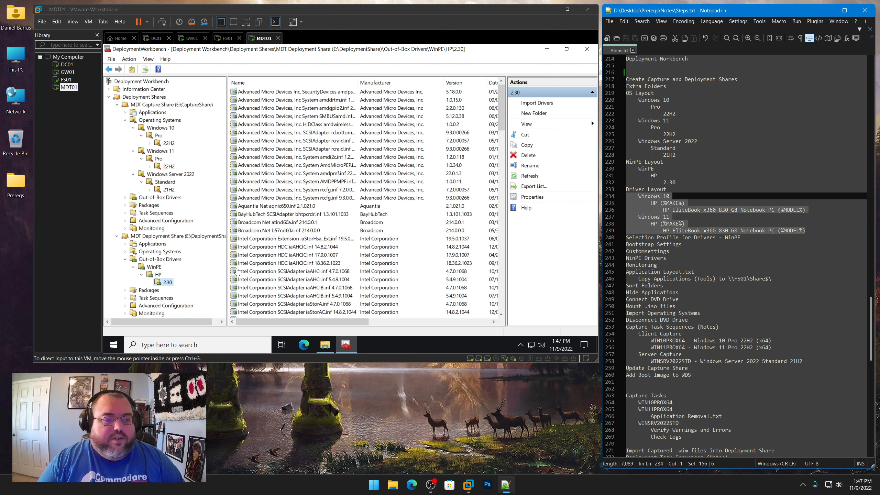
Create a folder named Windows 10 under Out-of-Box Drivers in the Deployment Share
left_click(208, 291)
left_click(160, 259)
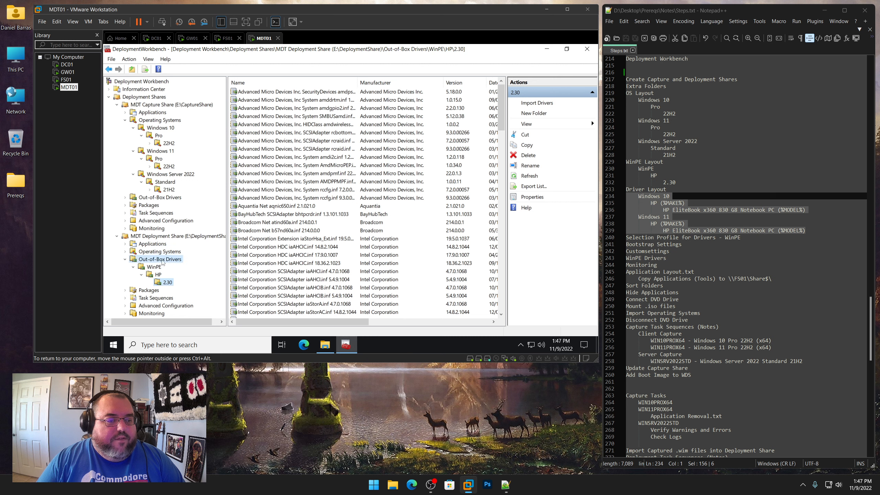
right_click(162, 261)
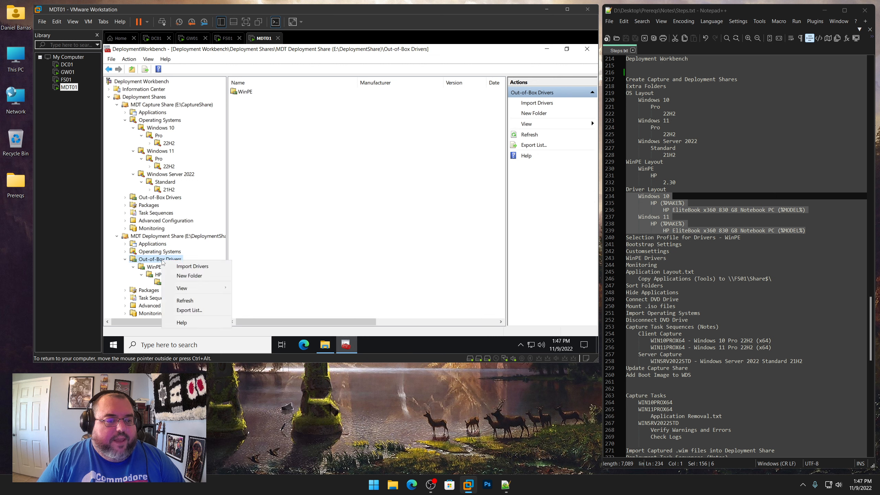
left_click(189, 276)
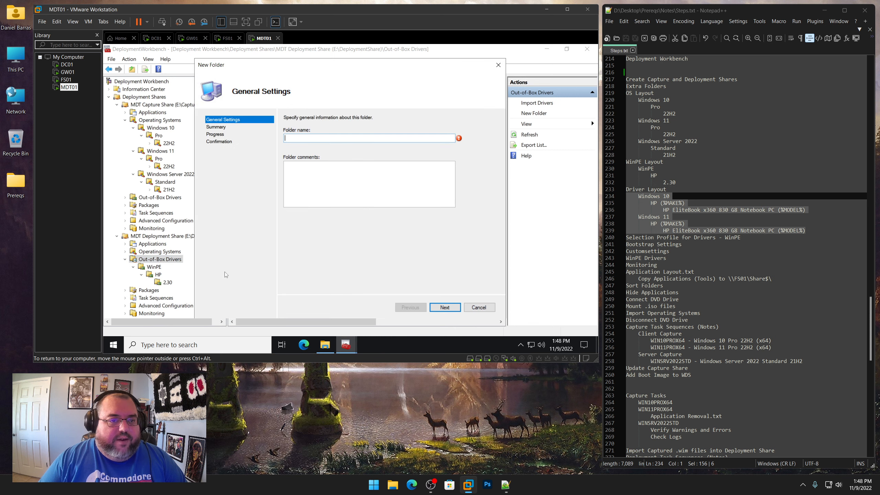
type("Windows")
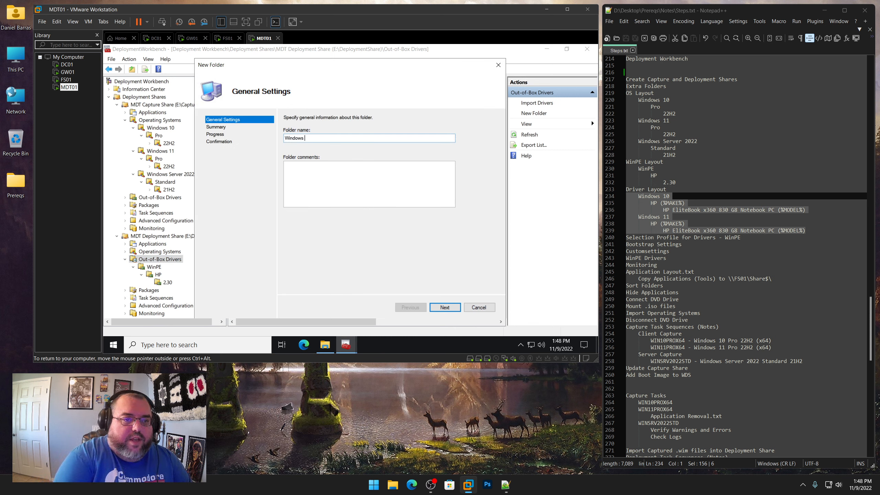
key("Return")
key("Return")
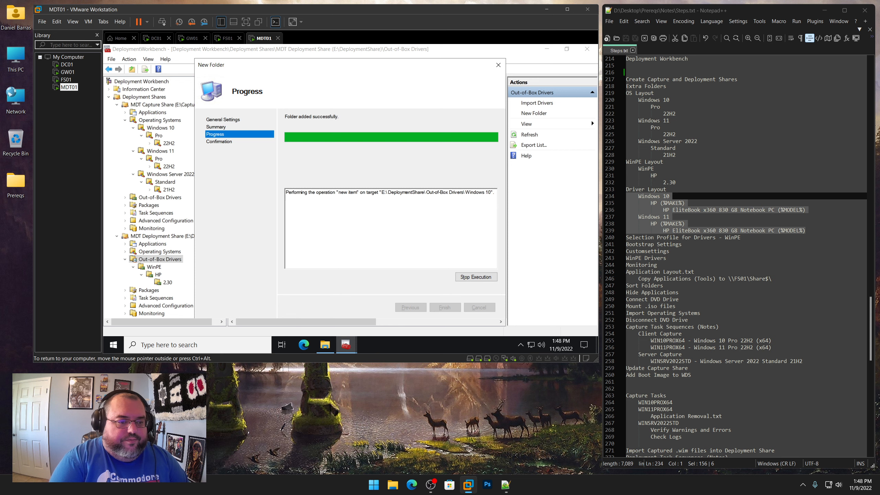
key("Return")
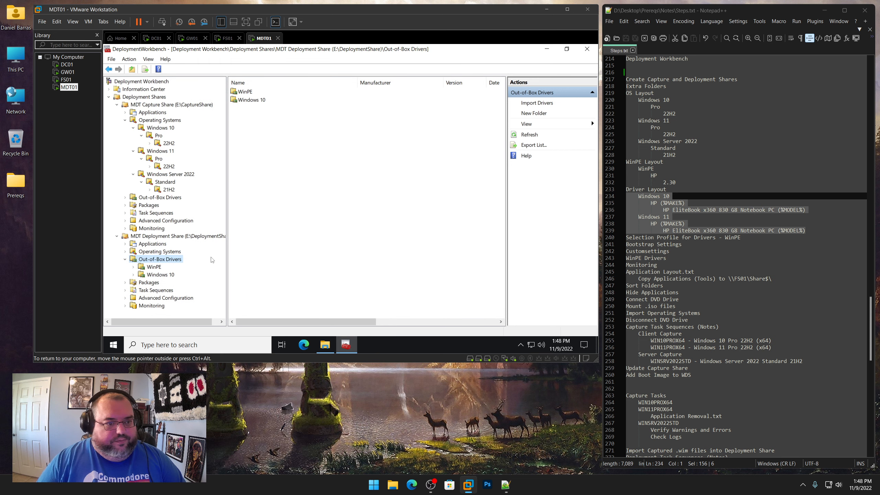
Create a folder named Windows 11 under Out-of-Box Drivers
right_click(164, 262)
left_click(188, 276)
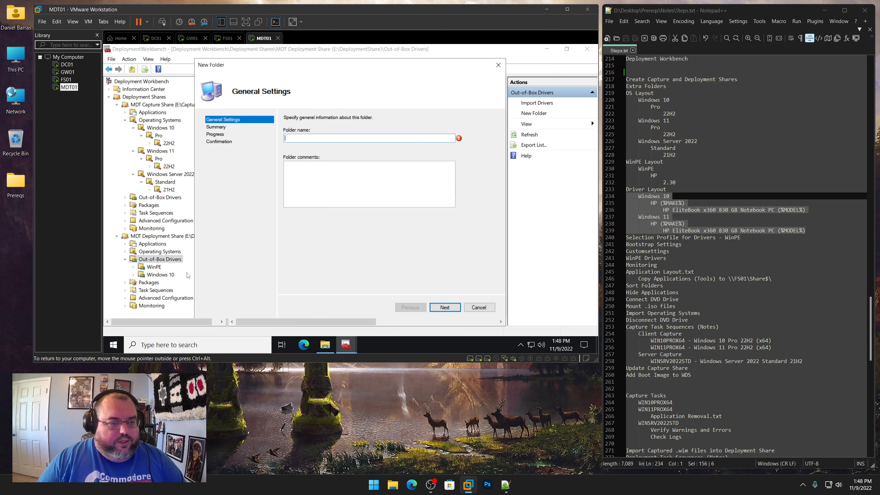
type("Windows 11")
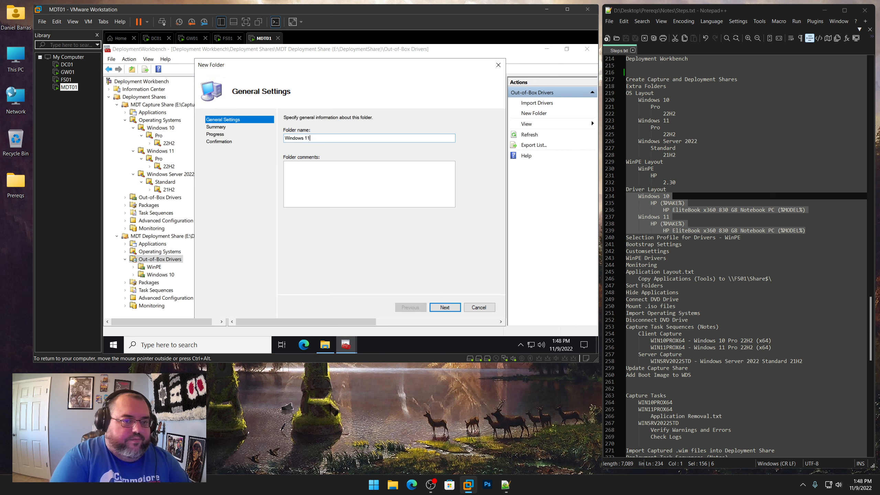
key("Return")
key("Return")
key("Return")
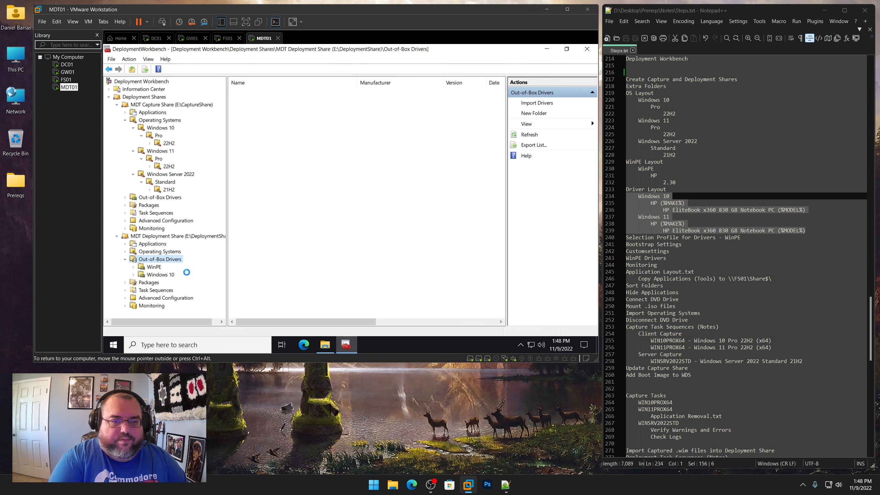
Create a subfolder named HP inside the Windows 10 drivers folder
right_click(160, 276)
left_click(193, 172)
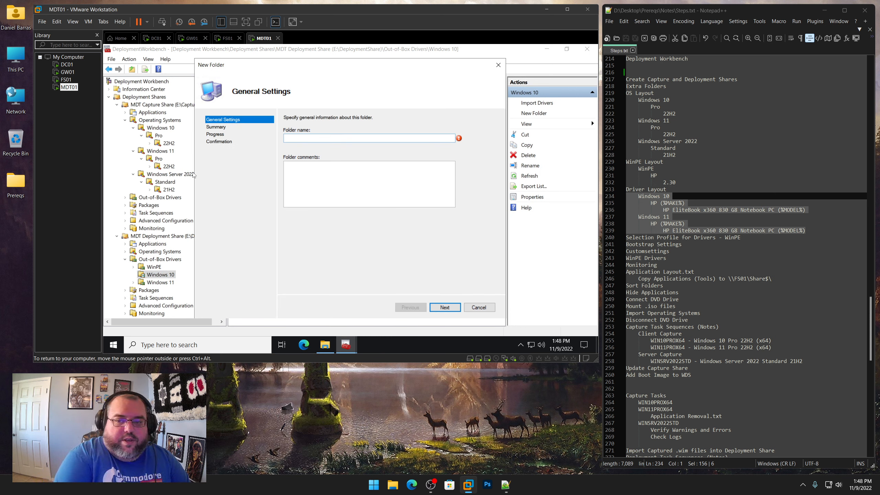
type("HP")
key("Return")
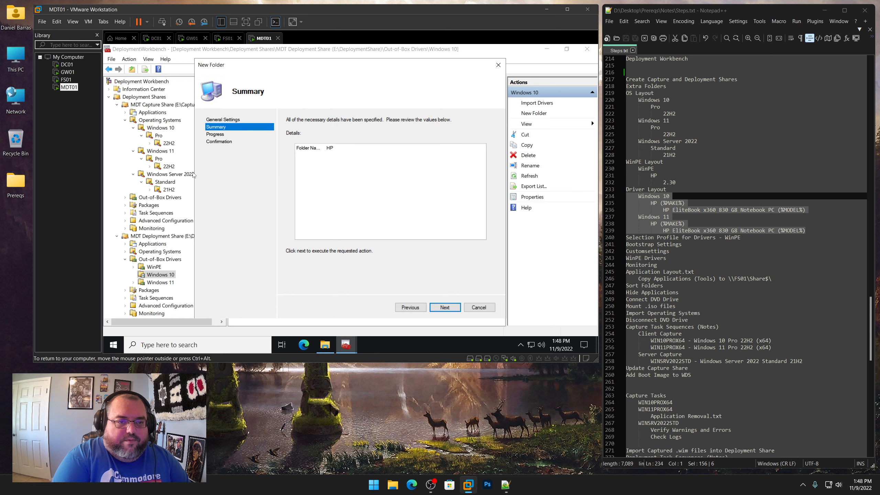
key("Return")
key("Return")
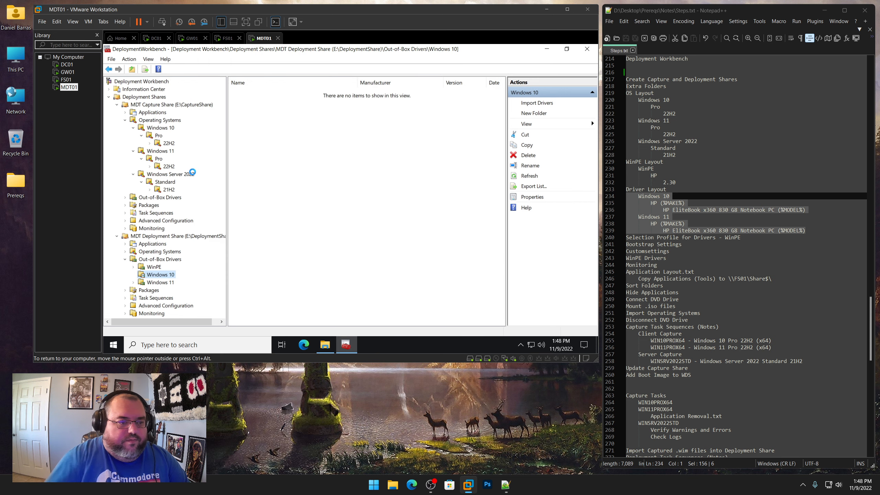
Create a subfolder named HP inside the Windows 11 drivers folder
right_click(170, 283)
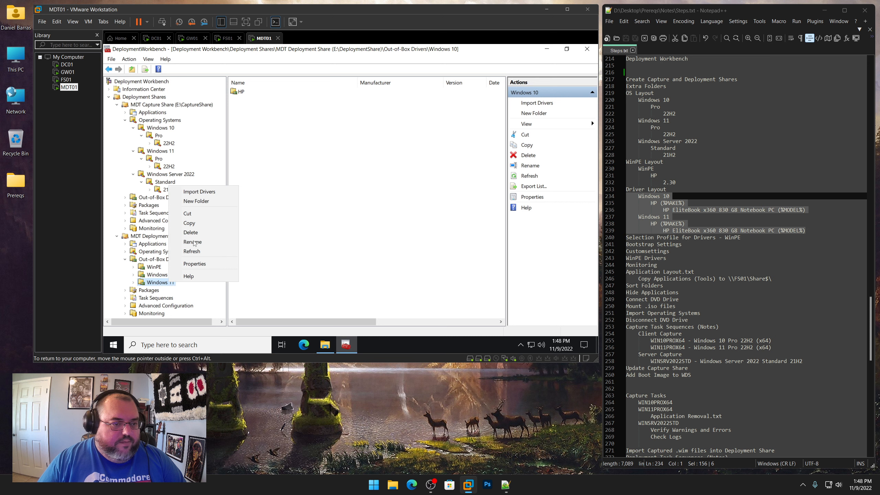
left_click(203, 204)
type("HP")
key("Return")
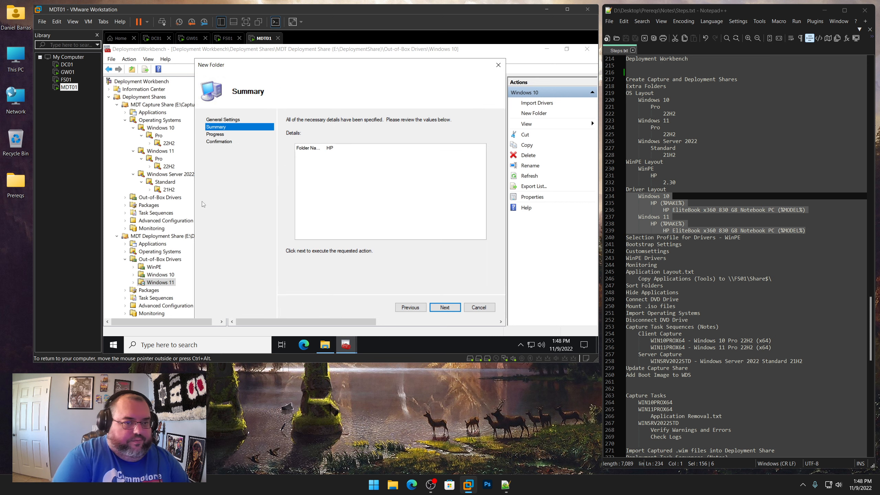
key("Return")
key("Return")
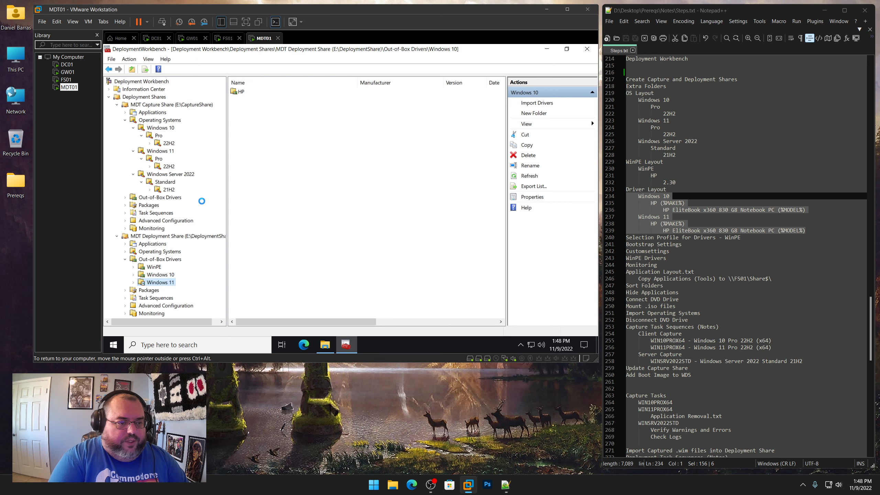
Create a folder named HP EliteBook x360 830 G8 Notebook PC inside Windows 10\HP, copying the model name from the notes
left_click(134, 275)
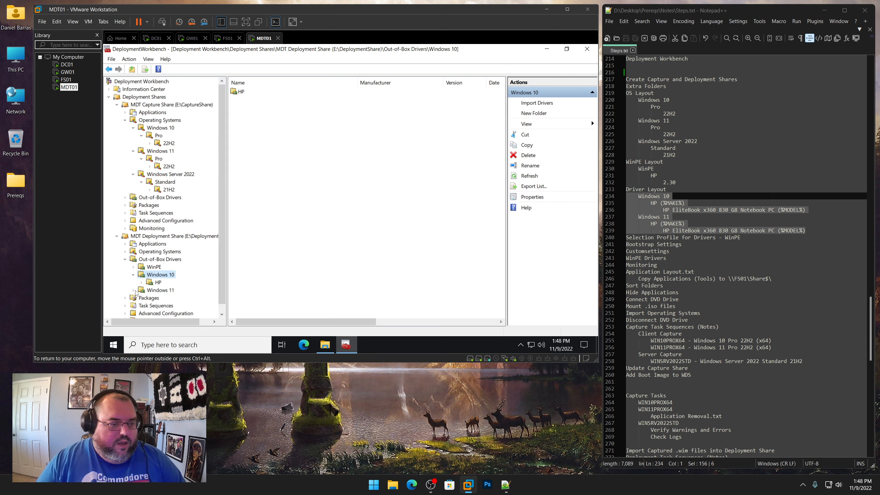
left_click(133, 290)
left_click(158, 282)
right_click(158, 283)
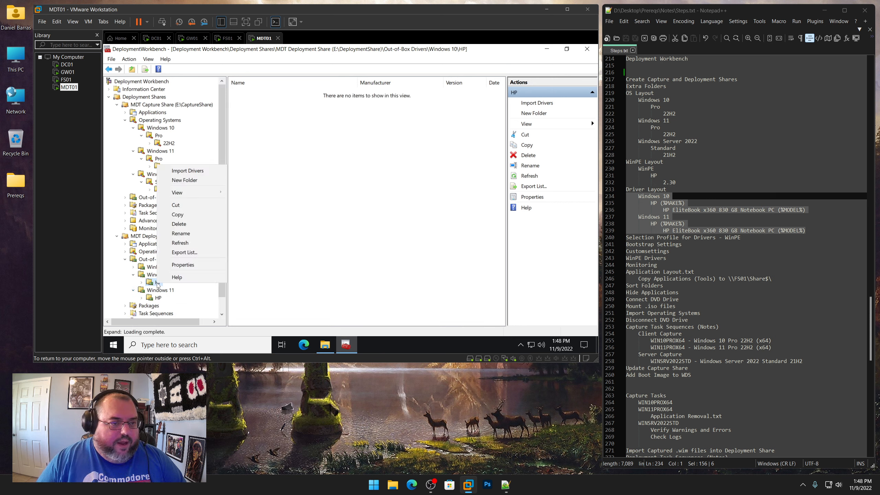
left_click(187, 179)
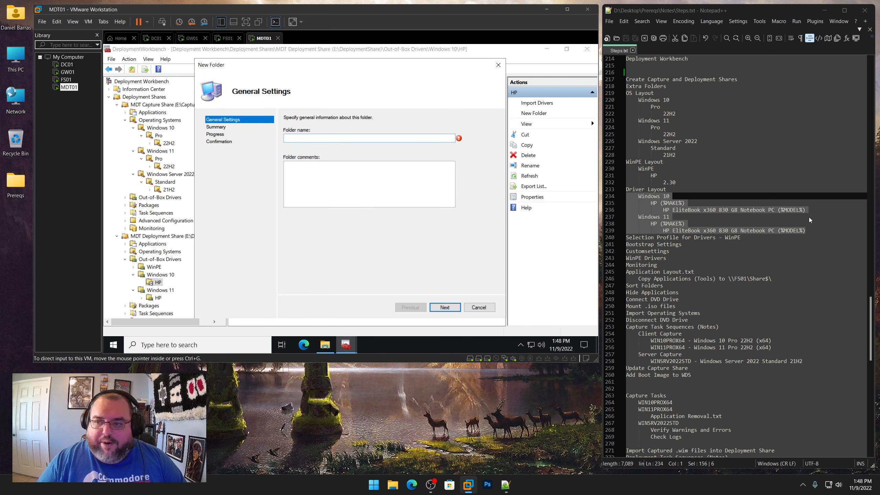
left_click(776, 215)
left_click_drag(775, 210, 665, 210)
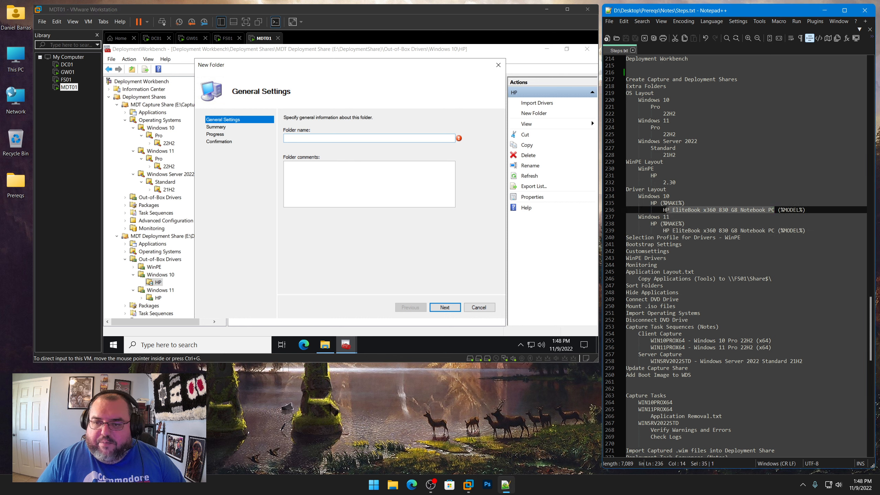
right_click(675, 211)
left_click(696, 226)
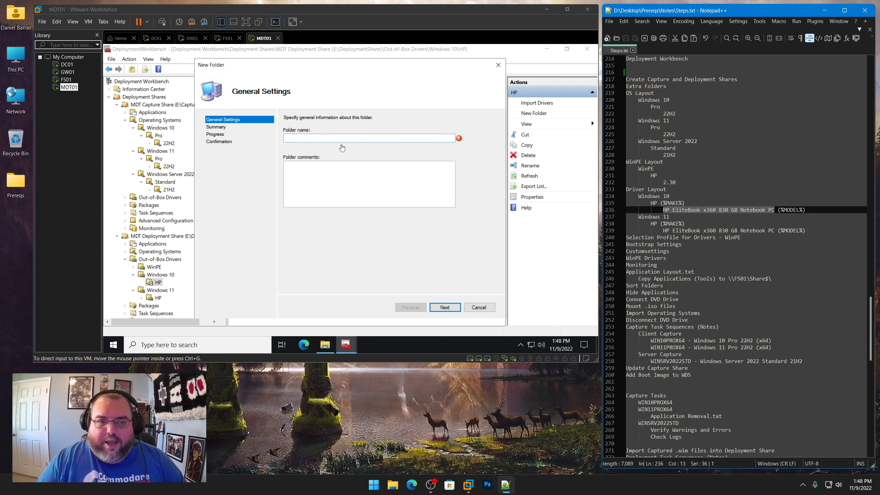
left_click(340, 141)
key("ctrl+v")
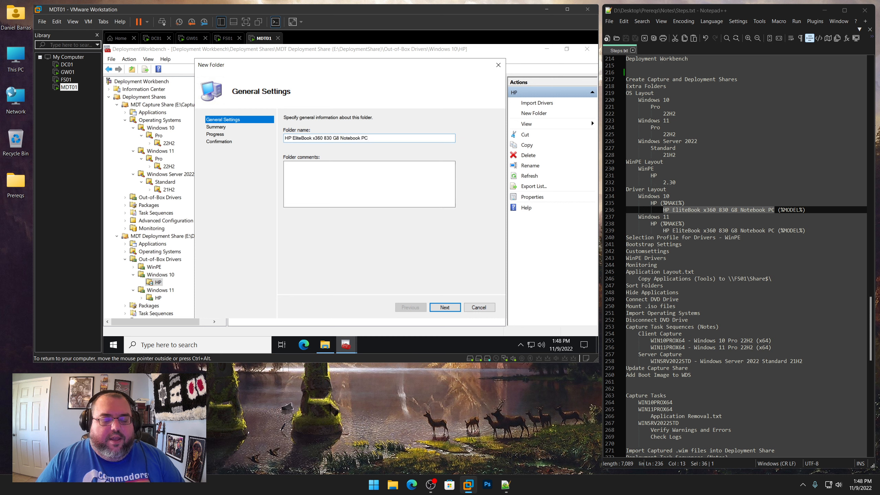
left_click(445, 307)
left_click(444, 307)
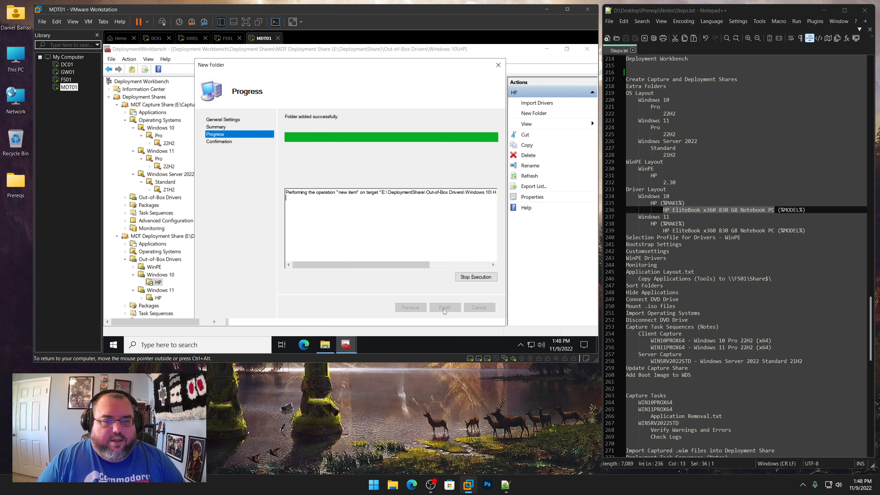
left_click(444, 308)
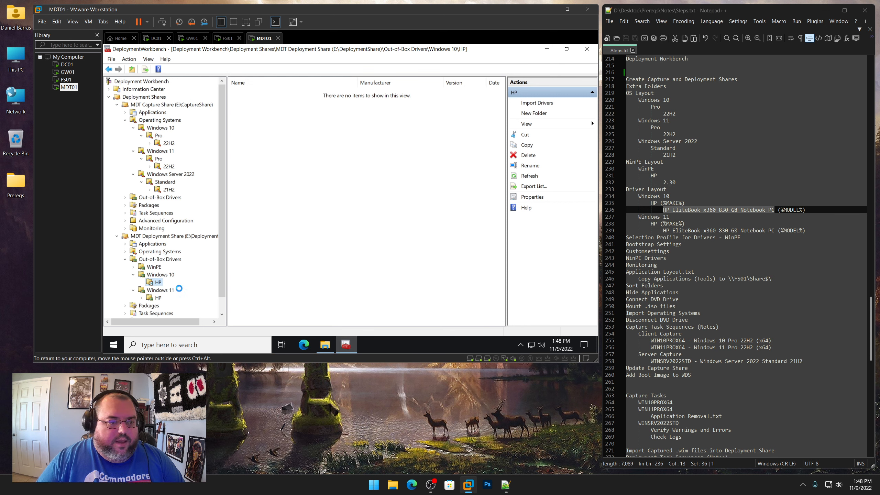
Create the HP EliteBook x360 830 G8 Notebook PC folder inside Windows 11\HP and expand both HP folders
right_click(159, 299)
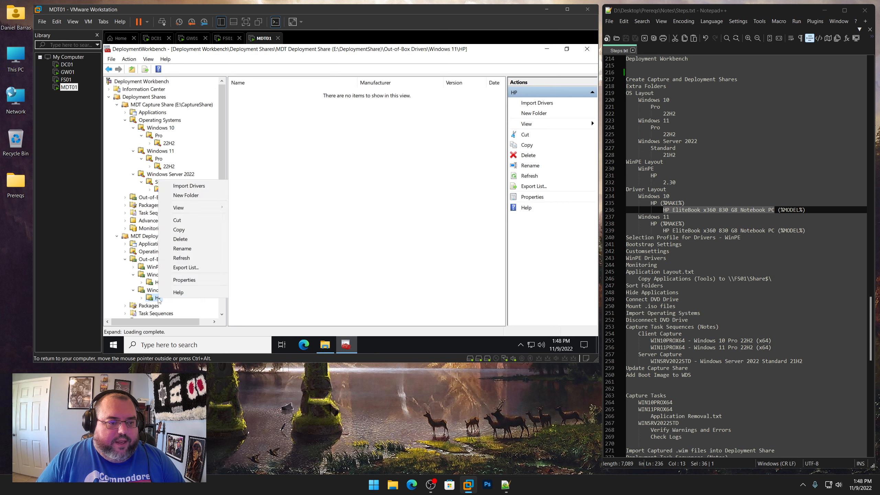
left_click(190, 198)
key("ctrl+v")
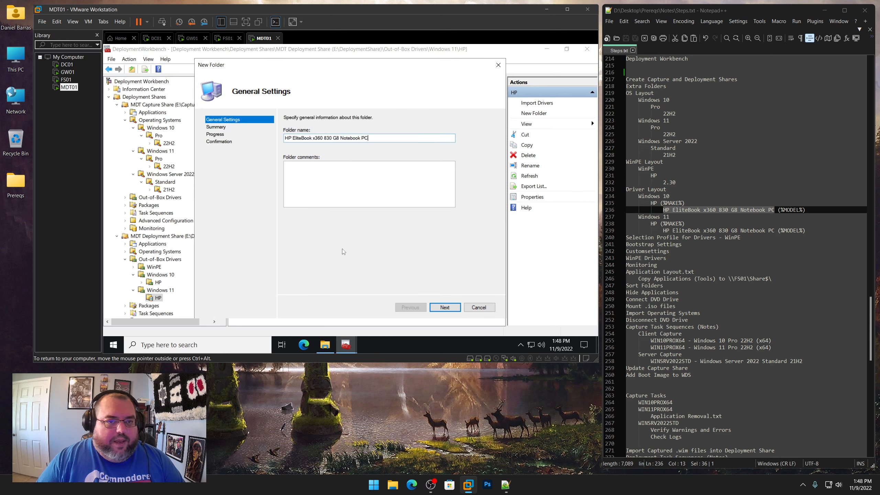
left_click(445, 307)
left_click(445, 307)
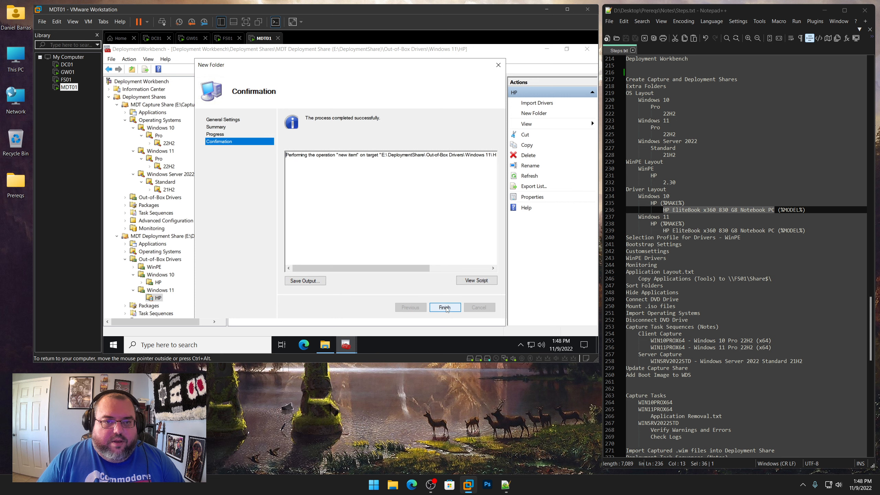
left_click(445, 307)
left_click(141, 283)
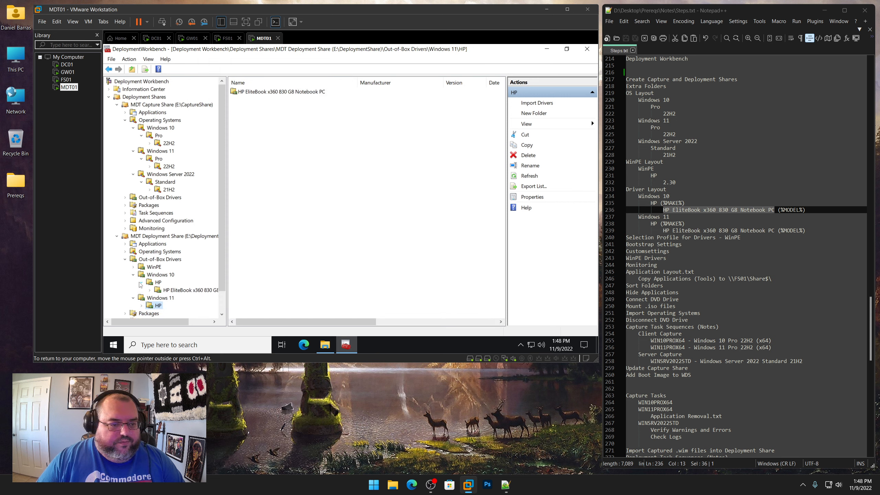
left_click(141, 305)
Delete the 2.30 folder from the root of the Deployment (E:) drive
left_click(324, 345)
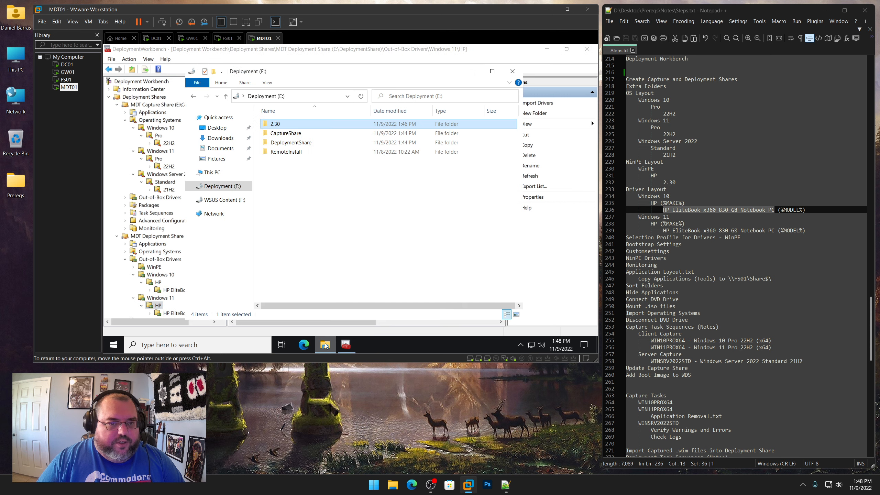
right_click(283, 124)
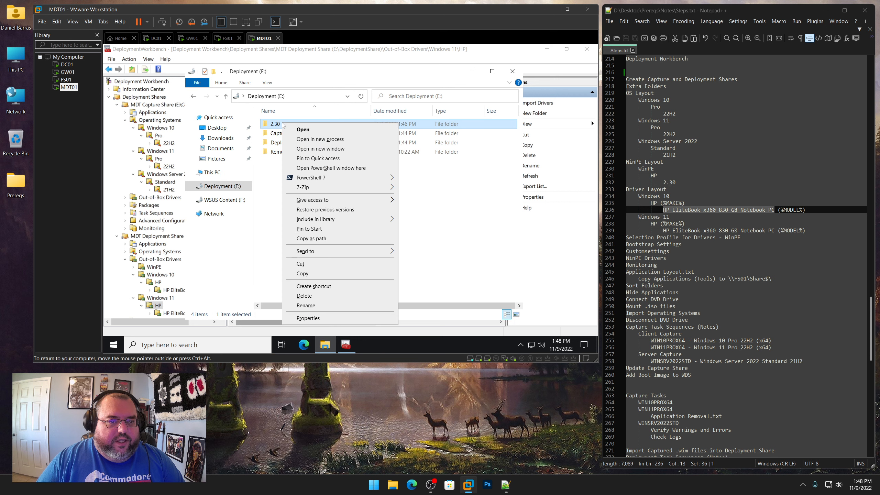
left_click(304, 296)
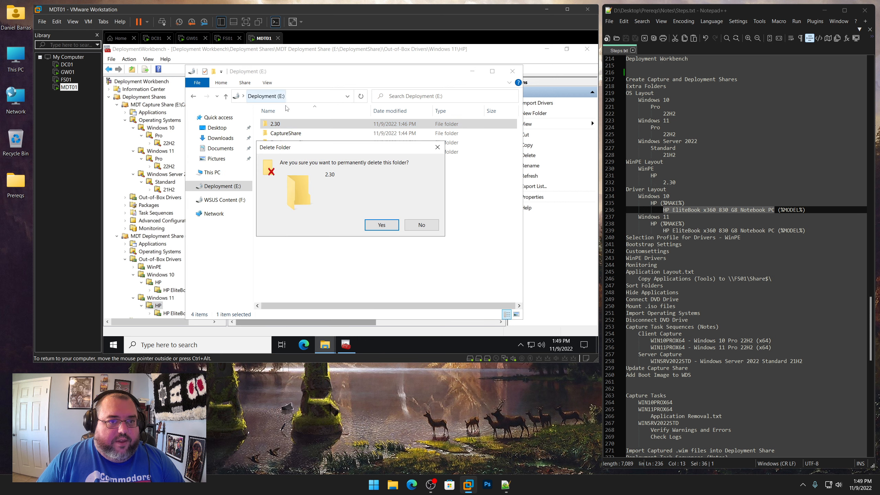
left_click(381, 225)
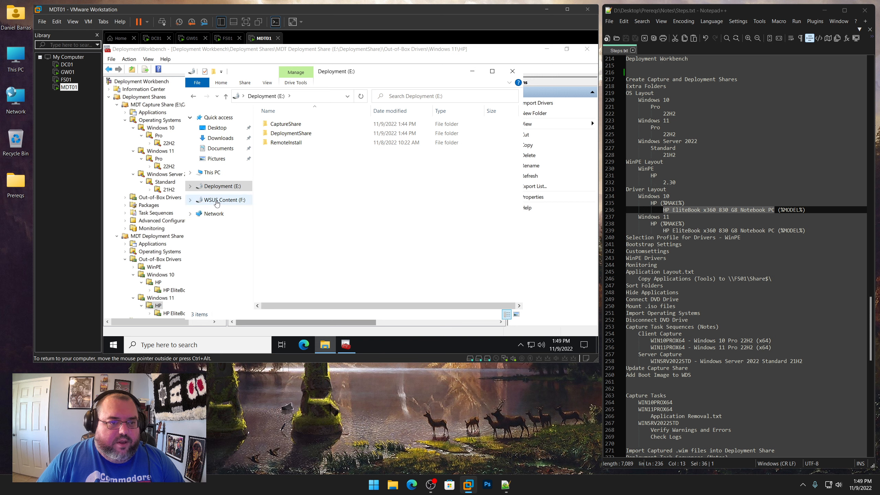
Copy the Windows 10 and Windows 11 folders from the shared Prereqs\Windows Driver Packs\HP folder
left_click(212, 173)
double_click(324, 299)
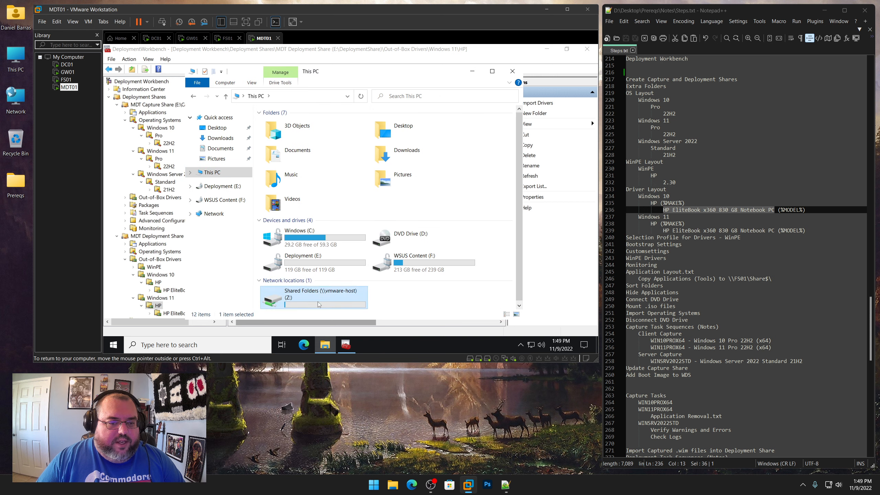
double_click(291, 126)
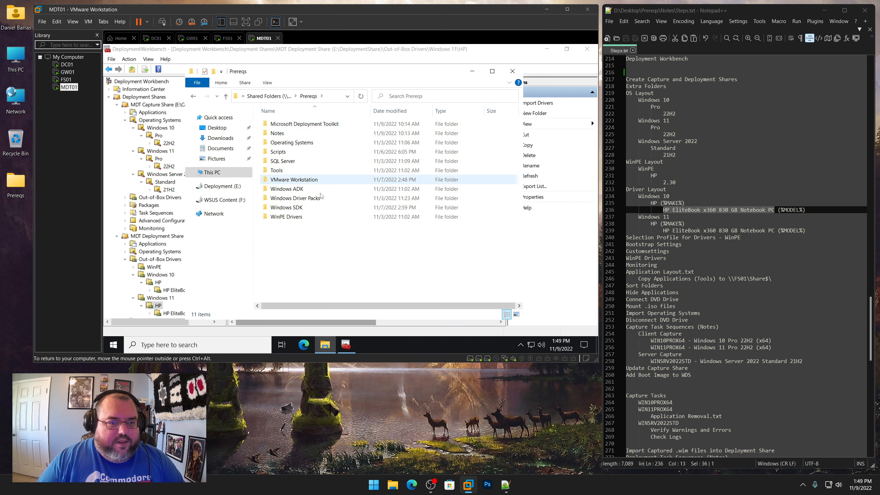
double_click(296, 199)
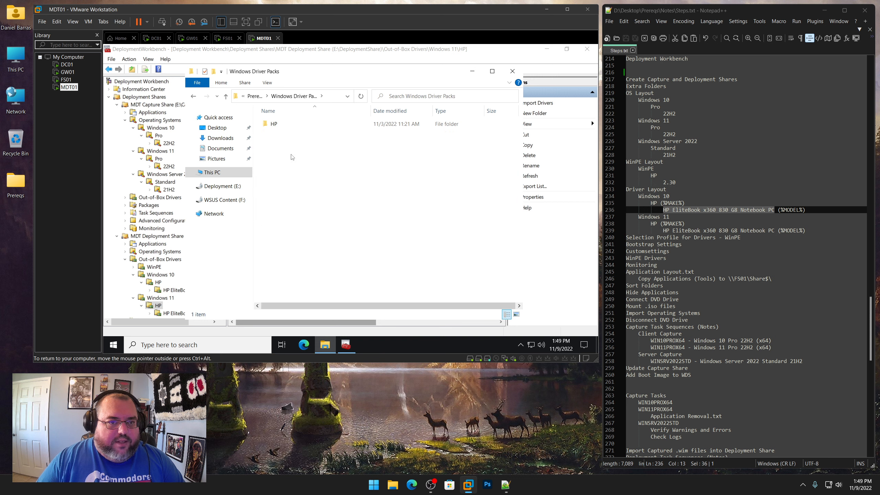
double_click(277, 125)
double_click(296, 125)
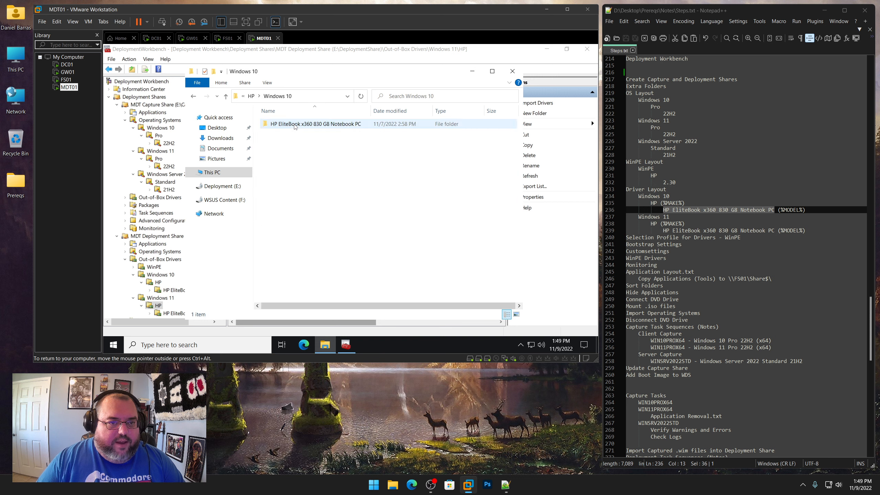
left_click(193, 97)
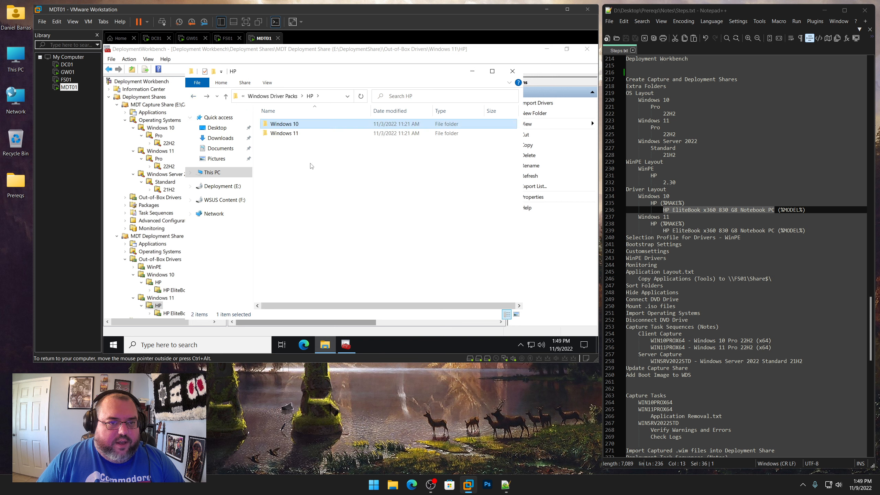
left_click_drag(313, 167, 296, 127)
right_click(295, 127)
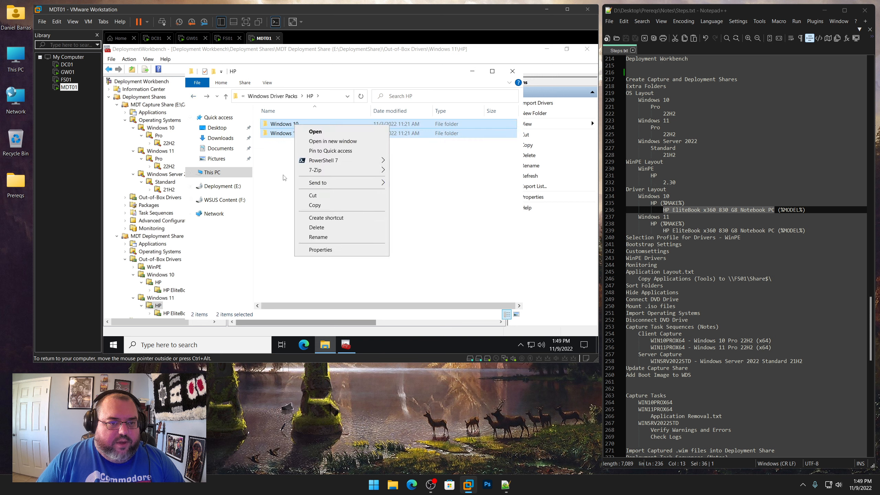
left_click(311, 209)
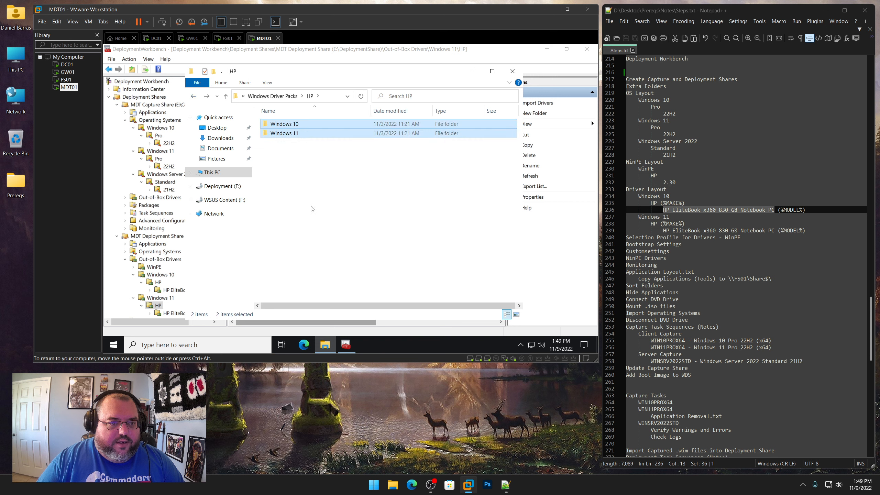
Paste the Windows 10 and Windows 11 driver pack folders into the root of Deployment (E:) and close the window
left_click(228, 189)
right_click(300, 184)
left_click(319, 245)
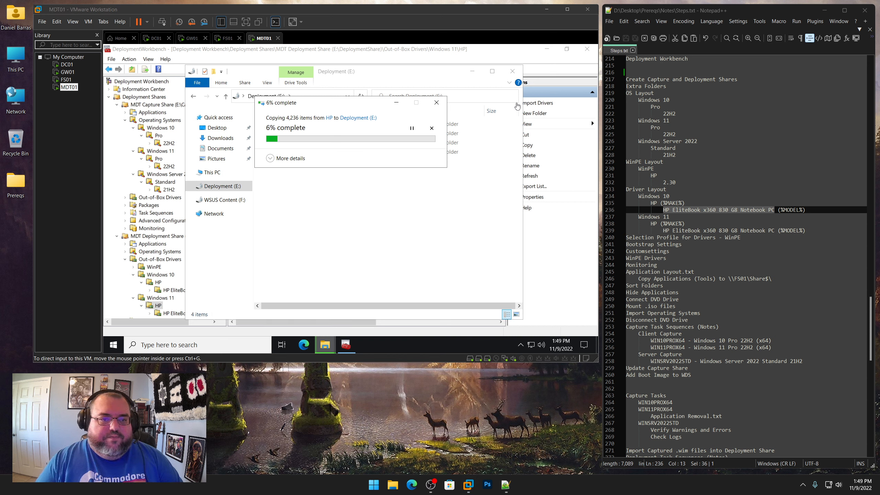
left_click(513, 71)
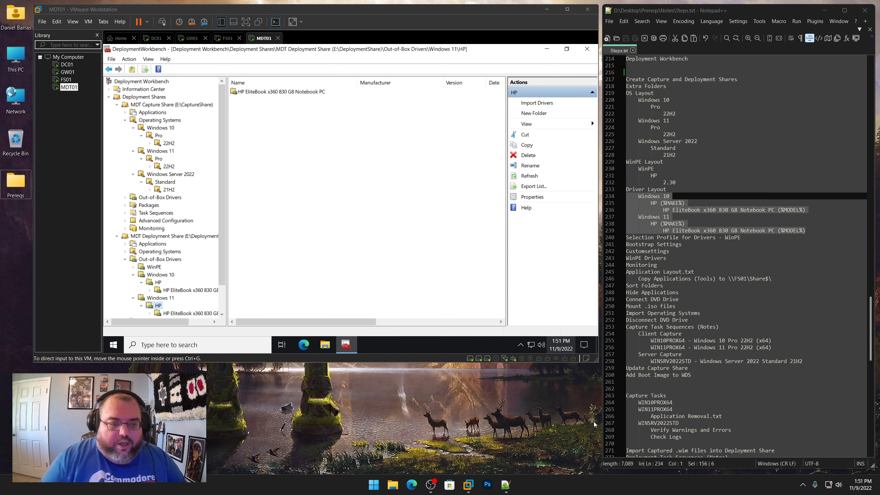
Import drivers into the Windows 10 HP EliteBook x360 830 G8 Notebook PC folder from E:\Windows 10\HP EliteBook x360 830 G8 Notebook PC
left_click(196, 291)
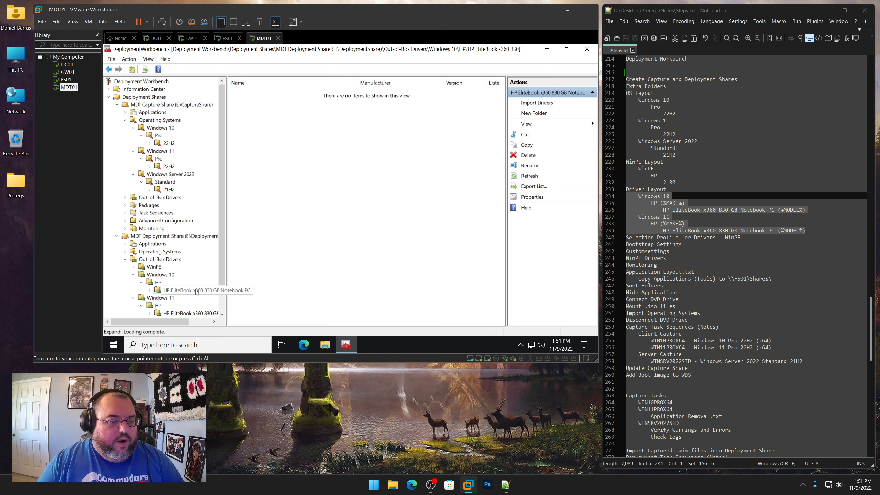
right_click(195, 291)
left_click(217, 176)
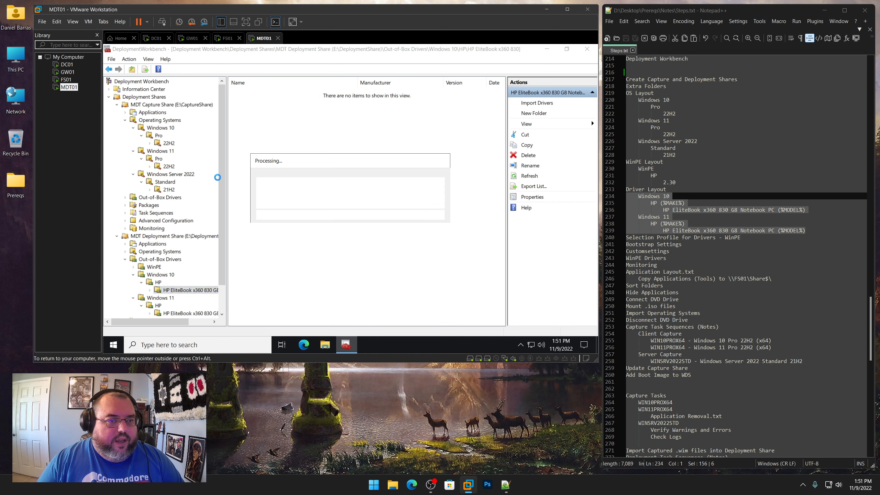
left_click(475, 145)
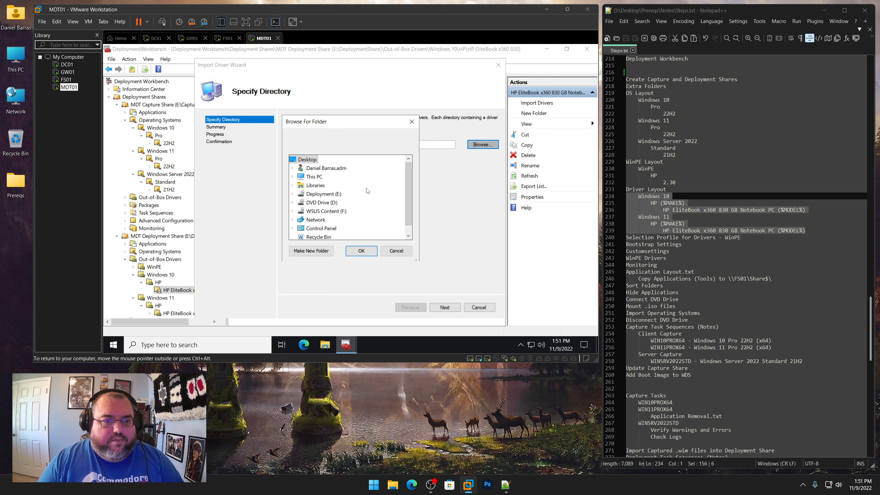
left_click(292, 194)
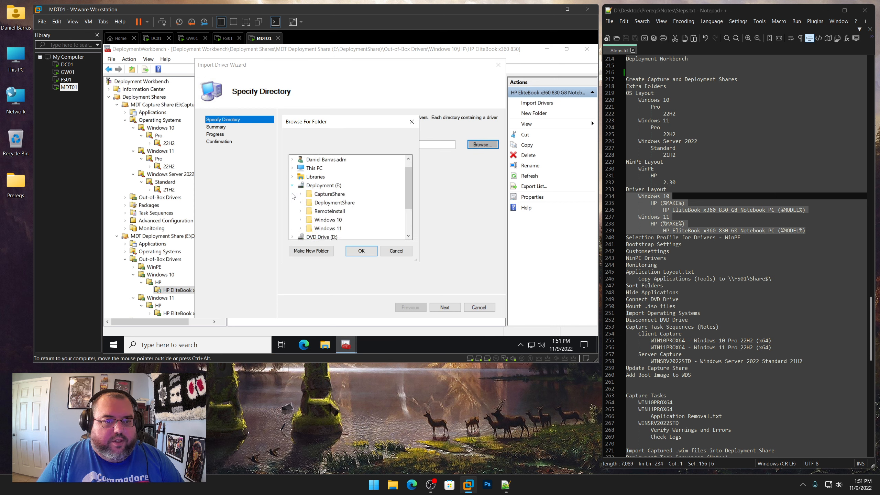
left_click(301, 221)
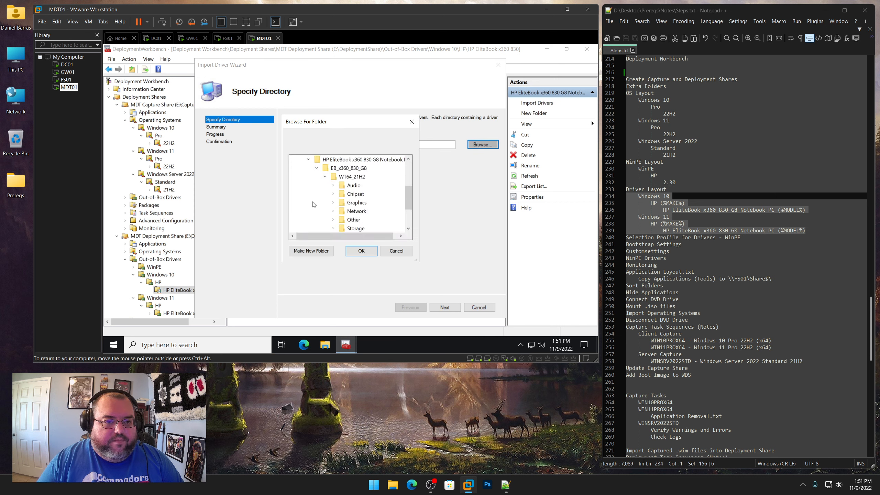
left_click(346, 160)
left_click(361, 250)
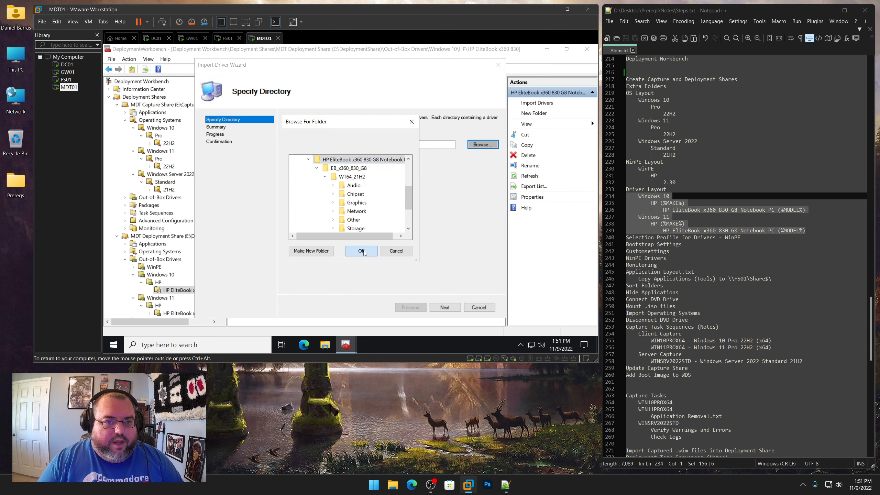
left_click(444, 307)
left_click(444, 307)
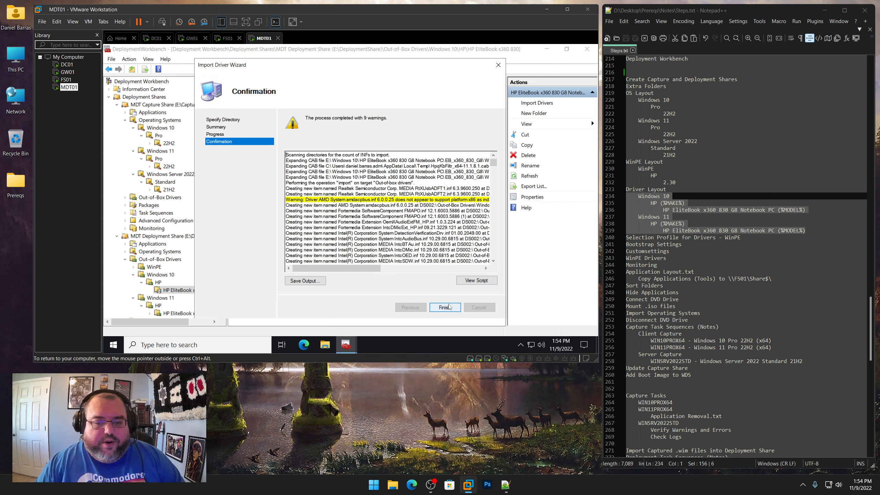
left_click(445, 307)
Import drivers into the Windows 11 HP EliteBook x360 830 G8 Notebook PC folder from E:\Windows 11\HP EliteBook x360 830 G8 Notebook PC
scroll(208, 277, "down", 2)
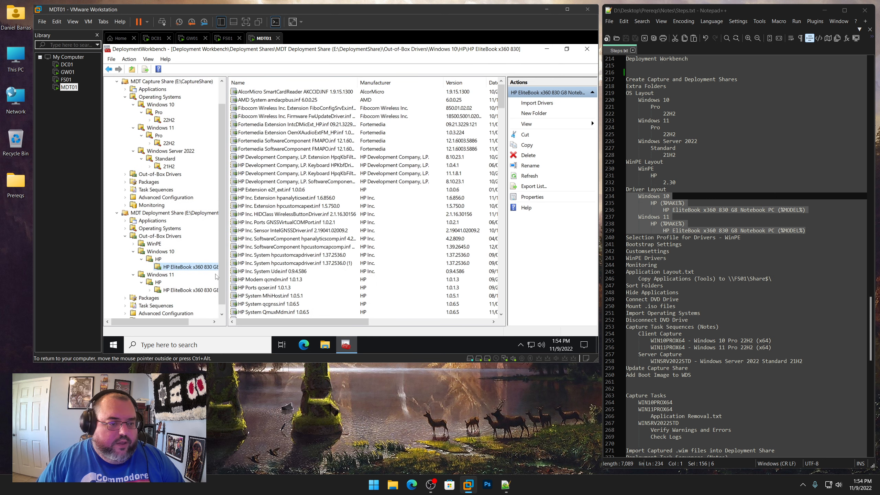
left_click(186, 284)
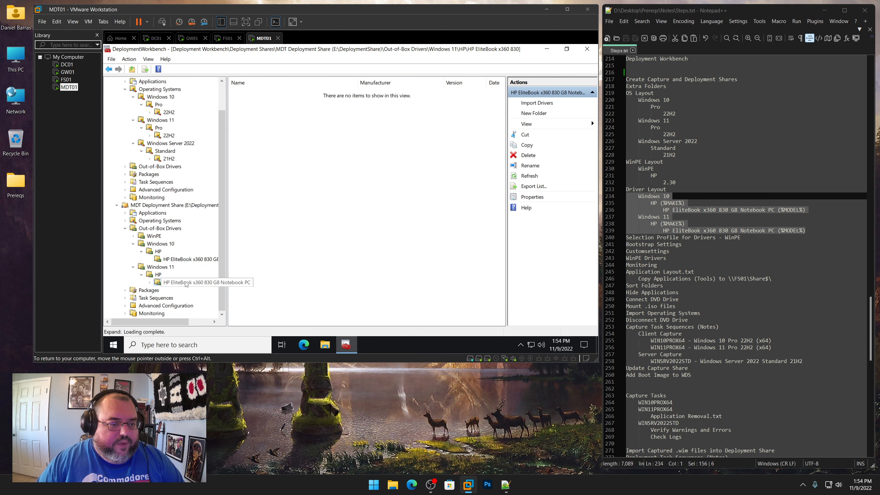
right_click(186, 285)
left_click(216, 169)
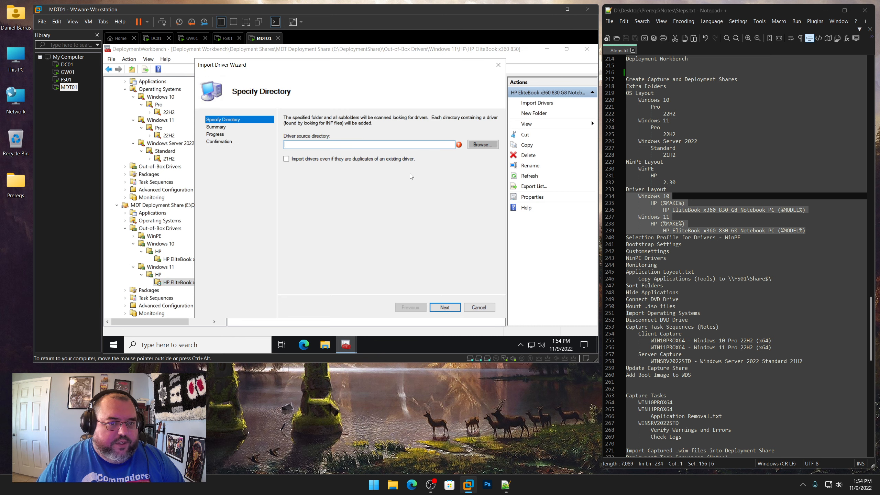
left_click(482, 144)
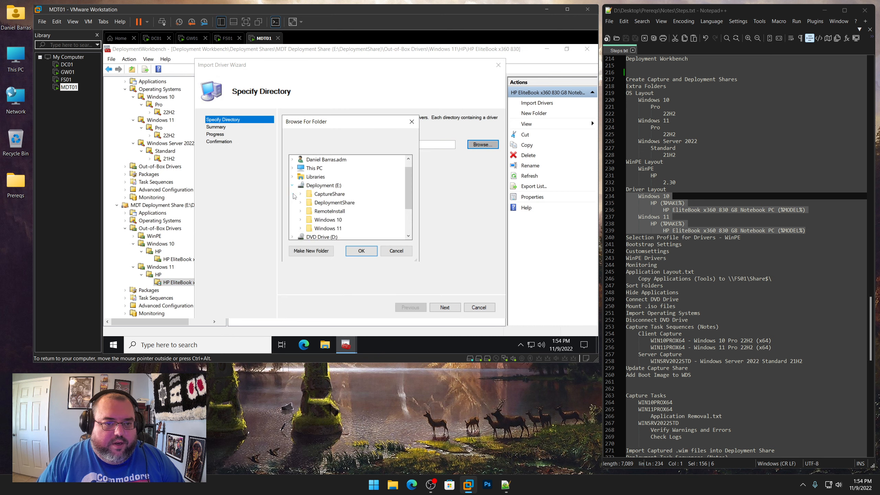
left_click(324, 228)
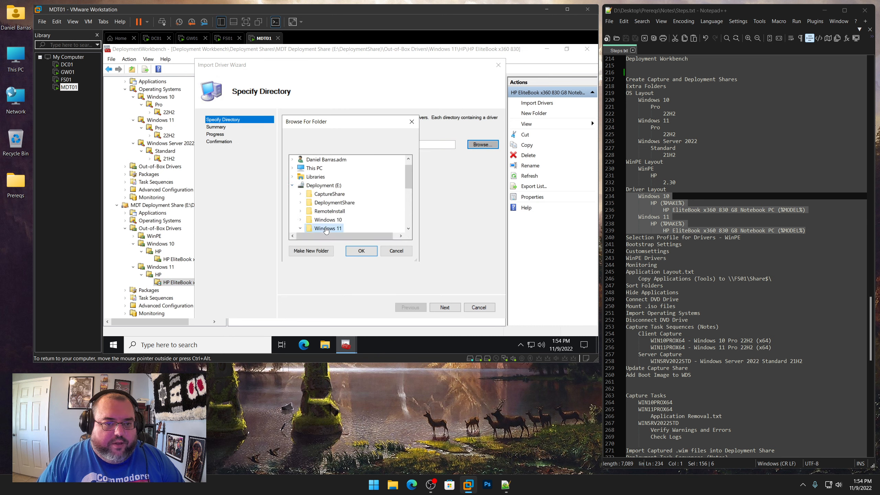
scroll(391, 212, "down", 1)
left_click(396, 212)
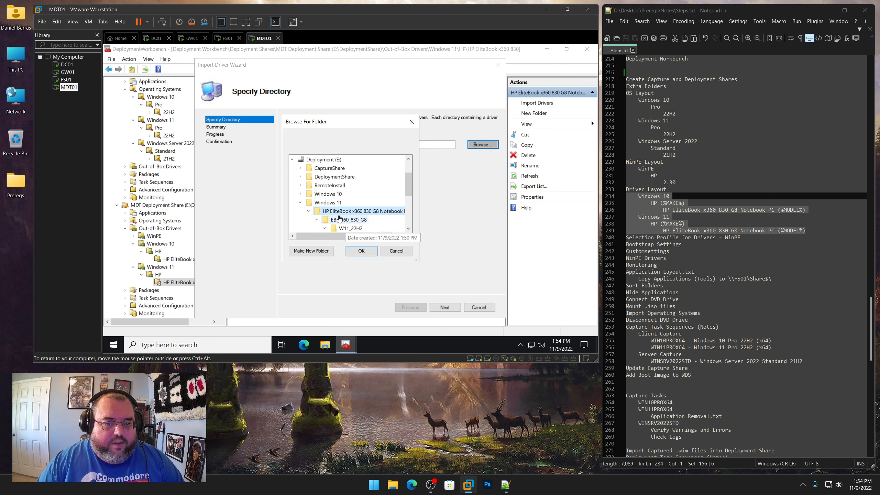
left_click(361, 250)
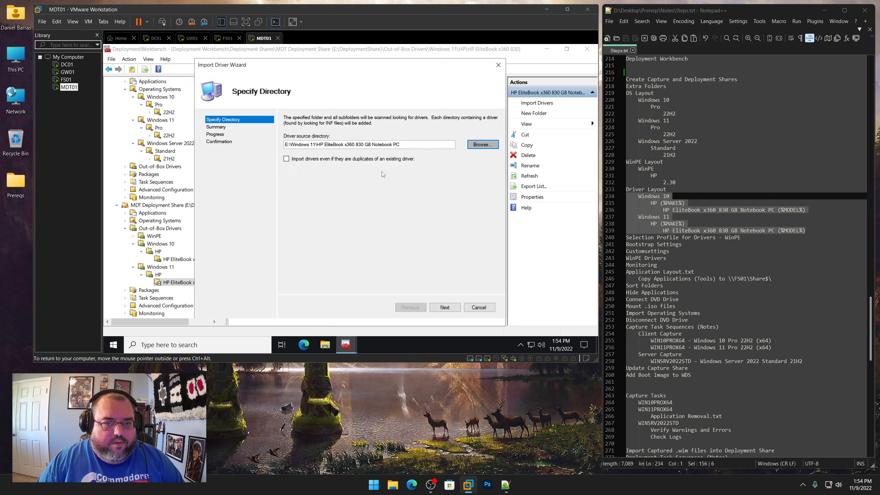
left_click(444, 306)
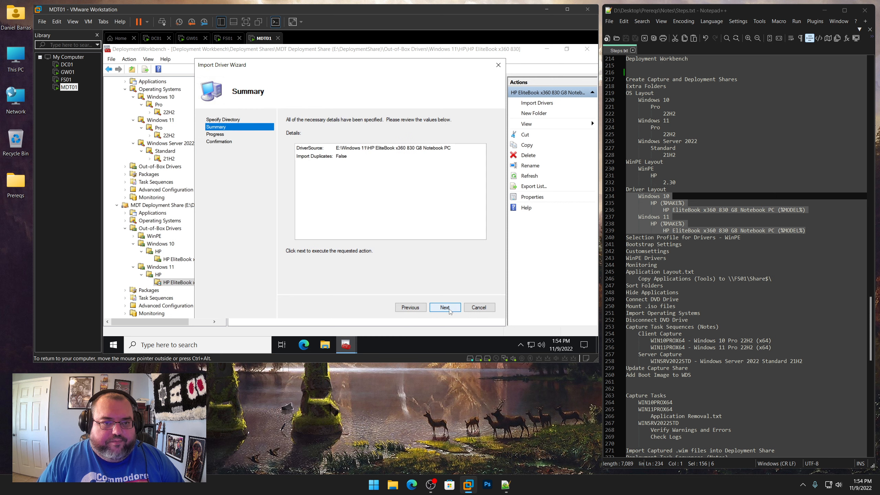
left_click(444, 307)
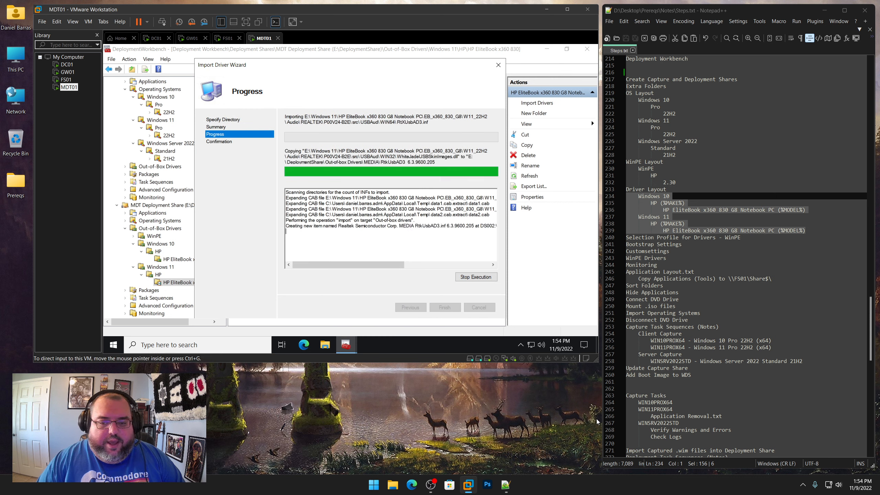
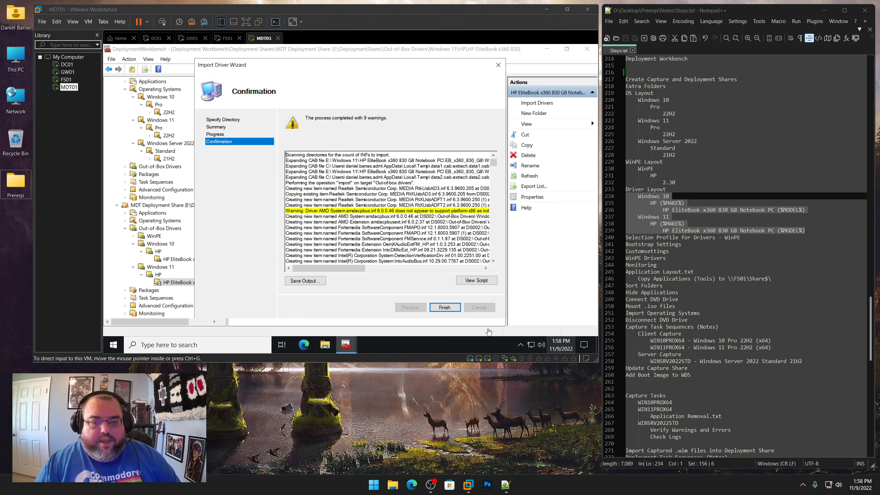
Finish the driver import, then delete the Windows 10 and Windows 11 driver pack folders from the root of Deployment (E:)
left_click(445, 307)
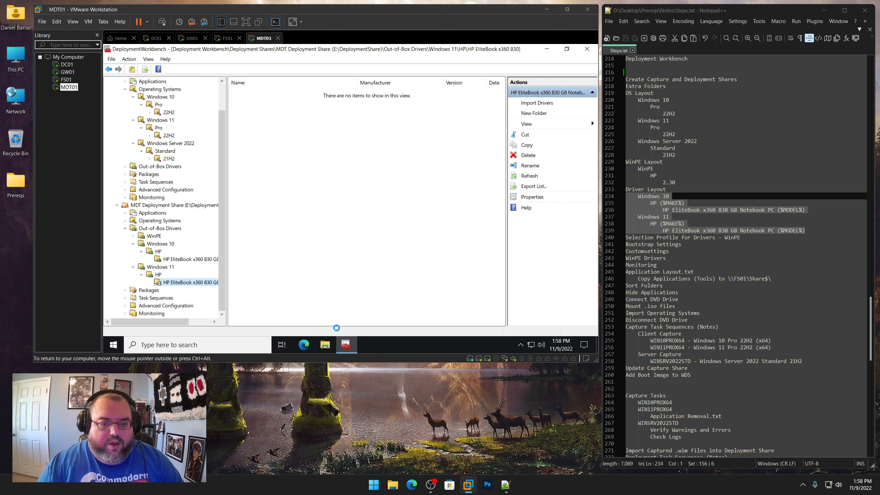
left_click(326, 344)
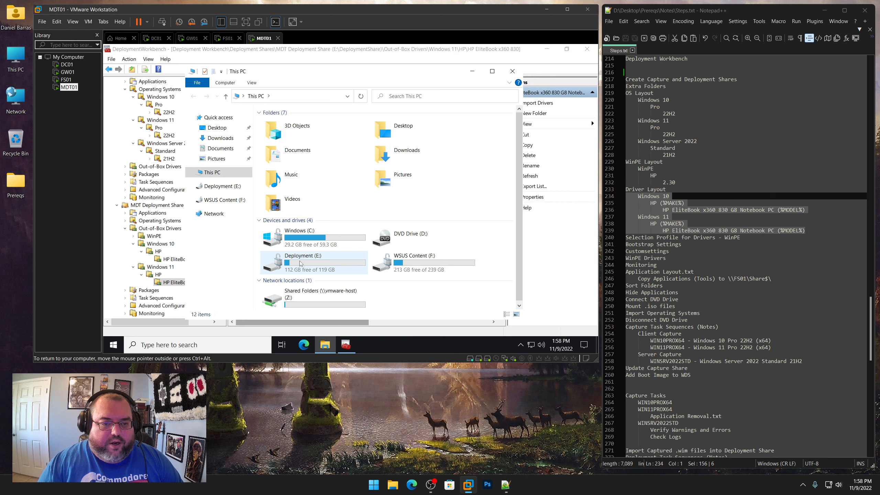
double_click(300, 263)
left_click(287, 153)
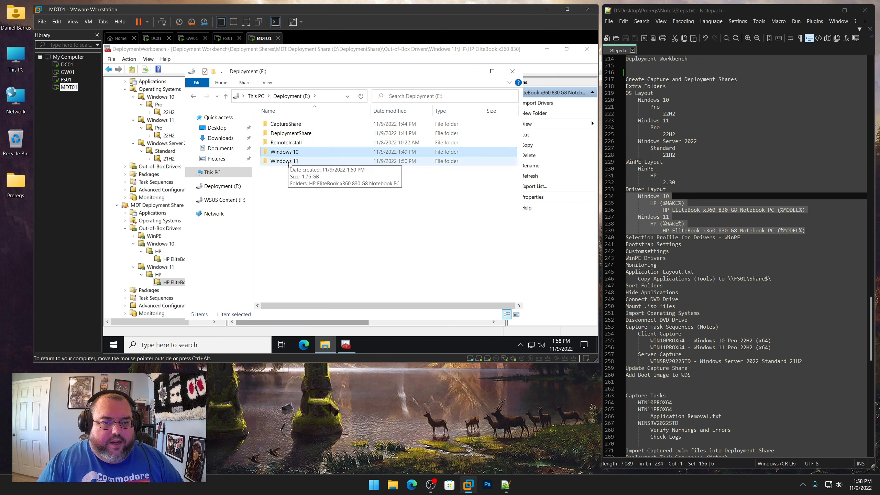
left_click(290, 161, "ctrl")
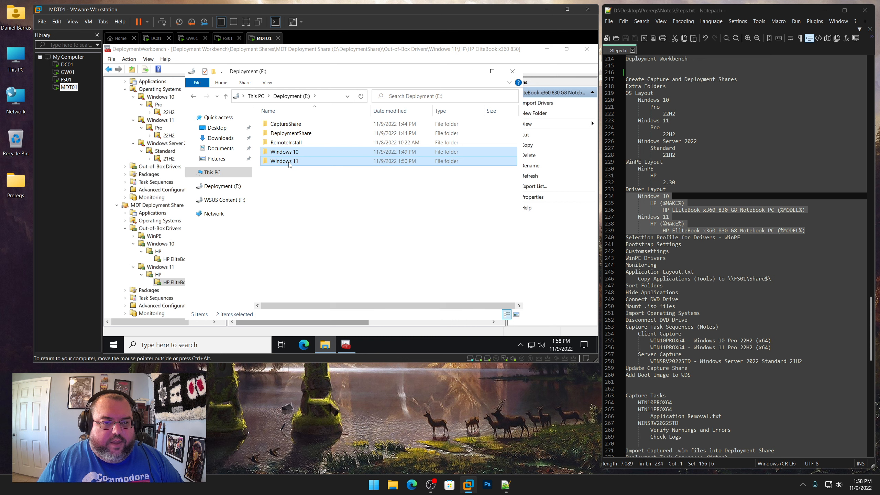
right_click(290, 164)
left_click(310, 303)
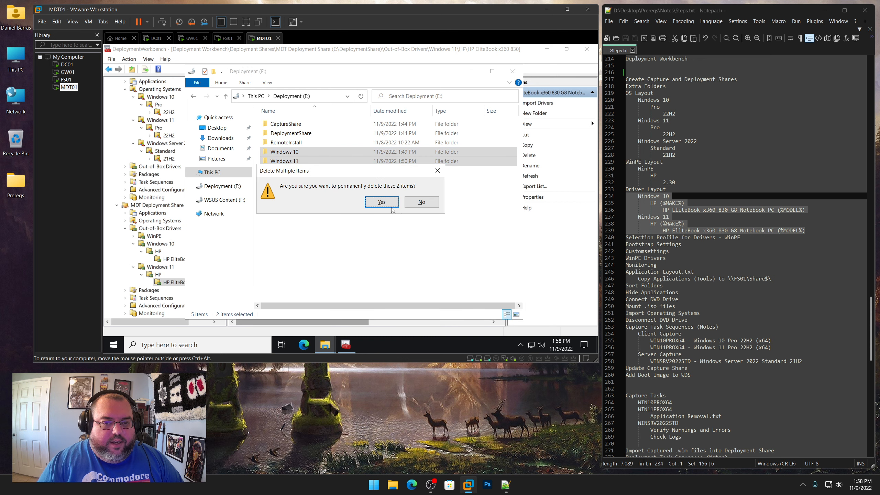
left_click(391, 207)
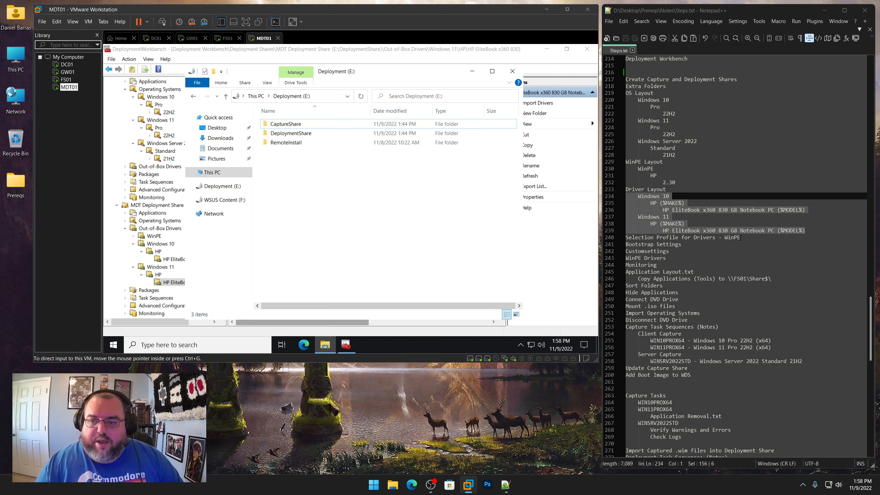
left_click_drag(741, 237, 628, 237)
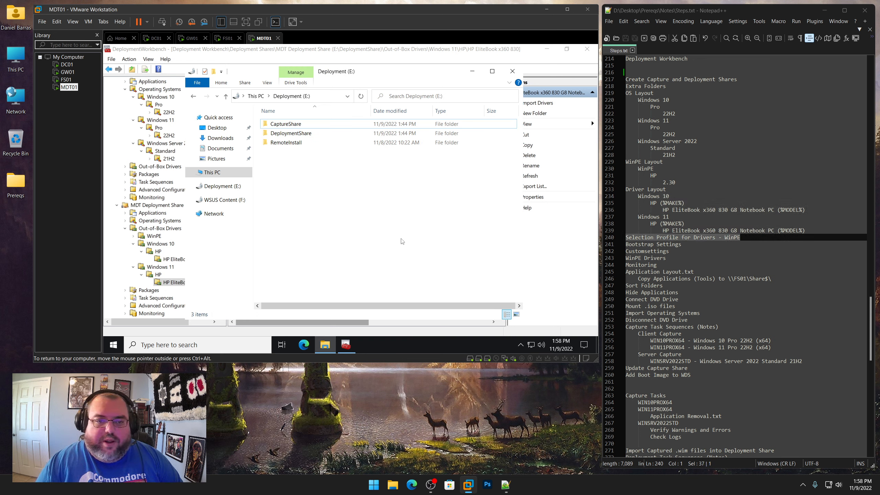
left_click(508, 73)
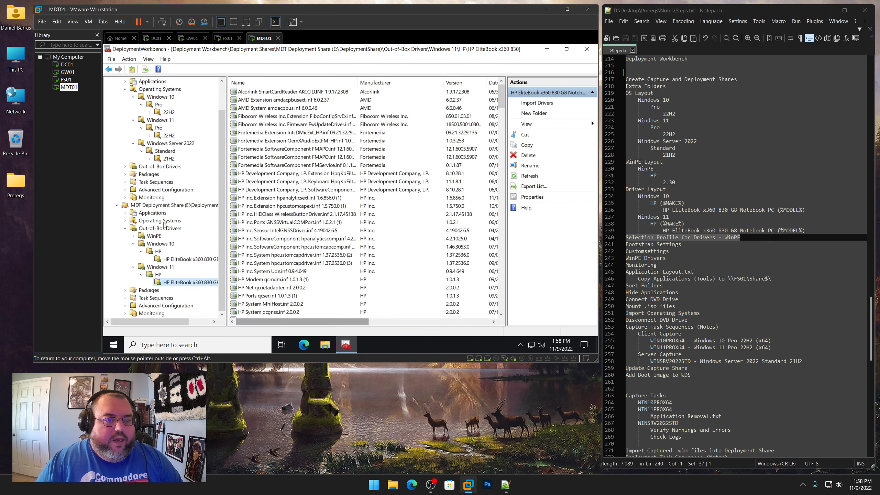
Create a selection profile named Drivers - WinPE that includes only the Out-of-Box Drivers\WinPE folder
left_click(125, 305)
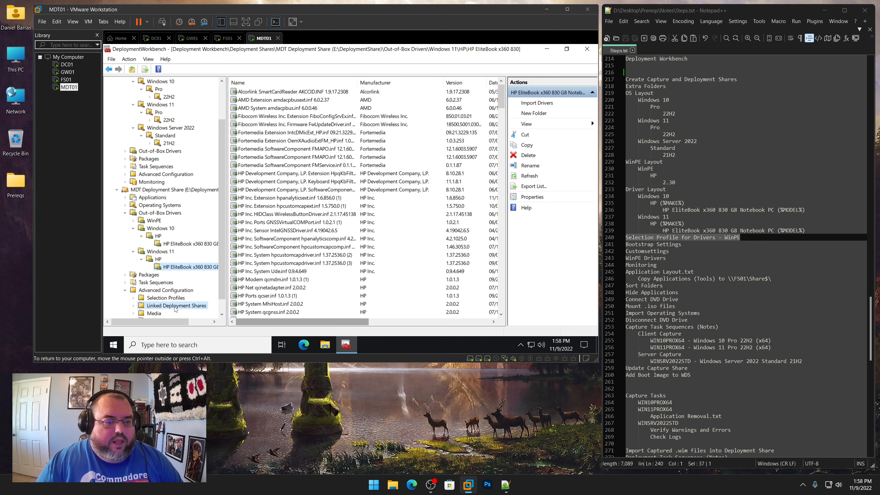
left_click(154, 299)
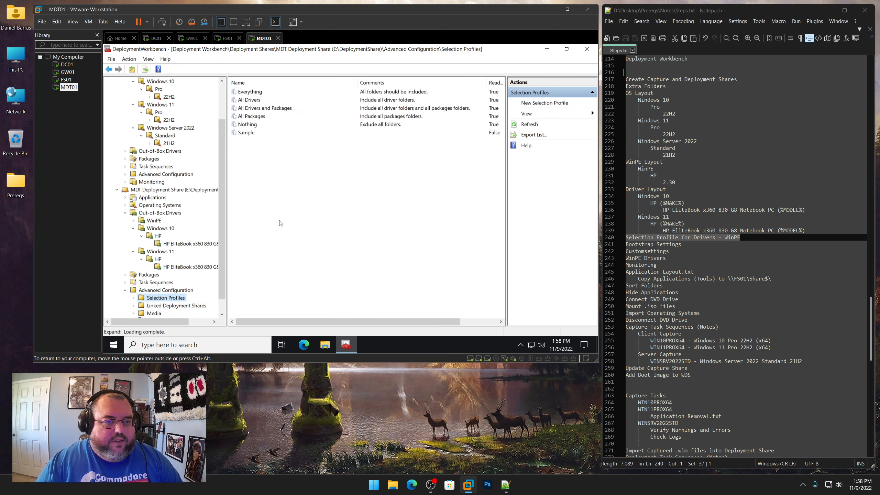
right_click(265, 167)
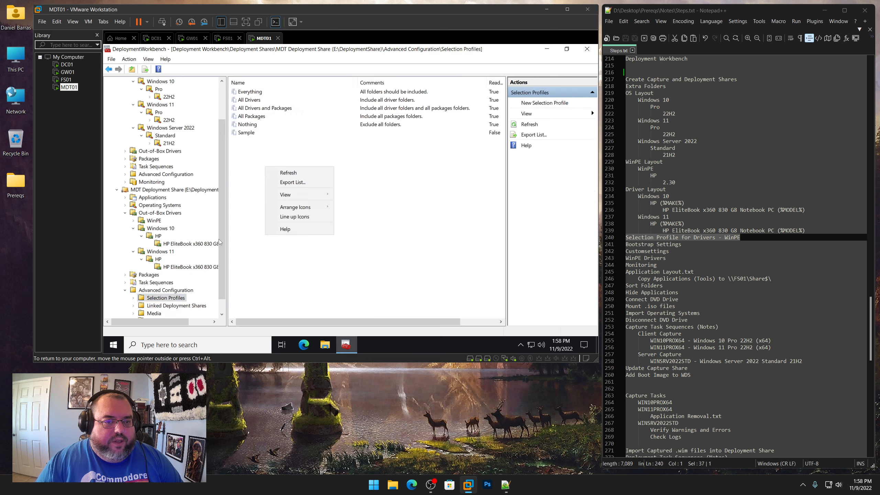
right_click(164, 299)
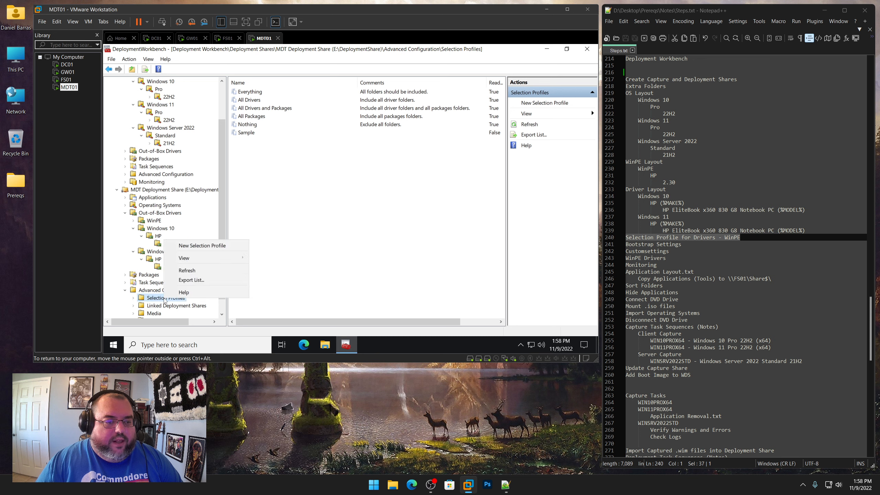
left_click(200, 245)
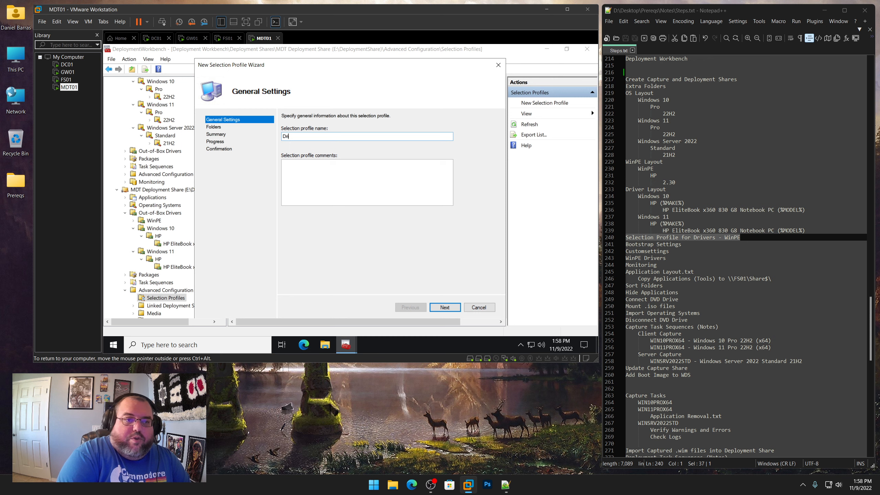
type("Drivers - WinPE")
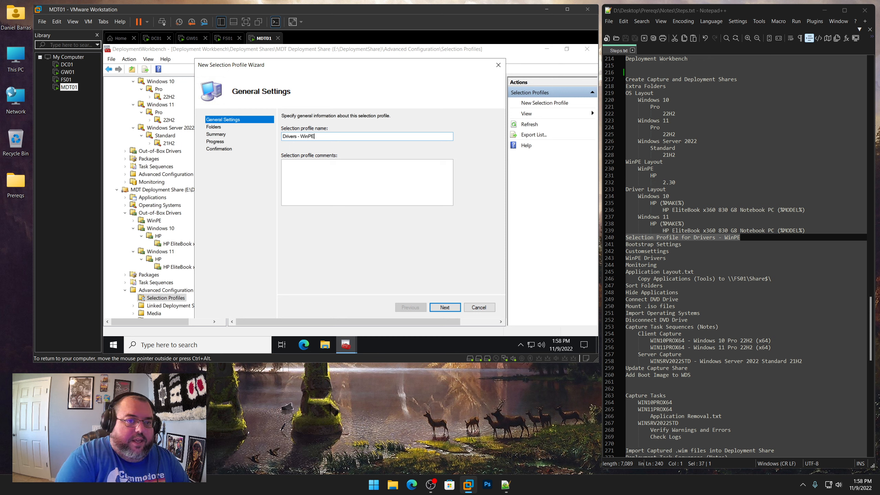
key("Return")
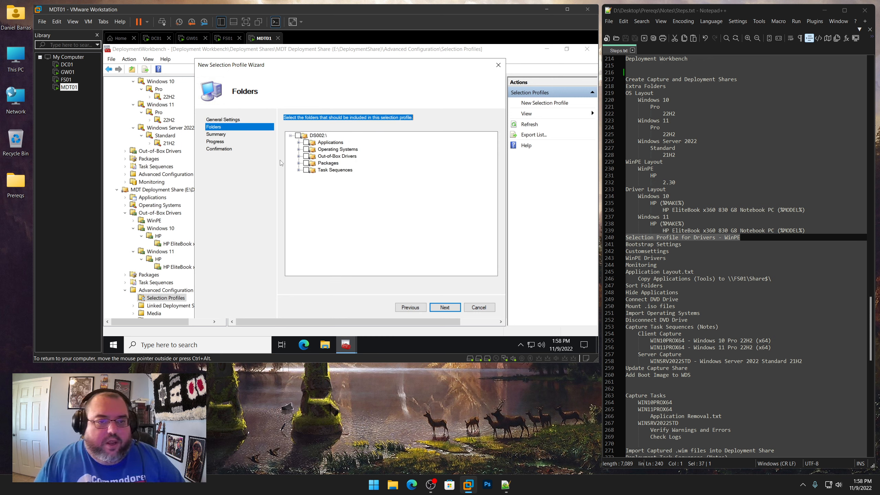
left_click(299, 156)
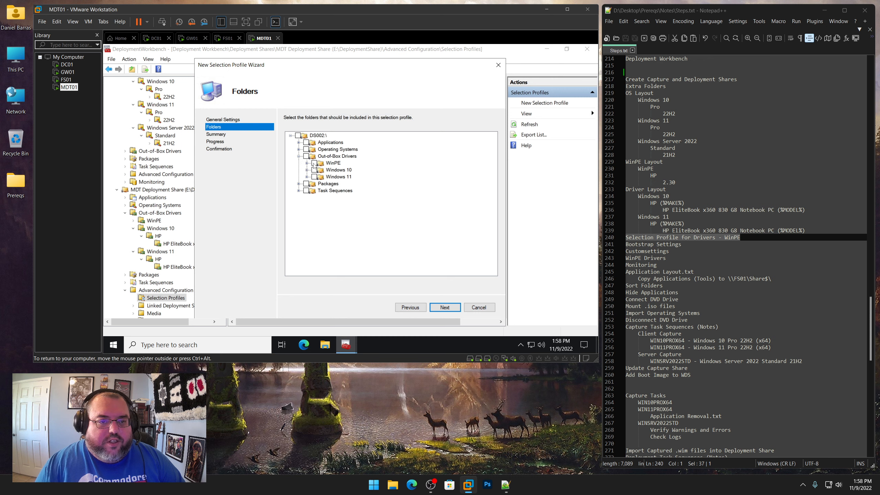
left_click(313, 163)
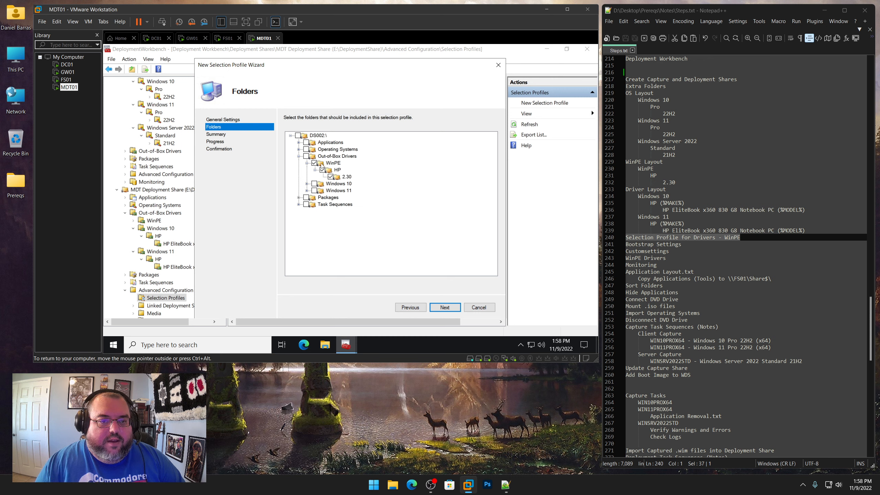
left_click(444, 307)
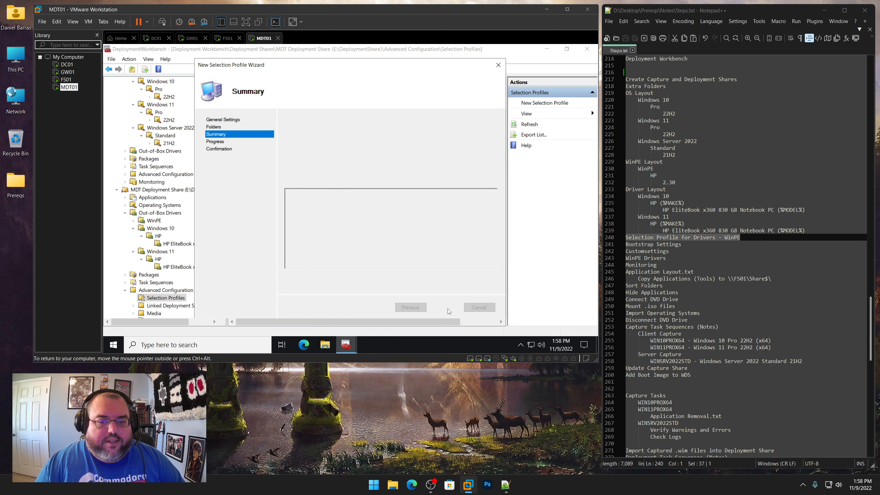
left_click(445, 307)
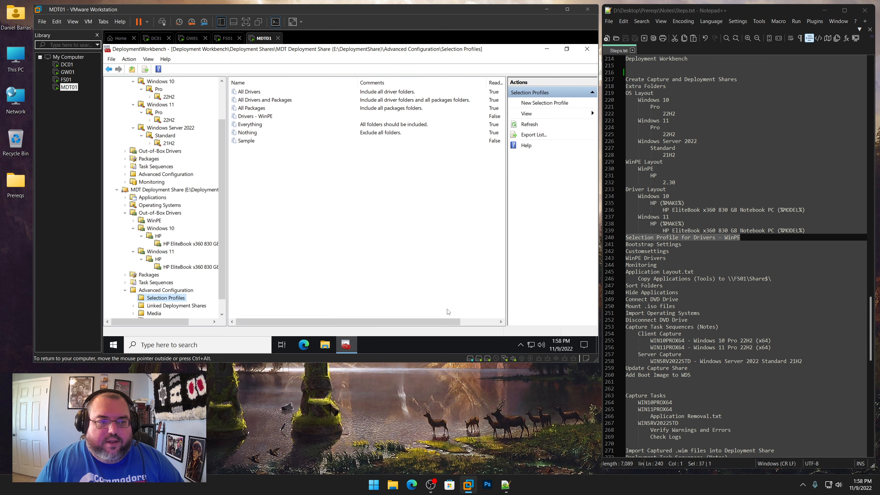
In the MDT Capture Share properties, clear the x86 supported platform and apply the change
scroll(225, 215, "up", 2)
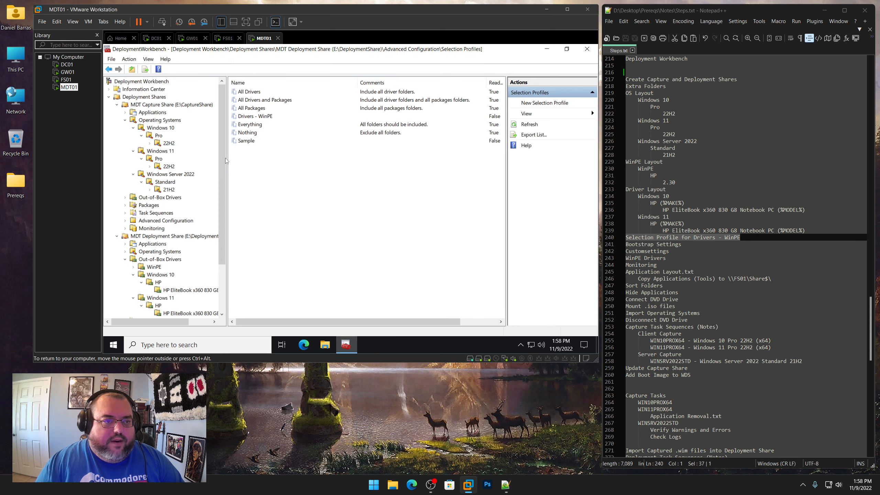
left_click(192, 105)
right_click(192, 106)
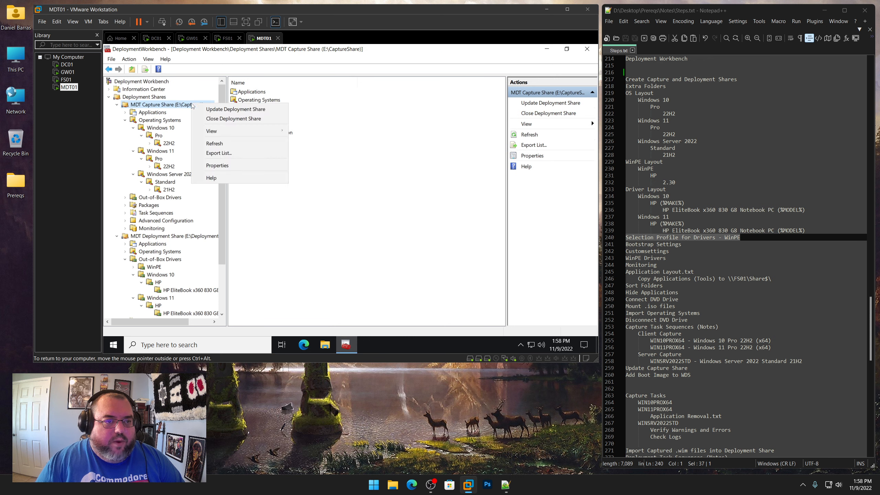
left_click(217, 166)
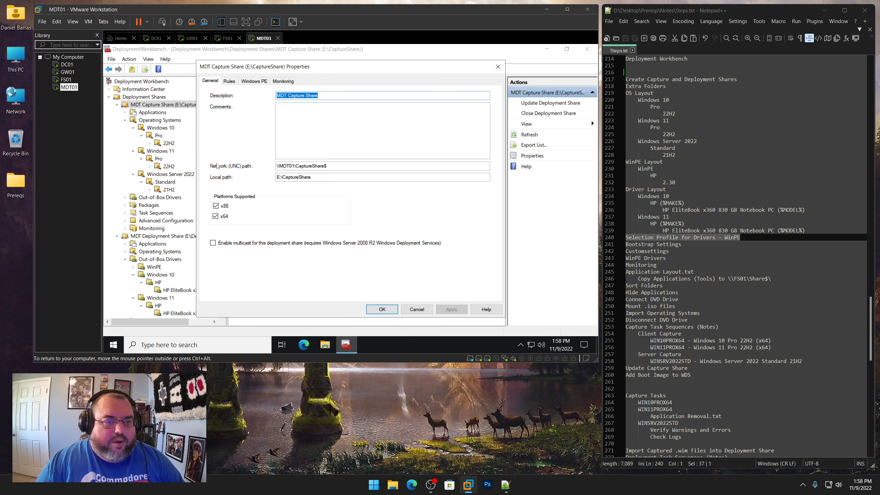
left_click(220, 207)
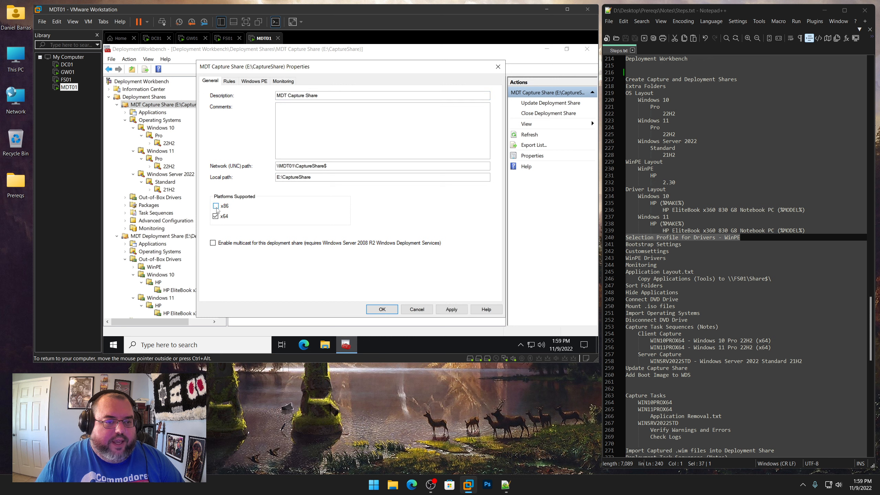
left_click(445, 309)
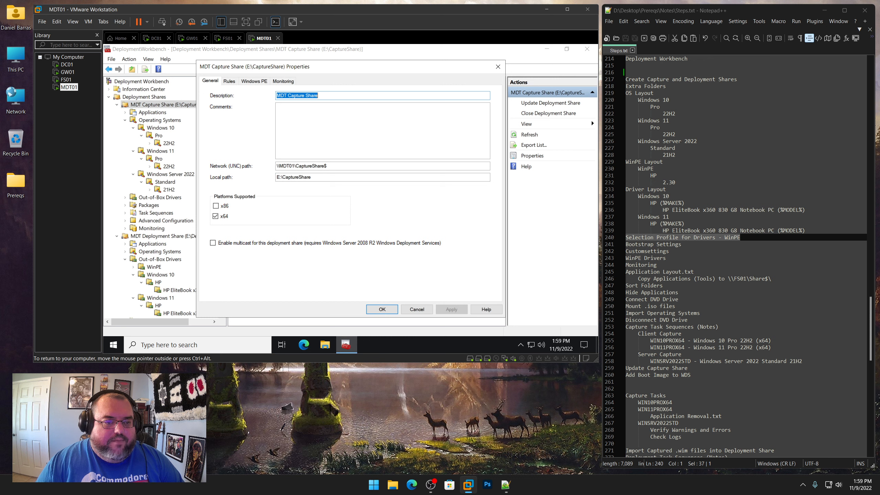
Copy the full contents of Capture - Bootstrap.ini from the shared Prereqs\Microsoft Deployment Toolkit\Rules folder
left_click(230, 81)
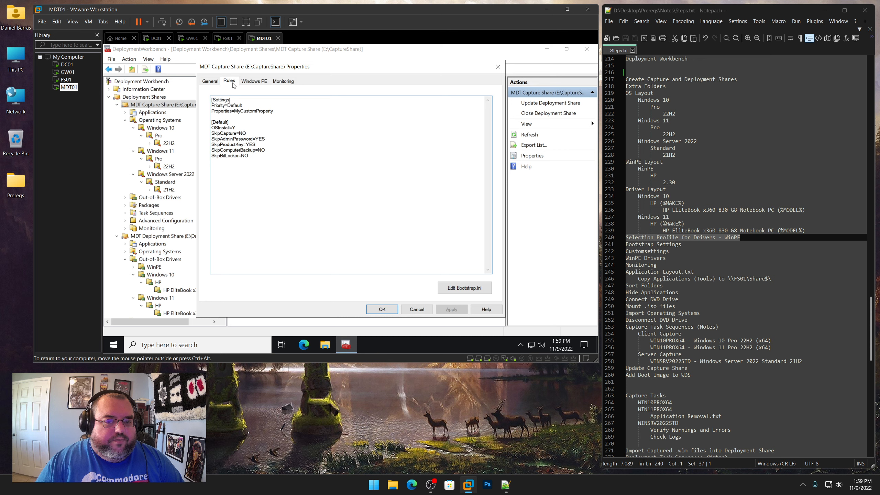
left_click(326, 346)
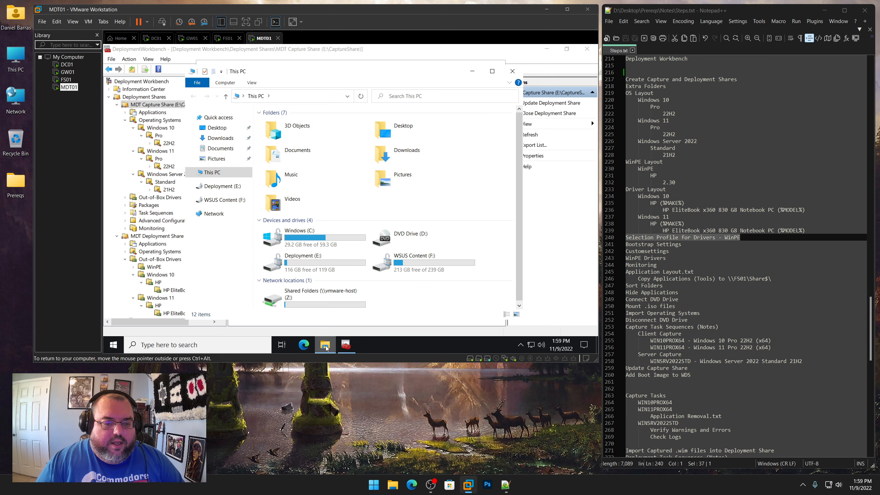
double_click(277, 297)
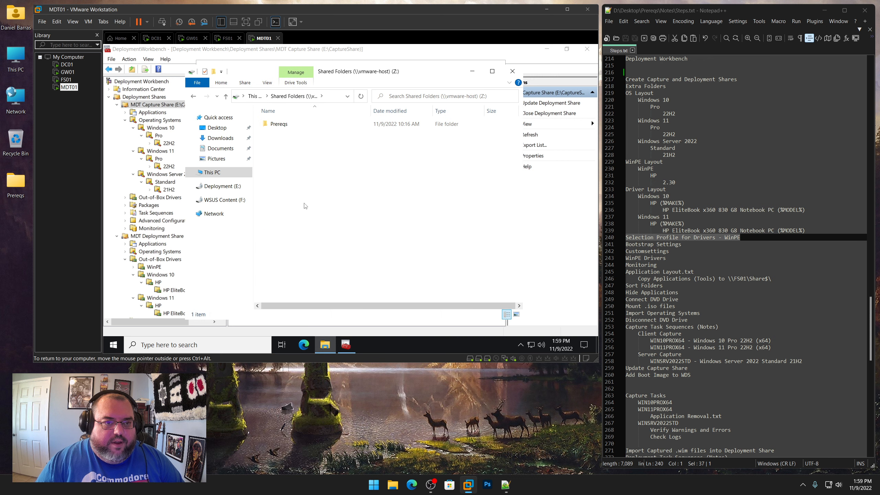
double_click(280, 125)
left_click(284, 125)
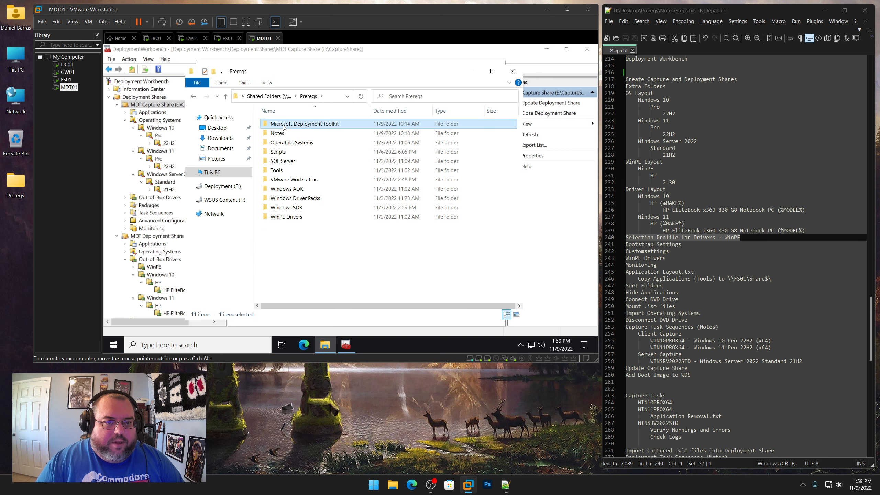
double_click(284, 125)
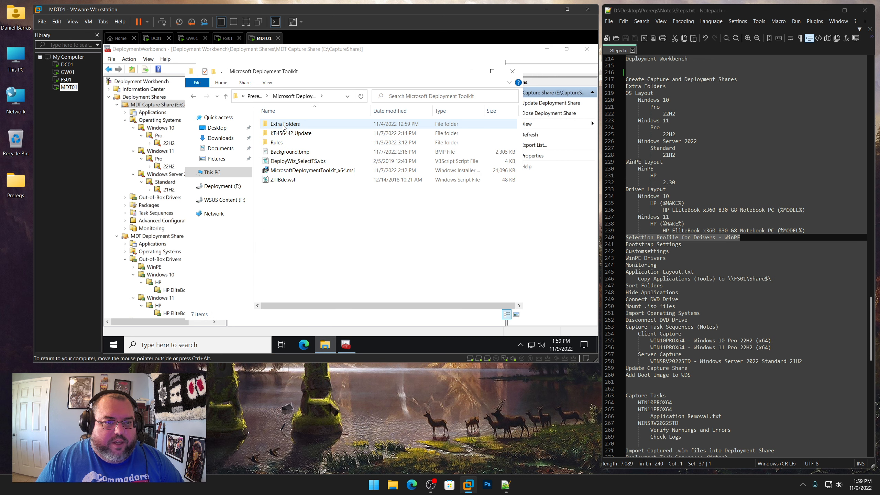
double_click(276, 142)
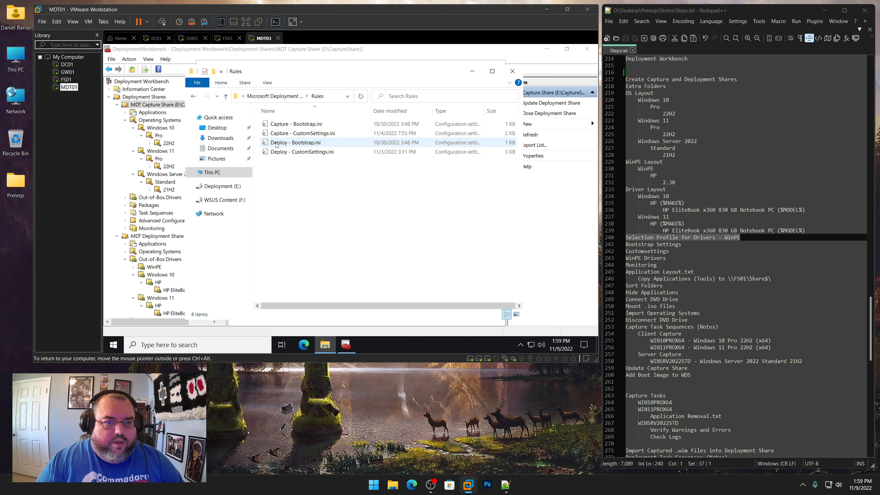
double_click(290, 126)
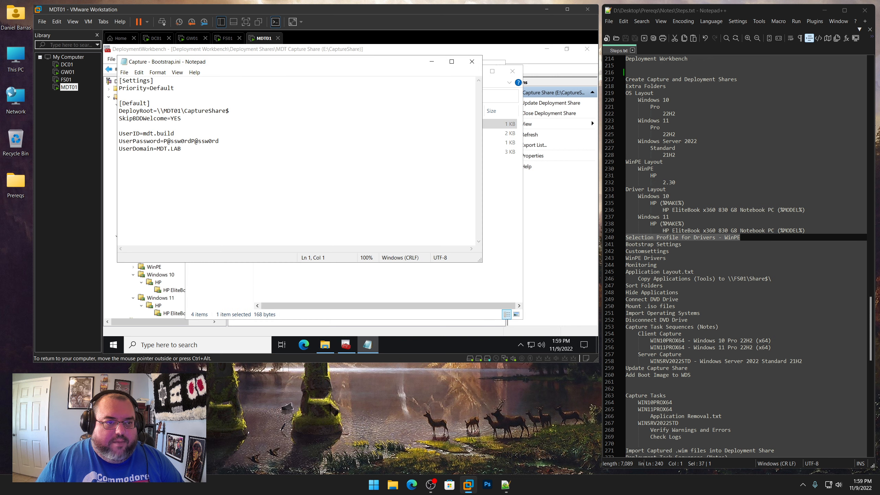
key("ctrl+a")
right_click(138, 86)
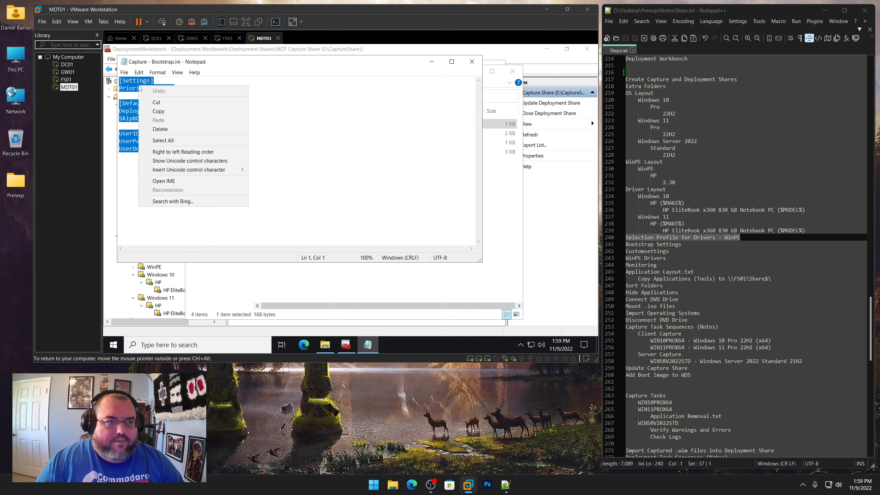
left_click(152, 110)
left_click(471, 61)
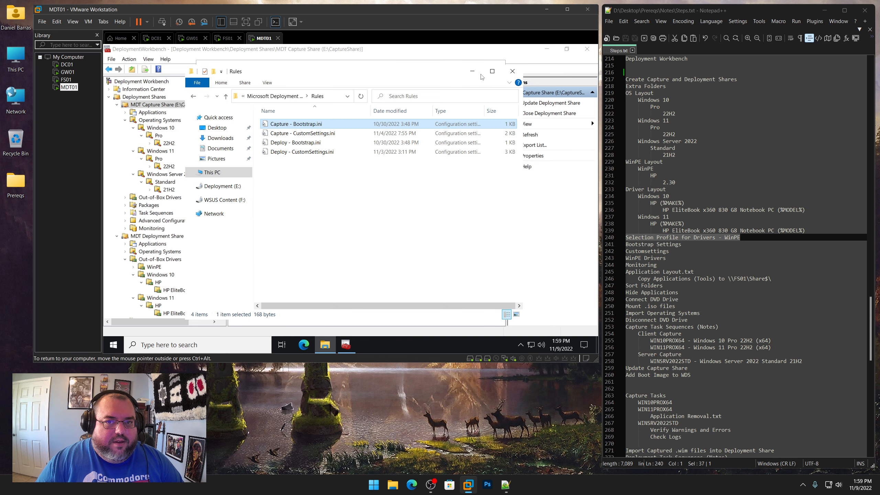
left_click(473, 71)
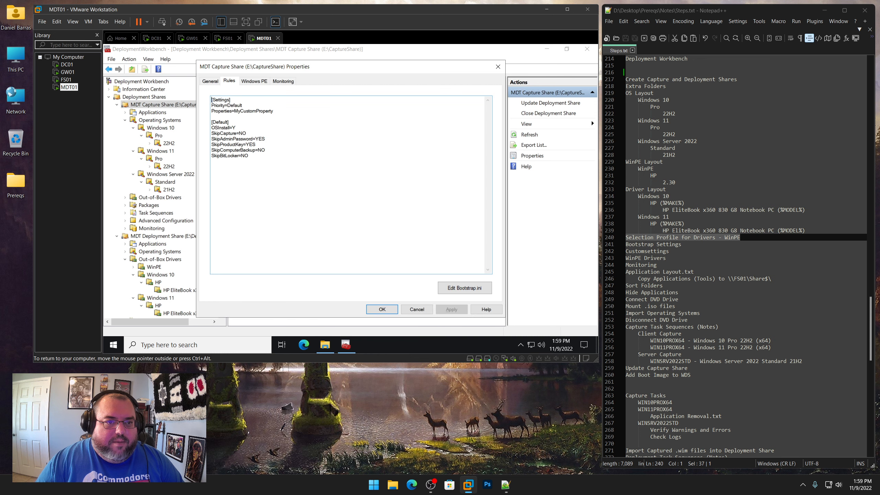
Replace the capture share's Bootstrap.ini contents with the copied settings, including the deployment account password, and save it
left_click(453, 293)
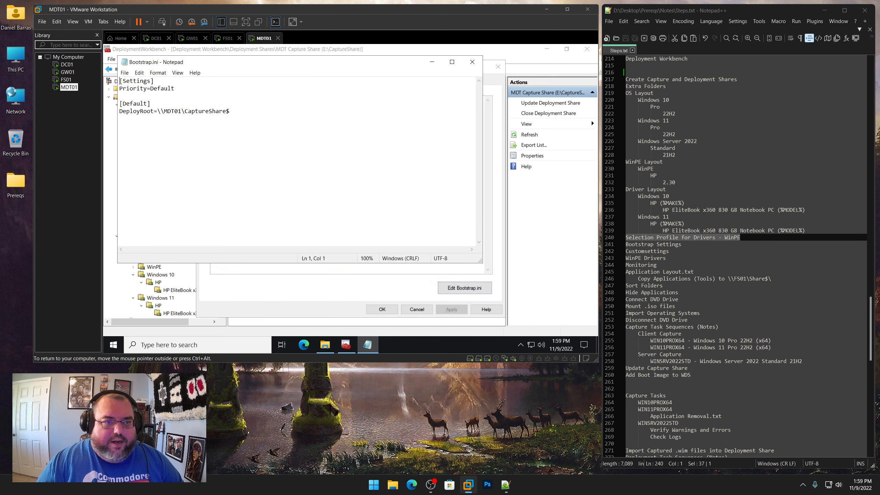
key("ctrl+a")
key("ctrl+v")
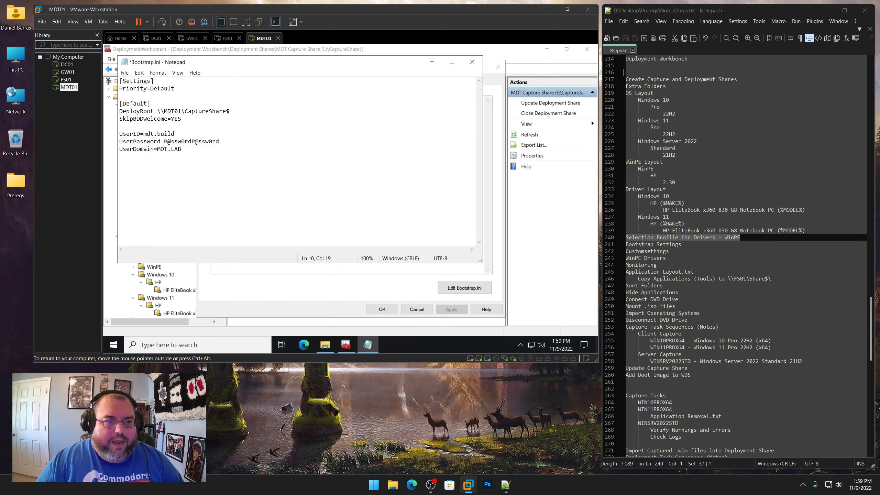
left_click(124, 72)
left_click(137, 104)
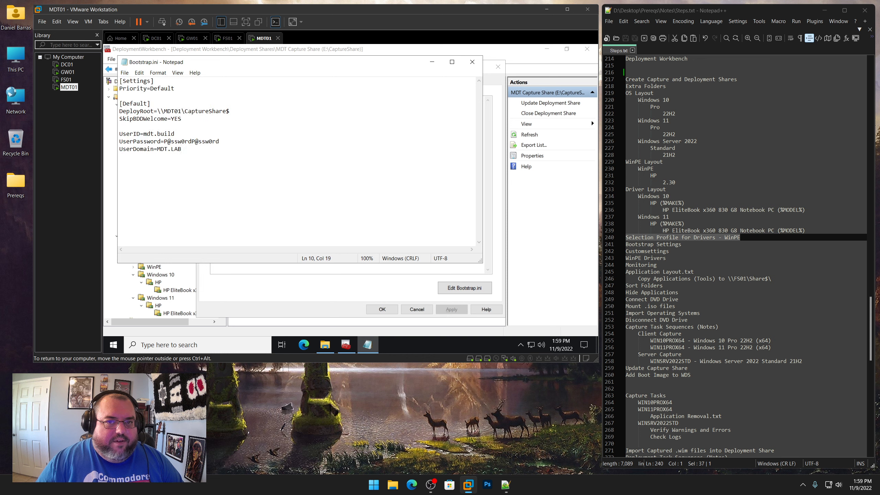
left_click(472, 61)
Open Capture - CustomSettings.ini from the Rules folder and review its deployment, skip and time zone settings
left_click(325, 345)
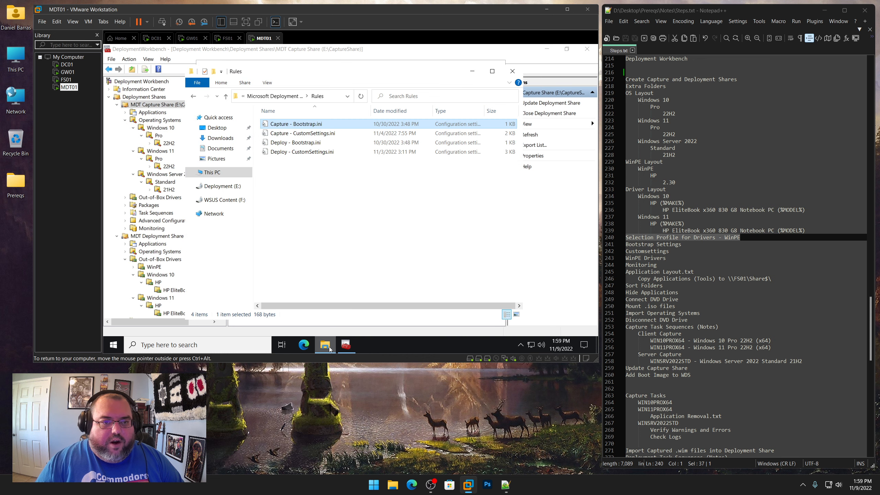
double_click(308, 136)
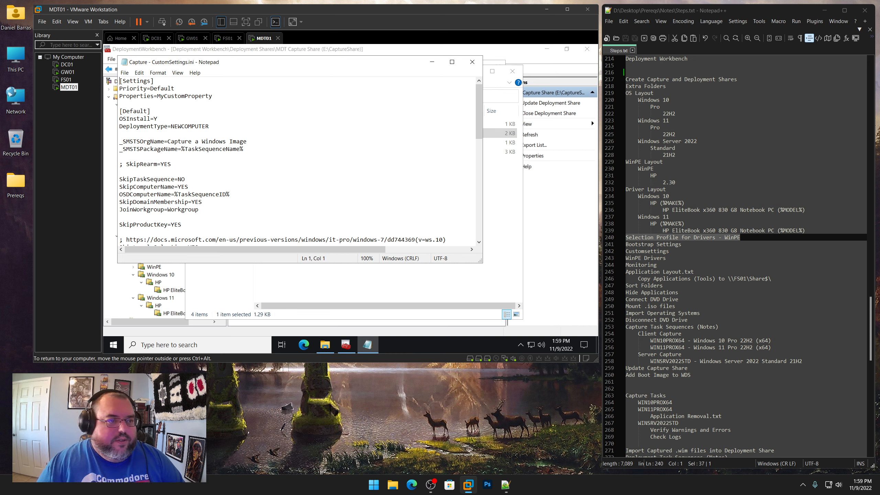
left_click_drag(158, 119, 118, 119)
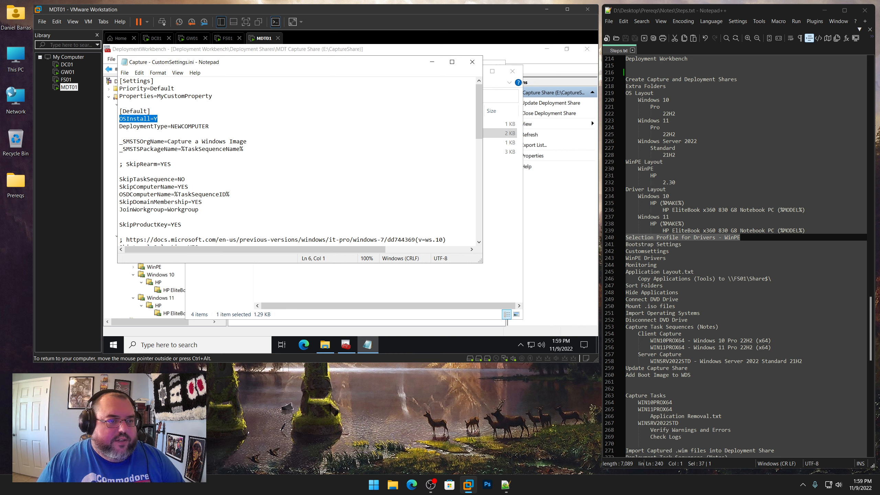
left_click_drag(209, 126, 119, 127)
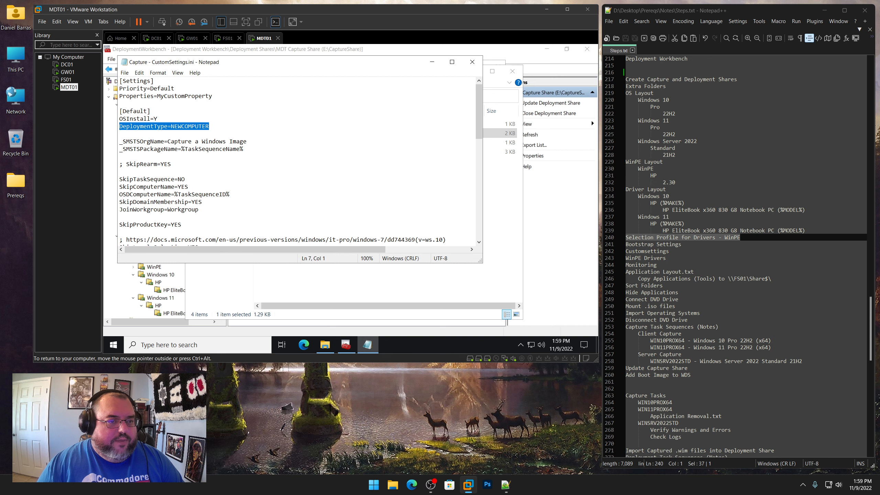
left_click_drag(247, 141, 168, 141)
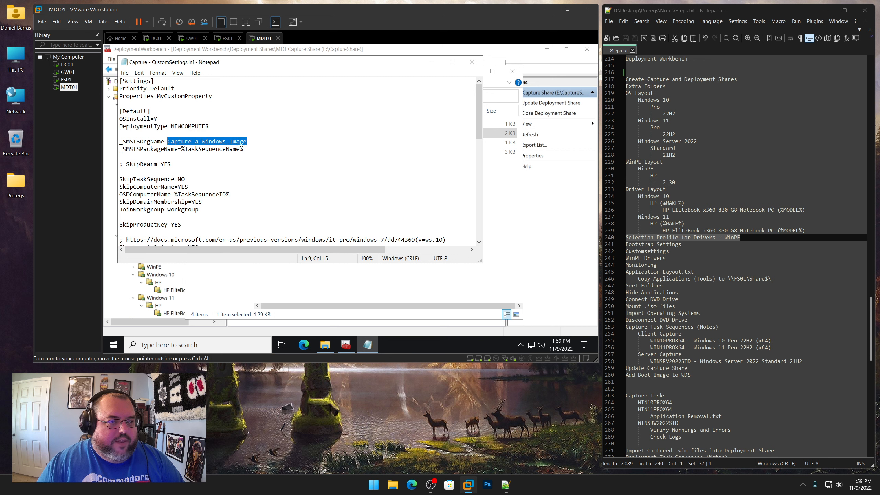
left_click_drag(244, 150, 177, 149)
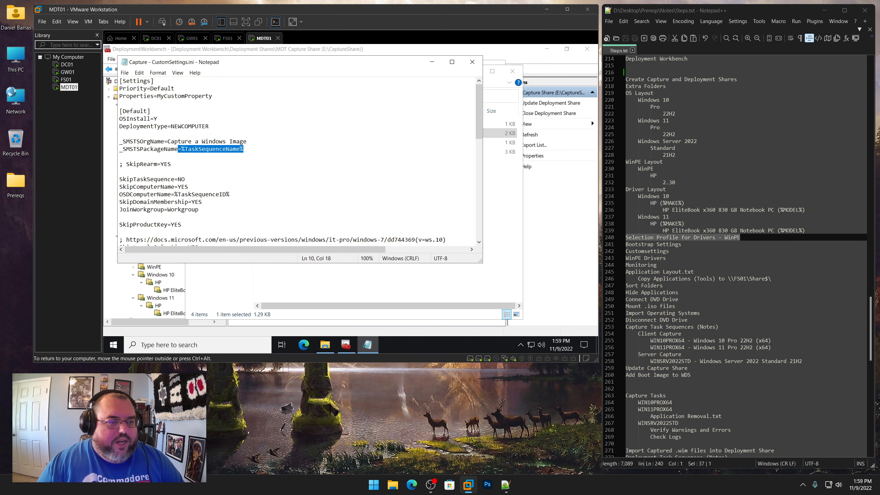
scroll(298, 161, "down", 3)
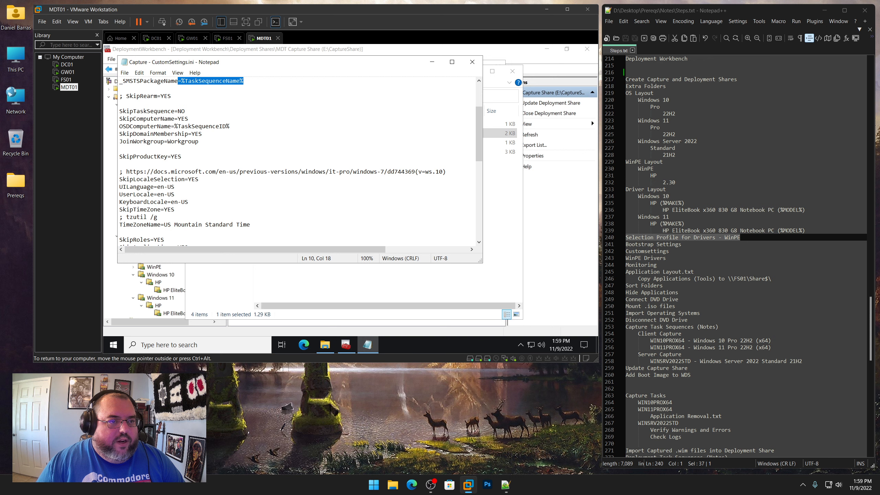
left_click_drag(171, 96, 126, 96)
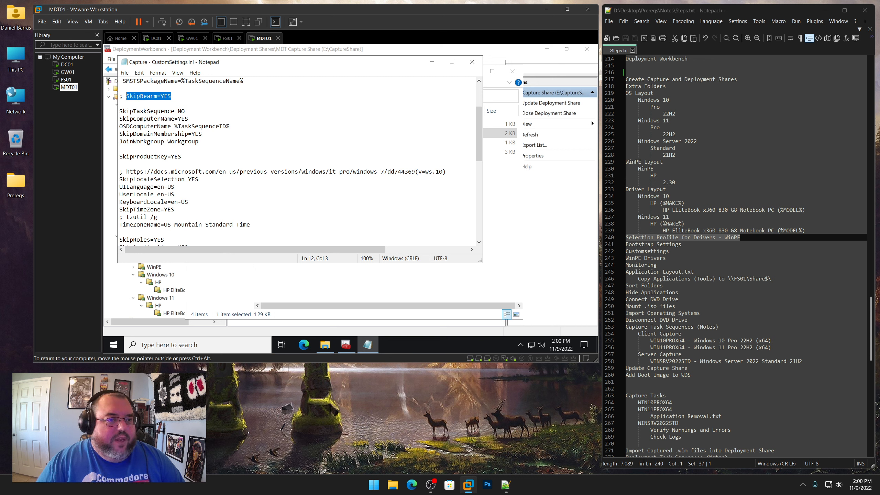
mouse_move(186, 111)
left_mouse_down()
mouse_move(174, 112)
mouse_move(188, 119)
mouse_move(178, 119)
left_mouse_up()
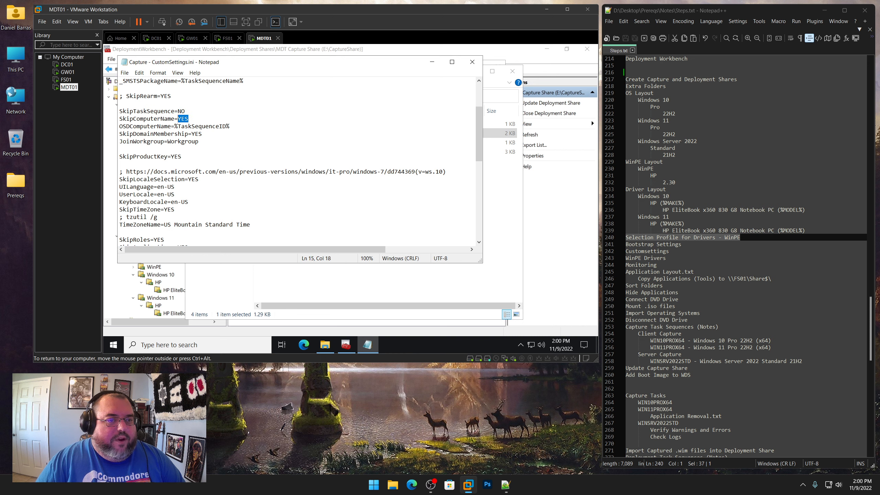
left_click_drag(230, 126, 174, 126)
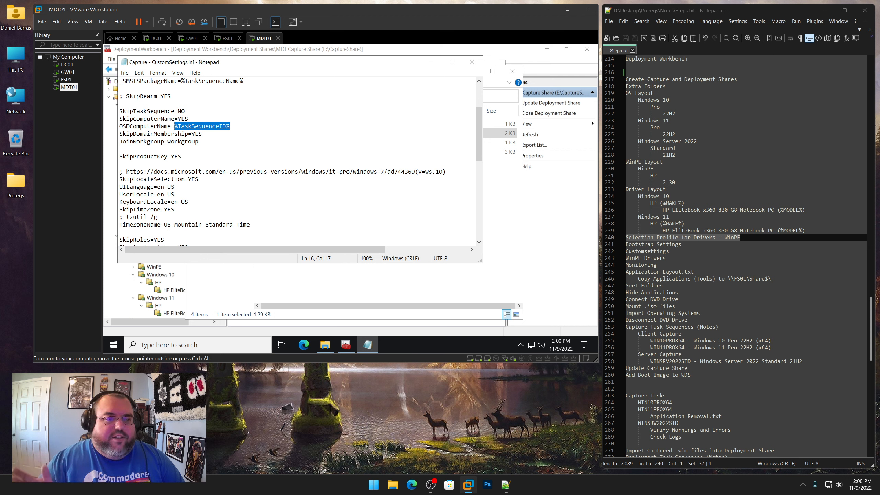
left_click_drag(205, 134, 175, 156)
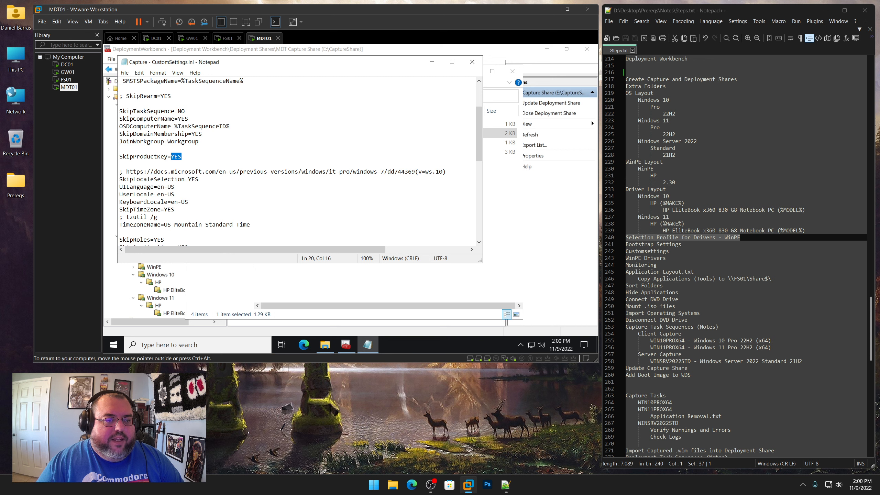
scroll(174, 146, "down", 3)
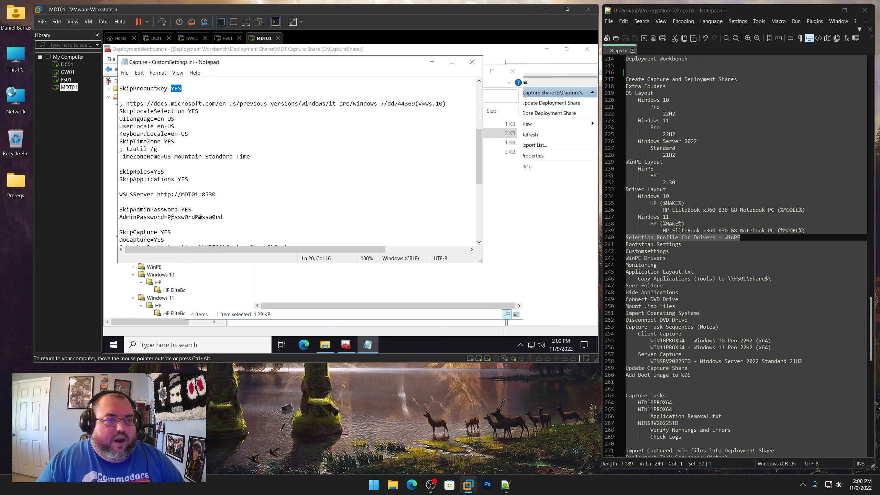
left_click_drag(199, 111, 164, 141)
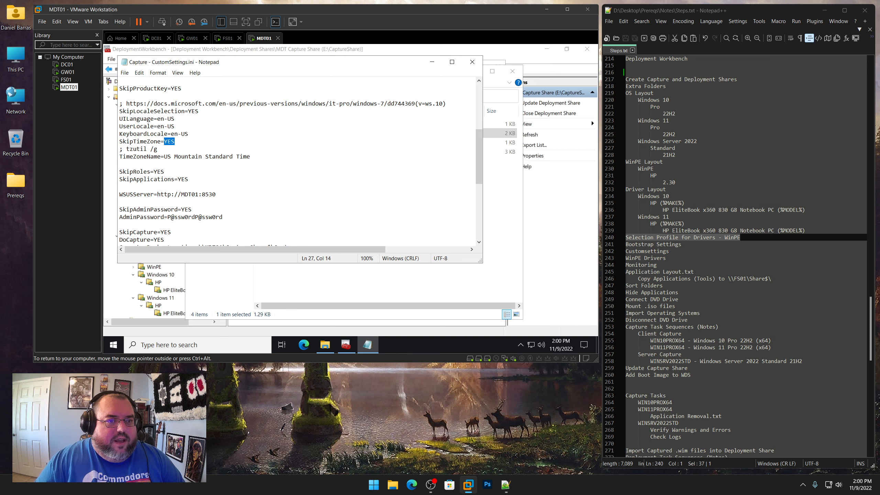
left_click_drag(250, 157, 164, 156)
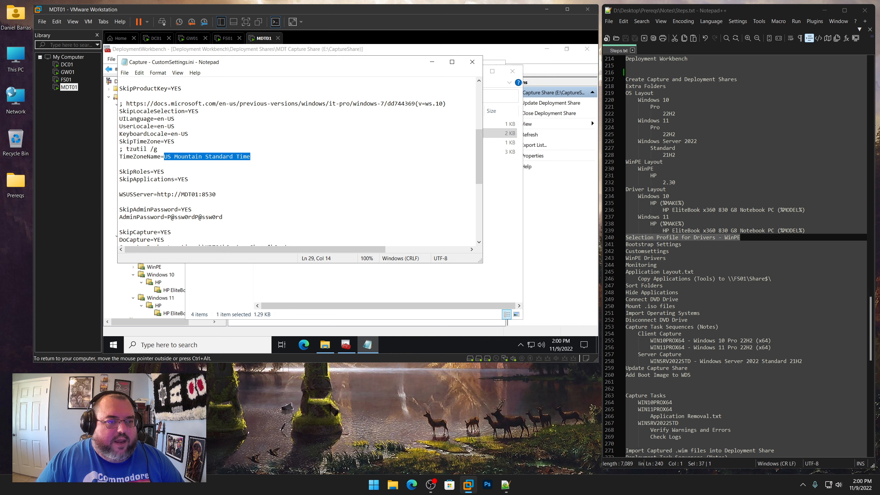
left_click_drag(158, 149, 250, 157)
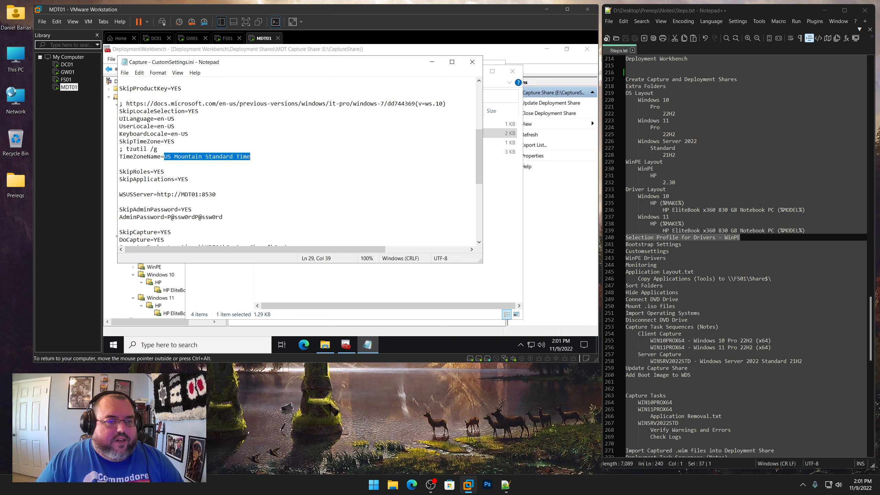
left_click_drag(126, 149, 157, 149)
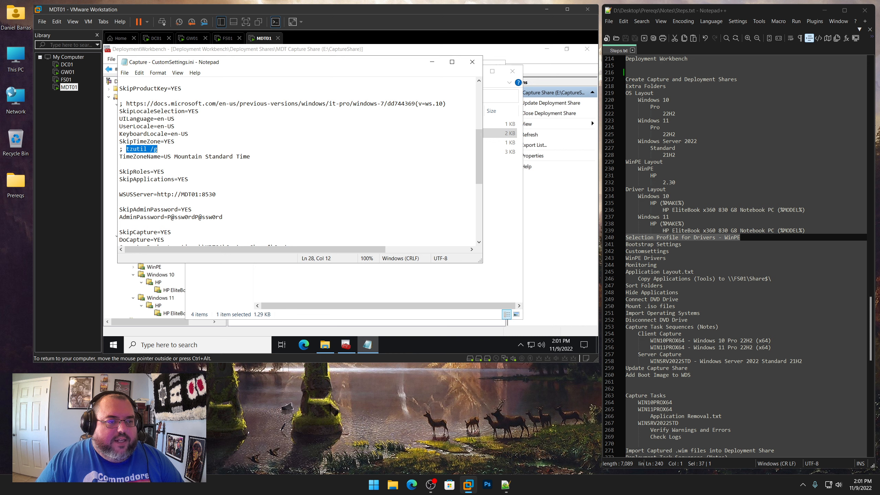
Run tzutil /g in a command prompt to check the machine's current time zone name
right_click(373, 484)
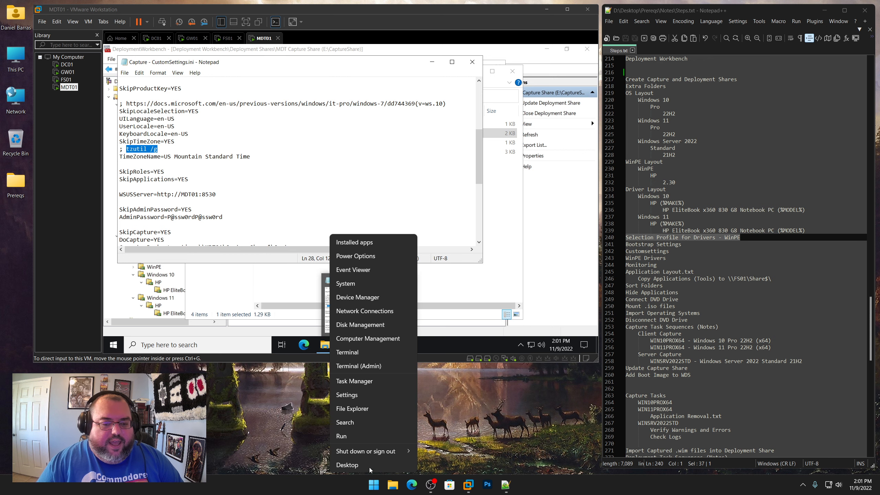
left_click(354, 436)
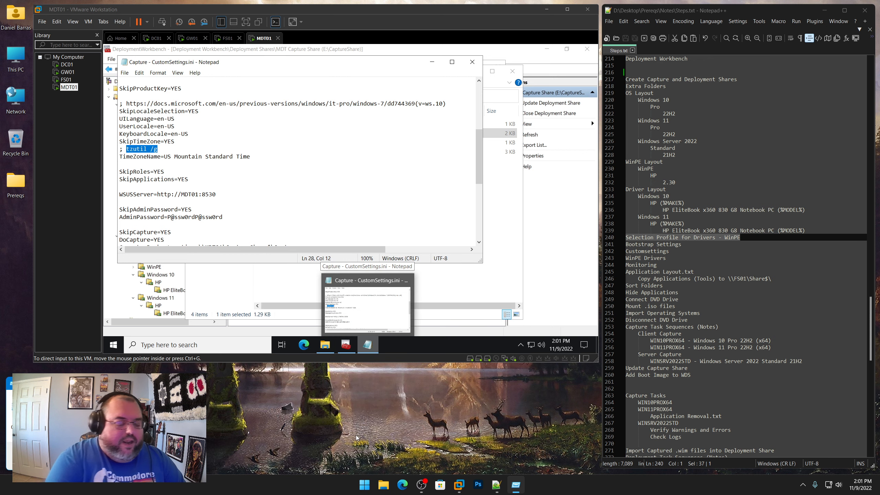
type("cmd")
key("Return")
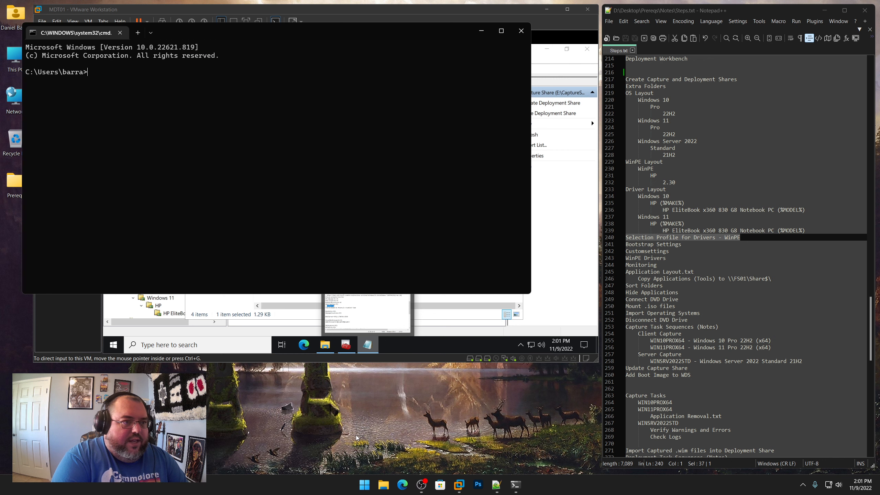
type("tzutil")
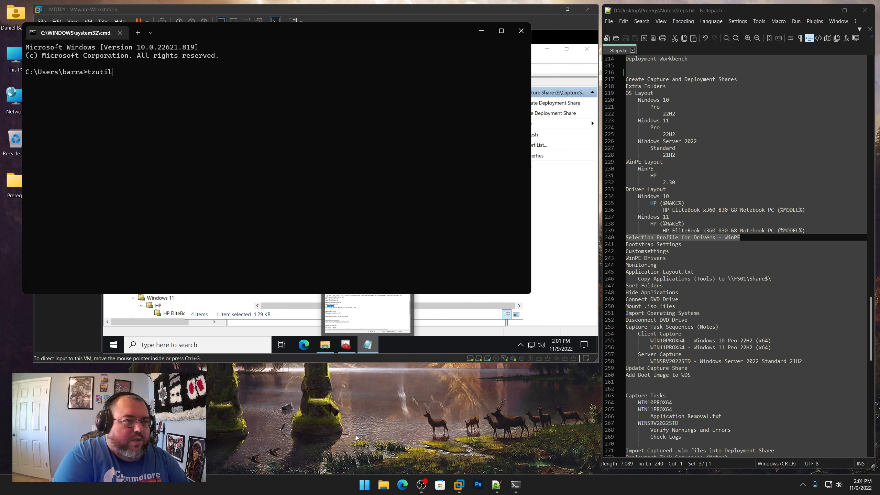
type(" /g")
key("Return")
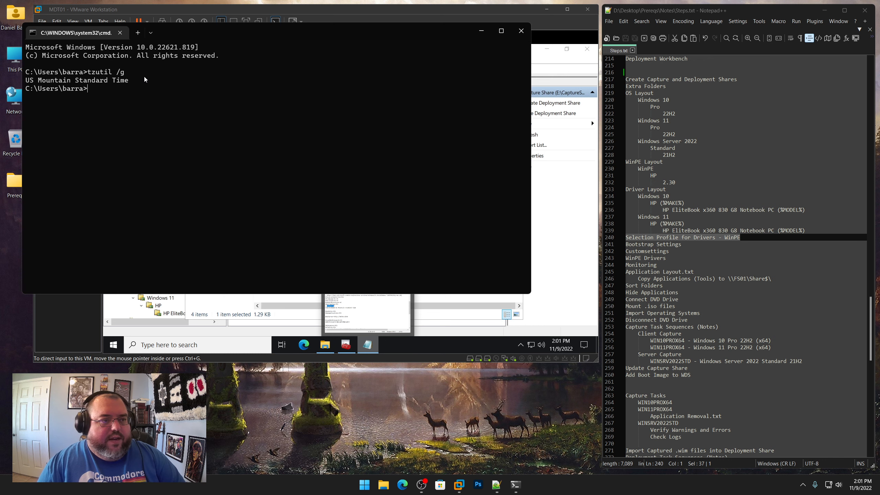
left_click(521, 31)
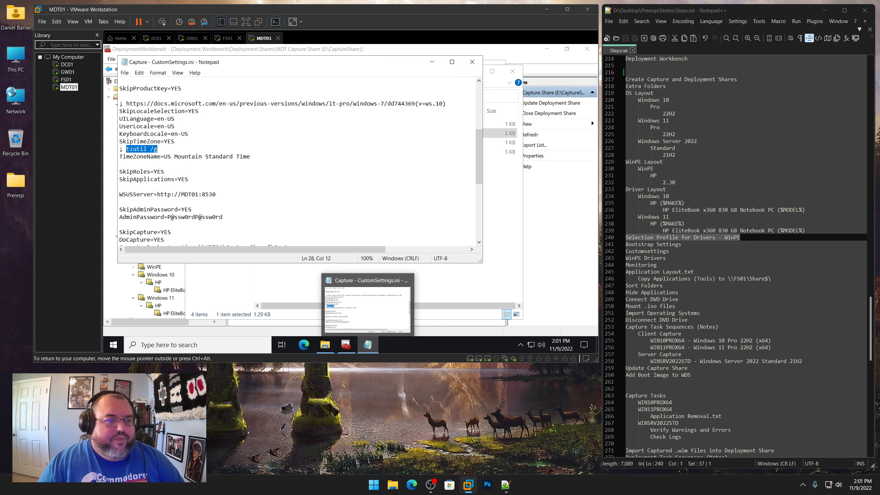
Review the remaining CustomSettings.ini entries for applications, WSUS server, admin password and capture backup location
left_click(188, 179)
left_click_drag(164, 172, 178, 178)
scroll(182, 168, "down", 2)
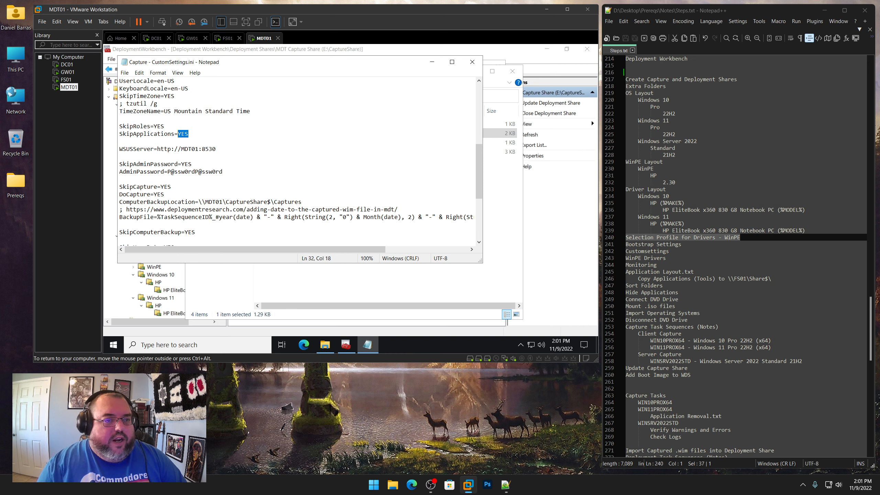
left_click_drag(216, 148, 157, 149)
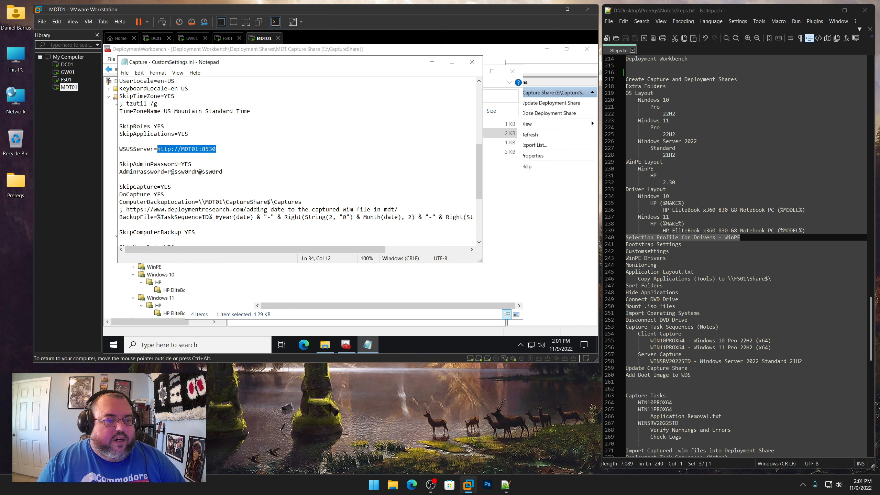
left_click(216, 149)
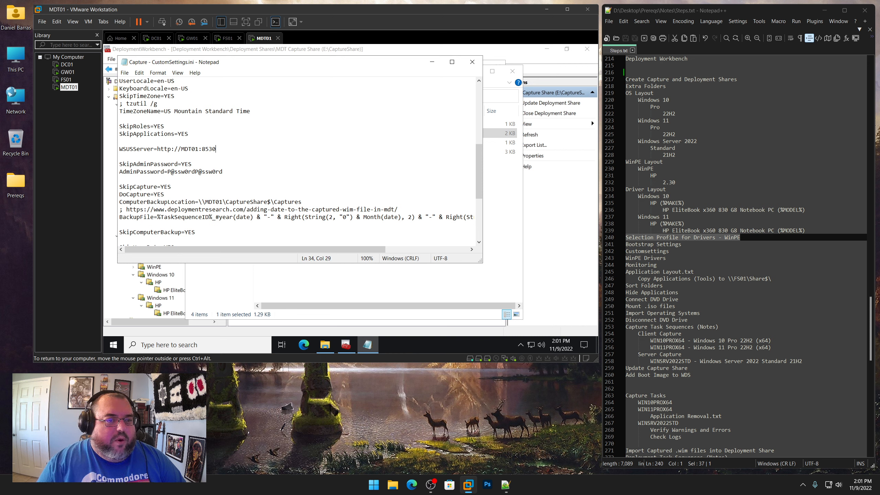
left_click_drag(191, 164, 222, 172)
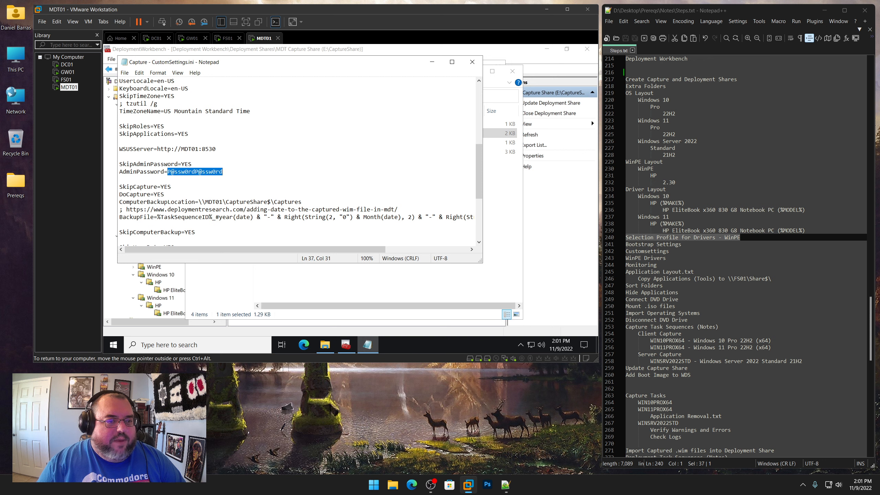
scroll(300, 160, "down", 3)
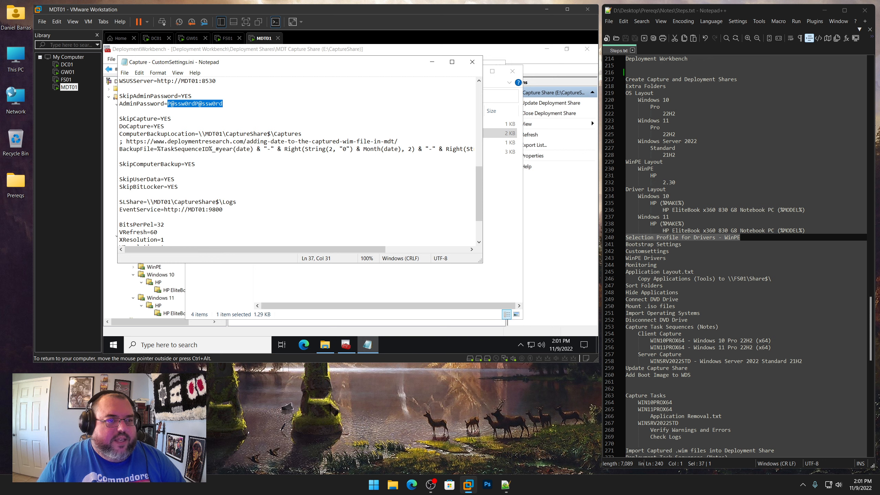
left_click_drag(171, 119, 154, 126)
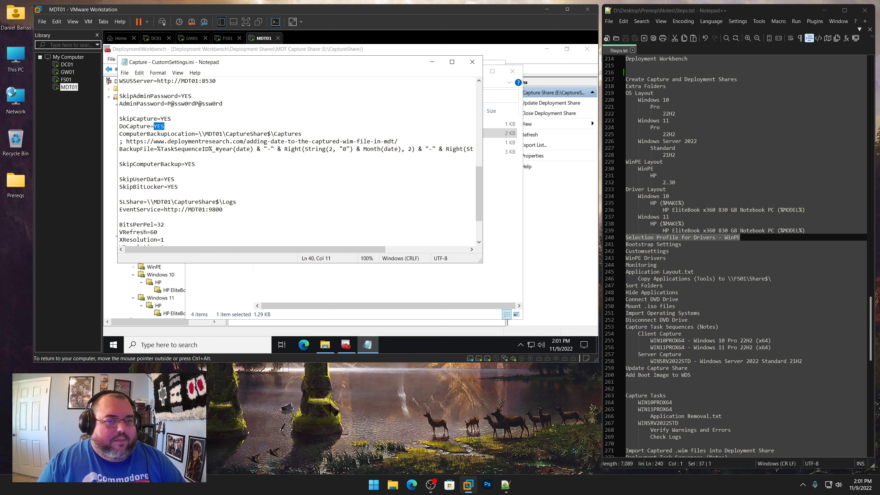
left_click_drag(302, 133, 199, 134)
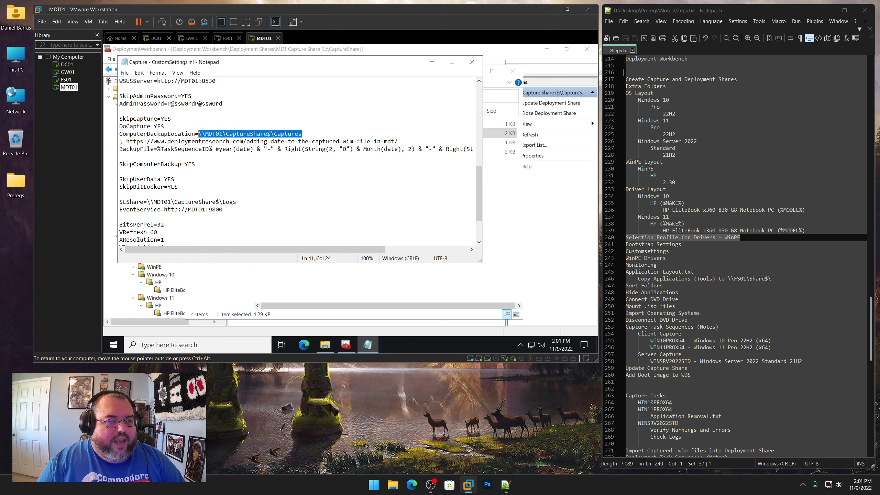
Open the referenced deploymentresearch.com article about adding the date to captured WIM files in the browser
left_click_drag(126, 142, 398, 141)
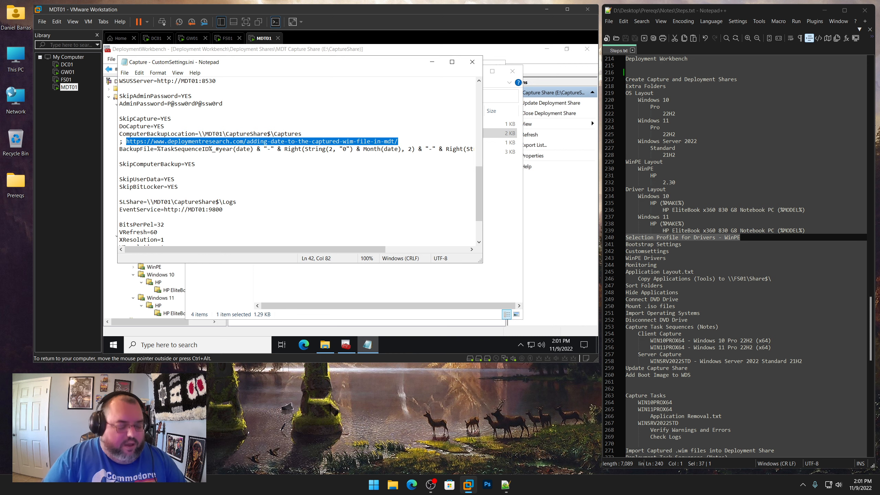
left_click(411, 484)
left_click(415, 90)
type("https://www.deploymentresearch.com/adding-date-to-the-captured-wim-file-in-mdt/")
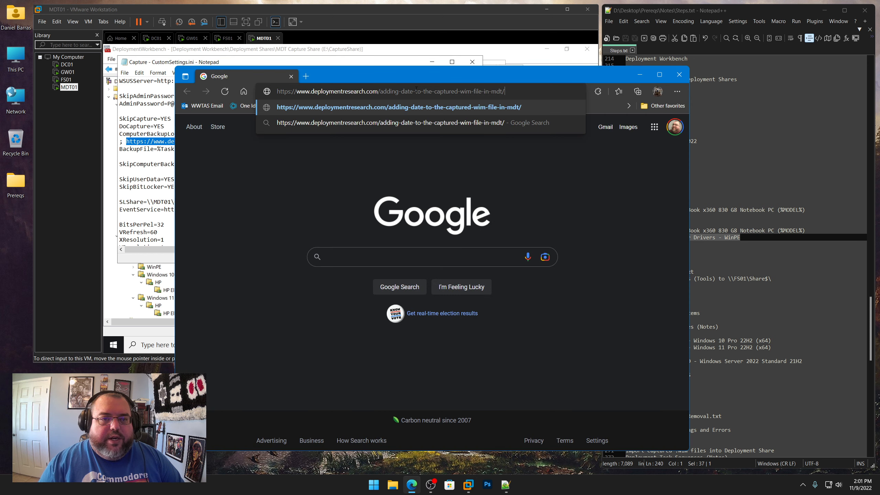
key("Return")
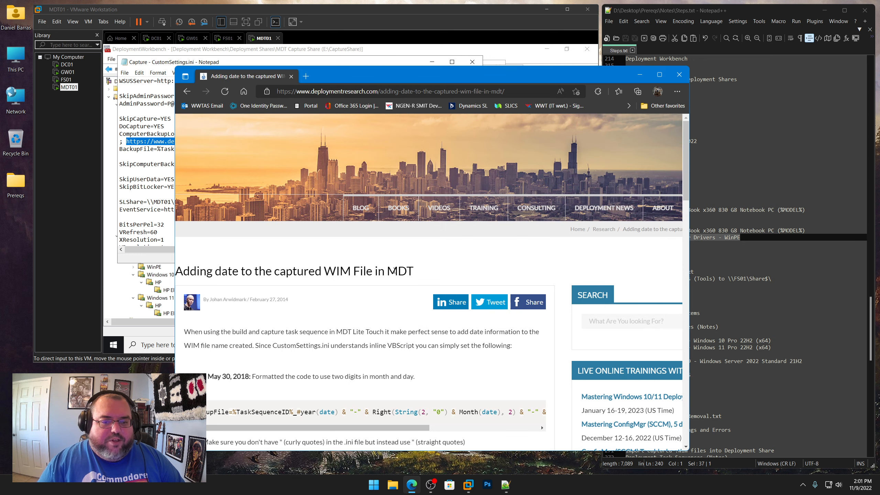
Read the article's BackupFile sample code, then close the browser and return to the CustomSettings.ini file
scroll(394, 271, "down", 4)
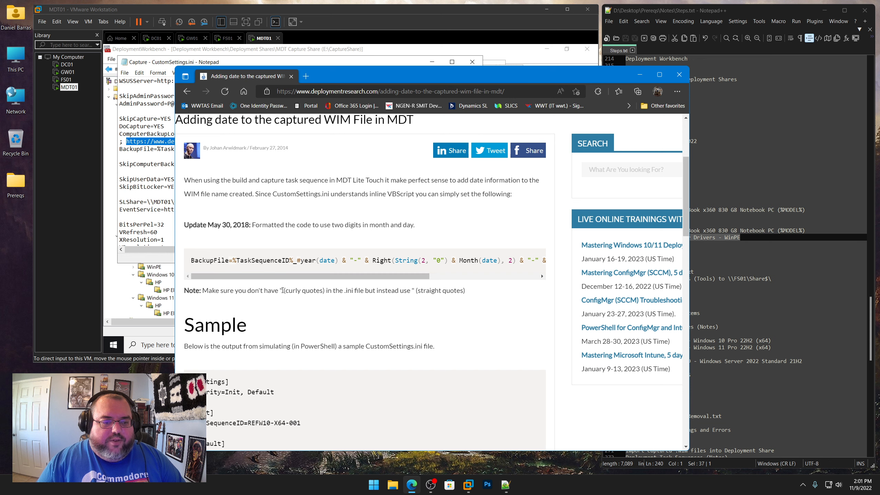
scroll(282, 290, "down", 4)
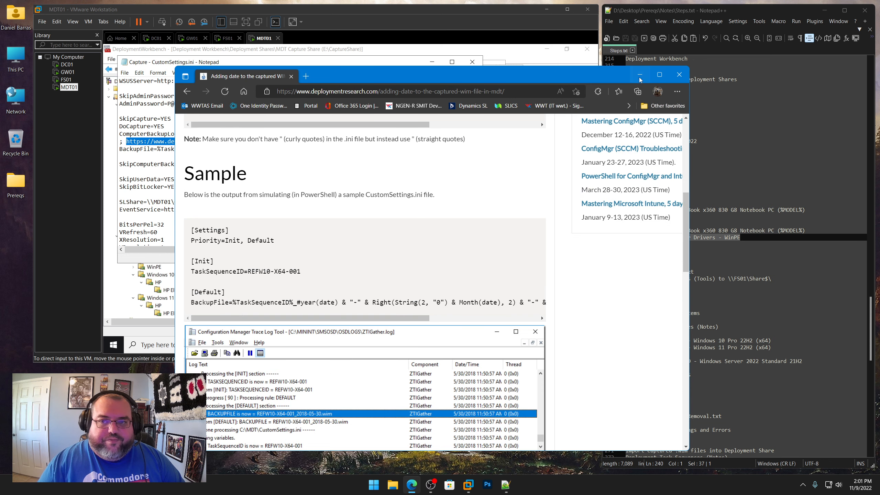
left_click(639, 79)
left_click(298, 157)
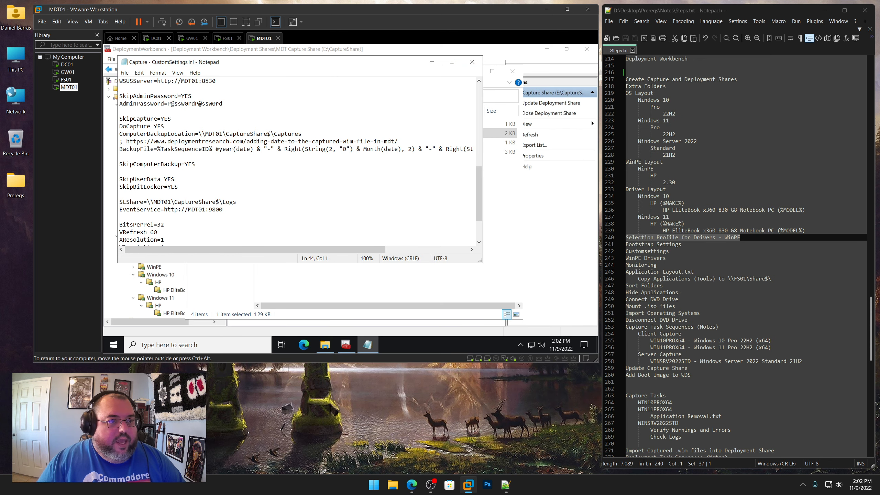
Review the computer backup, user data, BitLocker, SLShare log path and EventService entries in CustomSettings.ini
double_click(190, 164)
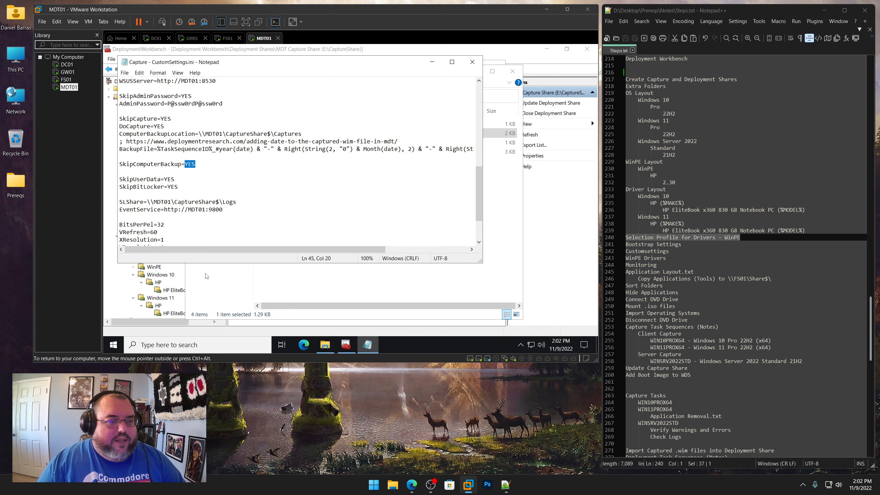
left_click_drag(175, 179, 168, 179)
double_click(172, 187)
scroll(298, 161, "down", 2)
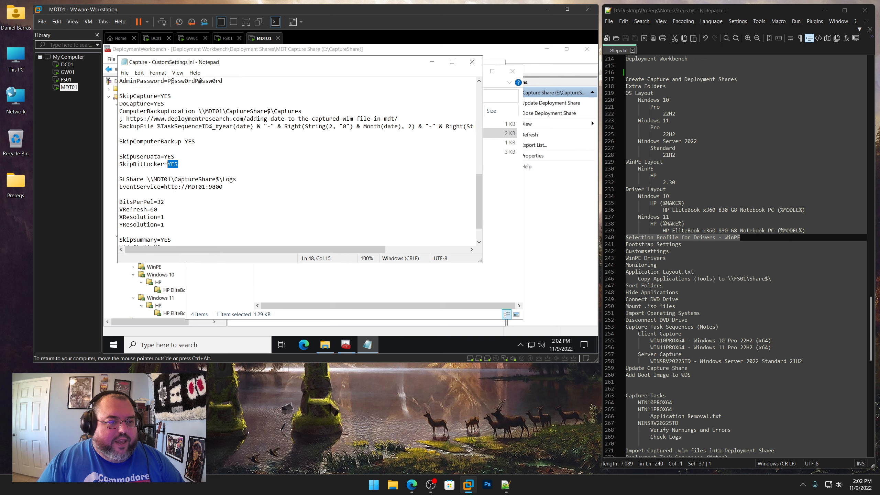
key("ctrl+shift+Left")
key("ctrl+shift+Left")
key("ctrl+shift+Left")
key("ctrl+shift+Left")
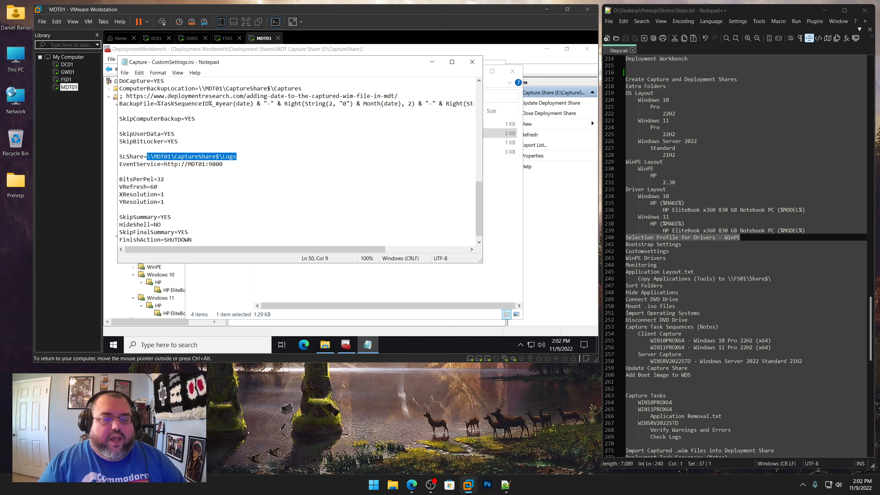
key("Down")
key("End")
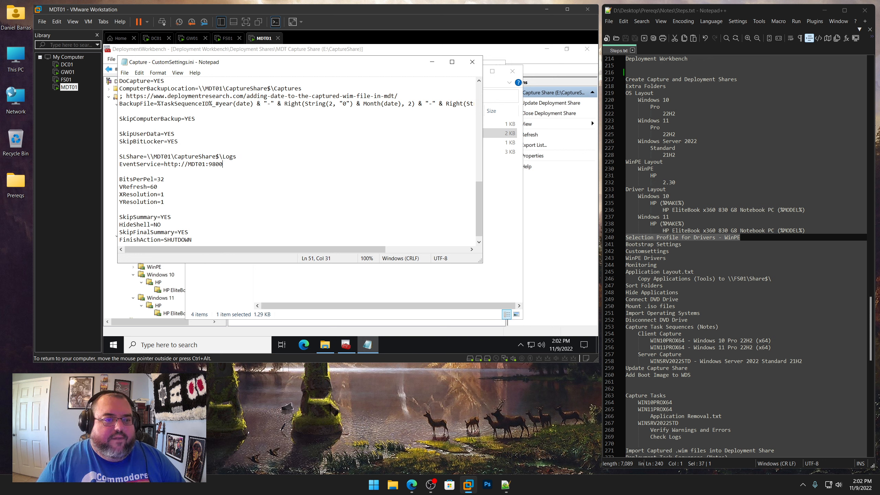
key("ctrl+shift+Left")
key("ctrl+shift+Left")
key("ctrl+shift+Left")
key("ctrl+shift+Left")
key("ctrl+shift+Left")
key("ctrl+shift+Left")
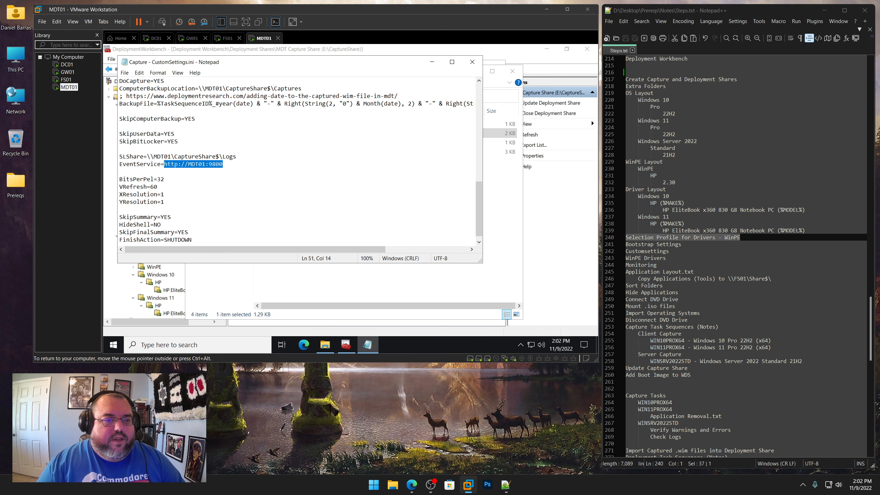
scroll(296, 161, "down", 1)
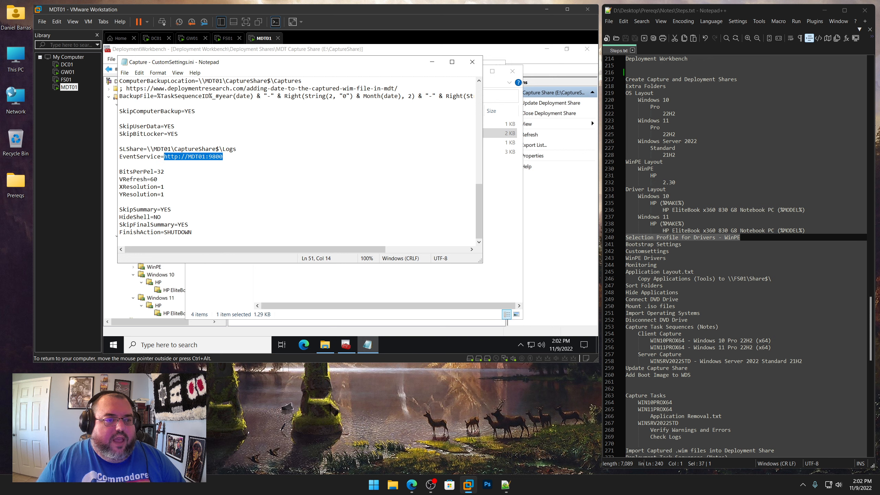
Review the display resolution settings and the summary, shell and FinishAction entries in CustomSettings.ini
key("Down")
key("Down")
key("Down")
key("Down")
key("Down")
key("End")
key("shift+Up")
key("shift+Up")
key("shift+Up")
key("shift+Home")
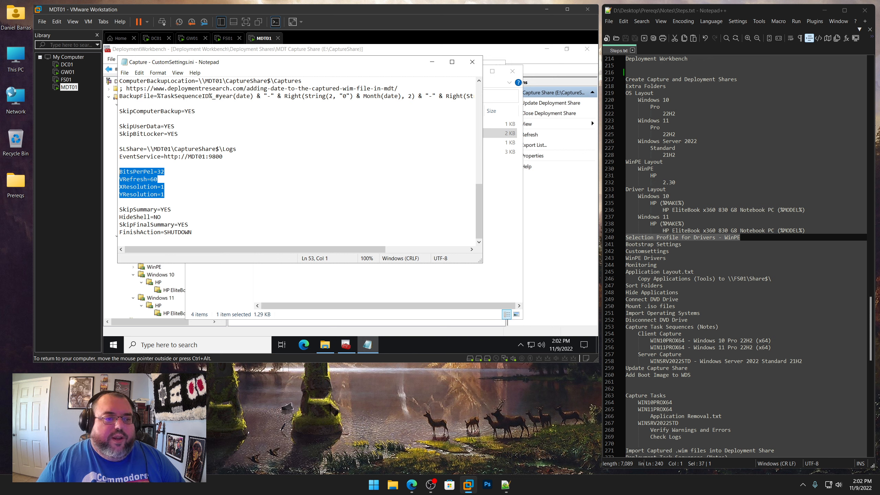
left_click(165, 194)
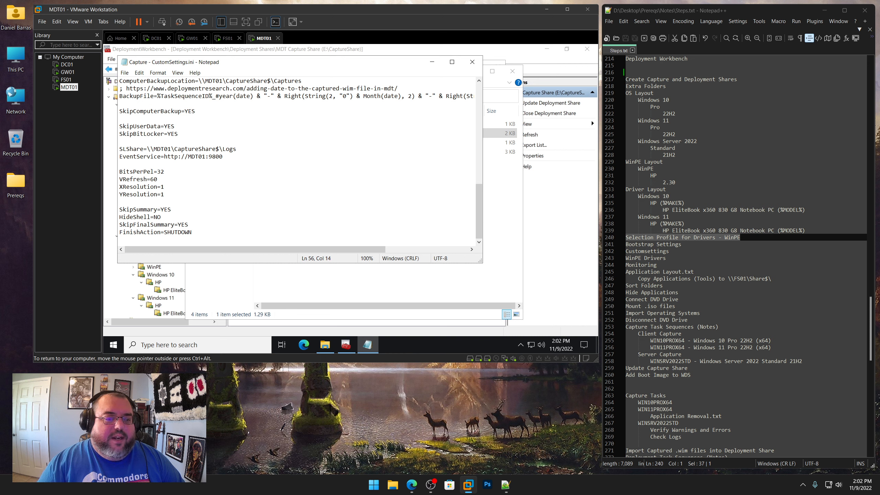
key("shift+Up")
key("shift+Up")
key("shift+Up")
key("shift+Home")
left_click_drag(165, 194, 120, 171)
left_click(120, 202)
key("shift+Up")
key("shift+Up")
key("shift+Up")
key("shift+Up")
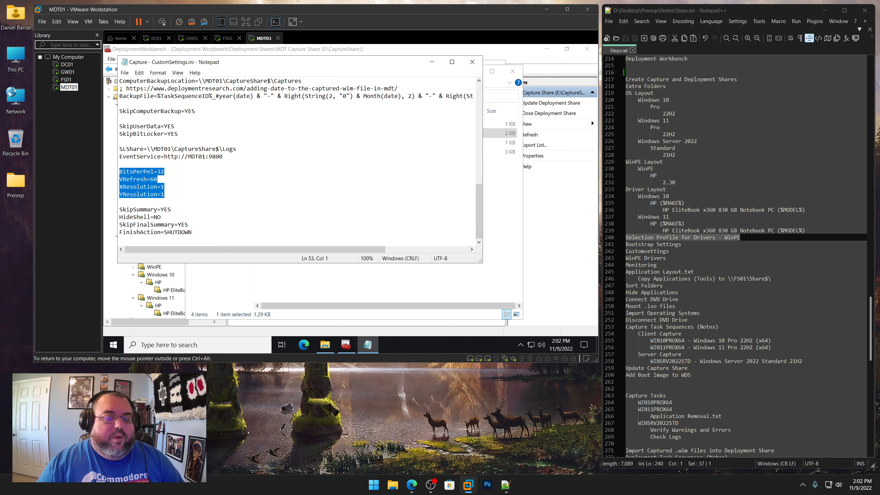
key("Down")
key("Down")
key("Down")
key("Down")
key("Down")
key("End")
key("shift+Left")
key("shift+Left")
key("shift+Left")
key("shift+Left")
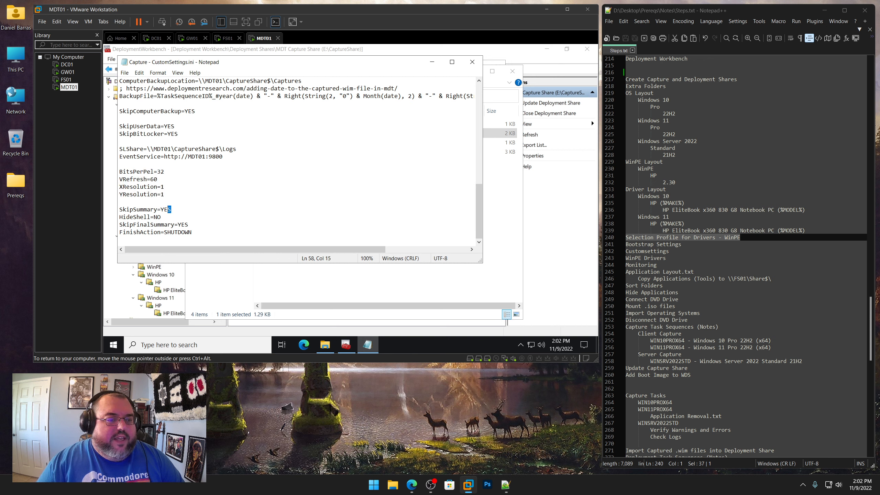
key("Down")
key("End")
key("shift+Left")
key("shift+Left")
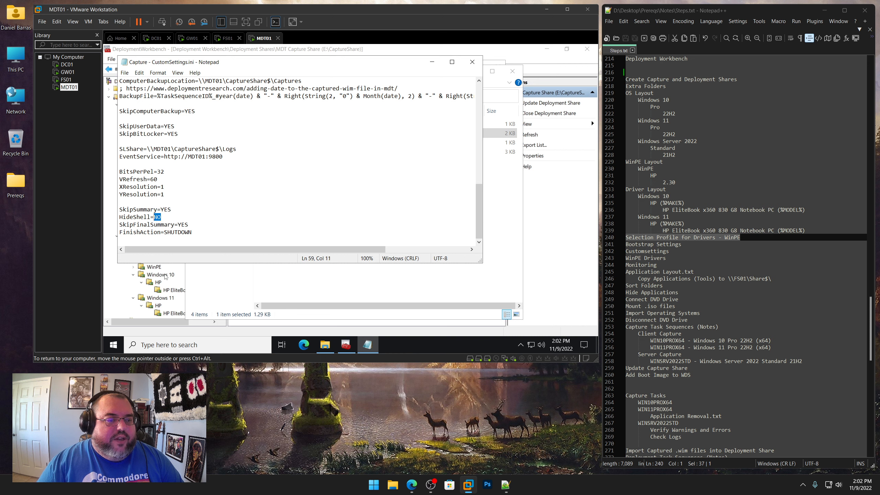
key("Down")
key("End")
key("shift+Left")
key("shift+Left")
key("shift+Left")
key("Down")
key("End")
key("shift+Left")
key("shift+Left")
key("shift+Left")
key("shift+Left")
key("shift+Left")
key("shift+Left")
key("shift+Left")
key("shift+Left")
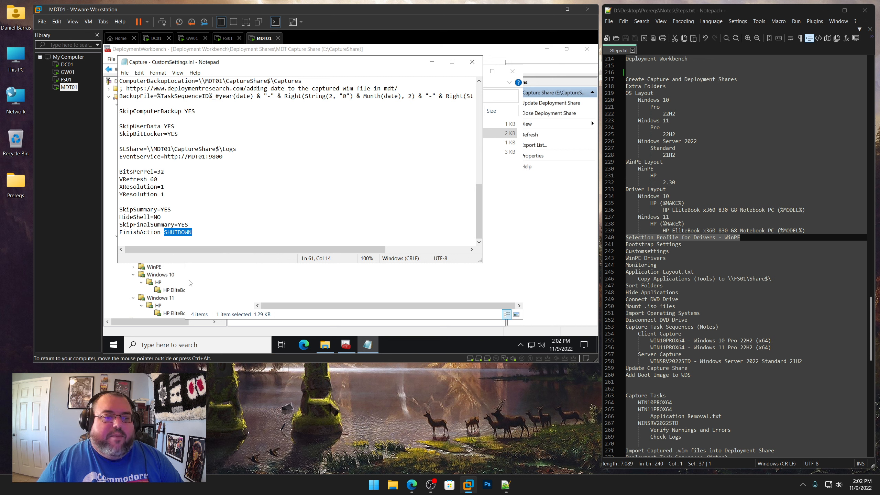
Copy the entire CustomSettings.ini contents and close Notepad
right_click(246, 147)
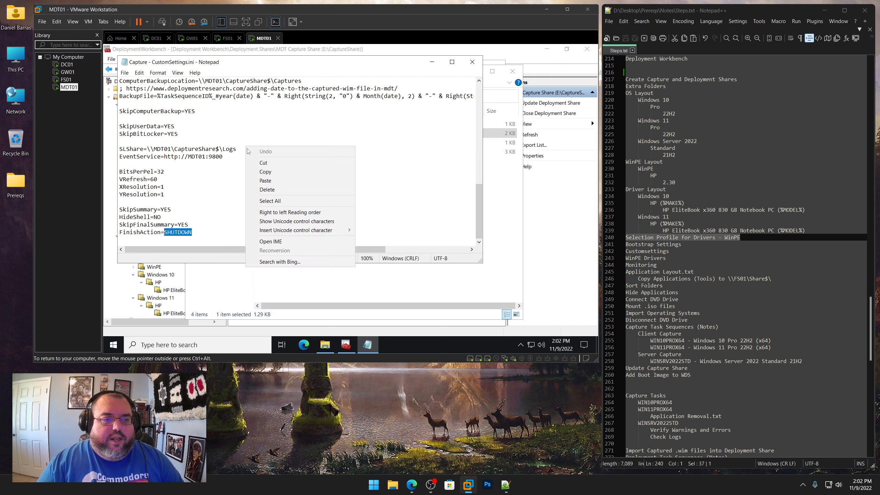
left_click(271, 202)
right_click(175, 154)
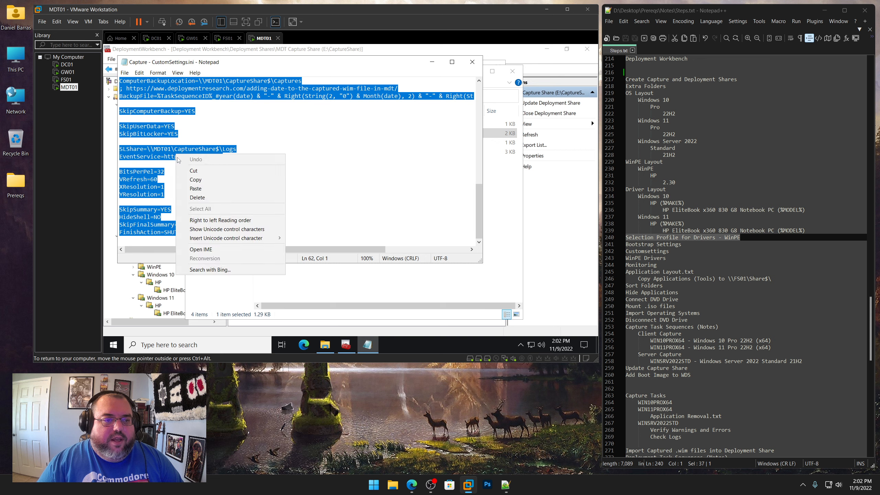
left_click(194, 179)
left_click(473, 63)
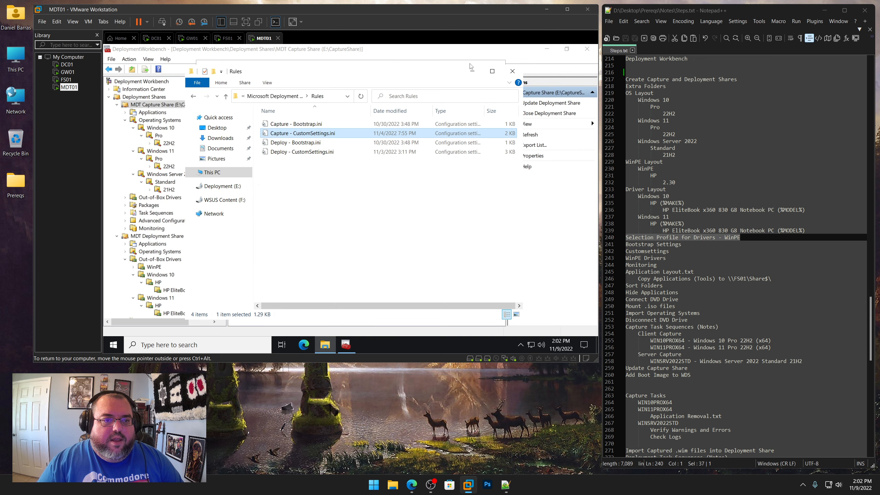
Replace the capture share's Rules text with the copied CustomSettings.ini contents
left_click(473, 72)
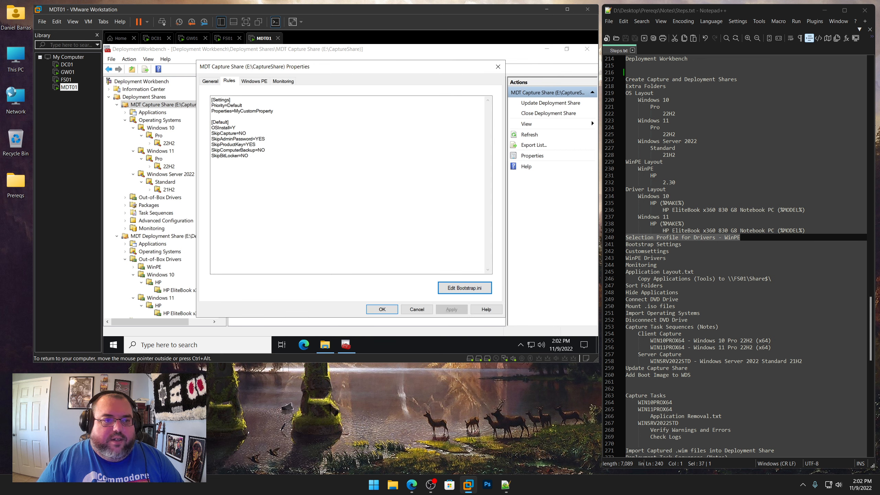
left_click_drag(257, 158, 211, 100)
key("ctrl+v")
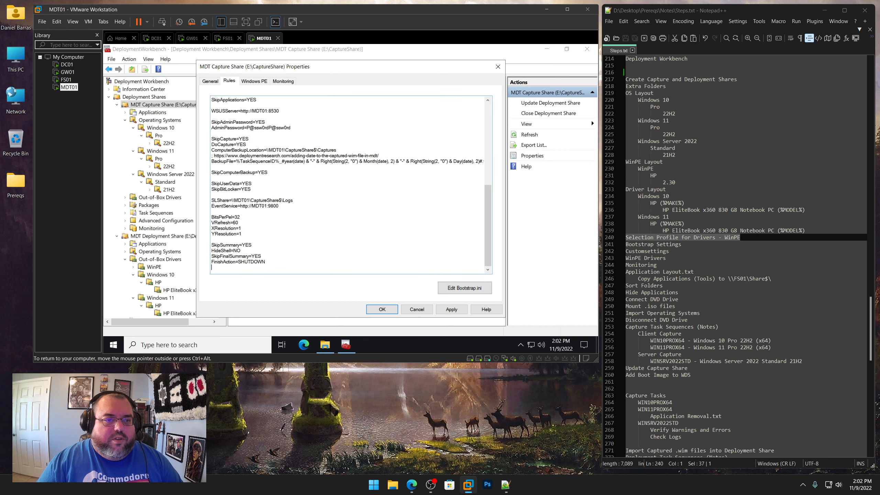
key("BackSpace")
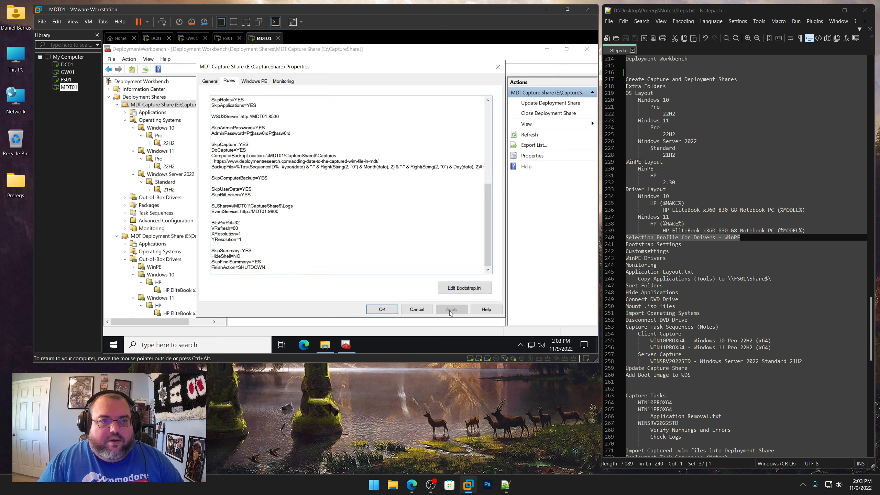
Switch the capture share's Windows PE platform to x64, set the scratch space size to 512, and apply
left_click(253, 82)
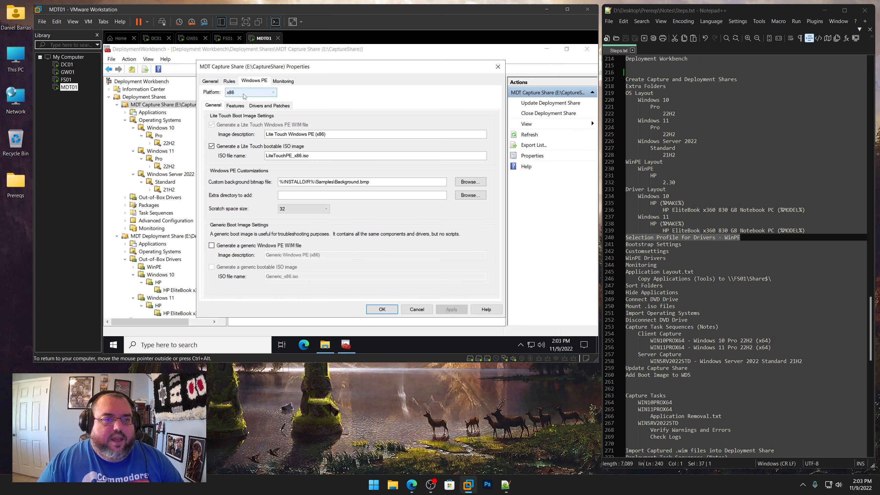
left_click(250, 91)
left_click(241, 106)
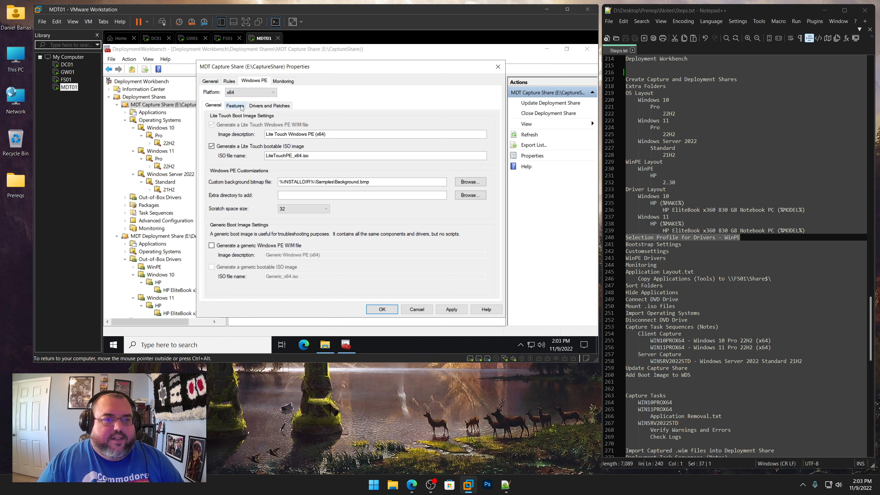
left_click(322, 211)
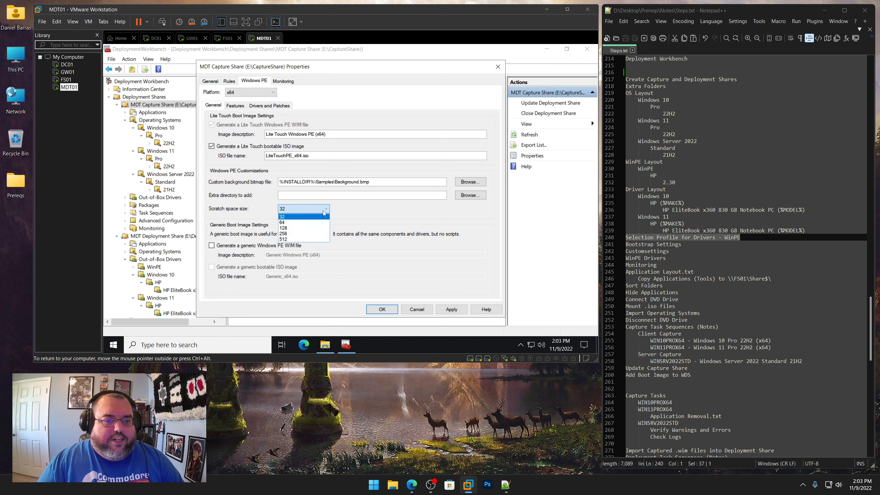
left_click(303, 240)
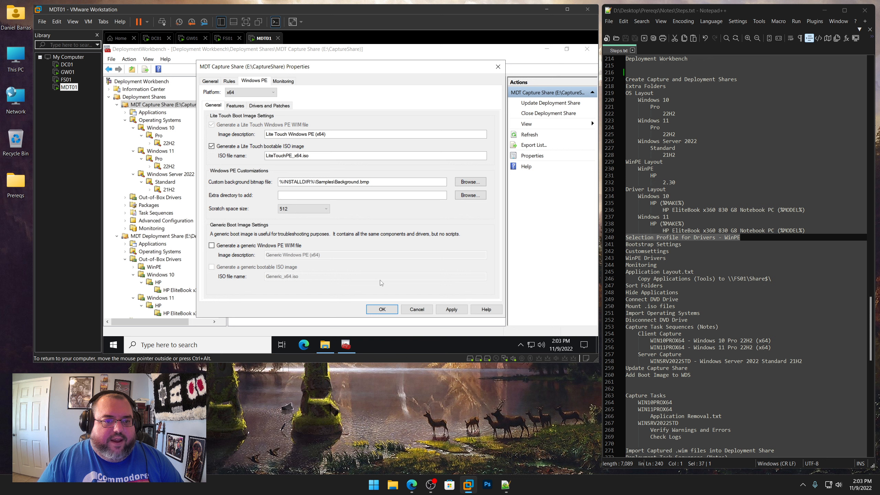
left_click(451, 310)
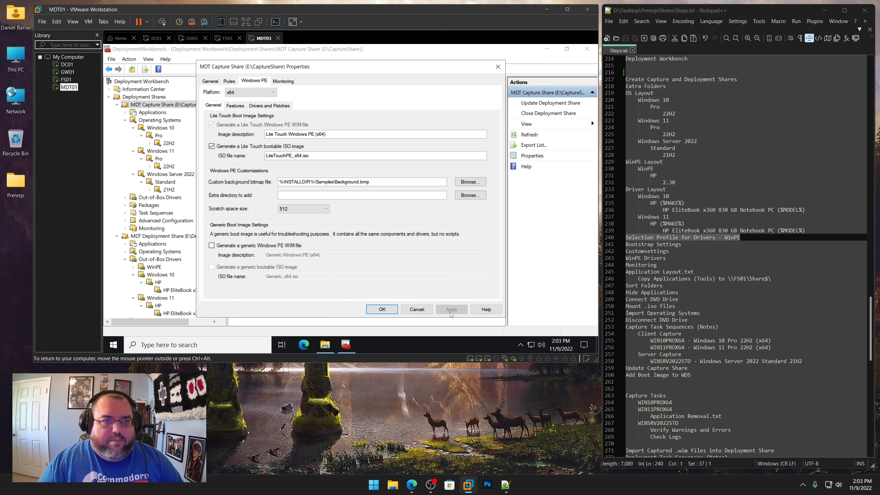
Enable the DISM Cmdlets, .NET Framework and Windows PowerShell feature packs for the x64 boot image and apply
left_click(233, 106)
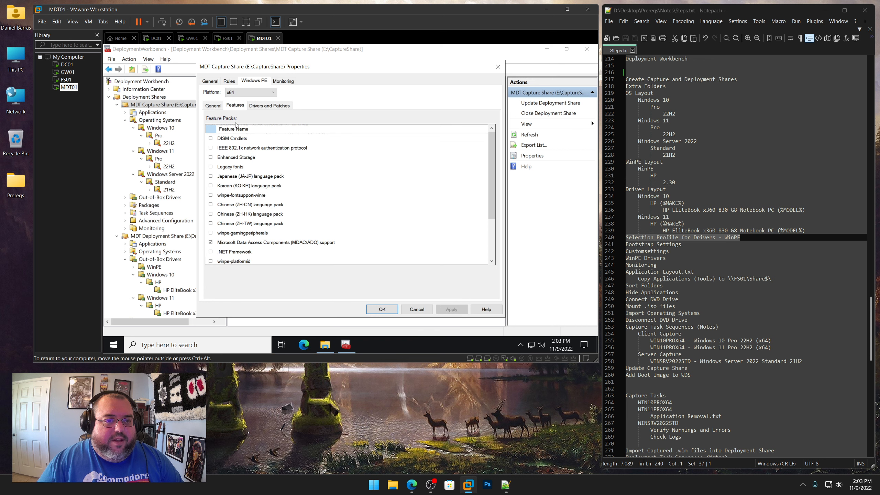
left_click(211, 138)
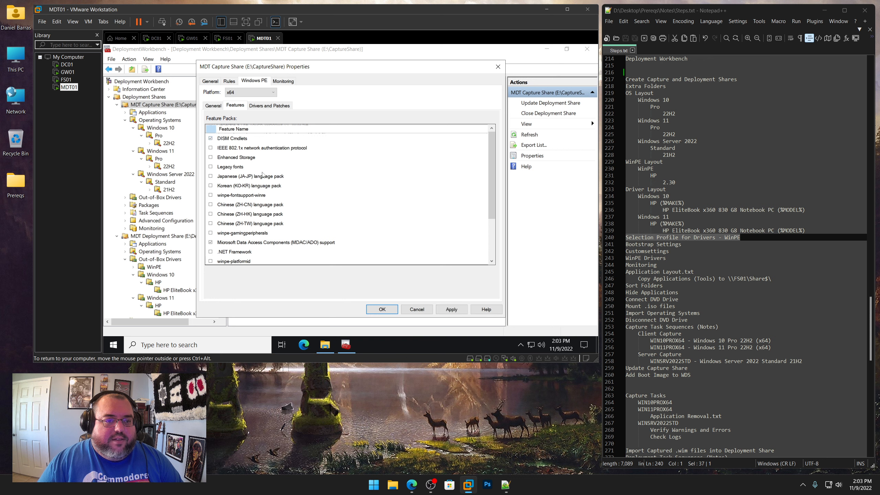
left_click(210, 252)
scroll(256, 252, "down", 1)
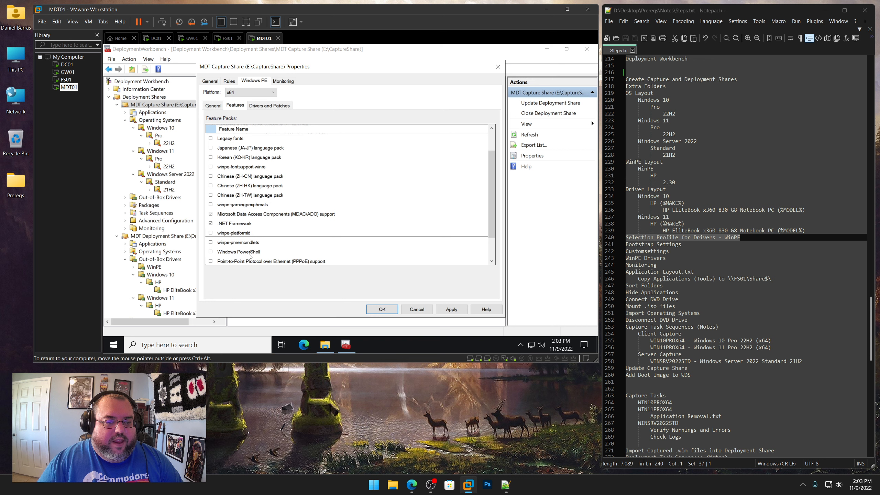
left_click(210, 252)
left_click(452, 309)
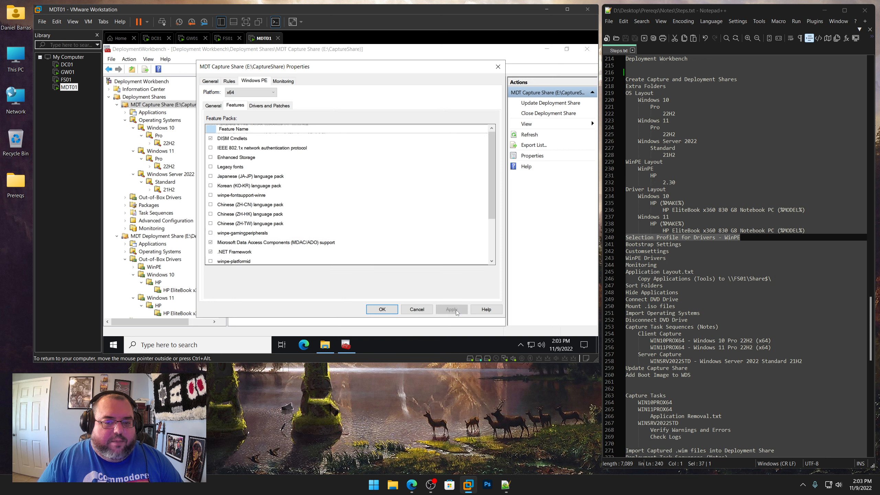
Set the x64 WinPE driver selection profile to Nothing, include all drivers from the profile, and apply
left_click(264, 105)
left_click(279, 126)
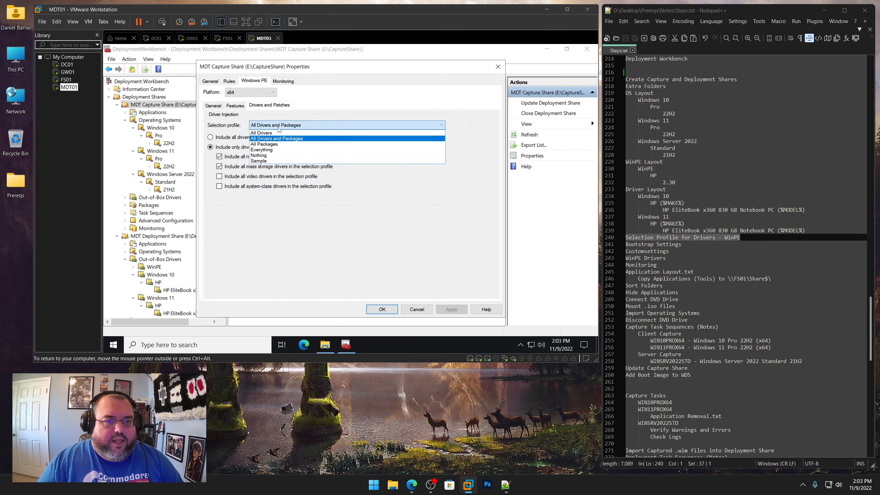
left_click(266, 155)
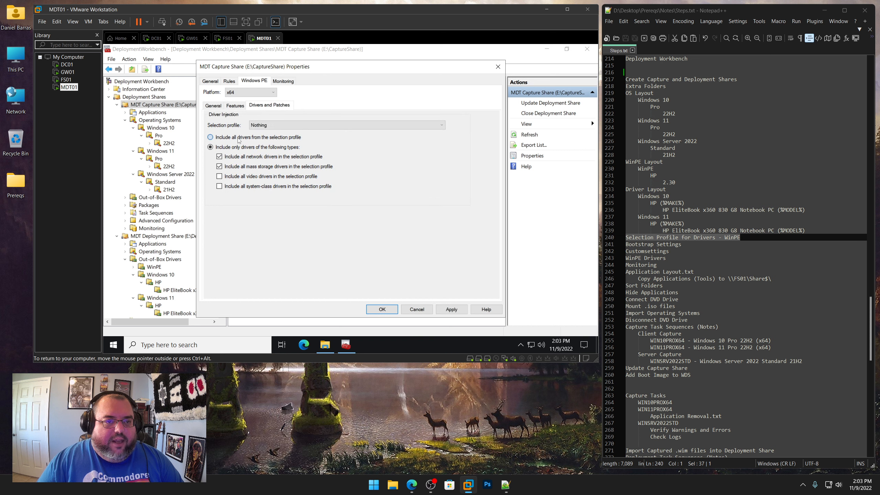
left_click(286, 138)
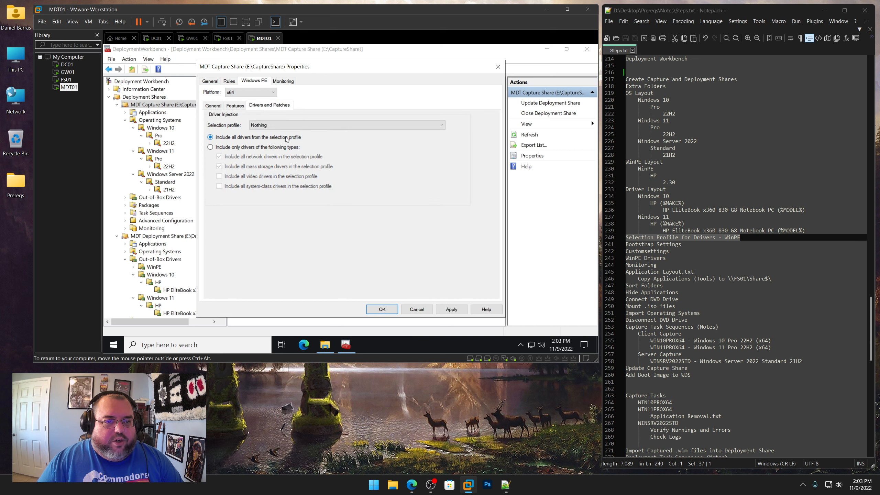
left_click(451, 310)
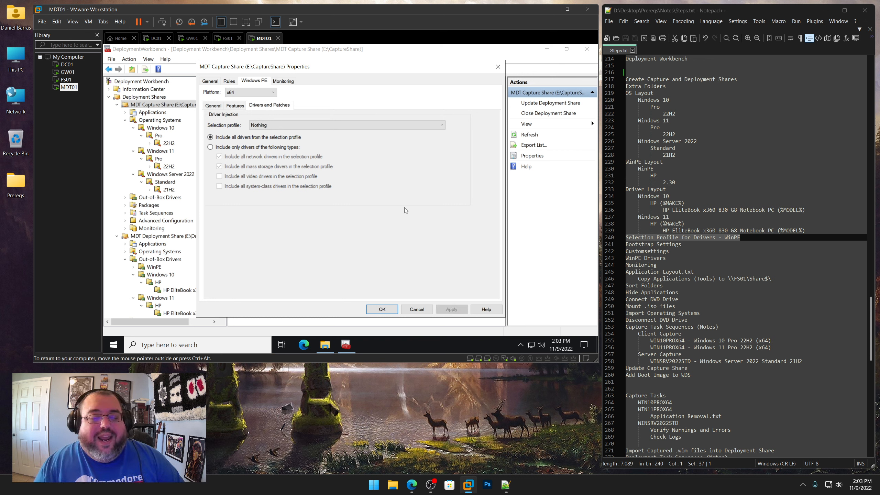
Enable monitoring for the capture share on host MDT01, apply, and close its properties
left_click(283, 82)
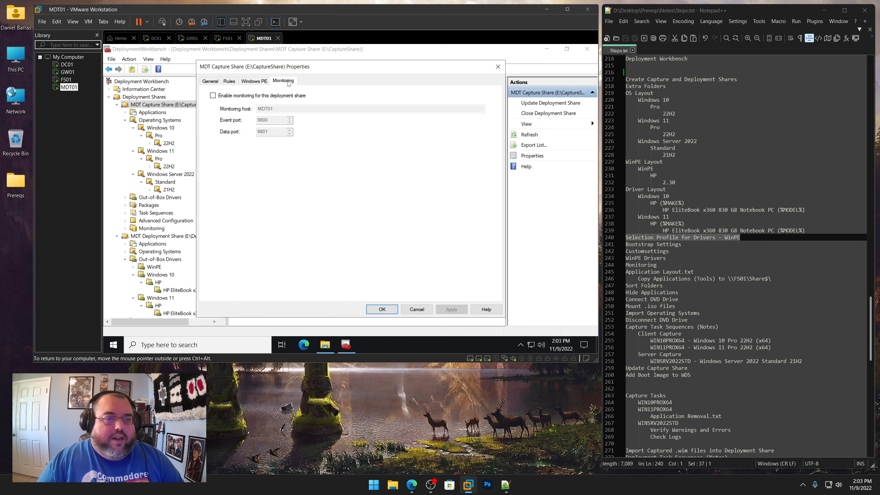
left_click(213, 96)
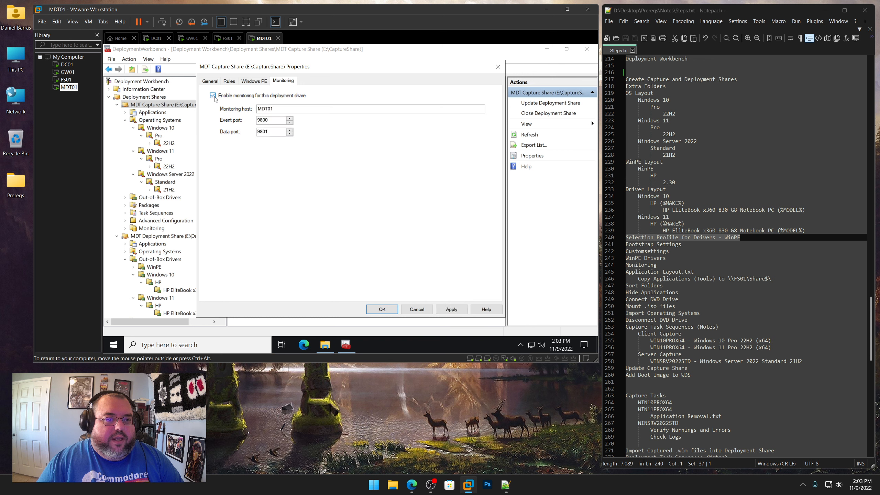
left_click(451, 309)
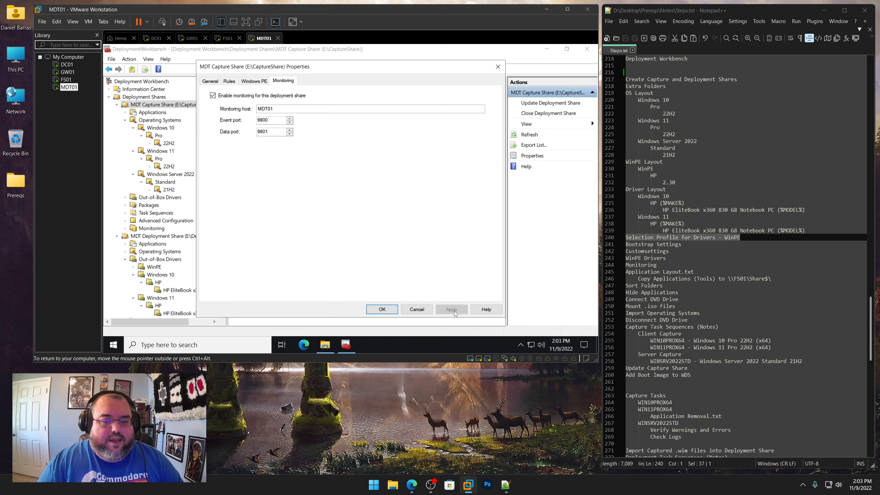
left_click(382, 310)
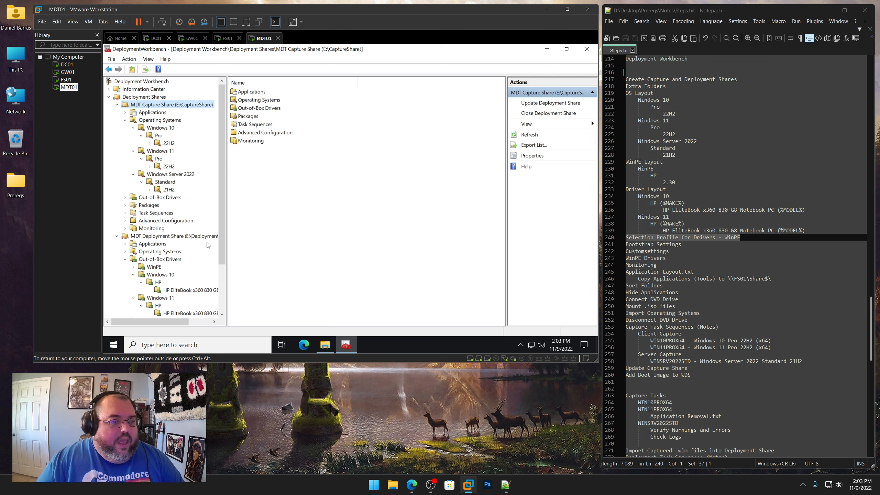
Open the deployment share's properties and clear the x86 supported platform, applying the change
scroll(209, 246, "down", 2)
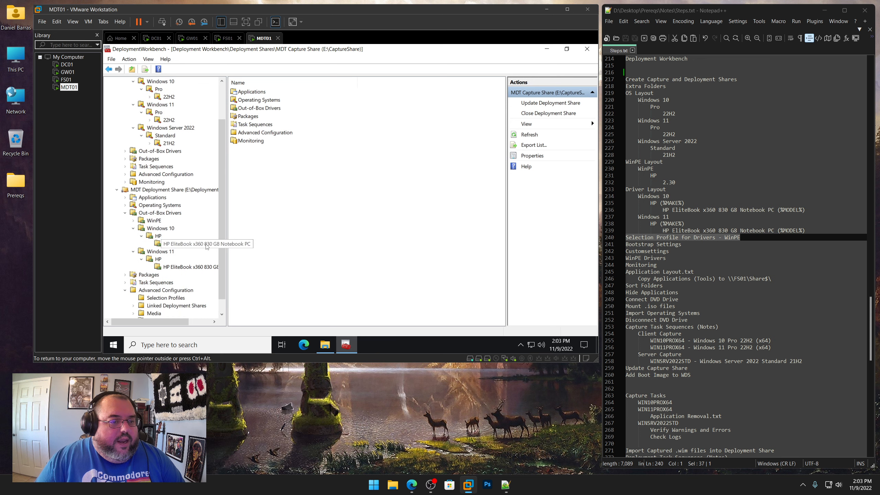
right_click(179, 192)
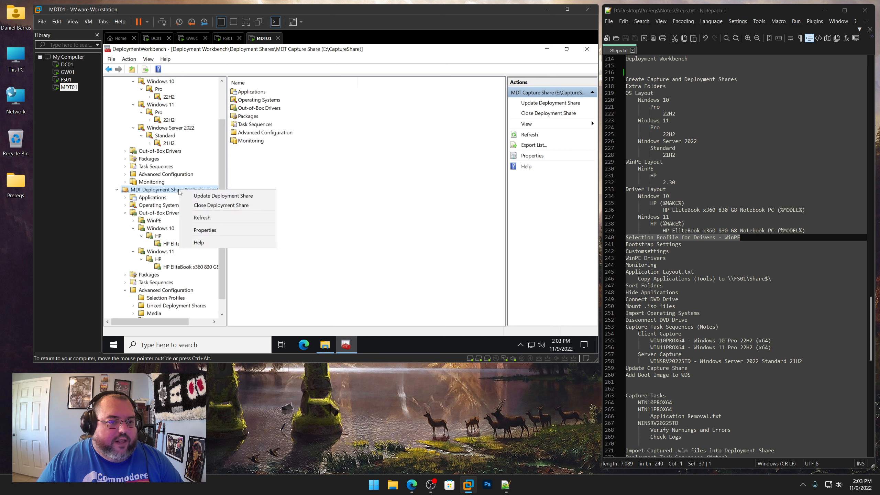
left_click(200, 230)
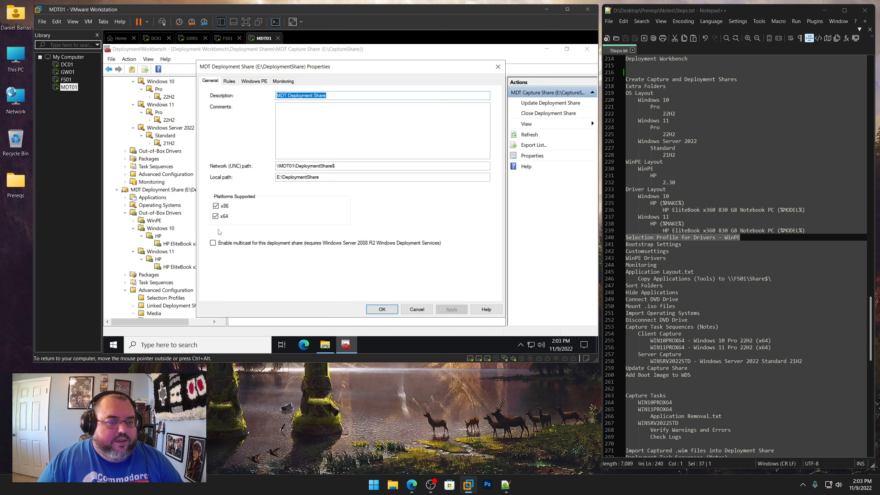
left_click(216, 205)
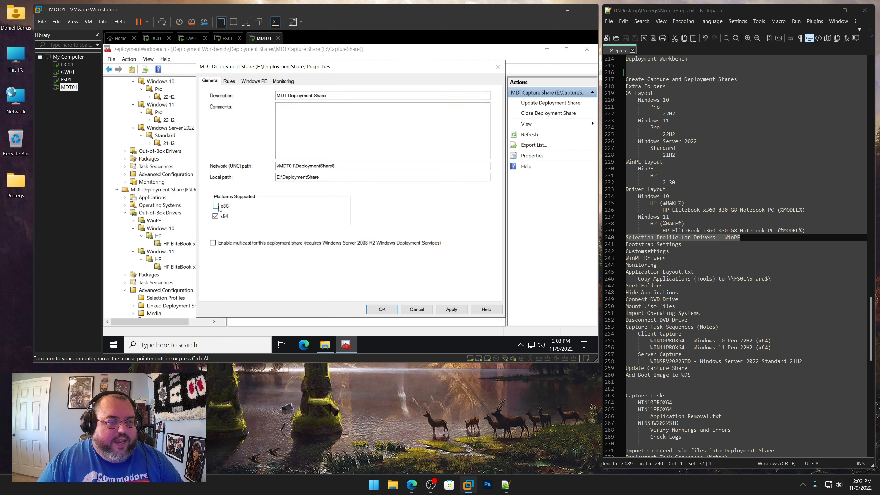
left_click(460, 314)
Copy all text from Deploy - Bootstrap.ini in the Rules folder and close the file
left_click(234, 83)
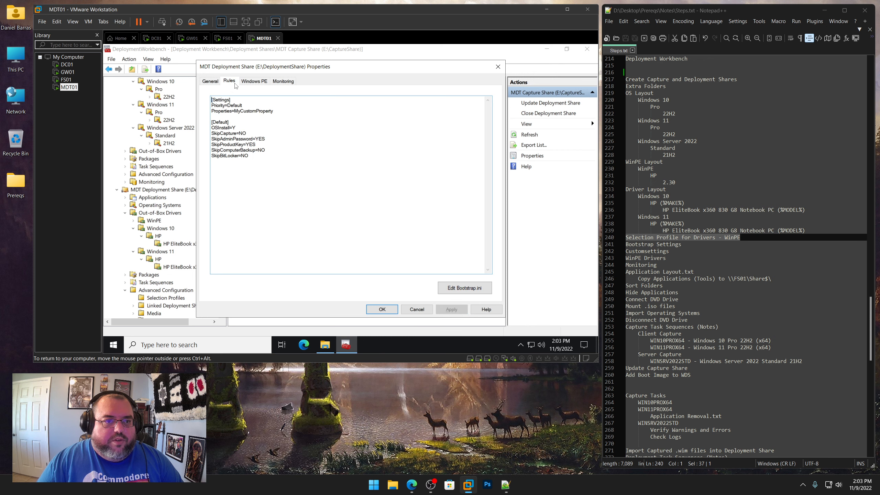
left_click(326, 345)
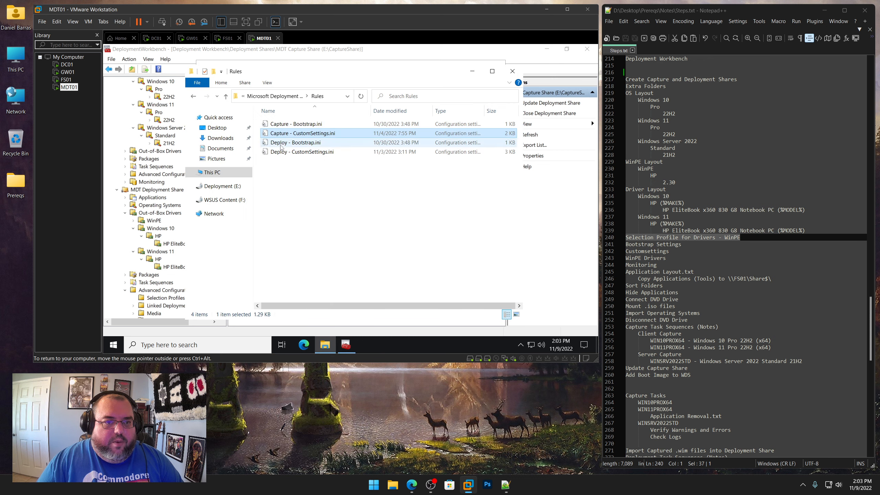
double_click(305, 143)
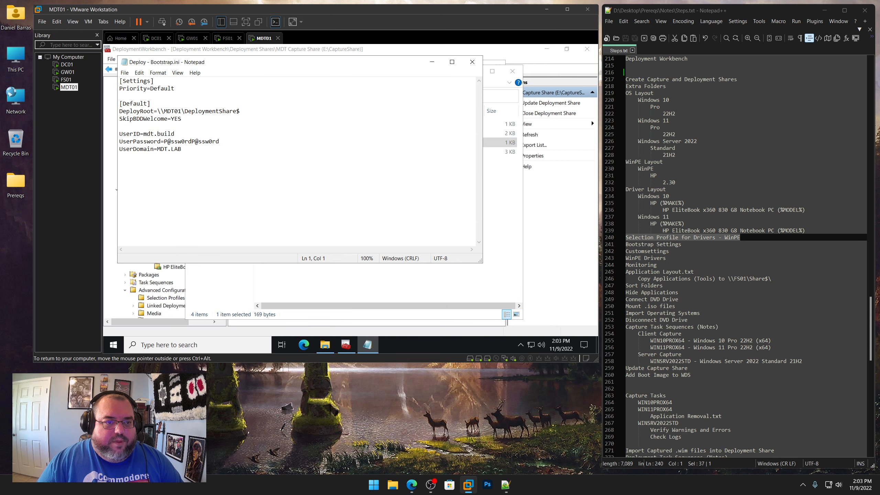
key("ctrl+a")
right_click(135, 100)
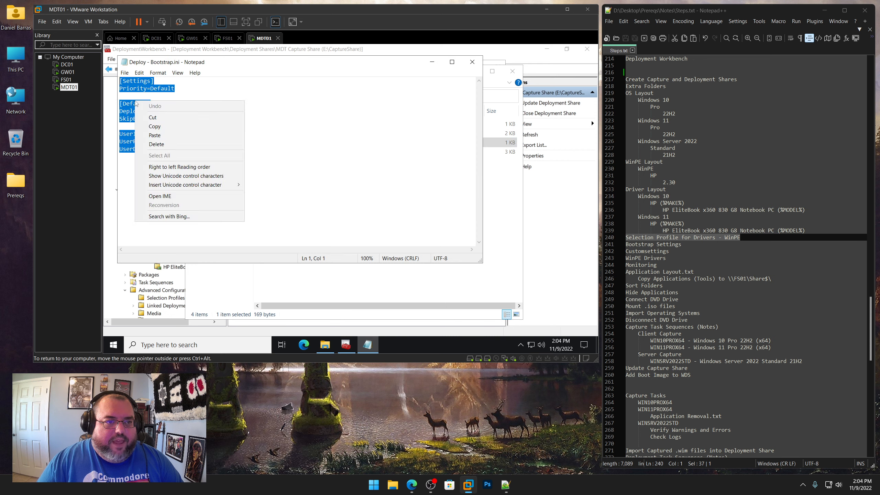
left_click(153, 126)
left_click(472, 63)
left_click(512, 71)
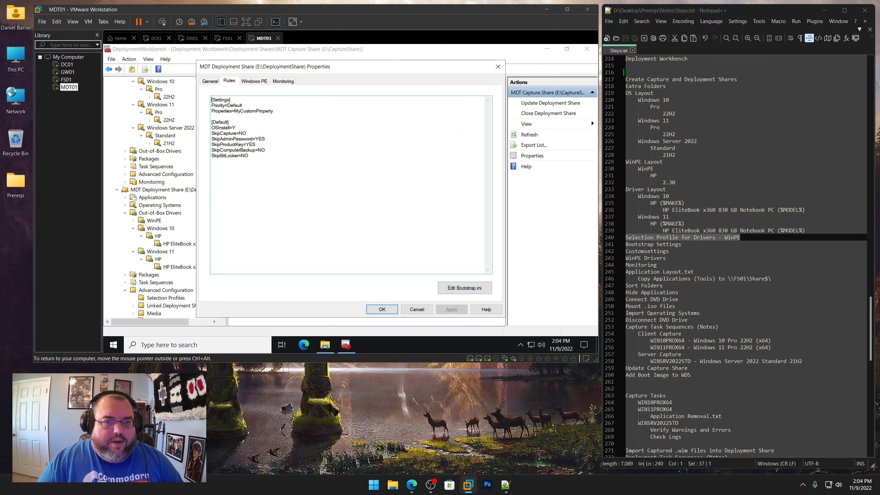
Open the deployment share's Bootstrap.ini and paste the copied settings, including the domain account password, over its contents
left_click(477, 287)
key("ctrl+a")
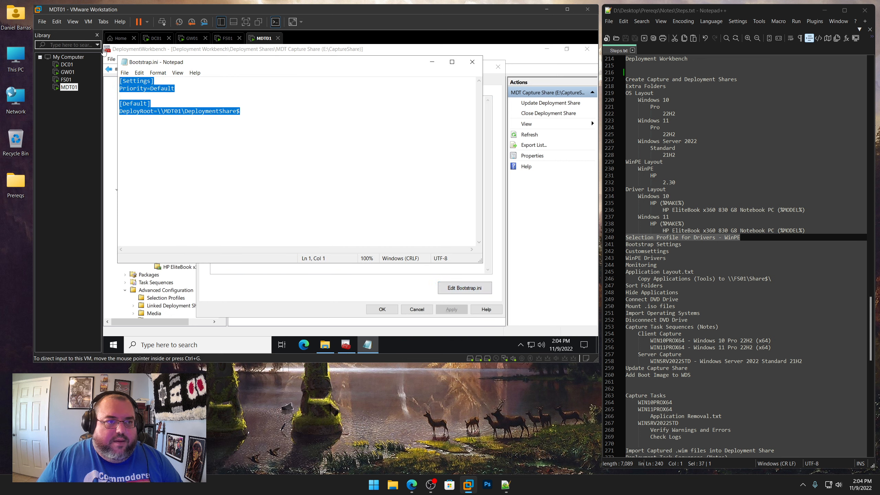
key("ctrl+v")
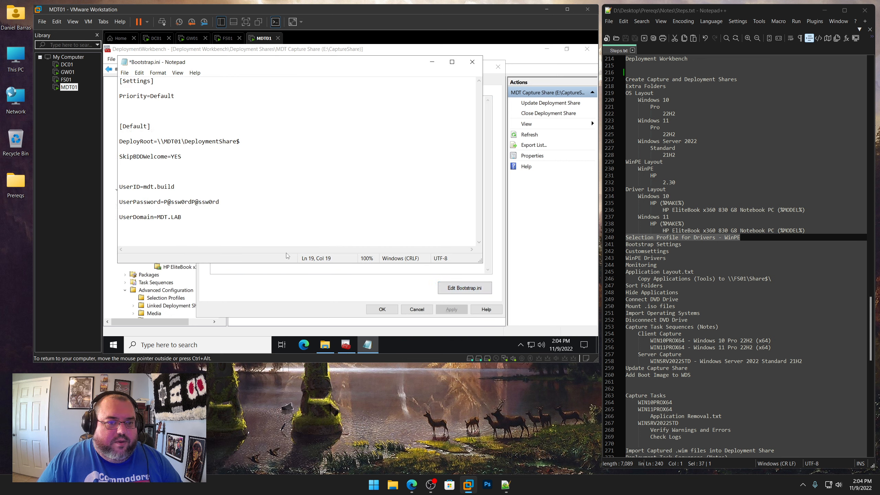
left_click_drag(184, 218, 116, 66)
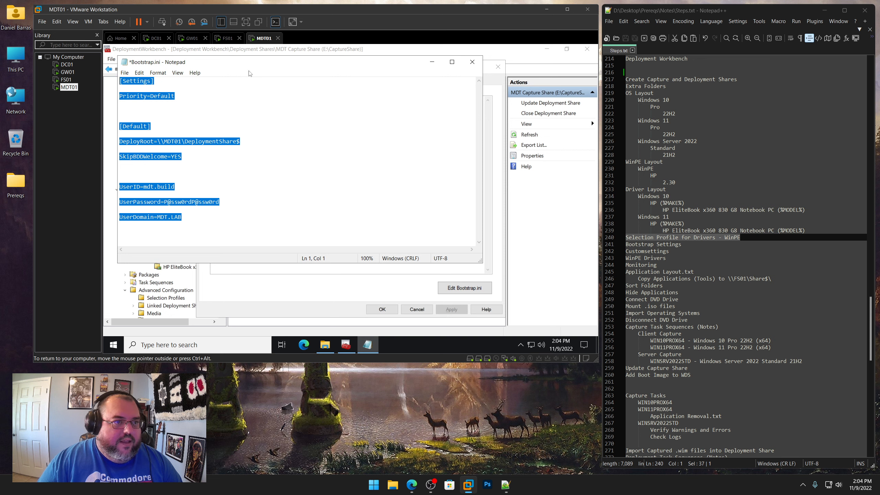
Reopen Deploy - Bootstrap.ini and copy all of its contents again
left_click(326, 344)
double_click(308, 143)
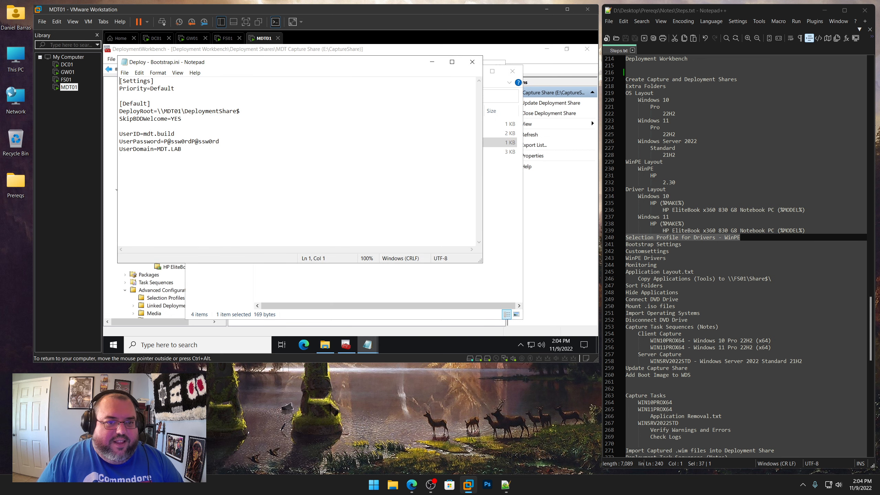
right_click(175, 122)
left_click(194, 174)
right_click(150, 137)
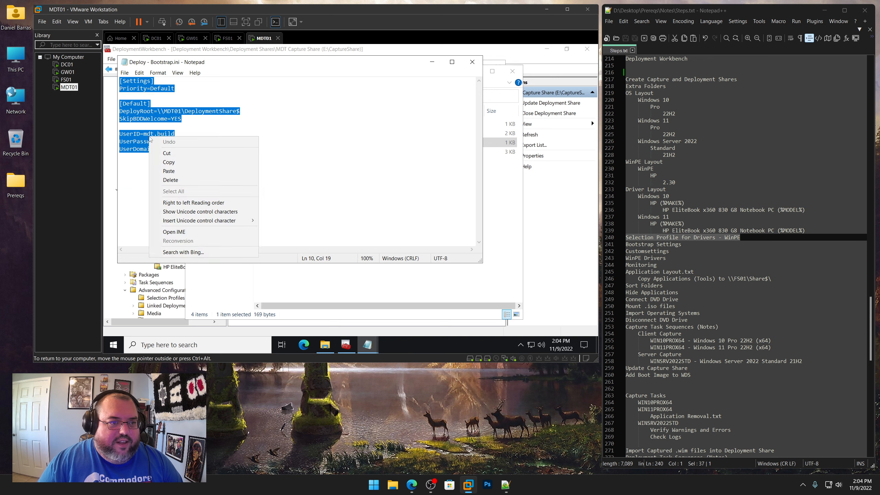
left_click(169, 162)
left_click(472, 62)
Replace the Bootstrap.ini contents with the copied settings, including the account password, then save and close it
left_click(120, 119)
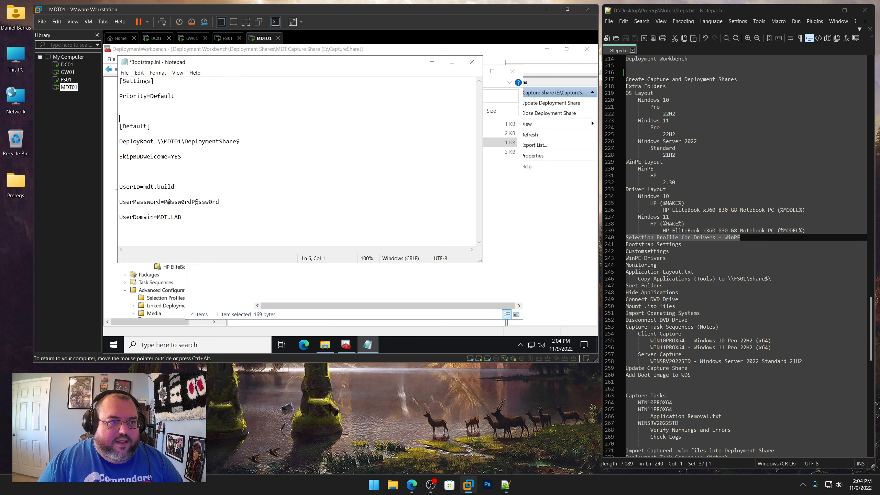
right_click(172, 121)
left_click(194, 175)
key("ctrl+v")
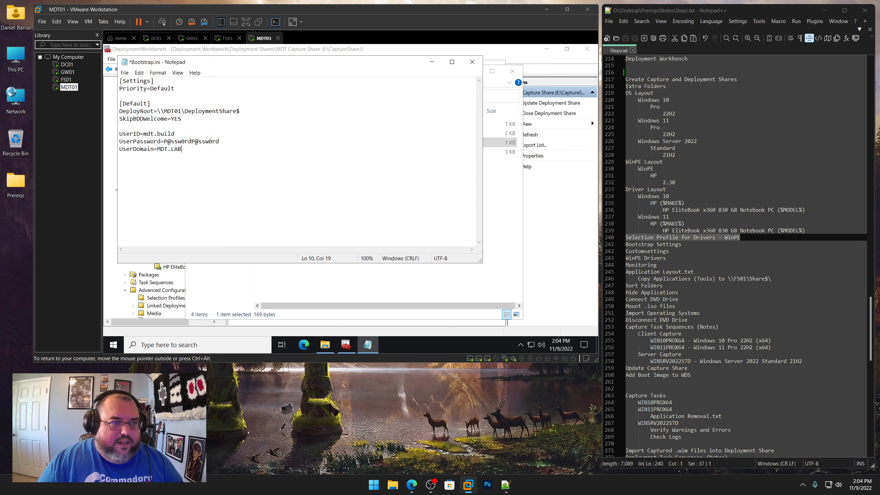
left_click(124, 73)
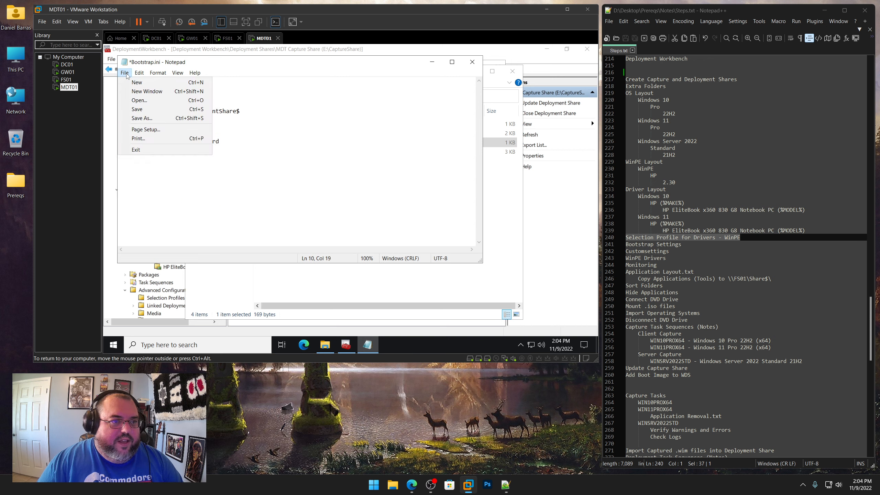
left_click(139, 110)
left_click(472, 61)
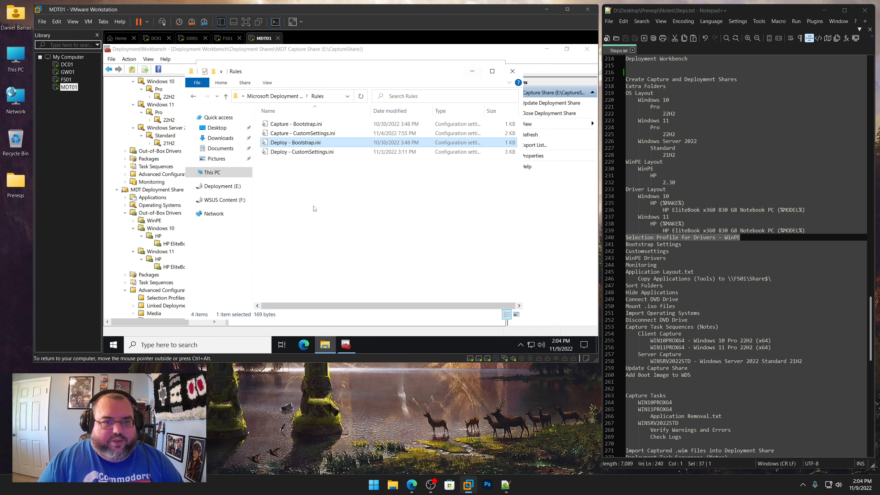
Open Deploy - CustomSettings.ini from the Rules folder
left_click(308, 184)
double_click(299, 154)
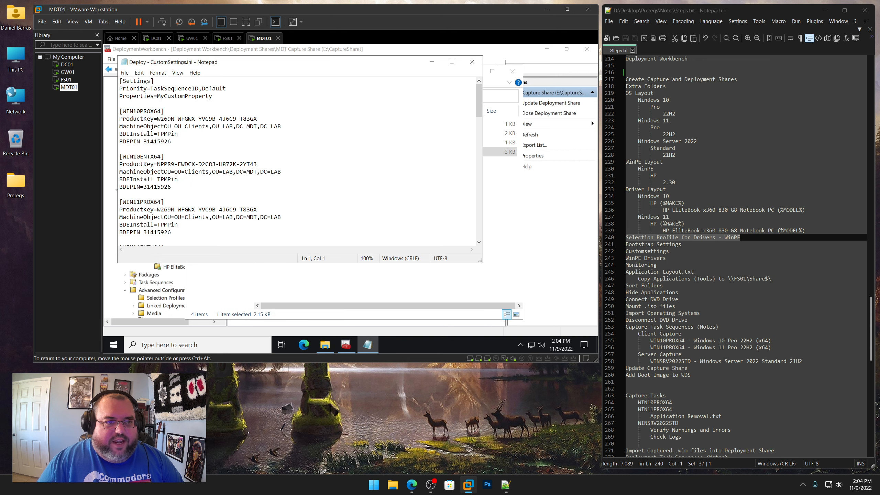
right_click(186, 111)
left_click(181, 113)
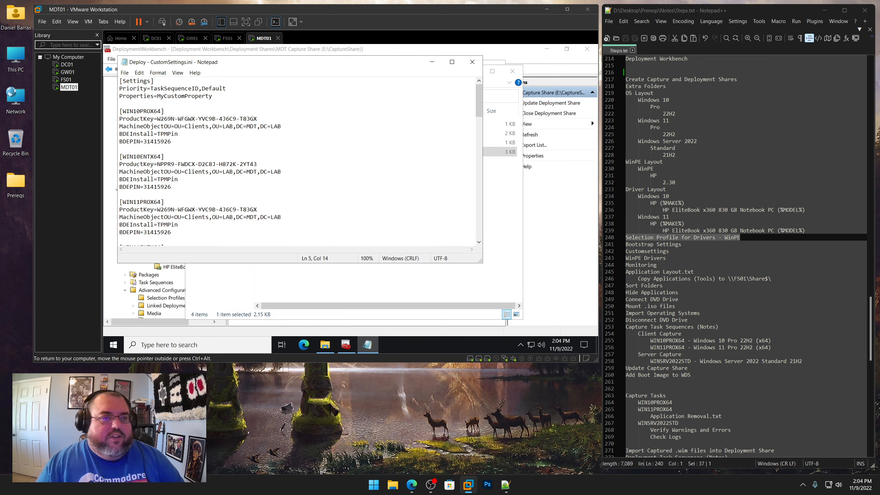
left_click_drag(243, 62, 295, 67)
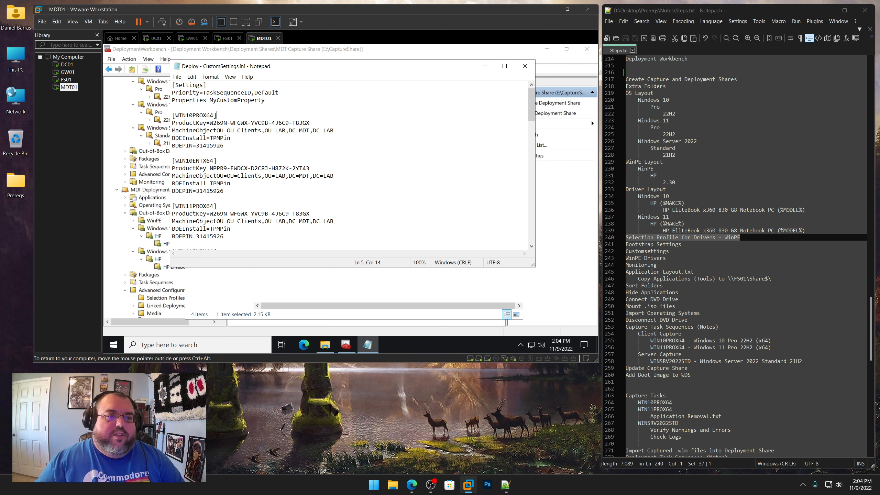
Examine the task sequence sections in CustomSettings.ini, including product keys, OU paths and BitLocker settings
key("shift+Home")
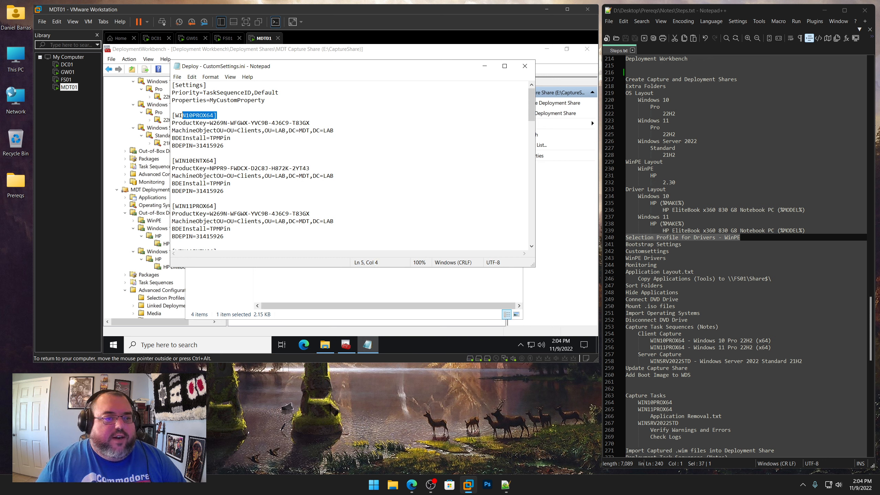
key("Down")
key("Down")
key("Down")
key("Down")
key("Down")
key("Down")
key("End")
key("shift+Home")
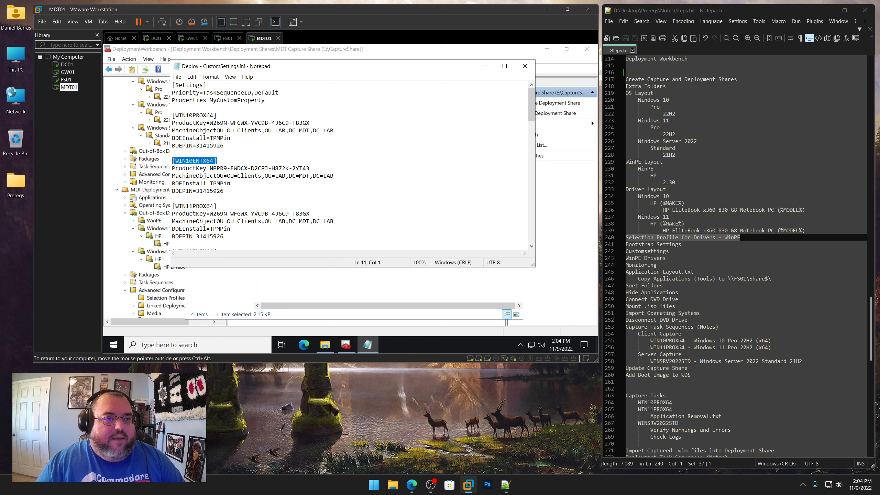
left_click_drag(312, 123, 207, 123)
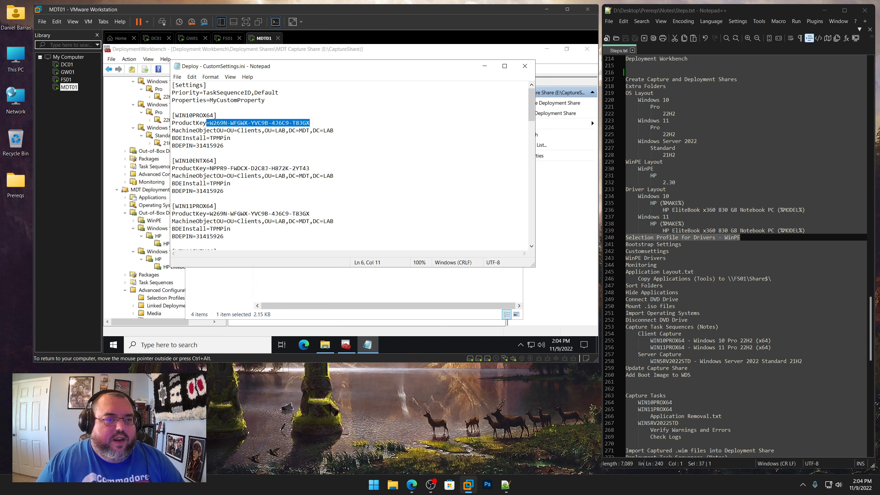
left_click(214, 123)
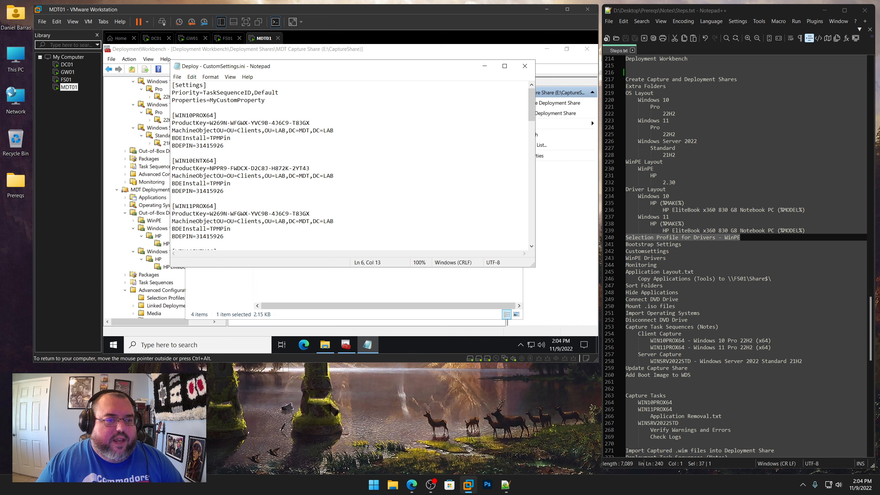
left_click_drag(192, 161, 172, 175)
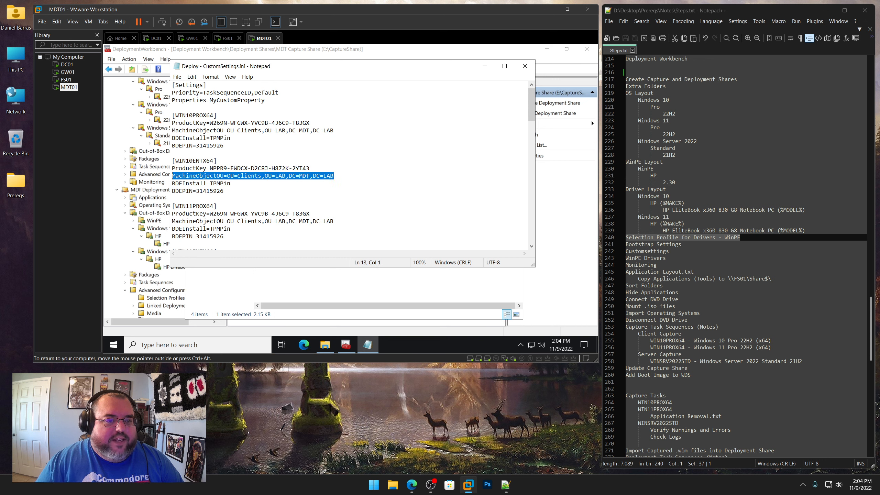
left_click_drag(231, 183, 172, 183)
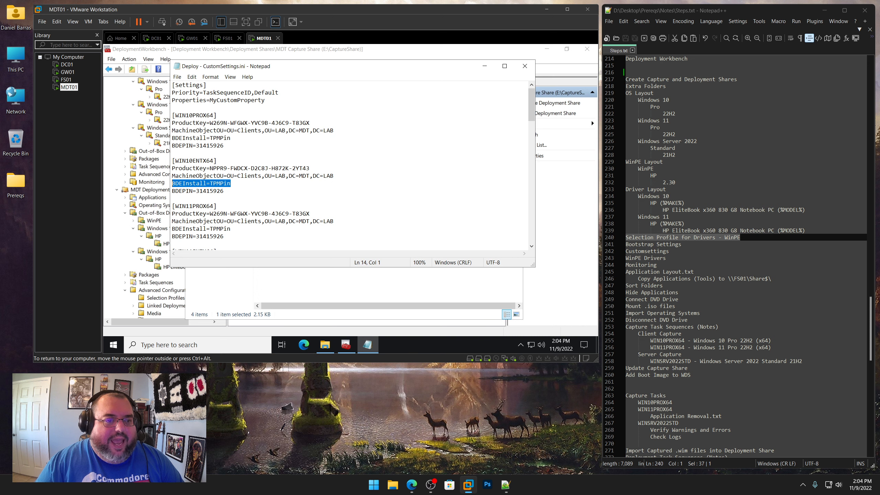
left_click_drag(224, 190, 167, 193)
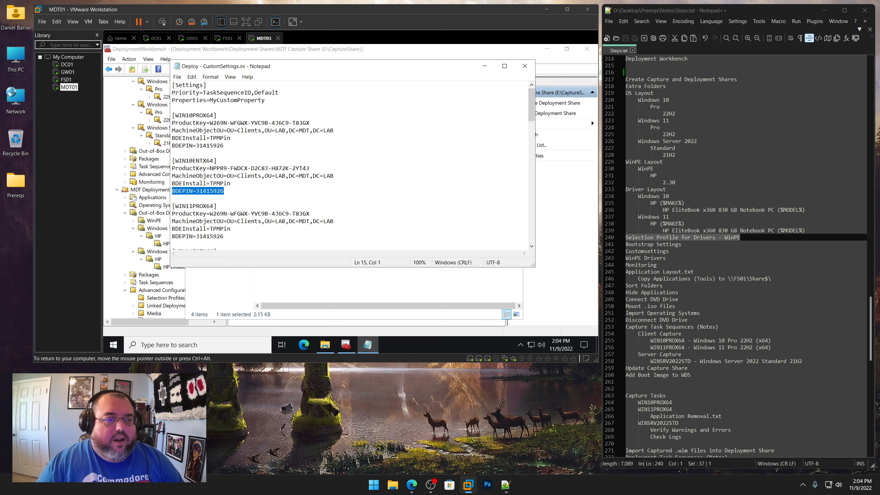
scroll(350, 164, "down", 3)
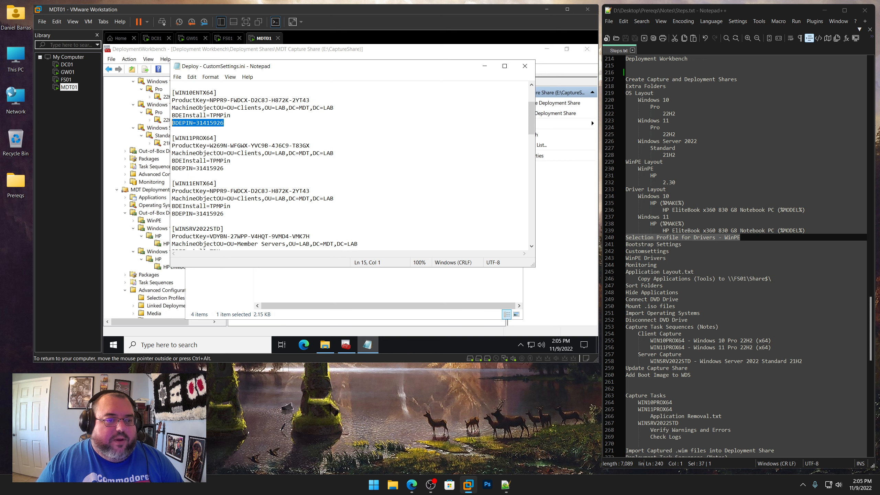
scroll(350, 165, "down", 6)
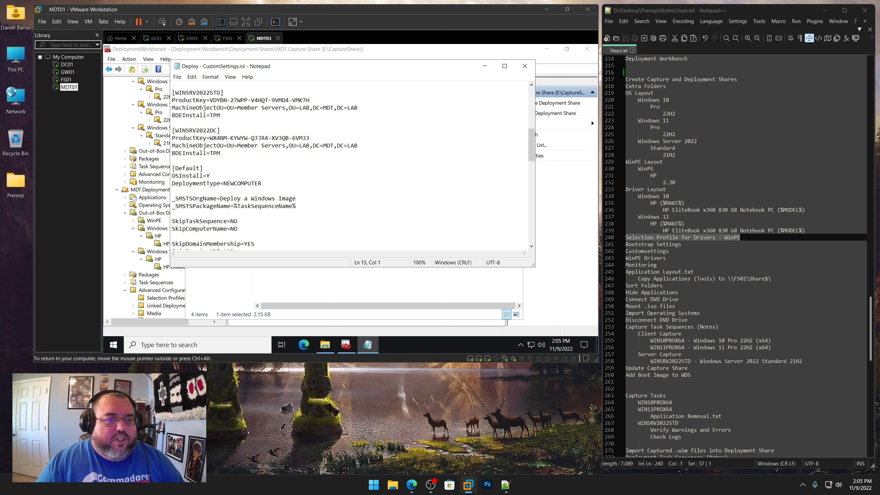
left_click_drag(221, 115, 171, 116)
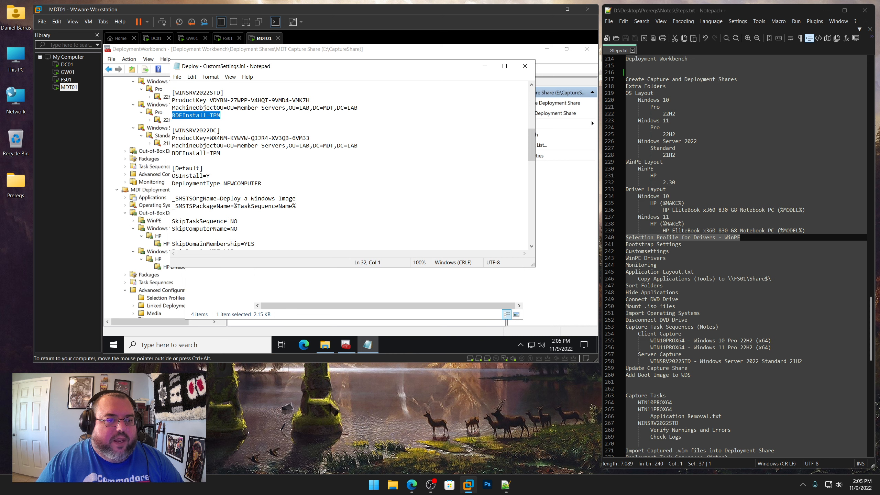
Highlight the WINSRV2022STD and WINSRV2022DC product keys and MachineObjectOU line in CustomSettings.ini to review them
left_click_drag(310, 100, 210, 100)
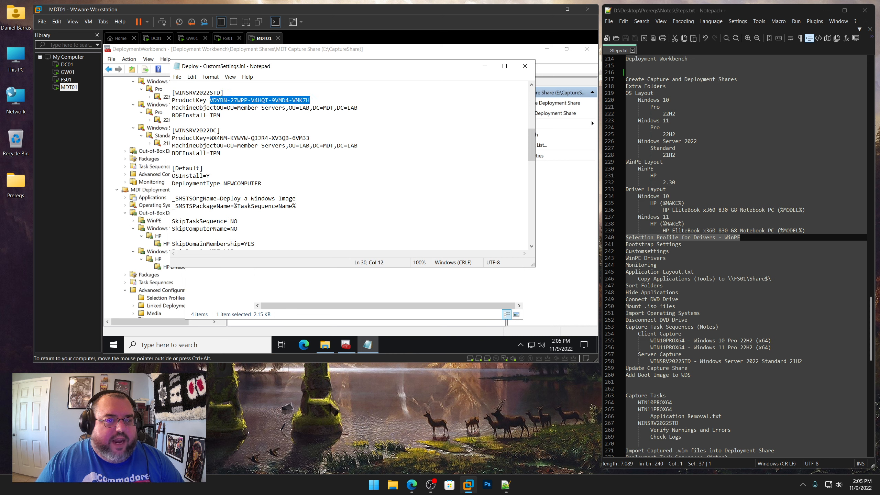
left_click_drag(310, 138, 210, 138)
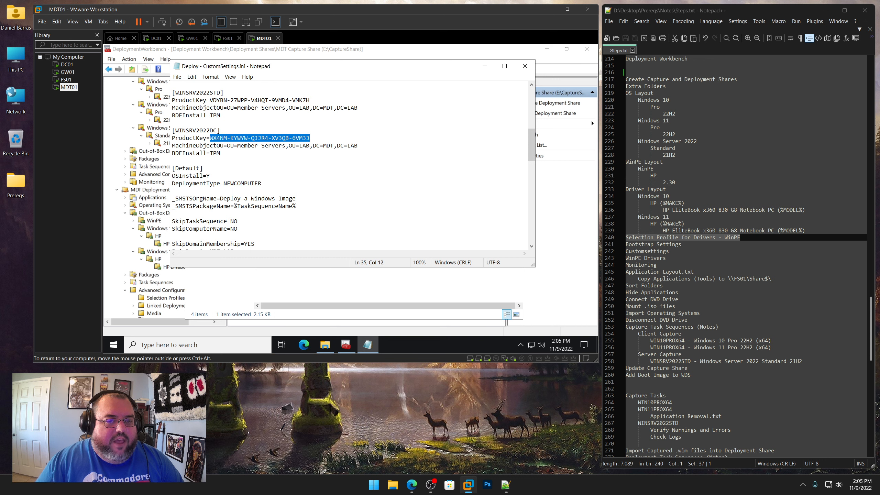
left_click_drag(359, 145, 172, 145)
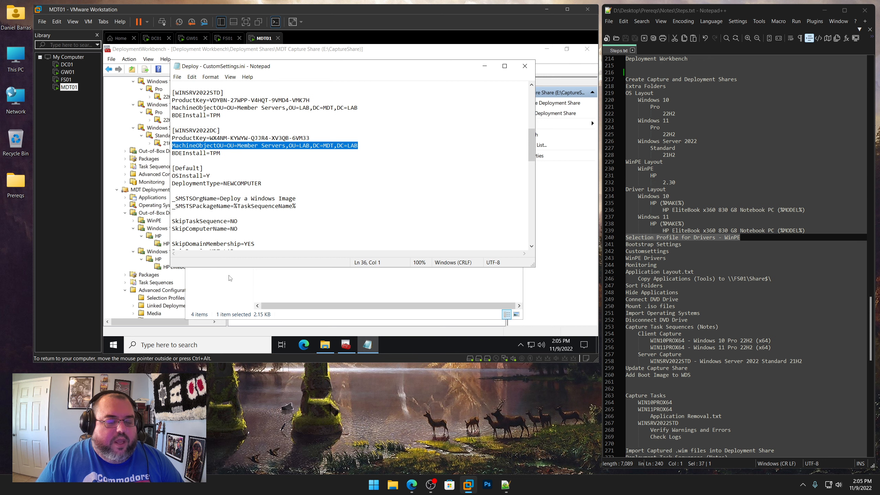
Switch to DC01, open Active Directory Users and Computers with Advanced Features enabled, and browse to LAB's Member Servers OU
left_click(67, 64)
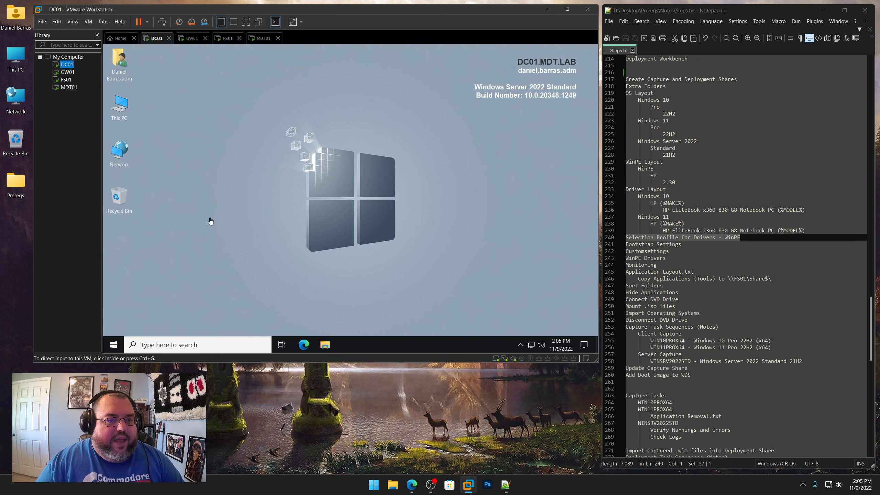
left_click(110, 344)
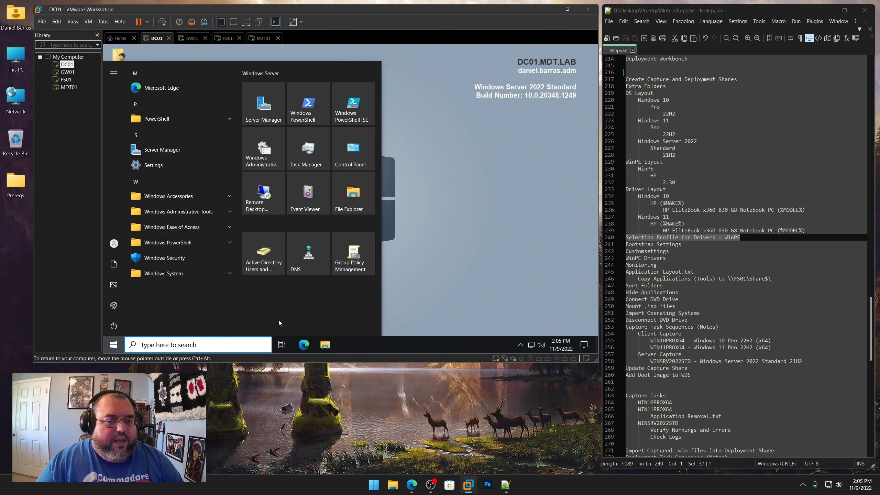
left_click(265, 262)
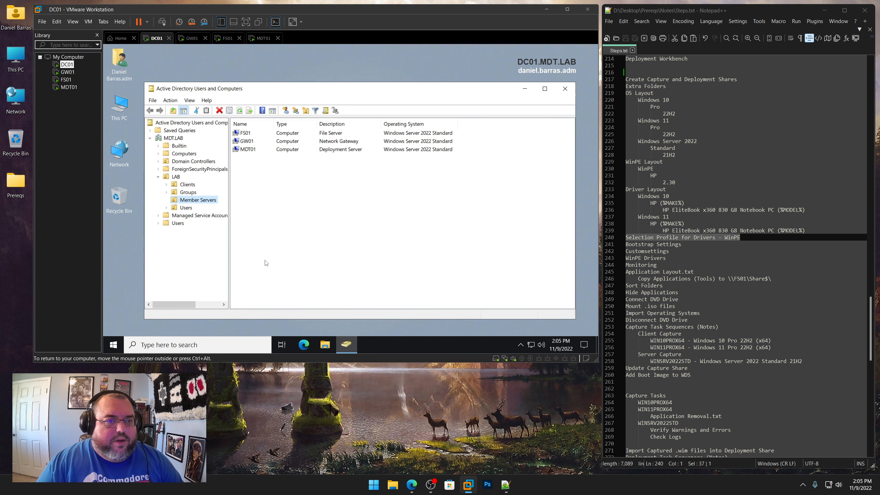
left_click(190, 100)
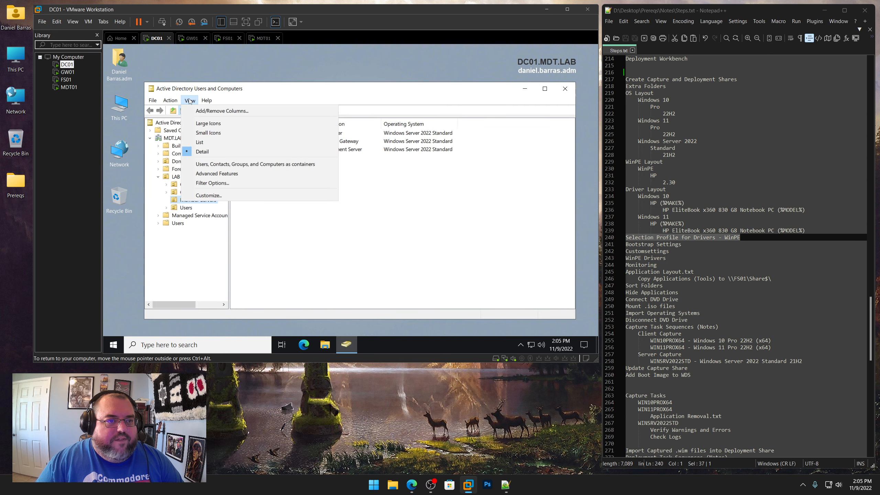
left_click(217, 175)
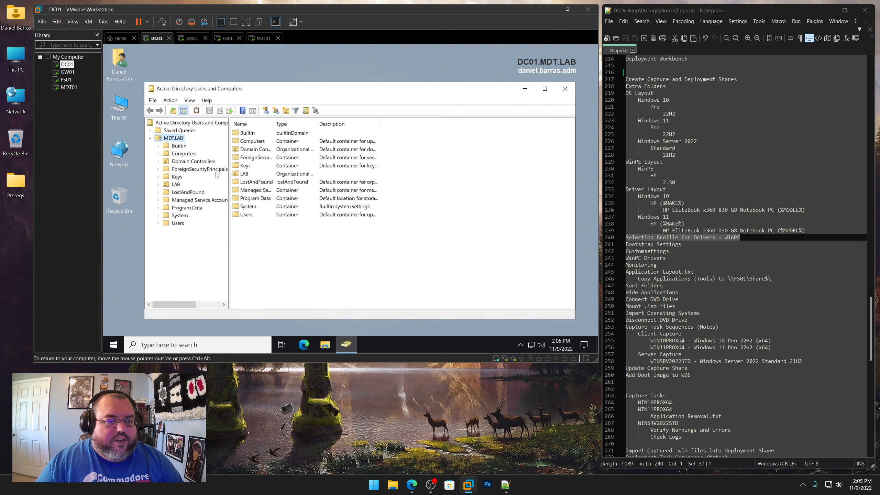
left_click(158, 185)
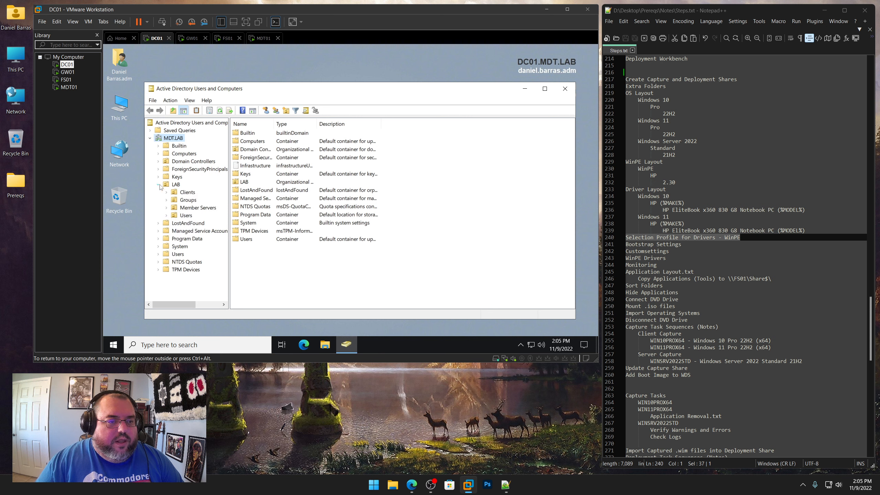
left_click(202, 209)
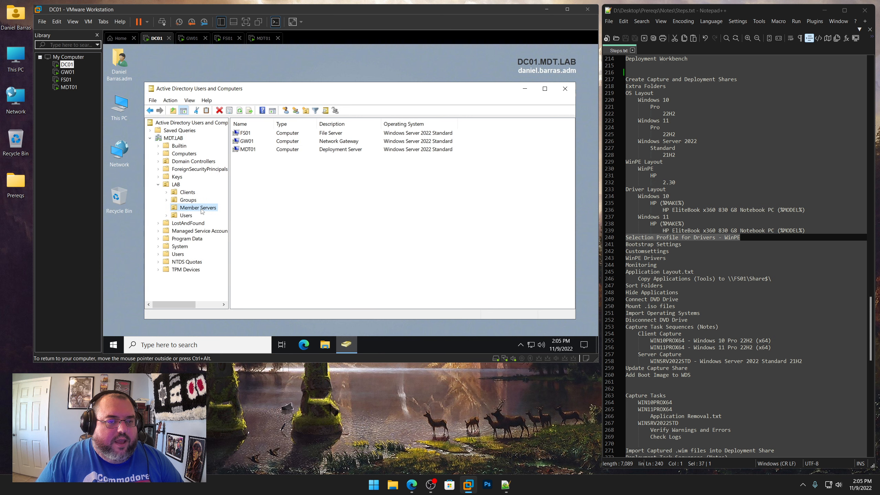
Examine MDT01's properties, viewing its distinguishedName in the Attribute Editor, then close the dialog without changes
right_click(246, 150)
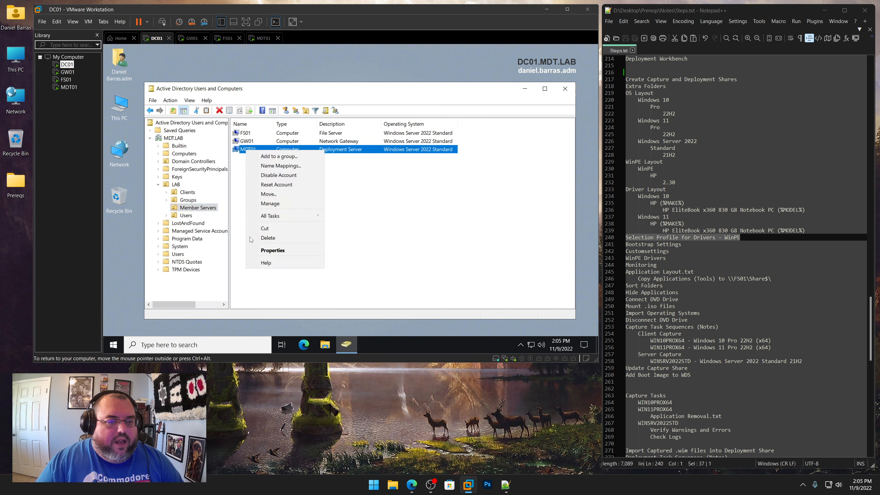
left_click(273, 250)
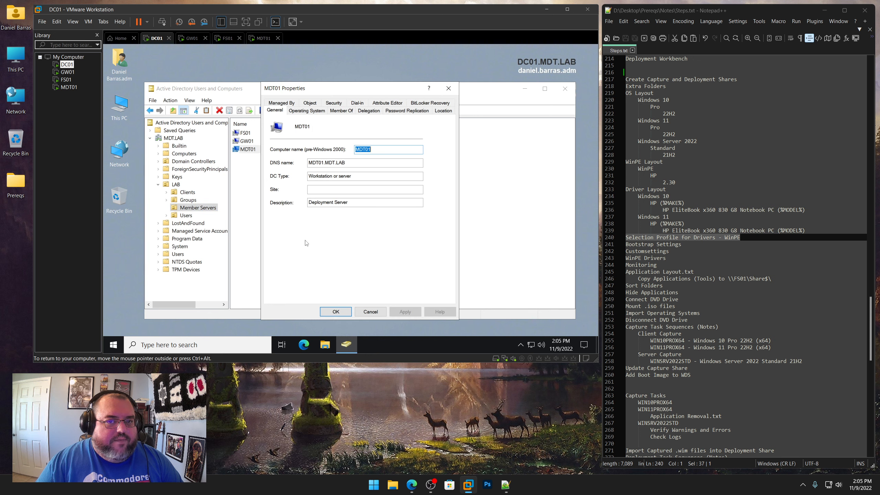
left_click(442, 111)
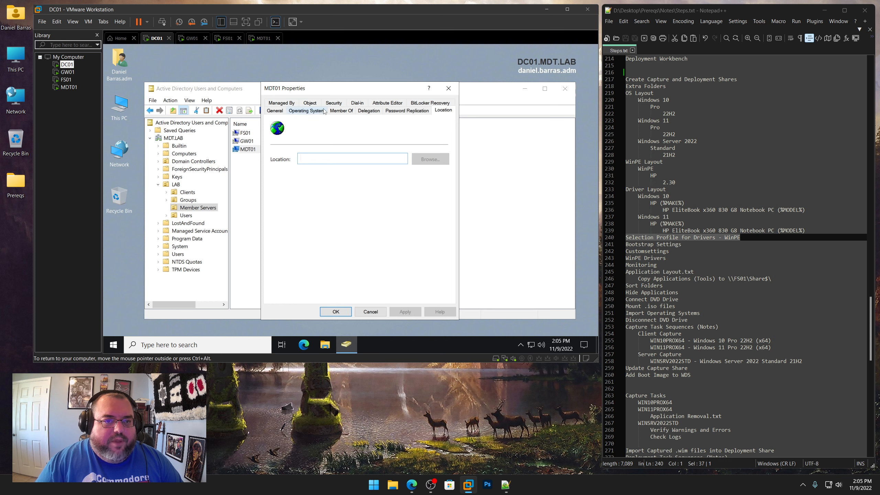
left_click(313, 104)
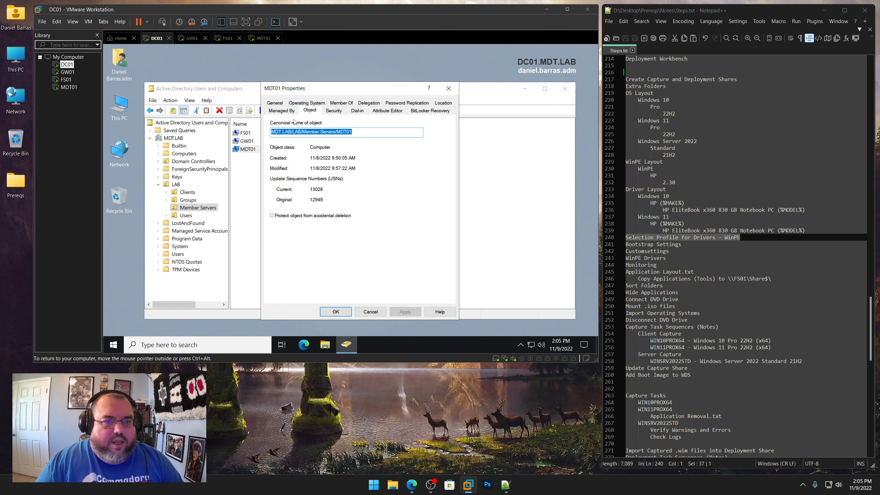
left_click(310, 112)
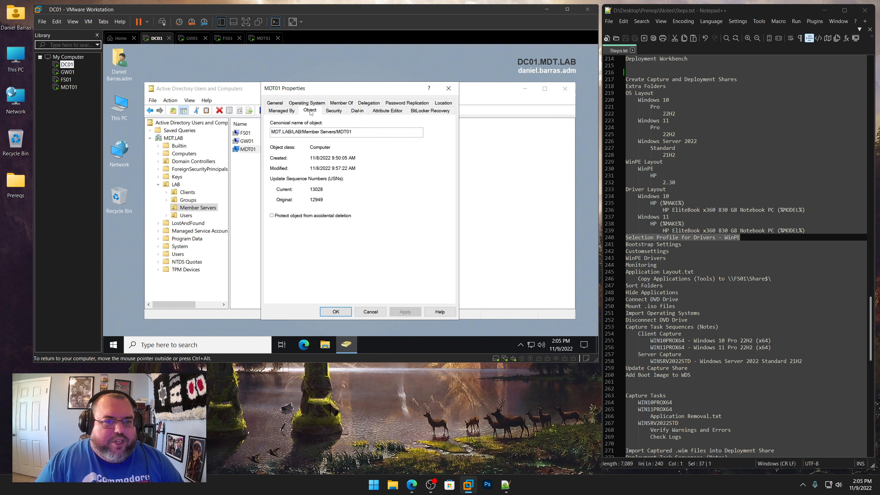
left_click(281, 111)
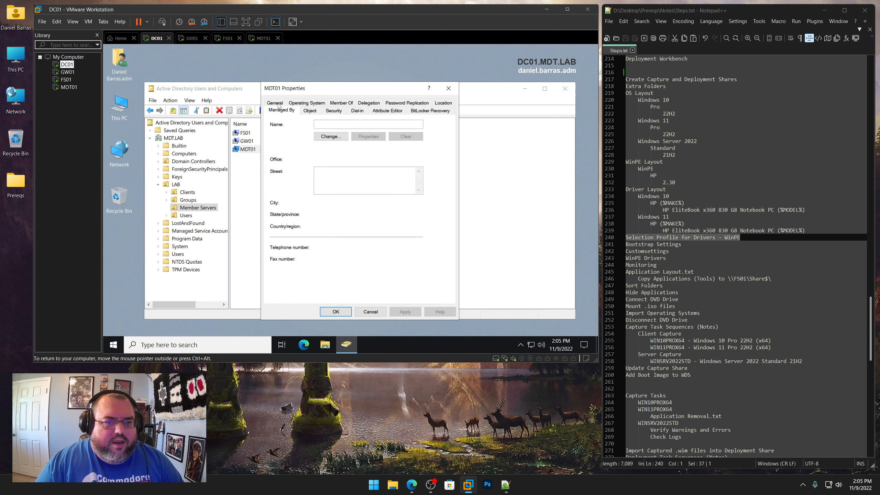
left_click(275, 103)
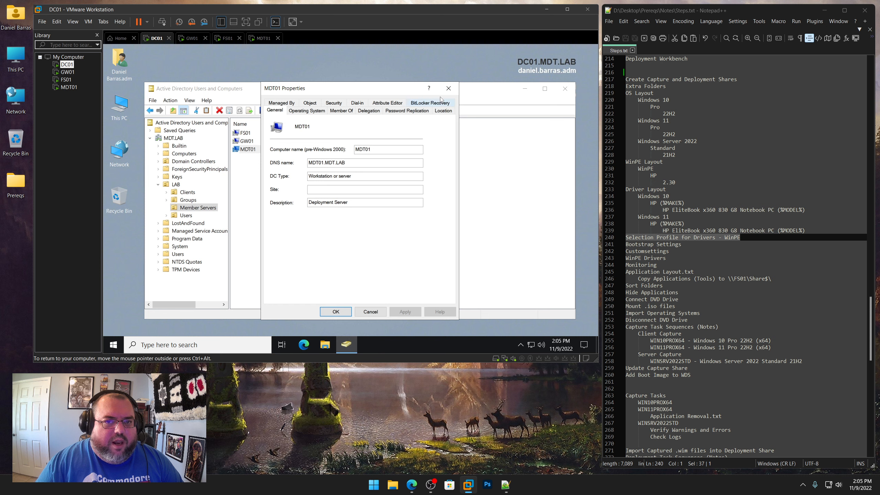
left_click(389, 103)
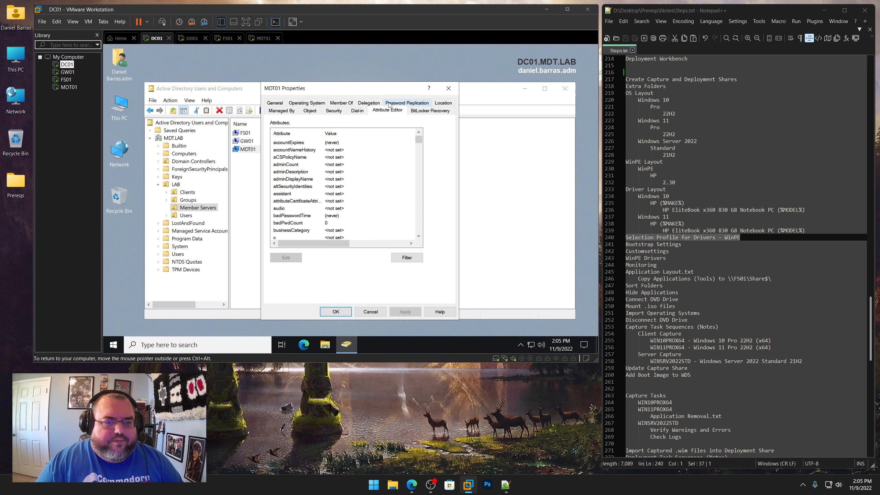
left_click_drag(419, 138, 420, 150)
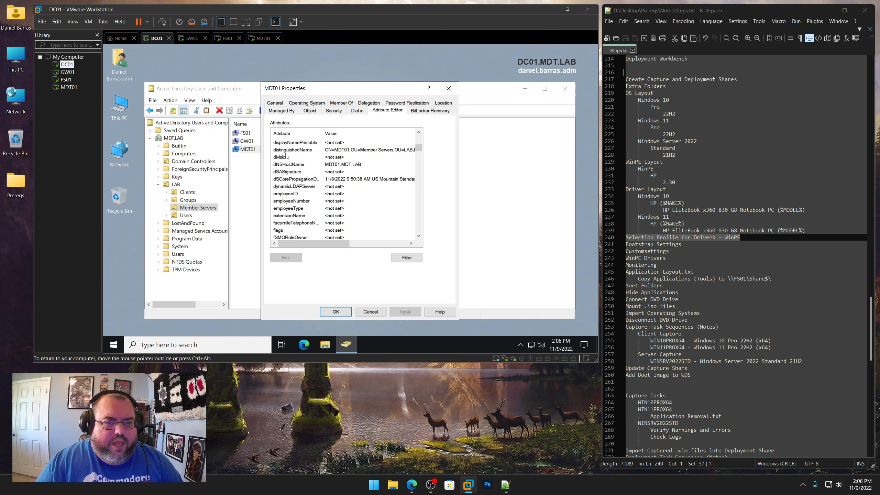
left_click(297, 149)
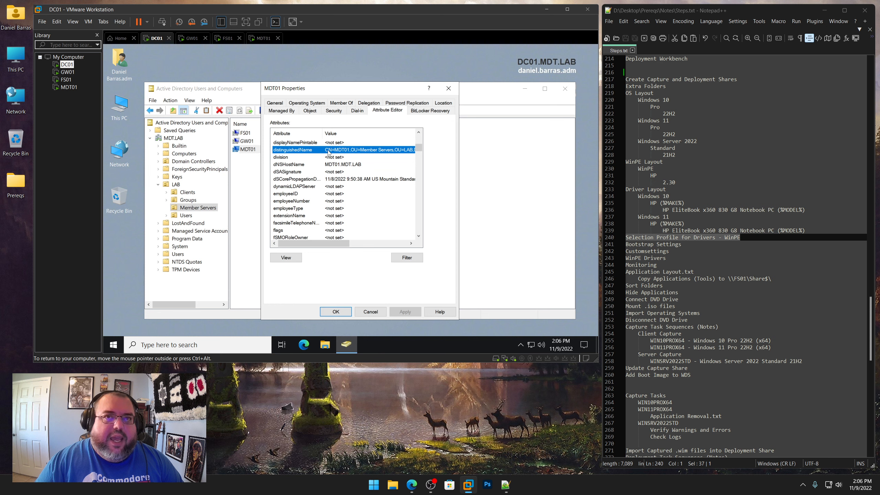
left_click(286, 257)
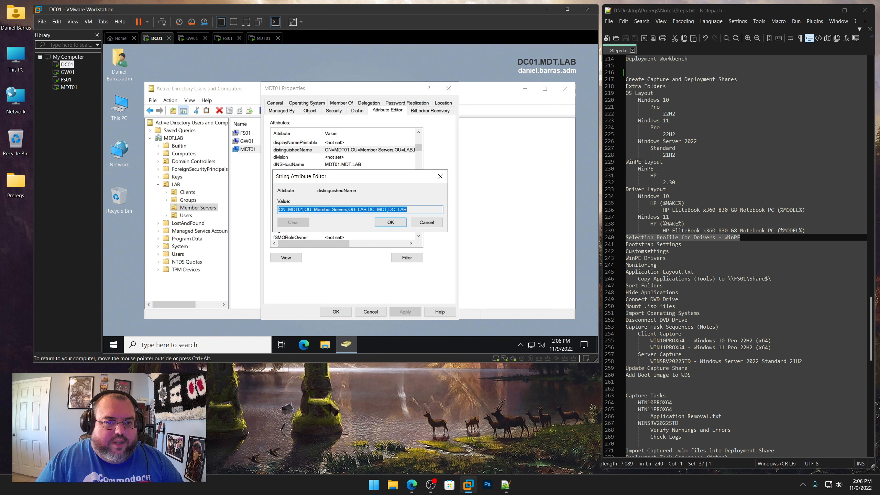
left_click(426, 224)
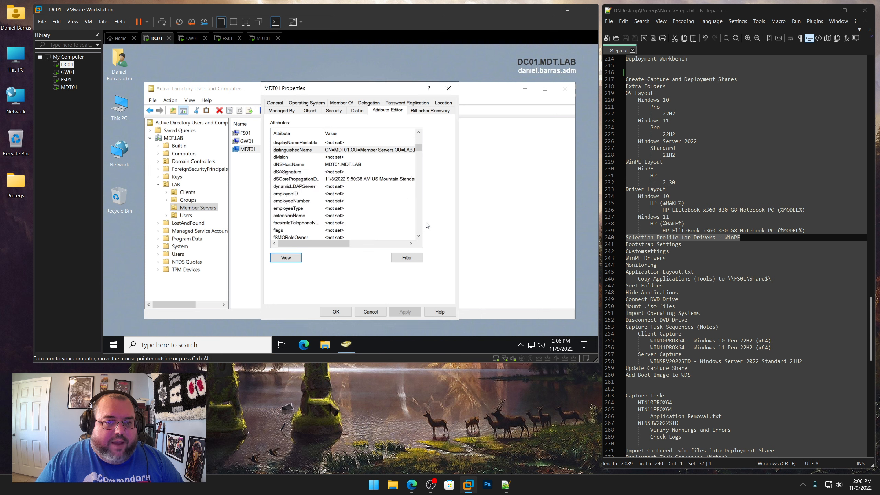
left_click(343, 151)
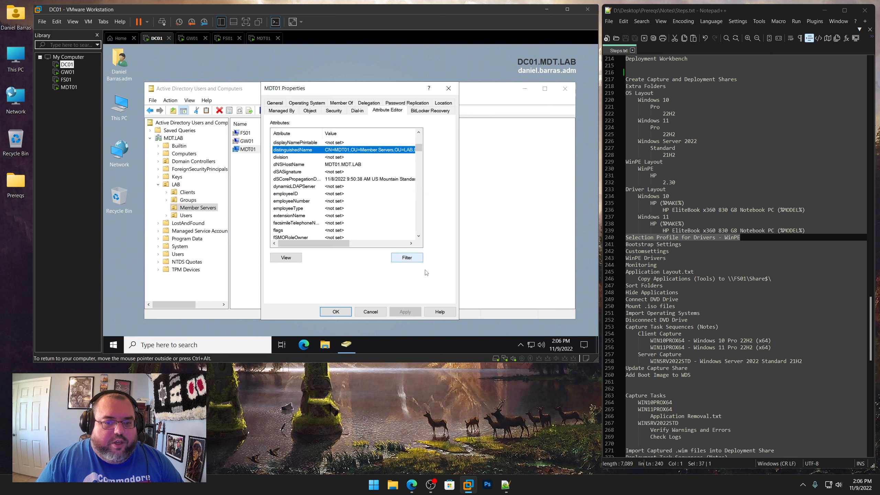
left_click(377, 312)
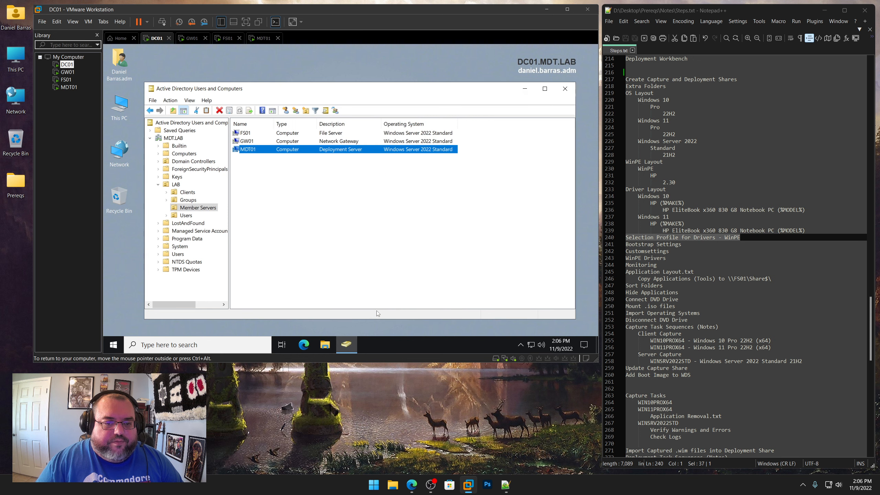
Return to MDT01 and highlight the OU path in the WINSRV2022DC MachineObjectOU line for comparison
left_click(263, 38)
left_click(207, 146)
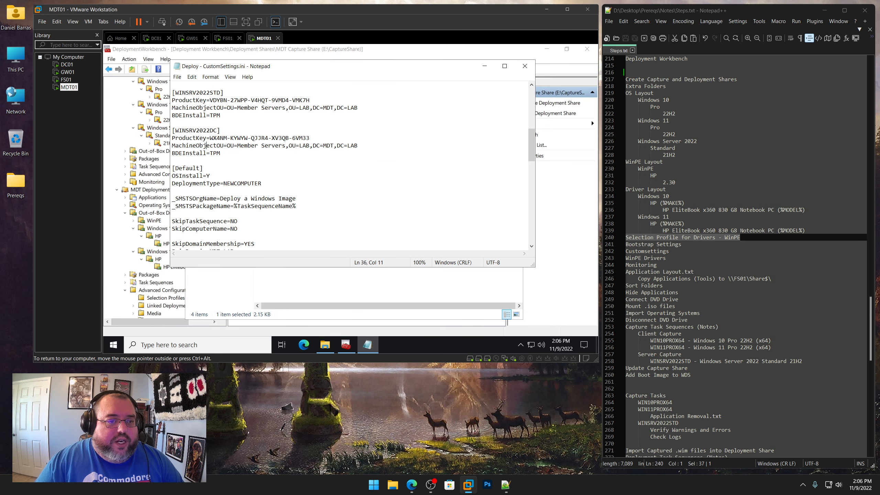
left_click_drag(224, 146, 358, 146)
left_click(234, 146)
left_click(234, 146)
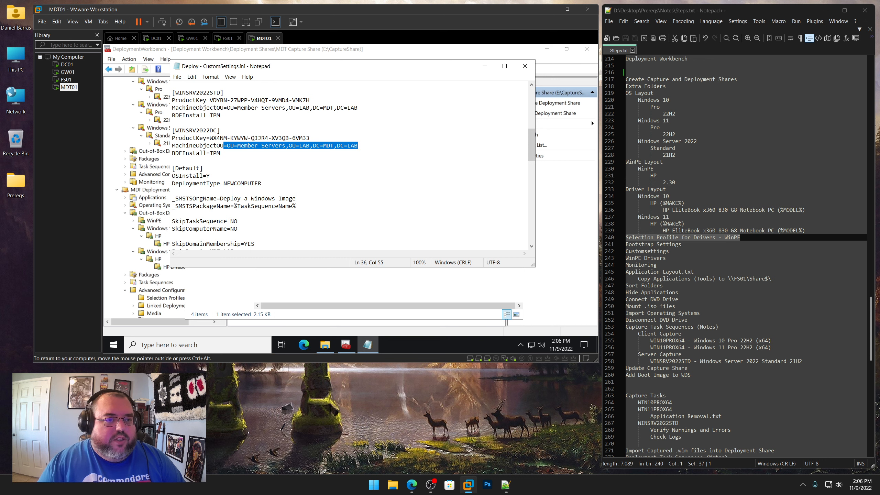
Review the Default section settings such as OSInstall, _SMSTSOrgName, SkipComputerName, JoinDomain and the MachineObjectOU line
scroll(350, 165, "down", 4)
left_click(262, 92)
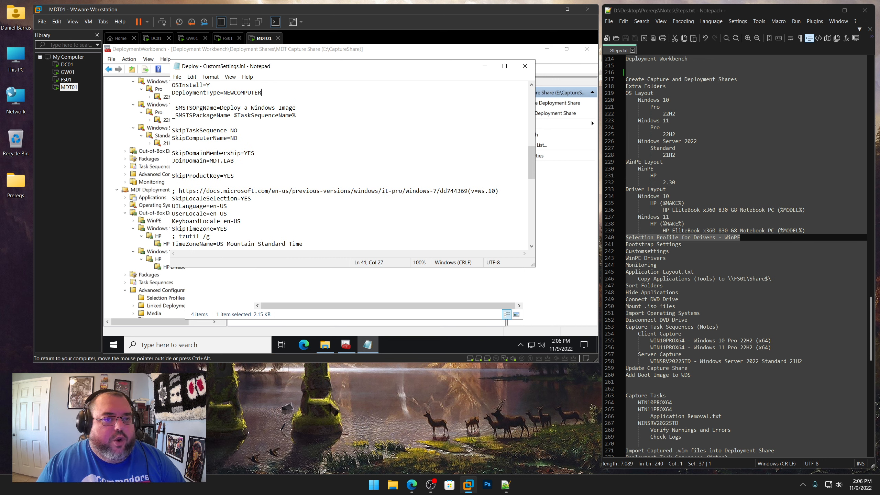
left_click_drag(263, 92, 173, 85)
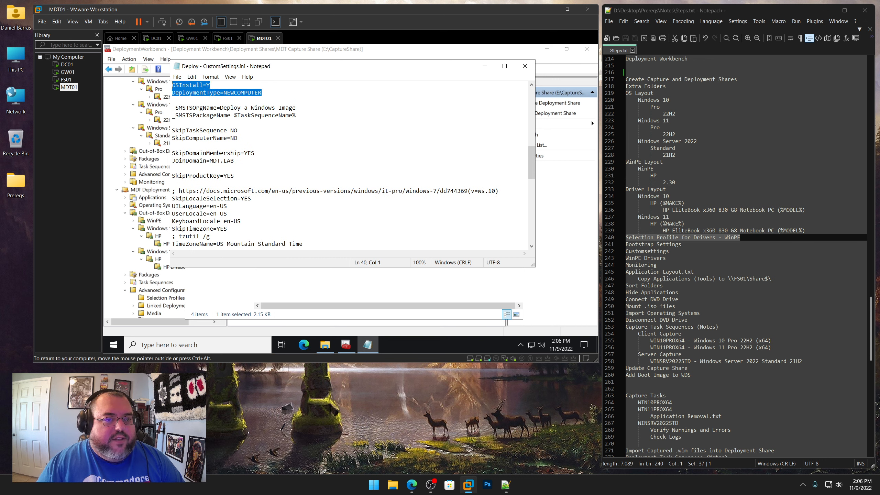
left_click_drag(296, 108, 172, 108)
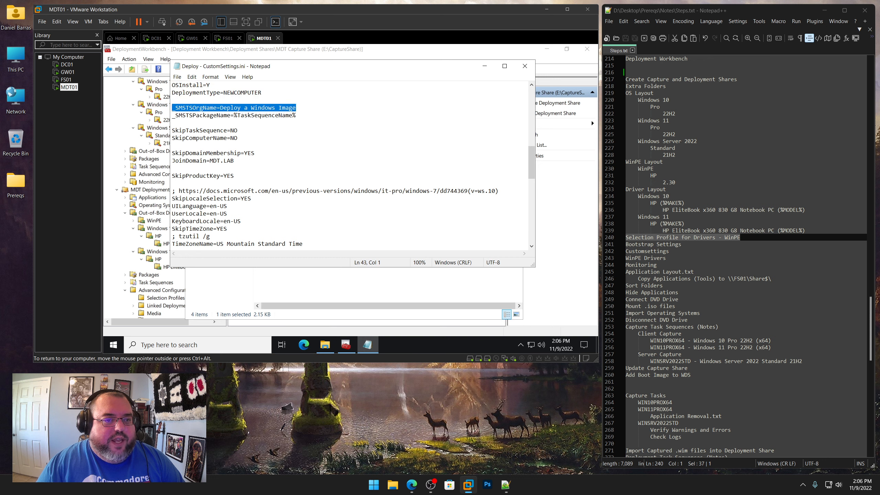
left_click_drag(296, 115, 231, 115)
scroll(231, 115, "down", 1)
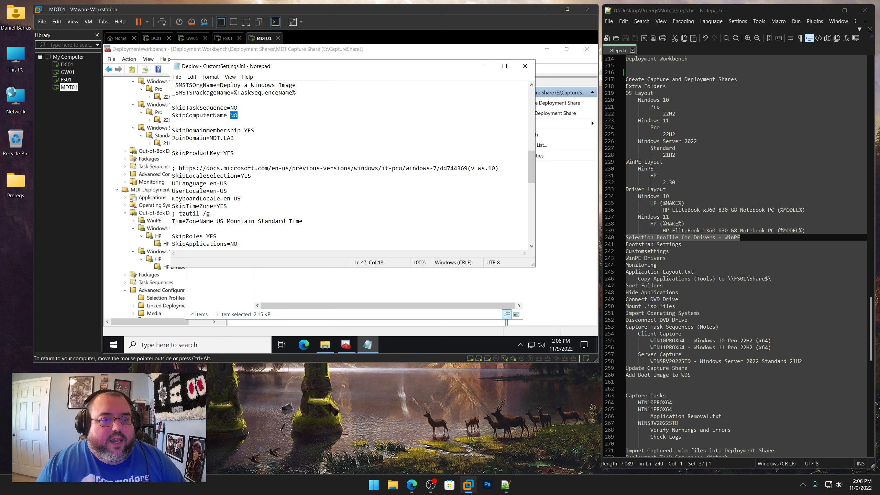
left_click_drag(255, 131, 210, 138)
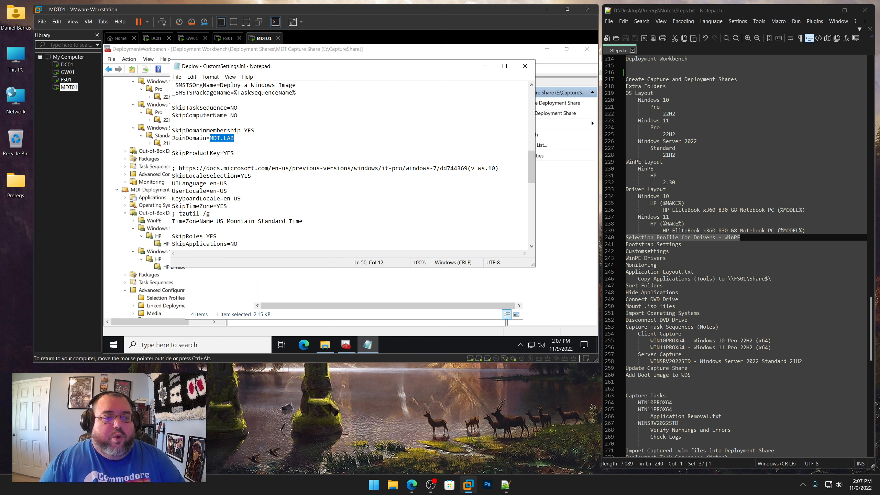
mouse_move(245, 131)
left_mouse_down()
mouse_move(255, 131)
mouse_move(210, 138)
mouse_move(235, 138)
left_mouse_up()
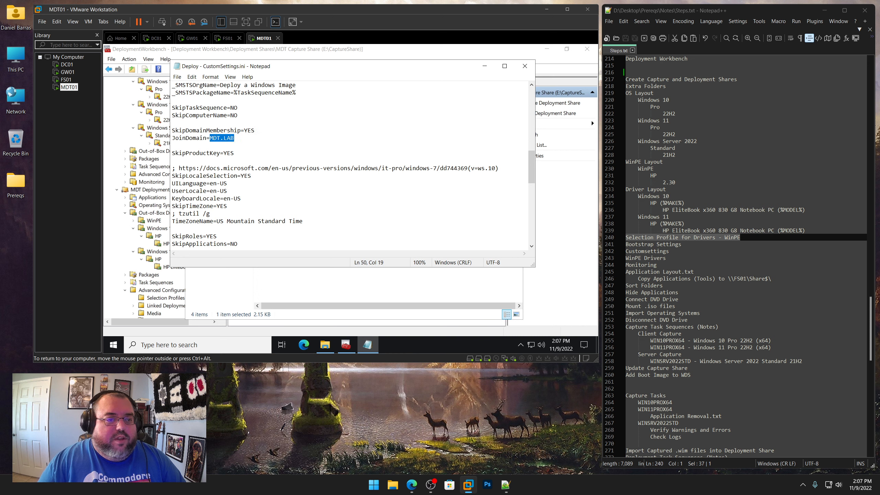
left_click_drag(185, 138, 210, 138)
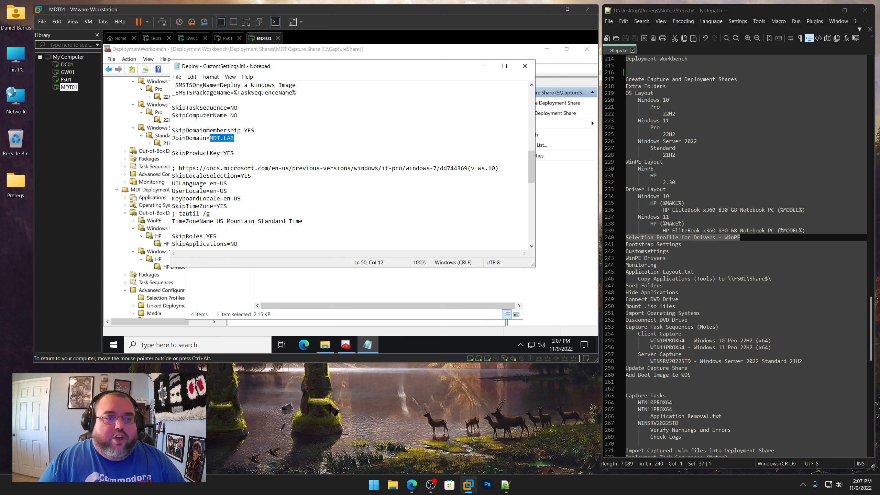
scroll(350, 165, "up", 6)
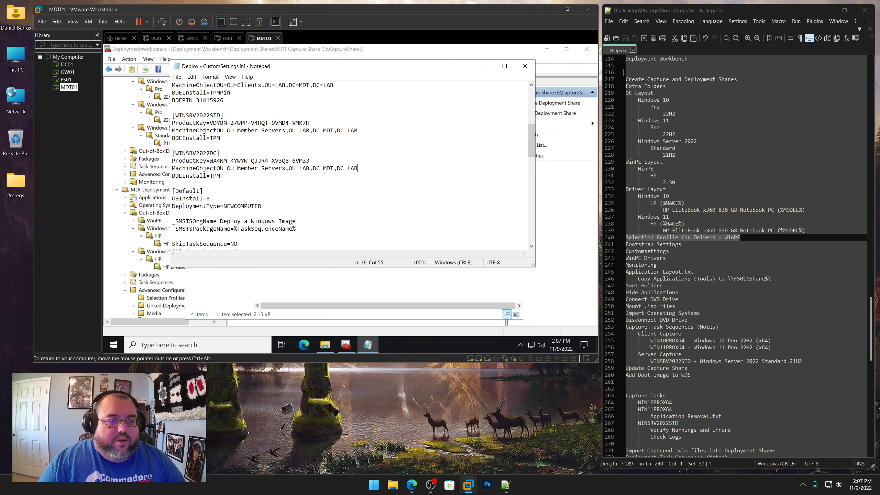
left_click_drag(357, 168, 172, 168)
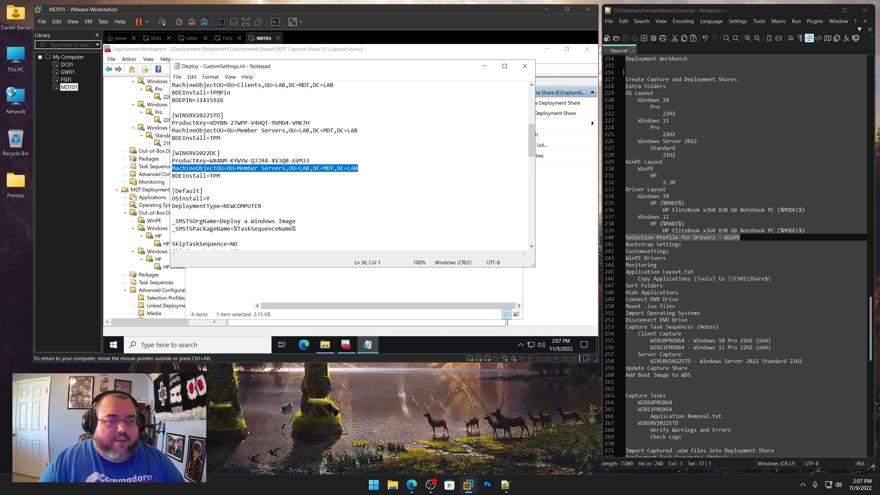
Review the Deploy CustomSettings.ini skip, locale, time zone, WSUS, admin password, capture and user data settings
scroll(350, 165, "down", 6)
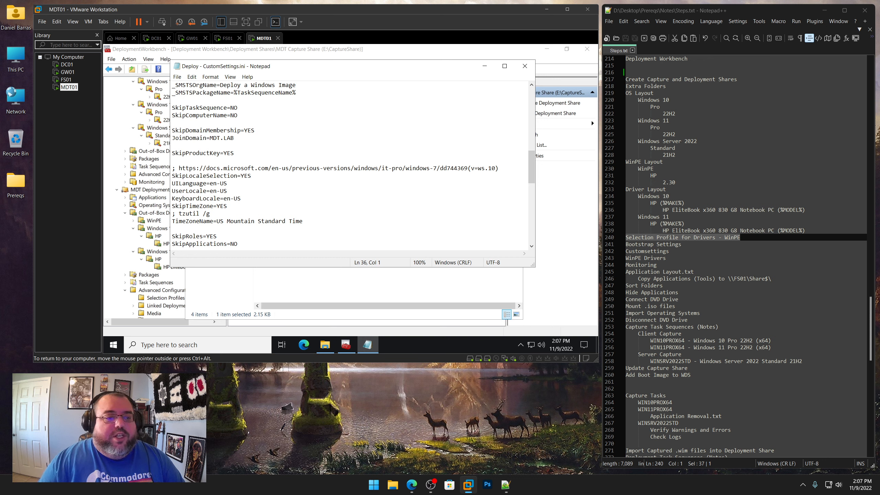
scroll(350, 164, "down", 2)
scroll(349, 165, "down", 1)
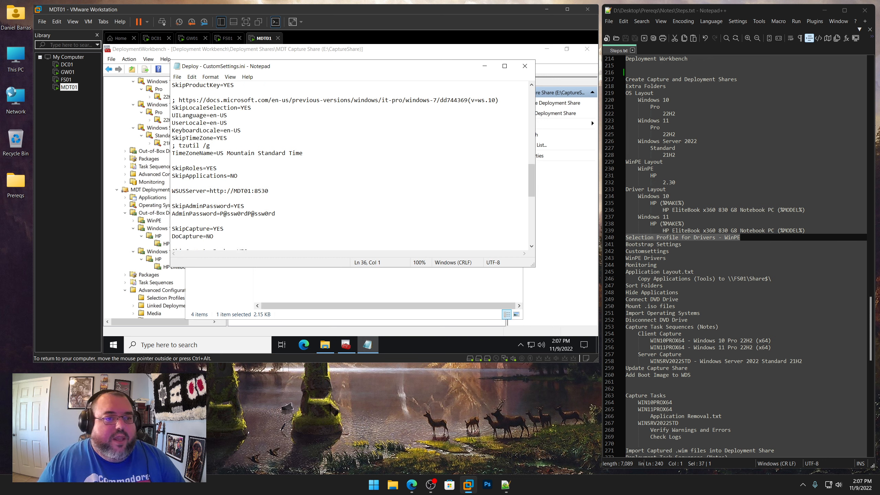
left_click_drag(240, 130, 172, 108)
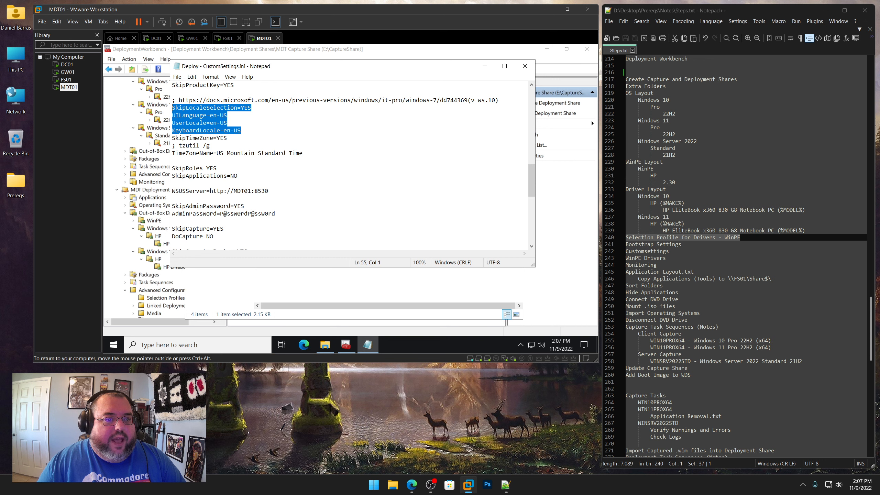
left_click_drag(303, 153, 172, 153)
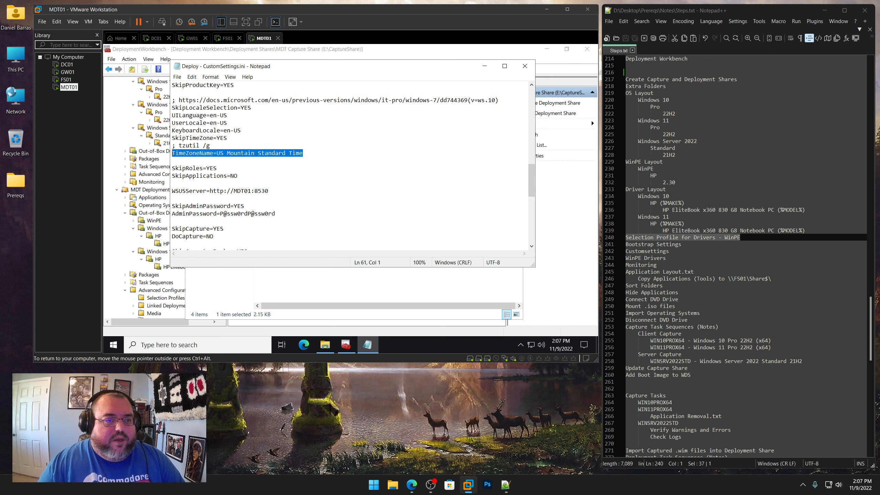
scroll(242, 156, "down", 2)
mouse_move(218, 122)
left_mouse_down()
mouse_move(207, 123)
mouse_move(230, 130)
left_mouse_up()
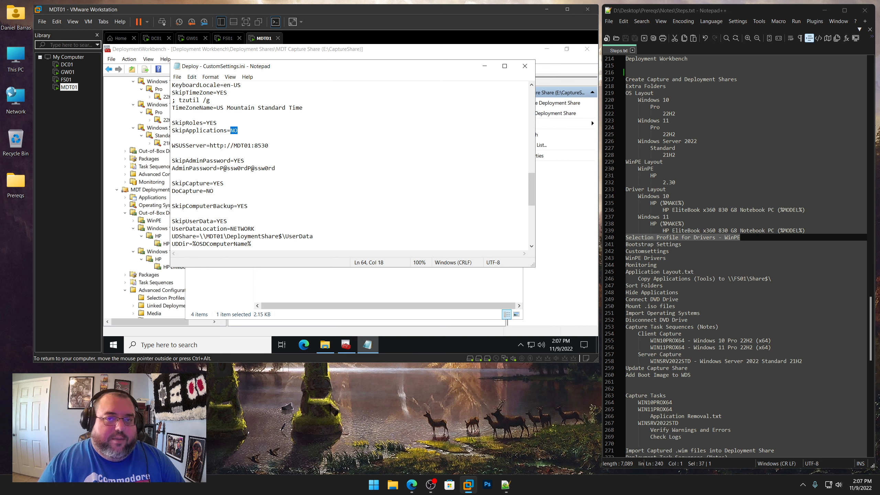
left_click_drag(268, 146, 172, 146)
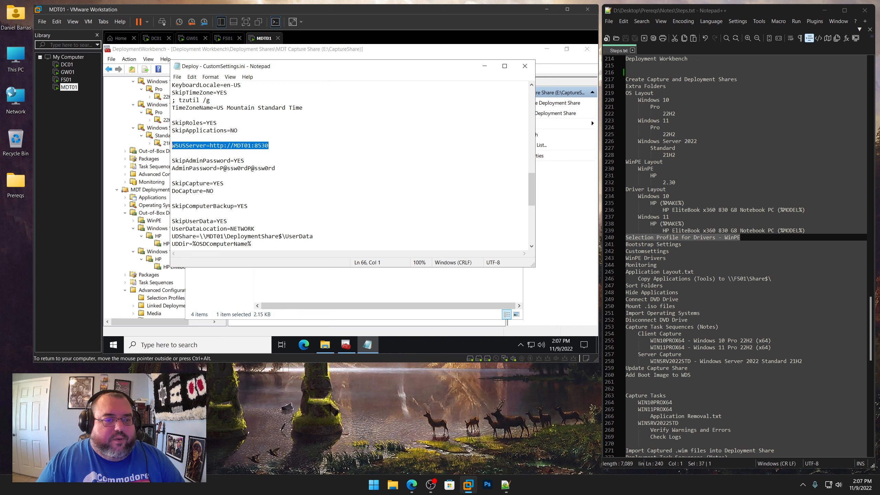
scroll(350, 164, "down", 2)
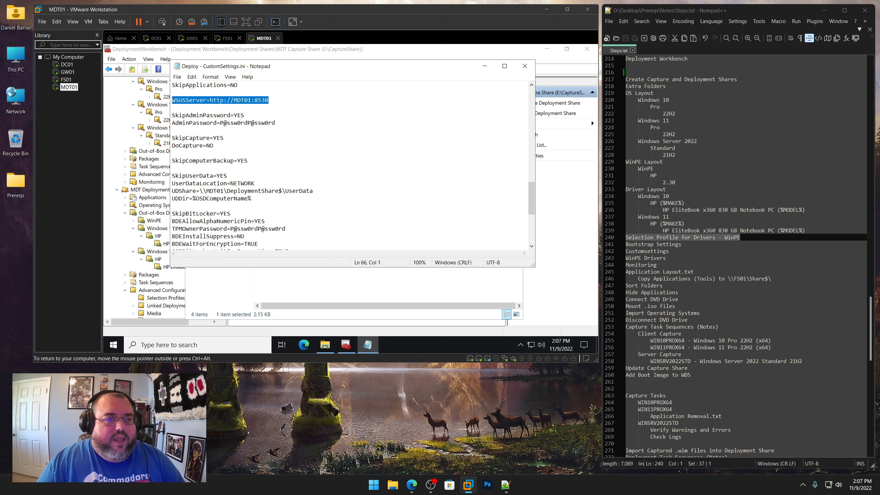
left_click_drag(245, 115, 207, 146)
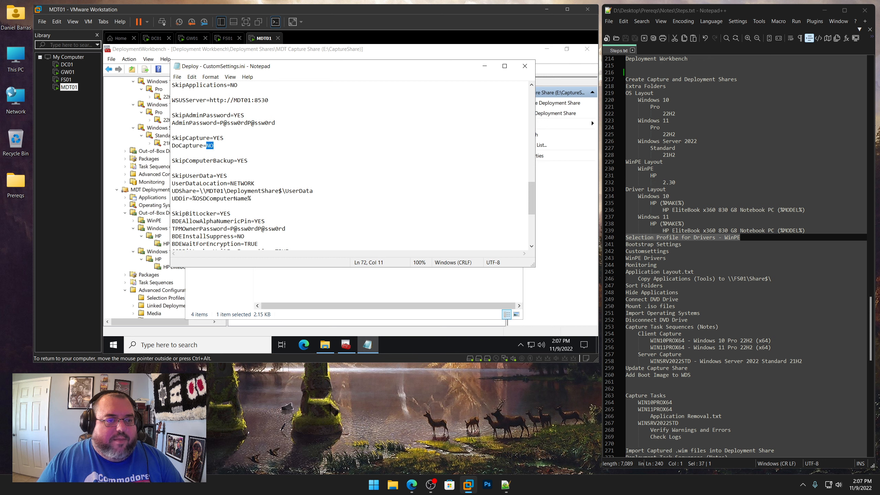
scroll(346, 166, "down", 2)
left_click_drag(248, 115, 231, 137)
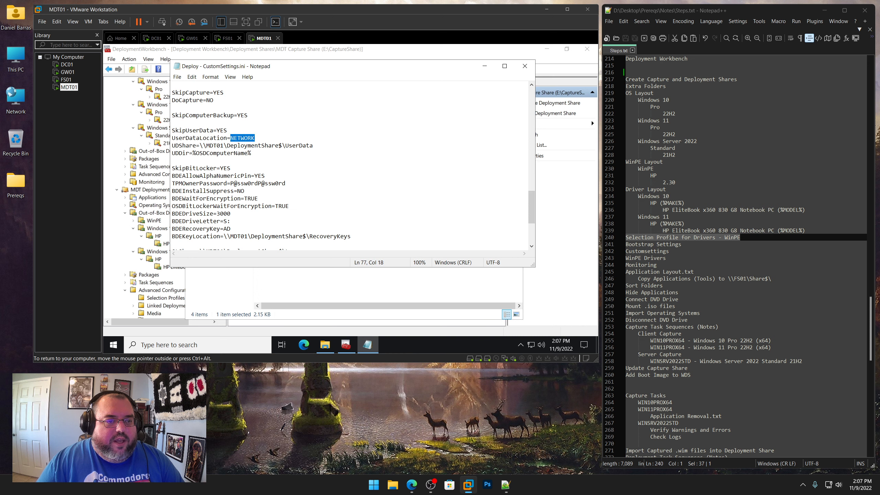
left_click_drag(313, 146, 200, 146)
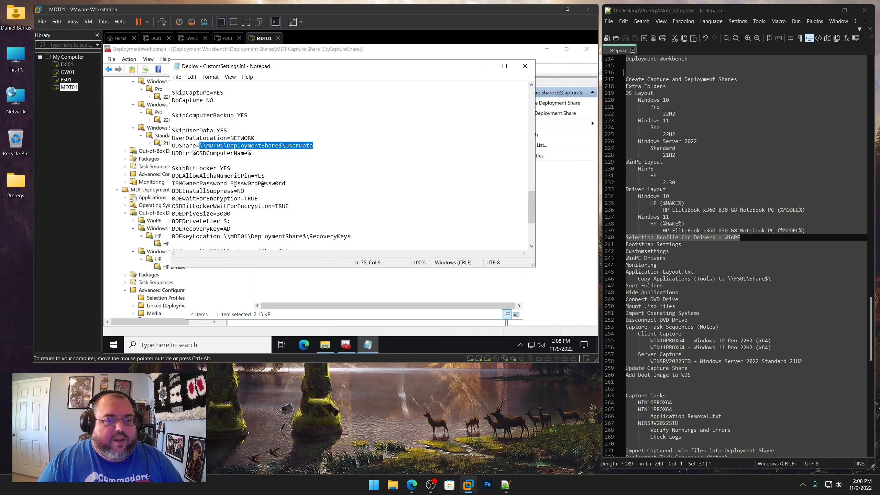
left_click_drag(252, 153, 172, 153)
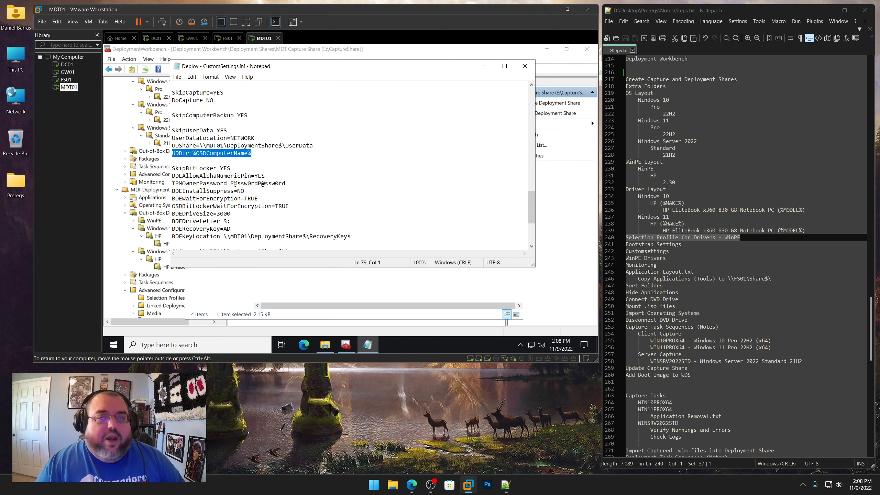
scroll(350, 164, "down", 2)
scroll(350, 164, "down", 1)
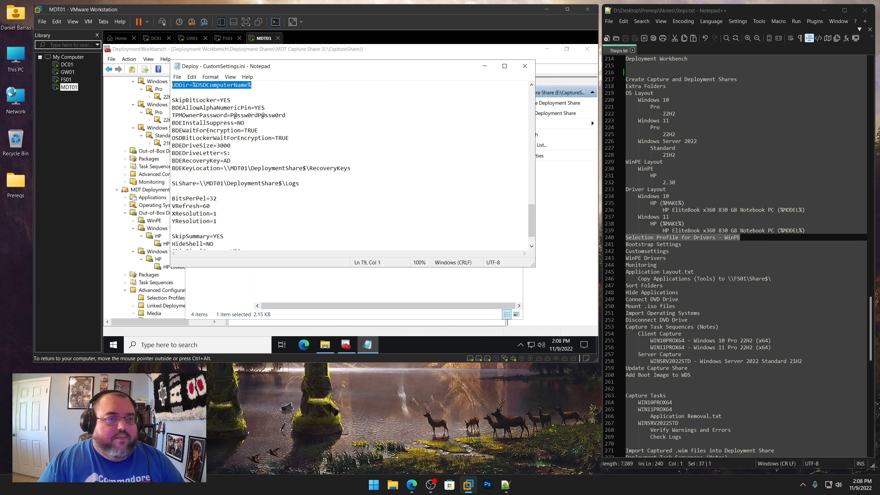
left_click_drag(231, 100, 171, 100)
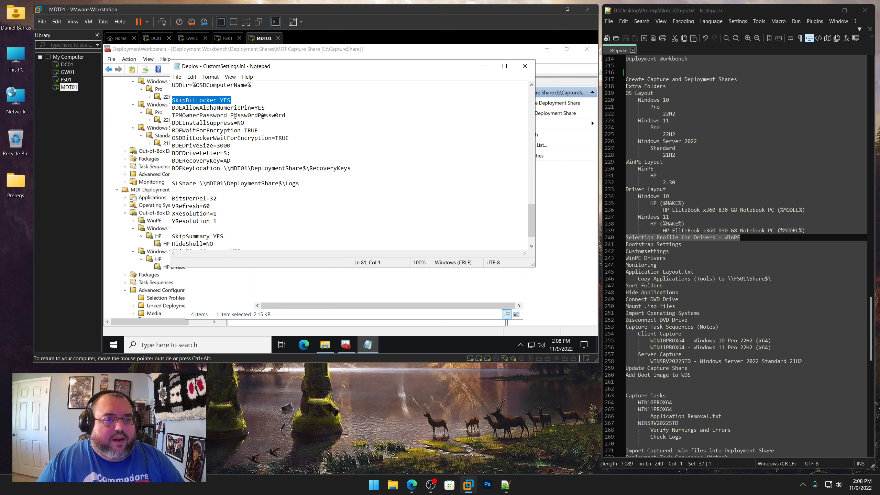
left_click_drag(351, 168, 172, 107)
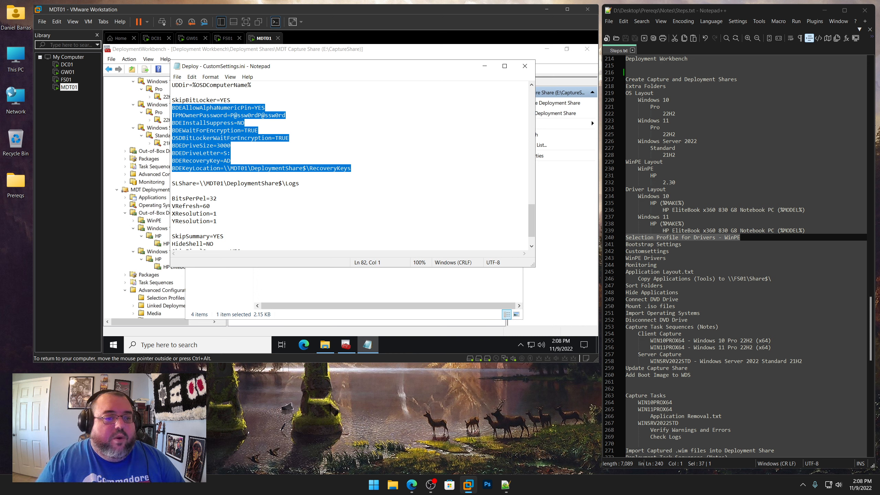
left_click_drag(351, 169, 224, 168)
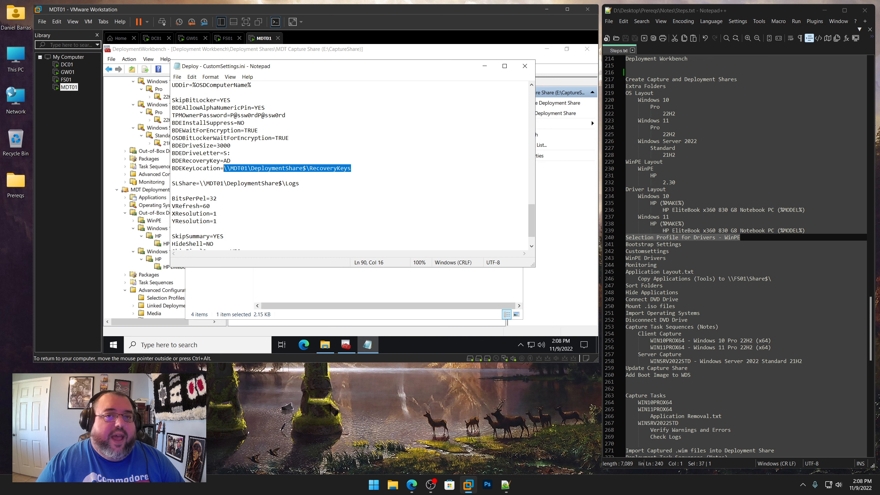
left_click(351, 168)
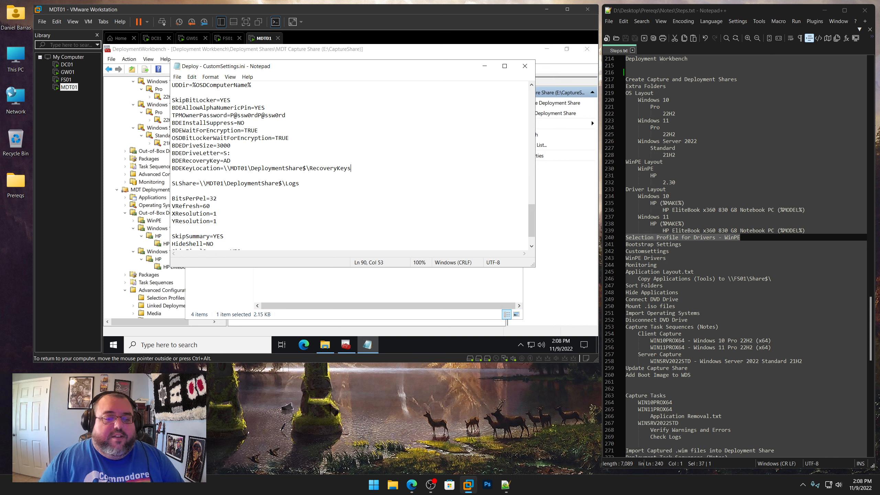
Review the BitLocker, log share, display resolution, summary, finish action and EventService settings in the same file
key("shift+Left")
key("shift+Left")
key("shift+Left")
key("shift+Left")
key("shift+Left")
key("shift+Left")
key("shift+Left")
key("shift+Left")
key("shift+Left")
key("shift+Left")
key("shift+Left")
key("shift+Left")
key("shift+Left")
key("shift+Left")
key("shift+Left")
key("shift+Left")
key("shift+Left")
key("shift+Left")
key("shift+Left")
key("shift+Left")
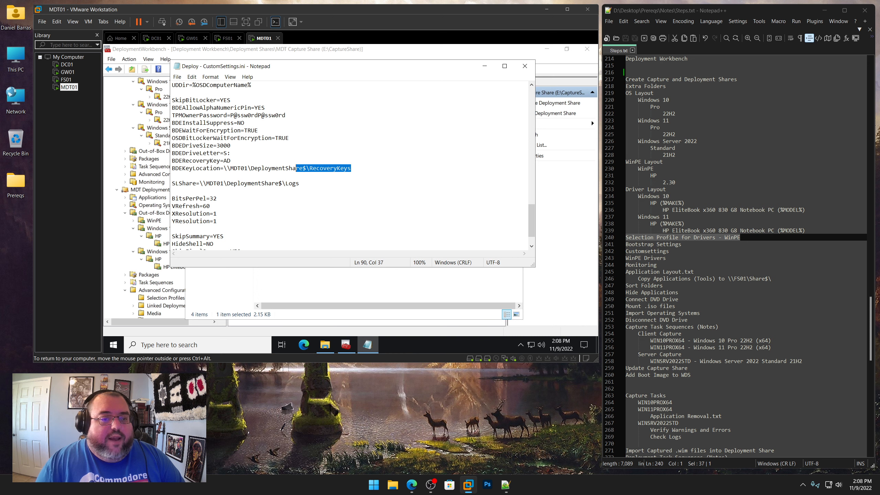
key("shift+Up")
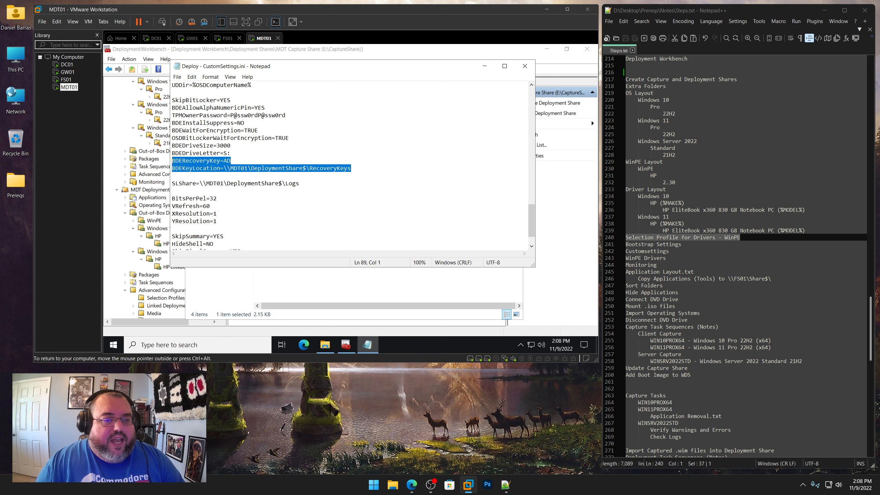
key("shift+Down")
left_click_drag(231, 161, 172, 161)
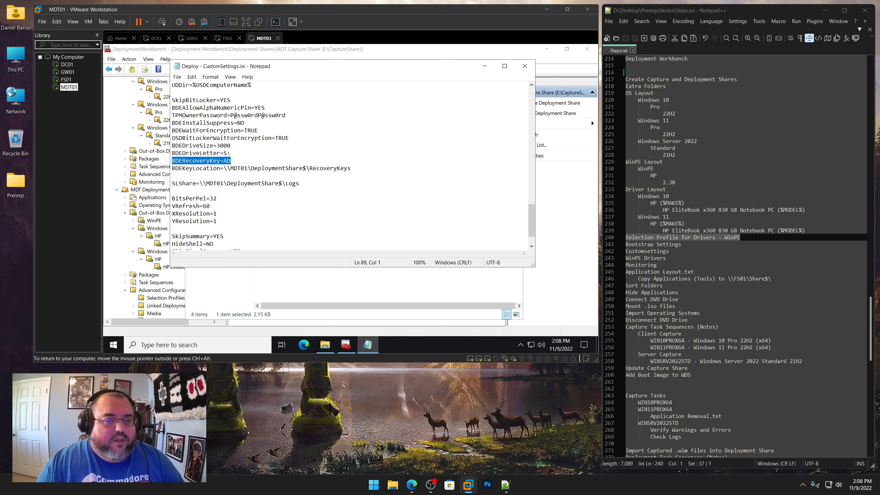
left_click_drag(351, 169, 172, 108)
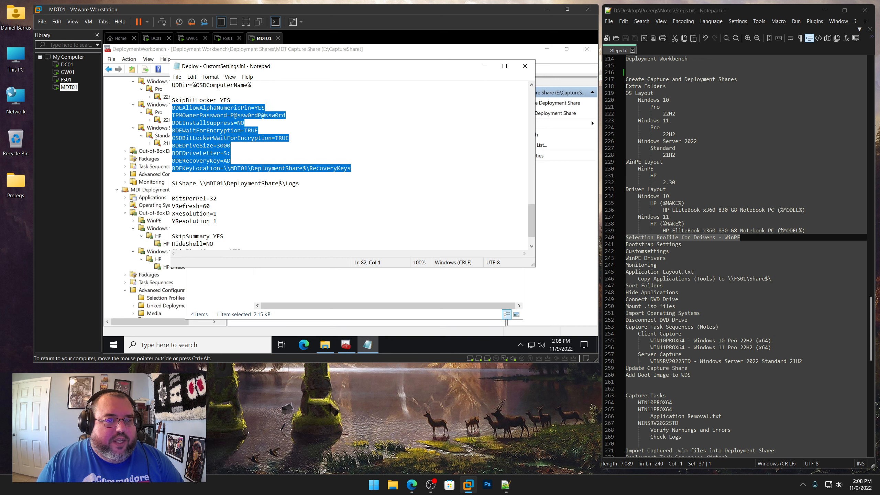
scroll(350, 165, "down", 2)
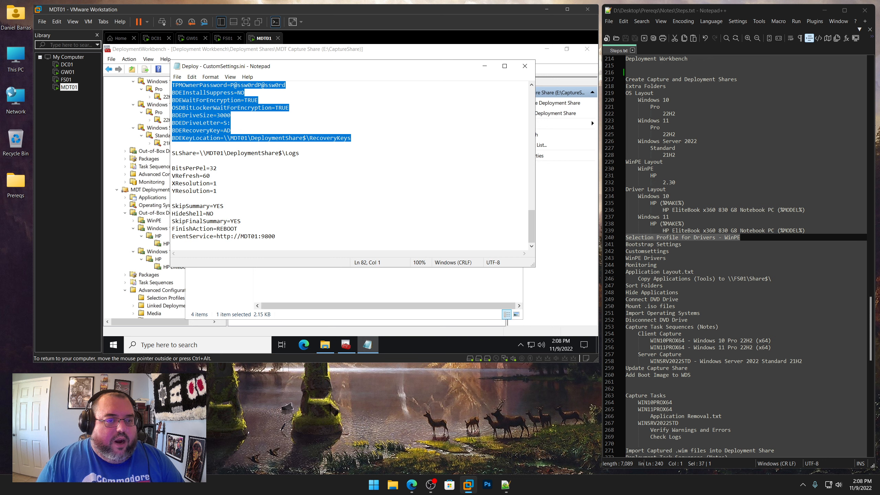
left_click_drag(300, 152, 172, 153)
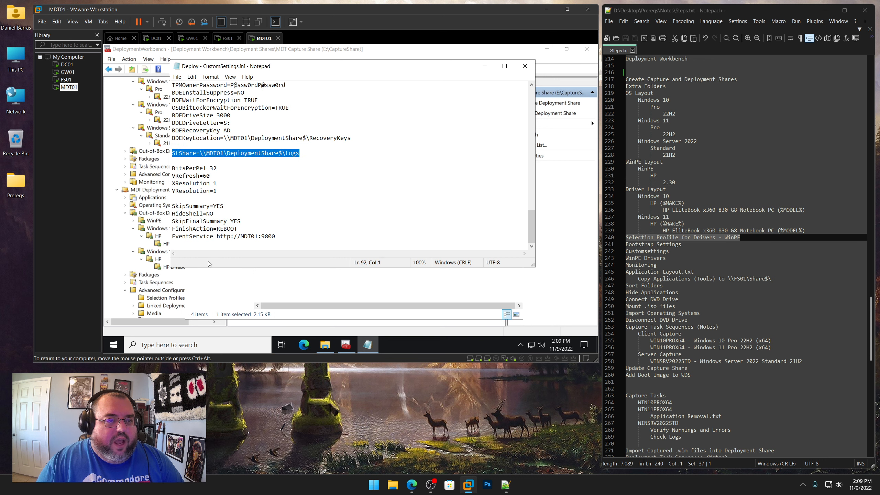
left_click_drag(217, 191, 172, 168)
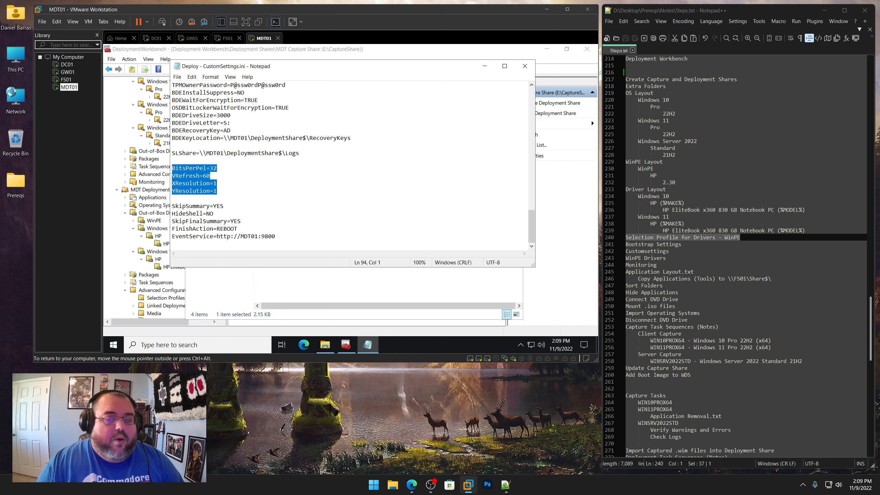
left_click_drag(224, 206, 217, 229)
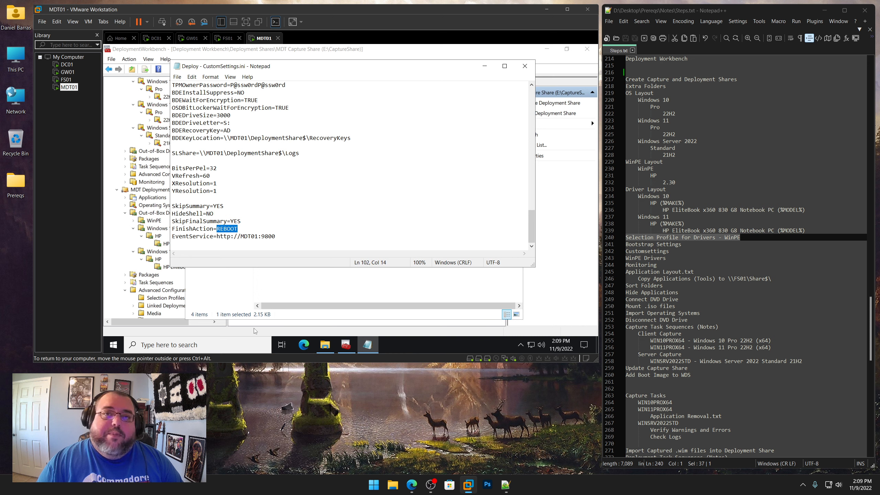
left_click_drag(275, 237, 217, 236)
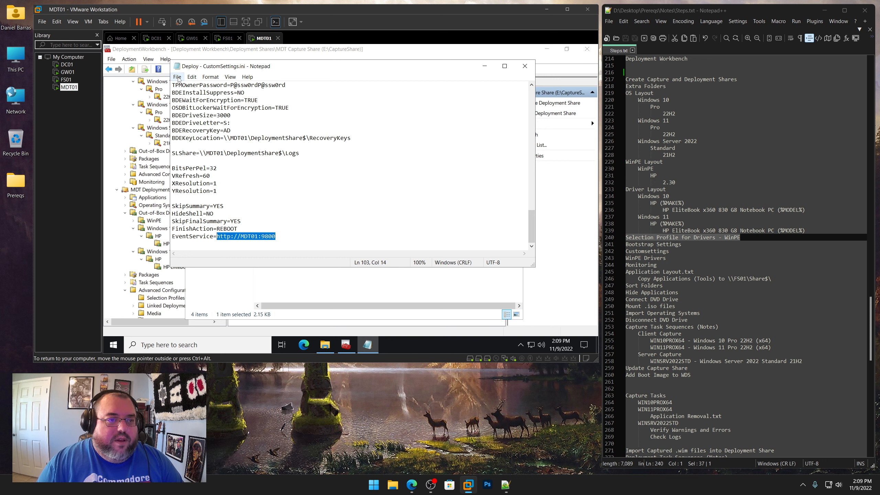
Copy the entire contents of Deploy - CustomSettings.ini and close Notepad
left_click(191, 77)
mouse_move(210, 76)
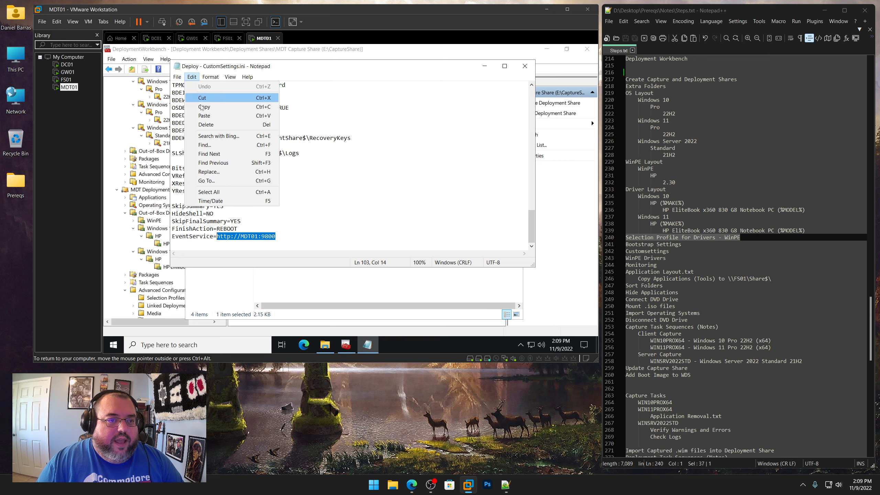
left_click(244, 194)
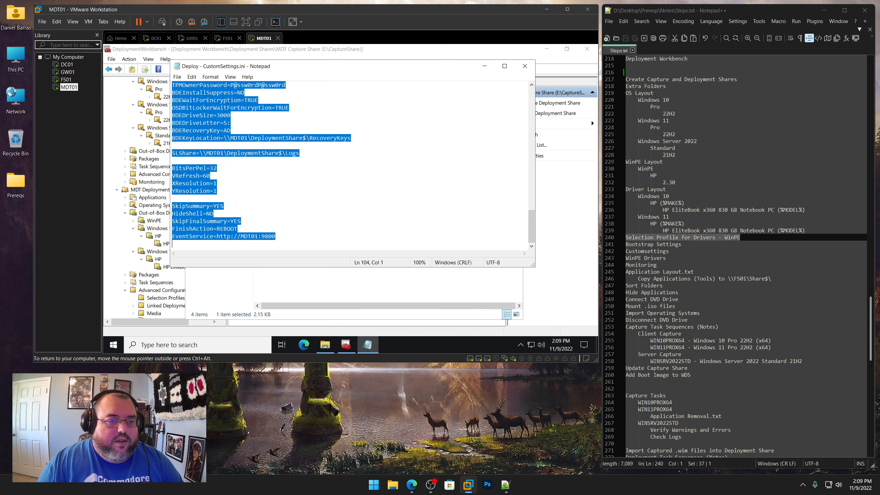
right_click(219, 129)
left_click(231, 154)
left_click(524, 67)
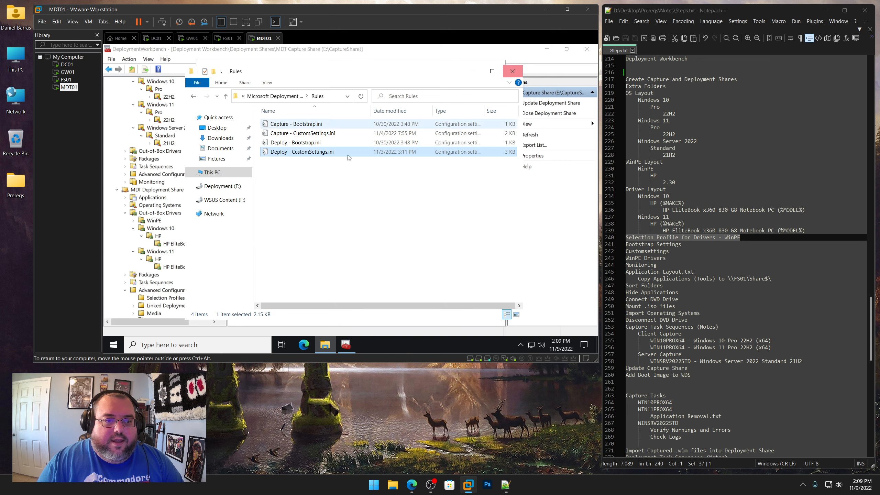
Close the Rules folder and replace the deployment share's Rules text with the copied settings
left_click(512, 72)
left_click_drag(249, 157, 209, 107)
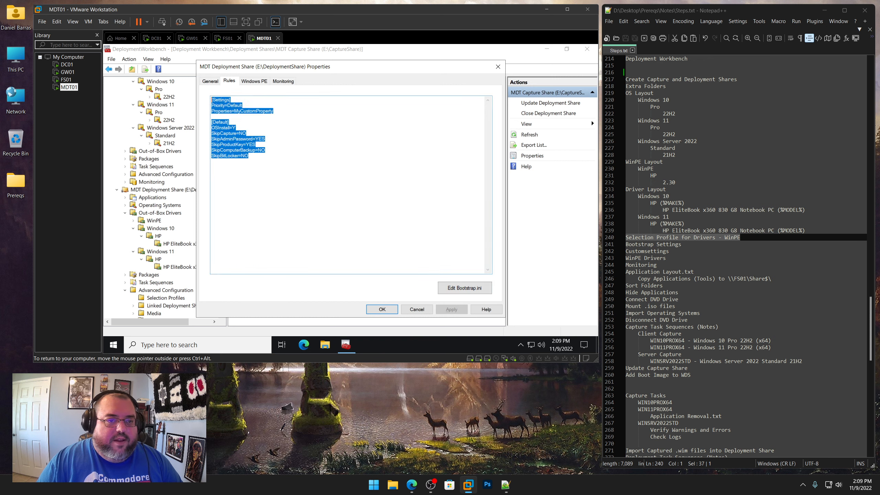
key("ctrl+v")
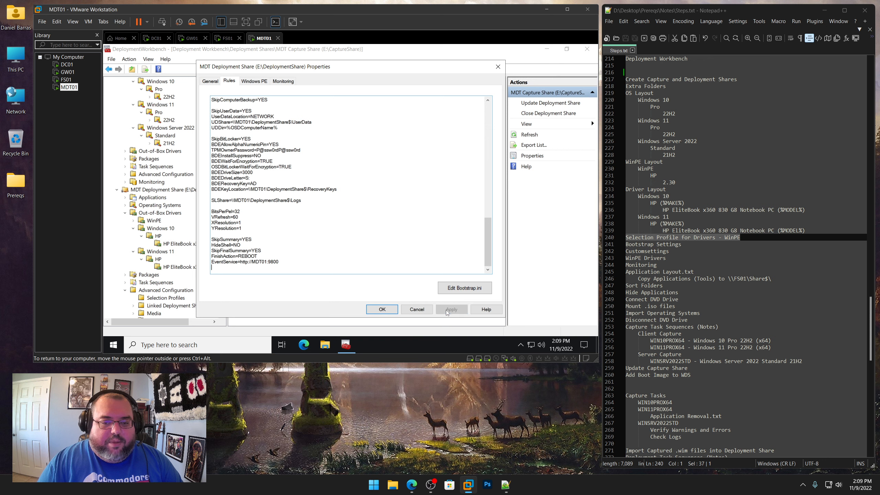
Set the deployment share's Windows PE x64 scratch space size to 512 and apply
left_click(254, 81)
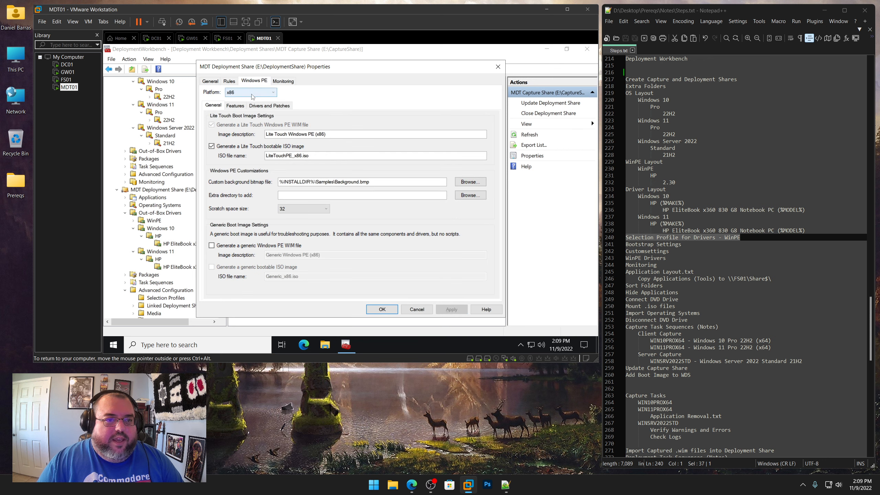
left_click(250, 92)
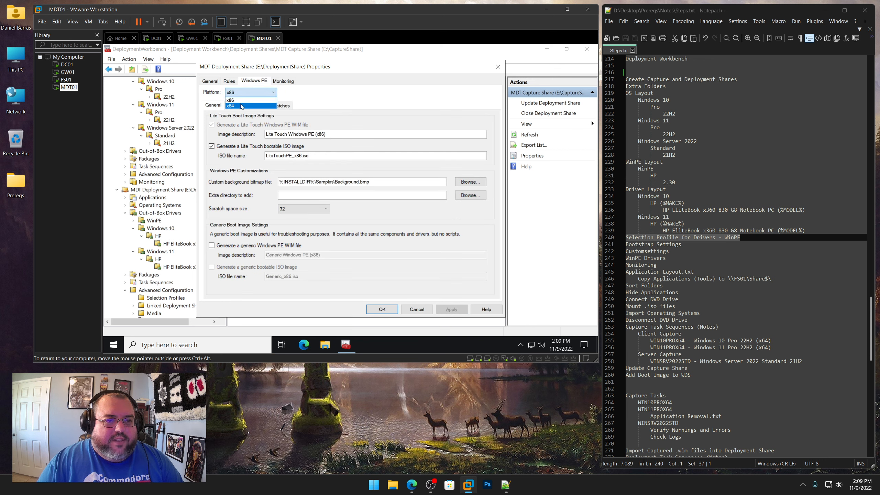
left_click(243, 106)
left_click(301, 209)
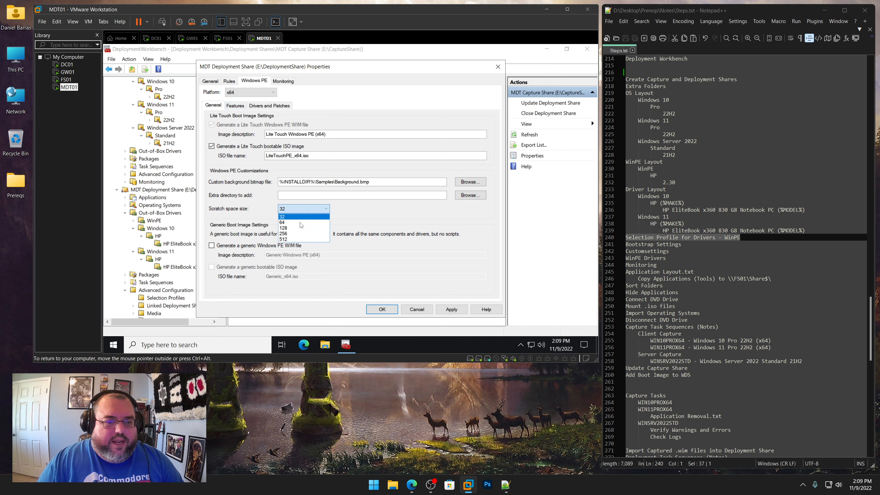
left_click(296, 240)
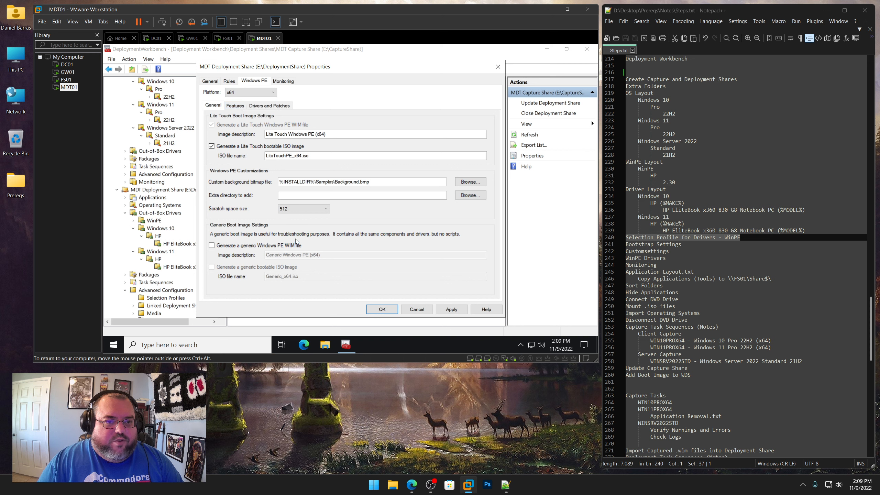
left_click(452, 309)
Enable the DISM Cmdlets and Windows PowerShell feature packs for the deployment share's Windows PE and apply
left_click(231, 105)
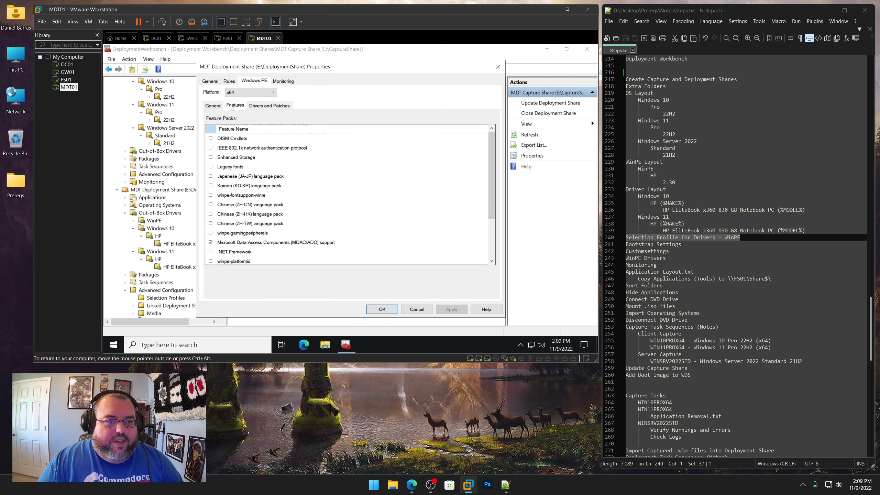
left_click(211, 138)
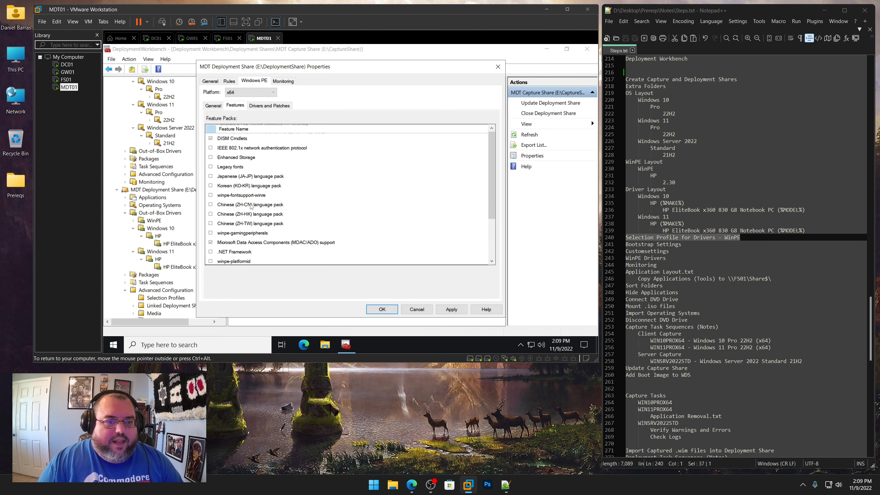
scroll(257, 227, "down", 1)
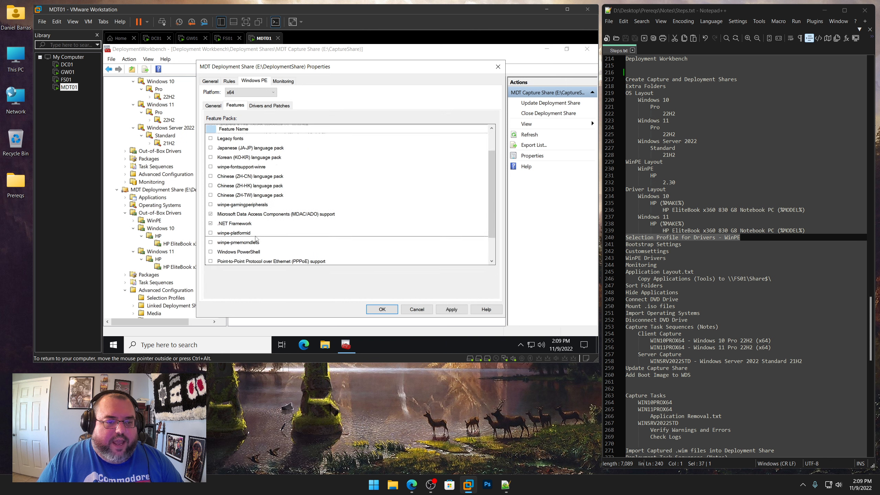
left_click(211, 252)
left_click(451, 308)
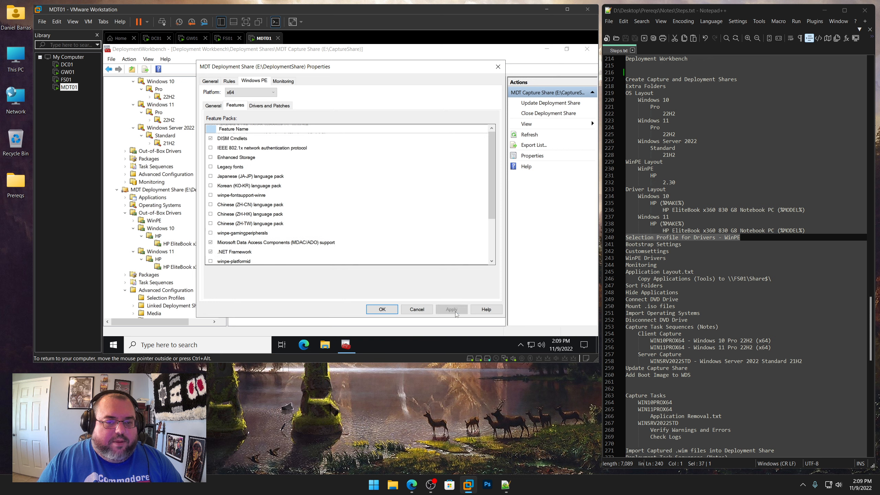
Set the deployment share's Windows PE driver selection profile to Drivers - WinPE, including all drivers from the profile, and apply
left_click(258, 107)
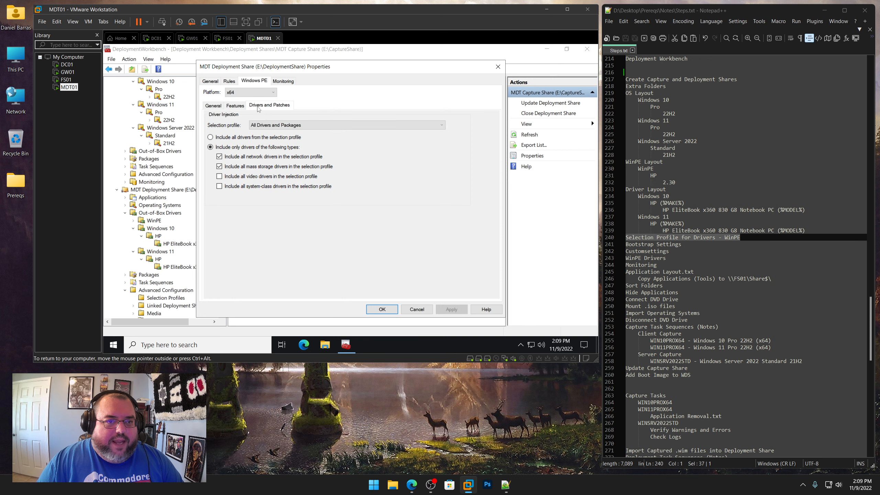
left_click(266, 126)
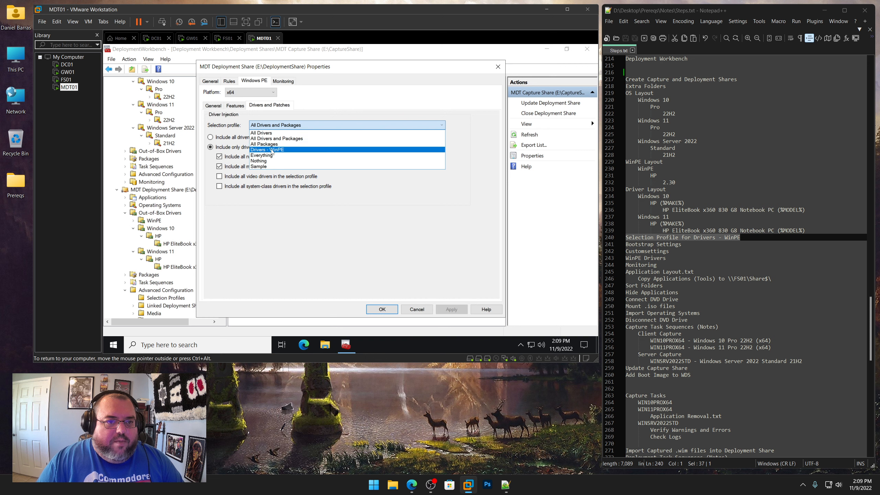
left_click(261, 149)
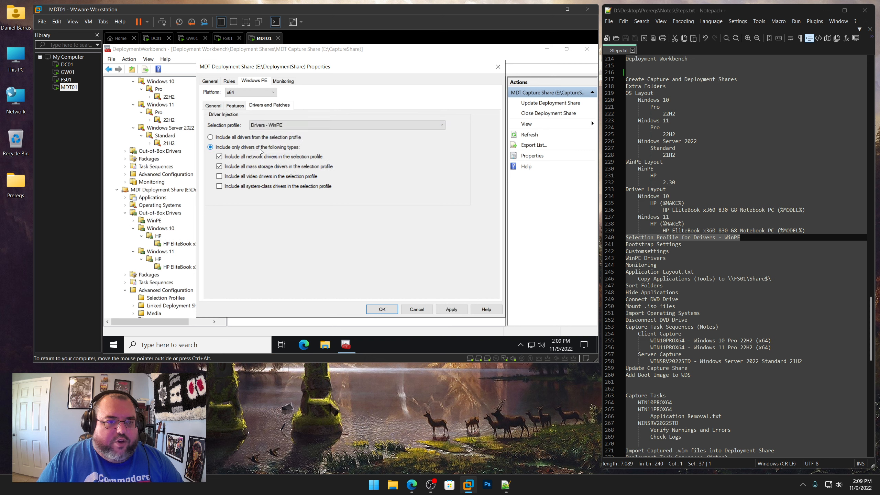
left_click(210, 138)
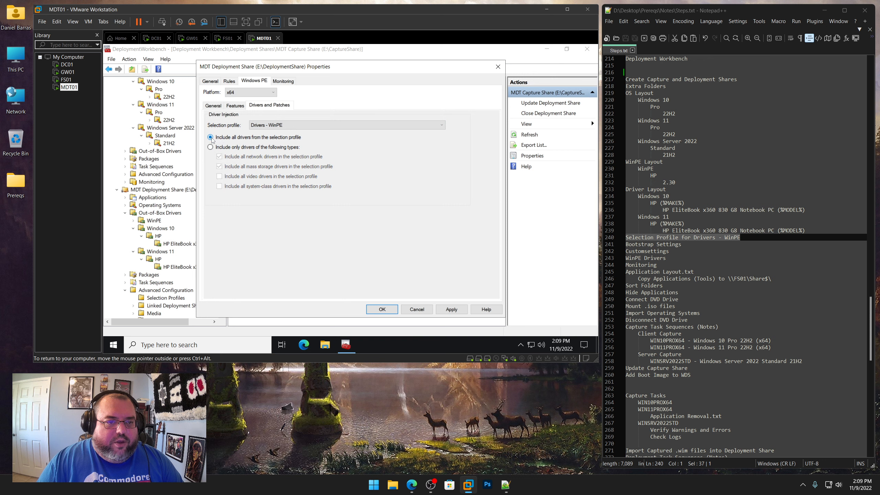
left_click(452, 311)
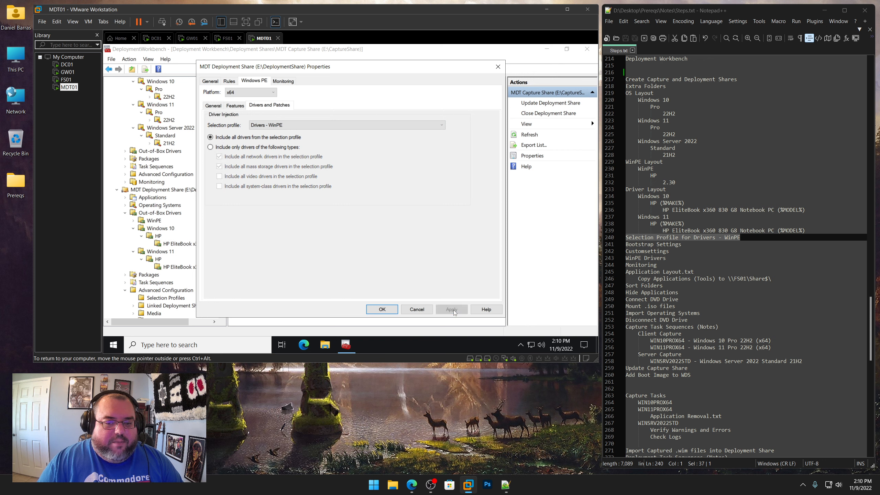
Enable monitoring for the deployment share, apply, and close the properties dialog
left_click(283, 83)
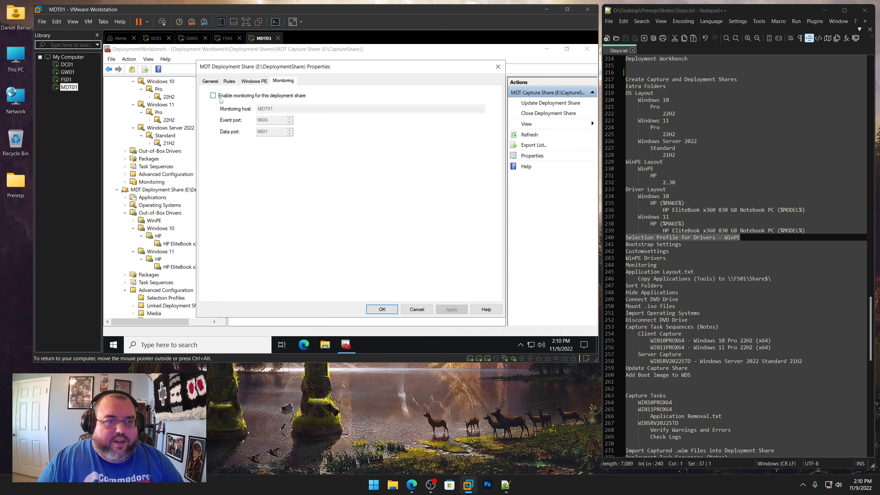
left_click(213, 95)
left_click(457, 311)
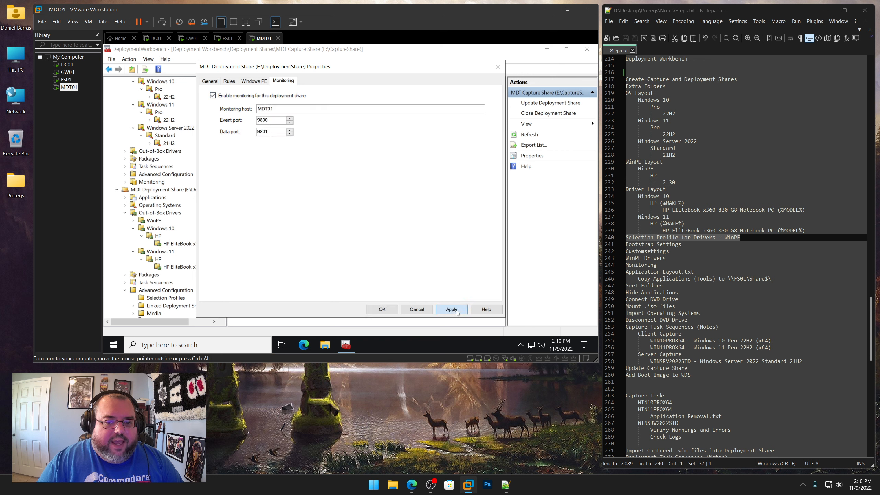
left_click(382, 309)
Highlight the finished checklist items and the Application Layout.txt item in the steps notes
left_click_drag(682, 245, 624, 259)
key("shift+Up")
key("shift+Up")
key("shift+Up")
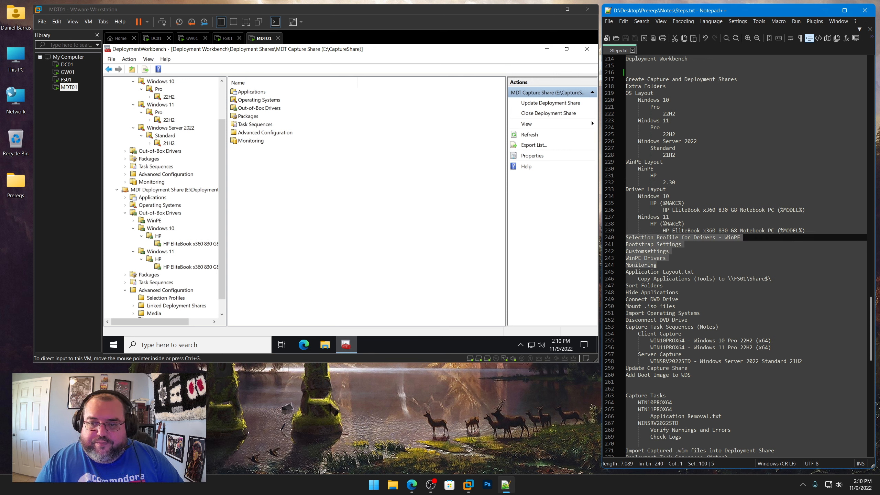
scroll(695, 247, "down", 5)
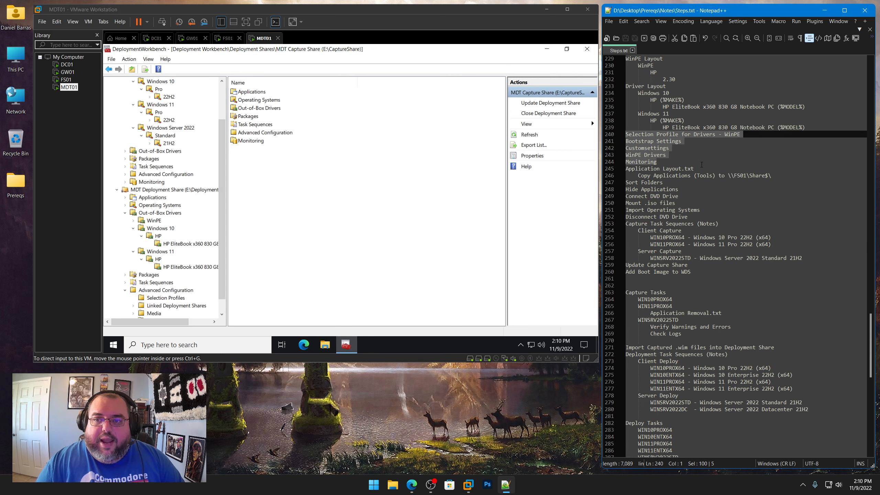
left_click_drag(696, 169, 629, 168)
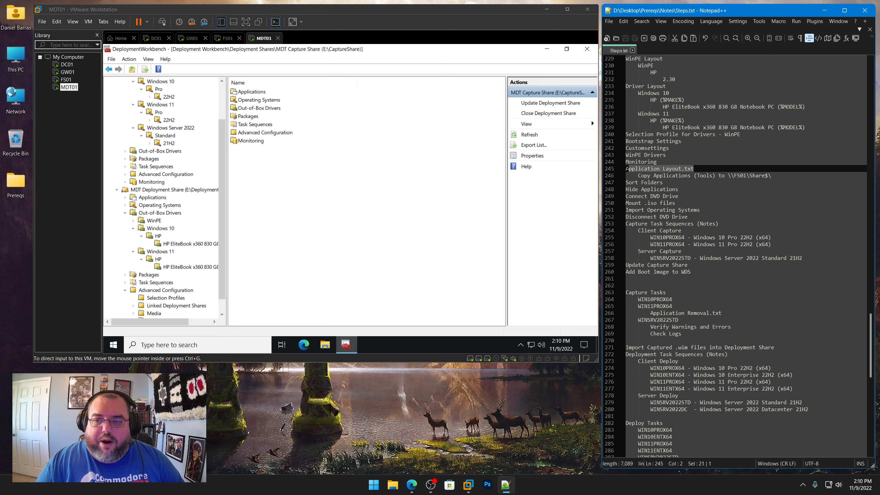
Open Application Layout.txt from the Notes folder, then return to the steps notes and highlight the Copy Applications line
left_click(609, 21)
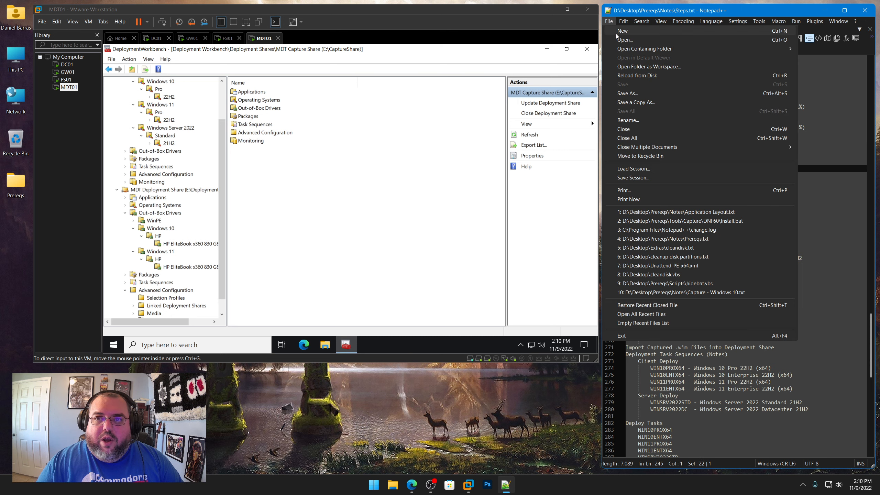
left_click(615, 37)
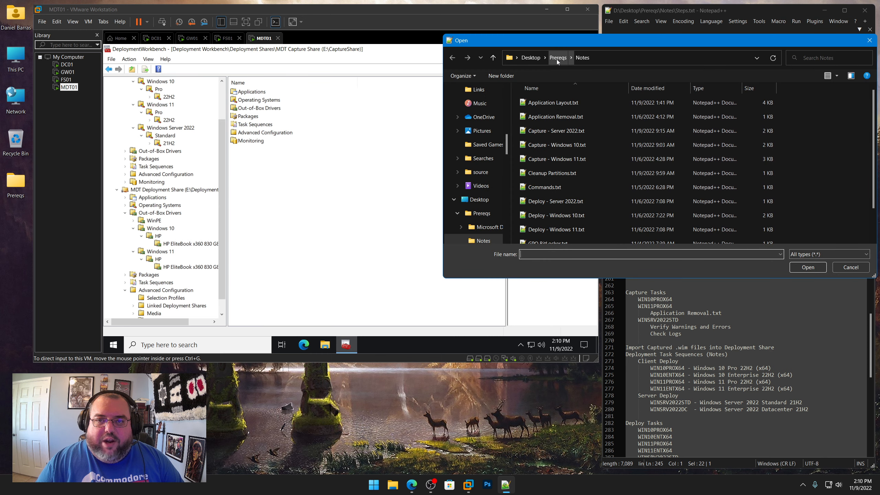
double_click(555, 103)
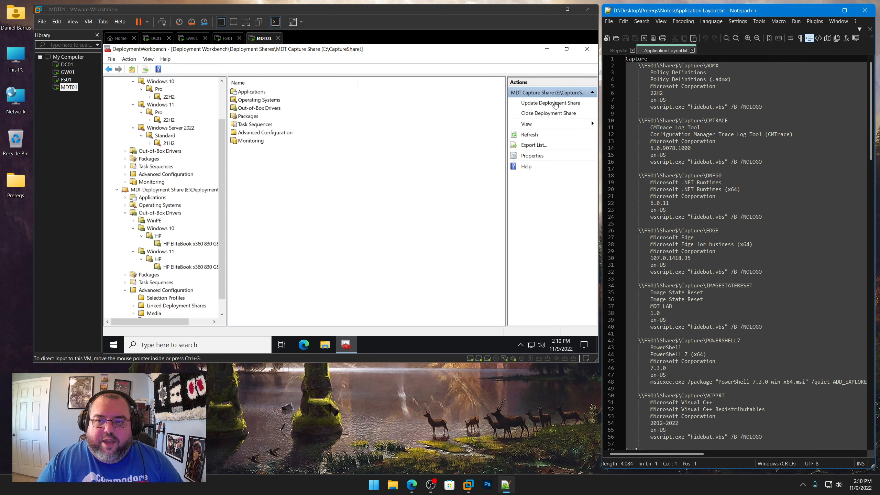
left_click(619, 50)
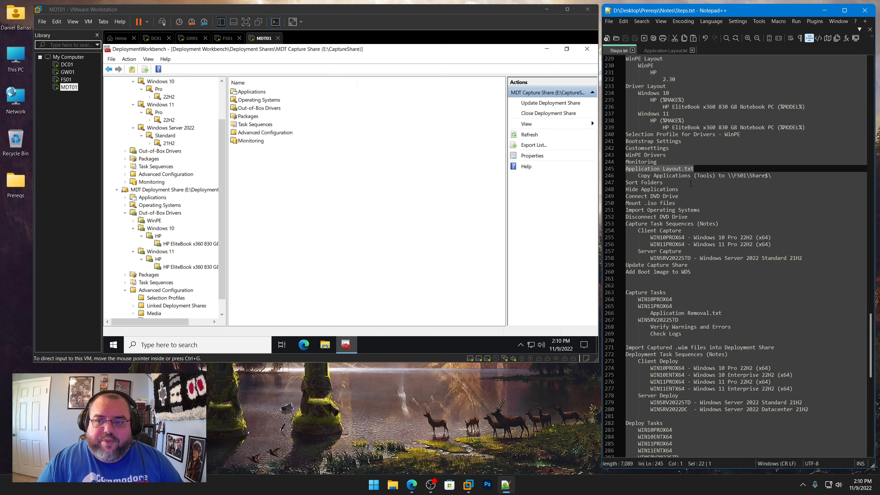
scroll(689, 184, "down", 2)
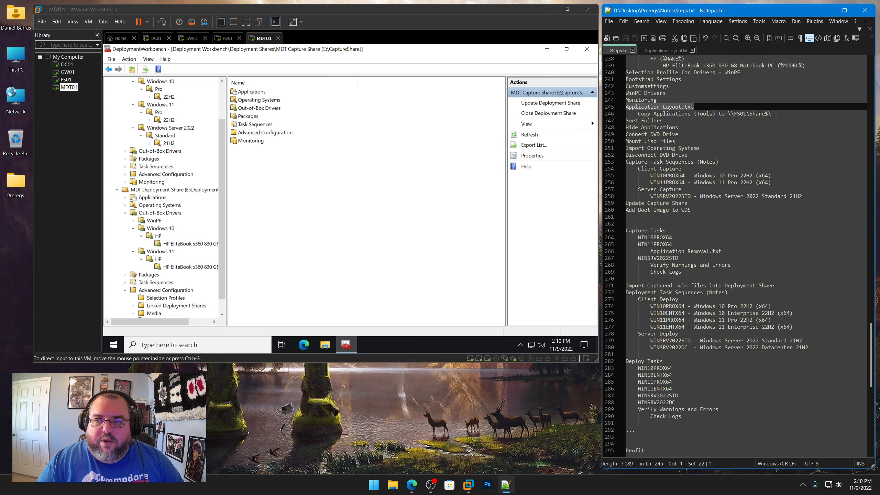
left_click_drag(774, 114, 641, 115)
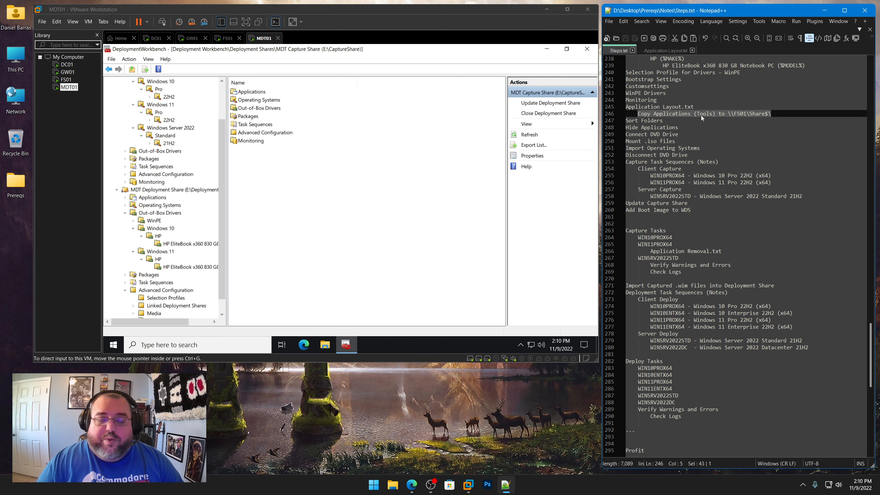
Open the Prereqs Tools folder on the host shared drive in File Explorer and copy its Capture and Deploy folders
left_click(549, 51)
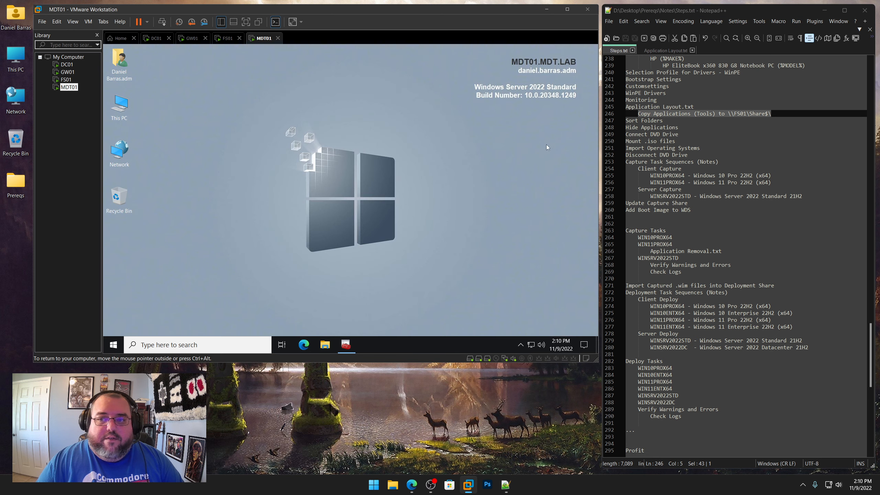
left_click(325, 345)
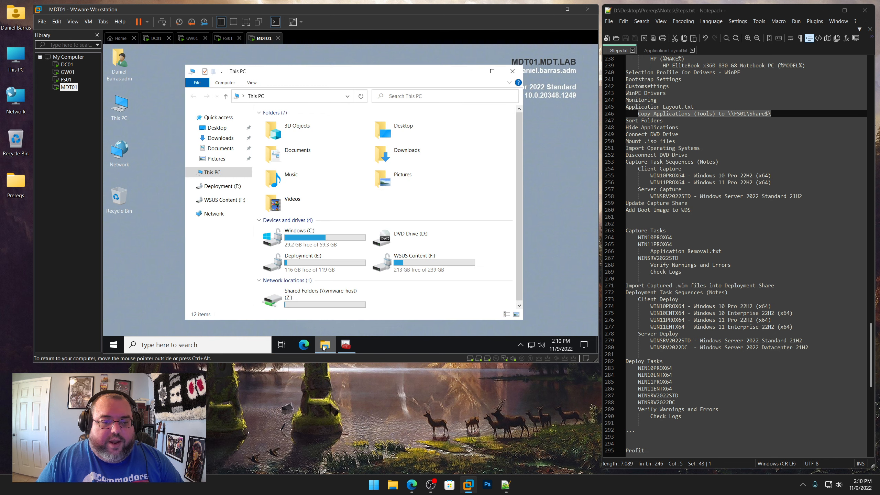
left_click(299, 300)
double_click(299, 301)
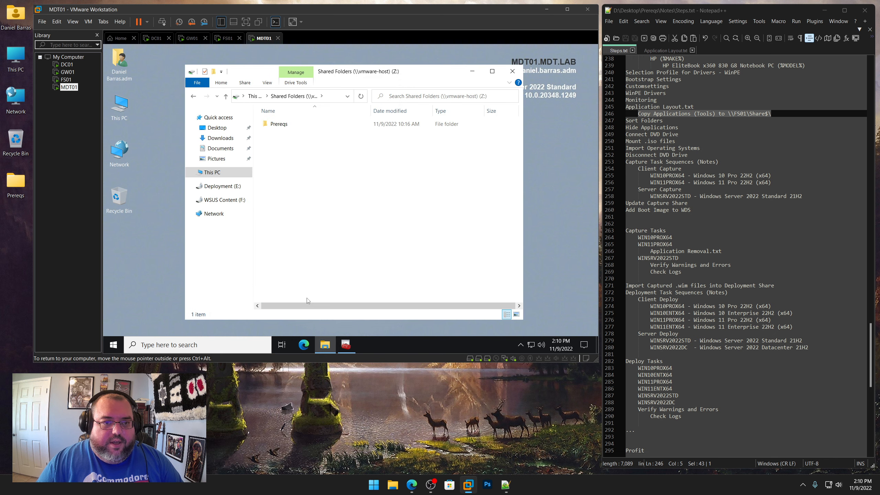
double_click(277, 124)
double_click(283, 169)
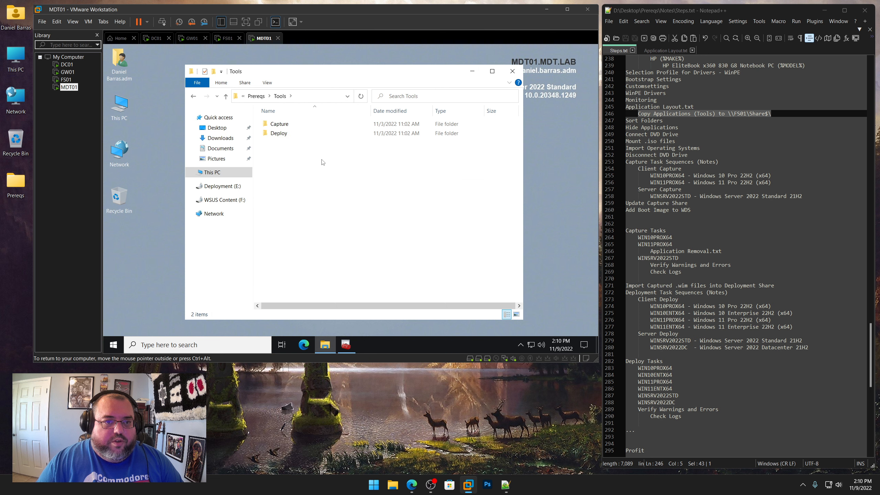
left_click_drag(318, 157, 288, 124)
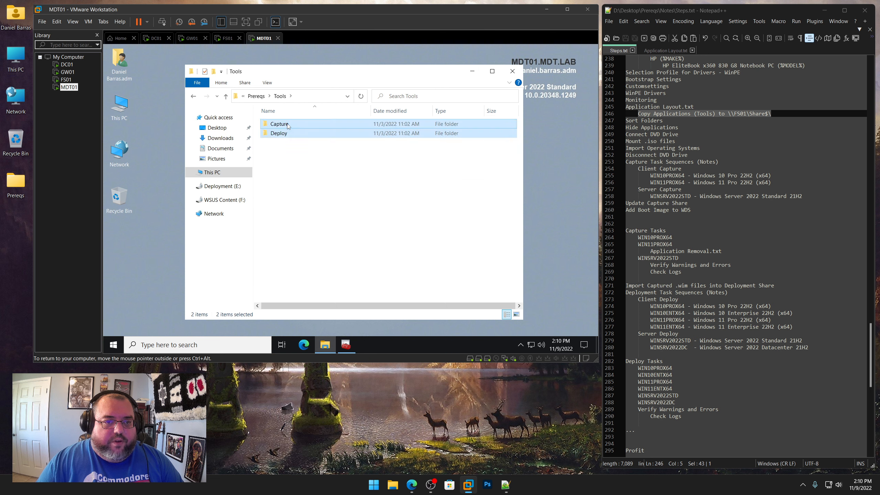
right_click(288, 125)
left_click(306, 206)
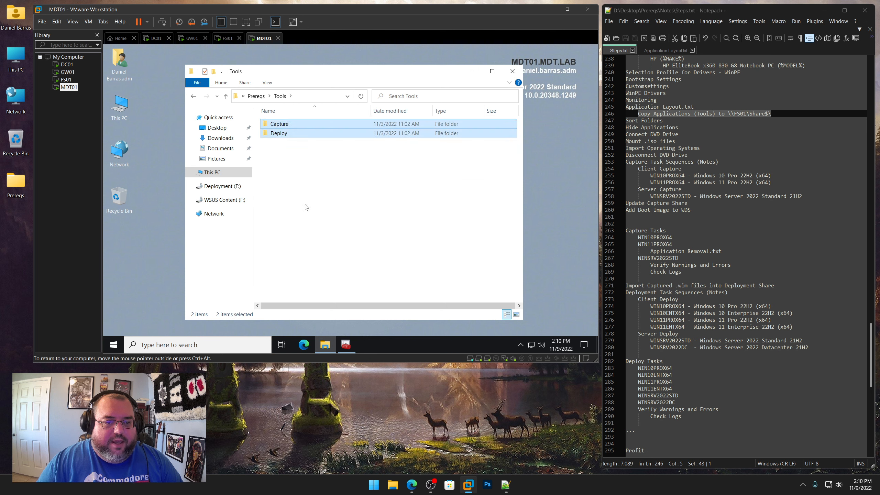
Open \\FS01\Share$ from the Run dialog and paste the Capture and Deploy folders into it
right_click(113, 345)
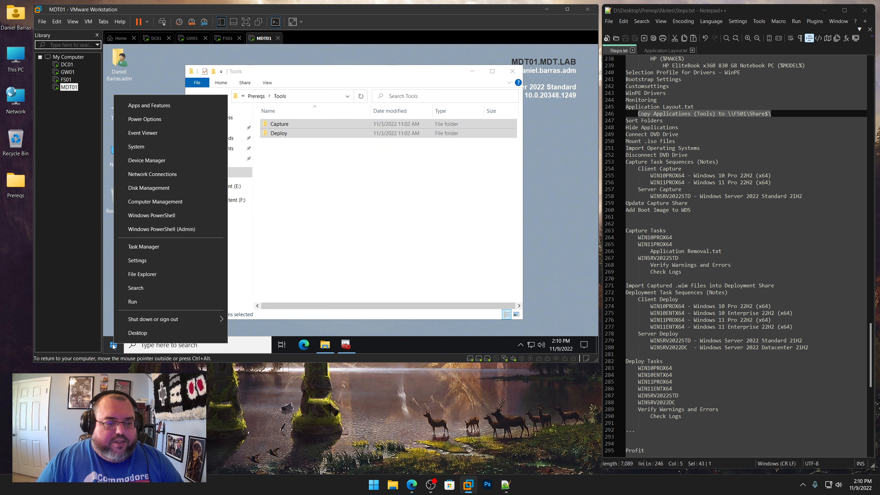
left_click(137, 301)
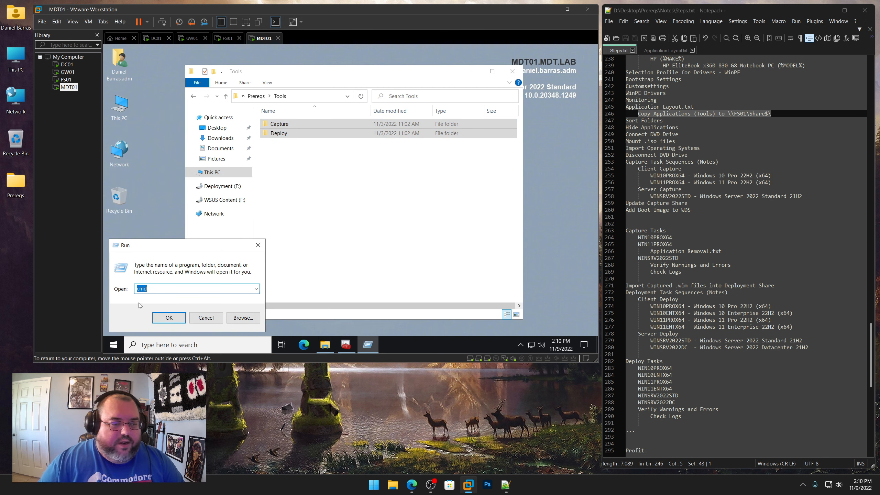
type("\\F")
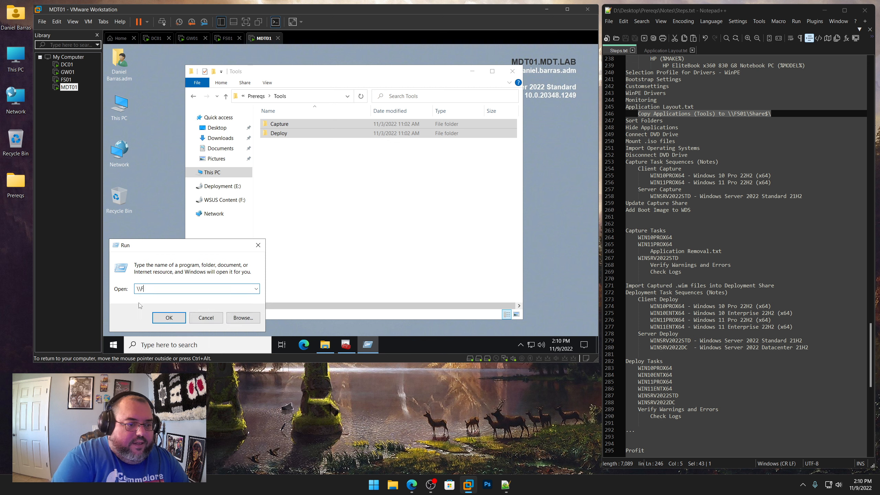
type("S01")
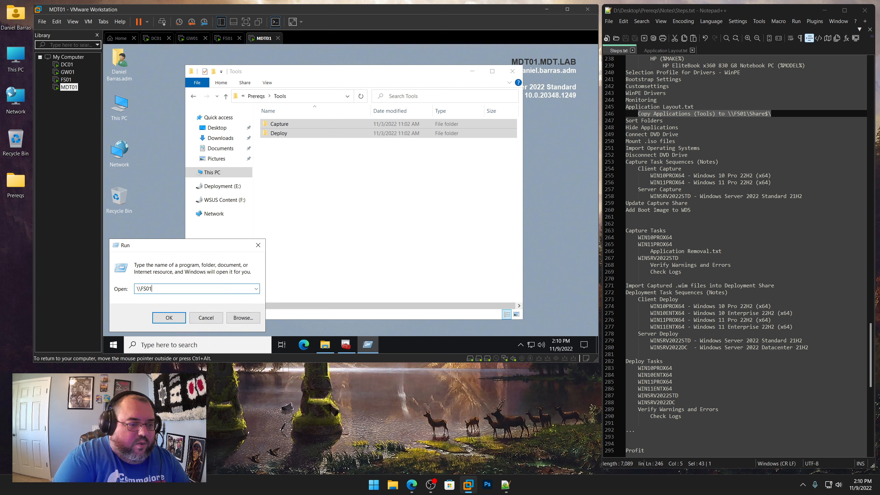
type("\\Sh")
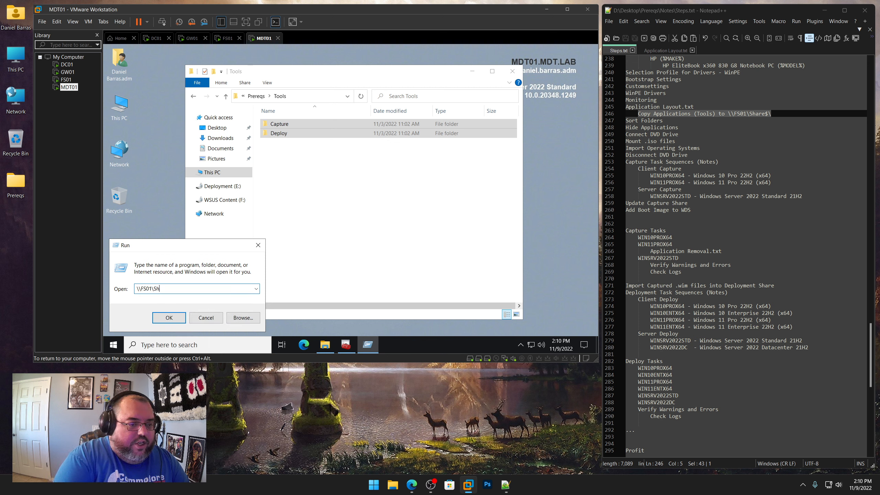
type("are$")
key("Return")
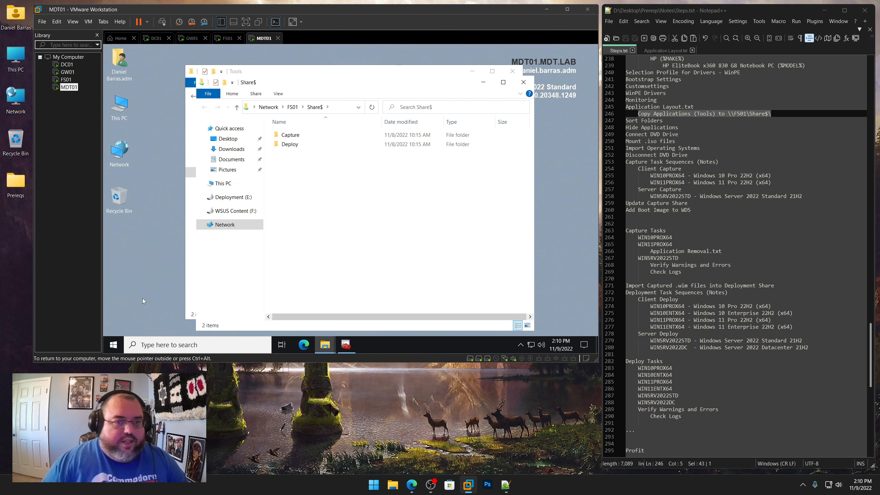
right_click(344, 189)
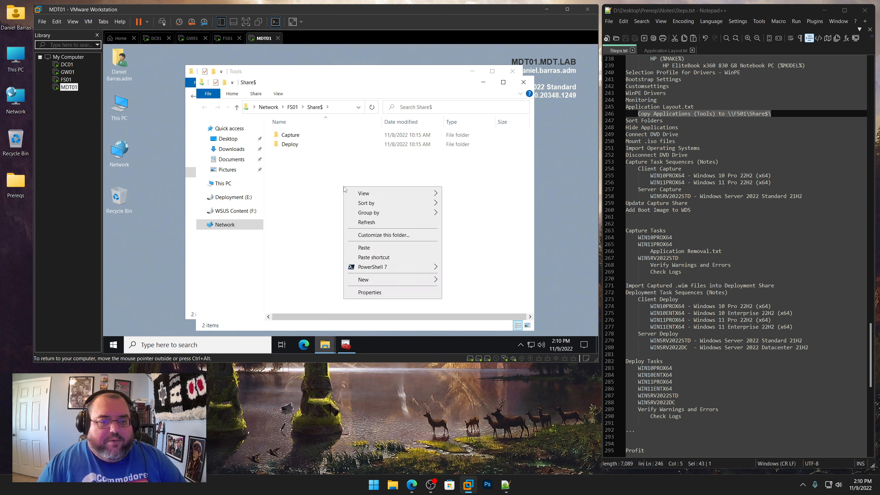
left_click(358, 248)
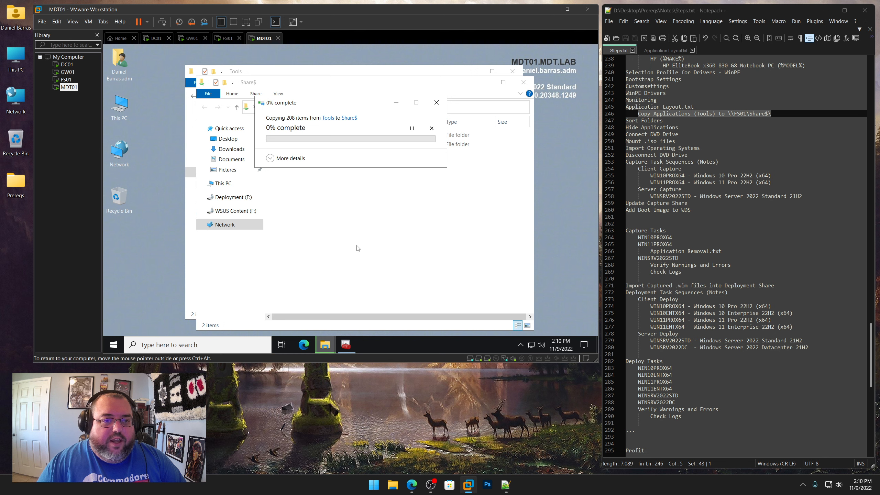
left_click_drag(353, 107, 242, 62)
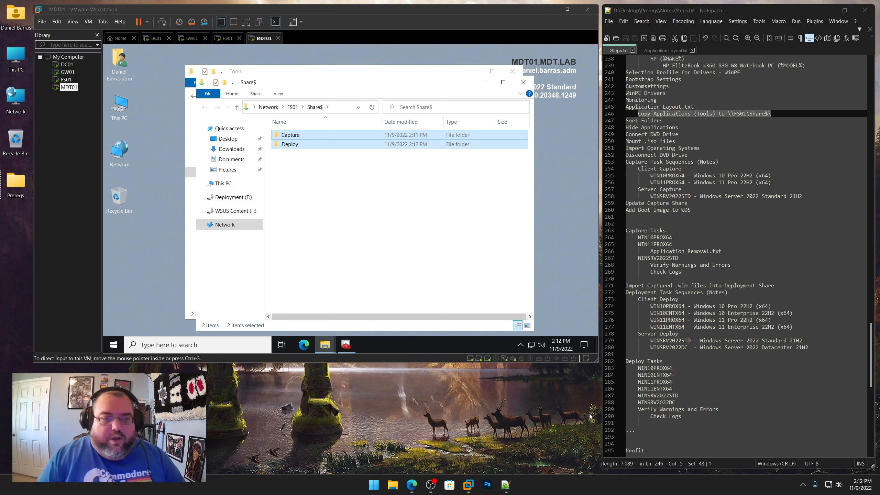
Close the Explorer windows, open Deployment Workbench, collapse the tree and select the Capture Share's Applications node
left_click(523, 82)
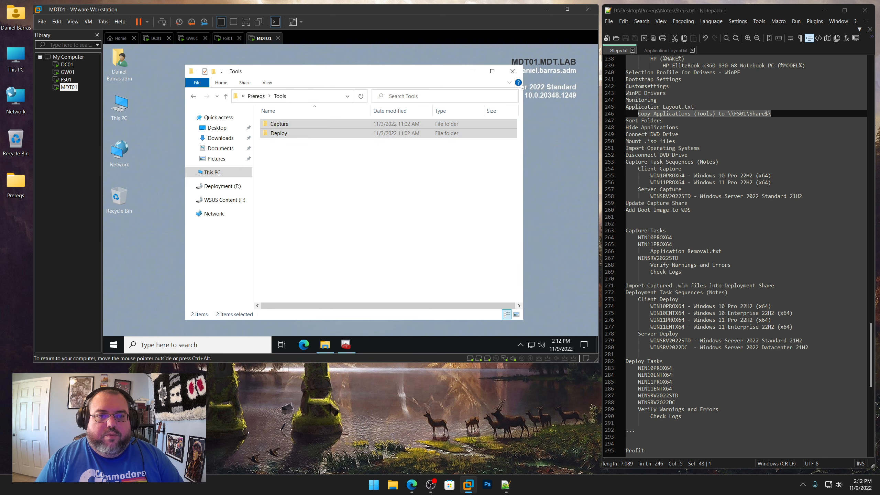
left_click(513, 71)
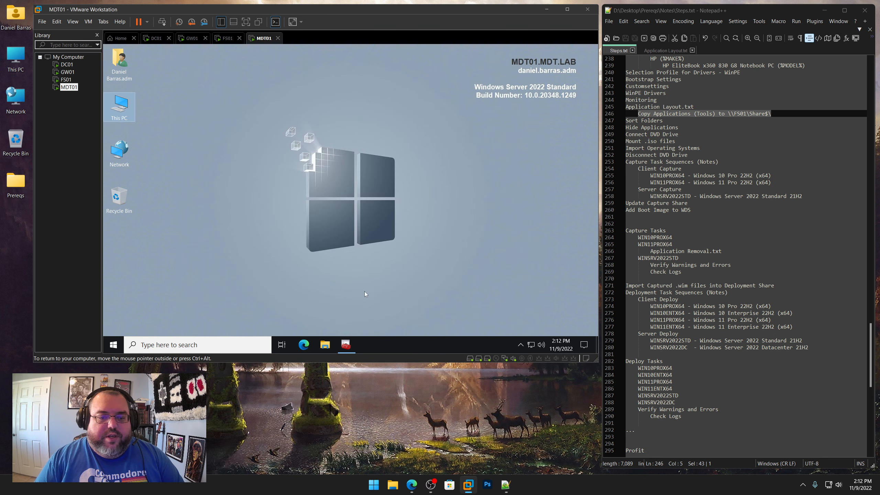
left_click(348, 348)
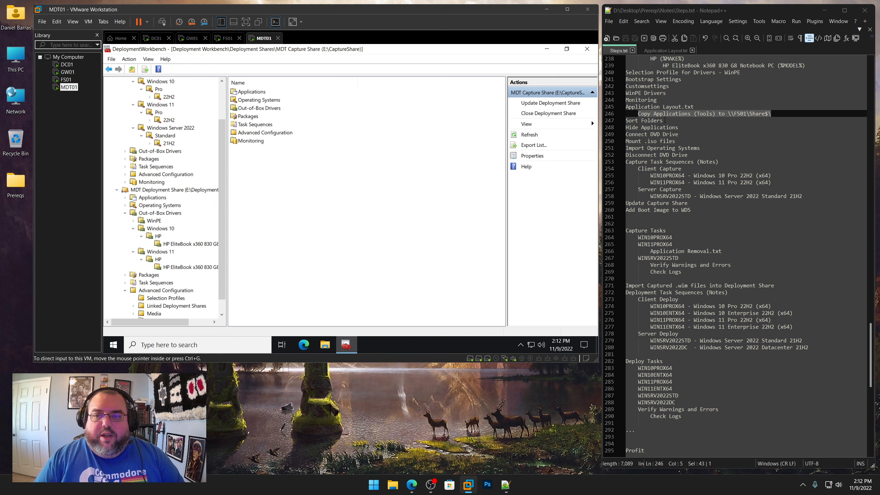
left_click_drag(771, 113, 638, 114)
left_click_drag(223, 160, 223, 104)
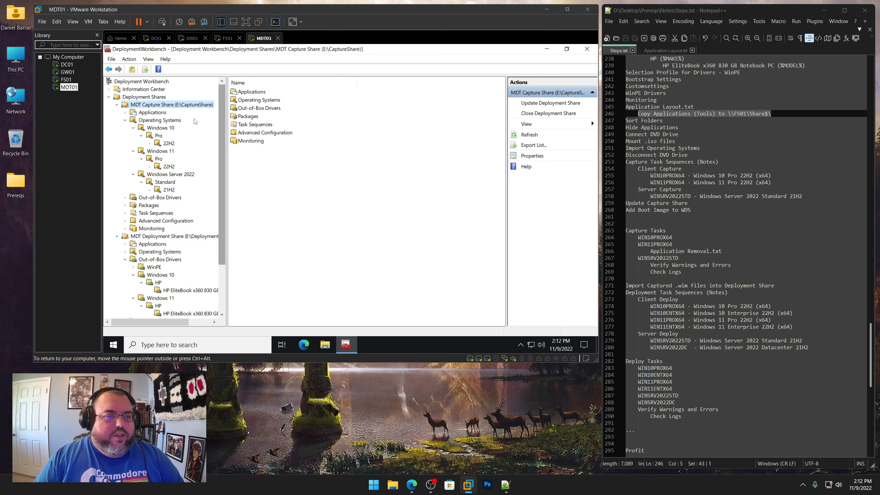
left_click(117, 237)
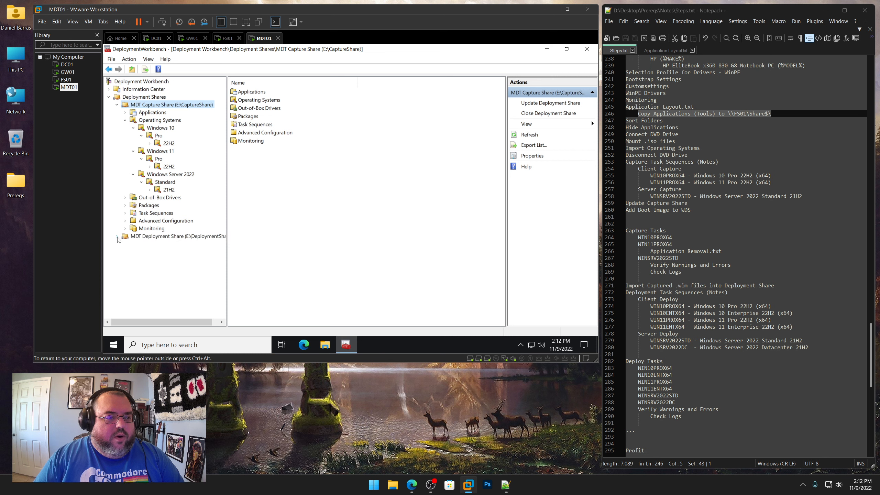
left_click(125, 120)
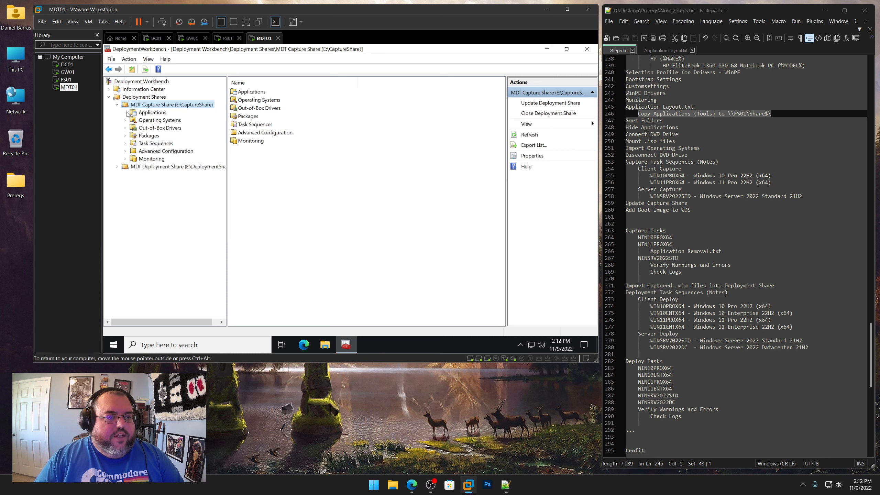
left_click(143, 113)
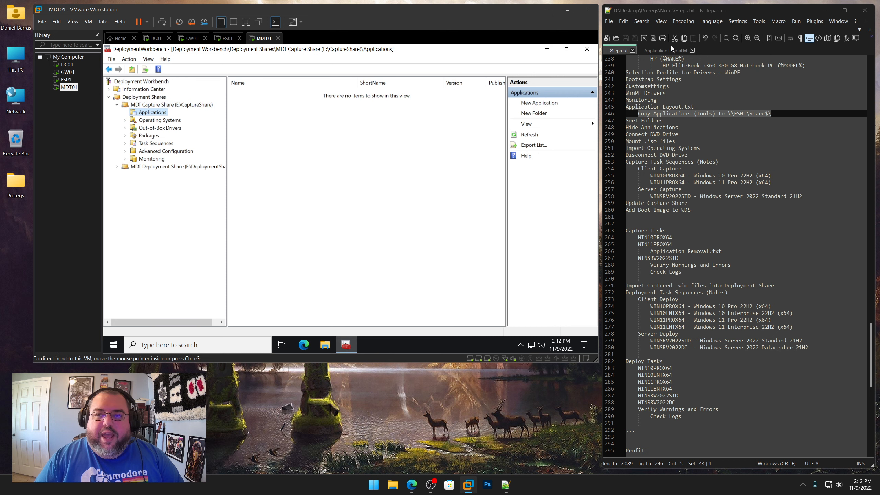
Create a Policy Definitions folder under the Capture Share's Applications node, taking the name from Application Layout.txt
left_click(682, 51)
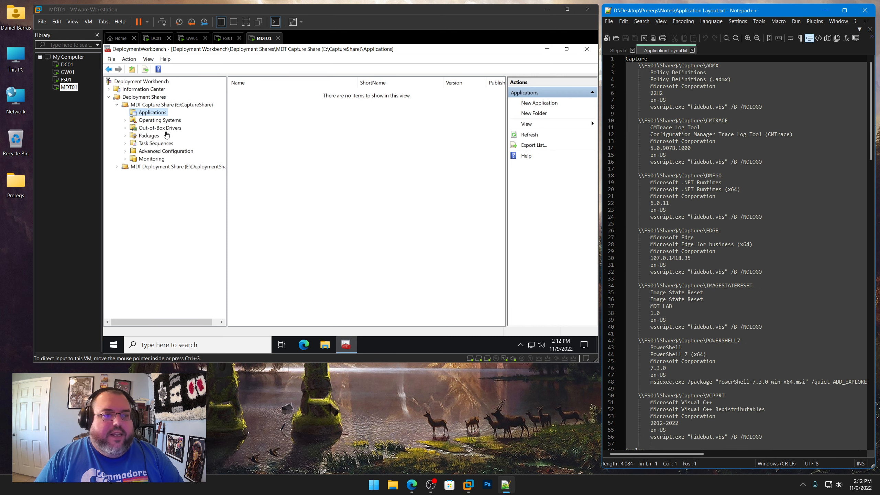
scroll(651, 332, "down", 4)
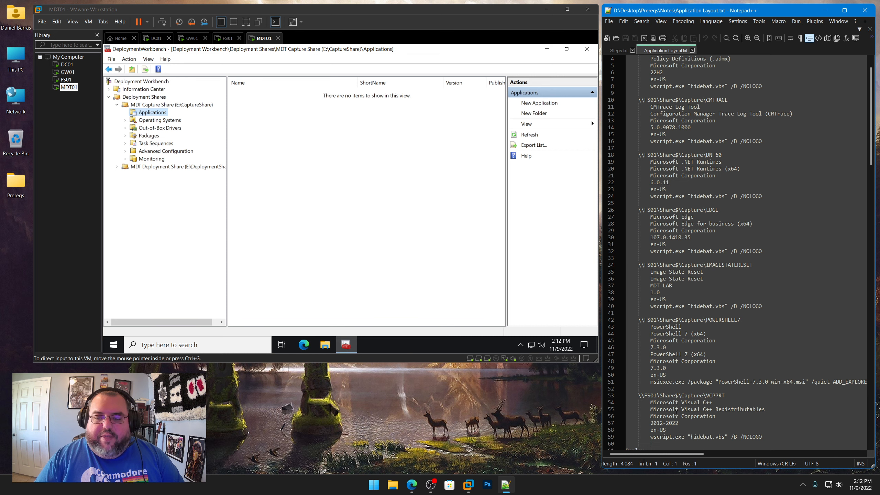
left_click_drag(743, 367, 559, 1)
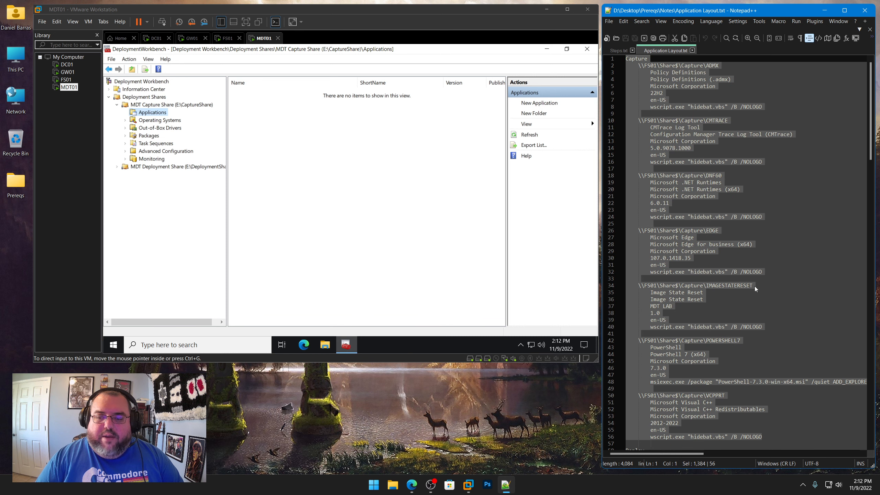
left_click(369, 170)
left_click(737, 134)
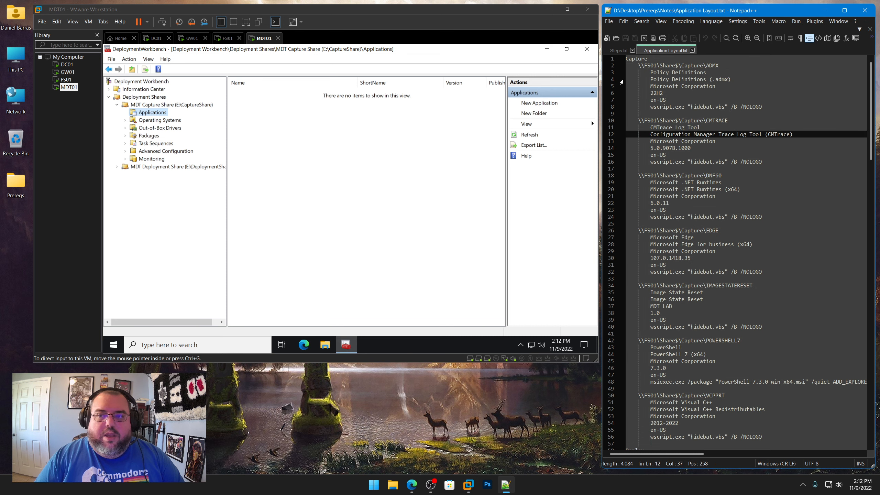
right_click(158, 113)
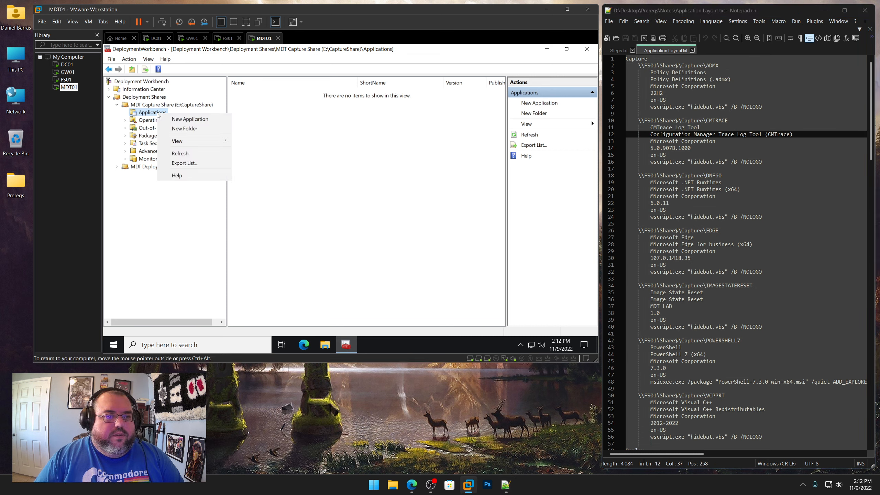
left_click(180, 127)
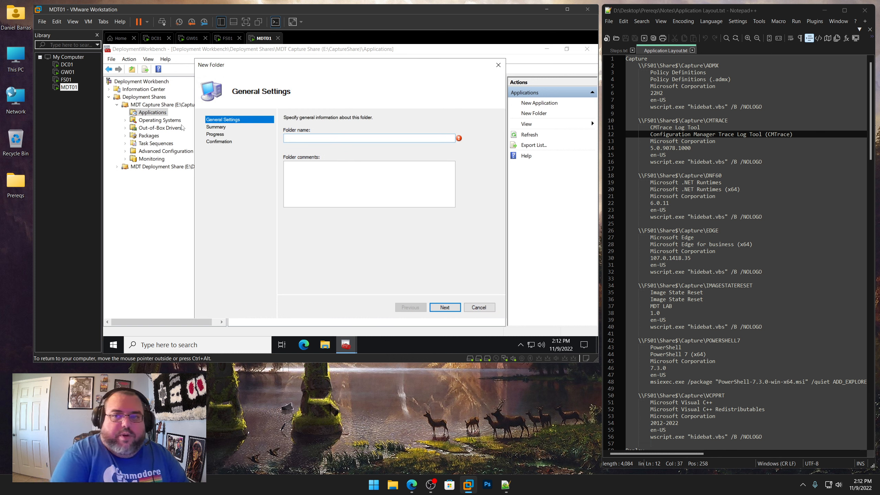
type("Policy Definitions")
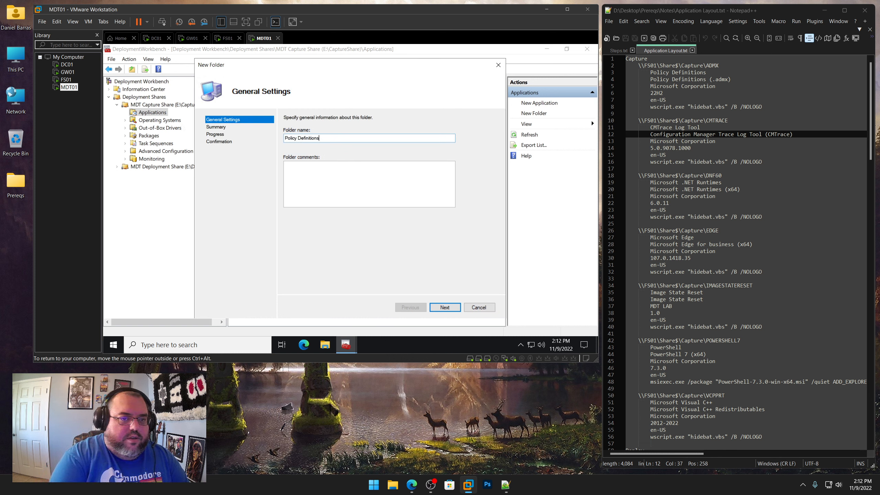
left_click_drag(706, 72, 651, 72)
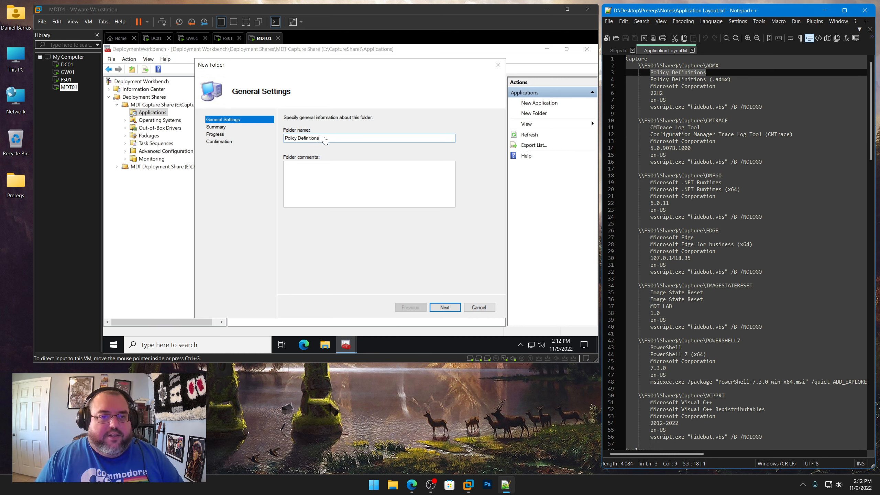
left_click_drag(325, 138, 284, 139)
left_click(444, 307)
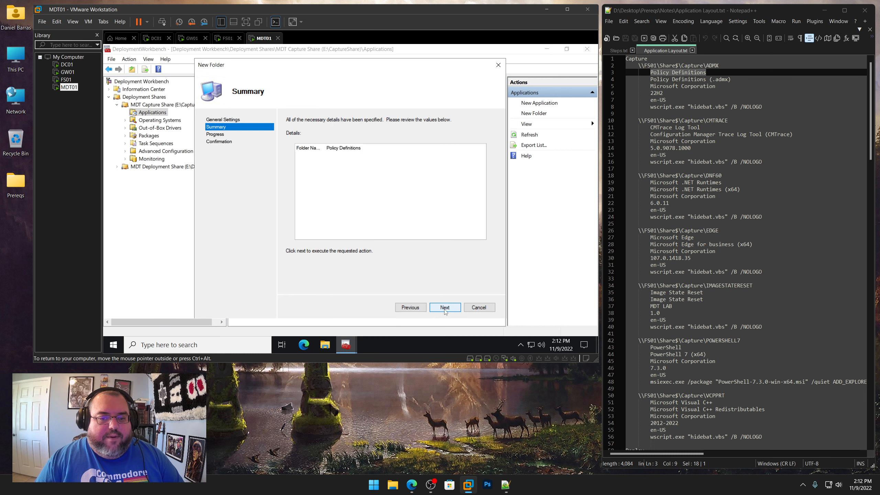
left_click(445, 307)
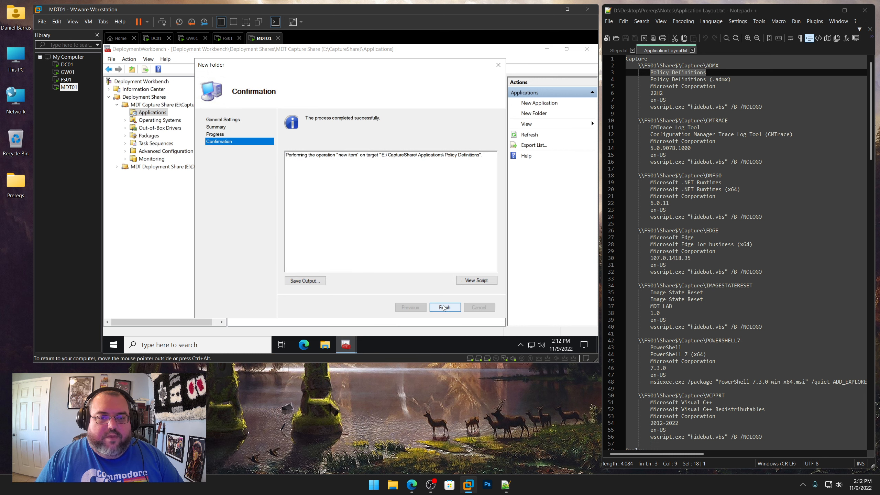
left_click(445, 307)
Copy CMTrace Log Tool from the layout notes and create a folder with that name under Applications
left_click_drag(700, 127, 650, 127)
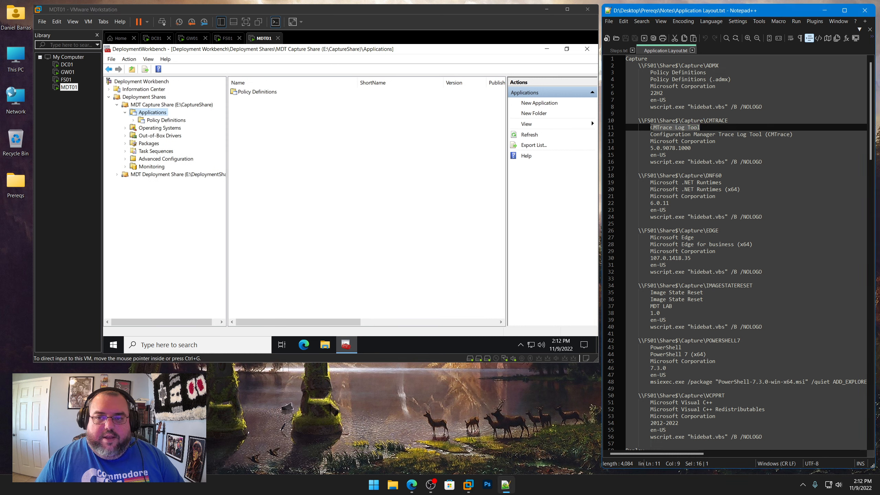
right_click(656, 128)
left_click(672, 143)
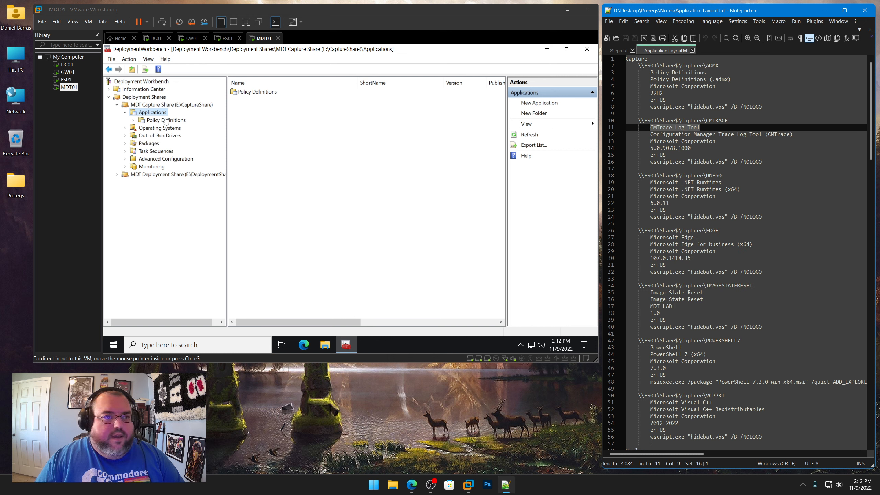
right_click(161, 114)
left_click(183, 130)
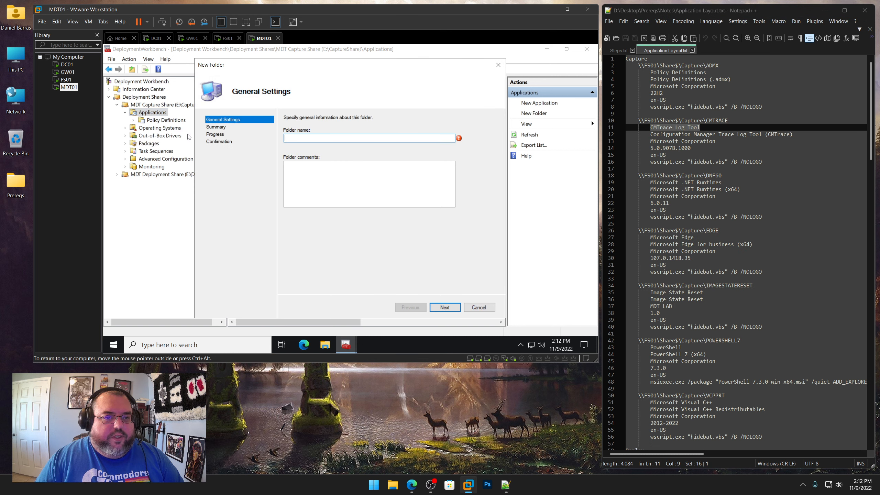
key("ctrl+v")
left_click(444, 307)
left_click(444, 311)
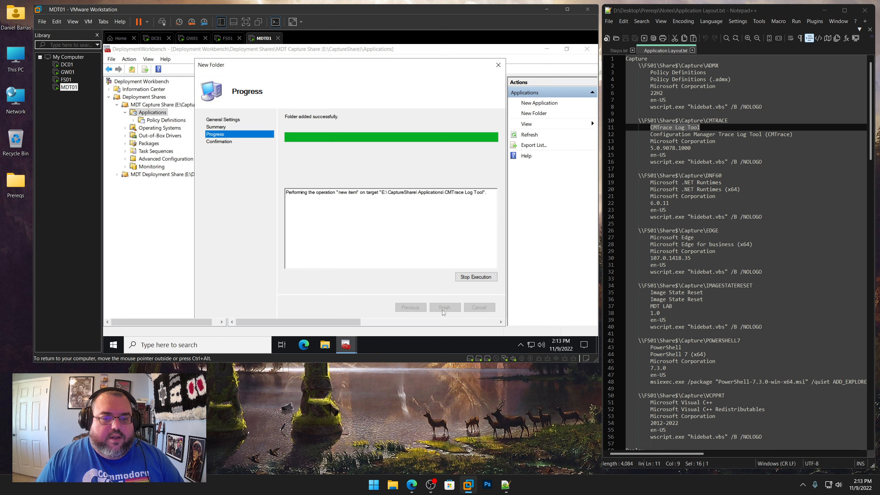
left_click(444, 307)
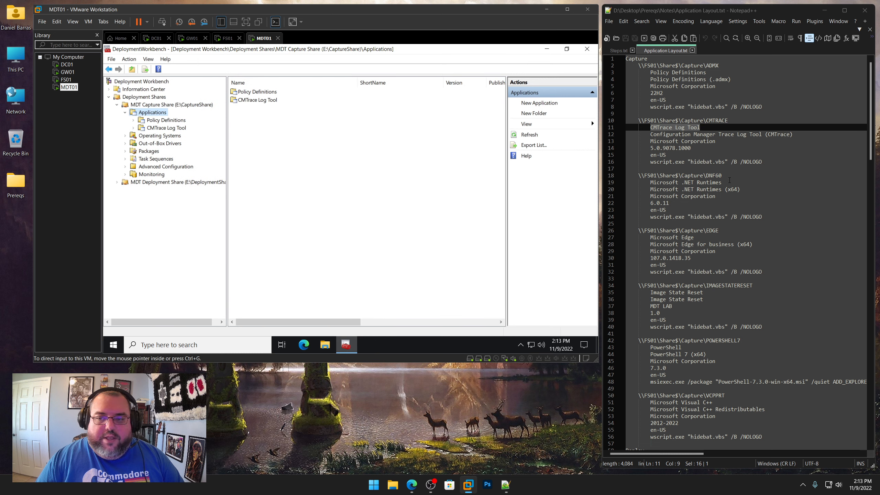
Copy Microsoft .NET Runtimes from the layout notes and create a folder with that name under Applications
left_click_drag(729, 180, 656, 182)
right_click(657, 182)
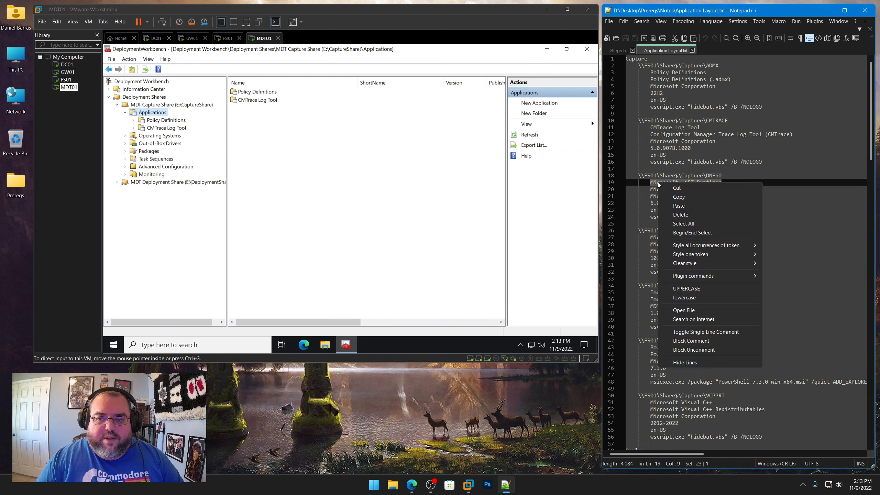
left_click(679, 197)
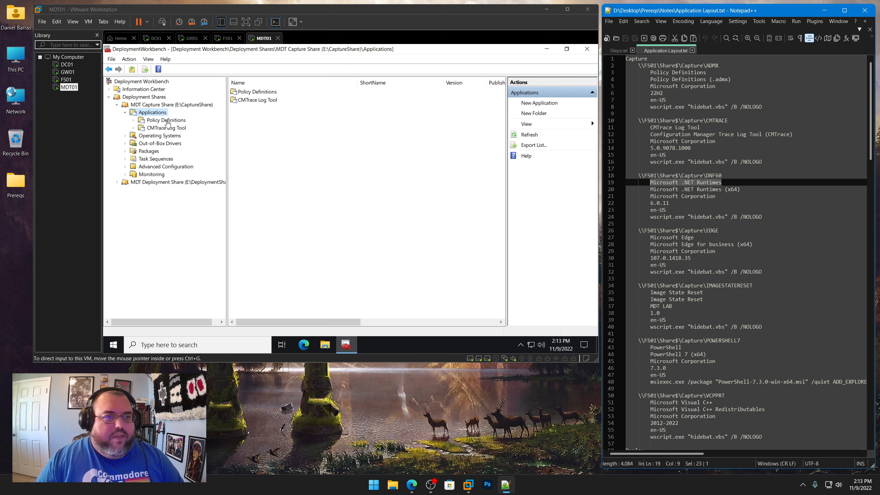
left_click(157, 112)
right_click(157, 112)
left_click(180, 128)
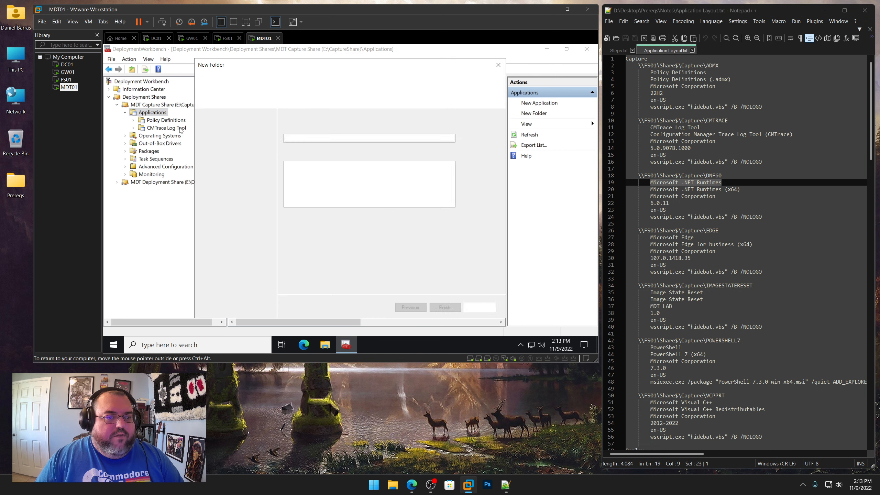
key("ctrl+v")
left_click(445, 306)
left_click(445, 307)
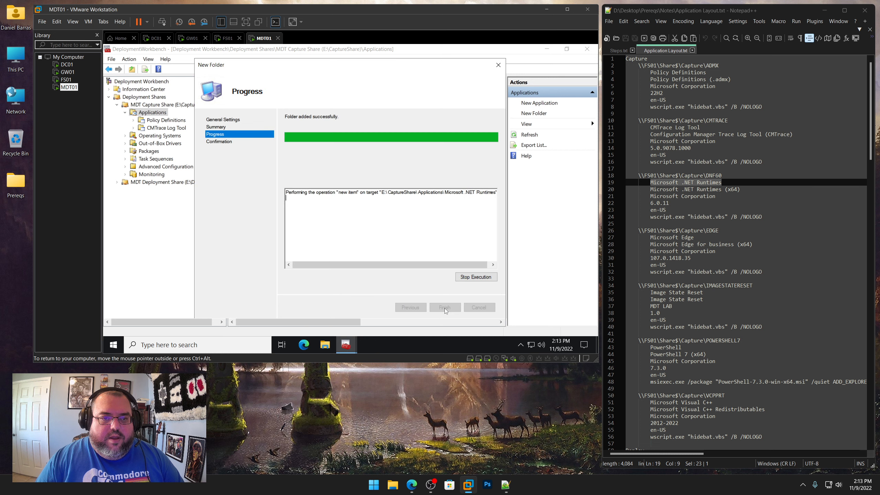
left_click(445, 307)
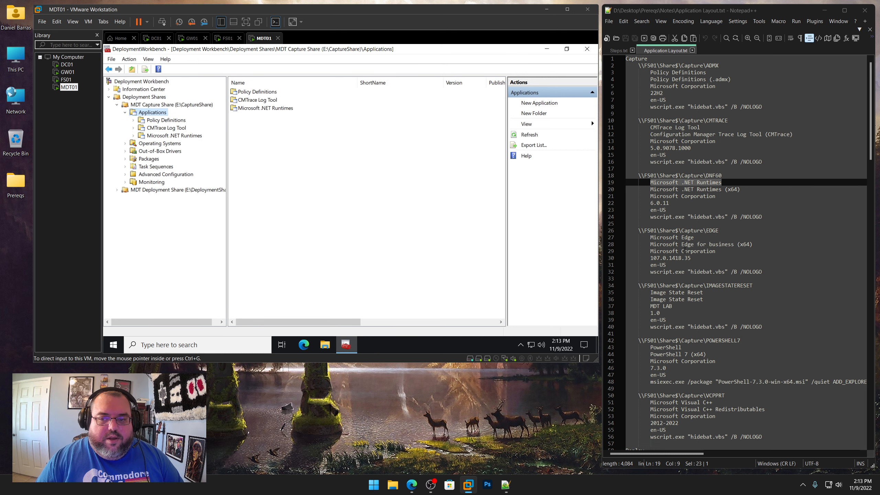
Copy Microsoft Edge from the layout notes and create a folder with that name under Applications
left_click(693, 237)
left_click_drag(693, 238, 650, 237)
right_click(658, 238)
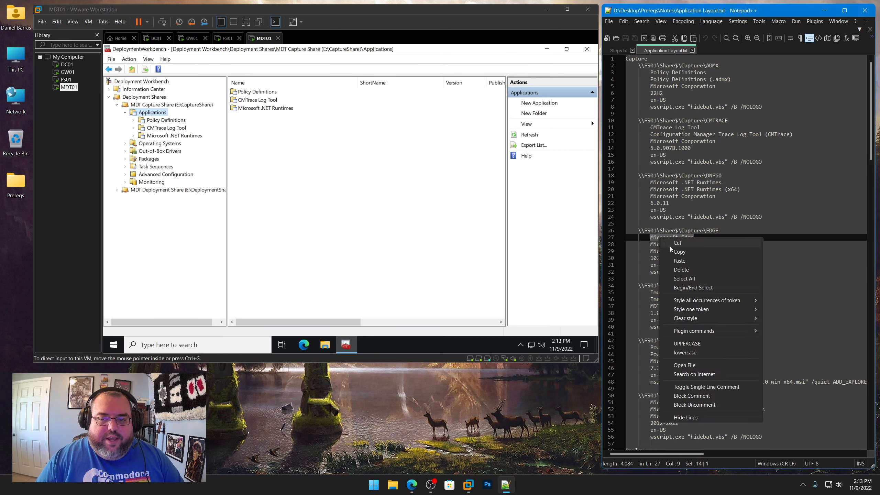
left_click(666, 253)
right_click(157, 113)
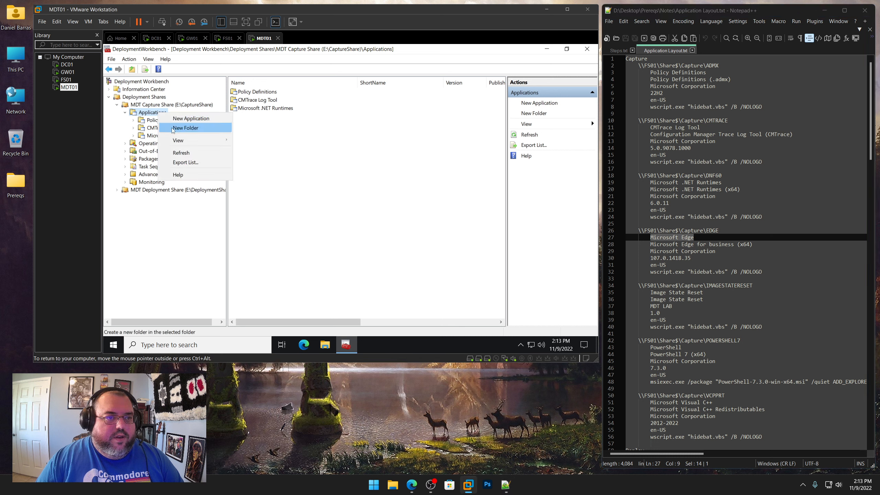
left_click(174, 130)
key("ctrl+v")
left_click(443, 305)
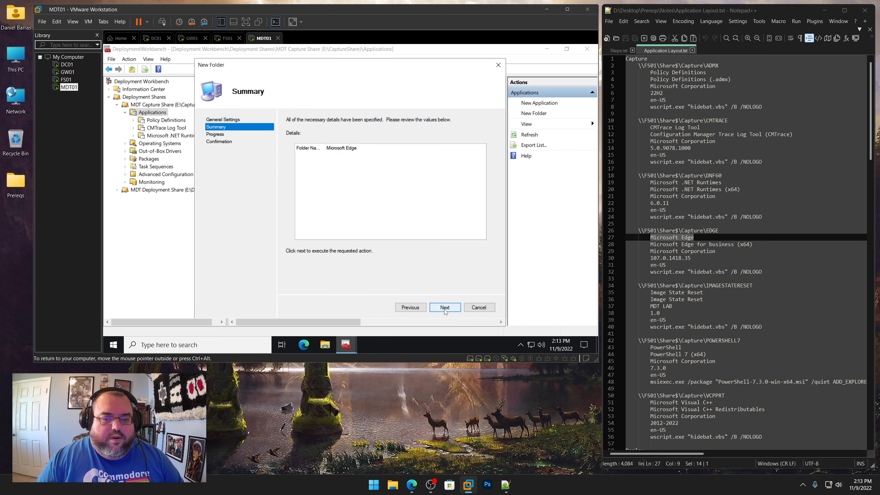
left_click(444, 308)
left_click(444, 307)
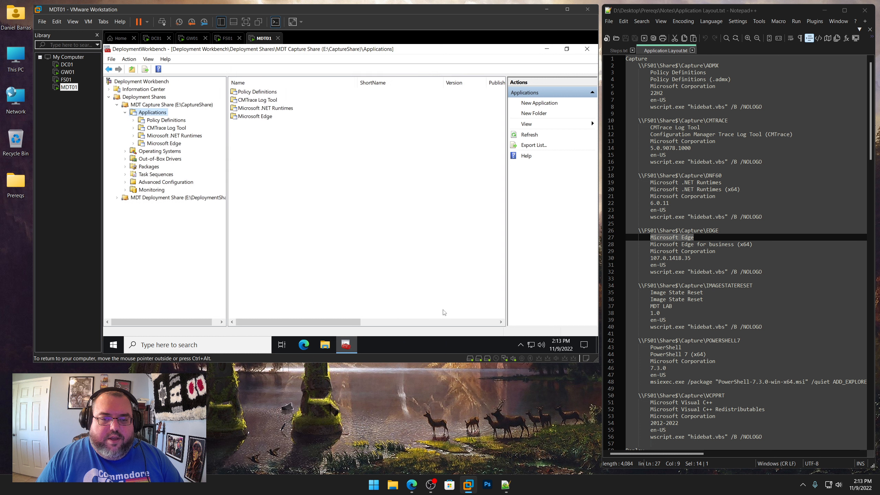
Copy Image State Reset from the layout notes and create a folder with that name under Applications
left_click_drag(704, 293, 650, 293)
right_click(664, 293)
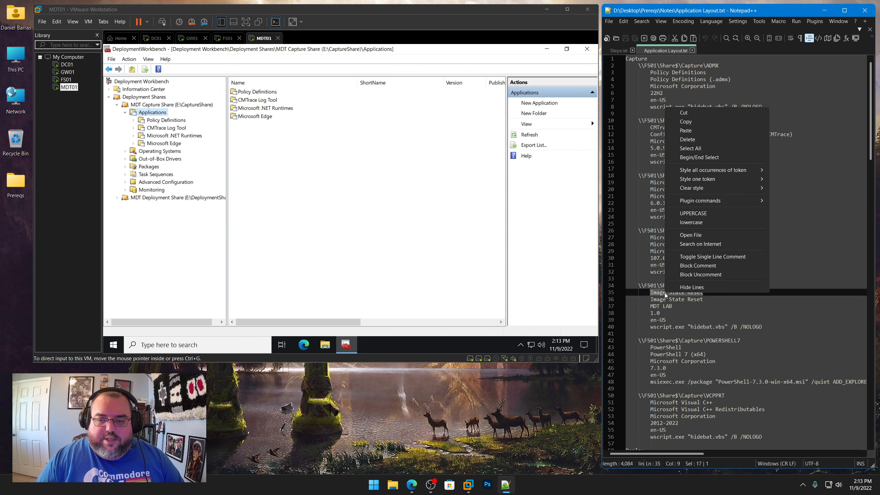
left_click(688, 122)
right_click(157, 112)
left_click(175, 128)
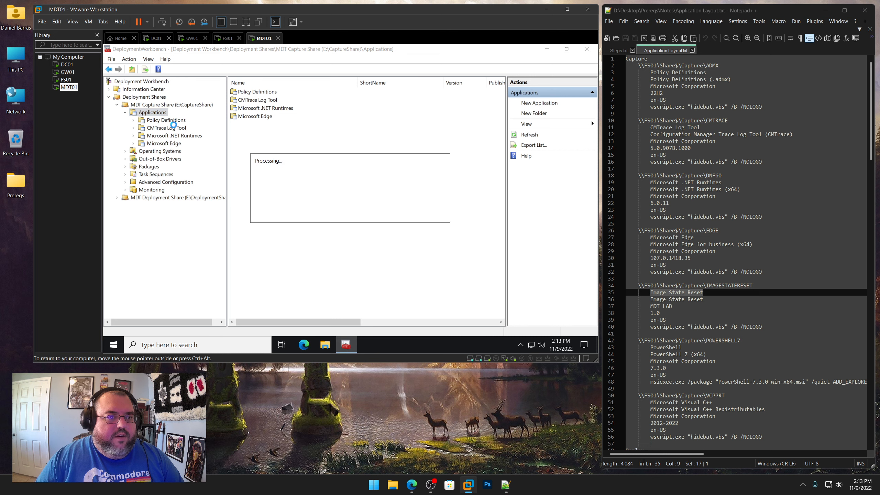
key("ctrl+v")
left_click(445, 307)
left_click(444, 307)
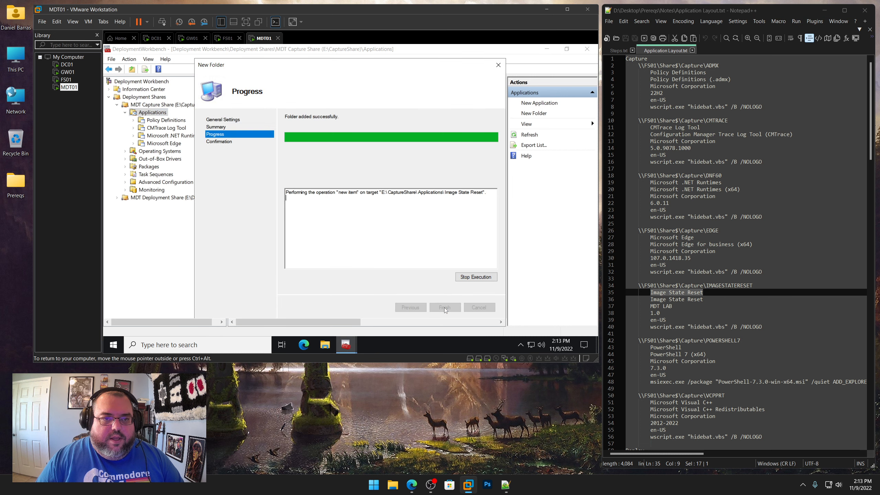
left_click(444, 307)
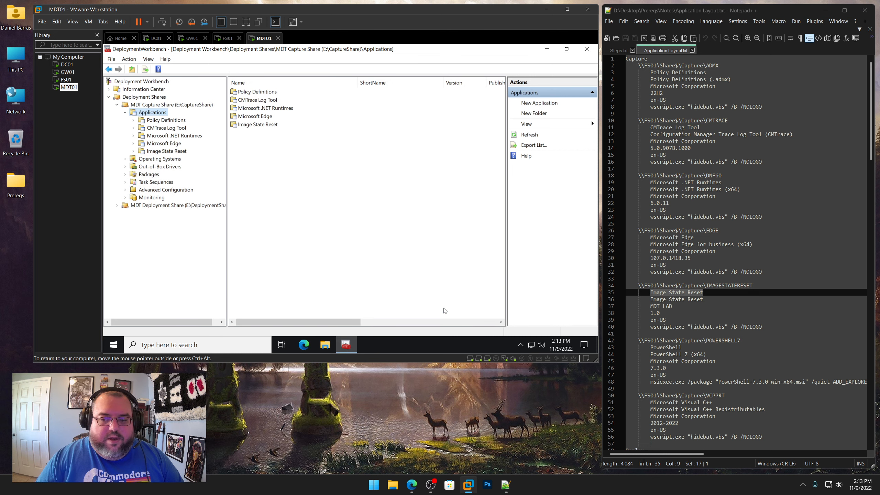
Copy PowerShell from the layout notes and create a folder with that name under Applications
left_click(681, 347)
left_click_drag(680, 347, 650, 347)
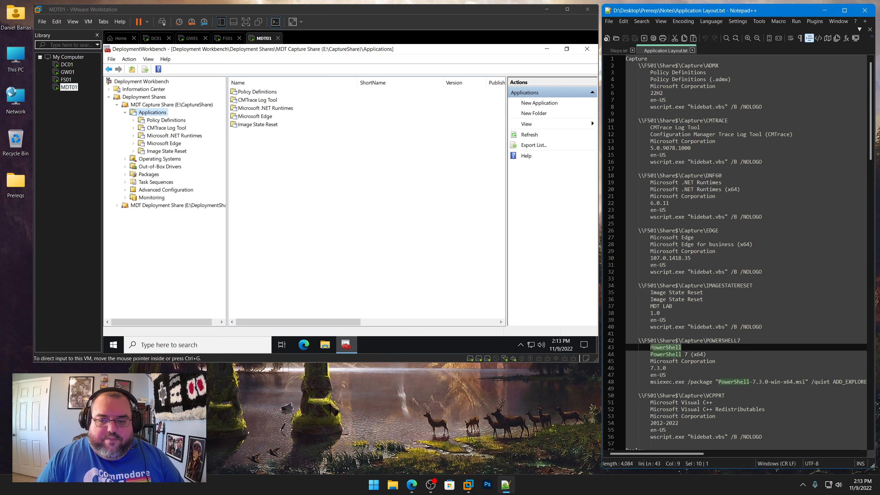
right_click(659, 346)
left_click(686, 176)
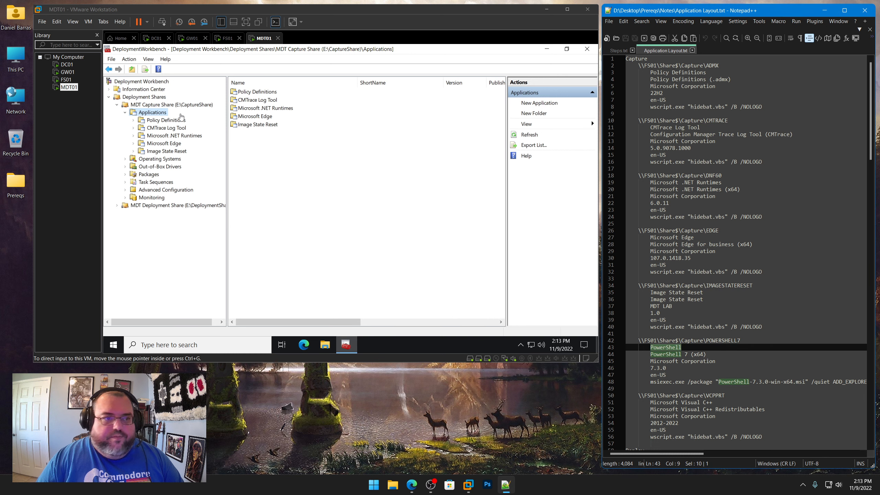
right_click(150, 112)
left_click(176, 126)
key("ctrl+v")
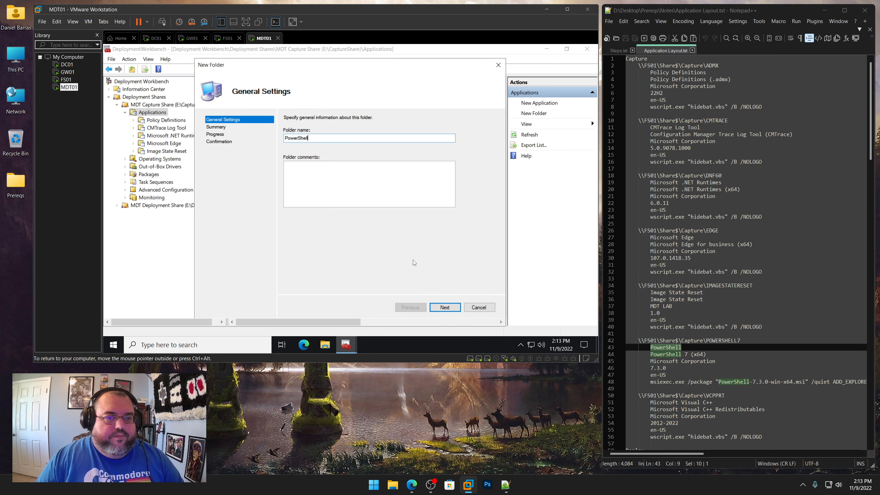
left_click(443, 309)
left_click(442, 311)
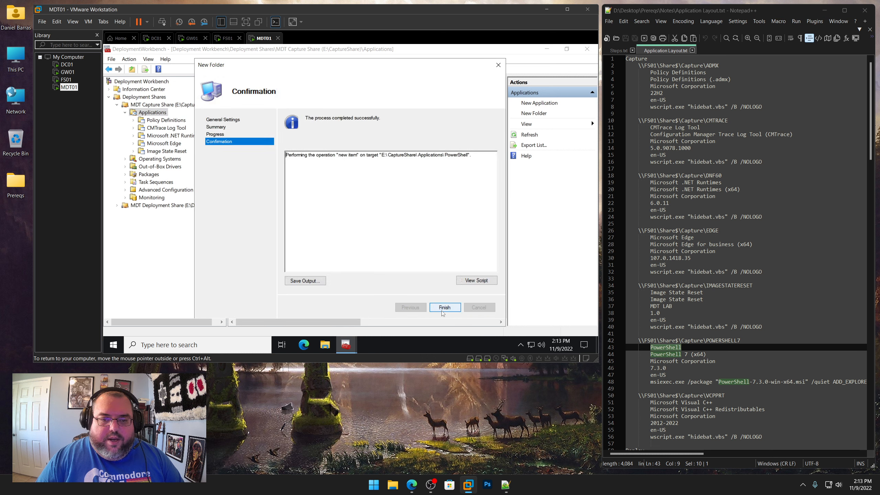
left_click(442, 311)
Copy Microsoft Visual C++ from the layout notes and create a folder with that name under Applications
left_click_drag(712, 402, 650, 402)
right_click(661, 403)
left_click(675, 232)
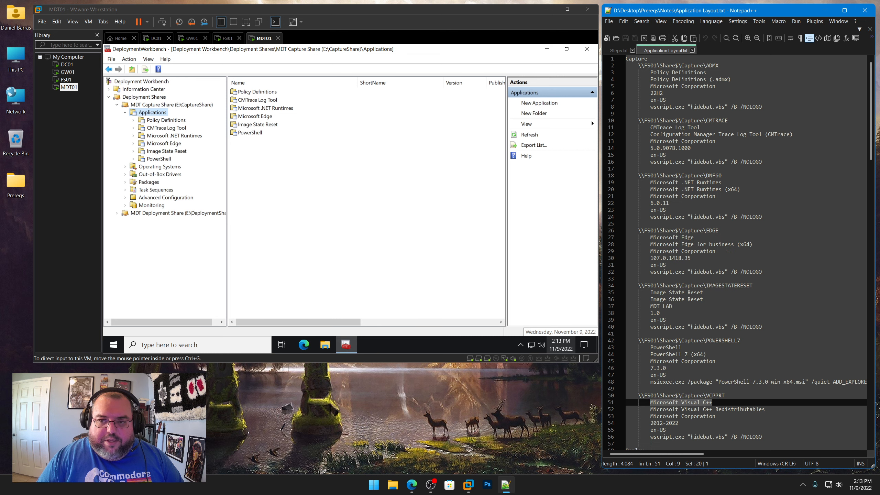
right_click(152, 113)
left_click(171, 127)
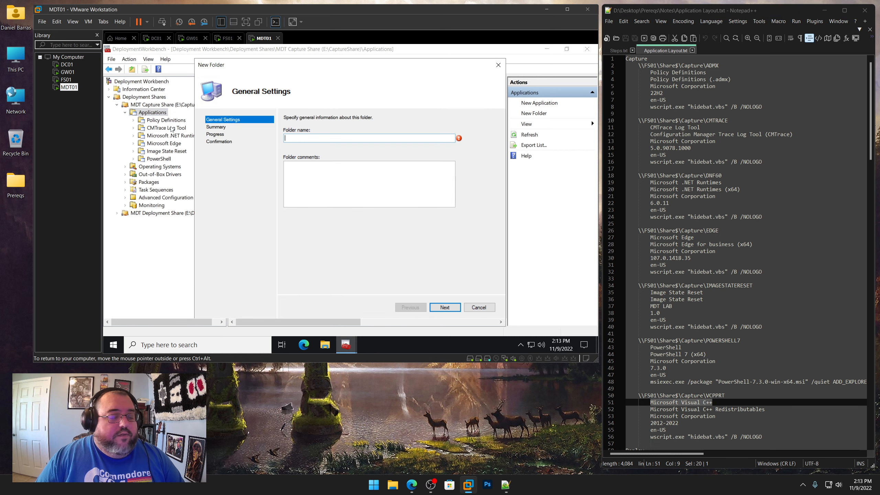
key("ctrl+v")
left_click(443, 306)
left_click(445, 307)
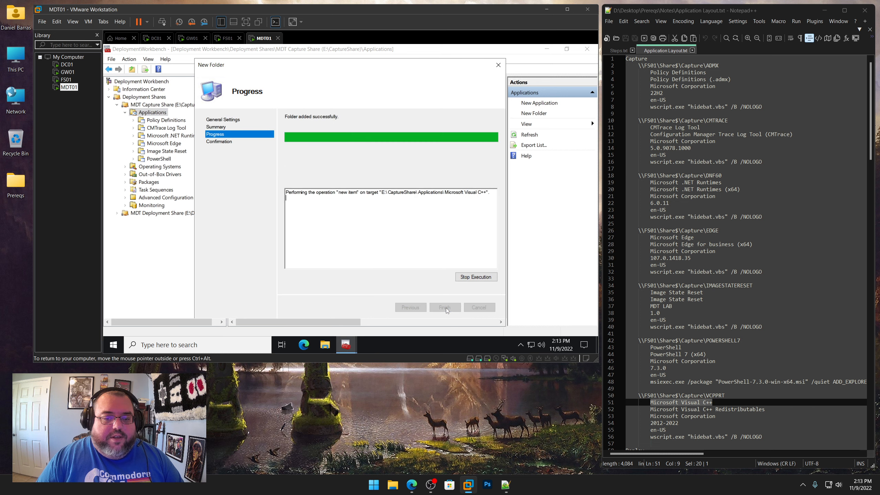
left_click(445, 307)
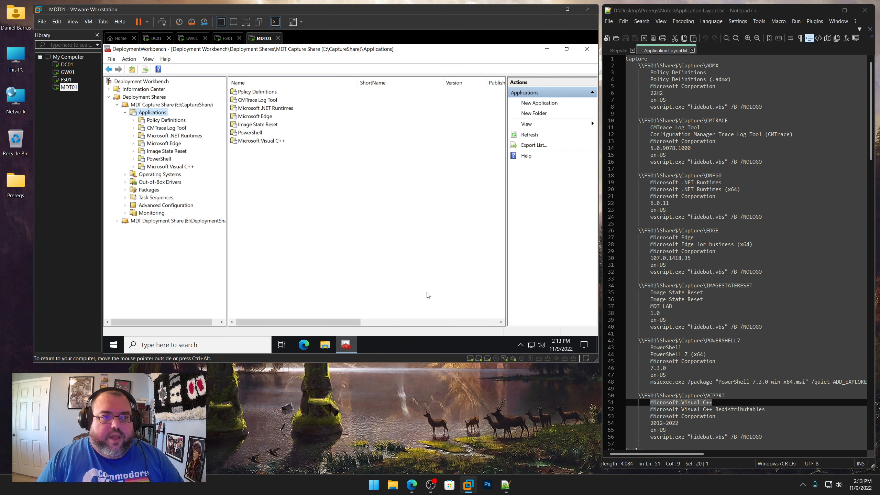
Start the New Application wizard in the Policy Definitions folder
left_click(180, 121)
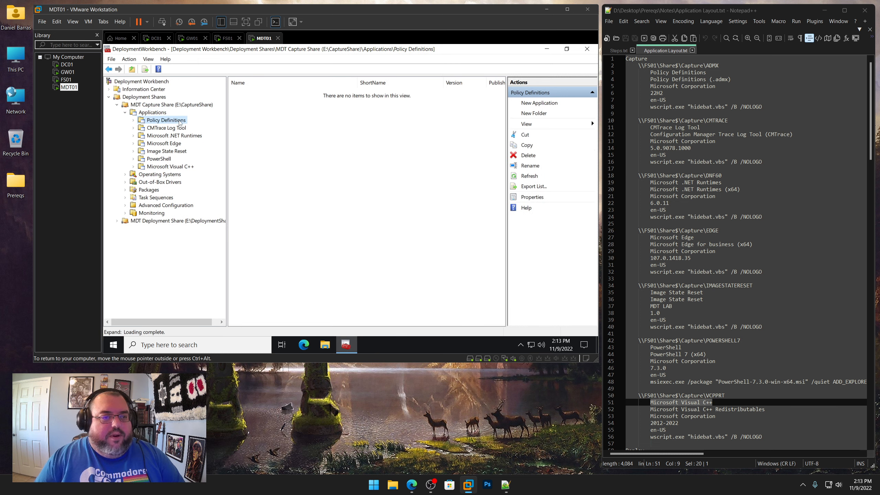
right_click(179, 121)
left_click(189, 127)
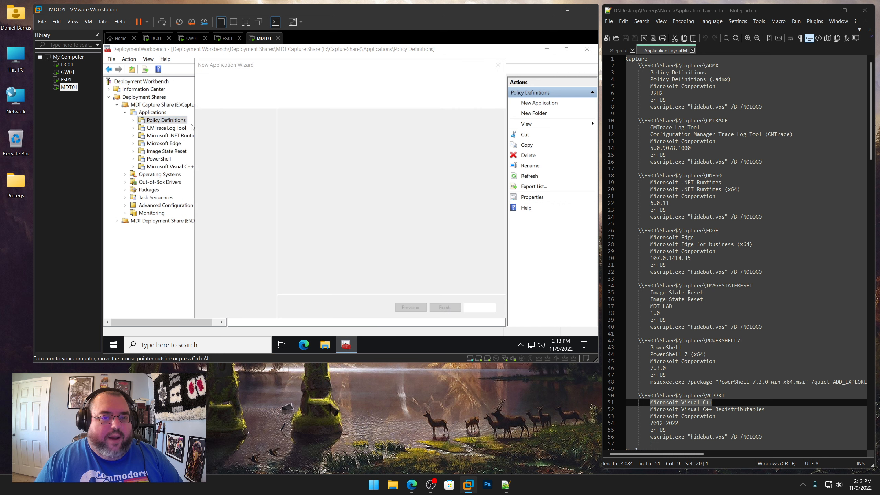
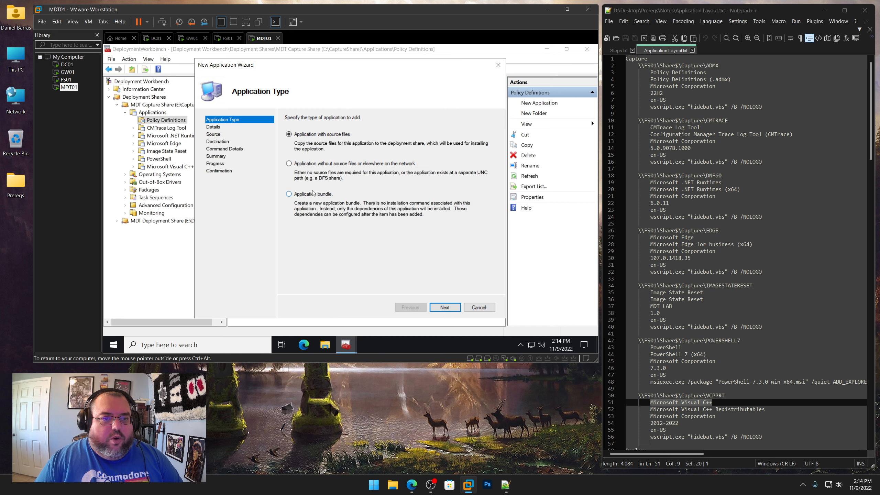
Continue past the application type and set the publisher to Microsoft Corporation, copied from the layout notes
left_click(448, 309)
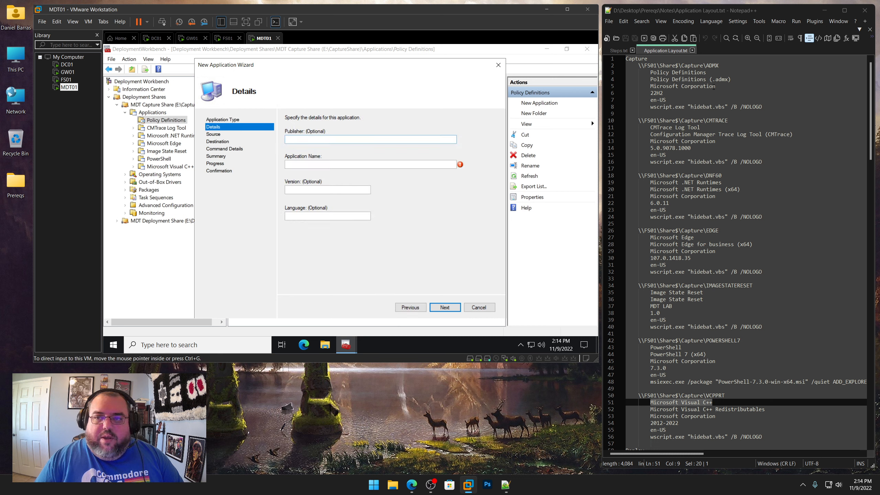
left_click_drag(714, 87, 650, 86)
right_click(661, 87)
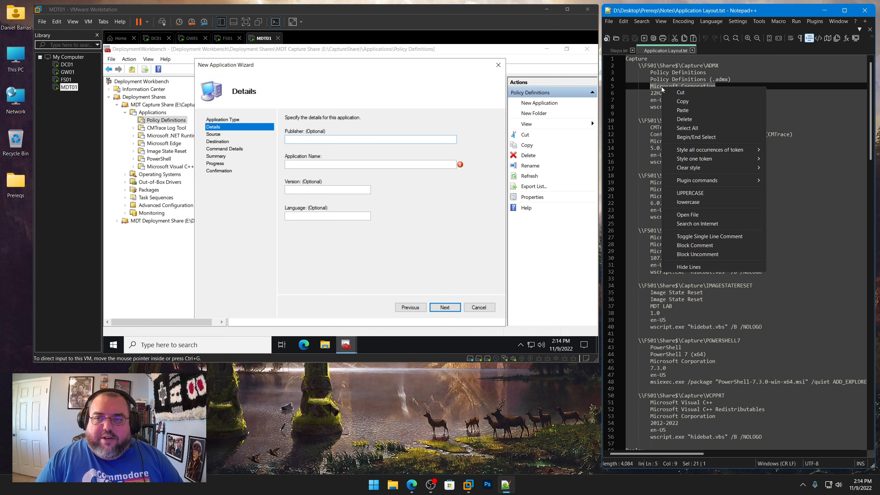
left_click(682, 101)
left_click(332, 139)
key("ctrl+v")
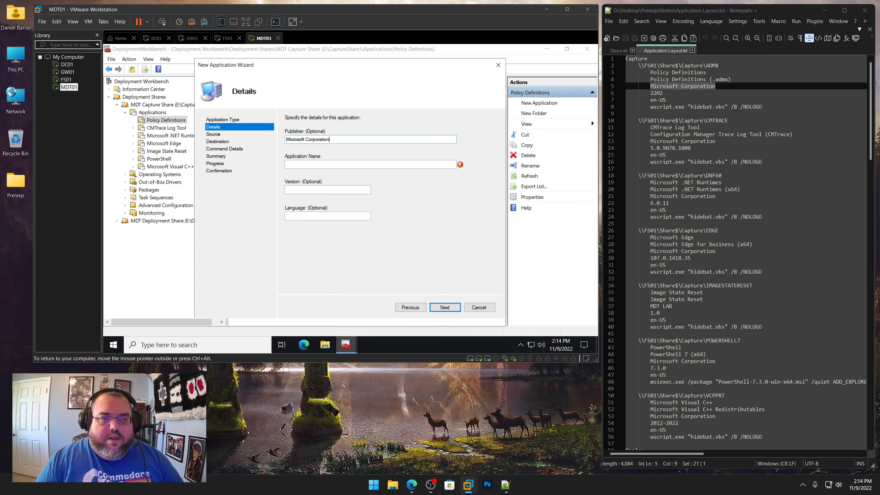
Copy Policy Definitions (.admx) from the layout notes into the application name
left_click(331, 164)
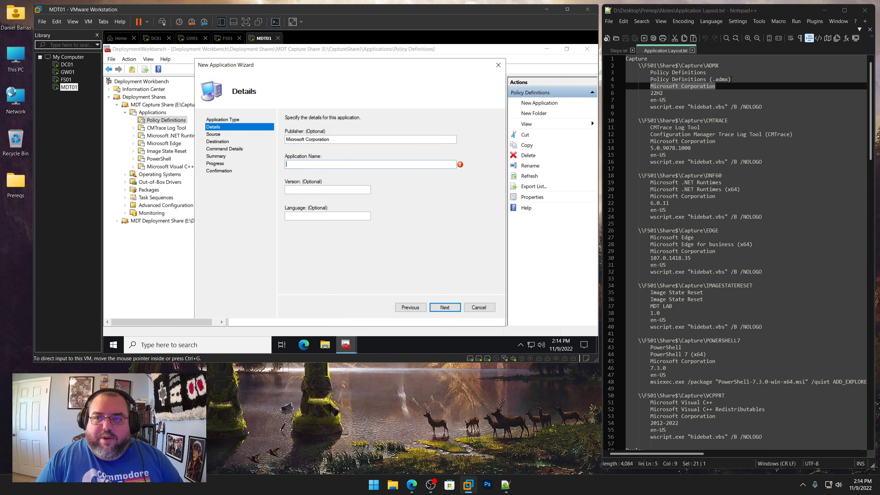
left_click_drag(731, 79, 650, 80)
right_click(663, 82)
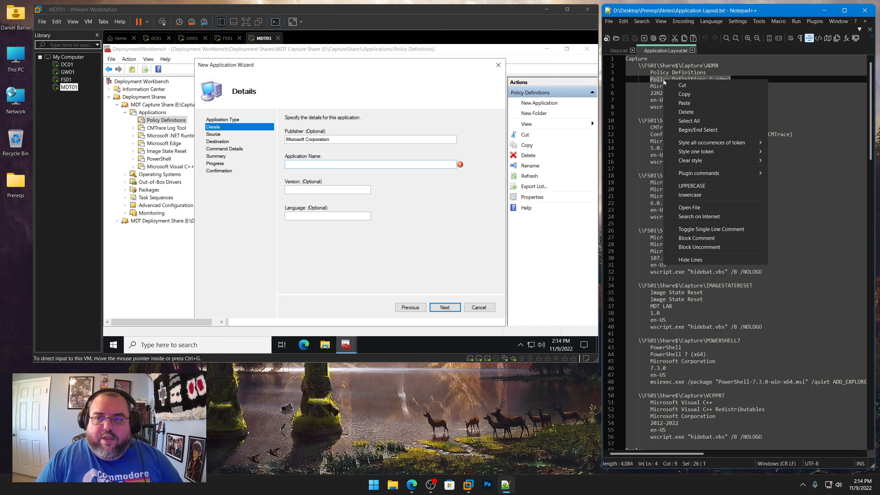
left_click(682, 94)
left_click(327, 165)
key("ctrl+v")
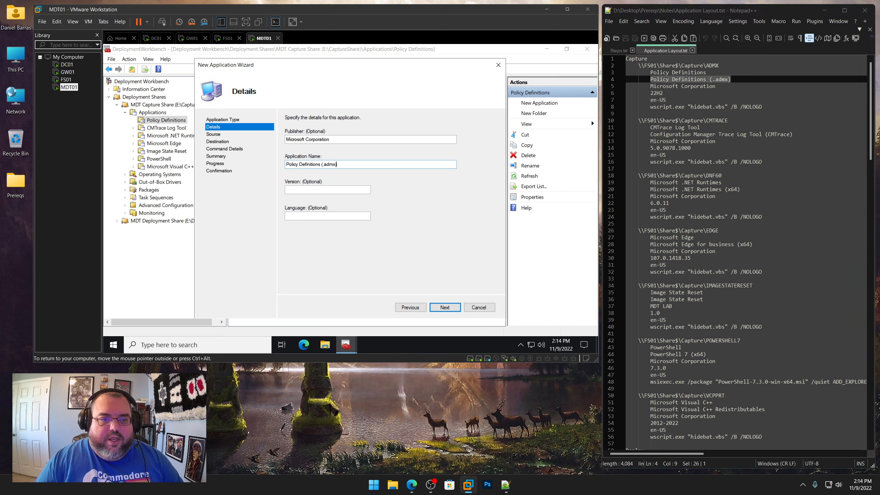
Set the version to 22H2, keep language en-US, and continue to the command details
left_click(665, 93)
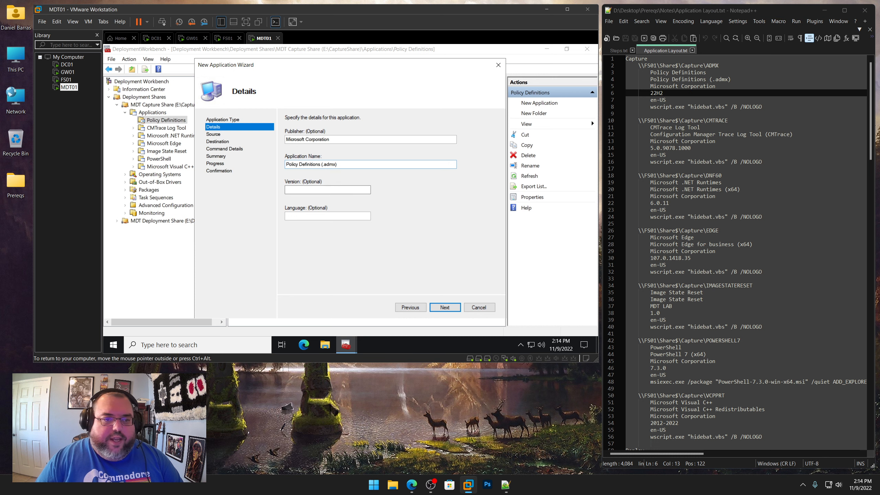
left_click(327, 190)
type("22")
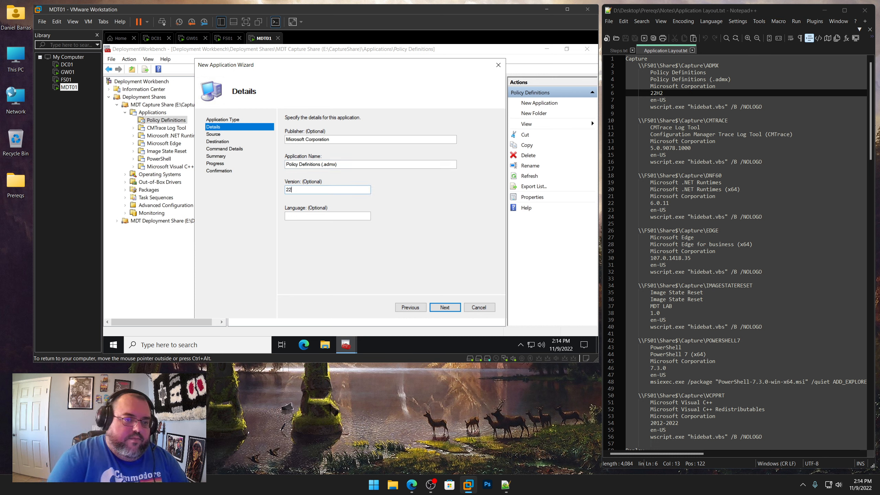
type("H2")
key("Tab")
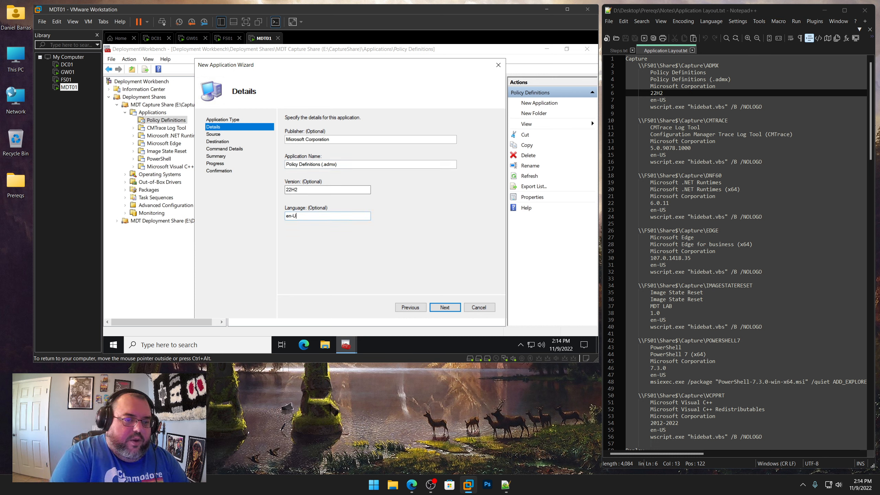
key("Return")
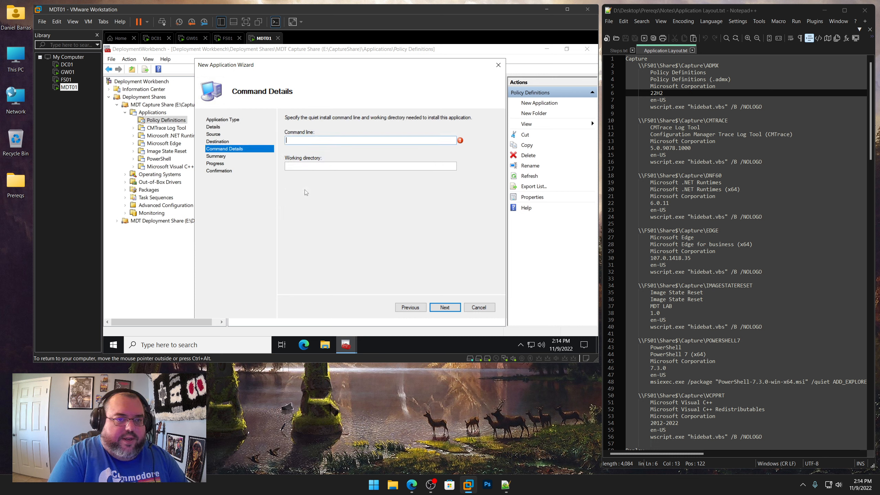
Copy the command line wscript.exe "hidebat.vbs" /B /NOLOGO from the layout notes into the command line
left_click_drag(762, 107, 651, 107)
right_click(678, 110)
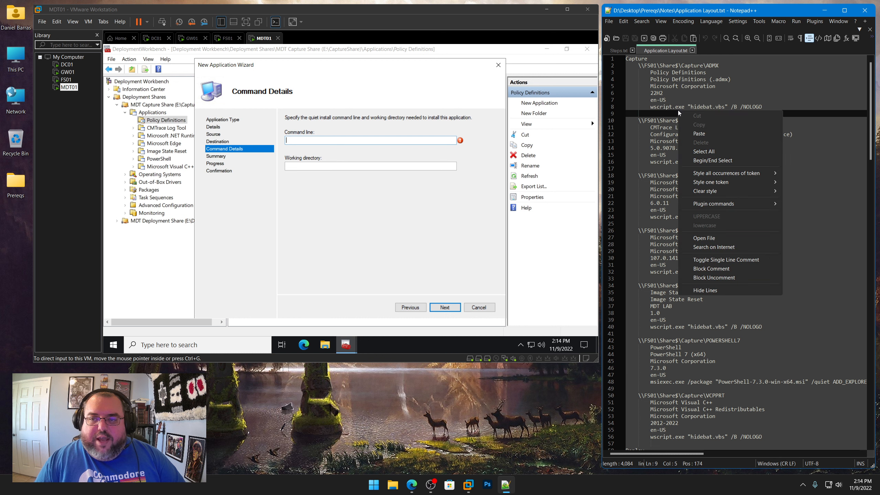
left_click_drag(762, 107, 651, 107)
left_click(386, 145)
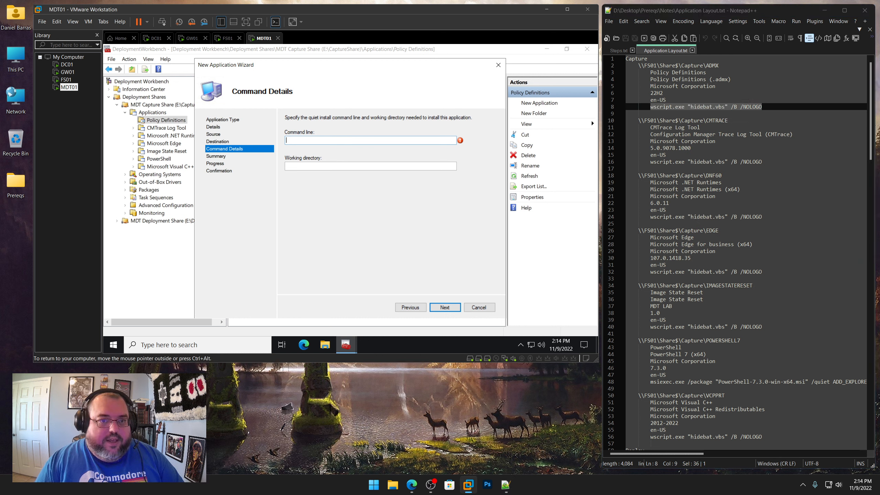
left_click(313, 140)
key("ctrl+v")
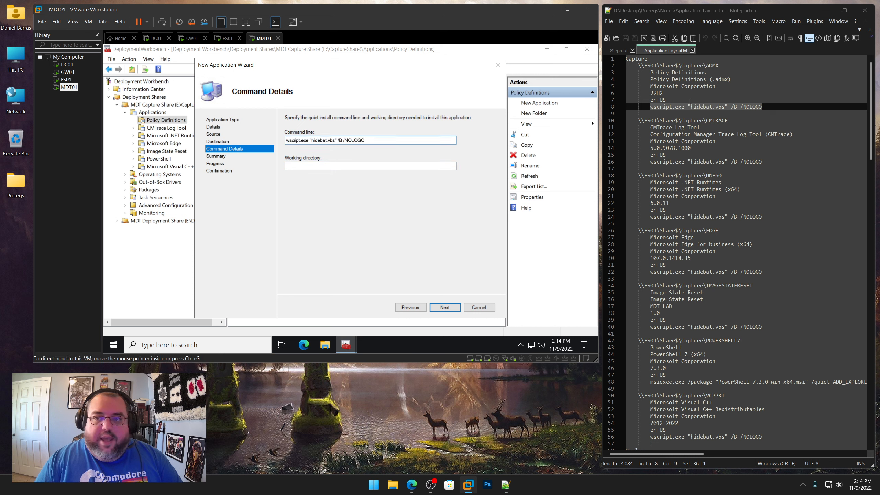
Set the working directory to \\FS01\Share$\Capture\ADMX from the notes and finish the New Application wizard
left_click_drag(718, 67, 640, 66)
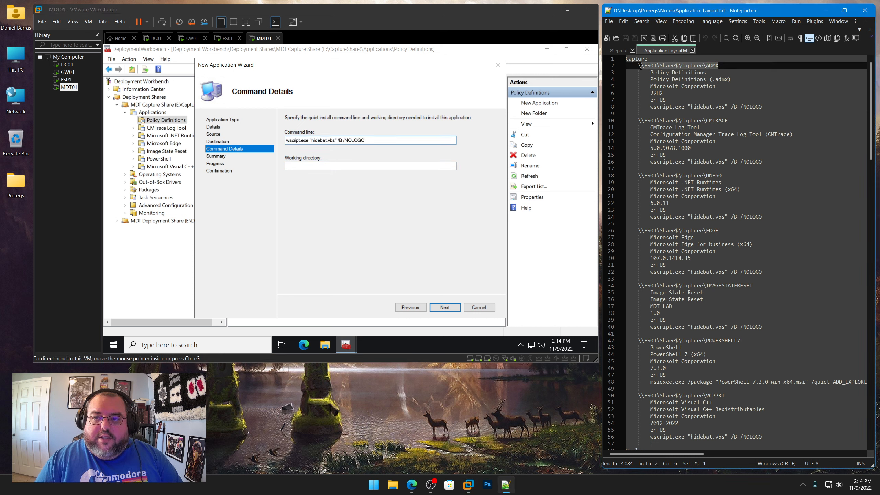
right_click(688, 66)
left_click(705, 79)
left_click(320, 173)
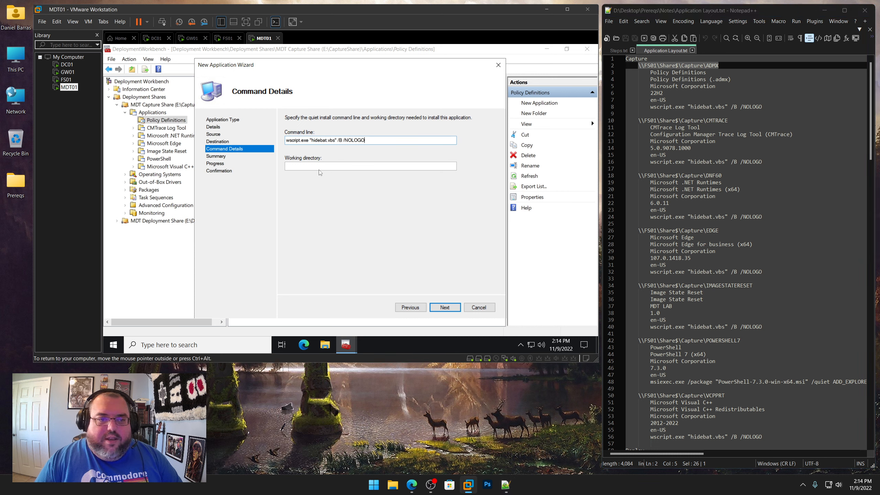
key("ctrl+v")
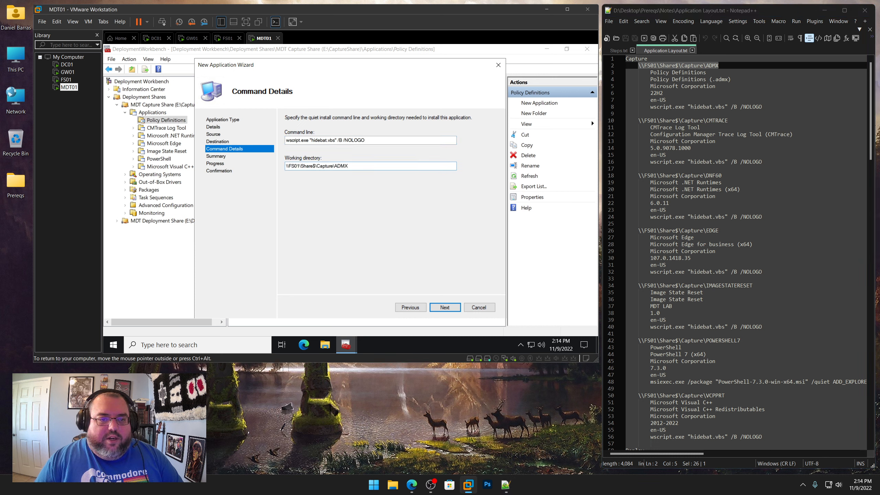
left_click(442, 305)
left_click(443, 307)
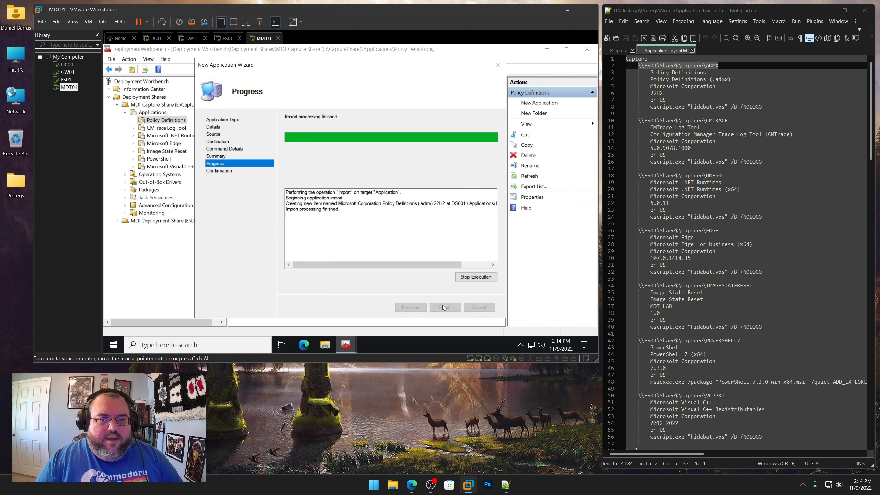
left_click(444, 307)
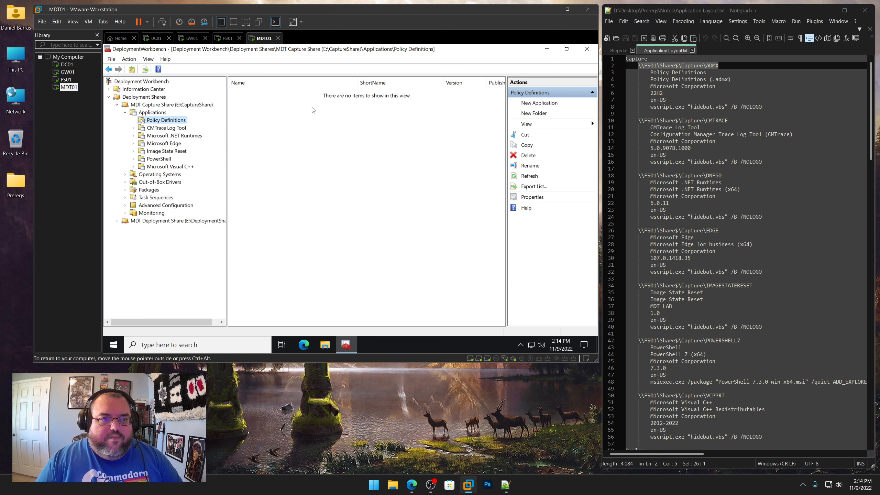
Edit the new application's properties: rename it Policy Definitions (.admx) and set its short name to ADMX
right_click(317, 92)
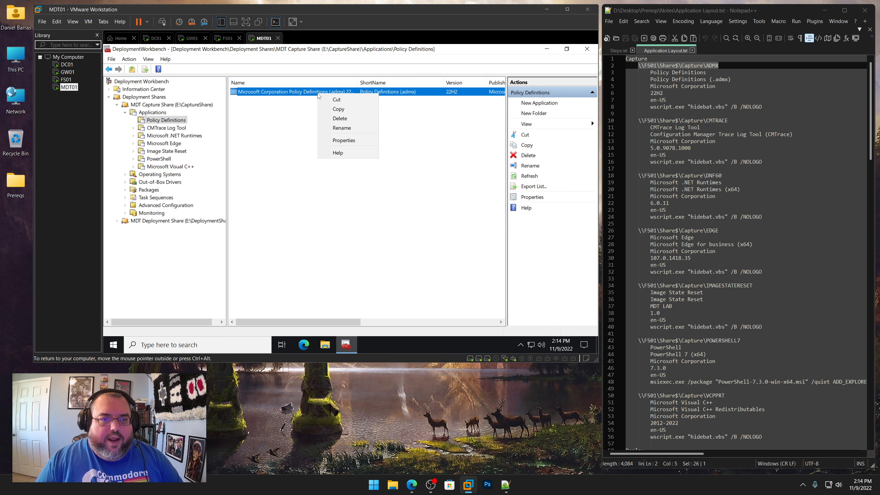
left_click(348, 140)
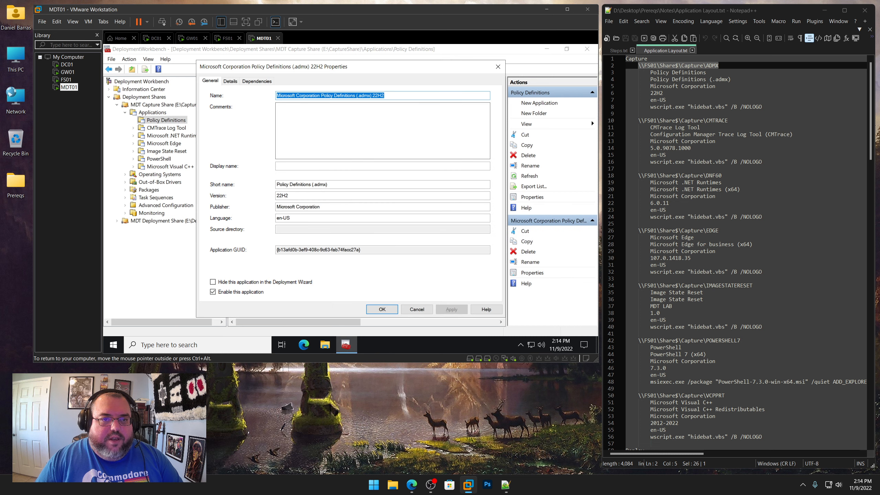
left_click(321, 95)
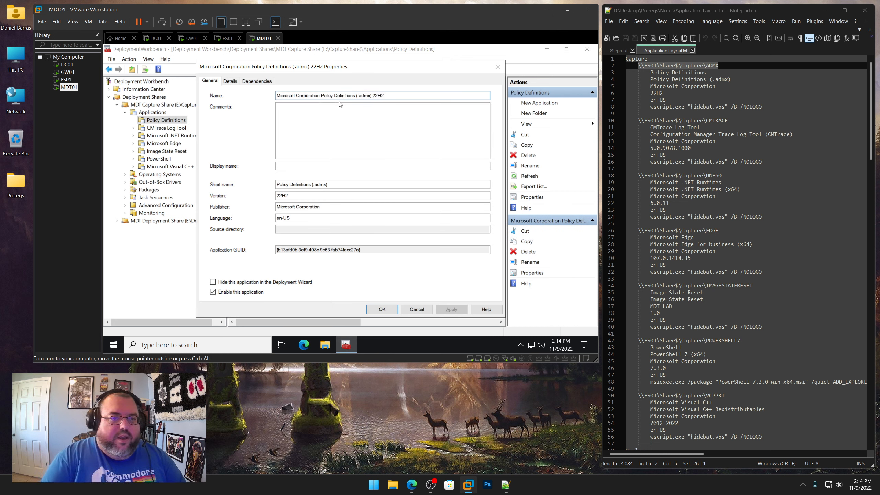
key("shift+Home")
key("Delete")
key("End")
key("BackSpace")
key("BackSpace")
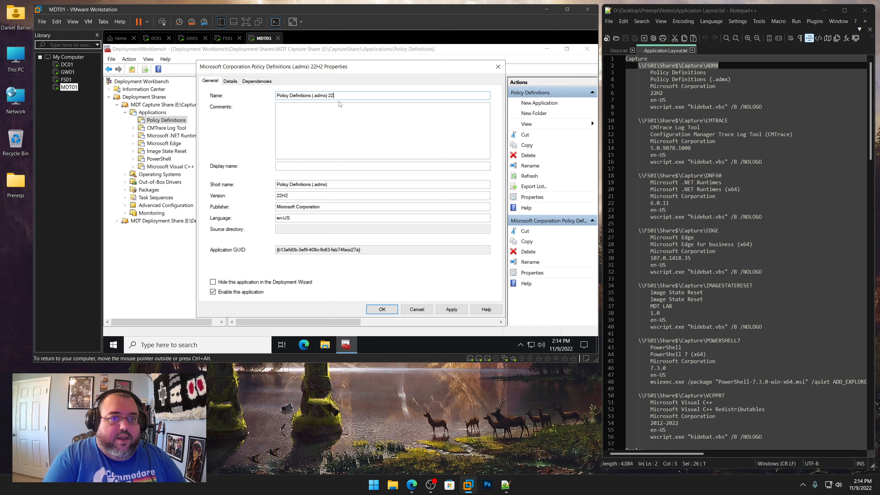
key("Tab")
key("Tab")
key("Tab")
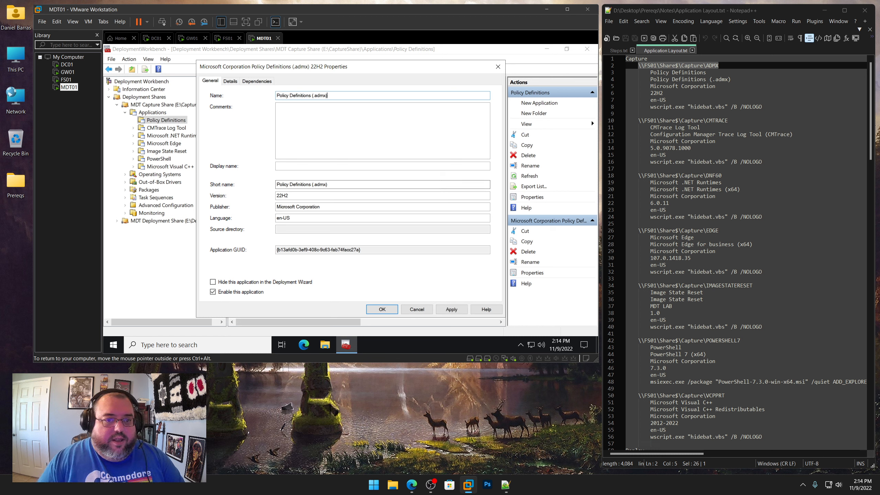
type("ADMX")
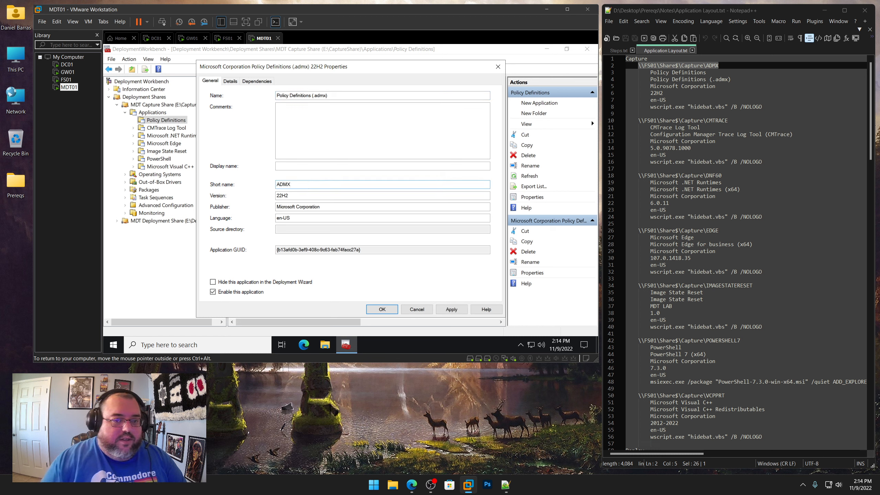
left_click(452, 309)
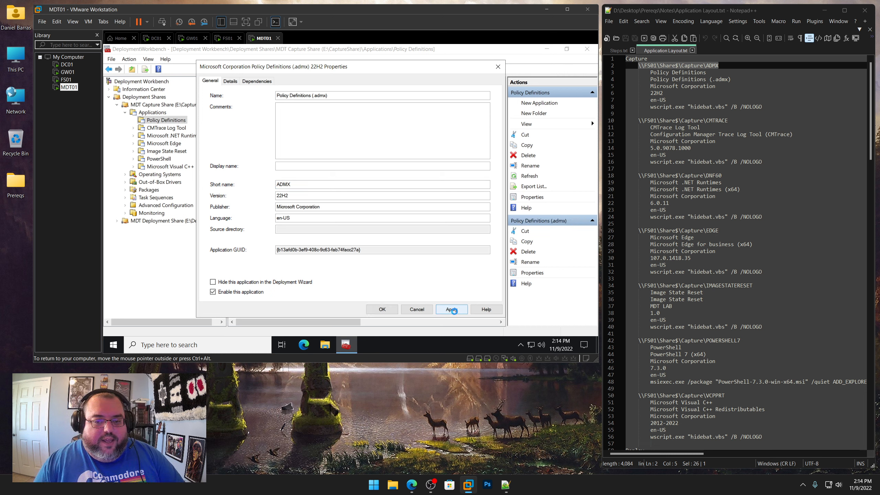
left_click(381, 309)
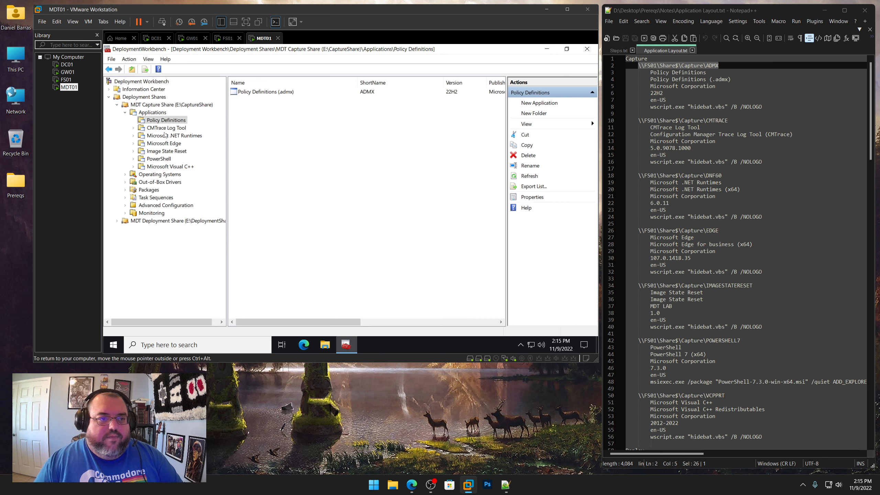
Start the New Application wizard in the CMTrace Log Tool folder for an application without source files
left_click(171, 127)
right_click(177, 131)
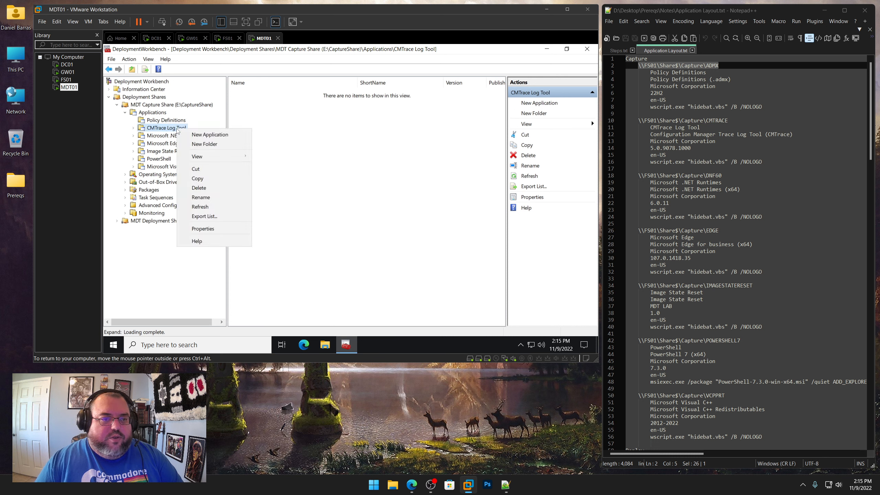
left_click(203, 137)
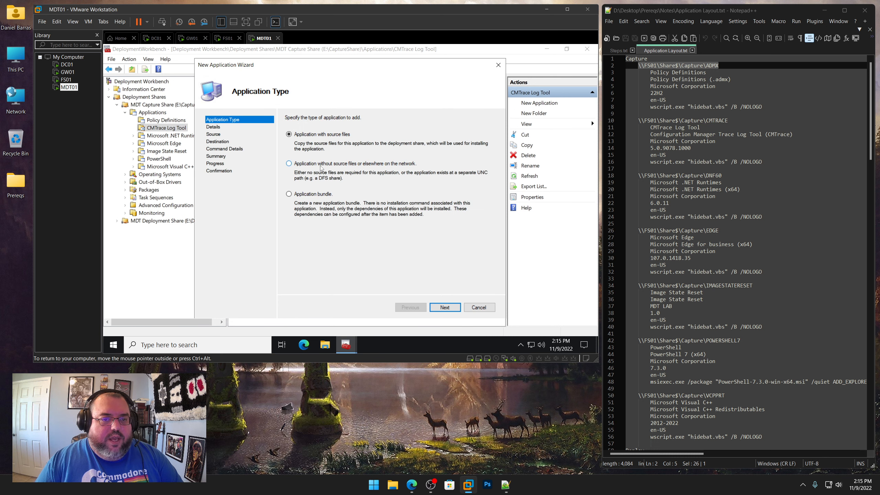
left_click(445, 307)
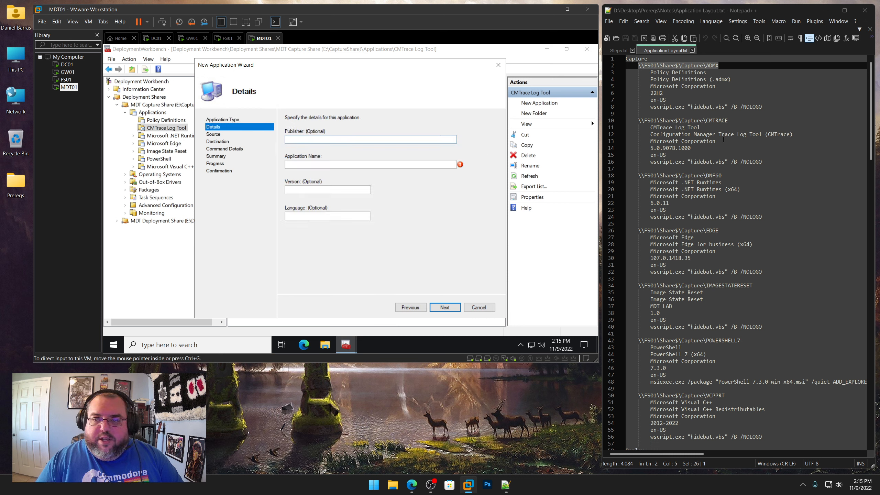
Copy Microsoft Corporation from the layout notes into the publisher
left_click_drag(723, 140, 651, 142)
right_click(661, 142)
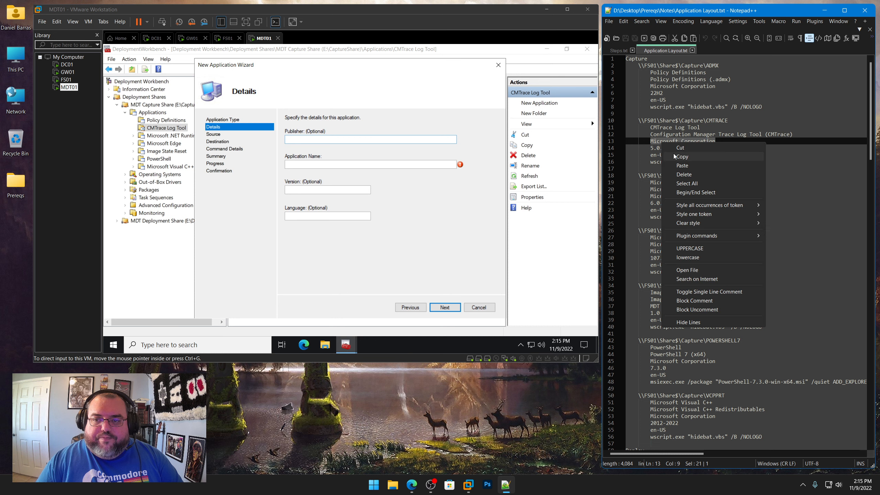
left_click(673, 155)
key("ctrl+v")
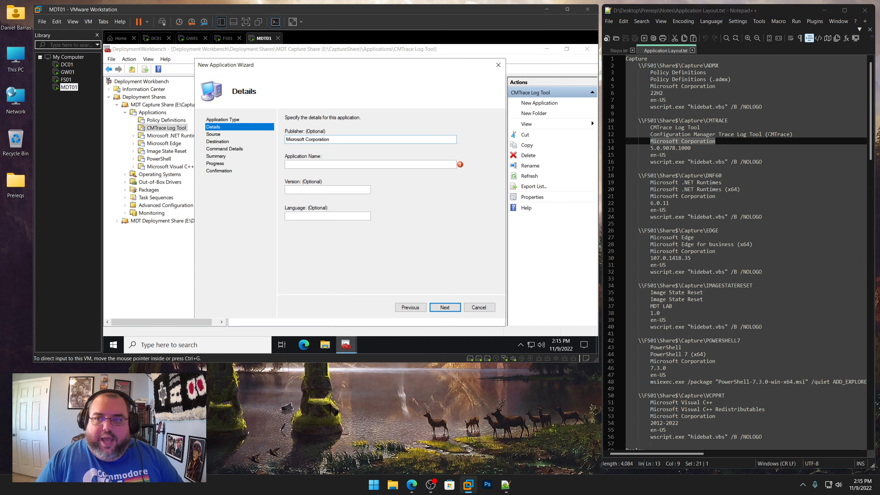
Copy Configuration Manager Trace Log Tool (CMTrace) from the layout notes into the application name
left_click_drag(793, 135, 650, 135)
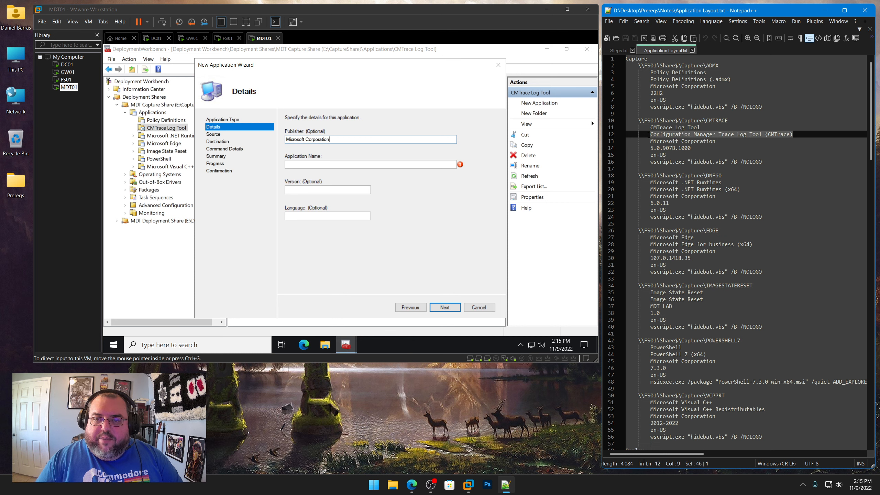
right_click(665, 137)
left_click(675, 150)
left_click(372, 165)
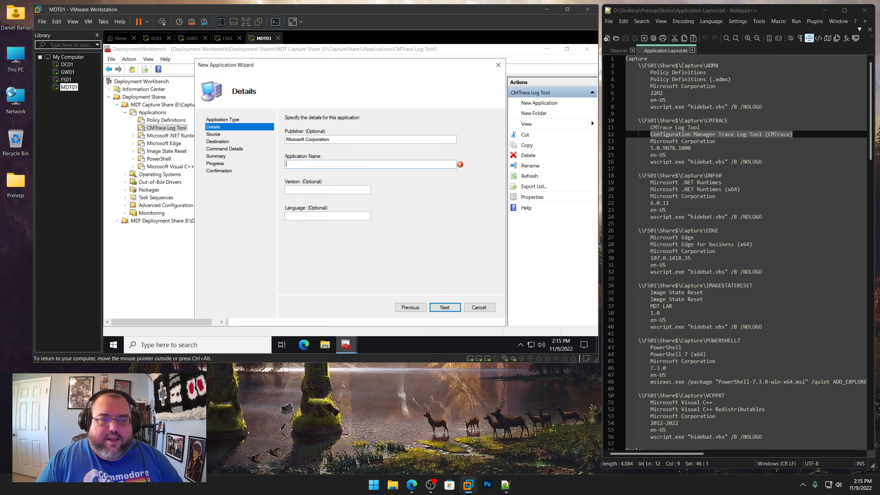
key("ctrl+v")
Copy version 5.0.9078.1000 from the layout notes into the version, set the language to en-US, and continue
left_click_drag(691, 148, 651, 148)
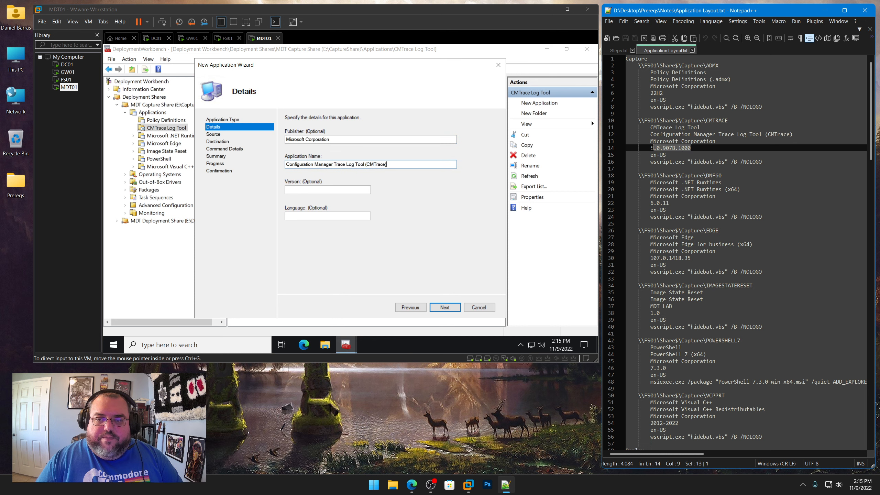
right_click(657, 149)
left_click(669, 162)
left_click(346, 190)
key("ctrl+v")
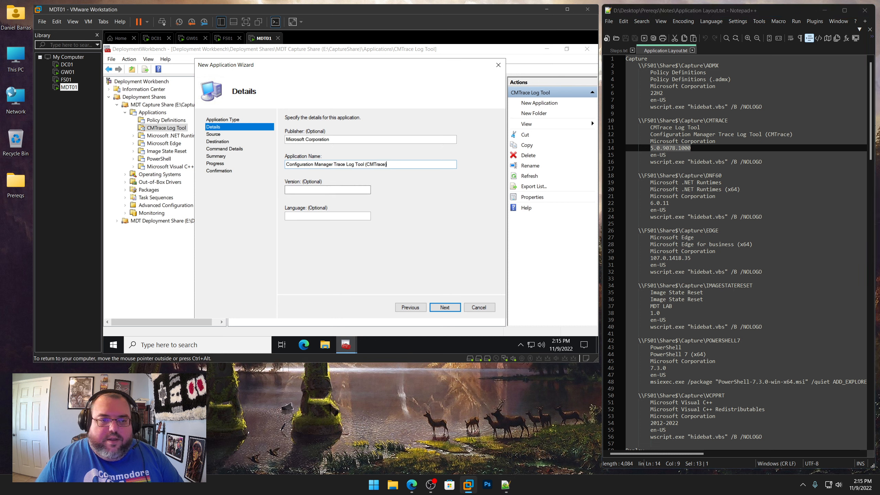
key("Tab")
type("en")
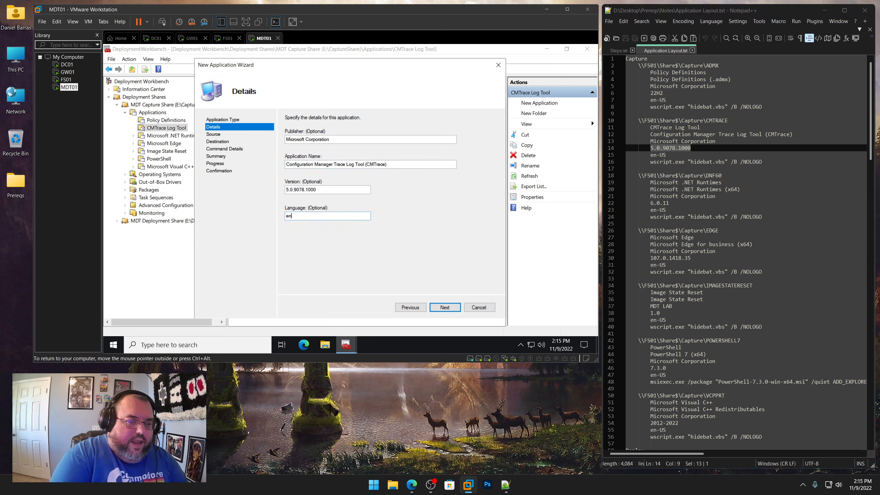
type("-US")
key("Return")
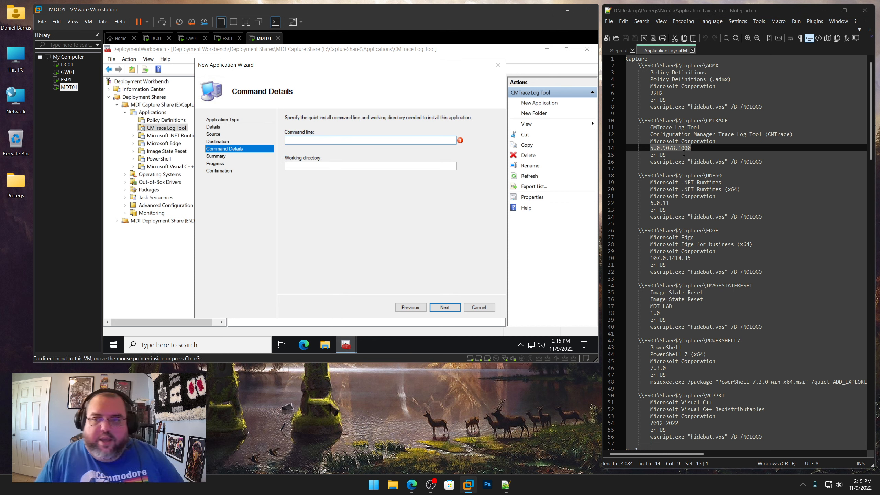
Copy the command line wscript.exe "hidebat.vbs" /B /NOLOGO from the layout notes into the command line
left_click_drag(760, 162, 651, 162)
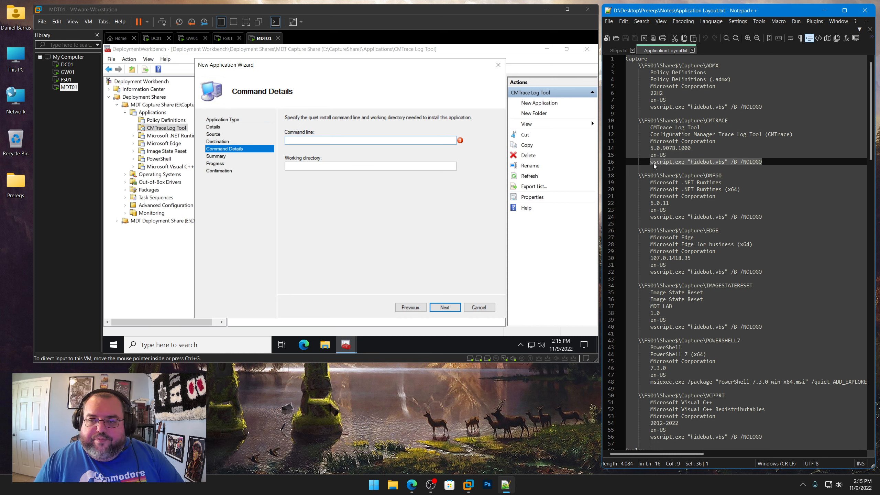
right_click(661, 161)
left_click(683, 176)
key("alt+Tab")
key("ctrl+v")
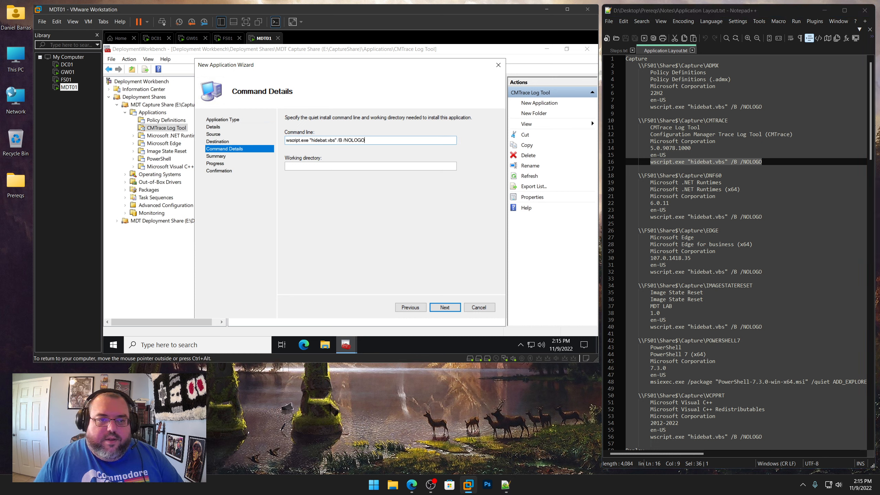
Copy \\FS01\Share$\Capture\CMTRACE from the notes into the working directory and finish the wizard
left_click_drag(728, 121, 638, 121)
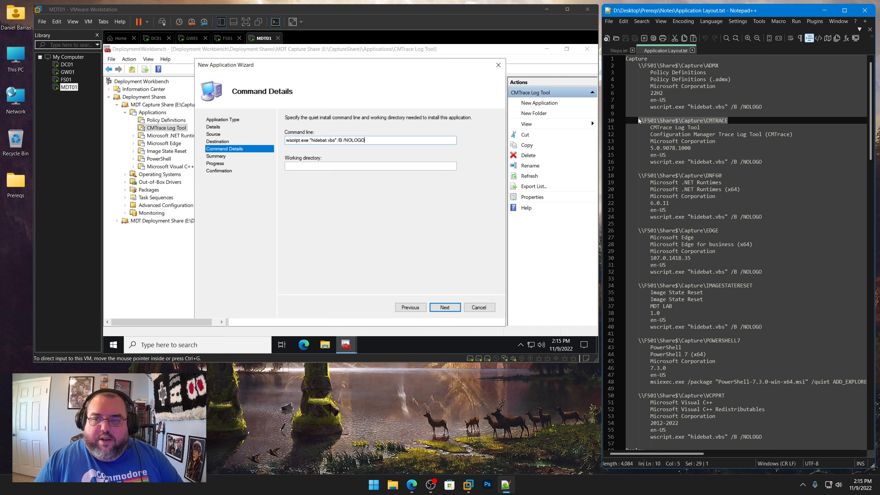
right_click(652, 123)
left_click(673, 137)
left_click(333, 167)
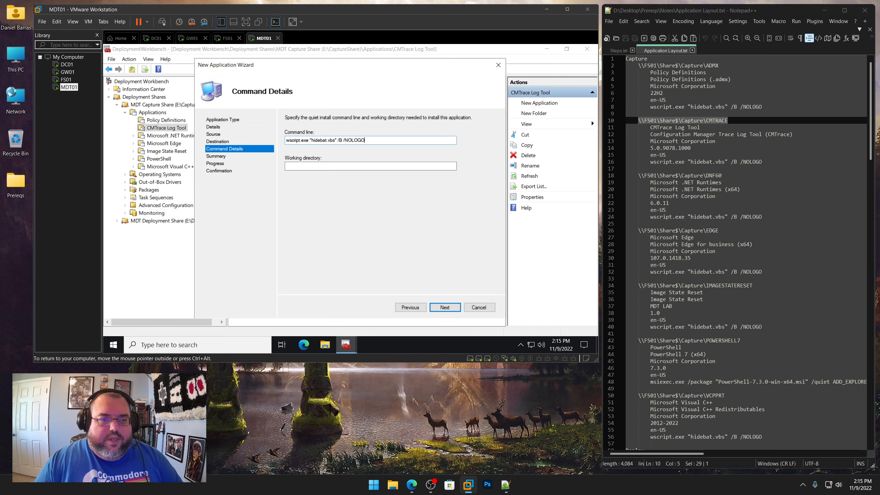
key("ctrl+v")
left_click(445, 307)
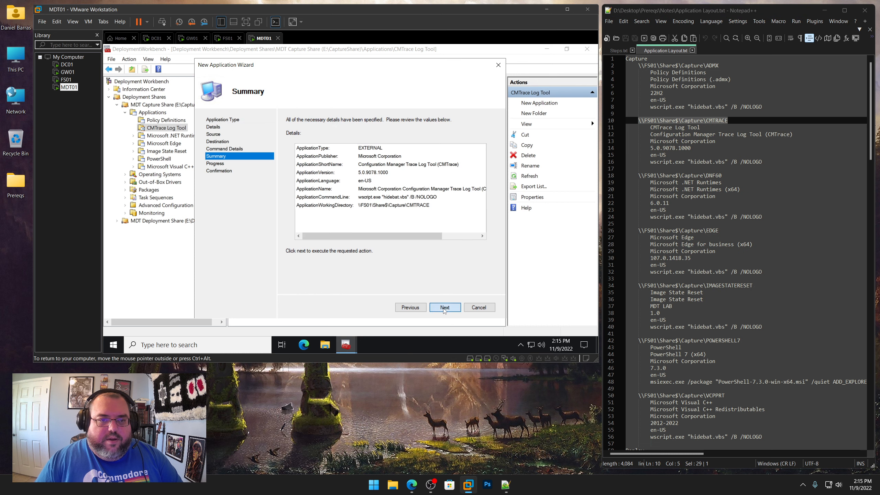
left_click(444, 309)
left_click(445, 307)
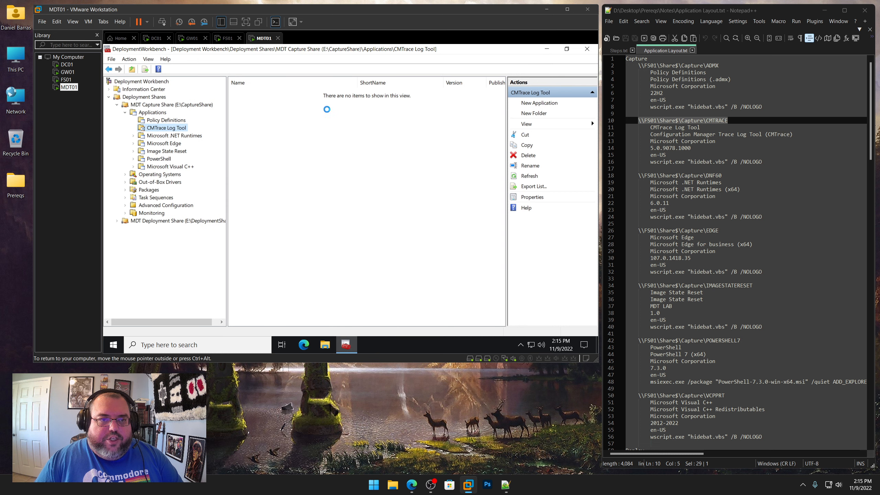
Edit the CMTrace application's properties: rename it Configuration Manager Trace Log Tool (CMTrace) and set its short name to CMTRACE
right_click(310, 92)
left_click(335, 137)
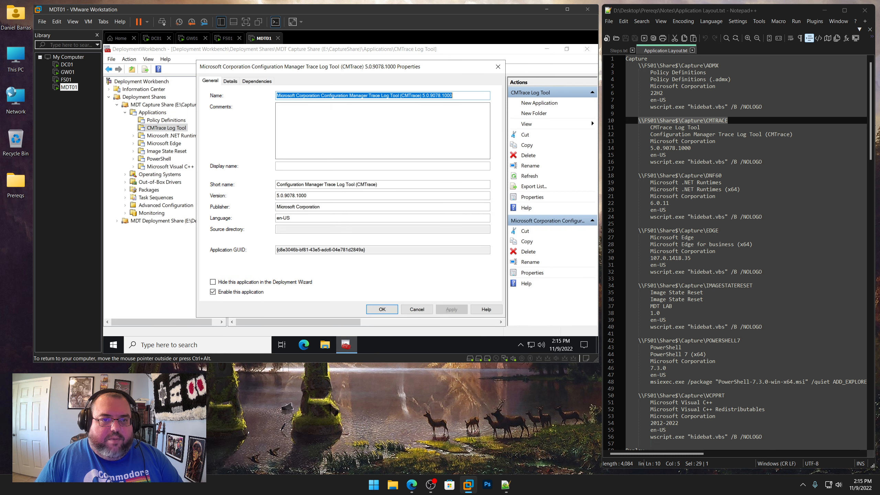
left_click(320, 95)
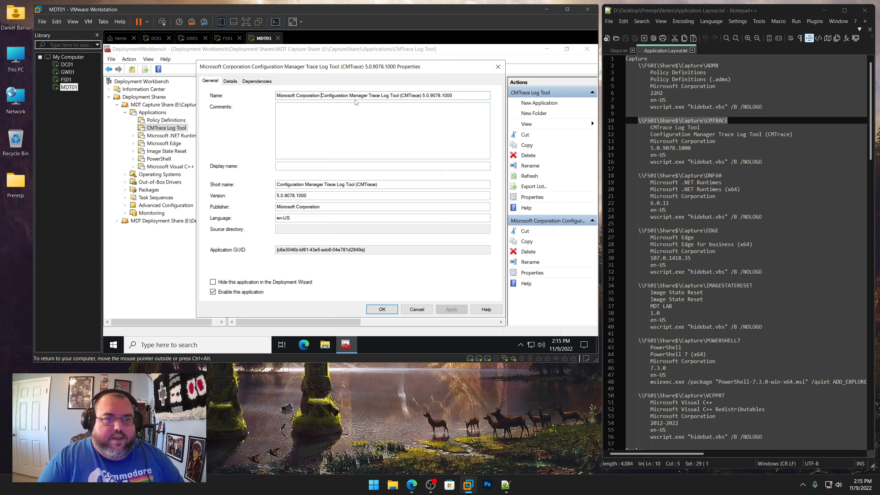
key("shift+Home")
key("BackSpace")
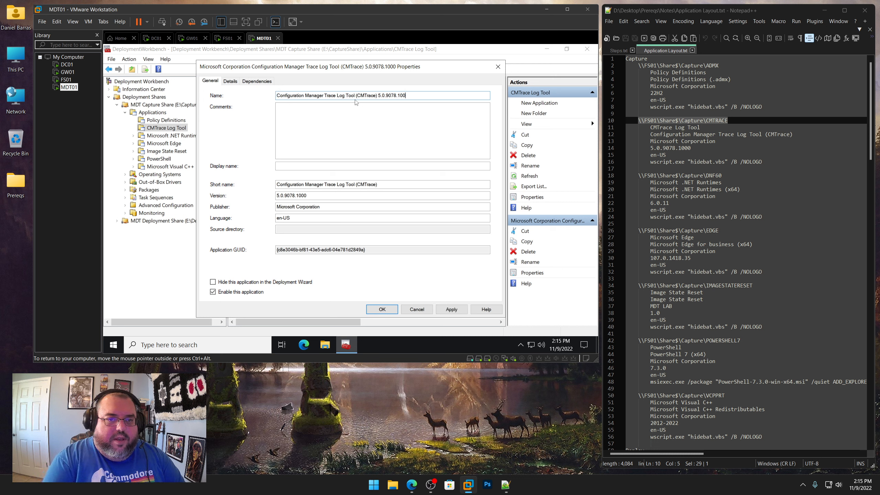
key("BackSpace")
key("BackSpace")
key("BackSpace")
key("BackSpace")
key("BackSpace")
key("BackSpace")
key("BackSpace")
key("BackSpace")
key("BackSpace")
key("BackSpace")
key("BackSpace")
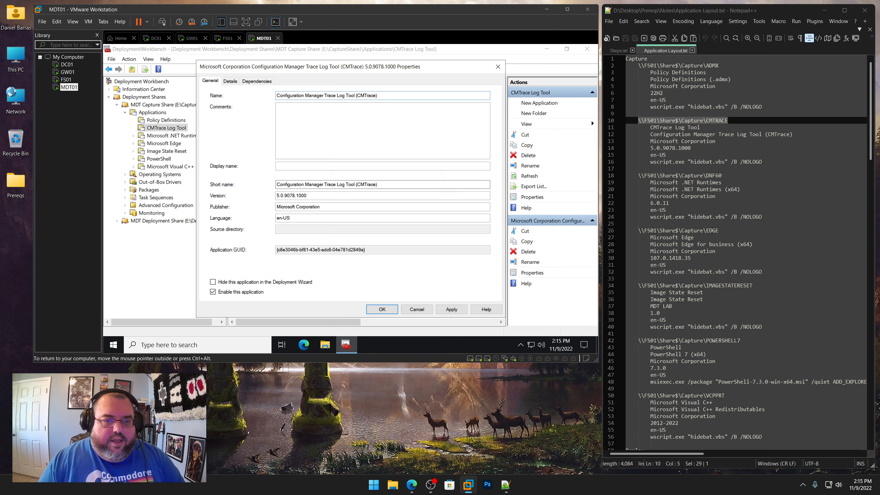
left_click_drag(399, 184, 213, 176)
type("CMTRACE")
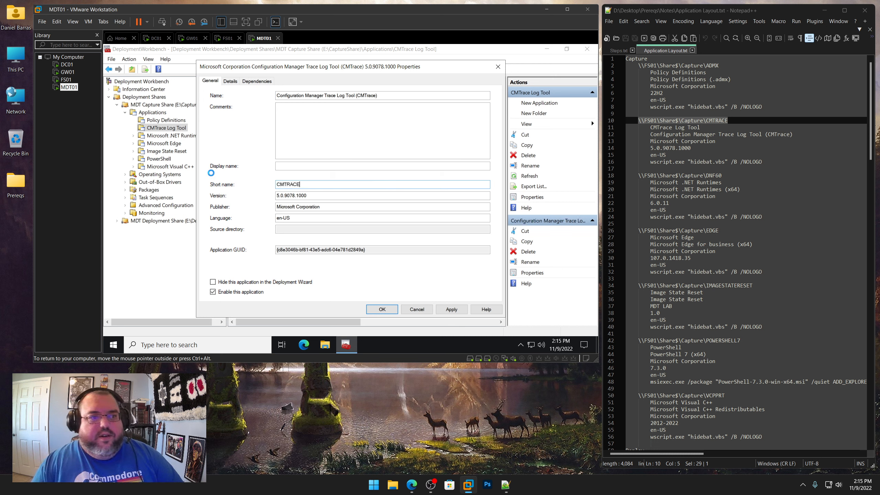
key("Return")
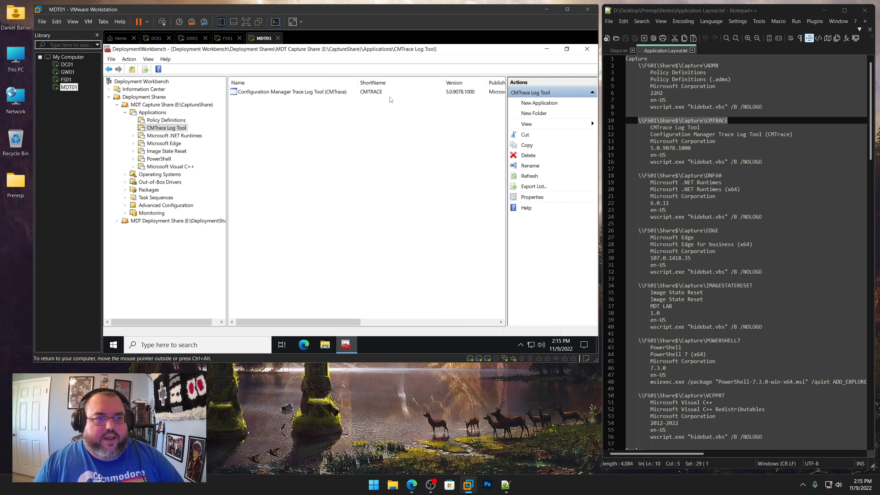
Start the New Application wizard in the Microsoft .NET Runtimes folder for an application without source files
left_click(191, 136)
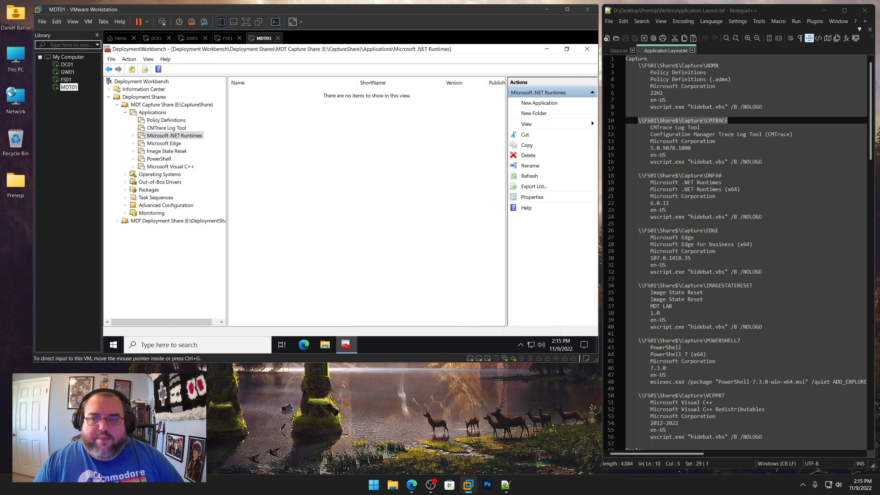
right_click(184, 136)
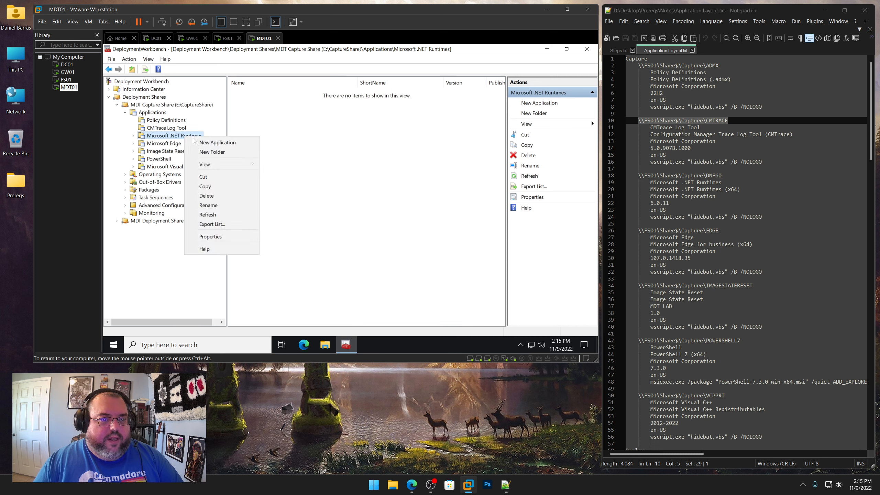
left_click(210, 142)
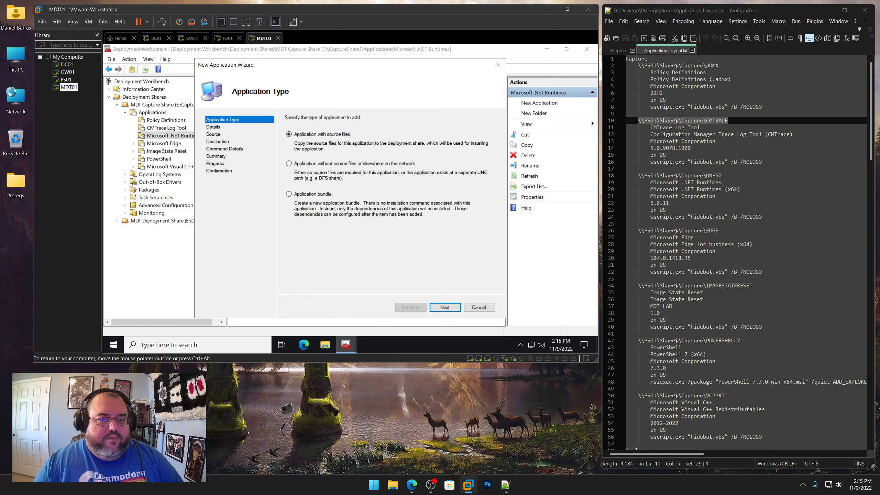
left_click(445, 307)
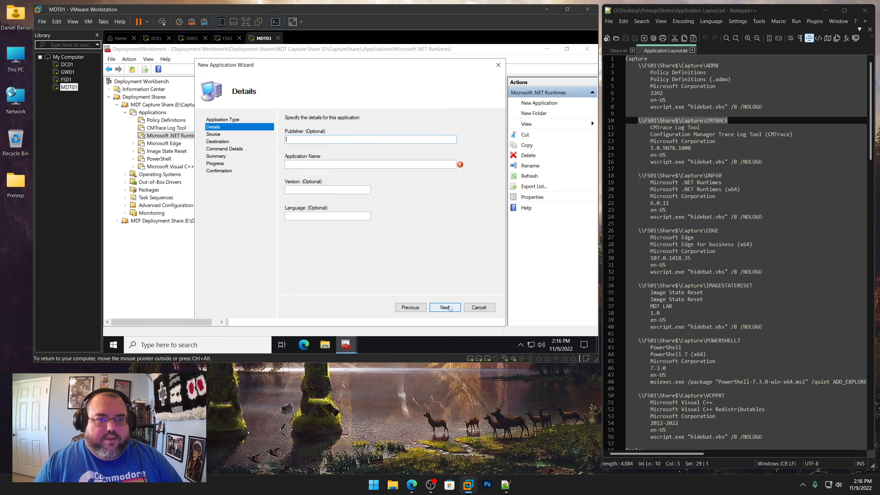
Copy Microsoft Corporation into the publisher and Microsoft .NET Runtimes (x64) into the application name from the layout notes
left_click_drag(715, 196, 650, 196)
right_click(660, 197)
left_click(672, 212)
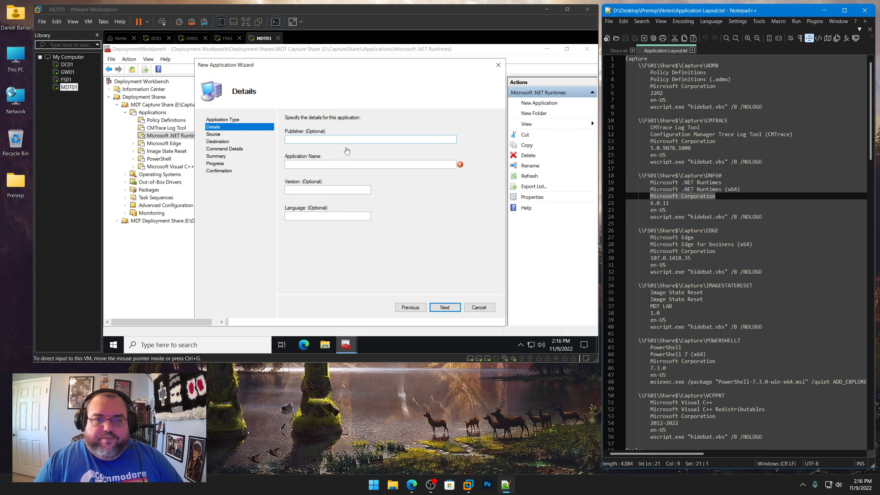
key("ctrl+v")
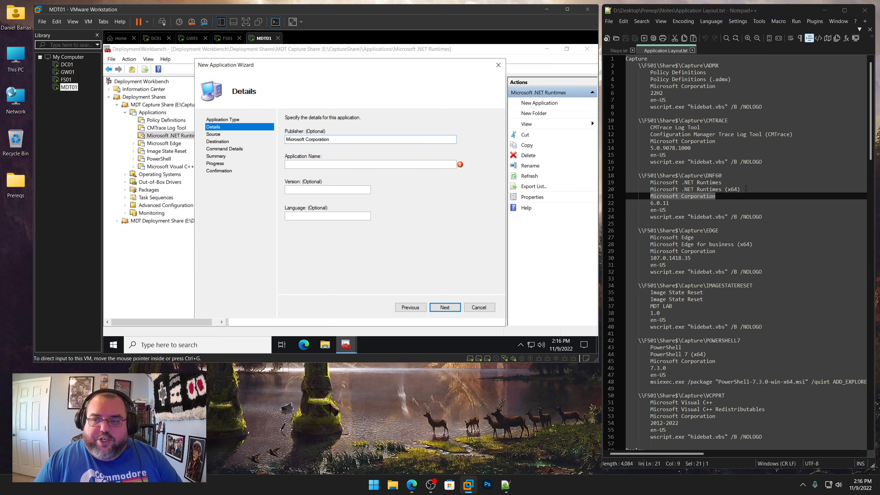
left_click_drag(746, 189, 650, 189)
right_click(662, 190)
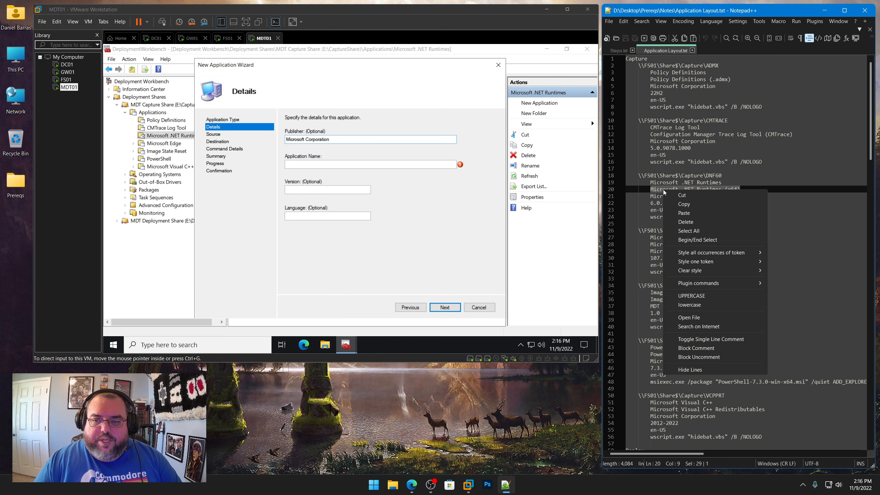
left_click(684, 204)
key("ctrl+v")
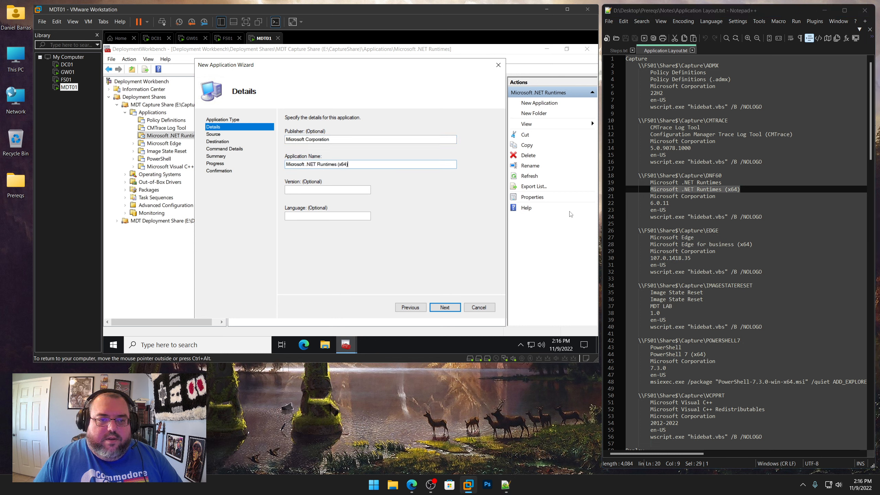
Copy version 6.0.11 from the notes into the version, set the language to en-US, and continue
left_click_drag(669, 203, 650, 203)
right_click(660, 203)
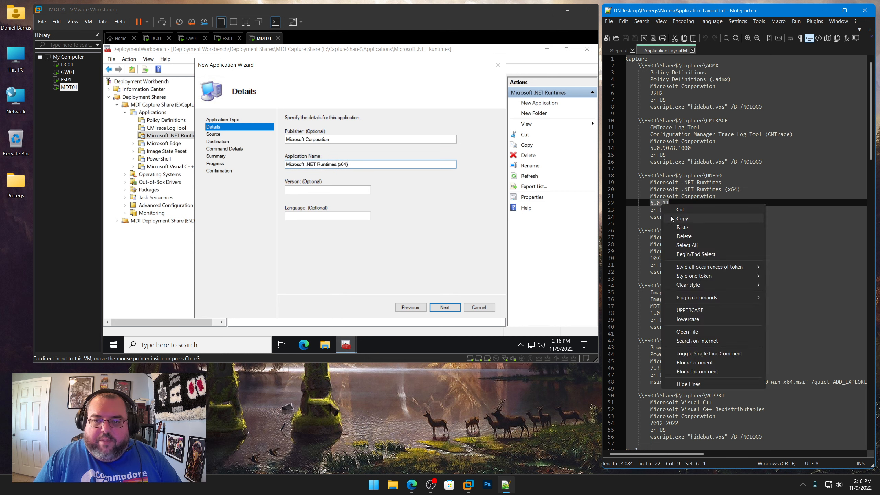
left_click(671, 217)
key("ctrl+v")
key("Tab")
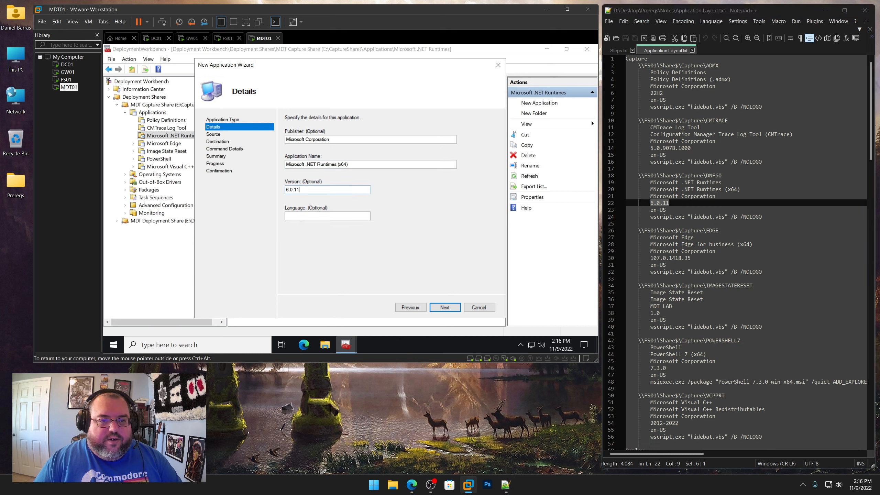
type("e")
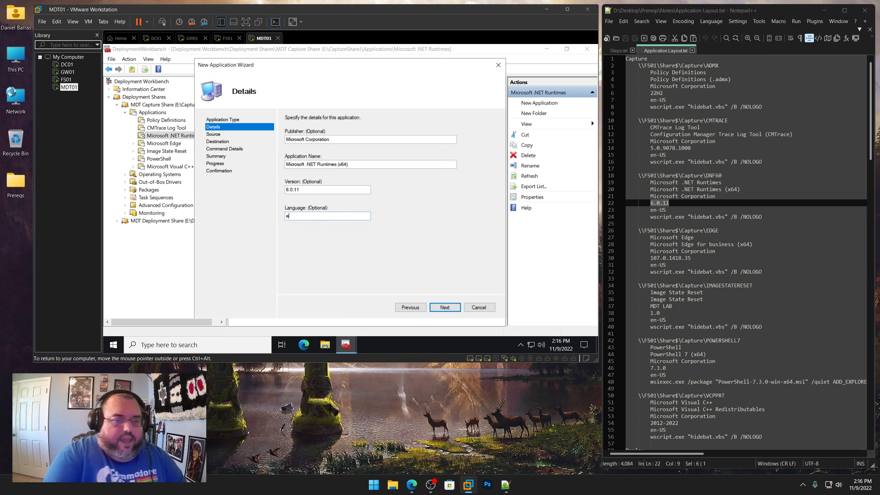
type("n-US")
key("Return")
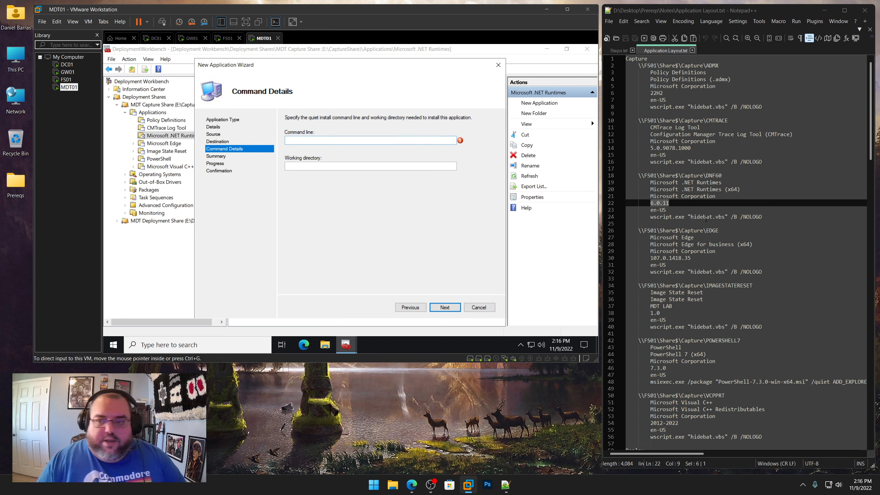
Copy the command line wscript.exe "hidebat.vbs" /B /NOLOGO from the layout notes into the command line
left_click_drag(761, 217, 650, 216)
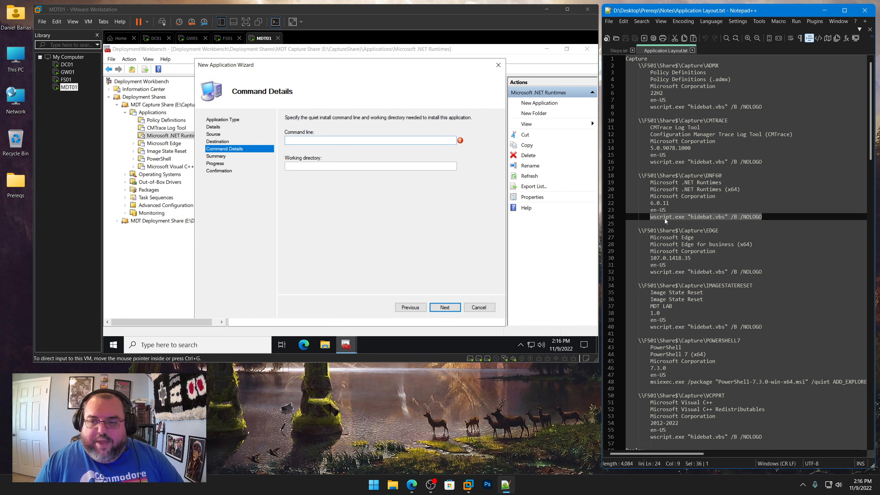
right_click(664, 219)
left_click(677, 232)
left_click(326, 140)
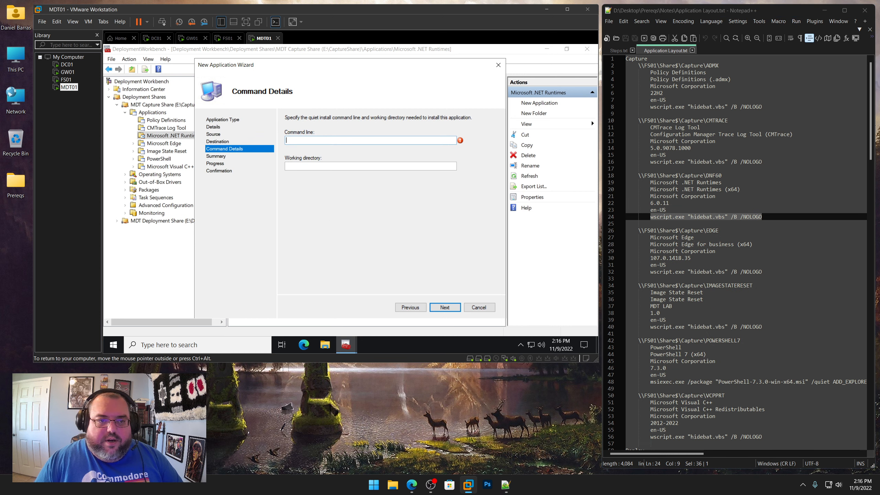
key("ctrl+v")
Copy \\FS01\Share$\Capture\DNF60 from the notes into the working directory and finish the wizard
left_click_drag(660, 176, 639, 176)
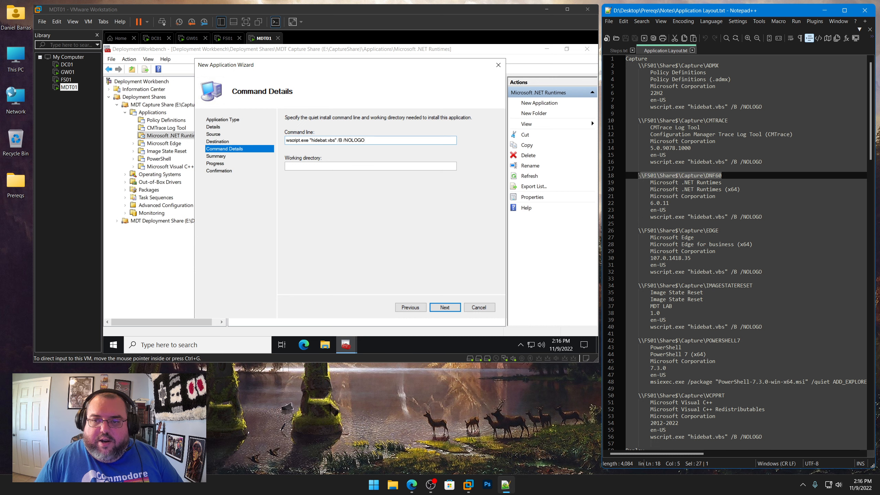
right_click(653, 176)
left_click(669, 191)
left_click(353, 166)
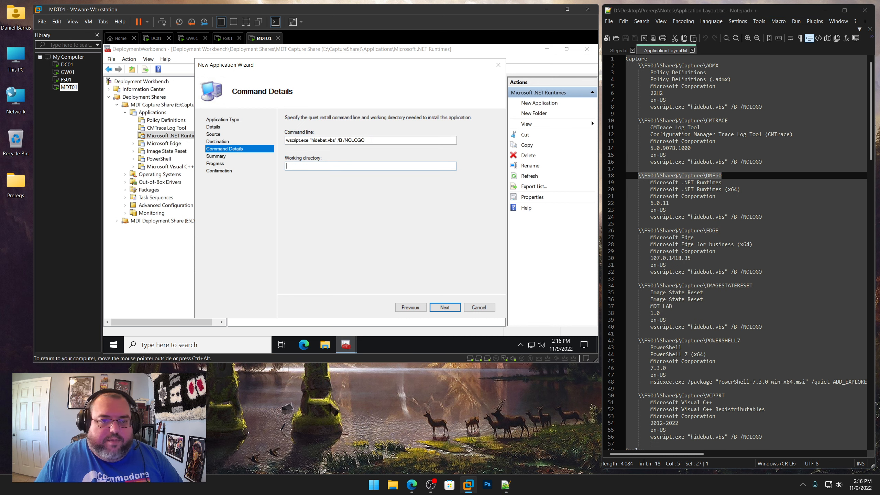
key("ctrl+v")
left_click(447, 307)
left_click(448, 308)
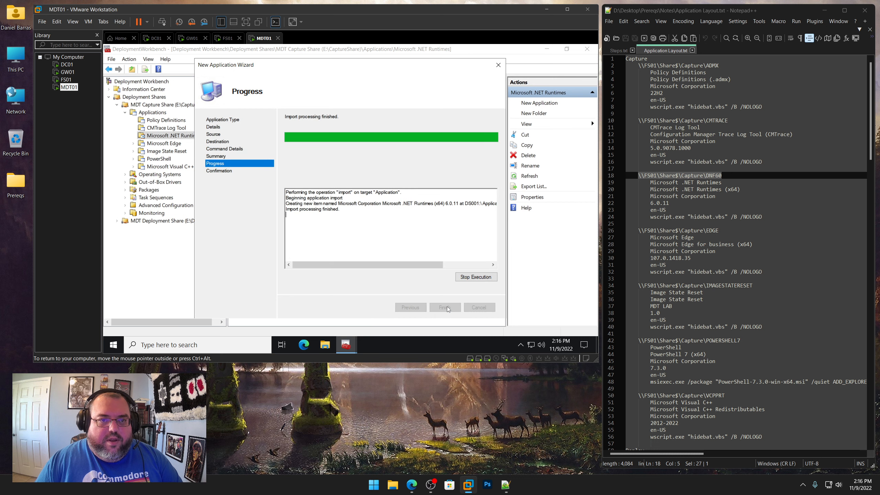
left_click(446, 307)
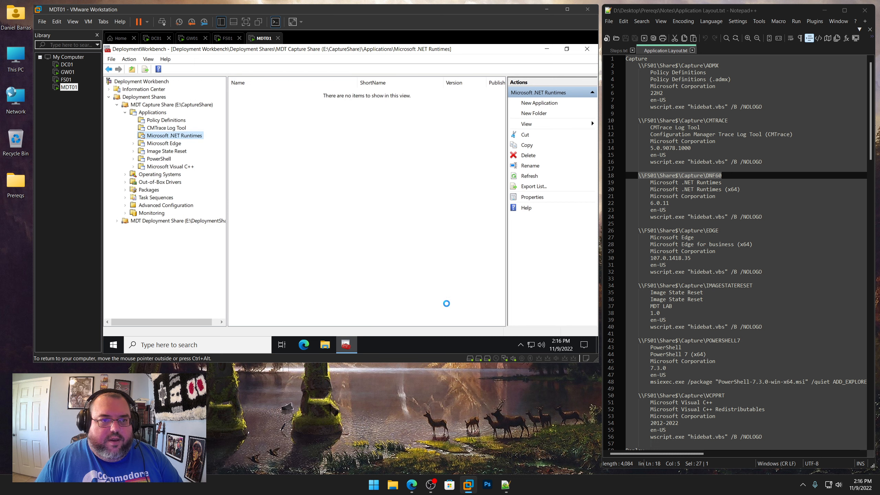
In the .NET application's properties, trim the name to Microsoft .NET Runtimes (x64) and set the short name to DNF60
right_click(349, 92)
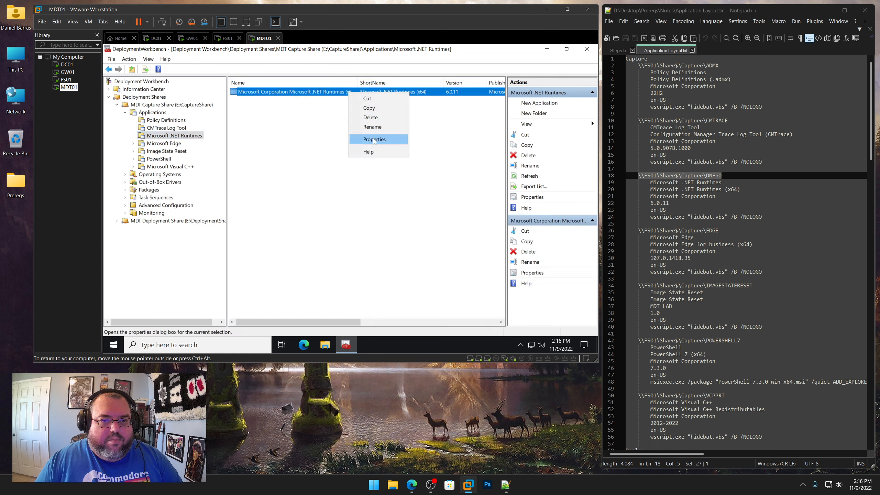
left_click(362, 137)
left_click(321, 95)
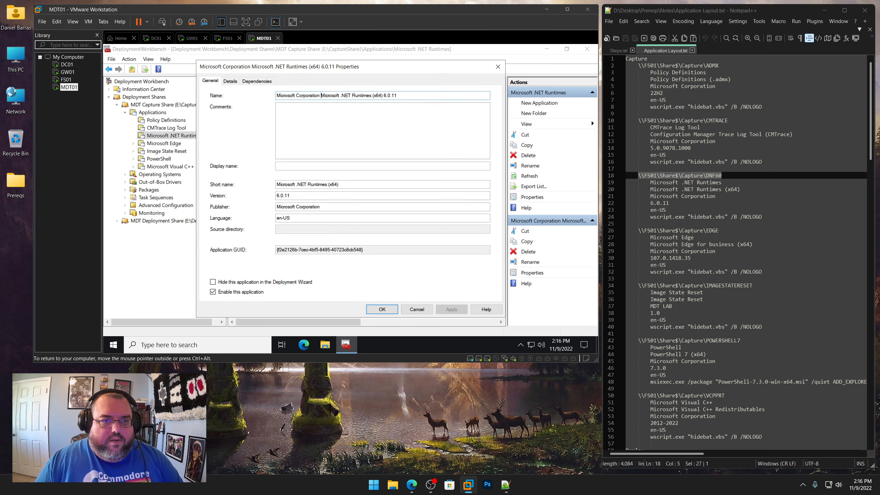
key("shift+Home")
key("BackSpace")
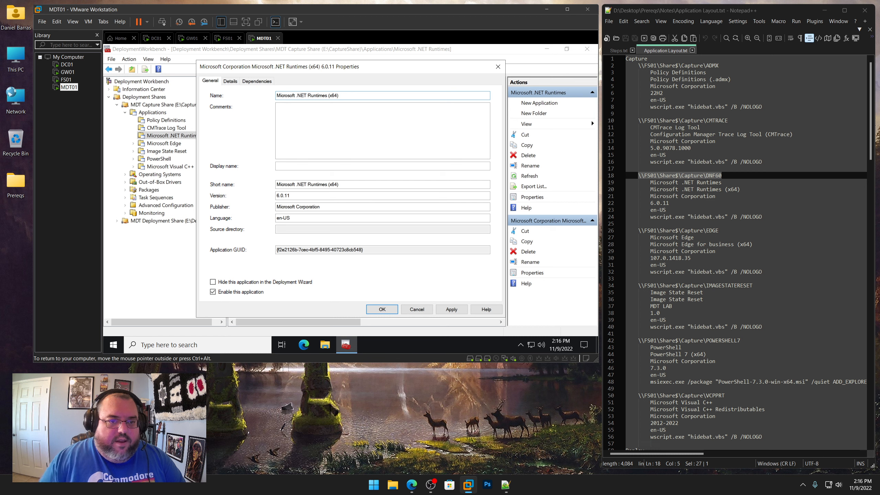
left_click_drag(347, 184, 237, 180)
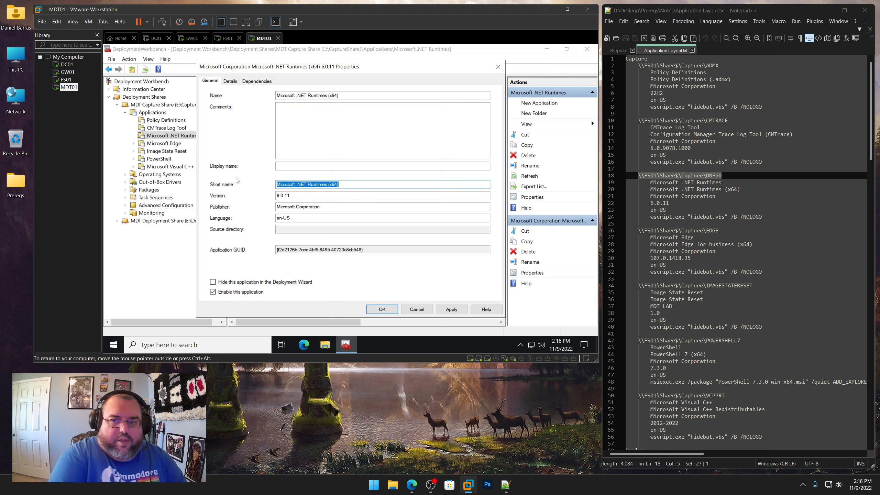
type("DNF6")
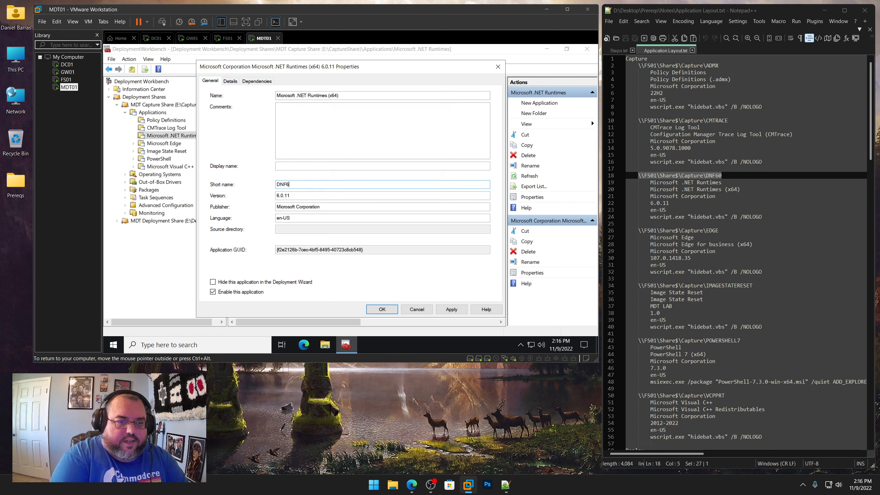
type("0")
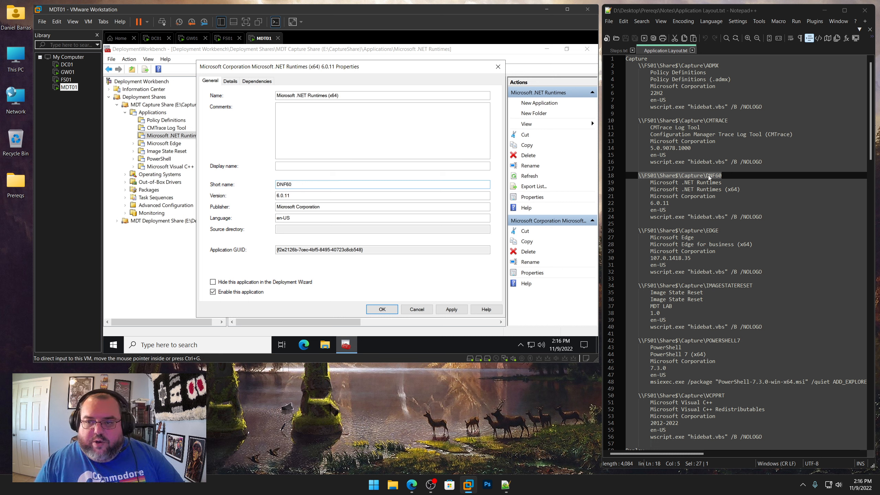
left_click(444, 309)
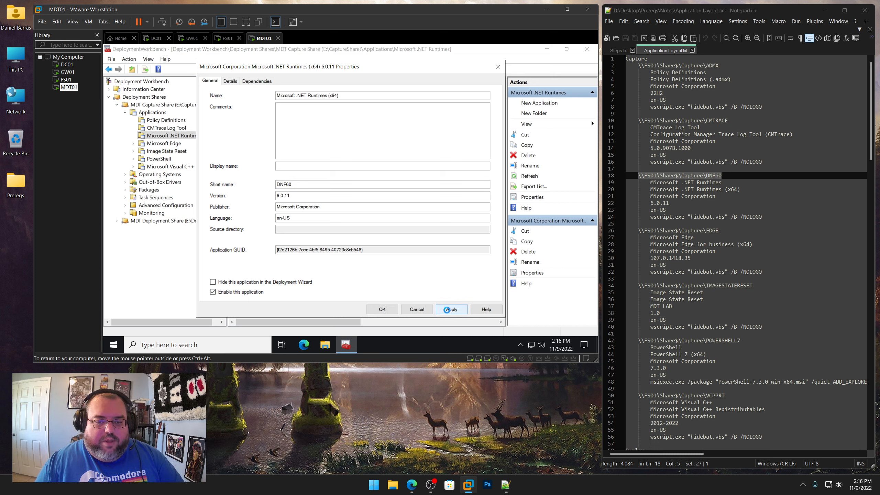
left_click(382, 309)
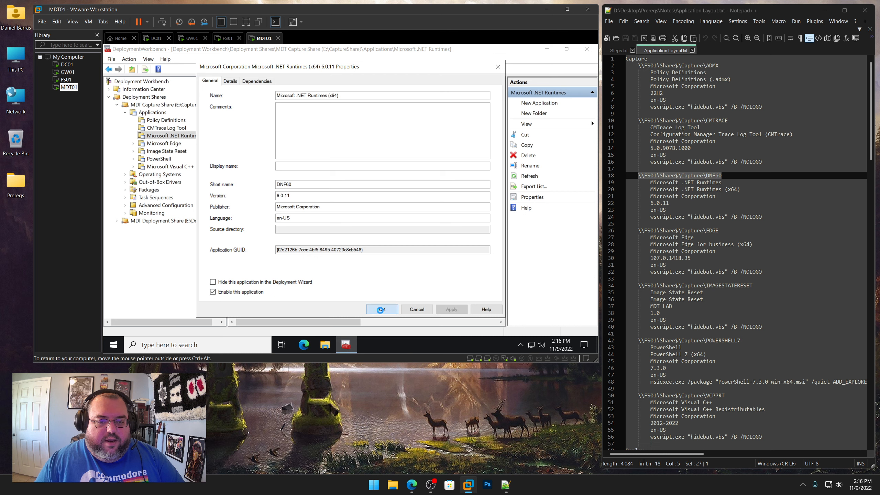
Start a new application without source files in the Microsoft Edge folder and copy Microsoft Corporation from the notes into the publisher
right_click(177, 143)
left_click(196, 146)
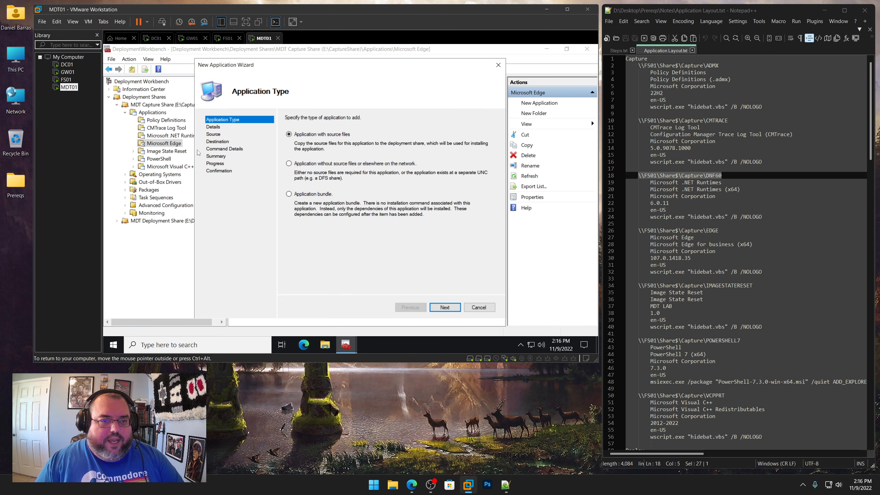
left_click(444, 307)
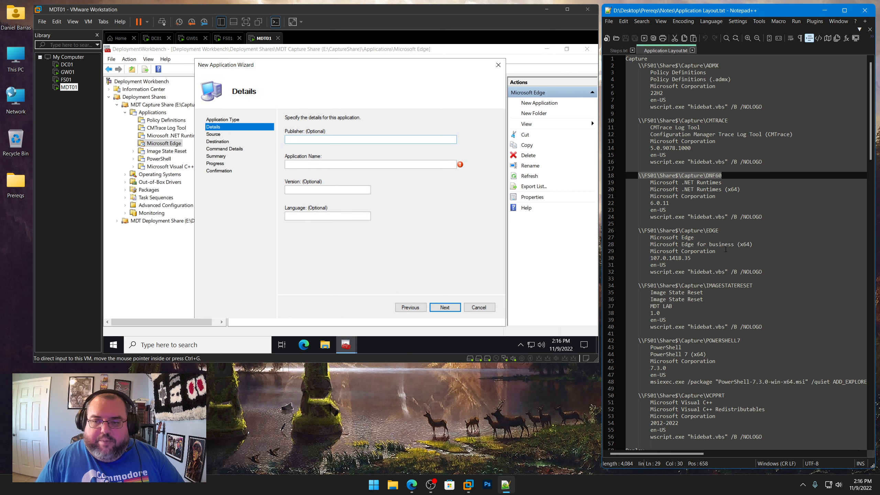
left_click_drag(716, 251, 650, 251)
right_click(663, 250)
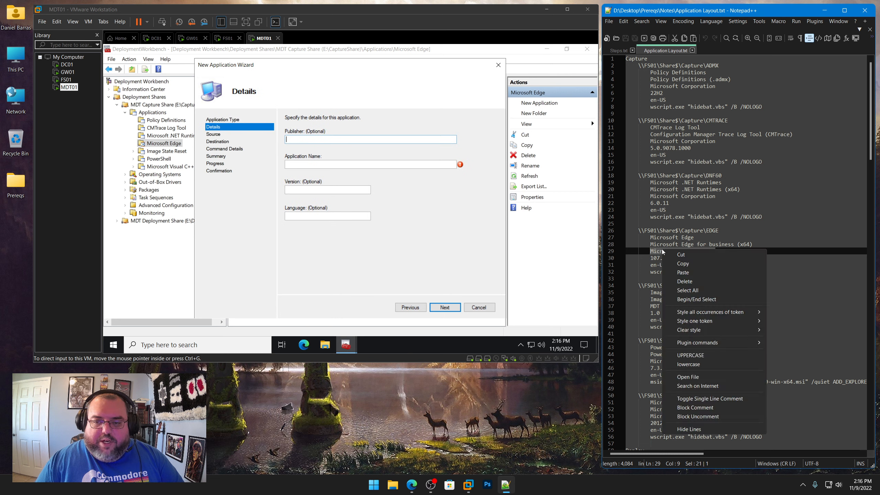
left_click(683, 263)
left_click(345, 140)
key("ctrl+v")
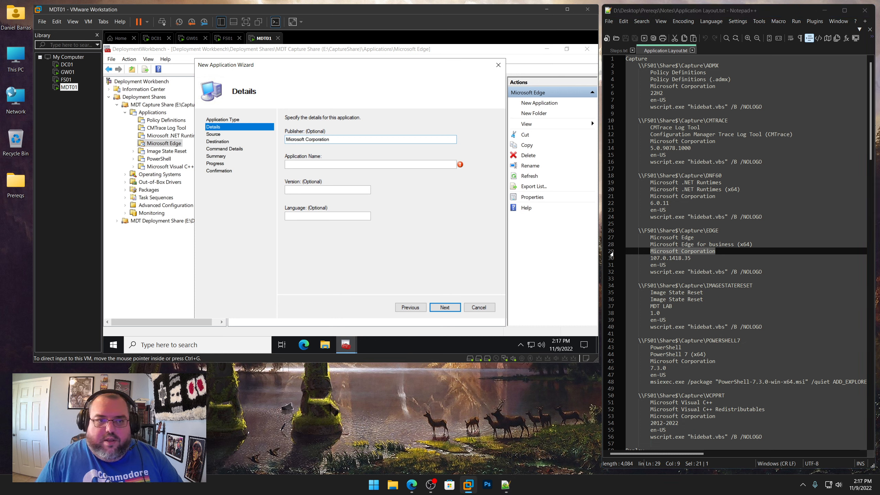
Copy Microsoft Edge for business (x64) from the layout notes into the application name
left_click_drag(752, 244, 650, 244)
right_click(660, 245)
left_click(690, 259)
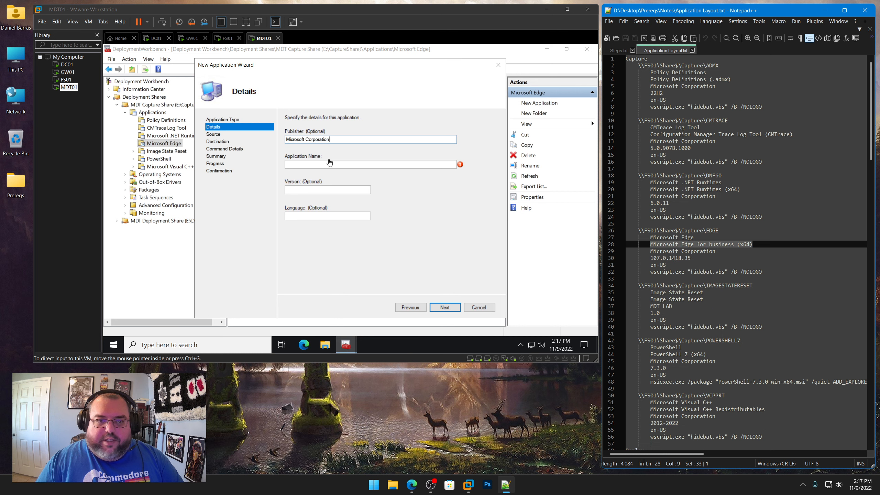
left_click(329, 164)
key("ctrl+v")
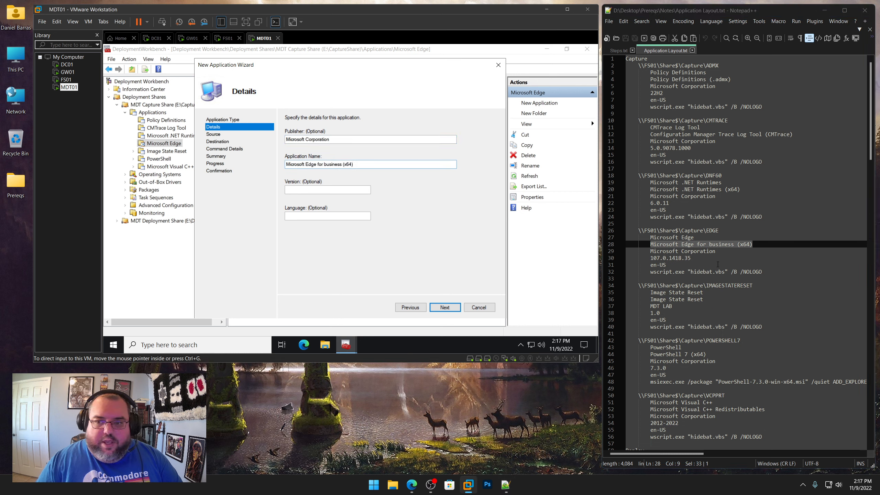
Copy version 107.0.1418.35 from the notes into the version and continue the wizard
left_click(701, 258)
left_click_drag(701, 258, 650, 258)
right_click(660, 259)
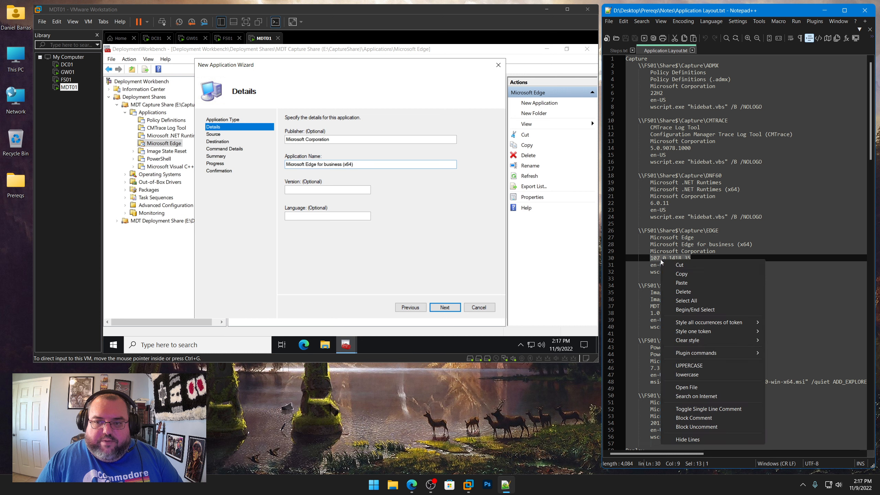
left_click(673, 274)
left_click(309, 190)
key("ctrl+v")
key("Tab")
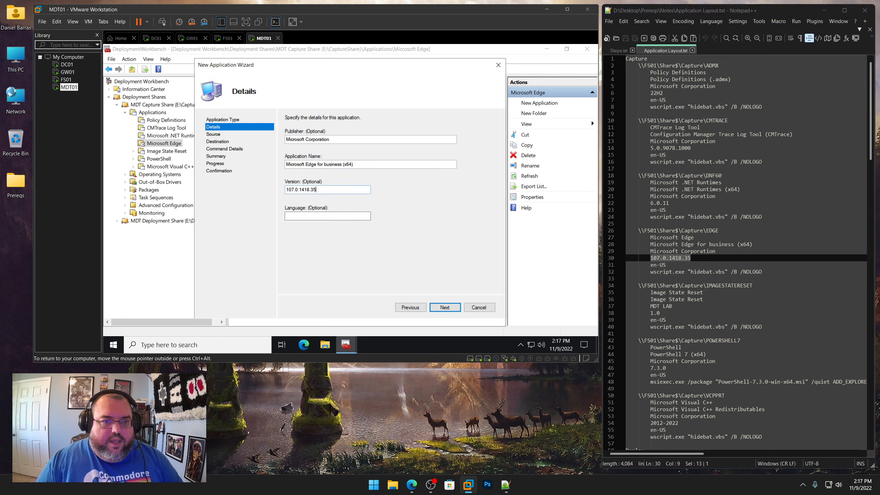
key("Return")
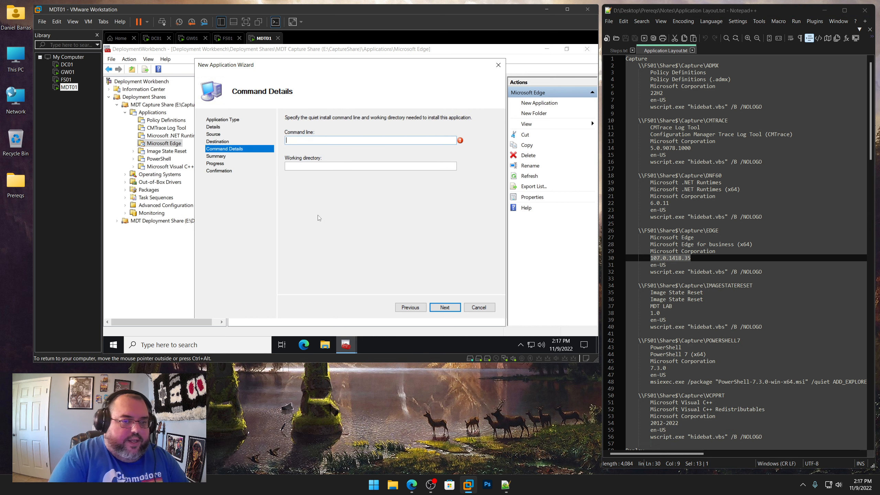
Copy the command line wscript.exe "hidebat.vbs" /B /NOLOGO from the layout notes into the command line
left_click_drag(762, 272, 651, 272)
right_click(662, 272)
left_click(680, 288)
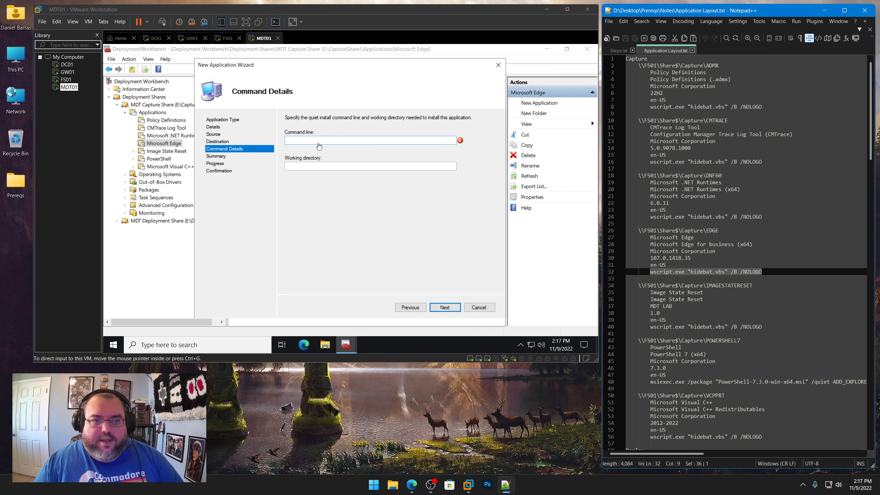
left_click(316, 143)
key("ctrl+v")
Copy \\FS01\Share$\Capture\EDGE from the notes into the working directory and finish the wizard
left_click_drag(719, 231, 641, 230)
right_click(639, 230)
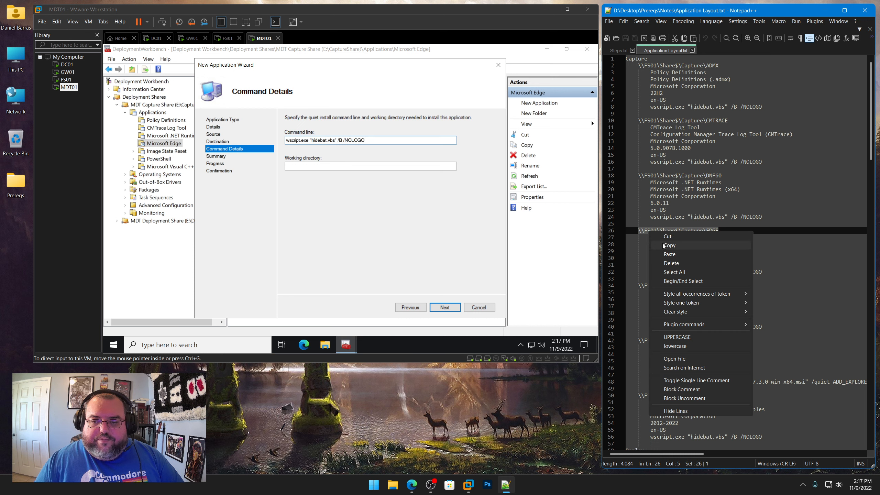
left_click(679, 245)
left_click(311, 166)
key("ctrl+v")
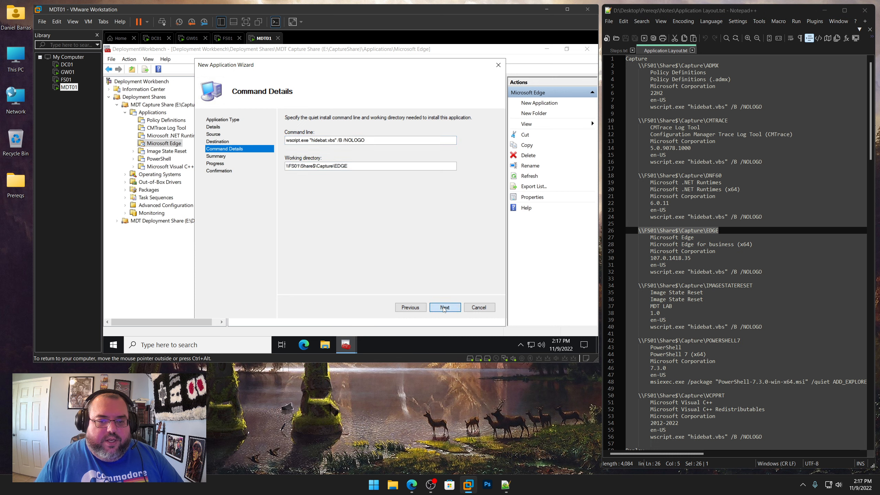
left_click(445, 306)
left_click(445, 307)
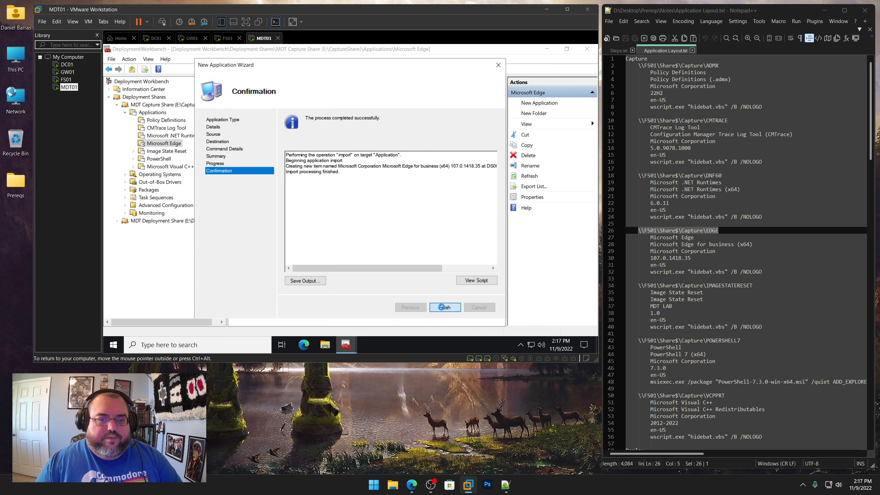
left_click(444, 307)
In the Edge application's properties, trim the name to Microsoft Edge for business (x64)
right_click(293, 96)
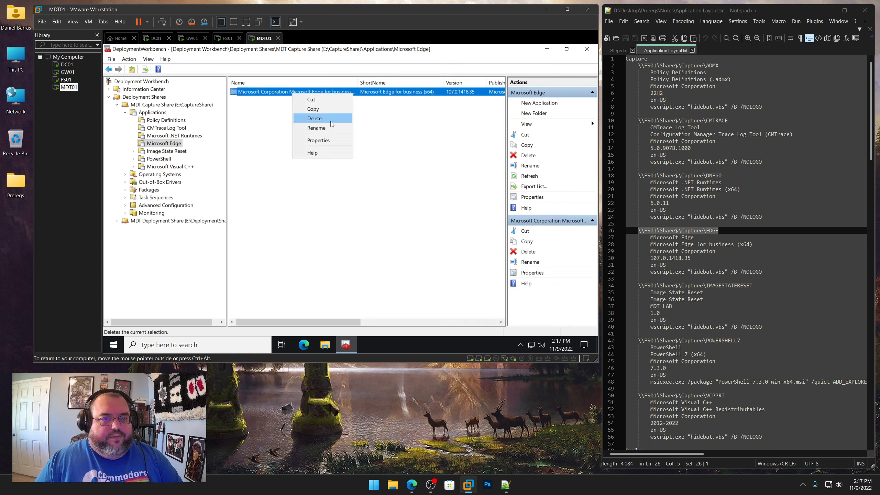
left_click(317, 140)
left_click(321, 95)
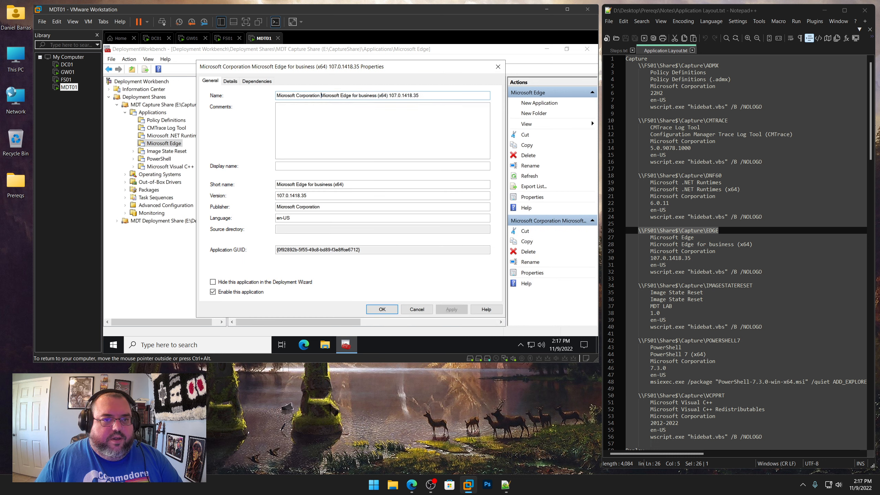
key("shift+Home")
key("Delete")
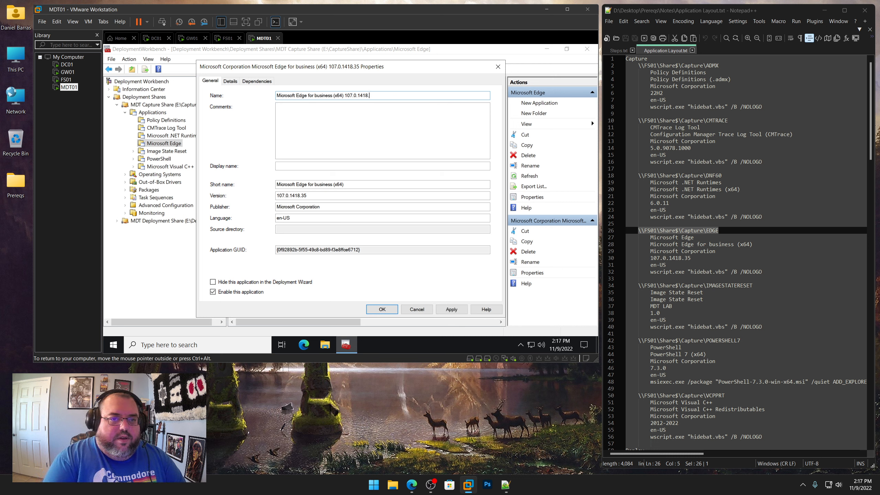
key("BackSpace")
key("BackSpace")
key("BackSpace")
key("BackSpace")
key("BackSpace")
key("BackSpace")
key("BackSpace")
key("BackSpace")
Set the Edge application's short name to EDGE and apply the properties
key("Tab")
key("Tab")
key("Tab")
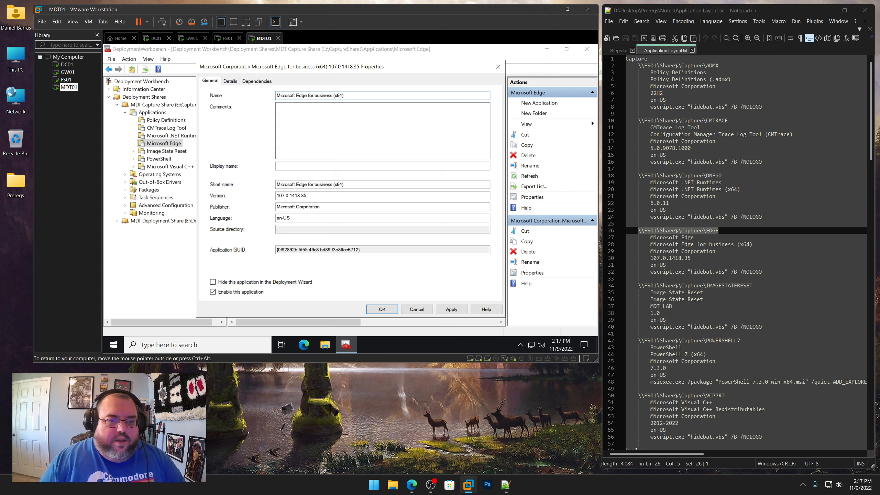
type("EDGE")
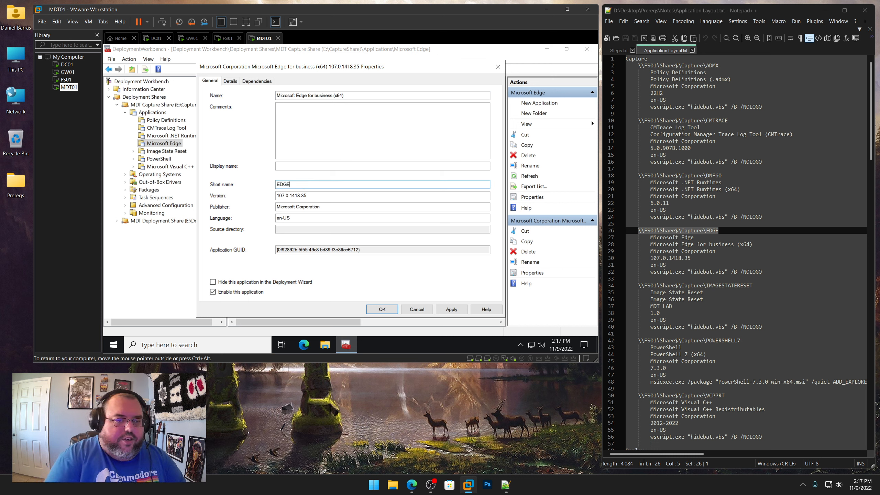
left_click(452, 309)
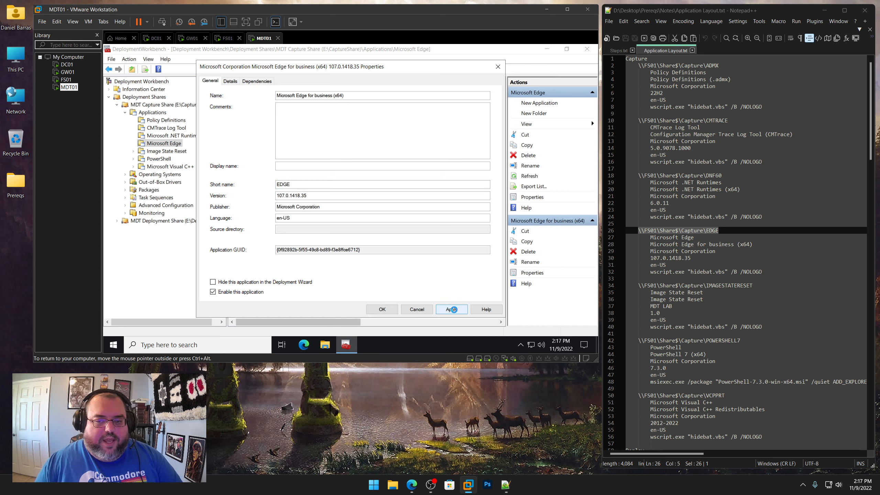
left_click(387, 312)
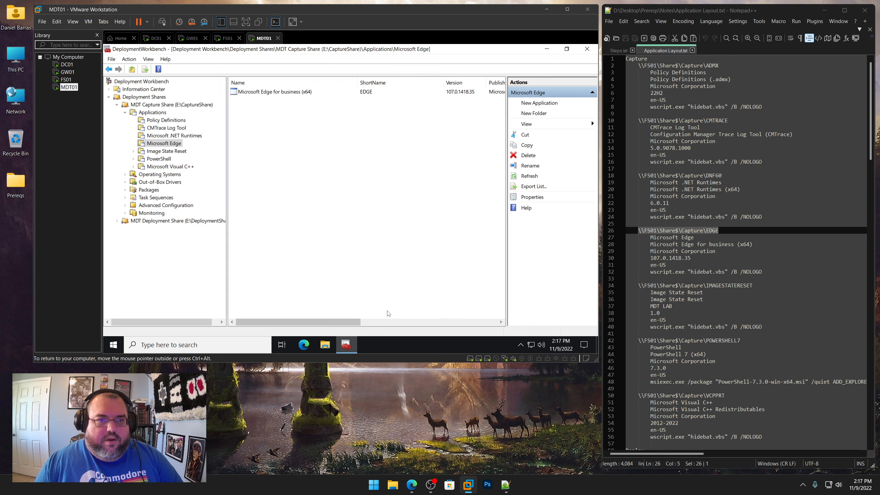
In the Image State Reset folder, start a new application with publisher MDT Lab, name Image State Reset, version 1.0 and language en-US
left_click(172, 153)
right_click(172, 153)
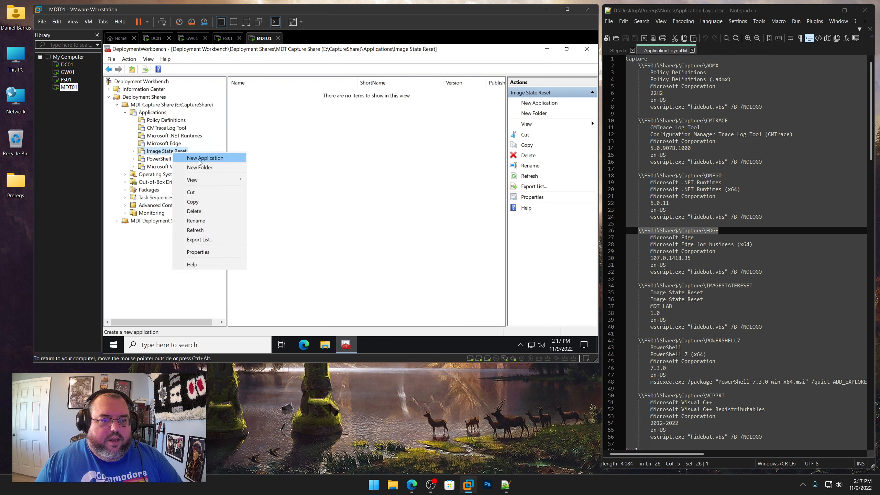
left_click(195, 158)
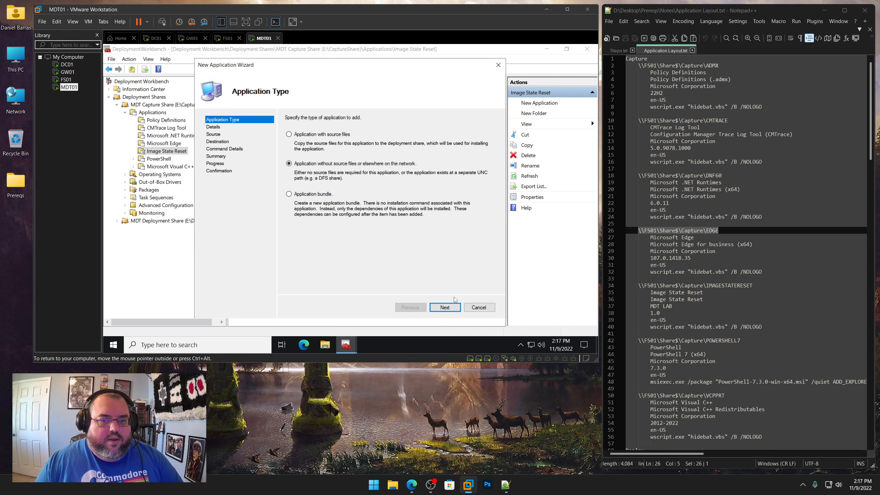
left_click(450, 308)
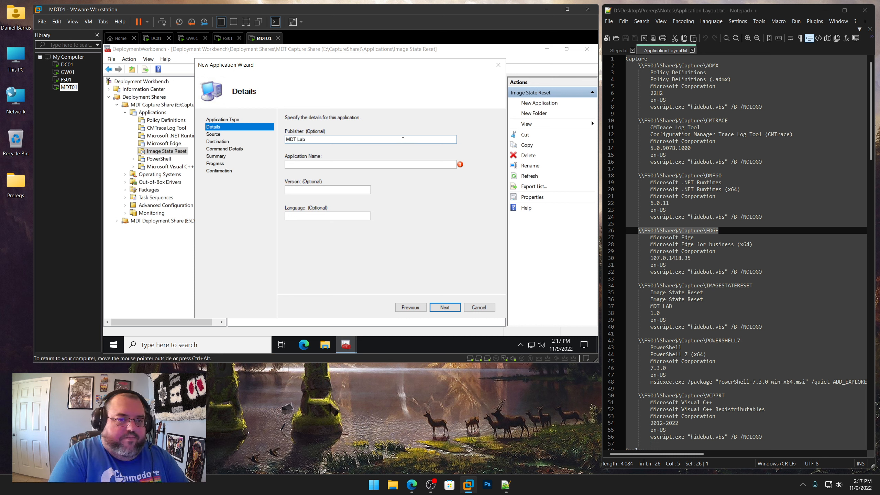
key("Tab")
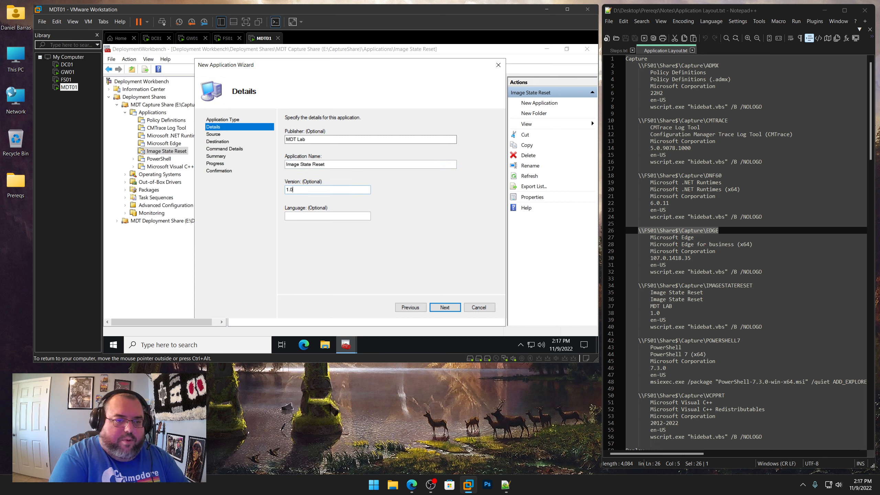
type("en-US")
key("Return")
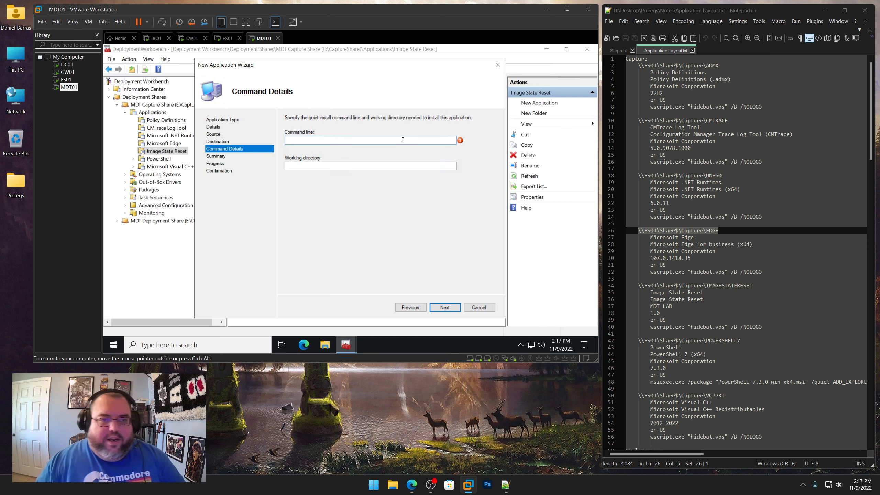
Copy the Image State Reset install command wscript.exe "hidebat.vbs" /B /NOLOGO from the notes into the command line
left_click_drag(761, 271, 649, 272)
left_click_drag(762, 327, 651, 326)
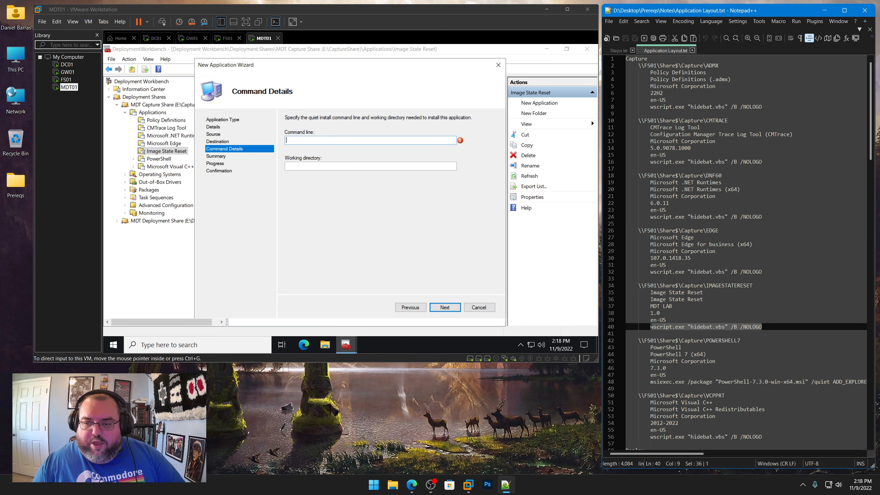
right_click(678, 328)
left_click(695, 154)
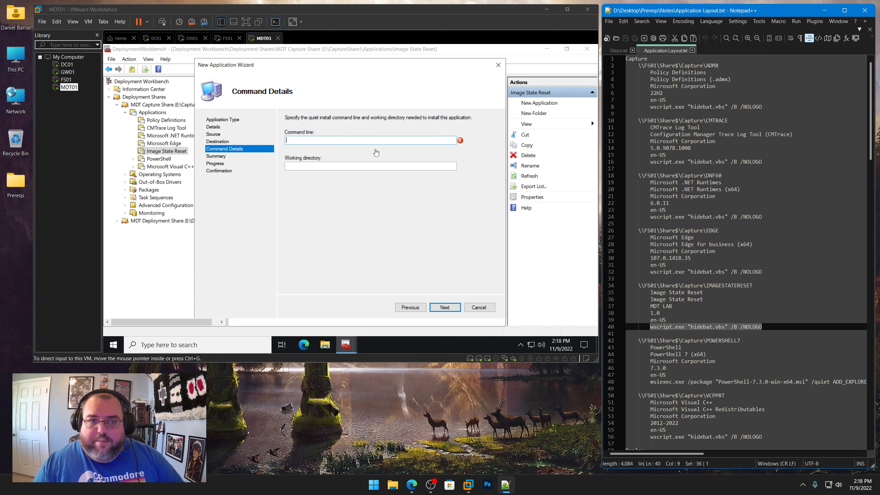
left_click(374, 140)
key("ctrl+v")
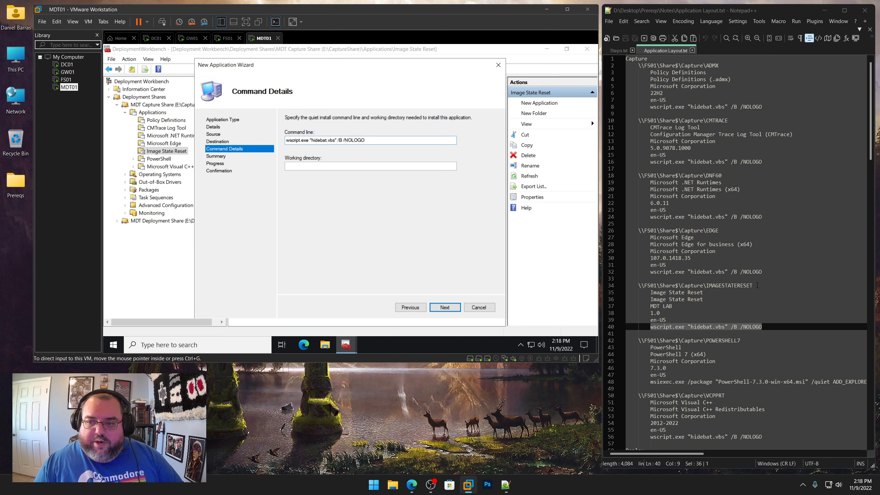
Set the working directory to \\FS01\Share$\Capture\IMAGESTATERESET and finish the wizard
left_click_drag(757, 285, 638, 285)
right_click(651, 286)
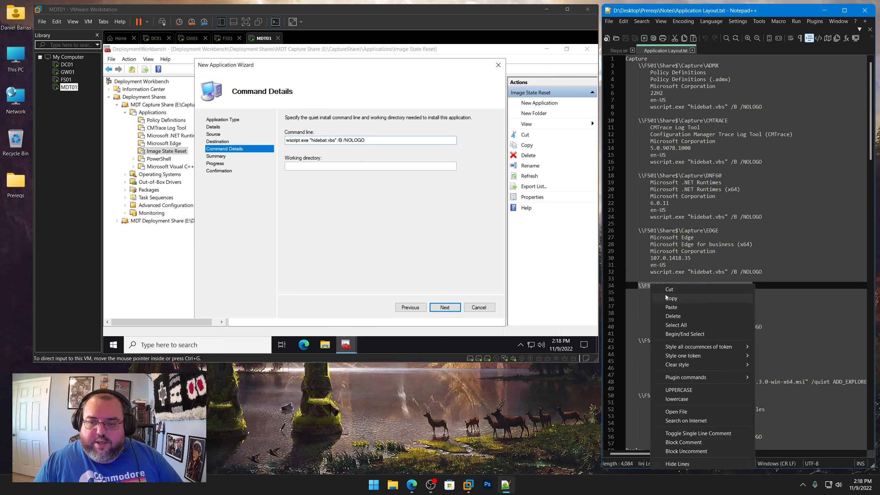
left_click(675, 299)
left_click(327, 166)
key("ctrl+v")
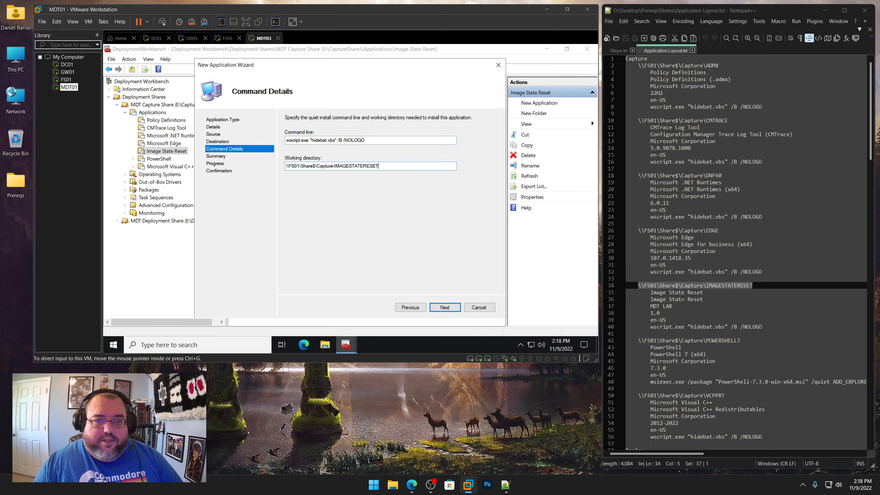
left_click_drag(706, 285, 757, 287)
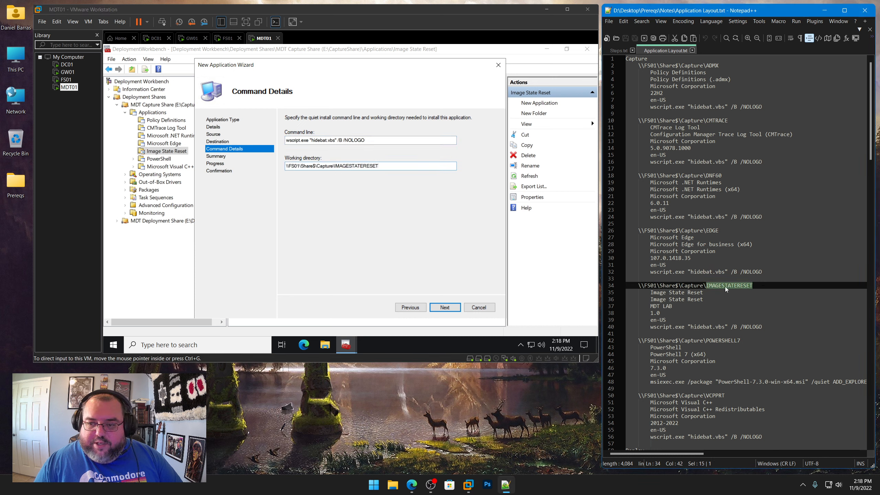
right_click(725, 286)
left_click(755, 301)
left_click(445, 307)
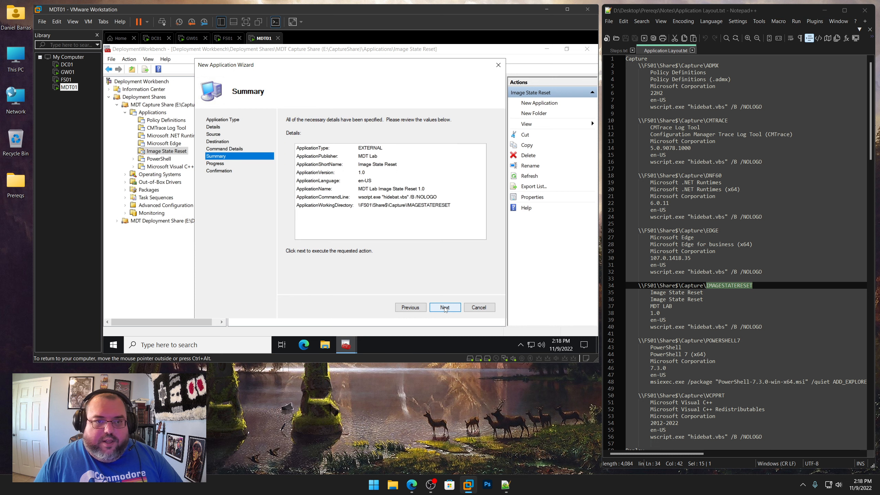
left_click(445, 307)
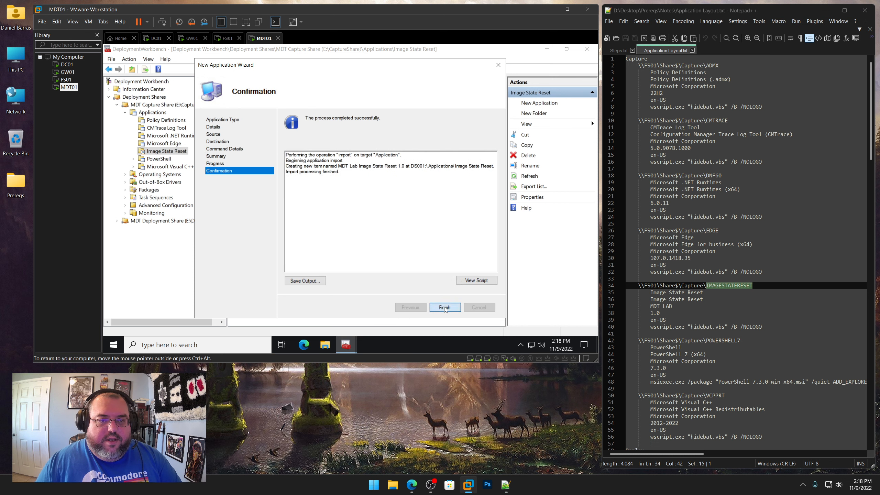
left_click(445, 307)
In the new application's properties, trim the name to Image State Reset
right_click(285, 93)
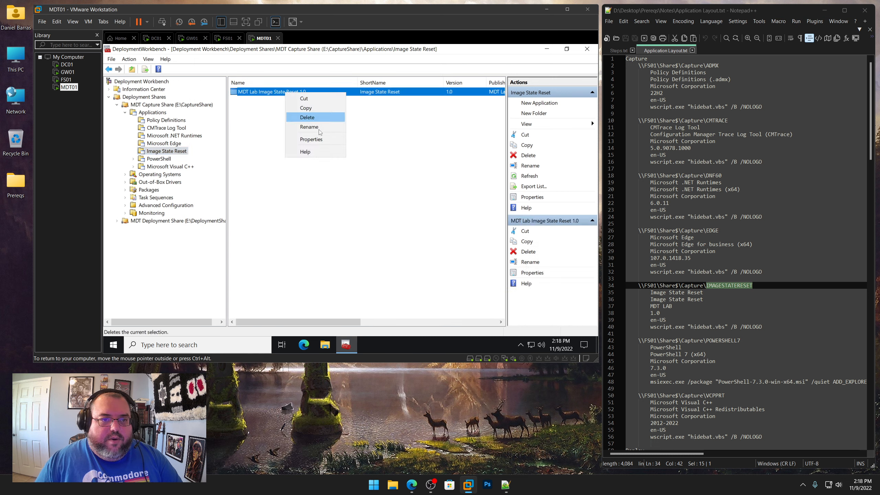
left_click(304, 138)
left_click(298, 95)
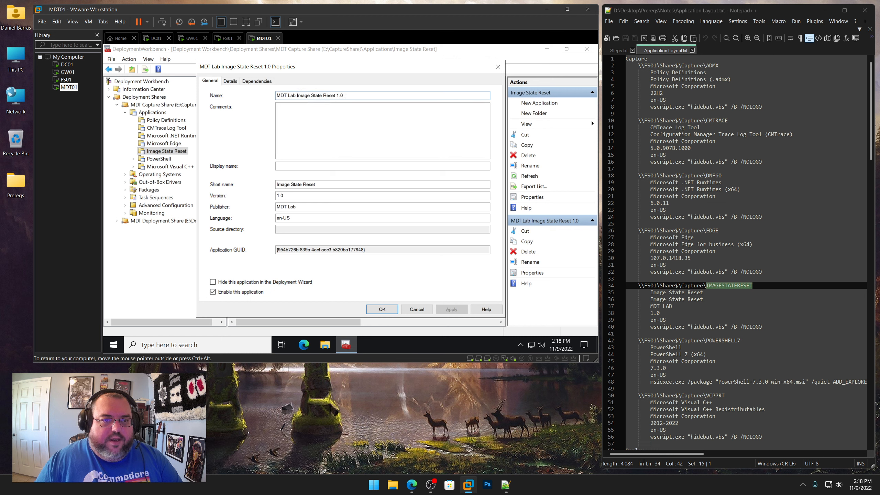
key("shift+Home")
key("Delete")
key("End")
key("BackSpace")
key("BackSpace")
key("BackSpace")
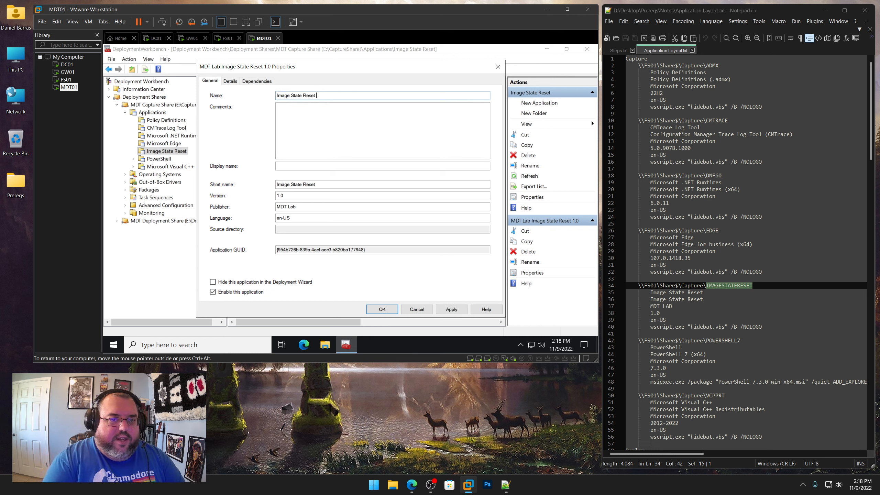
Set the application's short name to IMAGESTATERESET and apply the properties
left_click_drag(317, 185, 231, 187)
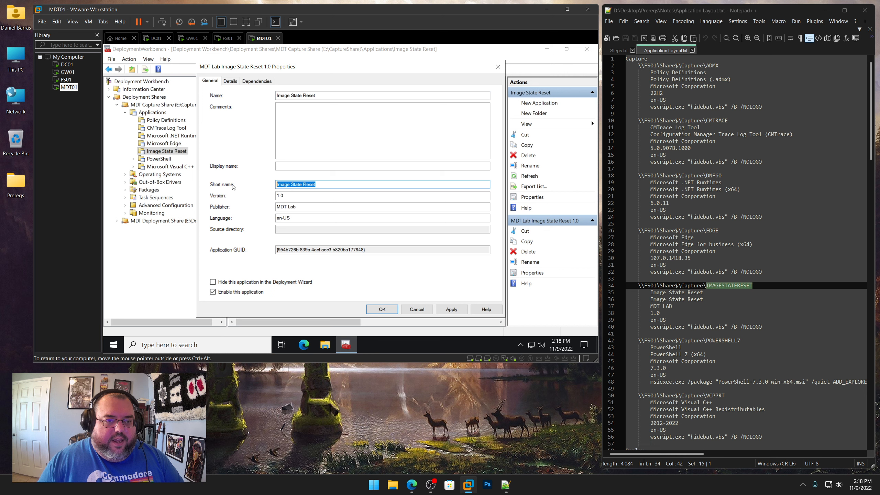
key("ctrl+v")
left_click(453, 310)
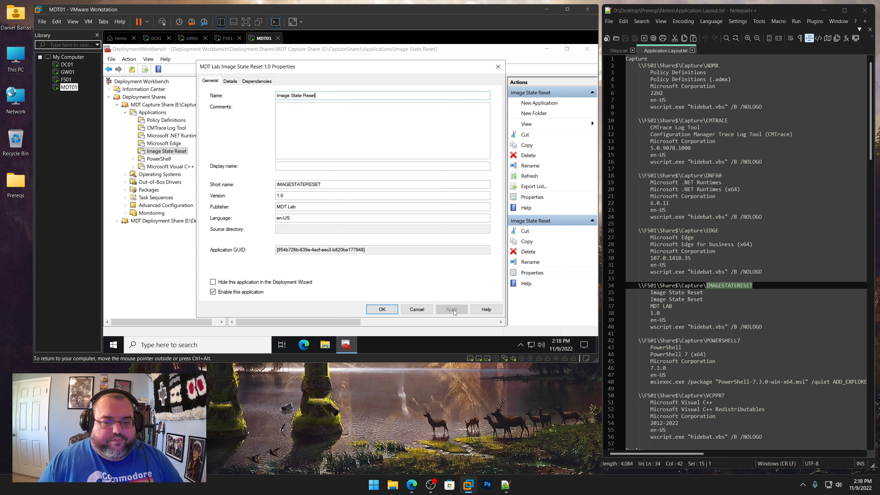
left_click(382, 309)
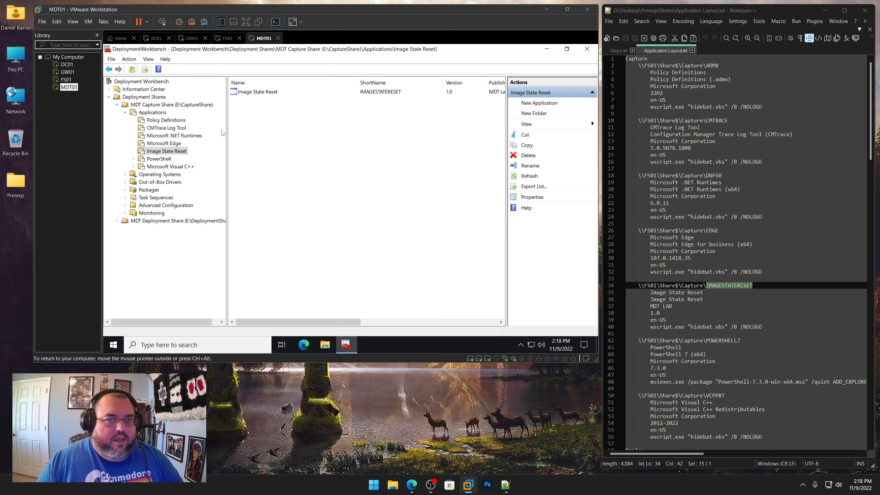
In the PowerShell folder, start a new application with publisher Microsoft Corporation, name PowerShell 7 (x64), version 7.3.0 and language en-US
left_click(159, 159)
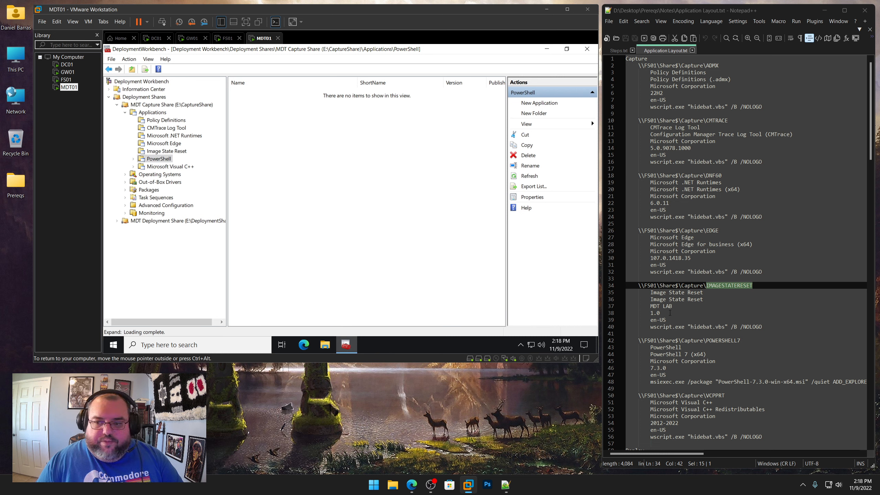
scroll(744, 243, "down", 3)
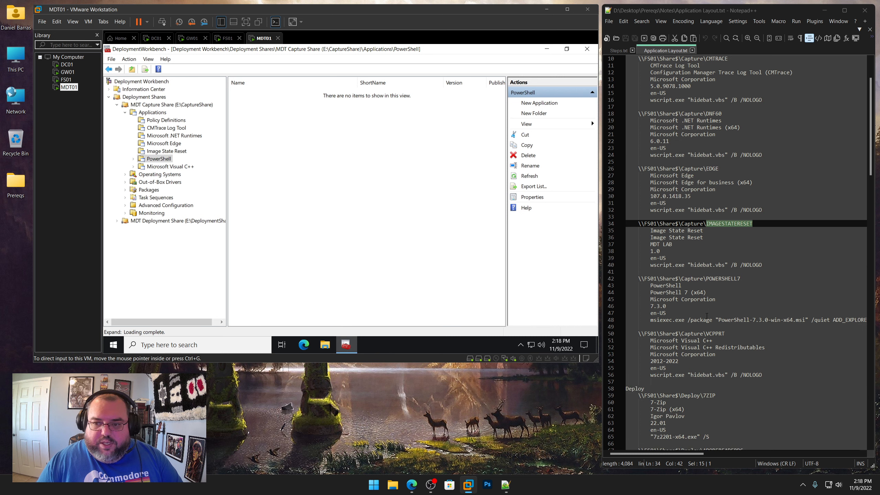
right_click(164, 160)
left_click(179, 167)
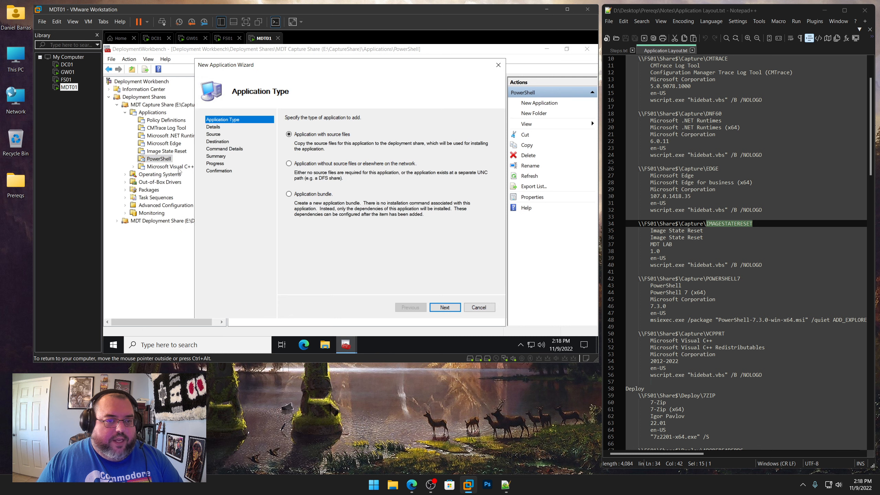
left_click(446, 307)
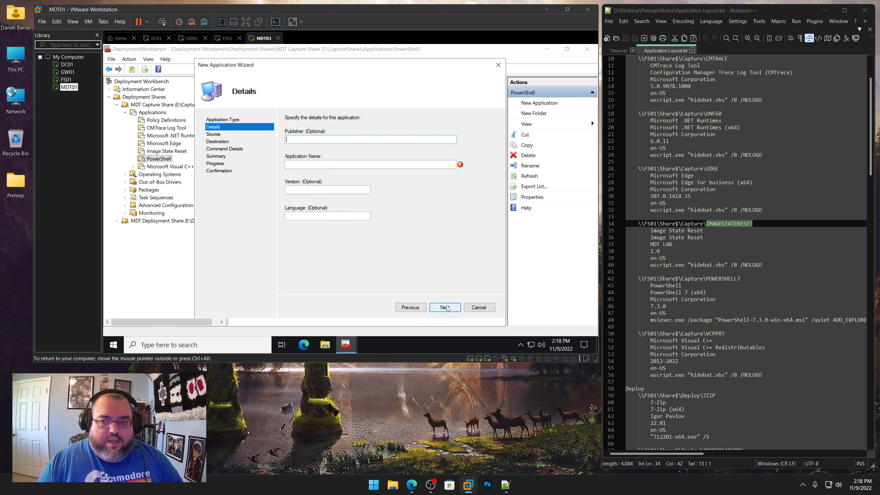
left_click_drag(723, 301, 650, 300)
right_click(666, 299)
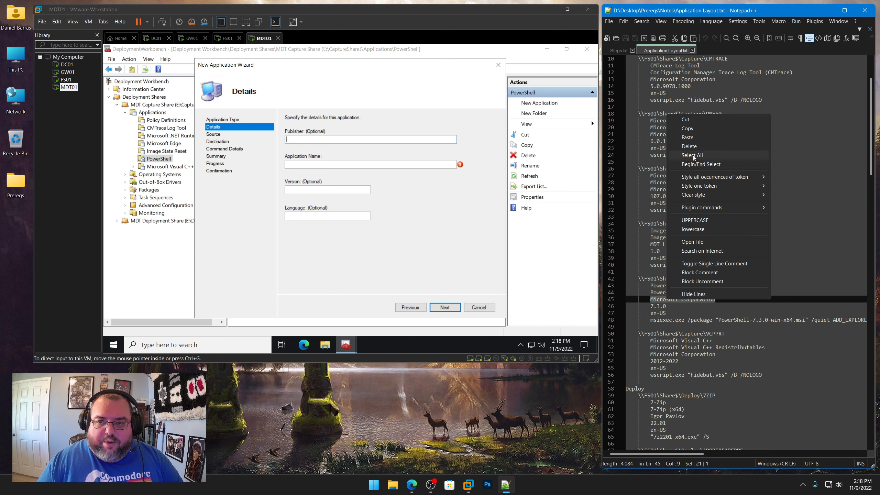
left_click(687, 129)
key("ctrl+v")
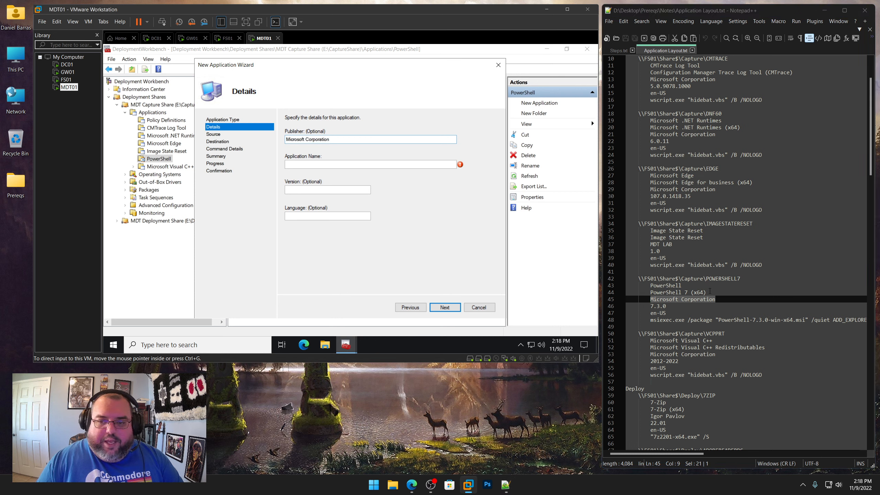
left_click_drag(706, 293, 651, 293)
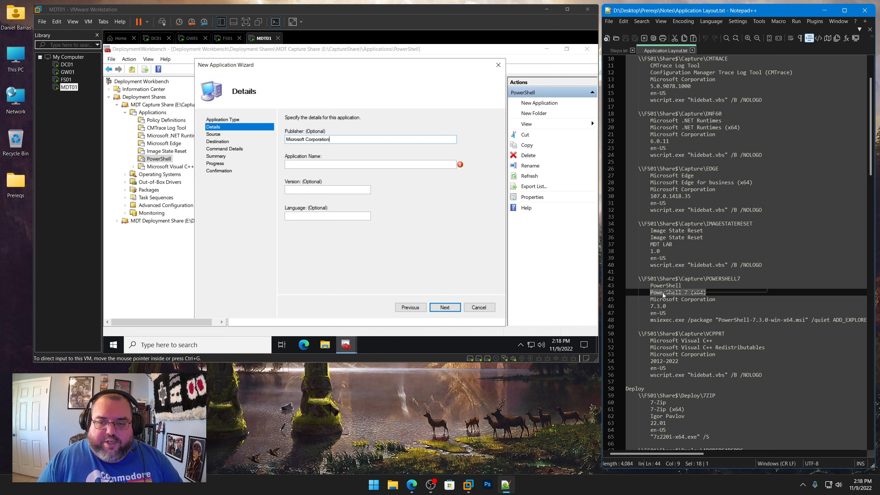
right_click(660, 294)
left_click(684, 121)
left_click(318, 162)
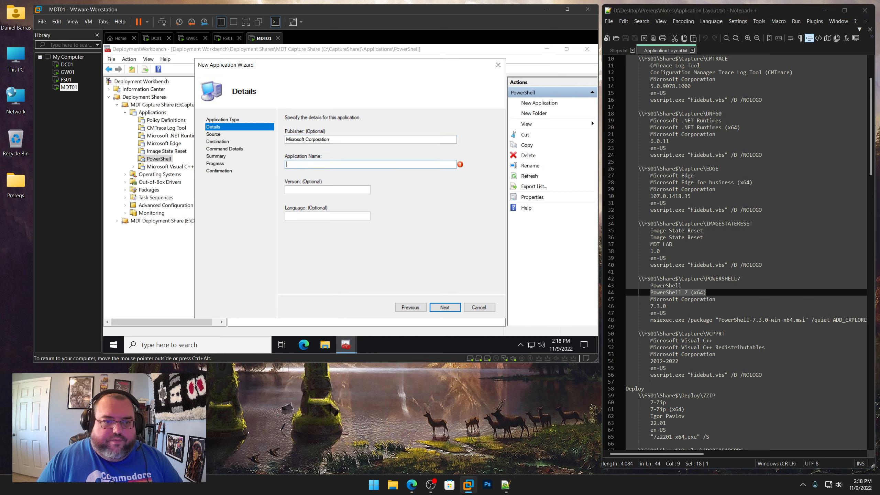
key("ctrl+v")
left_click_drag(669, 307, 650, 306)
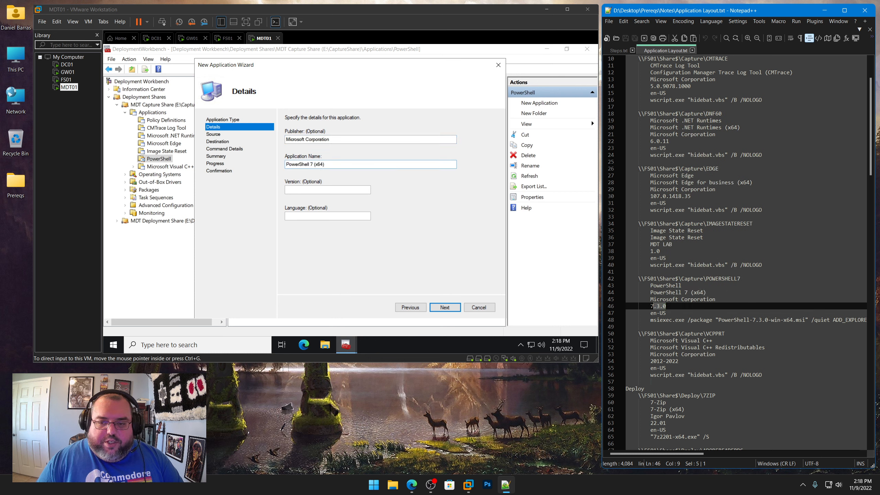
right_click(658, 307)
left_click(678, 136)
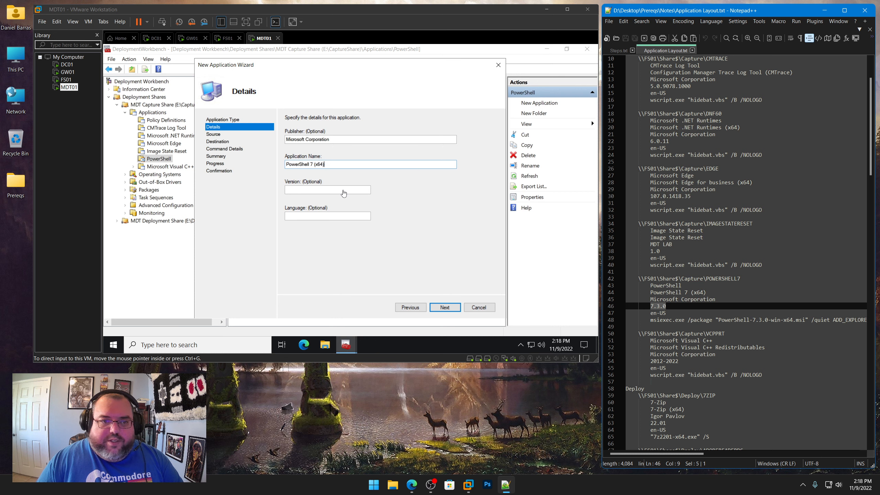
left_click(341, 190)
key("ctrl+v")
type("e")
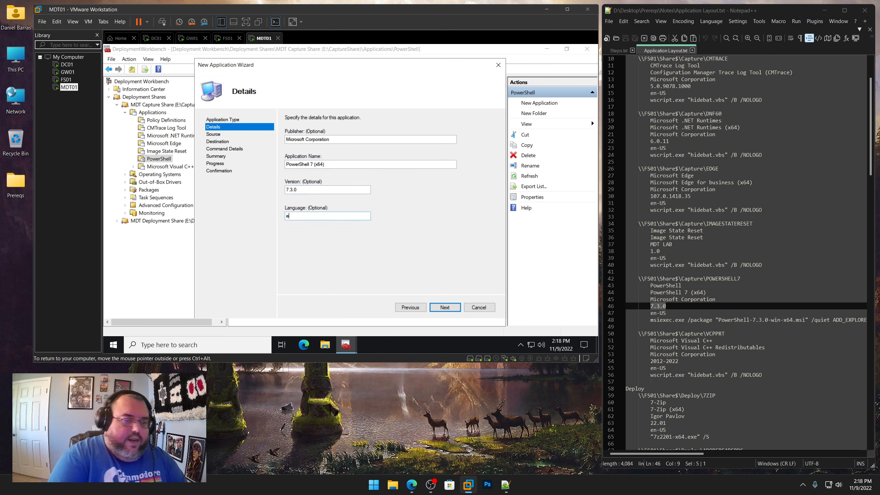
type("n-US")
key("Return")
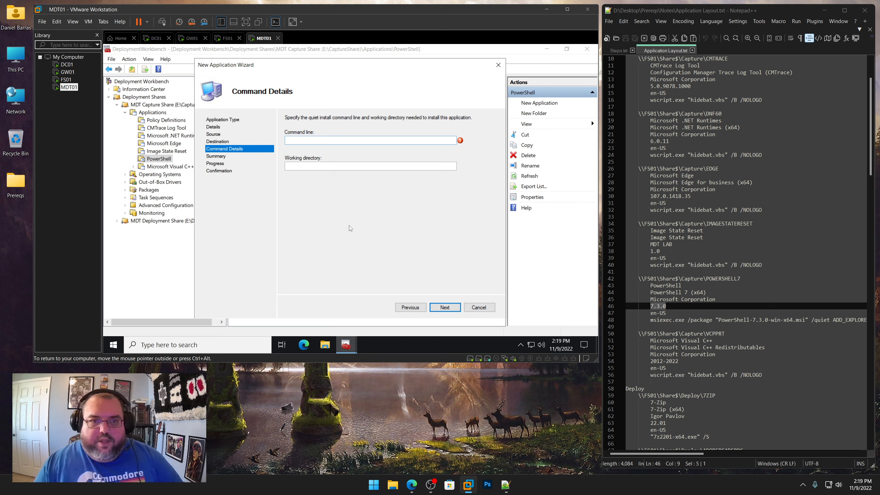
Copy the msiexec.exe /package "PowerShell-7.3.0-win-x64.msi" /quiet install command from the notes into the command line
left_click(651, 320)
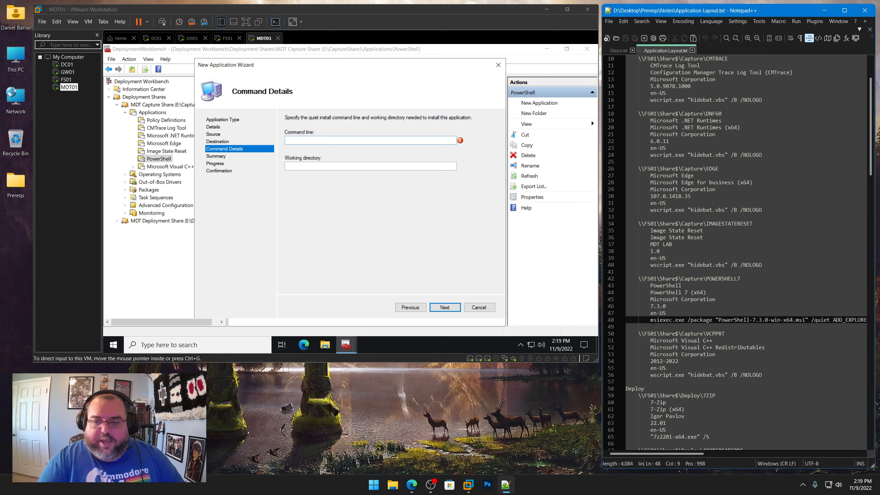
key("shift+End")
key("ctrl+c")
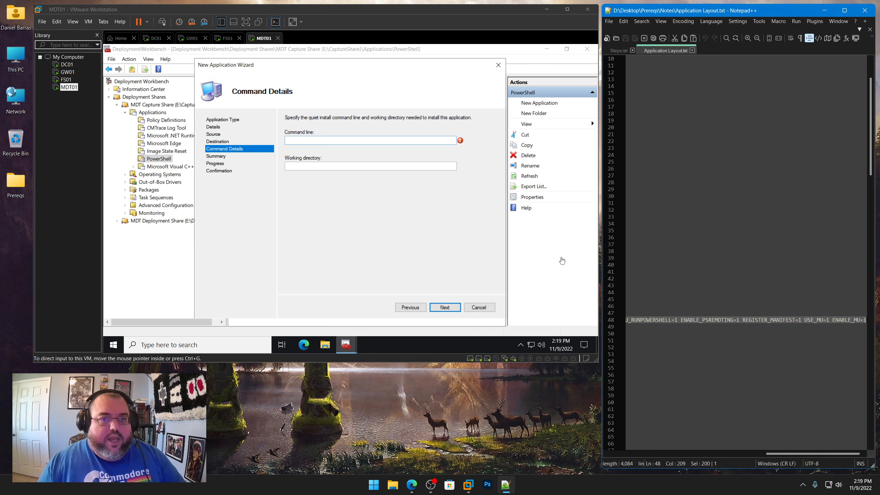
key("ctrl+v")
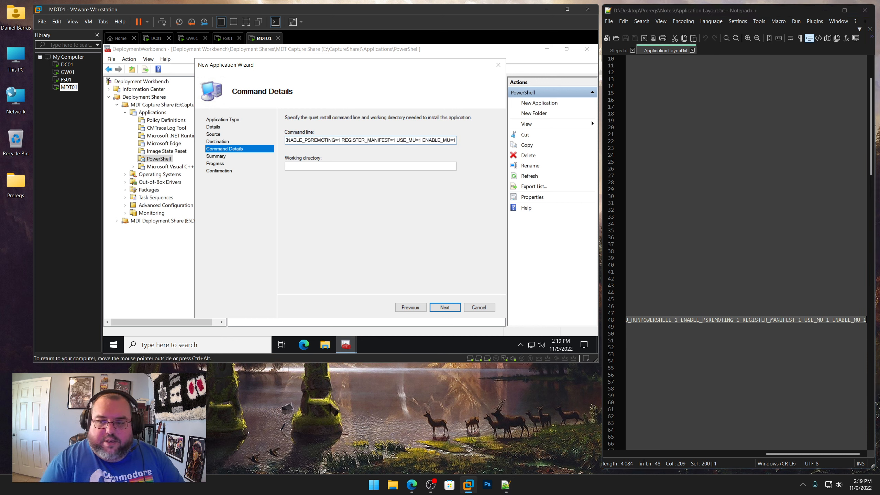
left_click(744, 320)
key("Home")
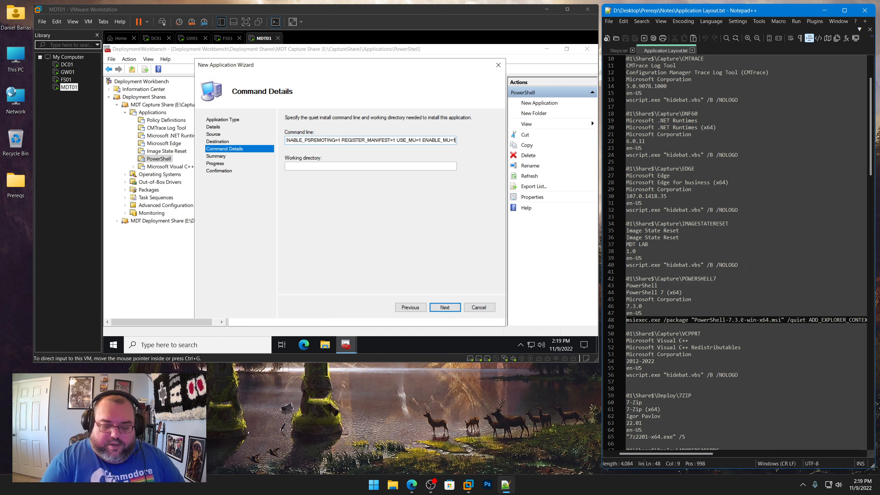
key("Home")
Set the working directory to \\FS01\Share$\Capture\POWERSHELL7 and finish the wizard
left_click_drag(746, 279, 641, 278)
right_click(648, 283)
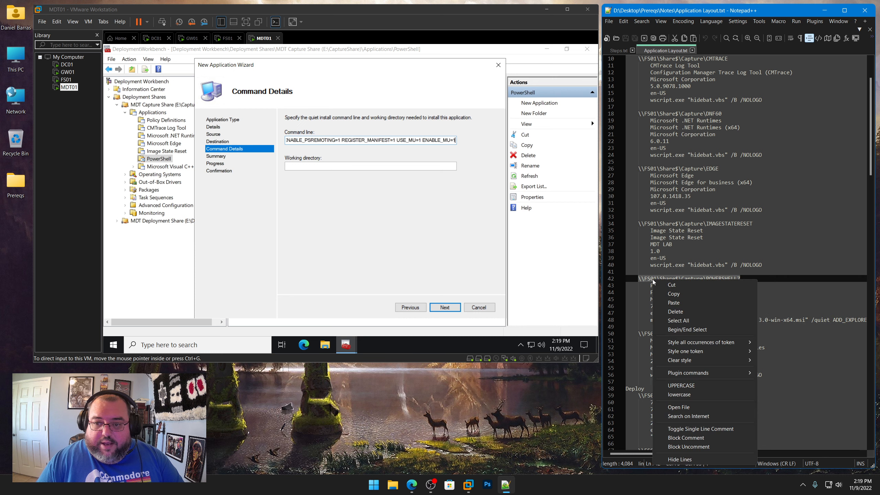
left_click(665, 293)
left_click(350, 166)
key("ctrl+v")
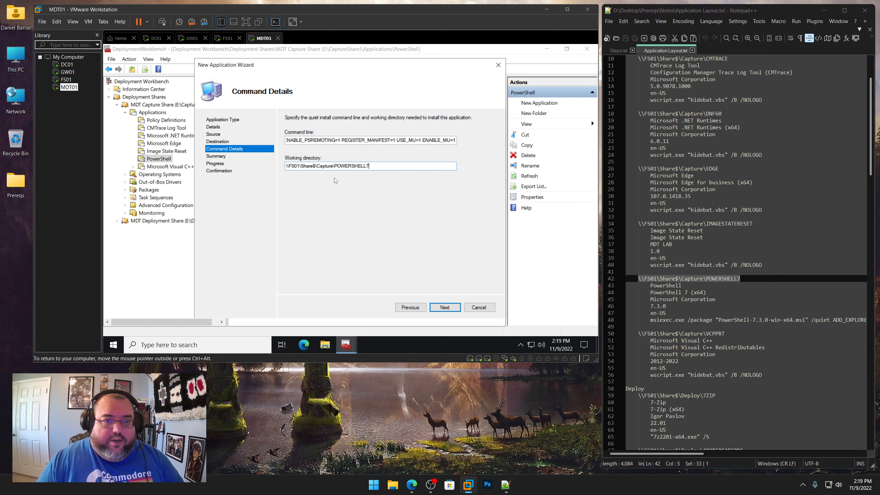
left_click(447, 307)
left_click(449, 308)
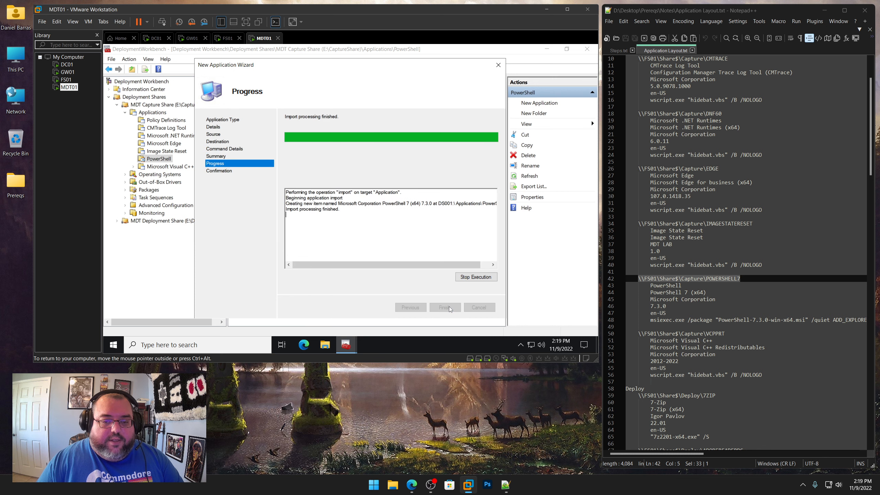
left_click(445, 308)
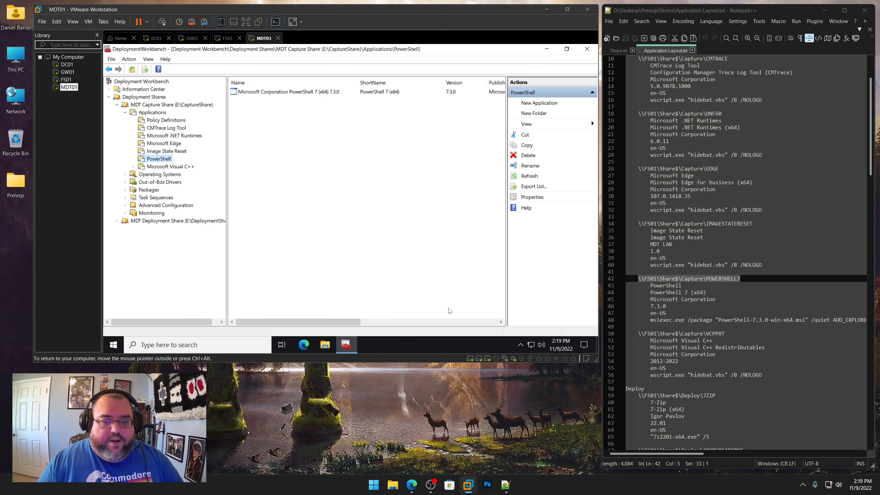
Rename the PowerShell application to PowerShell 7 (x64) with short name POWERSHELL7 and save the properties
right_click(310, 94)
left_click(335, 141)
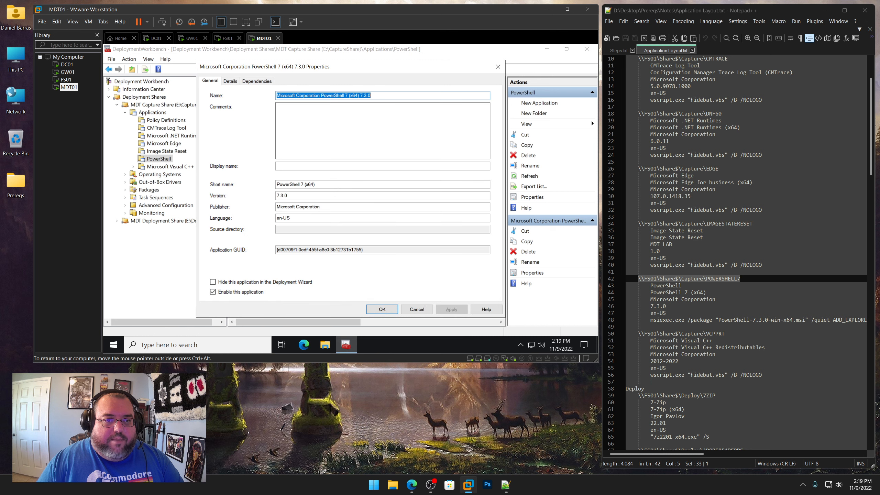
left_click(321, 96)
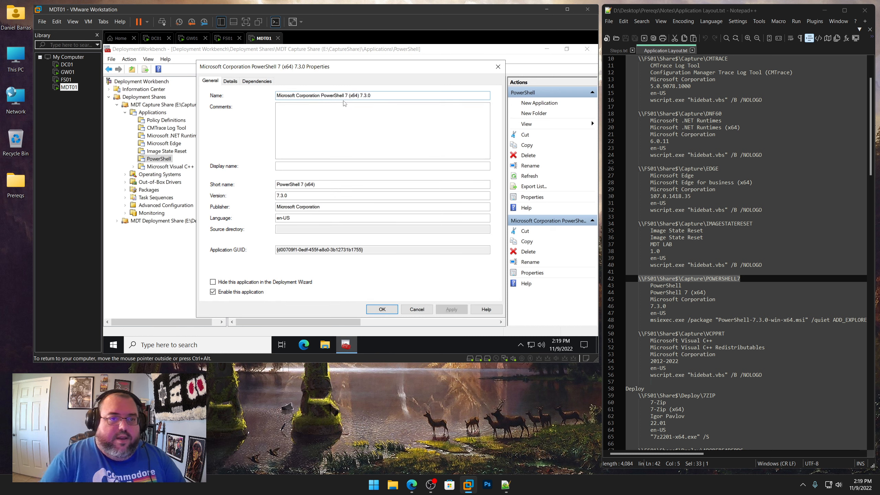
key("shift+Home")
key("BackSpace")
key("End")
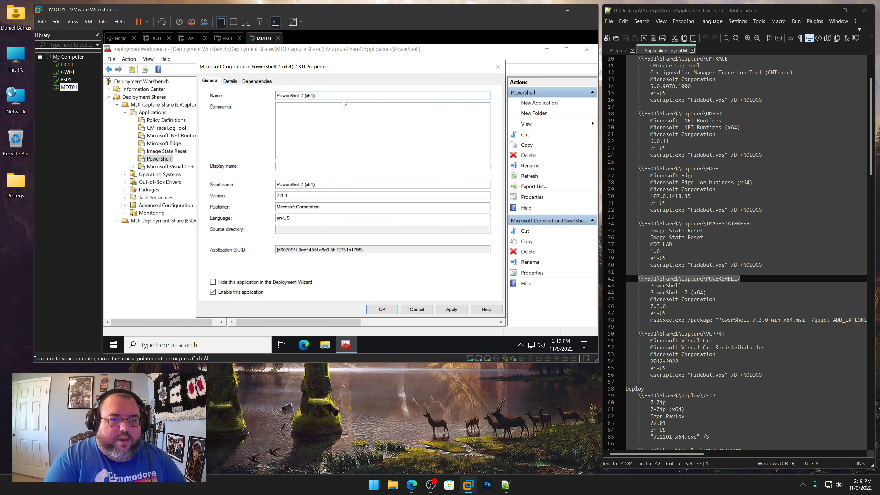
key("Tab")
key("Tab")
key("Tab")
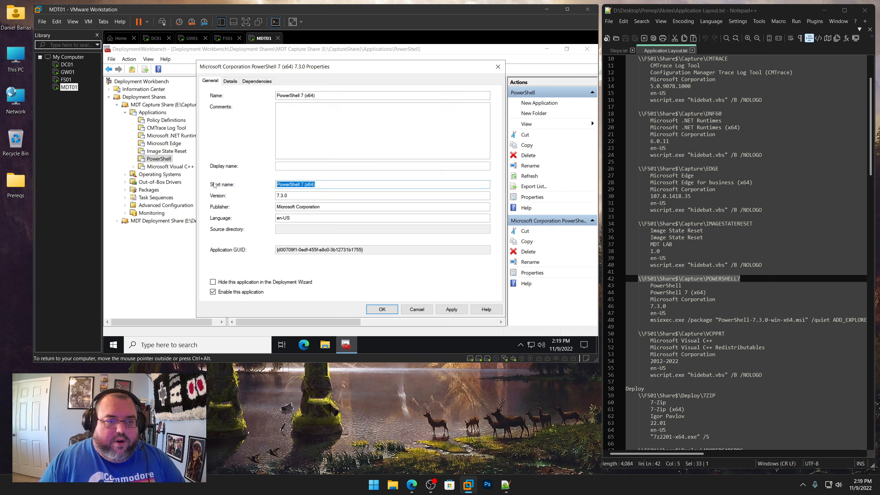
type("POWERSHELL7")
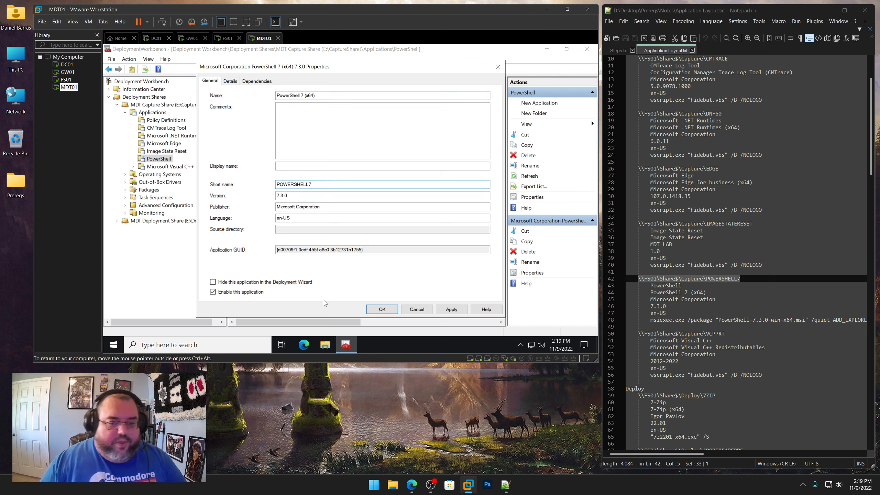
left_click(382, 309)
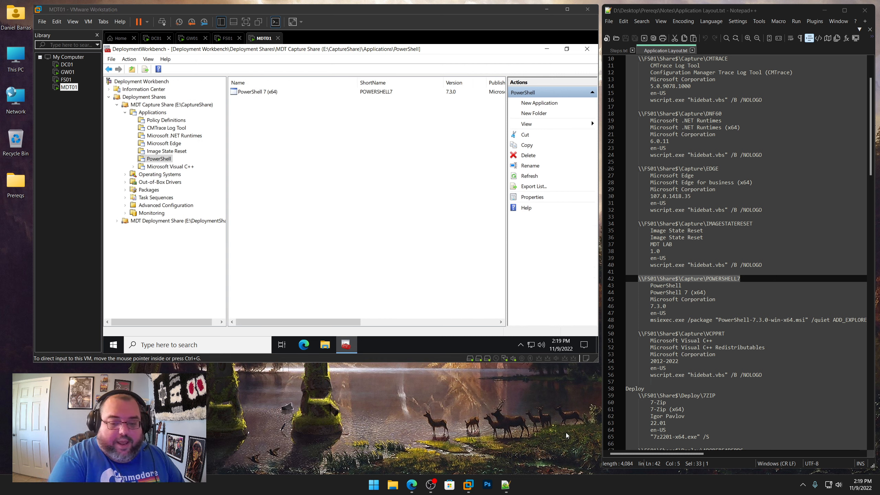
Start a new application with source files in the Microsoft Visual C++ folder
left_click(219, 177)
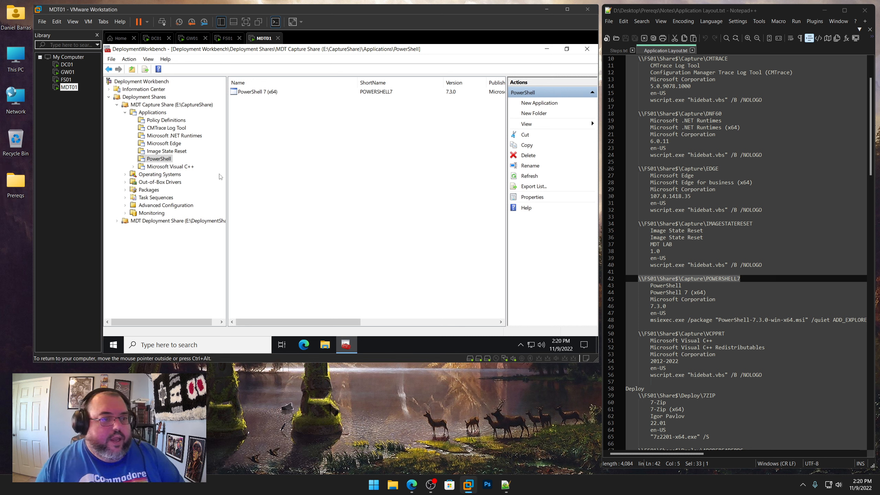
left_click(181, 167)
right_click(181, 166)
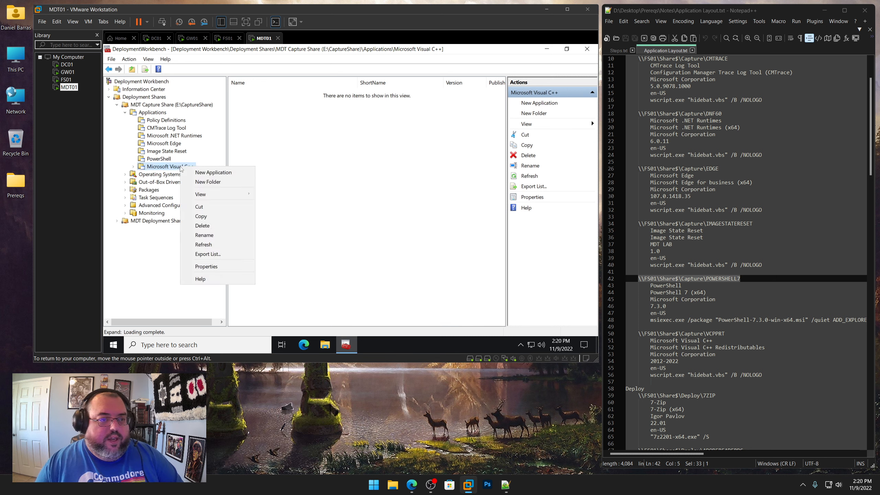
key("Escape")
left_click(166, 159)
left_click(179, 167)
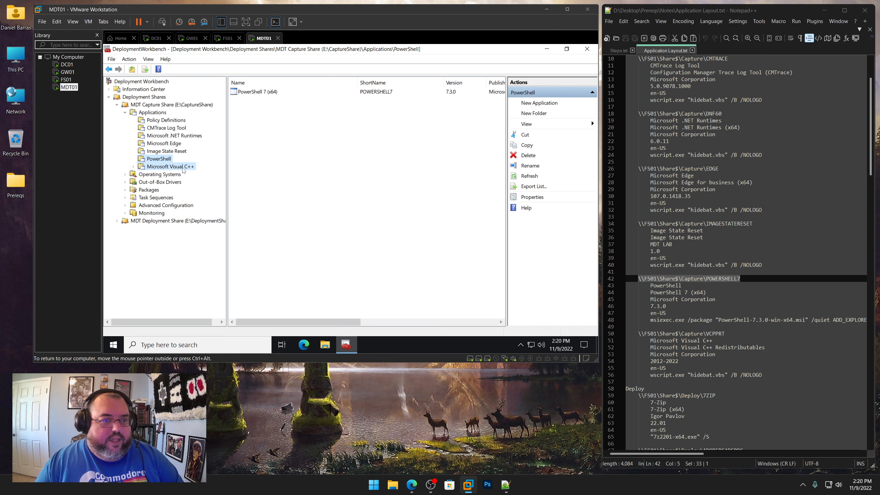
right_click(181, 168)
left_click(197, 175)
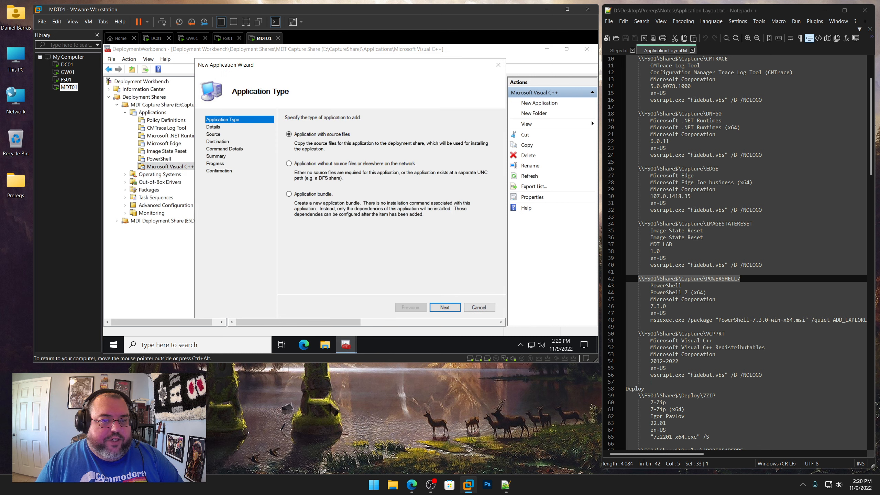
left_click(445, 307)
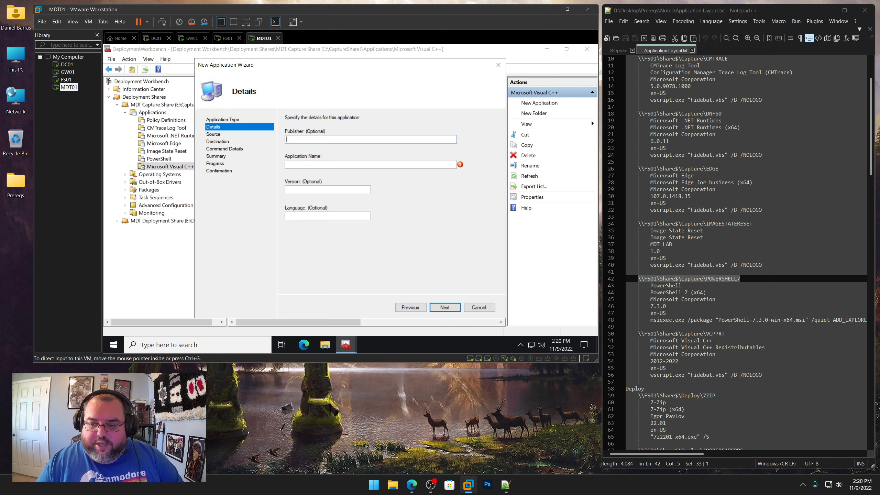
Enter publisher Microsoft Corporation, name Microsoft Visual C++ Redistributables, version 2012-2022 and language en-US from the notes
left_click_drag(715, 355, 650, 354)
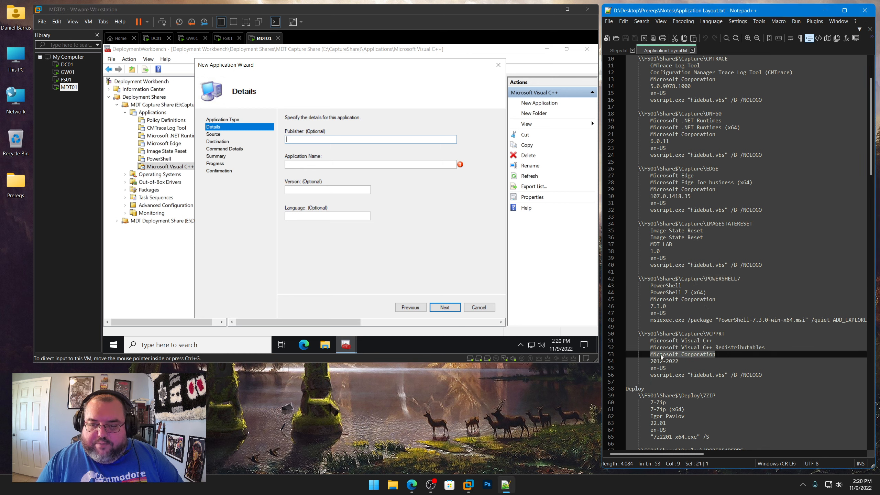
right_click(660, 357)
left_click(684, 182)
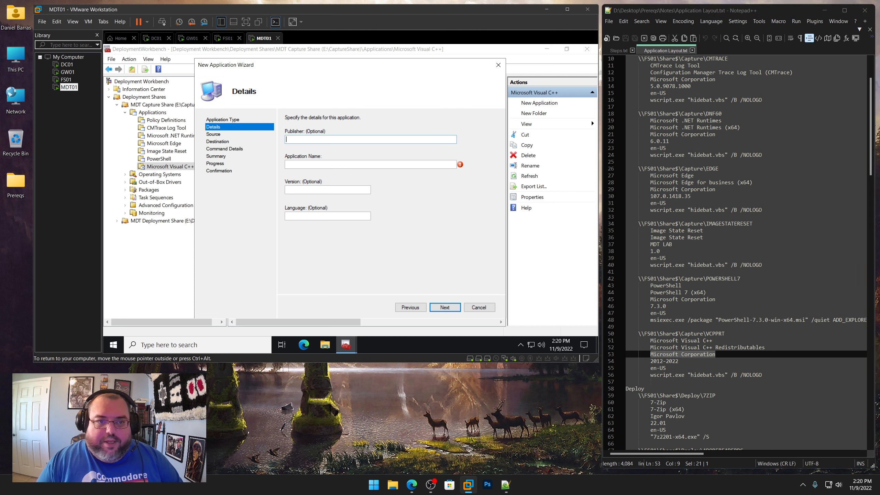
key("ctrl+v")
left_click_drag(766, 348, 651, 348)
right_click(663, 349)
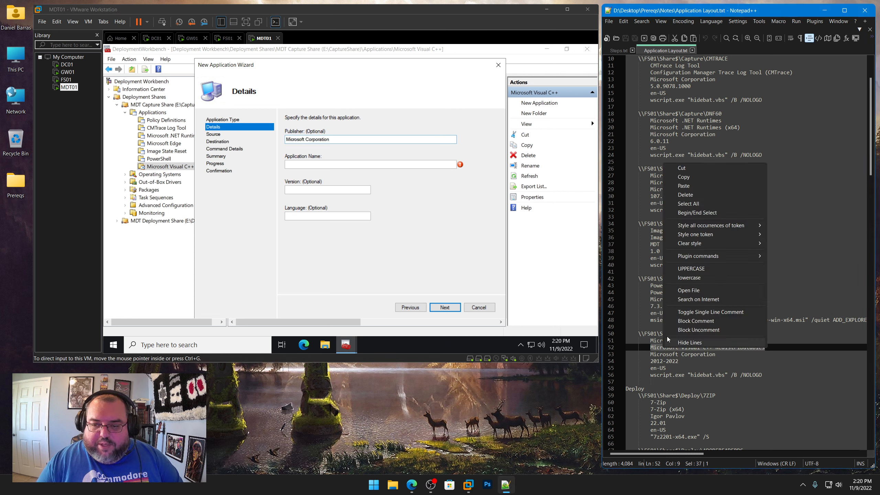
left_click(683, 176)
left_click(361, 164)
key("ctrl+v")
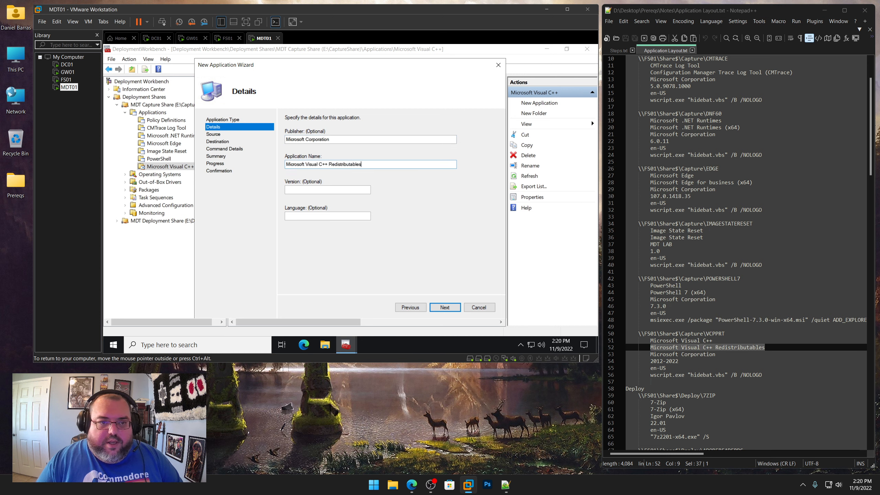
left_click(679, 361)
left_click_drag(678, 361, 650, 361)
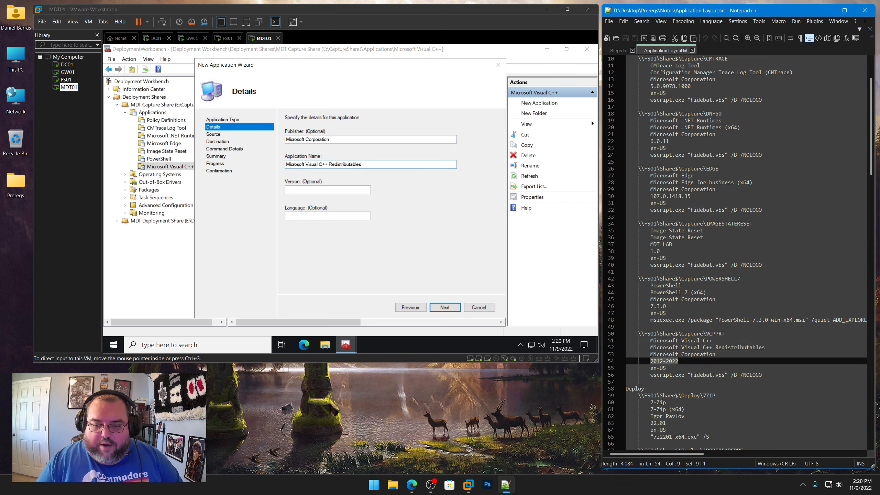
right_click(661, 363)
left_click(682, 190)
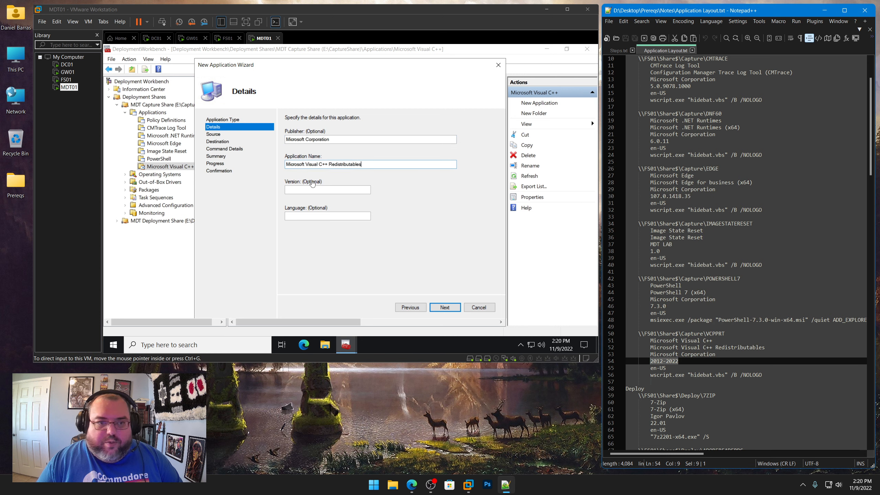
left_click(312, 189)
key("ctrl+v")
left_click(323, 215)
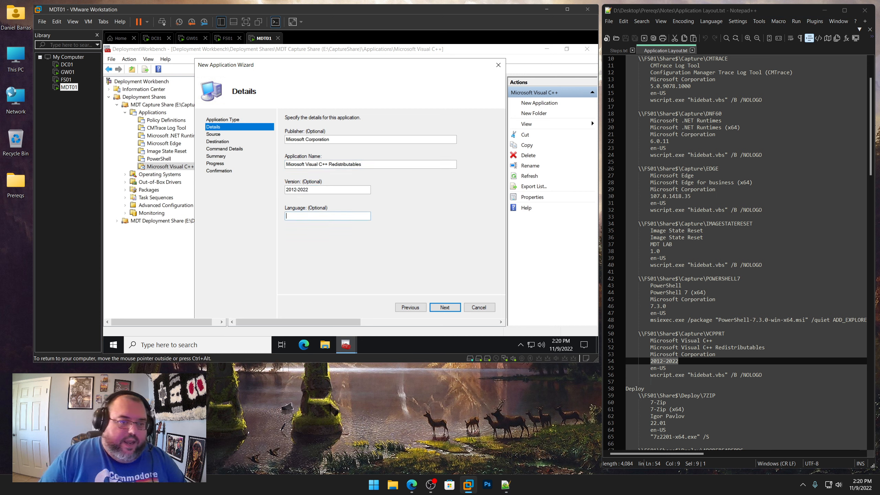
type("en-US")
key("Return")
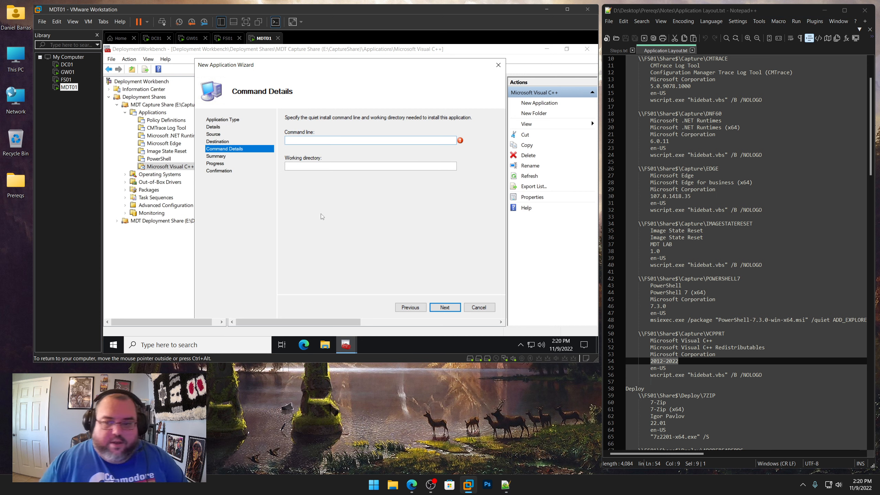
Copy the wscript.exe "hidebat.vbs" /B /NOLOGO command from the notes into the command line
left_click_drag(761, 374, 651, 377)
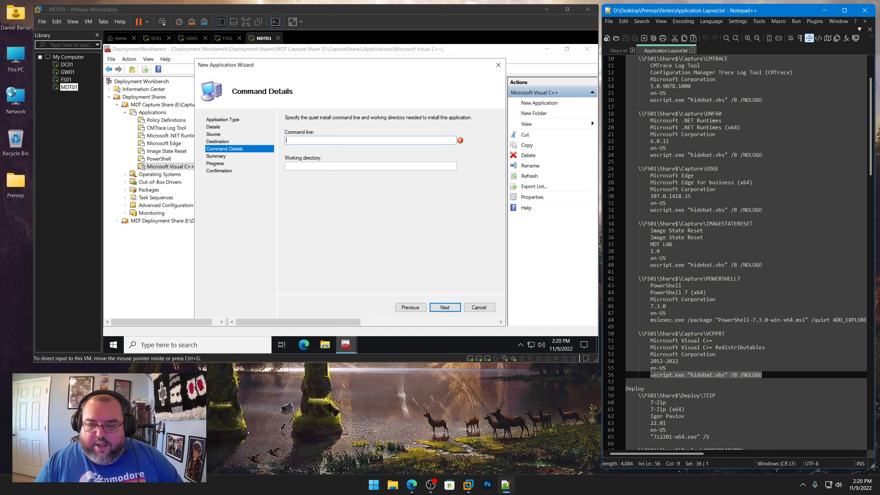
right_click(669, 377)
left_click(688, 210)
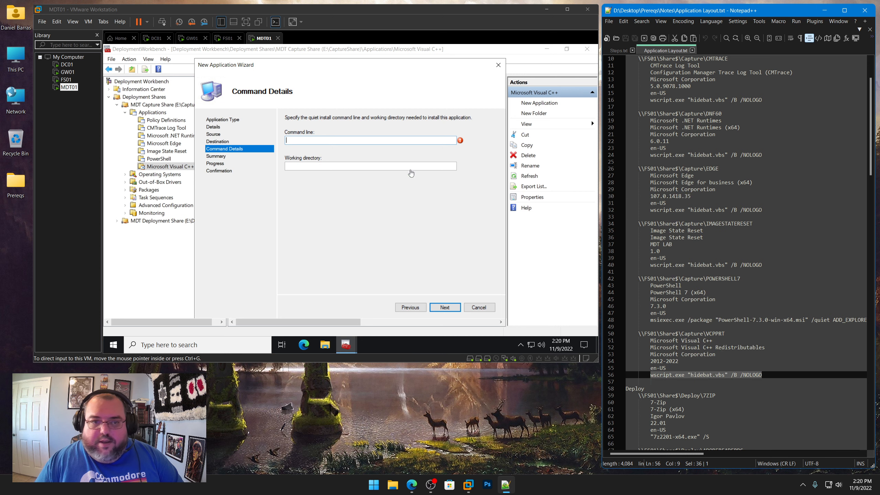
left_click(352, 140)
key("ctrl+v")
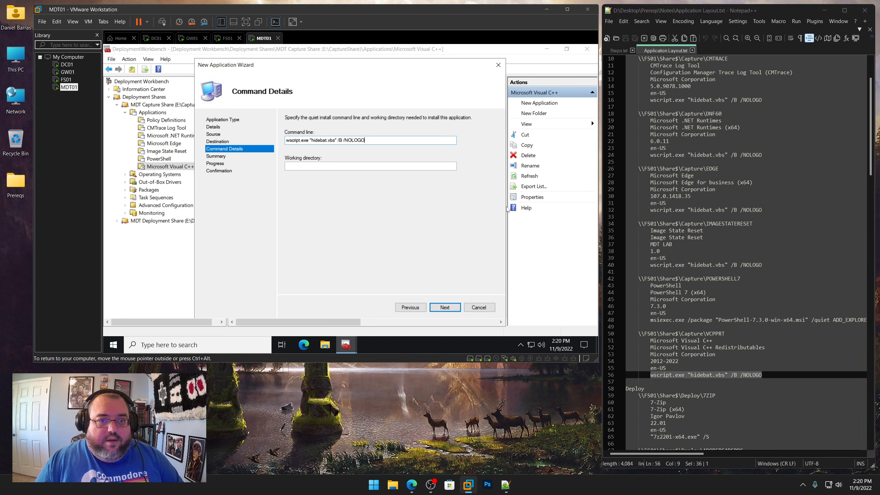
Set the working directory to \\FS01\Share$\Capture\VCPPRT, finish the wizard and close Deployment Workbench
left_click_drag(725, 334, 639, 333)
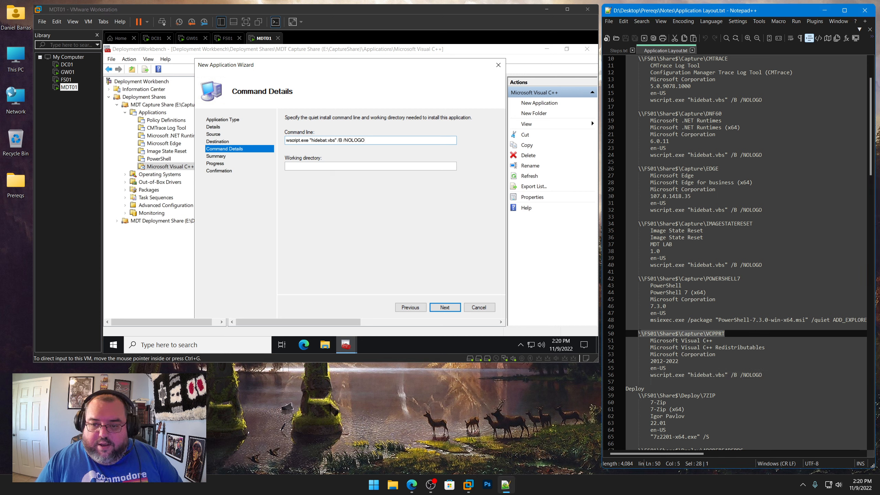
right_click(655, 336)
left_click(678, 163)
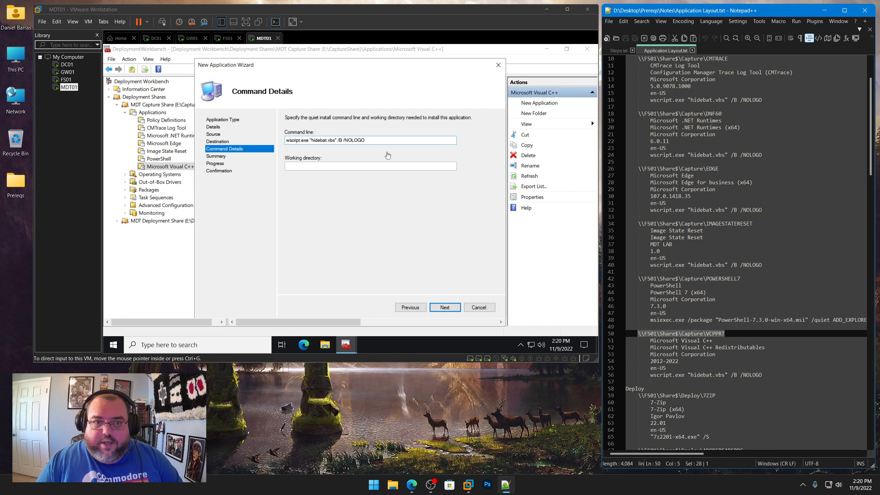
left_click(371, 166)
key("ctrl+v")
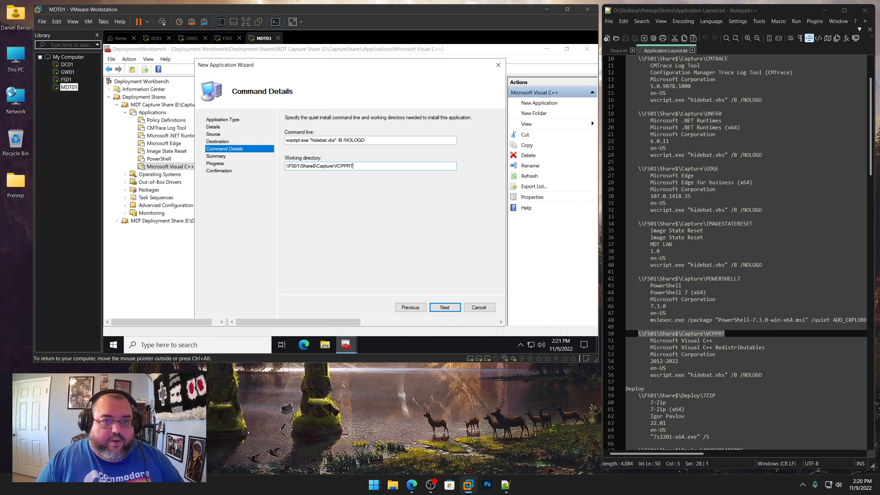
left_click(447, 307)
left_click(446, 307)
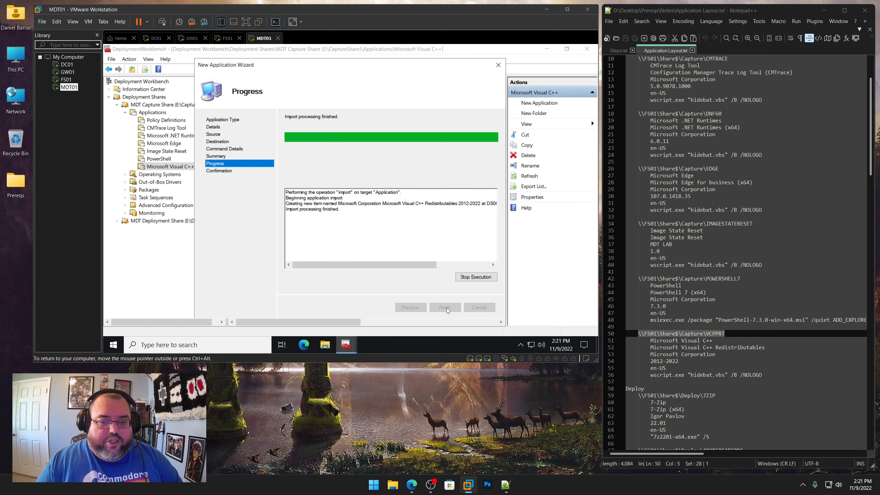
left_click(446, 307)
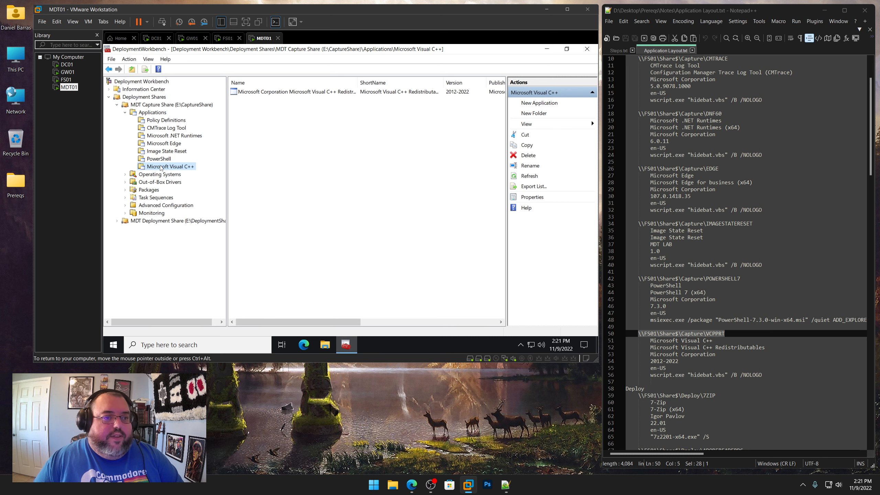
left_click(589, 52)
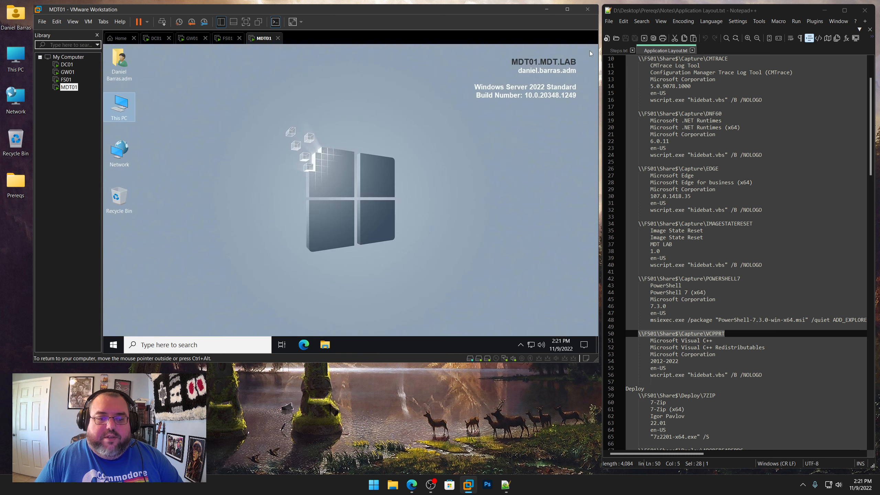
Copy the Sort Folders folder from Prereqs\Scripts on the shared folders drive
left_click(325, 345)
double_click(315, 300)
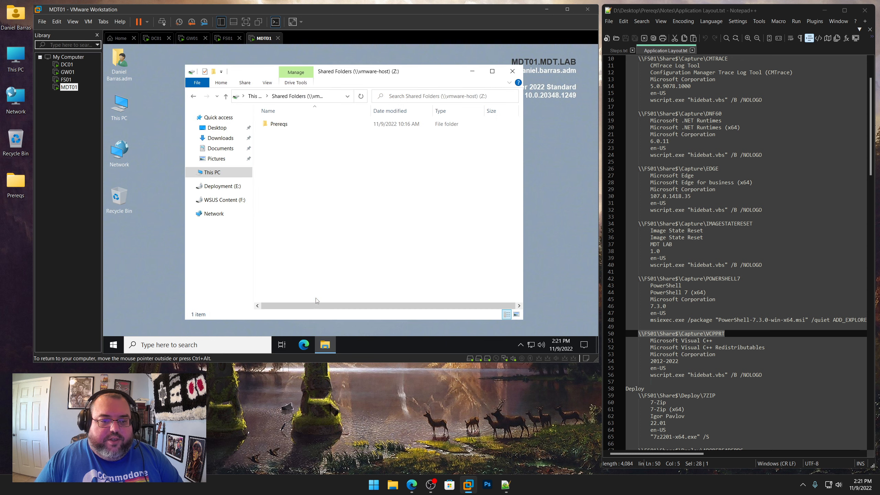
double_click(282, 124)
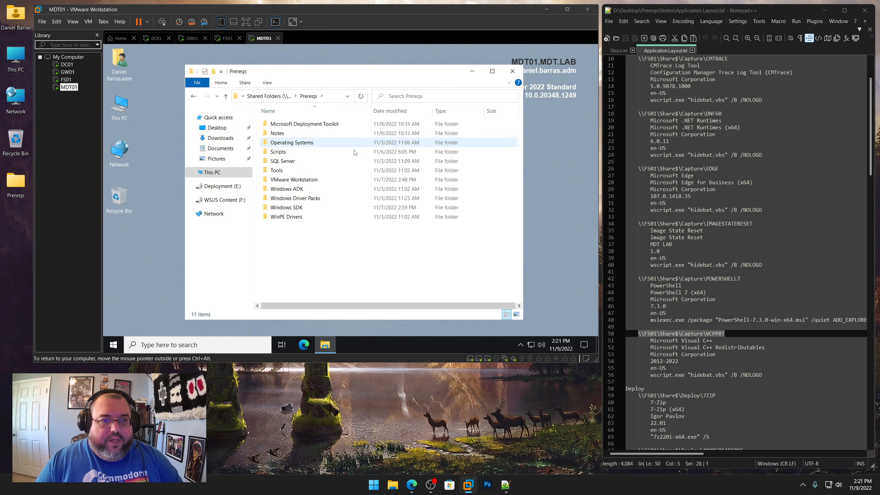
double_click(278, 152)
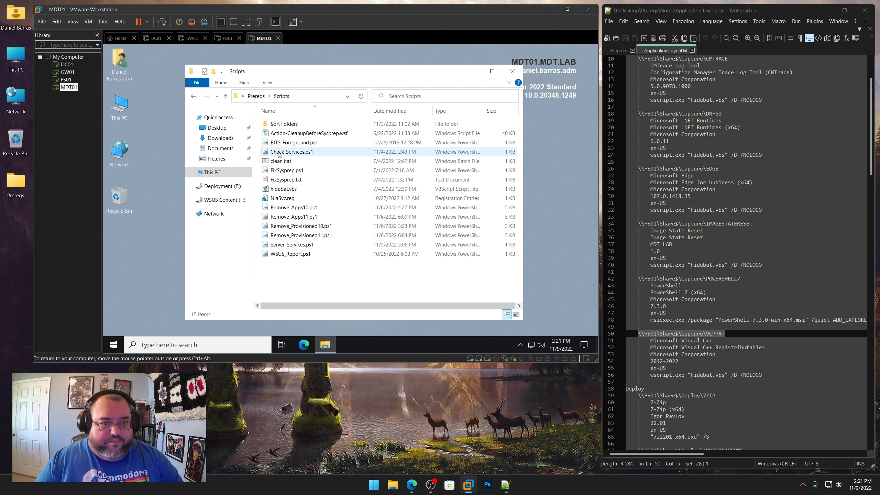
right_click(280, 124)
left_click(306, 224)
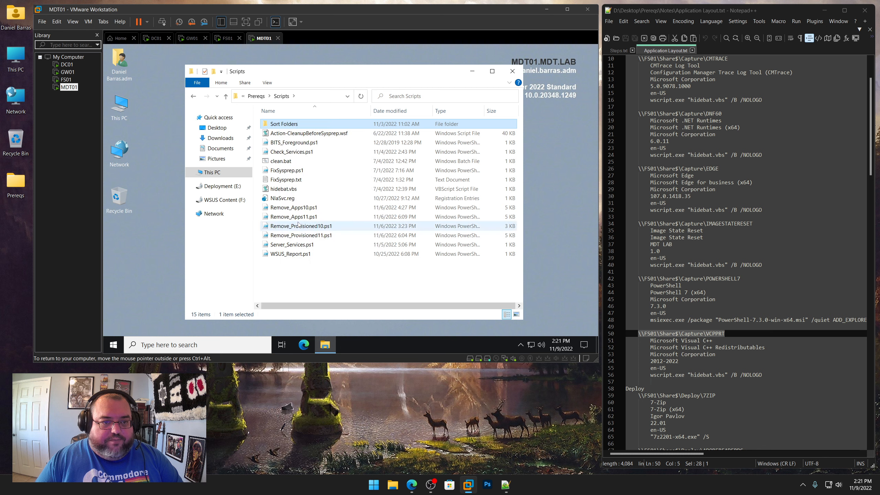
Paste the Sort Folders folder into the root of Deployment (E:) and open it
left_click(229, 187)
right_click(293, 173)
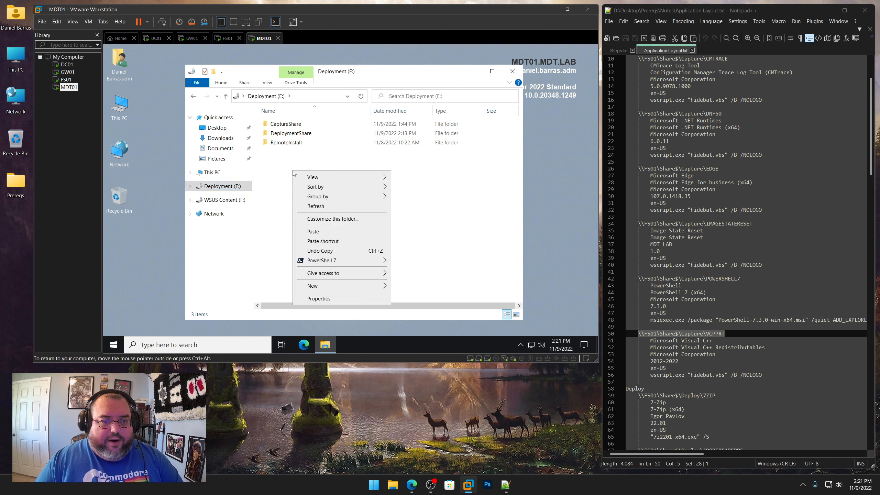
left_click(312, 232)
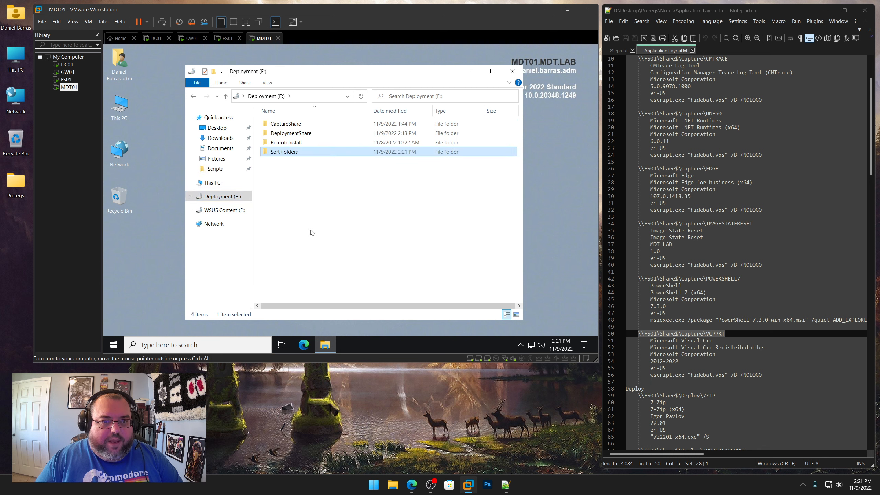
double_click(282, 155)
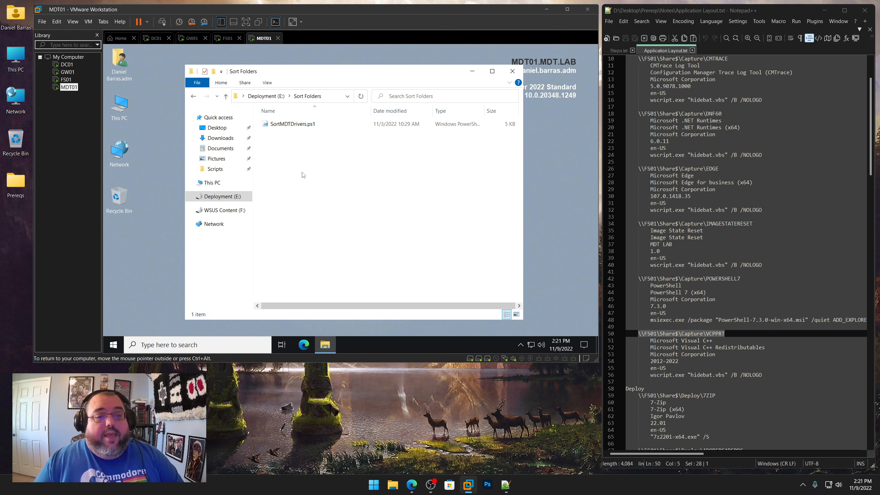
Rename the SortMDTDrivers.ps1 script as Sort_Folders.ps1
right_click(295, 124)
left_click(324, 276)
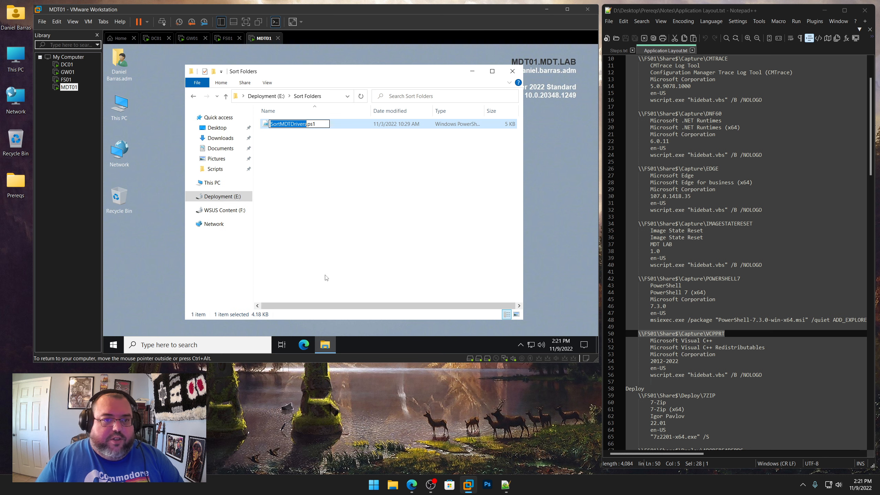
type("Slo")
key("BackSpace")
key("BackSpace")
type("ort_F")
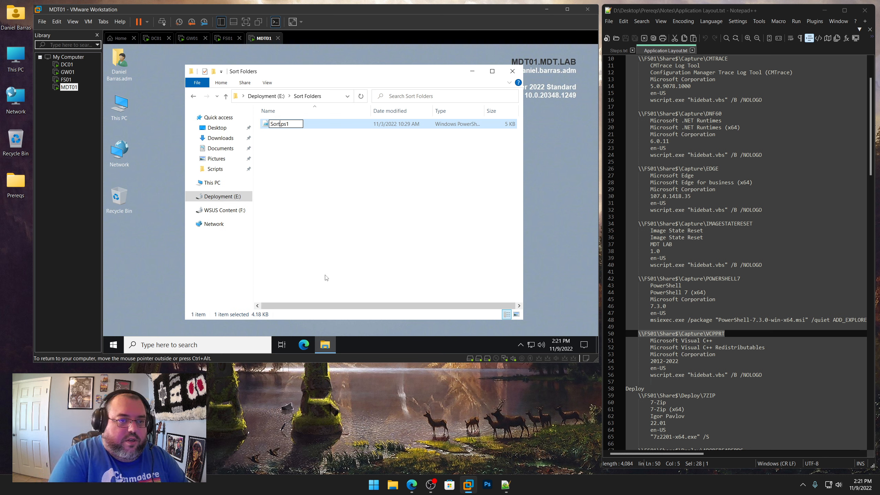
type("olders")
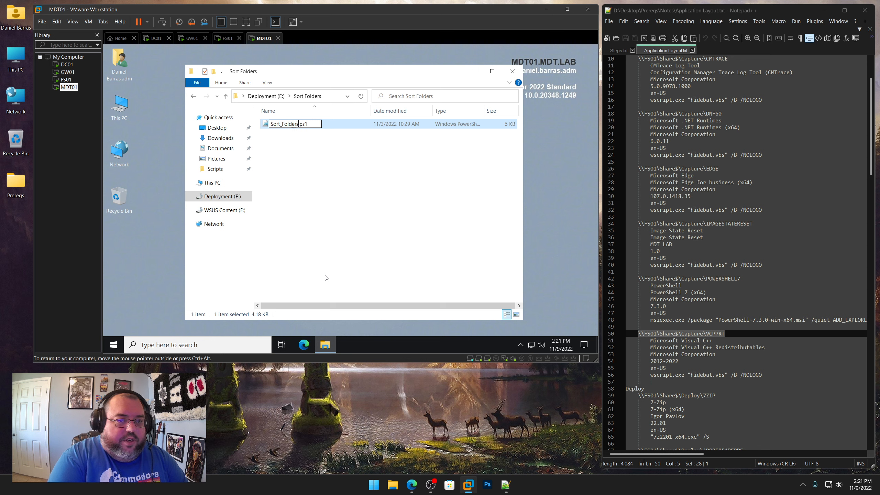
key("Return")
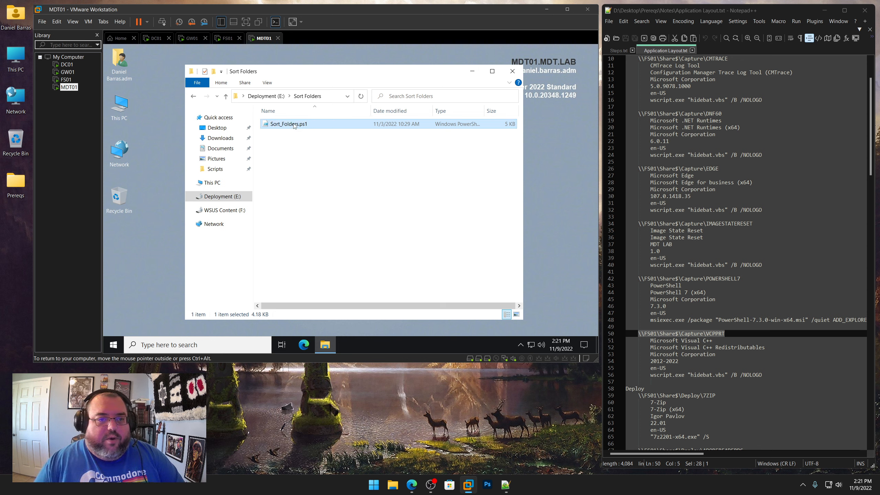
Open Sort_Folders.ps1 in Notepad++ and review the script's header and settings
right_click(294, 125)
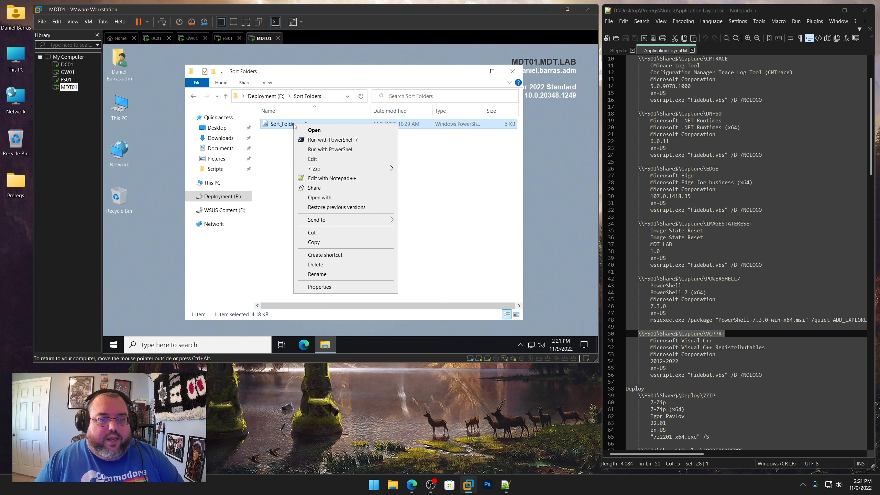
left_click(315, 178)
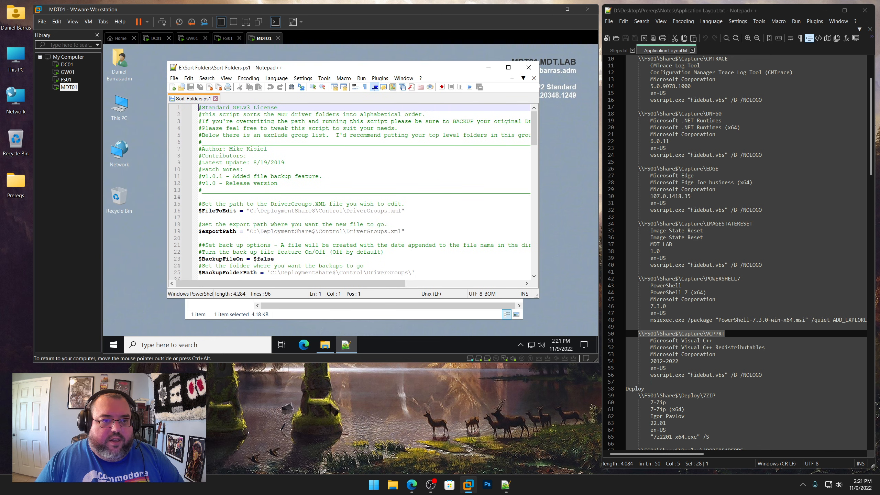
left_click_drag(270, 149, 229, 149)
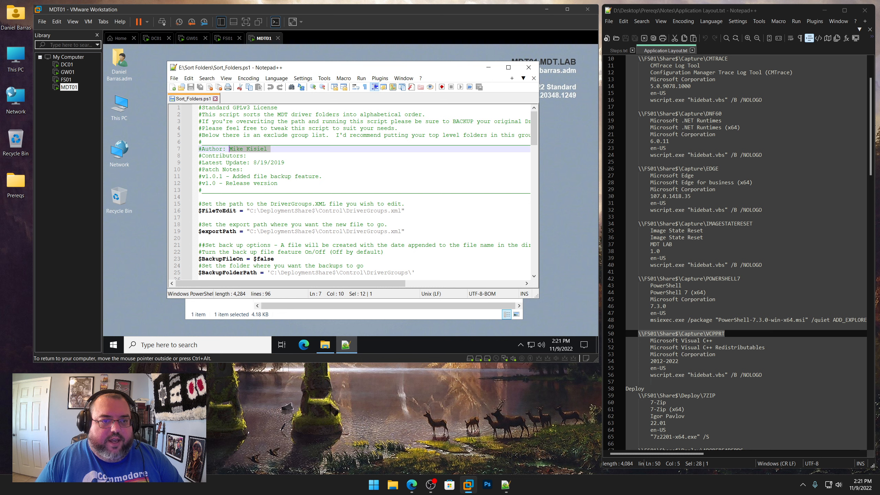
scroll(360, 192, "down", 3)
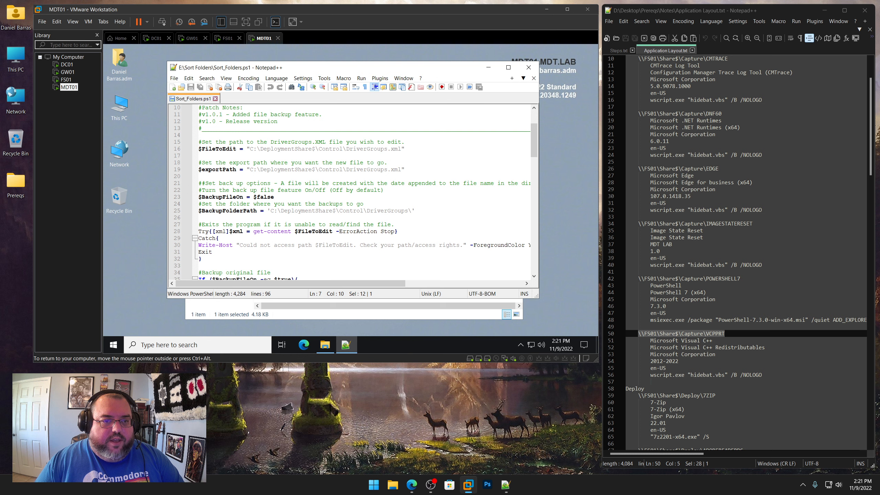
left_click_drag(385, 73, 372, 158)
Copy the Sort Folders folder path and set $FileToEdit to "E:\Sort Folders\ApplicationGroups.xml"
left_click(329, 98)
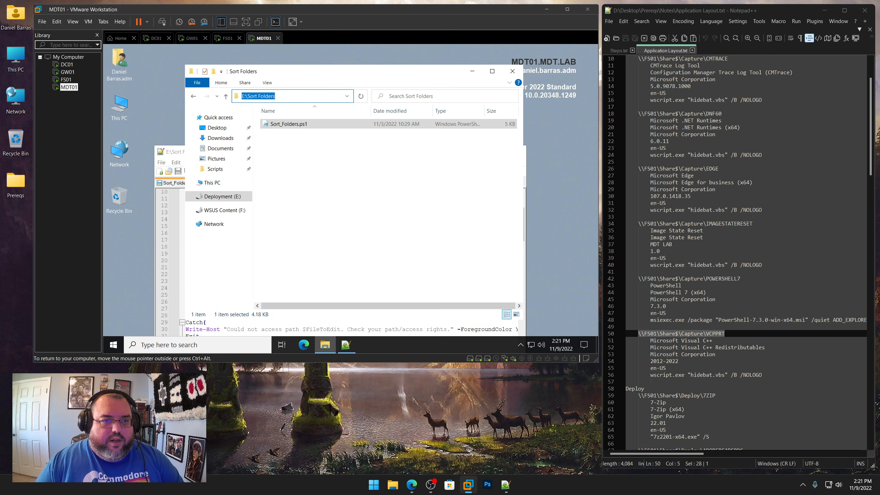
right_click(258, 97)
left_click(272, 121)
left_click(177, 156)
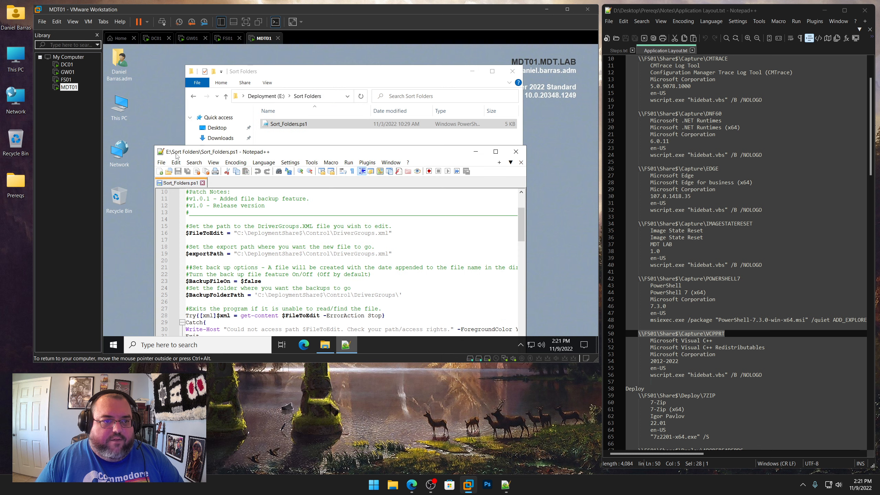
left_click_drag(237, 233, 333, 233)
key("ctrl+v")
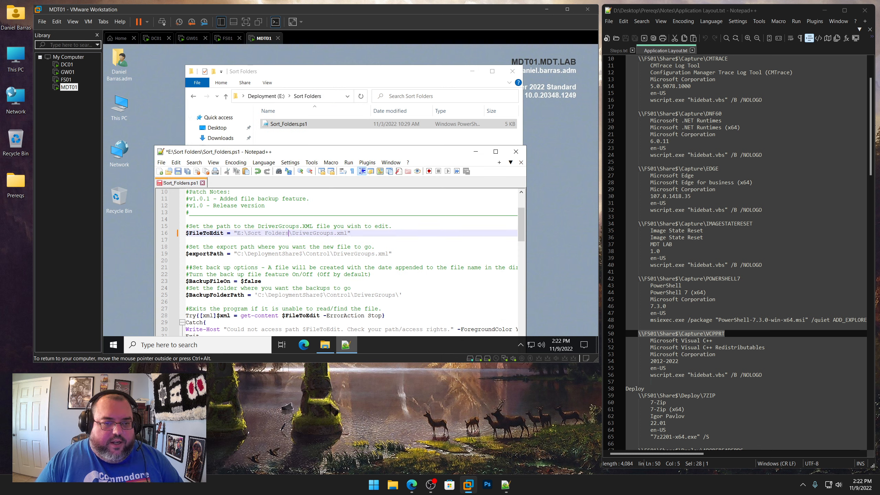
left_click_drag(292, 233, 313, 233)
type("Application")
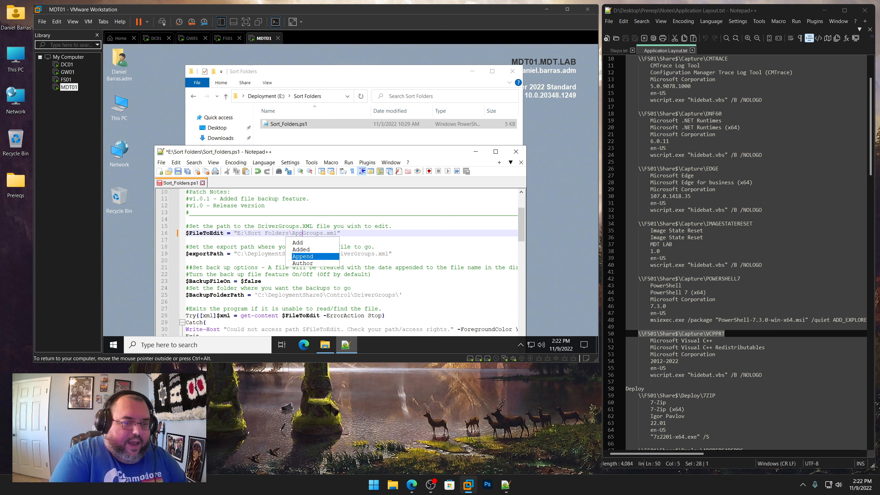
Set $exportPath to ApplicationGroups.xml on the admin user's Desktop, then save the script and close Notepad++
left_click(179, 171)
left_click_drag(302, 153, 309, 83)
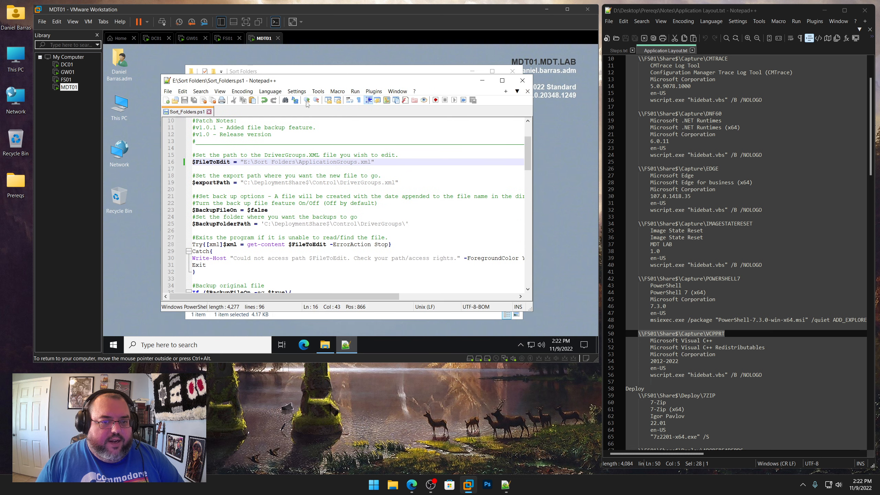
left_click_drag(254, 182, 357, 182)
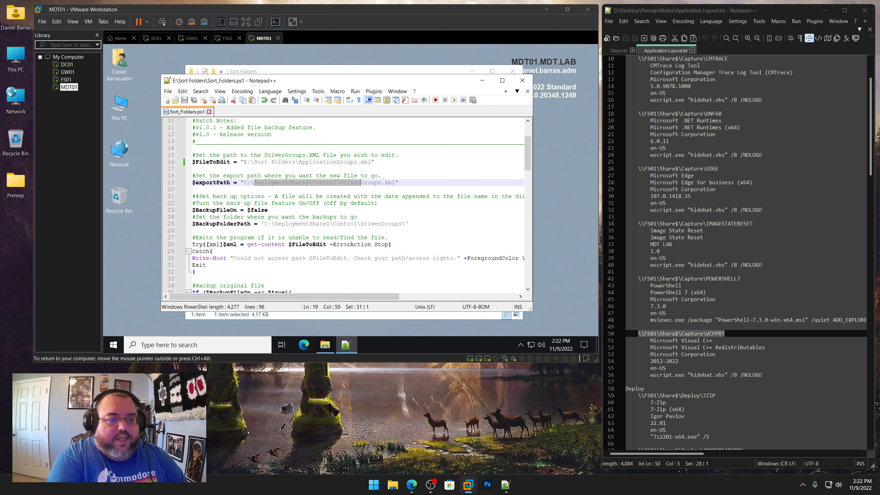
type("Users\\")
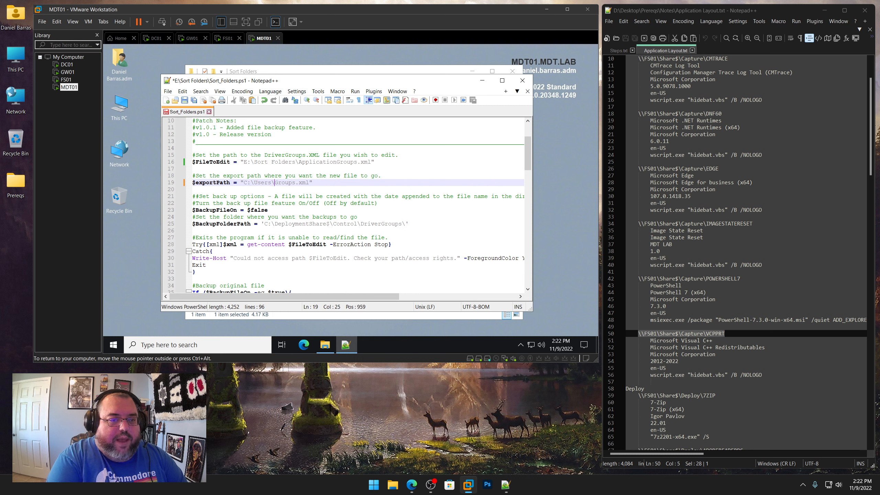
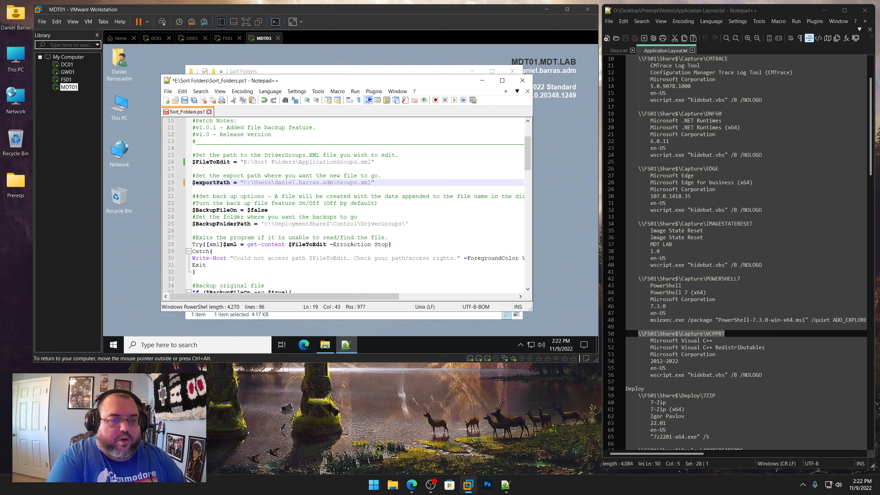
type("Desktop\\")
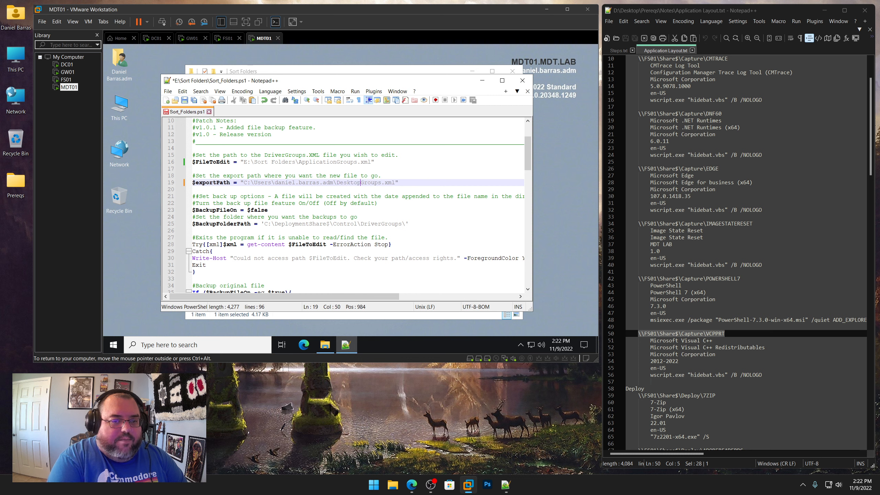
type("Application")
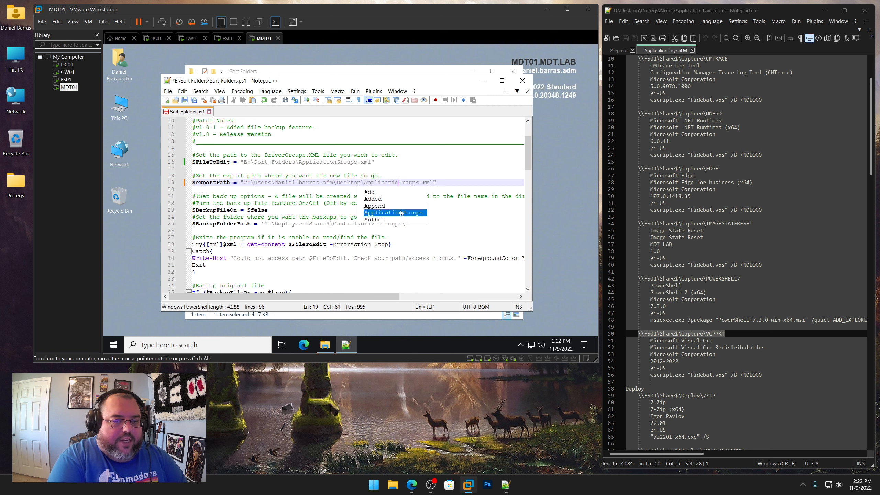
key("End")
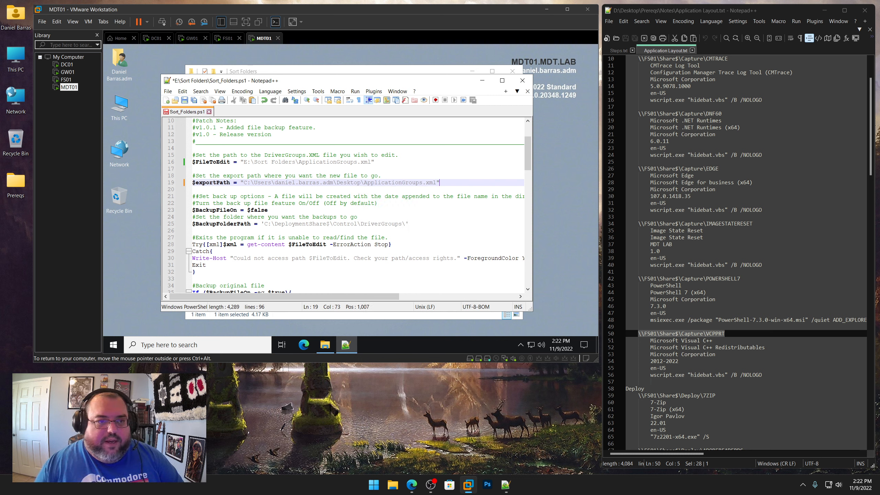
left_click(185, 100)
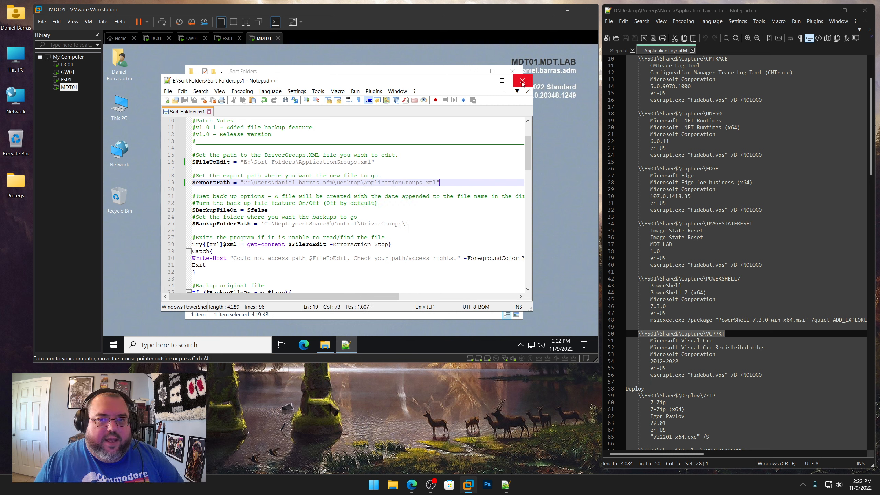
left_click(522, 81)
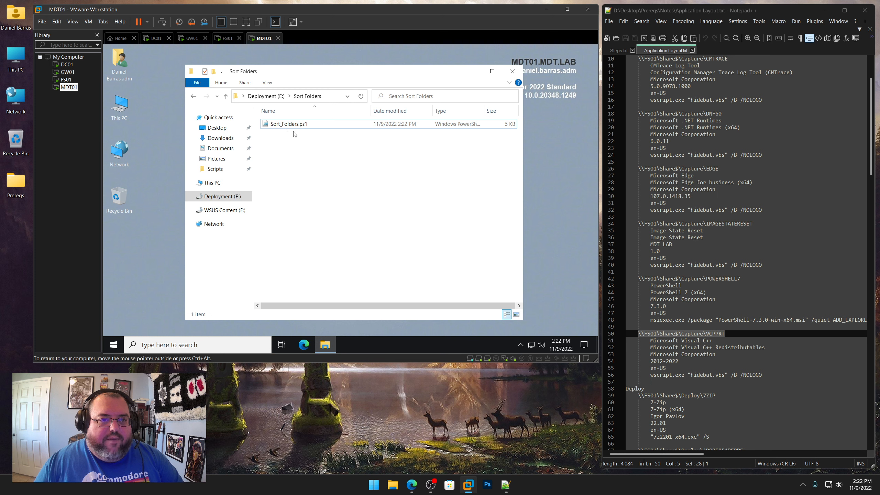
Copy ApplicationGroups.xml from CaptureShare\Control and paste it into the Sort Folders folder
left_click(265, 96)
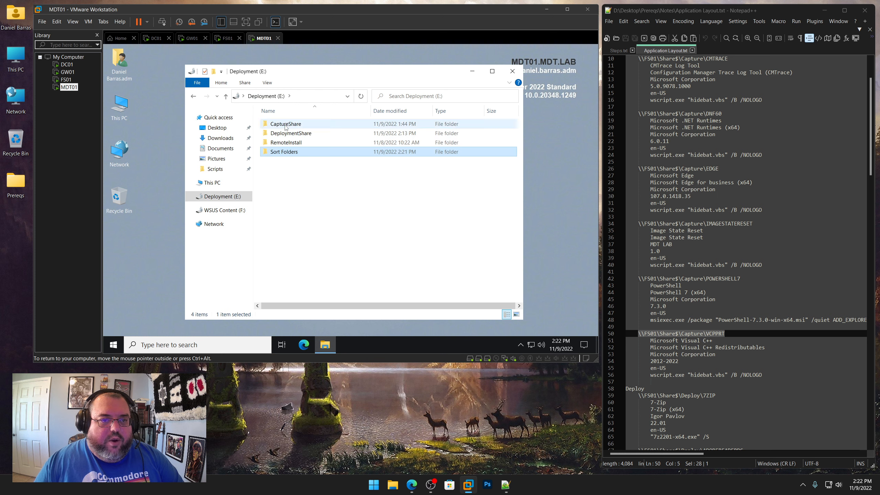
double_click(285, 124)
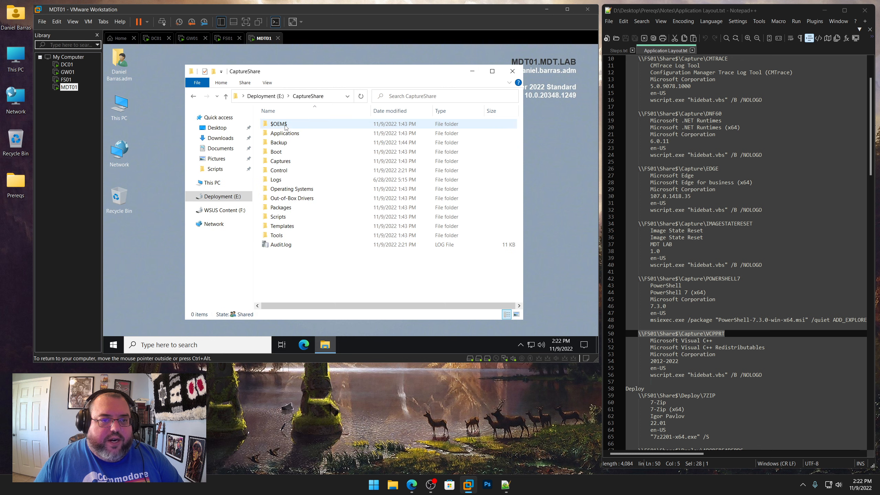
double_click(281, 171)
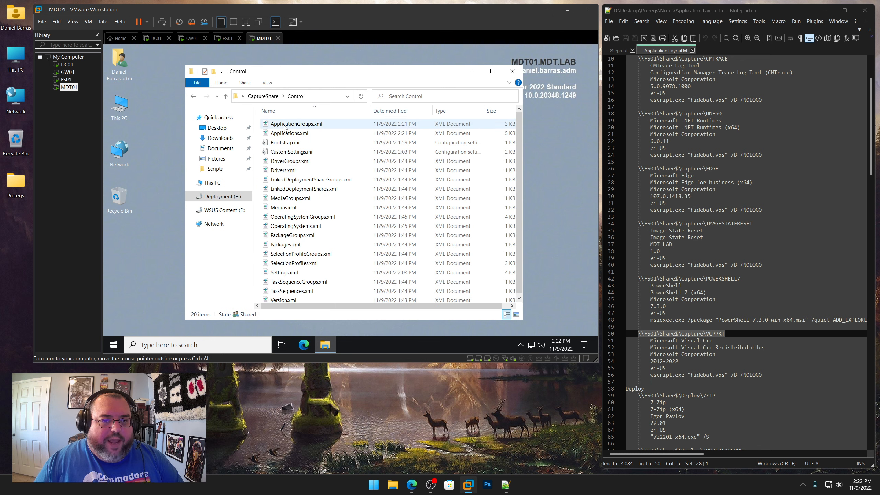
right_click(284, 127)
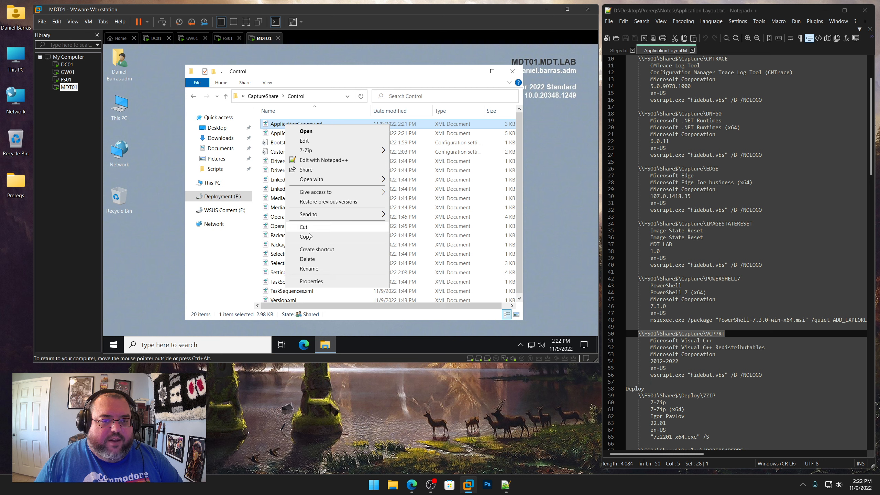
left_click(309, 237)
left_click(219, 196)
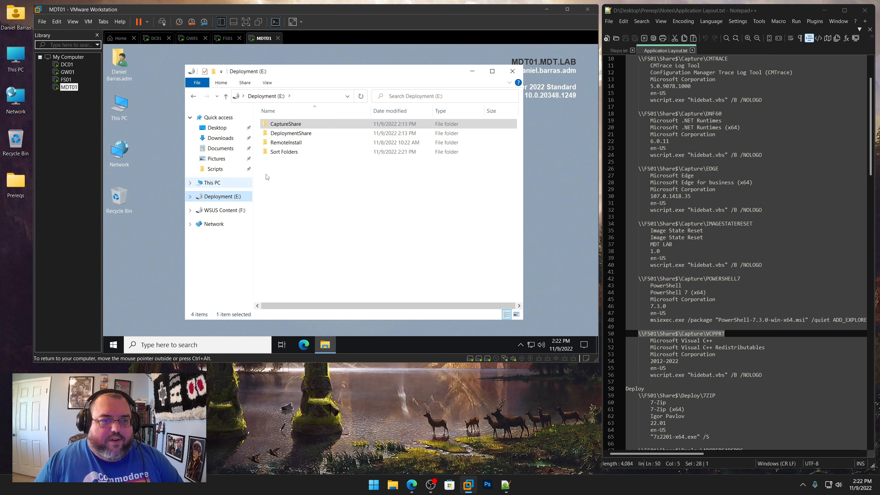
double_click(278, 154)
right_click(291, 150)
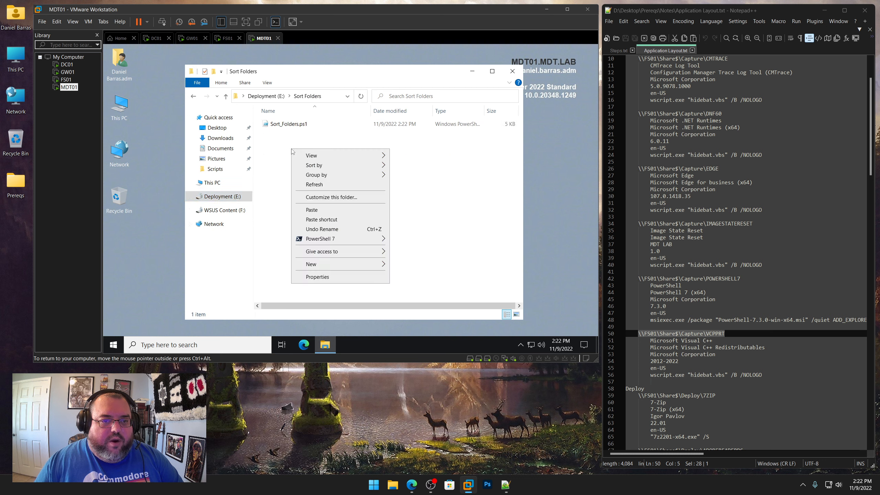
left_click(312, 211)
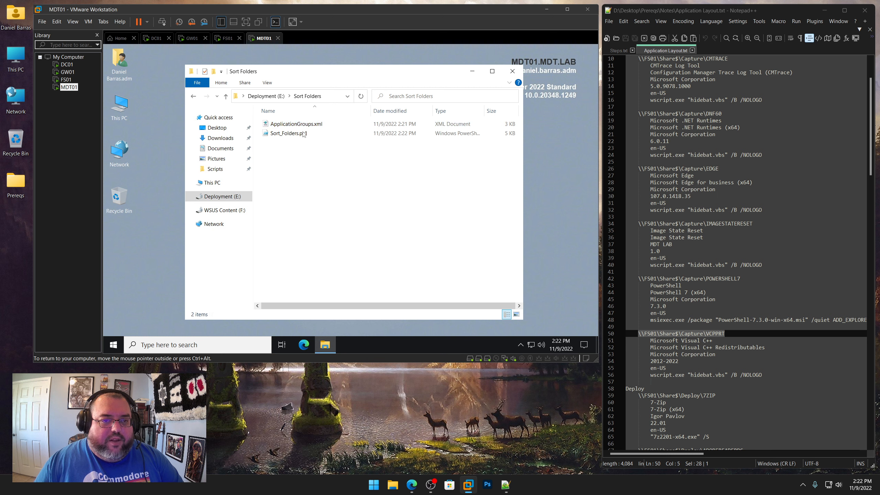
Run Sort_Folders.ps1 with PowerShell
right_click(288, 135)
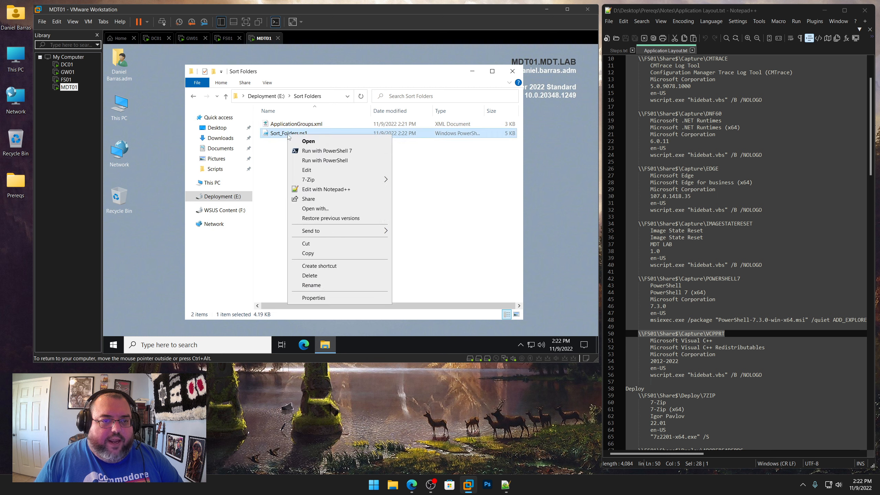
left_click(319, 161)
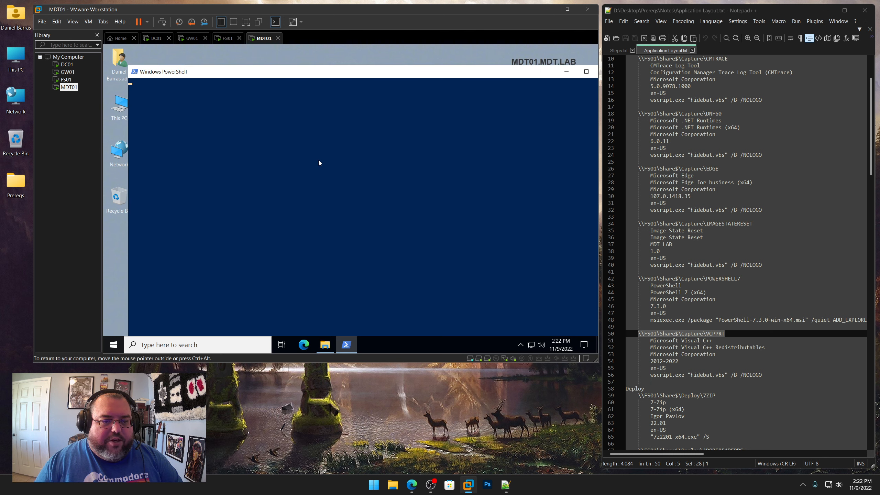
Move the exported ApplicationGroups.xml from the Desktop into CaptureShare\Control, replacing the existing file
left_click(120, 248)
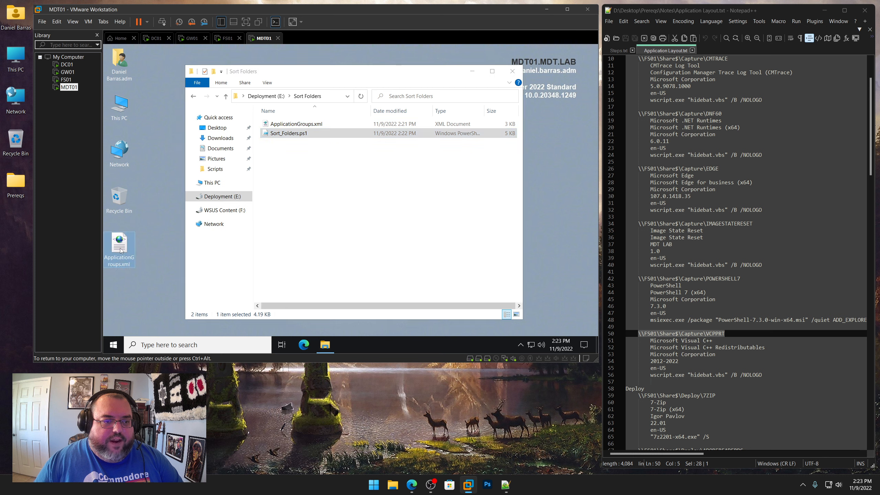
right_click(120, 250)
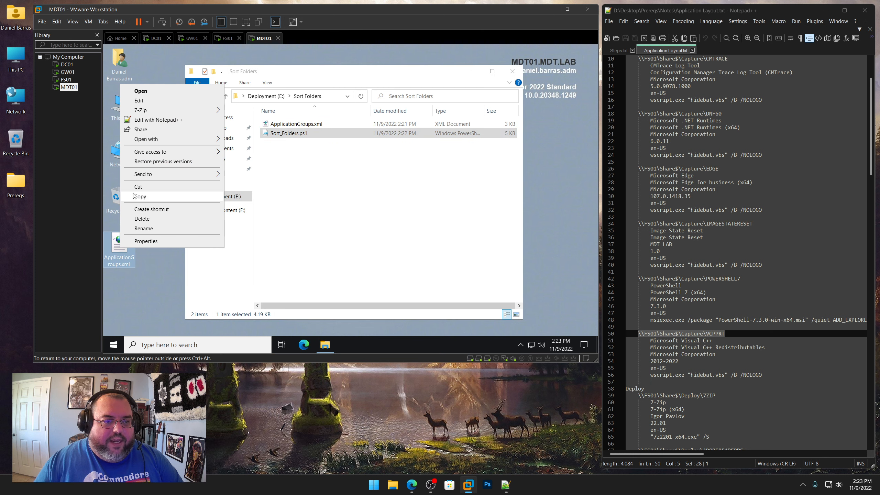
left_click(138, 187)
left_click(222, 197)
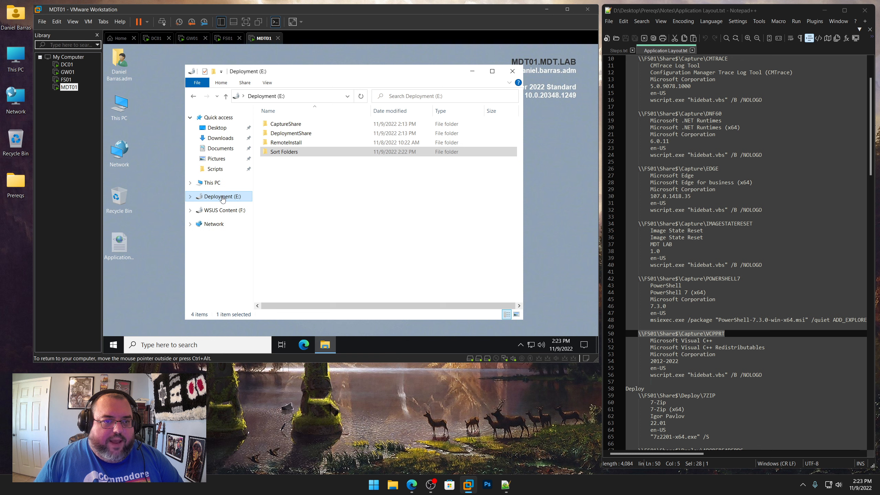
double_click(288, 126)
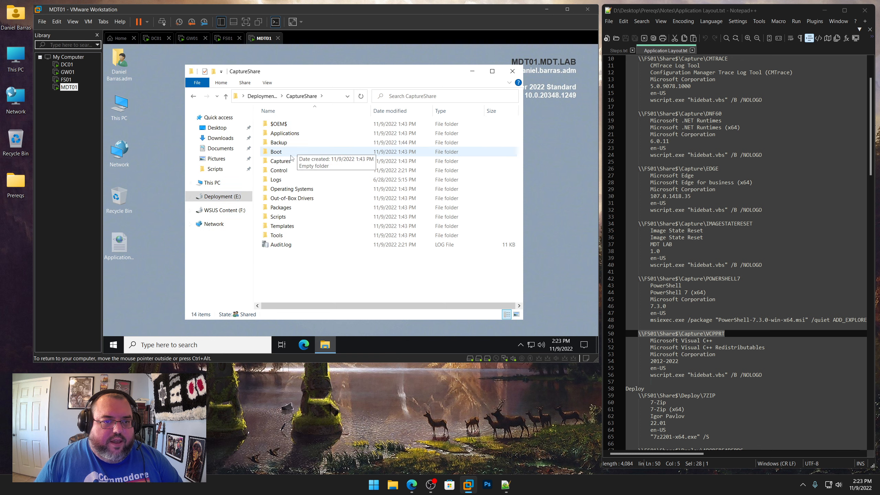
double_click(283, 170)
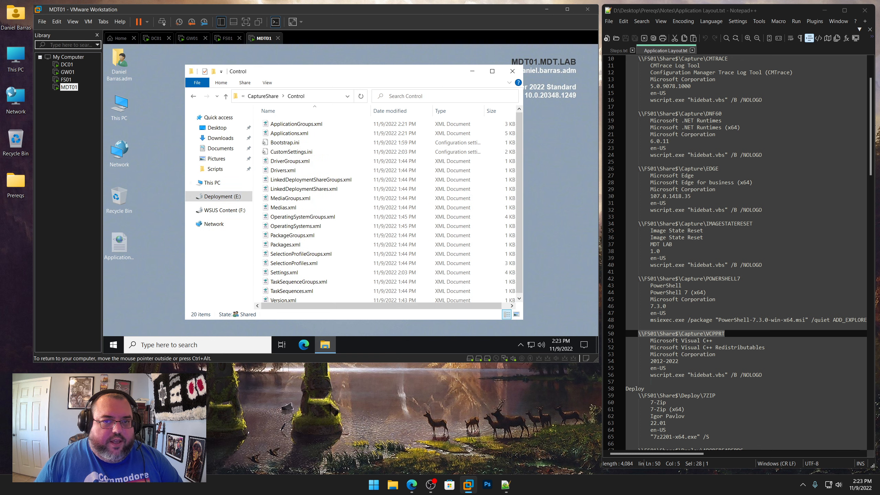
left_click(509, 83)
left_click(238, 100)
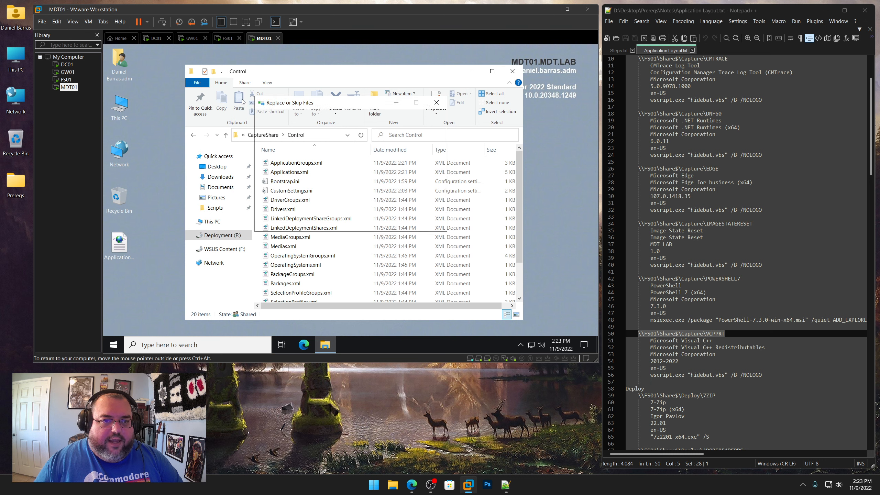
left_click(318, 161)
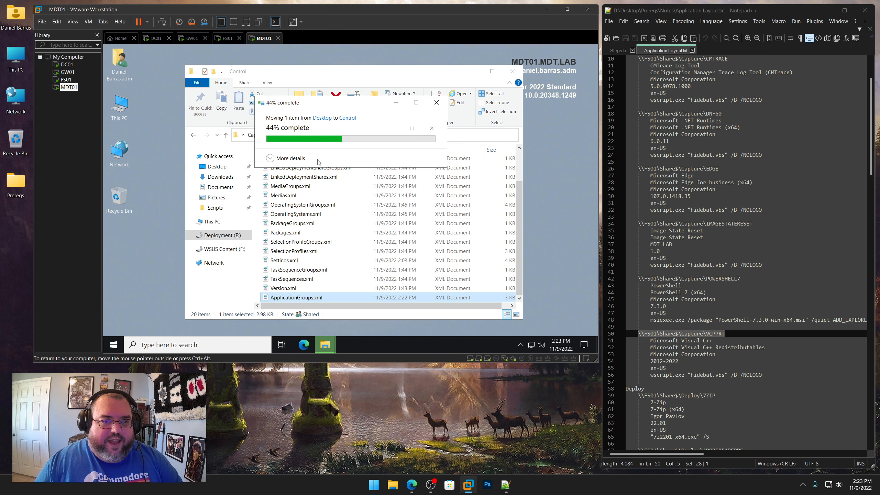
left_click(512, 72)
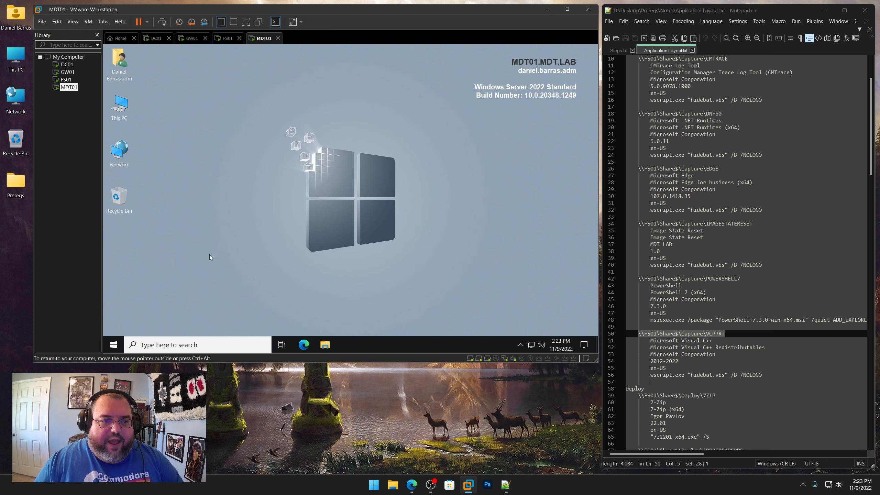
Reopen Deployment Workbench and browse each application folder under the capture share's Applications to check their order
left_click(122, 344)
left_click(343, 257)
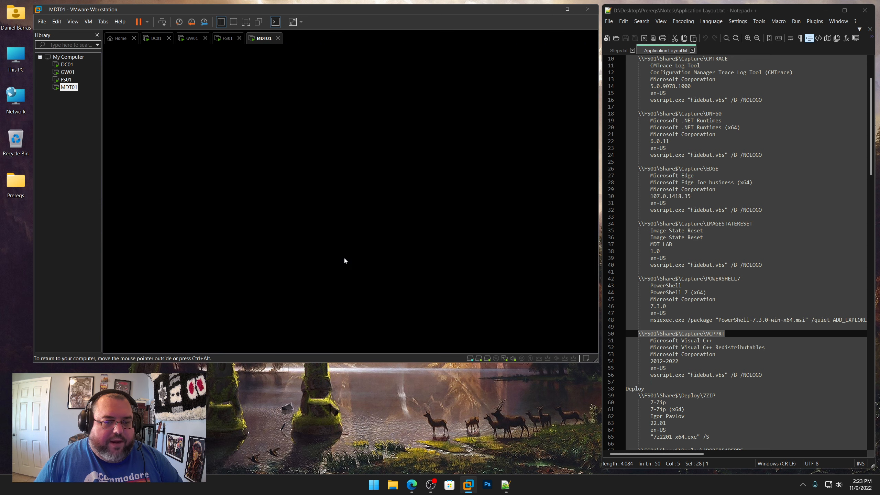
left_click(326, 250)
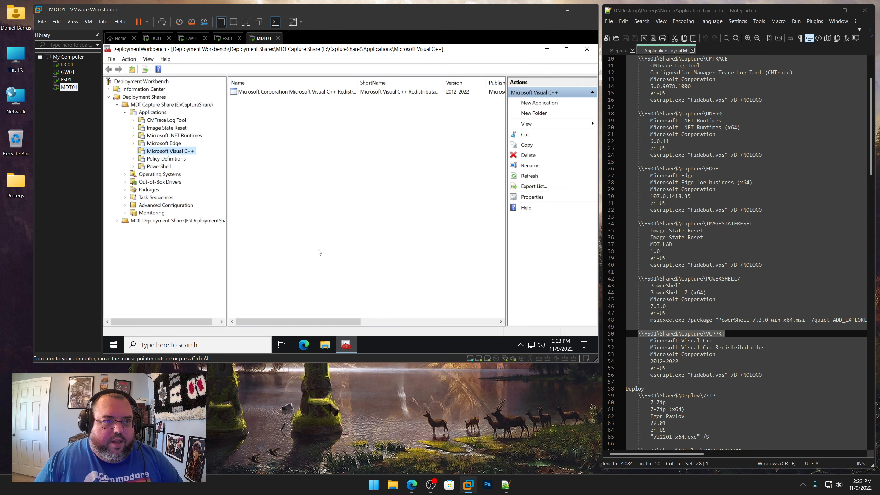
left_click(163, 120)
left_click(160, 128)
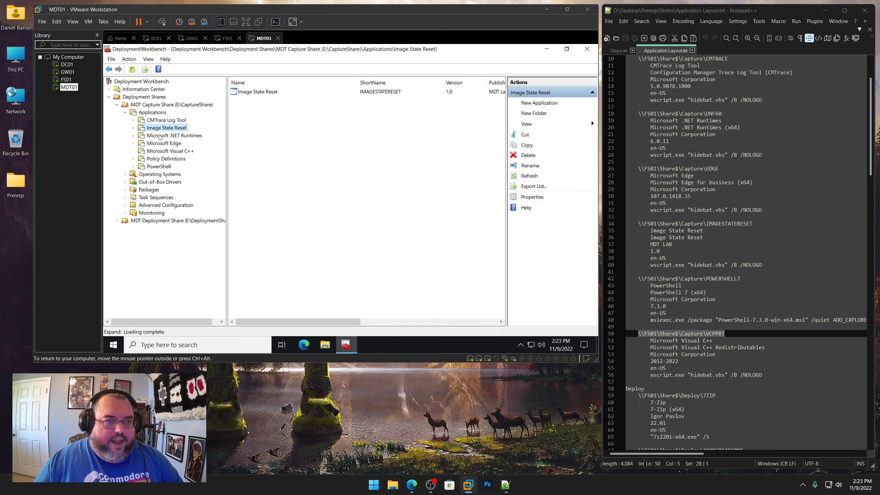
left_click(160, 135)
left_click(160, 143)
left_click(161, 151)
left_click(161, 159)
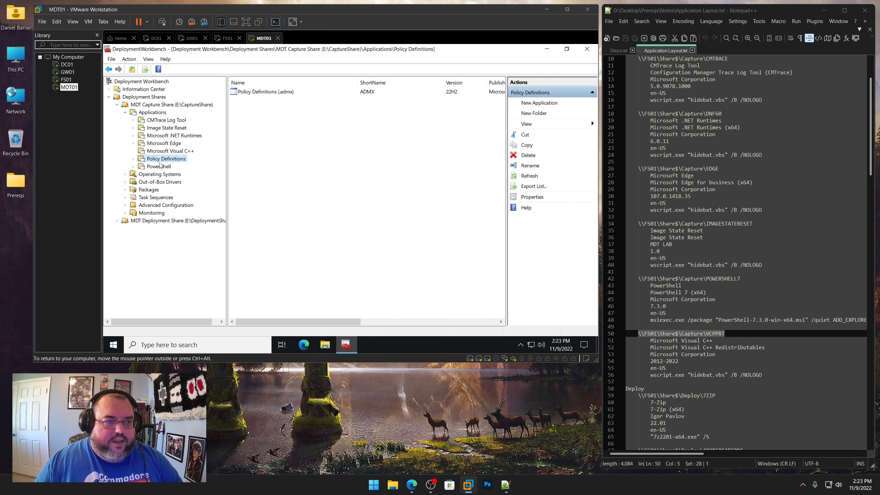
left_click(160, 166)
left_click(162, 121)
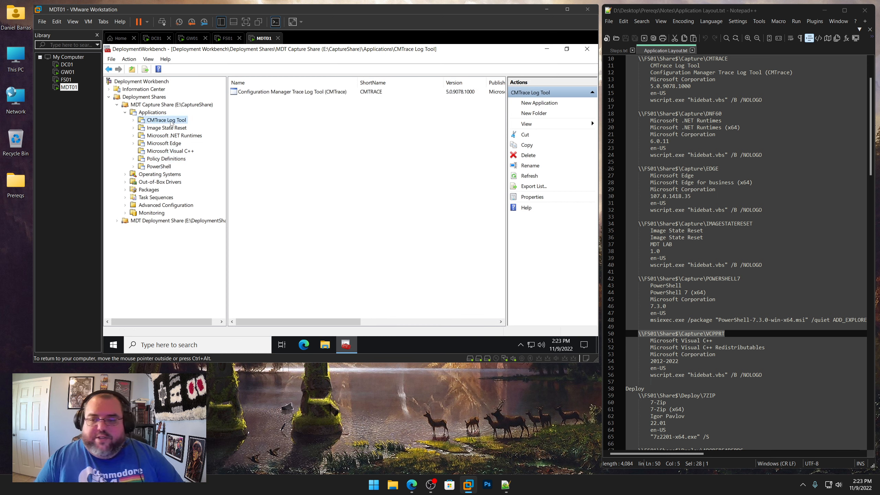
Create a folder named 7-Zip under the MDT Deployment Share's Applications node
scroll(701, 301, "down", 15)
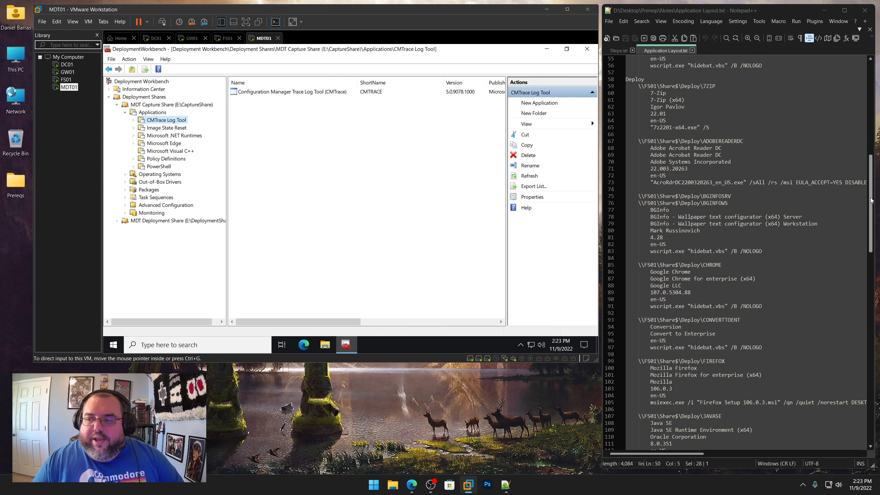
left_click_drag(870, 198, 871, 201)
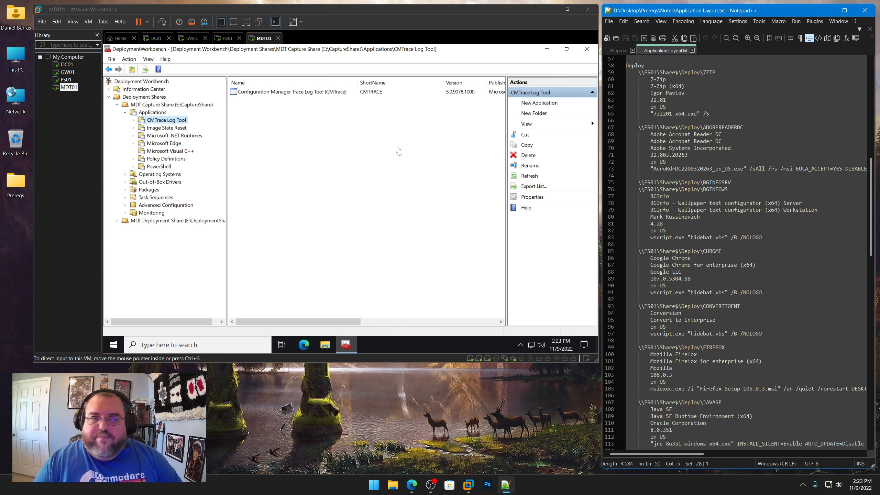
left_click(283, 143)
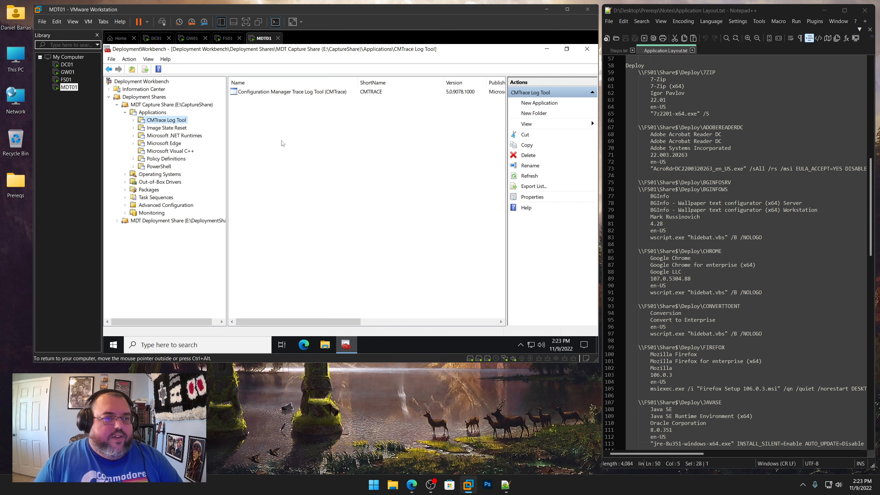
left_click(126, 113)
left_click(118, 167)
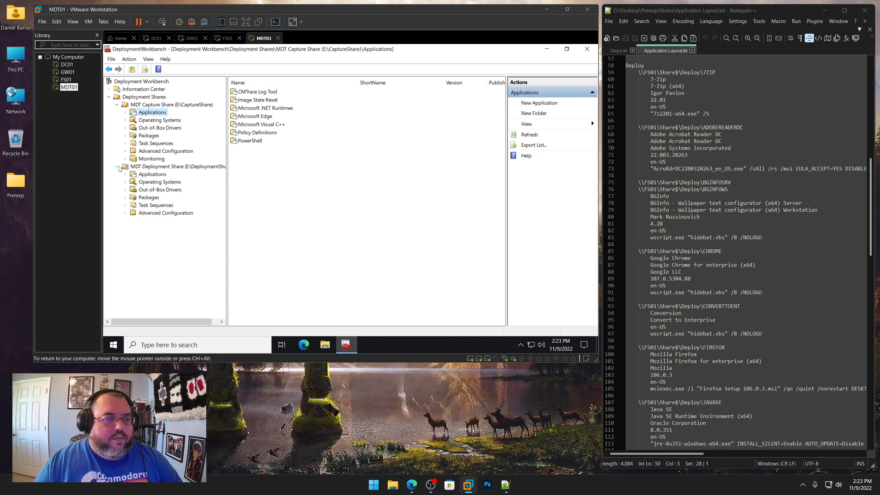
left_click(152, 174)
right_click(154, 178)
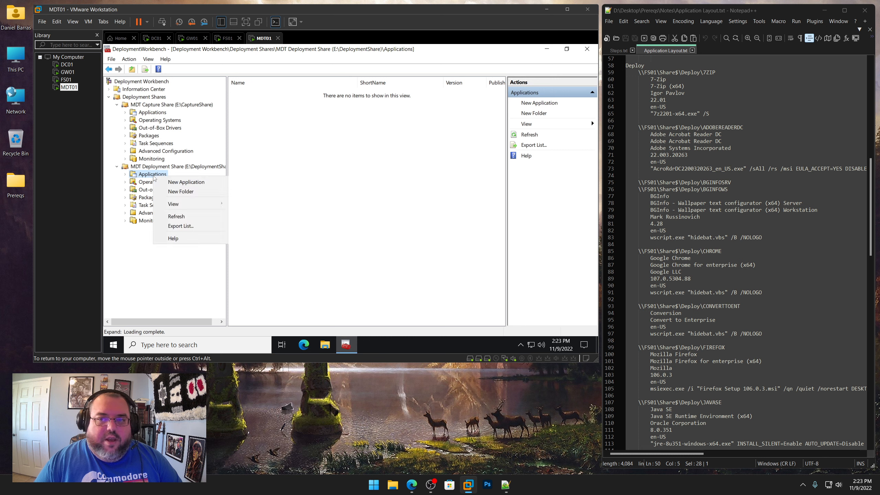
left_click(181, 192)
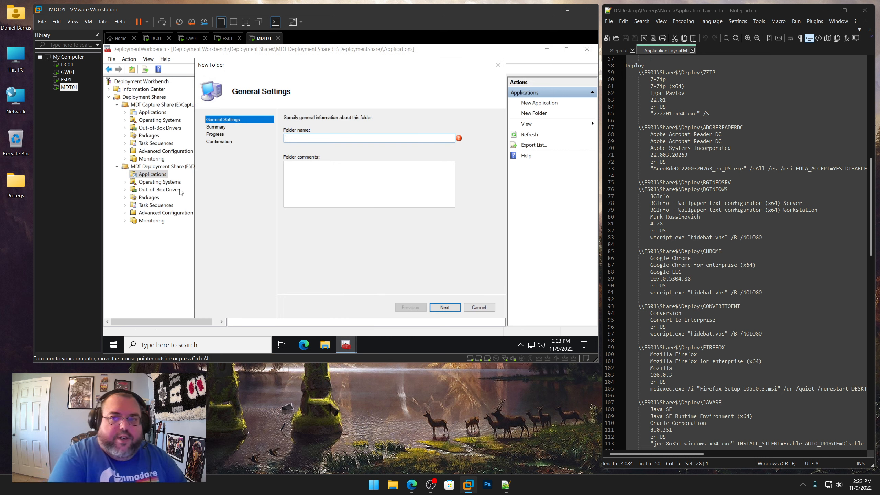
type("7-Zip")
key("Return")
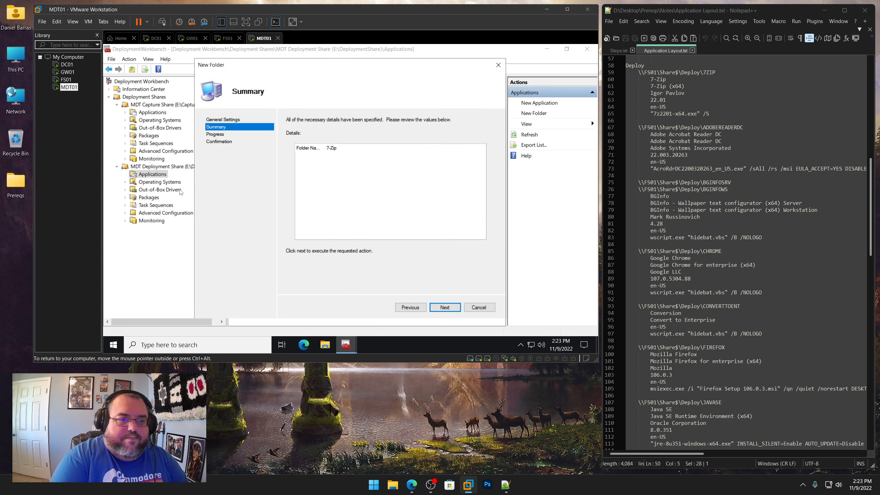
key("Return")
key("Return")
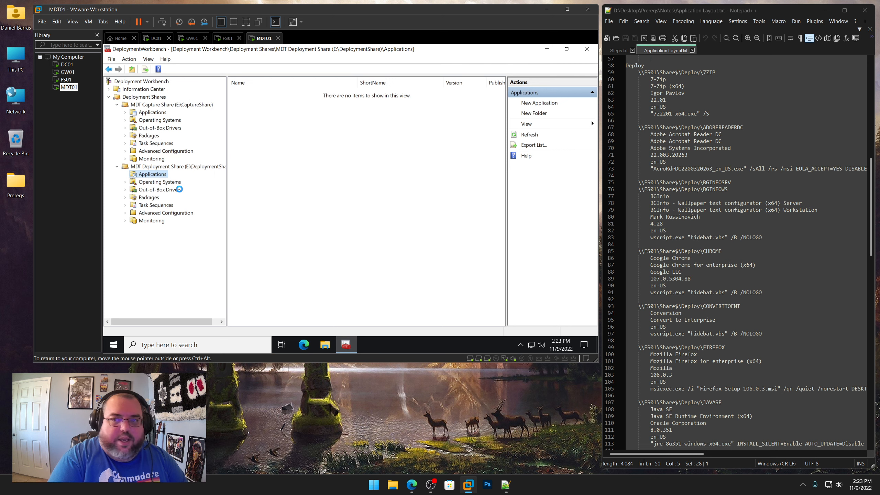
Create an "Adobe Acrobat Reader DC" folder under the deployment share's Applications, copying the name from the notes file
left_click_drag(666, 79, 651, 82)
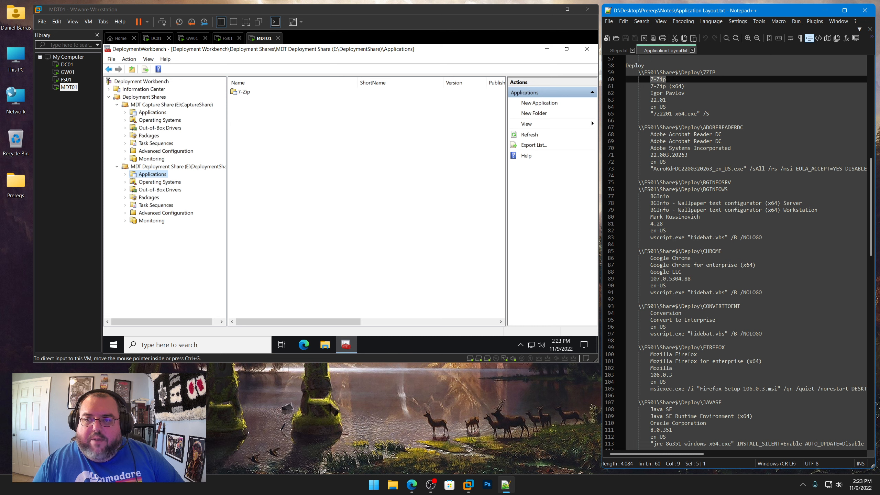
left_click(193, 191)
right_click(156, 174)
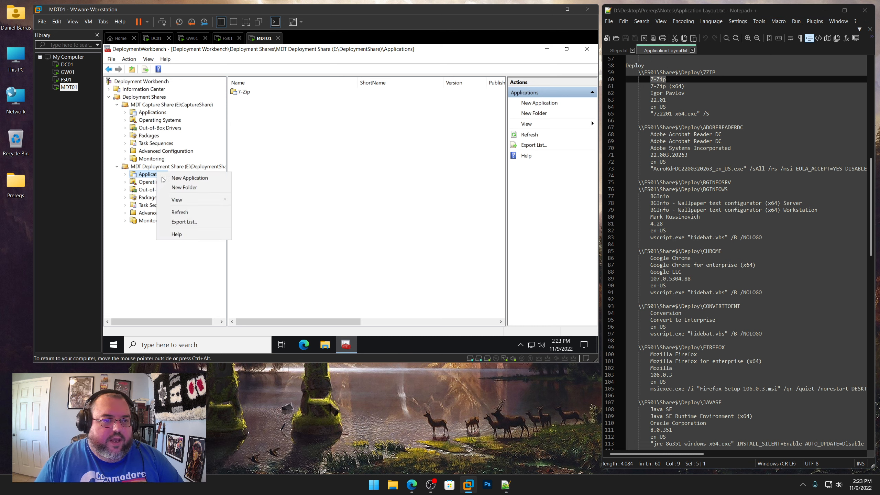
left_click(170, 185)
left_click_drag(725, 134, 650, 134)
right_click(661, 136)
left_click(674, 152)
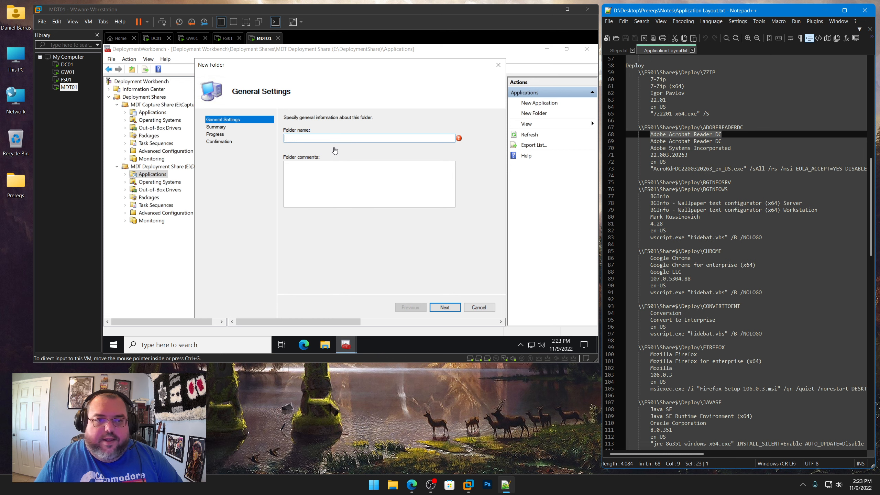
left_click(333, 138)
key("ctrl+v")
left_click(445, 307)
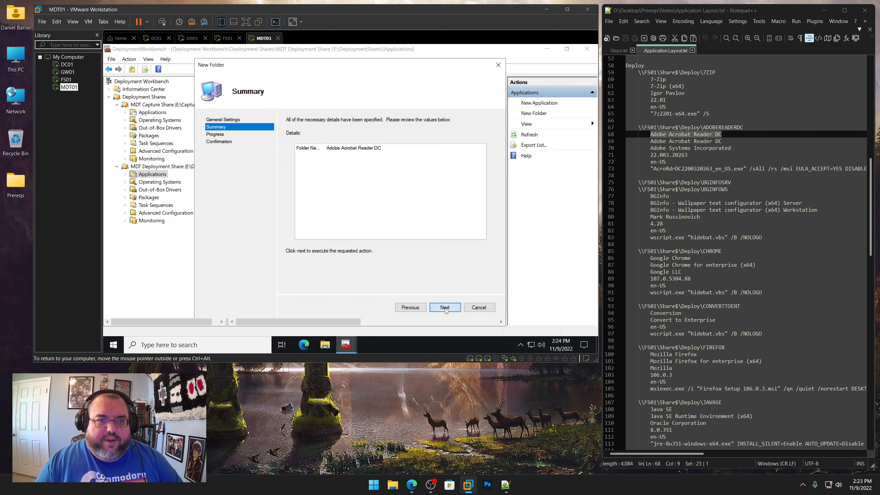
left_click(445, 308)
left_click(444, 307)
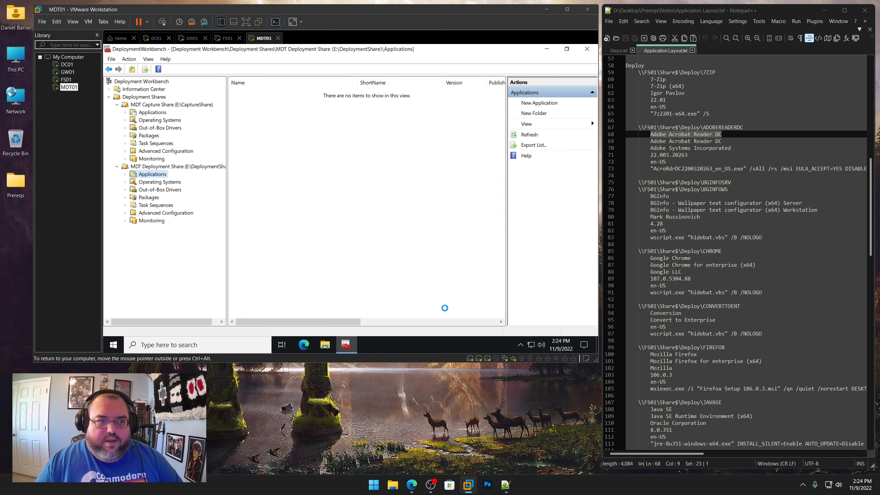
Create a folder named BGInfo under the deployment share's Applications node
right_click(159, 176)
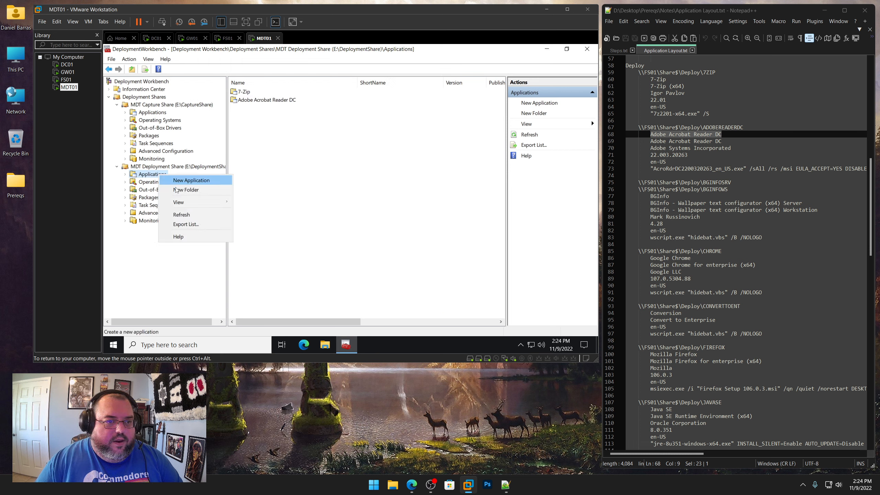
left_click(178, 192)
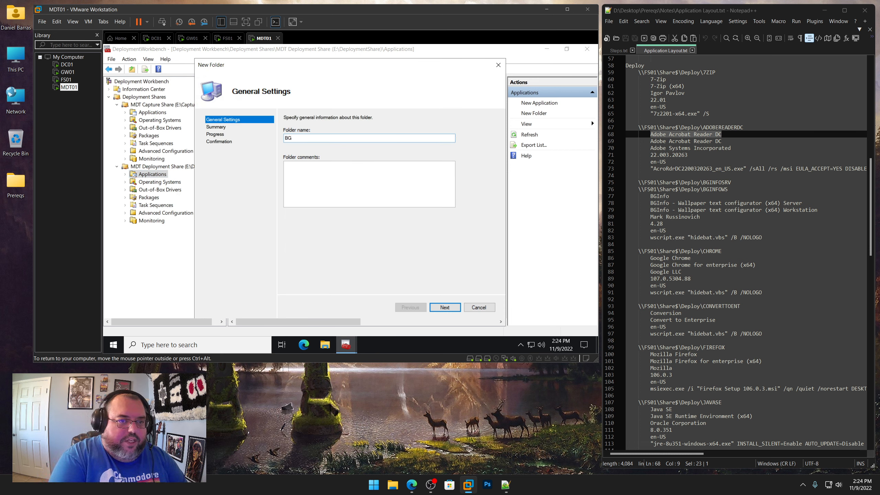
type("BGInfo")
key("Return")
key("Return")
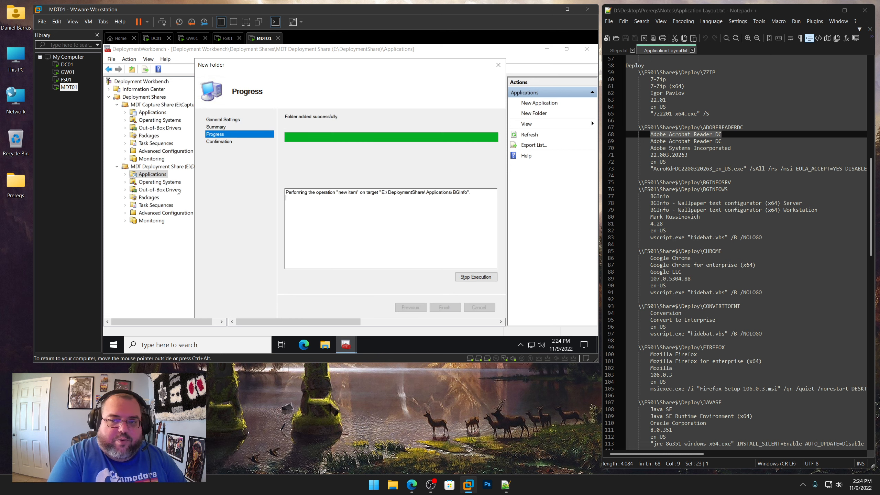
key("Return")
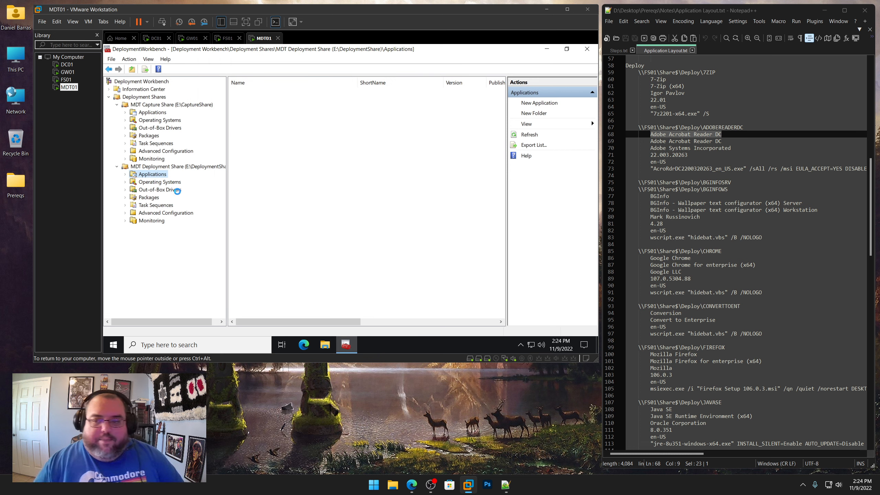
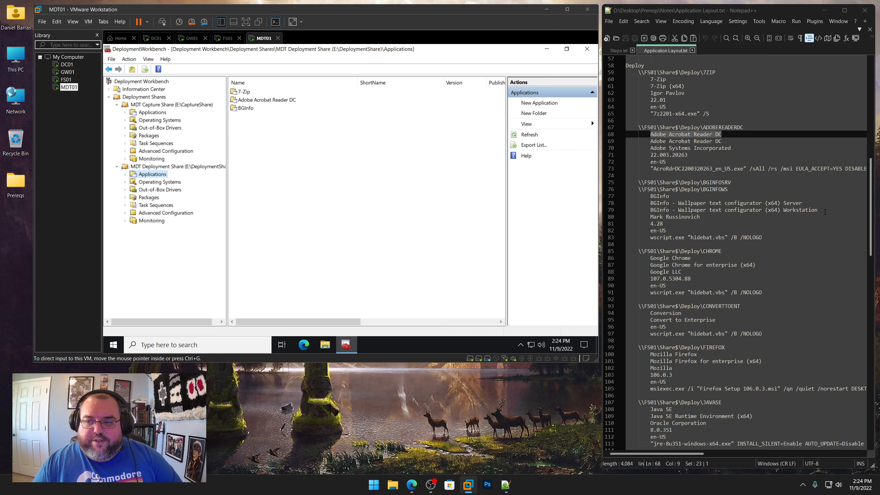
Create a folder named Google Chrome under the deployment share's Applications, copying the name from the notes file
scroll(689, 274, "down", 5)
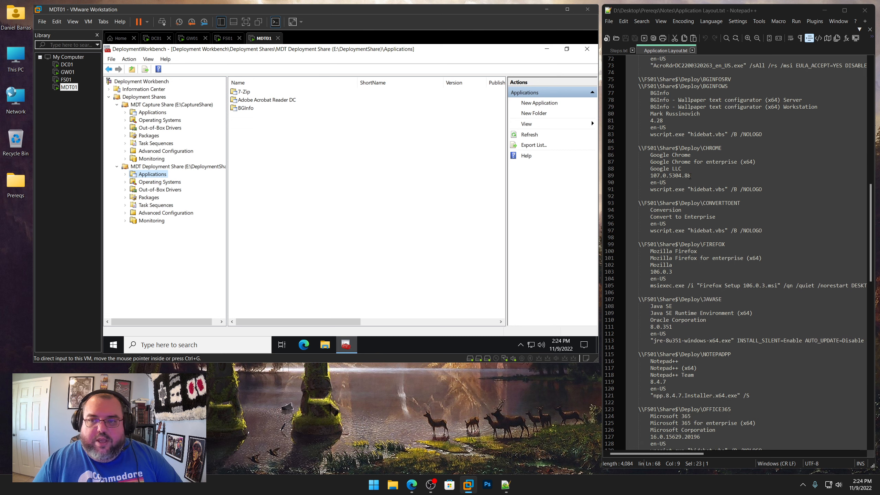
left_click_drag(690, 155, 651, 156)
right_click(661, 159)
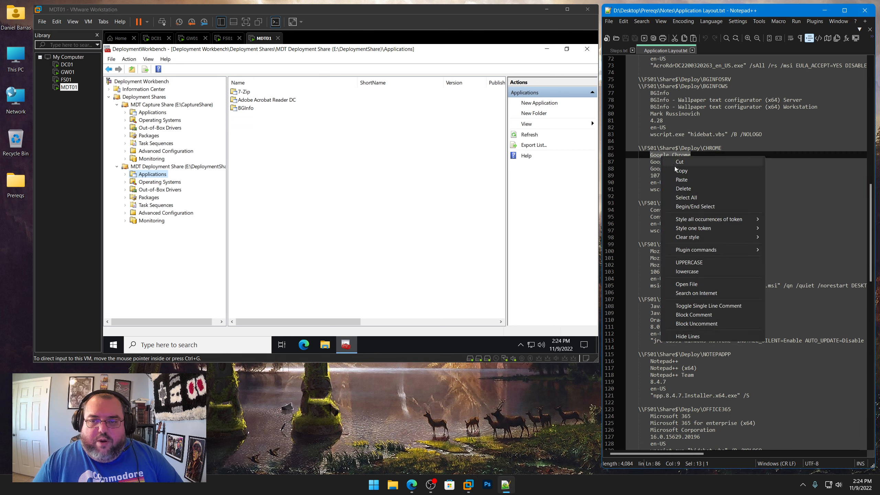
left_click(674, 168)
right_click(153, 175)
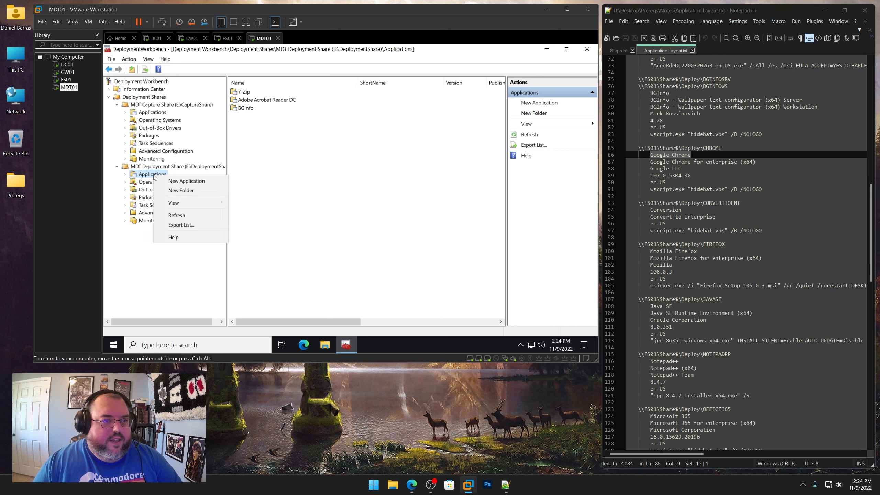
left_click(179, 191)
key("ctrl+v")
left_click(439, 309)
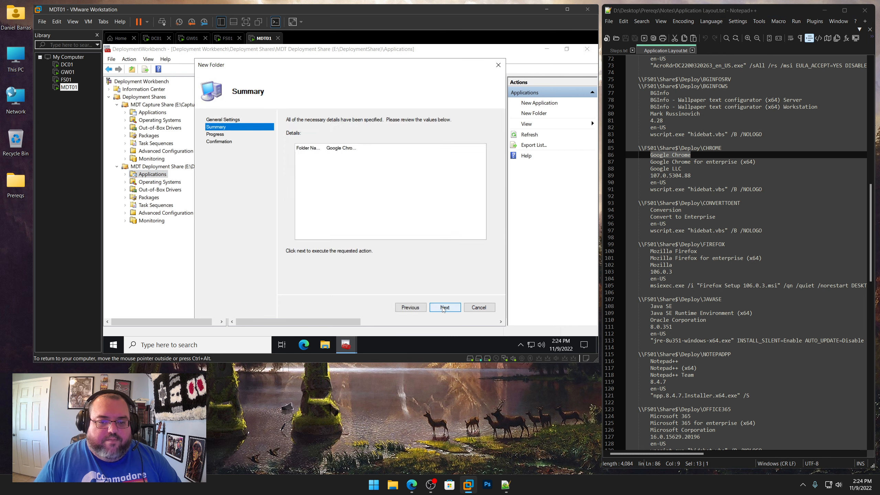
left_click(442, 308)
left_click(444, 307)
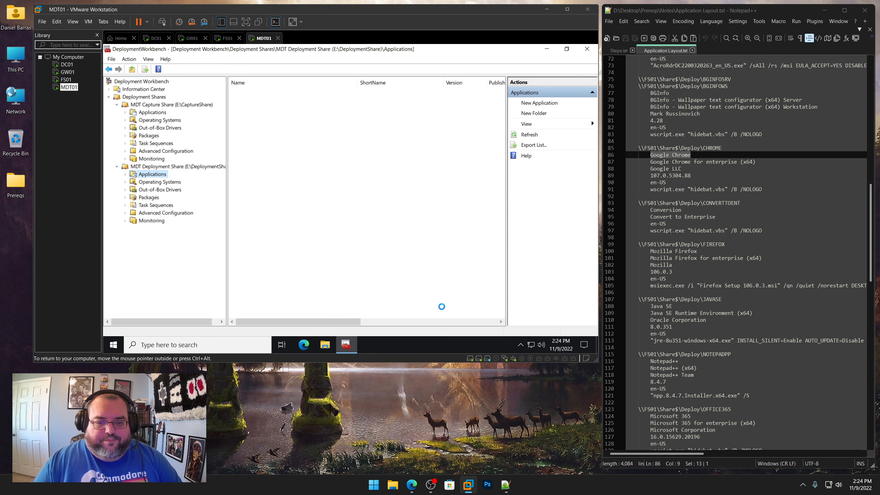
Create a folder named Conversion under the deployment share's Applications, copying the name from the notes file
left_click_drag(687, 210, 650, 209)
right_click(659, 210)
left_click(677, 224)
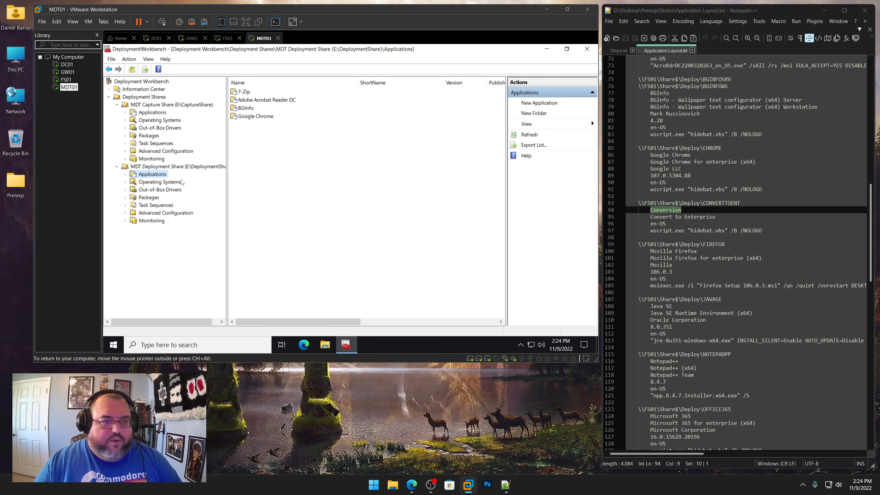
right_click(159, 173)
left_click(187, 191)
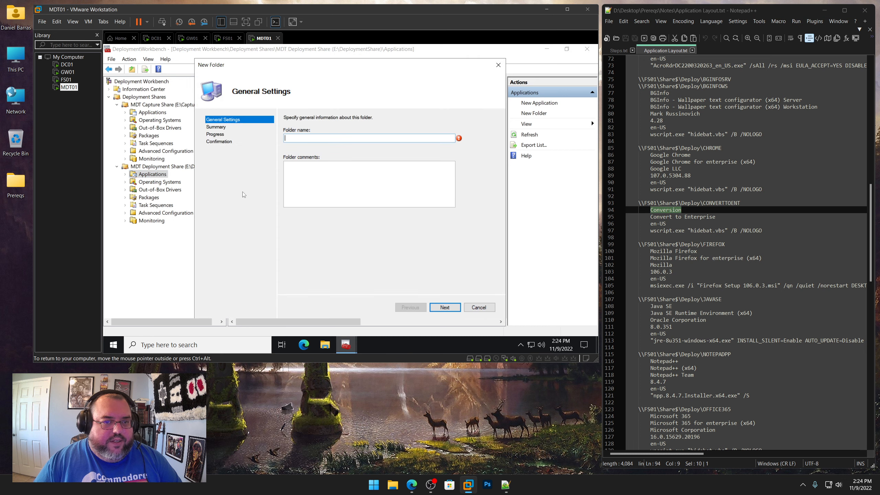
key("ctrl+v")
left_click(446, 307)
left_click(450, 308)
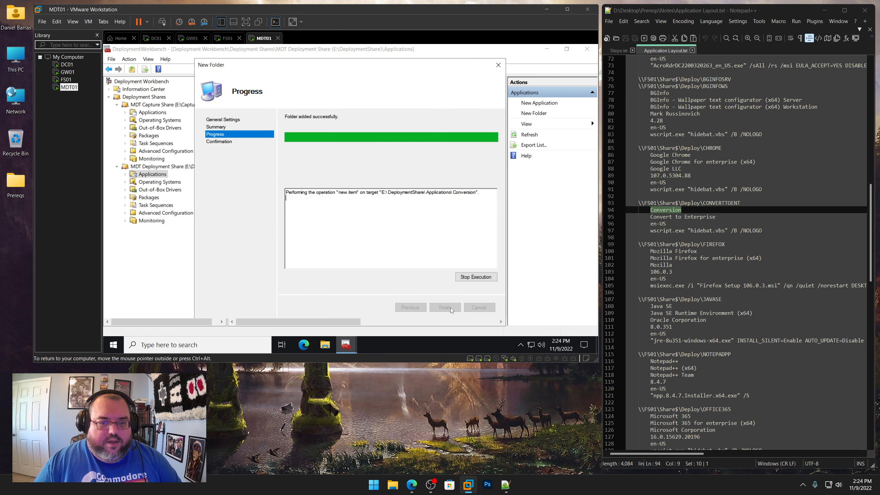
left_click(447, 307)
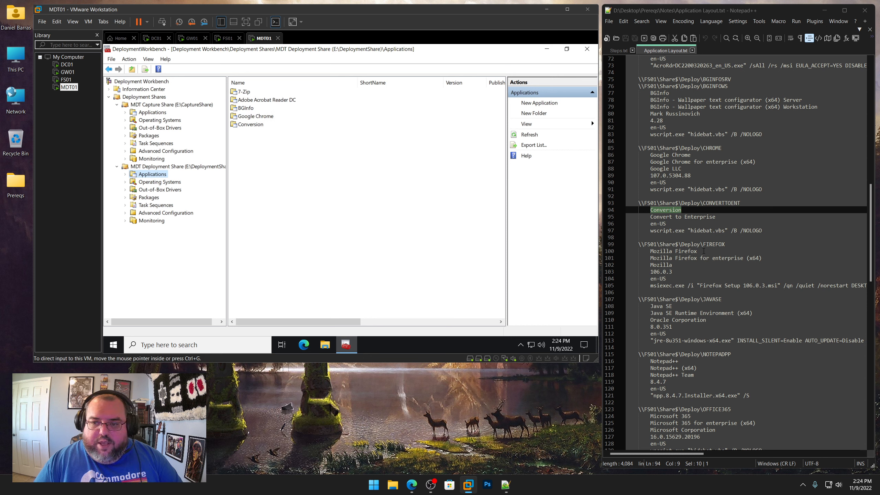
Create a folder named Mozilla Firefox under the deployment share's Applications, copying the name from the notes file
left_click_drag(698, 251, 650, 251)
right_click(670, 251)
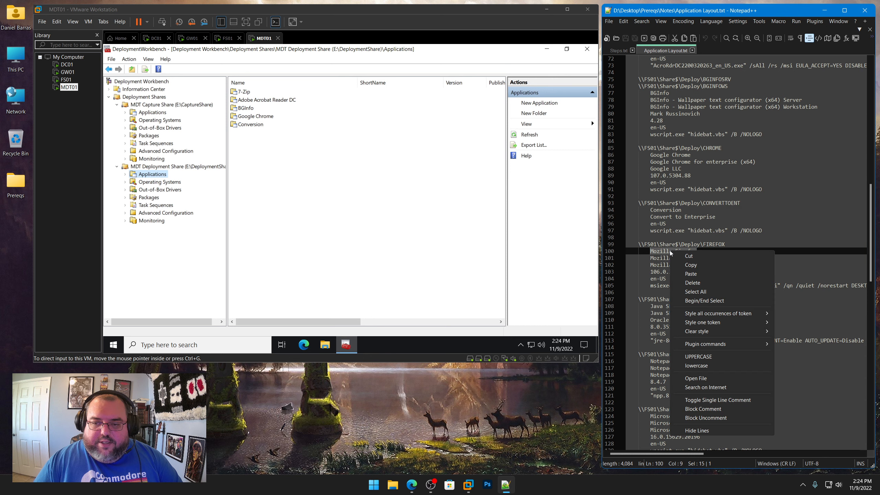
left_click(681, 264)
right_click(160, 175)
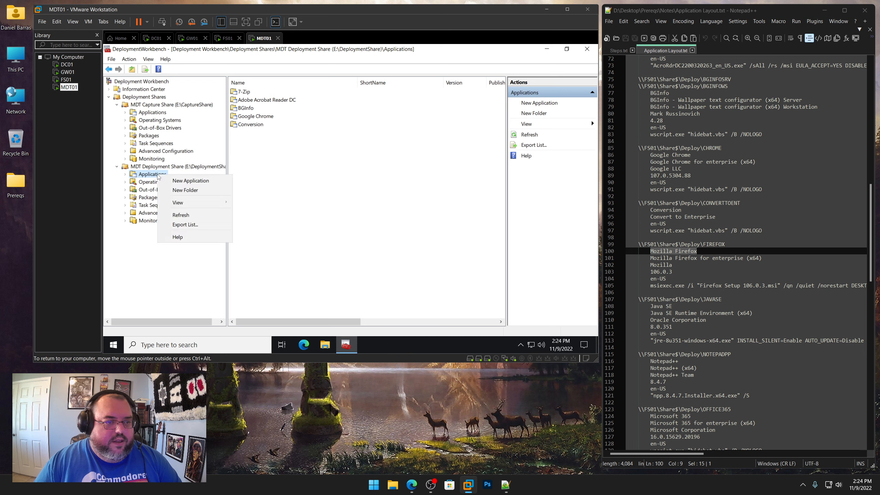
left_click(176, 190)
key("ctrl+v")
left_click(450, 307)
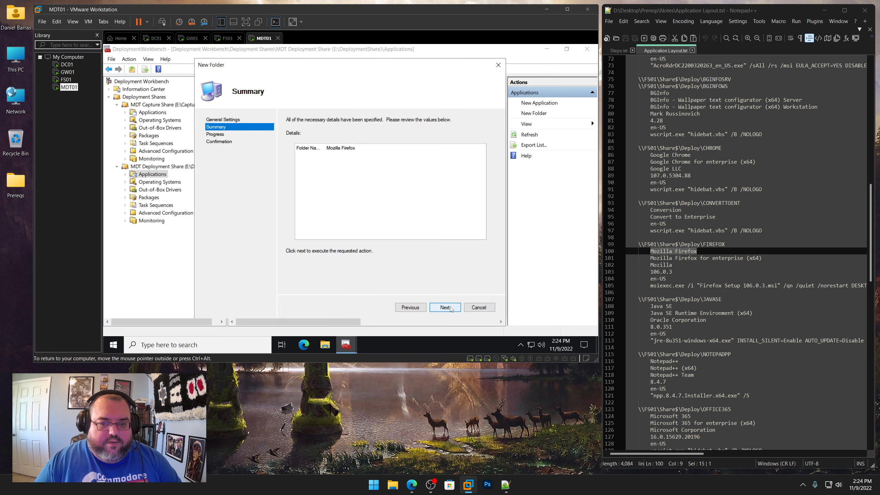
left_click(451, 308)
left_click(450, 307)
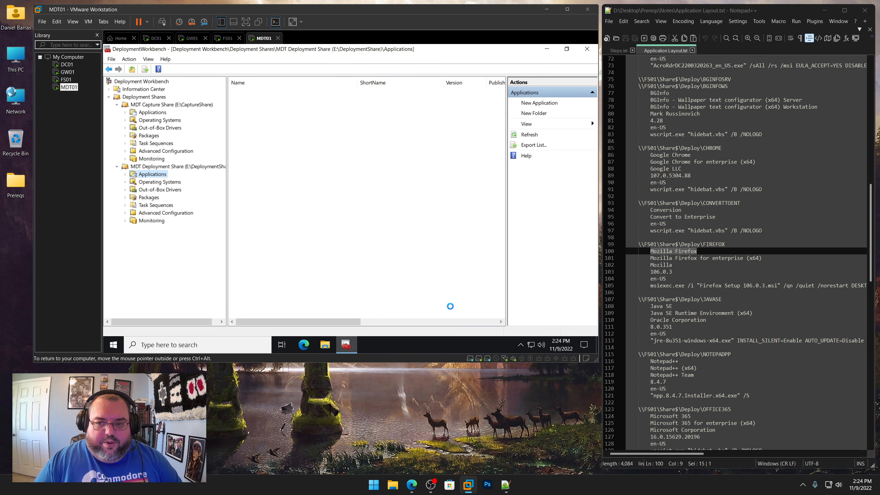
Create a folder named Java SE under the deployment share's Applications, copying the name from the notes file
left_click_drag(674, 307, 650, 307)
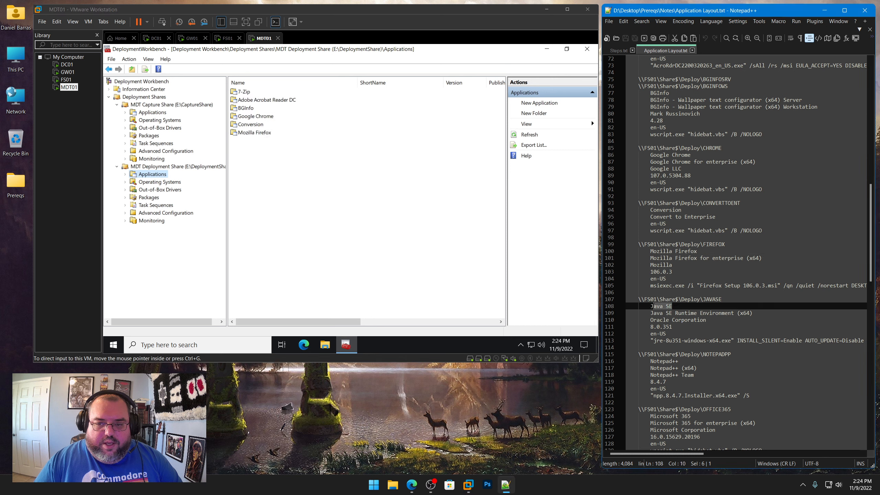
right_click(659, 310)
left_click(680, 134)
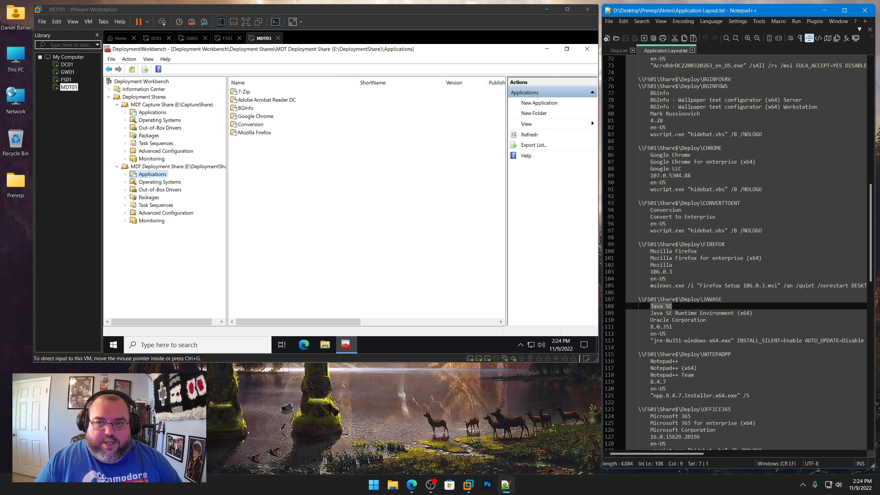
right_click(159, 176)
left_click(177, 190)
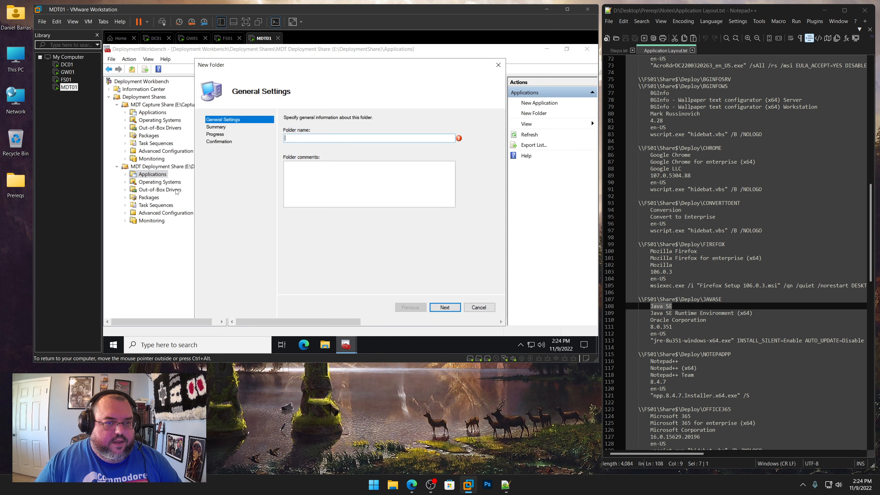
key("ctrl+v")
left_click(445, 302)
left_click(445, 307)
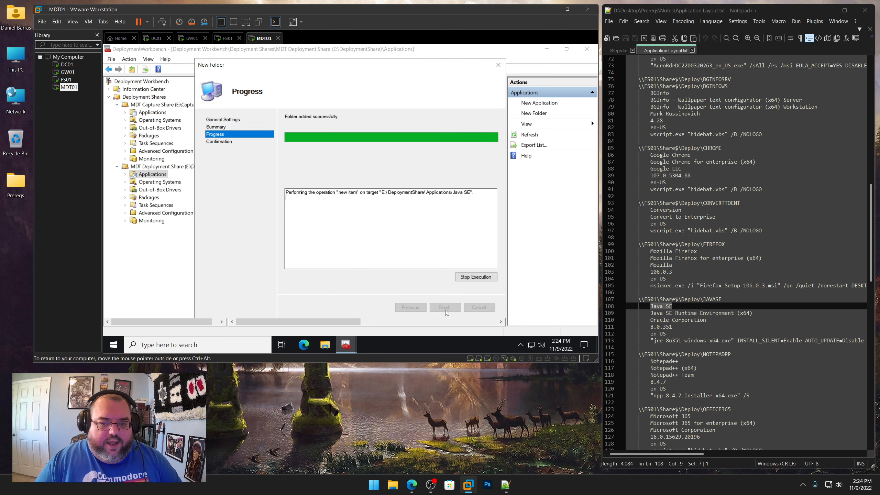
left_click(445, 307)
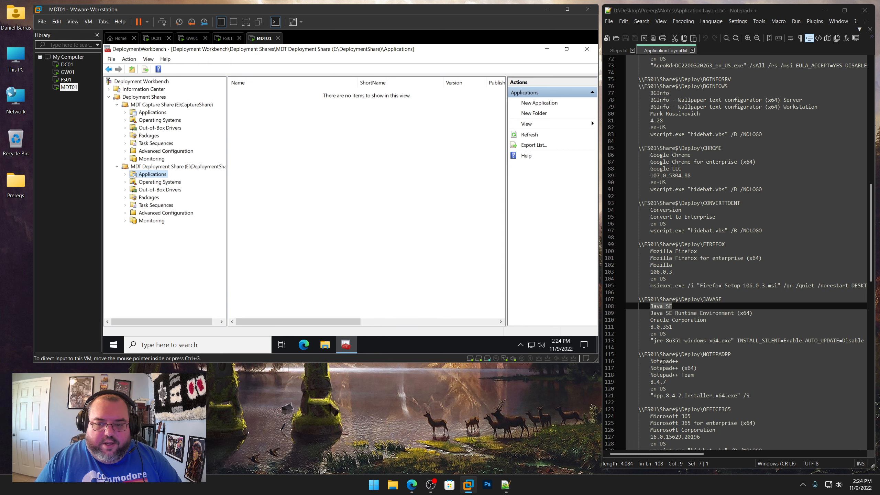
Create a folder named Notepad++ under the deployment share's Applications, copying the name from the notes file
left_click(669, 361)
left_click_drag(670, 361, 650, 361)
right_click(668, 363)
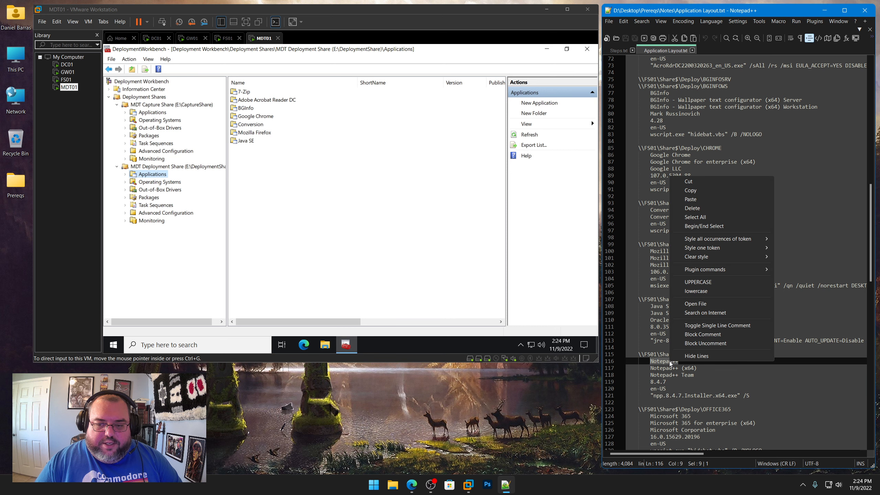
left_click(690, 191)
scroll(693, 195, "down", 13)
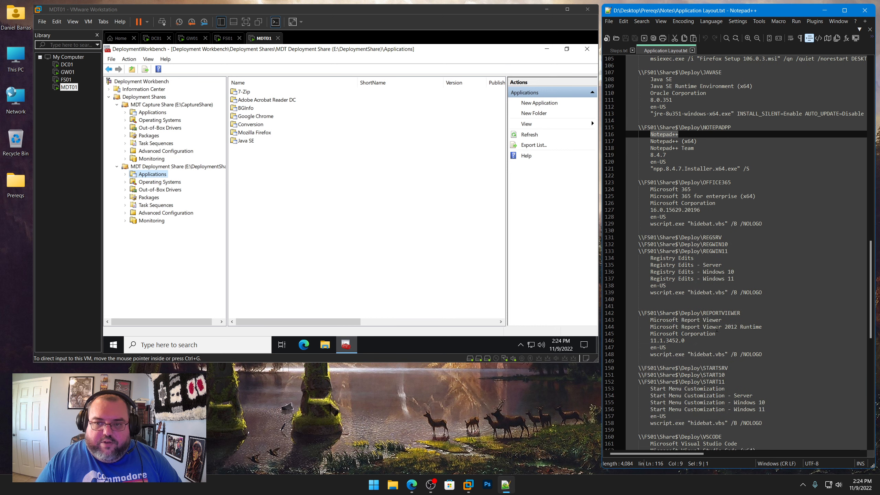
scroll(693, 194, "down", 1)
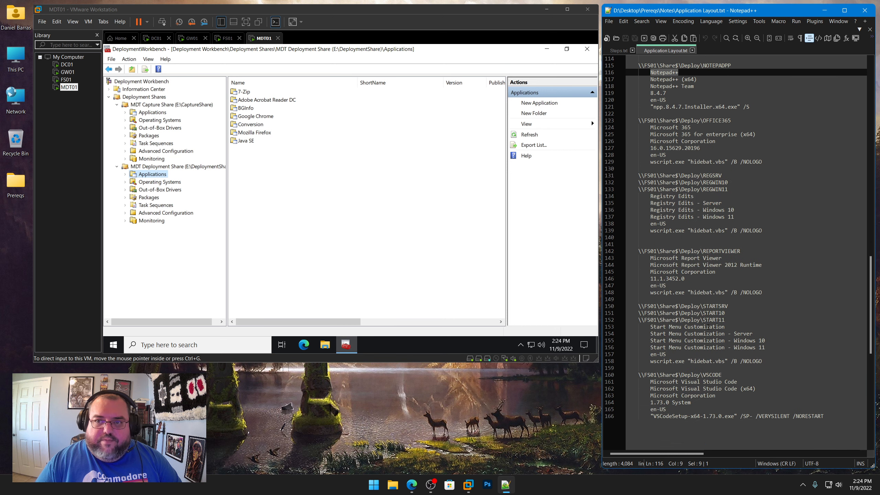
right_click(149, 174)
left_click(168, 189)
key("ctrl+v")
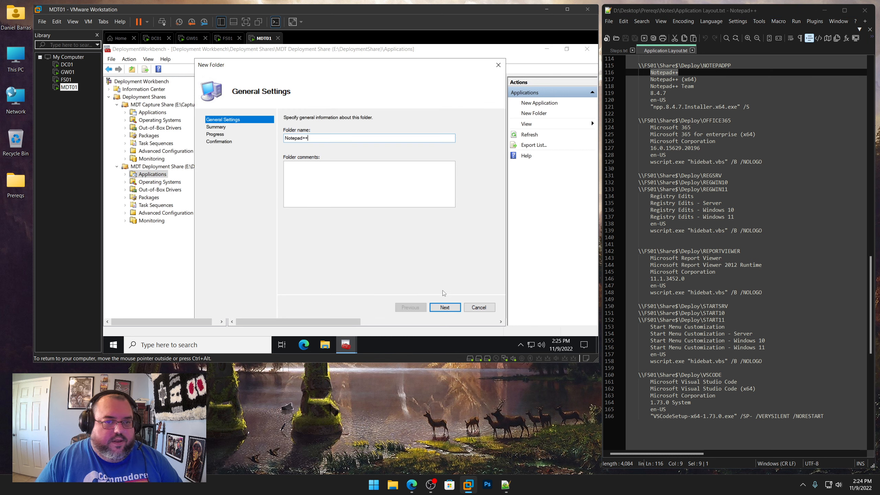
left_click(445, 307)
left_click(444, 307)
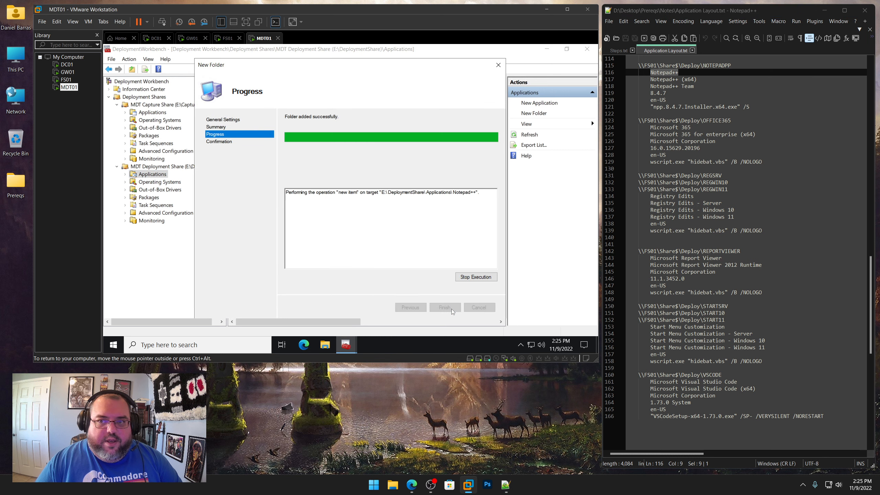
left_click(451, 310)
Create a folder named Microsoft 365 under the deployment share's Applications, copying the name from the notes file
left_click_drag(690, 128, 650, 127)
right_click(667, 125)
left_click(687, 138)
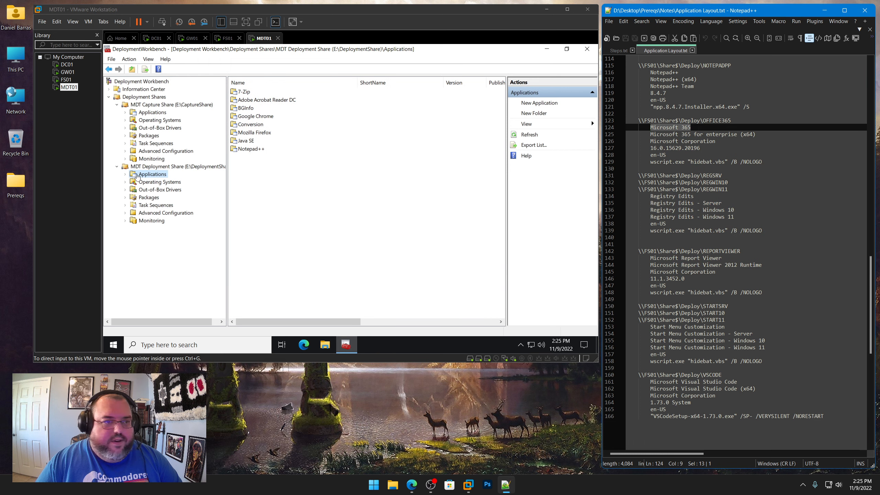
right_click(144, 175)
left_click(168, 193)
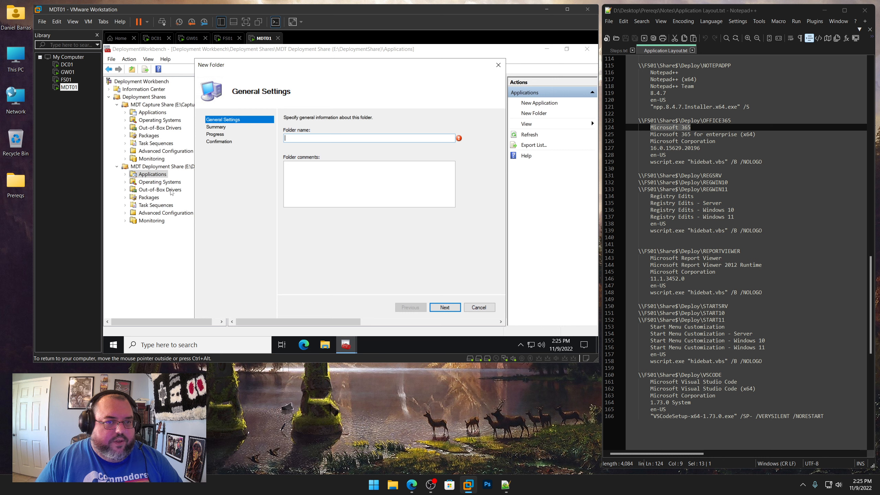
key("ctrl+v")
left_click(445, 307)
left_click(447, 307)
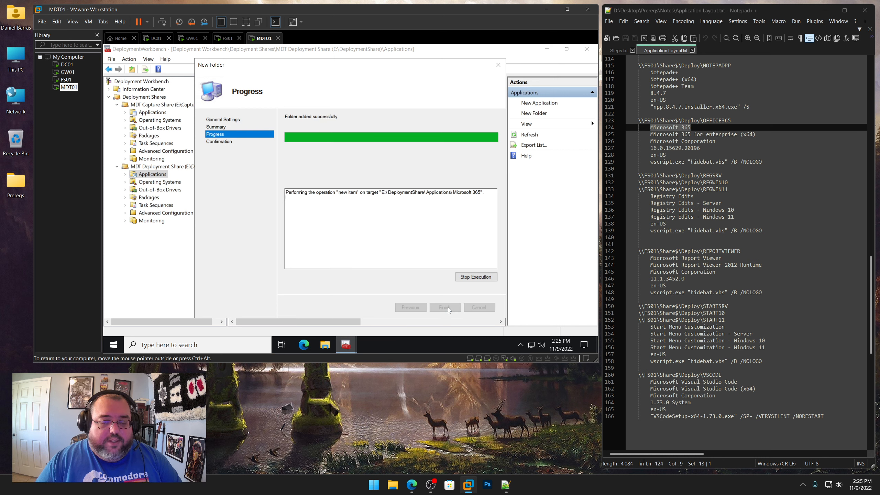
left_click(446, 308)
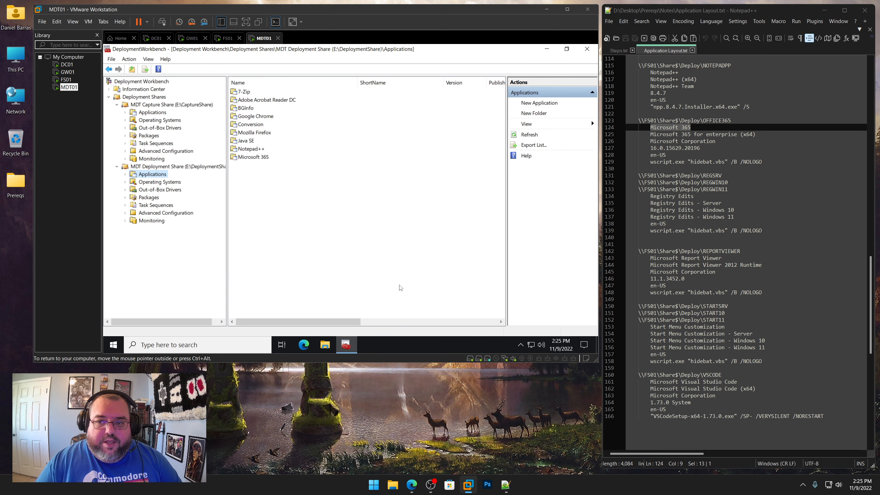
Create a folder named Registry Edits under the deployment share's Applications, copying the name from the notes file
left_click_drag(693, 196, 652, 198)
right_click(652, 198)
left_click(675, 212)
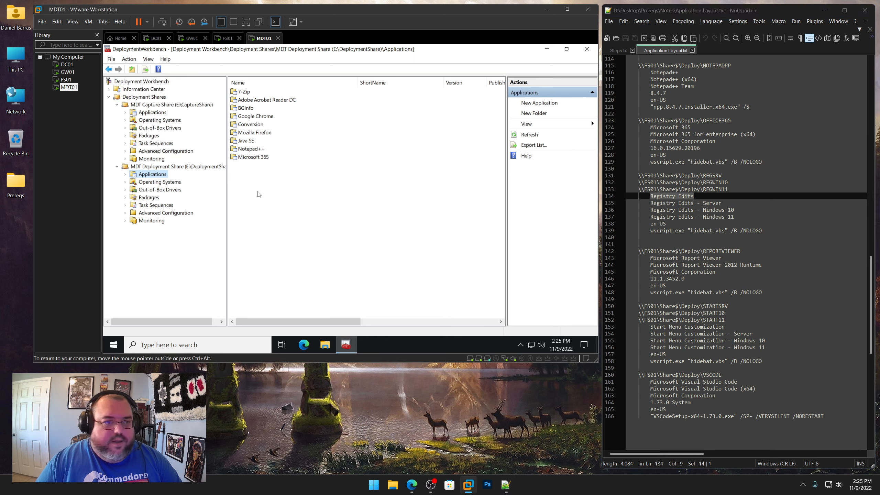
right_click(145, 173)
left_click(163, 185)
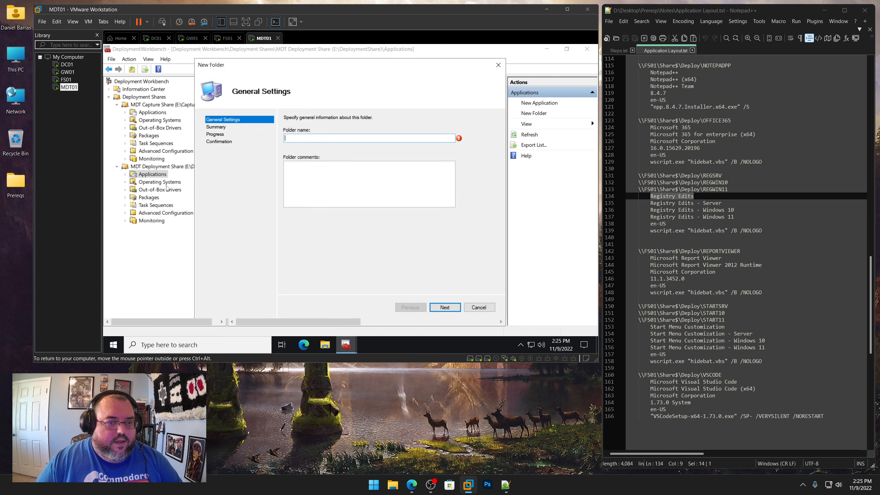
key("ctrl+v")
left_click(444, 307)
left_click(444, 307)
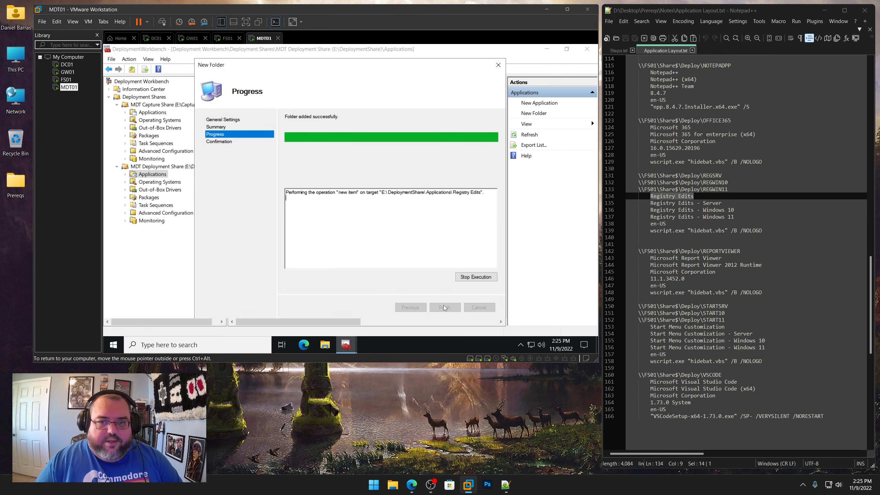
left_click(445, 307)
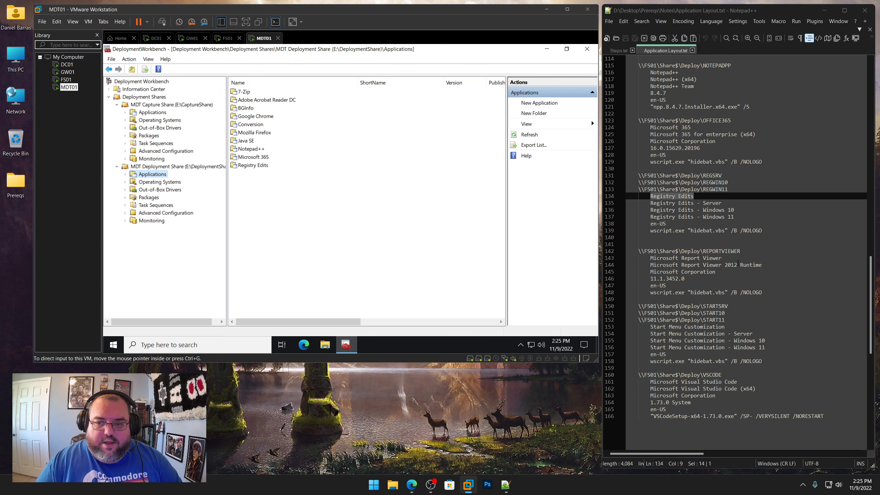
Create a folder named Microsoft Report Viewer under the deployment share's Applications, copying the name from the notes file
left_click(723, 258)
left_click_drag(723, 257, 650, 258)
right_click(666, 258)
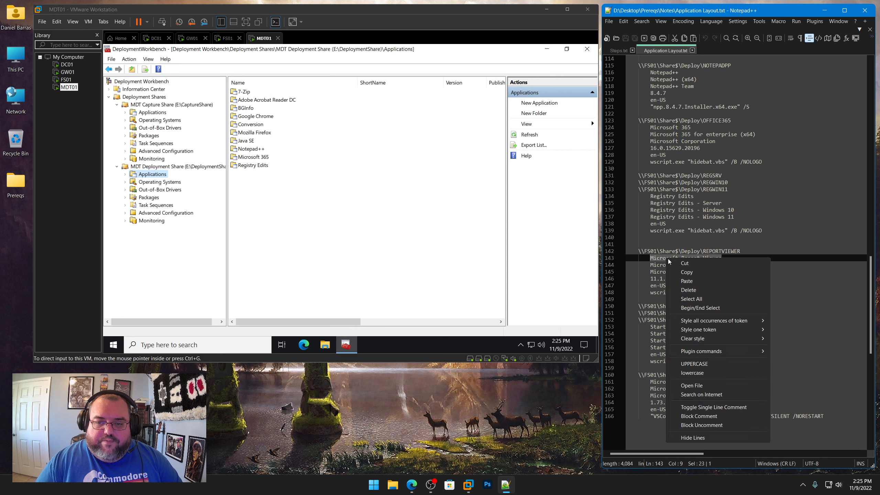
left_click(681, 271)
right_click(155, 174)
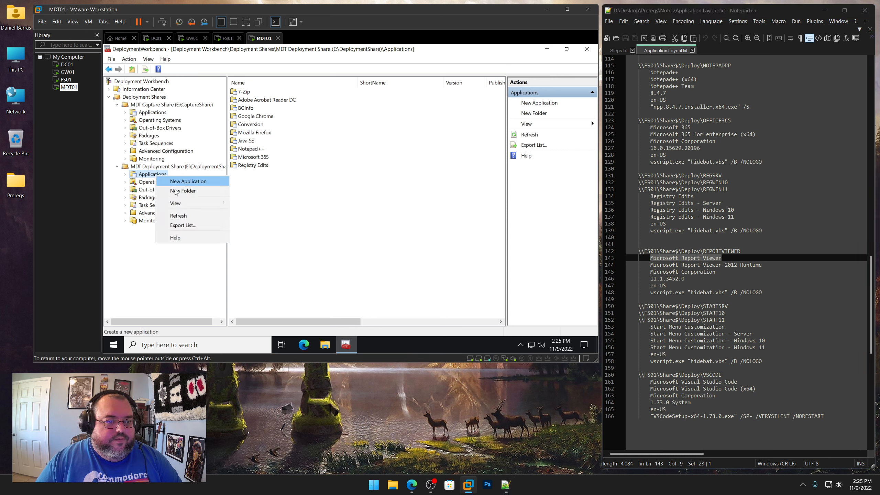
left_click(178, 191)
key("ctrl+v")
left_click(449, 307)
left_click(450, 307)
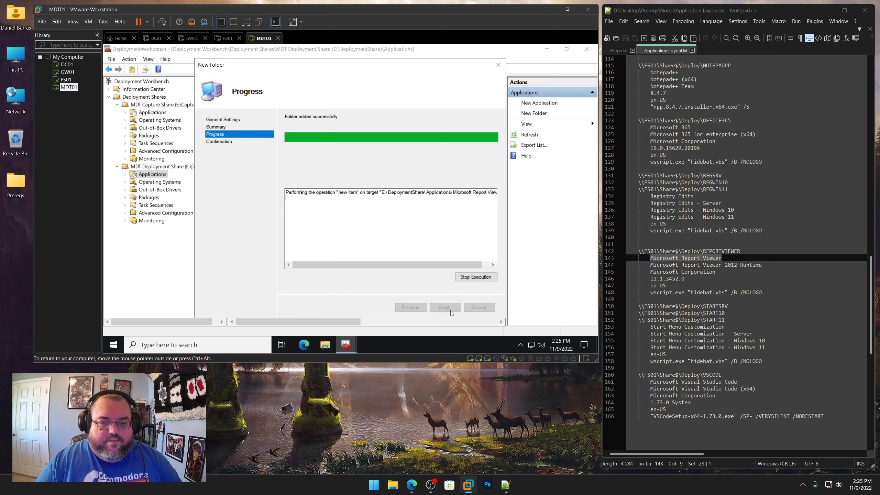
left_click(445, 307)
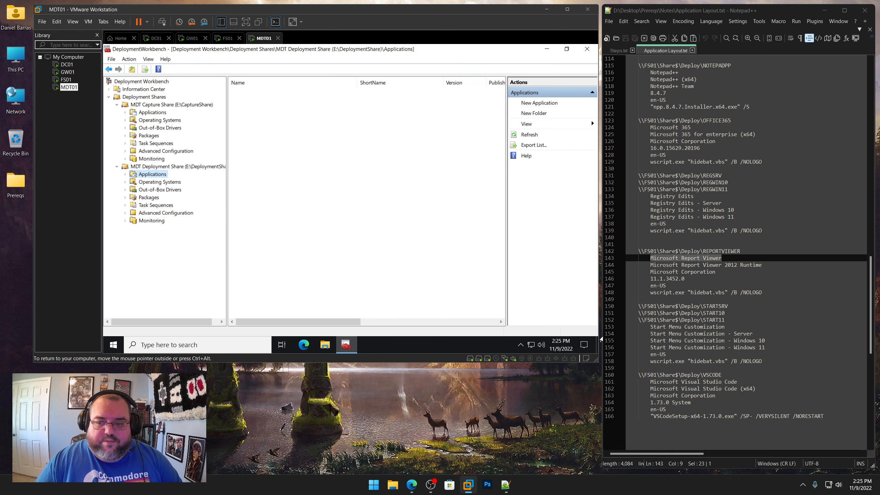
Create a folder named Start Menu Customization under the deployment share's Applications, copying the name from the notes file
left_click_drag(724, 327, 650, 327)
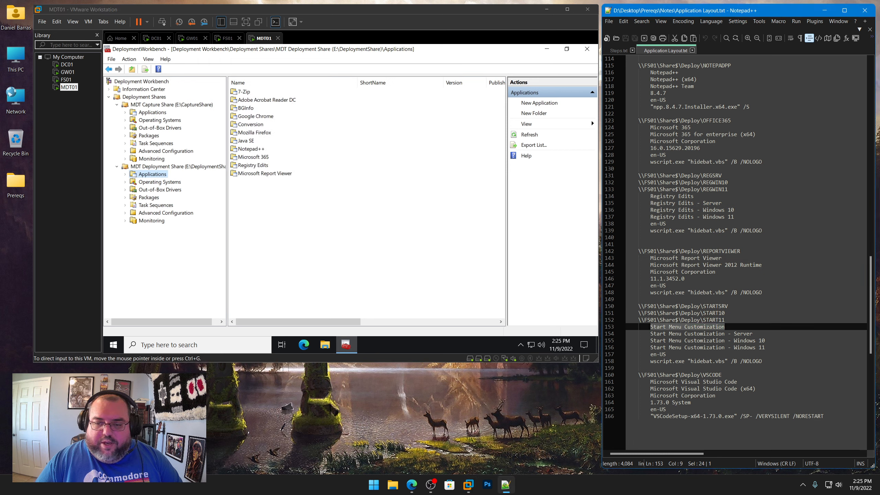
right_click(661, 329)
left_click(696, 158)
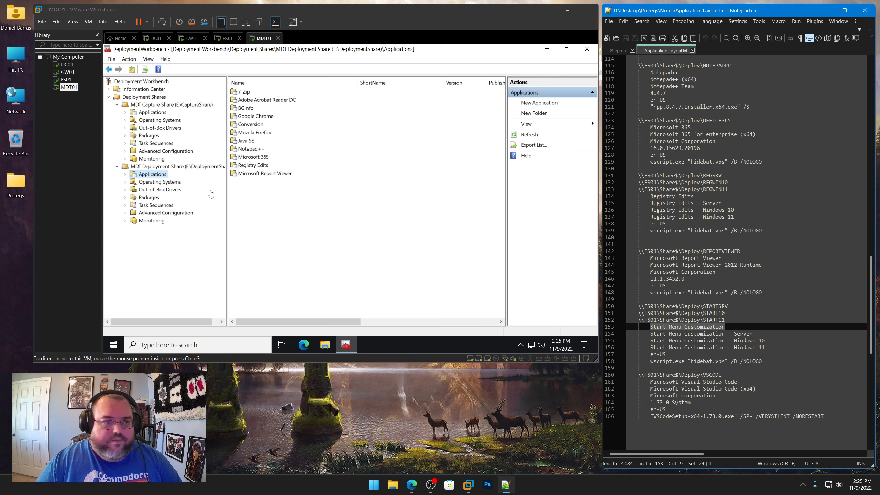
right_click(163, 176)
left_click(184, 189)
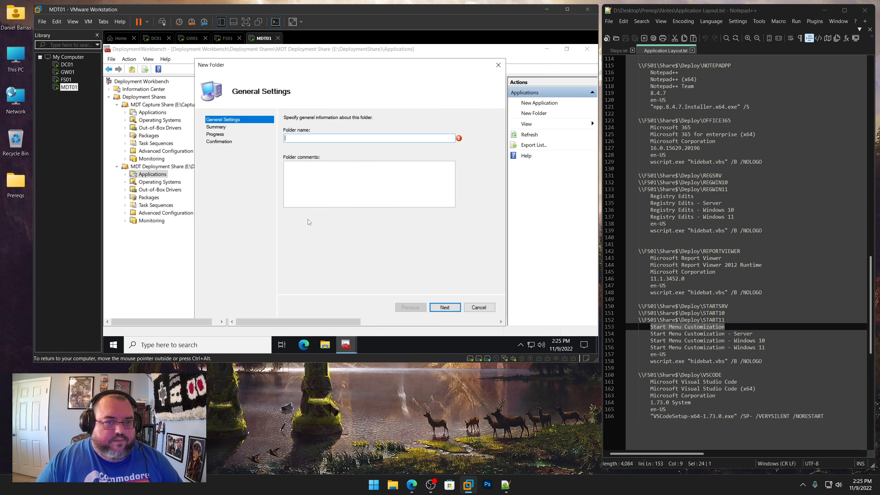
key("ctrl+v")
left_click(447, 307)
left_click(450, 309)
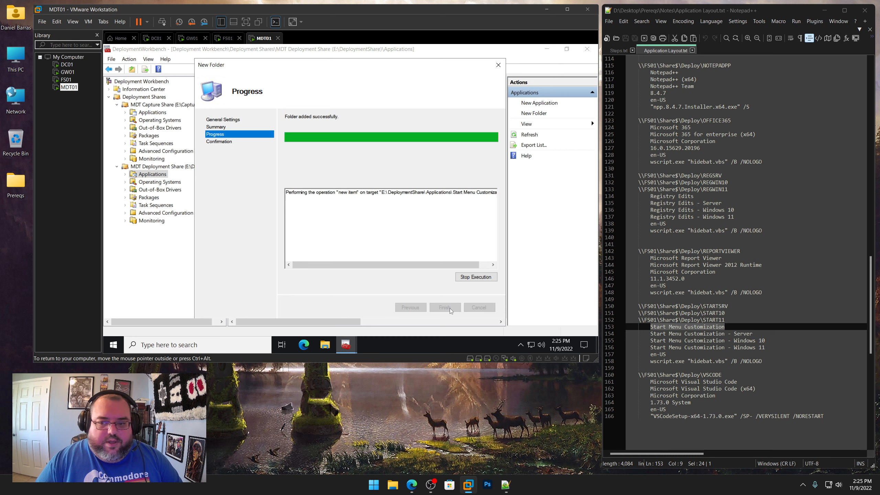
left_click(444, 308)
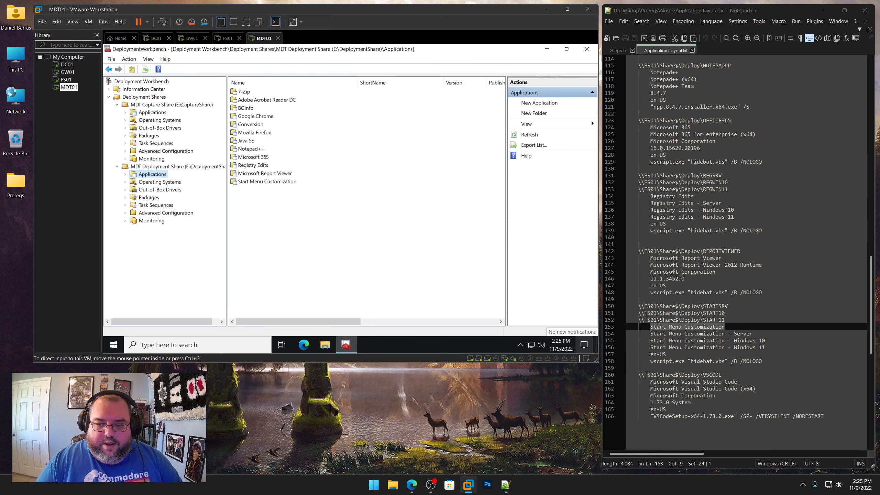
Create a folder named Microsoft Visual Studio Code under the deployment share's Applications, copying the name from the notes file
left_click_drag(737, 382, 650, 382)
right_click(659, 381)
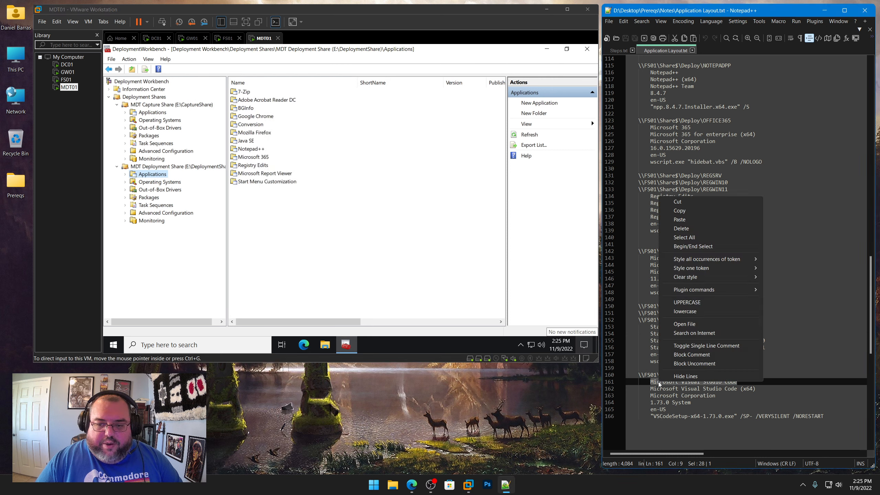
left_click(677, 210)
left_click(227, 181)
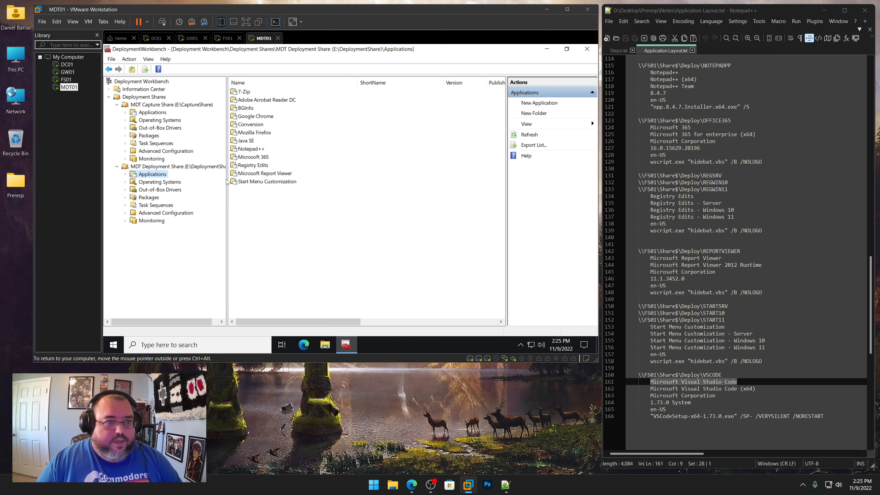
right_click(160, 176)
left_click(190, 188)
key("ctrl+v")
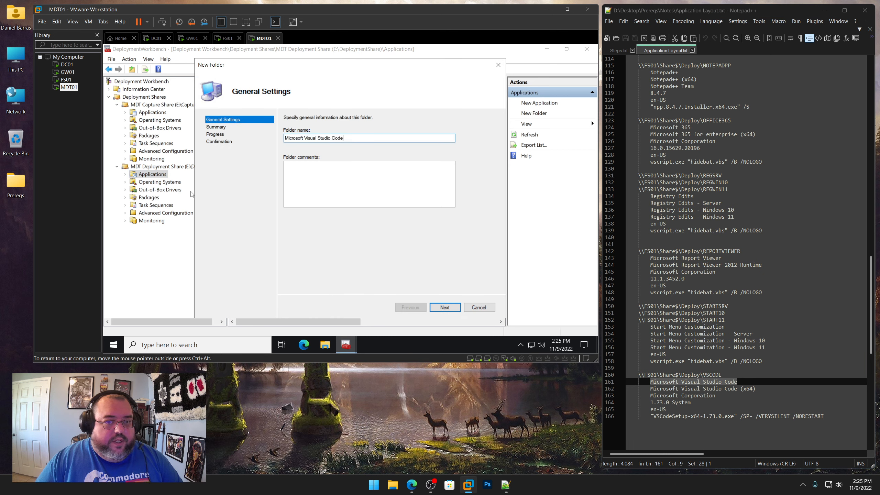
left_click(447, 313)
left_click(447, 310)
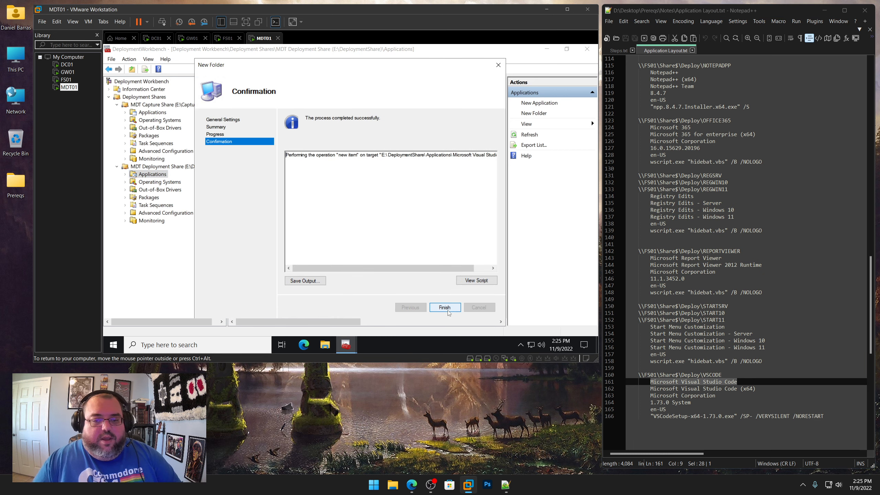
left_click(446, 309)
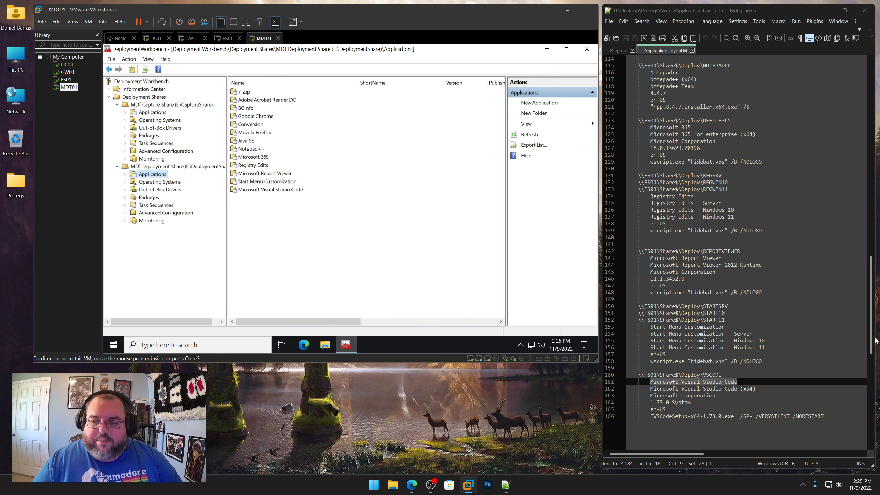
Start a new application without source files inside the deployment share's 7-Zip application folder
left_click_drag(870, 341, 871, 213)
left_click(714, 196)
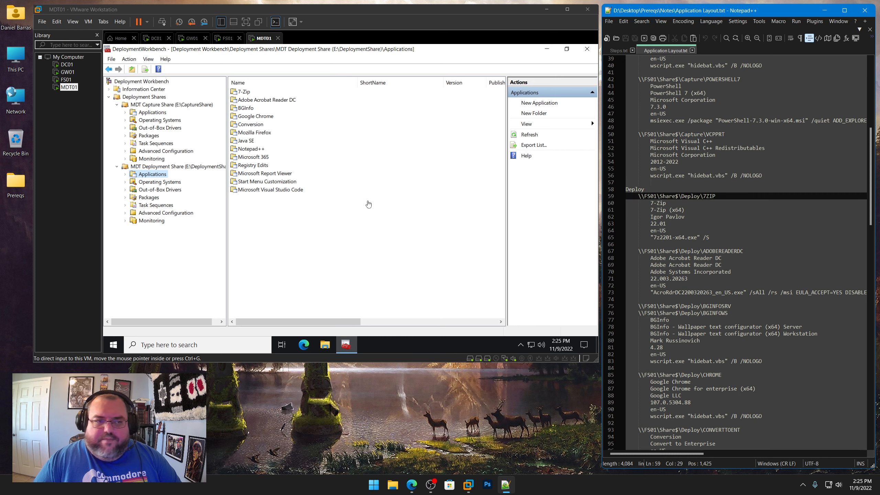
left_click(351, 123)
left_click(125, 175)
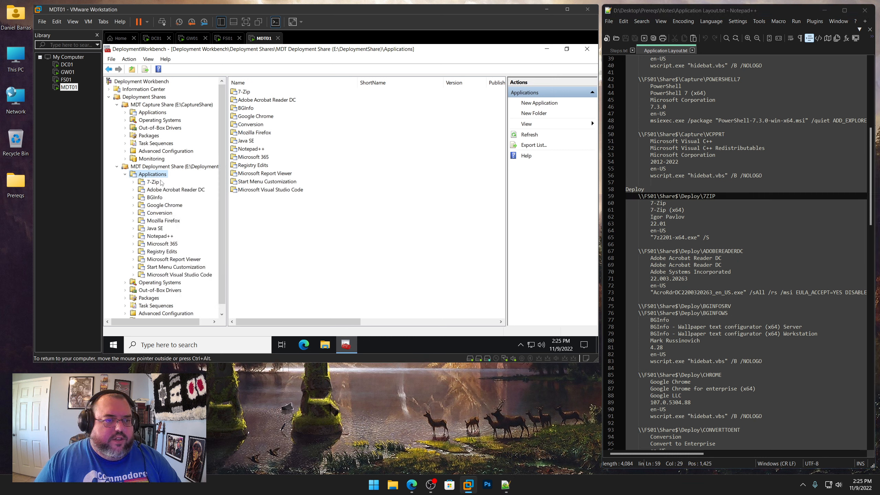
left_click(155, 185)
right_click(154, 185)
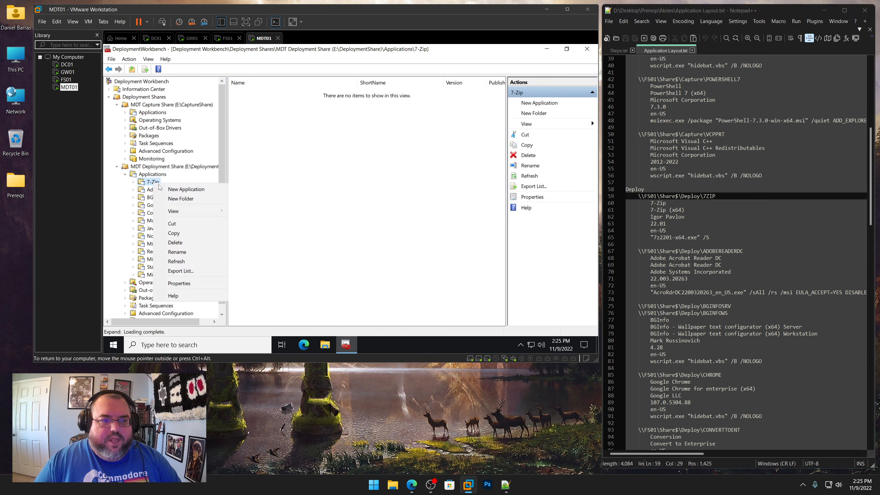
left_click(169, 189)
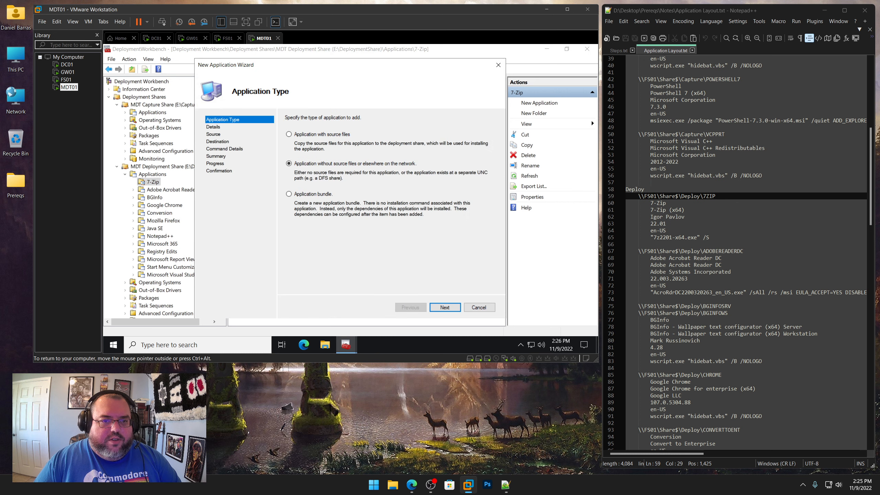
left_click(443, 306)
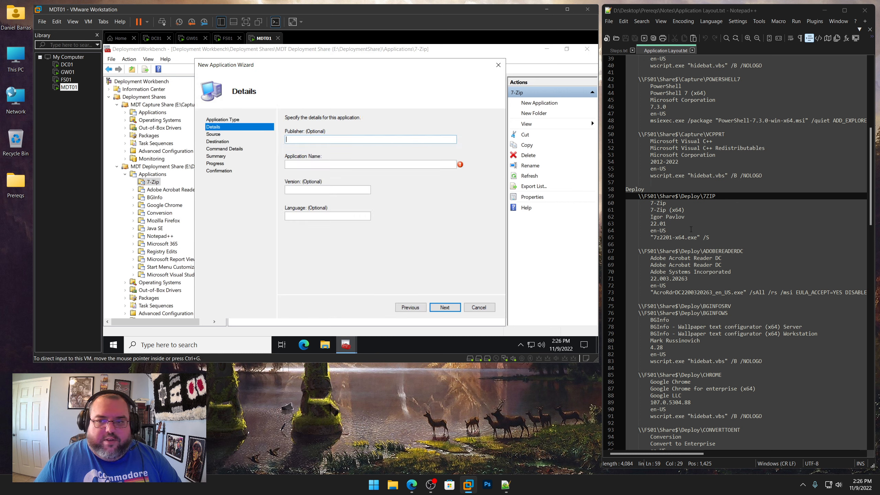
Fill in the application's publisher and the name 7-Zip (x64), copying both from the notes file
left_click_drag(689, 217, 650, 217)
right_click(661, 217)
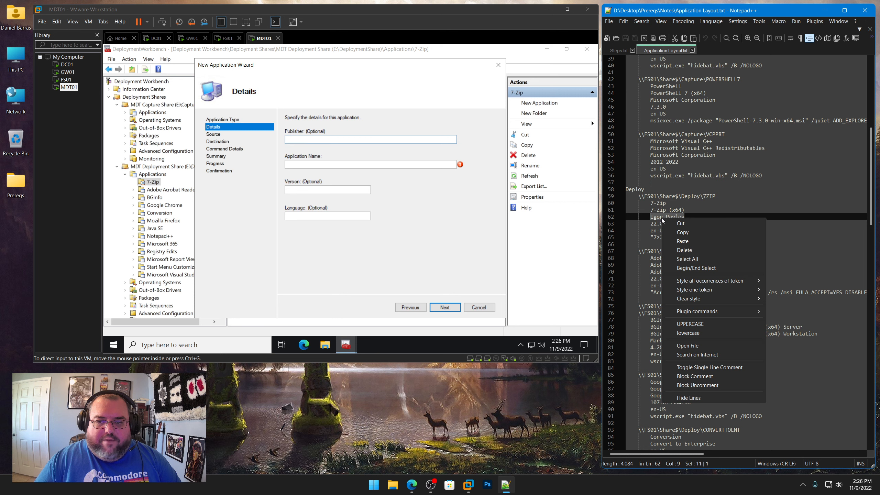
left_click(681, 233)
left_click(334, 148)
key("ctrl+v")
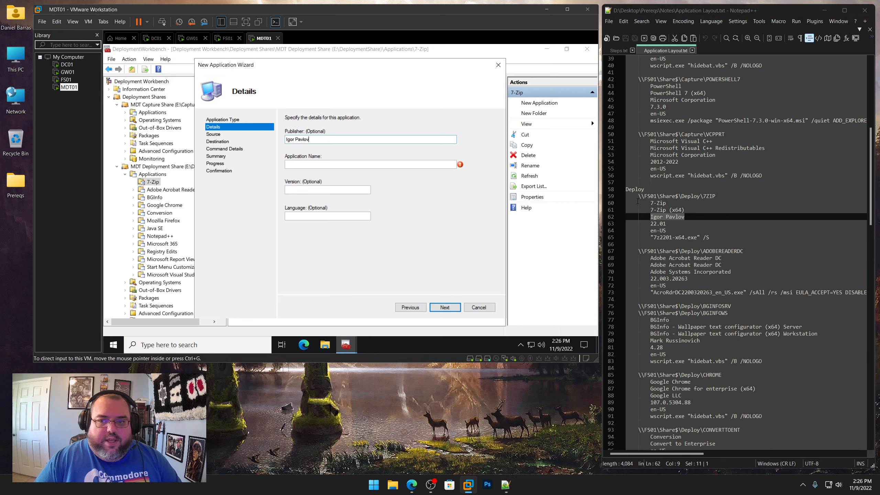
left_click_drag(685, 210, 650, 210)
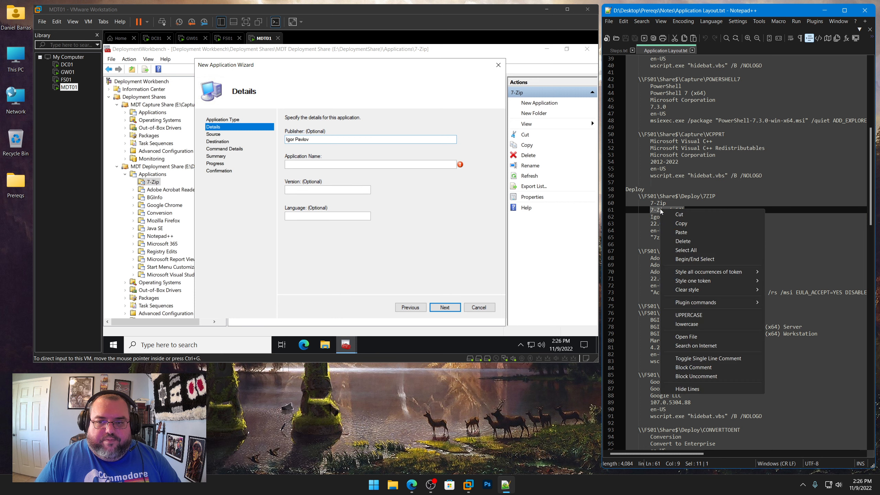
right_click(660, 209)
left_click(681, 223)
left_click(346, 164)
key("ctrl+v")
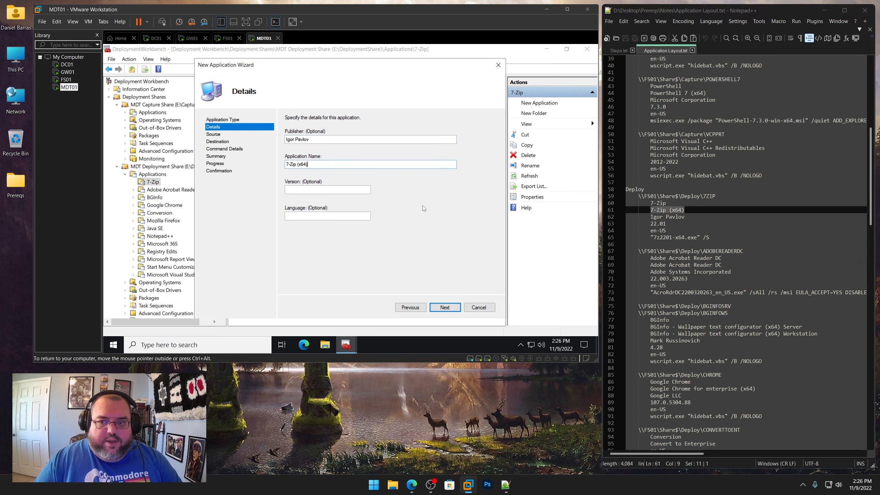
Set the version to 22.01 and the language to en-US, then continue the wizard
left_click_drag(671, 224, 650, 224)
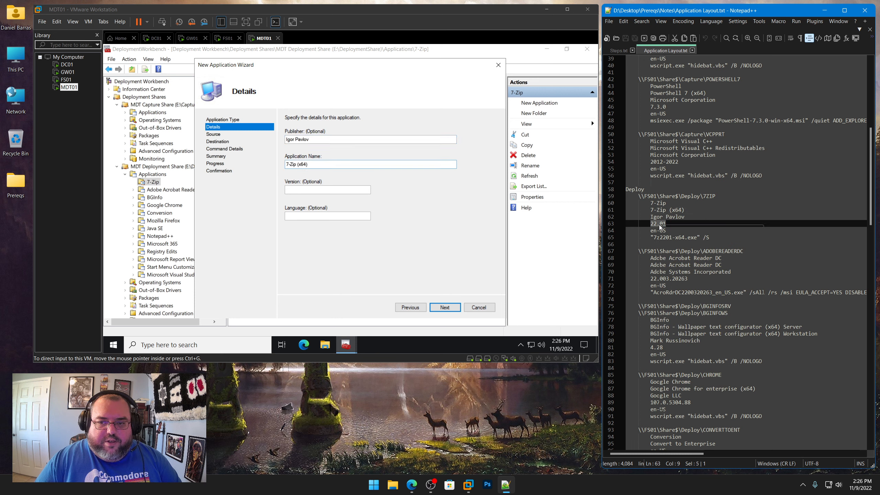
right_click(659, 224)
left_click(673, 240)
left_click(298, 189)
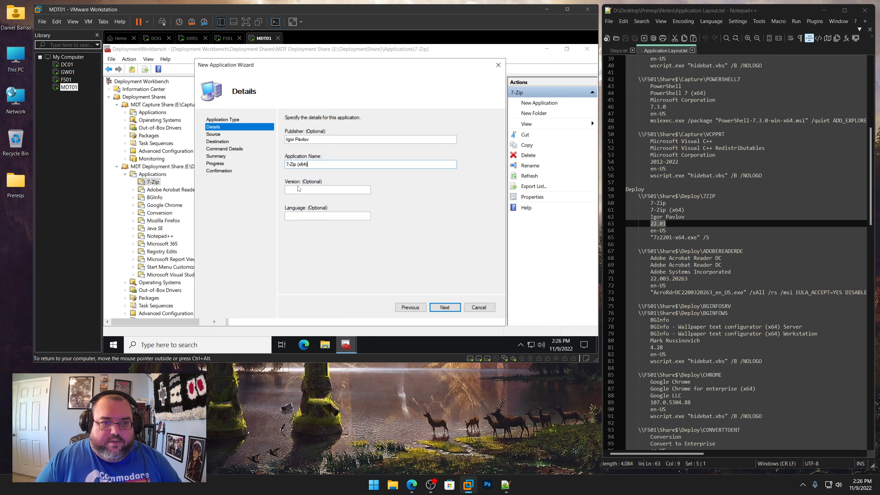
key("ctrl+v")
left_click(323, 216)
type("en-US")
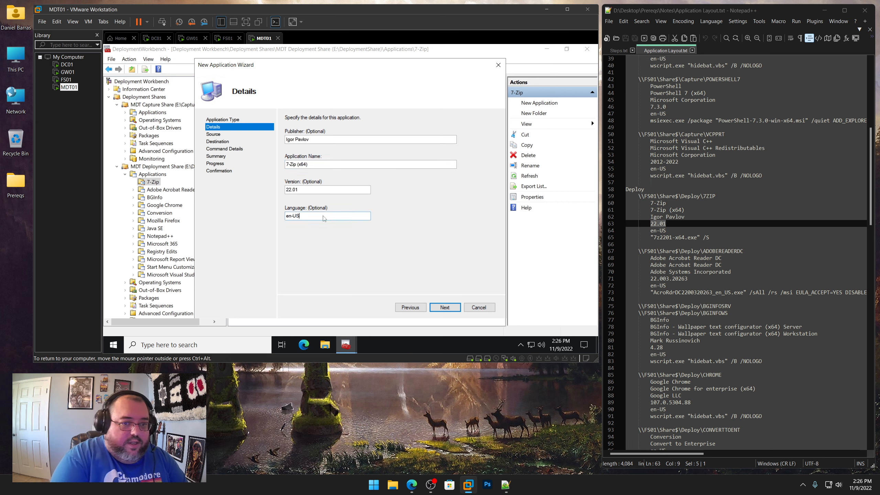
key("Return")
Set the install command line to "7z2201-x64.exe" /S, copied from the notes file
left_click_drag(714, 237, 651, 237)
right_click(669, 238)
left_click(690, 252)
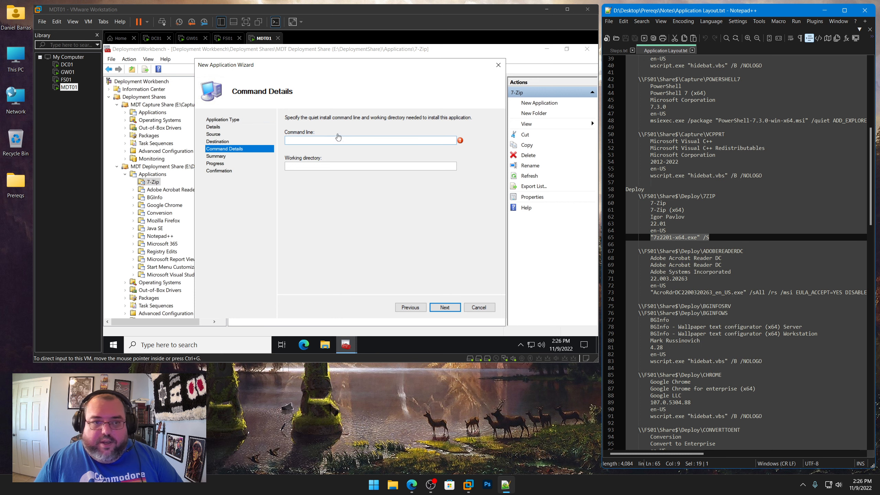
key("ctrl+v")
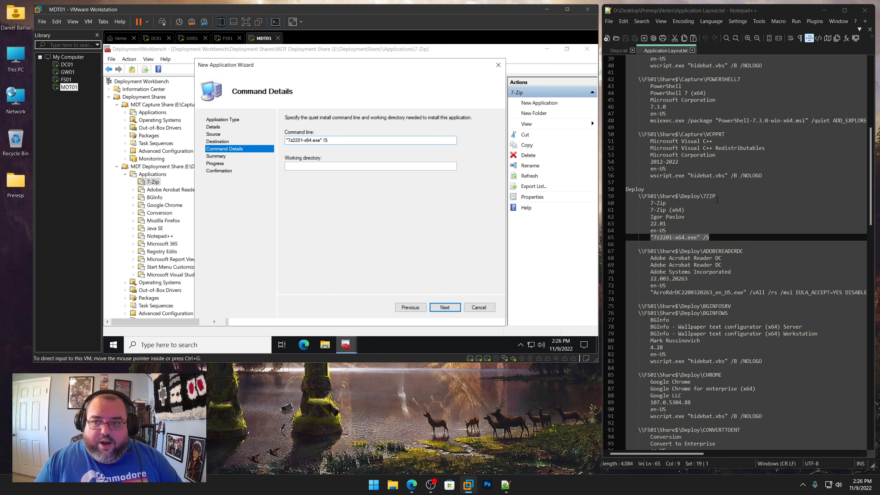
Set the working directory to \\FS01\Share$\Deploy\7ZIP and finish the new application wizard
left_click_drag(716, 196, 639, 196)
right_click(649, 198)
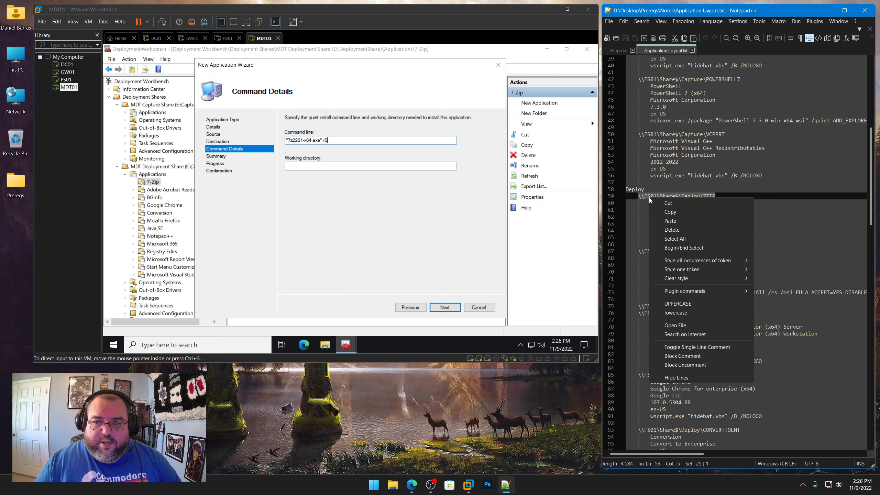
left_click(669, 211)
left_click(335, 168)
key("ctrl+v")
left_click(446, 307)
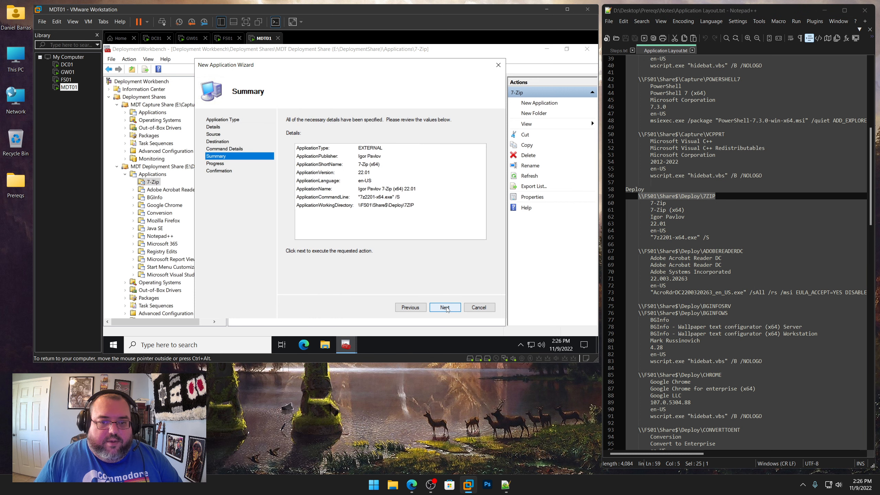
left_click(445, 307)
left_click(445, 308)
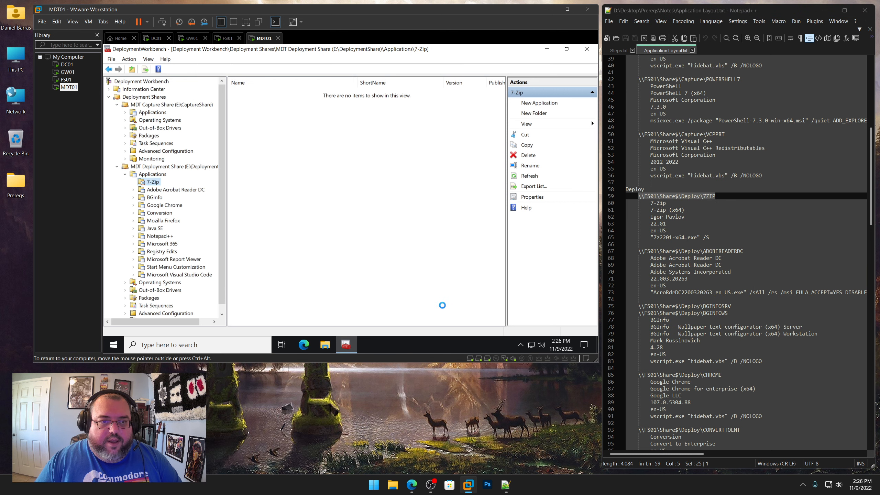
Edit the new application's properties, renaming it 7-Zip (x64) and setting its short name to 7ZIP
right_click(294, 96)
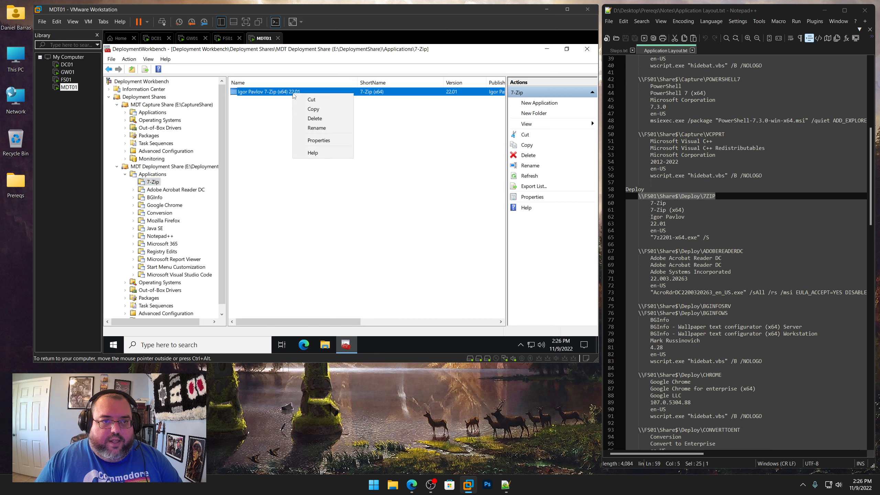
left_click(325, 138)
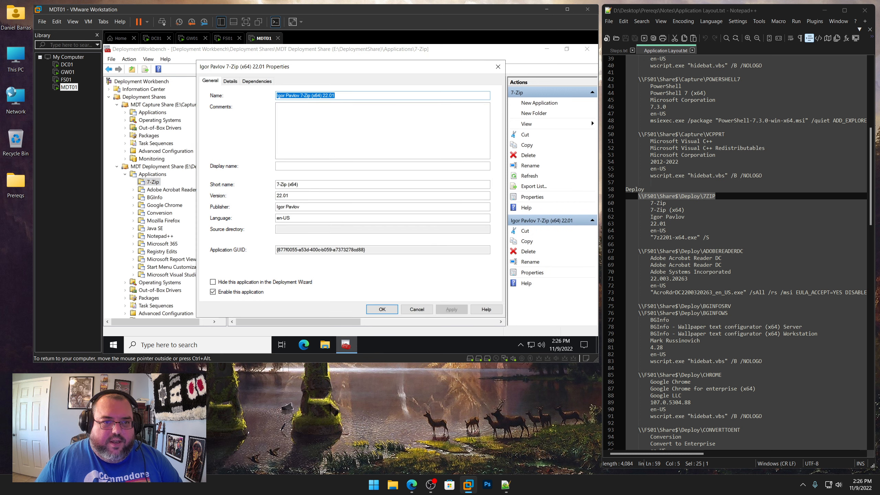
left_click(300, 95)
key("shift+Home")
key("Delete")
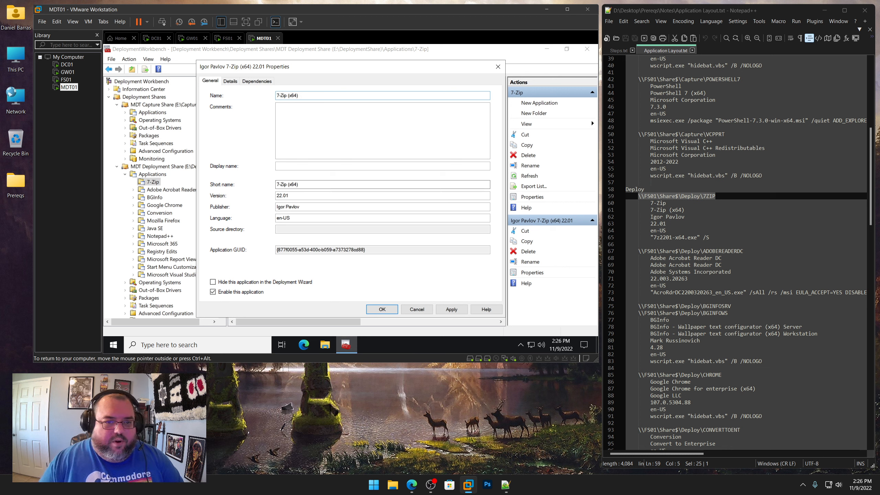
left_click_drag(311, 183, 214, 175)
type("7ZI")
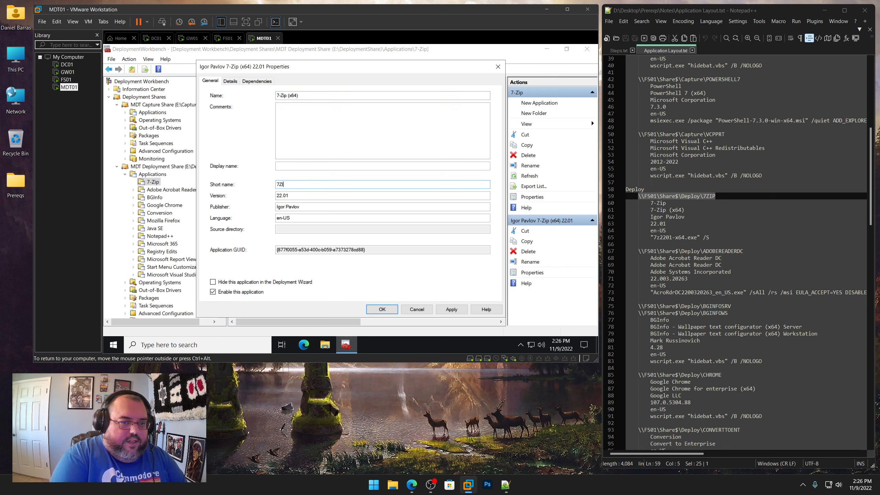
type("P")
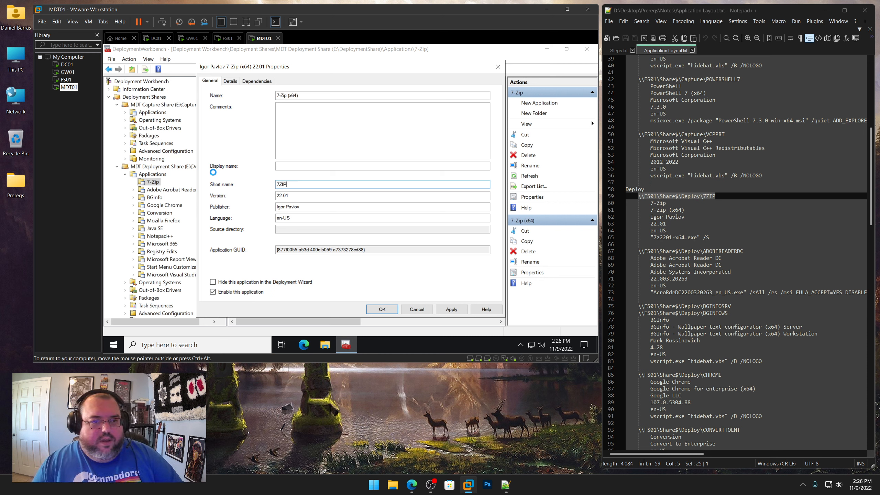
key("Return")
Start a new application without source files in the deployment share's Adobe Acrobat Reader DC folder
left_click(187, 191)
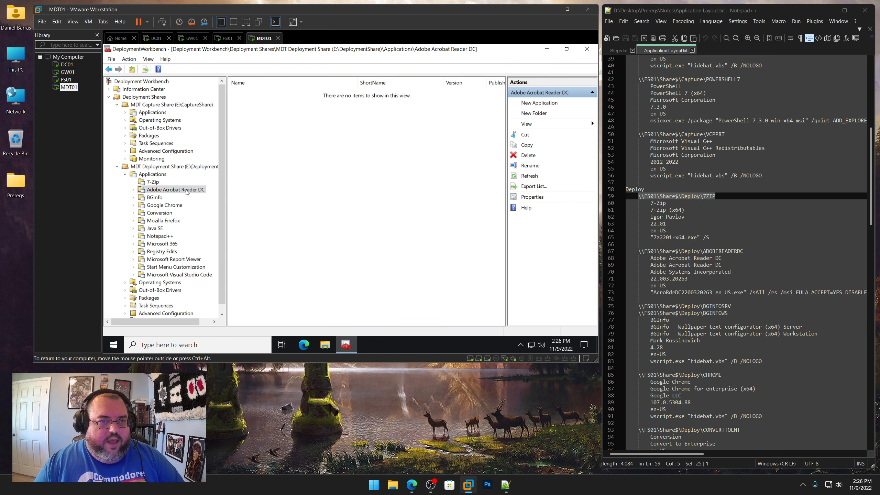
right_click(187, 191)
left_click(203, 197)
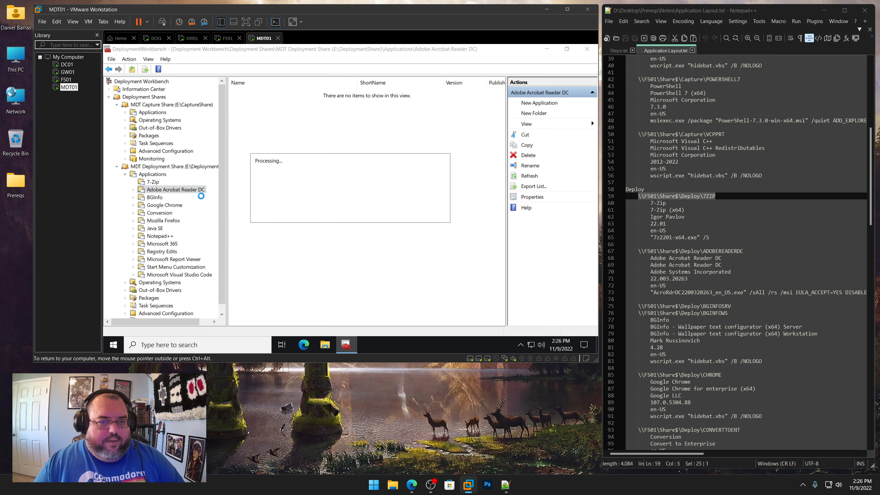
left_click(449, 308)
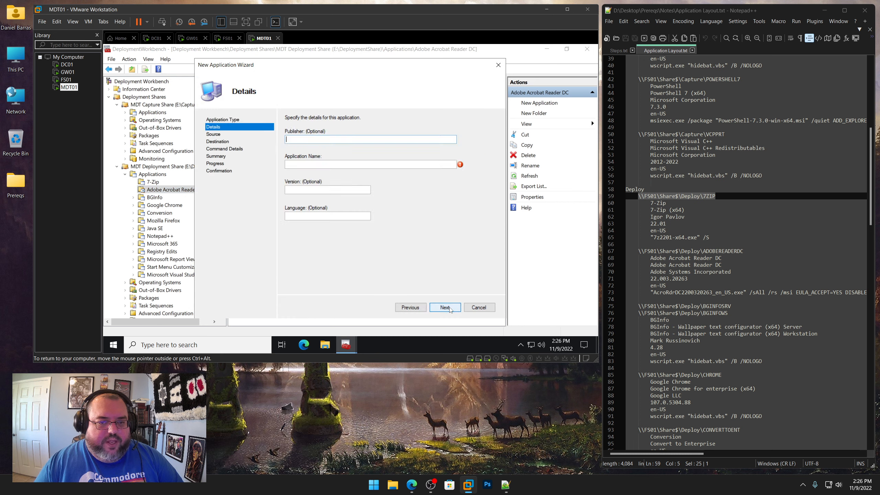
Set the publisher to Adobe Systems Incorporated and the application name to Adobe Acrobat Reader DC, copied from the notes file
left_click_drag(737, 273, 651, 272)
right_click(660, 274)
left_click(675, 286)
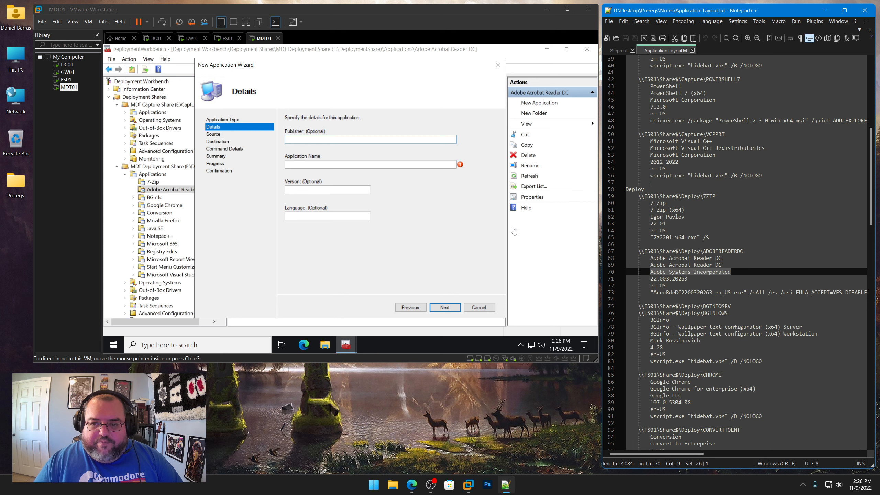
left_click(349, 148)
key("ctrl+v")
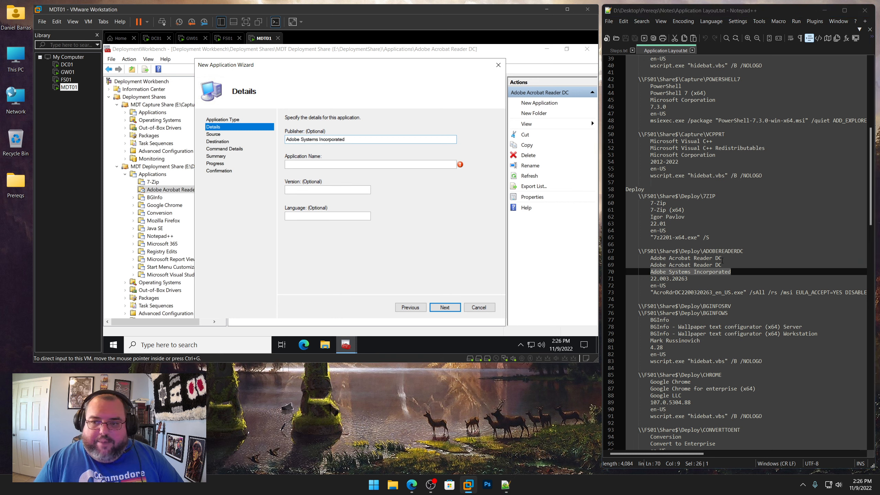
left_click_drag(722, 265, 650, 265)
right_click(664, 266)
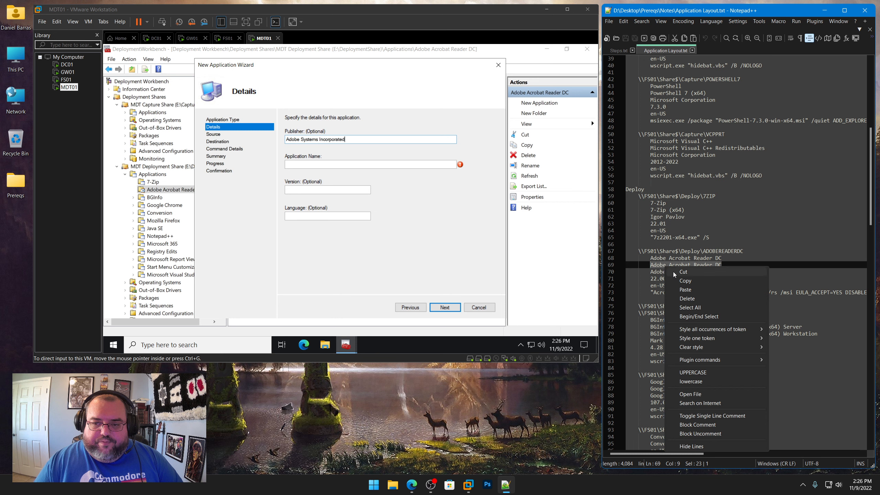
left_click(685, 281)
key("ctrl+v")
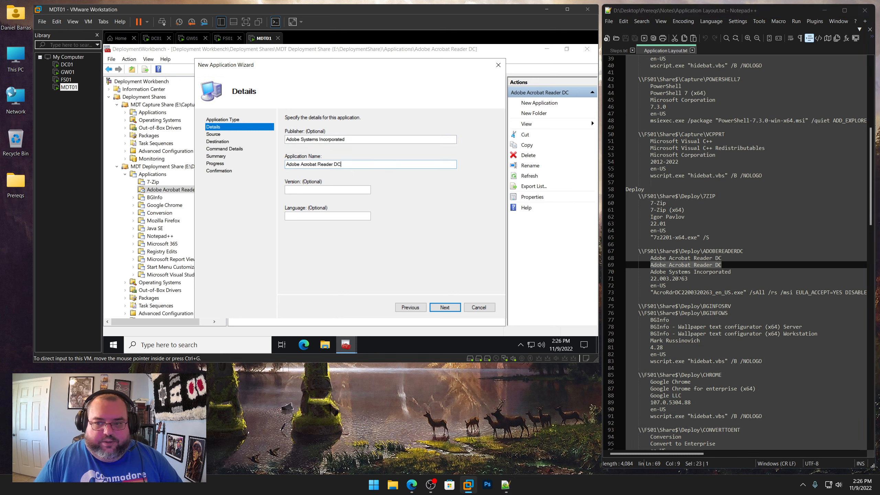
Set the version to 22.003.20263 from the notes file and continue the wizard
left_click_drag(688, 279, 650, 279)
right_click(663, 282)
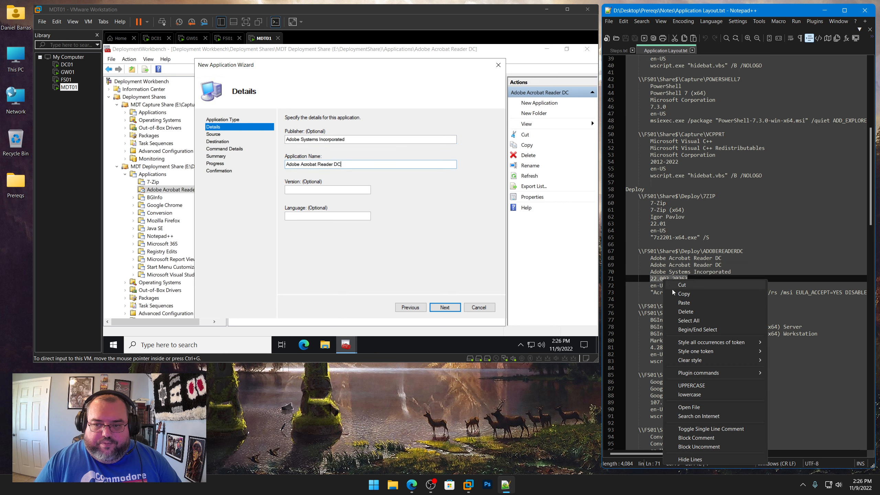
left_click(684, 293)
left_click(322, 189)
key("ctrl+v")
left_click(326, 216)
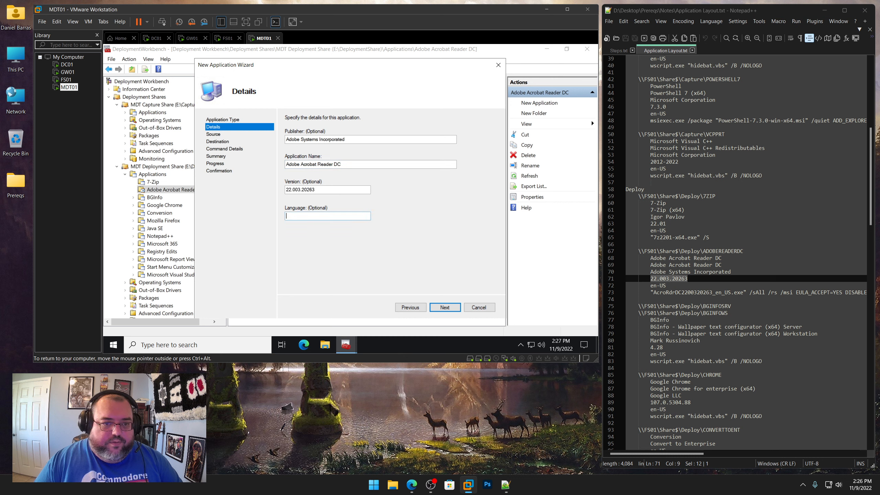
key("Return")
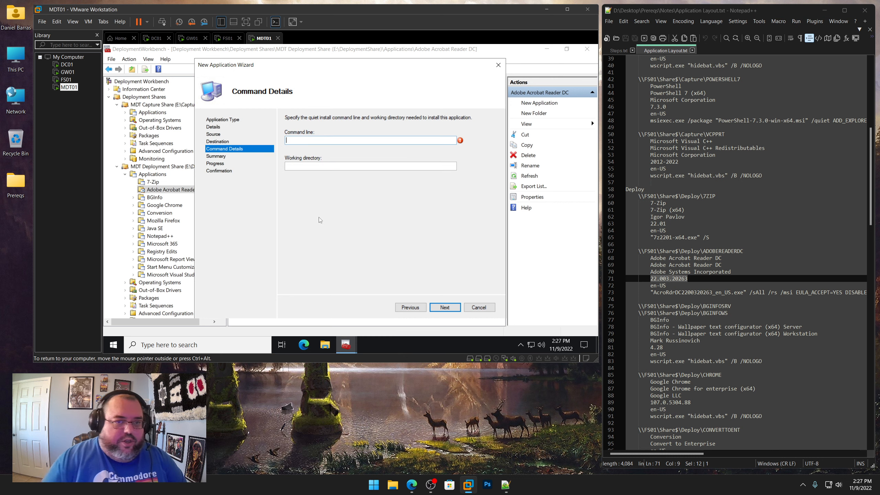
left_click(652, 292)
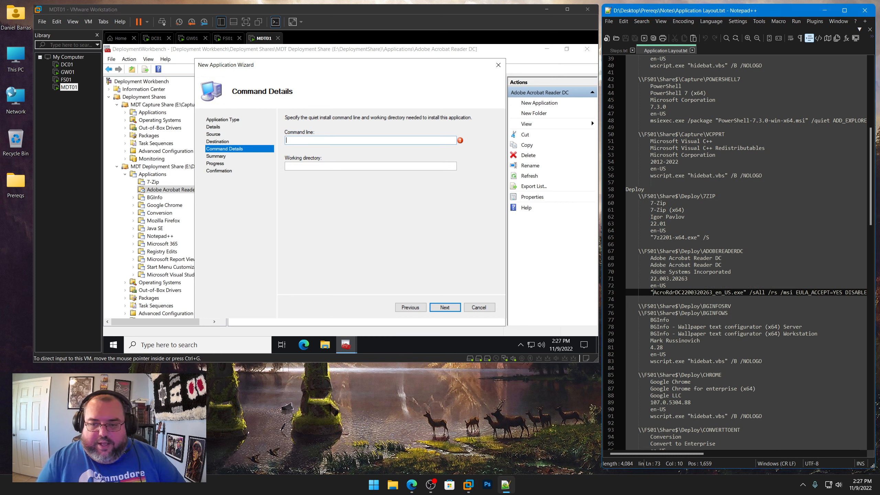
key("shift+End")
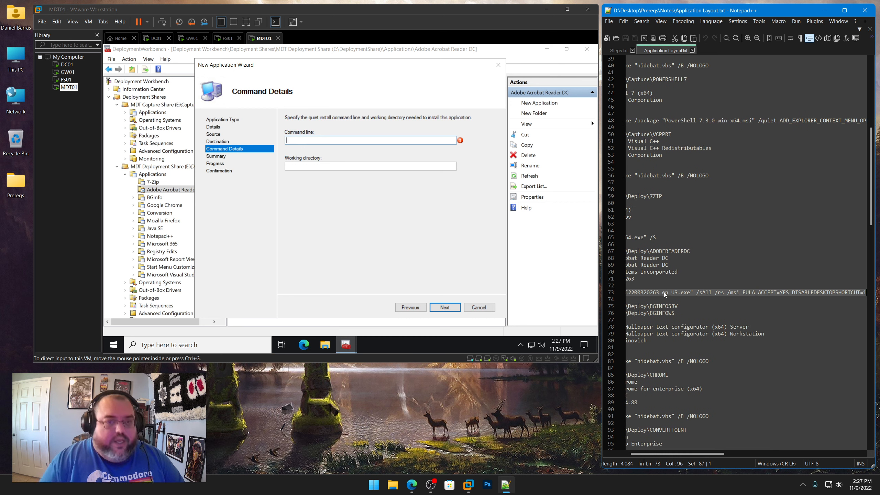
left_click(349, 165)
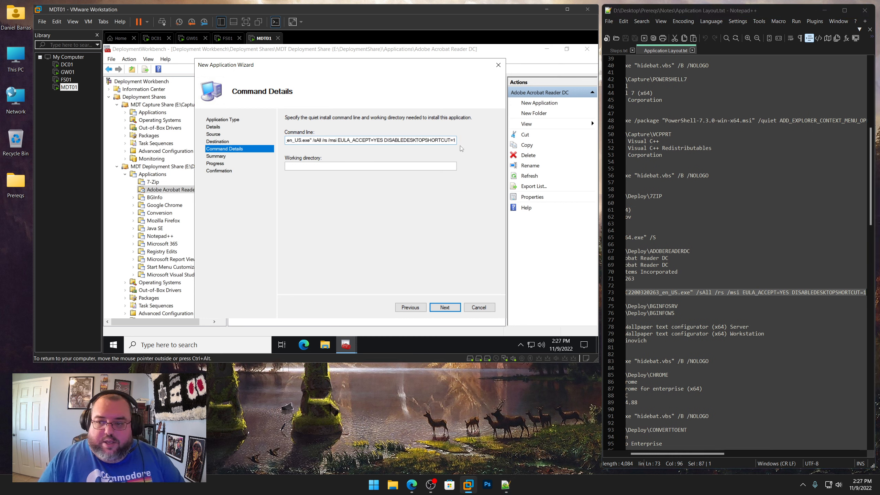
left_click(755, 293)
key("Home")
key("Home")
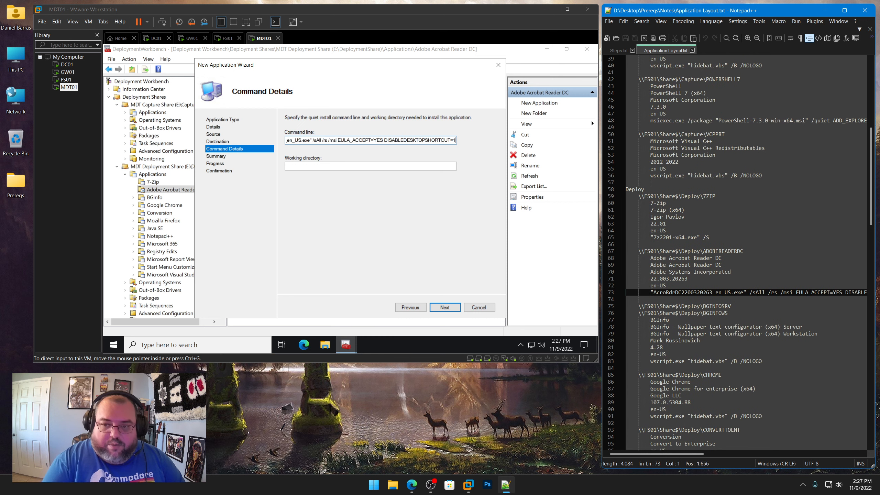
Set the working directory to \\FS01\Share$\Deploy\ADOBEREADERDC and finish the new application wizard
left_click_drag(757, 251, 642, 251)
right_click(648, 251)
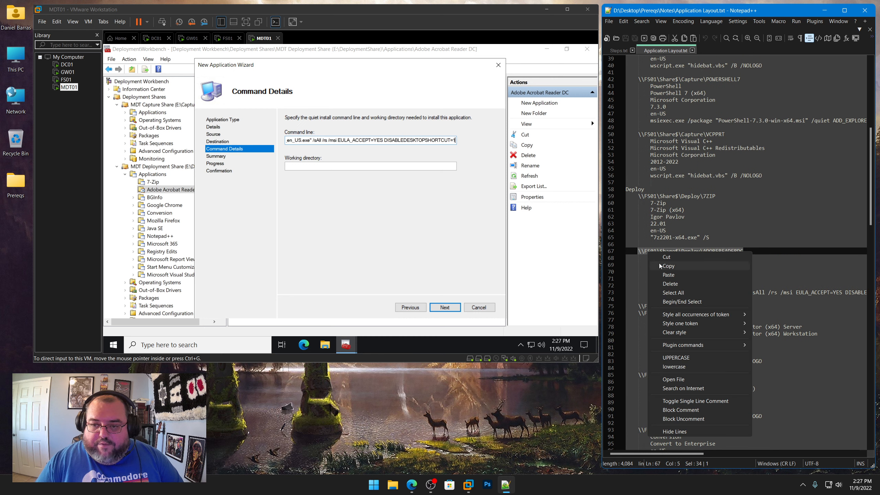
left_click(659, 264)
left_click(338, 167)
key("ctrl+v")
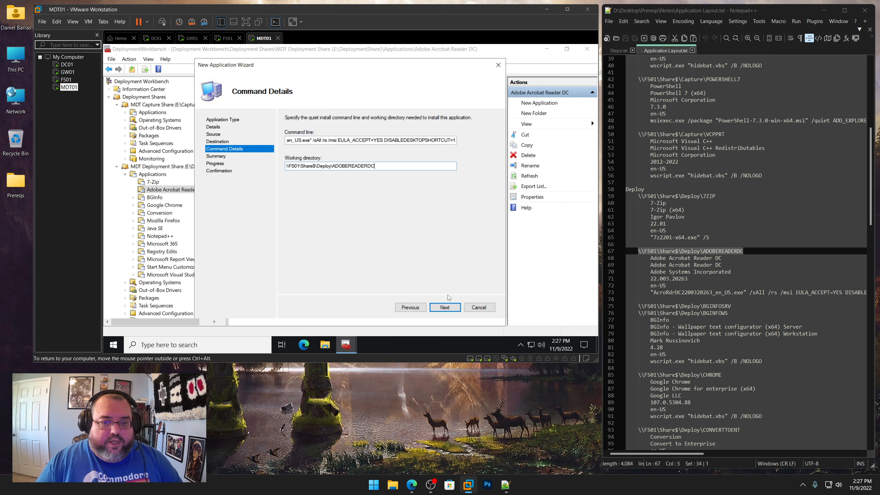
left_click(445, 307)
left_click(445, 307)
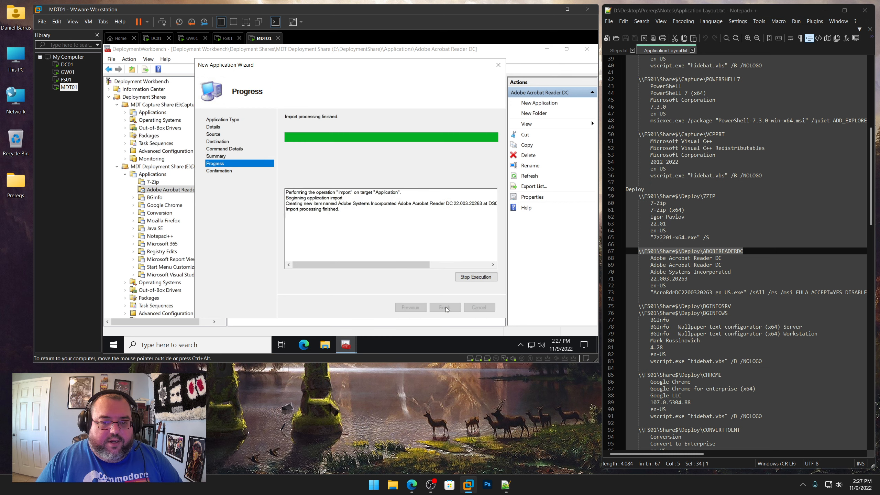
left_click(445, 307)
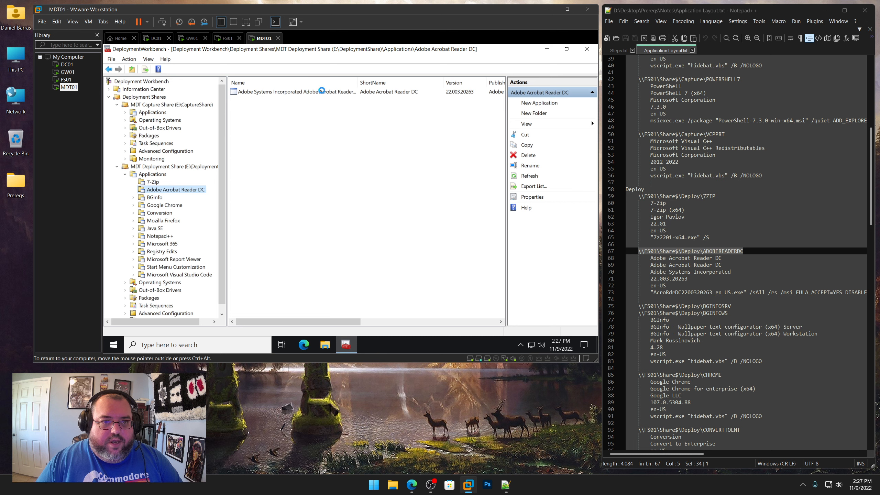
Open the new application's properties and rename it Adobe Acrobat Reader DC
right_click(321, 91)
left_click(339, 139)
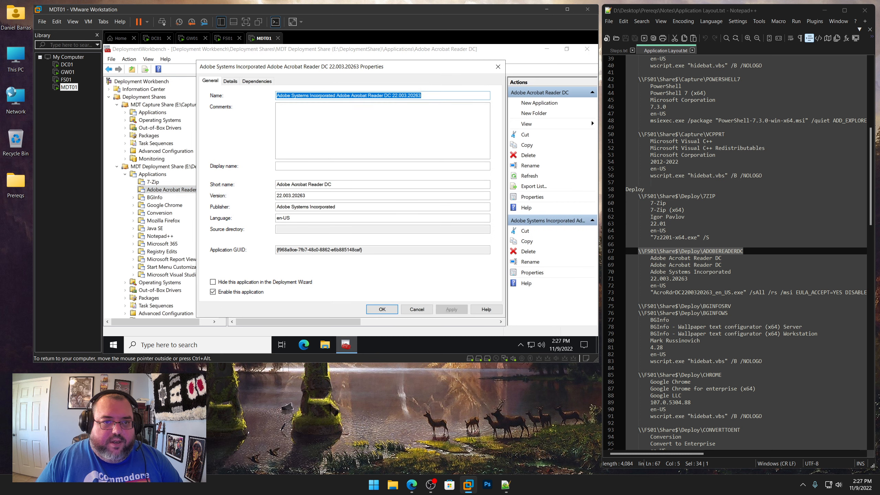
left_click(336, 96)
key("shift+Home")
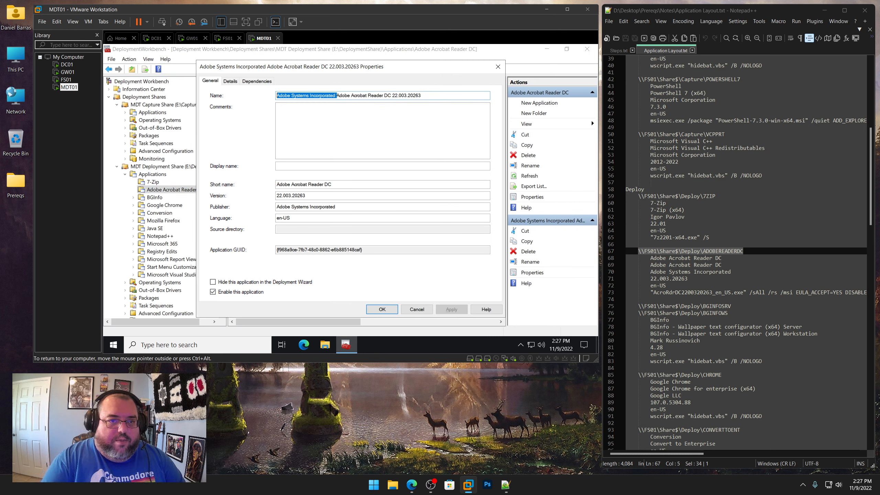
key("BackSpace")
key("BackSpace")
key("BackSpace")
key("BackSpace")
key("BackSpace")
key("BackSpace")
key("BackSpace")
key("BackSpace")
key("BackSpace")
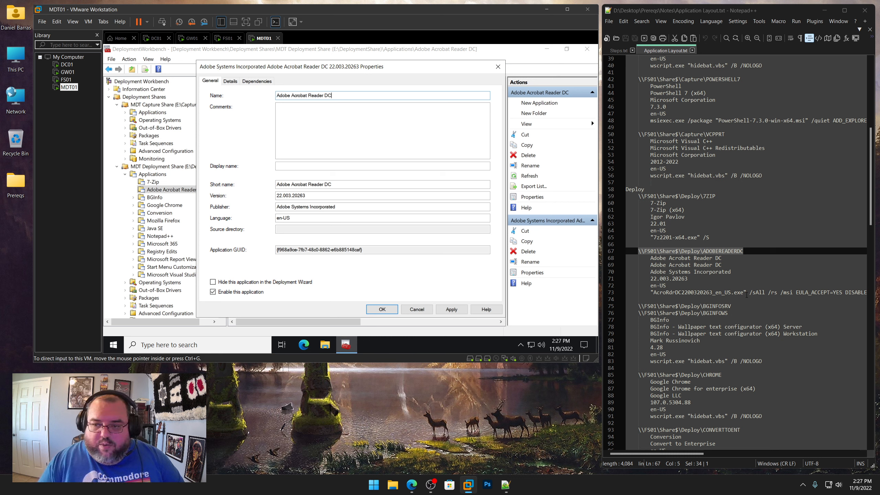
Set the application's short name to ADOBEREADERDC, copied from the notes, and apply the properties
left_click(712, 265)
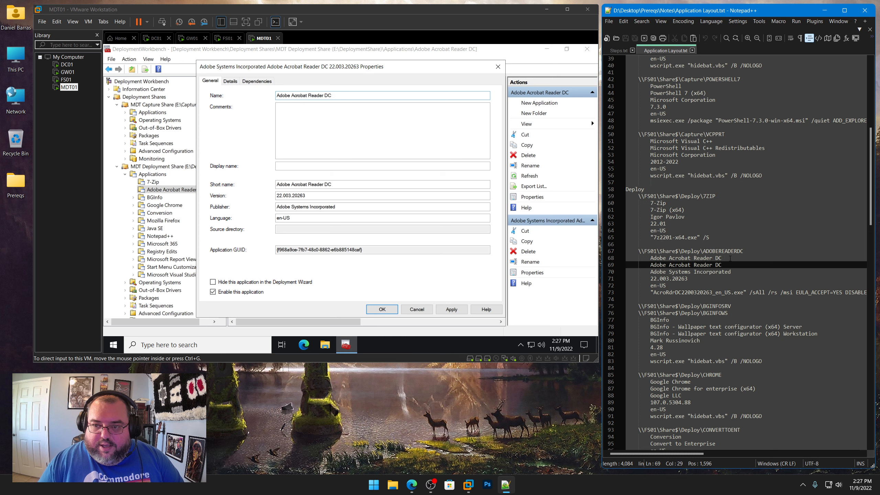
left_click_drag(703, 251, 745, 254)
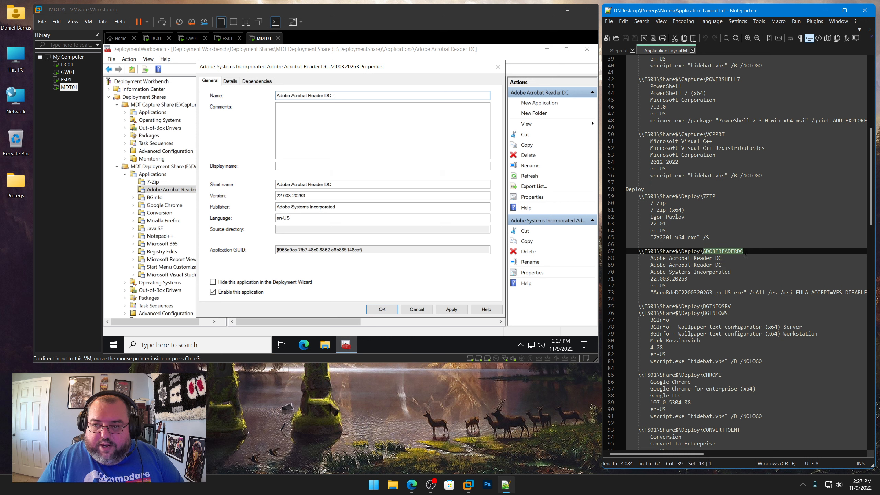
right_click(724, 253)
left_click(762, 266)
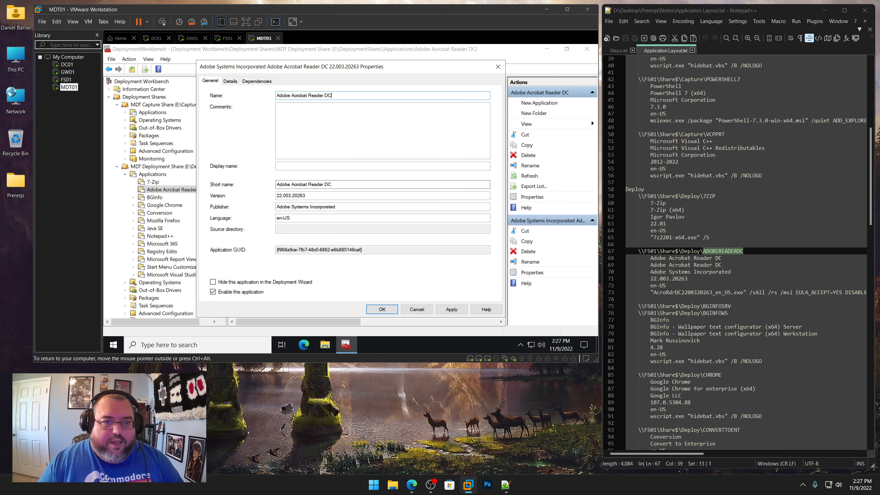
left_click_drag(342, 184, 224, 180)
key("ctrl+v")
left_click(451, 309)
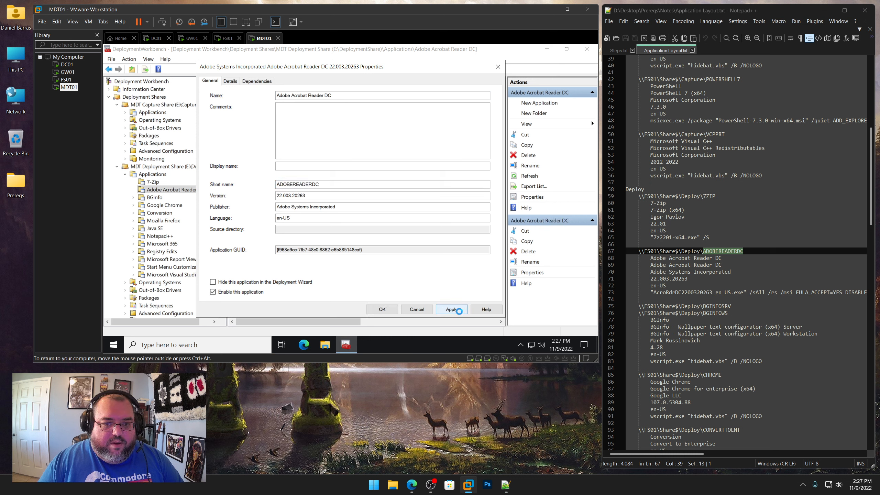
left_click(384, 309)
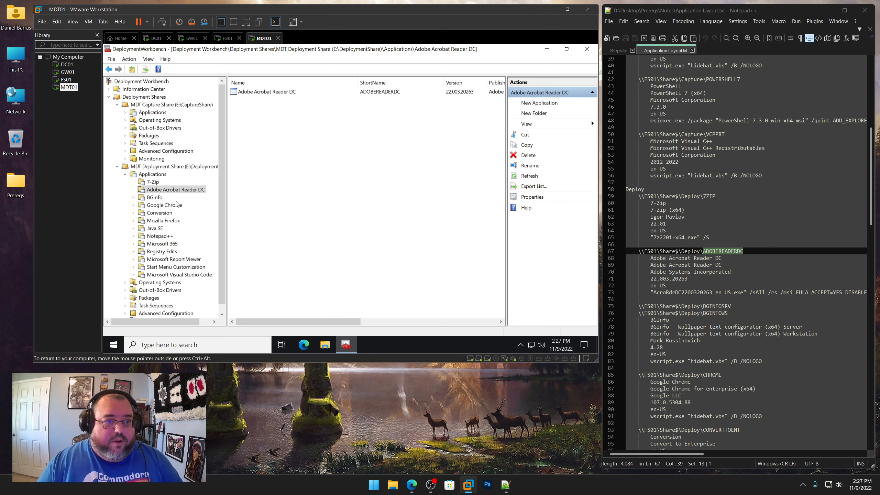
Start a new application without source files in the BGInfo folder
left_click(153, 198)
right_click(153, 198)
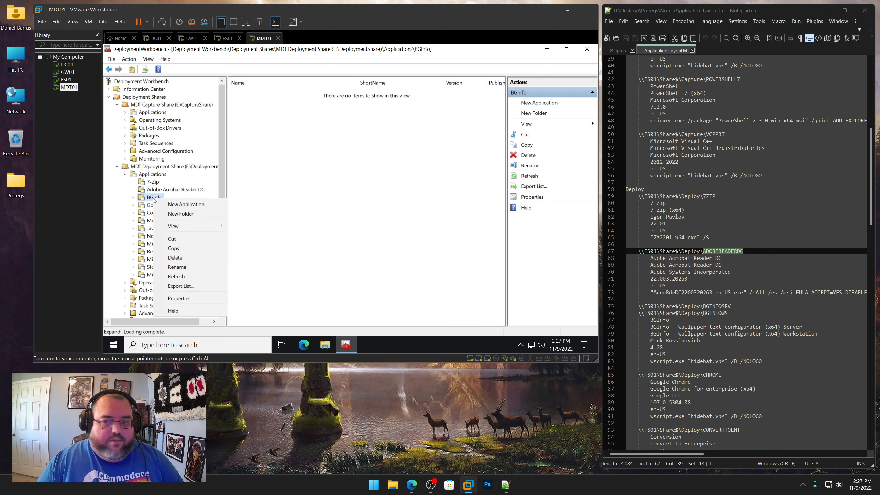
scroll(737, 253, "down", 6)
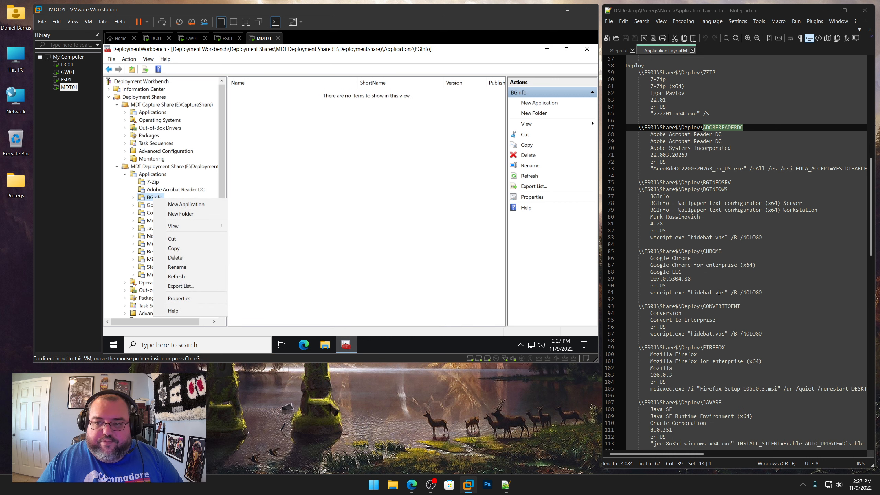
left_click(208, 205)
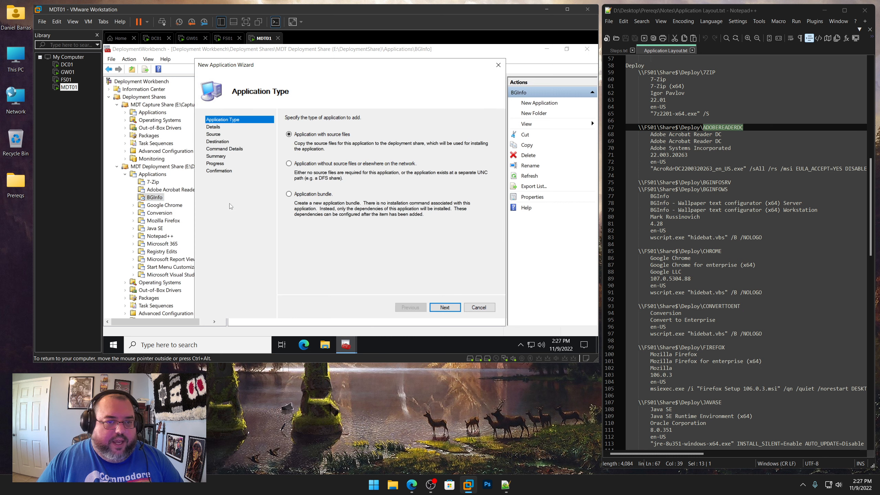
left_click(446, 308)
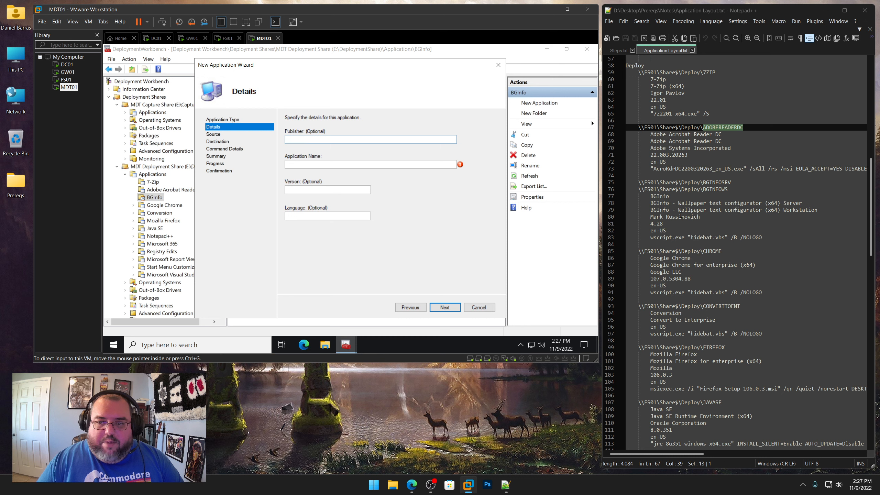
Set the publisher to Mark Russinovich, copied from the notes file
left_click_drag(699, 217, 650, 217)
right_click(665, 221)
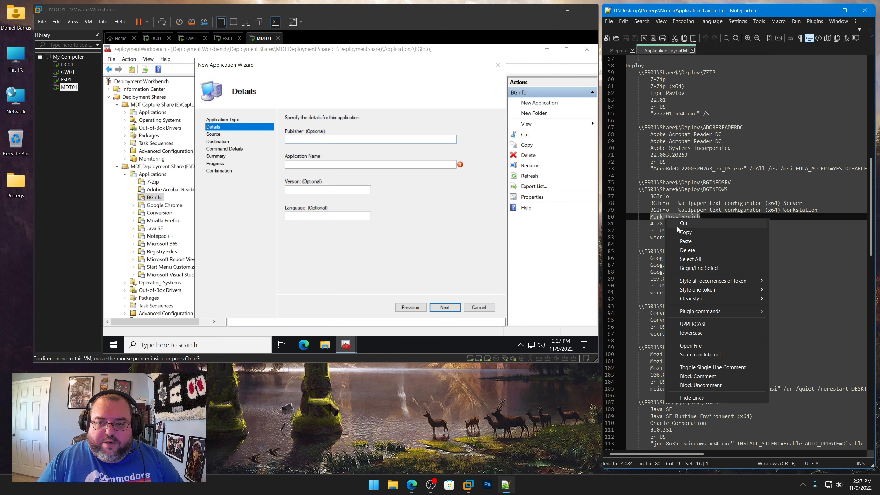
left_click(680, 231)
left_click(302, 148)
key("ctrl+v")
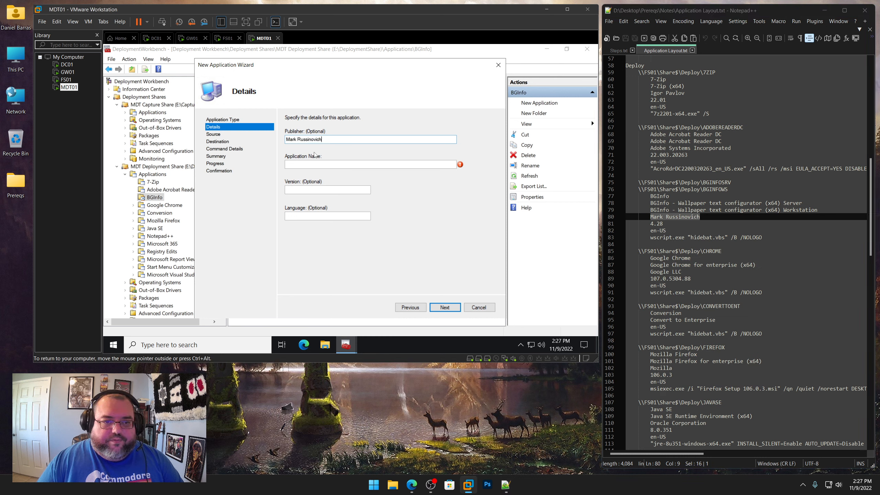
Set the application name to BGInfo - Wallpaper text configurator (x64) Server
left_click_drag(802, 203, 650, 203)
right_click(669, 204)
left_click(689, 217)
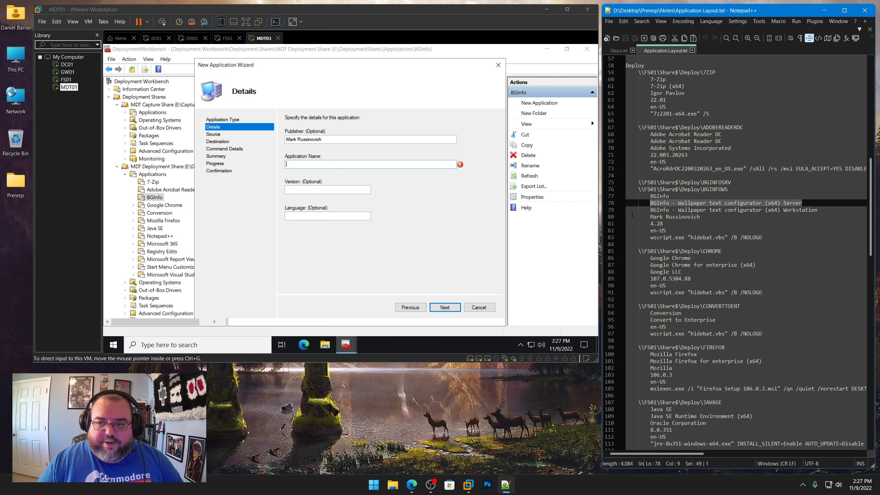
left_click(306, 165)
key("ctrl+v")
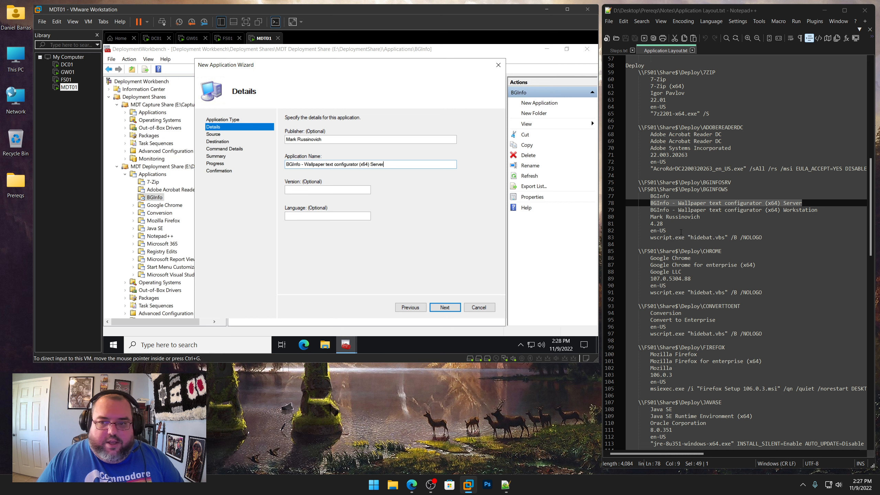
Set the version to 4.28, copied from the notes, and the language to en-US, then continue to the command details
left_click_drag(668, 225, 650, 223)
right_click(657, 225)
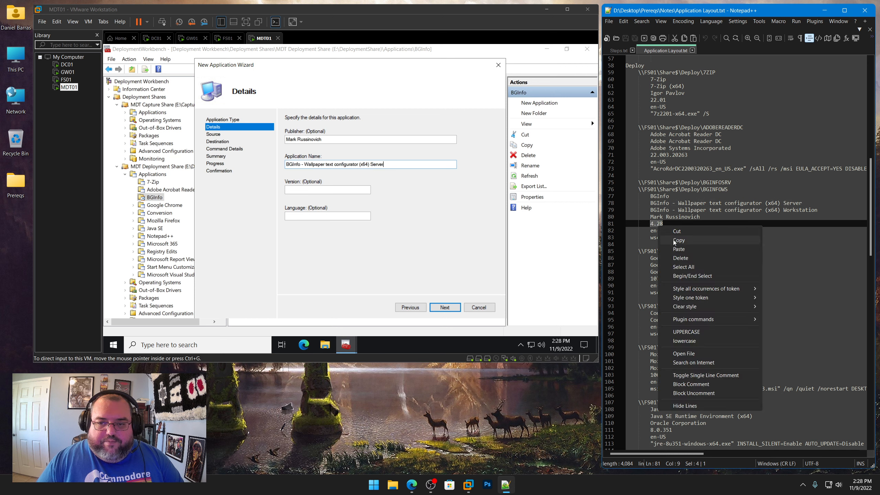
left_click(690, 240)
left_click(324, 189)
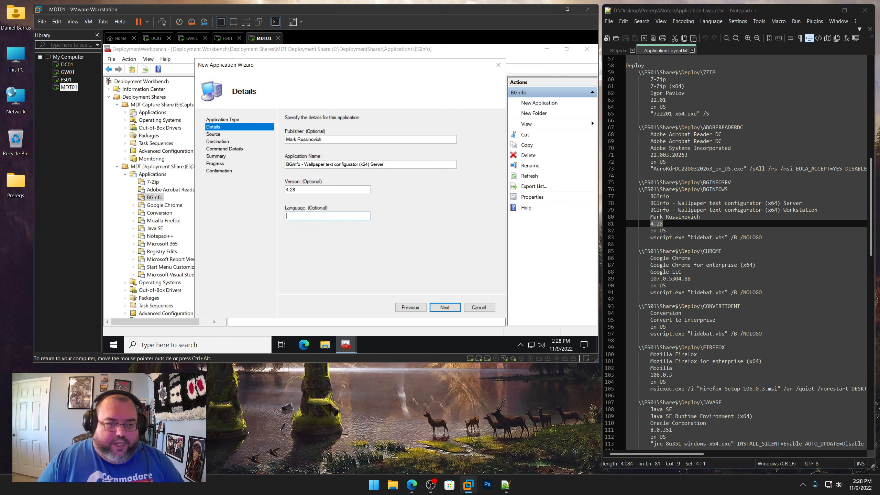
type("en-US")
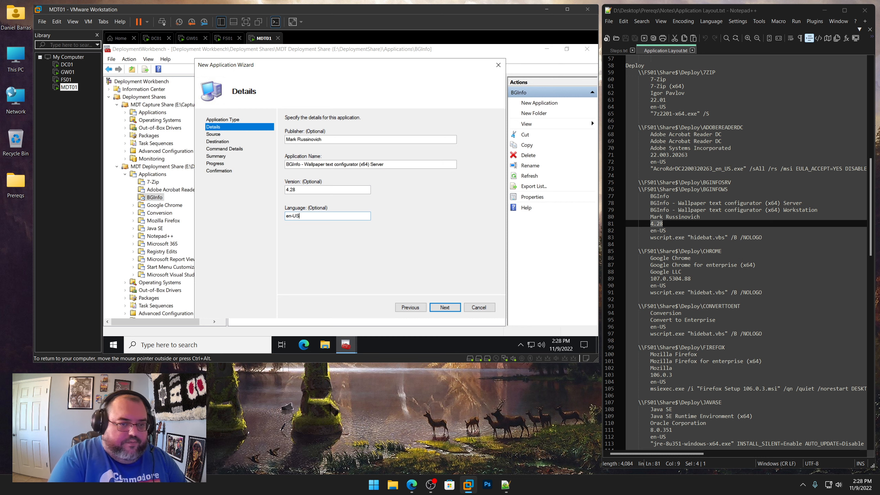
key("Return")
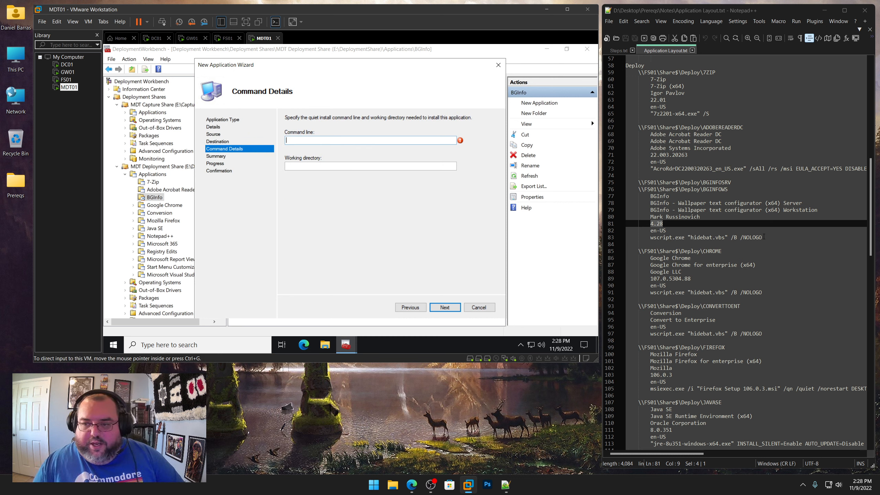
Set the command line to wscript.exe "hidebat.vbs" /B /NOLOGO, copied from the notes file
left_click_drag(762, 238, 650, 238)
right_click(660, 239)
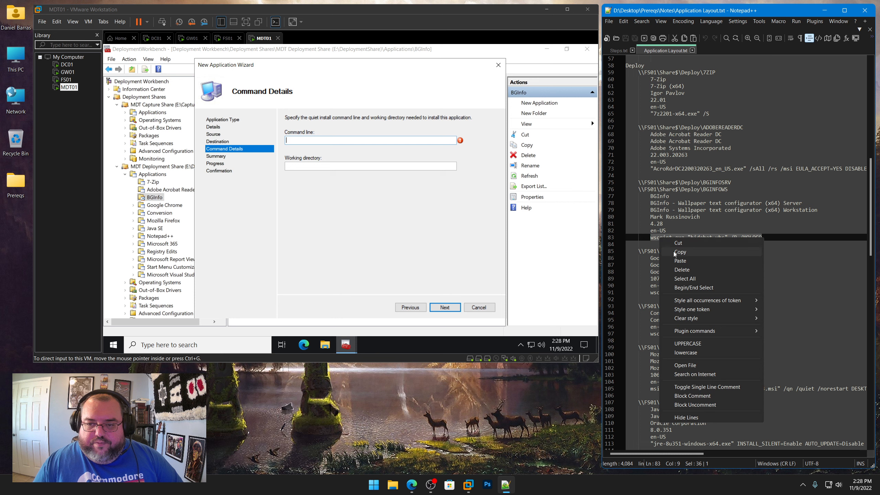
left_click(667, 252)
left_click(324, 147)
key("ctrl+v")
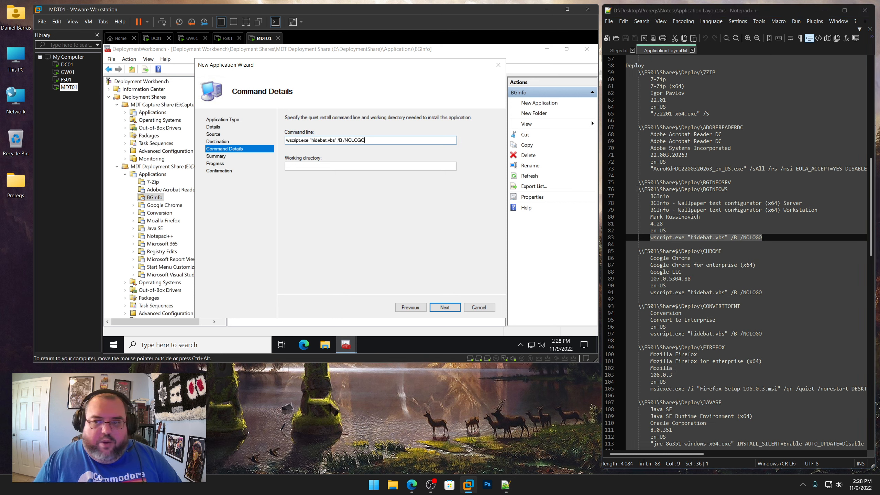
Set the working directory to \\FS01\Share$\Deploy\BGINFOSRV from the notes and finish the wizard
left_click_drag(736, 182, 644, 182)
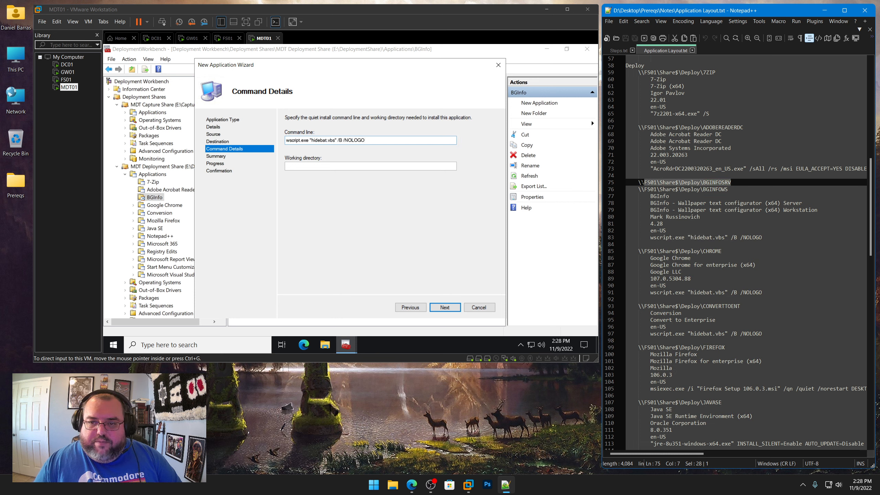
right_click(651, 186)
left_click(660, 199)
left_click(408, 166)
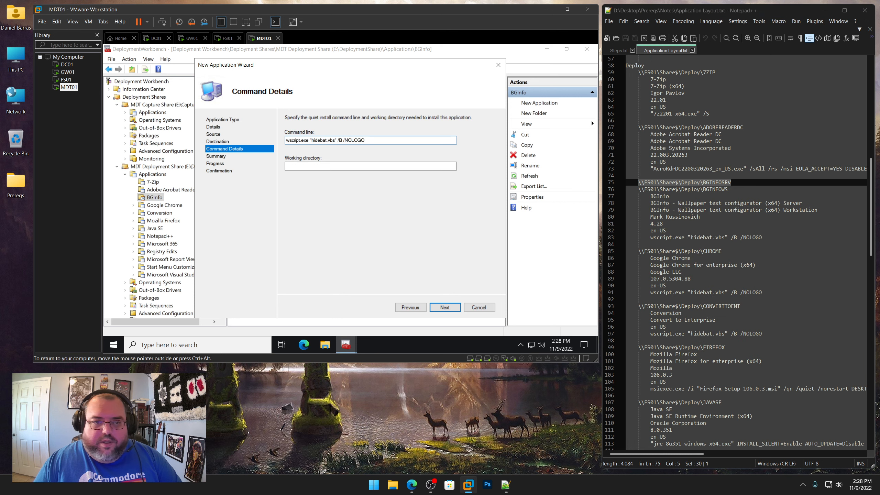
key("ctrl+v")
left_click(447, 307)
left_click(447, 307)
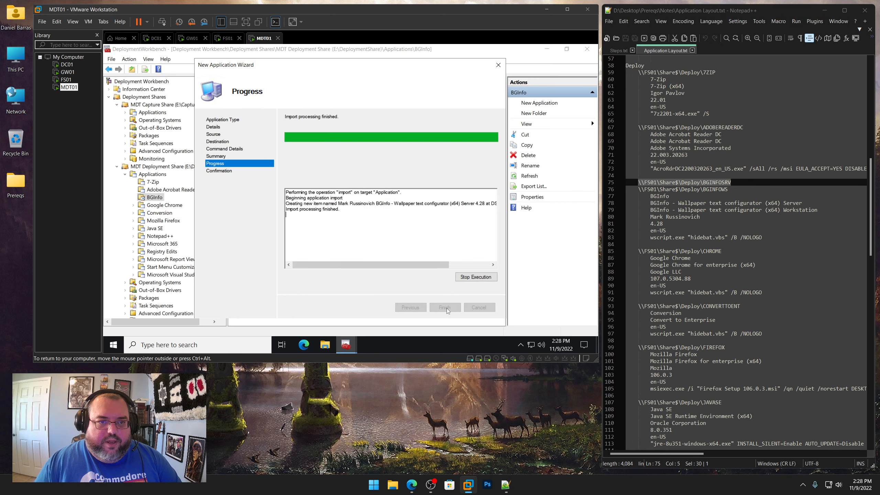
left_click(446, 308)
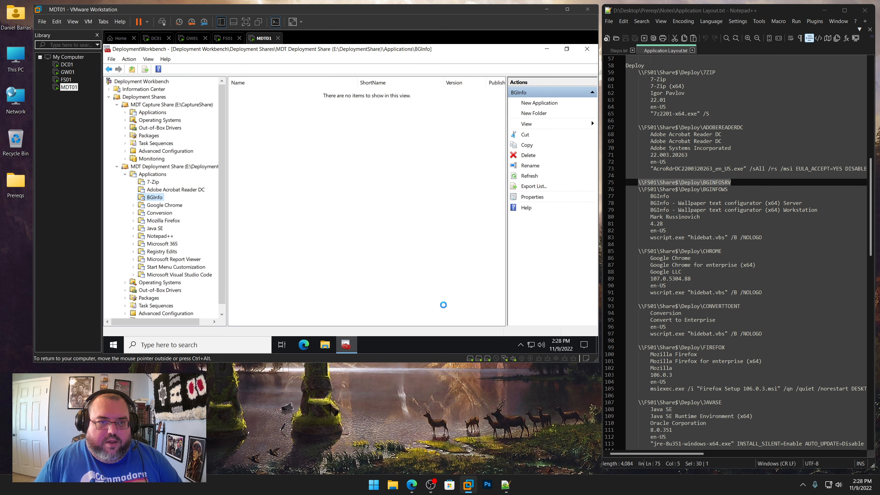
In the new application's properties, rename it BGInfo - Wallpaper text configurator (x64) Server and set its short name to BGINFOSRV
right_click(315, 92)
left_click(348, 142)
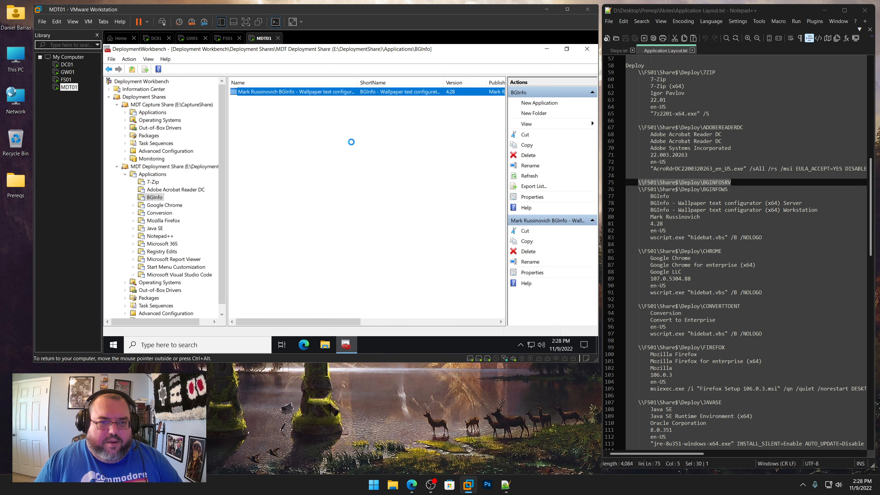
left_click(314, 95)
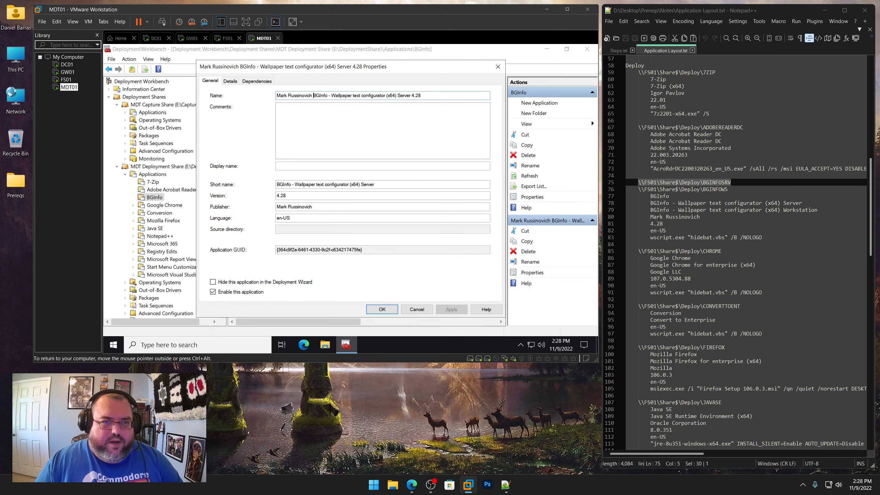
key("shift+Home")
key("Delete")
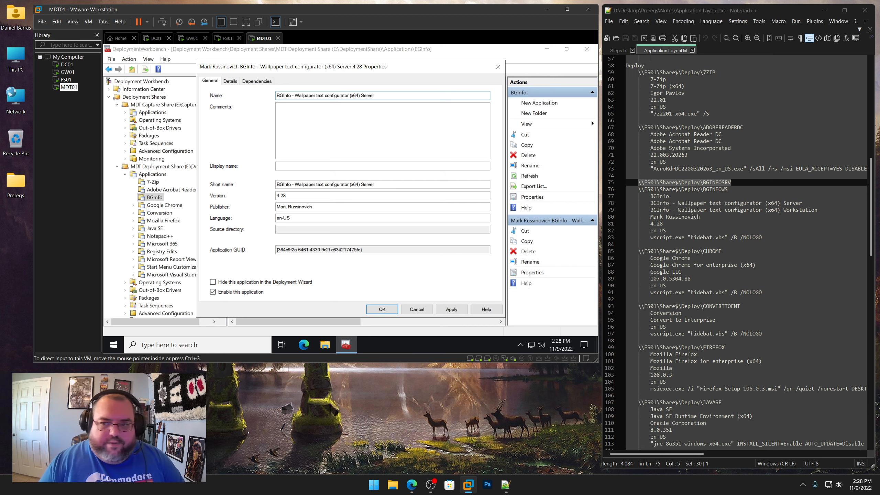
left_click_drag(393, 184, 227, 173)
type("BGINFOSRV")
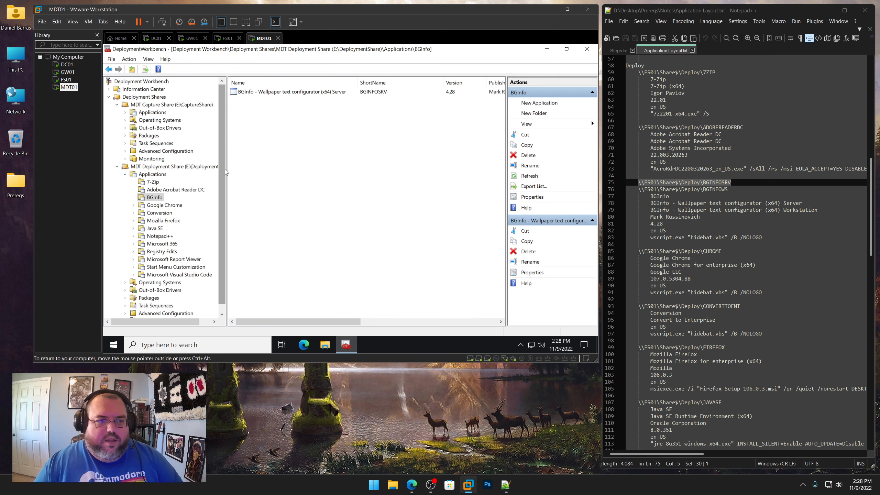
Start another new application in the BGInfo folder and continue to its details
right_click(162, 198)
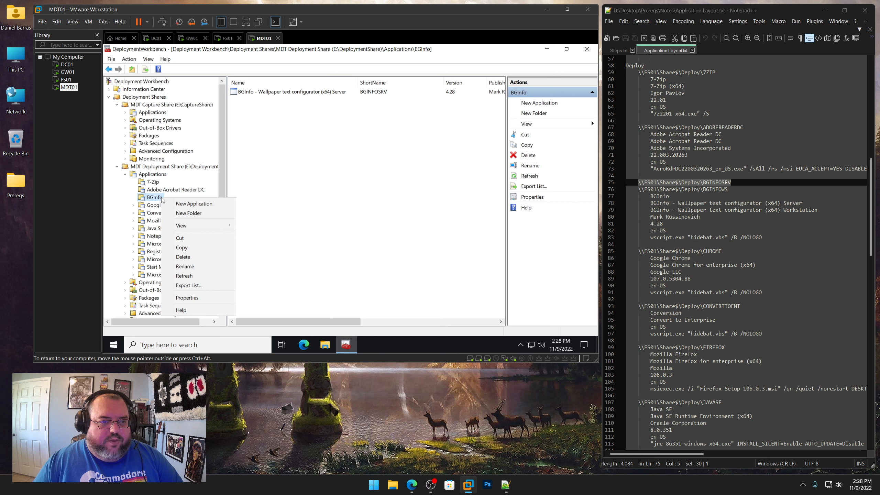
left_click(186, 204)
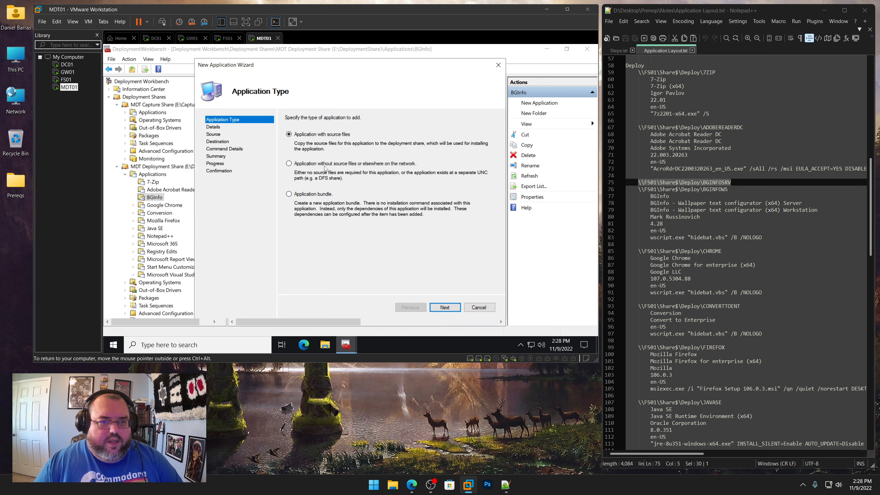
left_click(443, 306)
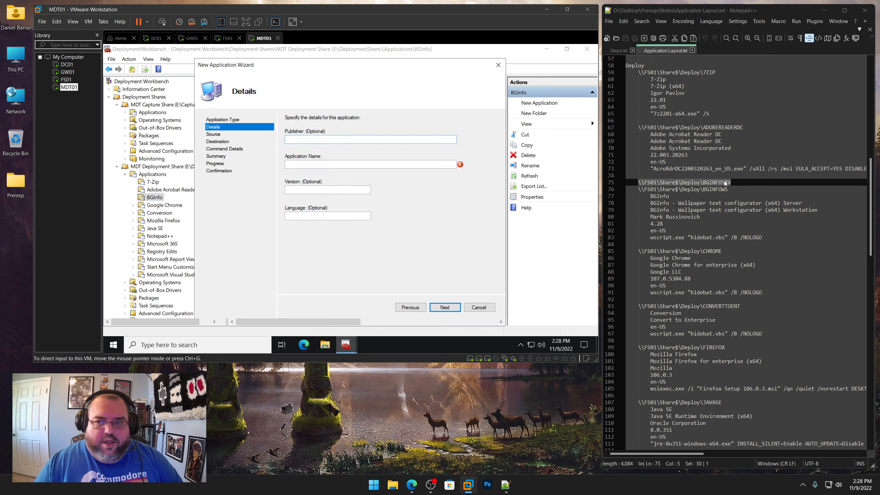
Set the publisher to Mark Russinovich, copied from the notes file
left_click_drag(699, 216, 650, 217)
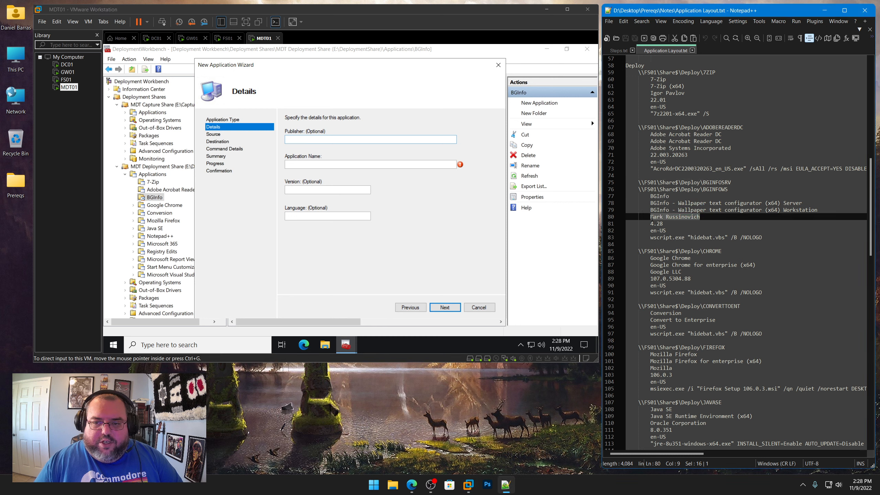
right_click(663, 218)
left_click(684, 231)
left_click(333, 142)
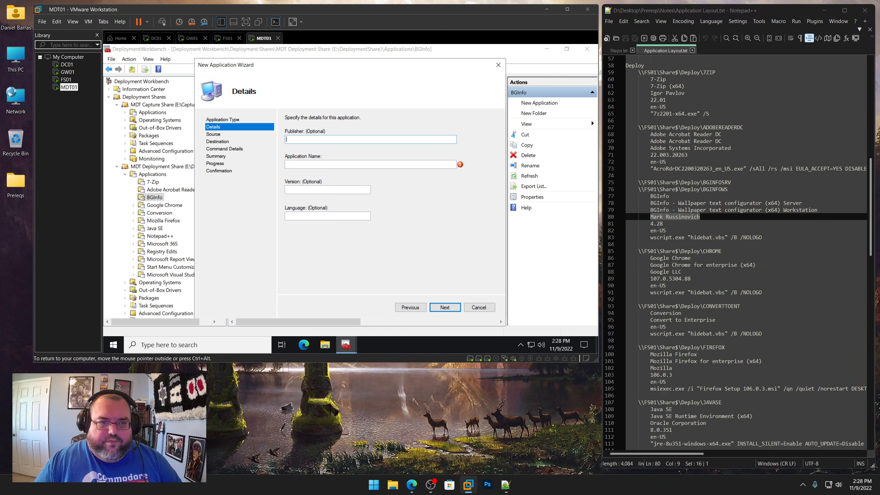
key("ctrl+v")
Set the application name to BGInfo - Wallpaper text configurator (x64) Workstation, copied from the notes
left_click_drag(818, 210, 651, 211)
right_click(664, 211)
left_click(683, 224)
left_click(370, 164)
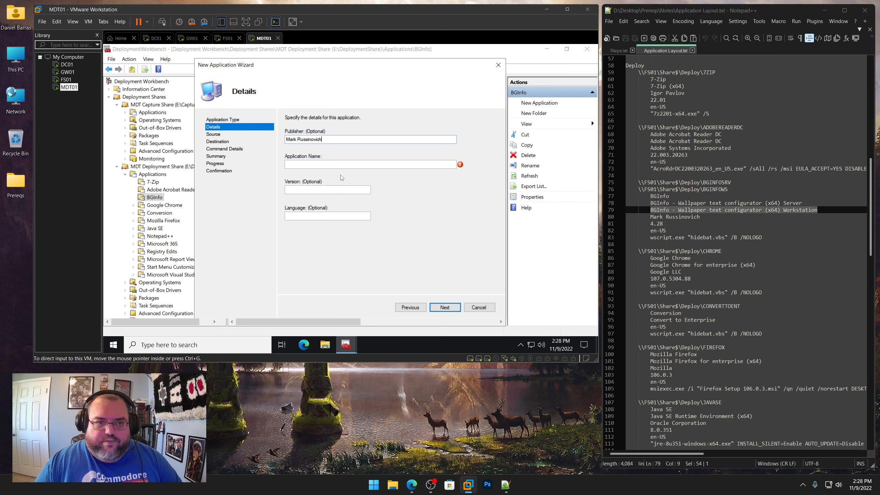
key("ctrl+v")
Set the version to 4.28 and the language to en-US, then continue to the command details
left_click_drag(662, 223, 651, 224)
right_click(651, 223)
left_click(672, 239)
left_click(325, 190)
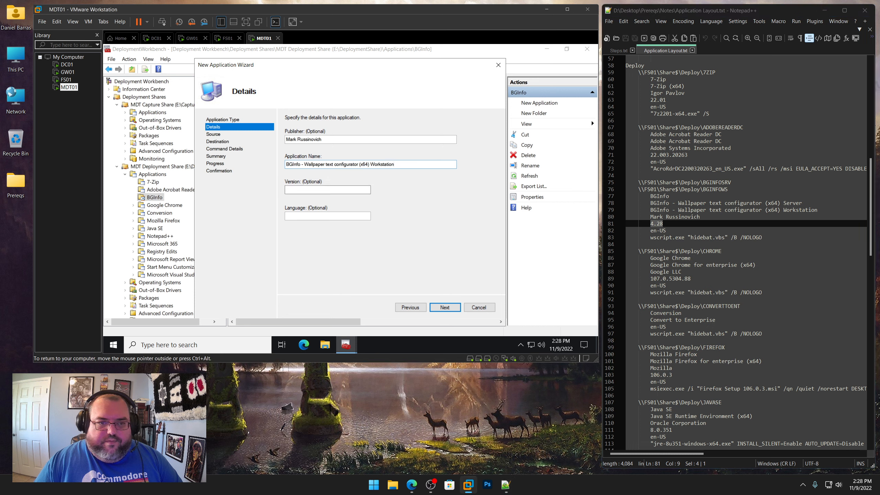
left_click(309, 215)
type("en-US")
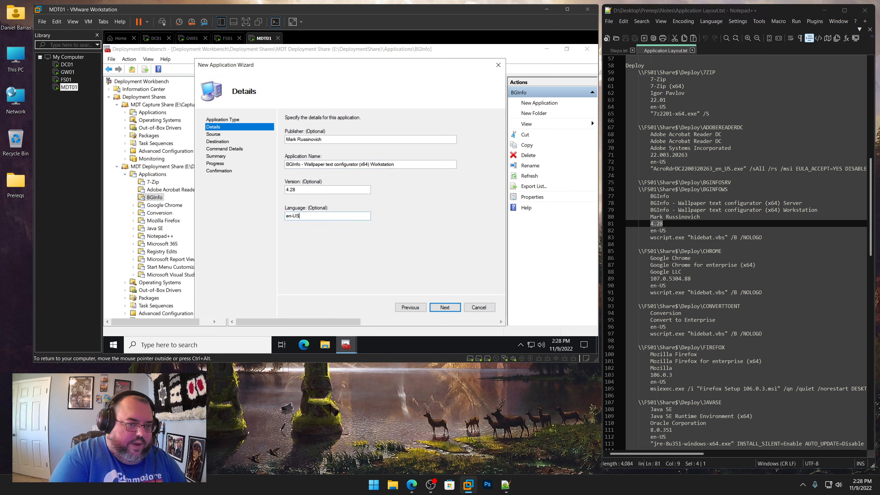
key("Return")
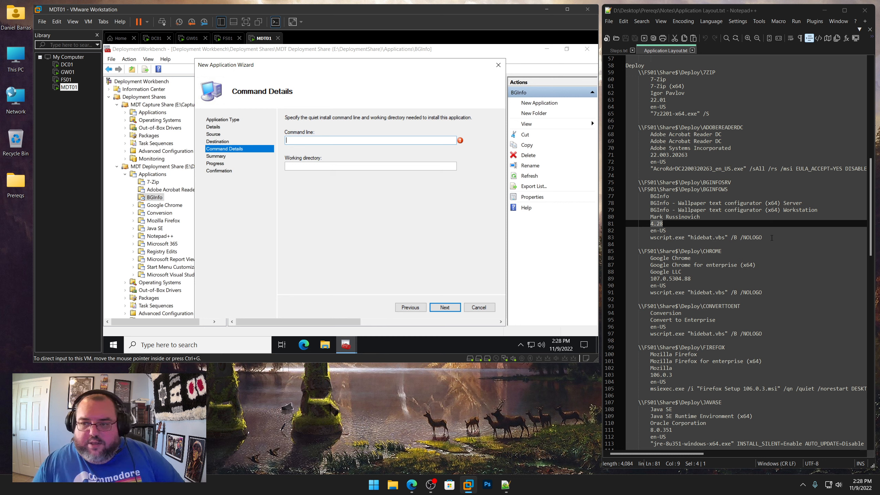
Set the command line to wscript.exe "hidebat.vbs" /B /NOLOGO, copied from the notes file
left_click_drag(761, 237, 650, 239)
right_click(656, 238)
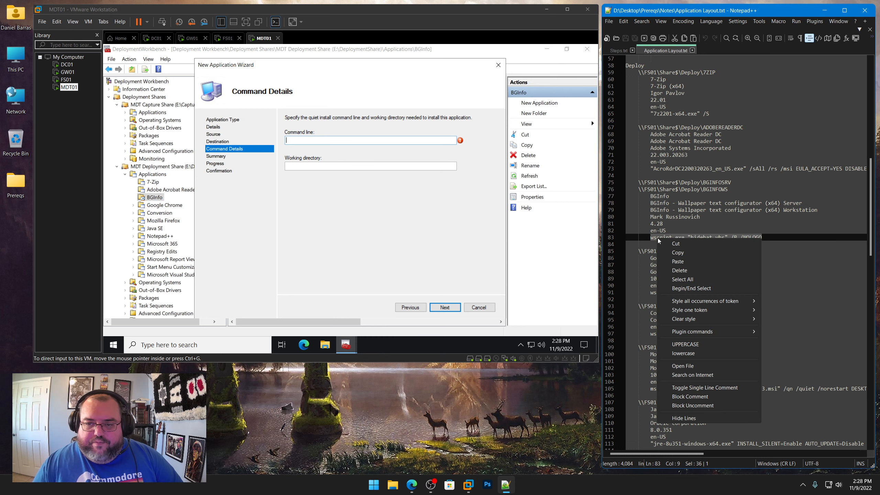
left_click(673, 252)
left_click(331, 144)
key("ctrl+v")
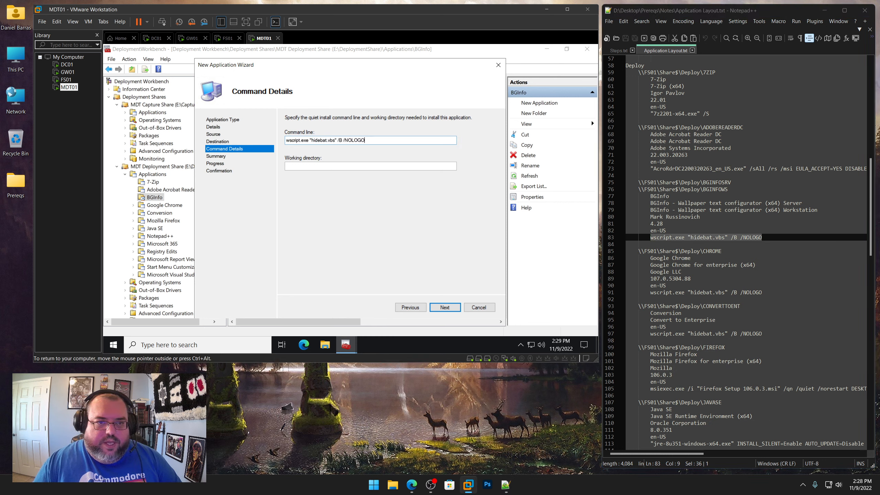
Set the working directory to \\FS01\Share$\Deploy\BGINFOWS from the notes and finish the wizard
left_click_drag(734, 190, 639, 190)
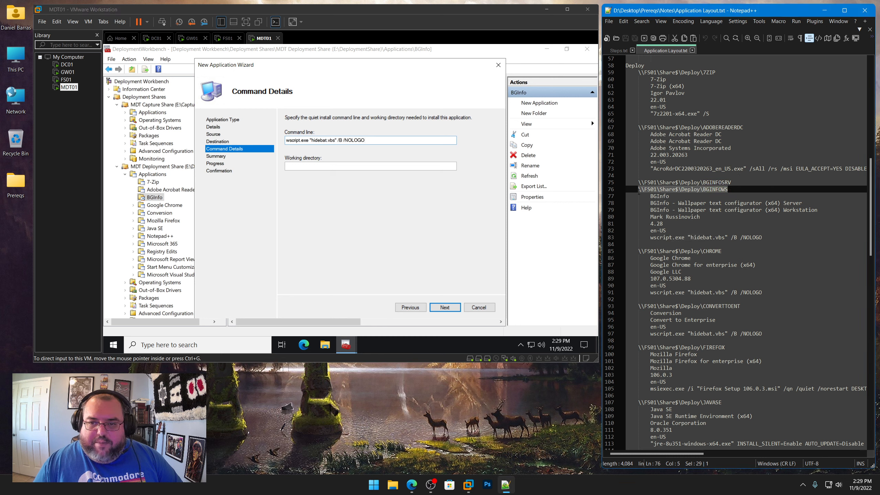
right_click(647, 191)
left_click(675, 204)
left_click(316, 166)
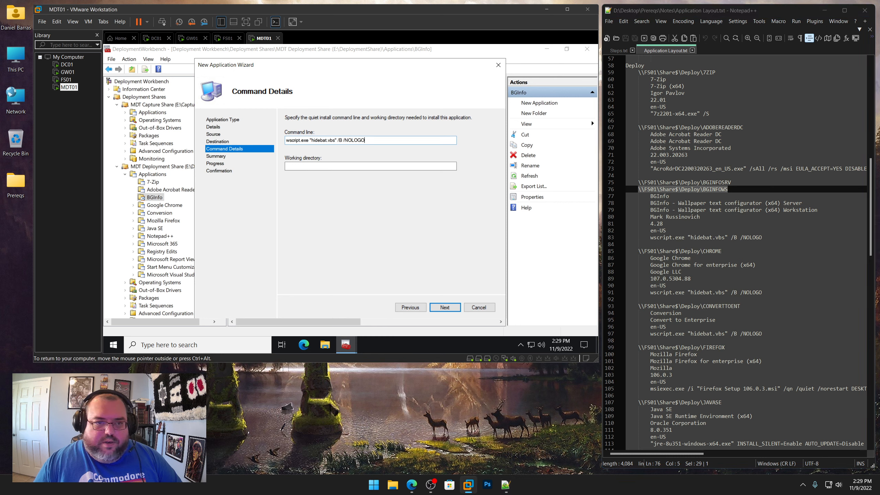
key("ctrl+v")
left_click(441, 308)
left_click(440, 308)
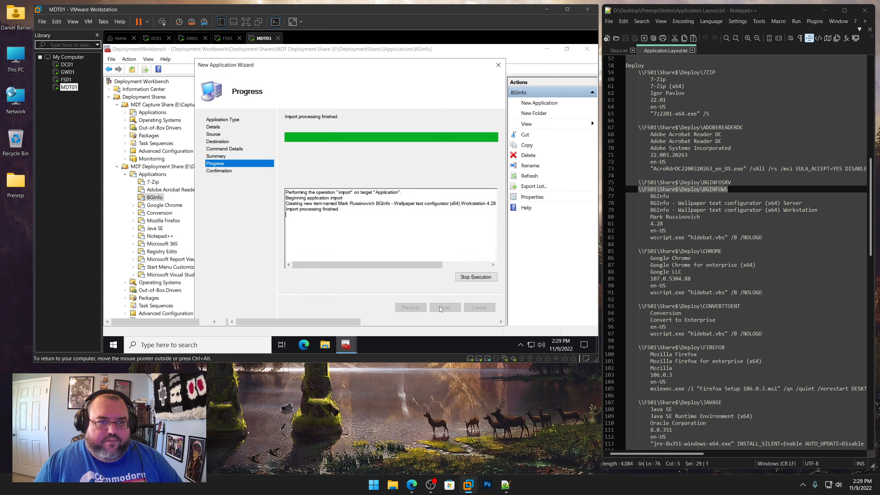
left_click(440, 307)
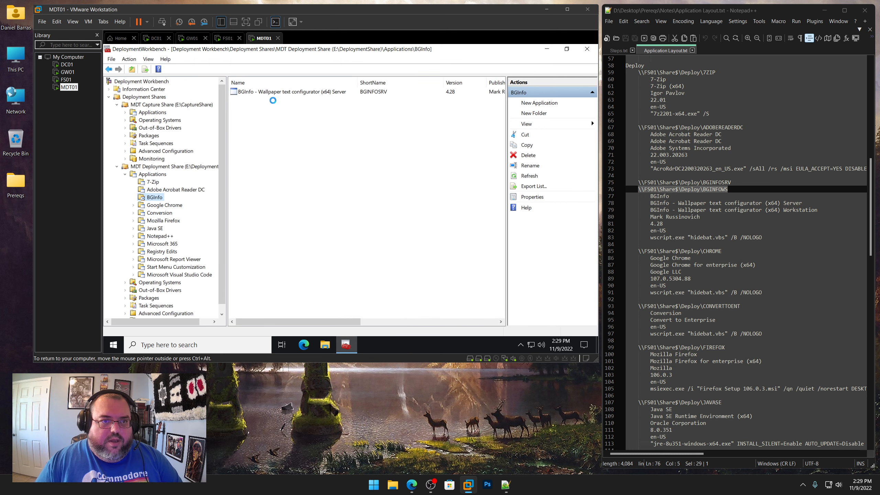
In the new application's properties, rename it BGInfo - Wallpaper text configurator (x64) Workstation and set its short name to BGINFOWS
right_click(288, 100)
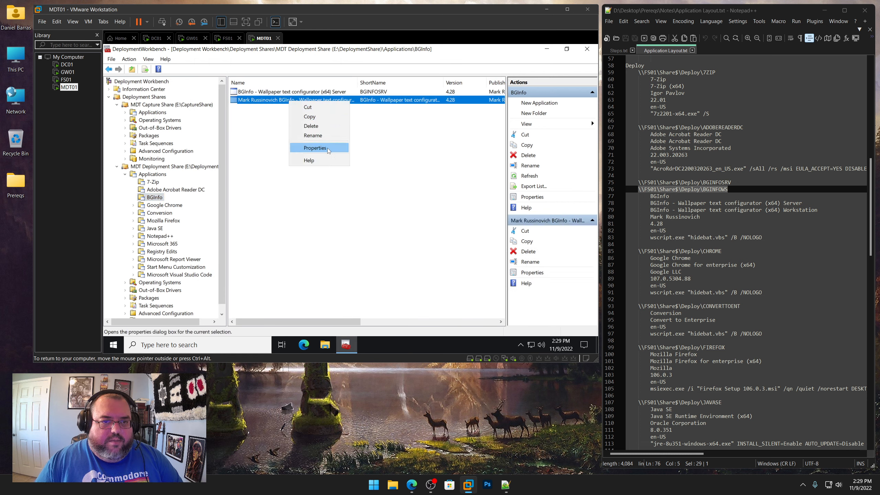
left_click(302, 148)
left_click(314, 95)
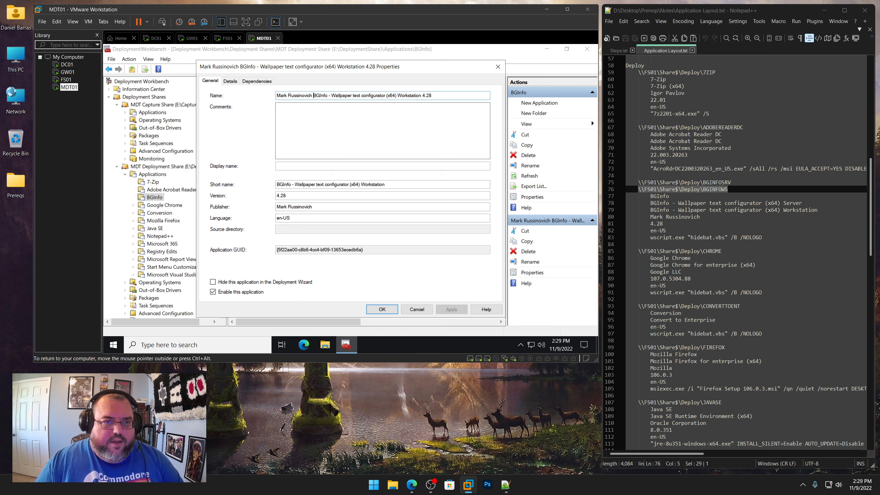
key("shift+Home")
key("BackSpace")
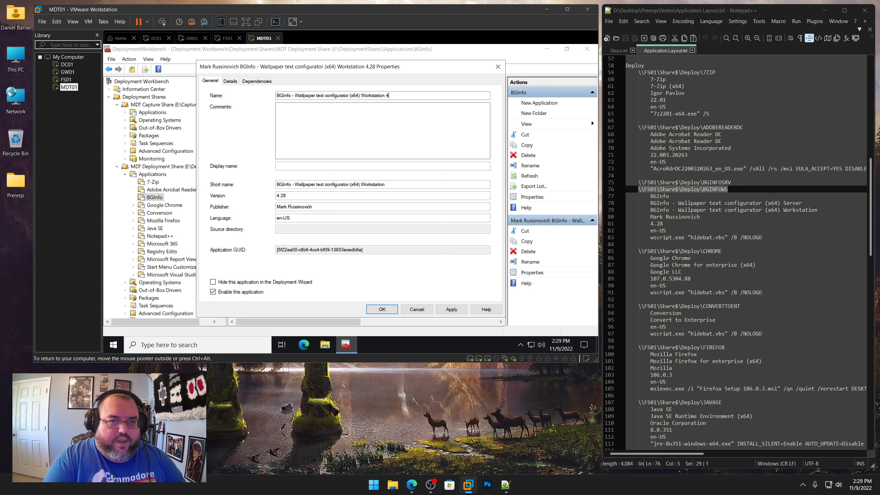
left_click_drag(389, 184, 219, 179)
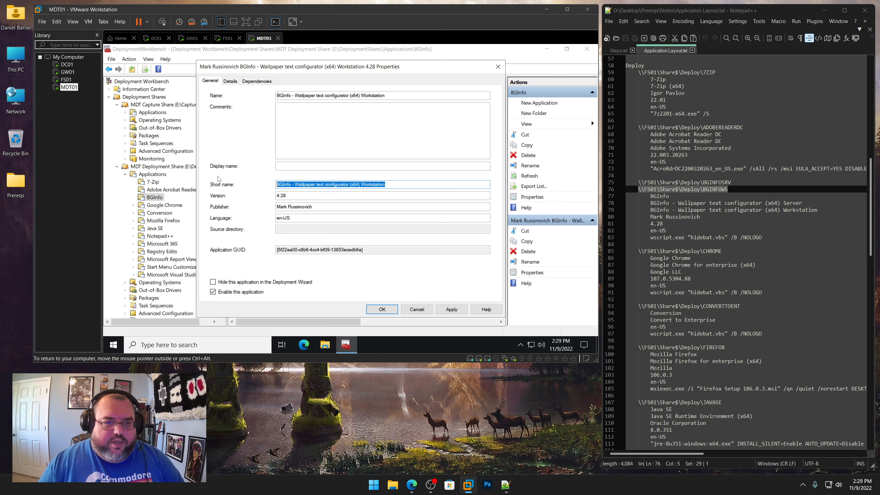
type("B")
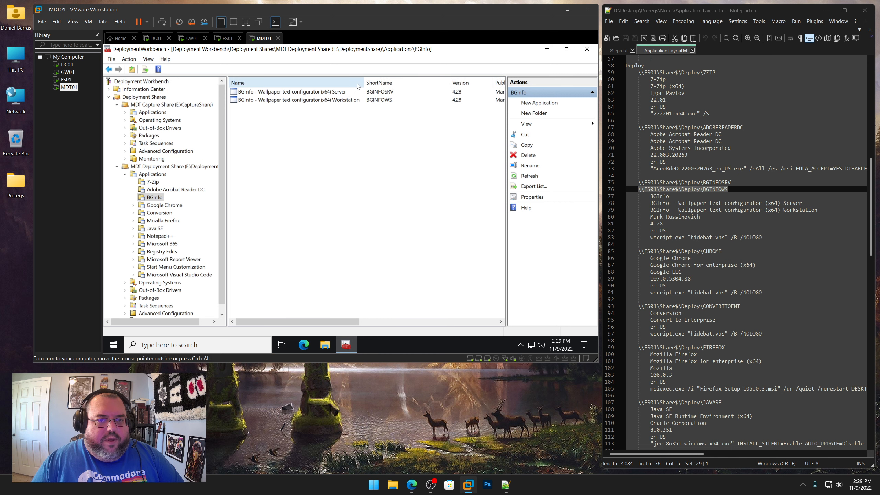
Open the Google Chrome application folder and bring its entry in the notes into view
left_click(168, 205)
scroll(693, 233, "down", 4)
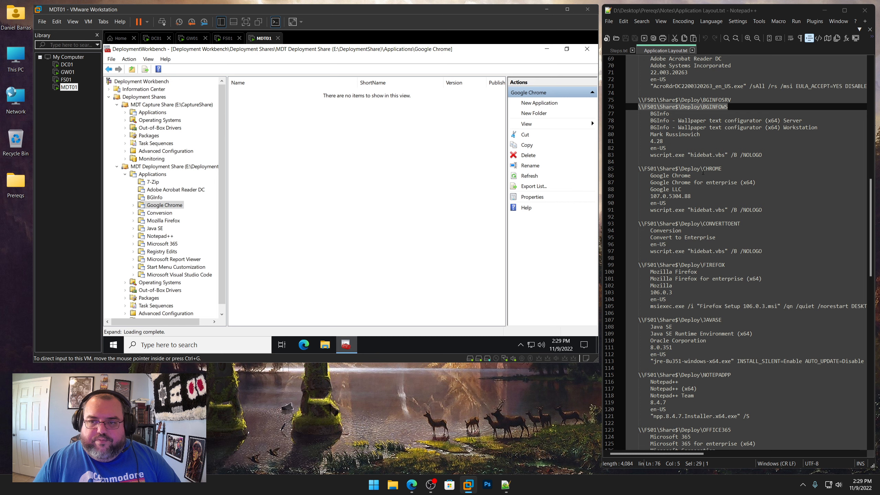
Start a new application without source files in the Google Chrome application folder
right_click(168, 206)
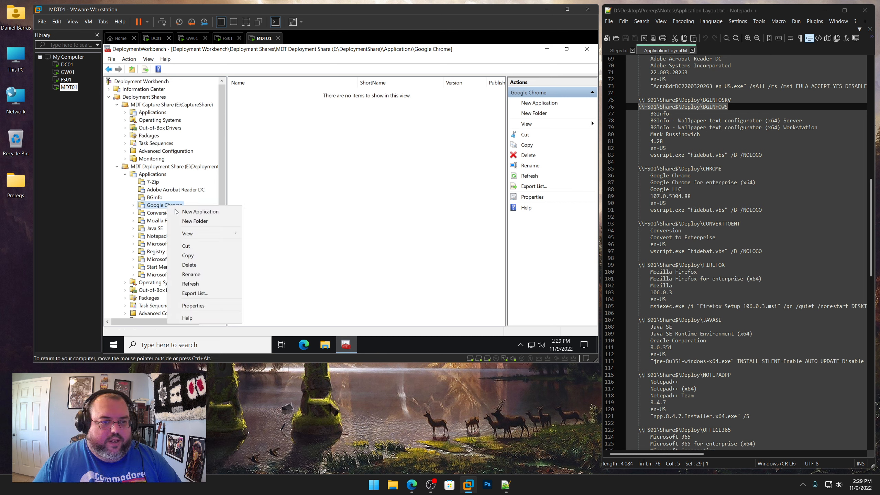
left_click(183, 212)
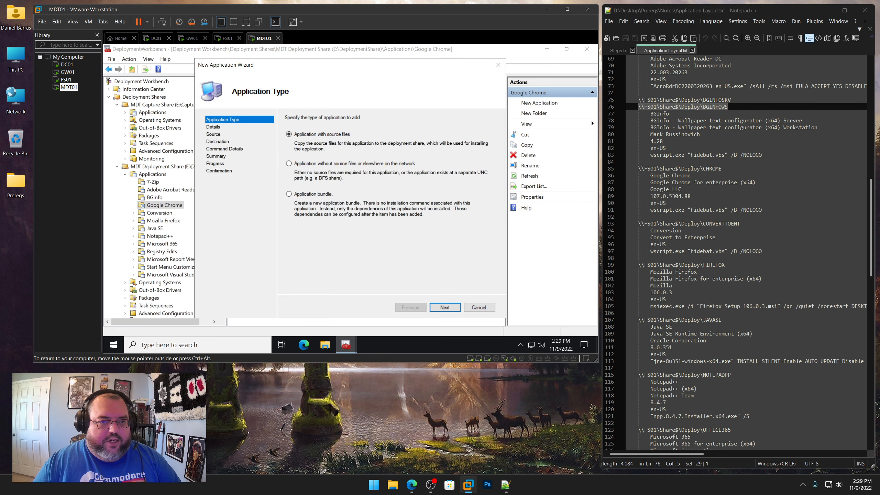
left_click(444, 307)
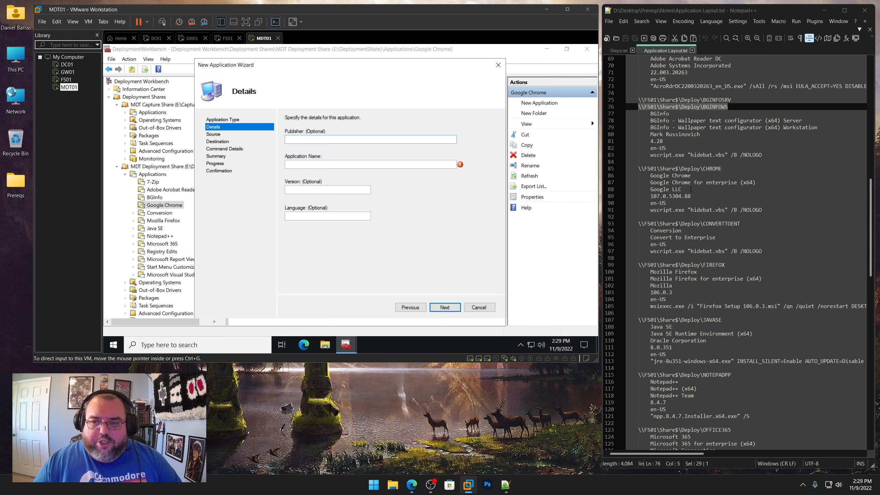
Set the publisher to Google LLC, copied from the notes file
left_click_drag(690, 190, 650, 189)
right_click(661, 190)
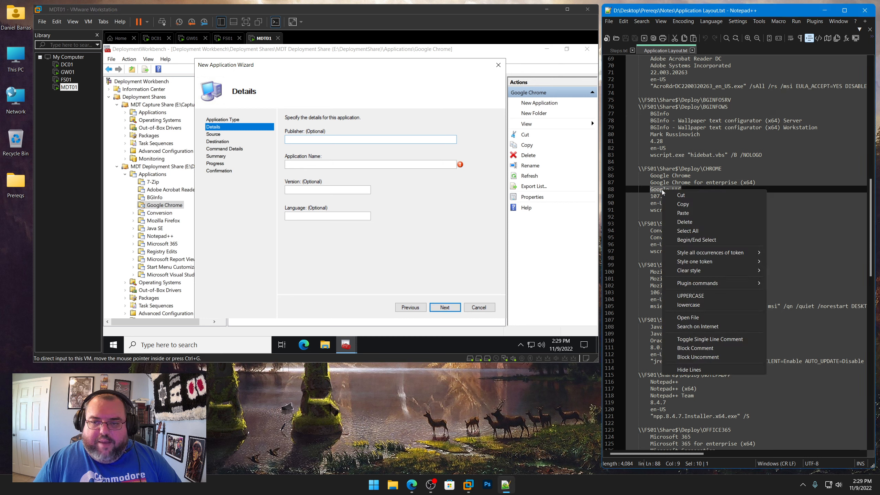
left_click(674, 205)
key("alt+Tab")
key("ctrl+v")
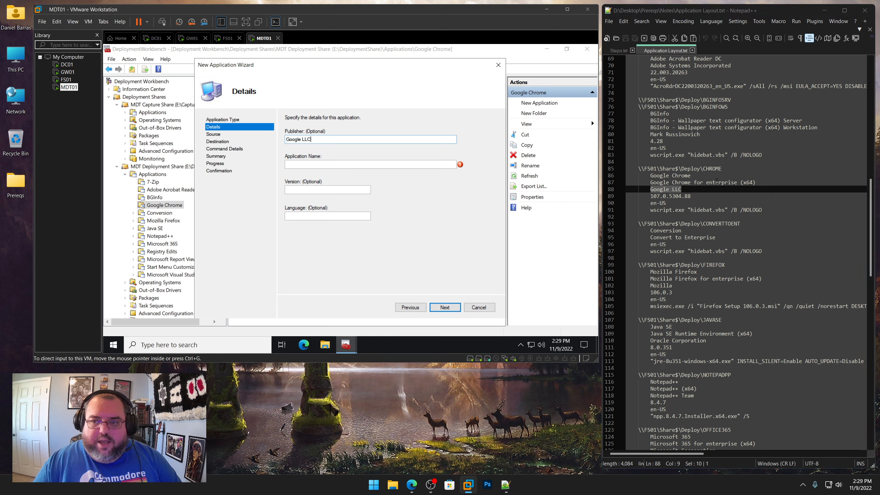
Set the application name to Google Chrome for enterprise (x64), copied from the notes file
left_click_drag(757, 183, 650, 183)
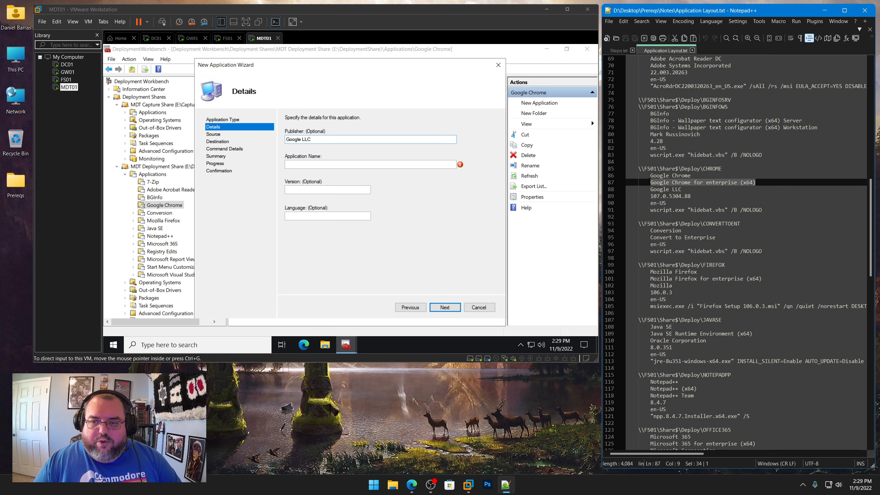
right_click(662, 184)
left_click(675, 196)
left_click(339, 165)
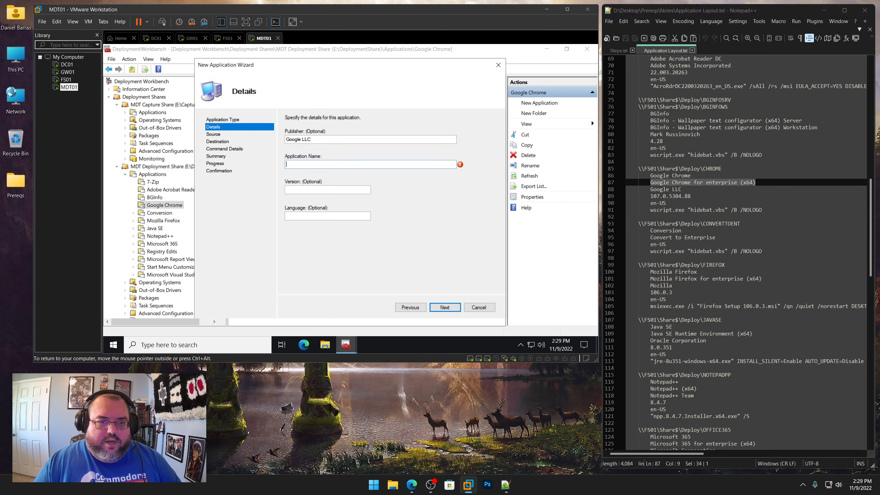
key("ctrl+v")
Set the version to 107.0.5304.88 from the notes and the language to en-US, then continue
left_click_drag(692, 196, 649, 196)
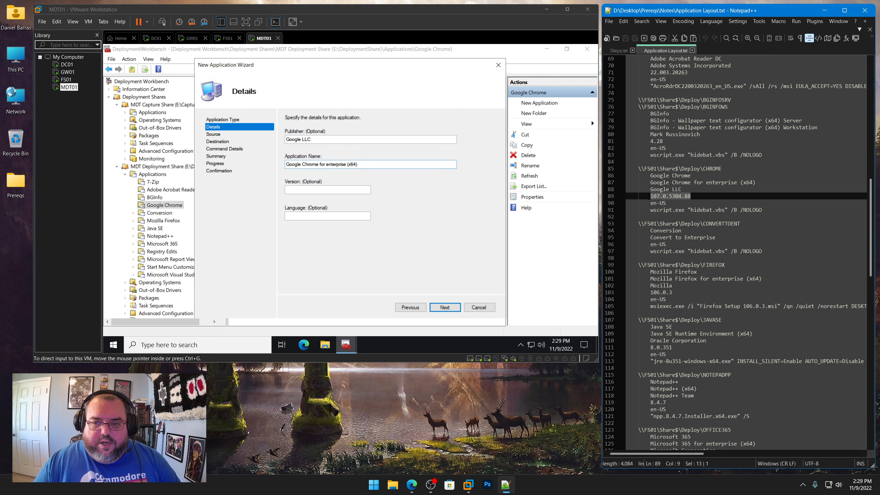
right_click(666, 198)
left_click(681, 211)
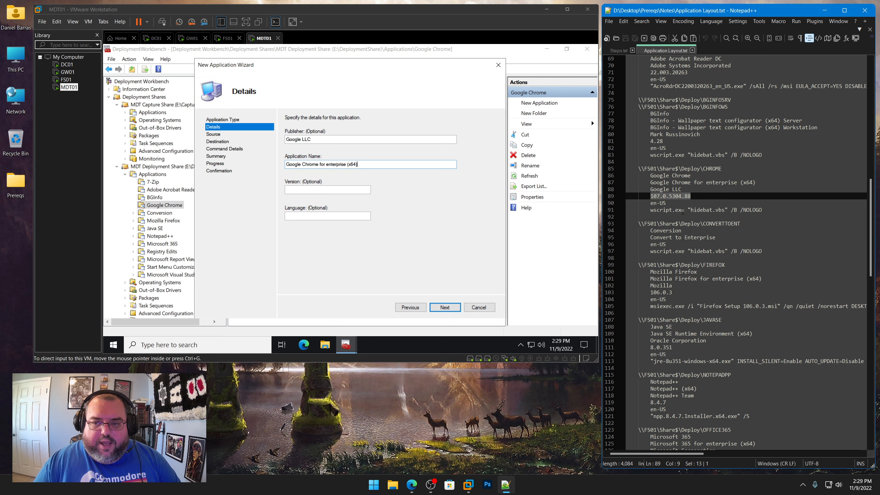
left_click(321, 190)
key("ctrl+v")
key("Tab")
type("en")
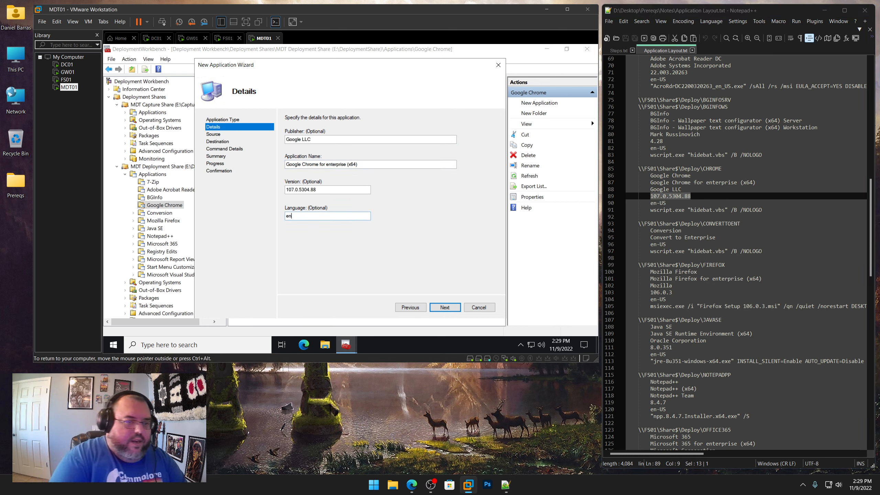
type("-US")
key("Return")
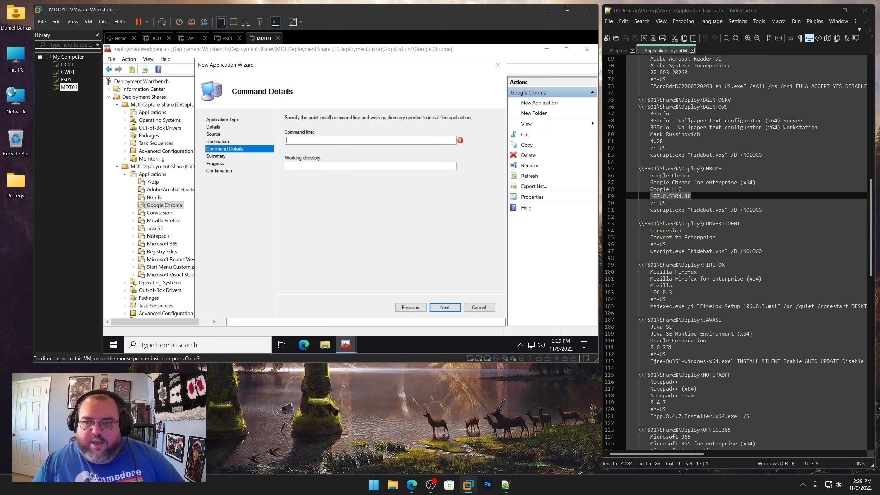
Set the command line to wscript.exe "hidebat.vbs" /B /NOLOGO, copied from the notes file
left_click(765, 210)
left_click_drag(762, 210, 651, 212)
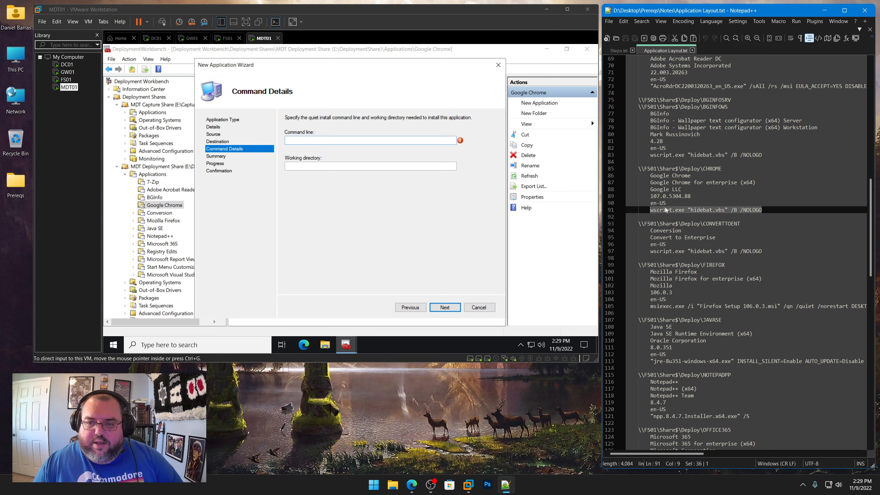
right_click(665, 209)
left_click(677, 221)
key("ctrl+v")
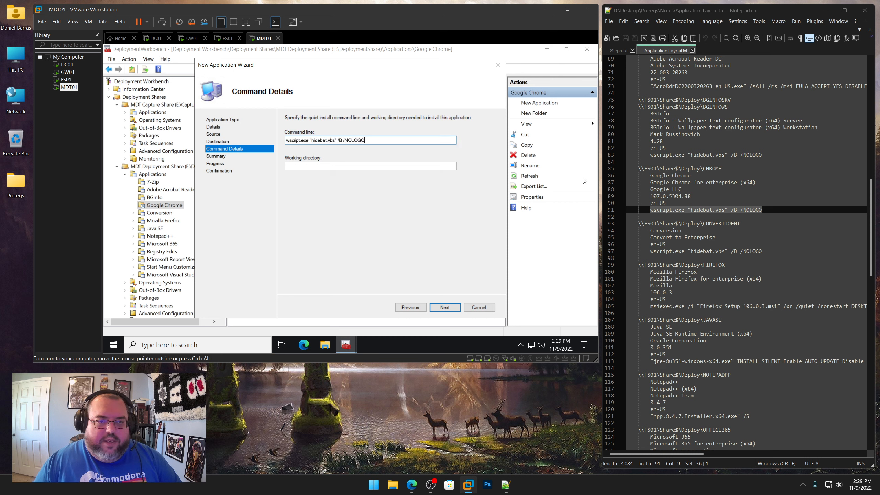
Set the working directory to \\FS01\Share$\Deploy\CHROME from the notes and finish the wizard
left_click_drag(721, 169, 640, 168)
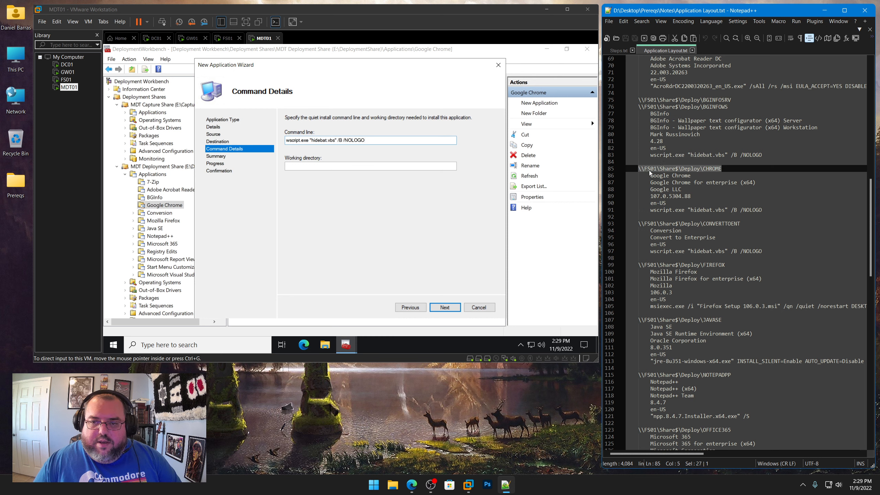
right_click(650, 172)
left_click(668, 185)
left_click(381, 166)
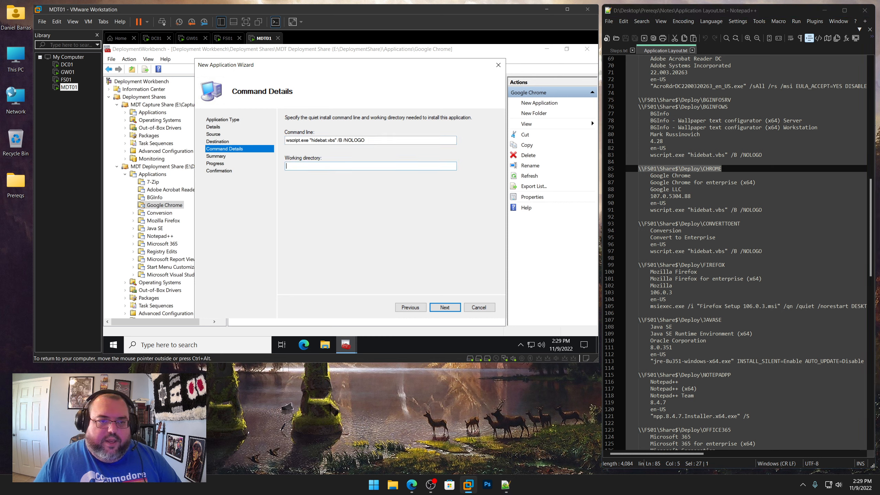
key("ctrl+v")
left_click(453, 307)
left_click(451, 309)
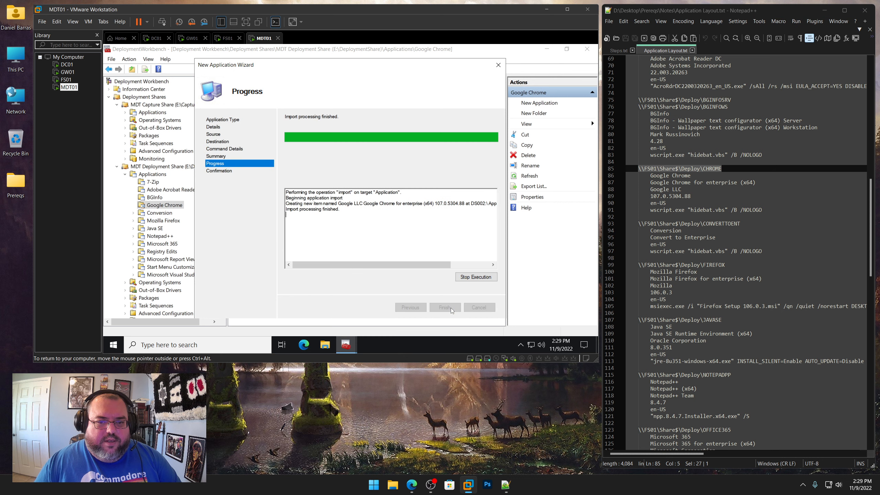
left_click(451, 310)
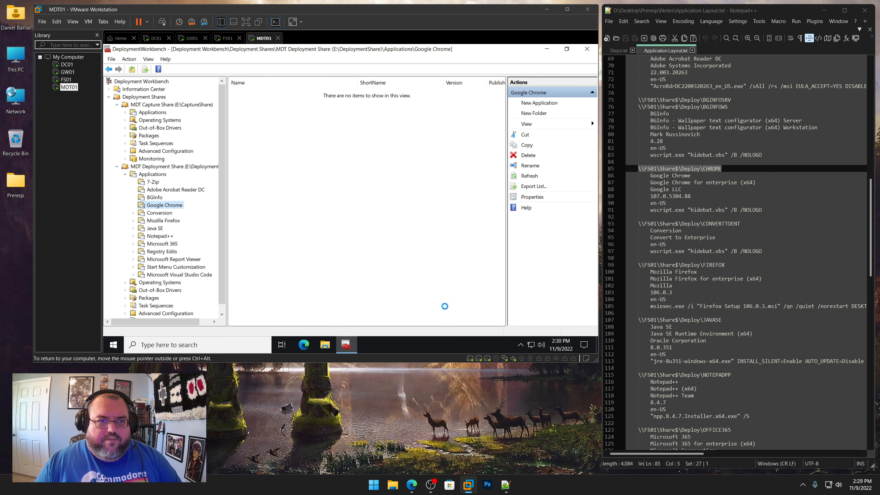
Open the new Chrome application's properties and rename it Google Chrome for enterprise (x64)
right_click(308, 93)
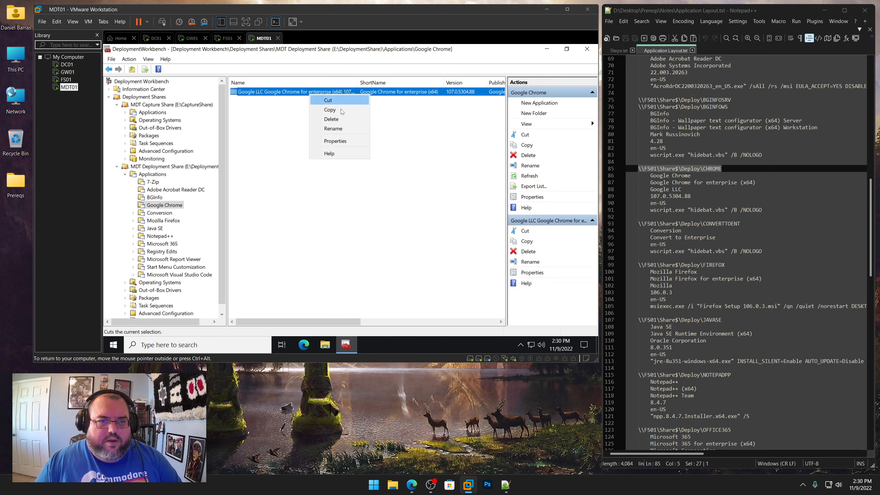
left_click(332, 142)
left_click(303, 95)
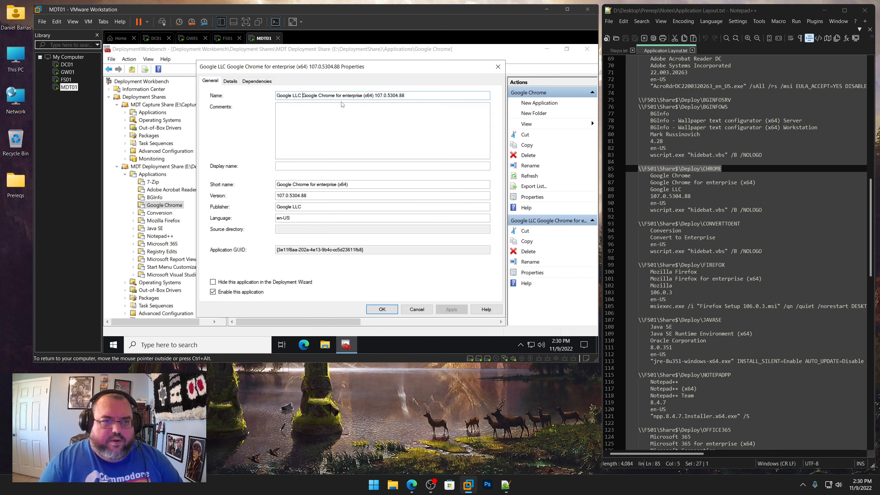
key("shift+Home")
key("BackSpace")
key("End")
key("BackSpace")
key("BackSpace")
key("BackSpace")
key("BackSpace")
key("BackSpace")
key("BackSpace")
key("BackSpace")
key("BackSpace")
key("BackSpace")
key("BackSpace")
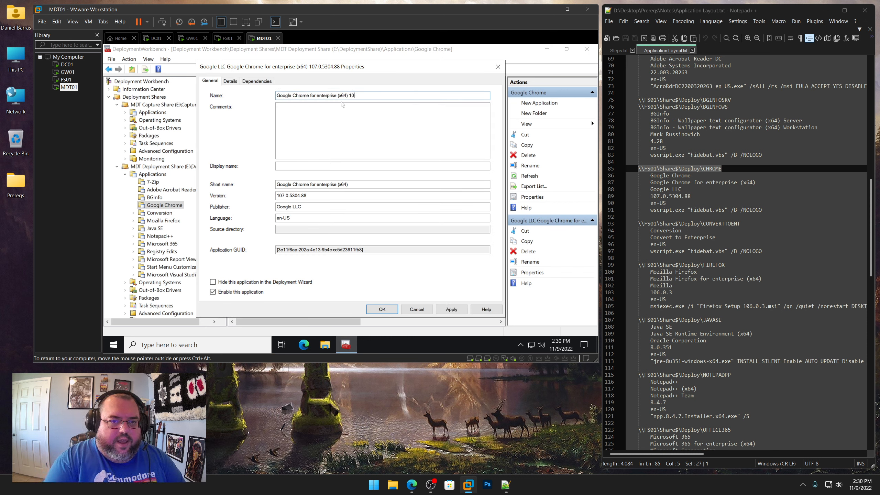
Set the Chrome application's short name to CHROME and save the properties
left_click(345, 185)
key("shift+Home")
type("CHROM")
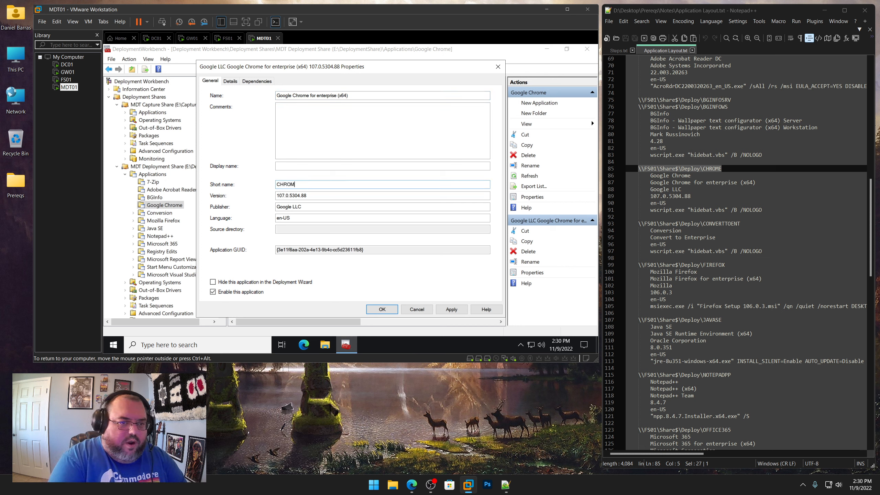
type("E")
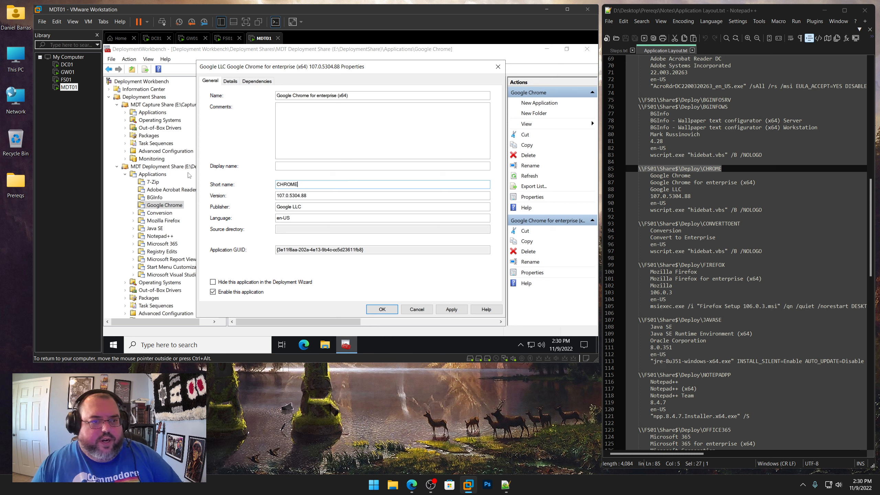
key("Return")
Start a new application in the Conversion application folder
left_click(162, 213)
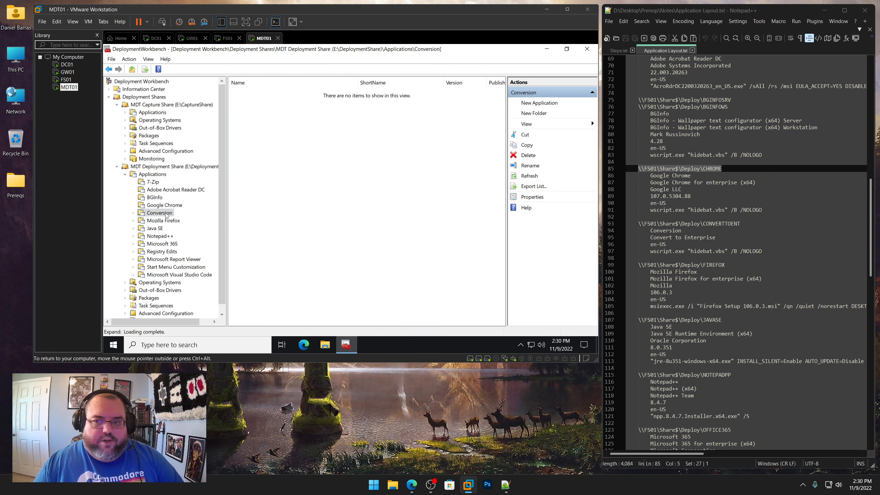
right_click(162, 214)
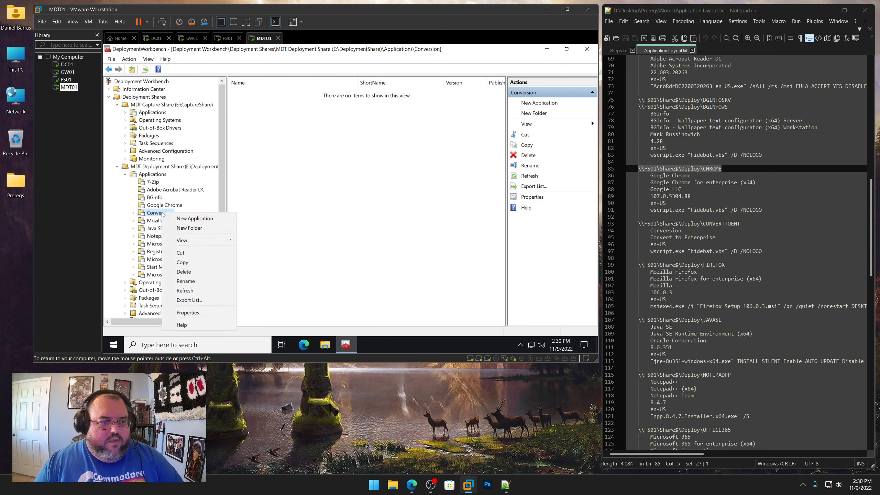
left_click(190, 220)
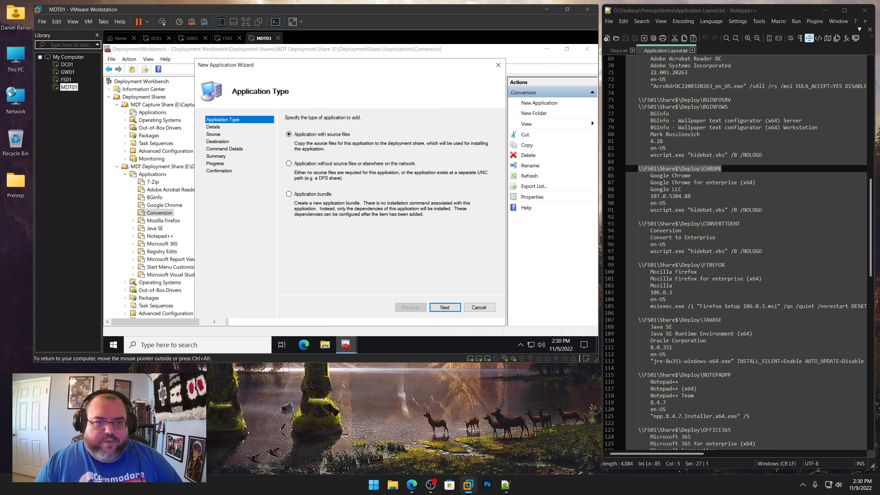
left_click(445, 307)
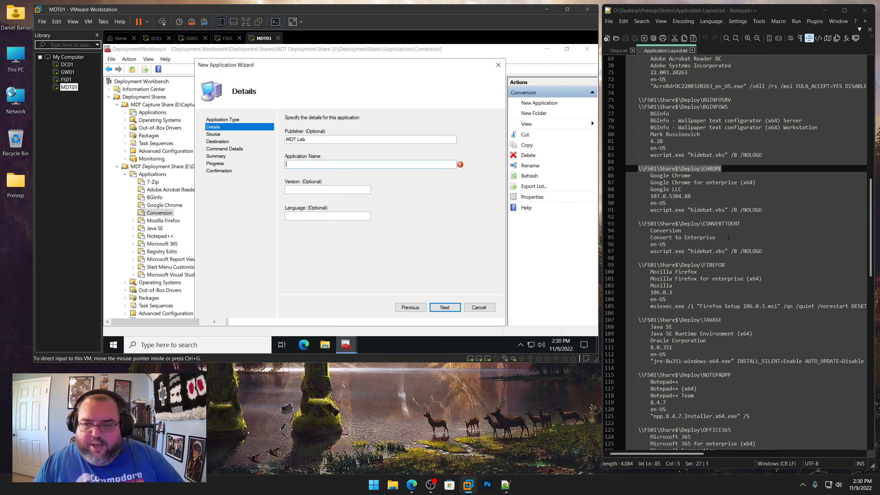
Set the application name to Convert to Enterprise from the notes, version 1.0 and language en-US, then continue
left_click_drag(716, 238, 650, 238)
right_click(668, 237)
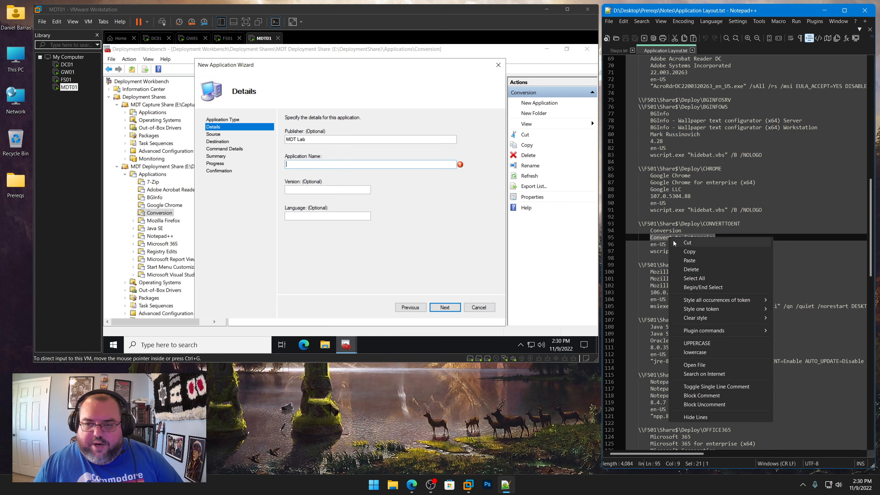
left_click(710, 252)
left_click(307, 167)
key("Tab")
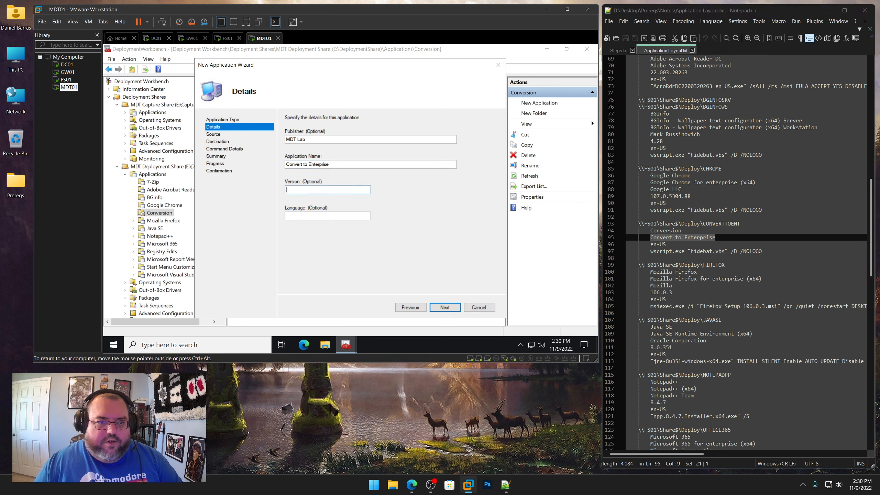
key("Tab")
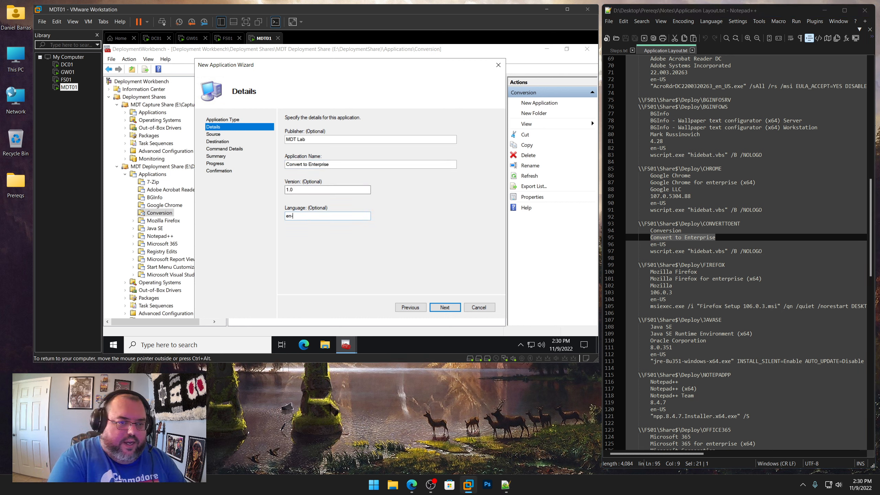
key("Return")
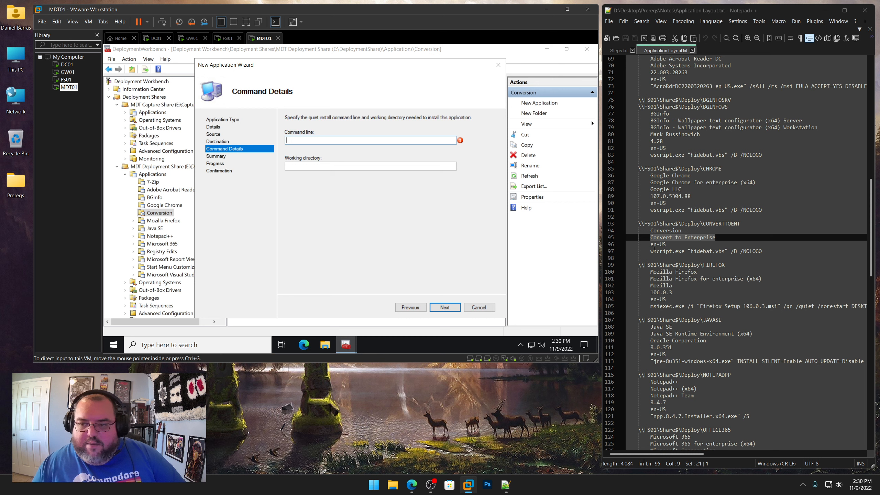
Set the command line to wscript.exe "hidebat.vbs" /B /NOLOGO, copied from the notes file
left_click_drag(762, 251, 650, 252)
right_click(669, 253)
left_click(689, 268)
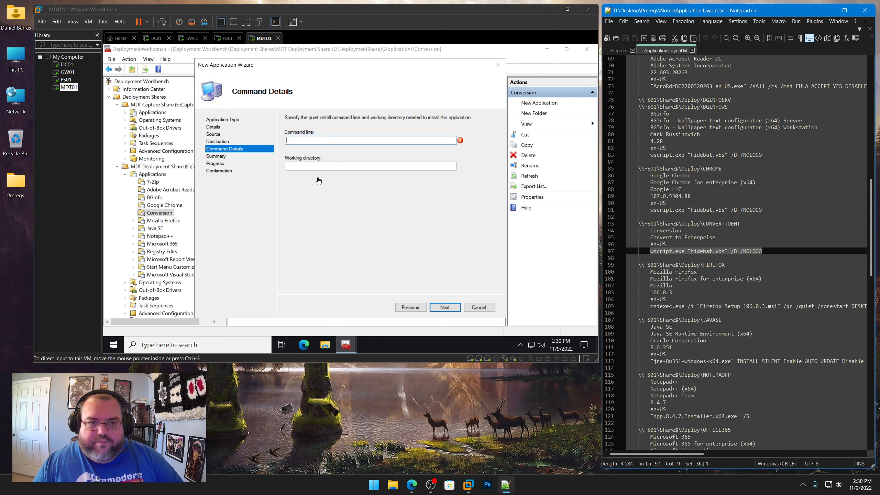
left_click(318, 167)
left_click(333, 140)
key("ctrl+v")
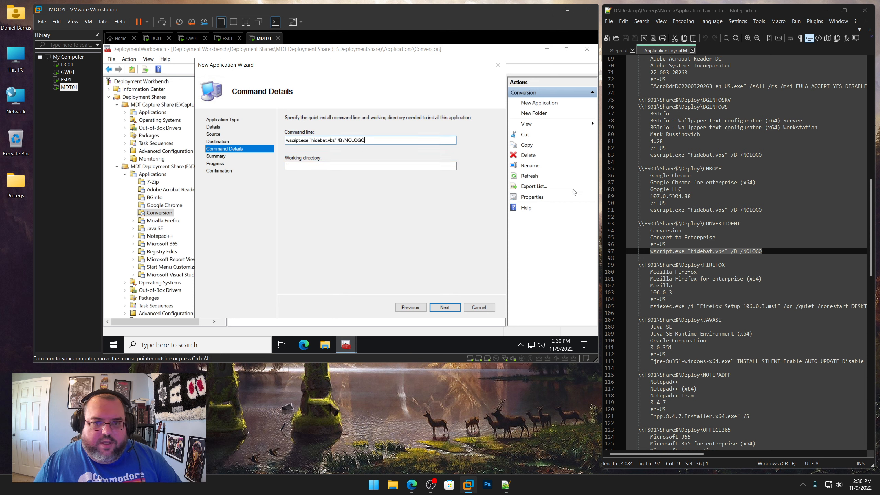
Set the working directory to \\FS01\Share$\Deploy\CONVERTTOENT from the notes and continue to the summary
left_click(740, 223)
left_click_drag(740, 223, 639, 223)
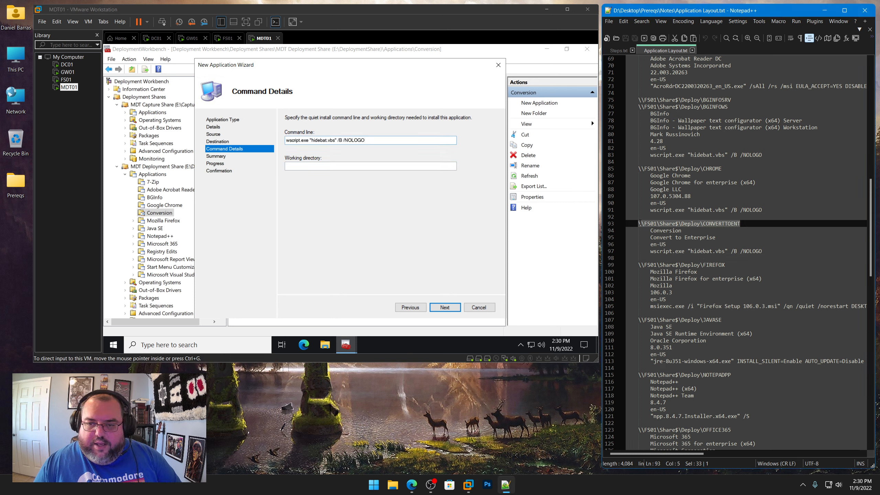
right_click(646, 223)
left_click(663, 239)
left_click(347, 166)
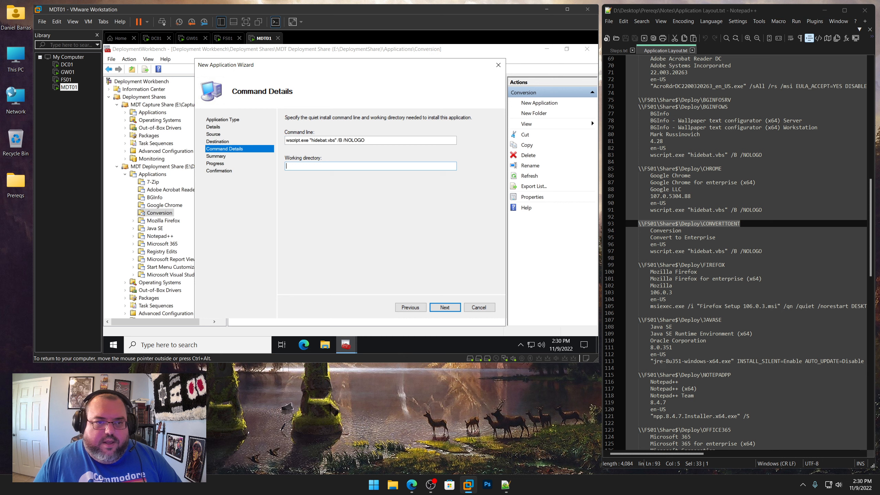
key("ctrl+v")
left_click(452, 306)
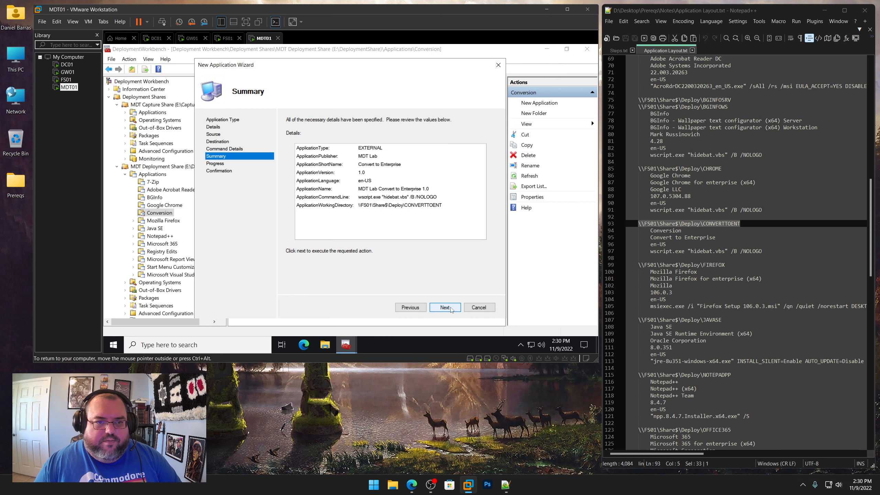
Complete the wizard to create the Convert to Enterprise application
left_click(451, 307)
left_click(446, 307)
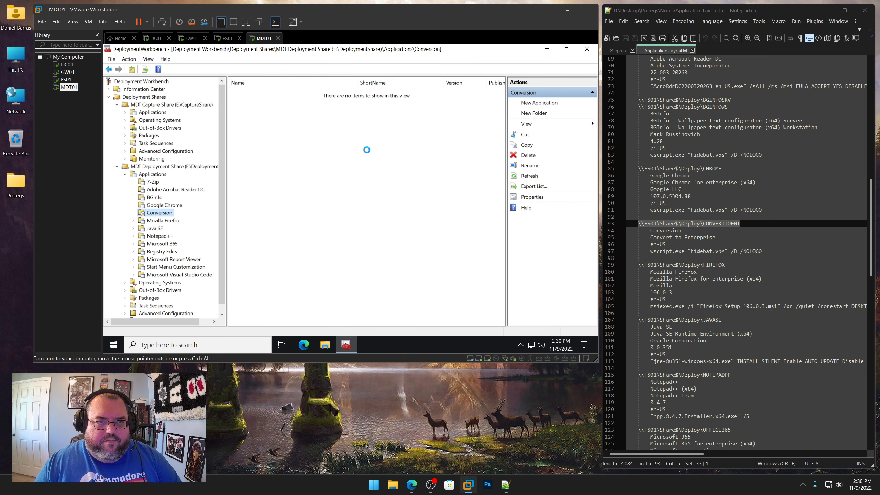
Open the new application's properties and rename it to Convert to Enterprise
right_click(298, 93)
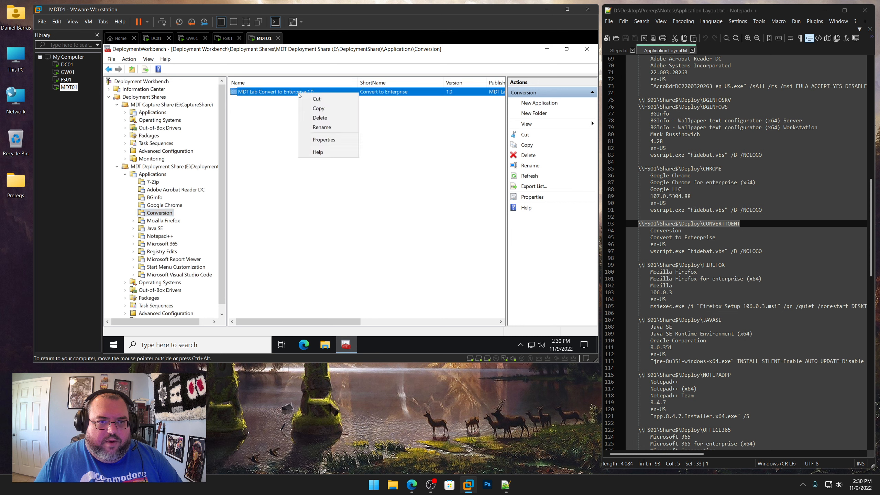
left_click(333, 140)
left_click(296, 96)
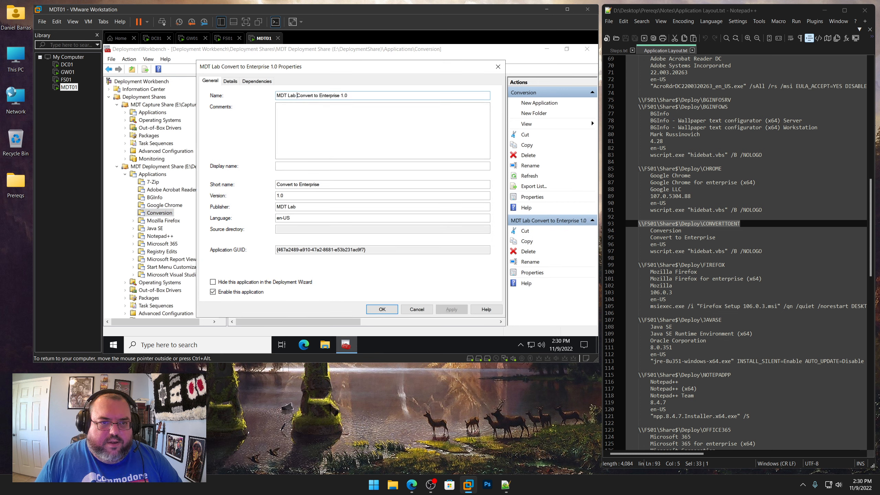
key("shift+Home")
key("BackSpace")
key("End")
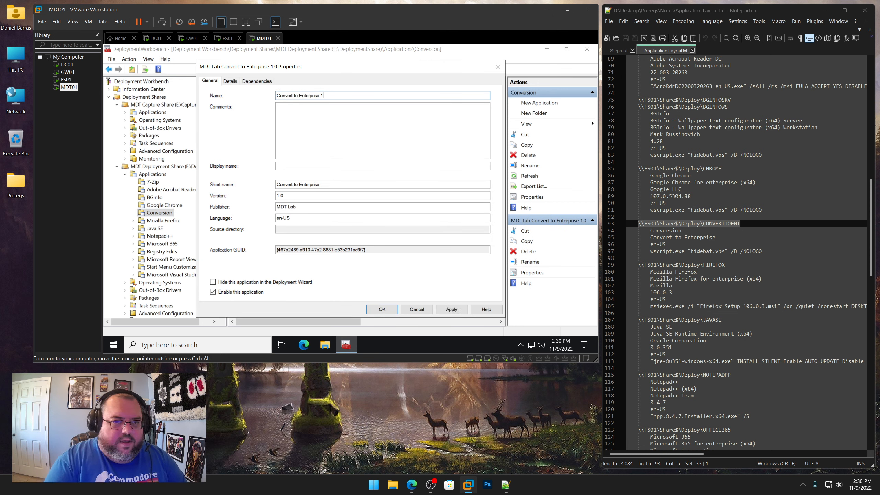
Set the short name to CONVERTTOENT, copied from the notes, and apply the properties
left_click_drag(742, 223, 705, 223)
right_click(711, 225)
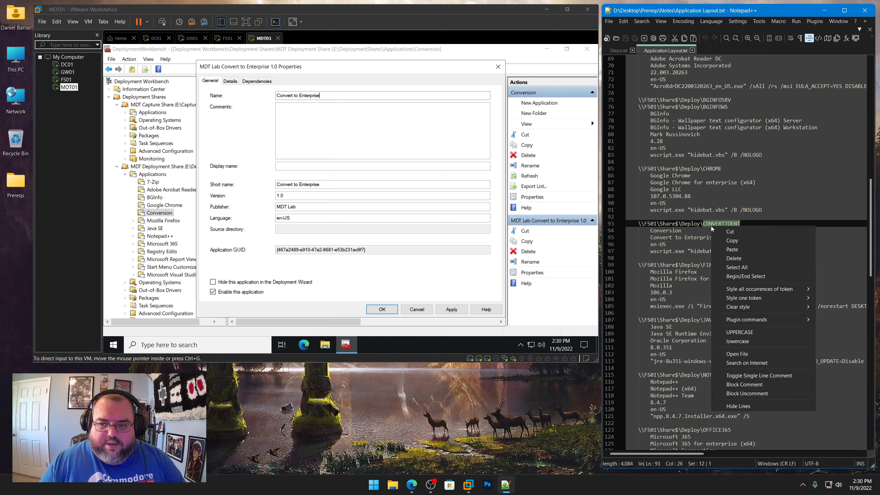
left_click(731, 240)
left_click_drag(324, 184, 276, 185)
key("ctrl+v")
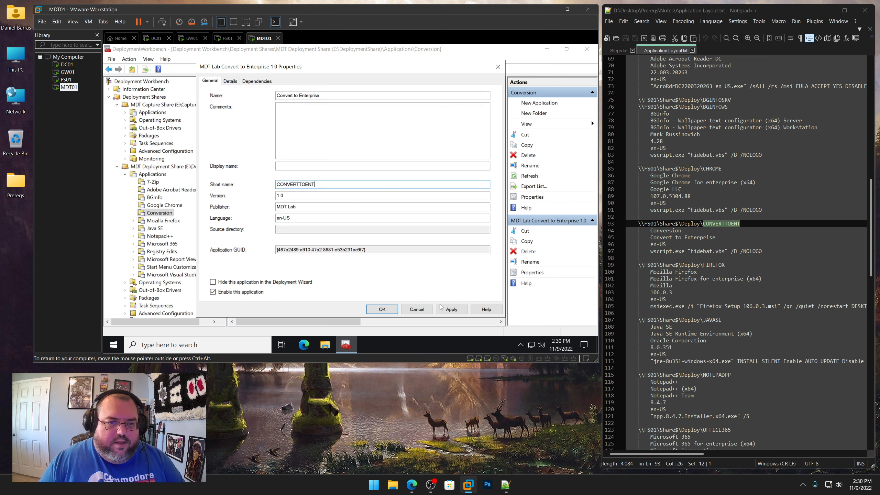
left_click(451, 309)
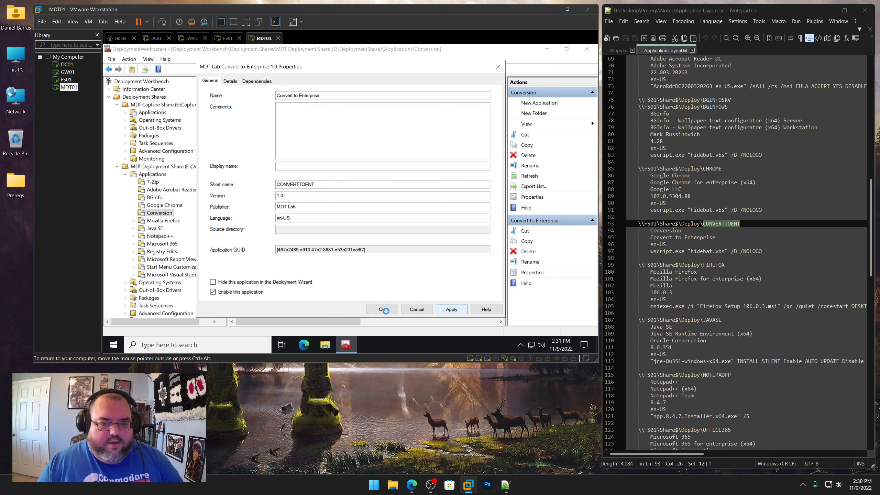
left_click(384, 309)
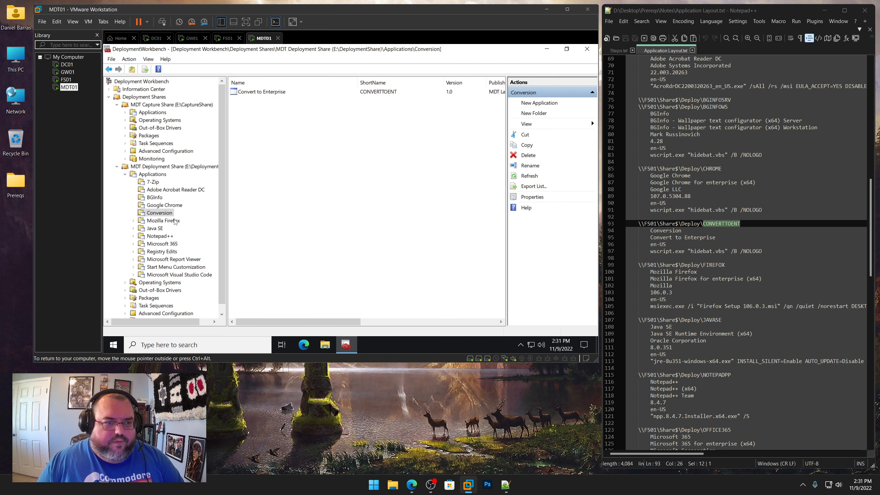
Start a new application in the Mozilla Firefox application folder
left_click(175, 221)
scroll(745, 242, "down", 5)
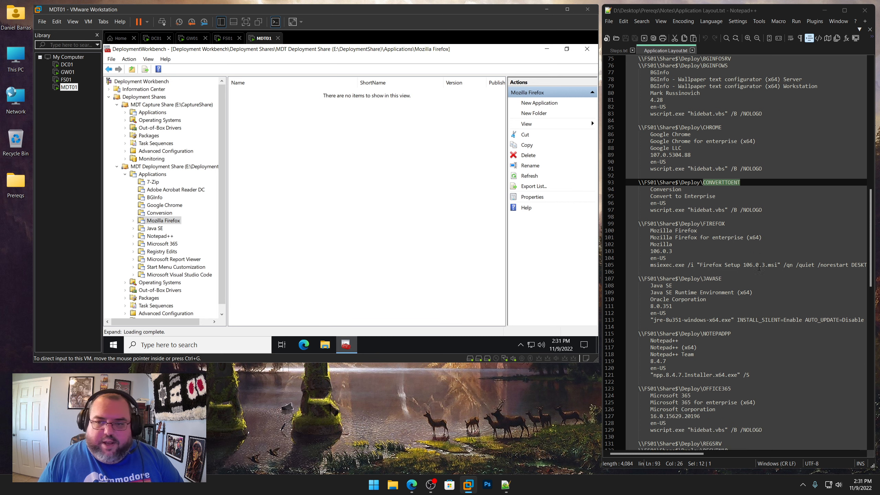
right_click(175, 224)
left_click(205, 111)
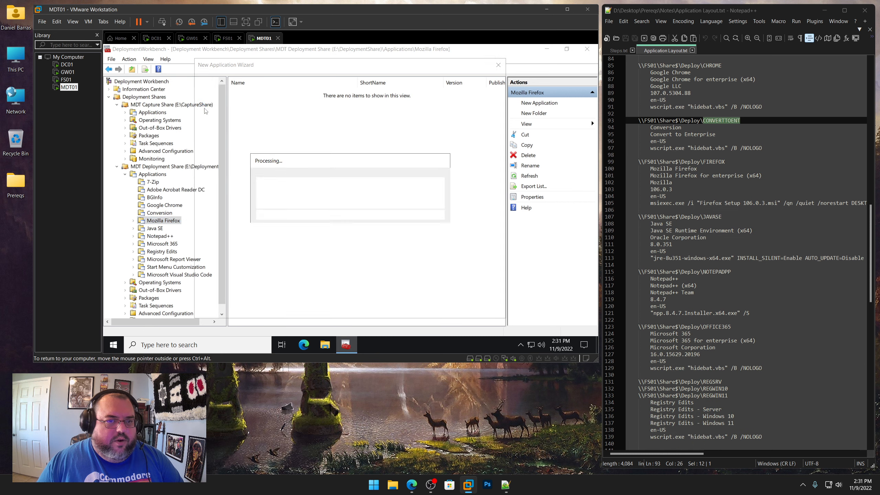
left_click(450, 306)
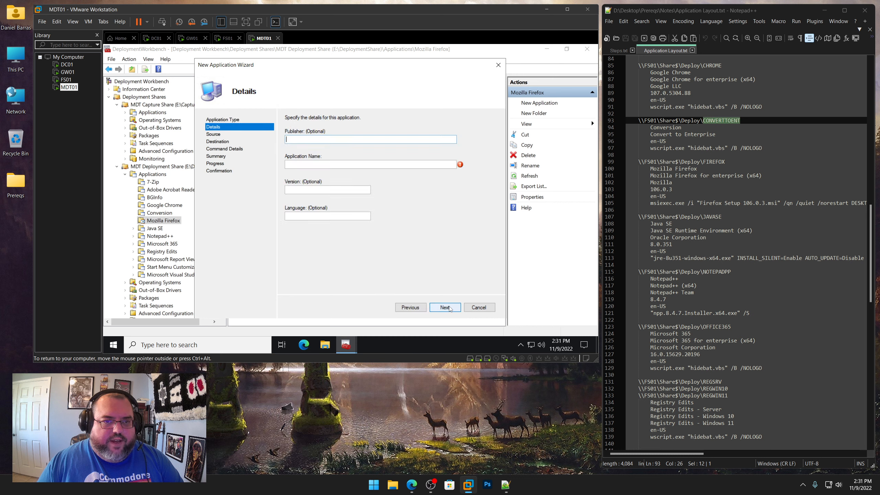
Set the publisher to Mozilla and the application name to Mozilla Firefox for enterprise (x64), copied from the notes
double_click(671, 182)
right_click(658, 185)
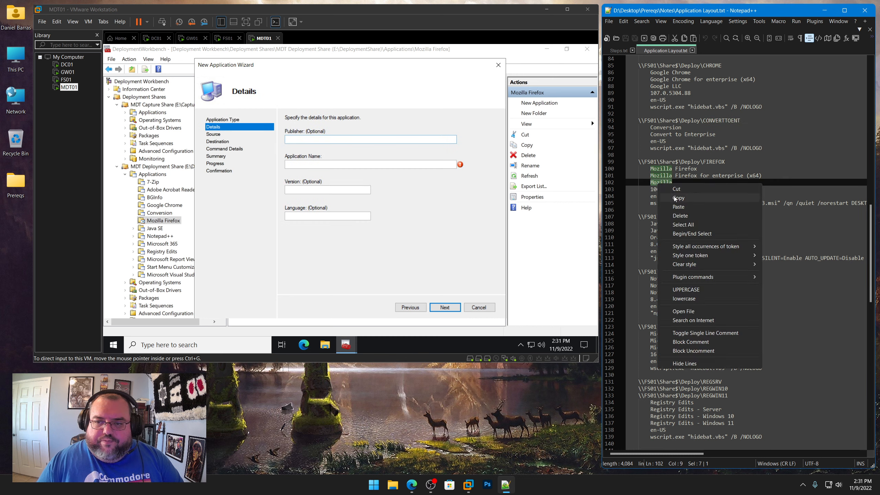
left_click(679, 198)
left_click(341, 158)
key("ctrl+v")
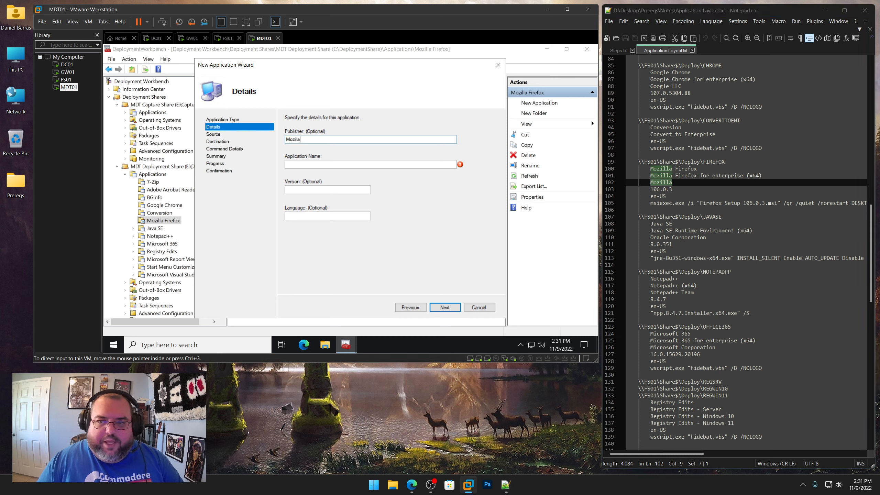
left_click_drag(762, 175, 650, 176)
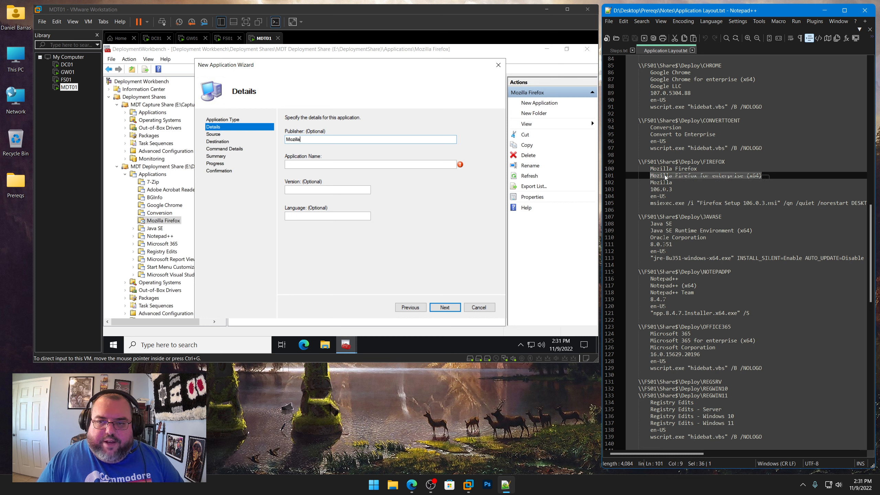
right_click(663, 175)
left_click(685, 189)
left_click(324, 164)
key("ctrl+v")
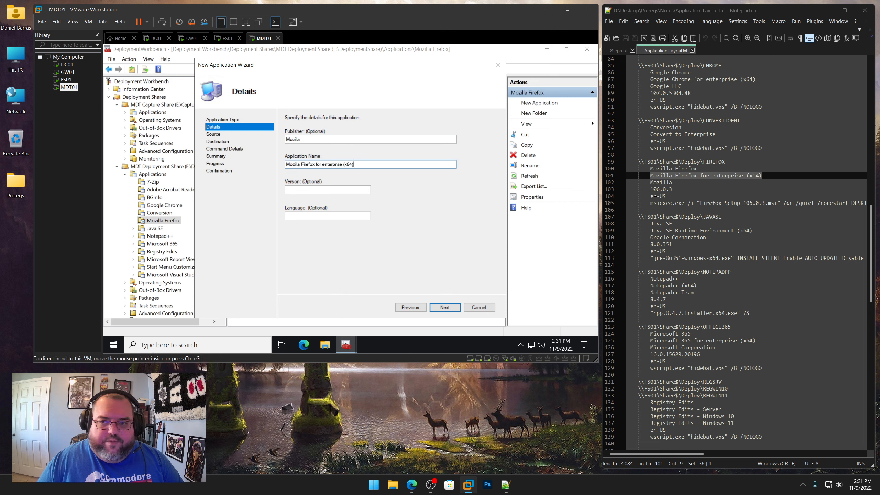
Set the version to 106.0.3 from the notes and the language to en-US, then continue
left_click_drag(676, 189, 650, 189)
right_click(663, 190)
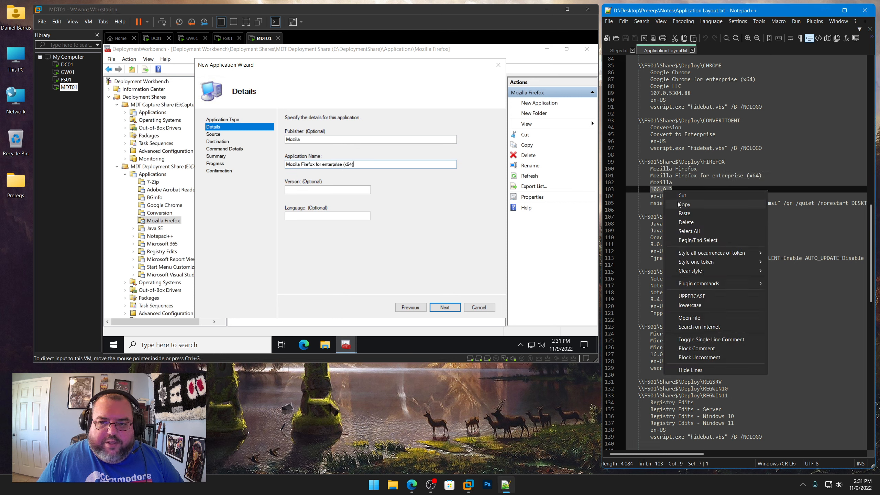
left_click(679, 204)
left_click(335, 191)
key("ctrl+v")
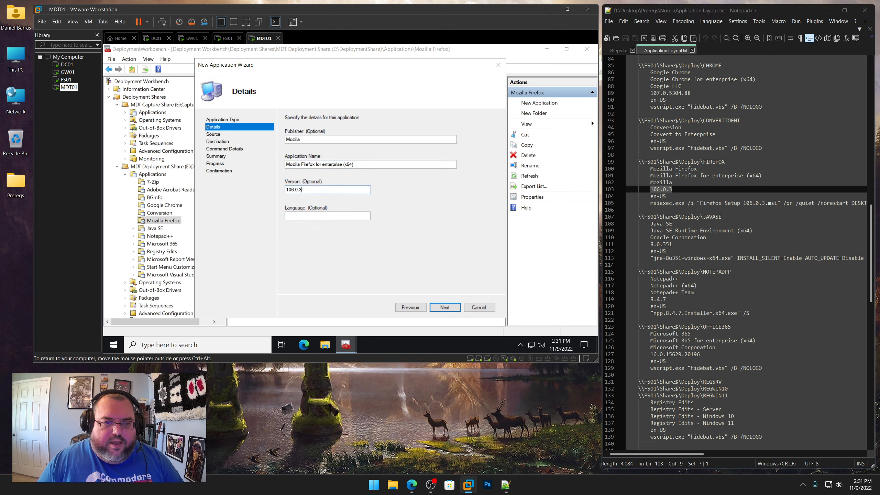
left_click(330, 217)
type("en-US")
key("Return")
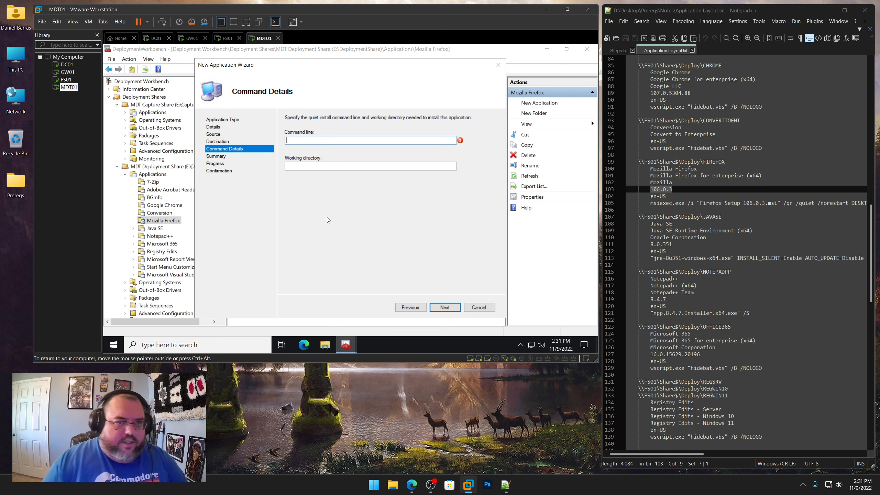
Set the command line to the msiexec.exe /i "Firefox Setup 106.0.3.msi" /qn /quiet /norestart install line copied from the notes
key("ctrl+alt")
left_click(651, 203)
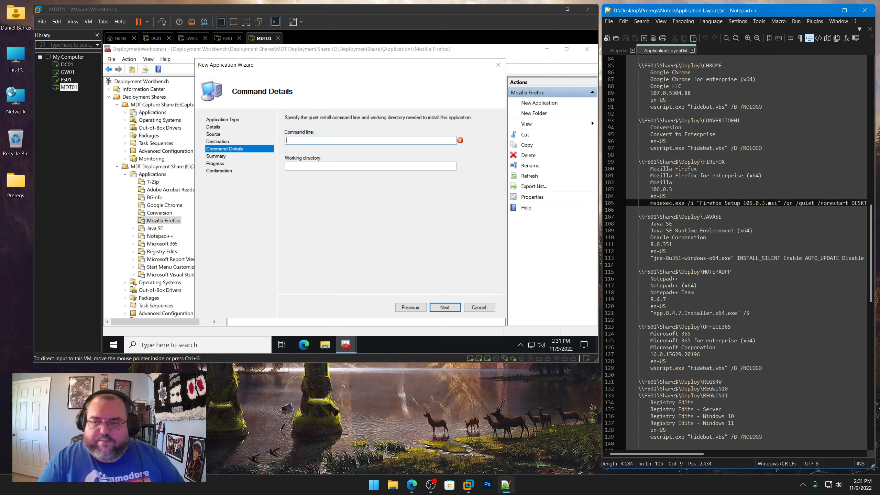
key("shift+End")
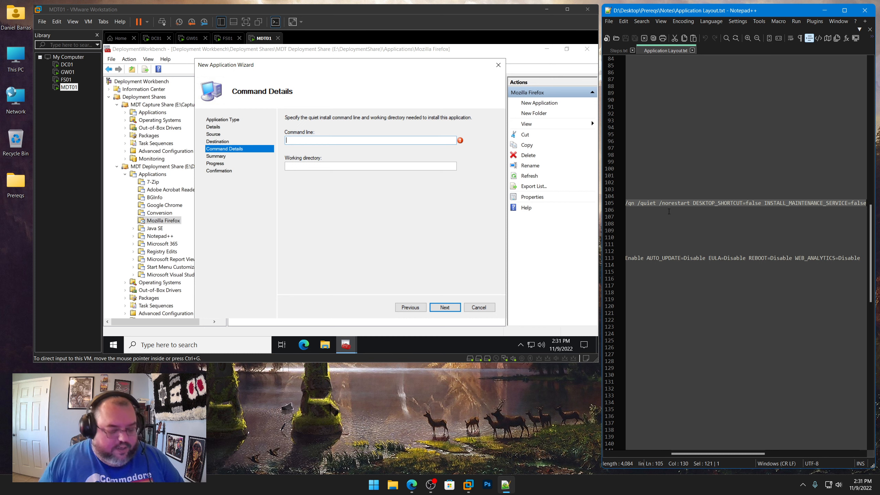
key("ctrl+c")
key("alt+Tab")
key("ctrl+v")
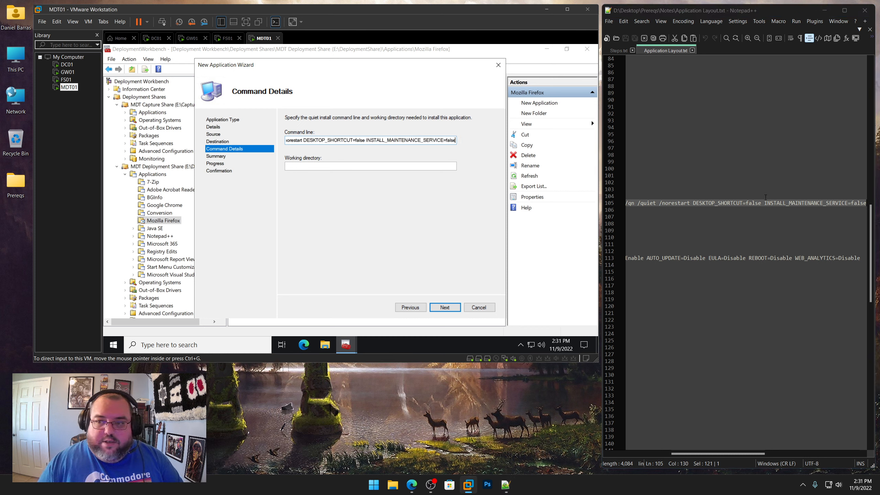
Set the working directory to \\FS01\Share$\Deploy\FIREFOX from the notes and finish the wizard
left_click(764, 202)
key("Home")
key("Home")
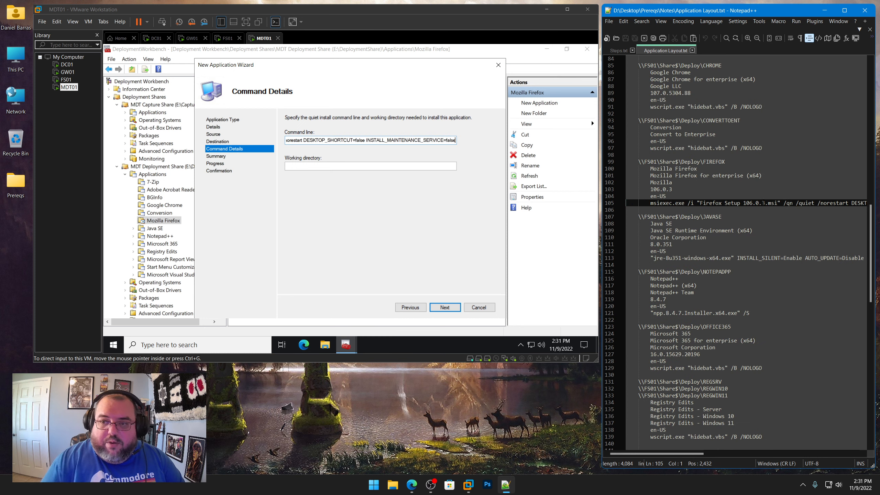
left_click_drag(746, 158, 638, 164)
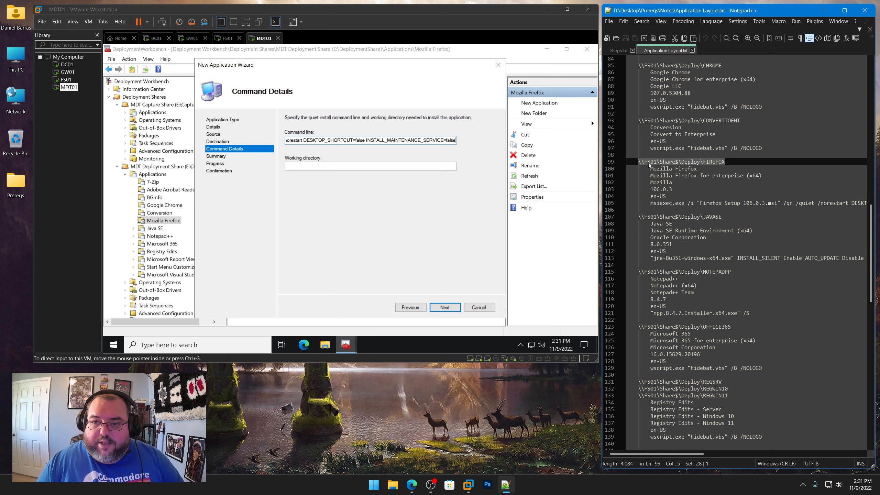
right_click(649, 165)
left_click(690, 176)
left_click(362, 169)
key("ctrl+v")
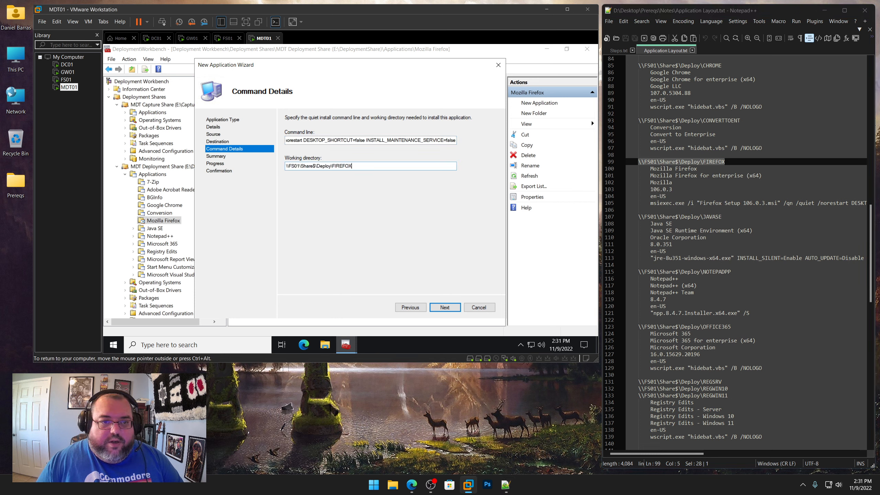
left_click(446, 307)
left_click(449, 308)
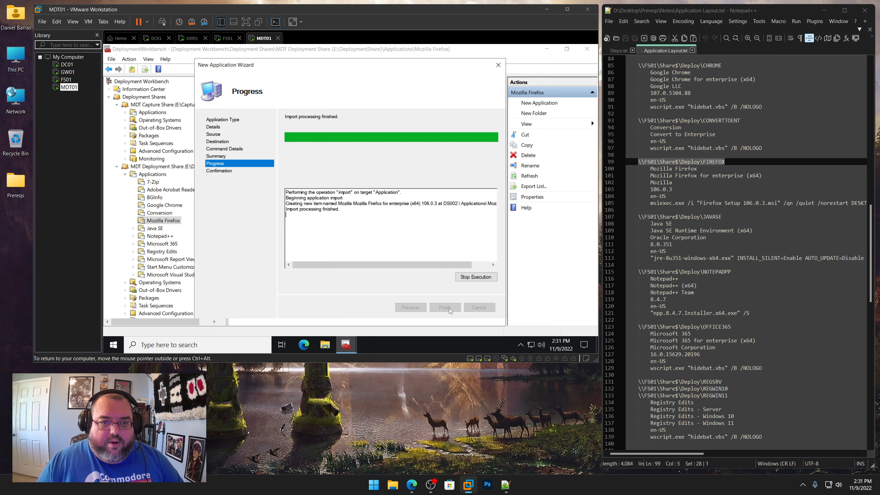
left_click(446, 308)
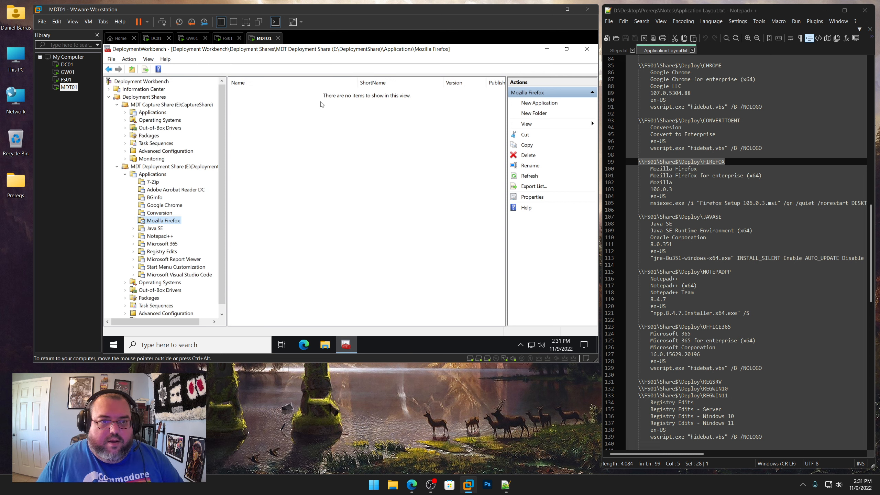
Open the Firefox application's properties and rename it to Mozilla Firefox for enterprise (x64)
right_click(308, 94)
left_click(335, 141)
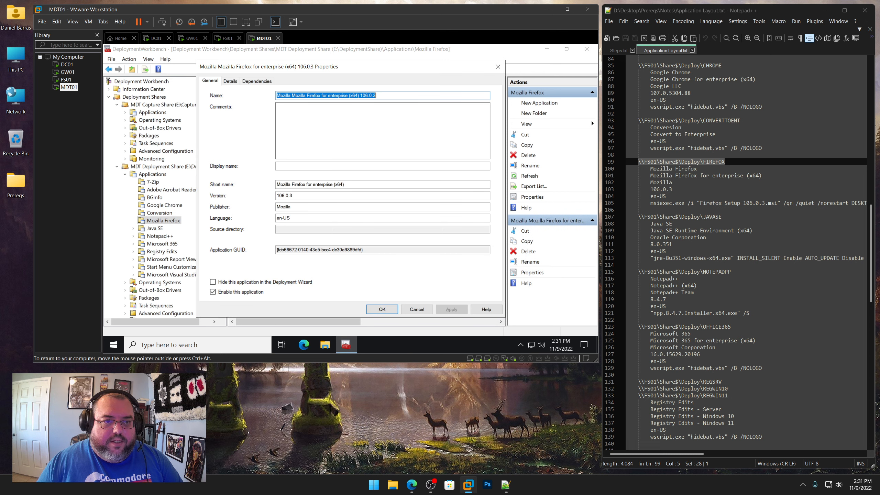
left_click(292, 96)
key("BackSpace")
key("BackSpace")
key("BackSpace")
key("BackSpace")
key("BackSpace")
key("BackSpace")
key("BackSpace")
key("BackSpace")
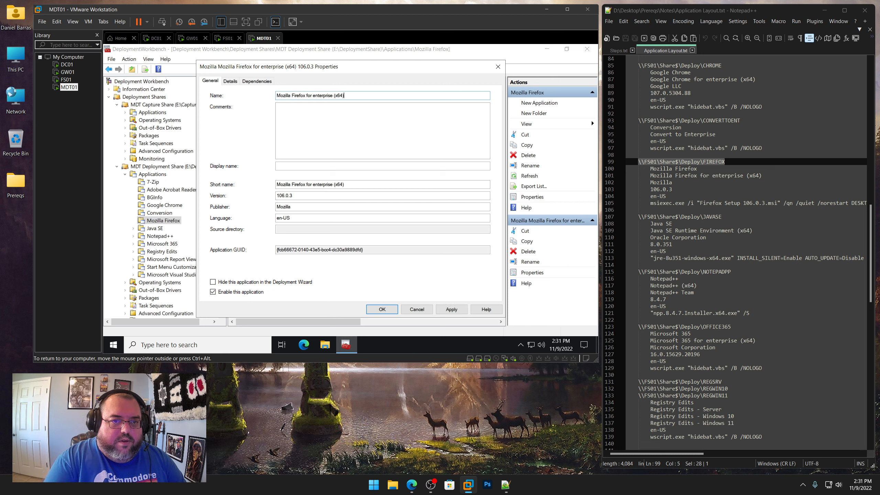
Set the Firefox application's short name to FIREFOX and save the properties
left_click_drag(357, 184, 276, 184)
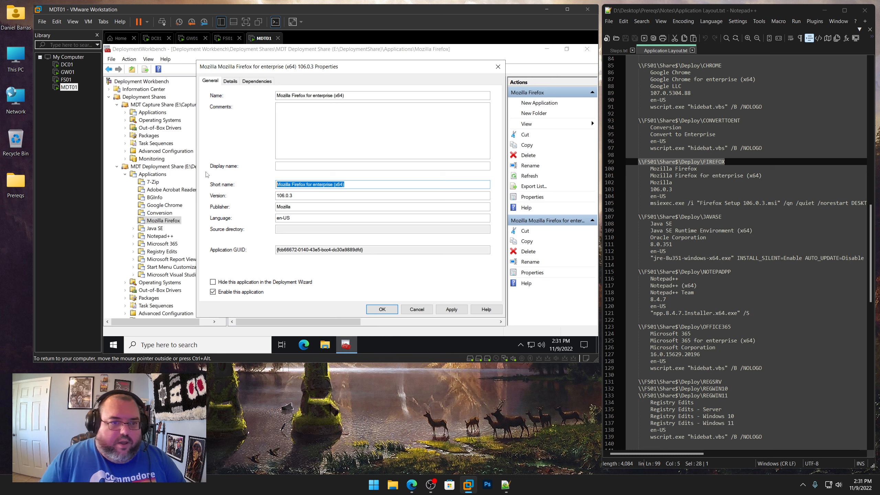
type("FIREFOX")
key("Return")
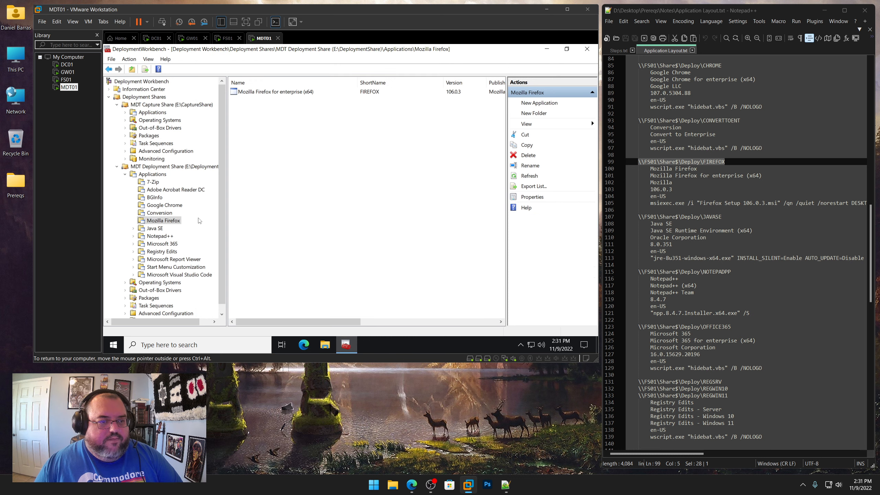
Start a new application in the Java SE application folder
left_click(155, 228)
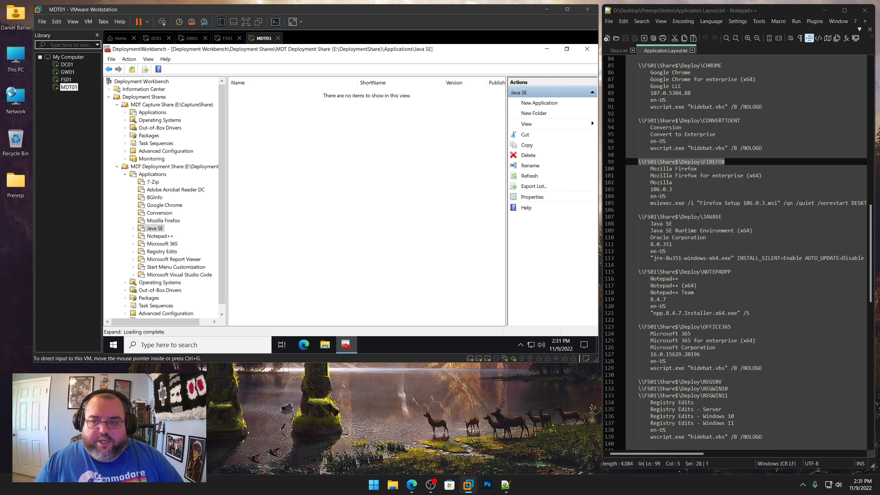
scroll(744, 242, "down", 3)
right_click(160, 229)
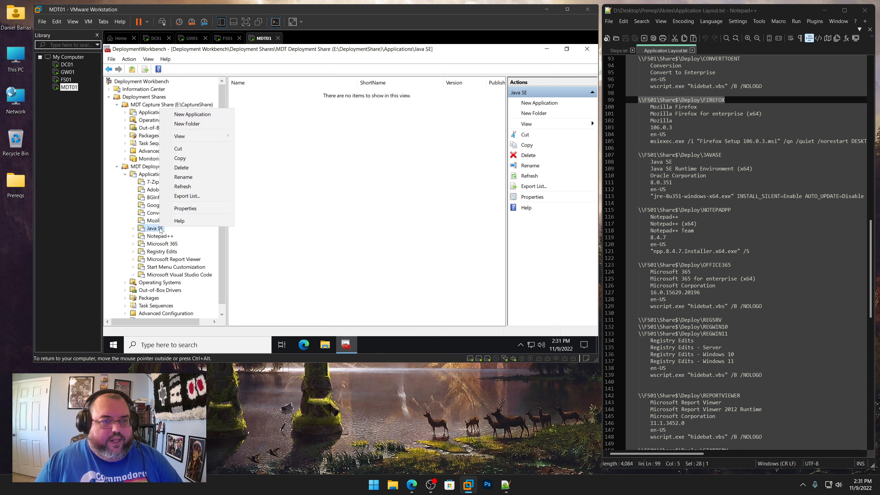
left_click(192, 114)
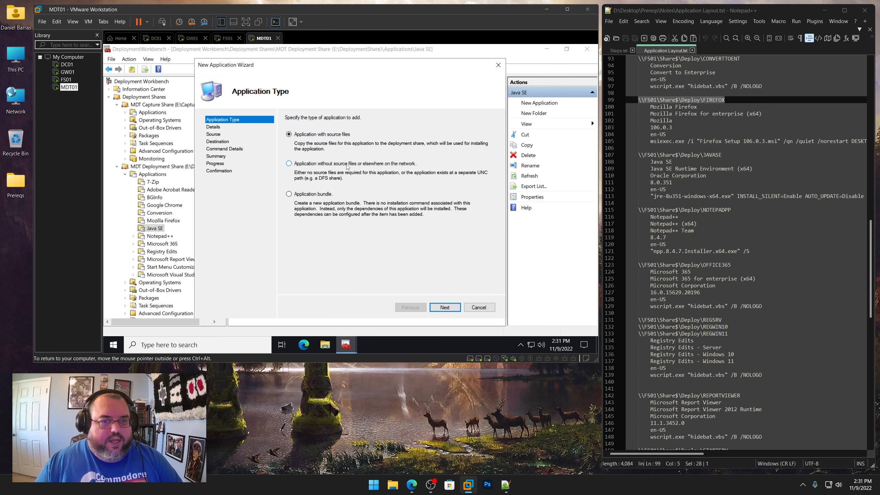
left_click(445, 306)
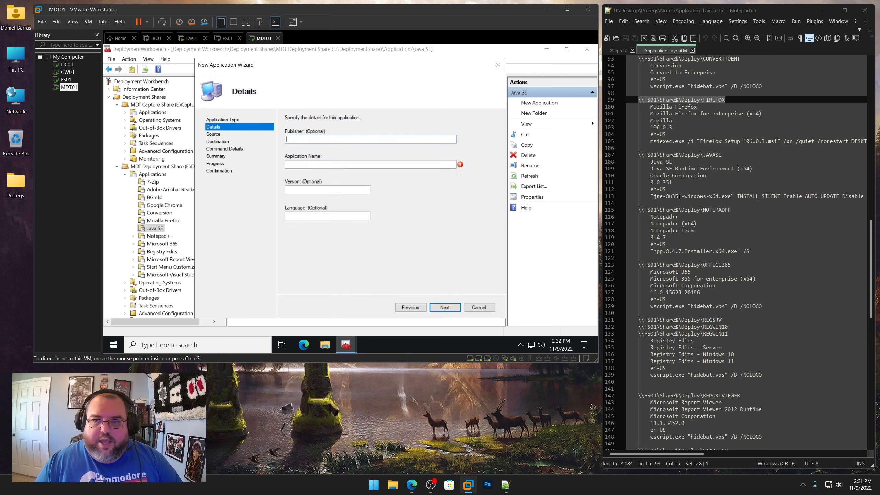
Fill in the publisher Oracle Corporation and application name Java SE Runtime Environment (x64), copied from the notes
left_click_drag(708, 176, 651, 176)
right_click(661, 176)
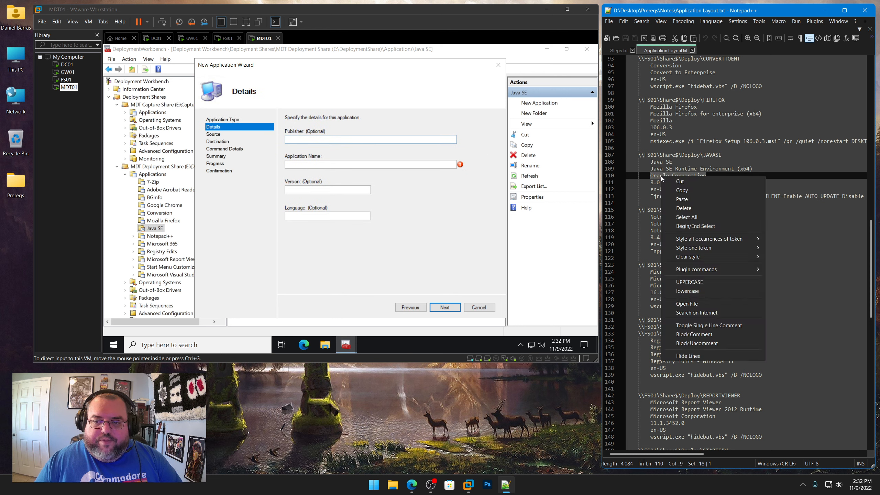
left_click(678, 191)
key("alt+Tab")
key("ctrl+v")
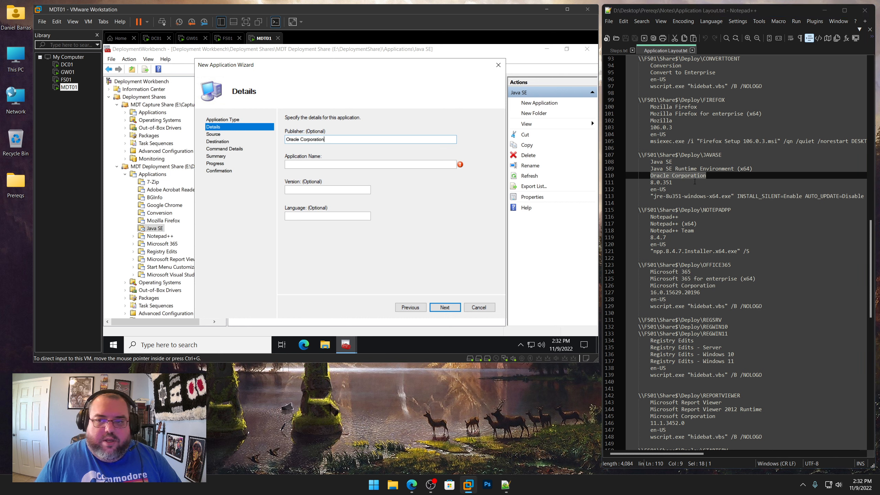
left_click_drag(752, 168, 651, 168)
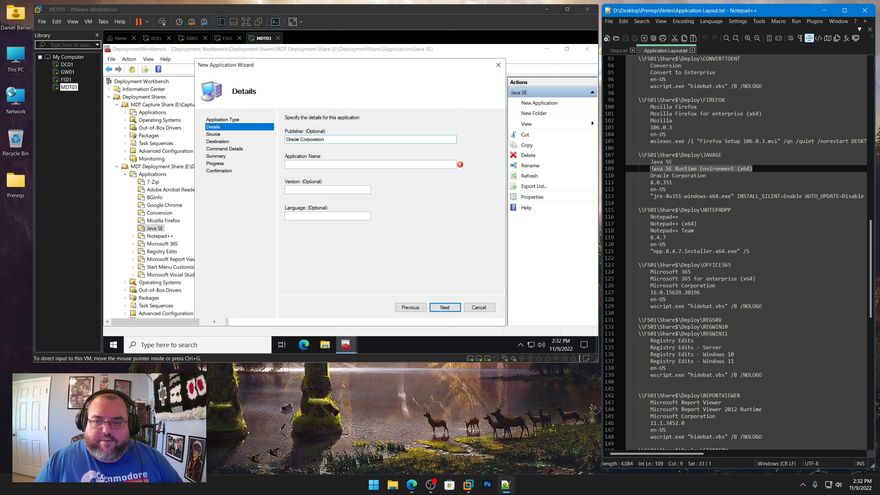
right_click(663, 169)
left_click(673, 184)
left_click(367, 164)
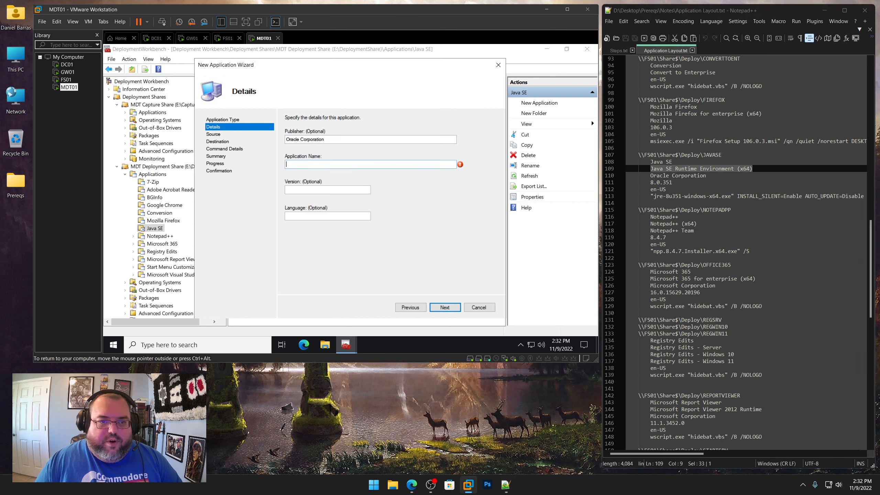
key("ctrl+v")
Set the version to 8.0.351 and the language to en-US, and continue to the command details
left_click_drag(672, 182, 651, 183)
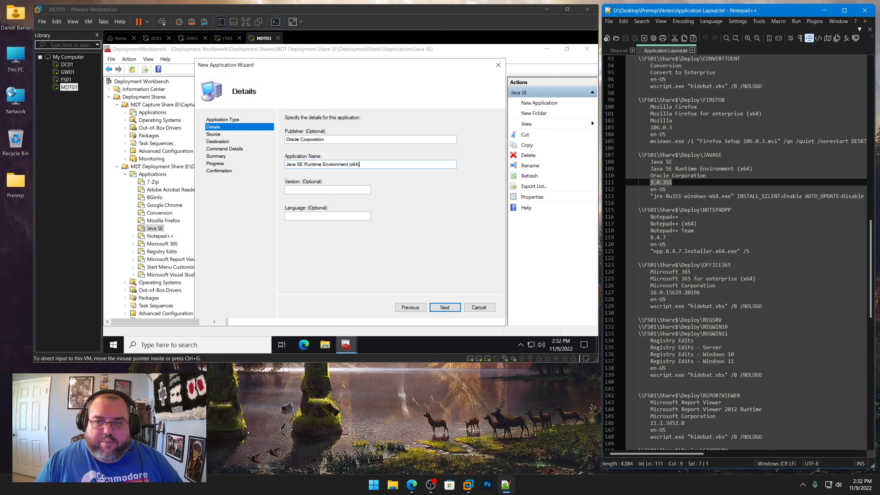
right_click(659, 183)
left_click(673, 196)
left_click(368, 190)
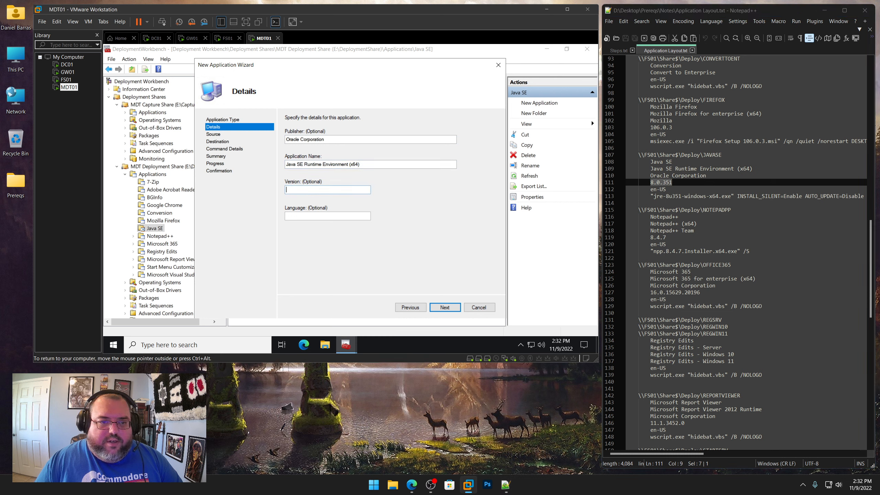
key("ctrl+v")
key("Tab")
type("en")
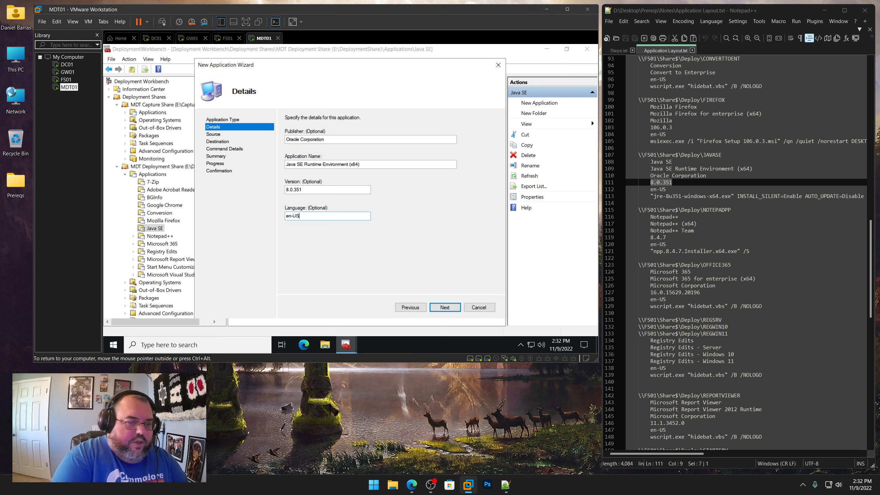
key("Return")
Paste the Java installer's silent command line starting "jre-8u351-windows-x64.exe" INSTALL_SILENT=Enable from the notes
left_click(650, 196)
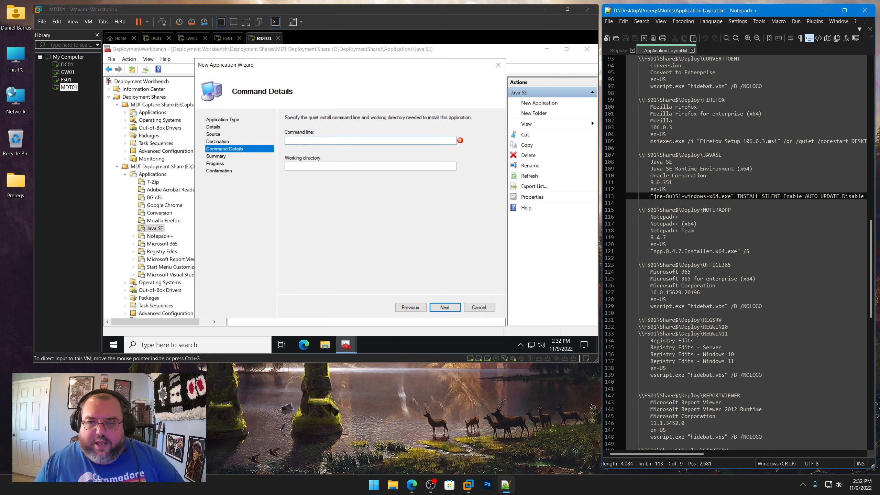
key("shift+End")
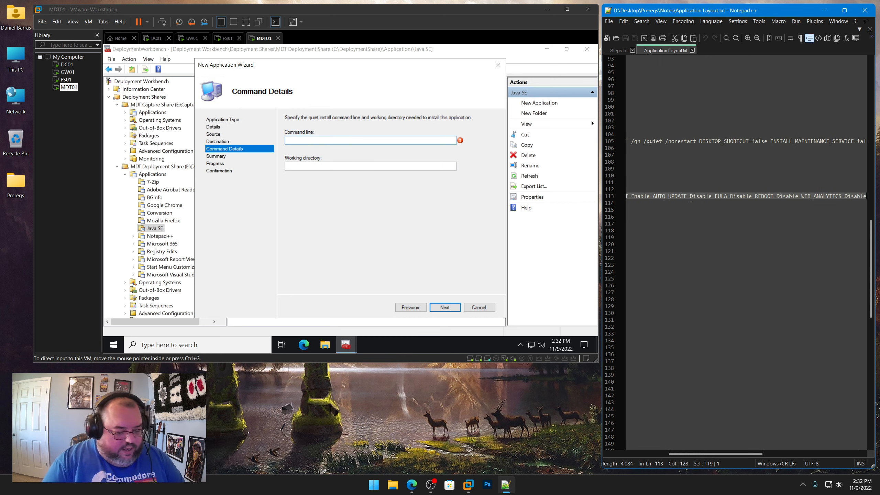
key("Home")
key("Home")
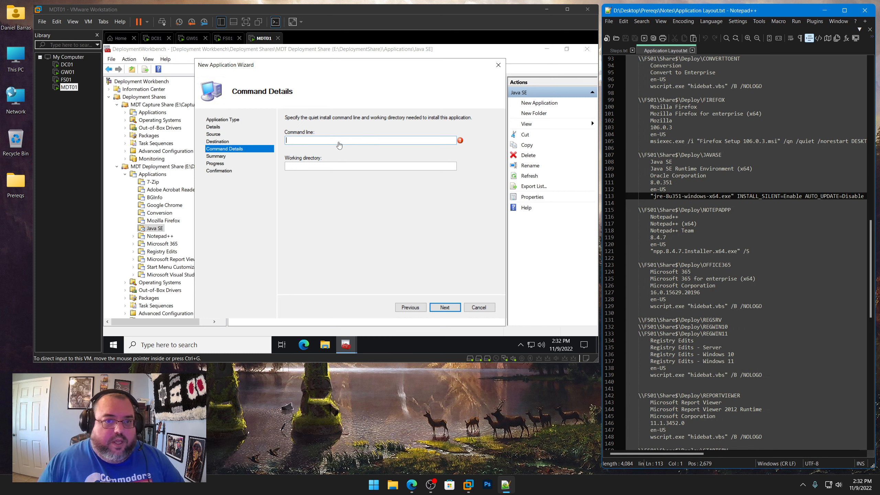
key("alt+Tab")
key("ctrl+v")
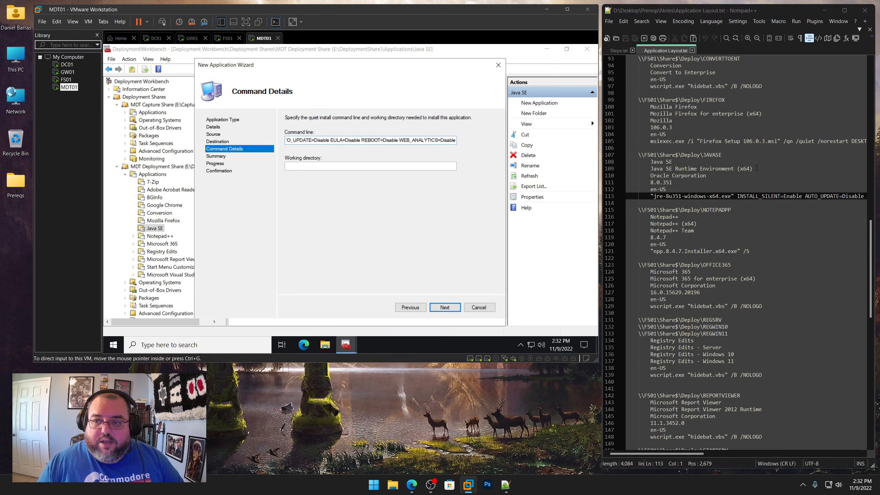
Set the working directory to \\FS01\Share$\Deploy\JAVASE from the notes and finish the wizard
left_click_drag(722, 155, 638, 154)
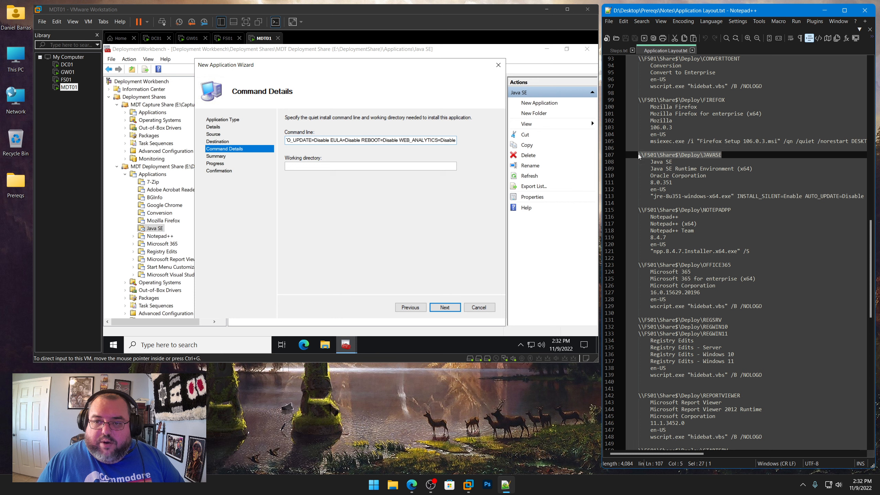
right_click(649, 154)
left_click(670, 169)
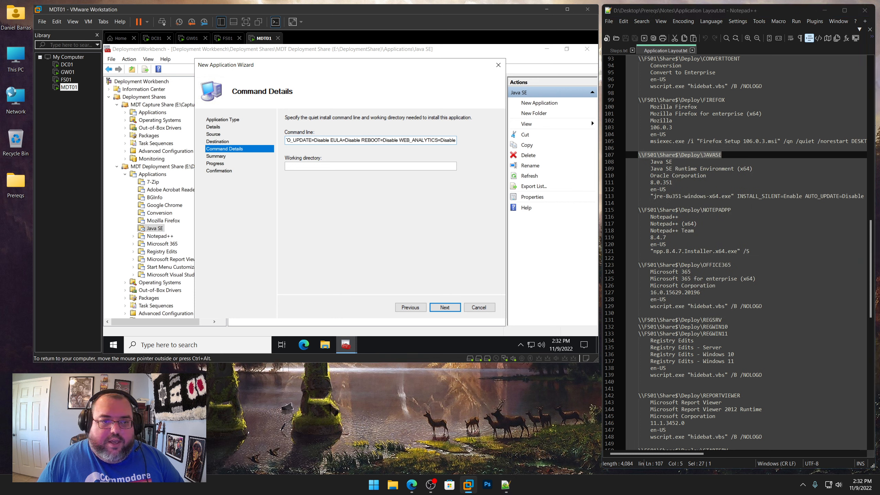
key("ctrl+v")
left_click(445, 307)
left_click(445, 307)
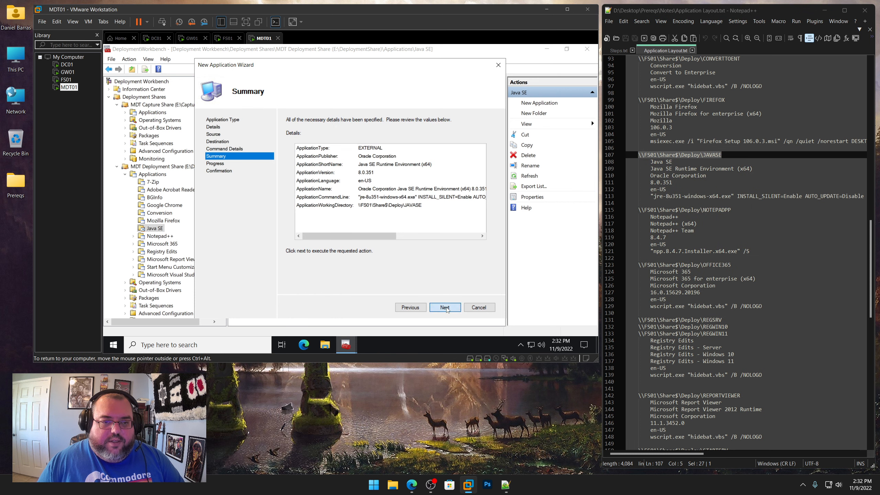
left_click(445, 307)
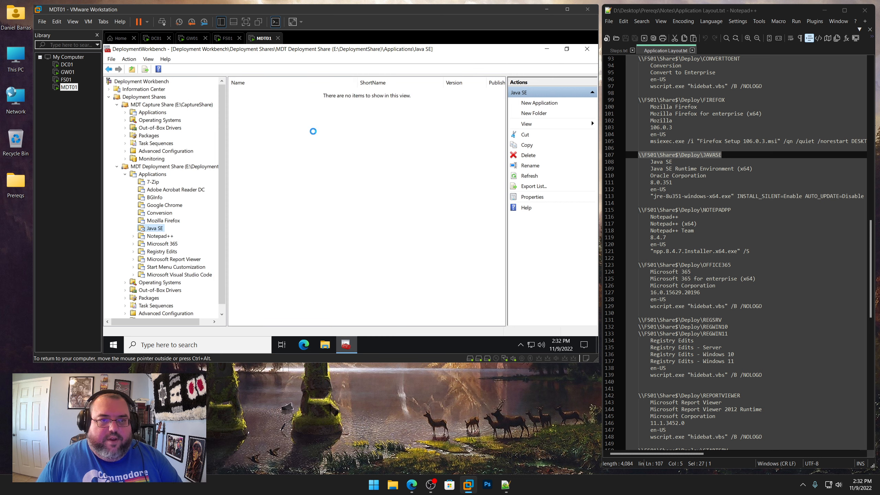
Open the Java application's properties and rename it to Java SE Runtime Environment (x64)
right_click(298, 92)
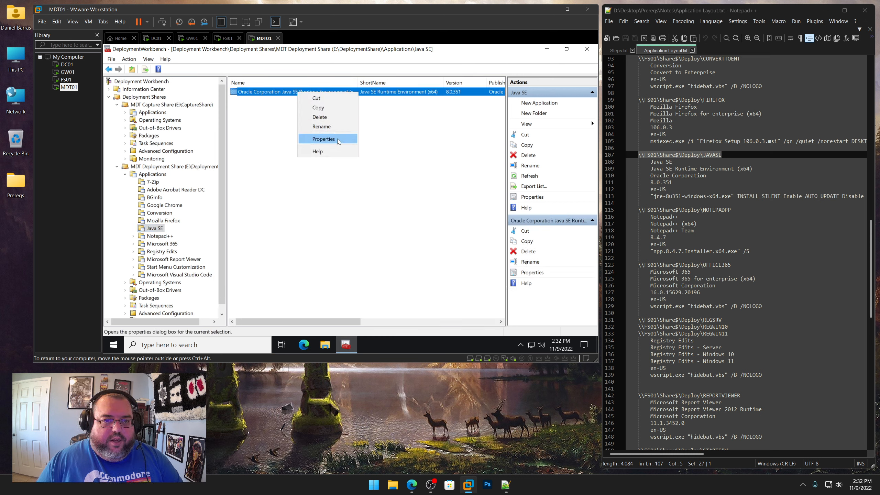
left_click(312, 140)
left_click(315, 95)
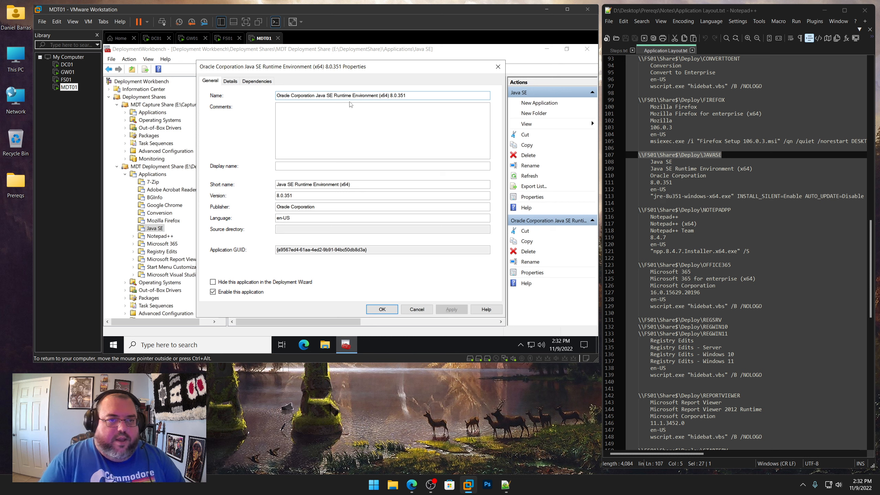
key("shift+Home")
key("BackSpace")
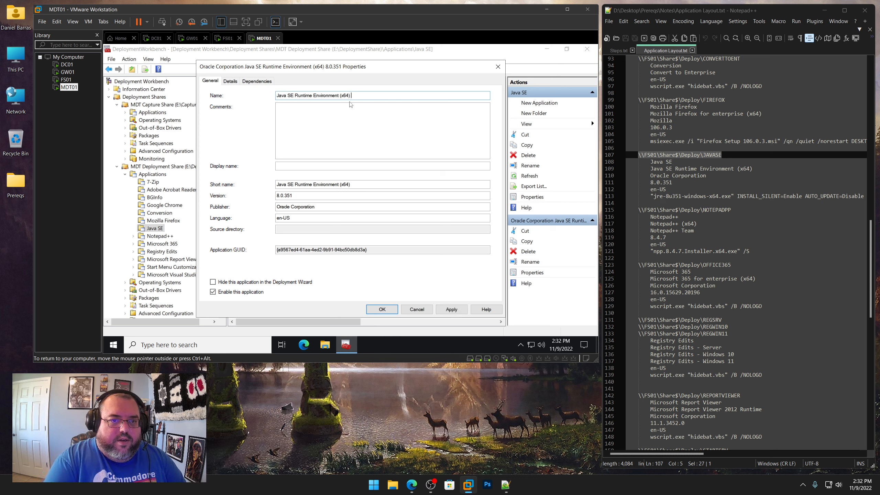
Set the Java application's short name to JAVASE and save the properties
left_click_drag(357, 185, 193, 181)
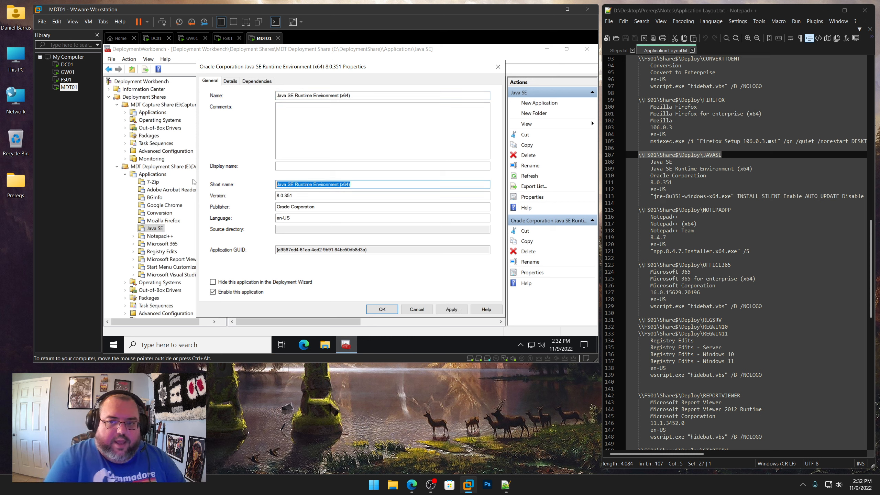
type("JAVA")
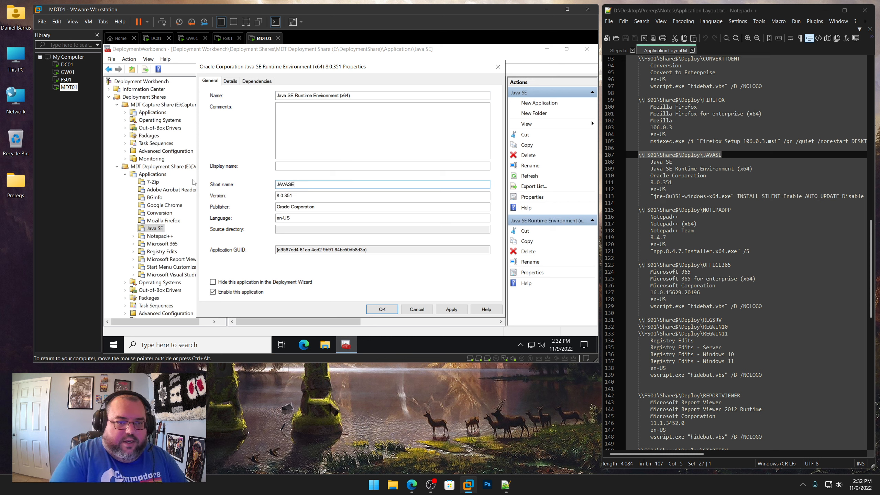
type("SE")
key("Return")
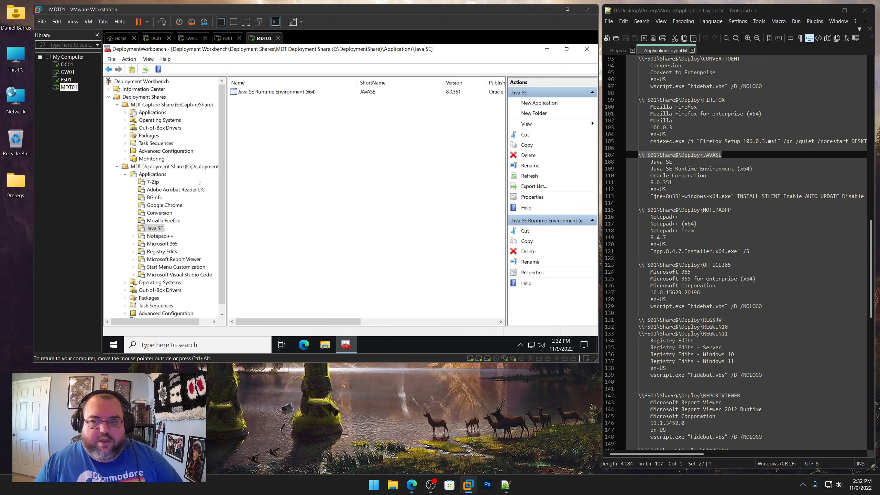
Start a new application without source files in the Notepad++ application folder
left_click(161, 238)
right_click(161, 237)
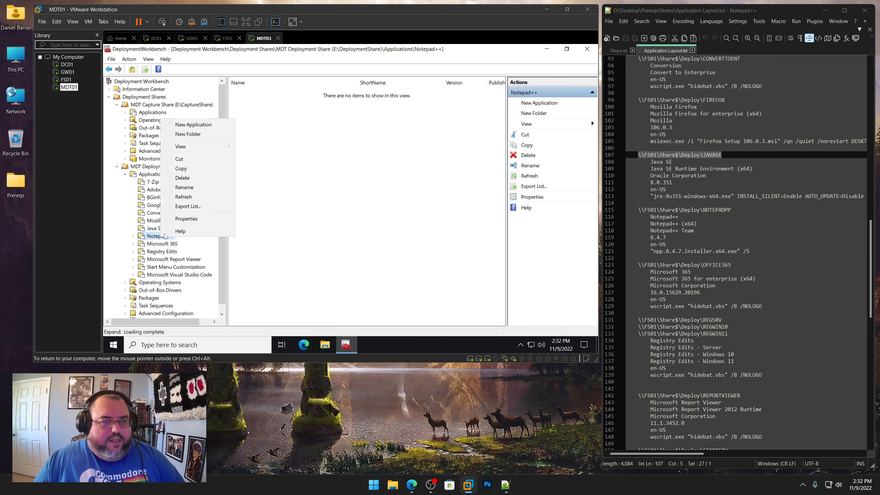
left_click(208, 125)
left_click(316, 163)
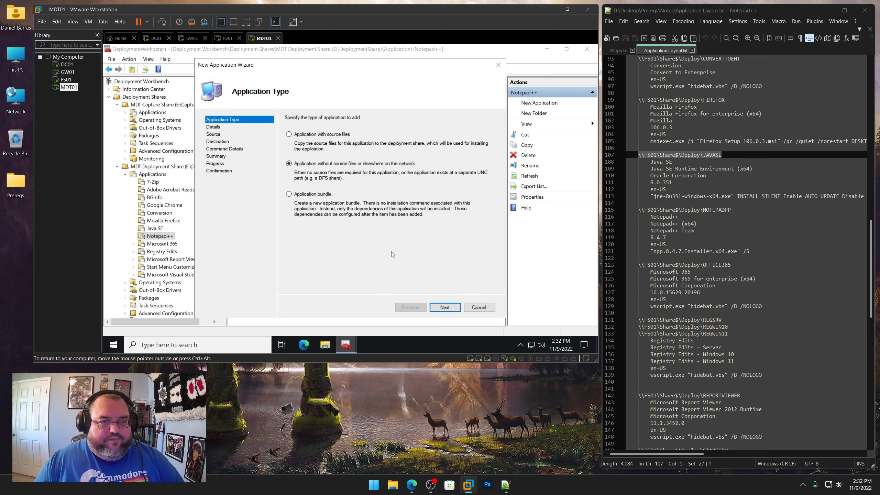
left_click(445, 307)
Fill in the publisher Notepad++ Team and application name Notepad++ (x64), copied from the notes
scroll(702, 234, "down", 2)
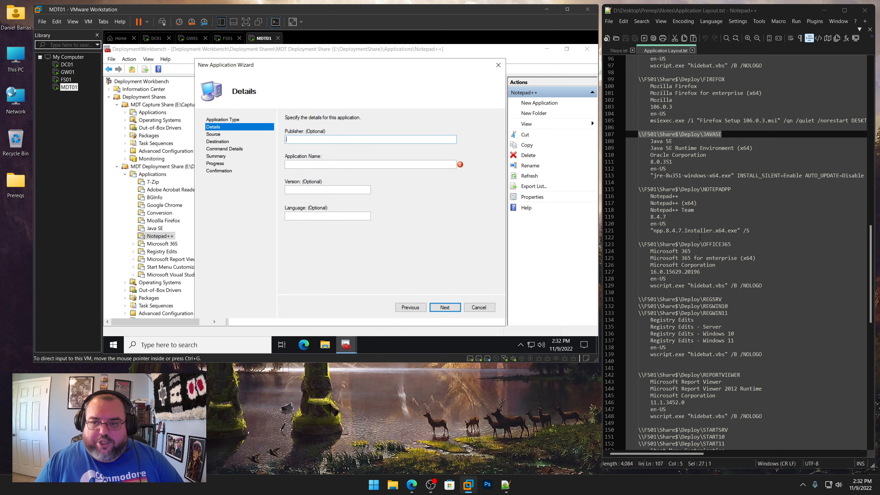
left_click_drag(694, 189, 651, 190)
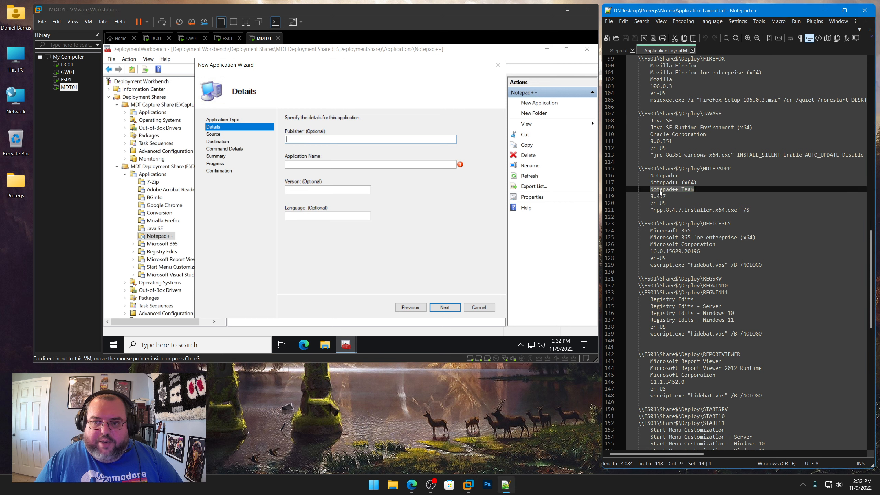
right_click(659, 190)
left_click(672, 205)
key("alt+Tab")
key("ctrl+v")
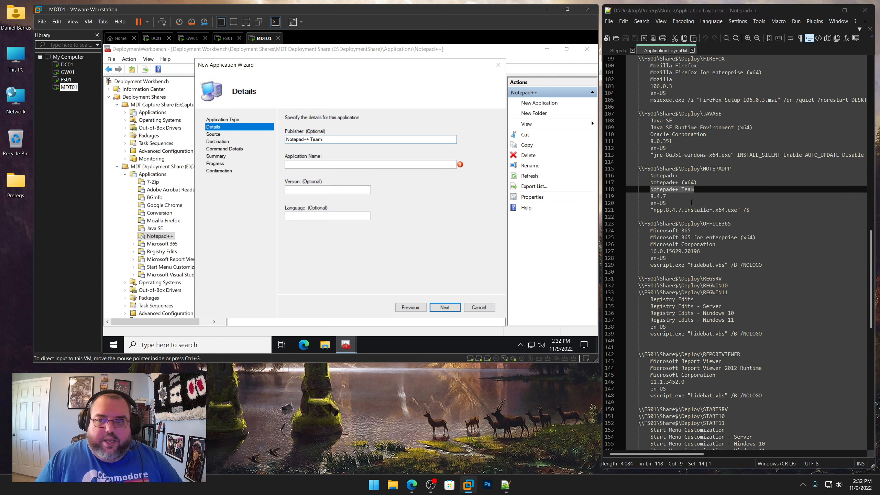
left_click_drag(696, 183, 650, 183)
right_click(662, 182)
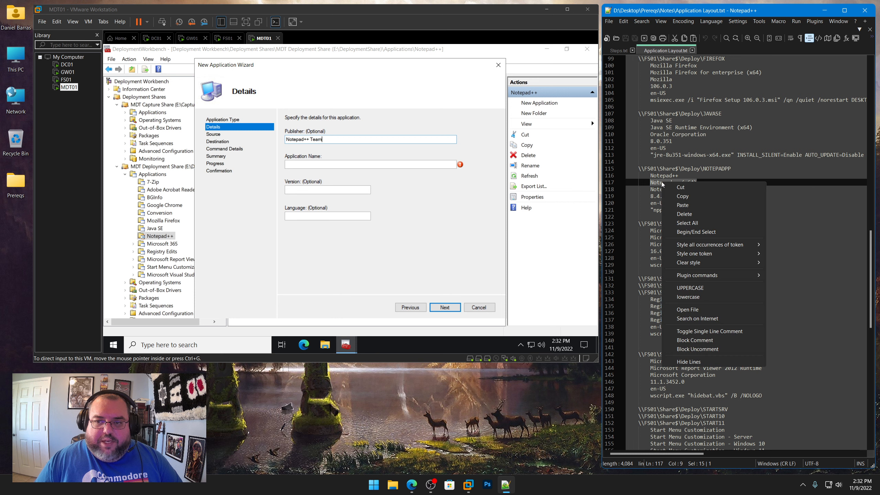
left_click(683, 200)
key("alt+Tab")
key("ctrl+v")
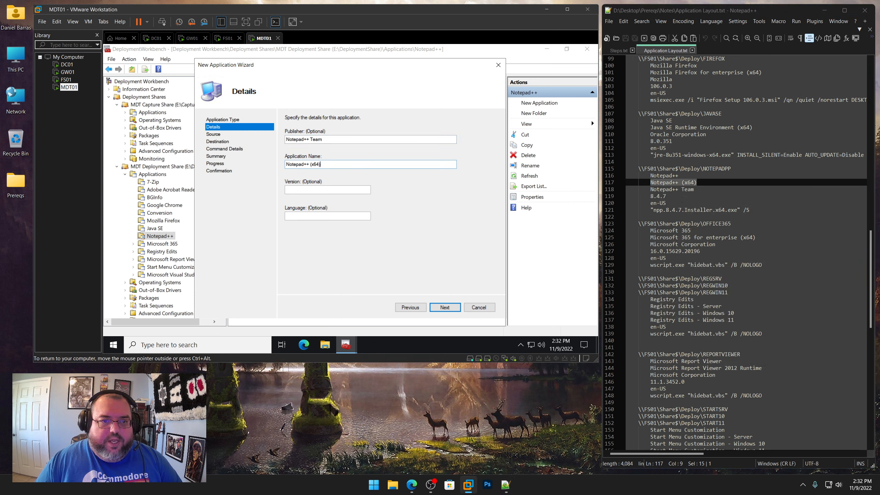
Set the version to 8.4.7 and the language to en-US, and continue to the command details
left_click_drag(666, 196, 650, 196)
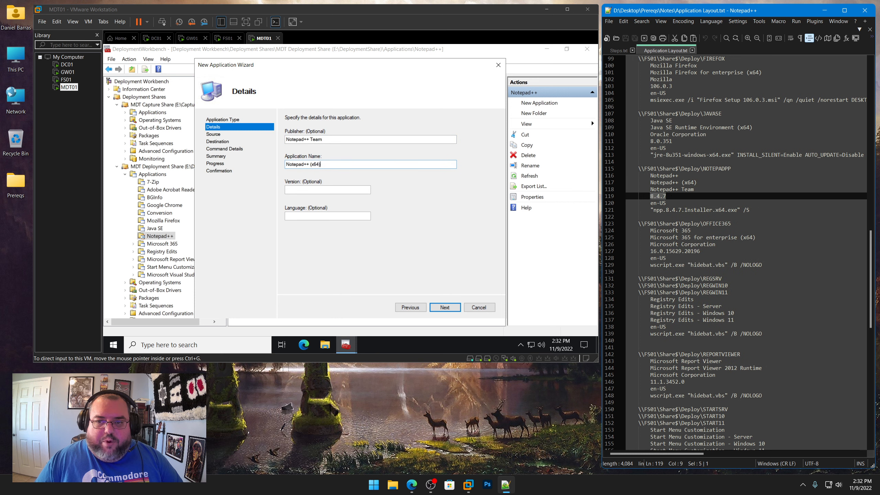
right_click(658, 196)
left_click(667, 210)
key("alt+Tab")
key("Tab")
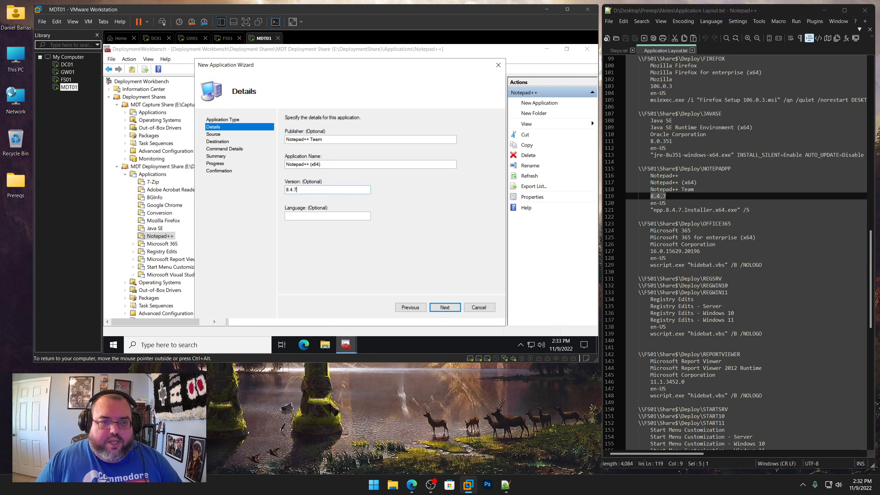
key("Tab")
type("en-US")
key("Return")
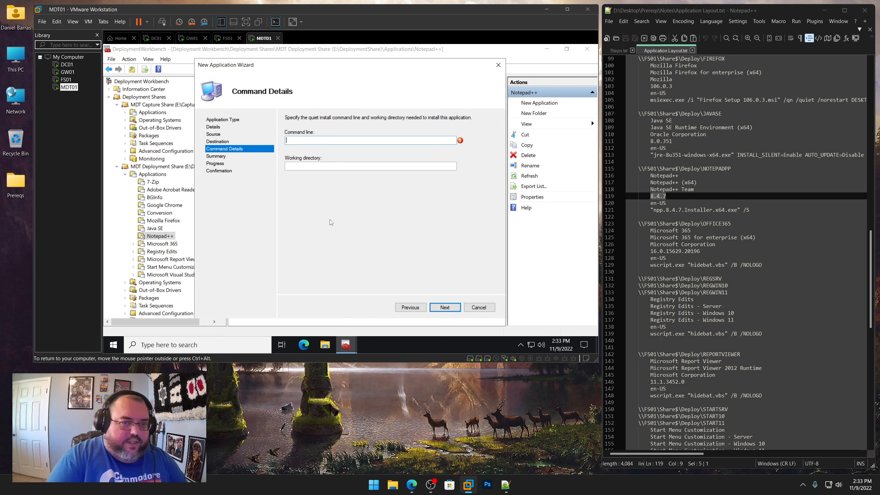
Set the command line to "npp.8.4.7.Installer.x64.exe" /S from the notes
left_click_drag(749, 210, 651, 210)
right_click(664, 209)
left_click(683, 223)
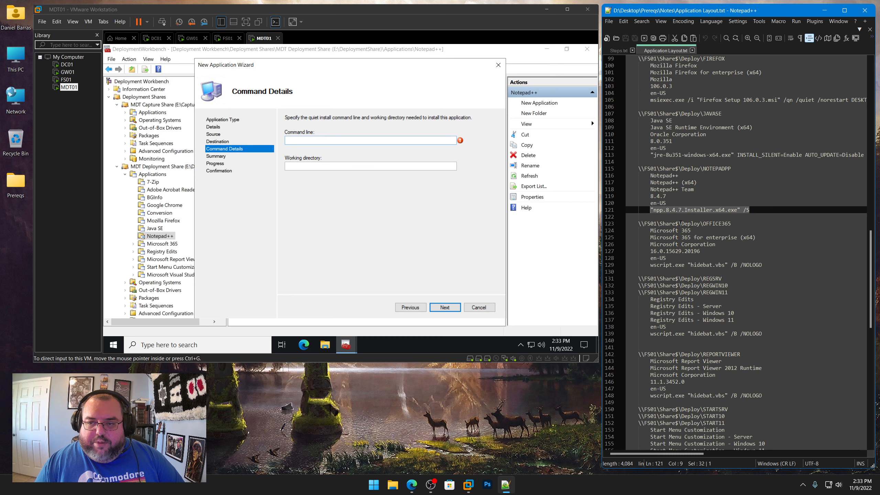
left_click(311, 145)
key("ctrl+v")
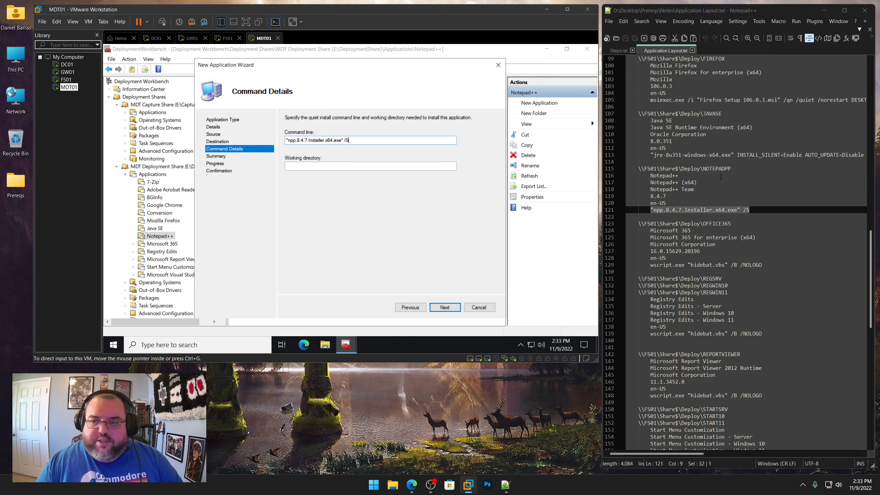
Set the working directory to \\FS01\Share$\Deploy\NOTEPADPP copied from the notes, and finish the wizard
left_click_drag(734, 168, 641, 169)
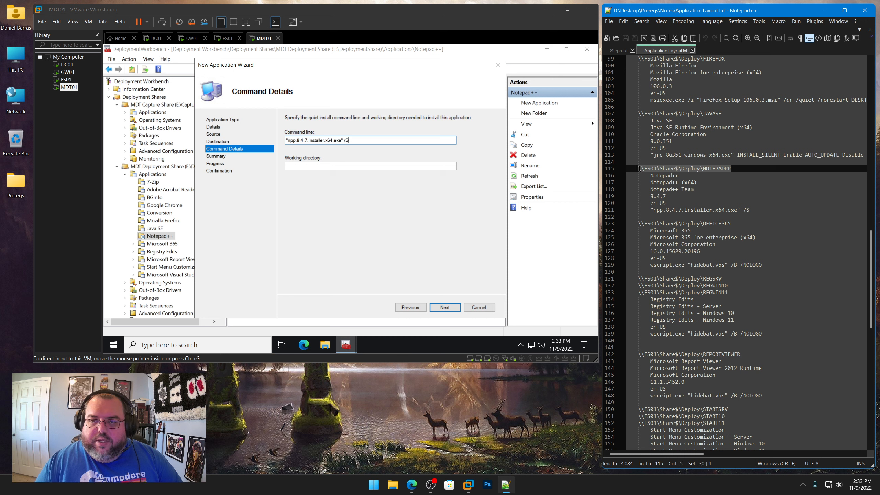
right_click(651, 169)
left_click(675, 183)
left_click(347, 166)
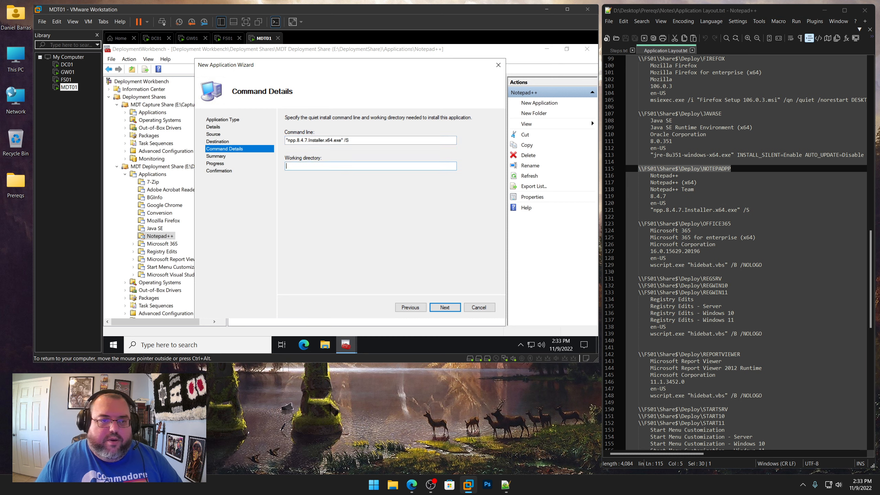
key("ctrl+v")
left_click(443, 306)
left_click(444, 308)
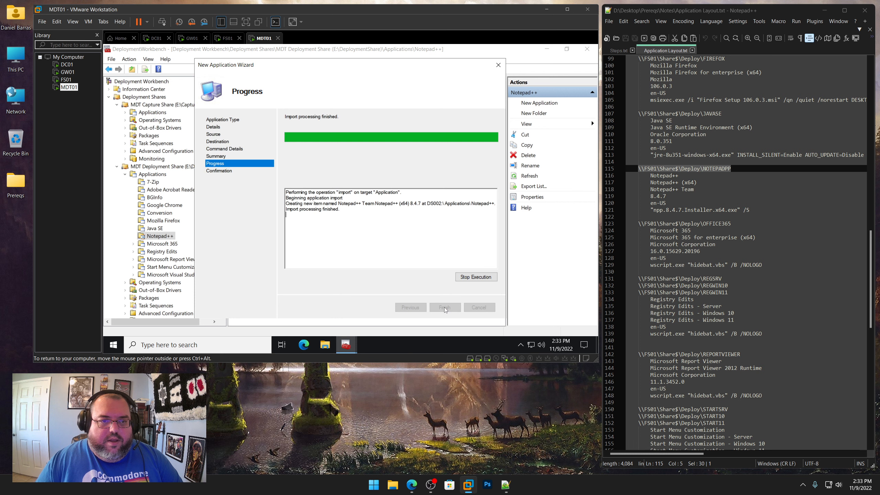
left_click(445, 307)
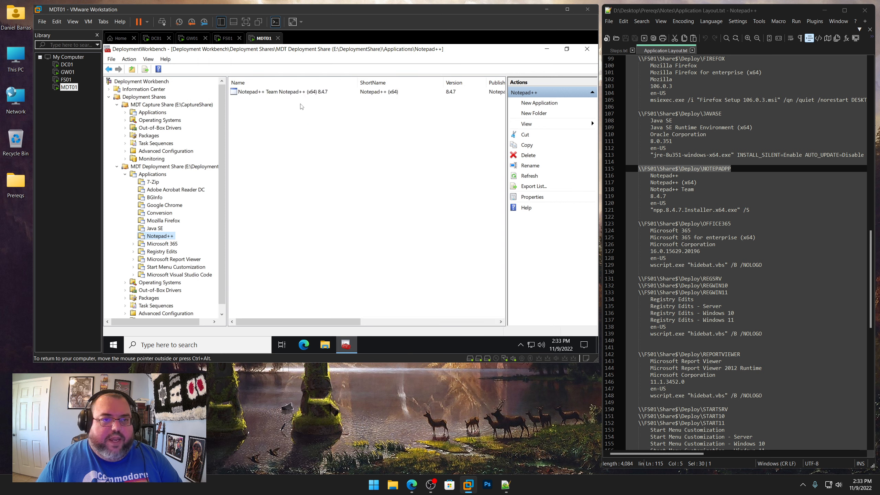
Open the new Notepad++ application's properties and shorten its name to Notepad++ (x64)
right_click(301, 94)
left_click(322, 141)
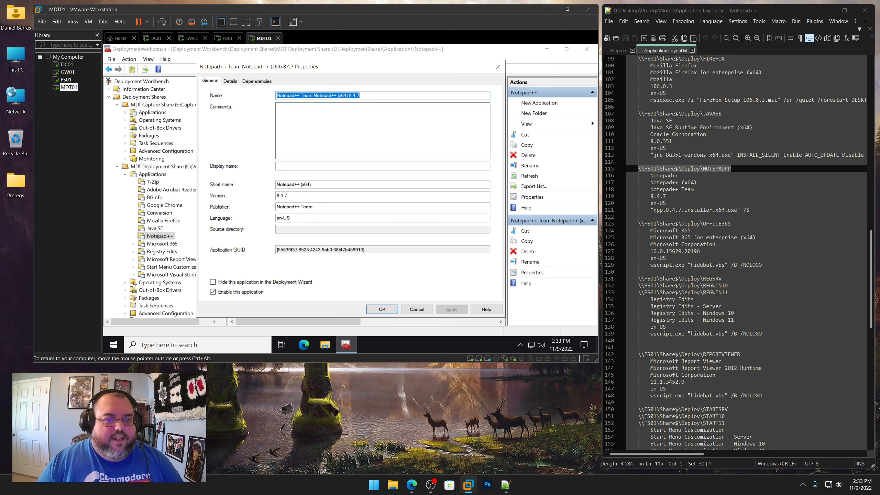
left_click(300, 96)
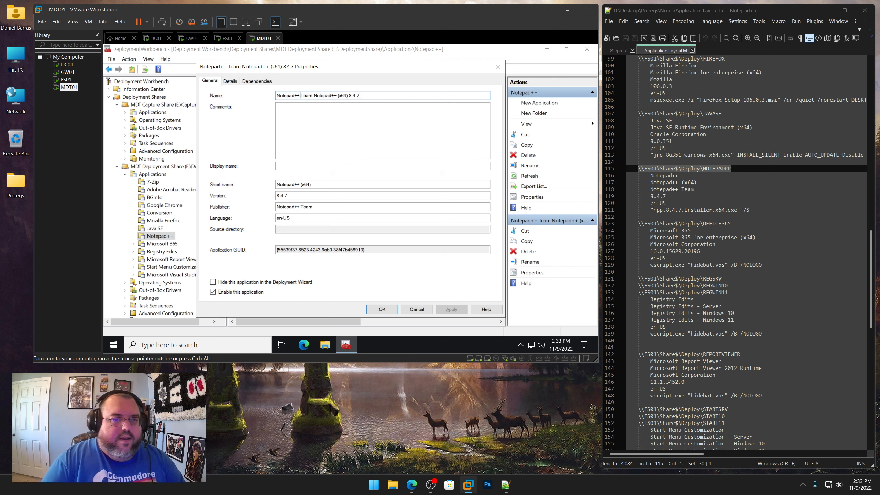
left_click_drag(301, 95, 277, 95)
key("BackSpace")
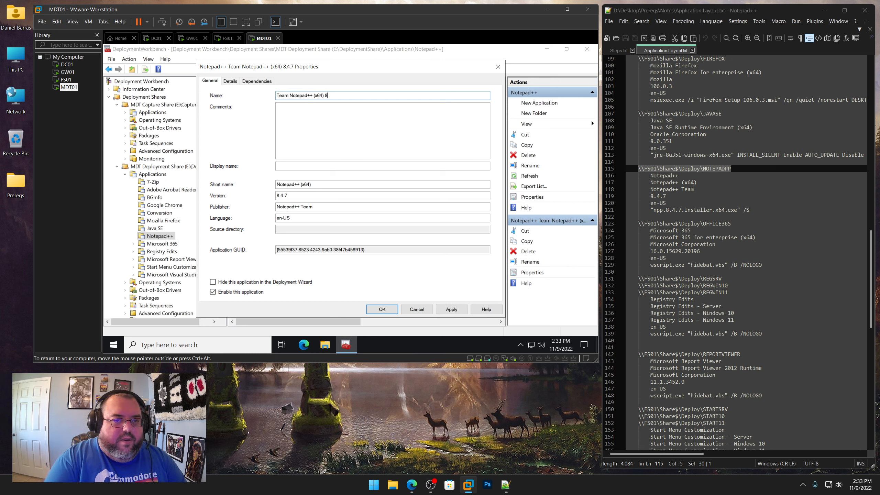
key("Delete")
key("Delete")
key("Delete")
key("Delete")
key("Delete")
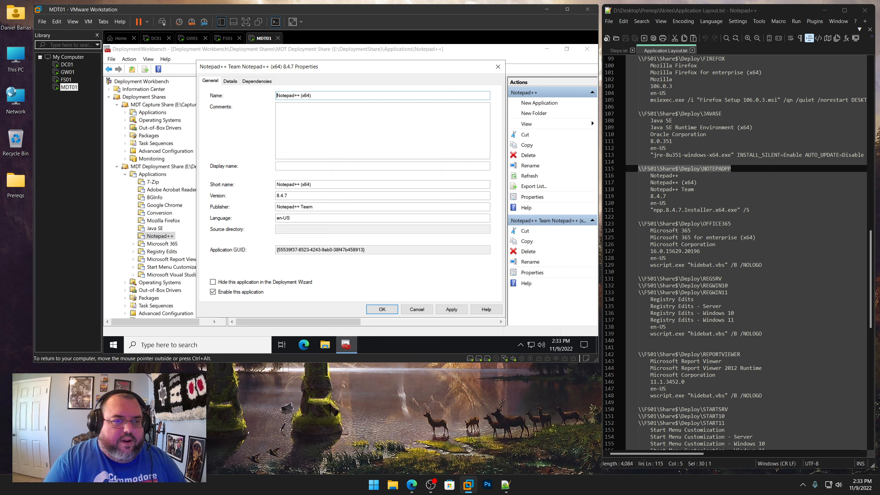
Set the application's short name to NOTEPADPP and apply the properties
key("Tab")
key("Tab")
key("Tab")
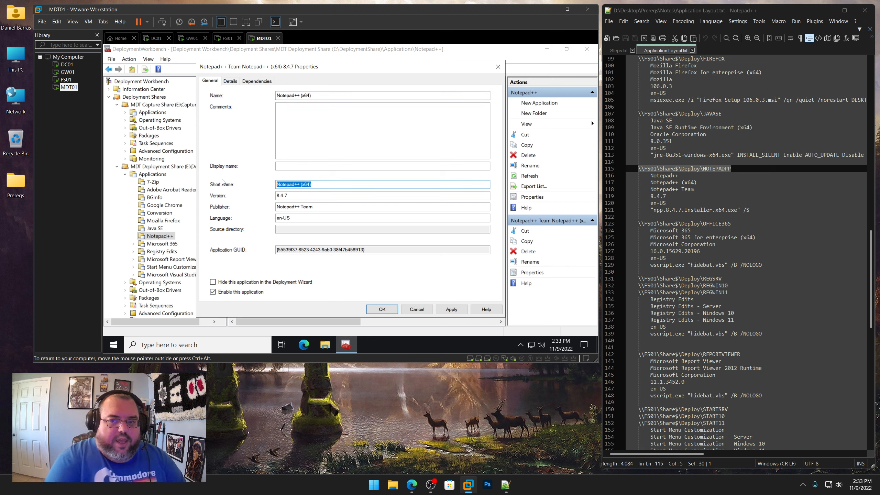
type("NOTEPADP")
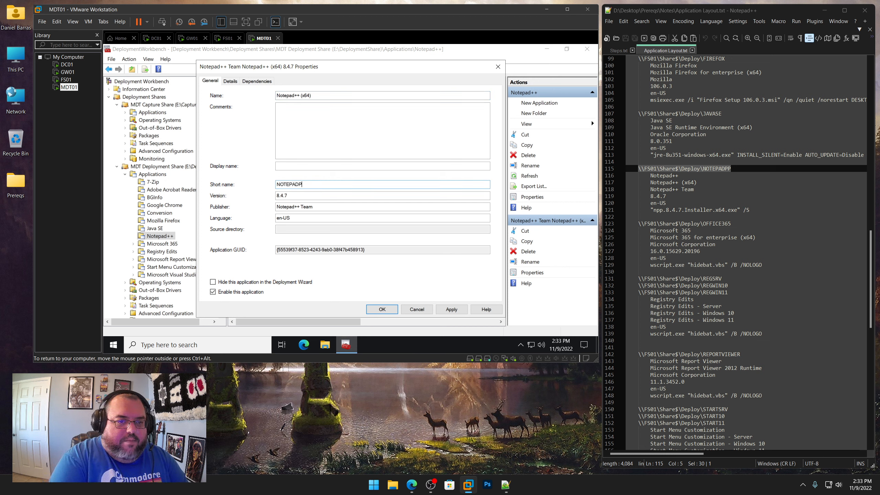
type("P")
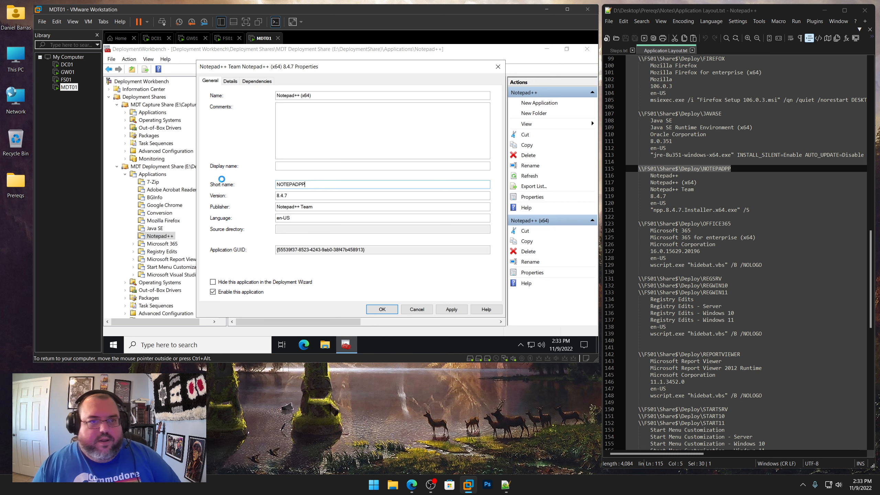
Start a new application without source files in the Microsoft 365 application folder
left_click(176, 245)
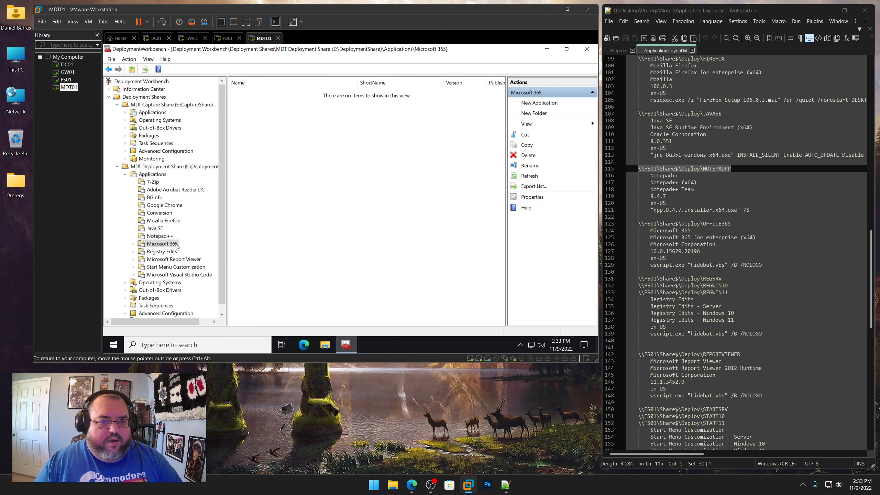
scroll(678, 256, "down", 3)
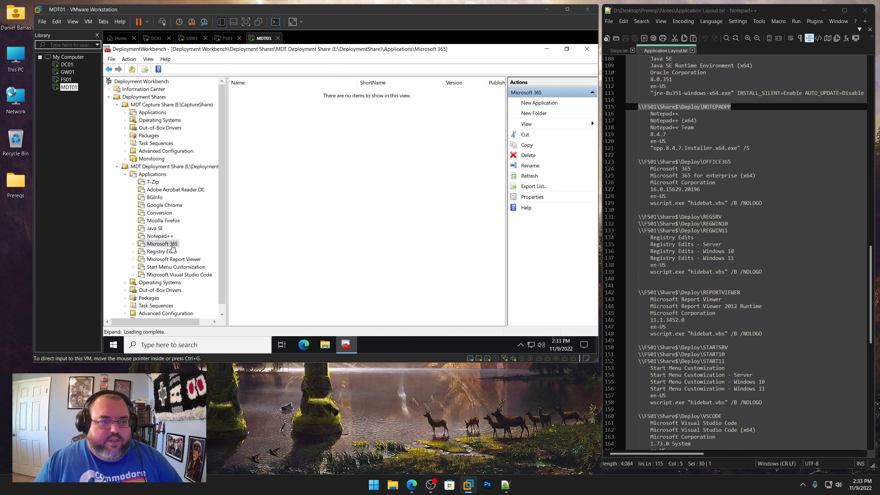
right_click(173, 247)
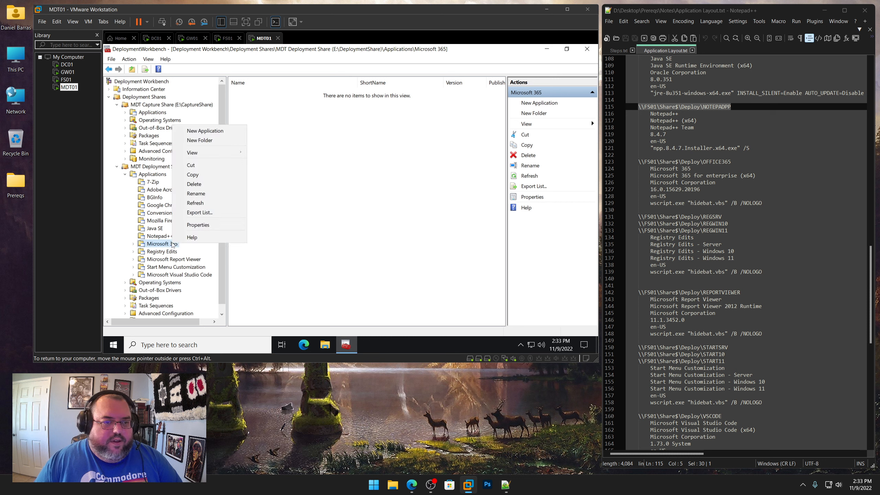
left_click(208, 131)
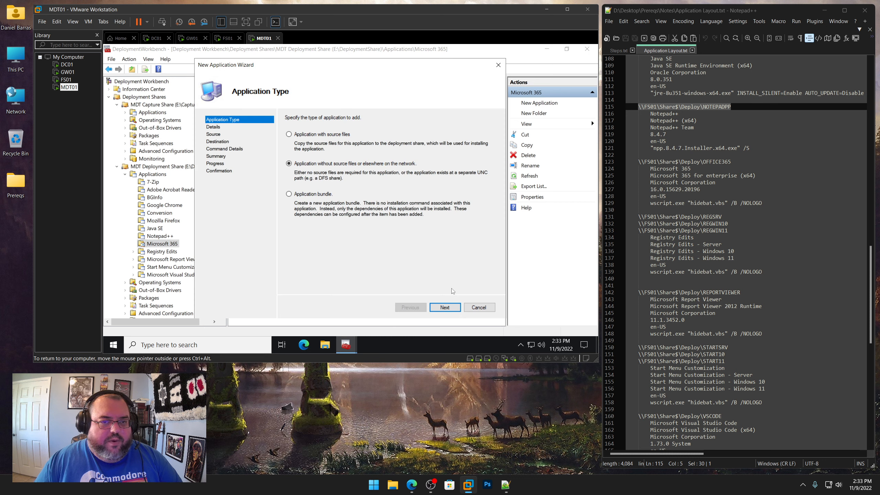
left_click(445, 307)
Fill in the publisher Microsoft Corporation and application name Microsoft 365 for enterprise (x64), copied from the notes
left_click(716, 183)
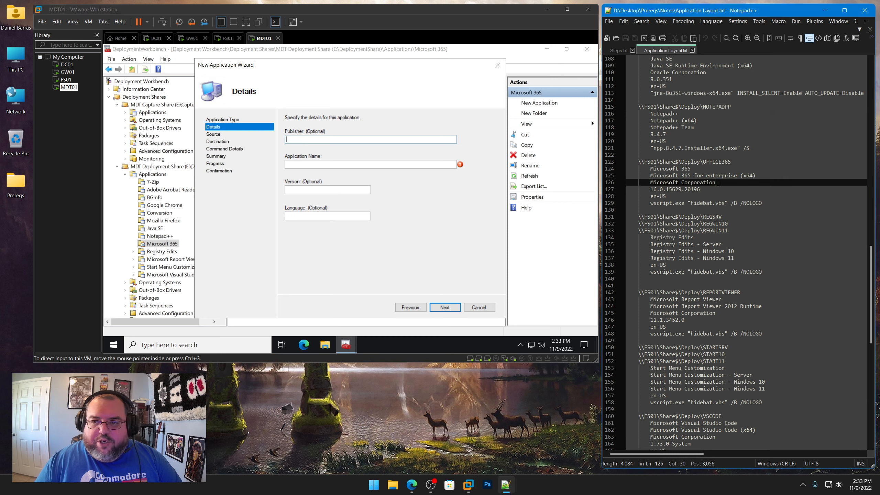
left_click_drag(715, 182, 651, 182)
right_click(663, 183)
left_click(676, 195)
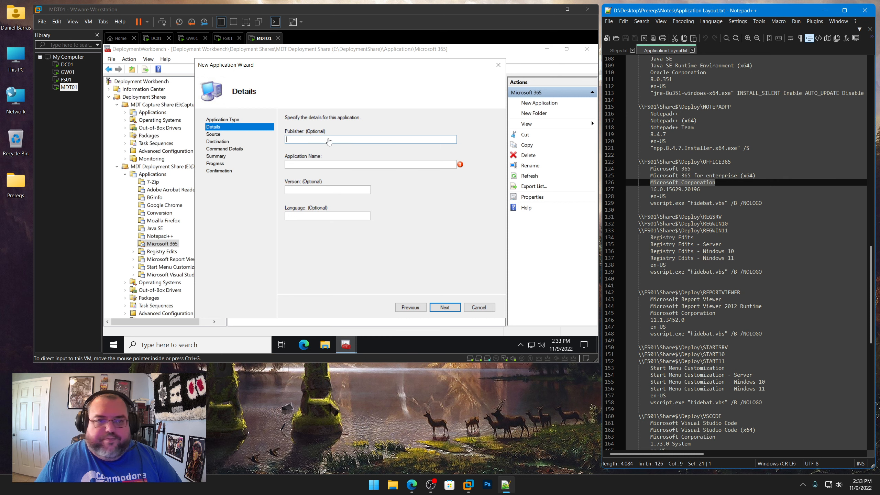
key("alt+Tab")
key("ctrl+v")
left_click_drag(755, 175, 650, 175)
right_click(660, 174)
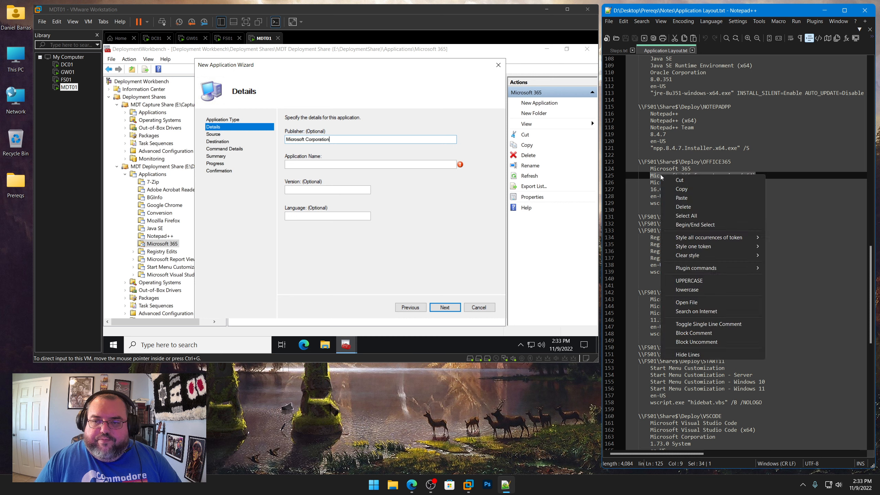
left_click(681, 189)
key("alt+Tab")
key("Tab")
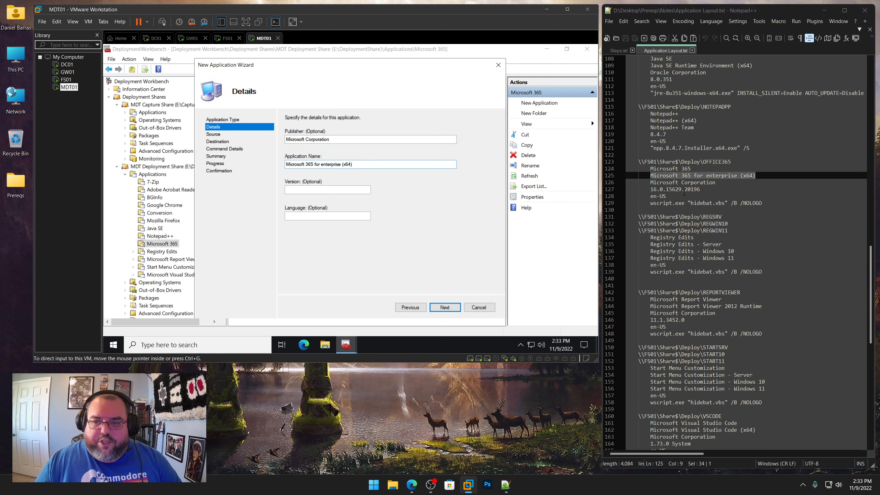
Set the version to 16.0.15629.20196 and the language to en-US, and continue to the command details
left_click_drag(700, 190, 651, 189)
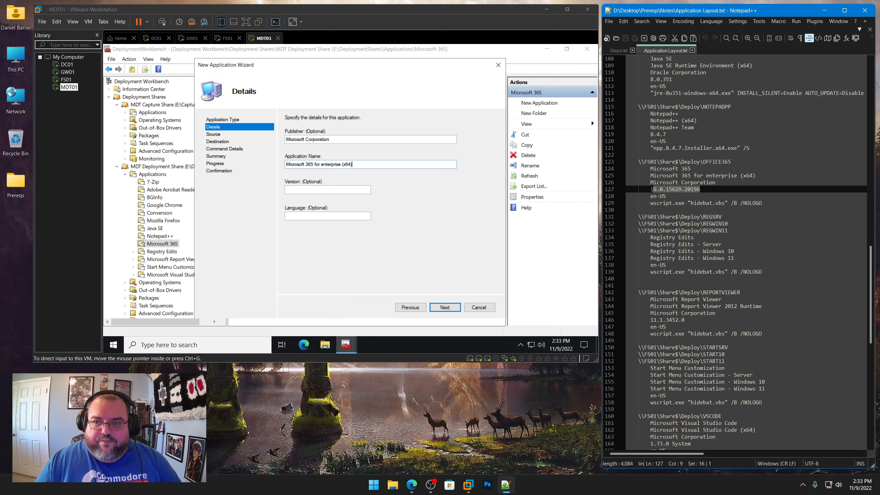
right_click(657, 190)
left_click(677, 202)
left_click(325, 190)
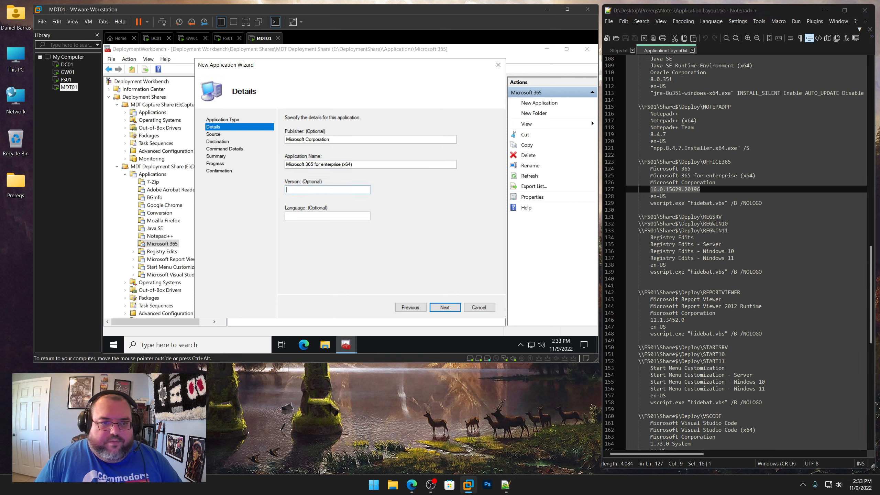
key("ctrl+v")
left_click(325, 217)
type("en-US")
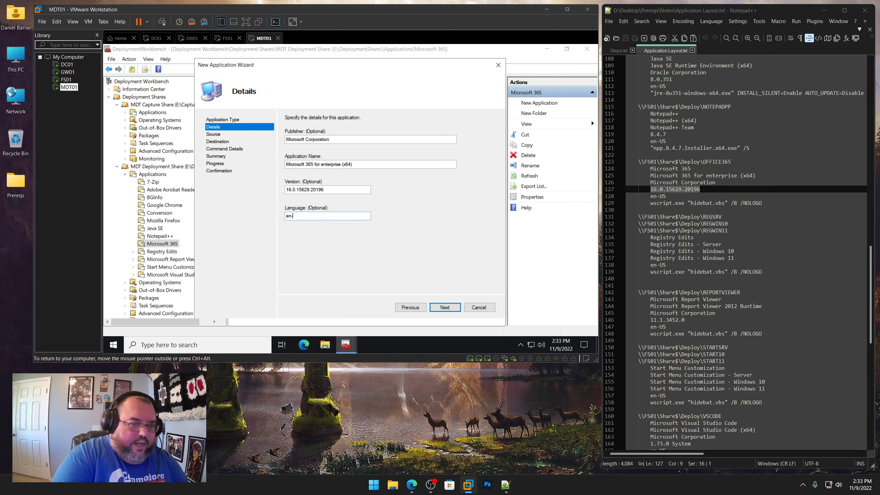
key("Return")
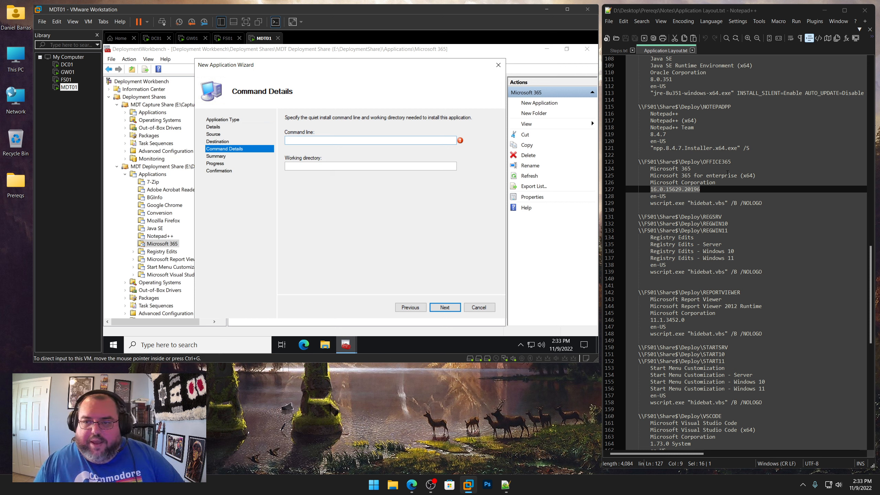
Set the command line to wscript.exe "hidebat.vbs" /B /NOLOGO from the notes
left_click_drag(768, 203, 650, 203)
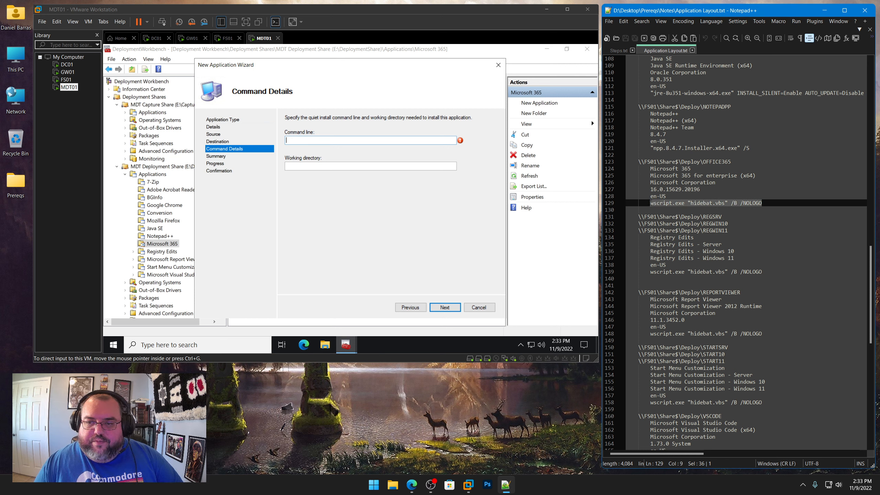
right_click(650, 203)
left_click(668, 216)
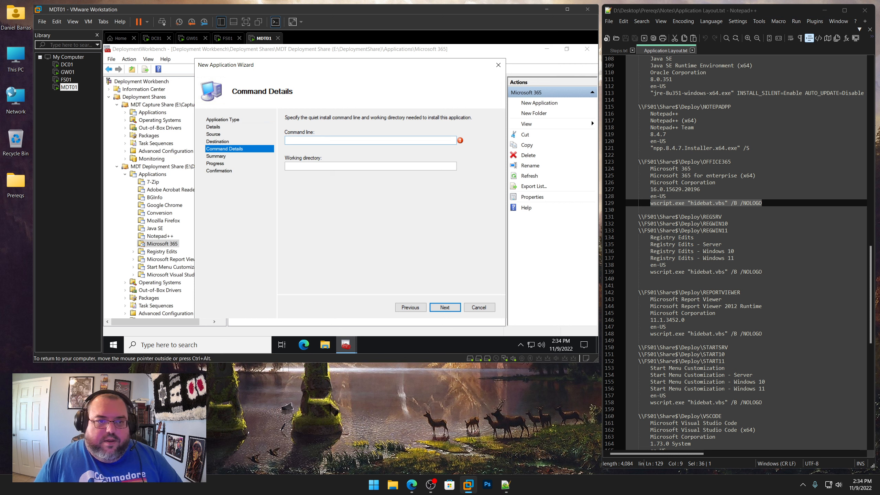
key("ctrl+v")
Set the working directory to \\FS01\Share$\Deploy\OFFICE365 copied from the notes, and finish the wizard
left_click_drag(736, 162, 639, 161)
right_click(653, 162)
left_click(693, 176)
left_click(590, 187)
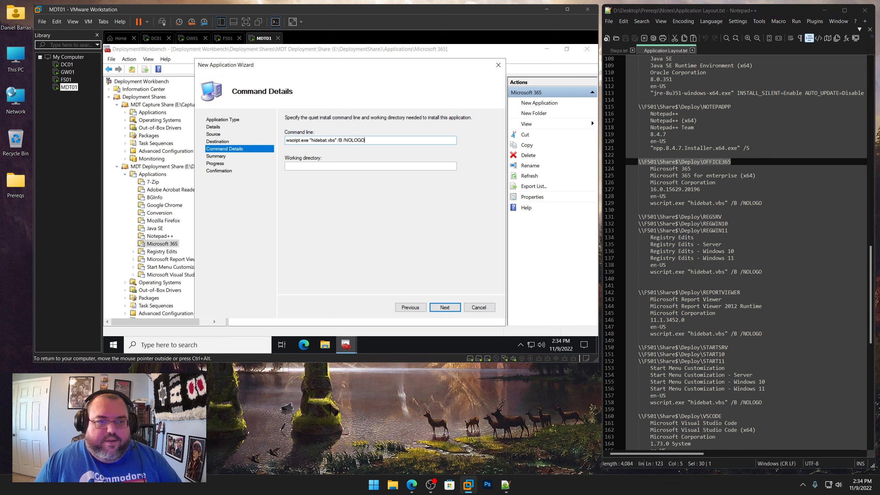
key("ctrl+v")
left_click(445, 308)
left_click(447, 308)
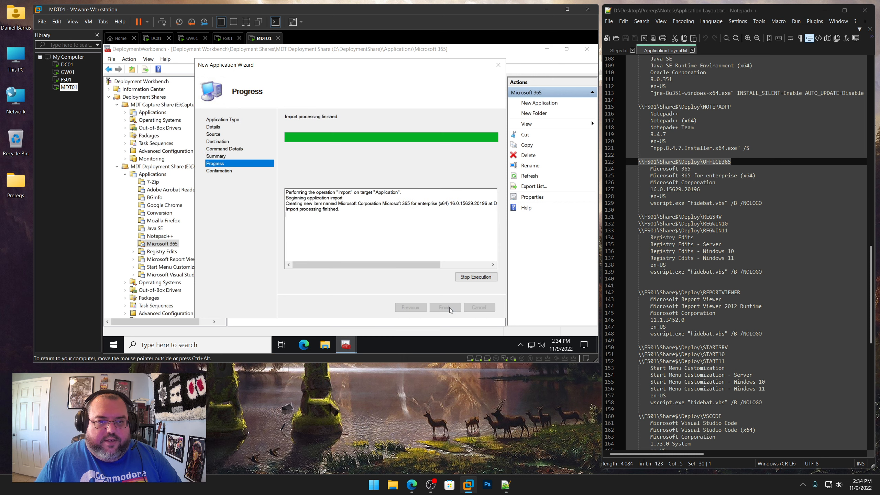
left_click(446, 307)
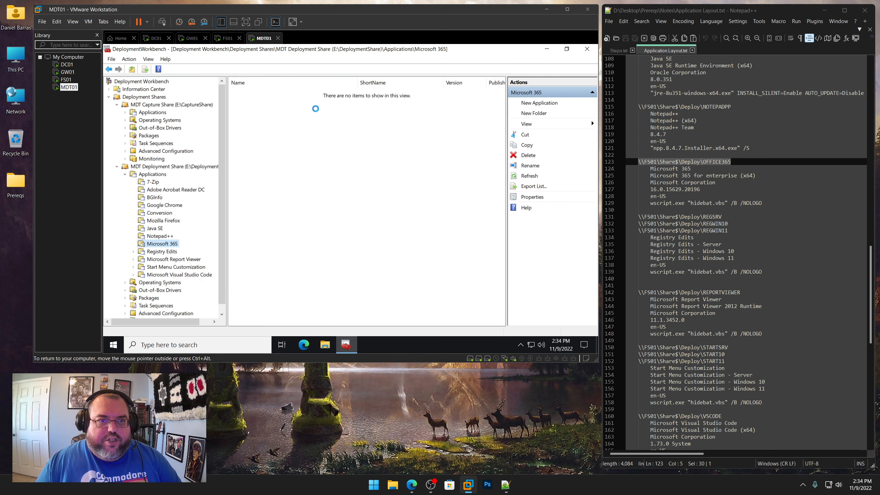
Open the new Microsoft 365 application's properties and shorten its name to Microsoft 365 for enterprise (x64)
right_click(312, 91)
left_click(325, 137)
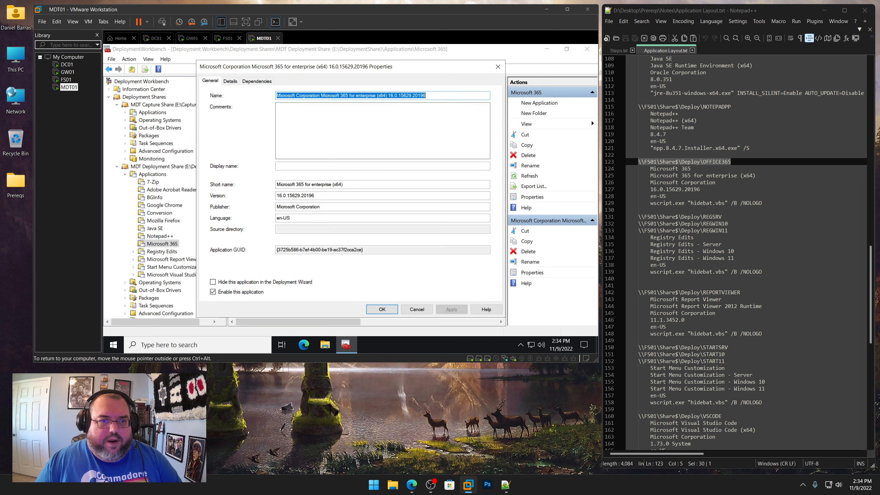
left_click(321, 95)
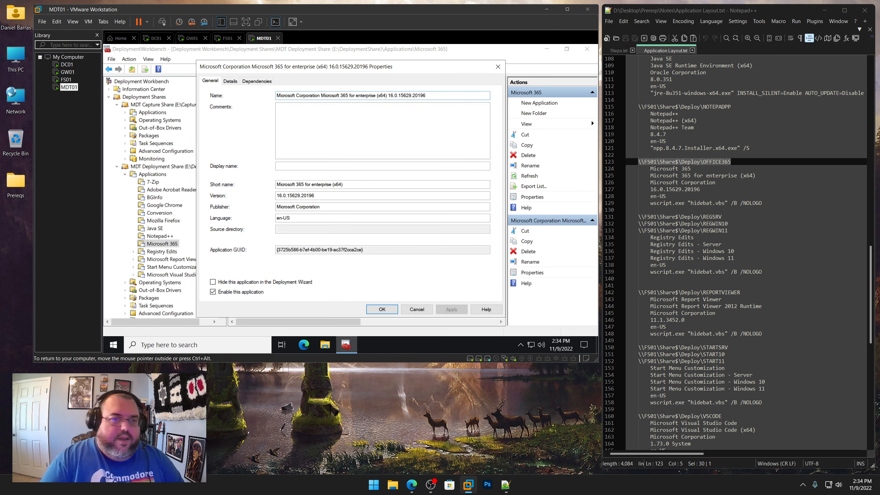
key("shift+Home")
key("Delete")
key("BackSpace")
key("BackSpace")
key("BackSpace")
key("BackSpace")
key("BackSpace")
key("BackSpace")
key("BackSpace")
key("BackSpace")
key("BackSpace")
key("BackSpace")
key("BackSpace")
key("BackSpace")
key("BackSpace")
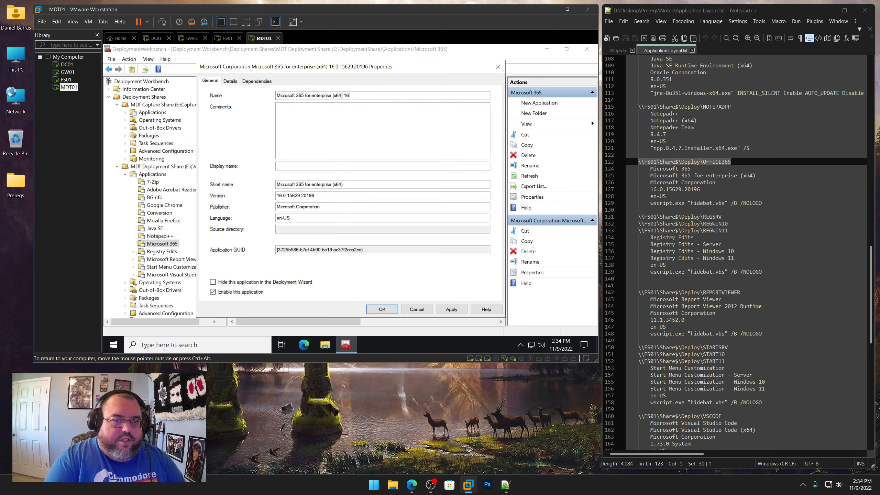
Set the application's short name to OFFICE365 and confirm the properties
key("Tab")
key("Tab")
key("Tab")
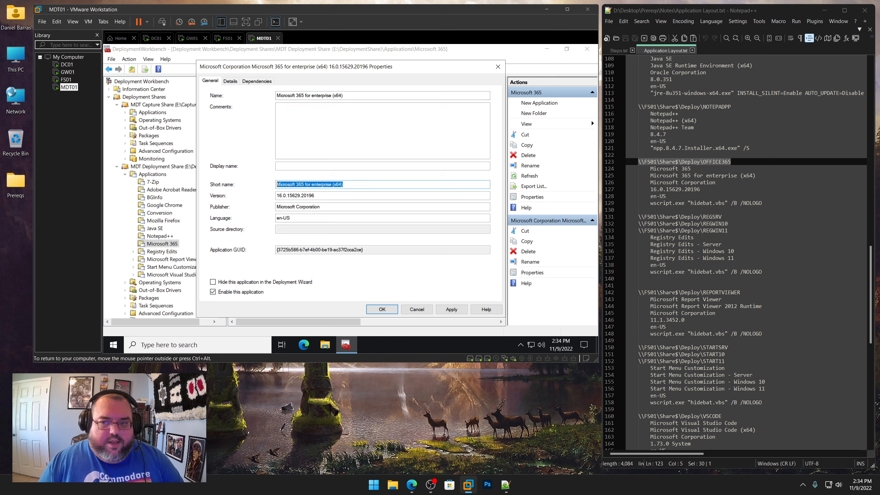
type("OFFICE")
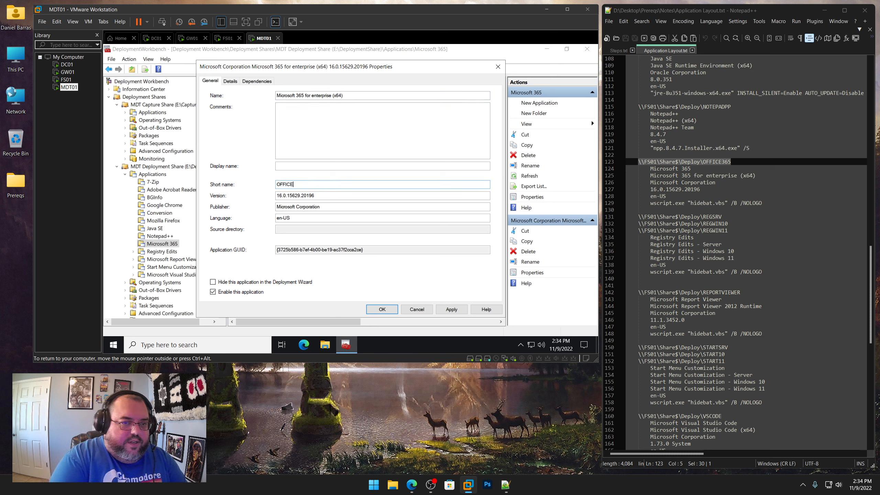
type("365")
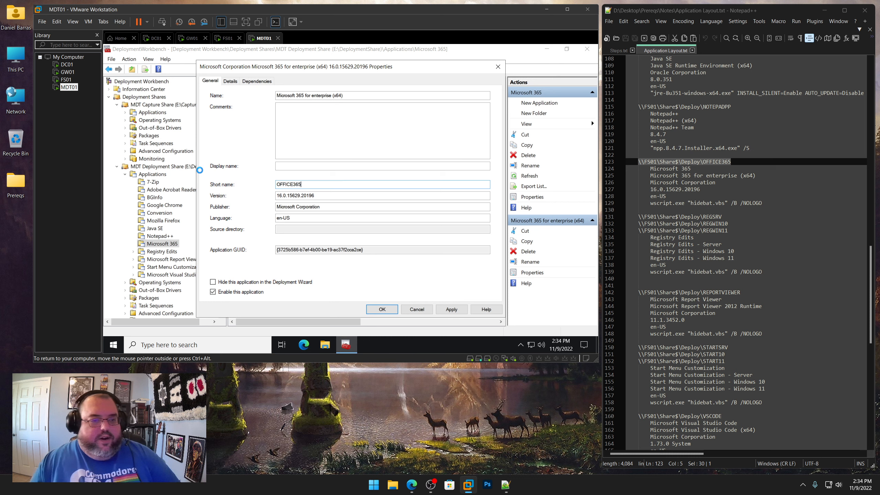
key("Return")
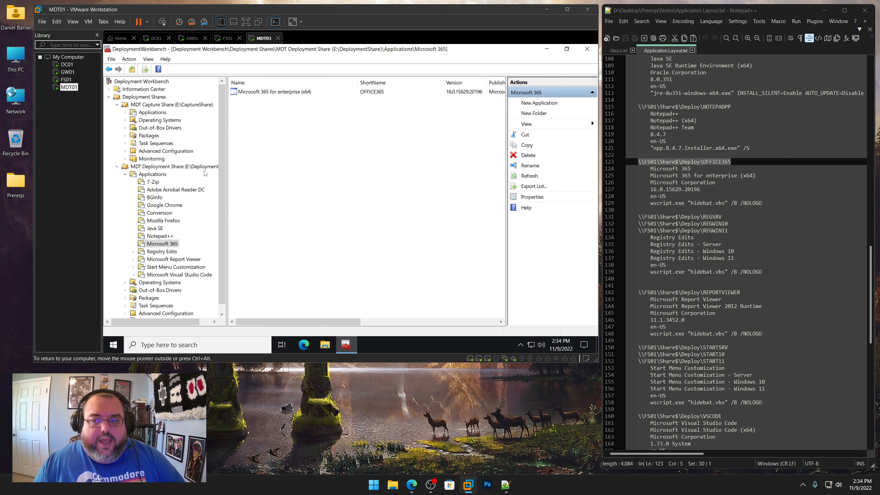
Start a new application in the deployment share's Registry Edits folder and move past the application type page
scroll(257, 207, "down", 1)
left_click(163, 252)
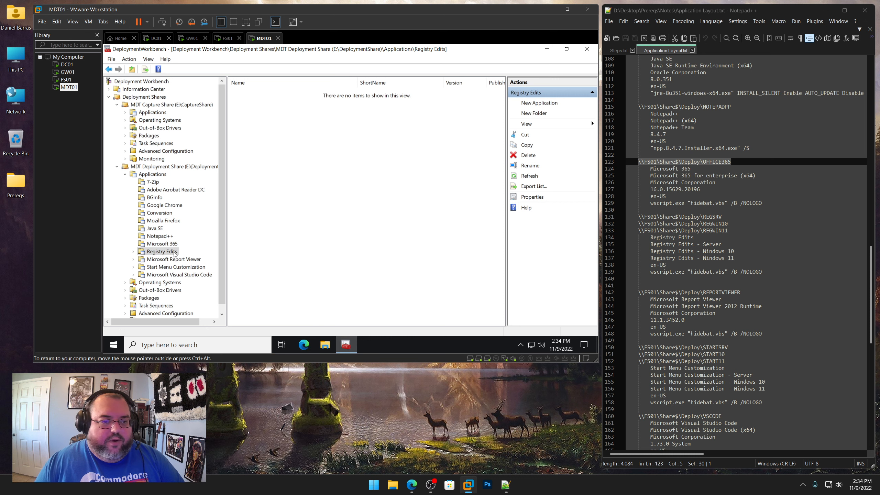
scroll(732, 229, "down", 3)
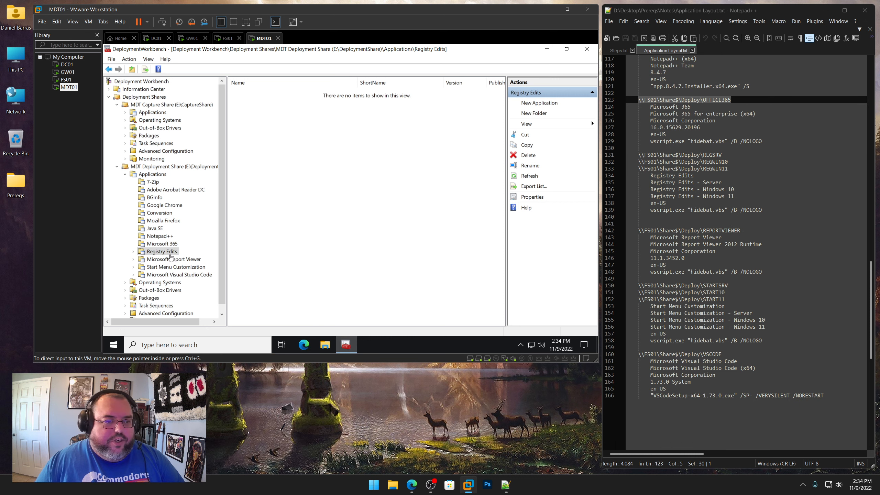
right_click(171, 252)
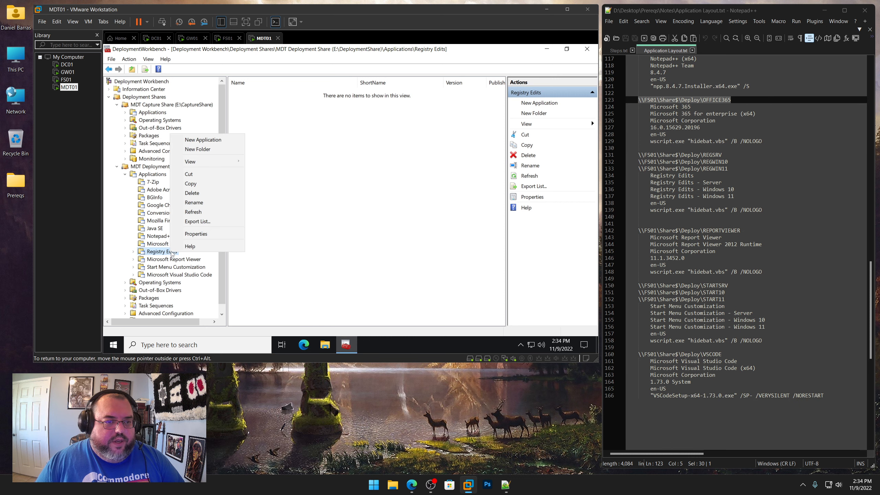
left_click(219, 141)
left_click(443, 306)
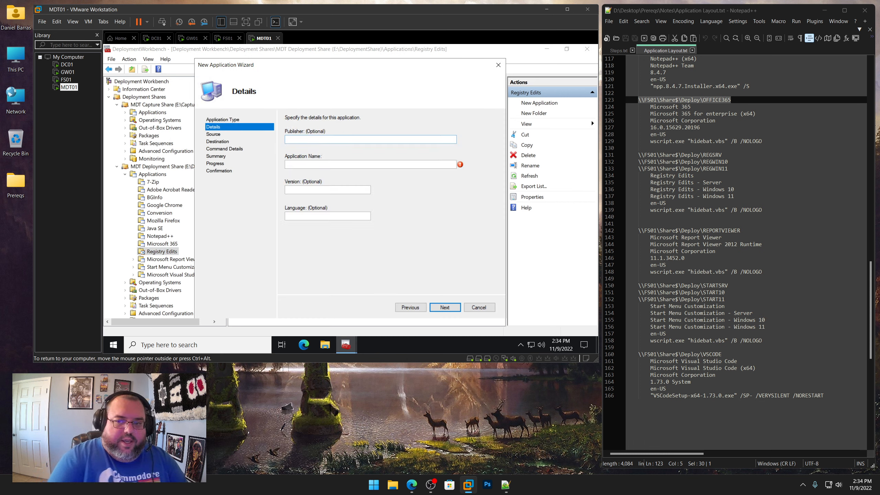
Enter details: publisher MDT LAb, name Registry Edits - Server copied from the notes, version 1.0, language en-US
key("Tab")
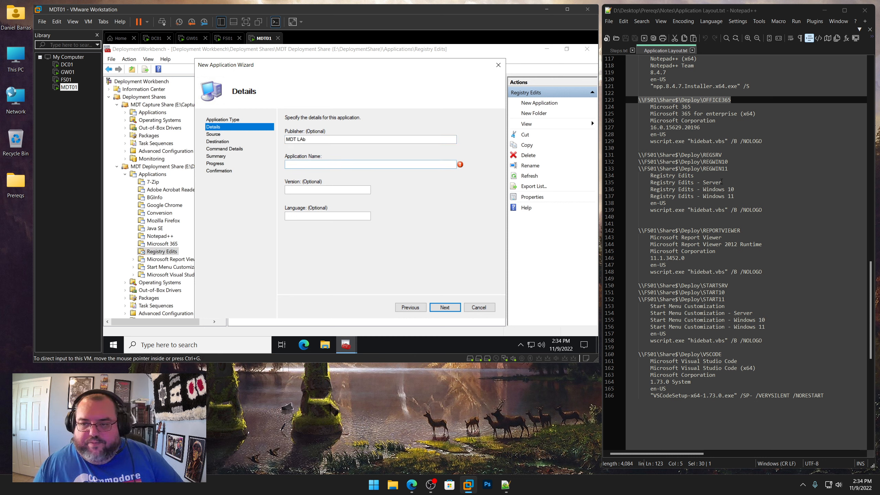
left_click_drag(721, 182, 650, 182)
right_click(665, 182)
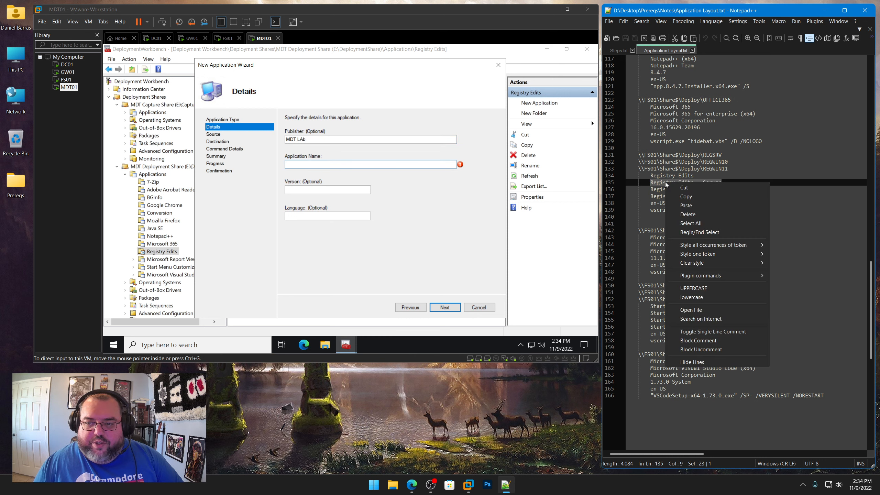
left_click(685, 197)
left_click(344, 167)
key("ctrl+v")
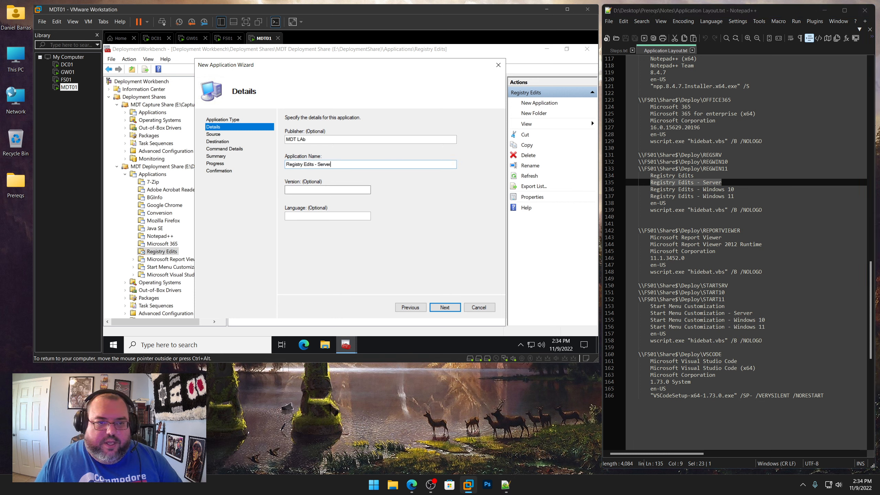
left_click(339, 190)
type("1.0")
key("Tab")
type("e")
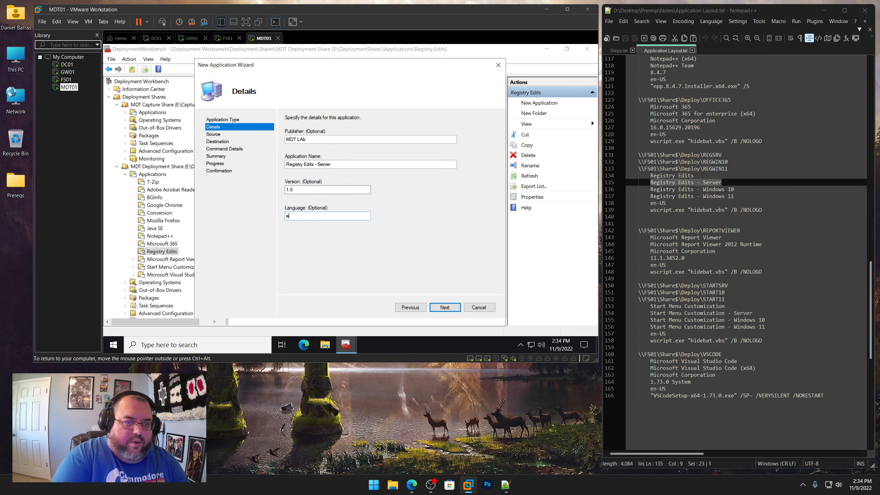
key("Return")
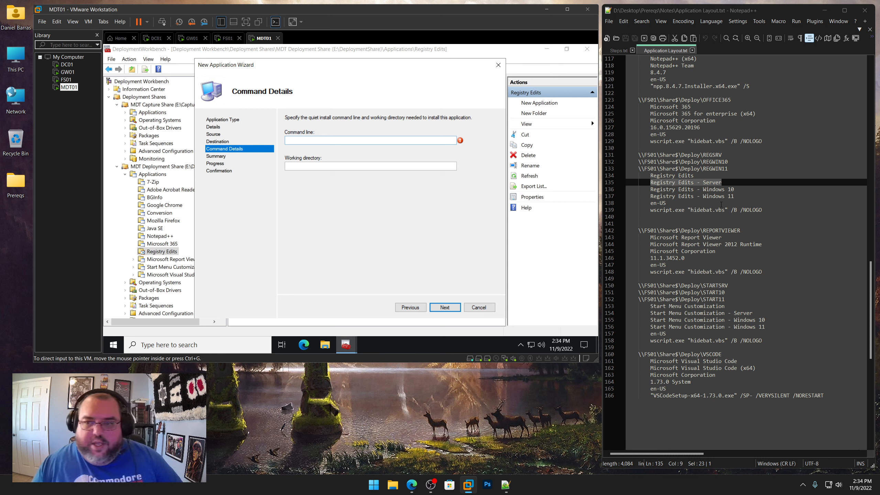
Set the command line to wscript.exe "hidebat.vbs" /B /NOLOGO copied from the notes
left_click_drag(762, 209, 649, 209)
right_click(659, 210)
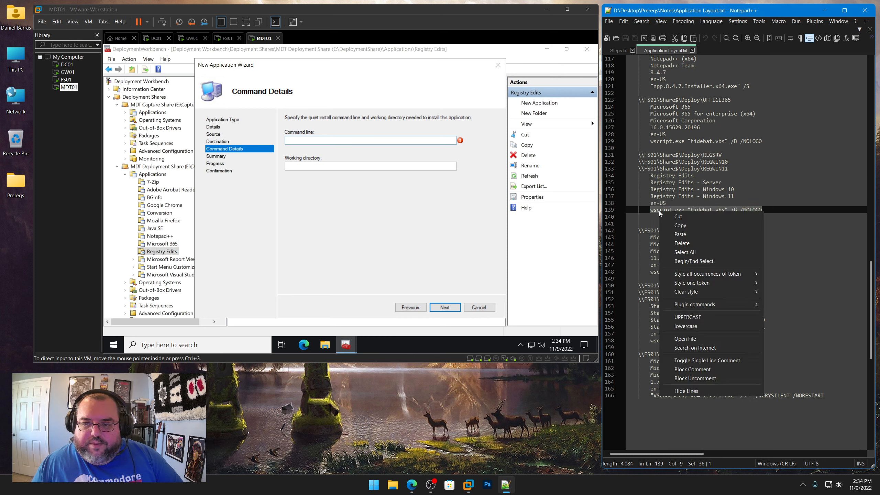
left_click(669, 223)
left_click(332, 141)
key("ctrl+v")
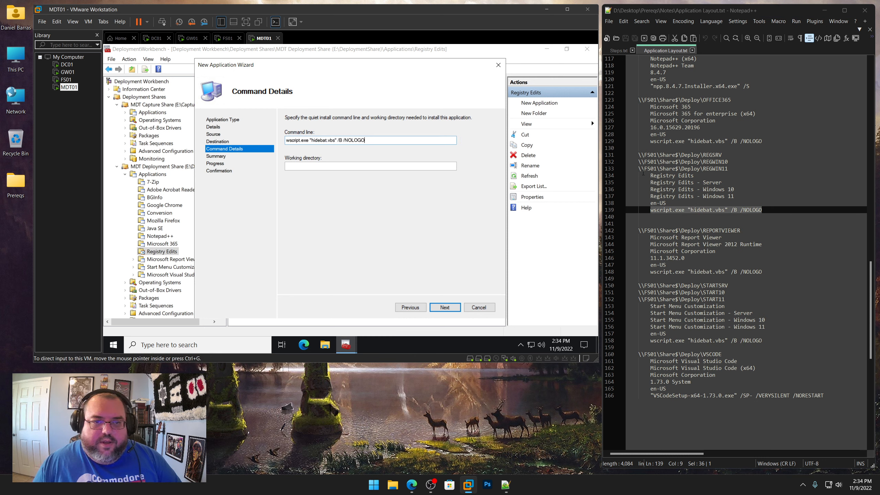
Set the working directory to \\FS01\Share$\Deploy\REGSRV copied from the notes, and finish the wizard
left_click_drag(721, 155, 638, 155)
right_click(651, 155)
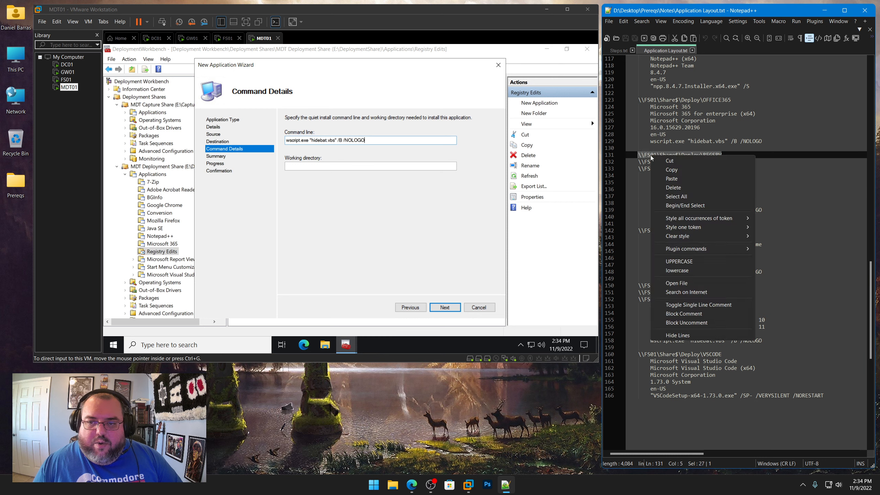
left_click(669, 170)
left_click(324, 167)
key("ctrl+v")
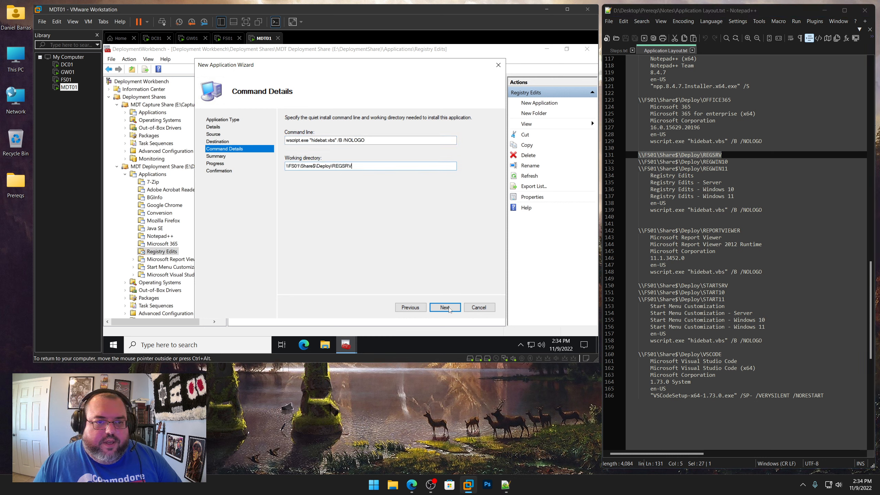
left_click(445, 307)
left_click(448, 307)
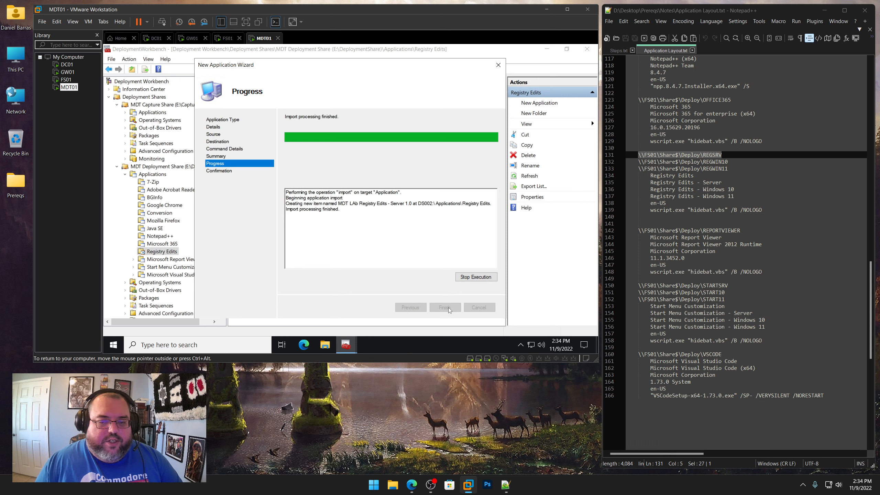
left_click(447, 307)
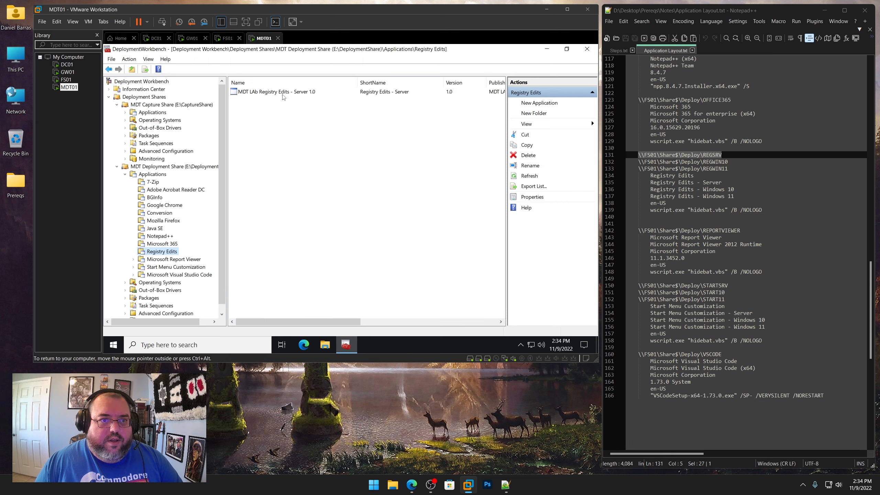
Open the new application's properties and shorten its name to Registry Edits - Server
right_click(282, 93)
left_click(305, 140)
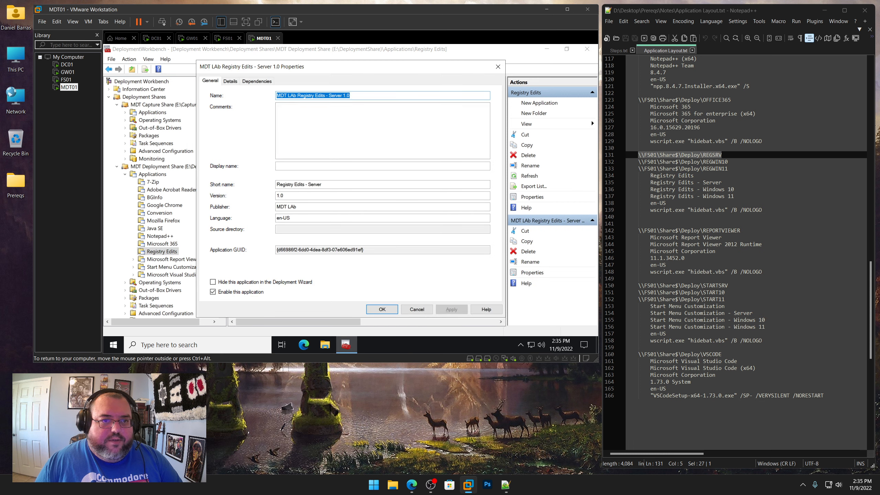
key("Home")
key("ctrl+shift+Right")
key("ctrl+shift+Right")
key("Delete")
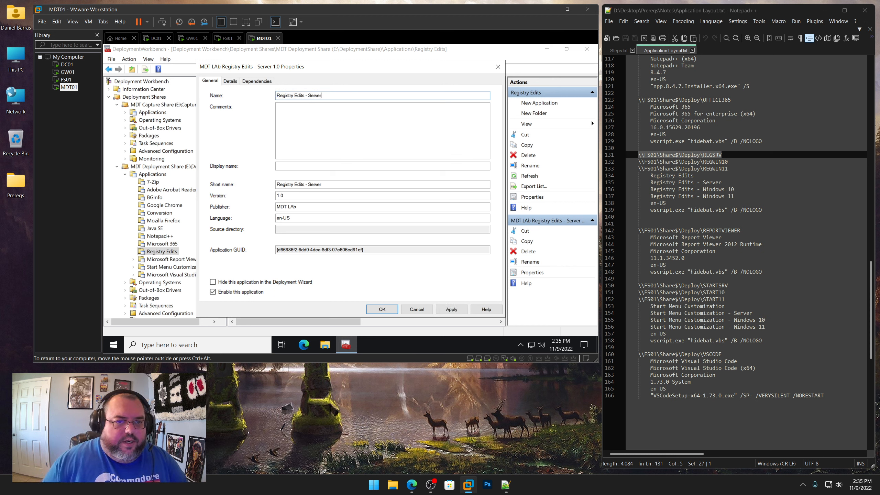
Set the application's short name to REGSRV and confirm the properties
left_click_drag(324, 184, 275, 185)
type("REGSRV")
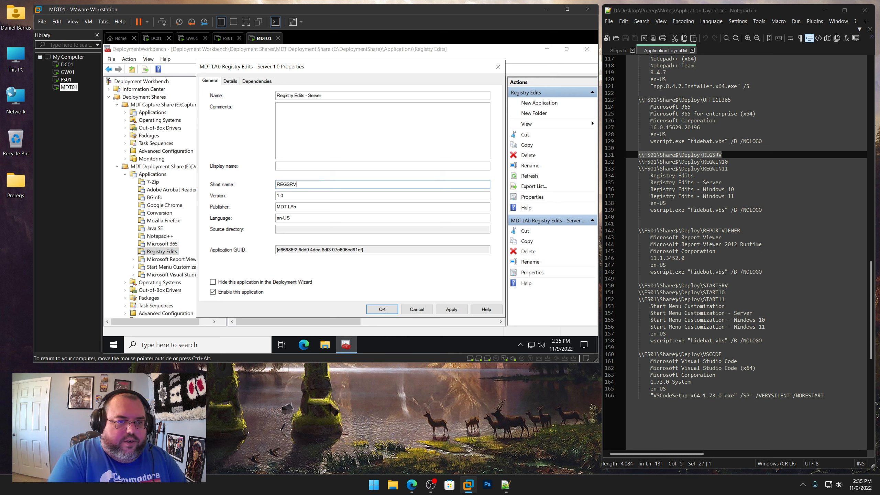
key("Return")
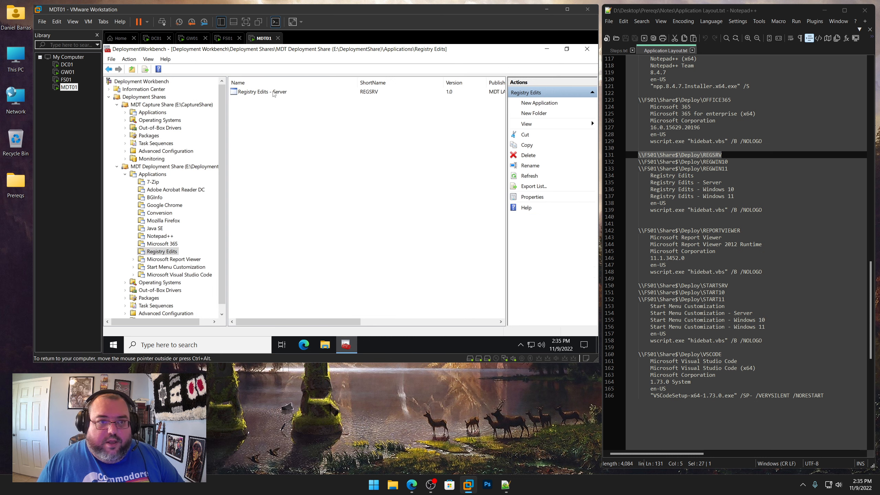
left_click(587, 392)
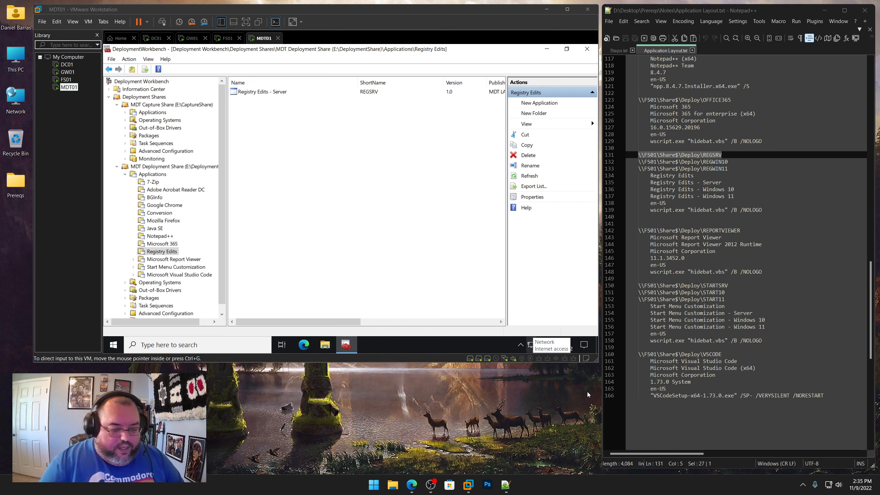
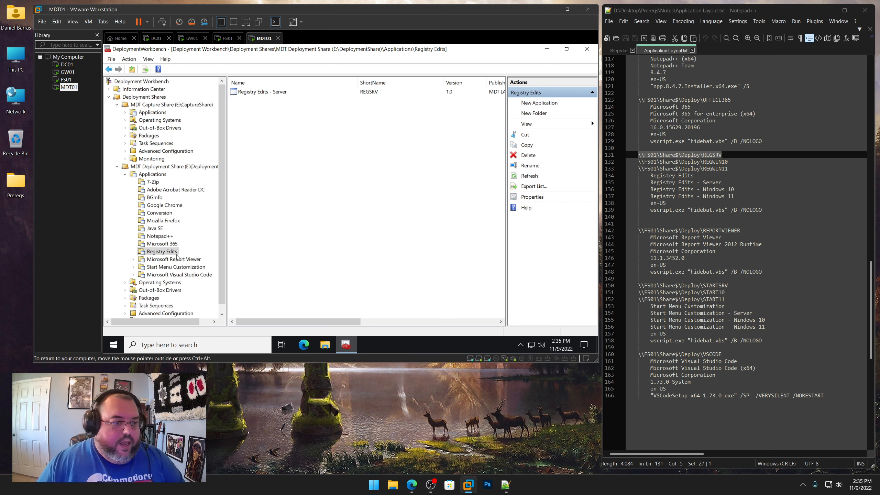
Start a new application in the Registry Edits folder of the deployment share, choosing an application without source files
right_click(171, 251)
left_click(214, 141)
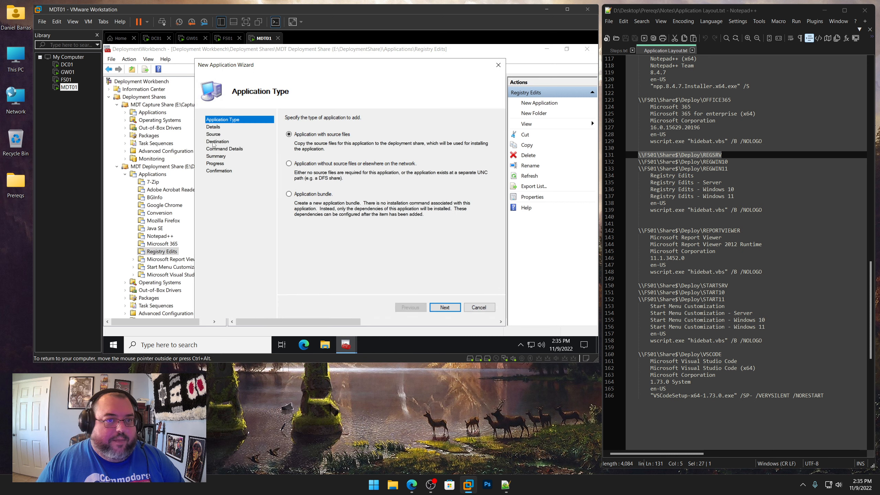
left_click(327, 164)
left_click(450, 308)
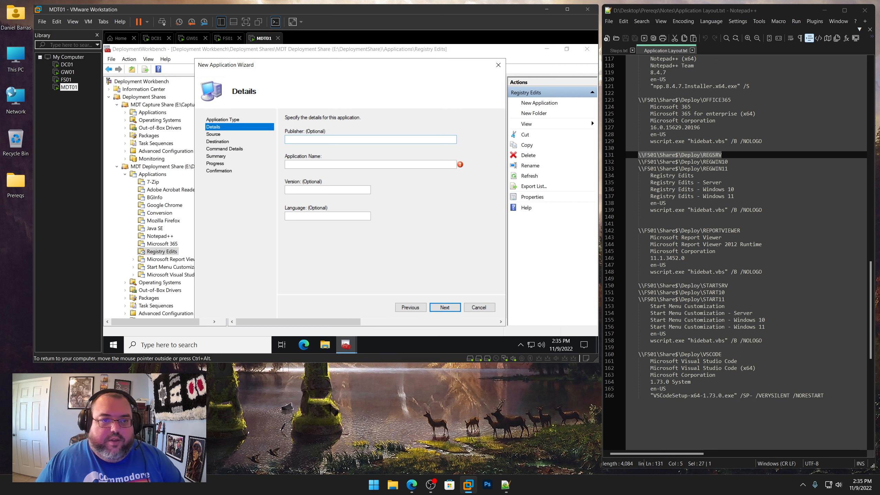
Enter application details: publisher MDT Lab, name "Registry Edits - Windows 10" copied from the notes, version 1.0, language en-US
key("Tab")
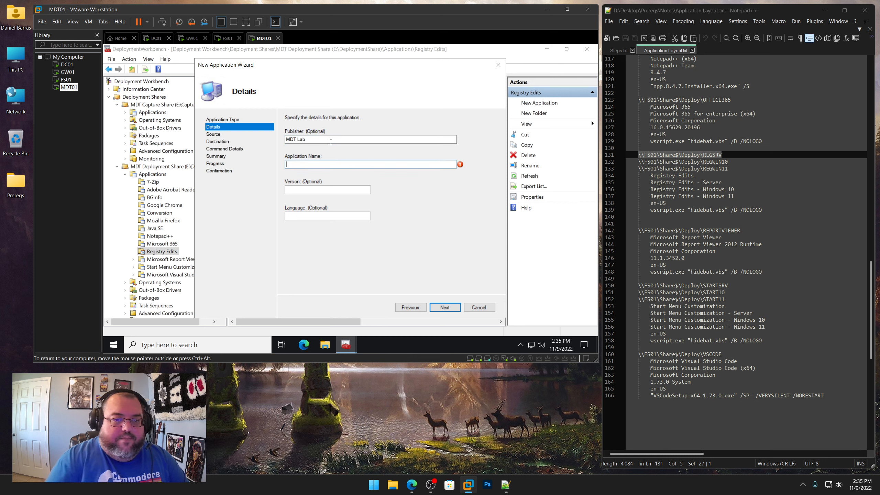
left_click_drag(734, 189, 651, 189)
right_click(661, 188)
left_click(678, 203)
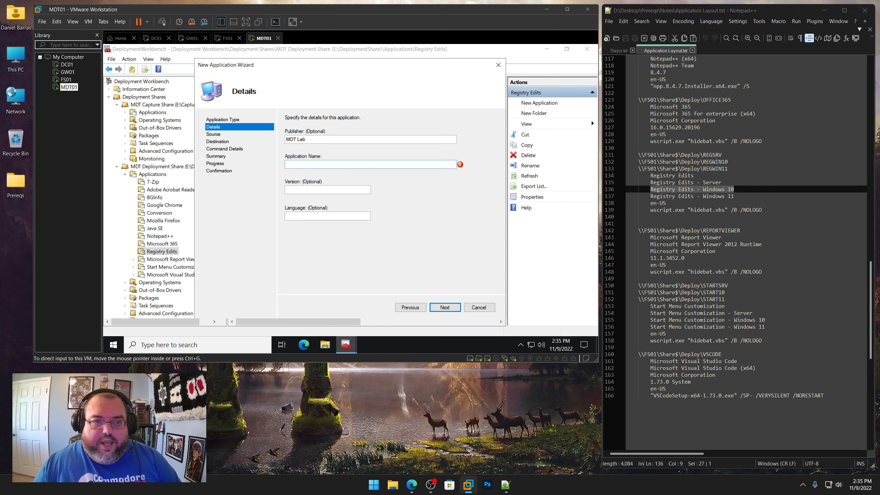
key("ctrl+v")
key("Tab")
type("1.")
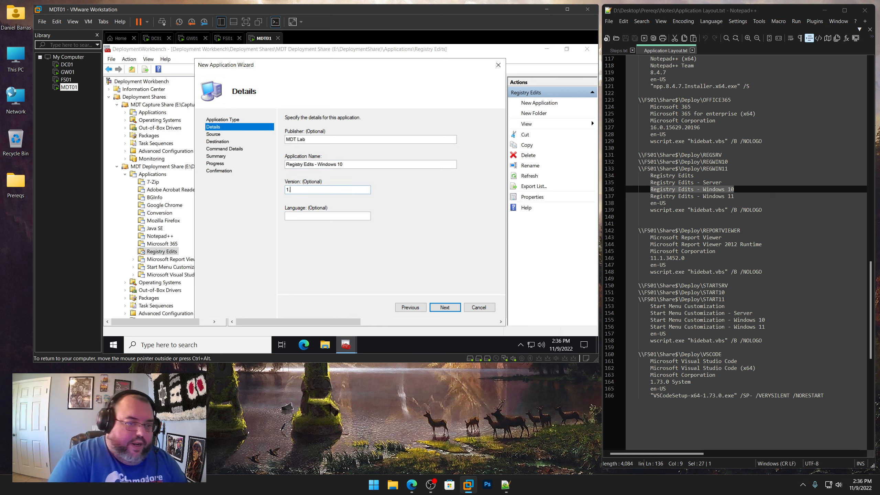
type("0")
key("Tab")
type("en-US")
key("Return")
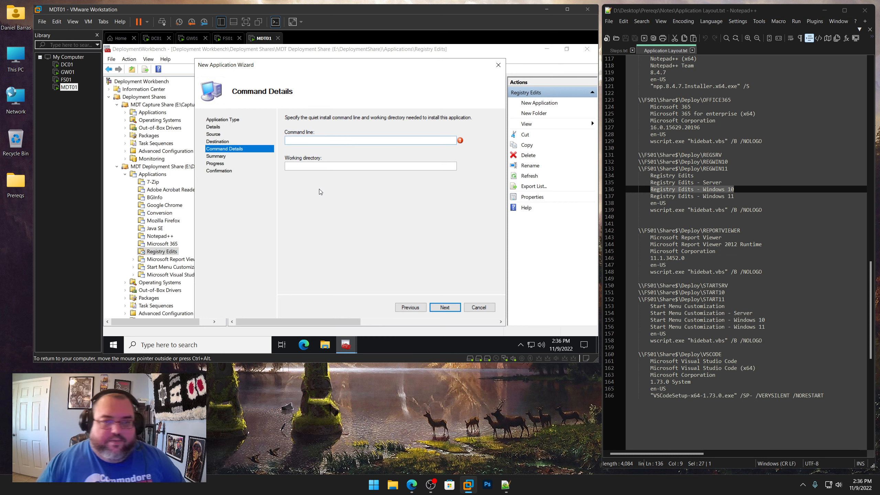
Copy the command line wscript.exe "hidebat.vbs" /B /NOLOGO from the notes into the application's command line
left_click_drag(762, 210, 652, 210)
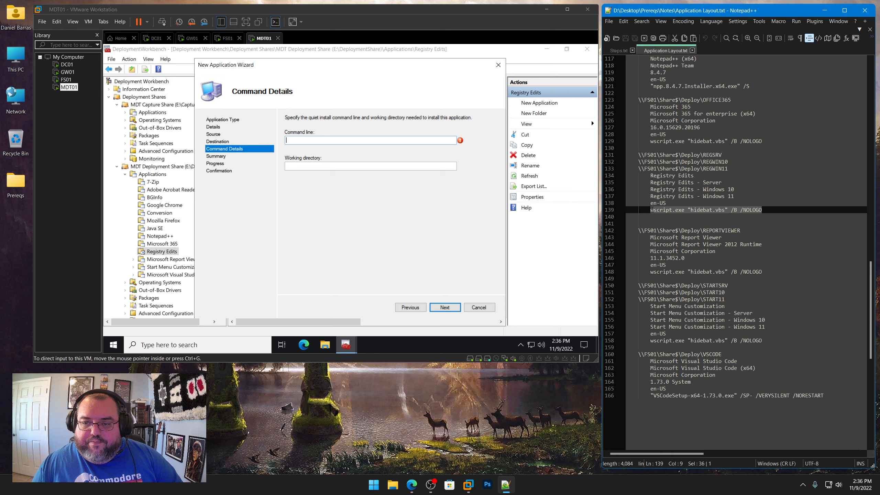
right_click(652, 209)
left_click(673, 226)
left_click(336, 140)
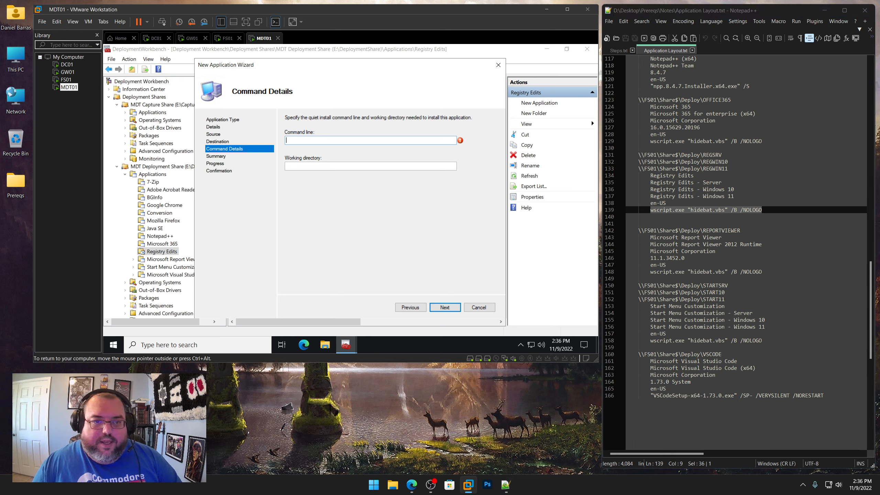
key("ctrl+v")
Set the working directory to \\FS01\Share$\Deploy\REGWIN10 from the notes and complete the wizard
left_click_drag(728, 162, 644, 161)
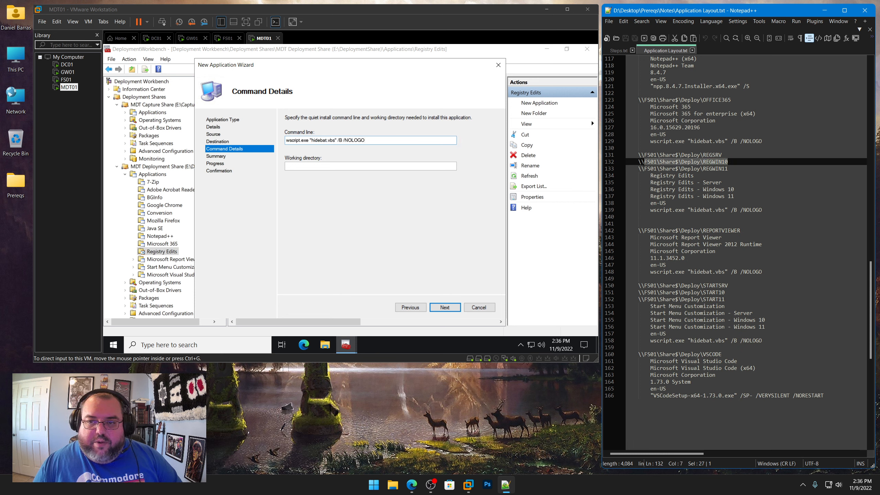
right_click(641, 162)
left_click(672, 178)
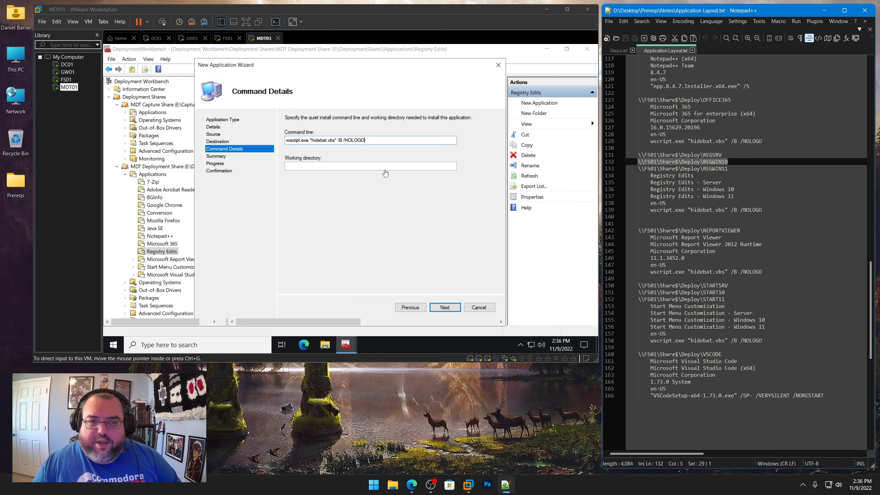
left_click(382, 167)
key("ctrl+v")
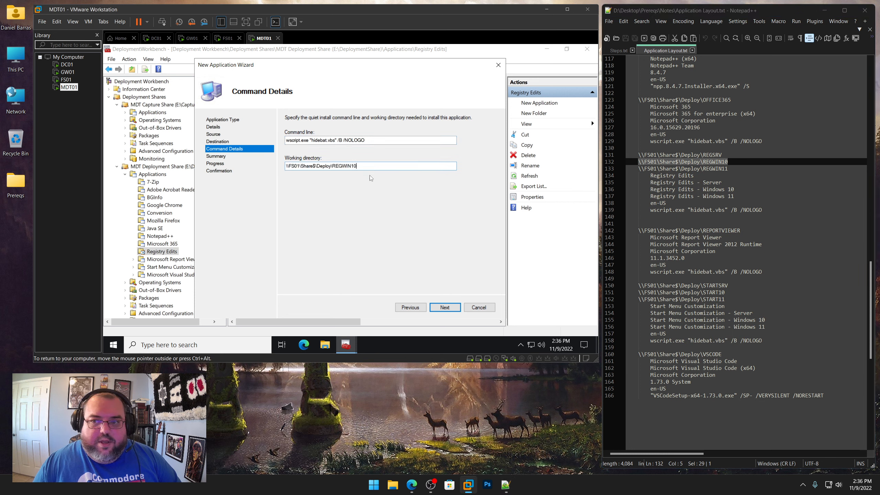
left_click(444, 307)
left_click(444, 307)
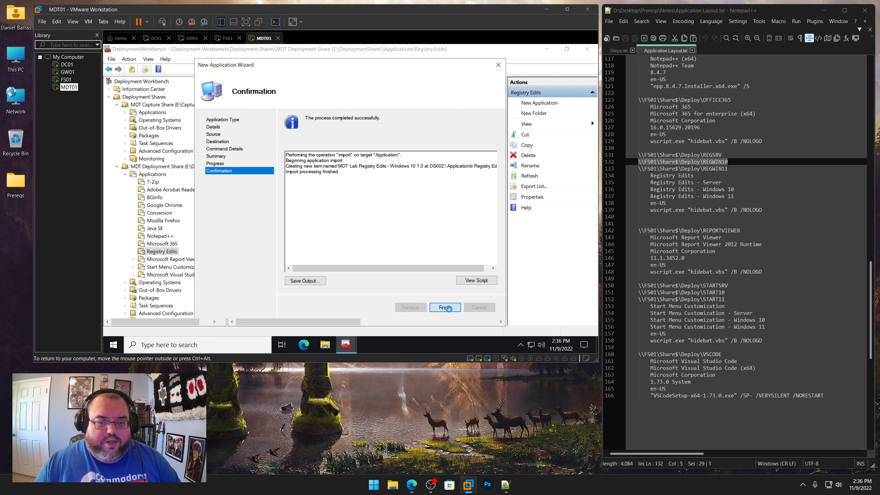
left_click(445, 307)
Rename the new application to "Registry Edits - Windows 10" and set its short name to REGWIN10
right_click(295, 93)
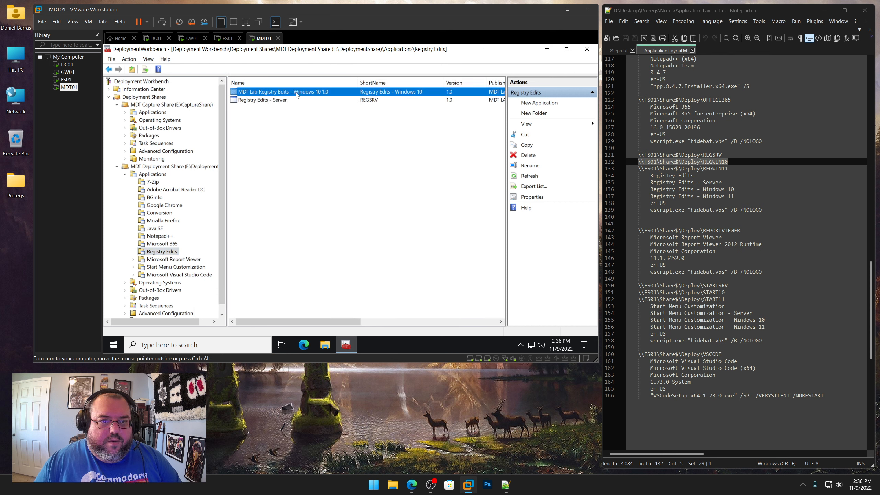
left_click(325, 139)
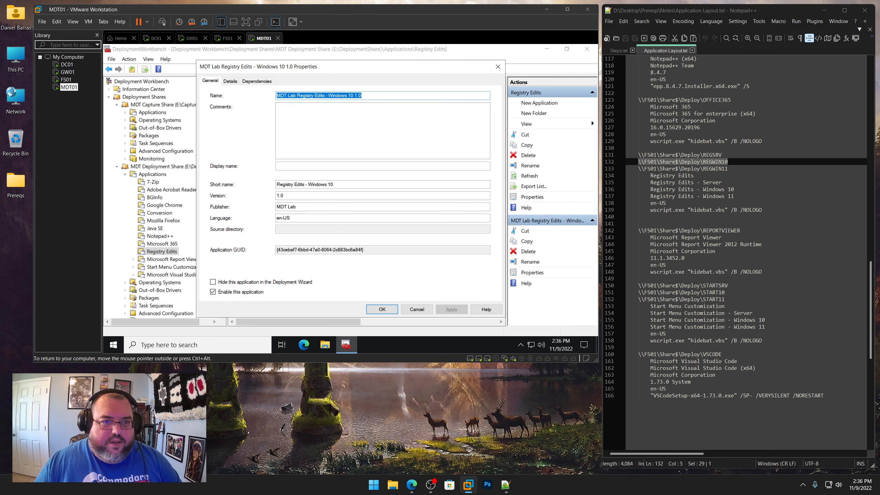
left_click(297, 95)
key("shift+Home")
key("BackSpace")
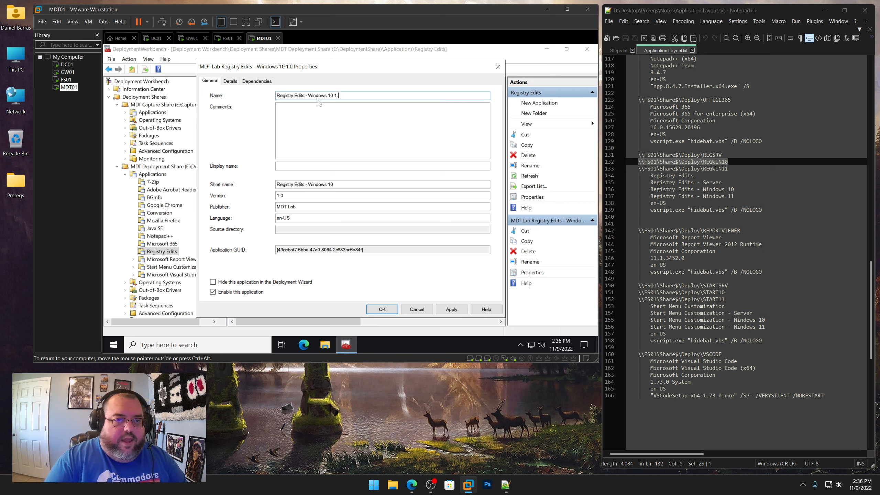
key("Tab")
key("Tab")
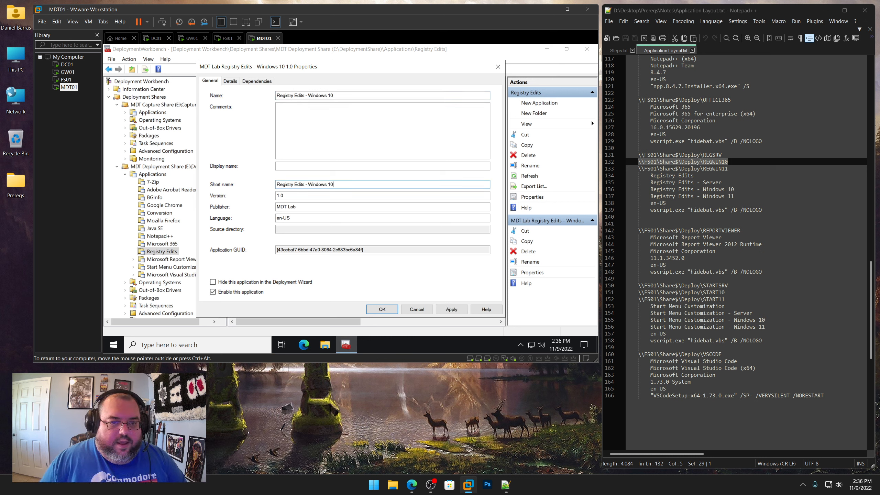
type("REGWIN10")
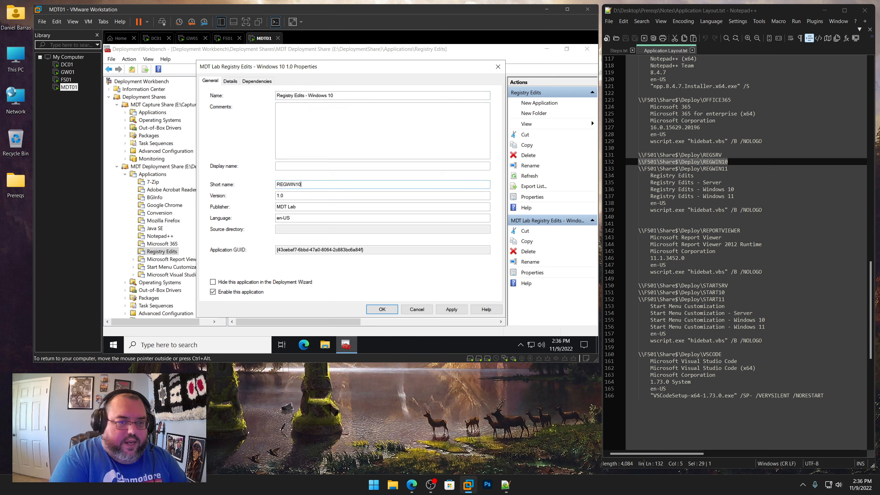
key("Return")
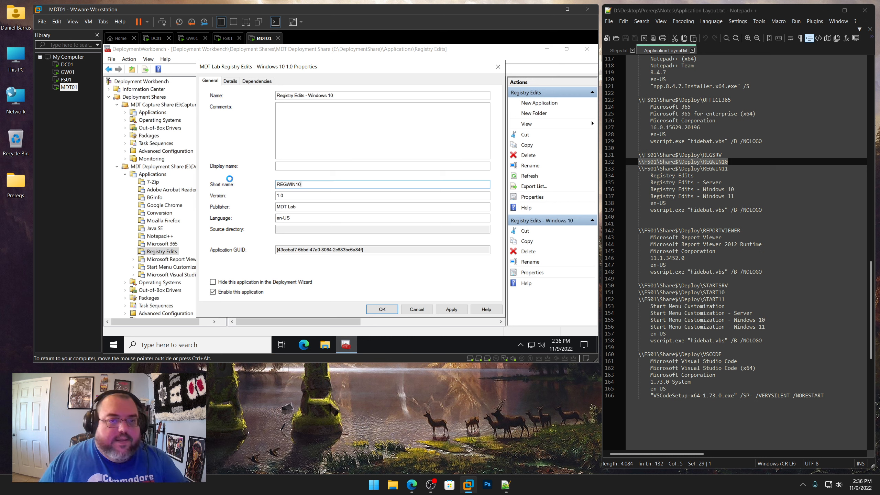
Start another new application in the Registry Edits folder, choosing an application without source files
right_click(171, 254)
left_click(210, 139)
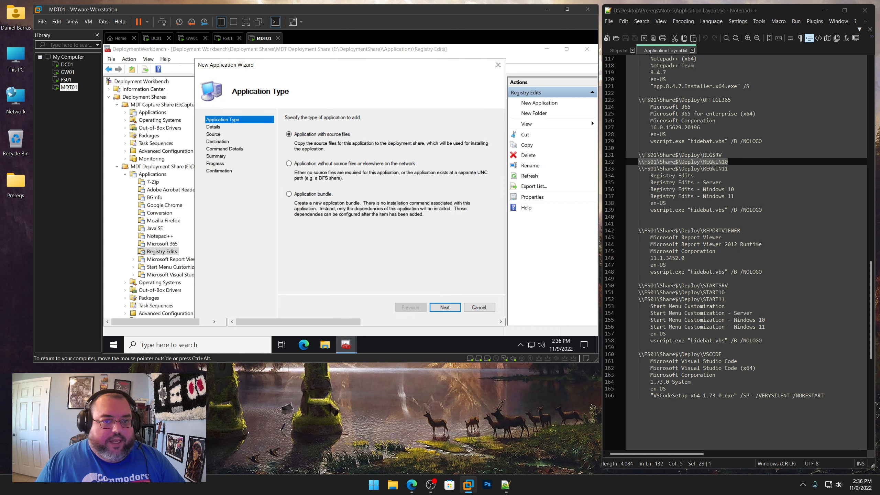
left_click(343, 166)
left_click(449, 308)
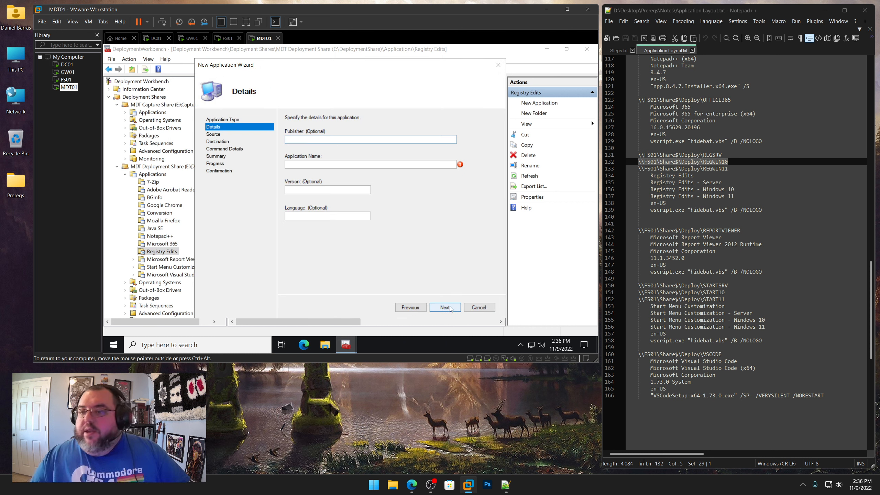
Enter application details: publisher MDT Lab, name "Registry Edits - Windows 11" copied from the notes, version 1.0, language en-US
type("MDT L")
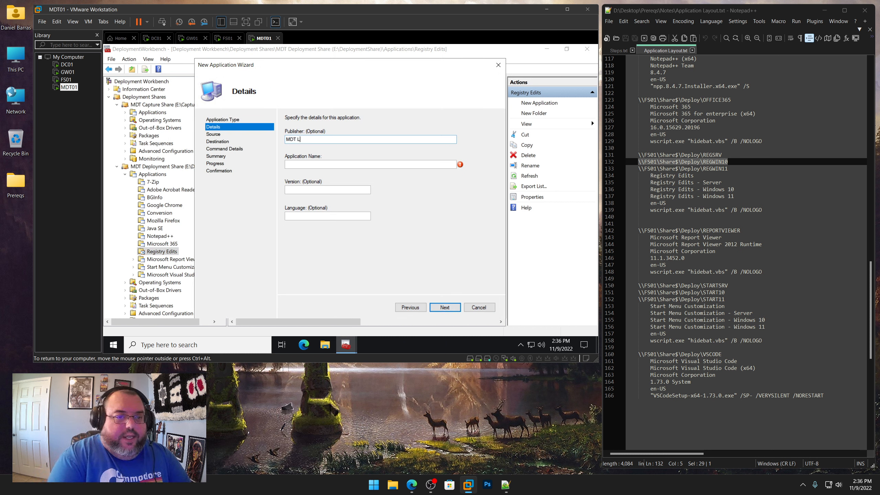
type("ab")
key("Tab")
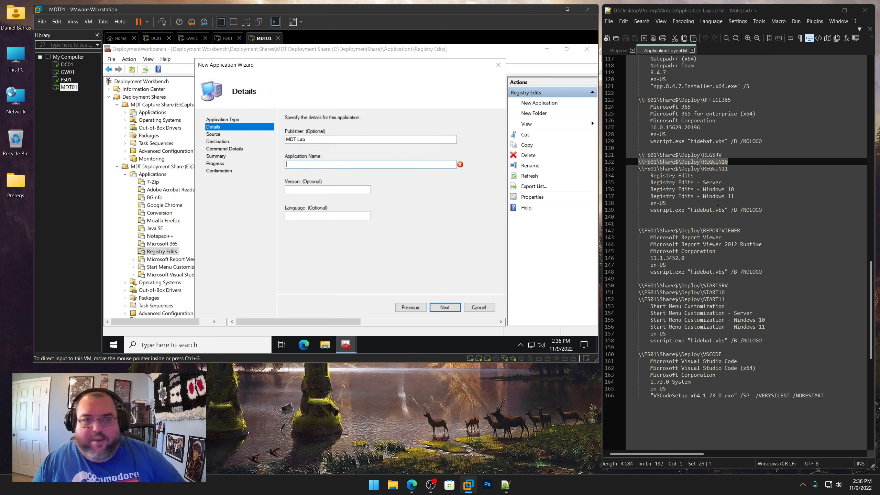
left_click_drag(737, 196, 650, 197)
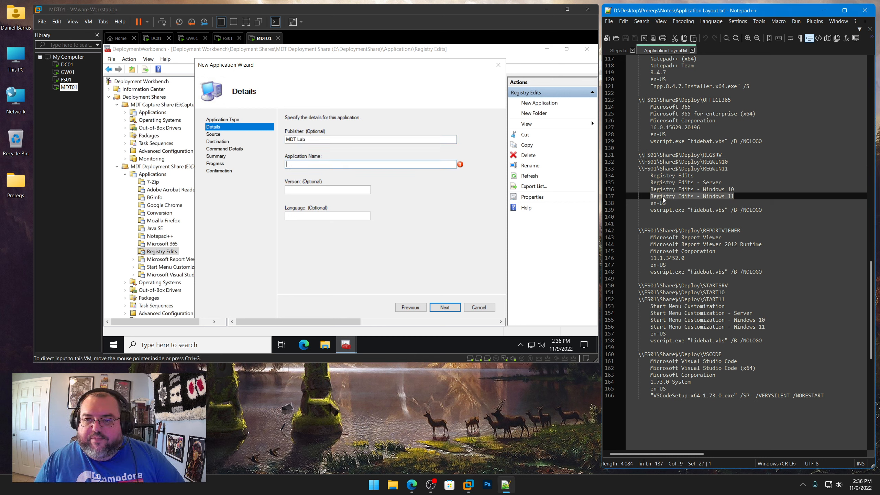
right_click(663, 200)
left_click(690, 212)
key("ctrl+v")
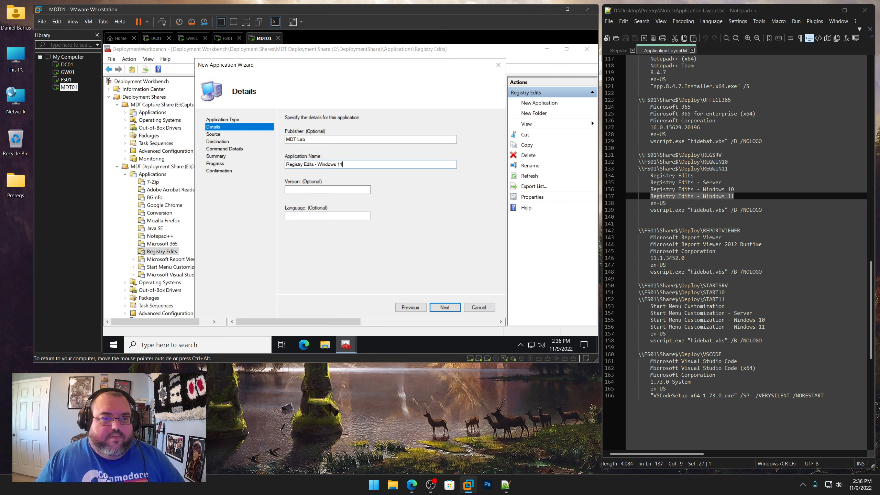
key("Tab")
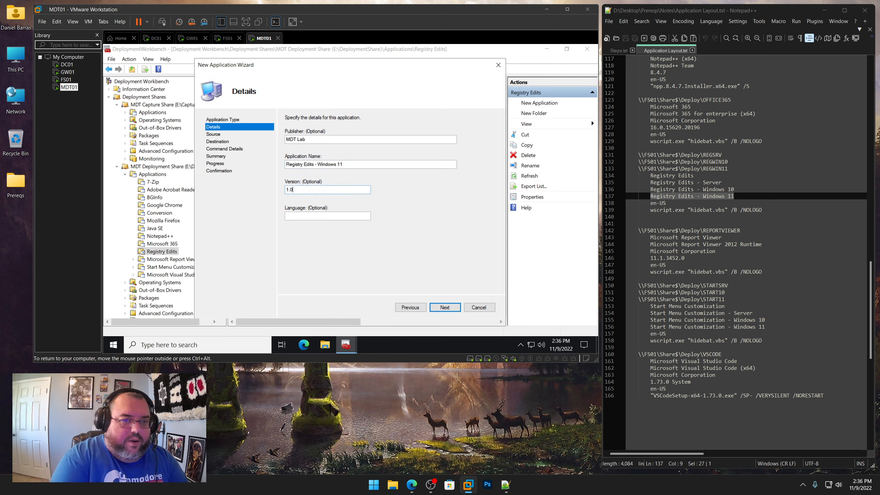
key("Tab")
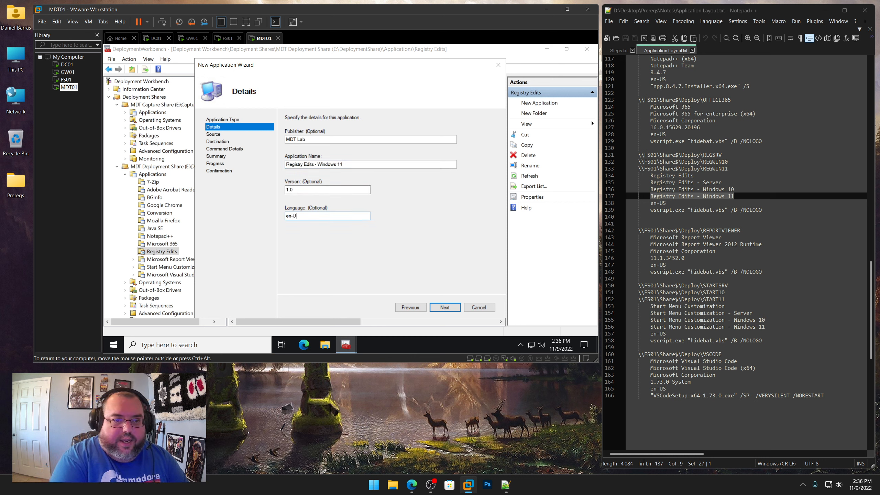
key("Return")
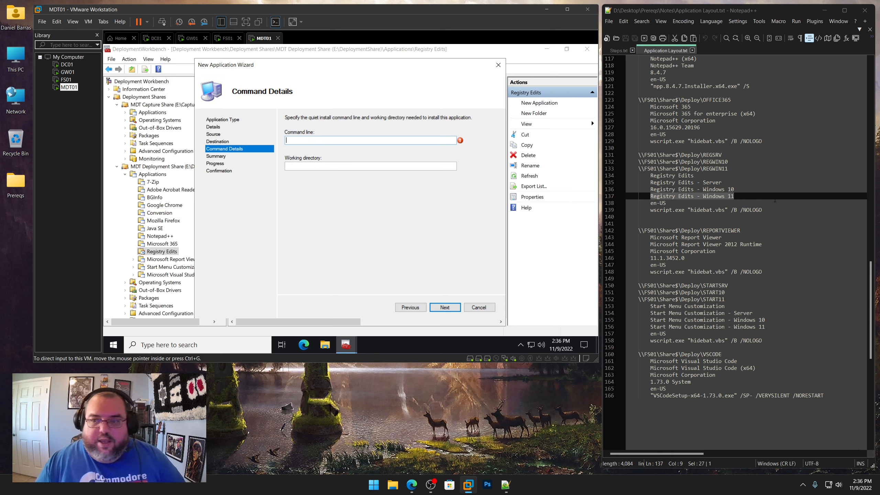
Copy the command line wscript.exe "hidebat.vbs" /B /NOLOGO from the notes into the application's command line
left_click_drag(761, 210, 651, 210)
right_click(660, 208)
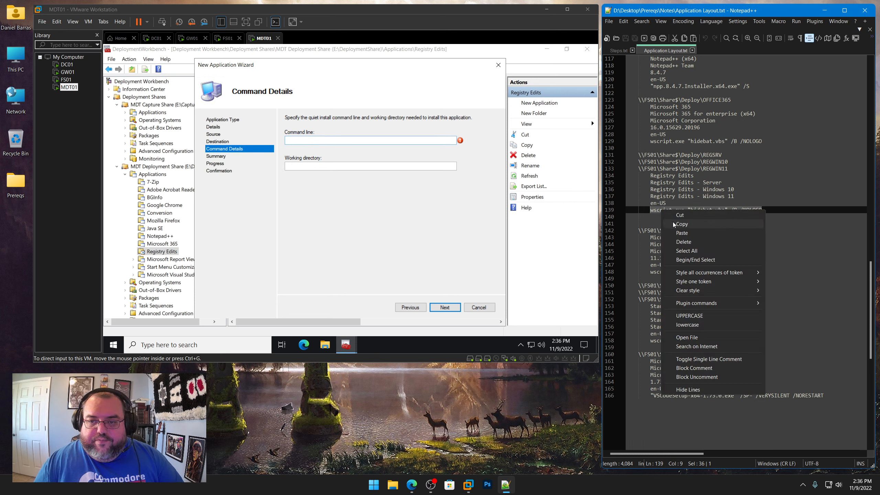
left_click(670, 224)
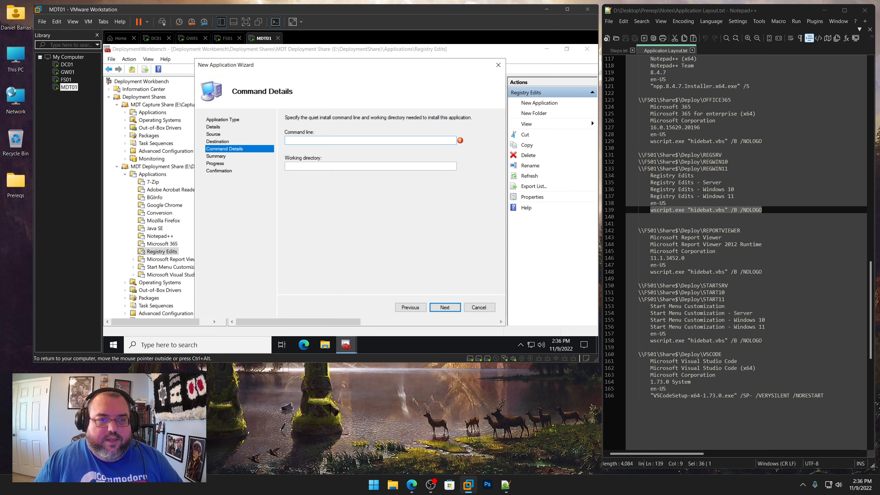
key("ctrl+v")
Set the working directory to \\FS01\Share$\Deploy\REGWIN11 from the notes and complete the wizard
left_click_drag(728, 168, 639, 167)
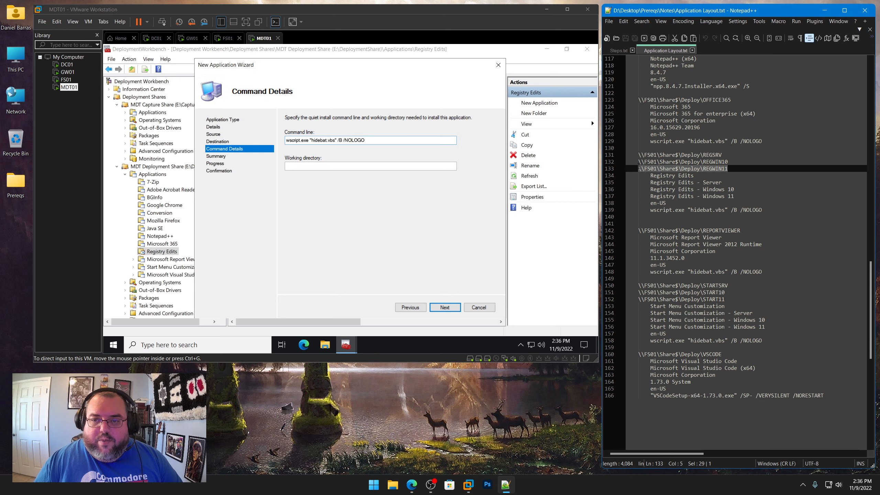
right_click(646, 167)
left_click(660, 183)
left_click(347, 166)
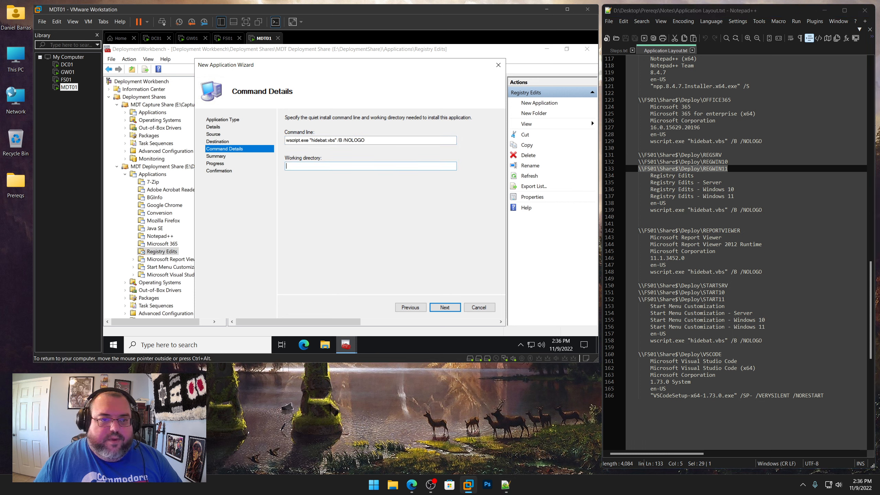
key("ctrl+v")
left_click(446, 309)
left_click(448, 310)
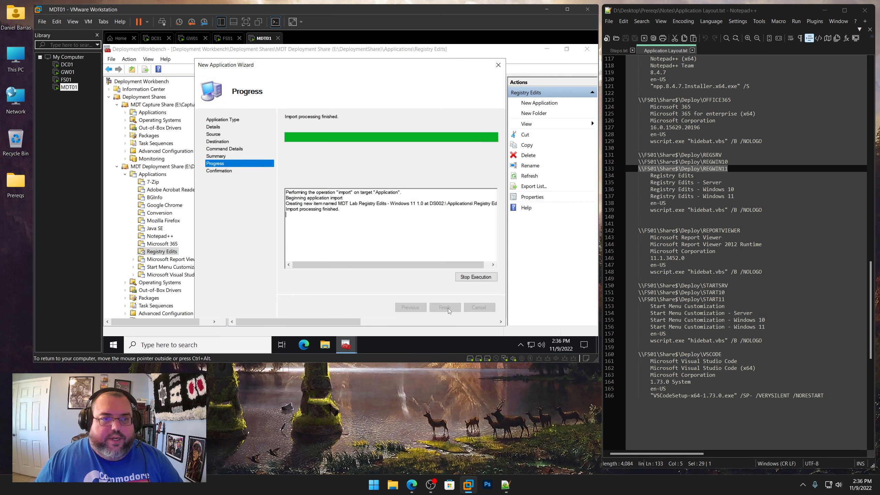
left_click(446, 308)
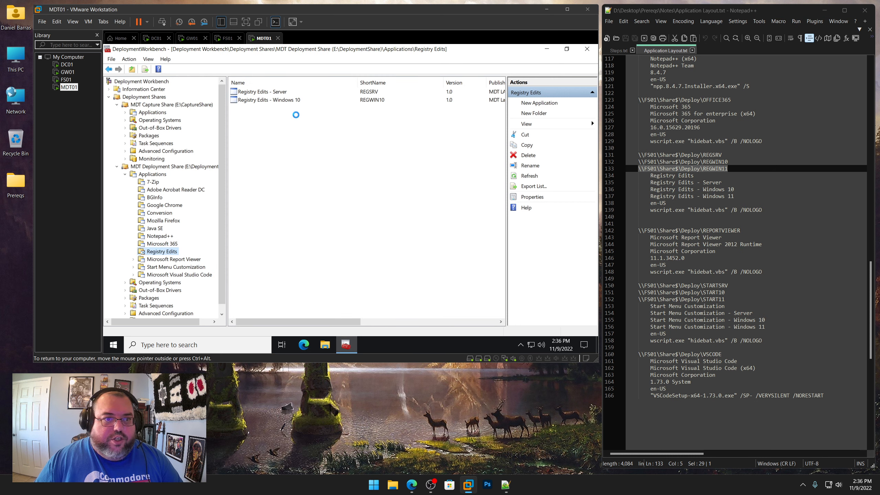
In the Windows 11 registry application's properties, shorten its name to Registry Edits - Windows 11 and set the short name REGWIN11
right_click(277, 92)
left_click(311, 138)
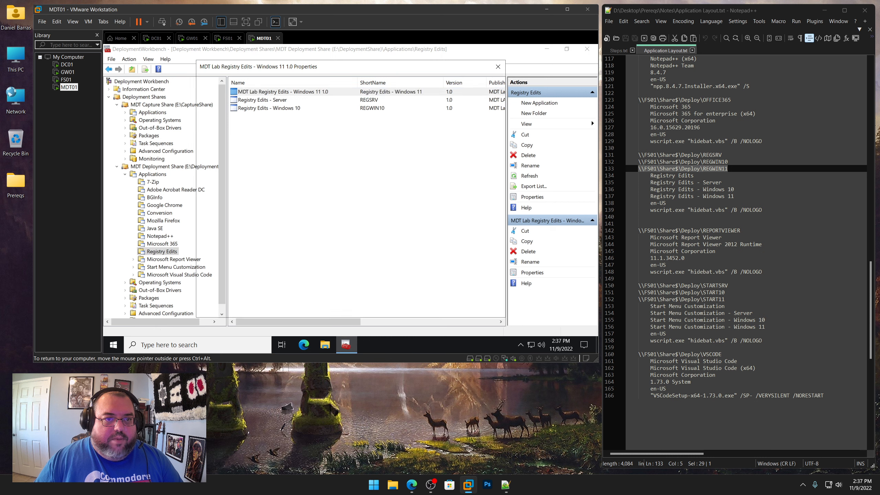
left_click(297, 95)
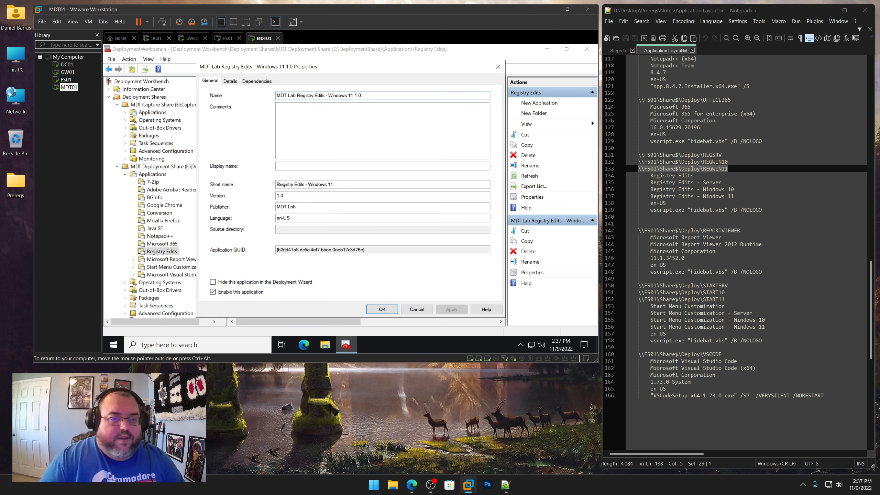
key("shift+Home")
key("BackSpace")
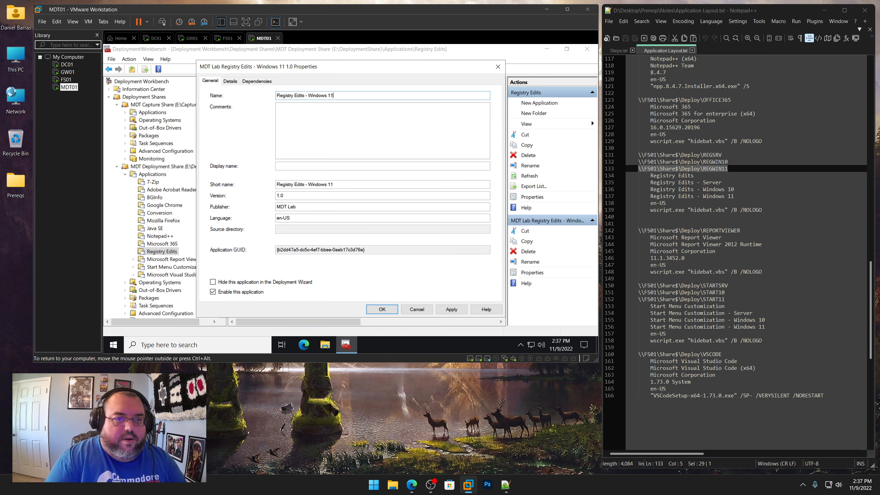
left_click(368, 184)
key("shift+Home")
type("REG")
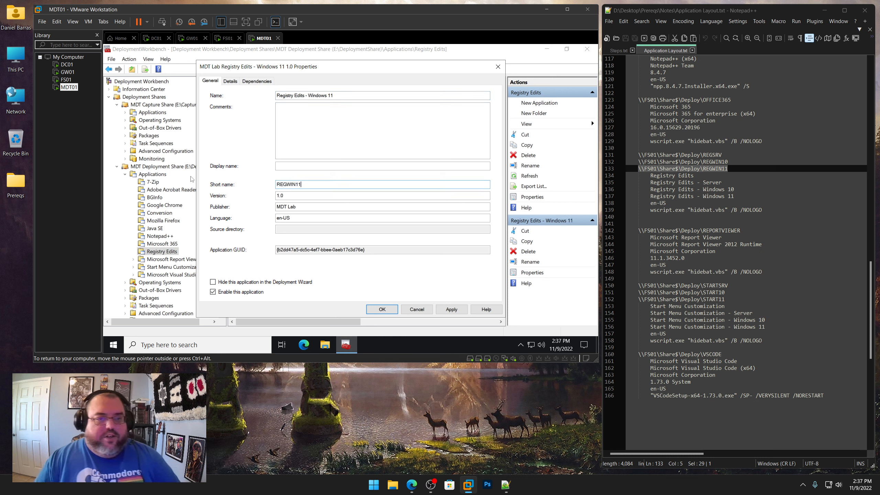
key("Return")
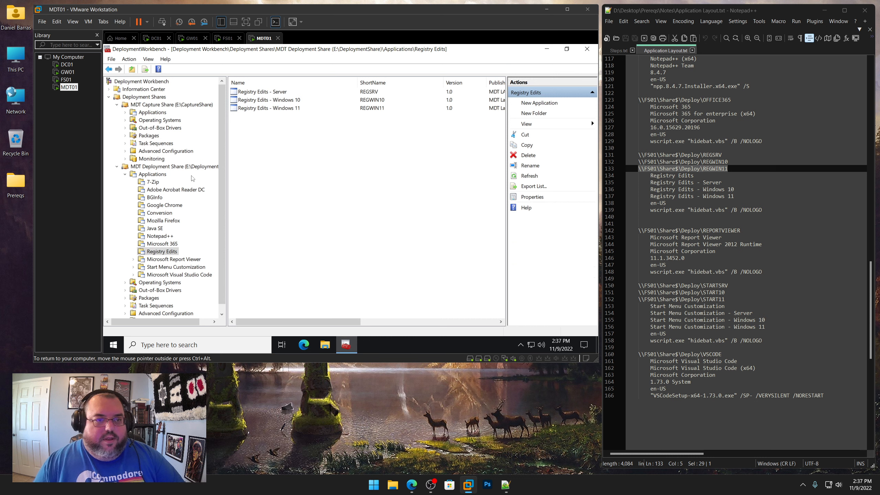
Start a new application in the Microsoft Report Viewer folder, choosing an application without source files
left_click(195, 258)
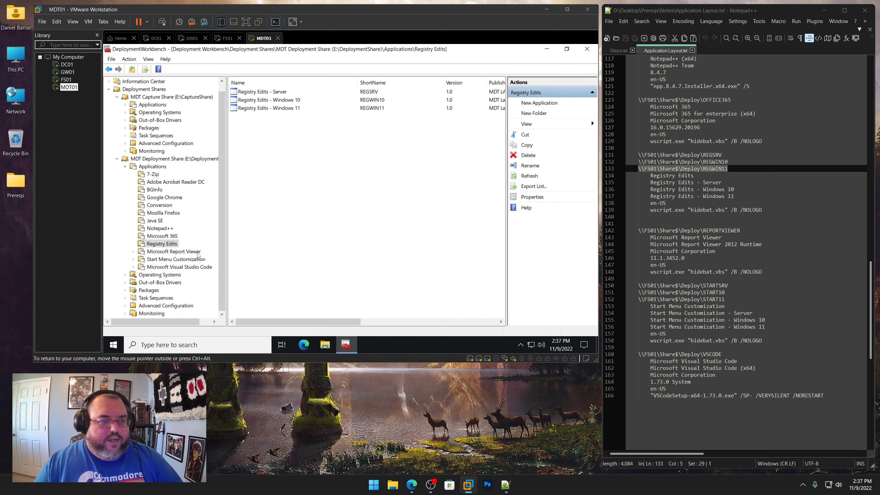
right_click(195, 256)
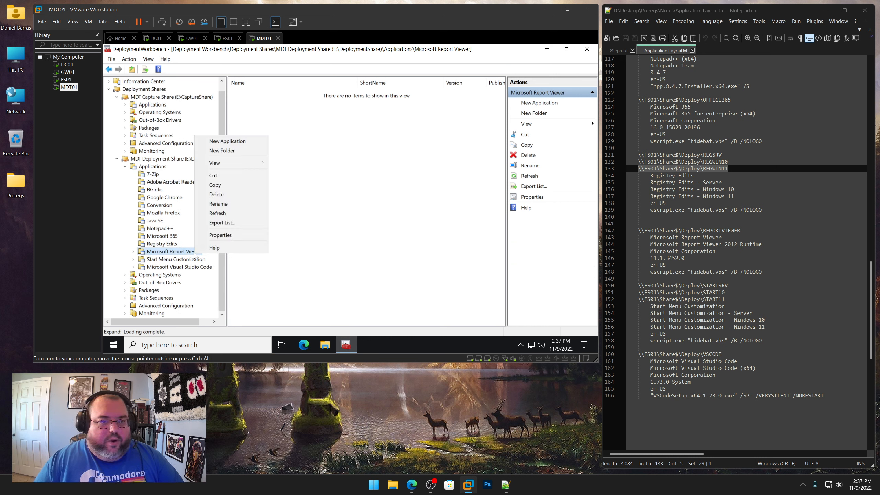
left_click(216, 141)
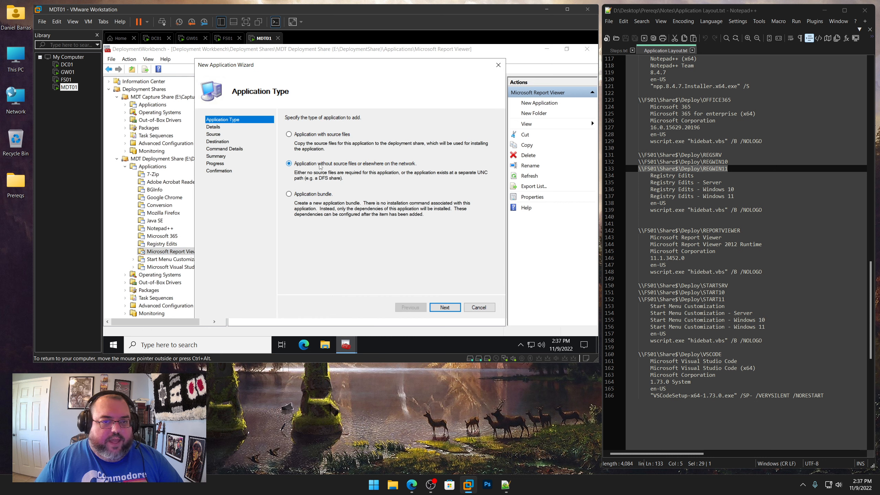
left_click(445, 307)
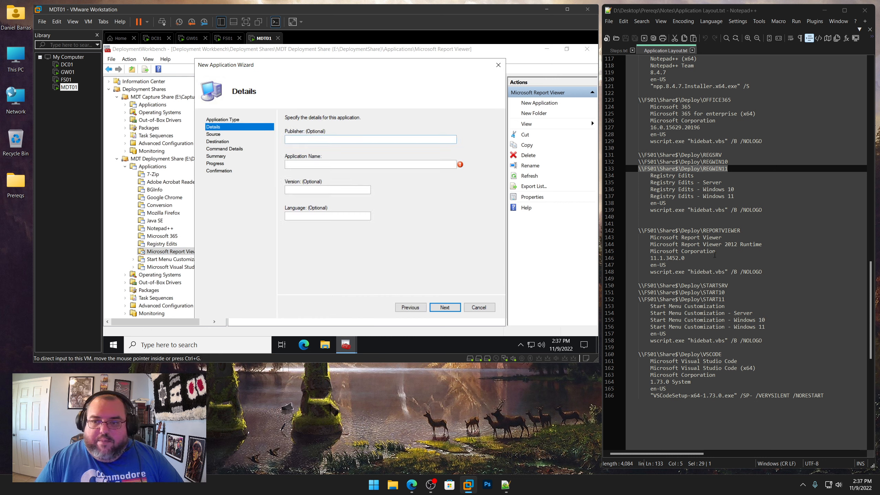
Copy publisher Microsoft Corporation and name Microsoft Report Viewer 2012 Runtime from the notes into the application details
left_click_drag(717, 254, 650, 251)
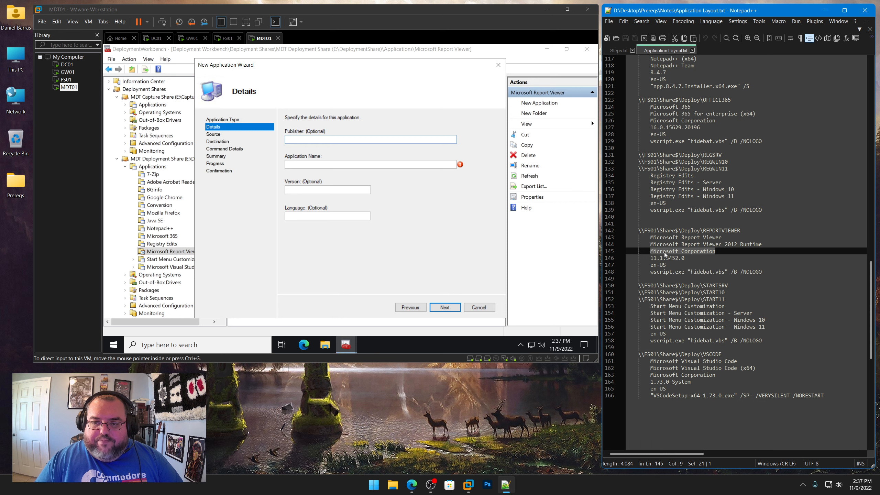
right_click(664, 252)
left_click(677, 265)
left_click(341, 139)
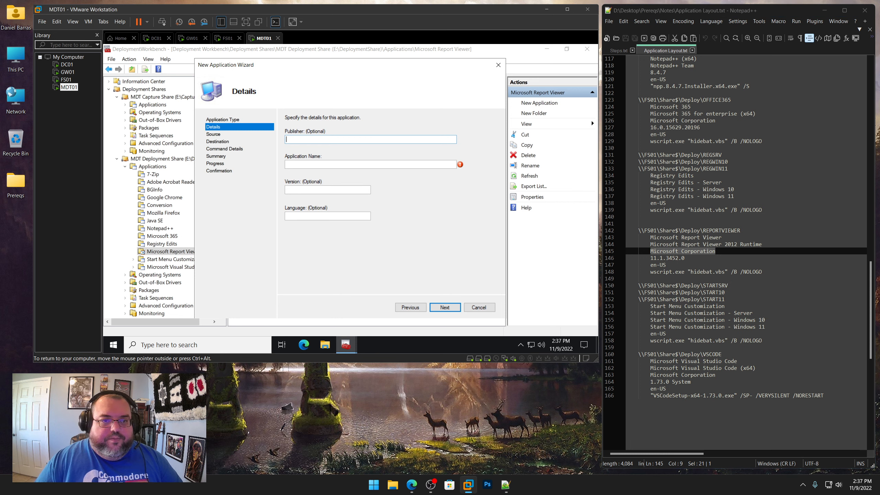
key("ctrl+v")
left_click_drag(774, 247, 651, 246)
right_click(664, 247)
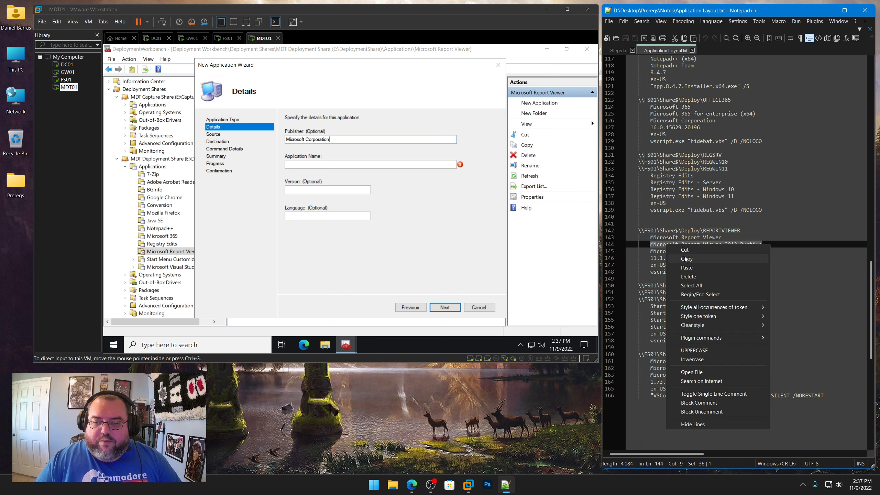
left_click(677, 259)
left_click(325, 160)
key("ctrl+v")
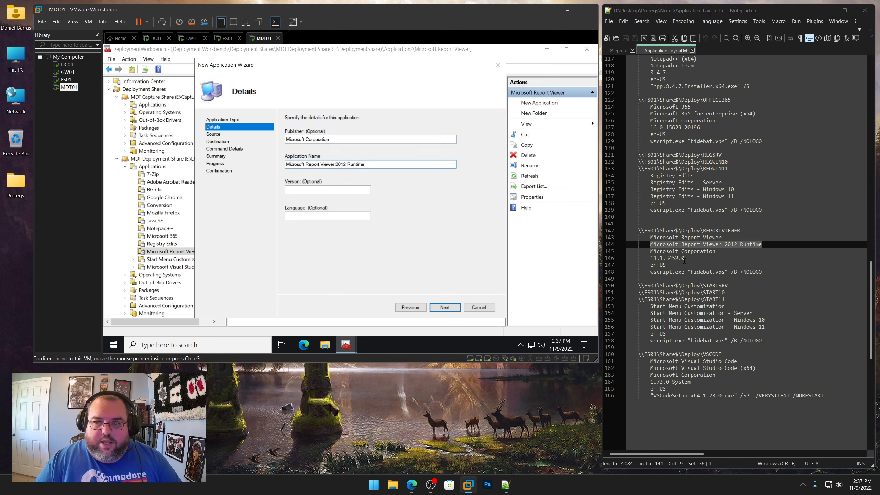
Copy version 11.1.3452.0 from the notes, set language en-US, and continue the wizard
left_click_drag(685, 257, 652, 258)
right_click(661, 259)
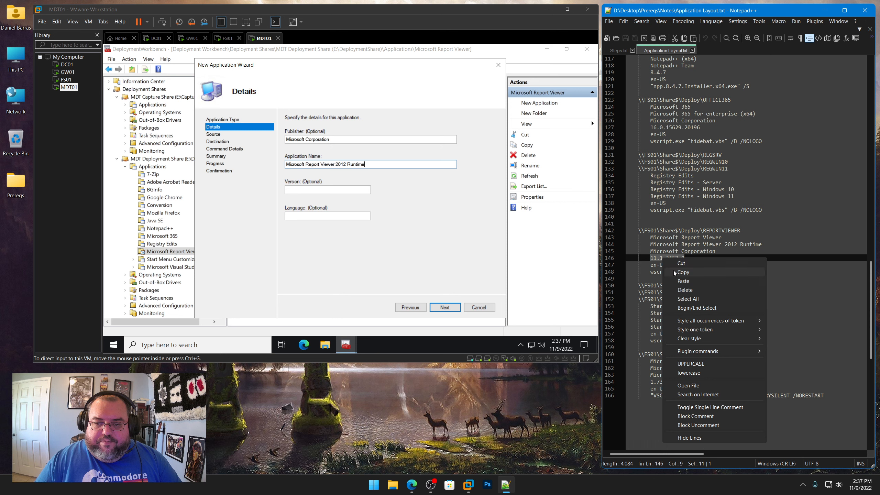
left_click(673, 270)
left_click(296, 190)
left_click(296, 190)
key("ctrl+v")
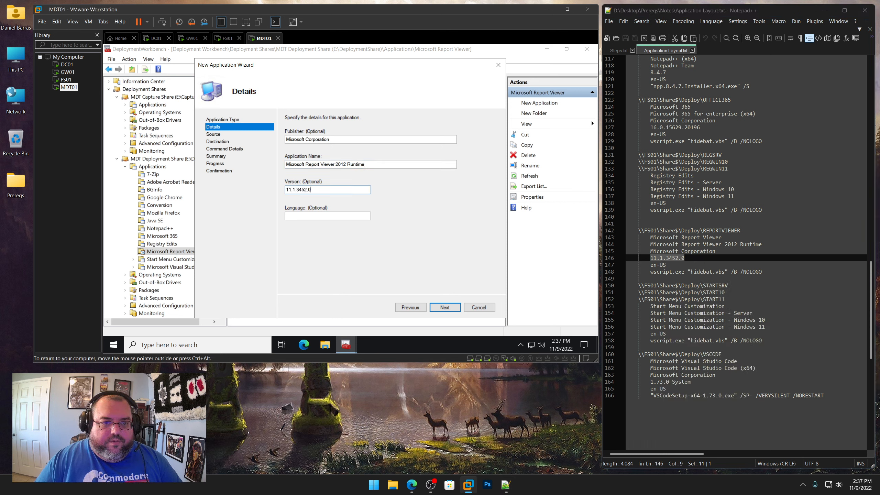
type("en-US")
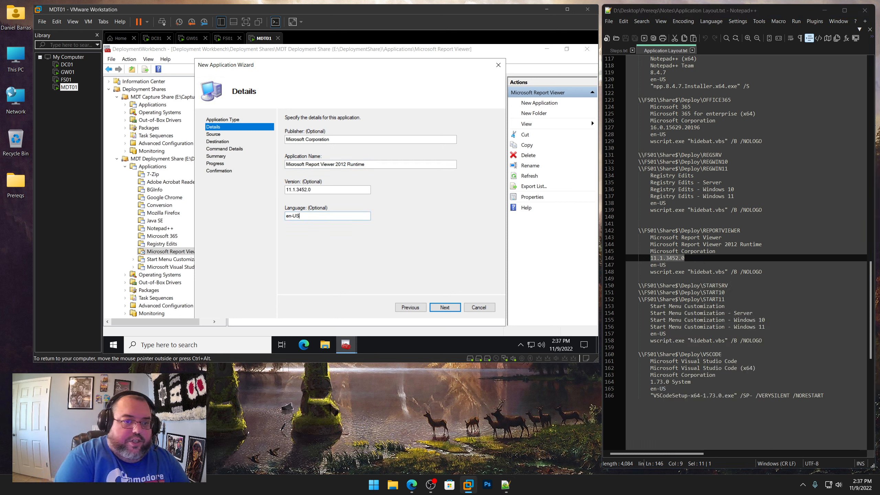
key("Return")
Copy the command line wscript.exe "hidebat.vbs" /B /NOLOGO from the notes into the application's command line
left_click_drag(762, 272, 653, 273)
right_click(658, 272)
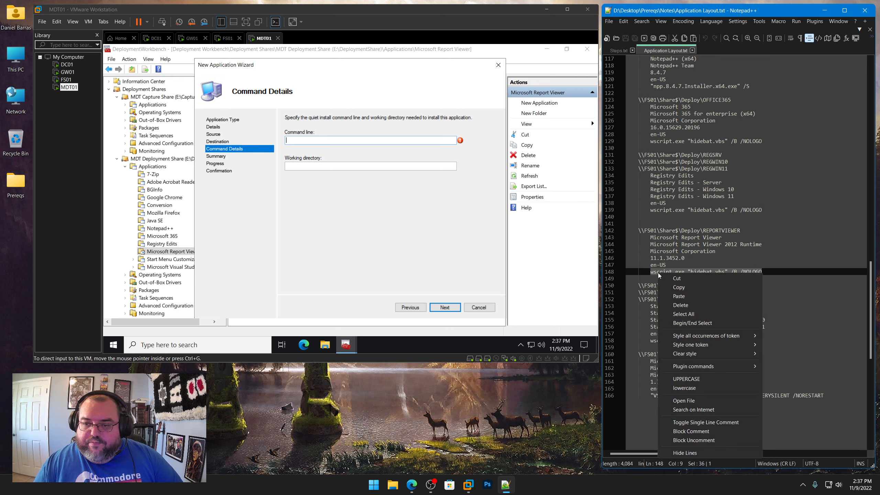
left_click(676, 287)
left_click(358, 144)
key("ctrl+v")
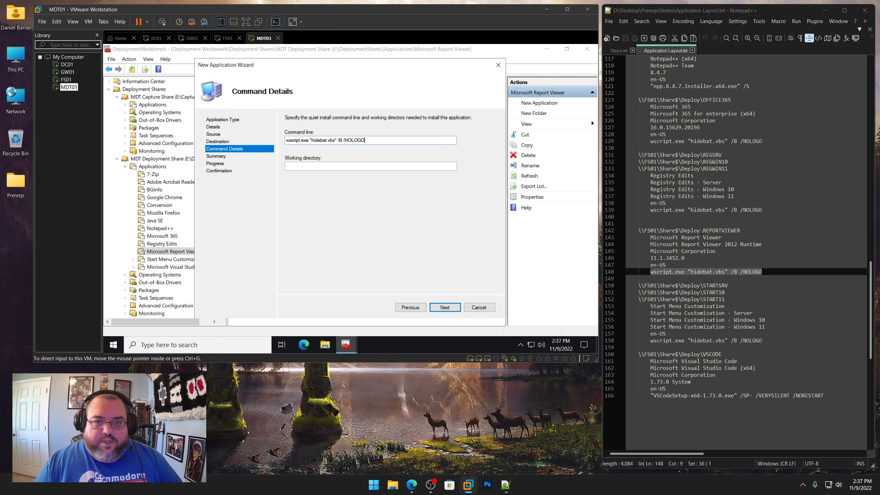
Set the working directory to \\FS01\Share$\Deploy\REPORTVIEWER from the notes and complete the wizard
left_click_drag(744, 231, 641, 231)
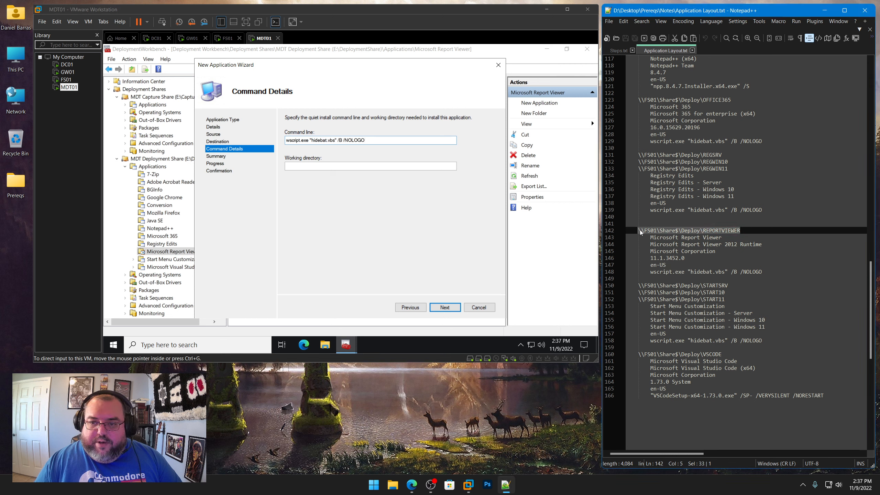
right_click(645, 230)
left_click(660, 242)
left_click(329, 166)
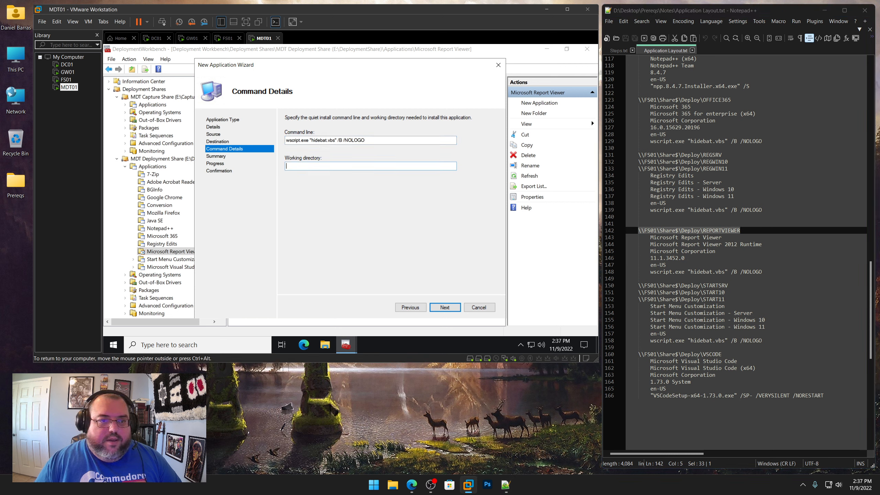
key("ctrl+v")
left_click(446, 307)
left_click(450, 310)
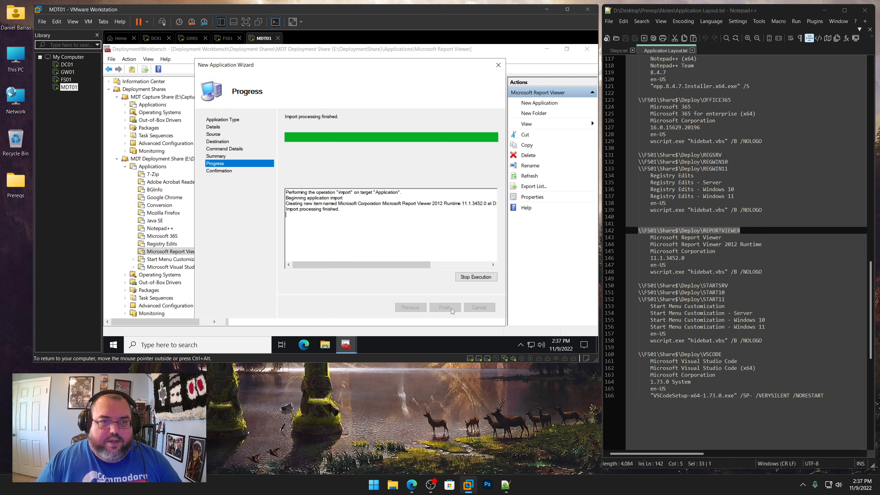
left_click(451, 308)
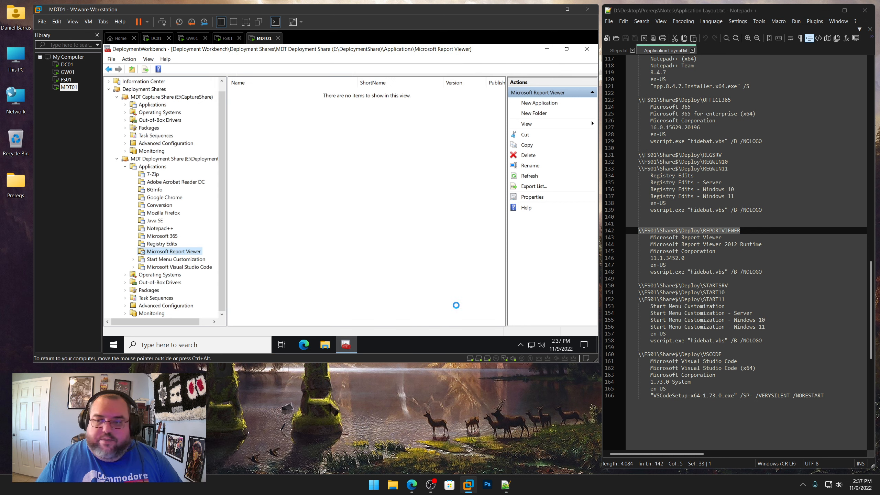
Open the Report Viewer application's properties and shorten its name to Microsoft Report Viewer 2012 Runtime
right_click(311, 93)
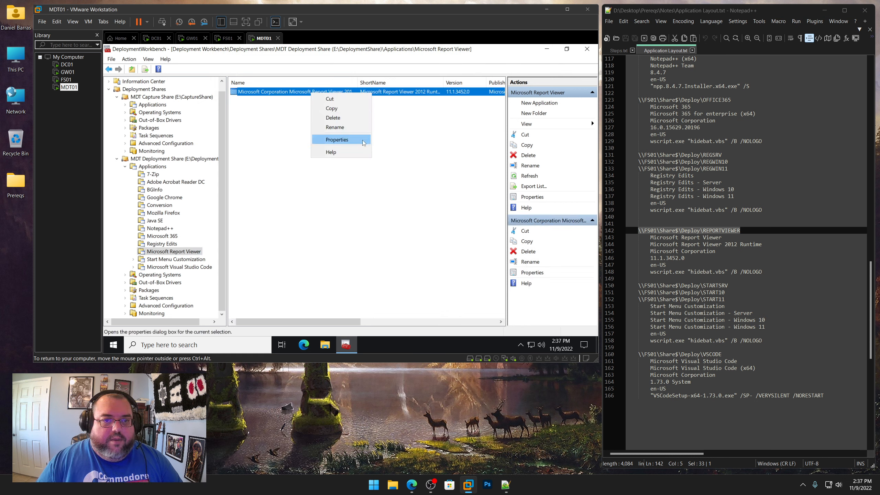
left_click(316, 139)
left_click(320, 96)
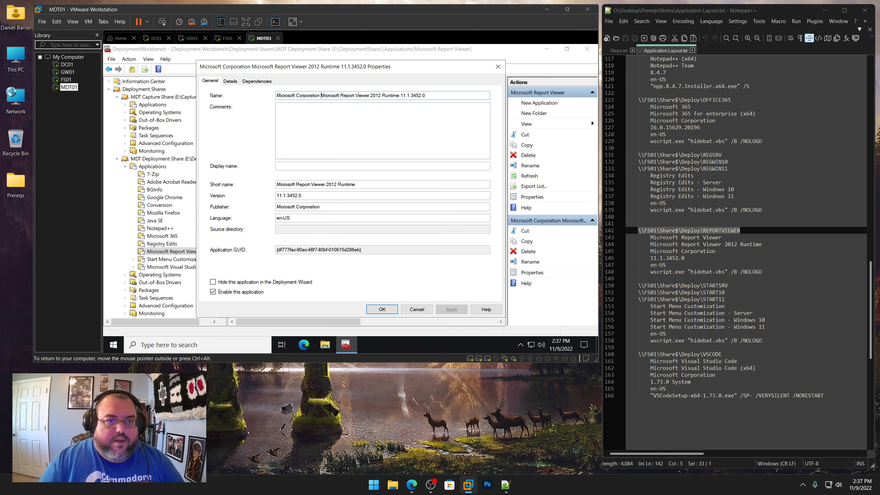
key("shift+Home")
key("BackSpace")
key("BackSpace")
key("BackSpace")
key("BackSpace")
key("BackSpace")
key("BackSpace")
key("BackSpace")
key("BackSpace")
key("BackSpace")
key("BackSpace")
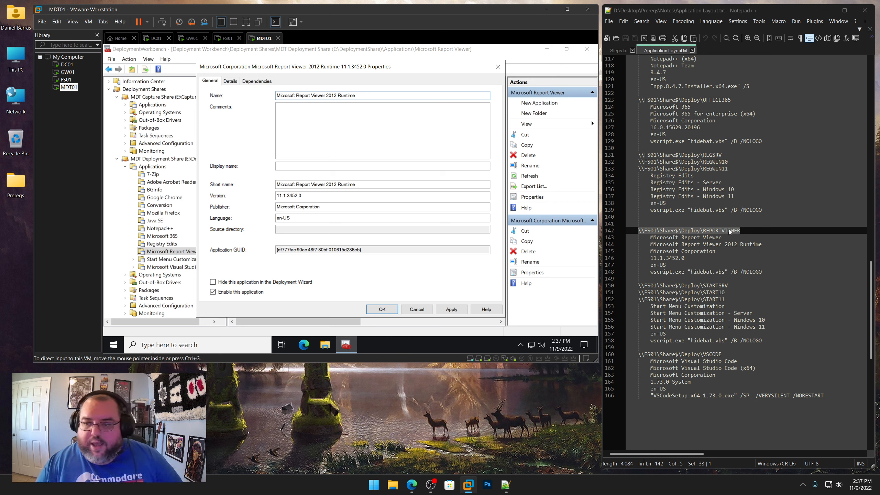
Copy REPORTVIEWER from the notes into the application's short name and apply the properties
left_click_drag(741, 231, 703, 231)
right_click(704, 230)
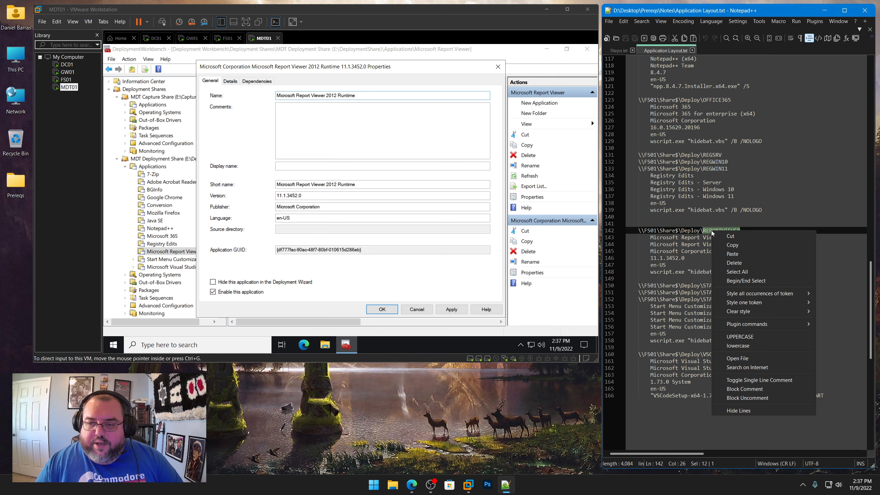
left_click(724, 245)
left_click(357, 184)
key("ctrl+a")
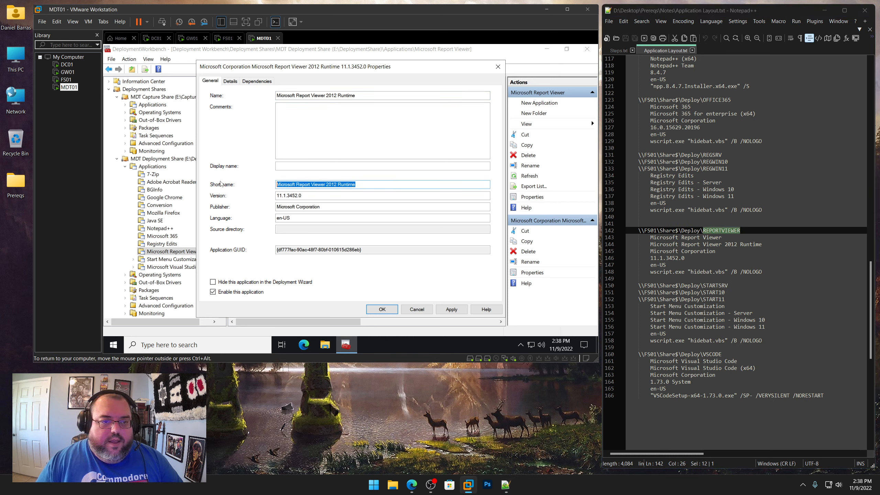
key("ctrl+v")
left_click(451, 309)
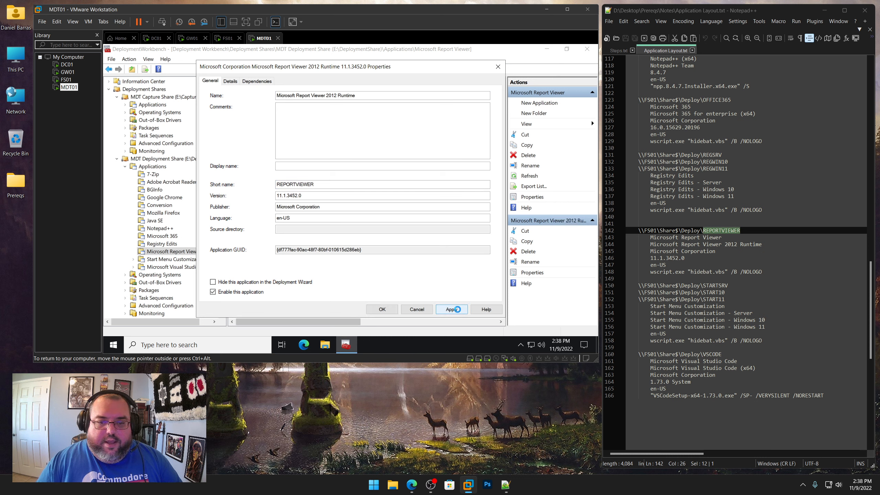
left_click(382, 309)
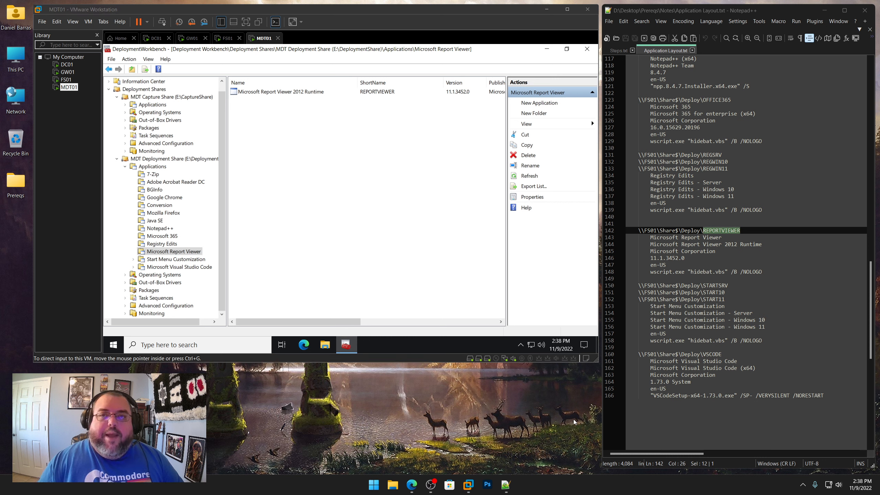
Start a new application in the Start Menu Customization folder, choosing an application without source files
key("ctrl")
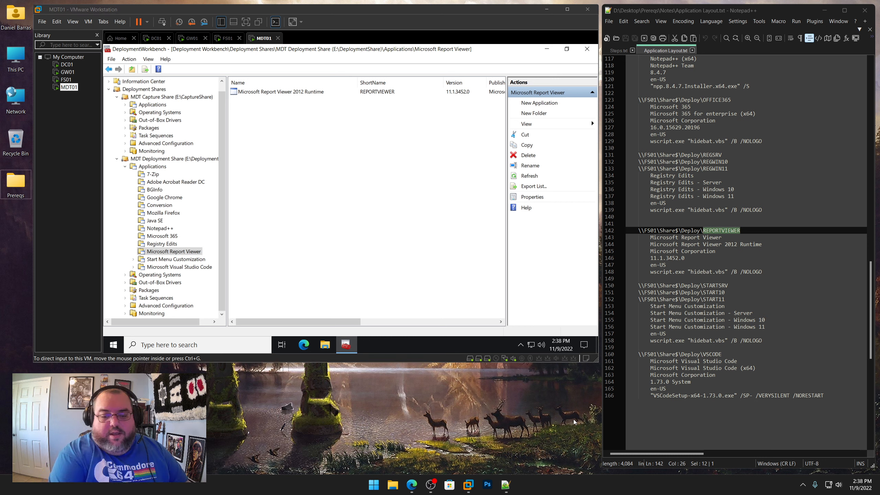
left_click(301, 251)
scroll(727, 228, "down", 3)
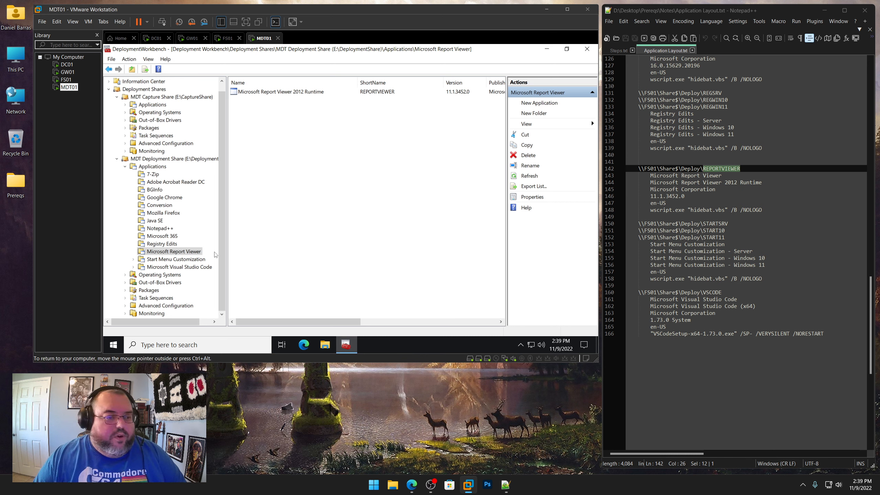
left_click(176, 259)
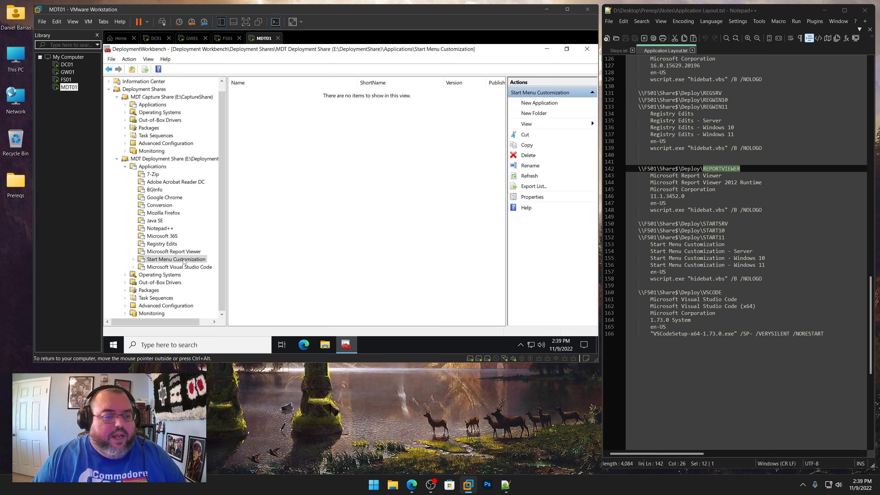
right_click(184, 261)
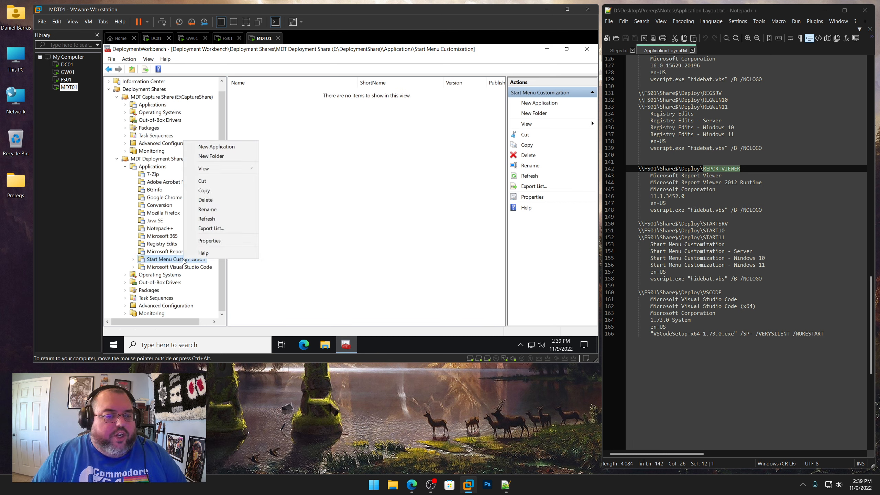
left_click(228, 147)
left_click(309, 164)
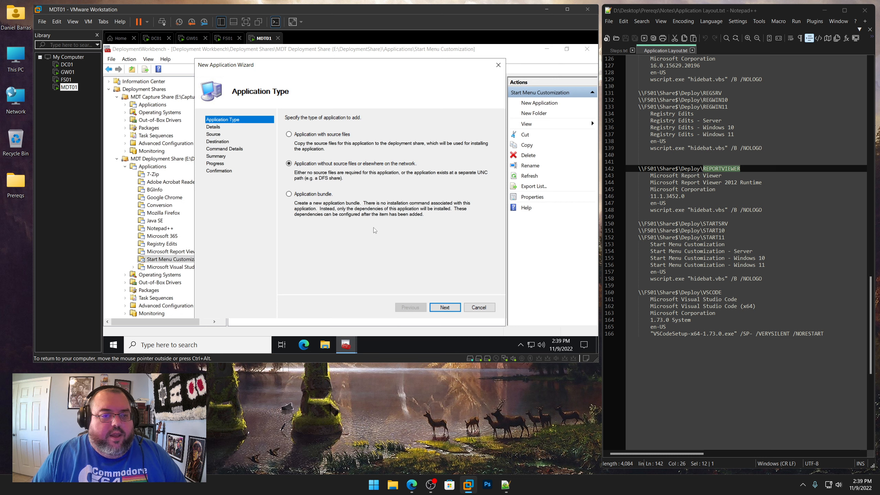
left_click(446, 306)
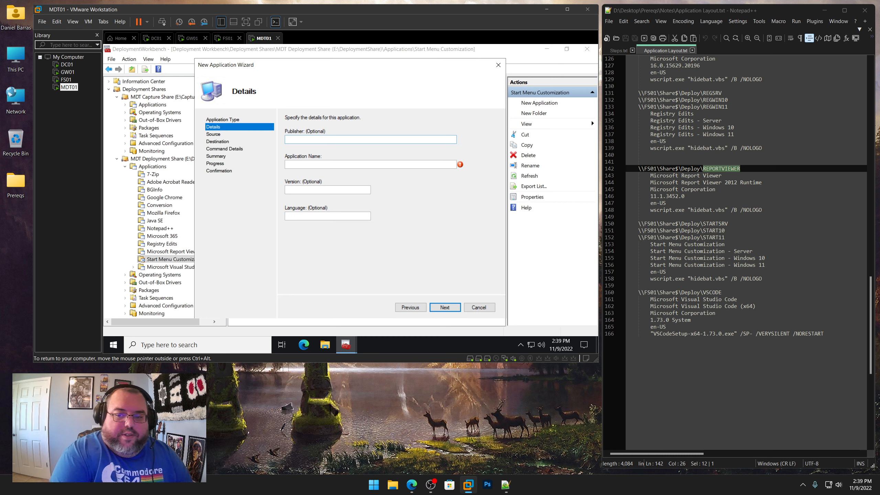
Enter publisher MDT Lab, application name Start Menu Customization - Server from the notes, version 1.0 and language en-US
key("Tab")
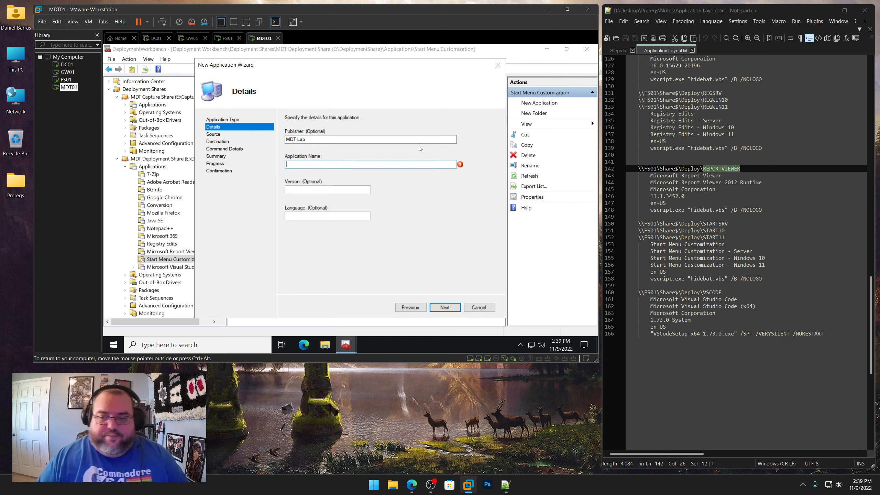
left_click_drag(757, 252, 650, 252)
right_click(675, 253)
left_click(695, 268)
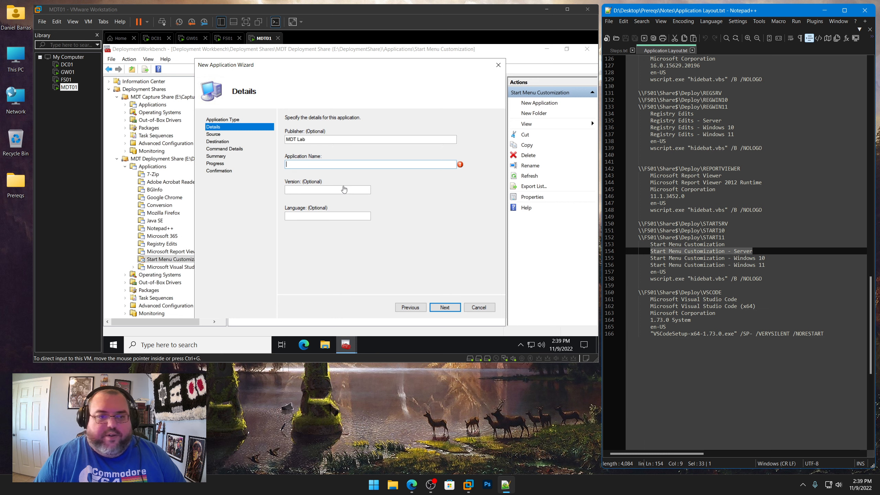
left_click(340, 197)
key("ctrl+v")
key("Tab")
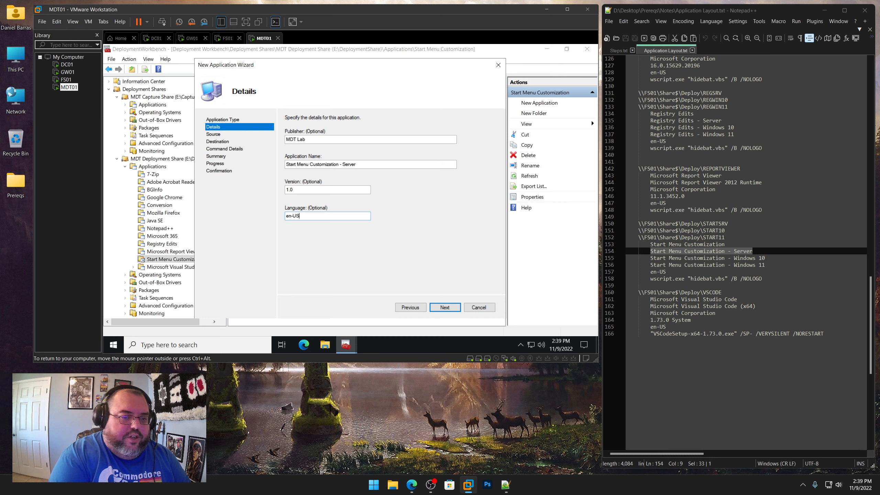
type("en-US")
key("Return")
Copy the wscript.exe "hidebat.vbs" /B /NOLOGO line from the notes into the command line
left_click_drag(762, 279, 652, 281)
right_click(661, 279)
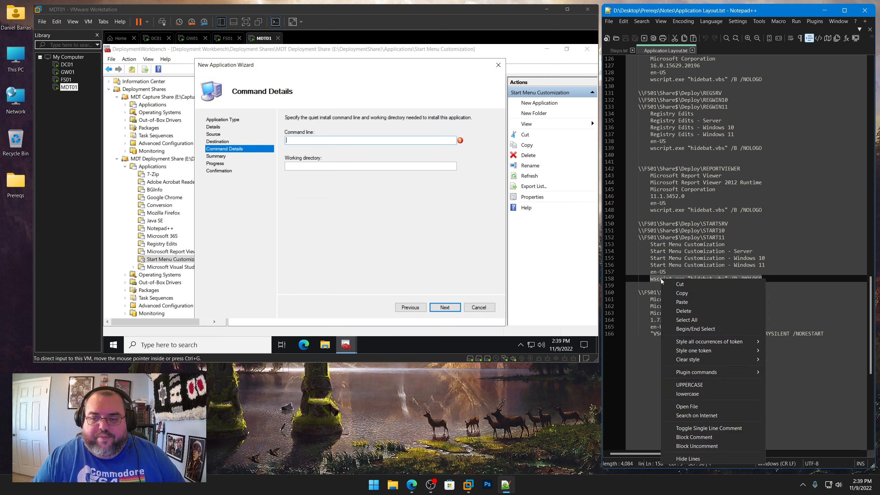
left_click(674, 292)
left_click(322, 139)
key("ctrl+v")
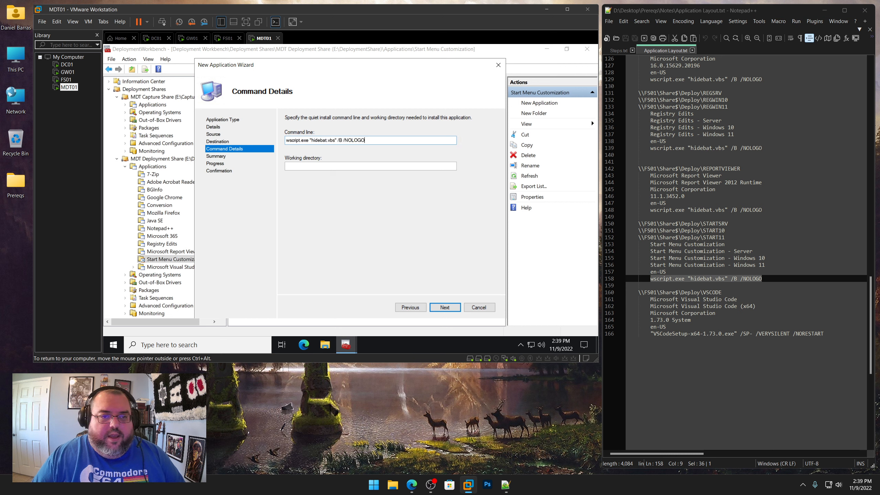
Set the working directory to \\FS01\Share$\Deploy\STARTSRV from the notes and complete the wizard
left_click_drag(731, 225, 641, 224)
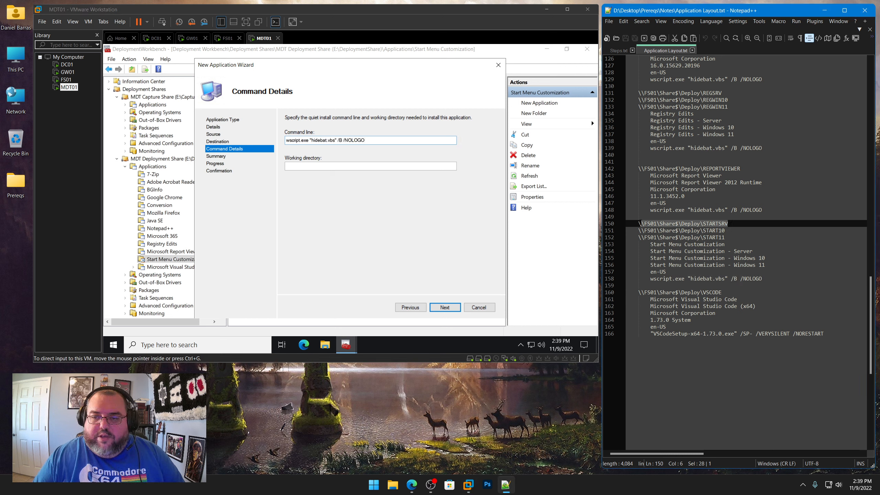
right_click(643, 223)
left_click(657, 238)
left_click(367, 166)
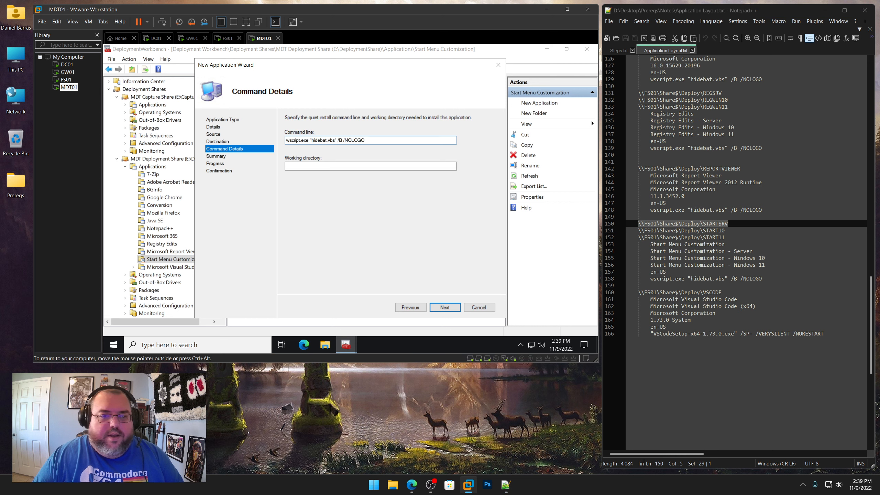
key("ctrl+v")
left_click(445, 307)
left_click(444, 307)
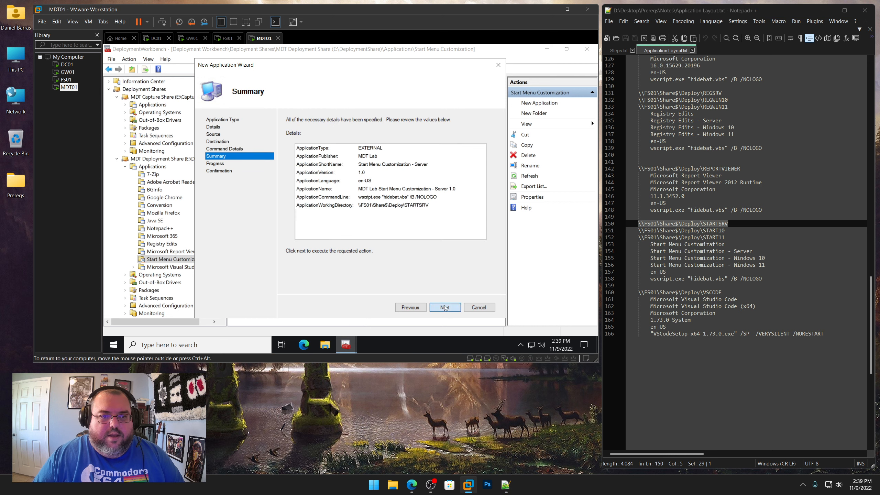
left_click(444, 307)
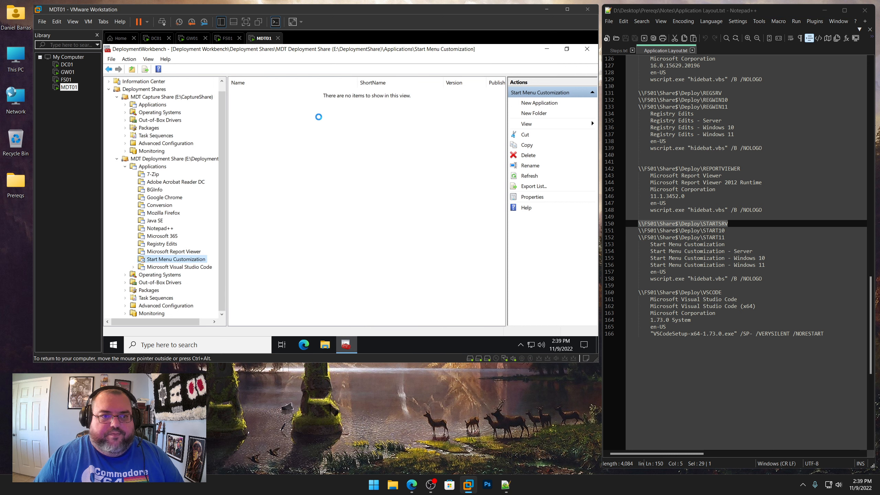
Open the new application's properties and shorten its name to Start Menu Customization - Server
right_click(297, 92)
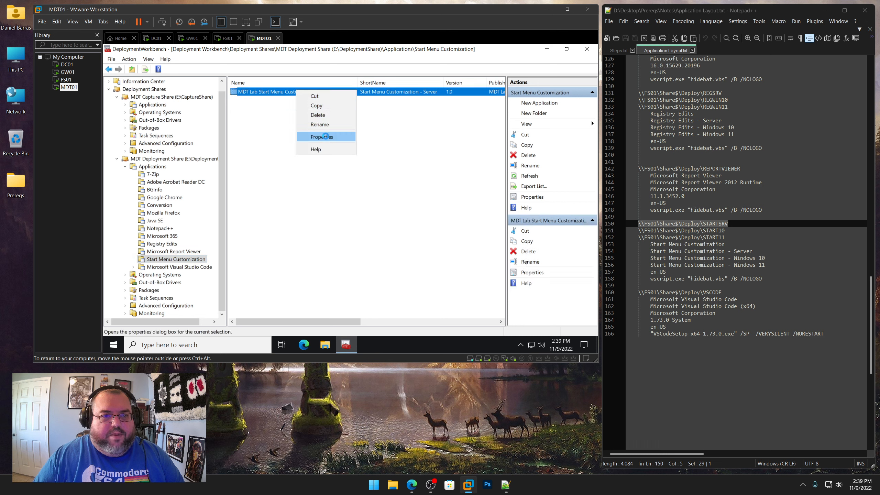
left_click(322, 137)
left_click(297, 96)
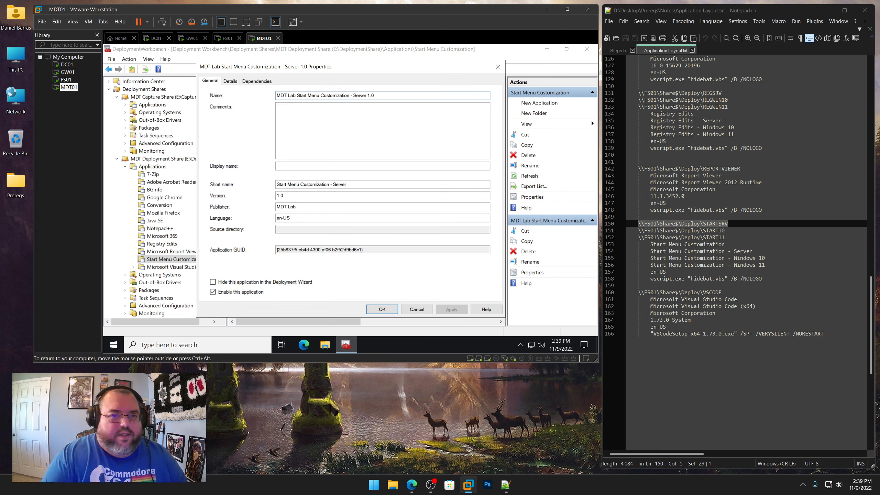
key("shift+Home")
key("BackSpace")
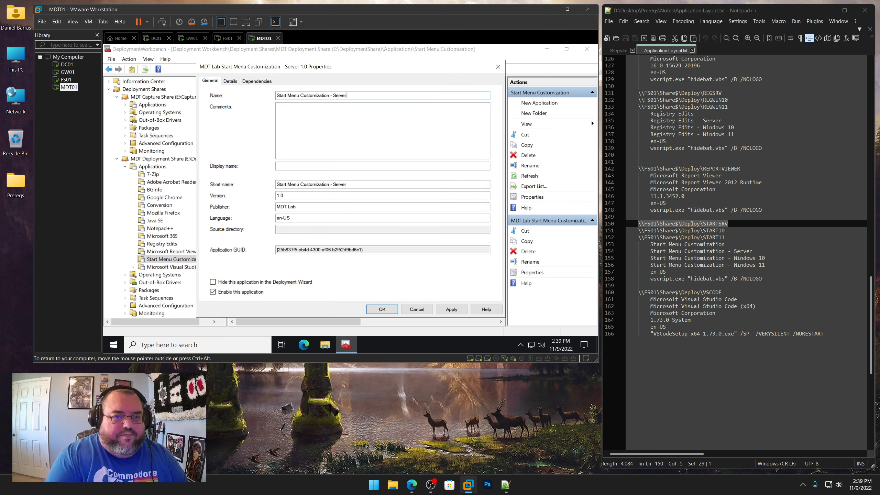
Set the application's short name to STARTSRV and apply the properties
left_click_drag(348, 184, 221, 185)
type("STARTSRV")
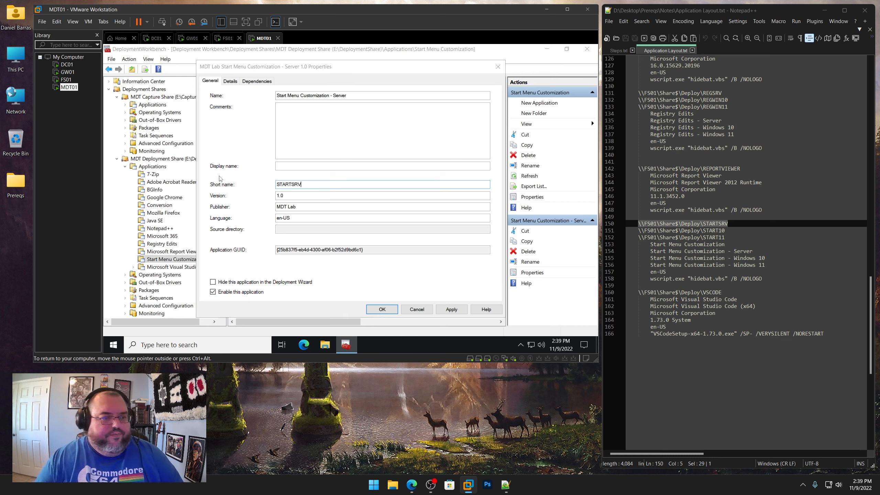
Start another application without source files in the Start Menu Customization folder and enter publisher MDT Lab
right_click(200, 262)
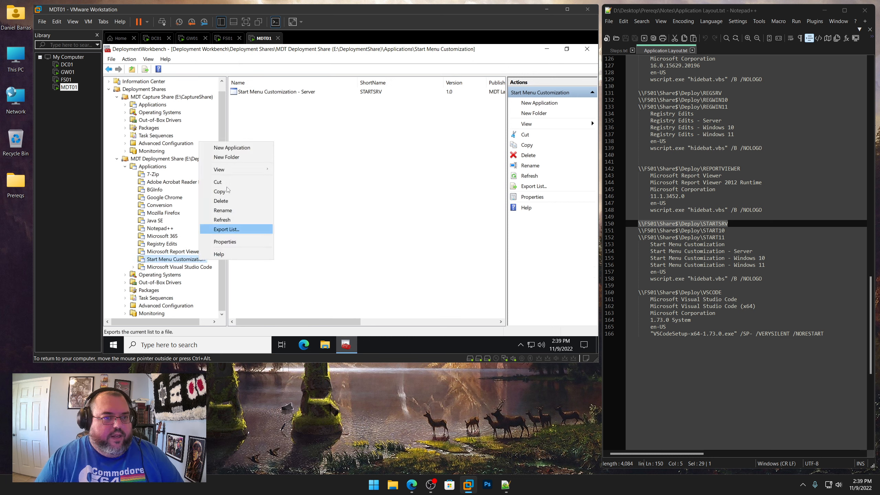
left_click(236, 148)
left_click(317, 165)
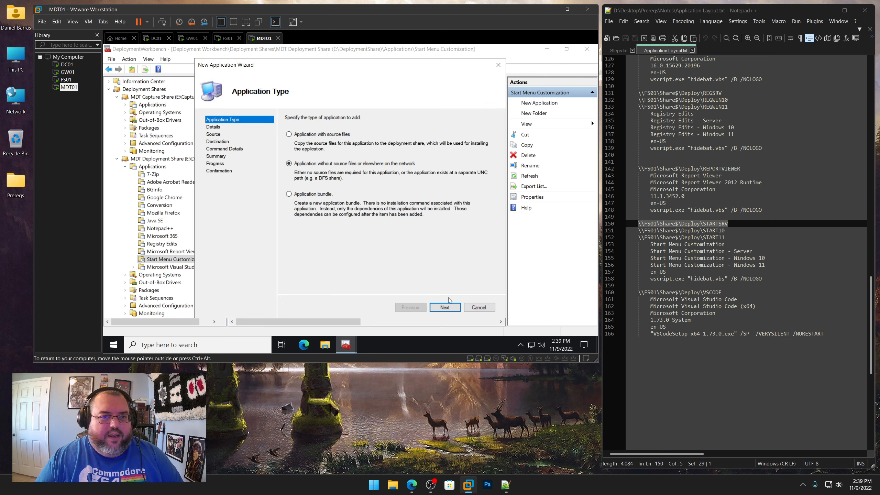
left_click(444, 307)
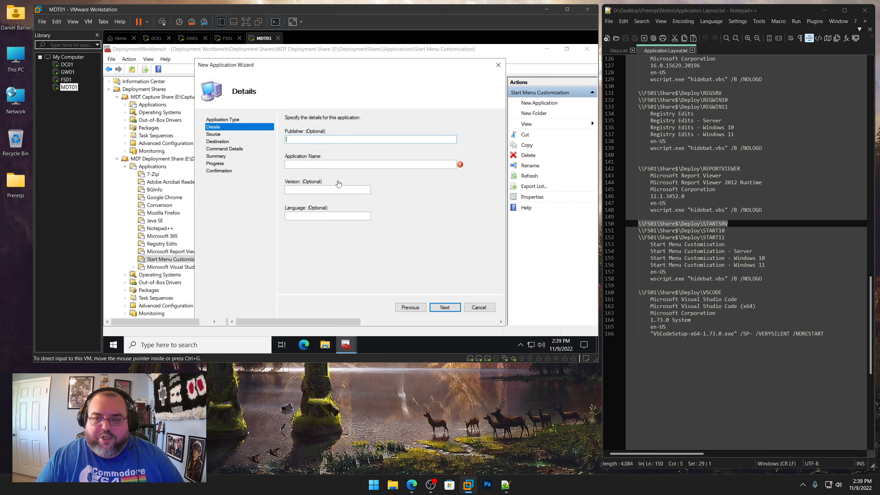
type("MDT Lab")
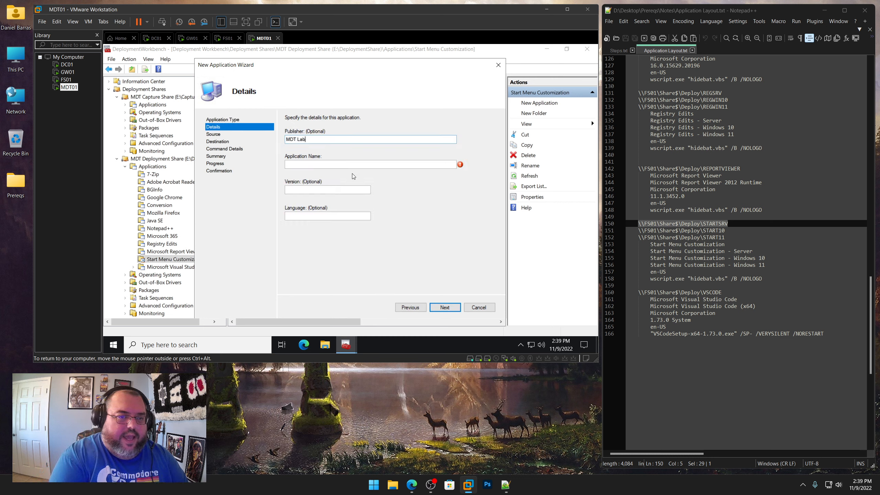
Enter application name Start Menu Customization - Windows 10 from the notes, version 1.0 and language en-US
left_click_drag(773, 258, 650, 258)
right_click(663, 261)
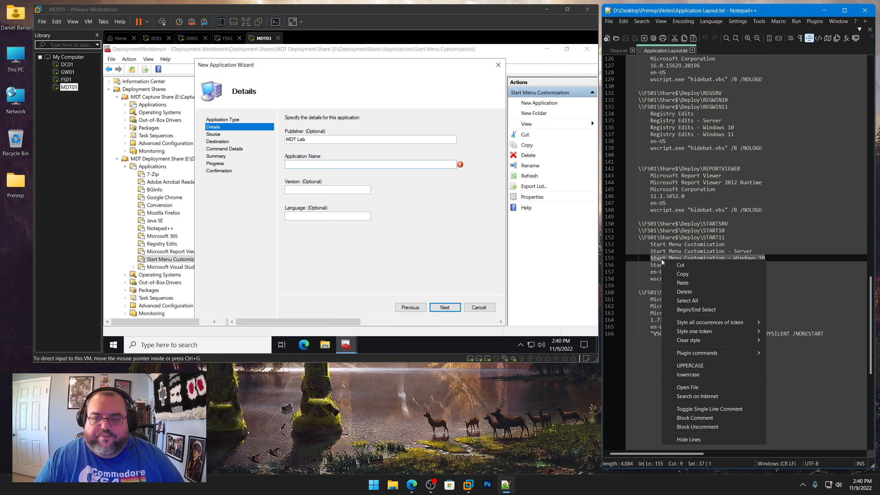
left_click(682, 273)
left_click(331, 164)
key("ctrl+v")
left_click(330, 190)
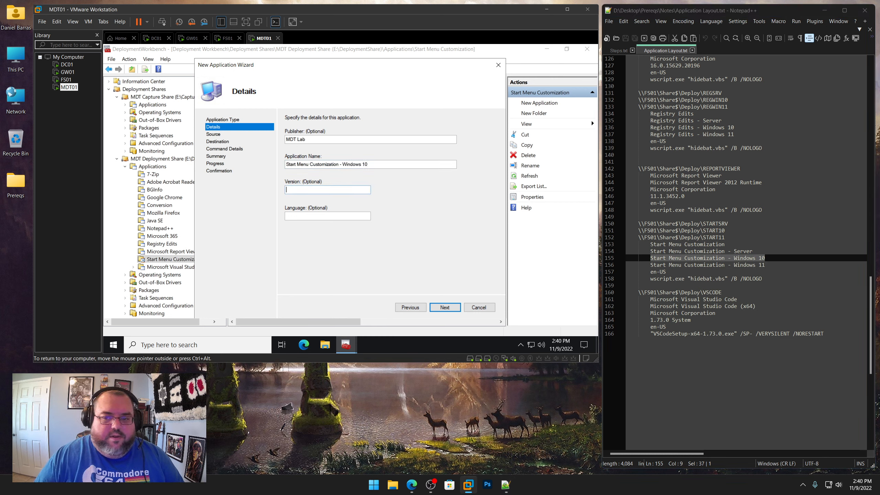
type("1.0")
key("Tab")
type("e")
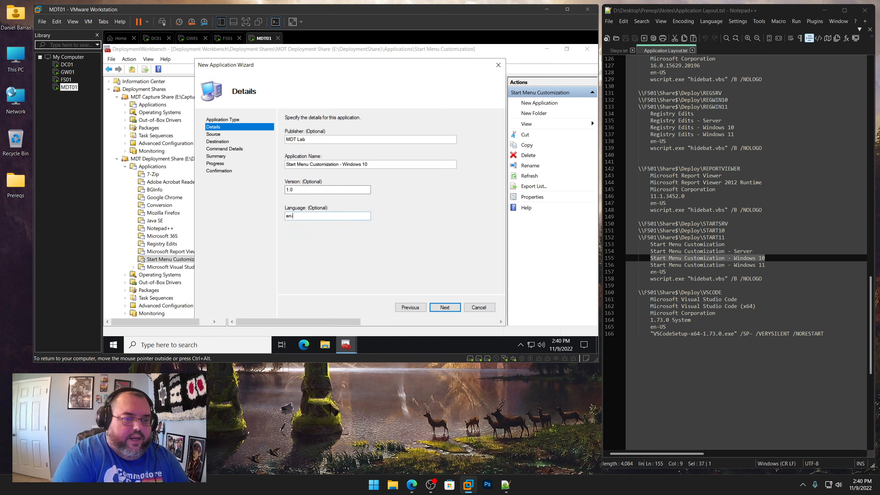
key("Return")
Copy the wscript.exe "hidebat.vbs" /B /NOLOGO line from the notes into the command line
left_click_drag(762, 279, 649, 280)
right_click(658, 280)
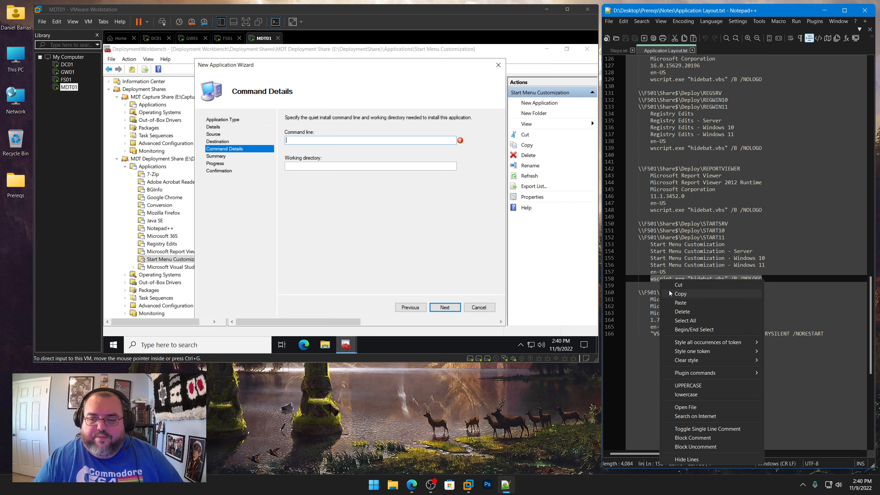
left_click(668, 290)
left_click(322, 141)
key("ctrl+v")
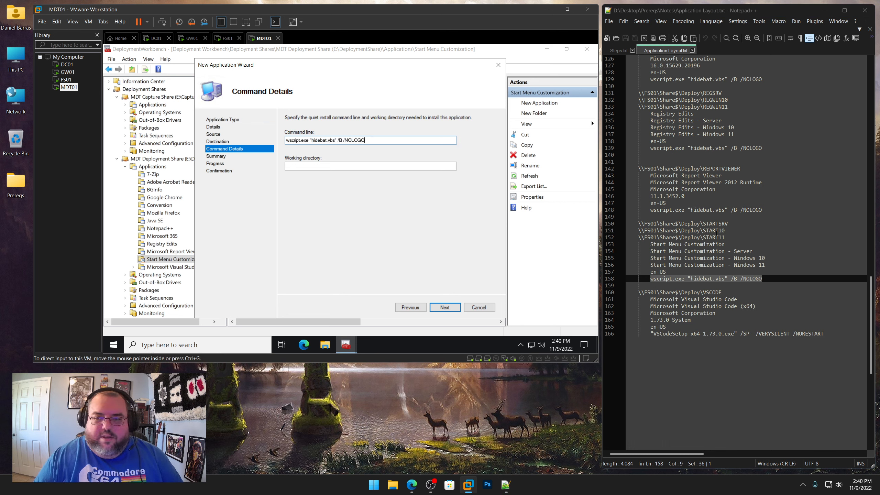
Set the working directory to \\FS01\Share$\Deploy\START10 from the notes and complete the wizard
left_click_drag(725, 231, 639, 231)
right_click(648, 234)
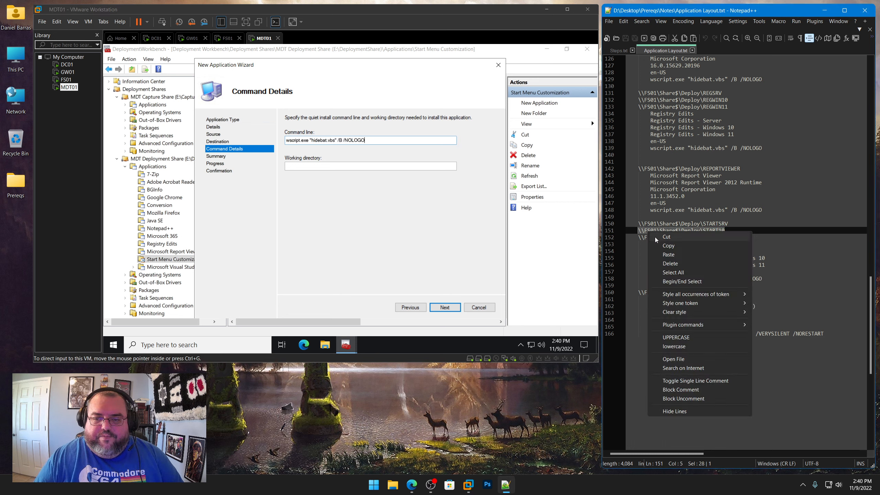
left_click(658, 246)
left_click(298, 166)
key("ctrl+v")
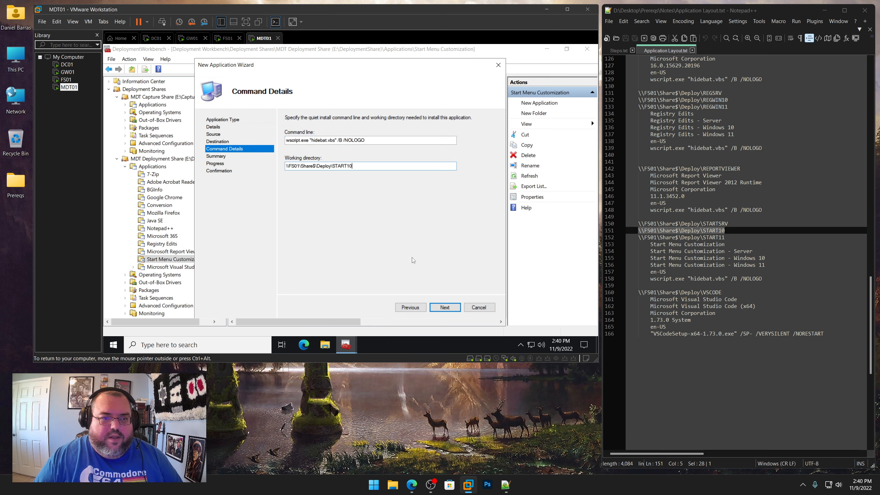
left_click(444, 307)
left_click(447, 309)
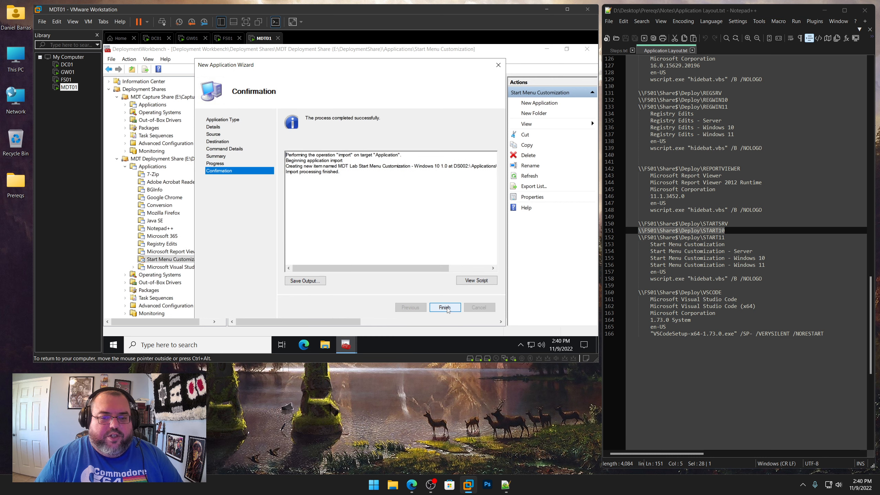
left_click(446, 307)
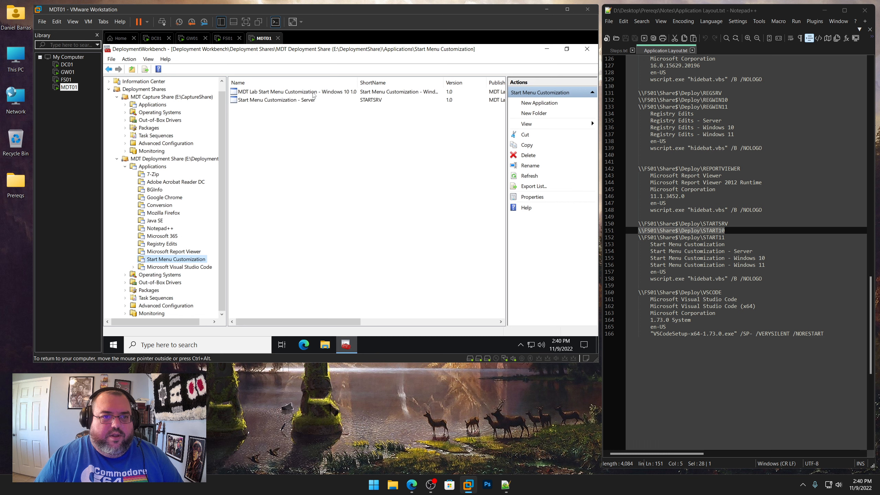
Open the Windows 10 application's properties and shorten its name to Start Menu Customization - Windows 10
right_click(314, 95)
left_click(350, 139)
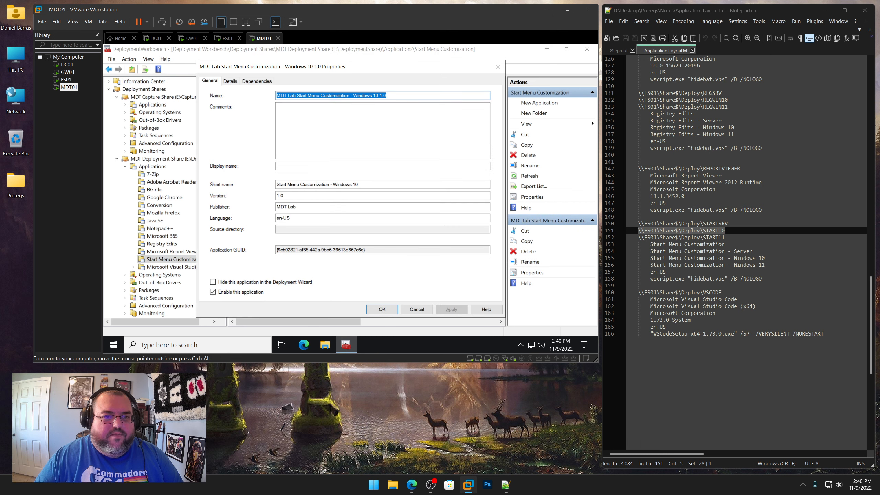
left_click(297, 96)
key("shift+Home")
key("BackSpace")
key("End")
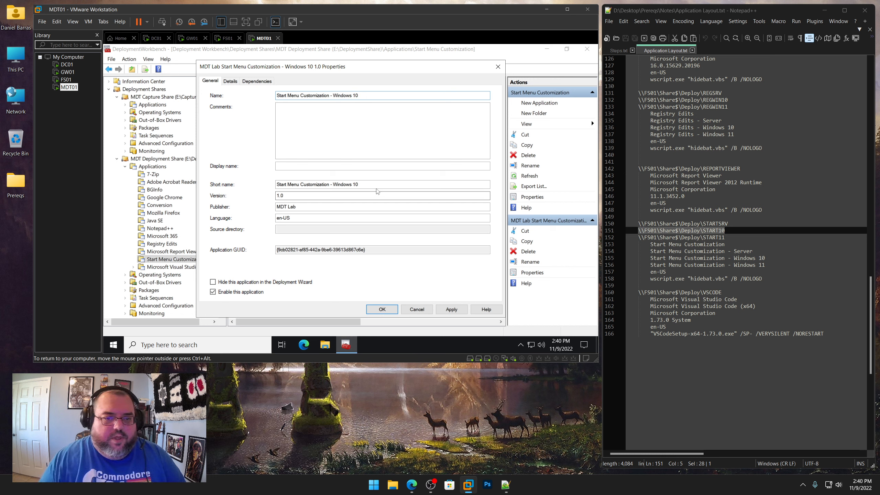
Set the short name to START10 and confirm the properties
left_click_drag(365, 185, 192, 174)
type("START10")
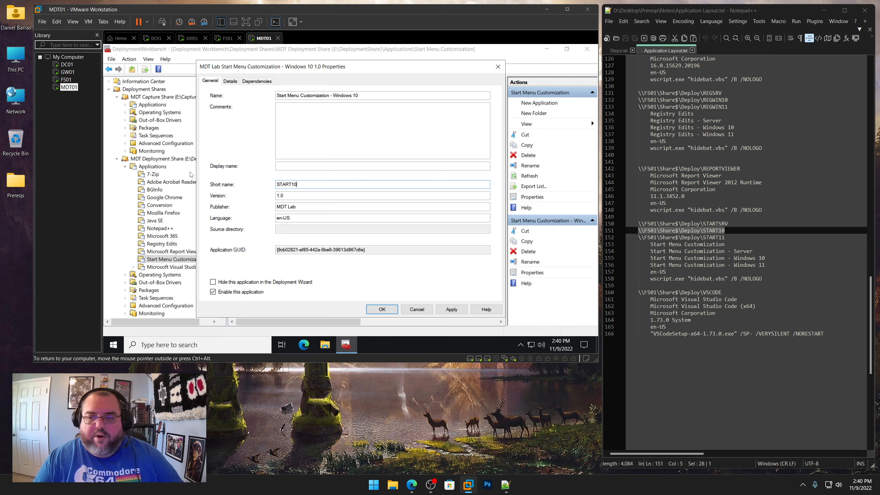
key("Return")
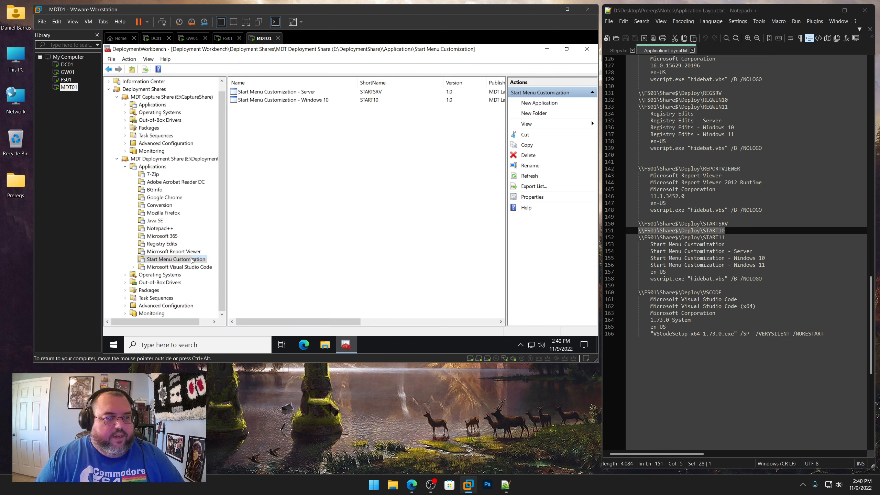
Start a new application without source files in the Start Menu Customization folder
right_click(192, 260)
left_click(225, 145)
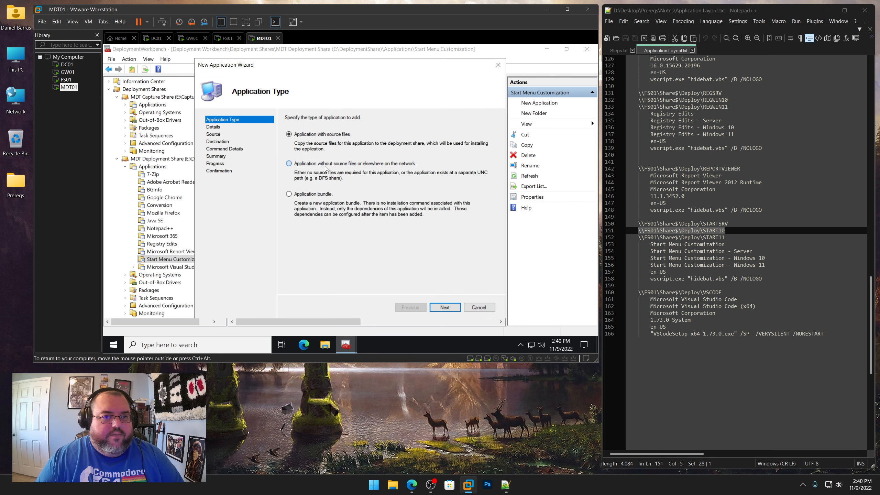
left_click(325, 164)
left_click(446, 307)
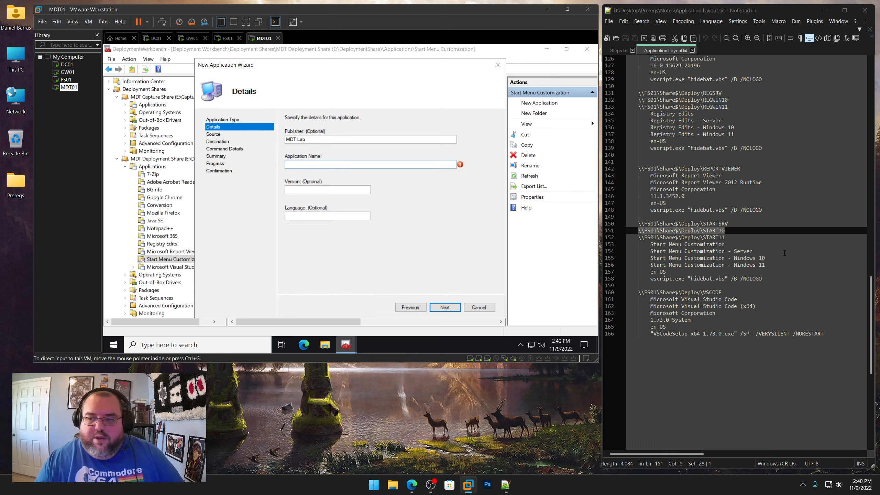
Enter the application name Start Menu Customization - Windows 11 from the notes, version 1.0 and language en-US
left_click_drag(765, 264, 652, 264)
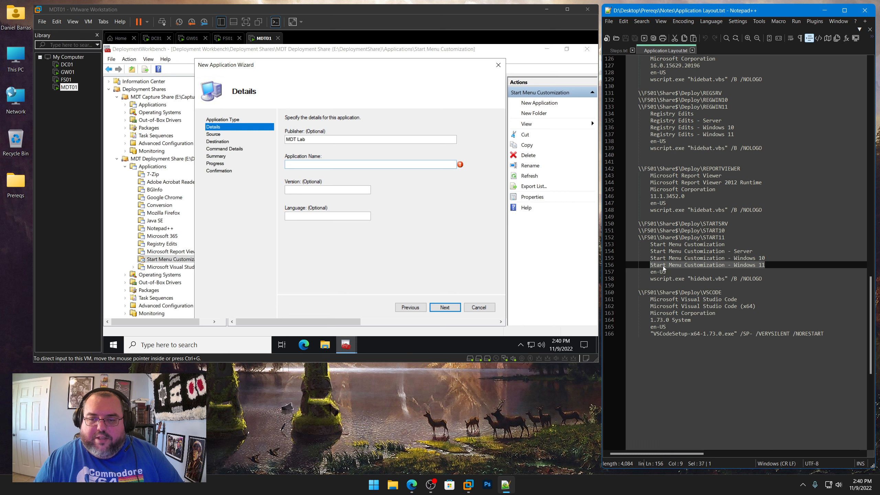
right_click(663, 266)
left_click(673, 280)
left_click(348, 165)
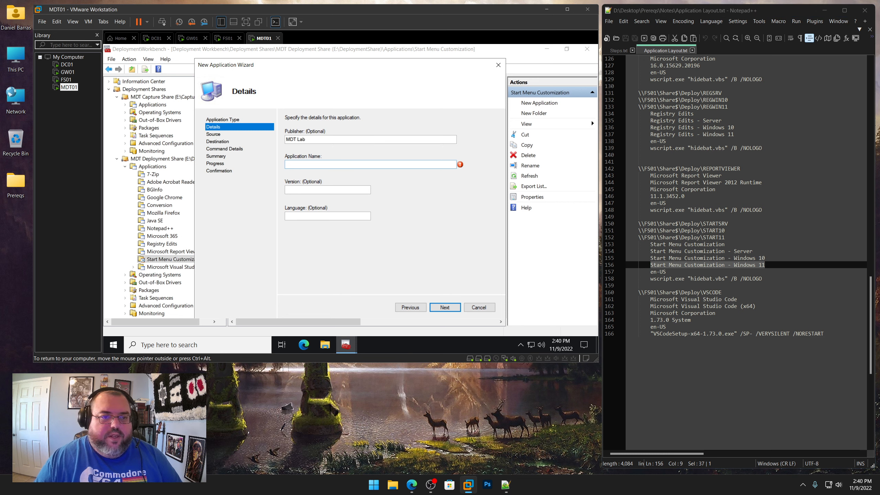
key("ctrl+v")
key("Tab")
type("1")
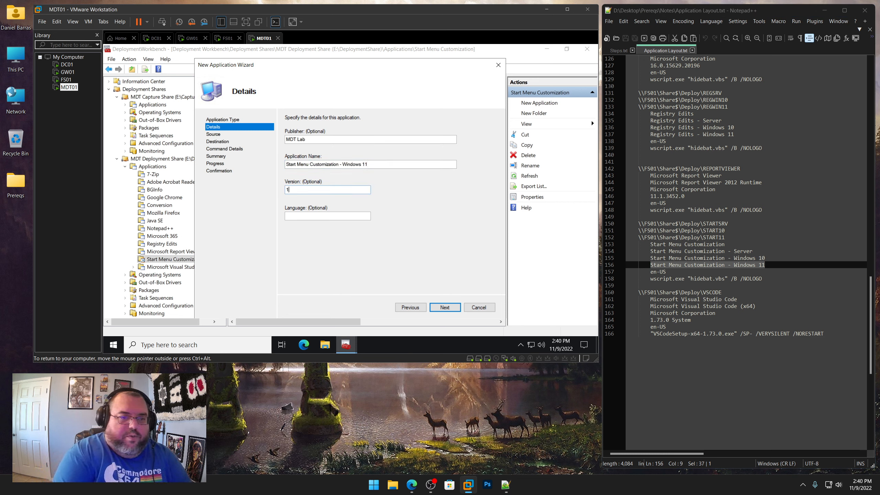
type(".0")
key("Tab")
type("en-US")
key("Return")
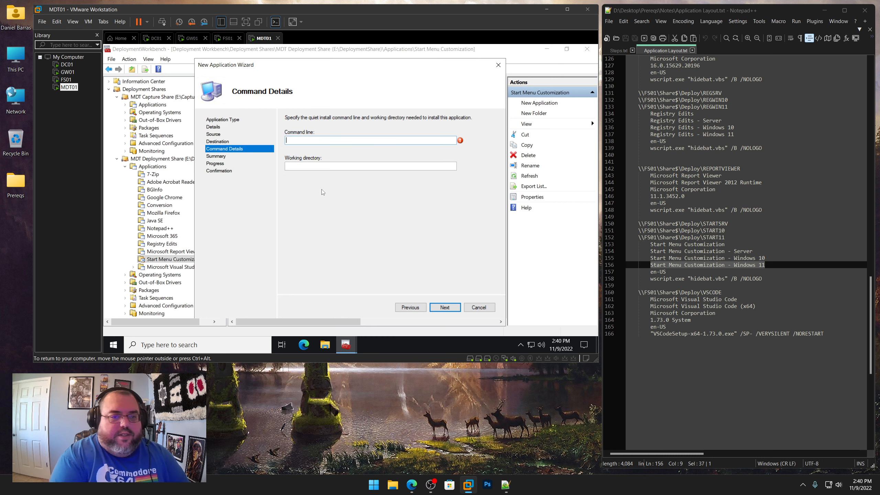
Copy the install command wscript.exe "hidebat.vbs" /B /NOLOGO from the notes into the command line
left_click_drag(761, 279, 651, 279)
right_click(651, 279)
left_click(675, 292)
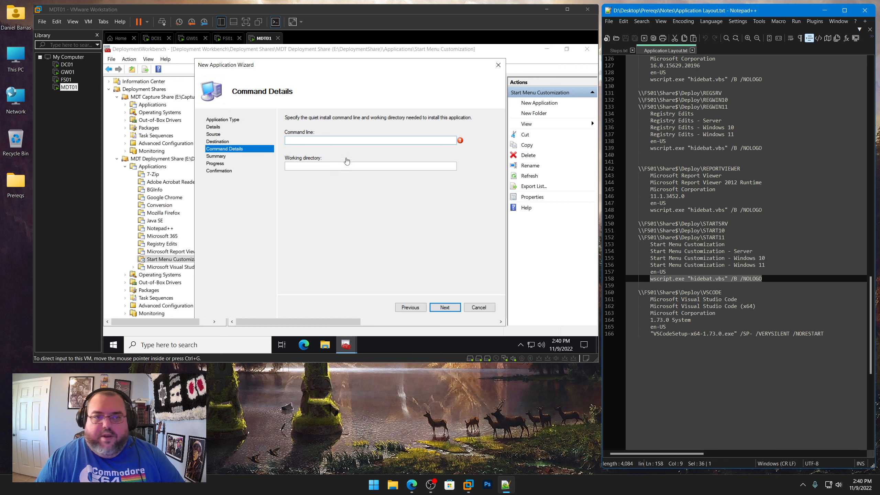
key("ctrl+v")
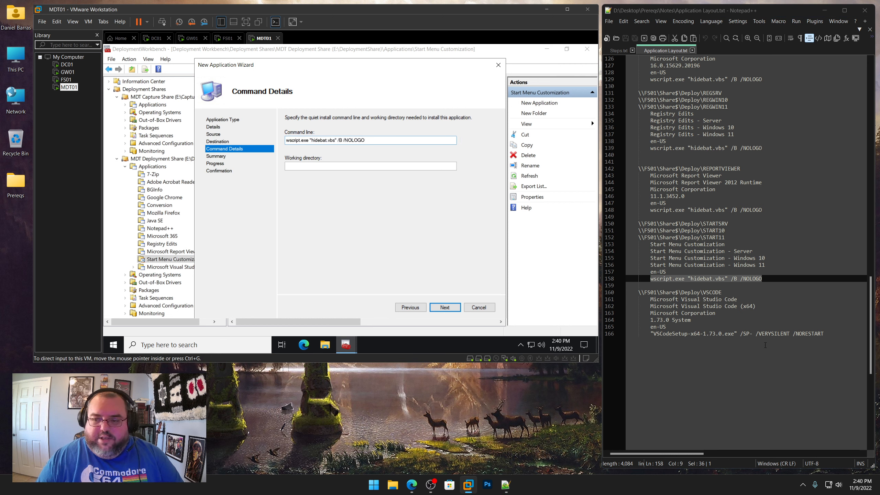
Set the working directory to \\FS01\Share$\Deploy\START11 from the notes and complete the wizard
left_click_drag(728, 237, 644, 238)
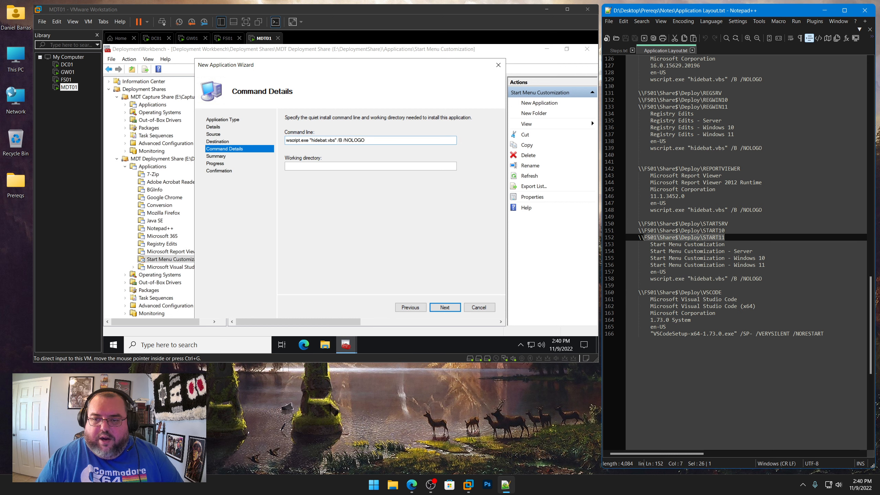
right_click(646, 238)
left_click(690, 253)
left_click(332, 166)
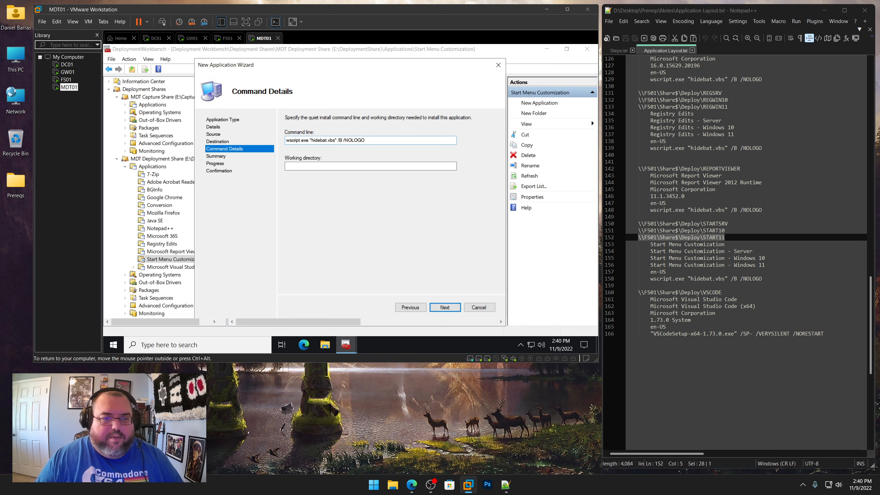
key("ctrl+v")
left_click(449, 308)
left_click(449, 311)
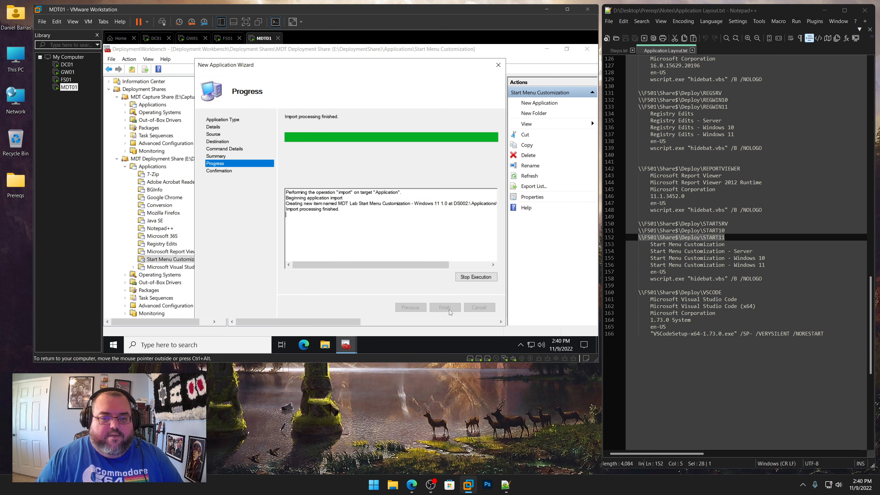
left_click(448, 307)
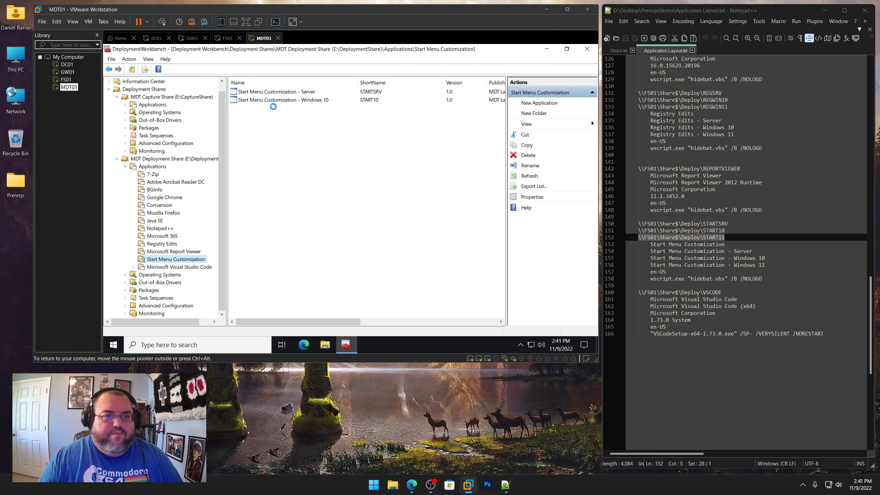
Open the Windows 11 application's properties and shorten its name to Start Menu Customization - Windows 11
right_click(296, 92)
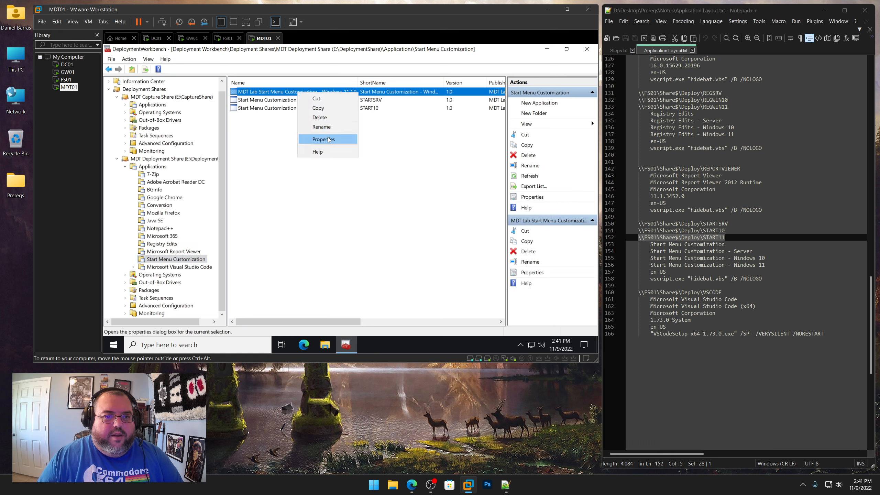
left_click(329, 139)
left_click(297, 95)
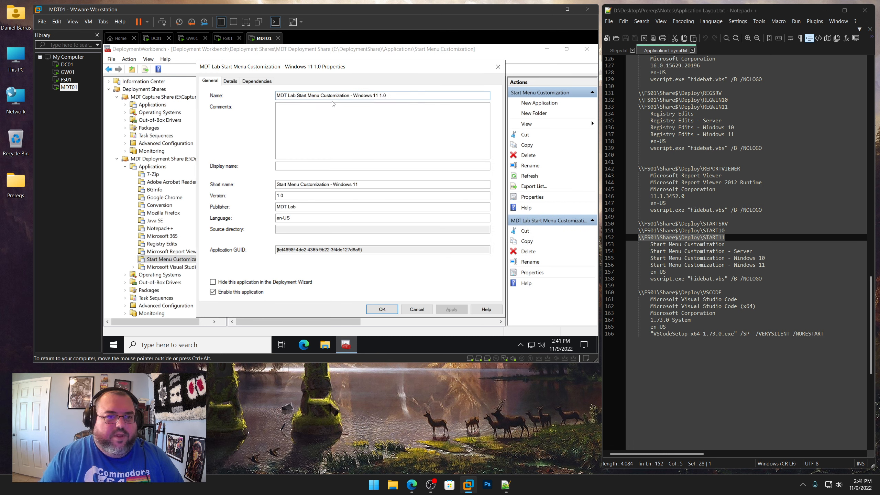
key("shift+Home")
key("BackSpace")
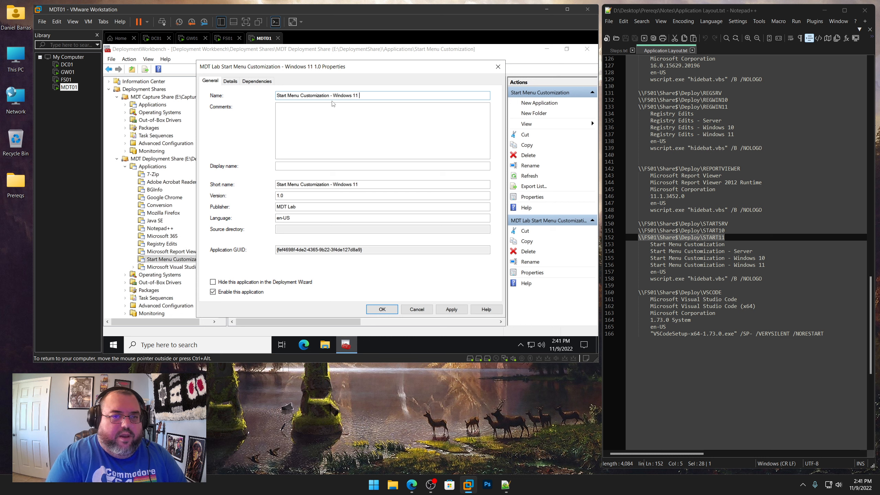
Set the short name to START11 and confirm the properties
left_click_drag(367, 185, 208, 173)
type("START11")
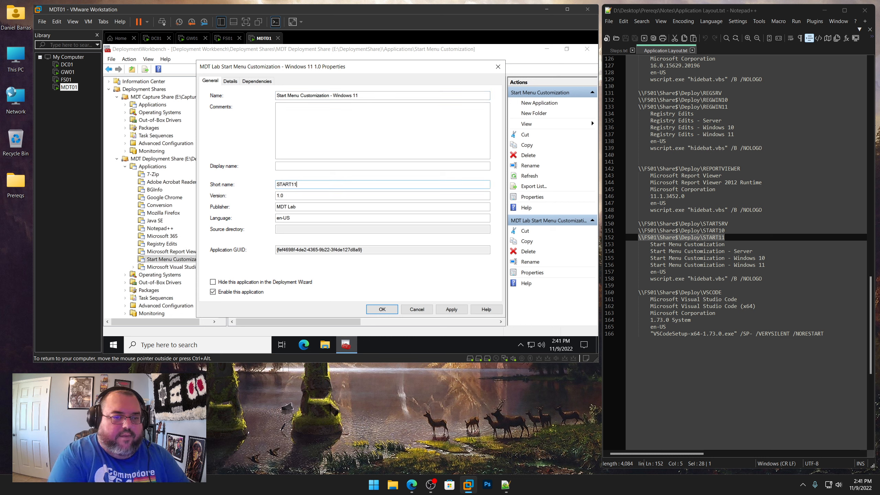
key("Return")
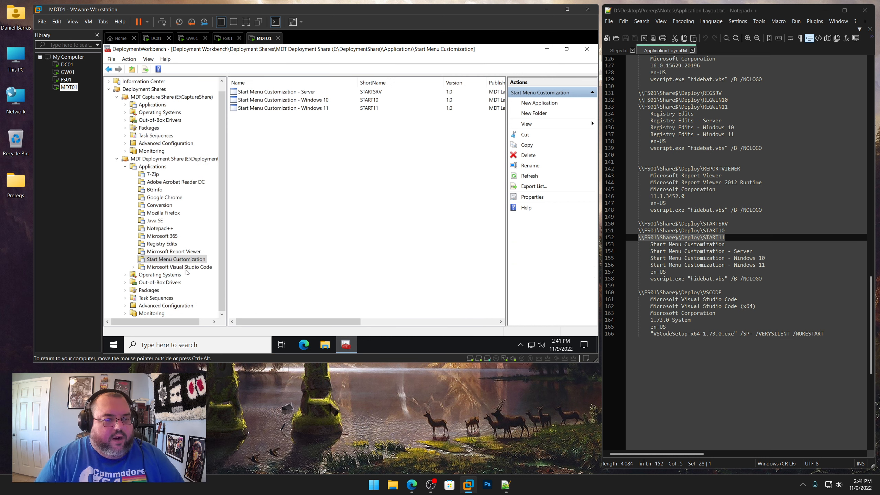
Start a new application without source files in the Microsoft Visual Studio Code folder
right_click(188, 271)
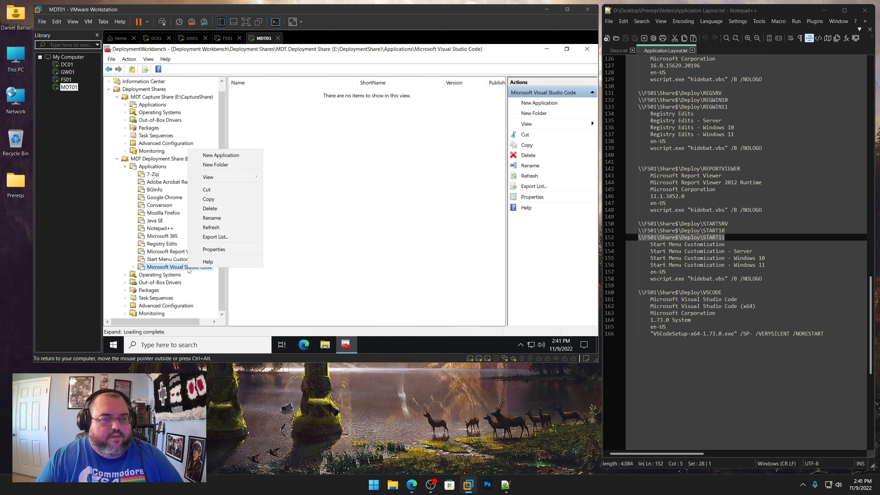
left_click(229, 156)
left_click(324, 166)
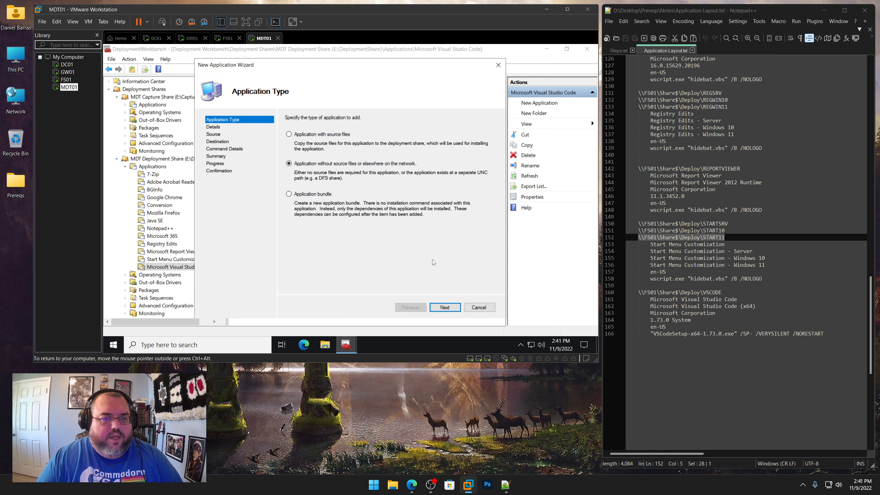
left_click(445, 307)
Copy the publisher Microsoft Corporation and application name Microsoft Visual Studio Code (x64) from the notes into the wizard
left_click_drag(715, 313, 654, 313)
right_click(665, 314)
left_click(686, 142)
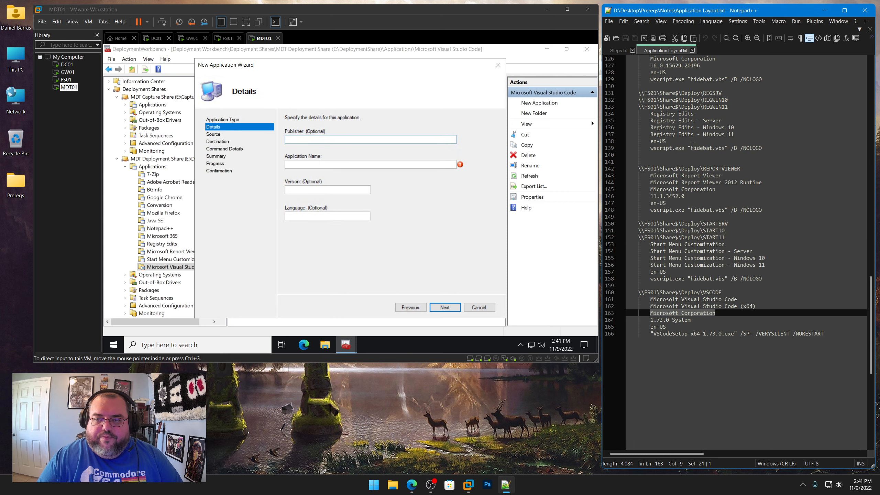
left_click(347, 139)
key("ctrl+v")
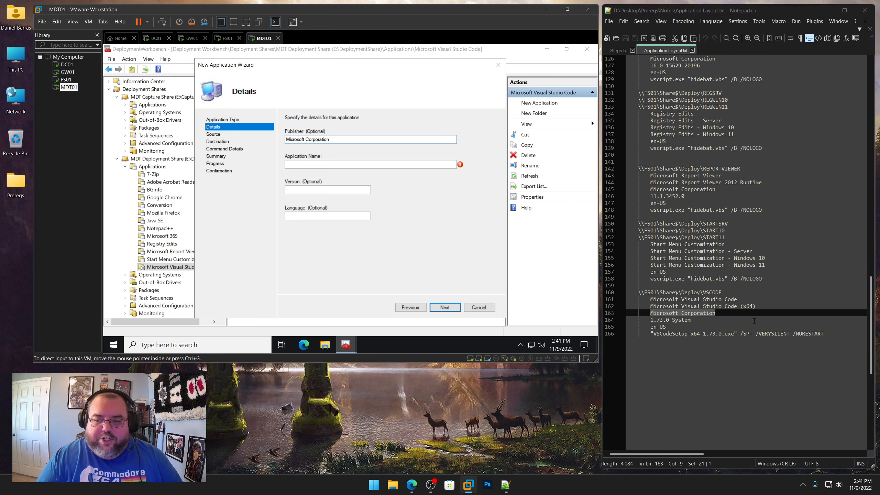
left_click_drag(758, 306, 651, 306)
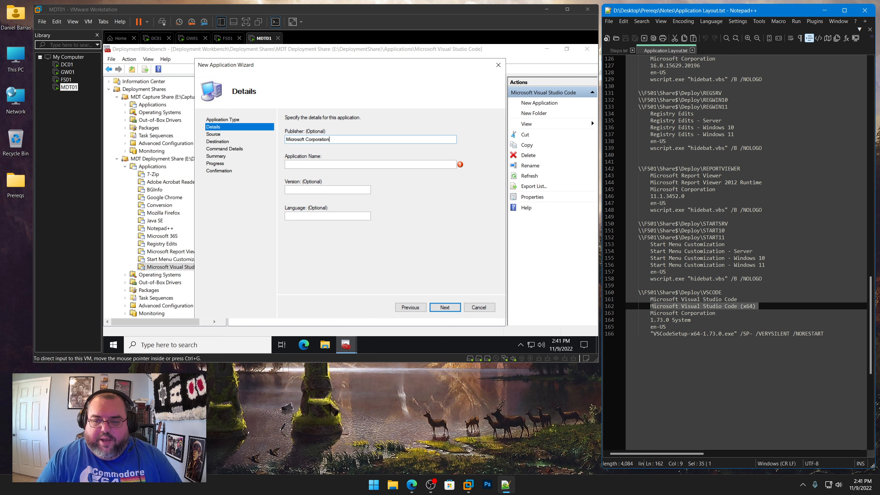
right_click(661, 307)
left_click(680, 145)
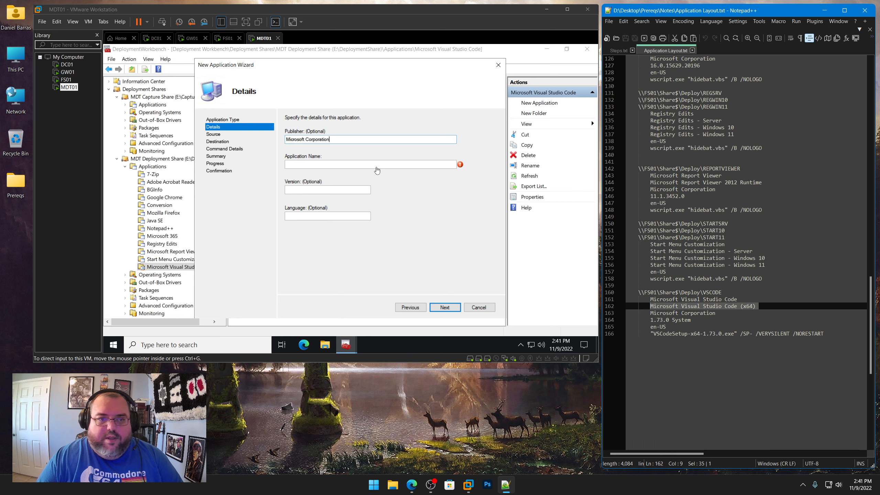
left_click(376, 165)
key("ctrl+v")
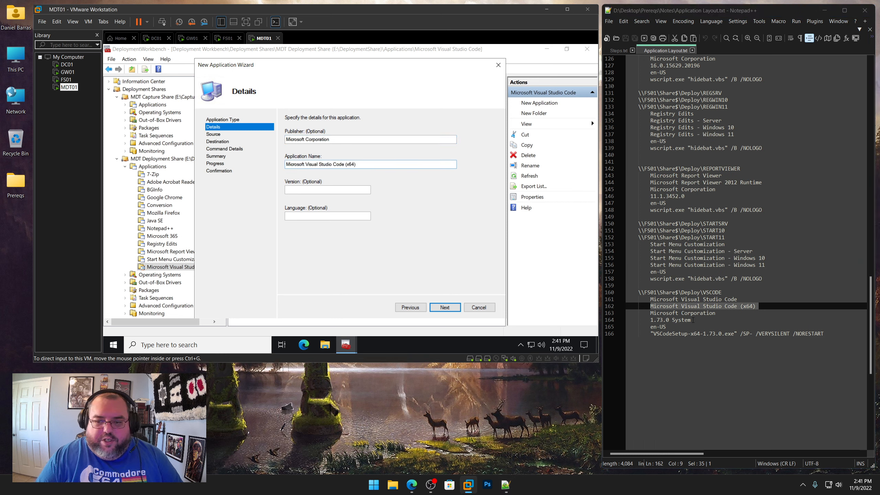
Set the version to 1.73.0 System from the notes and the language to en-US, then continue
left_click_drag(692, 320, 651, 319)
right_click(661, 320)
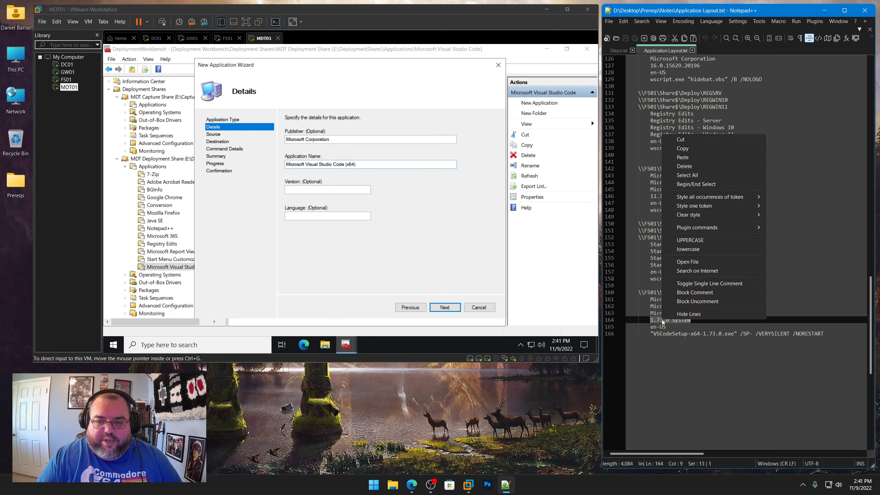
left_click(679, 149)
left_click(317, 190)
key("ctrl+v")
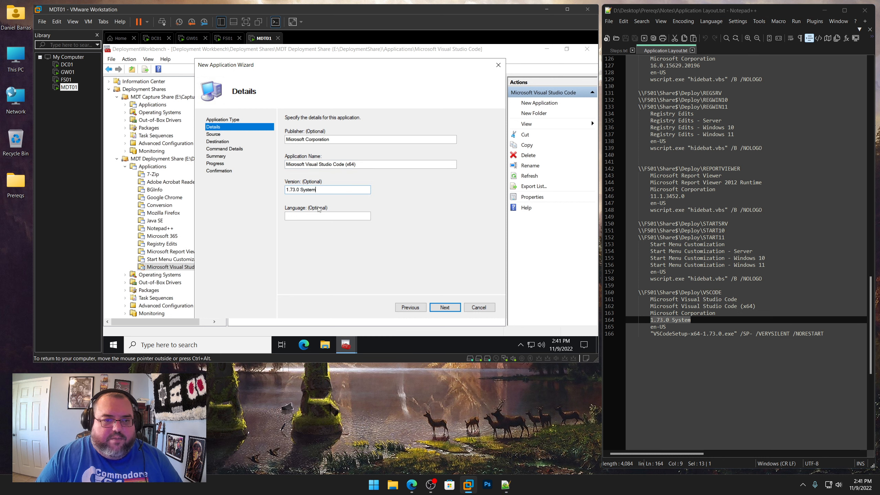
left_click(321, 216)
type("en-US")
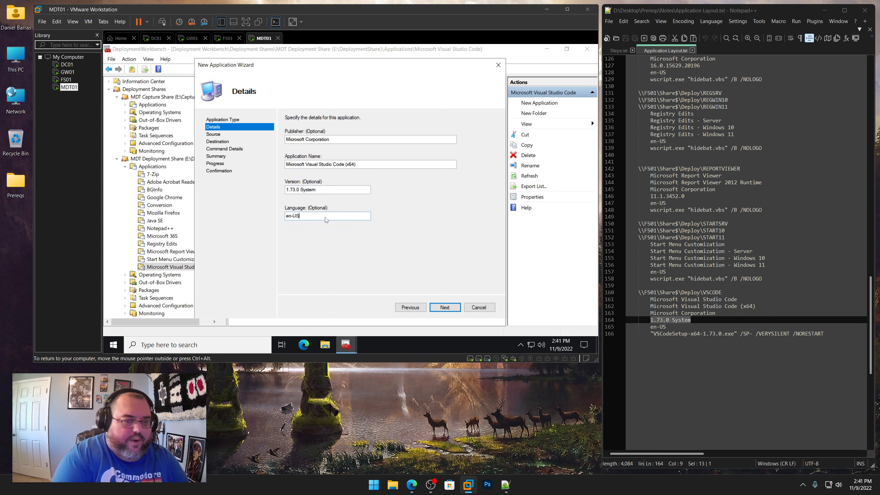
key("Return")
Copy the install command "VSCodeSetup-x64-1.73.0.exe" /SP- /VERYSILENT /NORESTART from the notes into the command line
left_click_drag(827, 334, 650, 333)
right_click(666, 334)
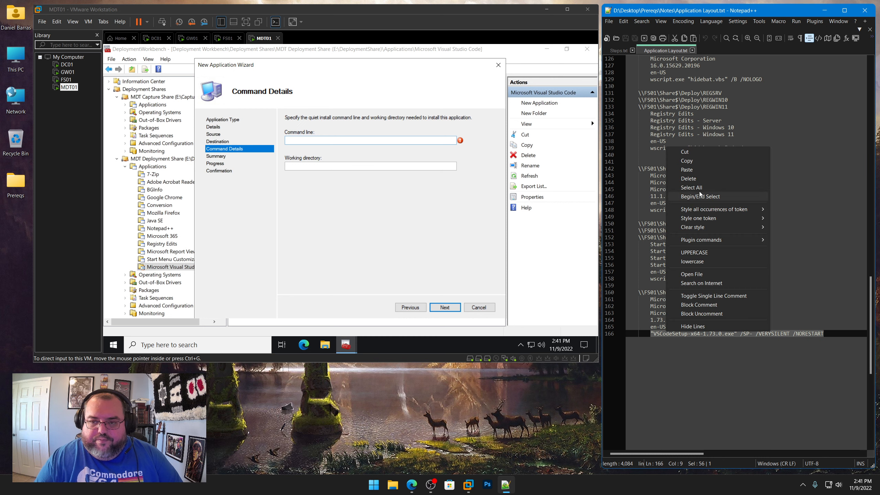
left_click(690, 169)
left_click(349, 142)
key("ctrl+v")
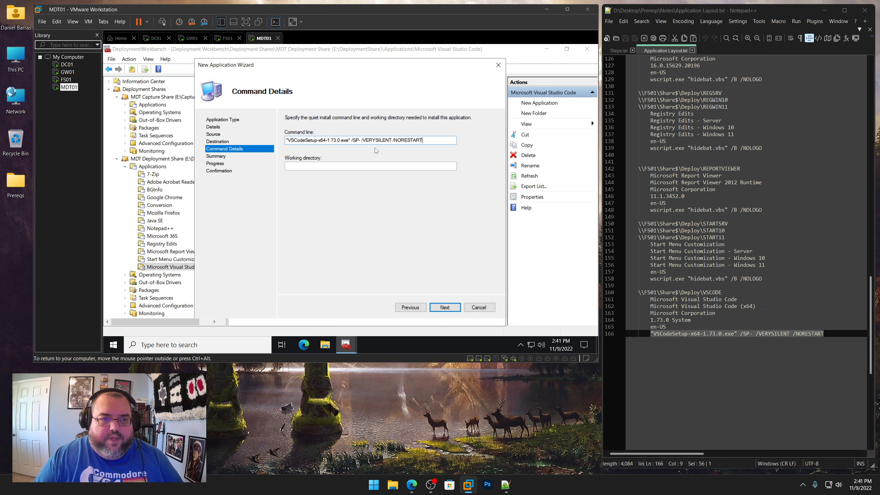
Set the working directory to \\FS01\Share$\Deploy\VSCODE from the notes and complete the wizard
left_click_drag(724, 292, 638, 292)
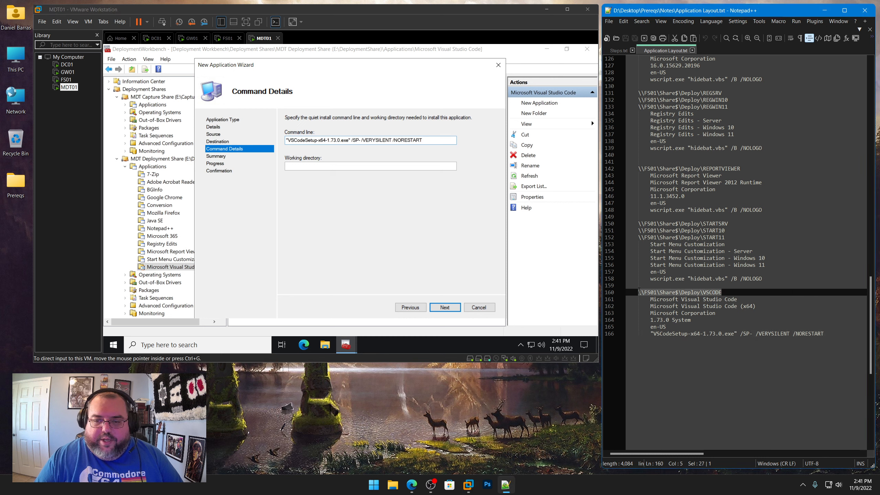
right_click(646, 290)
left_click(667, 120)
left_click(382, 164)
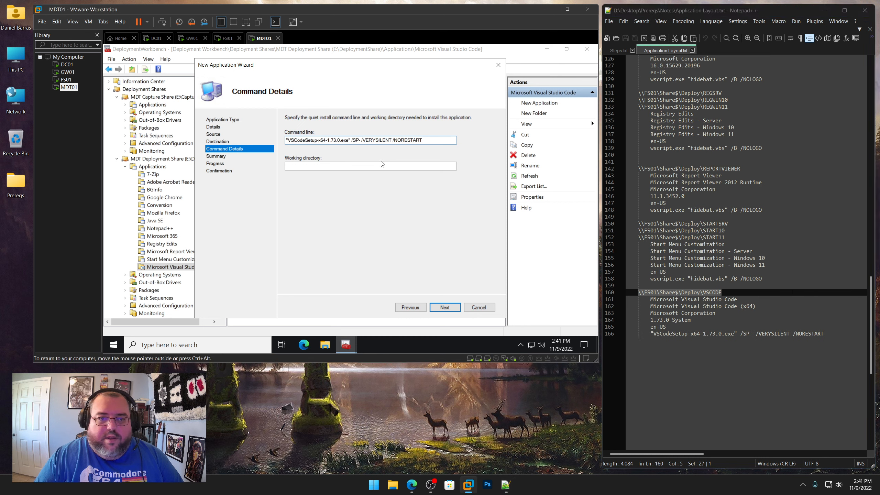
key("ctrl+v")
left_click(446, 308)
left_click(449, 310)
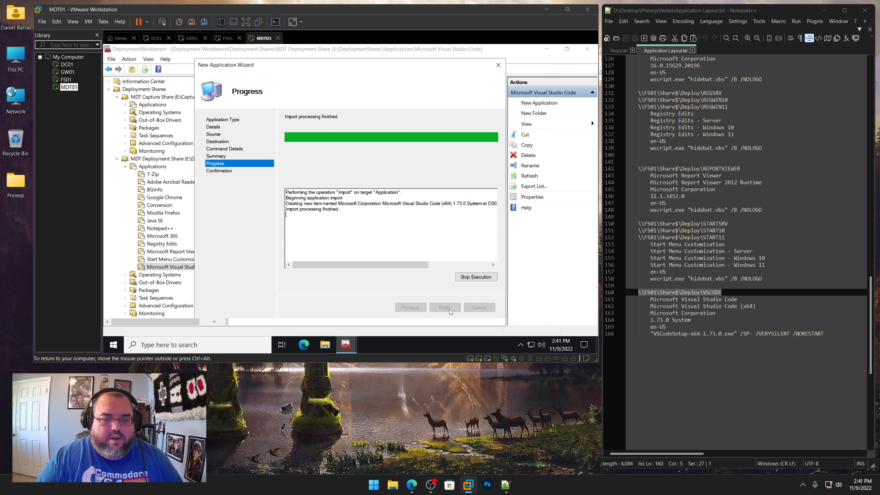
left_click(448, 307)
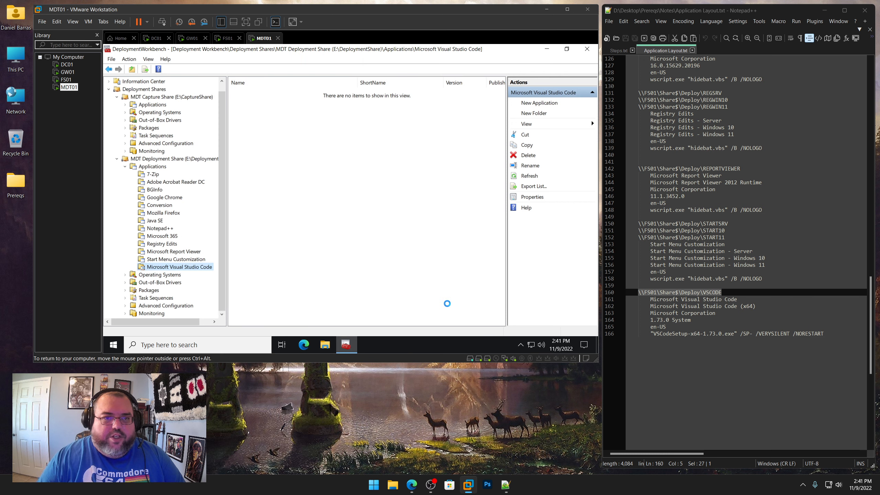
Rename the VS Code application to Microsoft Visual Studio Code (x64) and set its short name to VSCODE
right_click(286, 96)
left_click(311, 140)
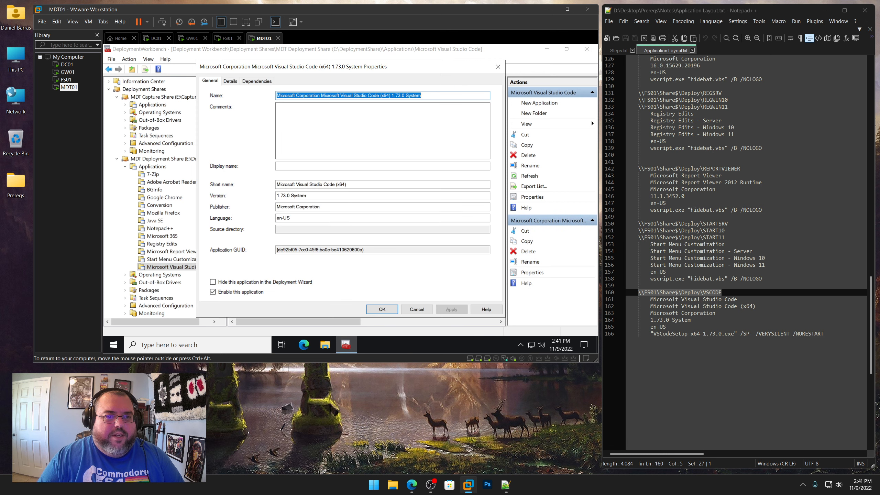
left_click(321, 95)
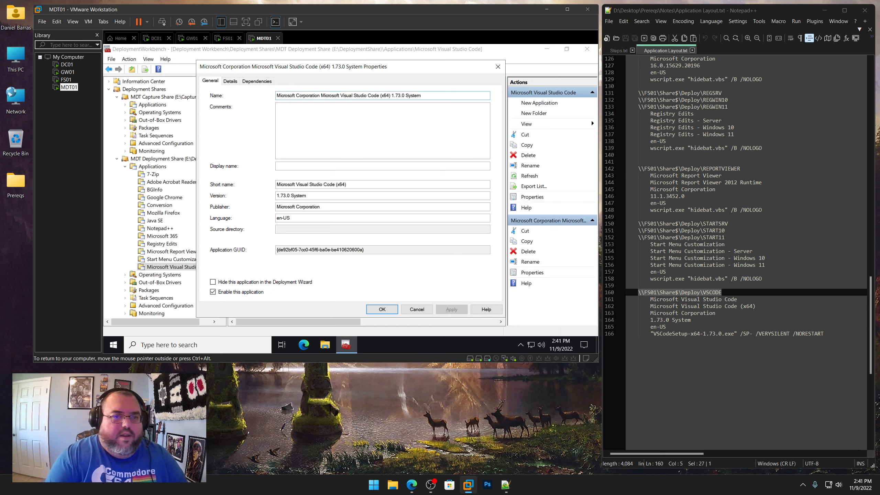
key("shift+Home")
key("BackSpace")
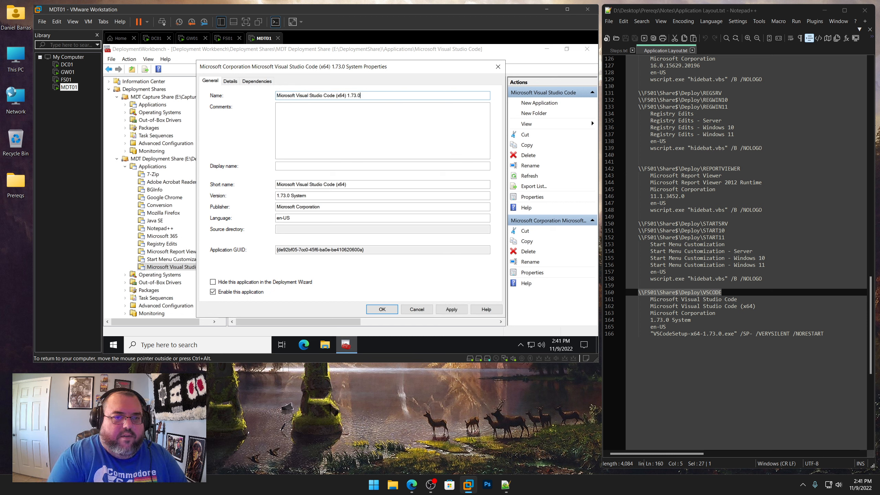
key("Tab")
key("Tab")
key("Tab")
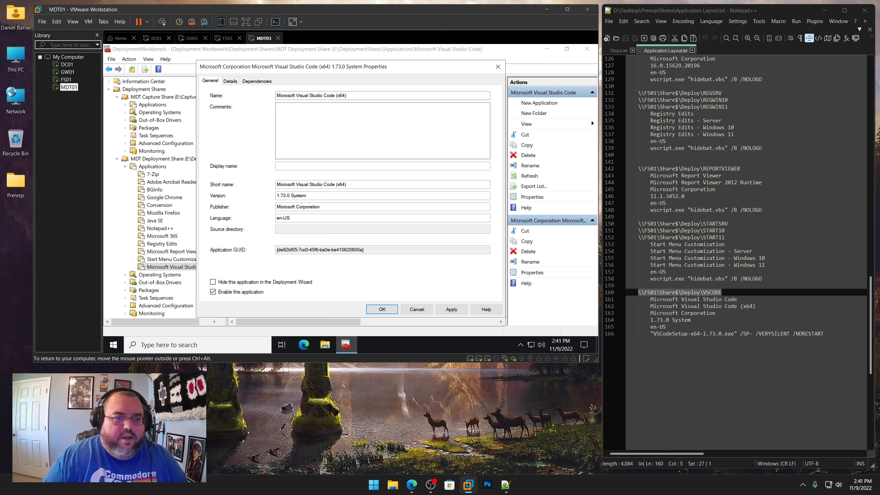
type("VS")
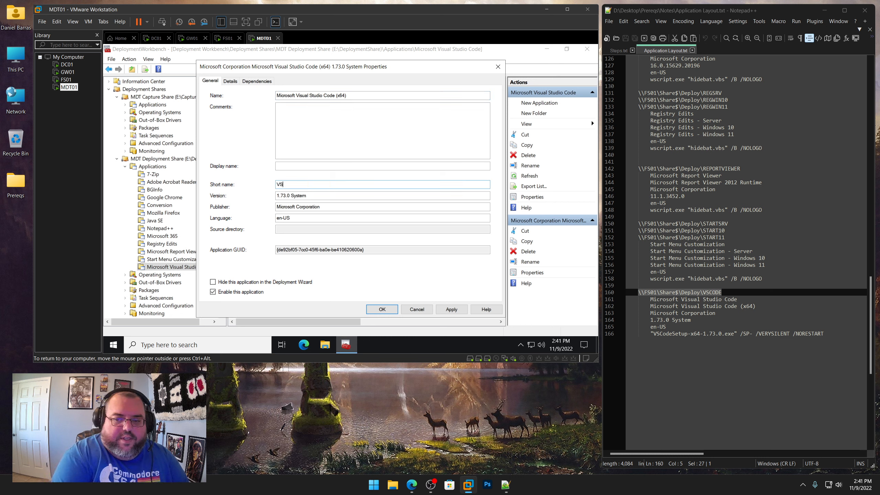
type("CODE")
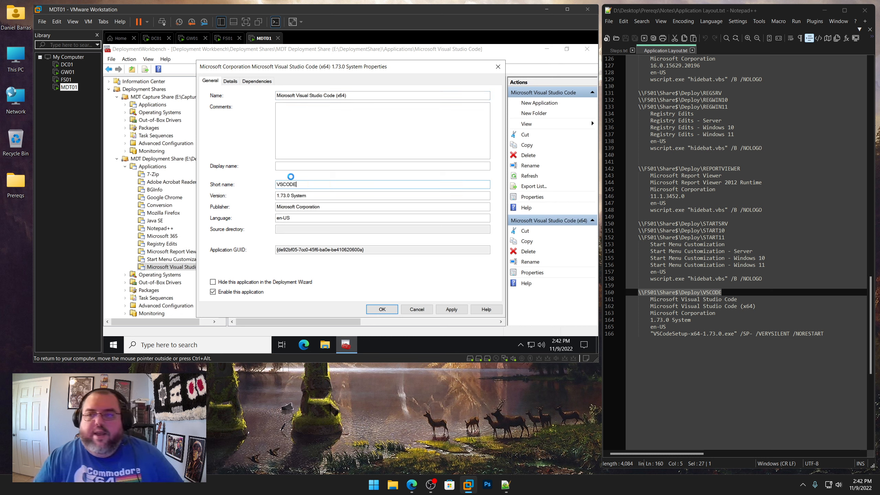
key("Return")
Switch to the steps notes and close the Deployment Workbench
left_click(692, 50)
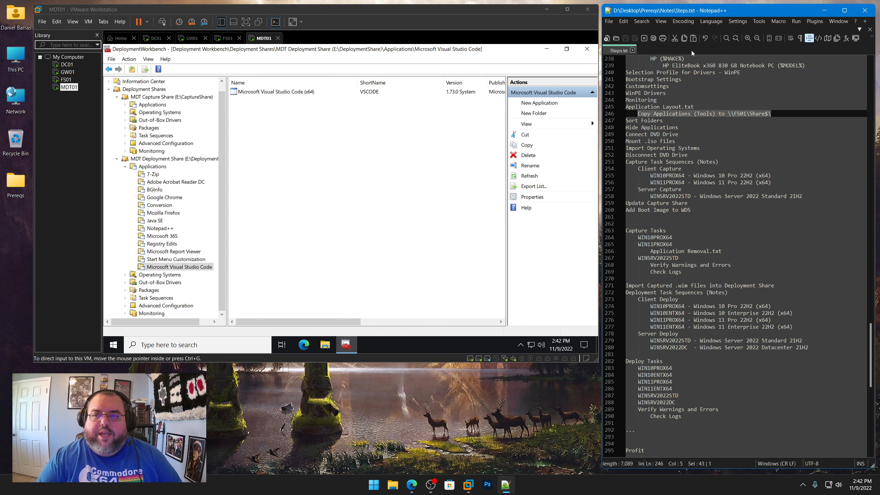
left_click(314, 208)
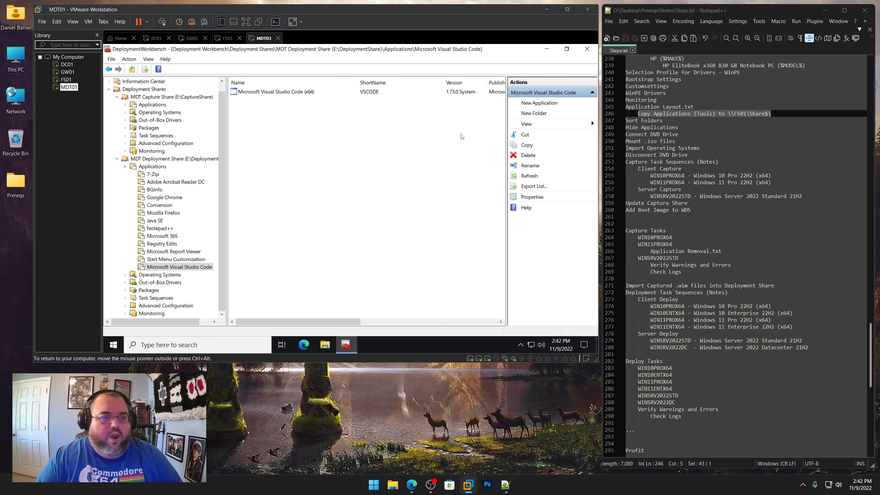
left_click(587, 50)
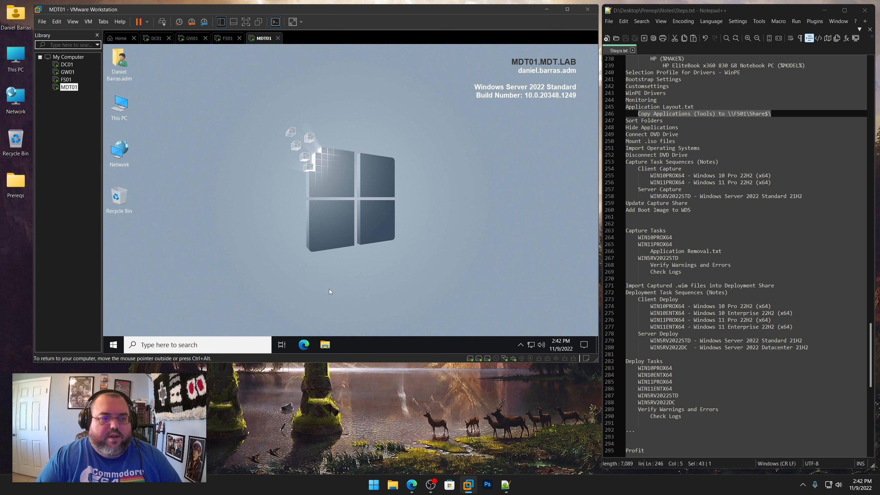
Open the DeploymentShare Control folder on the Deployment (E:) drive and copy ApplicationGroups.xml
left_click(325, 345)
left_click(306, 297)
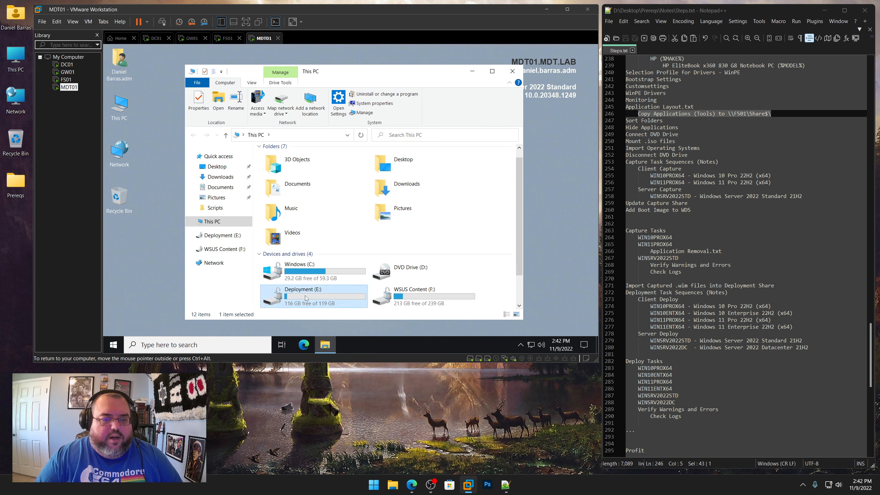
double_click(305, 297)
double_click(291, 172)
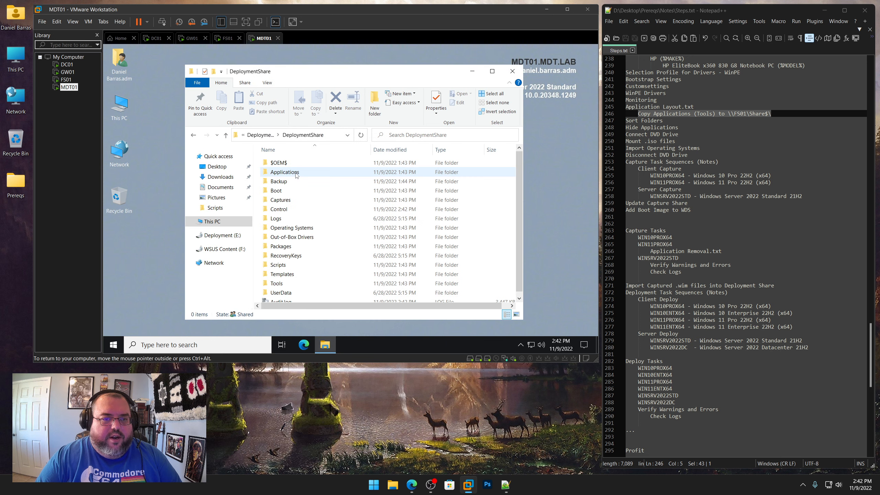
double_click(279, 209)
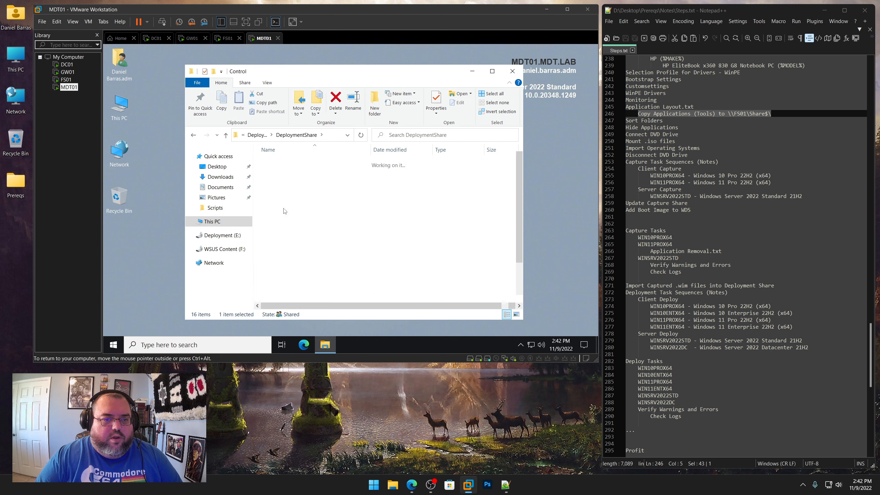
left_click(296, 163)
right_click(295, 165)
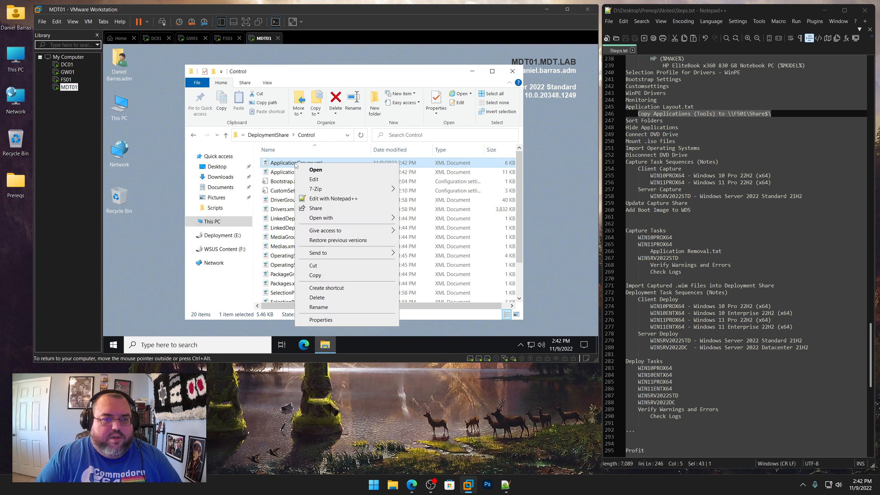
left_click(319, 277)
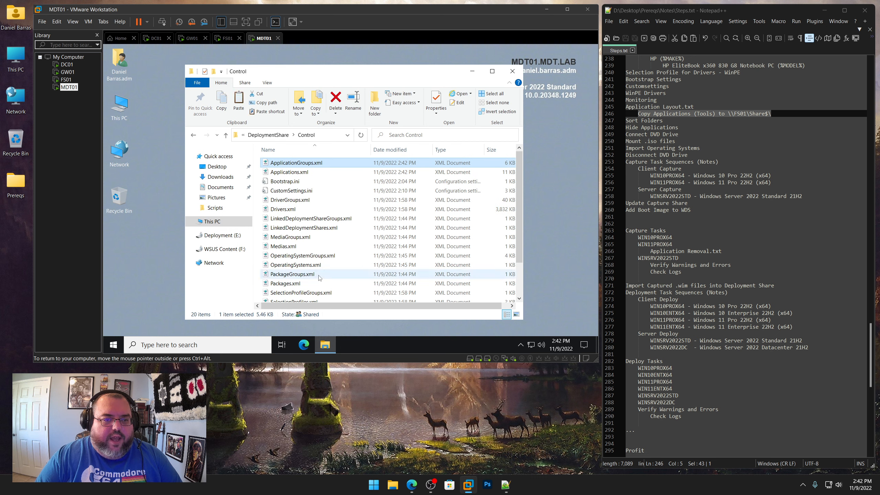
Paste ApplicationGroups.xml into the E:\Sort Folders folder
left_click(223, 235)
double_click(286, 191)
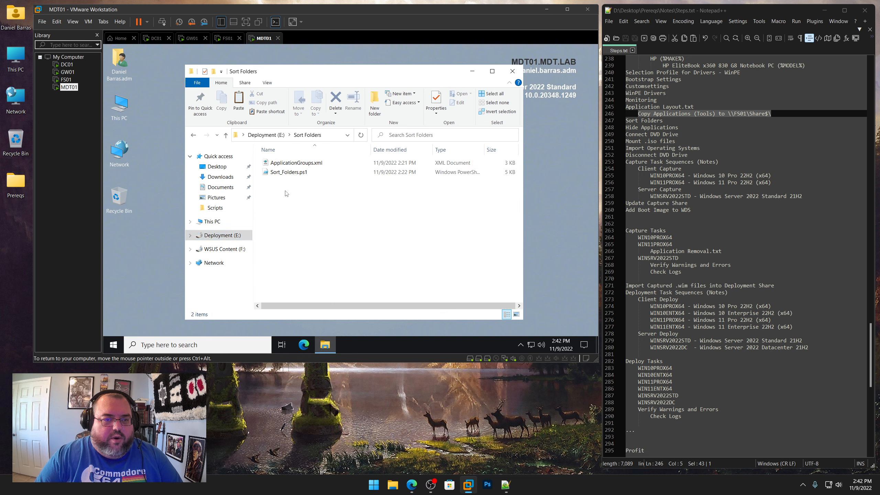
right_click(295, 195)
left_click(295, 253)
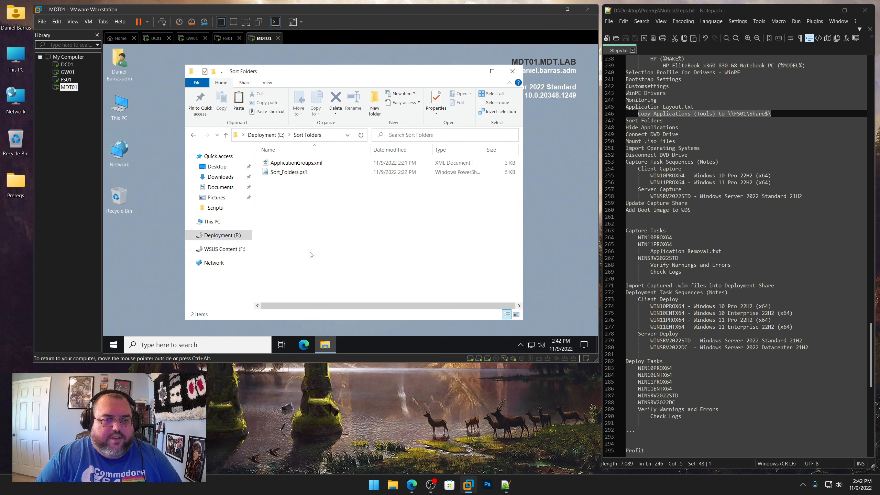
Run the Sort_Folders.ps1 script with PowerShell
left_click(309, 163)
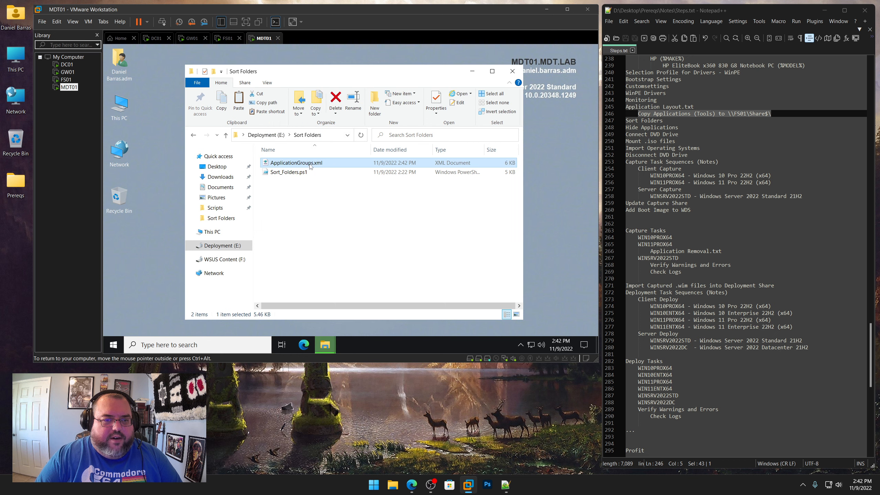
right_click(296, 173)
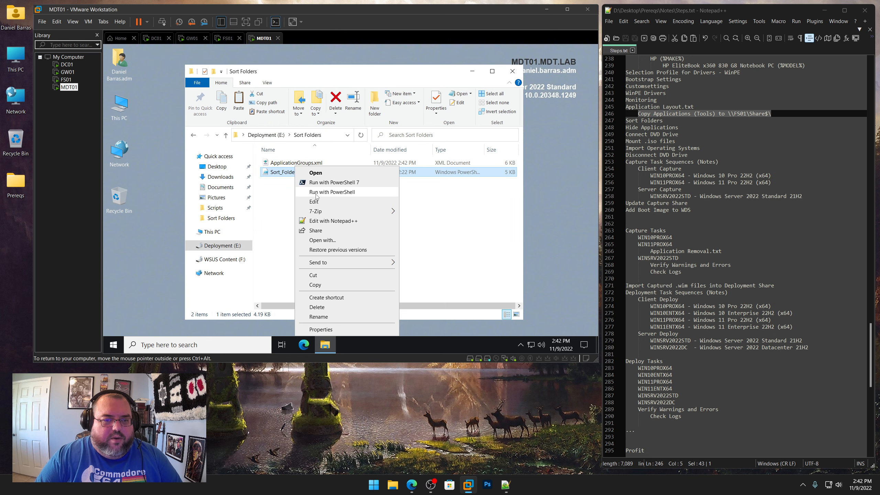
left_click(316, 192)
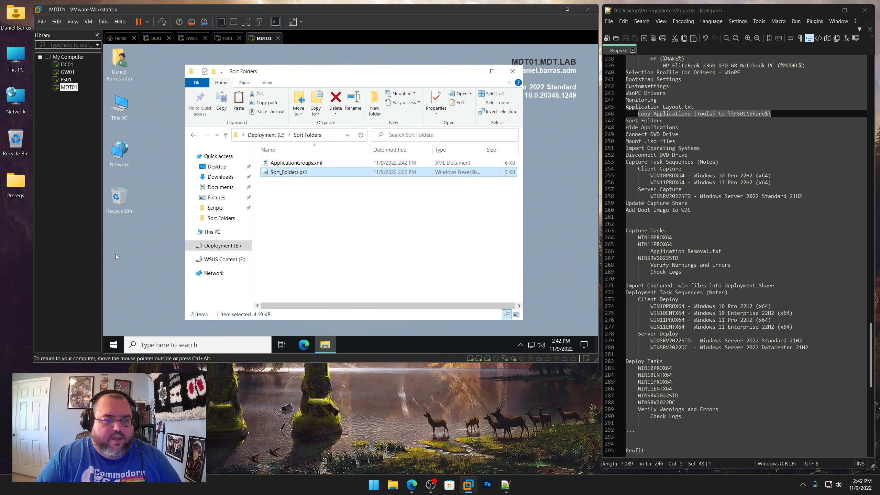
left_click(132, 285)
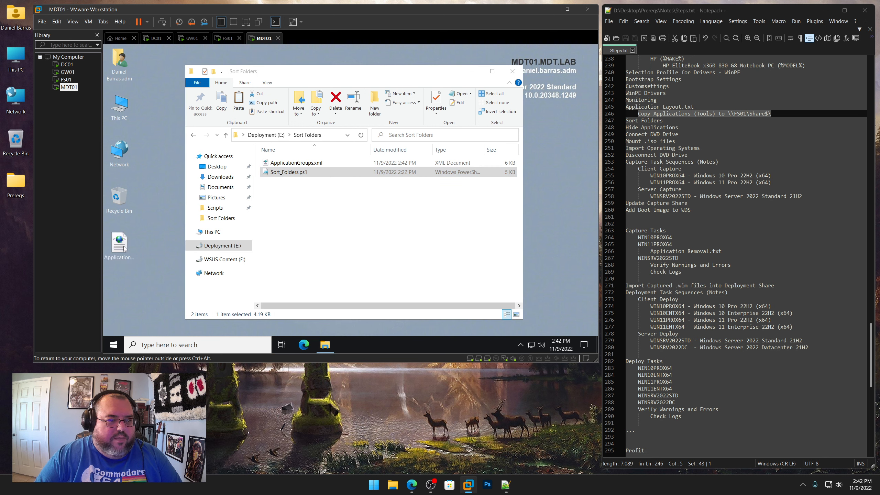
Move the generated ApplicationGroups.xml from the desktop into DeploymentShare\Control, replacing the existing file
right_click(124, 249)
left_click(145, 194)
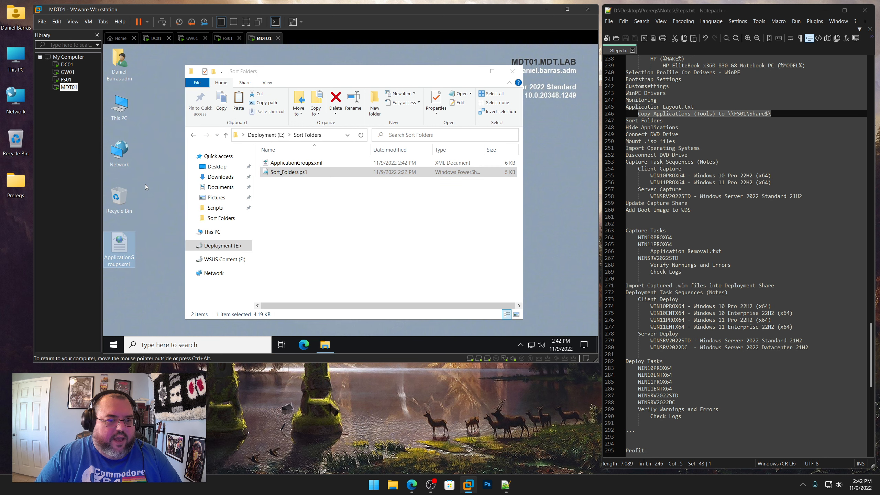
left_click(221, 245)
double_click(292, 172)
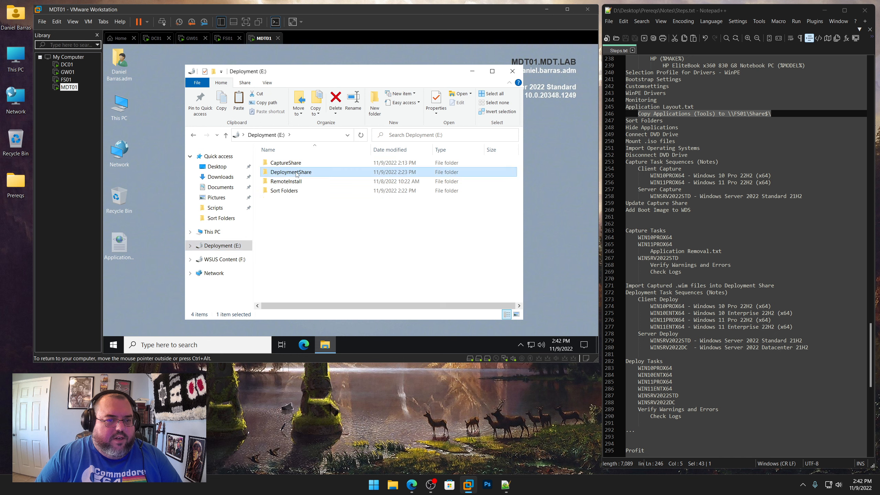
double_click(278, 209)
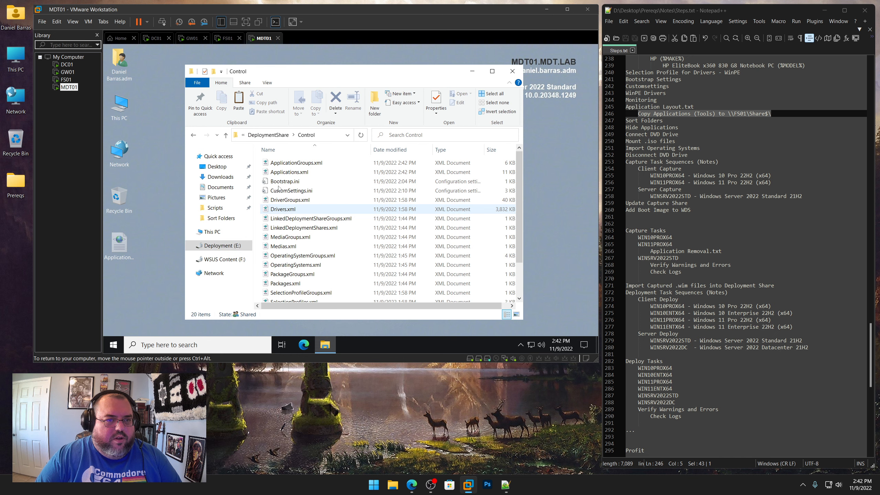
key("ctrl+v")
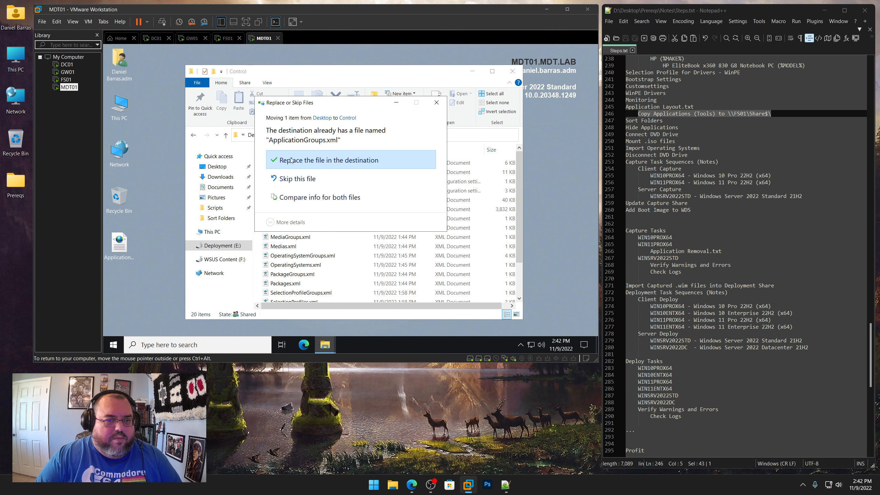
left_click(291, 160)
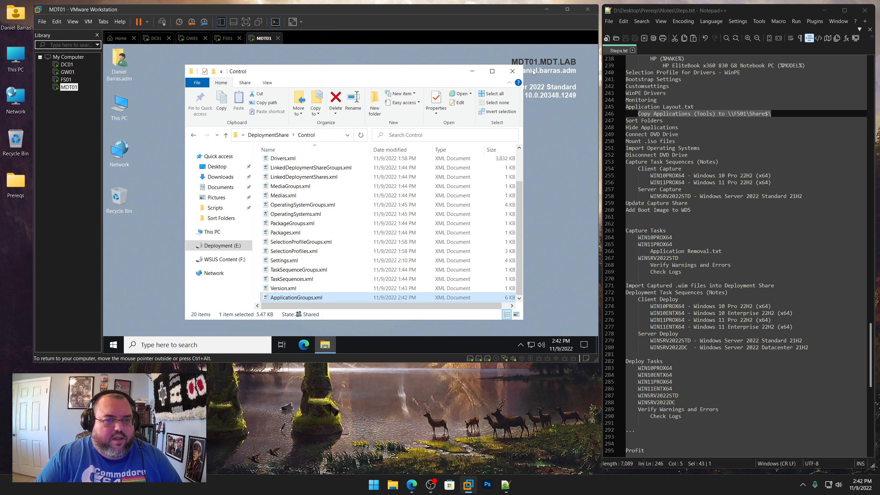
Close File Explorer and reopen the Deployment Workbench with administrator approval
left_click(512, 71)
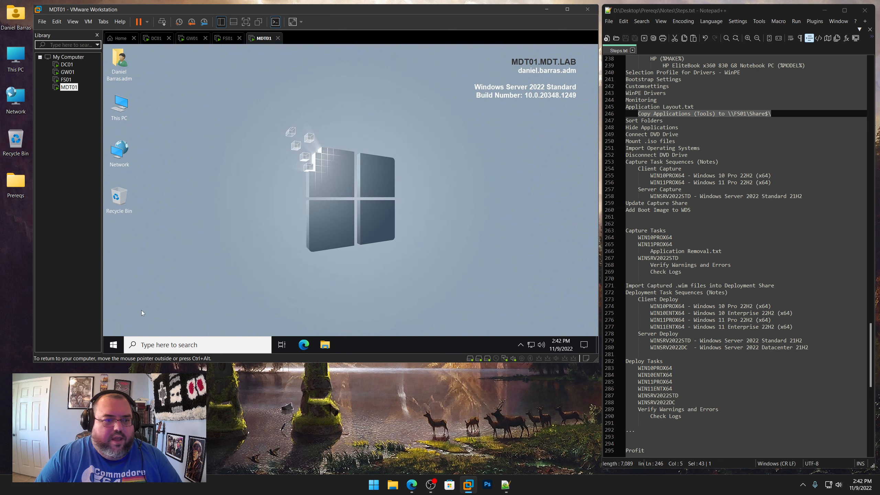
left_click(113, 344)
left_click(345, 260)
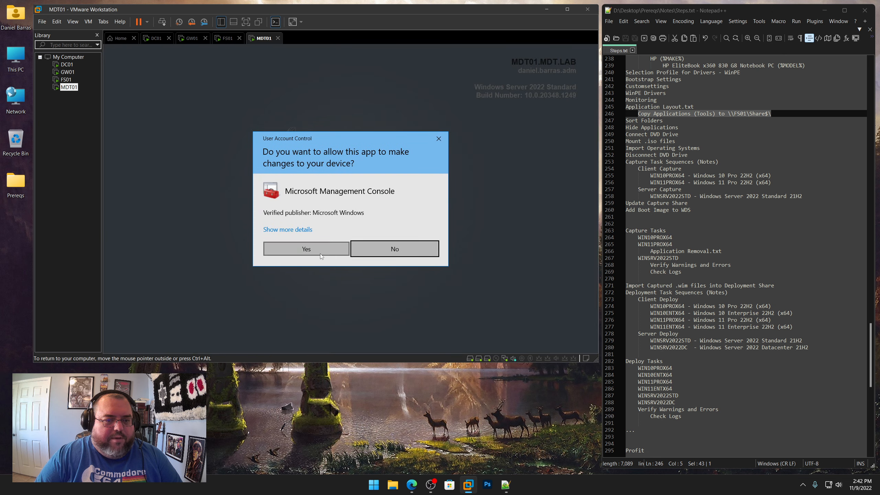
left_click(320, 253)
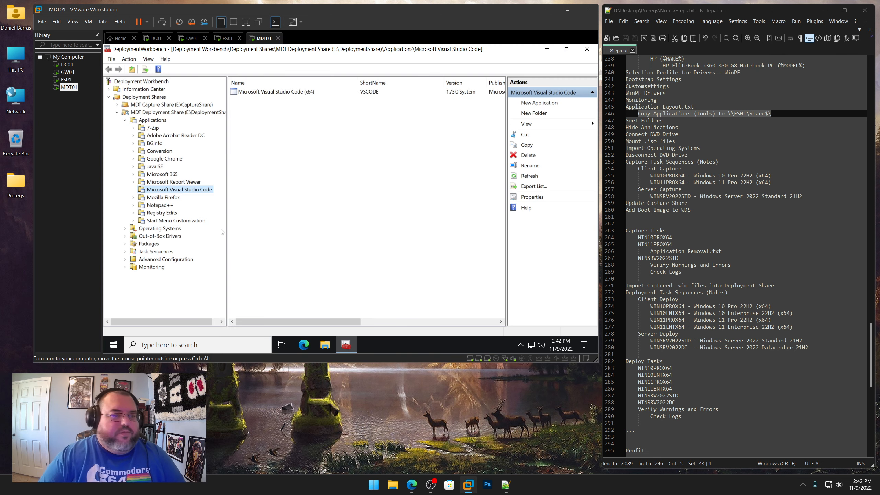
Highlight the Sort Folders and Hide Applications lines in the steps notes
left_click(154, 137)
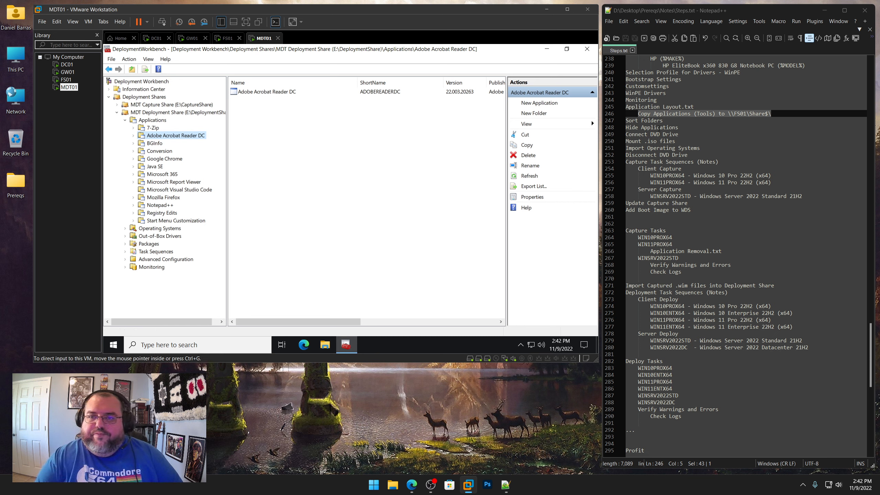
left_click_drag(667, 121, 625, 121)
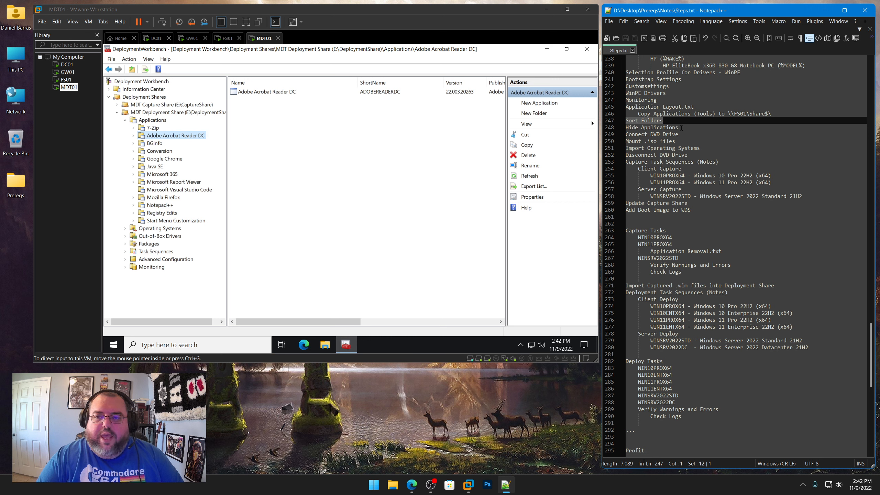
left_click_drag(679, 128, 626, 128)
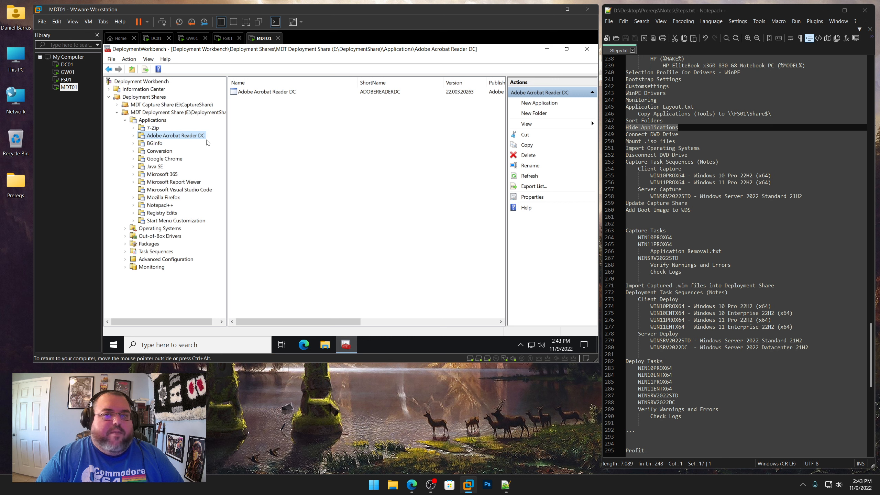
Hide the BGInfo Server application from the Deployment Wizard and select the BGInfo Workstation application
left_click(155, 143)
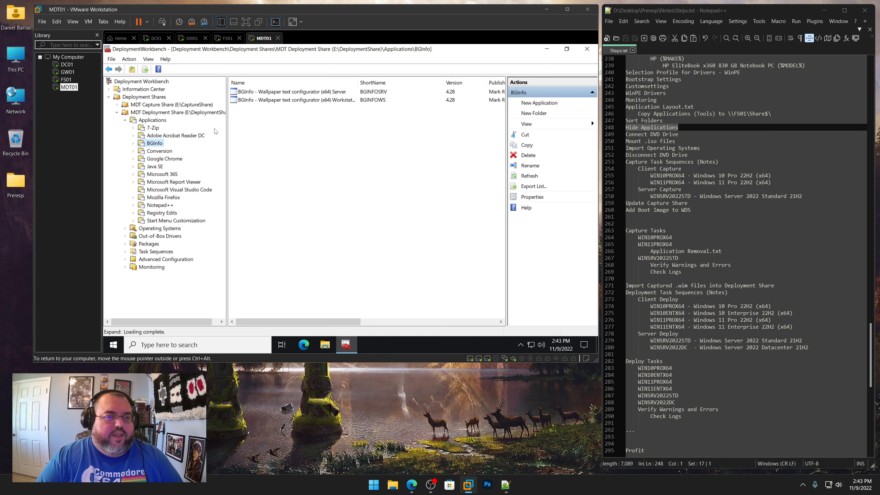
double_click(275, 93)
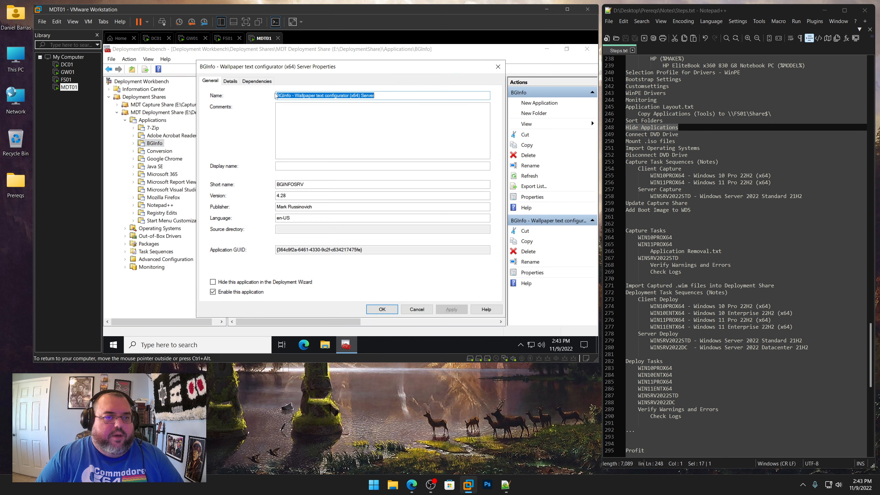
left_click(259, 282)
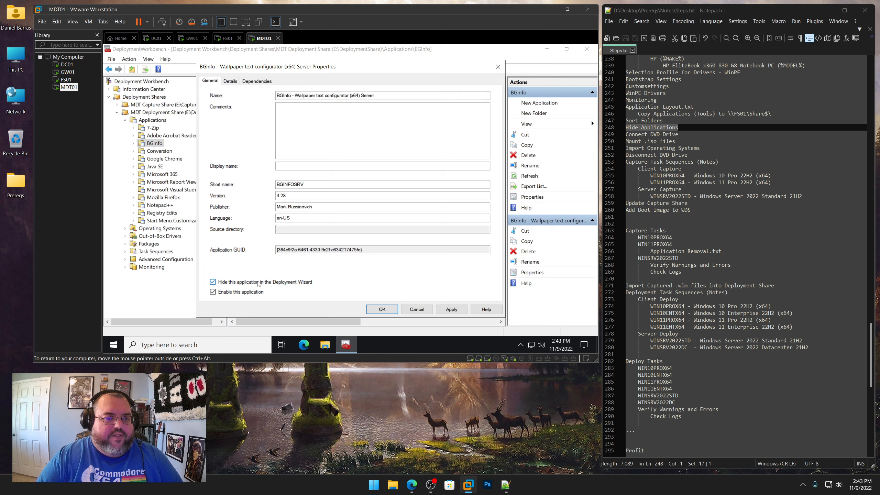
left_click(382, 309)
left_click(294, 99)
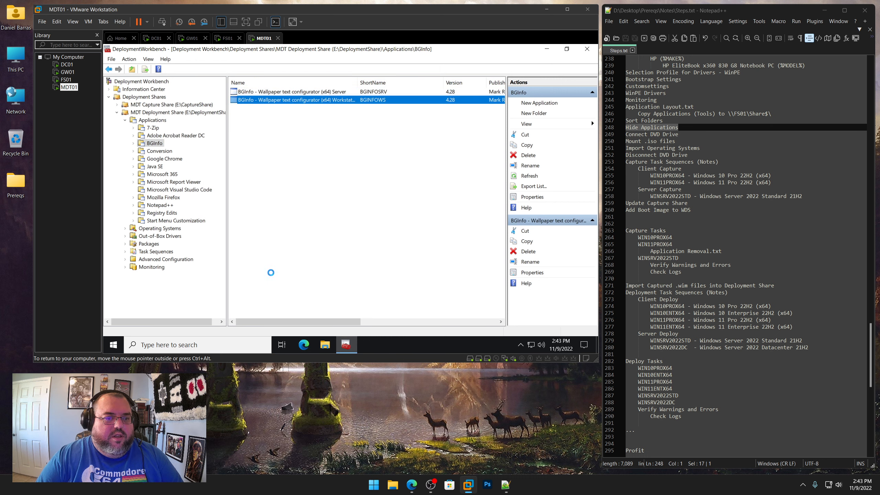
Hide the BGInfo Workstation application from the Deployment Wizard
key("Return")
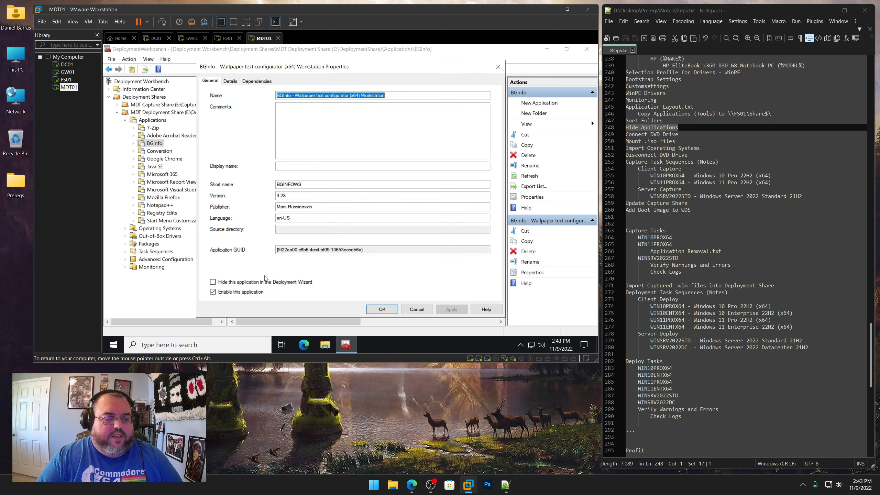
left_click(229, 283)
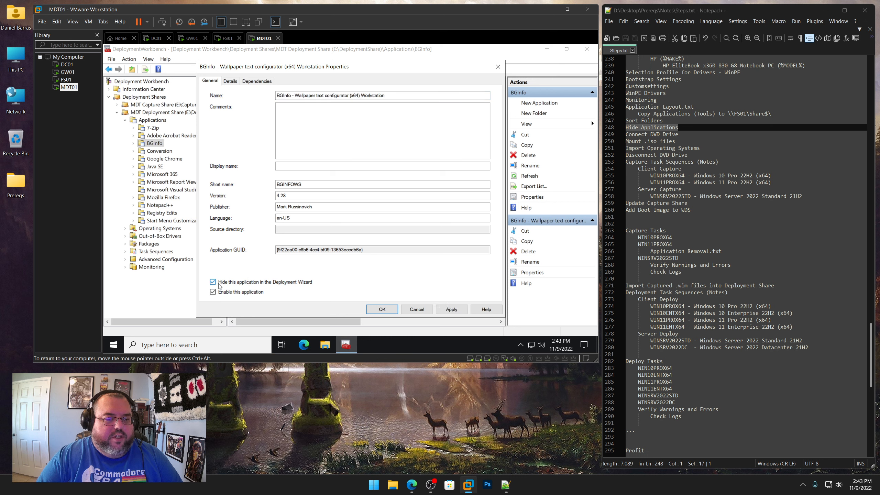
left_click(382, 310)
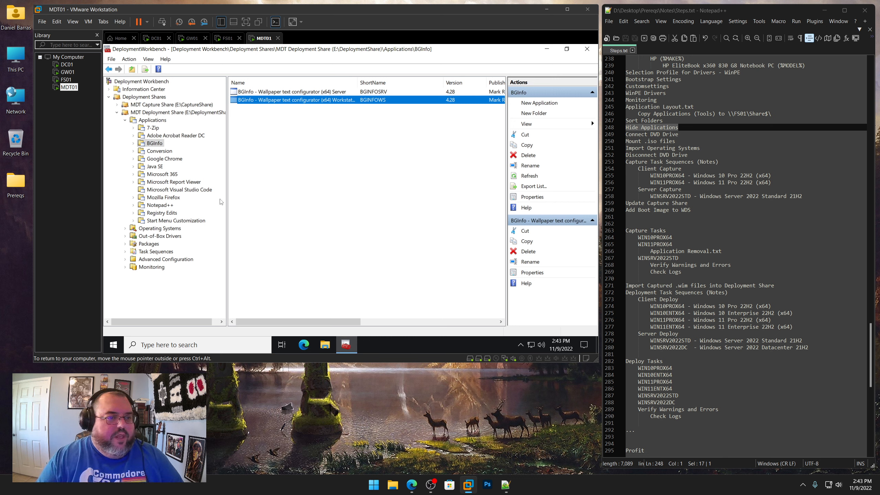
Hide the Convert to Enterprise application in the Conversion folder from the Deployment Wizard
left_click(166, 152)
double_click(276, 92)
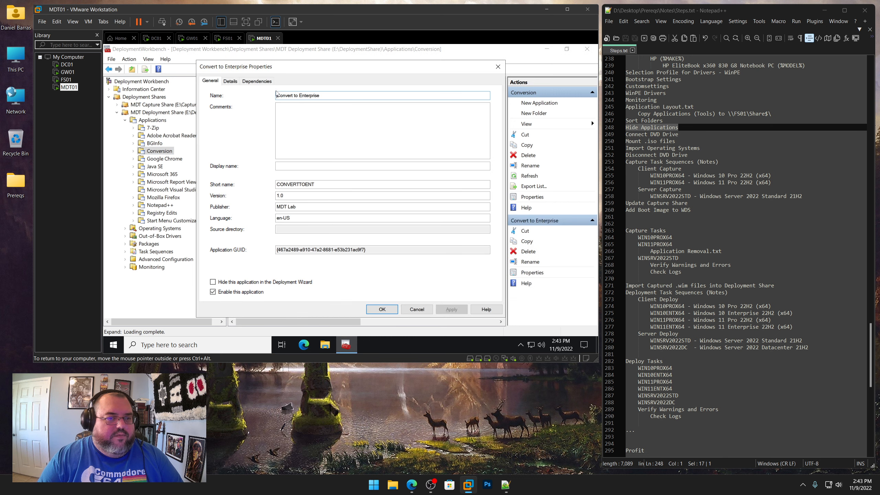
left_click(250, 282)
left_click(383, 309)
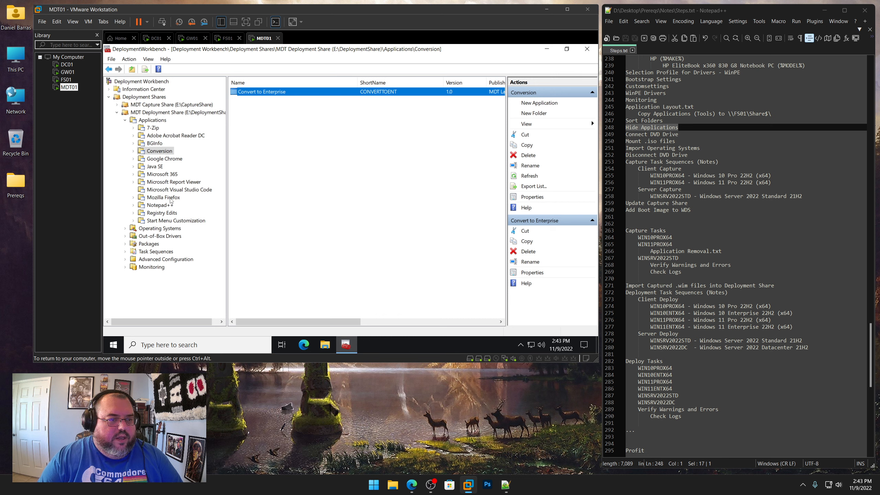
Hide the Registry Edits Server, Windows 10 and Windows 11 applications from the Deployment Wizard
left_click(164, 212)
double_click(279, 93)
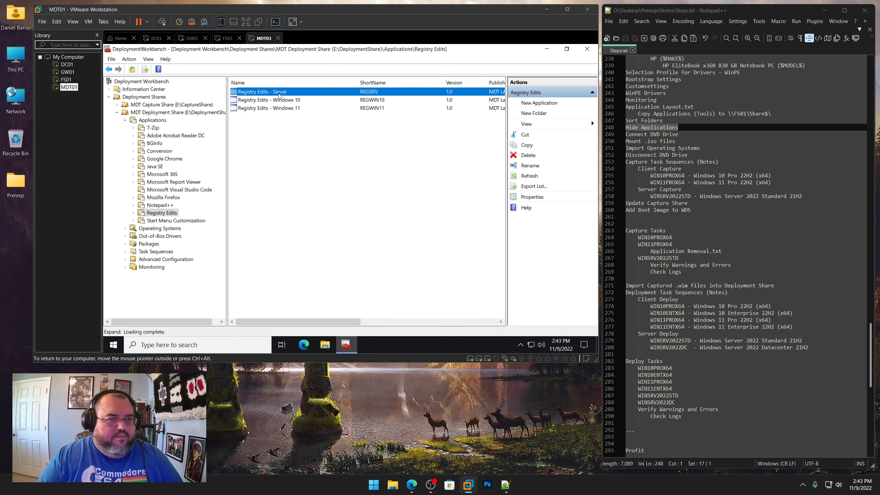
left_click(391, 310)
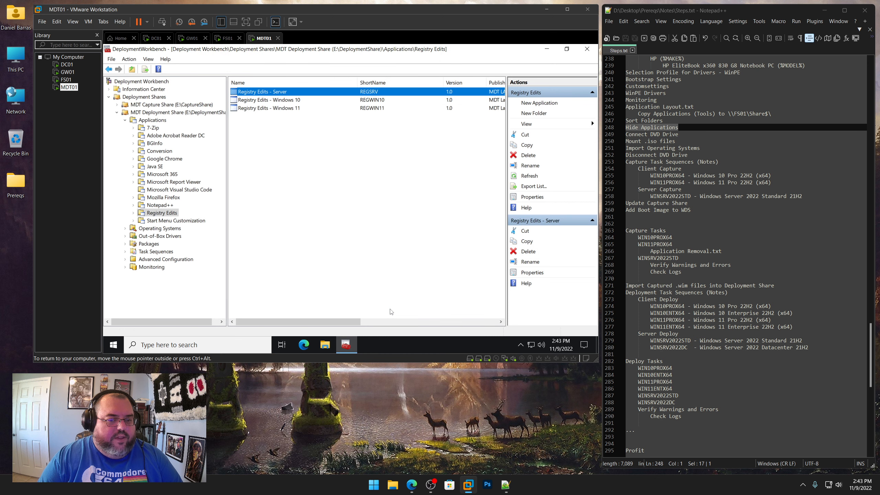
double_click(270, 99)
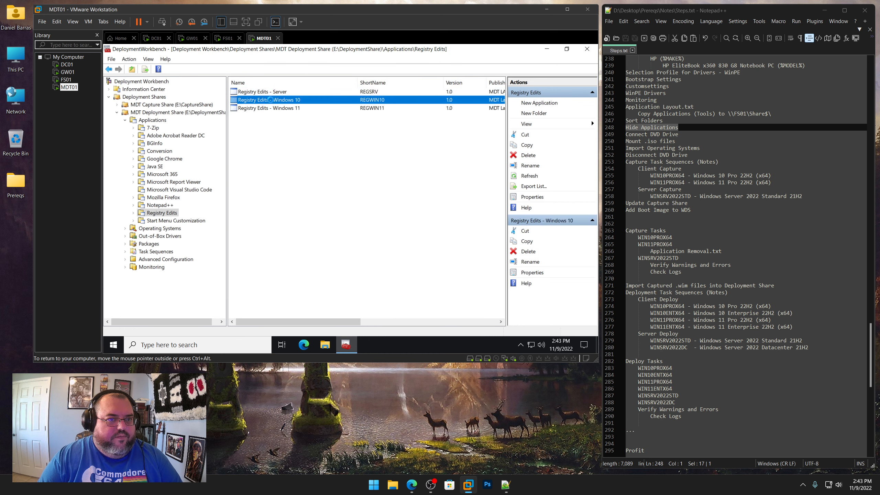
left_click(382, 309)
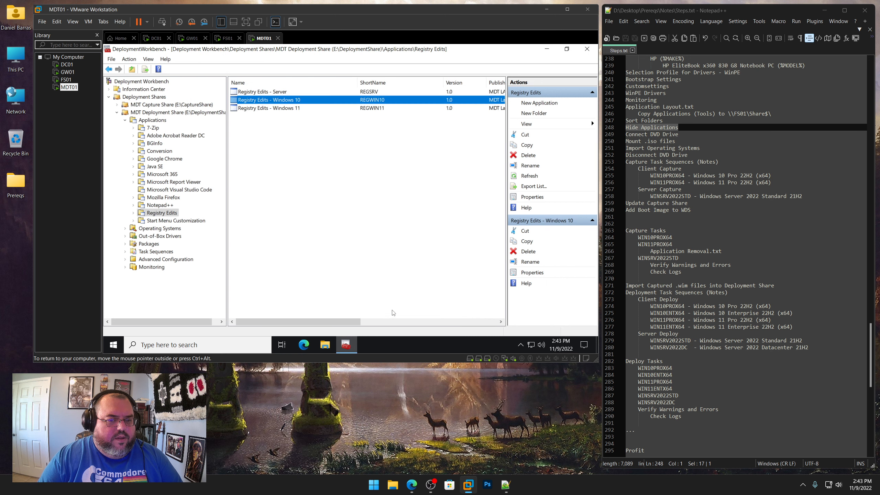
left_click(276, 109)
double_click(276, 110)
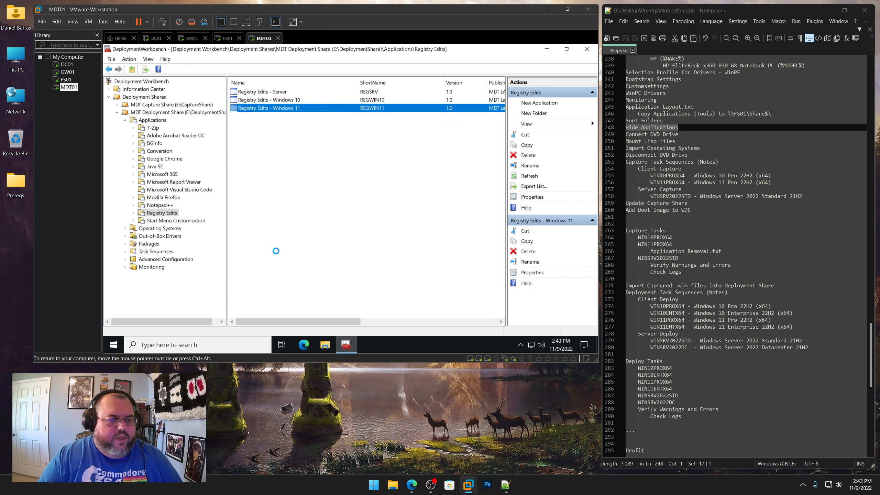
left_click(251, 284)
left_click(375, 312)
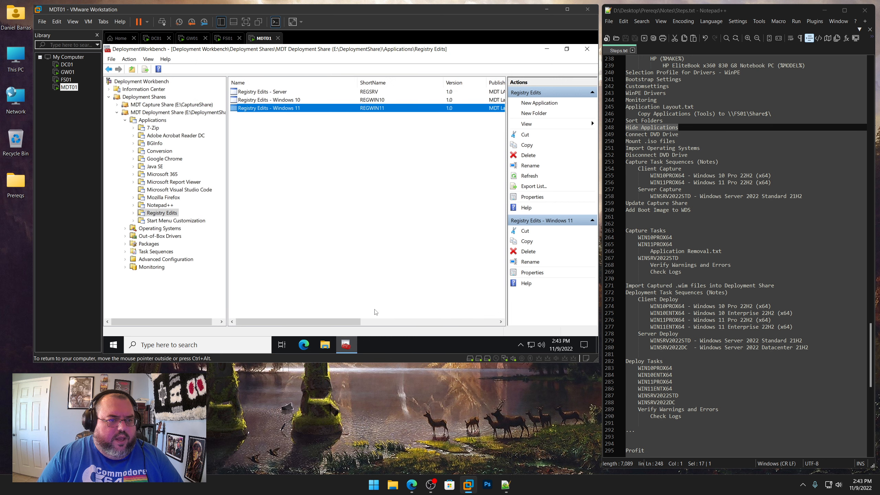
Hide the Start Menu Customization Server, Windows 10 and Windows 11 applications from the Deployment Wizard
left_click(191, 221)
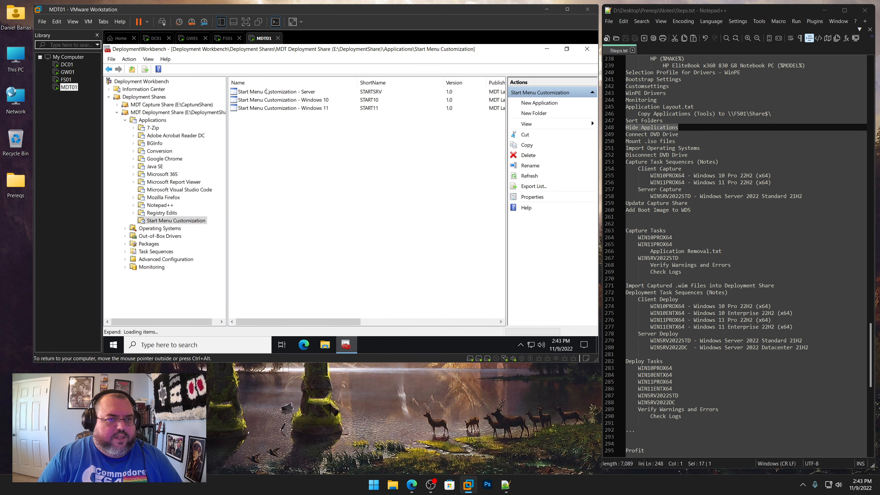
double_click(266, 92)
left_click(252, 283)
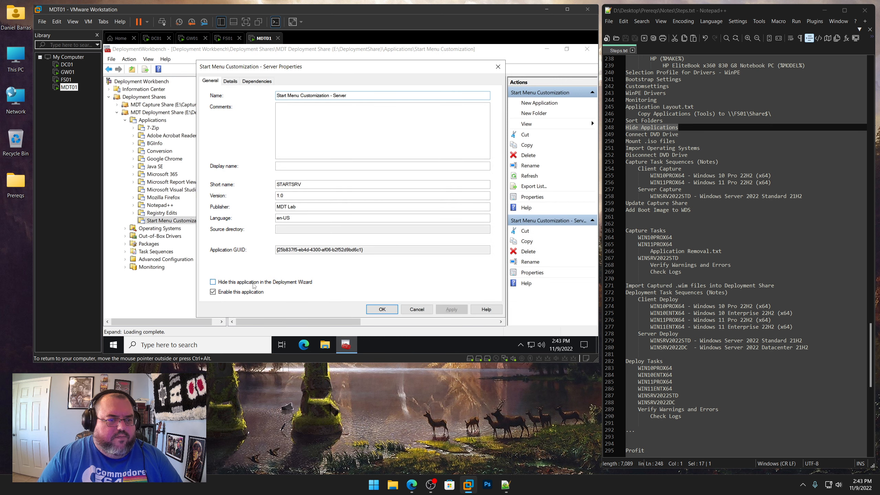
left_click(391, 310)
left_click(292, 100)
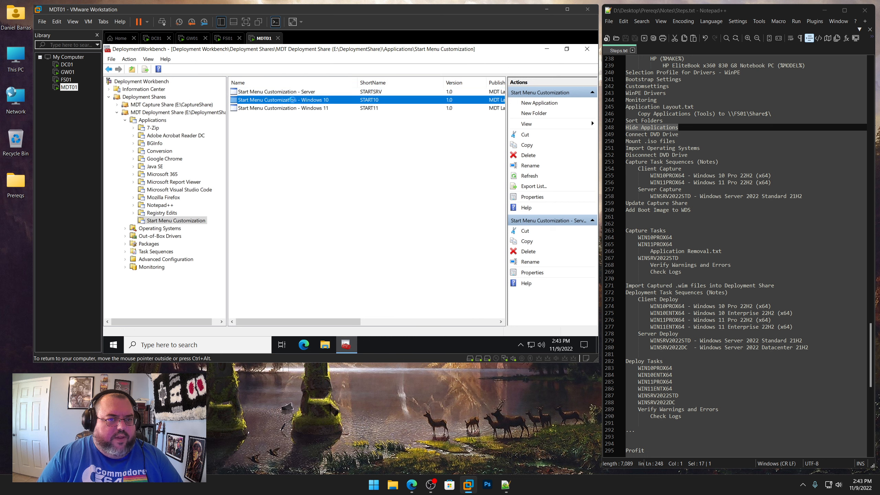
double_click(292, 99)
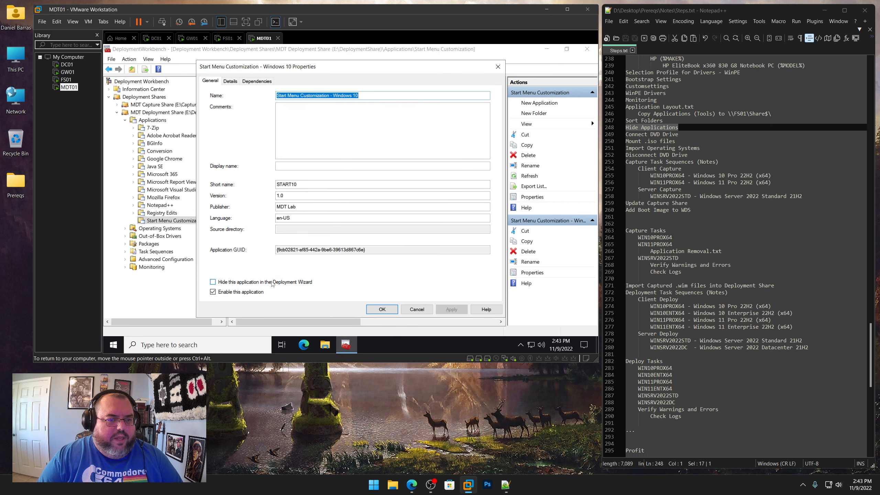
left_click(252, 284)
left_click(383, 311)
double_click(297, 108)
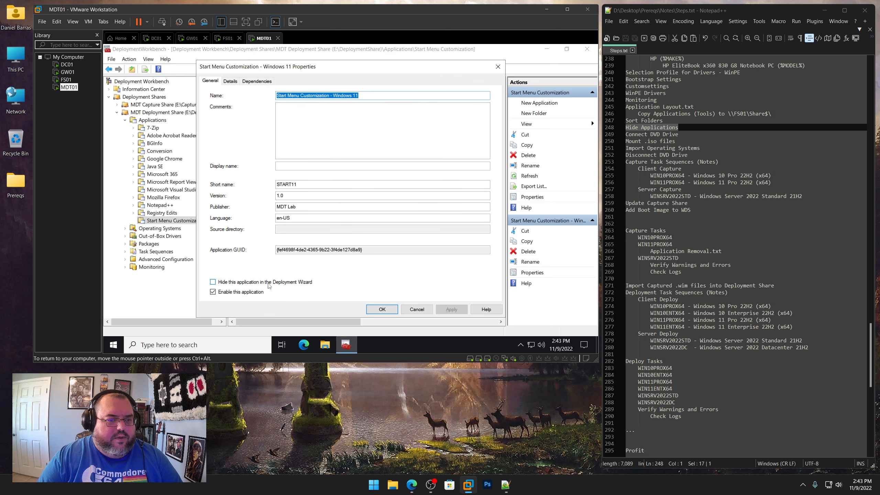
left_click(213, 283)
left_click(383, 311)
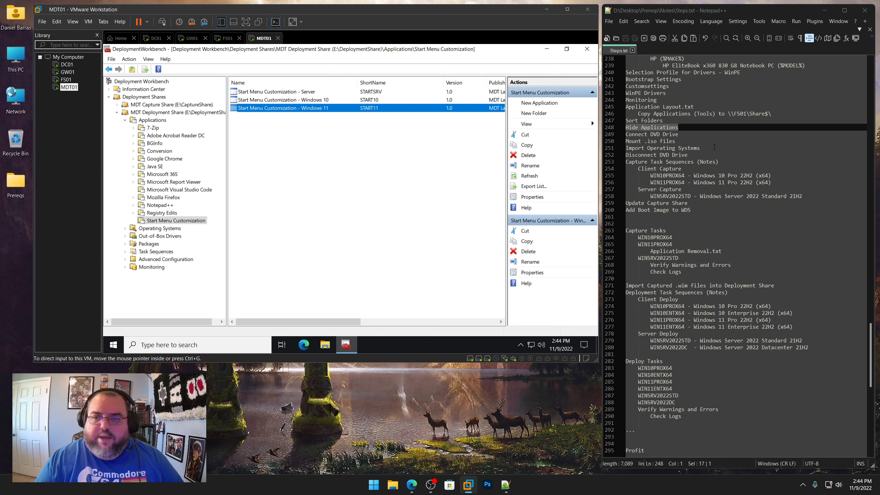
Connect MDT01's virtual DVD drive to the Windows Server 2022 SERVER_EVAL_x64FRE_en-us.iso image, connected at power on
left_click_drag(679, 134, 625, 134)
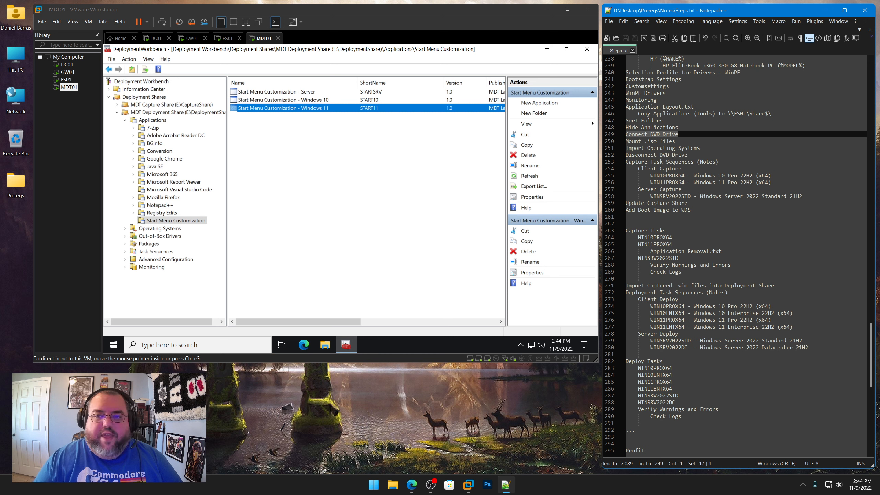
right_click(71, 90)
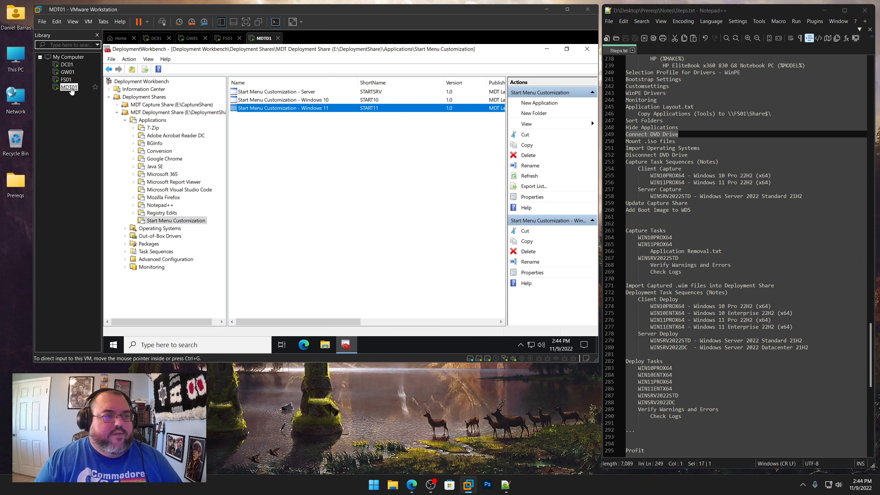
left_click(96, 244)
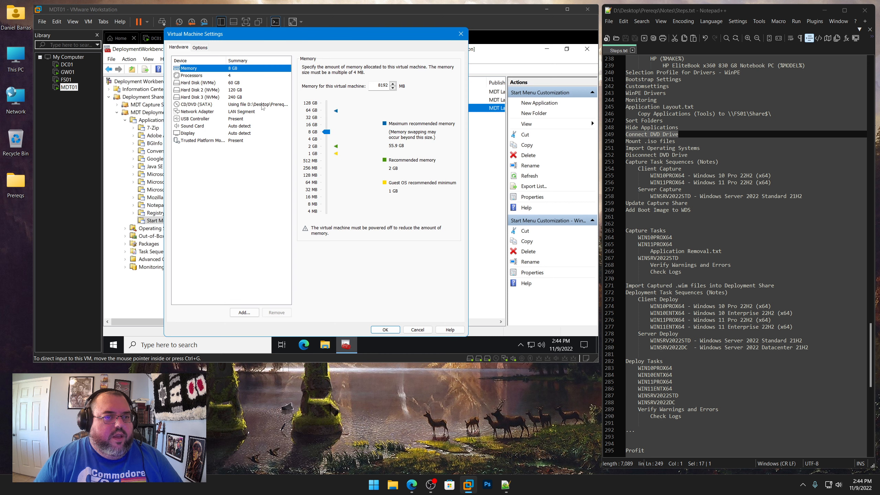
left_click(263, 104)
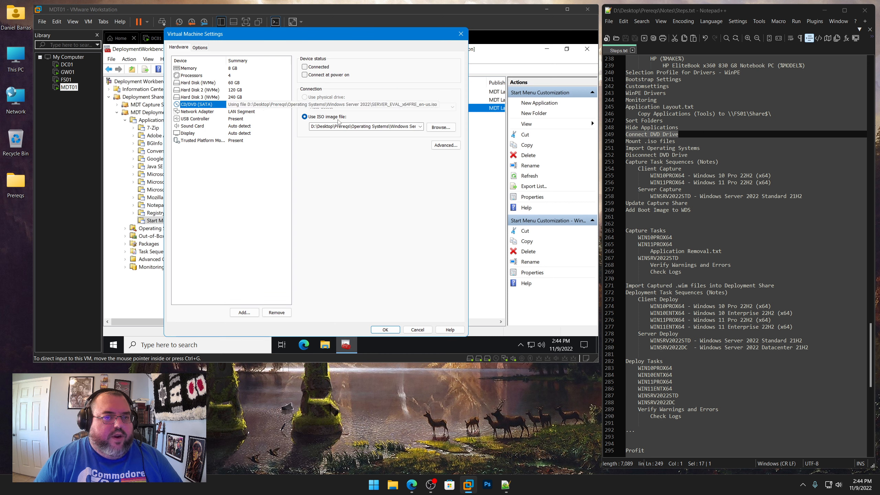
left_click(316, 68)
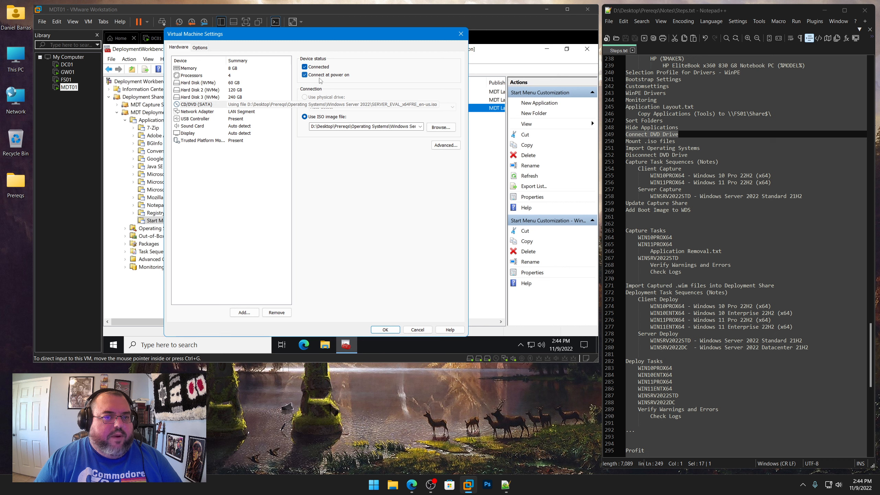
left_click(396, 126)
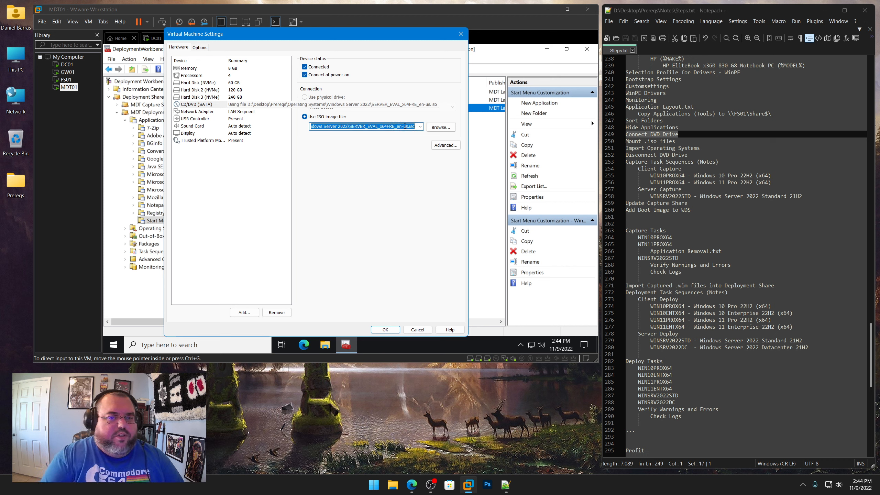
left_click(404, 126)
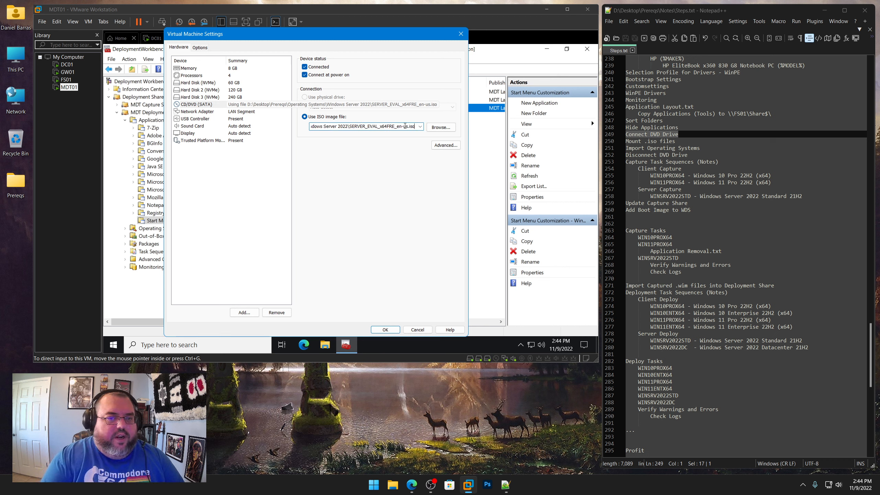
left_click(441, 128)
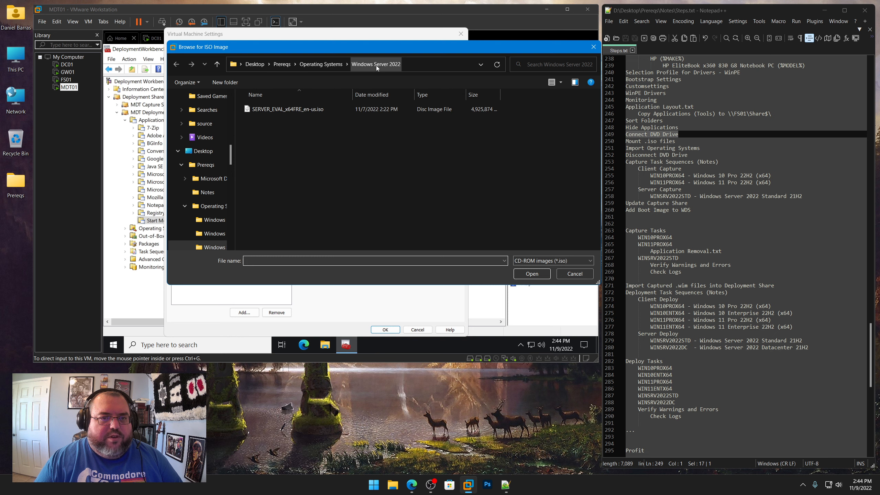
left_click(289, 110)
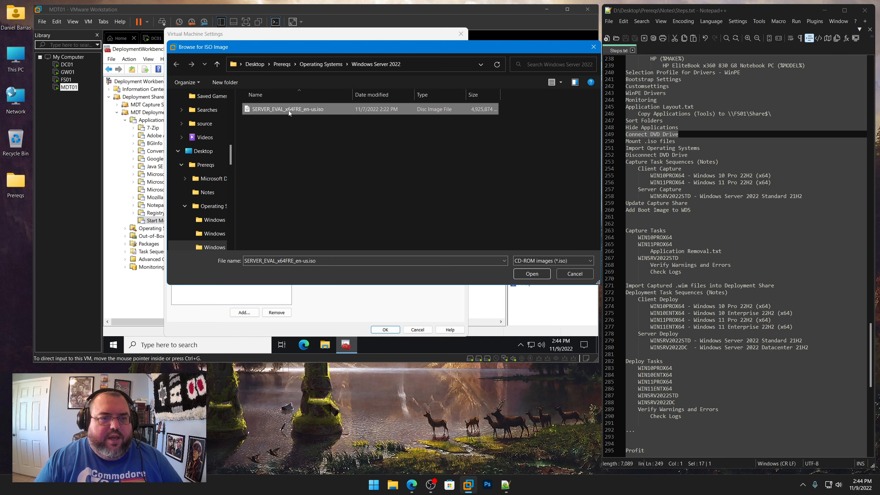
left_click(546, 275)
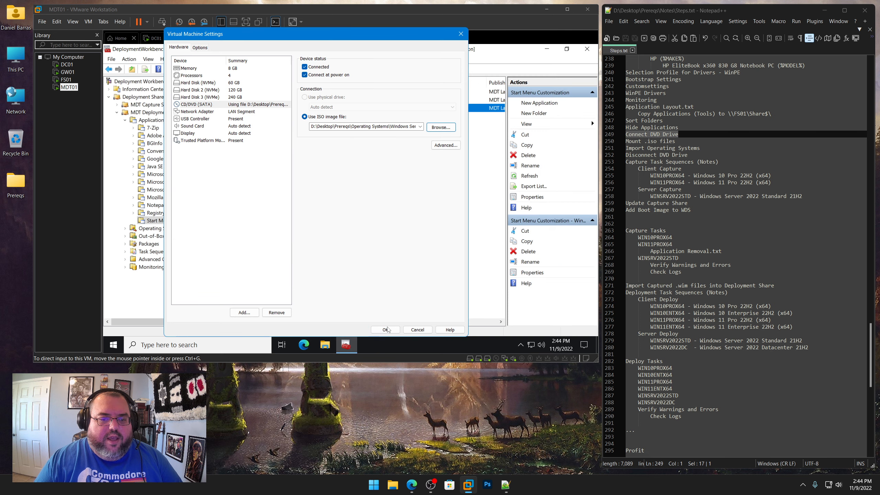
left_click(386, 329)
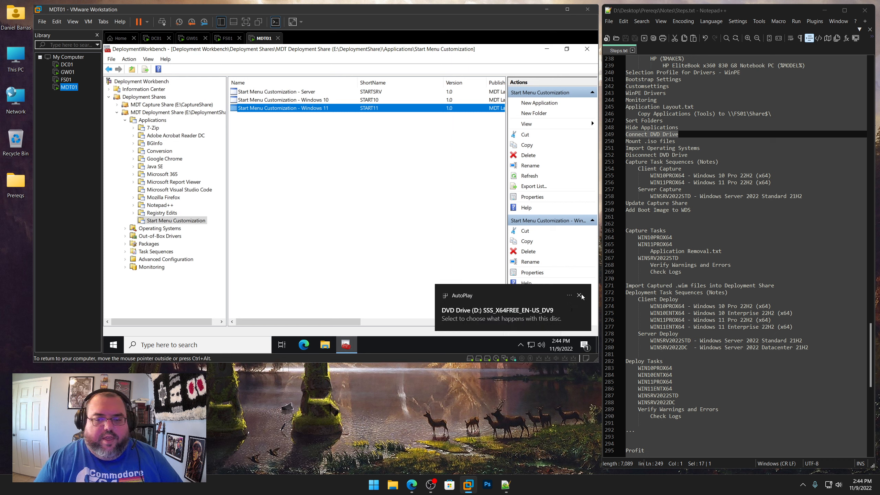
left_click(579, 295)
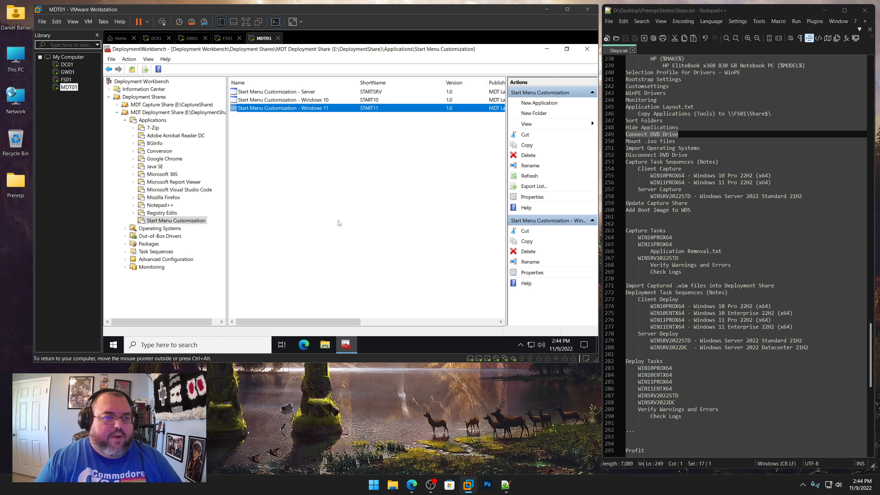
Start an operating system import into the capture share's Windows Server 2022\Standard\21H2 folder from full source files on the D:\ DVD drive
left_click(117, 113)
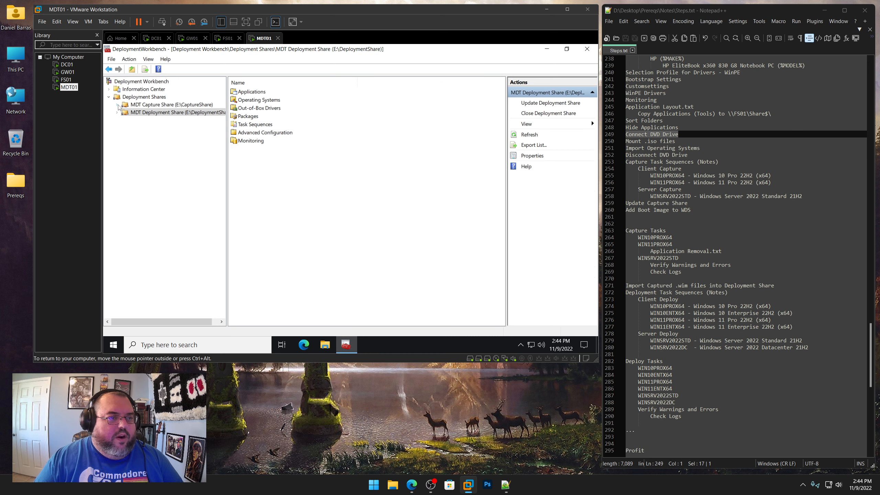
left_click(118, 105)
left_click(125, 121)
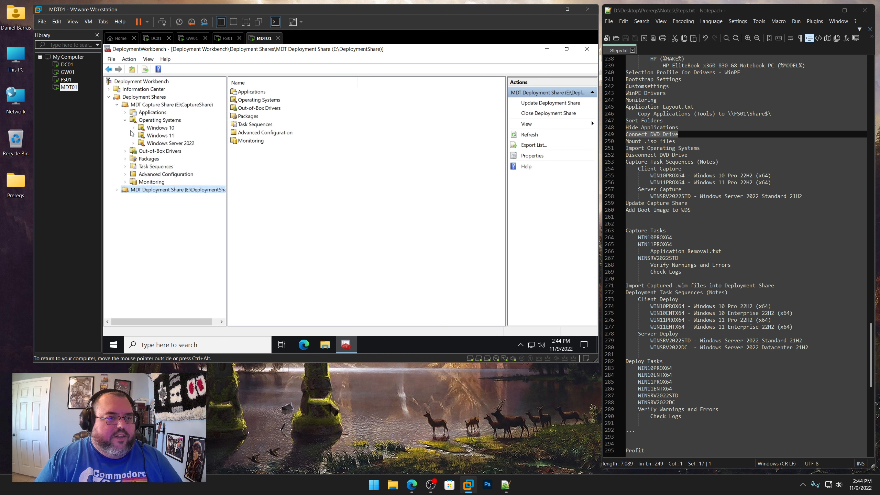
left_click(134, 144)
left_click(142, 152)
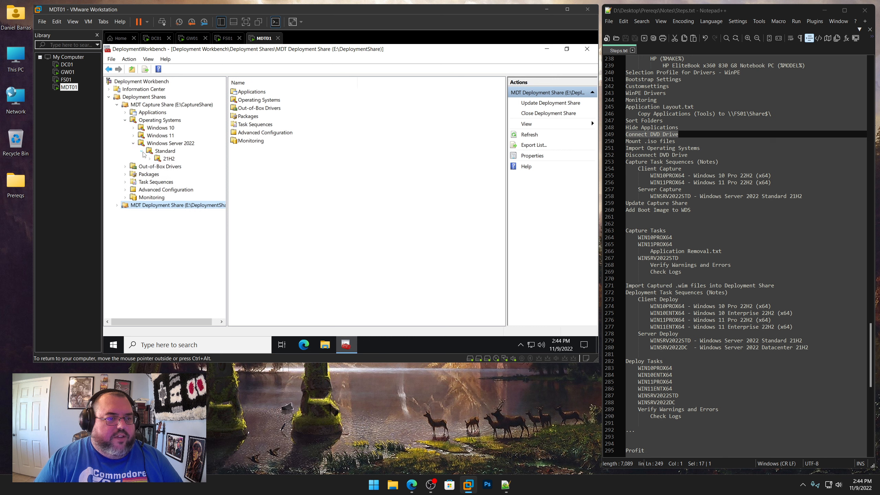
left_click(166, 159)
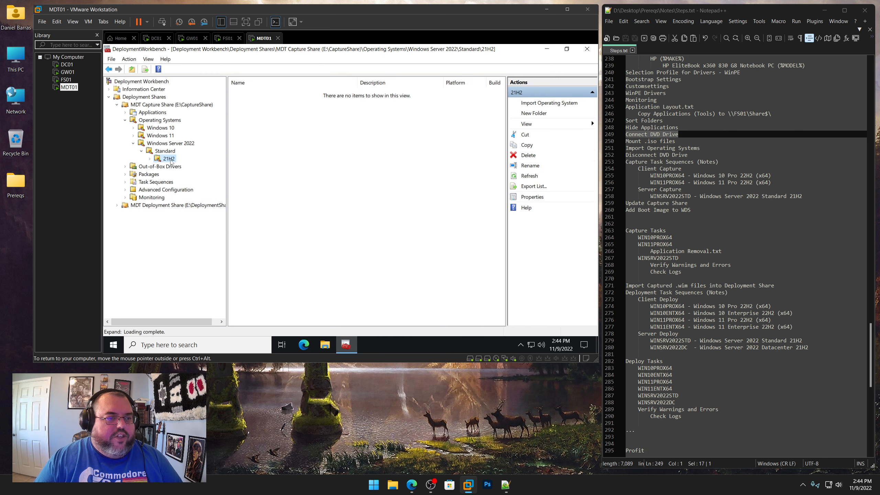
right_click(171, 162)
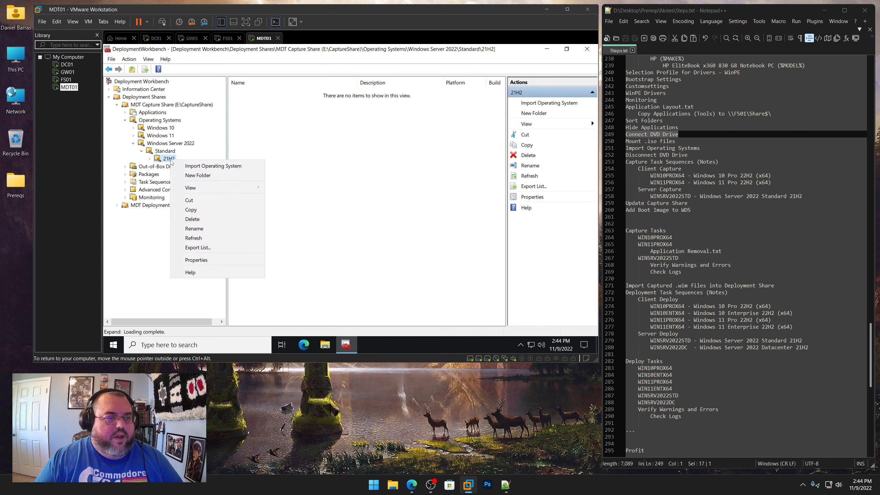
left_click(193, 168)
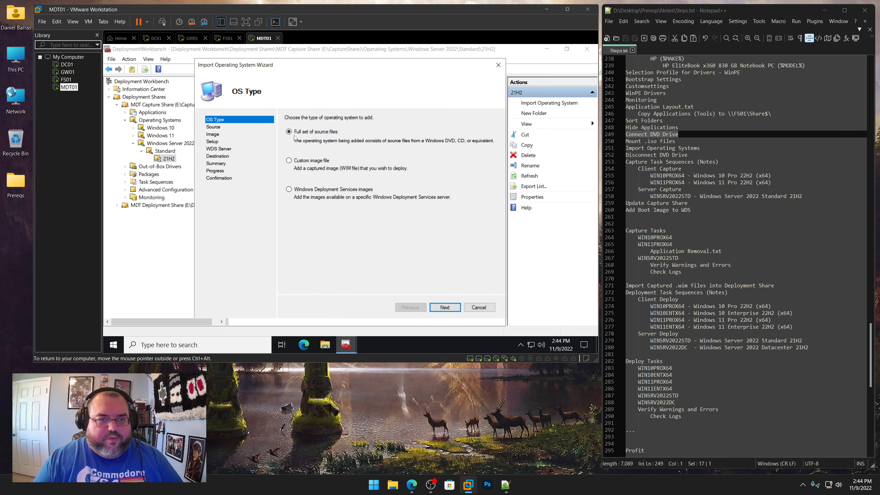
left_click(445, 307)
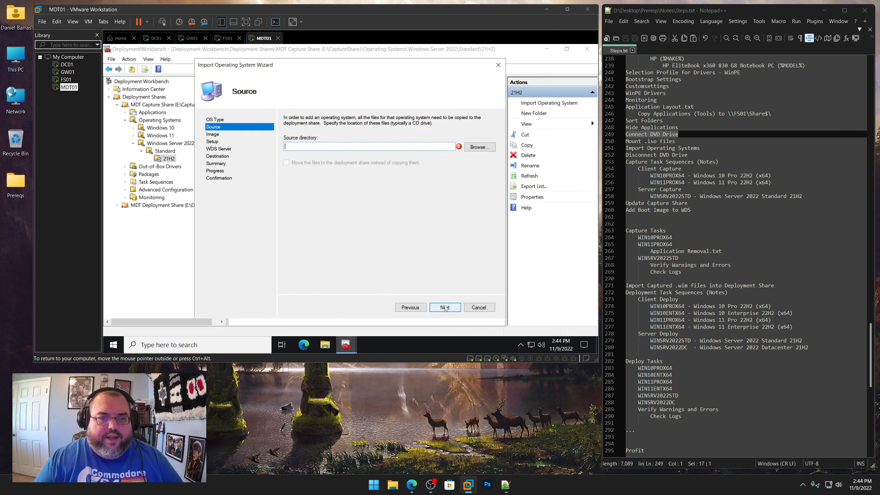
left_click(479, 147)
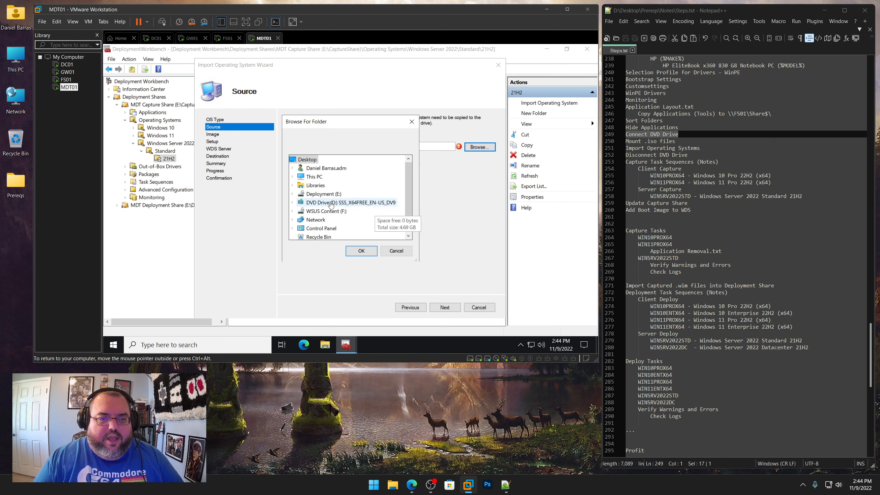
double_click(343, 205)
left_click(365, 254)
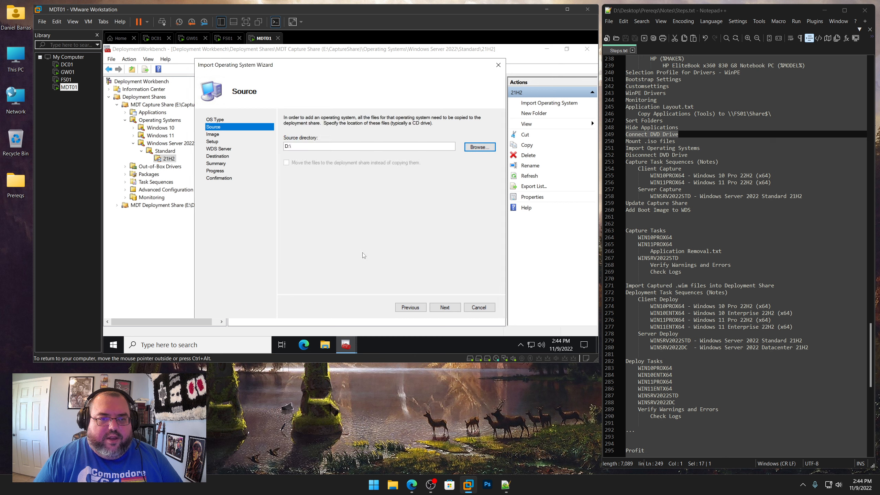
left_click(445, 307)
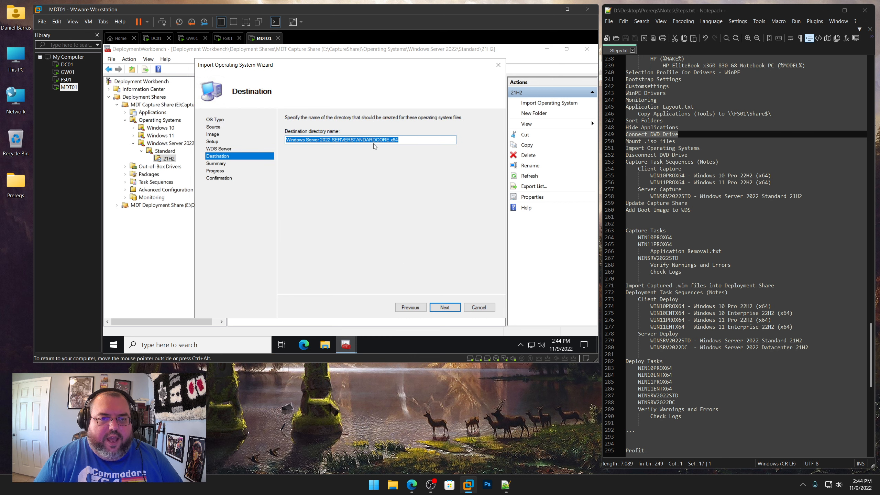
Set the destination directory name to Windows Server 2022 SERVERSTANDARDx64 and complete the import
left_click_drag(376, 139, 391, 140)
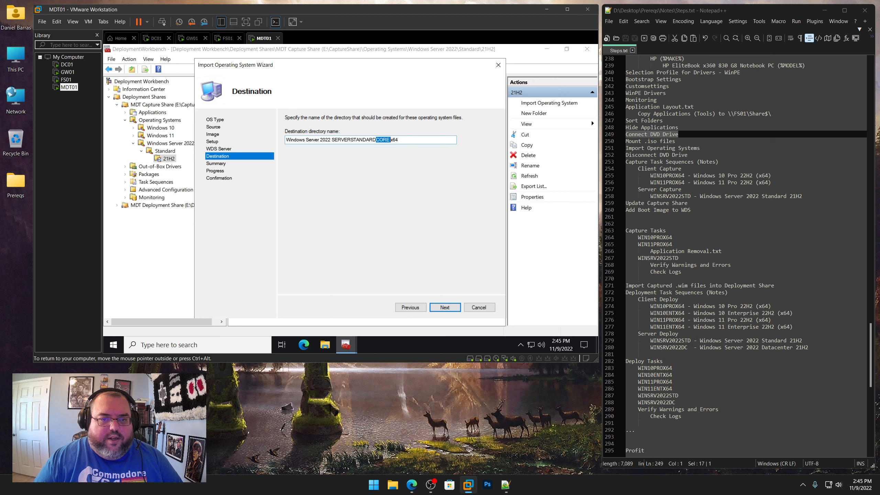
key("Delete")
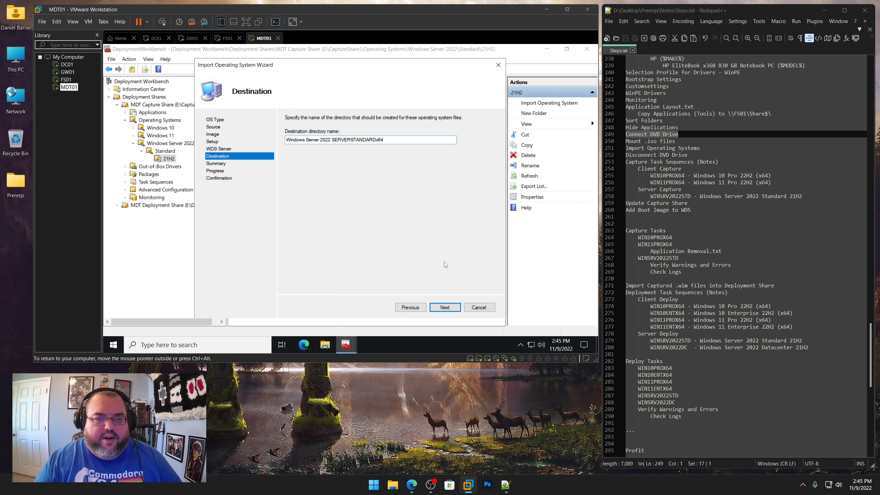
left_click(446, 307)
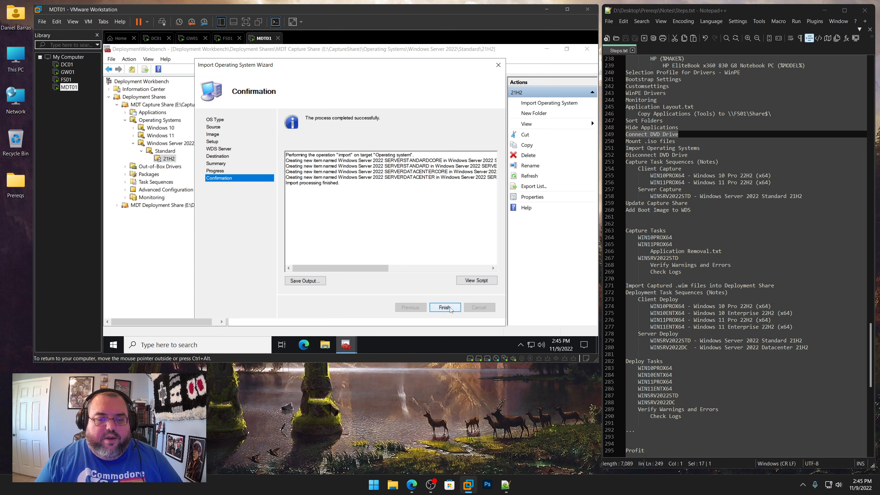
left_click(444, 307)
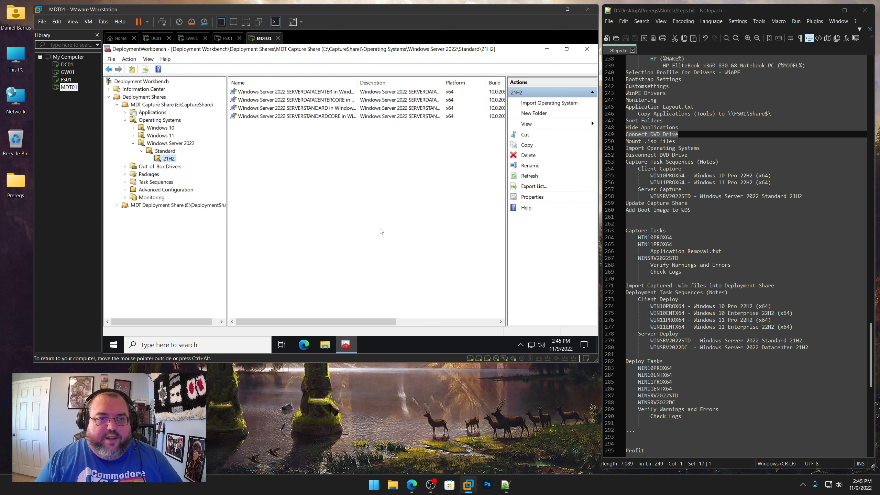
Delete the imported Datacenter, Datacenter Core and Standard Core operating systems, keeping only Server Standard
left_click_drag(367, 163, 341, 92)
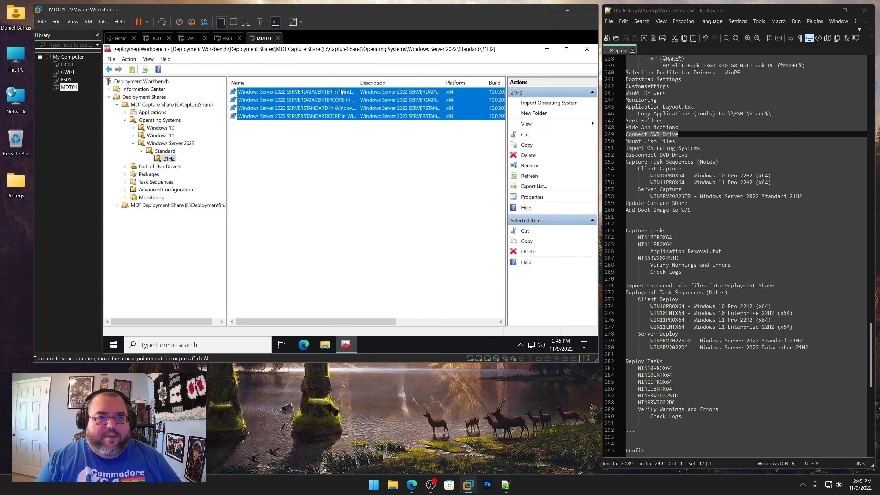
left_click(310, 111, "ctrl")
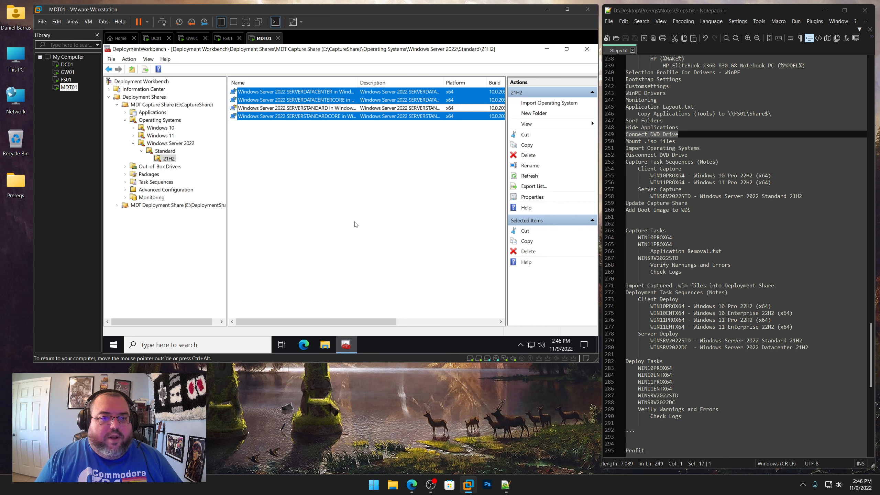
right_click(337, 99)
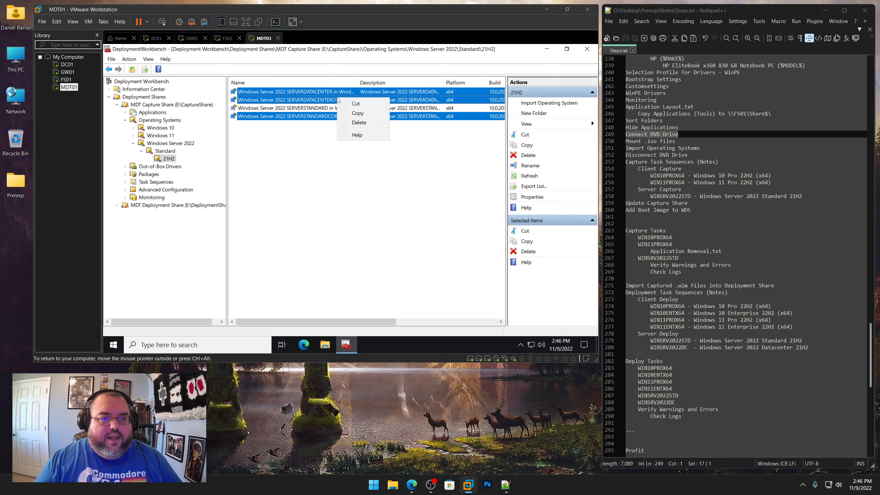
left_click(359, 123)
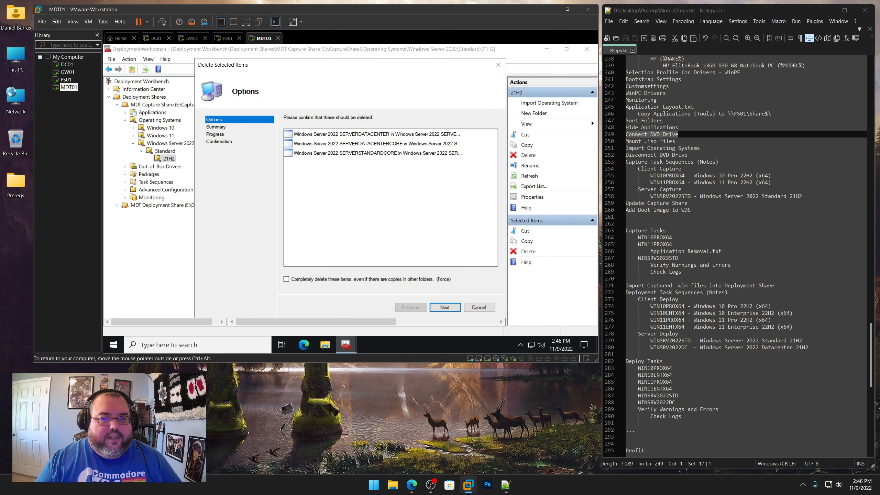
left_click(451, 307)
left_click(452, 307)
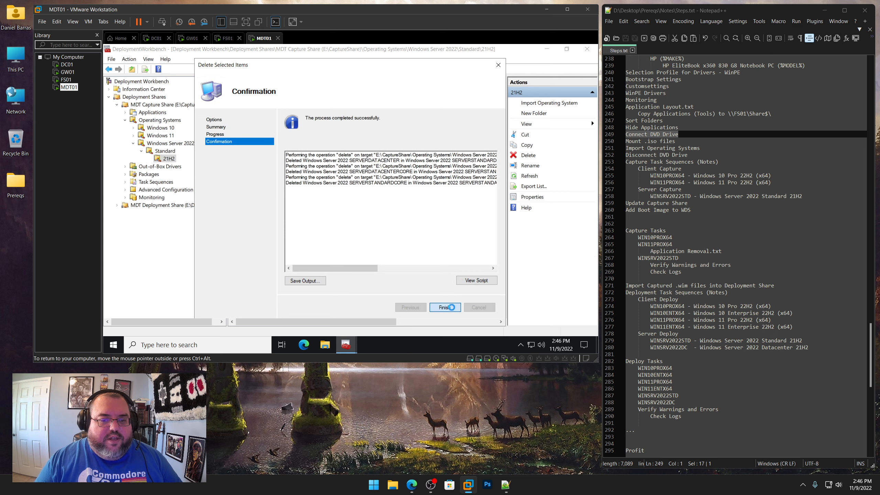
left_click(451, 307)
Rename the remaining operating system to Windows Server 2022 SERVERSTANDARD x64 install.wim in its properties
right_click(312, 91)
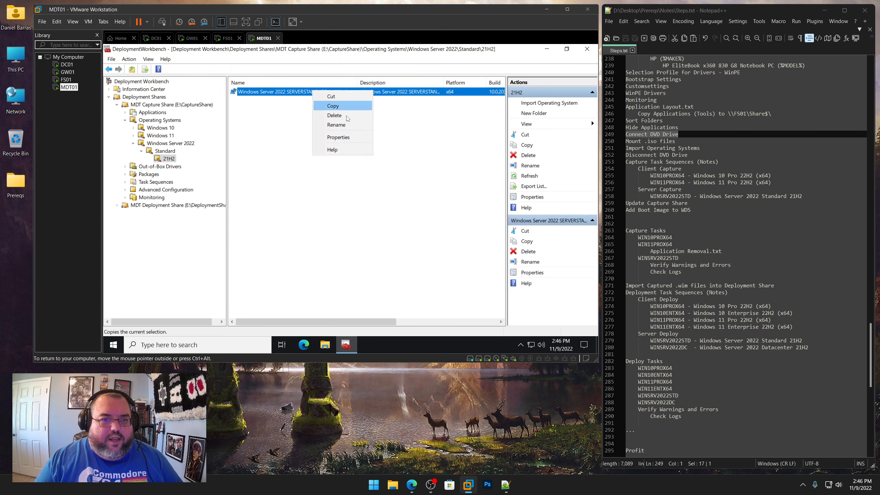
left_click(345, 138)
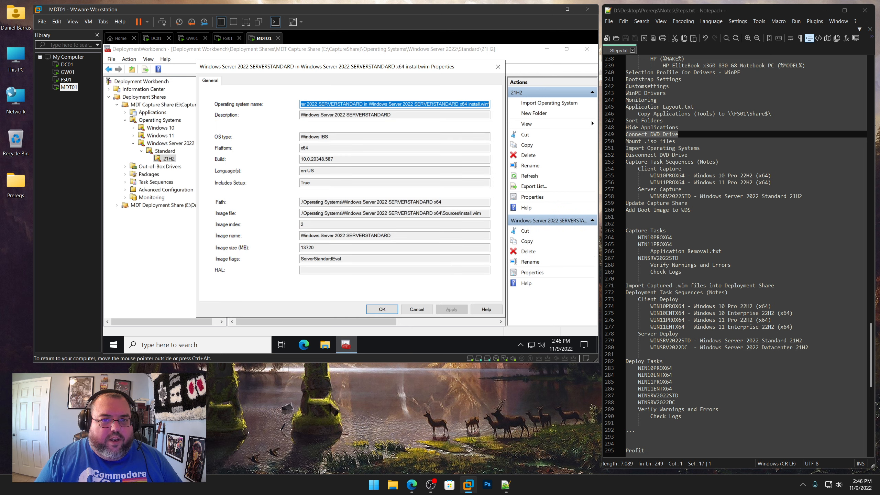
left_click_drag(369, 104, 232, 100)
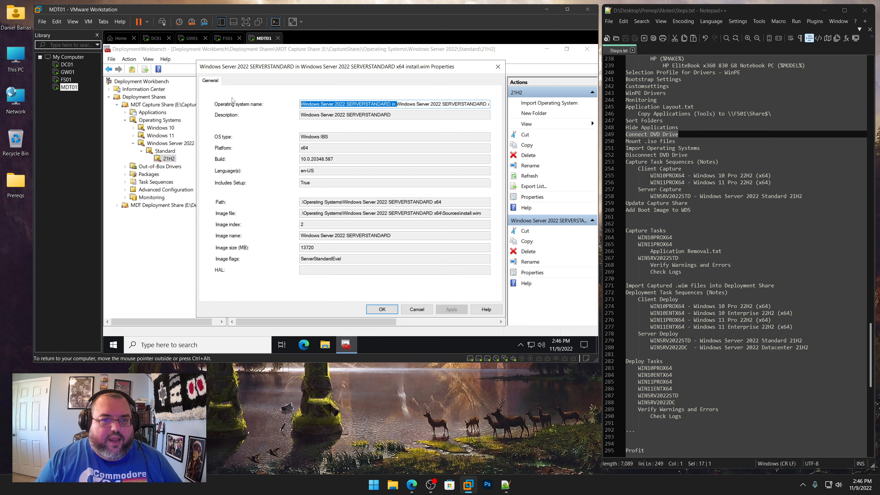
key("Delete")
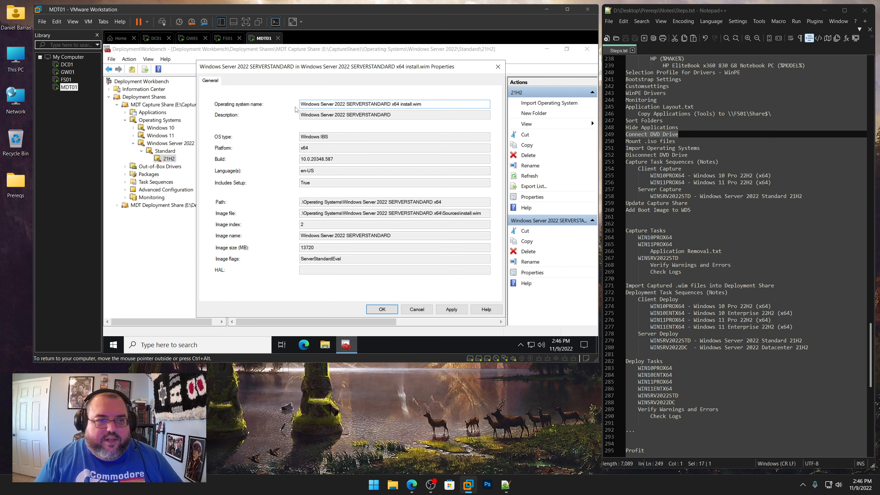
left_click(449, 309)
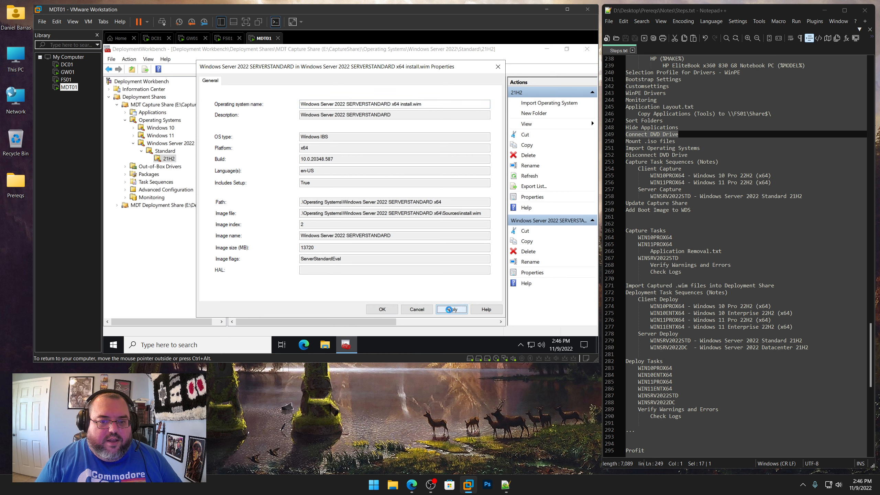
left_click(385, 310)
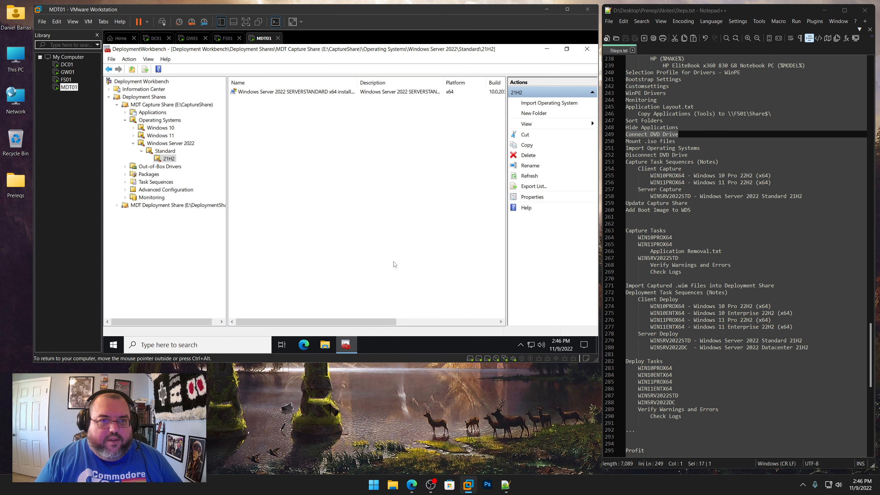
Switch MDT01's virtual DVD drive to the Win10_22H2_English_x64.iso image in the Windows 10 22H2 folder
right_click(65, 93)
left_click(102, 246)
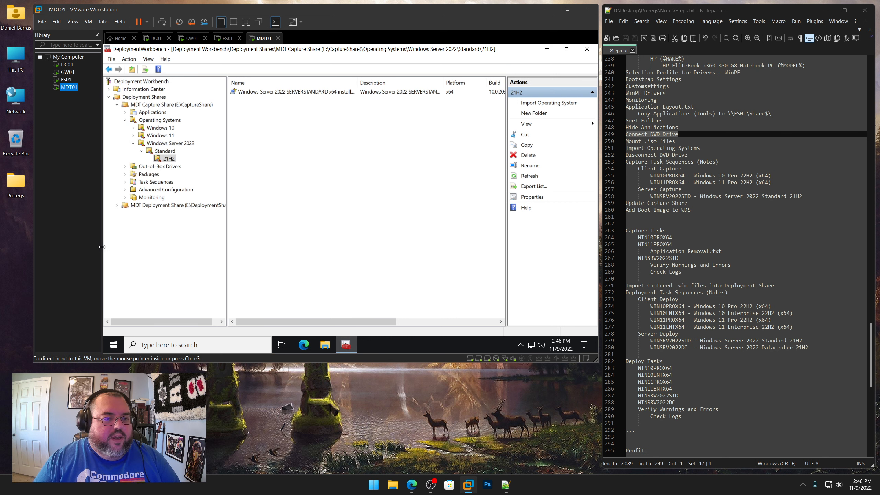
left_click(254, 106)
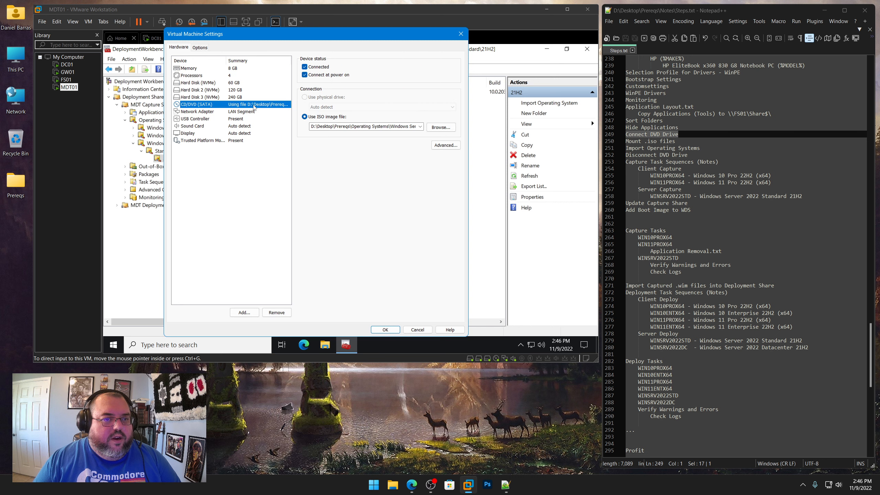
left_click(440, 127)
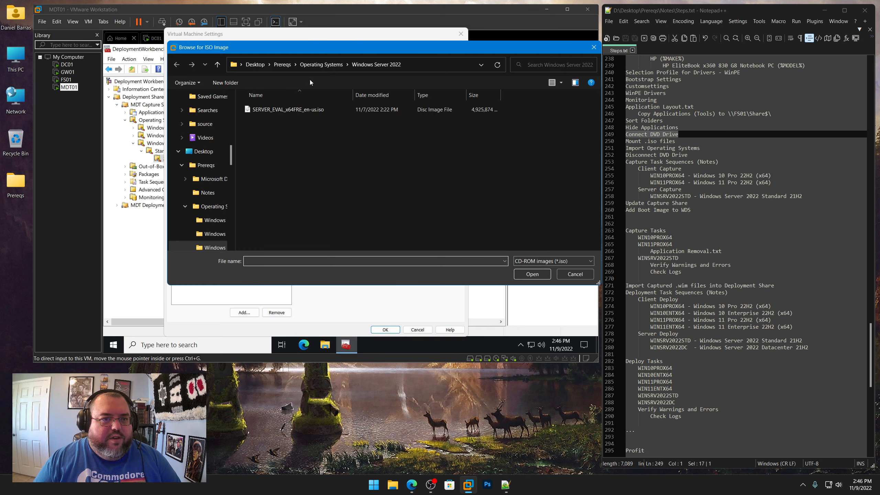
left_click(320, 65)
double_click(285, 109)
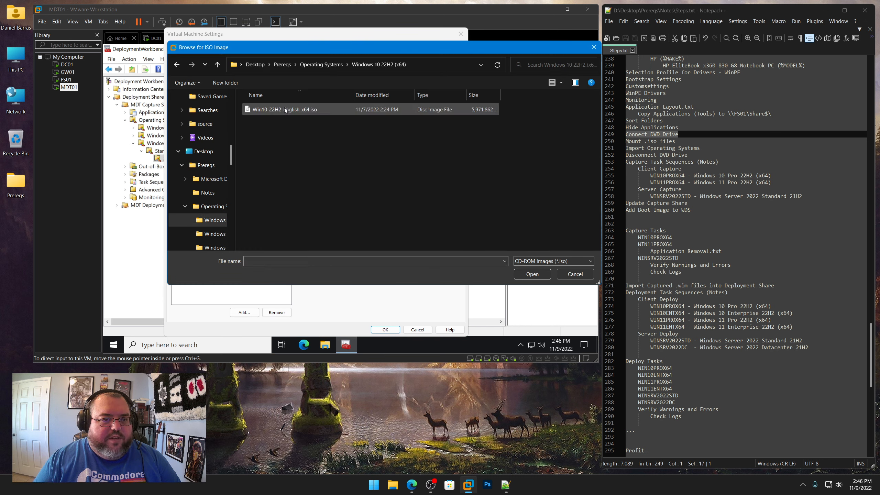
double_click(284, 110)
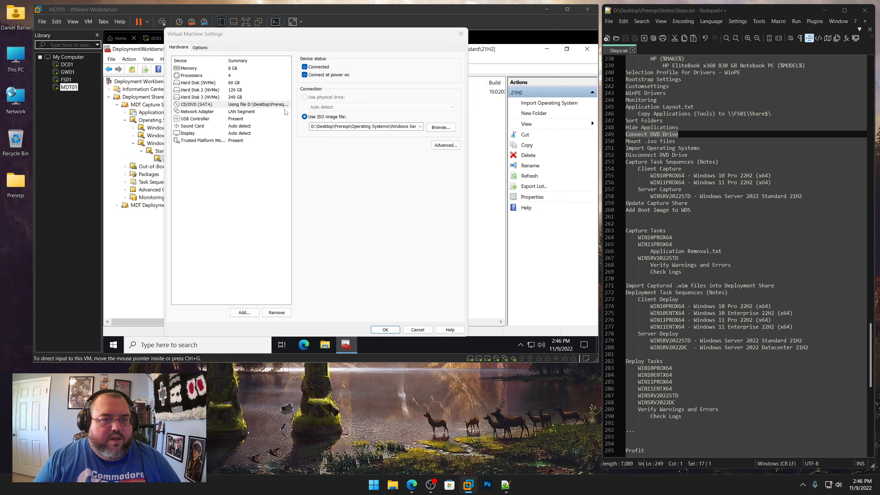
left_click(386, 329)
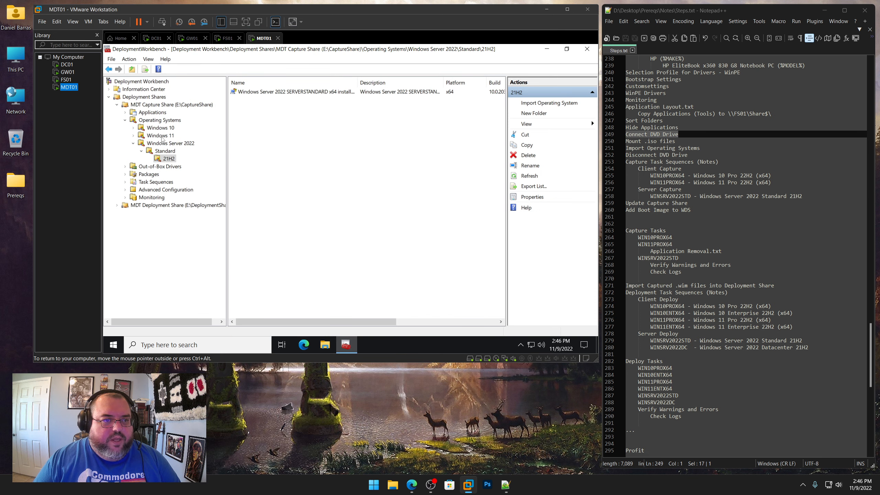
Open the Import Operating System wizard in the Windows 10 > Pro > 22H2 folder, choosing a full set of source files
left_click(133, 128)
left_click(142, 136)
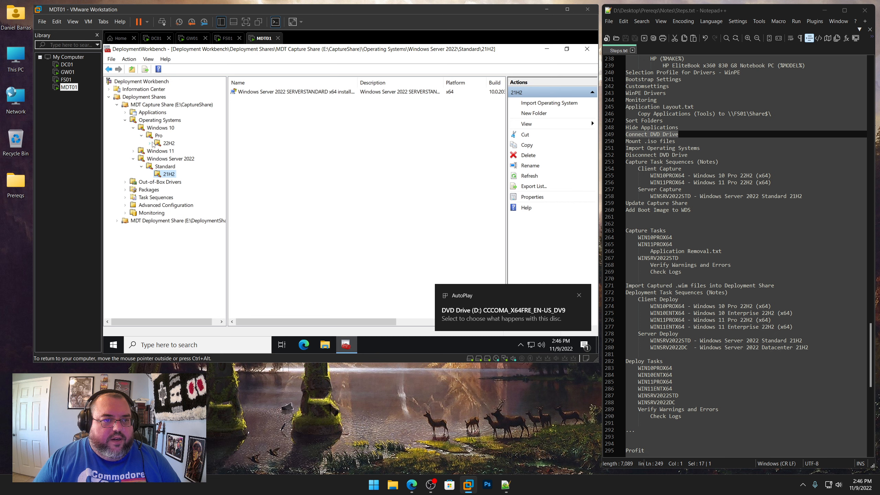
left_click(169, 143)
right_click(173, 143)
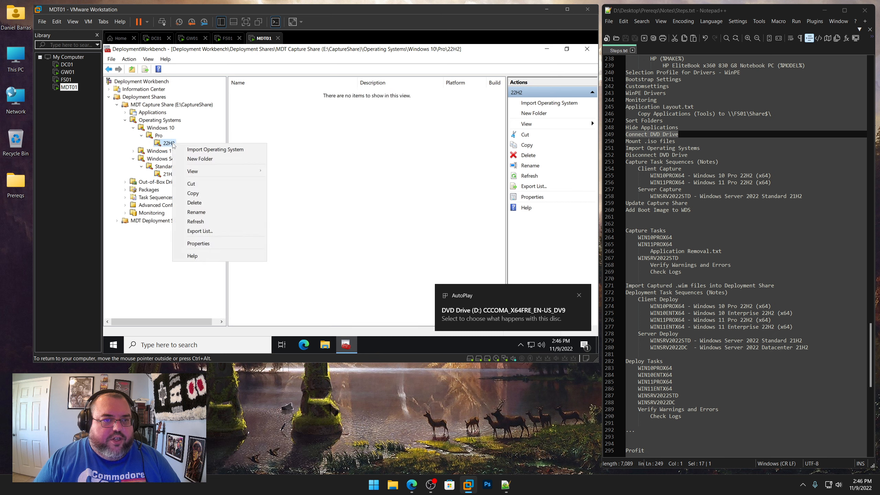
left_click(189, 151)
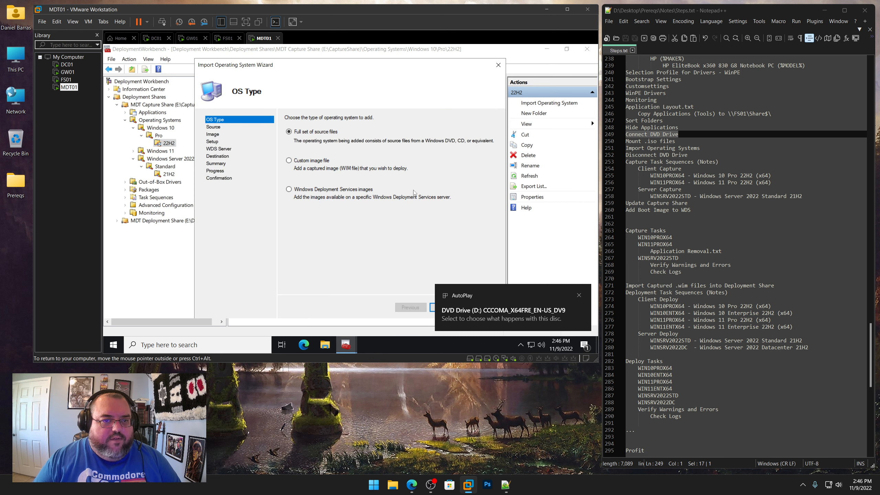
left_click(579, 295)
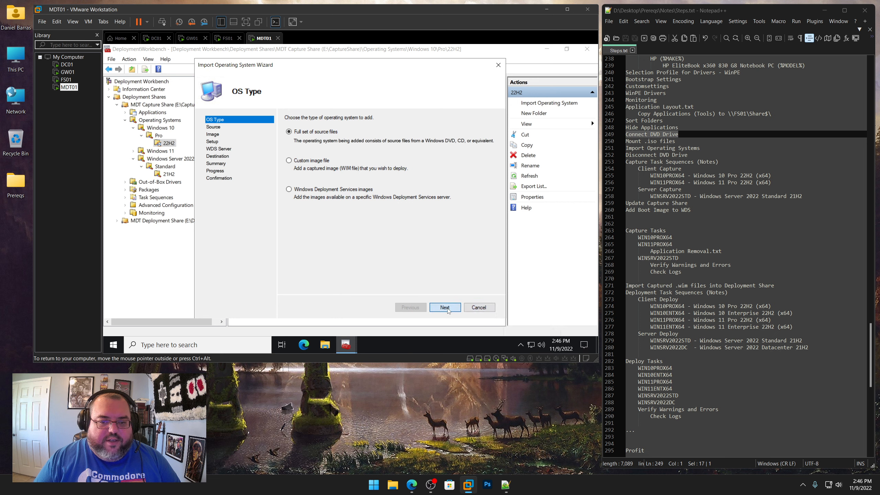
left_click(444, 307)
Set the import source directory to the DVD drive D:\ with the mounted Windows 10 media
left_click(480, 148)
double_click(377, 203)
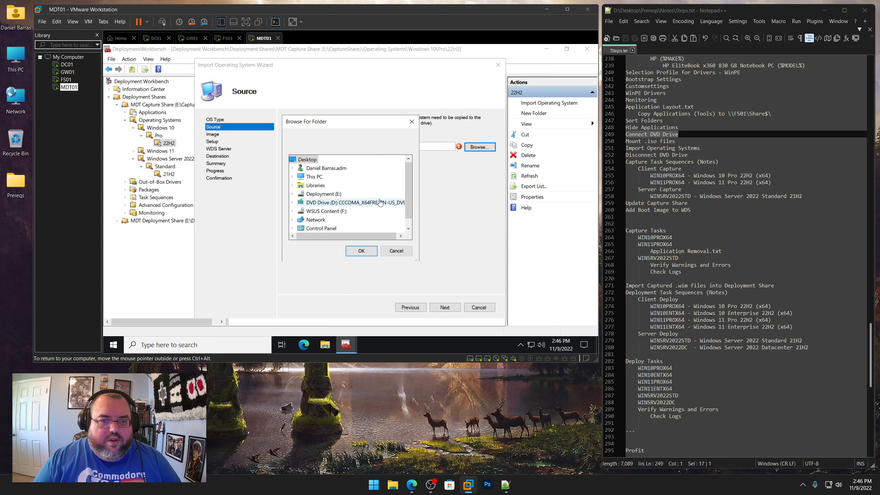
left_click(373, 255)
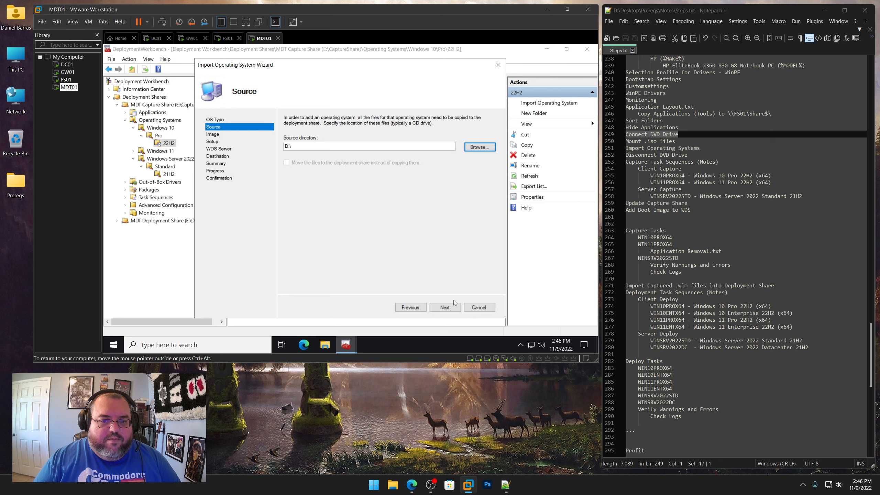
left_click(445, 307)
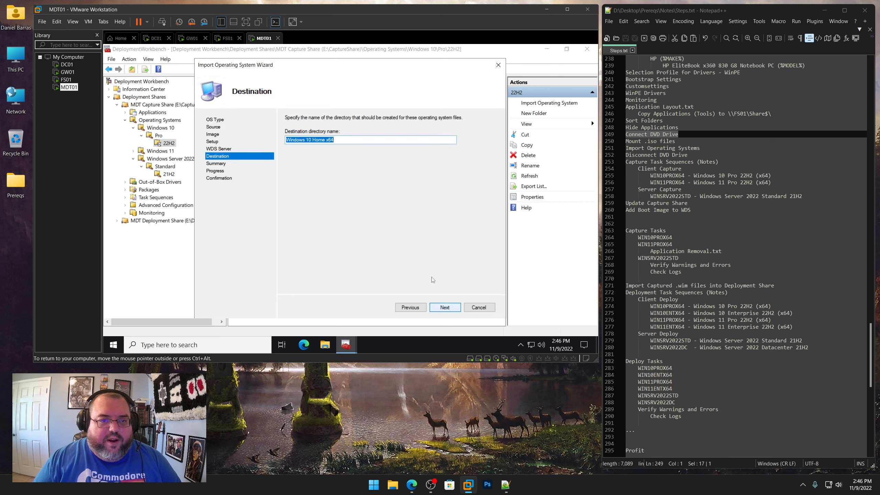
Set the destination directory name to Windows 10 Pro x64 and start the import
left_click_drag(312, 139, 325, 140)
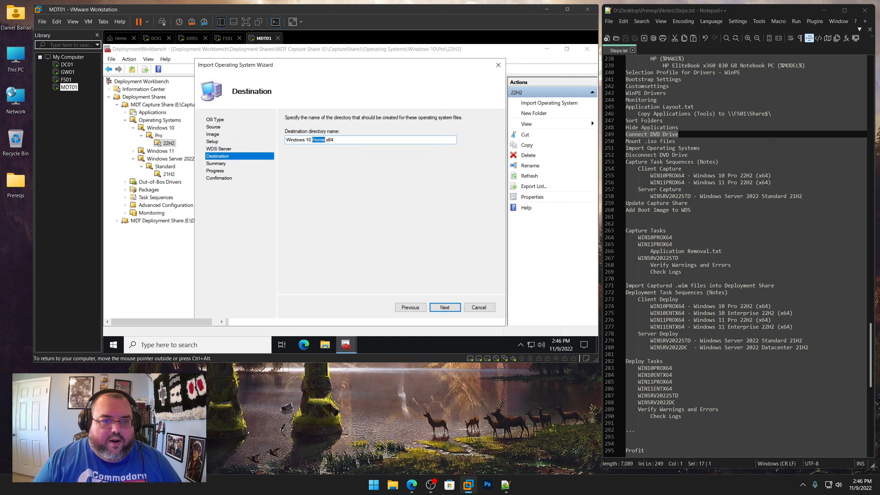
type("Pro")
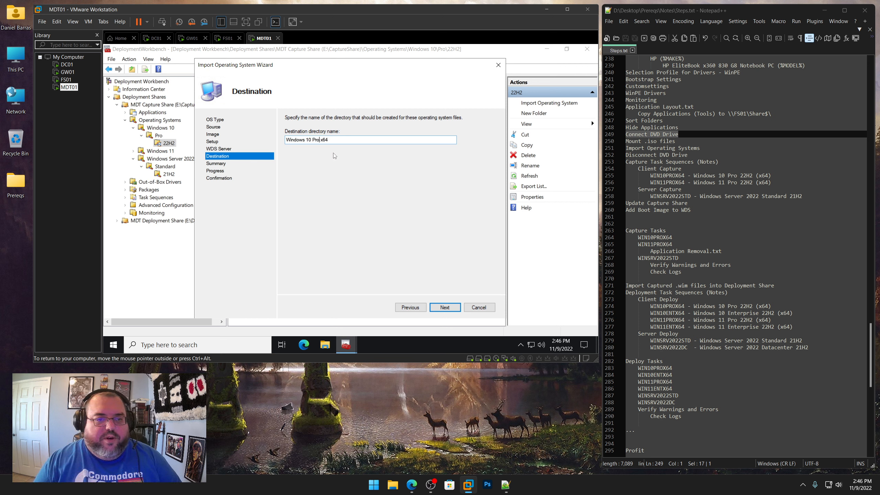
left_click(449, 310)
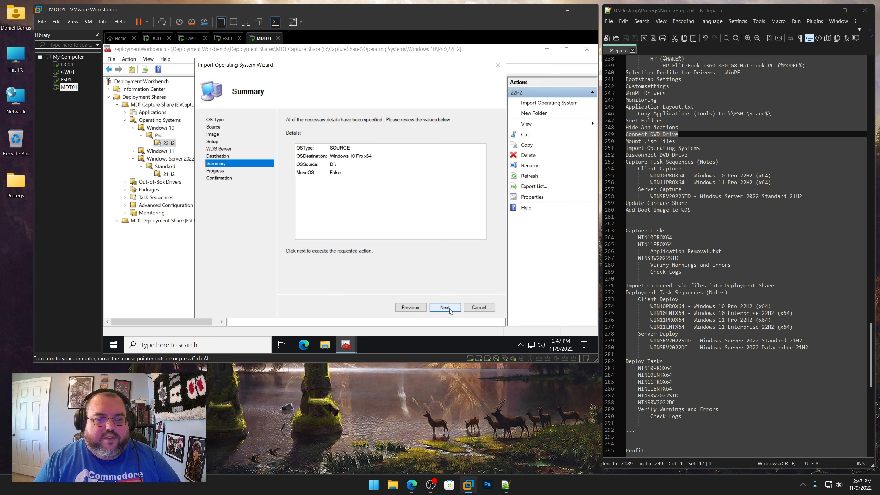
left_click(445, 307)
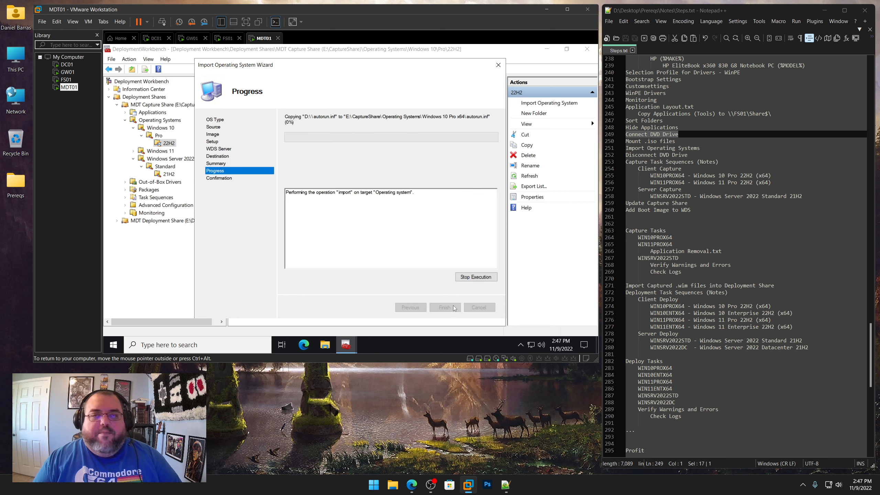
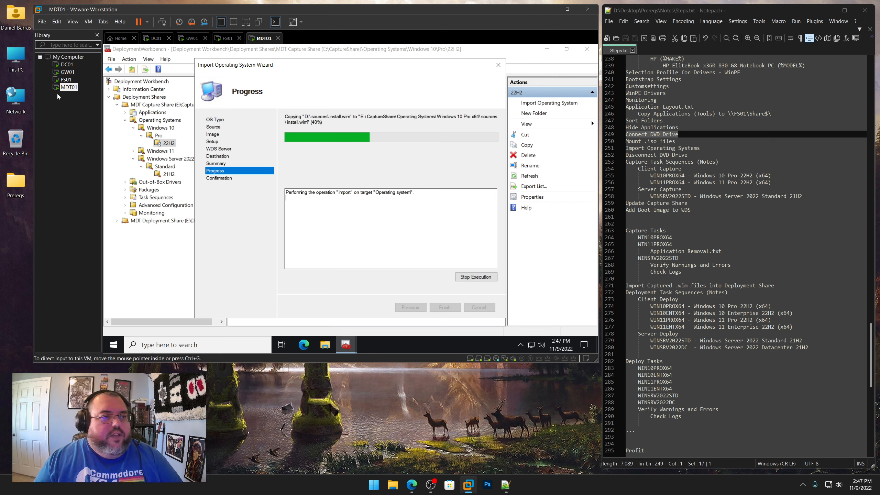
Open the host's C:\Windows\System32\spp\tokens\skus folder in File Explorer
double_click(18, 64)
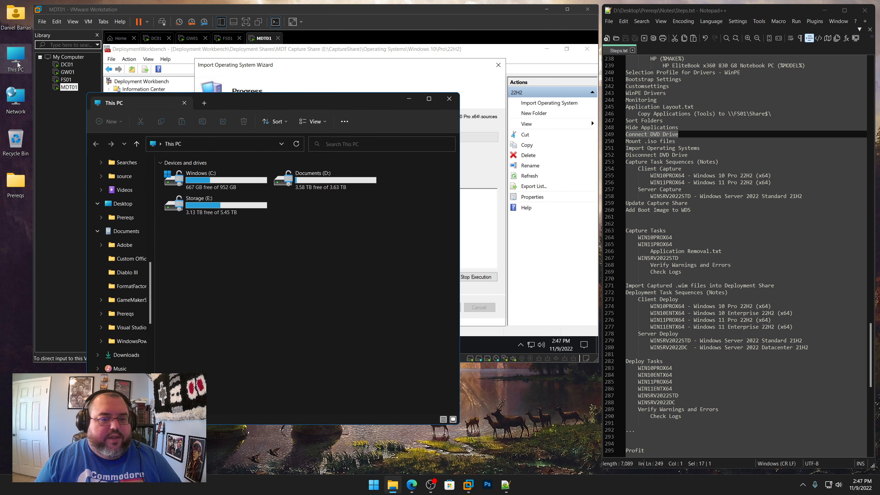
double_click(203, 180)
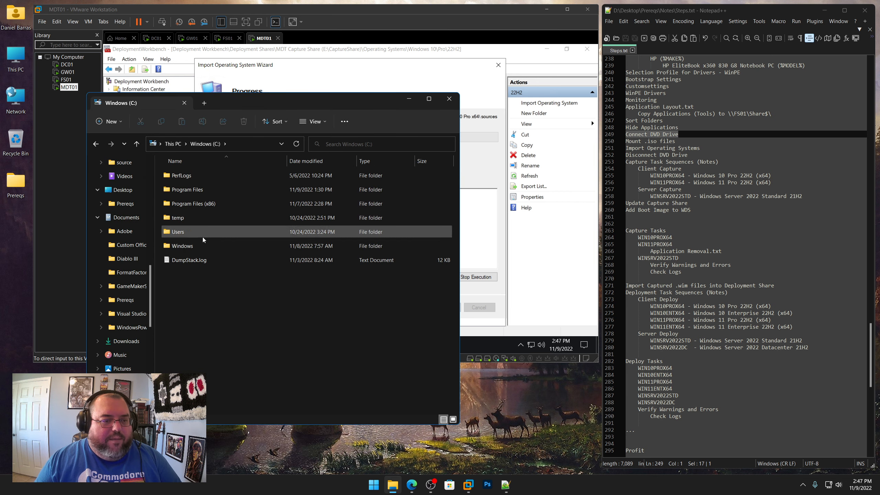
double_click(189, 246)
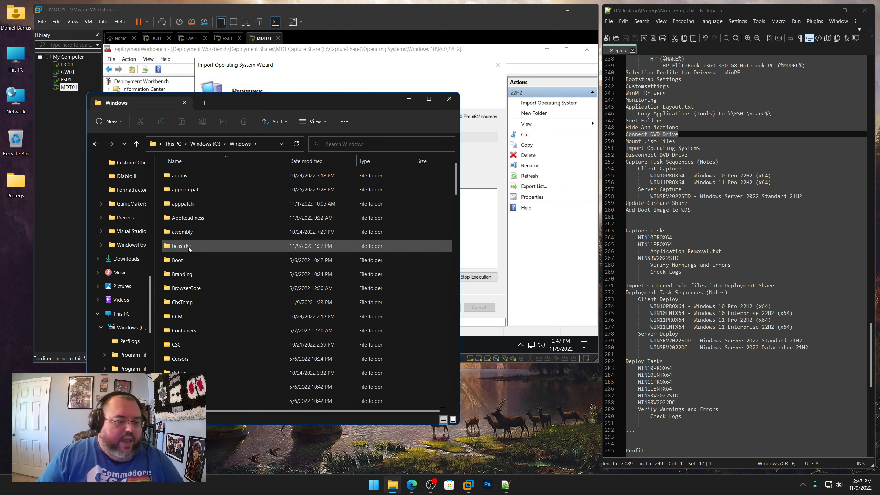
type("sp")
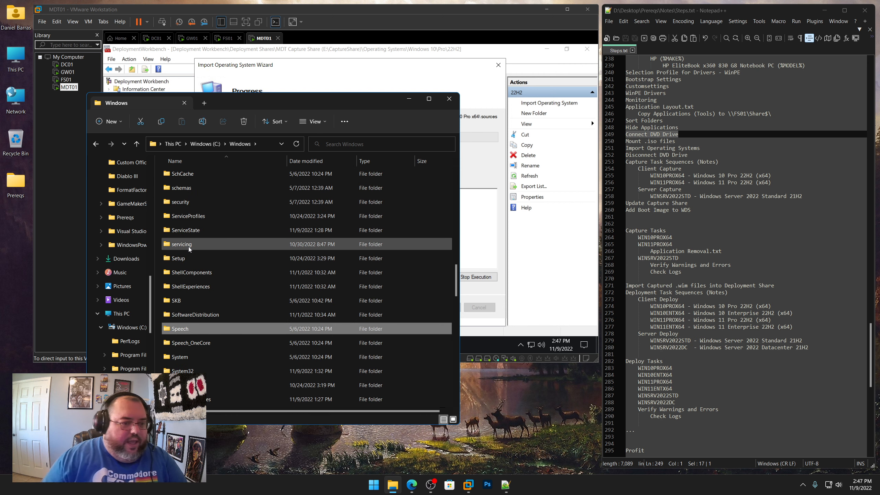
double_click(193, 374)
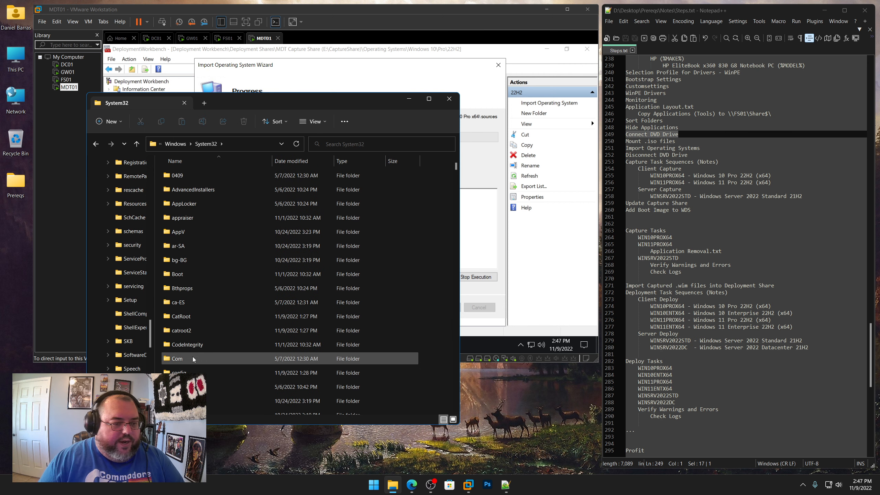
key("s")
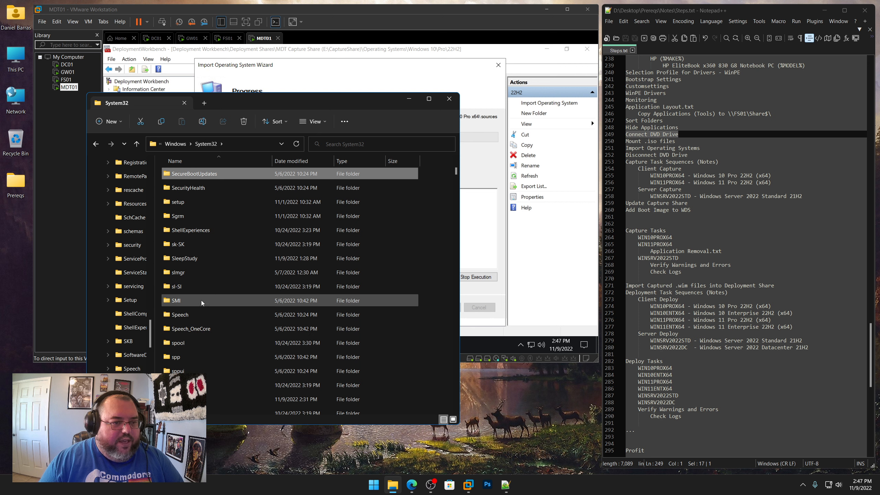
double_click(171, 356)
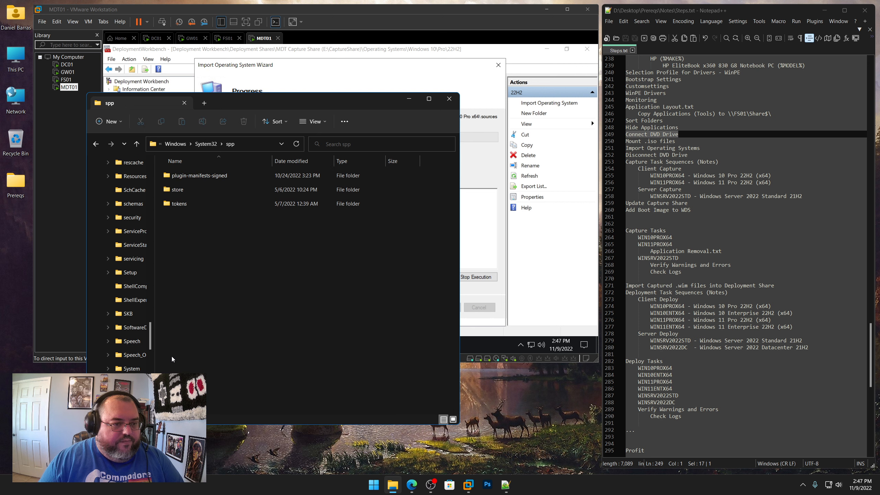
double_click(180, 205)
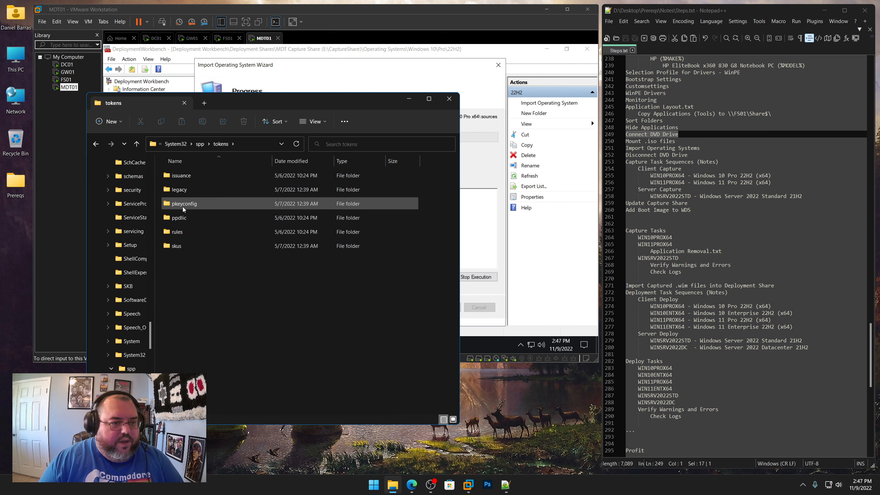
double_click(175, 246)
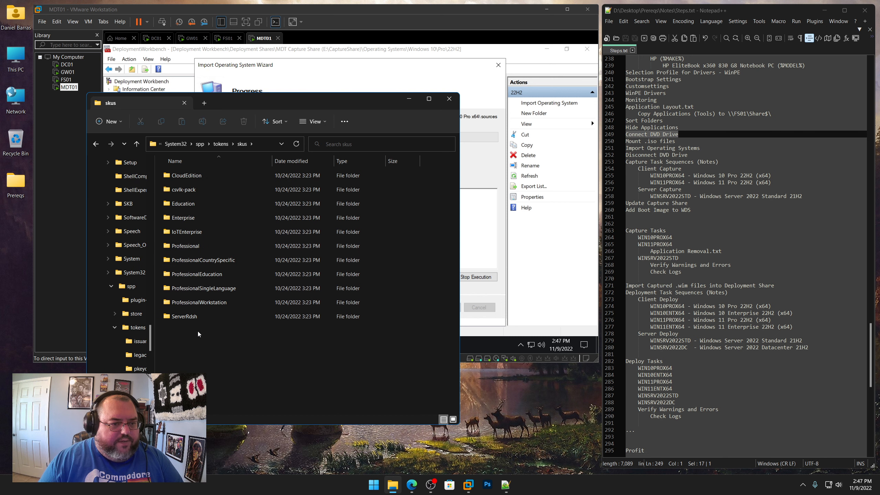
Examine the Windows edition SKU folders such as Enterprise and Professional, then close File Explorer
left_click(186, 243)
left_click(191, 217)
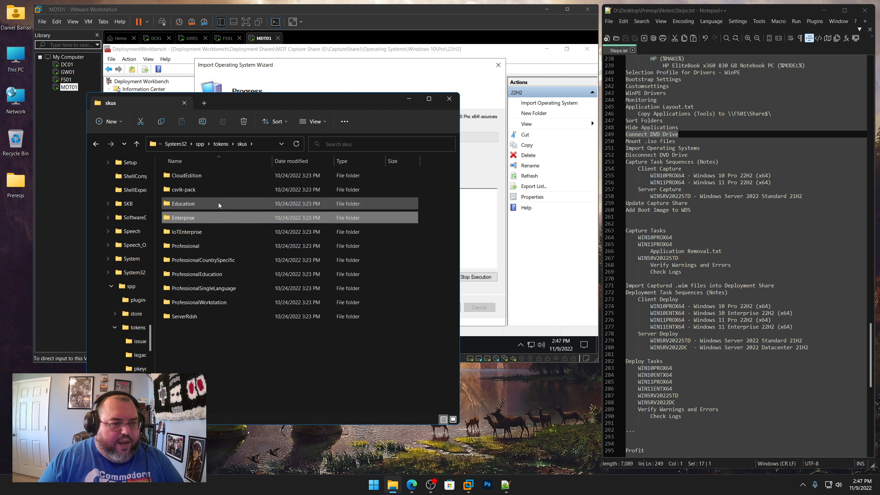
left_click(197, 201)
left_click(210, 174)
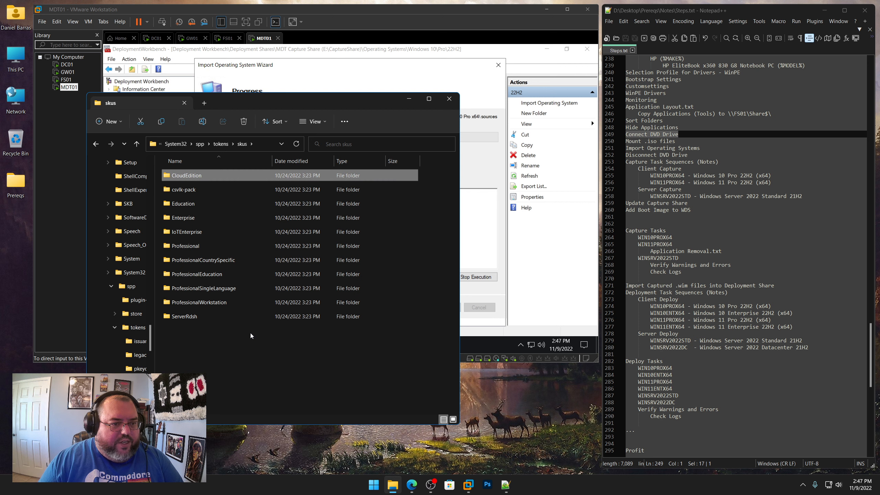
left_click(217, 342)
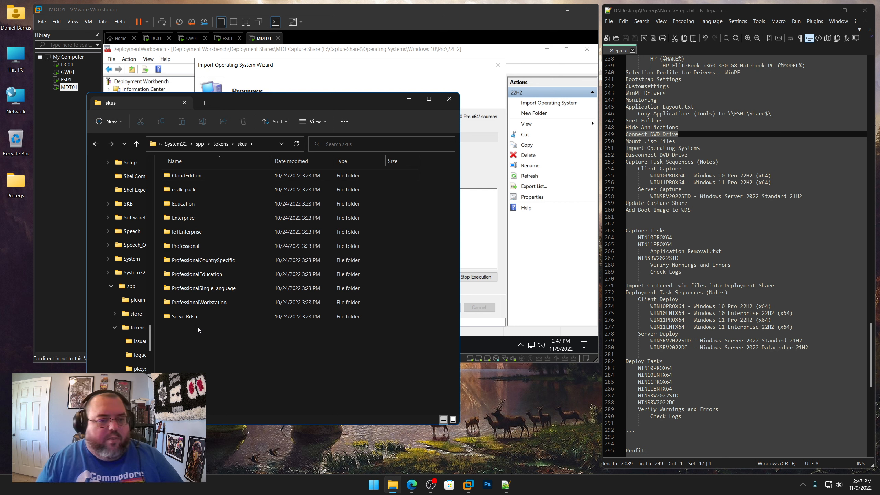
left_click(177, 219)
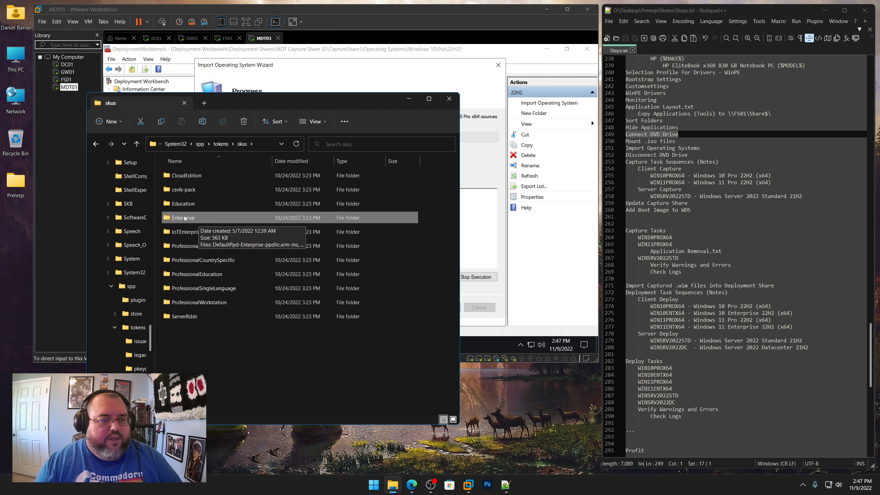
left_click(194, 247)
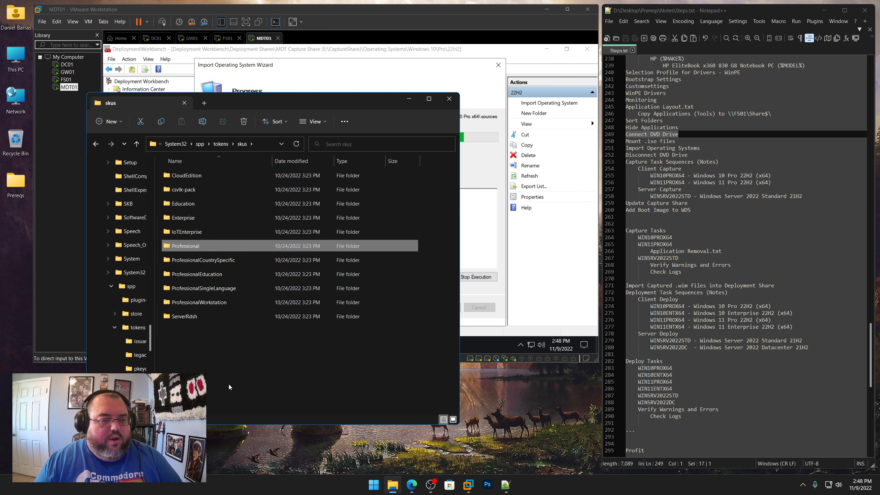
left_click(195, 218)
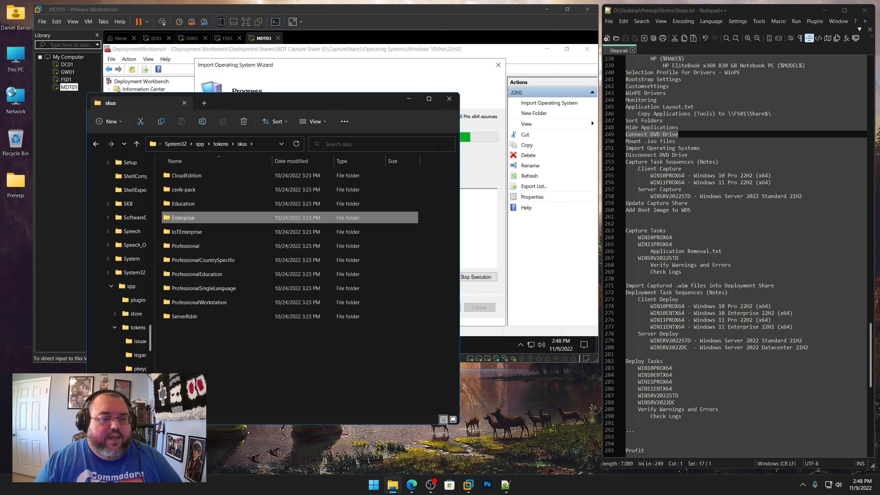
left_click(449, 100)
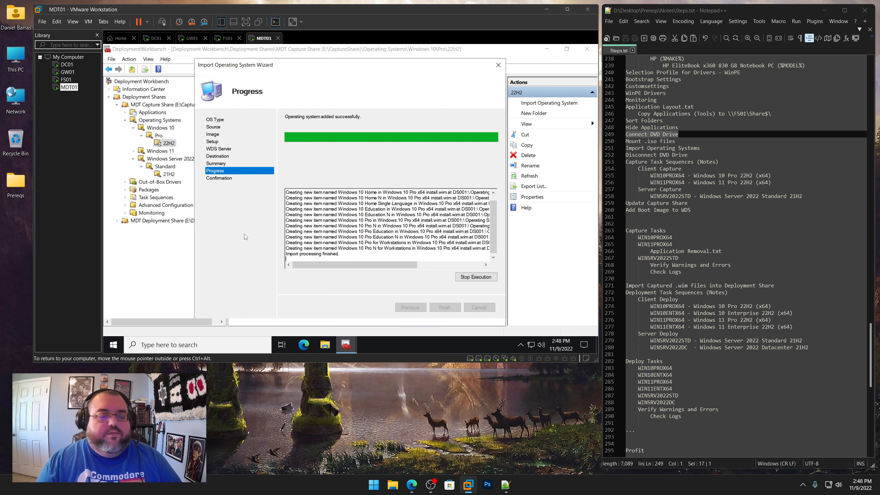
Close the import wizard and delete every imported image in the 22H2 folder except Windows 10 Pro
left_click(445, 307)
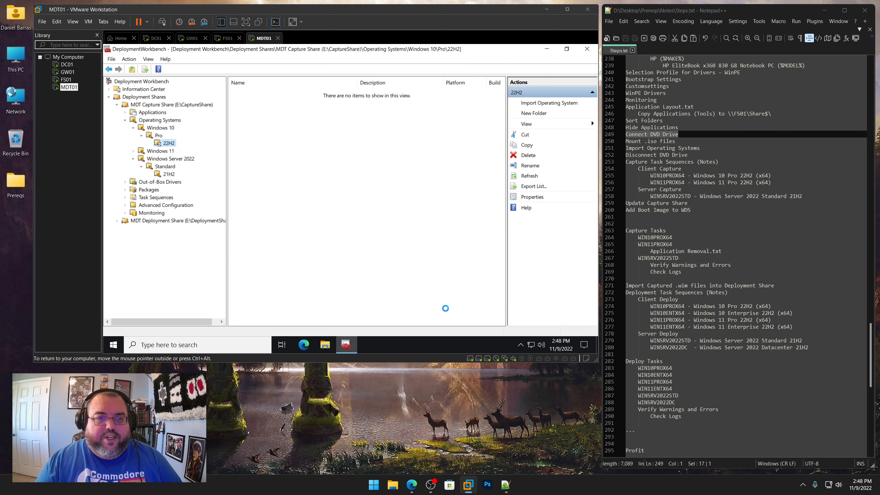
left_click_drag(357, 84, 418, 85)
left_click_drag(373, 246, 332, 90)
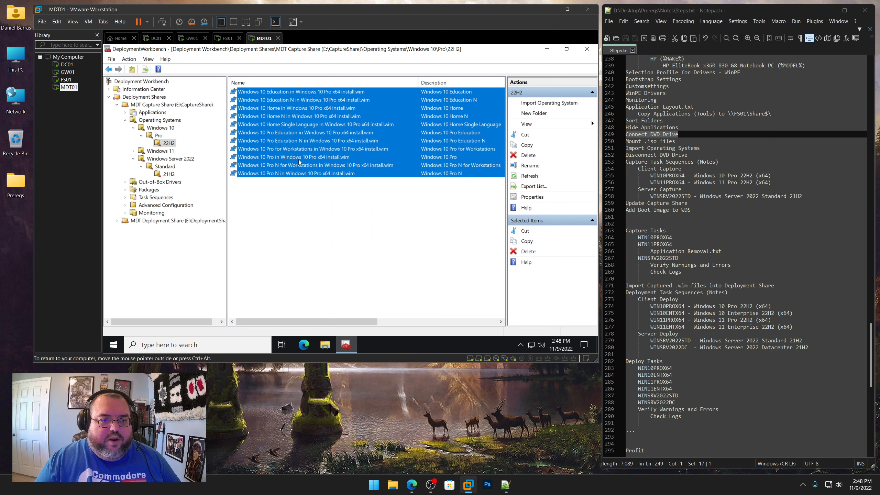
left_click(331, 160, "ctrl")
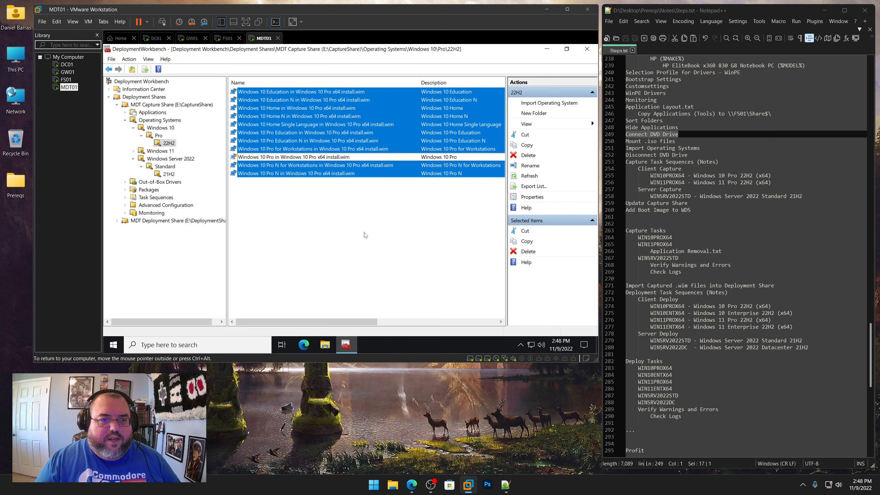
right_click(367, 148)
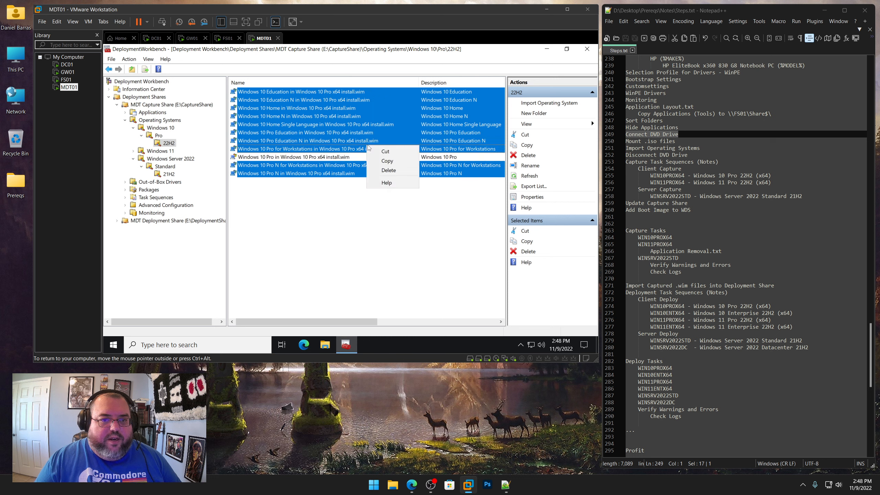
left_click(388, 170)
left_click(447, 308)
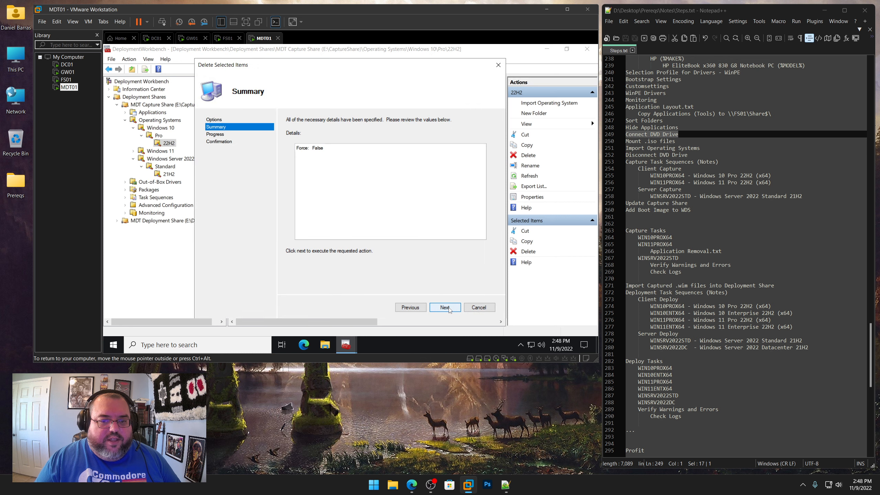
left_click(445, 307)
left_click(447, 308)
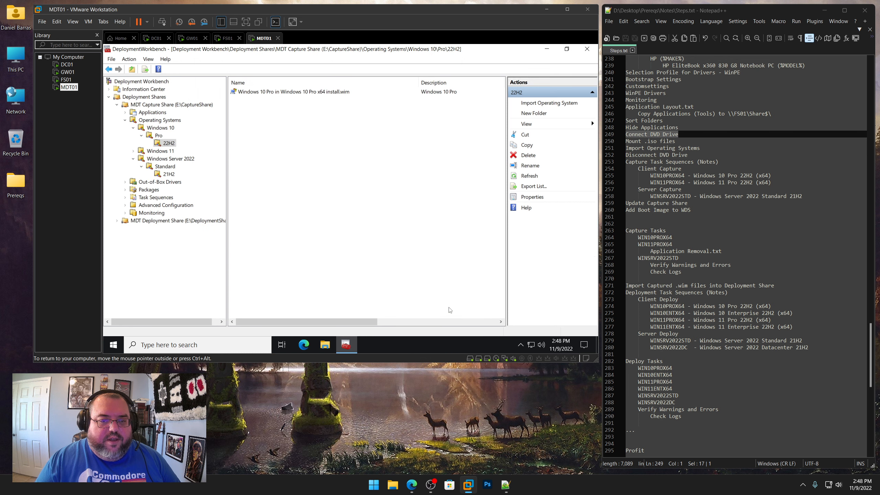
Rename the remaining Windows 10 Pro operating system to Windows 10 Pro x64 install.wim
right_click(324, 92)
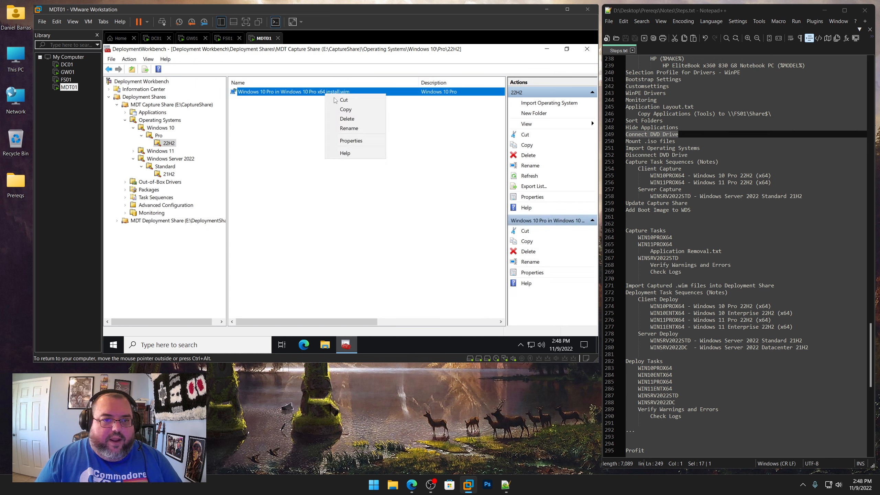
left_click(351, 140)
left_click_drag(341, 104, 235, 106)
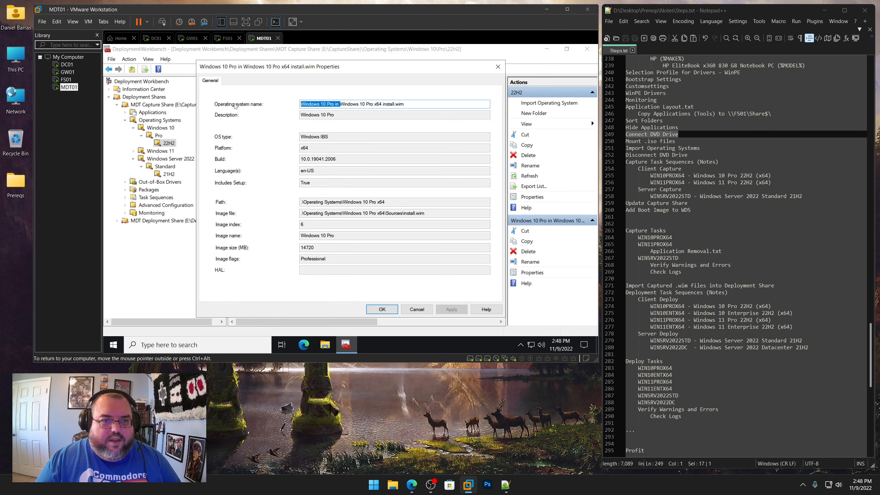
key("Delete")
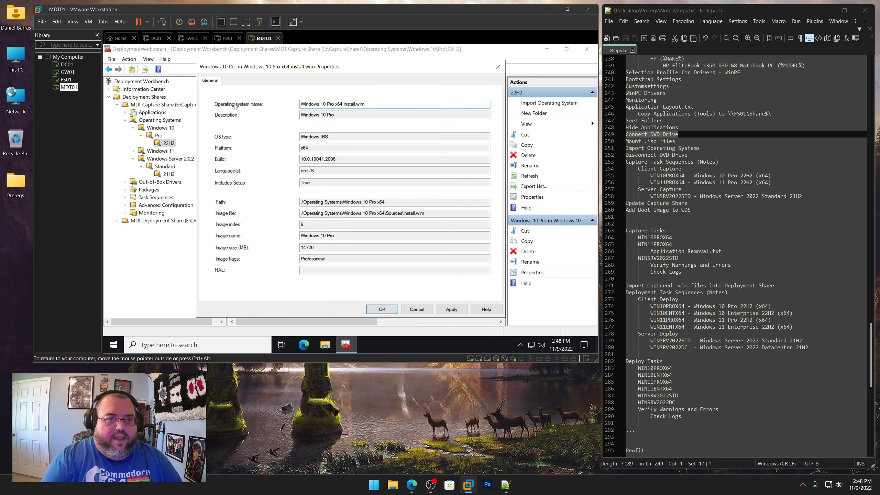
left_click(380, 309)
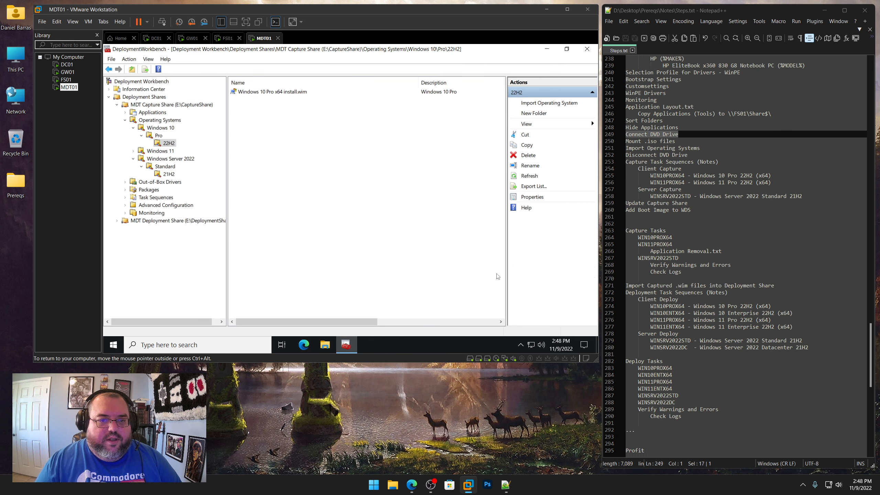
left_click_drag(362, 325, 451, 322)
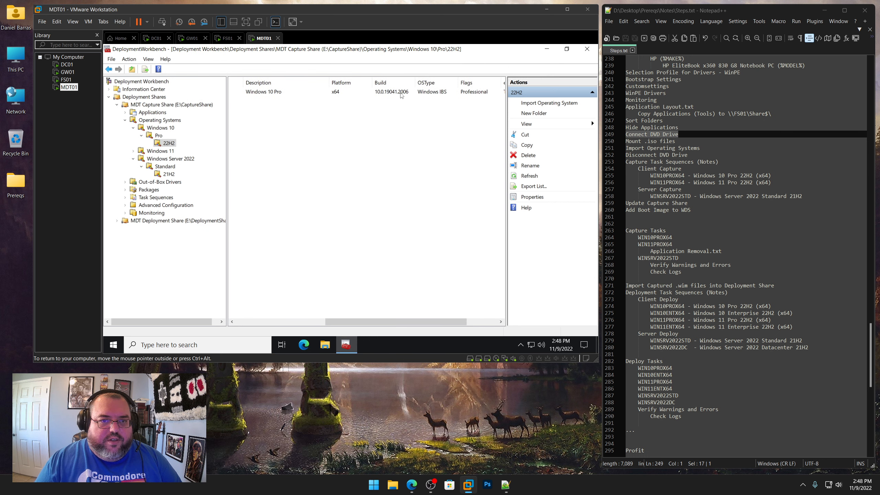
left_click_drag(383, 321, 258, 319)
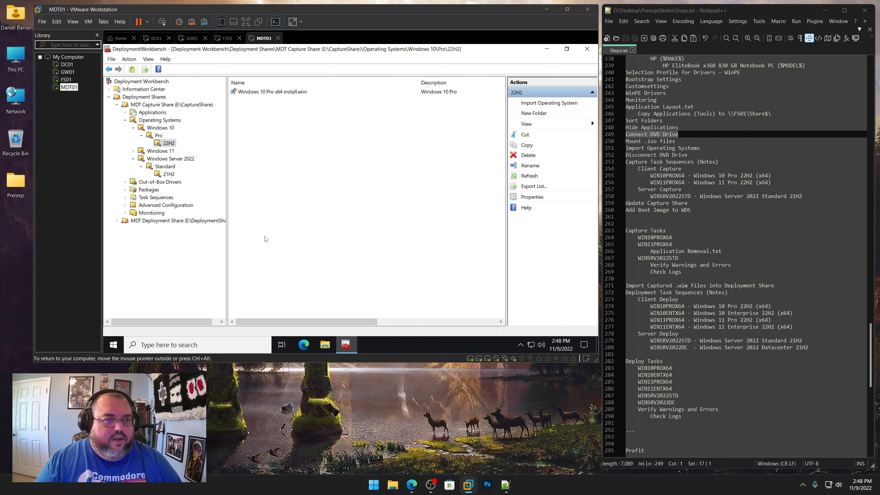
Switch MDT01's virtual DVD drive to Win11_22H2_English_x64v1.iso in the Windows 11 22H2 (x64) folder
right_click(69, 87)
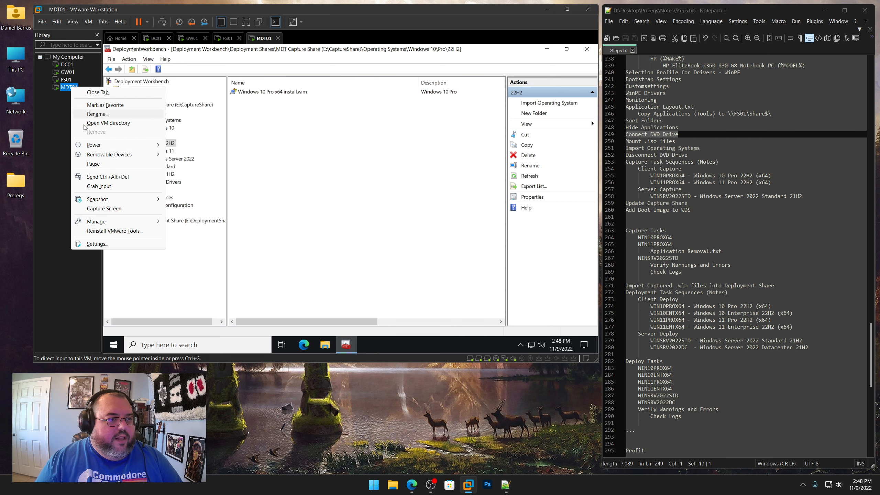
left_click(100, 246)
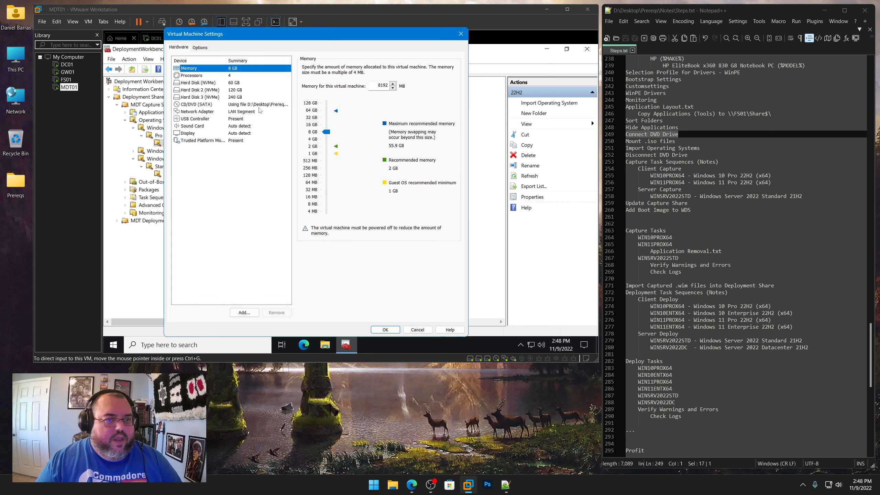
left_click(258, 104)
left_click(442, 129)
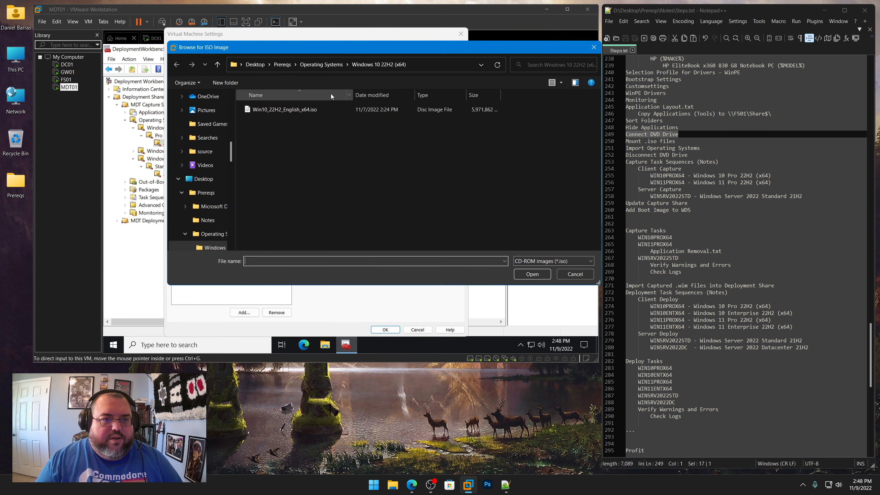
left_click(317, 65)
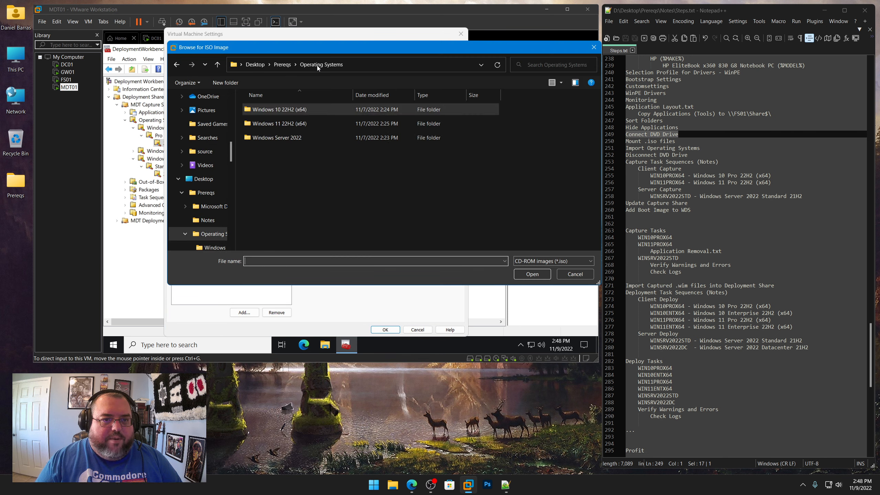
double_click(291, 124)
left_click(277, 111)
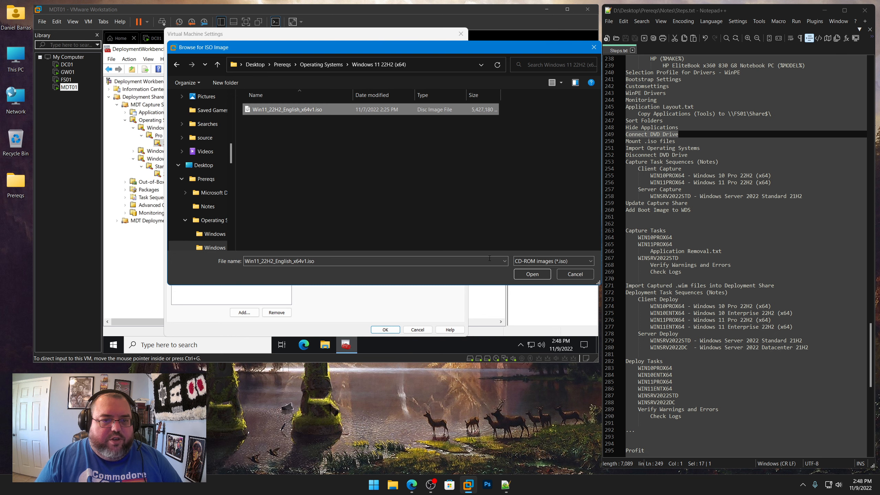
left_click(525, 274)
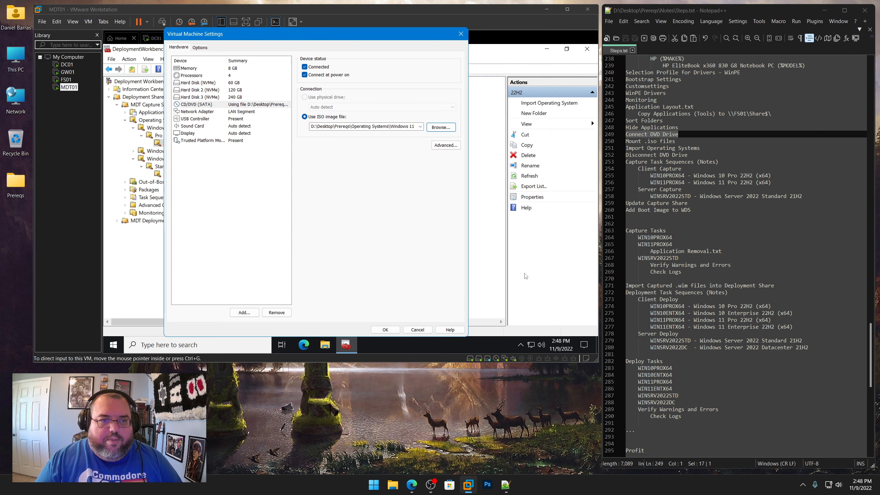
left_click(377, 332)
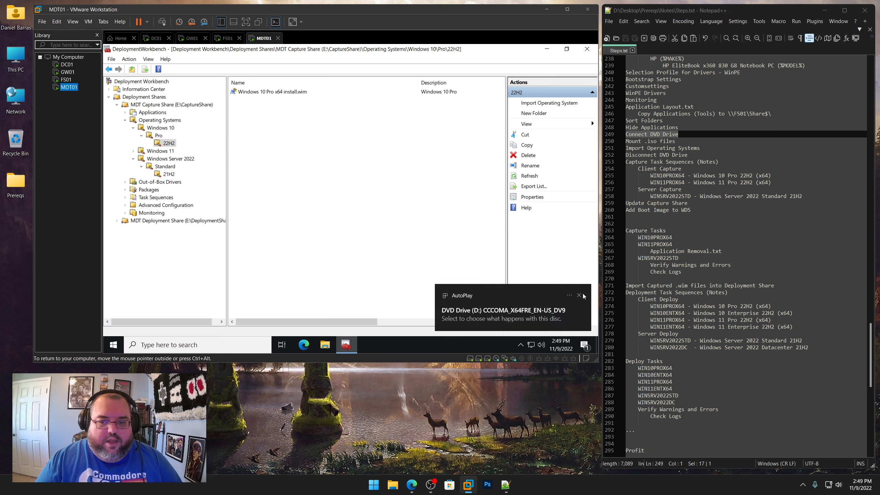
Start importing a full set of source files as an operating system into the Windows 11 > Pro > 22H2 folder
left_click(581, 295)
left_click(133, 152)
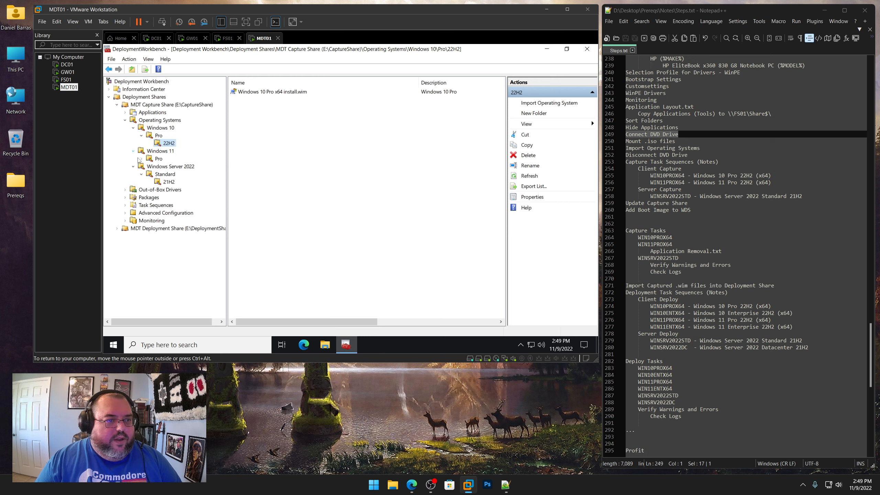
left_click(140, 158)
left_click(167, 167)
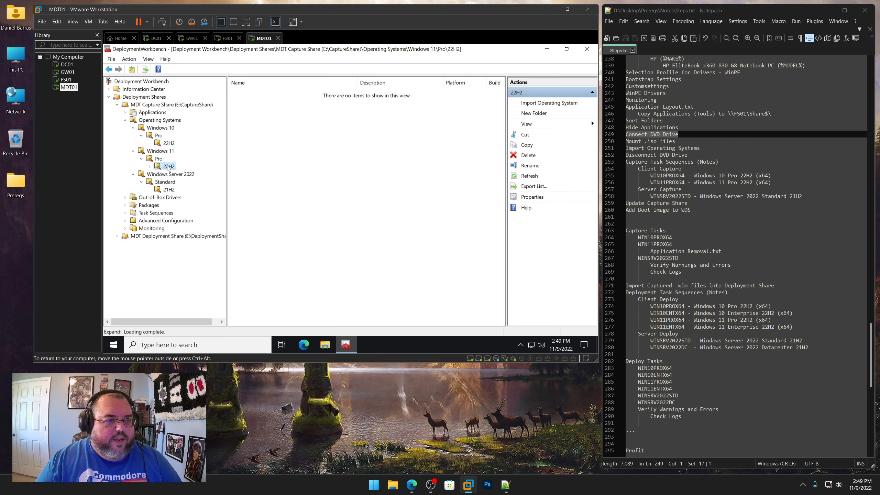
right_click(168, 167)
left_click(189, 172)
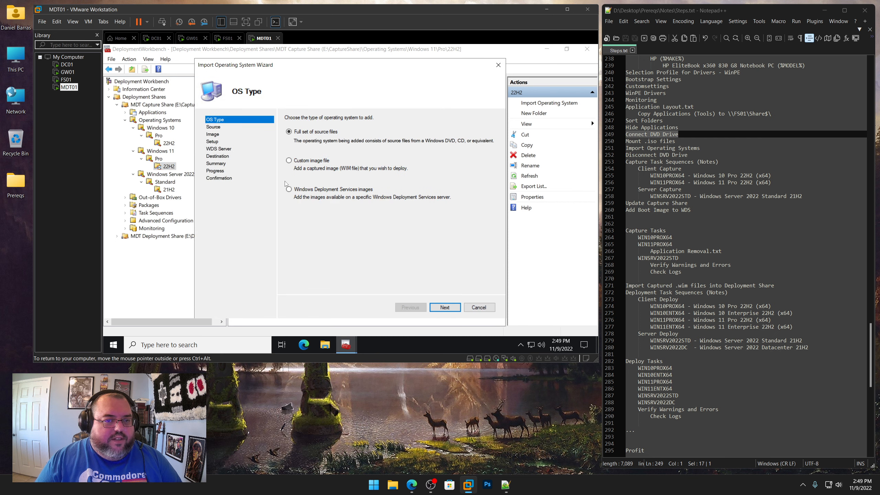
left_click(445, 307)
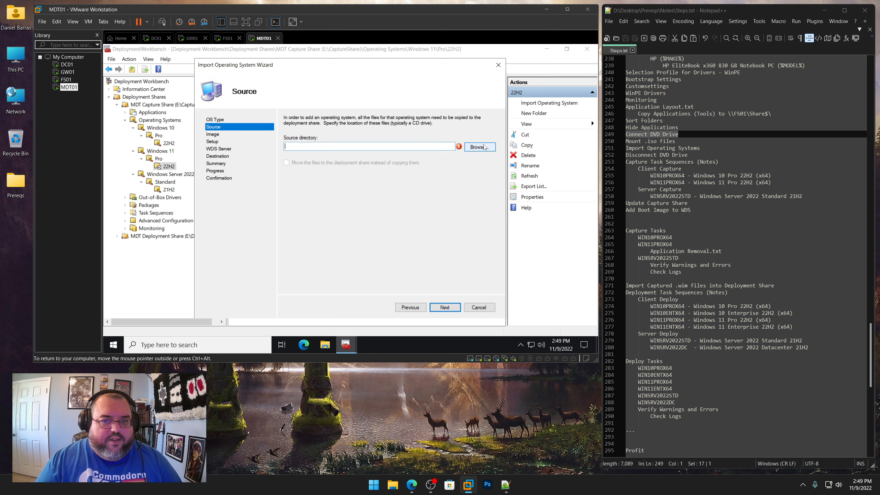
Import from the DVD drive with destination directory Windows 11 Pro x64 and finish the wizard
left_click(479, 147)
left_click(374, 202)
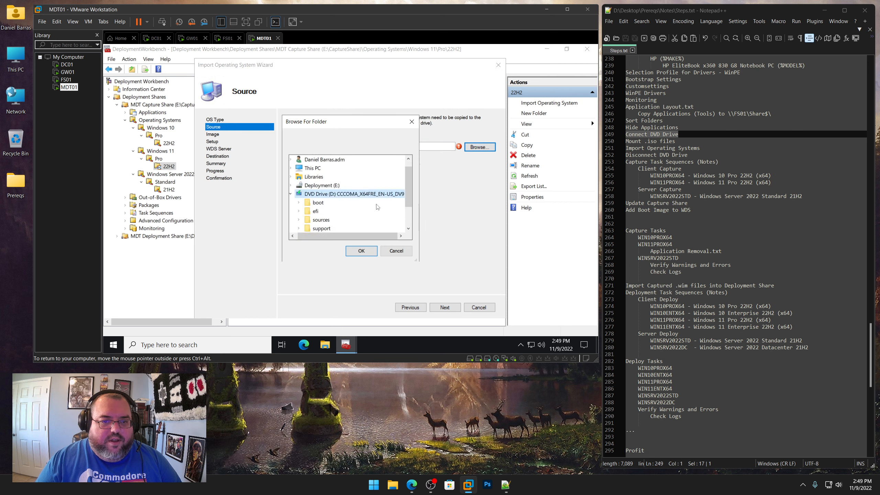
left_click(370, 253)
left_click(448, 308)
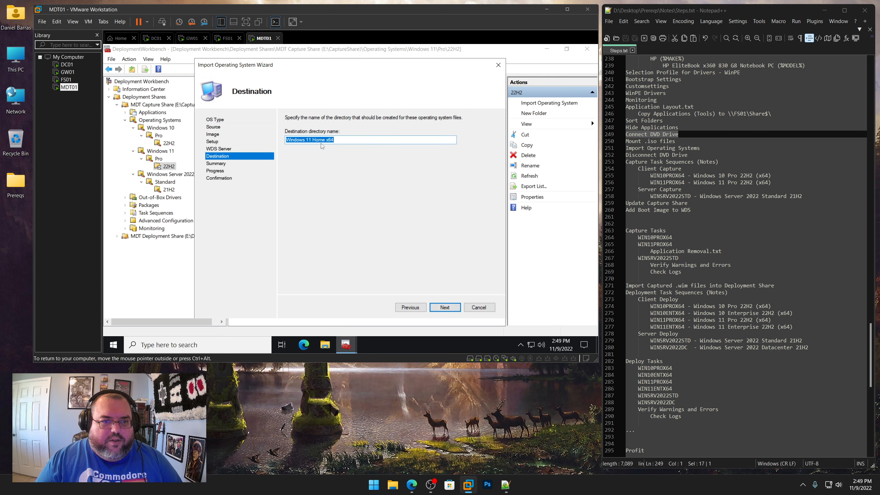
left_click_drag(313, 140, 319, 140)
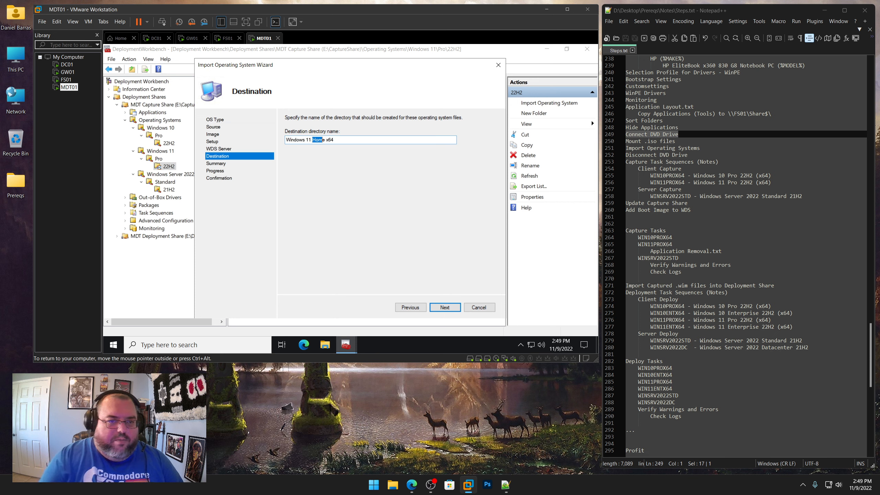
key("BackSpace")
type("Pro")
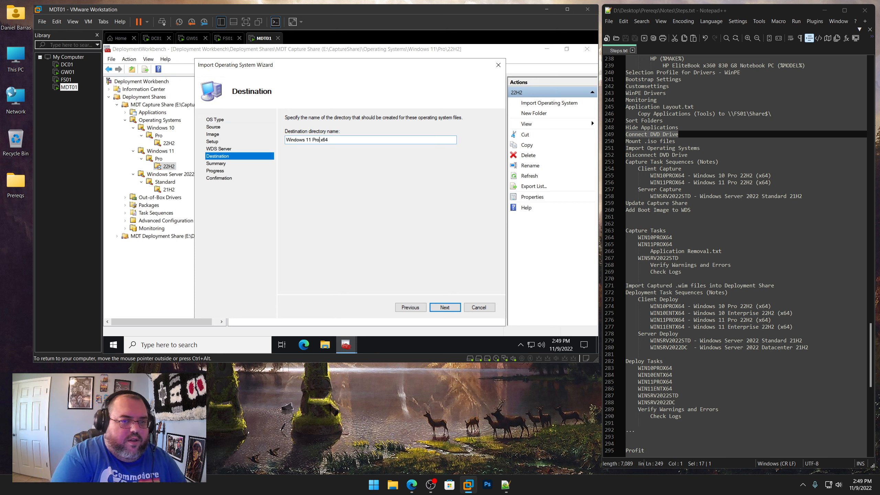
left_click(451, 307)
left_click(450, 307)
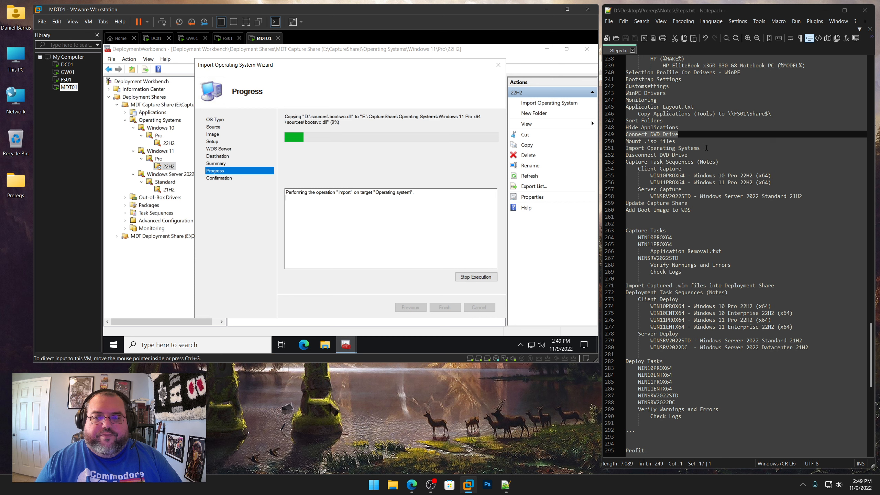
left_click_drag(707, 148, 625, 141)
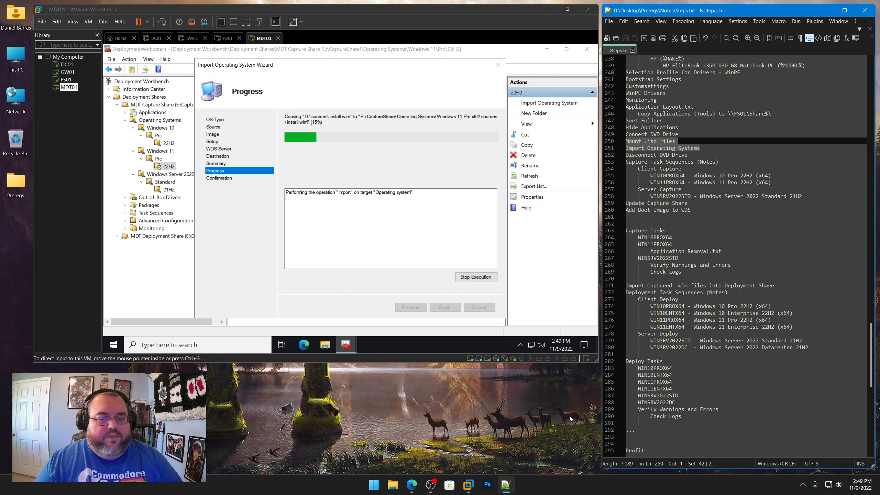
left_click(579, 416)
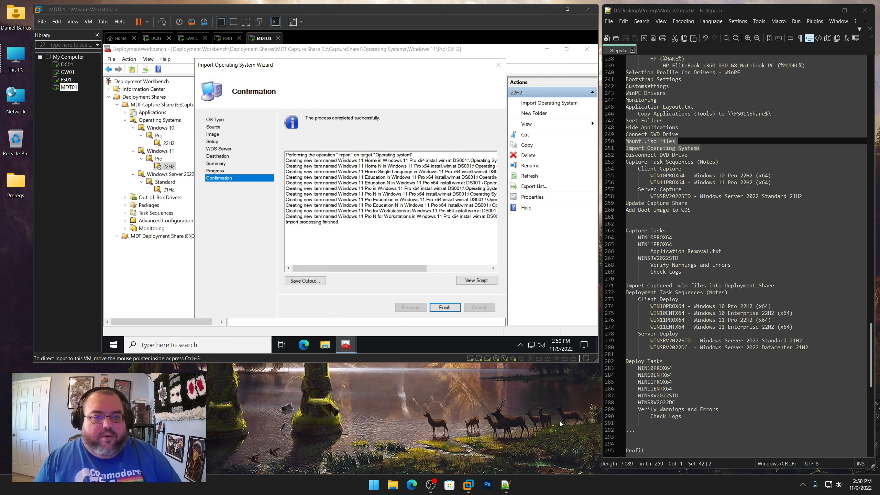
left_click(445, 307)
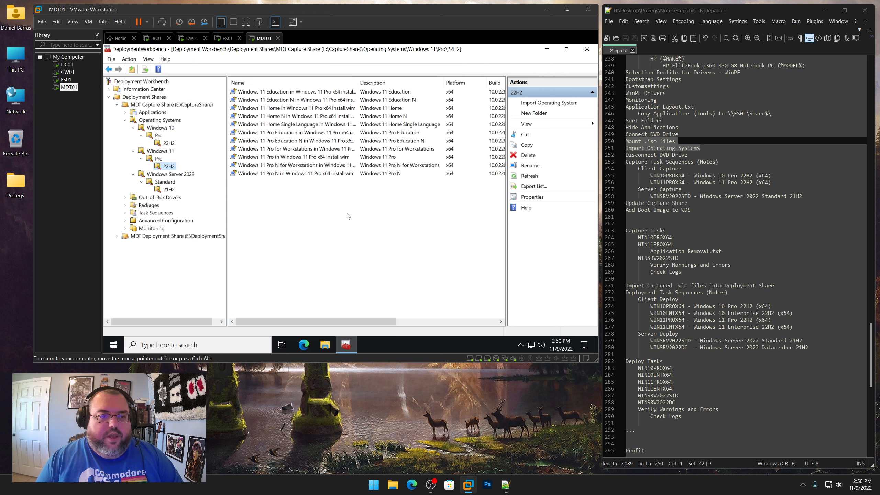
Delete every imported Windows 11 image in the 22H2 folder except Windows 11 Pro
left_click_drag(347, 214, 316, 83)
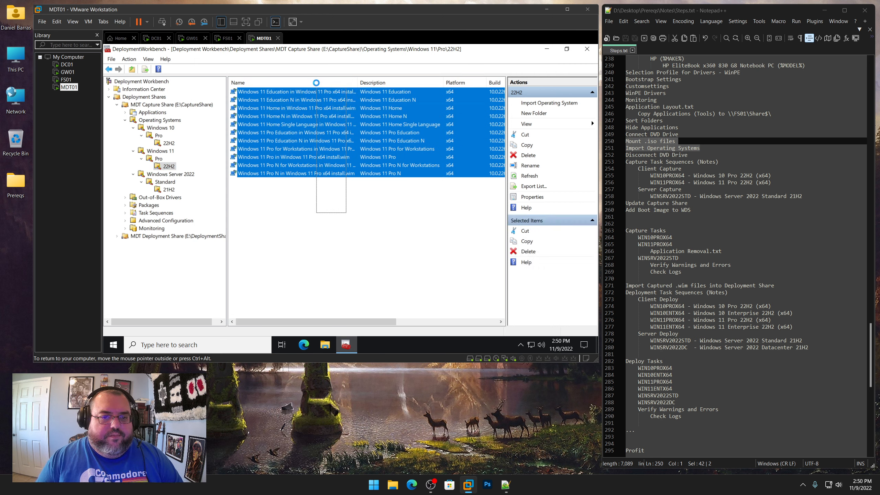
left_click(280, 157, "ctrl")
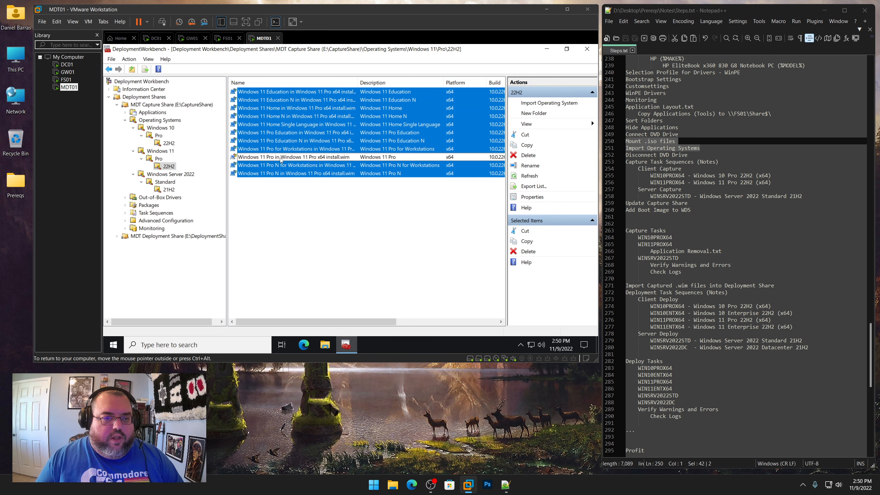
right_click(323, 172)
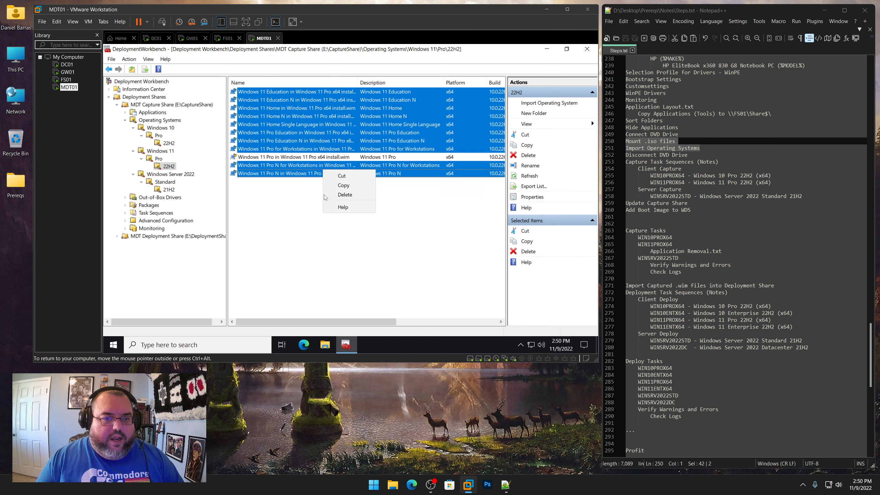
left_click(337, 195)
left_click(447, 307)
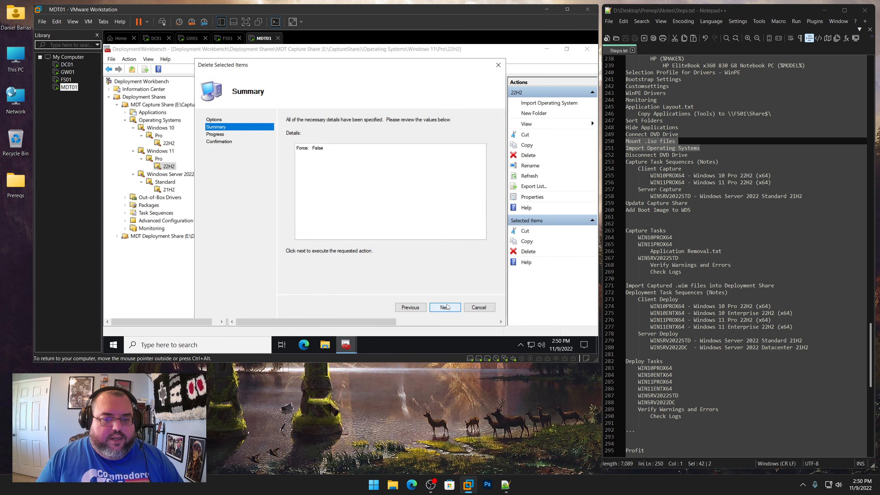
left_click(447, 307)
left_click(446, 307)
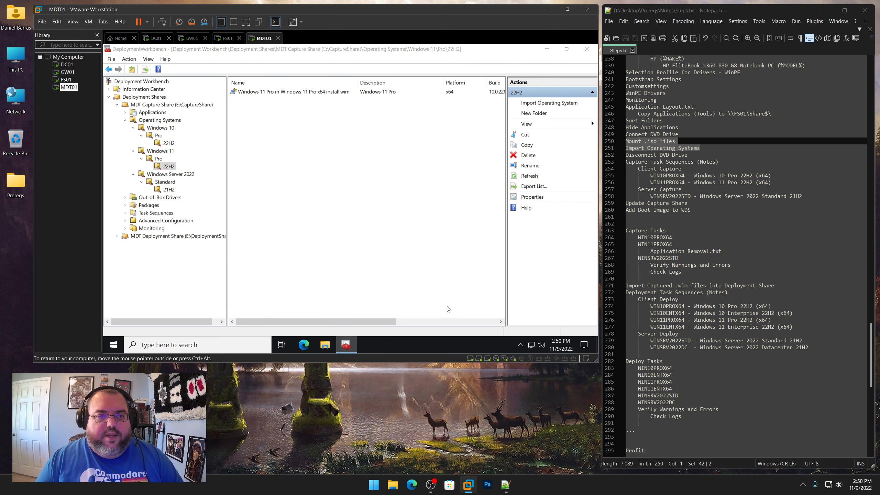
Rename the remaining Windows 11 Pro operating system to Windows 11 Pro x64 install.wim
right_click(332, 93)
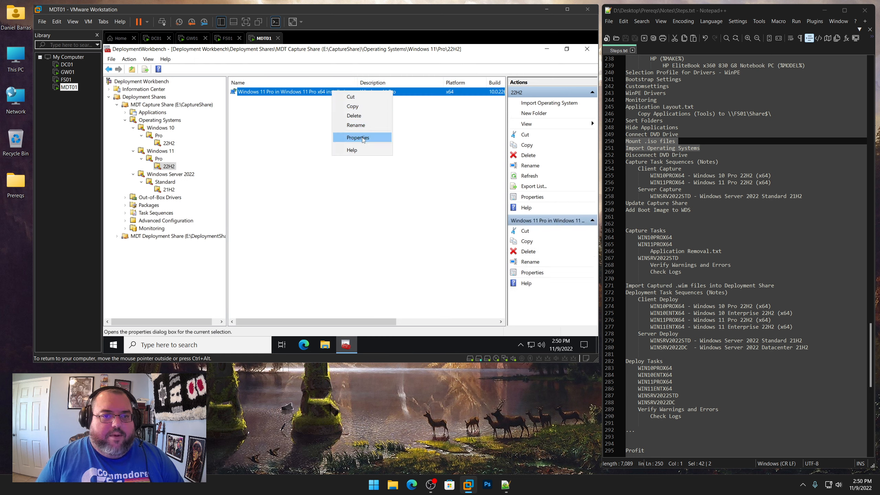
left_click(363, 137)
left_click_drag(306, 104, 340, 104)
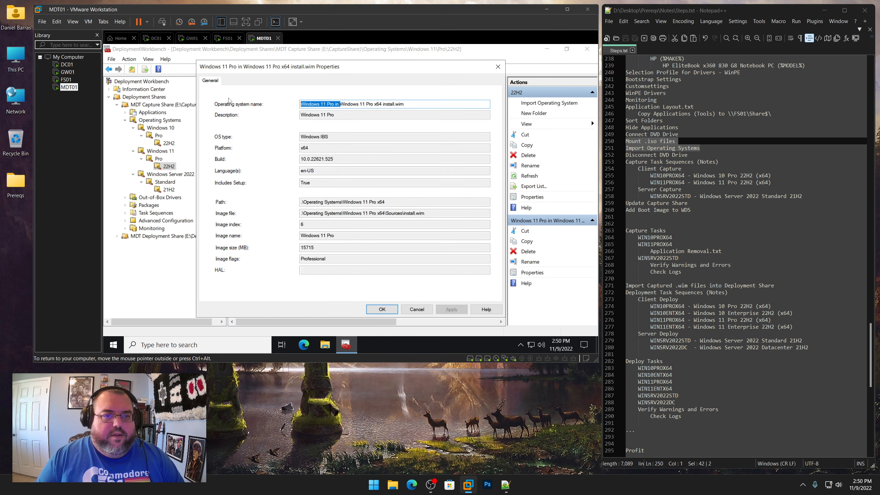
key("BackSpace")
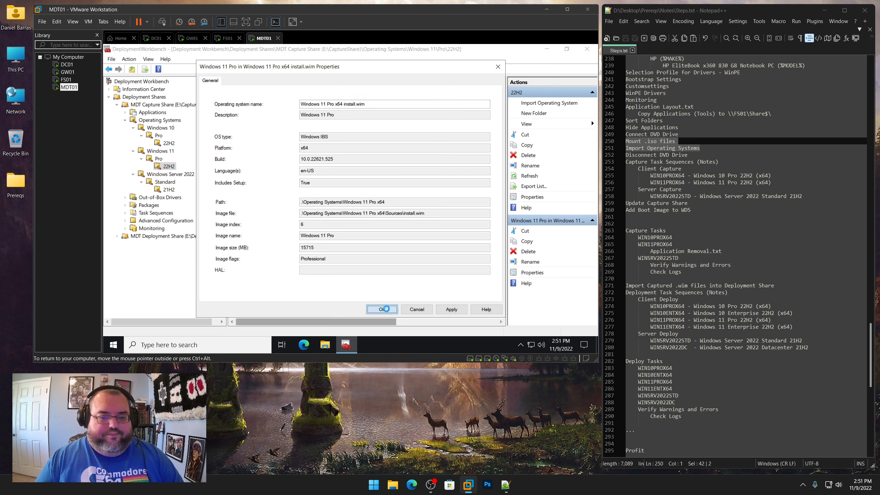
left_click(384, 309)
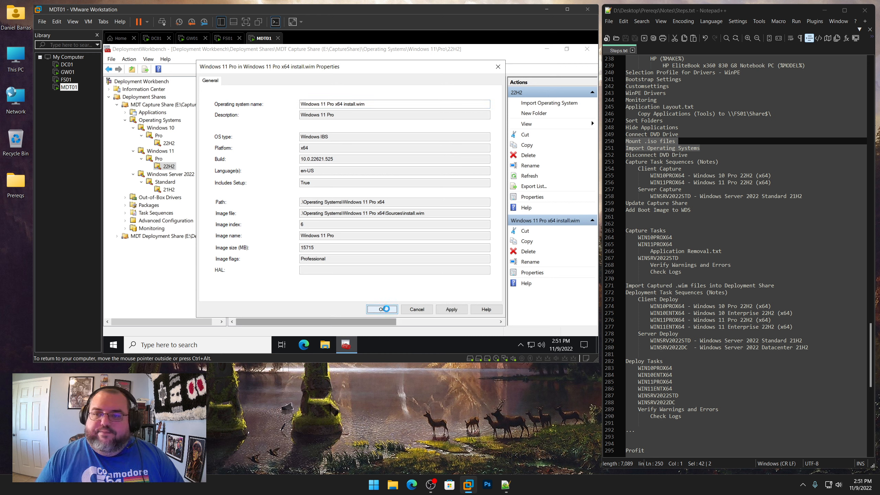
Disconnect MDT01's virtual CD/DVD drive in the virtual machine settings
left_click(170, 190)
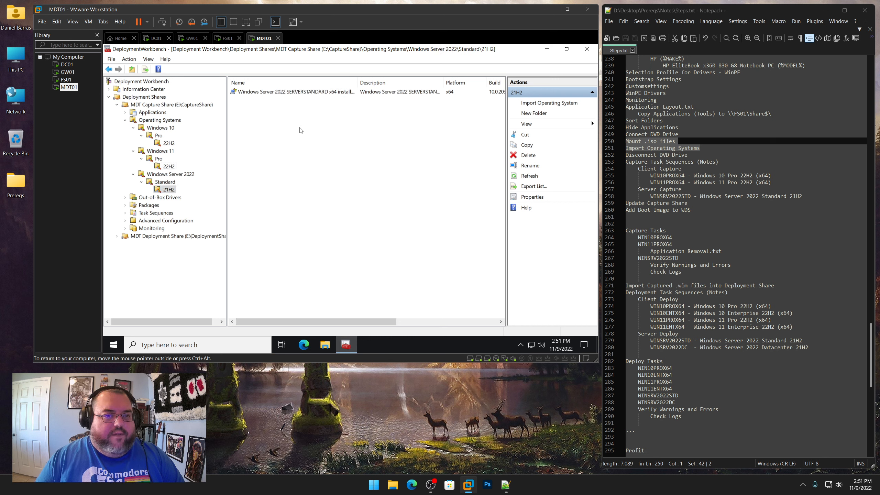
left_click(169, 142)
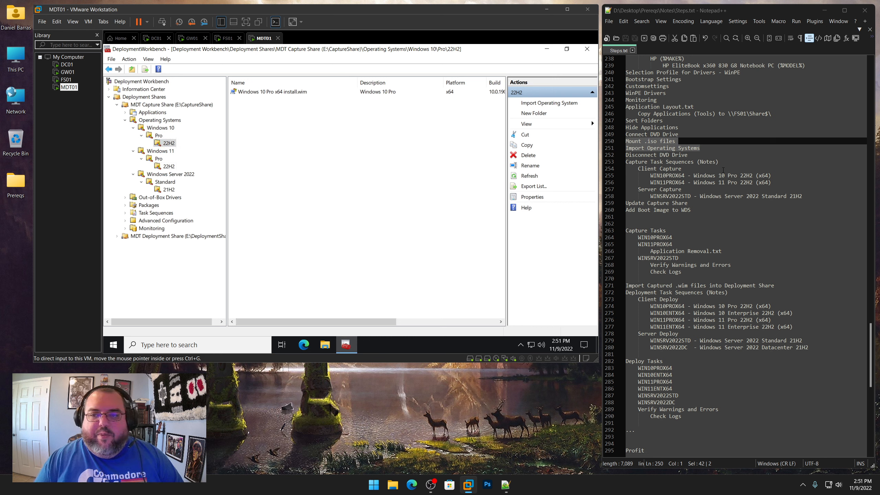
left_click_drag(688, 155, 625, 155)
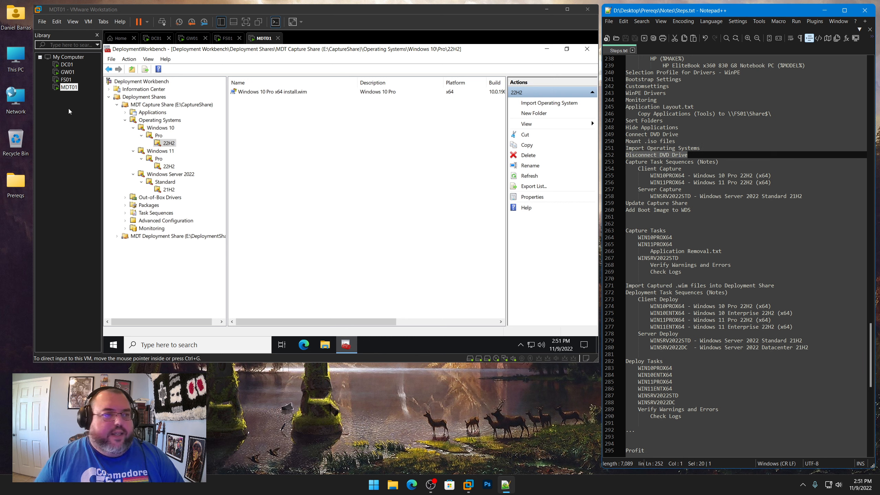
right_click(66, 87)
left_click(87, 243)
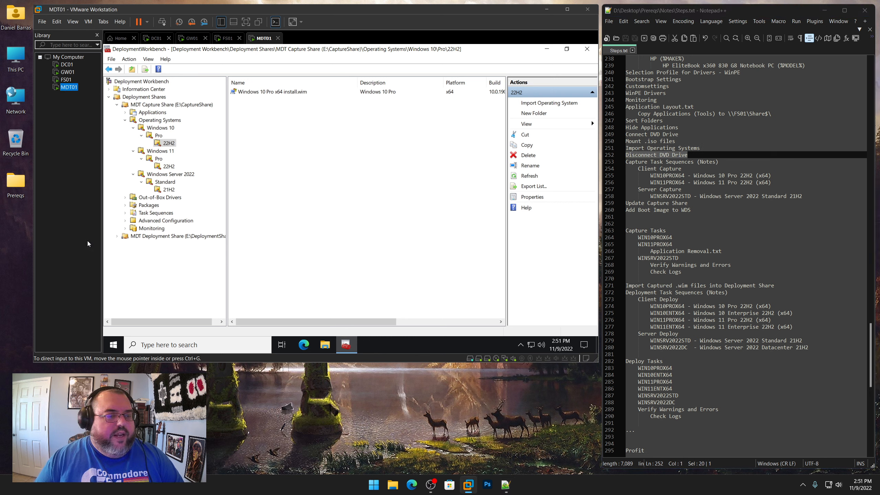
left_click(244, 104)
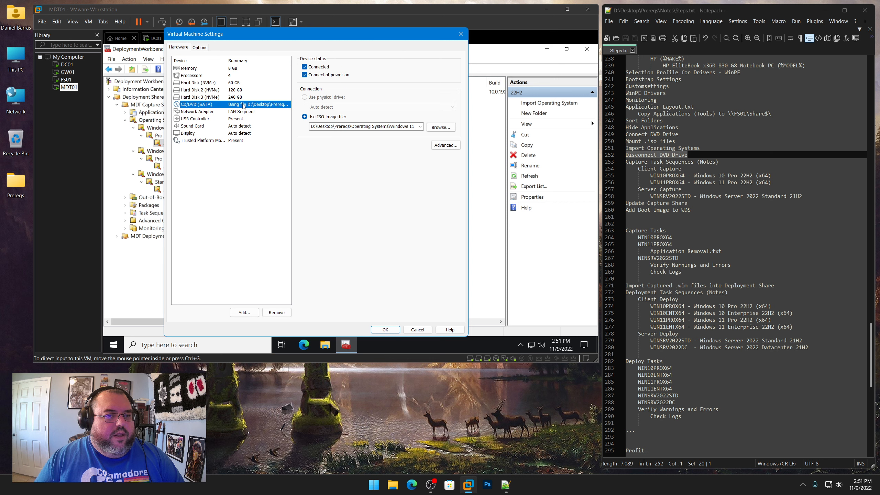
left_click(320, 68)
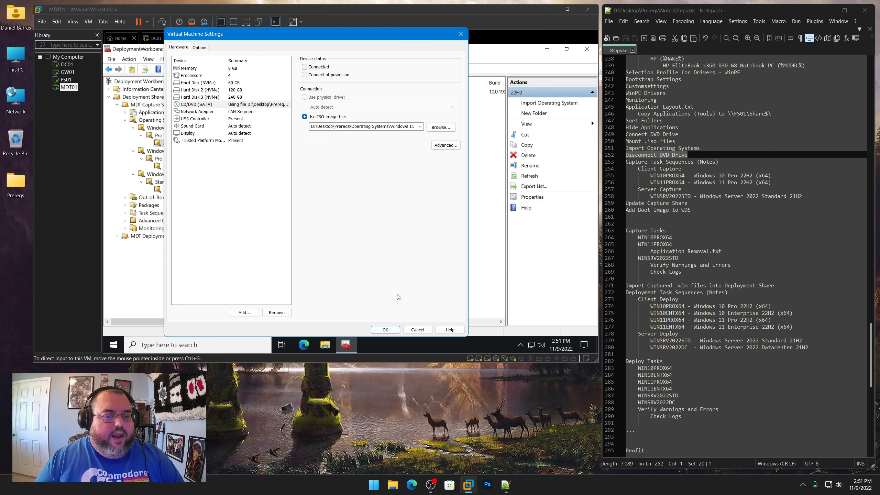
left_click(395, 330)
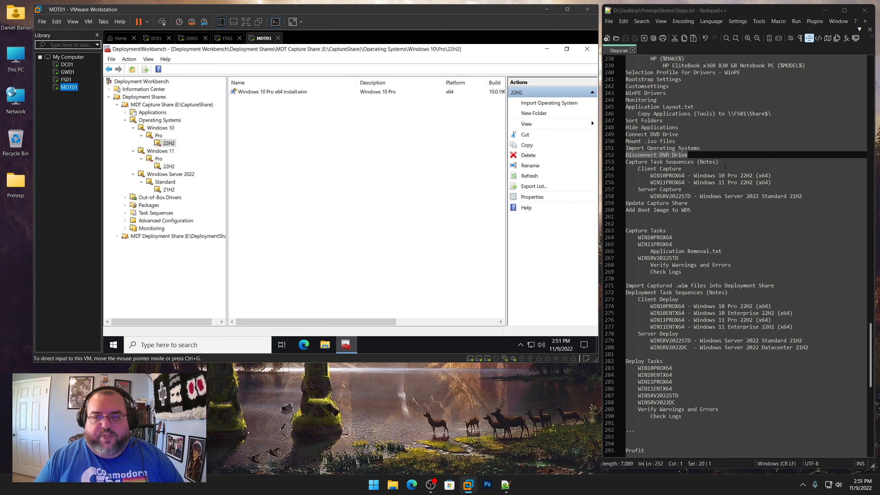
Open Capture - Server 2022.txt, Capture - Windows 10.txt and Capture - Windows 11.txt in Notepad++, moving the Windows 10 tab first
left_click_drag(719, 161, 620, 167)
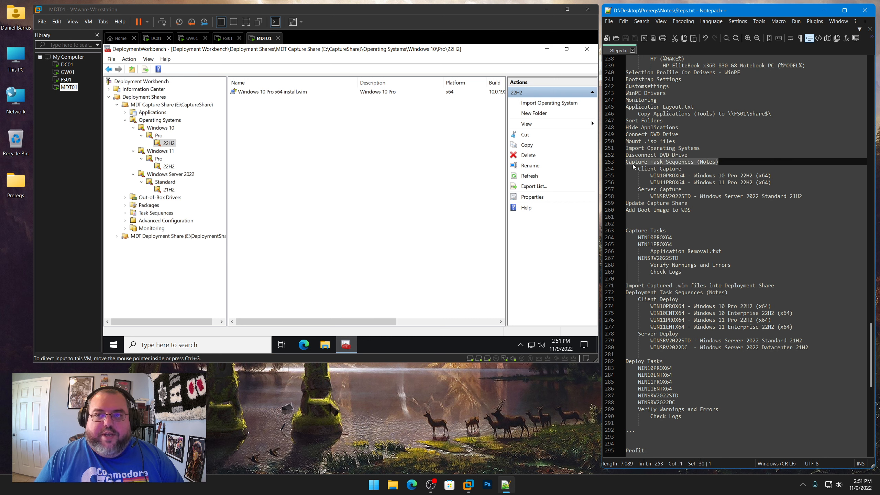
left_click(611, 23)
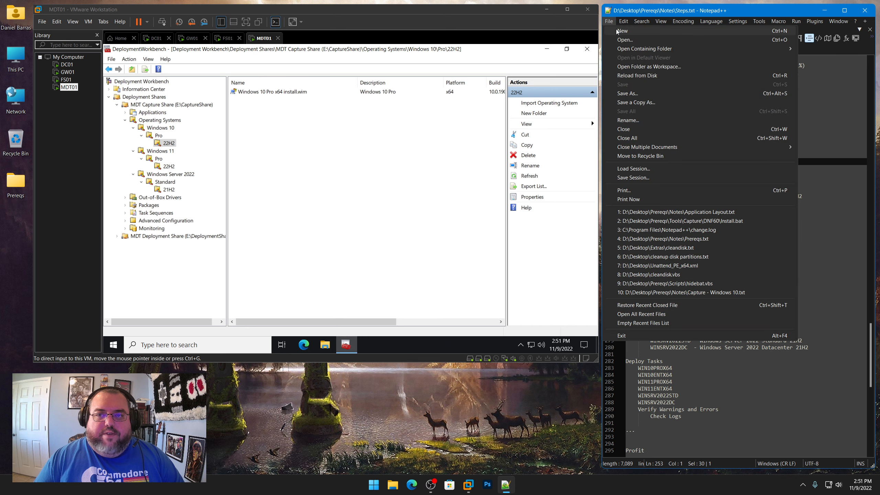
left_click(617, 38)
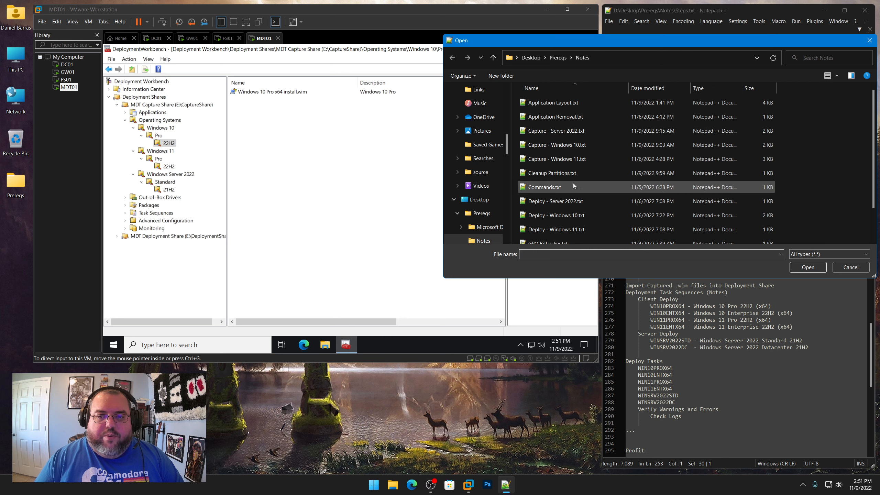
left_click(544, 144)
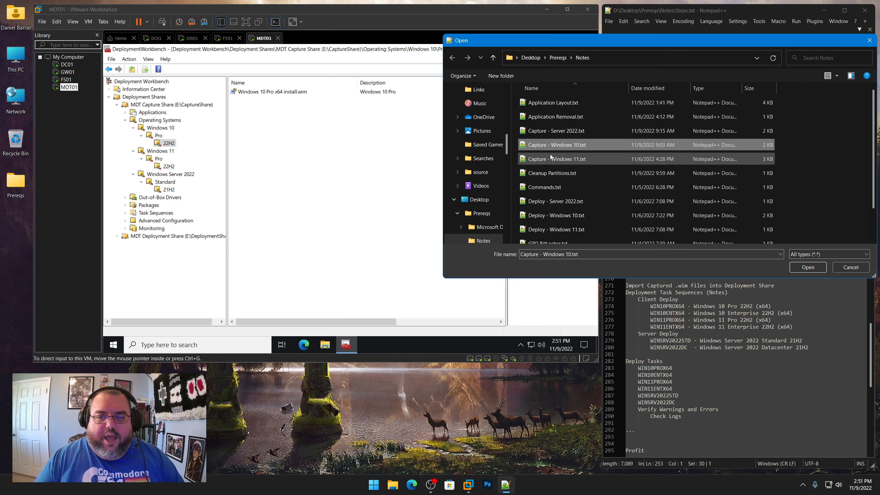
left_click(551, 159, "ctrl")
left_click(550, 133, "ctrl")
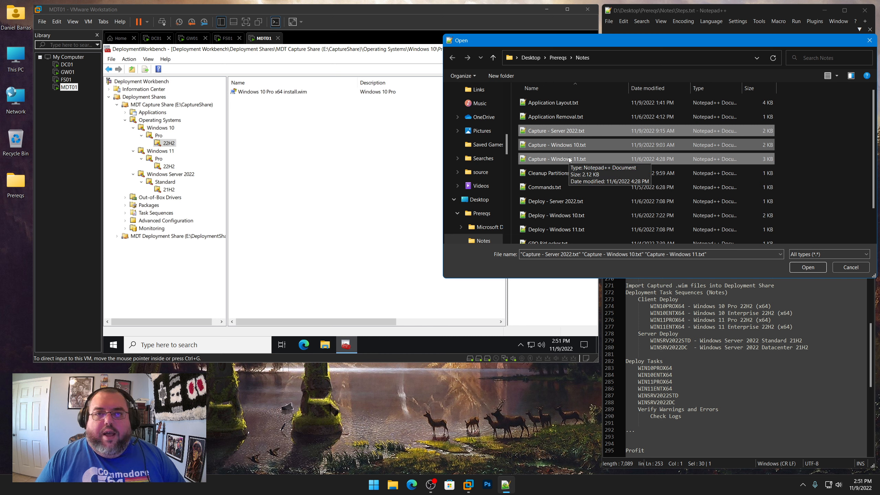
left_click(813, 267)
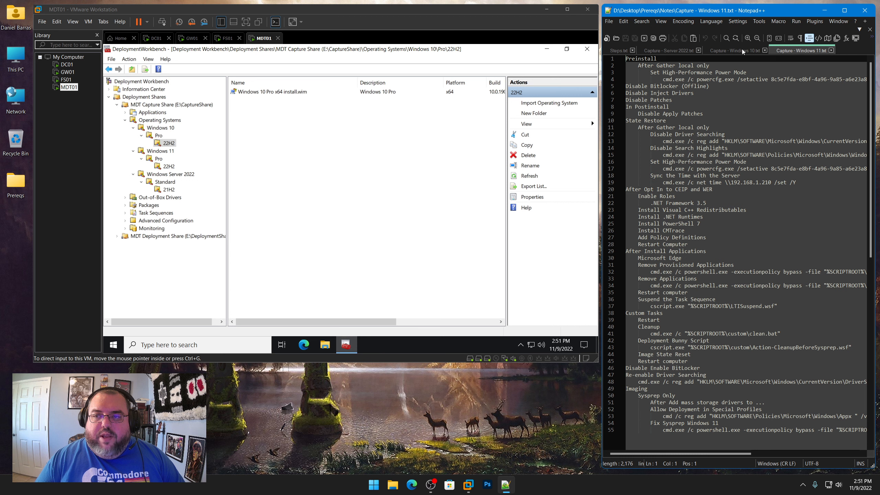
left_click_drag(741, 49, 664, 50)
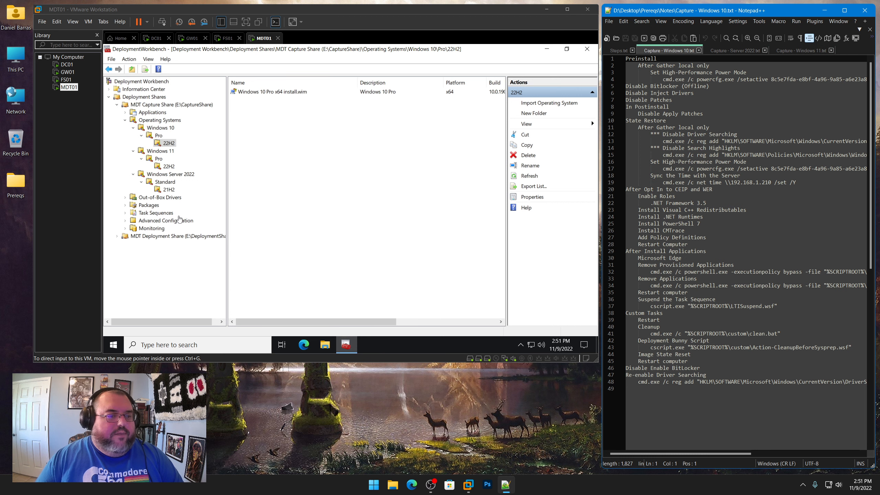
Create a folder named Capture Client under Task Sequences in the capture share
left_click(180, 218)
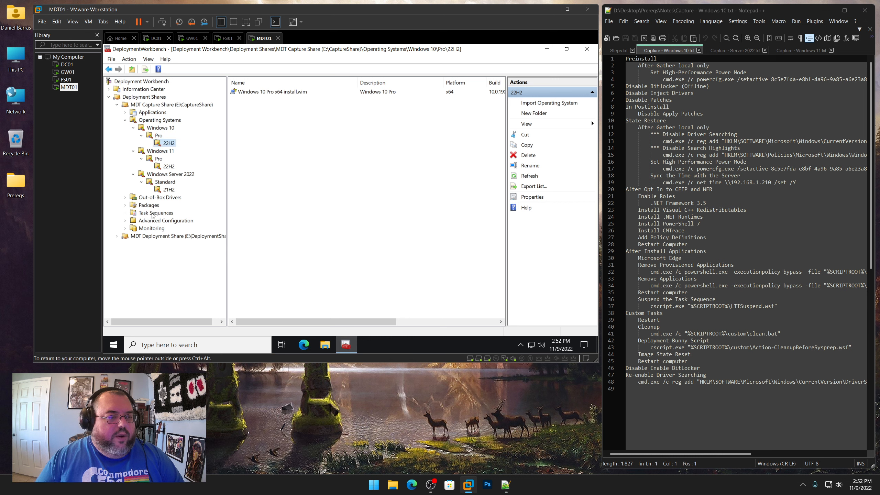
left_click(153, 215)
right_click(151, 213)
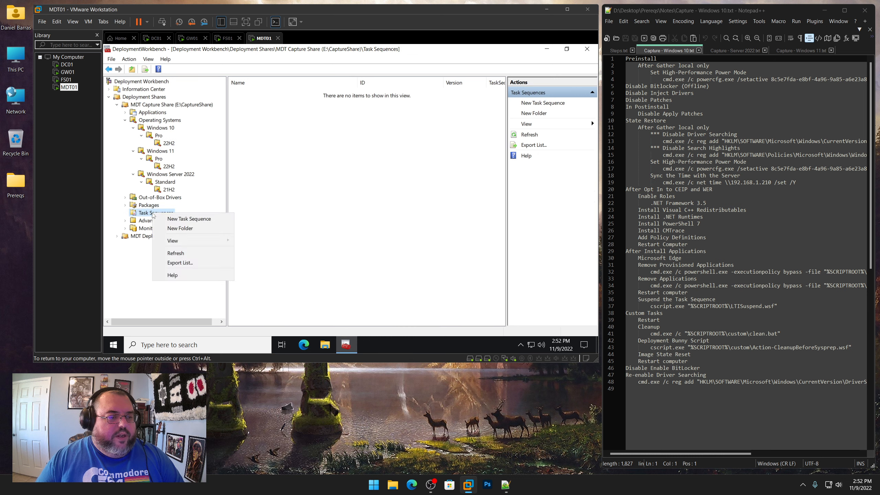
left_click(180, 228)
type("Capture")
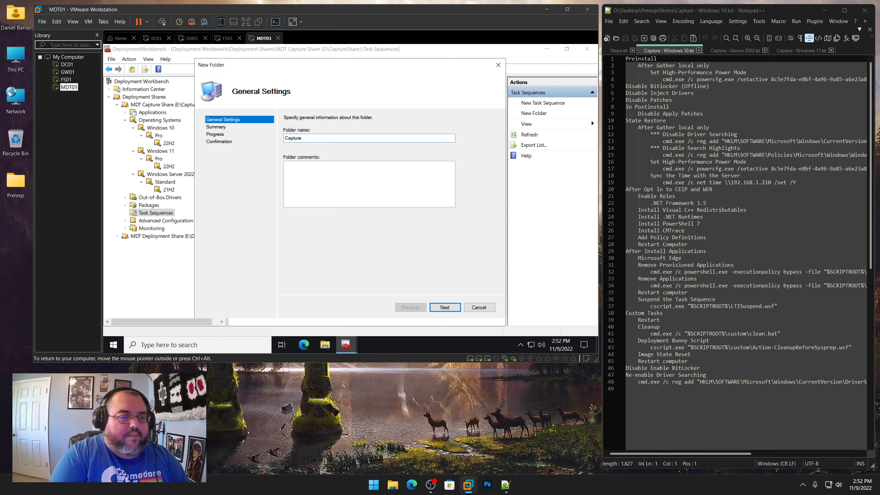
key("BackSpace")
key("BackSpace")
key("BackSpace")
key("BackSpace")
key("BackSpace")
key("BackSpace")
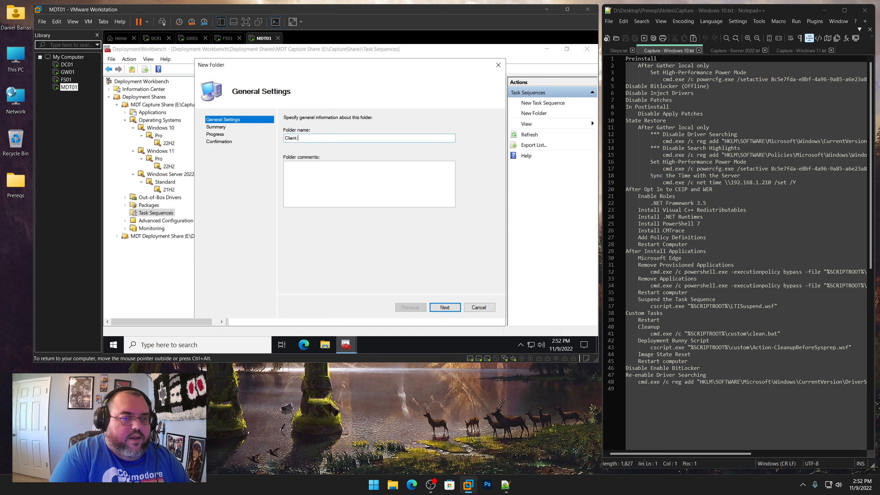
type("lient Capture")
key("ctrl+a")
type("Ca")
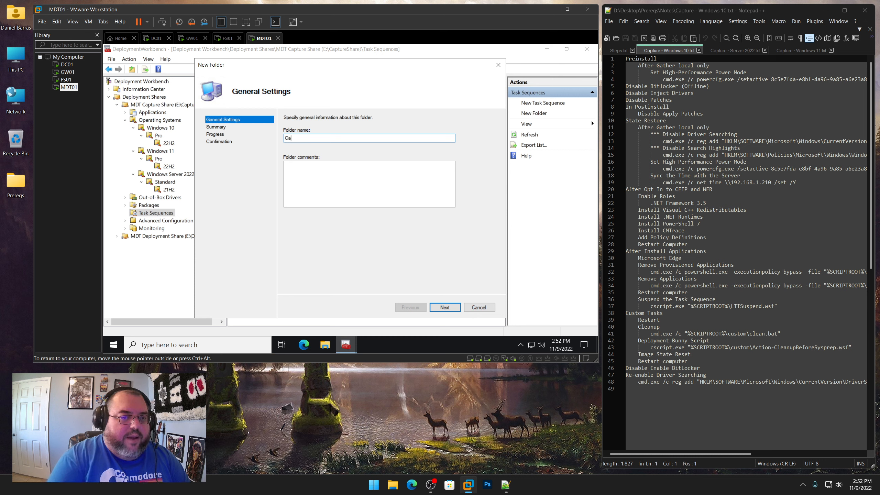
type("pture Client")
key("Return")
key("Return")
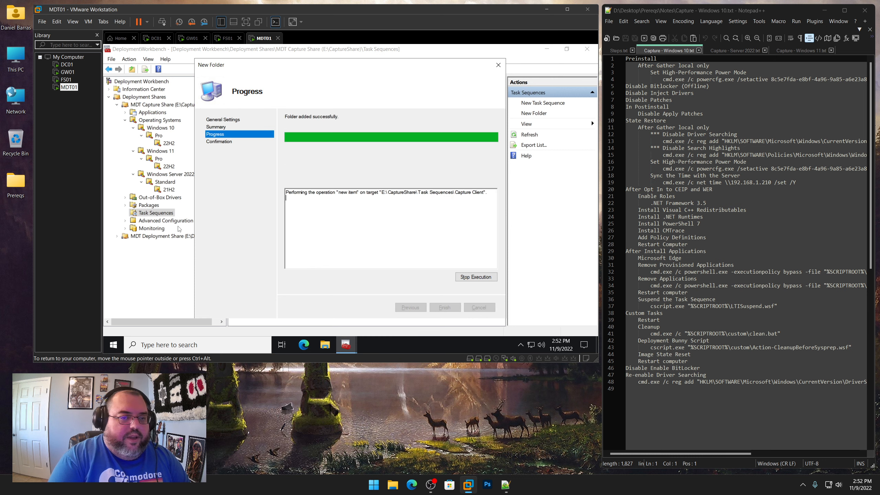
key("Return")
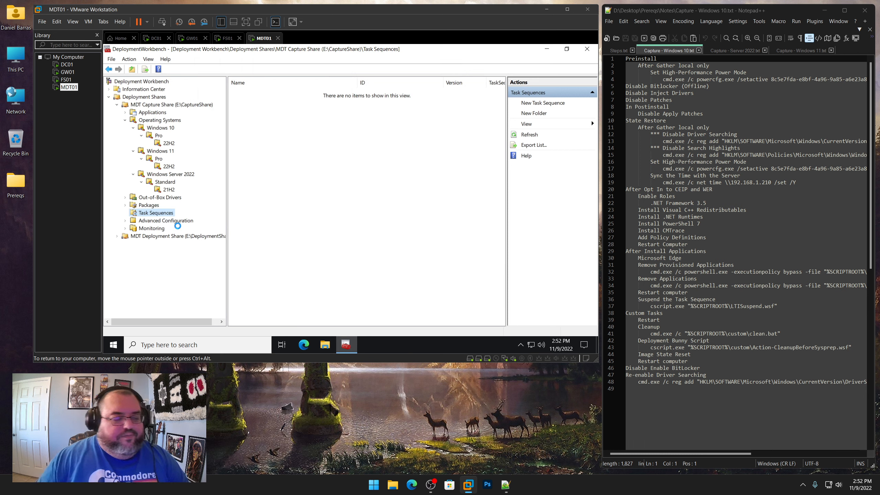
Create a second Task Sequences folder named Capture Server
right_click(168, 212)
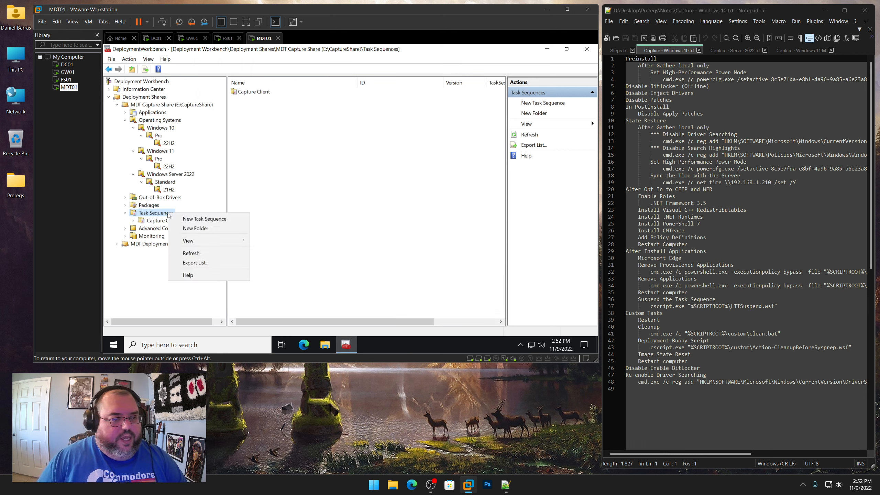
left_click(191, 229)
type("Capture Se")
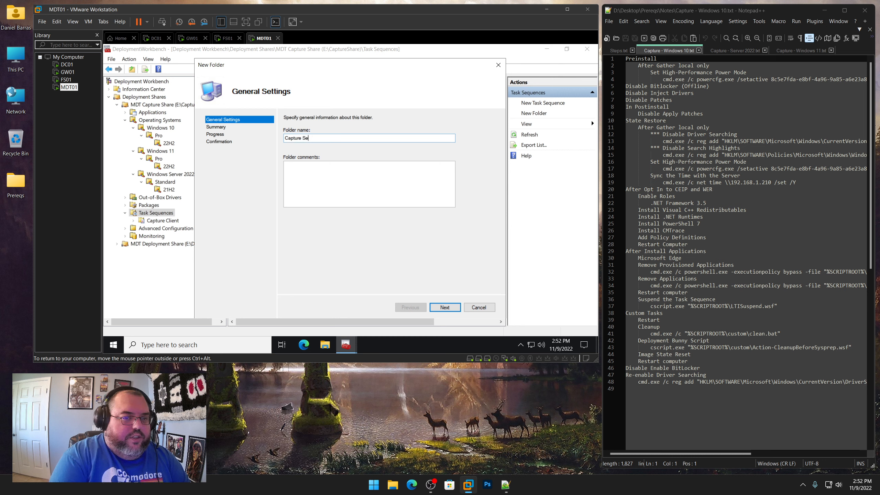
type("rver")
key("Return")
key("Return")
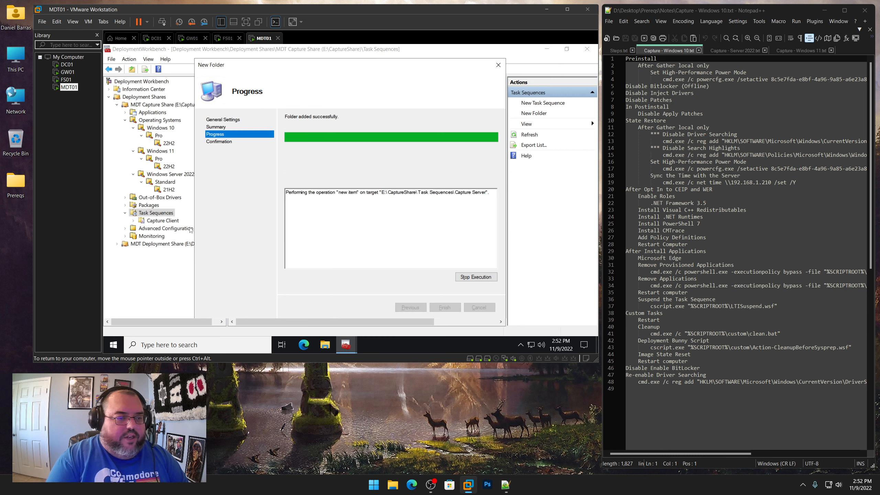
key("Return")
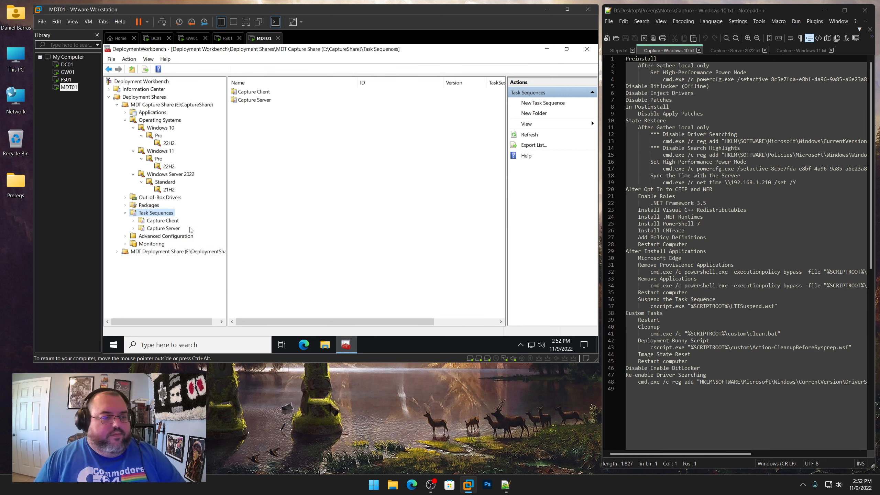
Start a new task sequence in Capture Client with ID WIN10PROX64 and name Windows 10 Pro 22H2 (x64), copied from Steps.txt
left_click(176, 220)
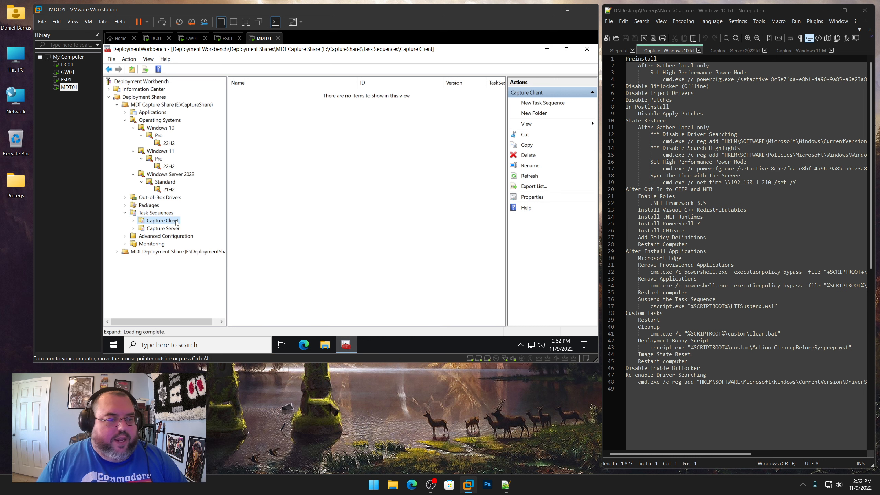
right_click(176, 221)
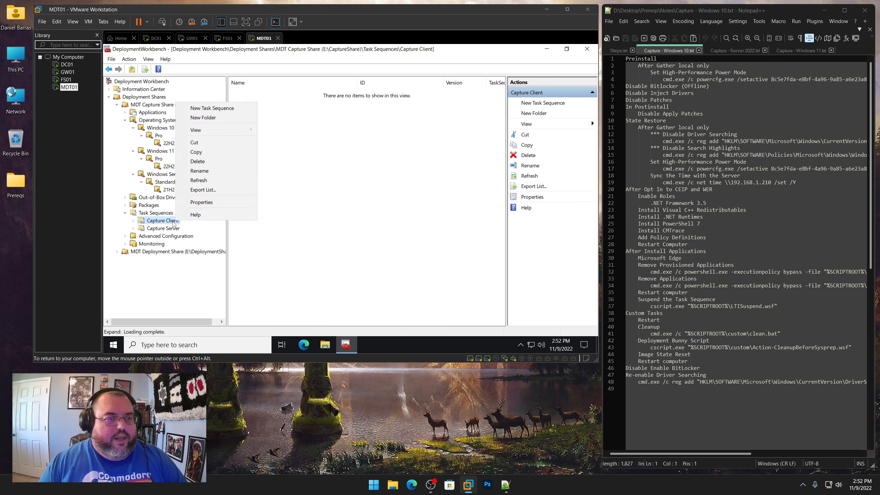
left_click(221, 108)
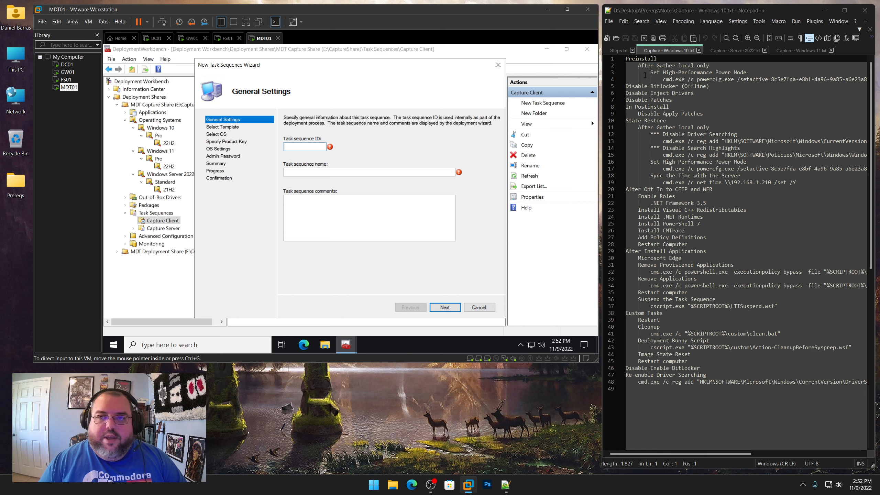
left_click(617, 50)
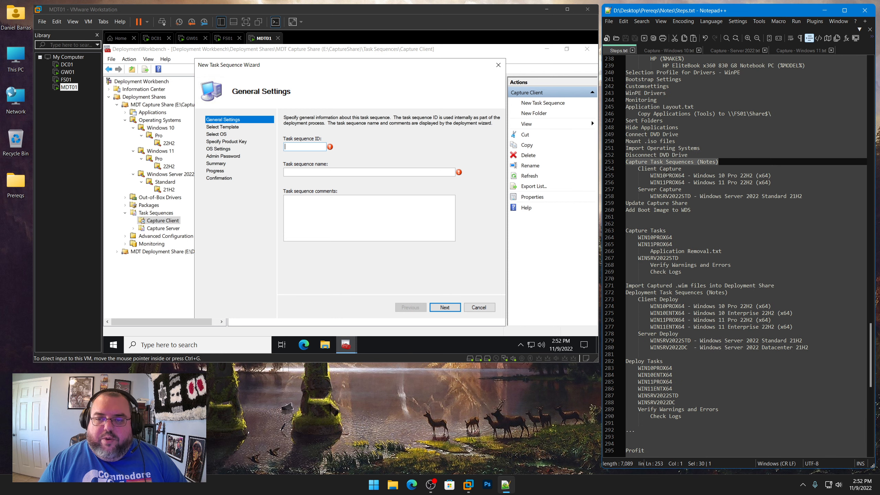
left_click_drag(651, 176, 687, 176)
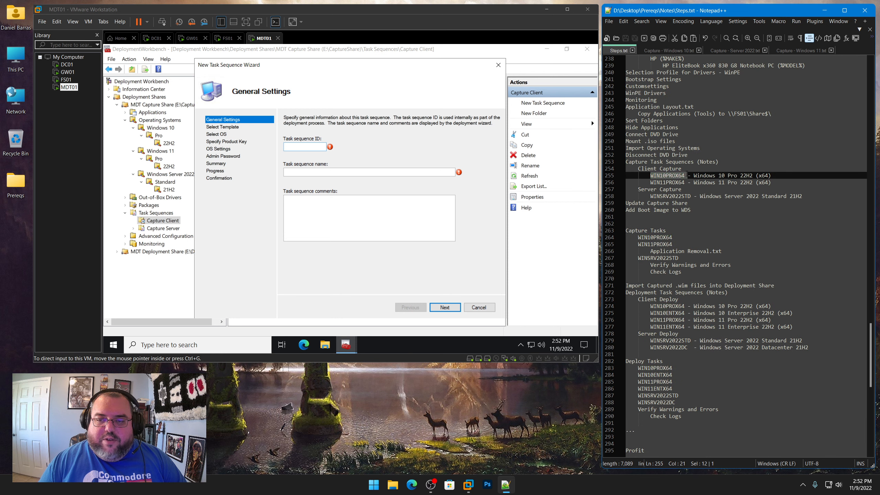
right_click(660, 174)
left_click(693, 190)
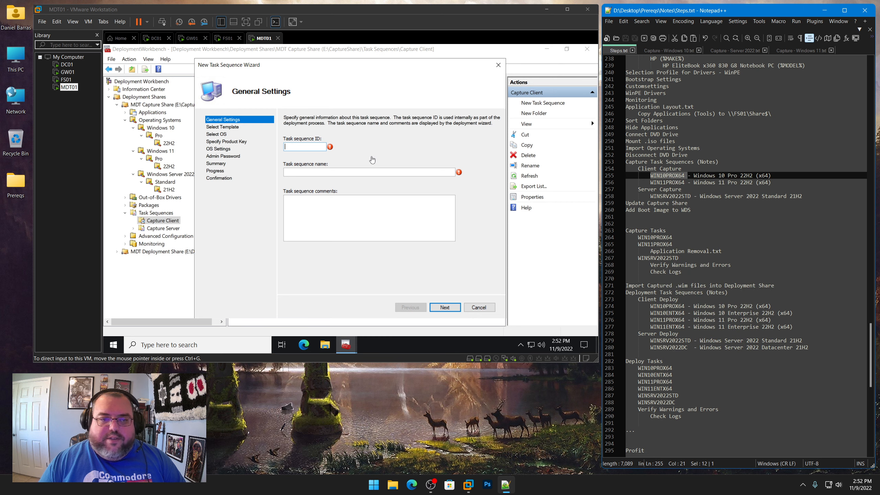
left_click(298, 155)
key("ctrl+v")
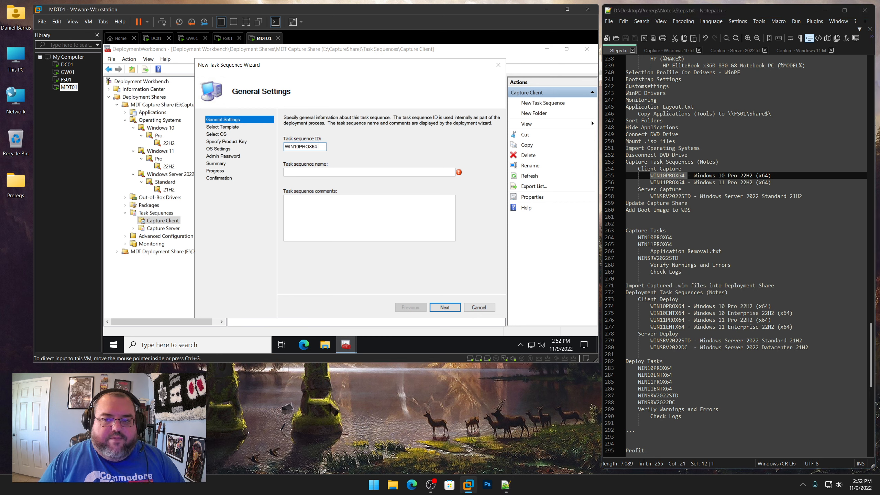
left_click_drag(693, 176, 769, 175)
right_click(748, 176)
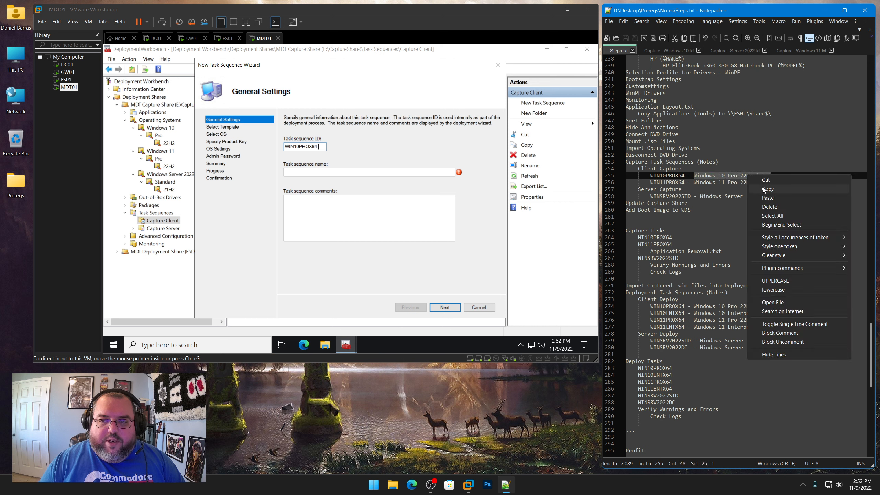
left_click(780, 190)
left_click(364, 172)
key("ctrl+v")
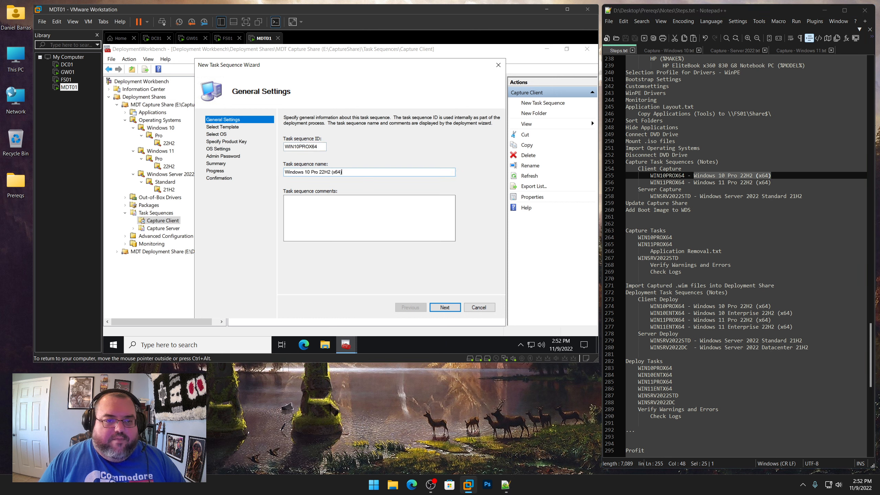
Keep the Standard Client Task Sequence template and select Windows 10 Pro x64 install.wim as the operating system
left_click(445, 307)
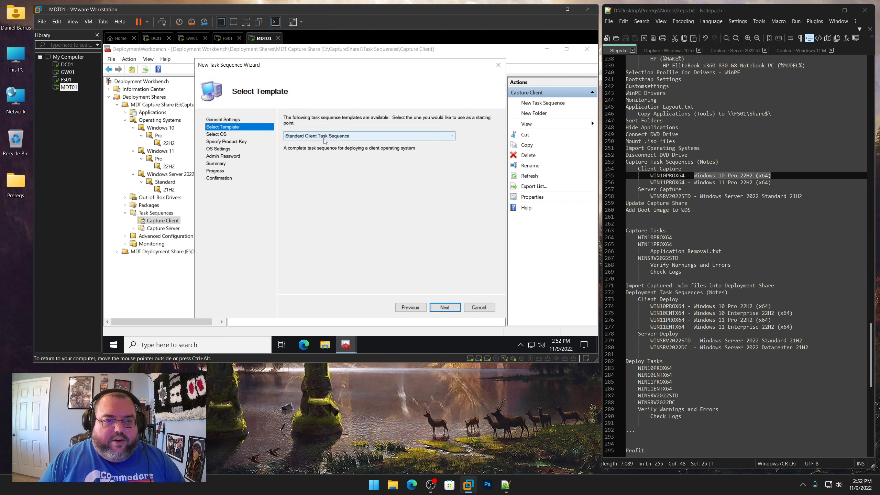
left_click(446, 308)
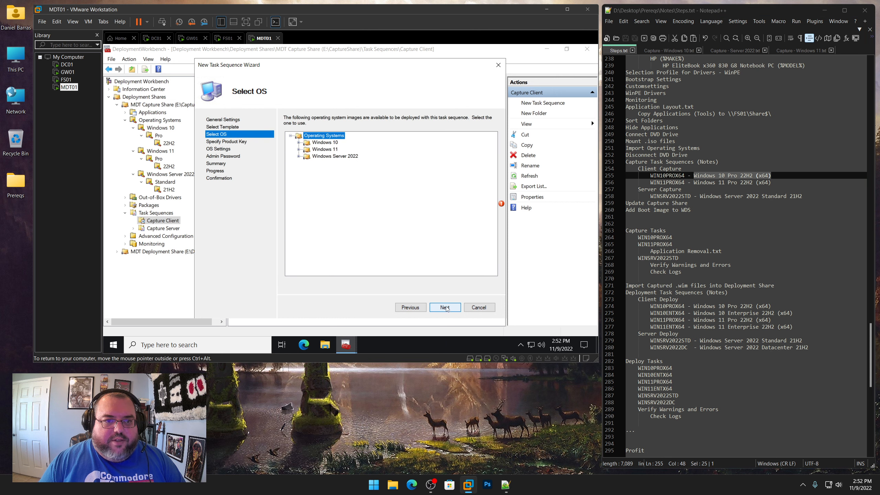
left_click(299, 142)
left_click(307, 149)
left_click(315, 156)
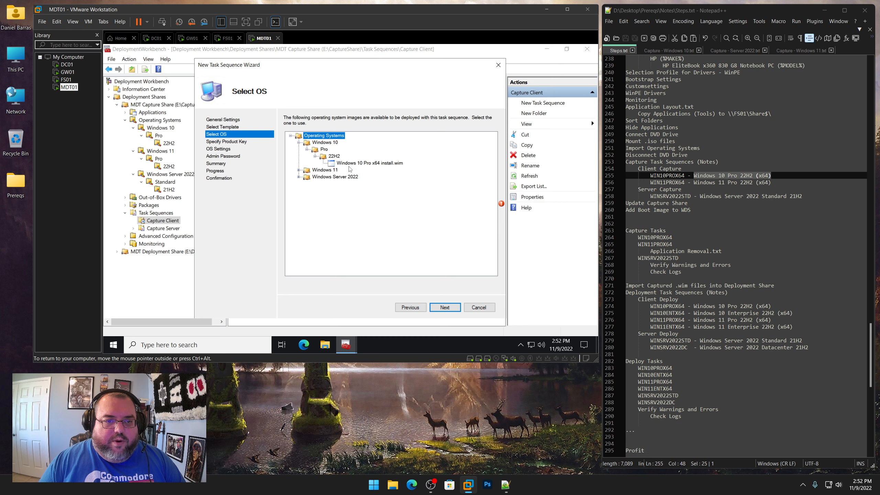
left_click(349, 163)
left_click(448, 308)
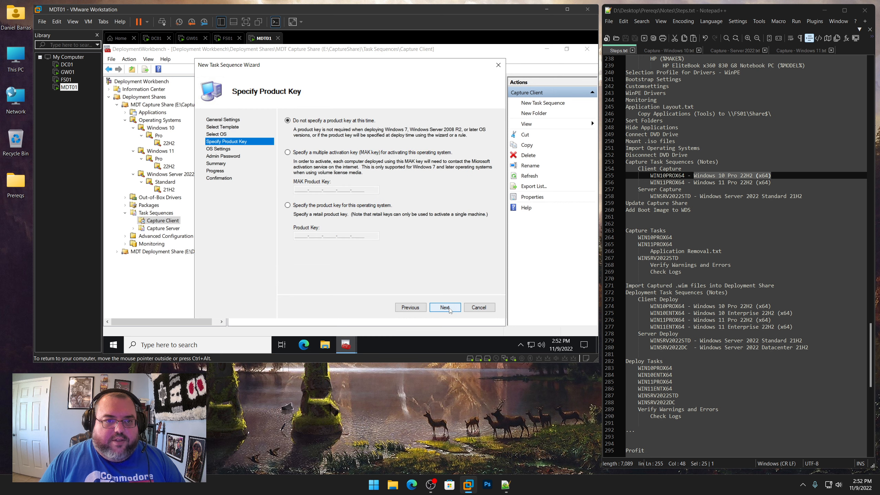
Skip the product key and set the full name to User and organization to Lab
left_click(445, 308)
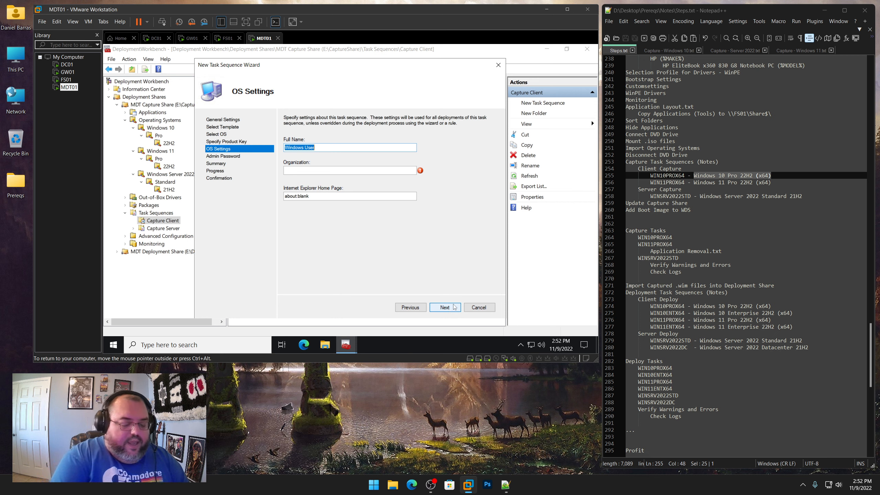
type("User")
key("Tab")
type("Lab")
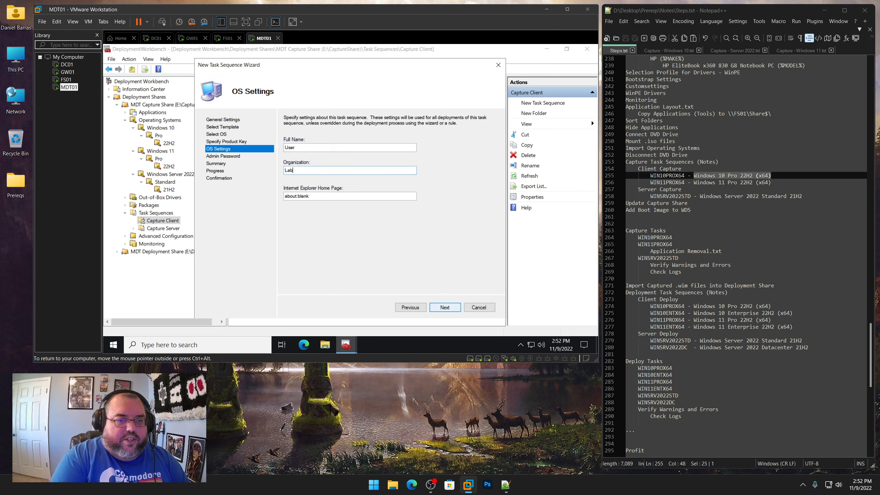
key("Return")
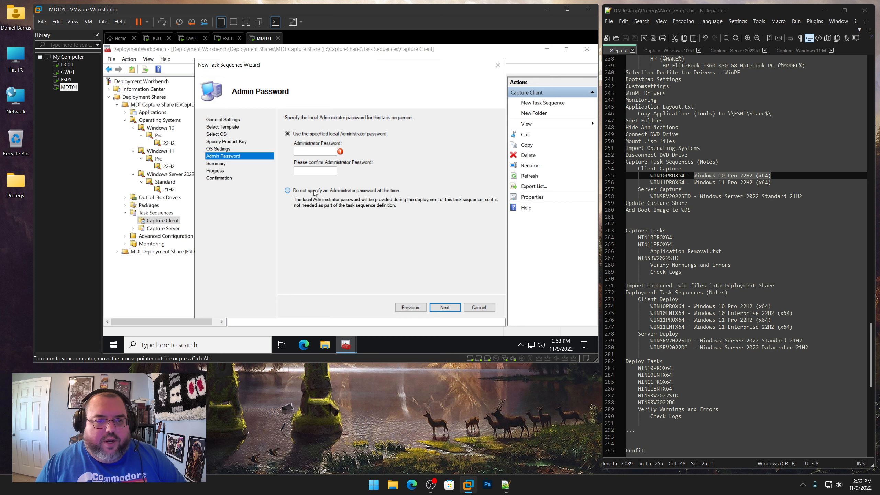
Choose not to specify an Administrator password and finish the task sequence wizard
left_click(288, 190)
left_click(451, 311)
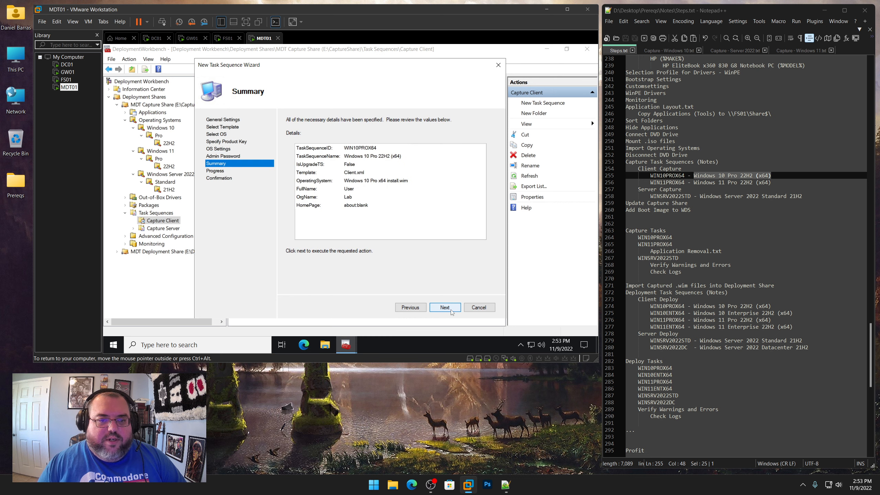
left_click(451, 310)
left_click(450, 309)
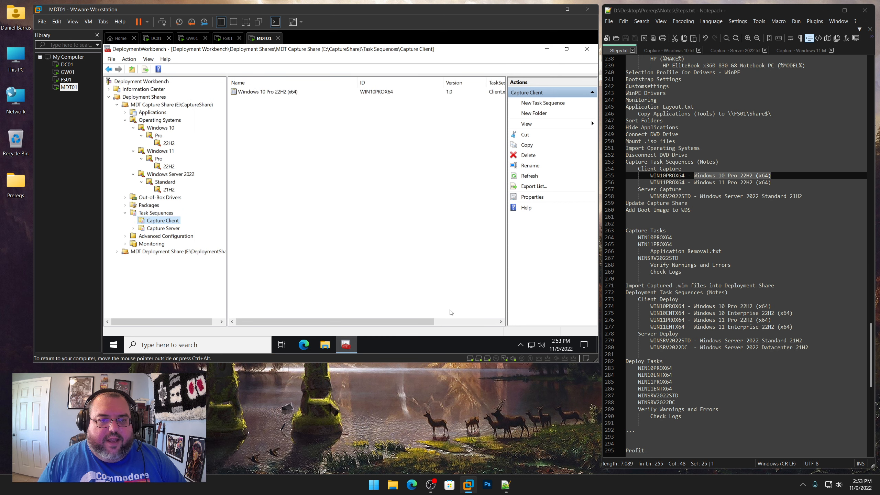
Start another task sequence in Capture Client with ID WIN11PROX64 copied from the notes
right_click(171, 222)
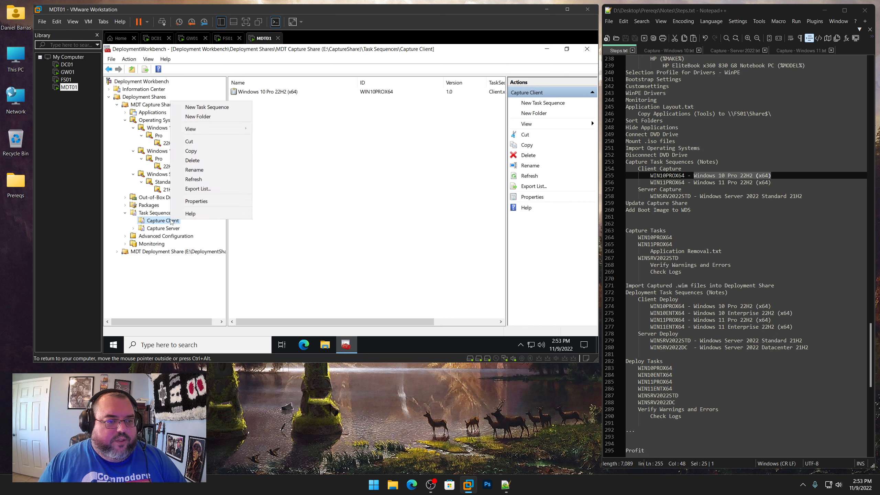
left_click(206, 108)
left_click_drag(674, 183, 650, 182)
right_click(658, 184)
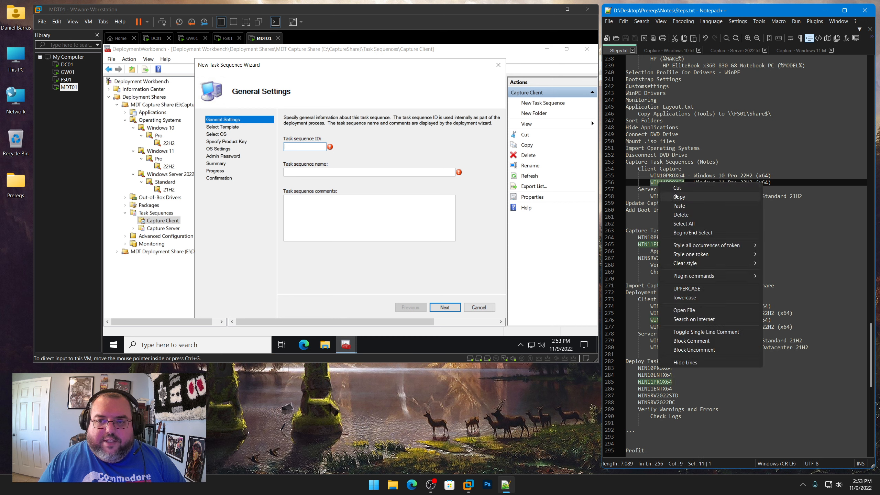
left_click(675, 196)
left_click(304, 147)
key("ctrl+v")
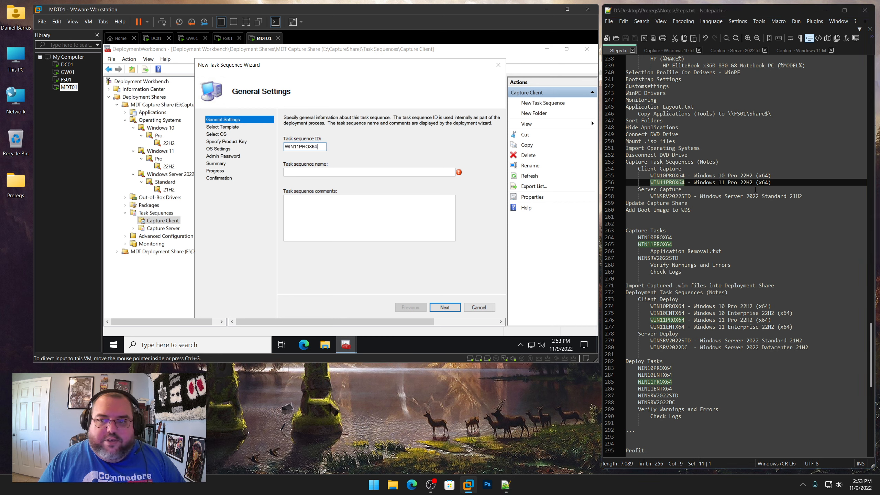
Name the task sequence Windows 11 Pro 22H2 (x64) from the notes and continue to template selection
left_click_drag(773, 183, 694, 183)
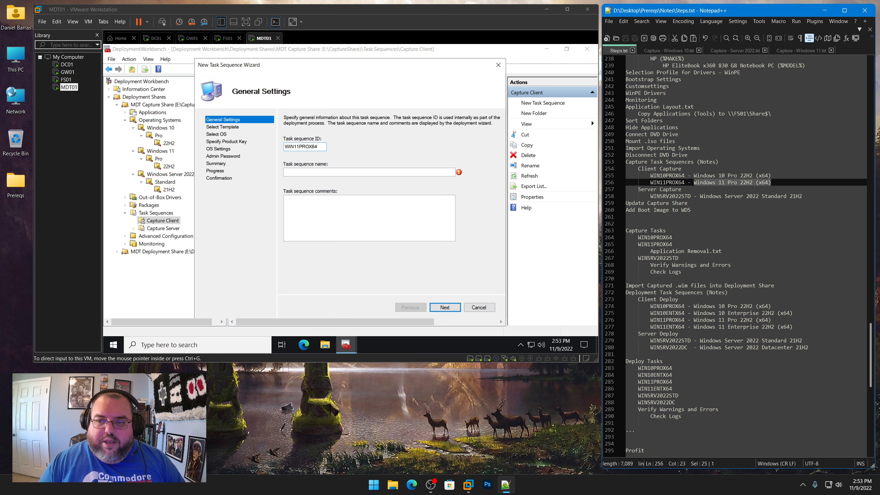
right_click(705, 183)
left_click(715, 196)
left_click(336, 169)
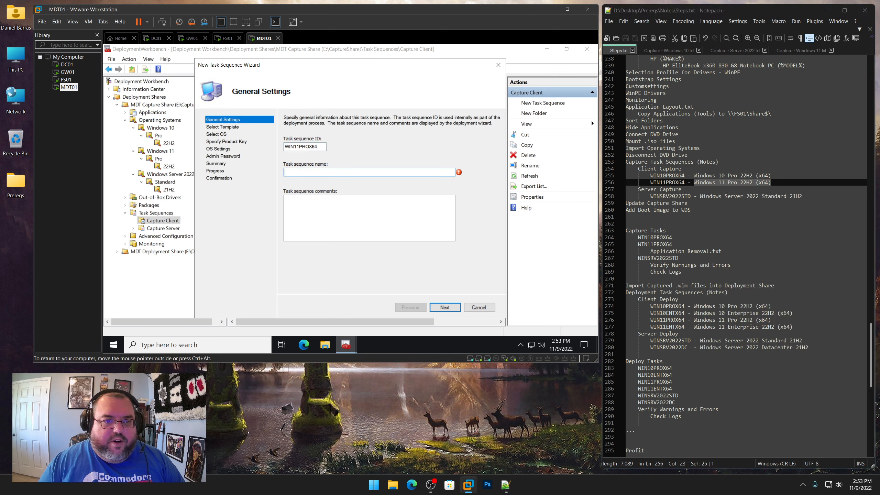
key("ctrl+v")
left_click(446, 307)
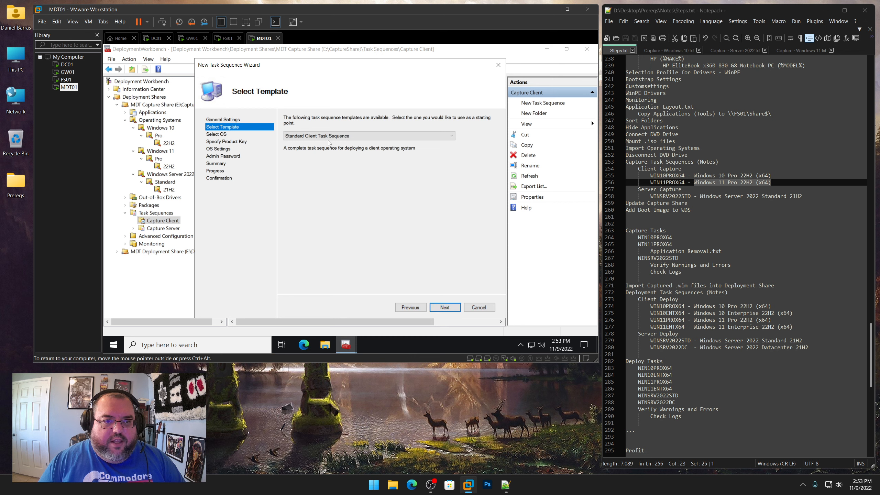
Keep the Standard Client Task Sequence template and select the Windows 11 Pro x64 install.wim image
left_click(446, 306)
left_click(299, 149)
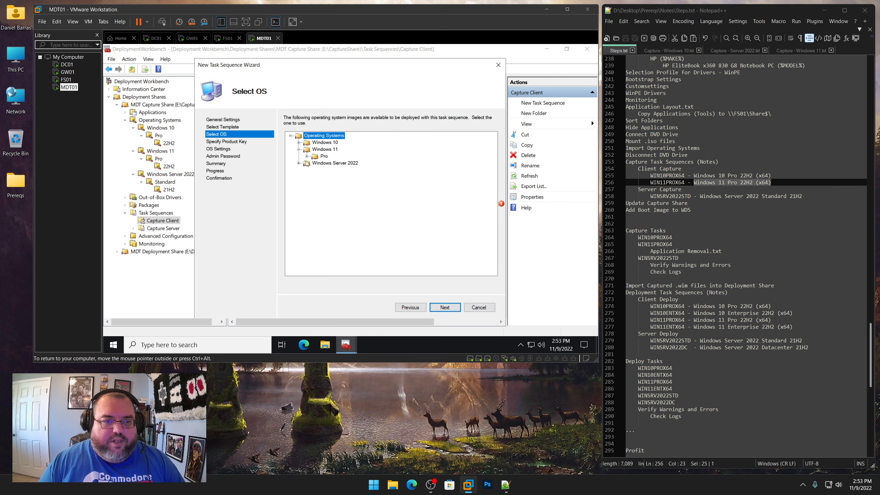
left_click(307, 156)
left_click(315, 163)
left_click(367, 171)
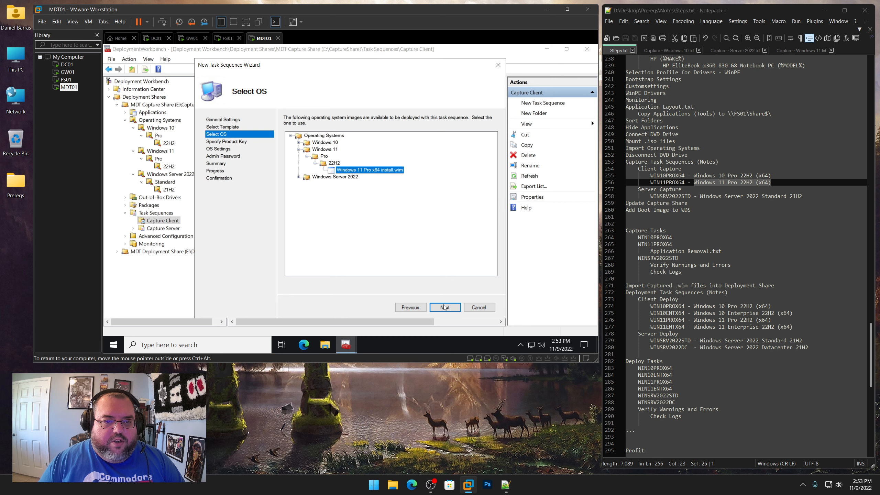
left_click(450, 307)
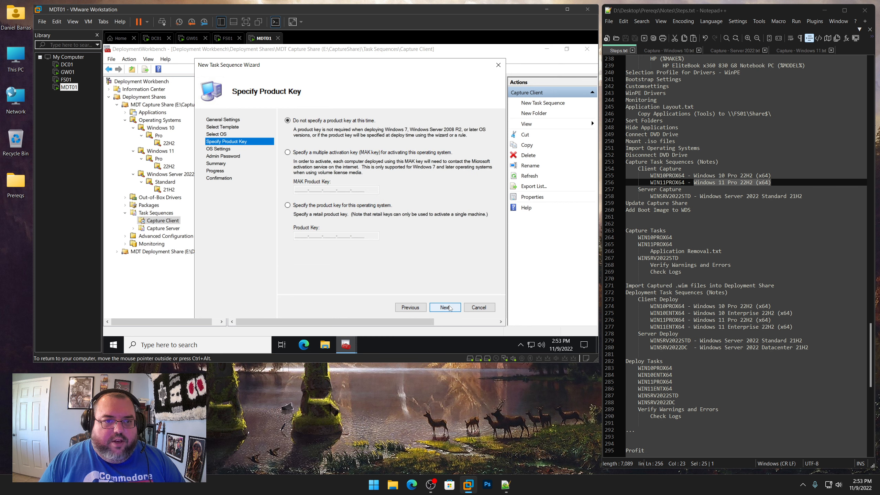
Skip the product key, then enter User as full name and Lab as organization
left_click(450, 307)
type("Use")
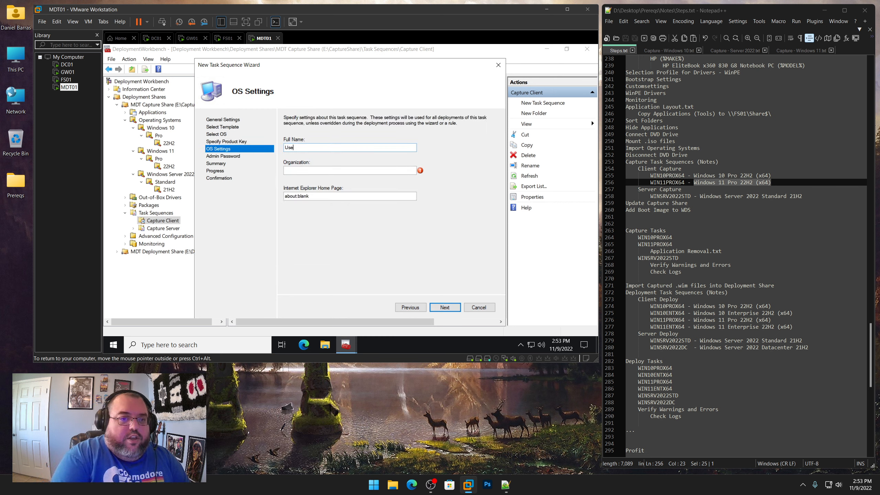
type("r")
key("Tab")
type("Org")
key("Return")
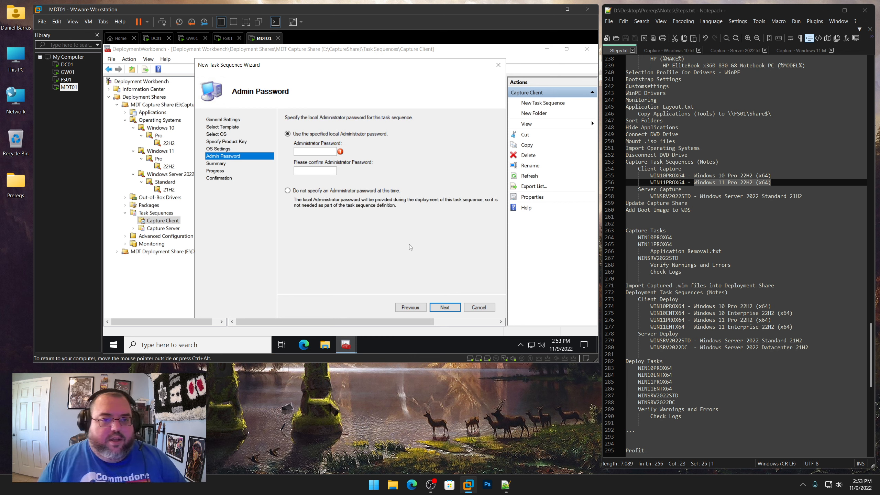
Choose not to specify an Administrator password and finish the task sequence wizard
left_click(354, 192)
left_click(447, 307)
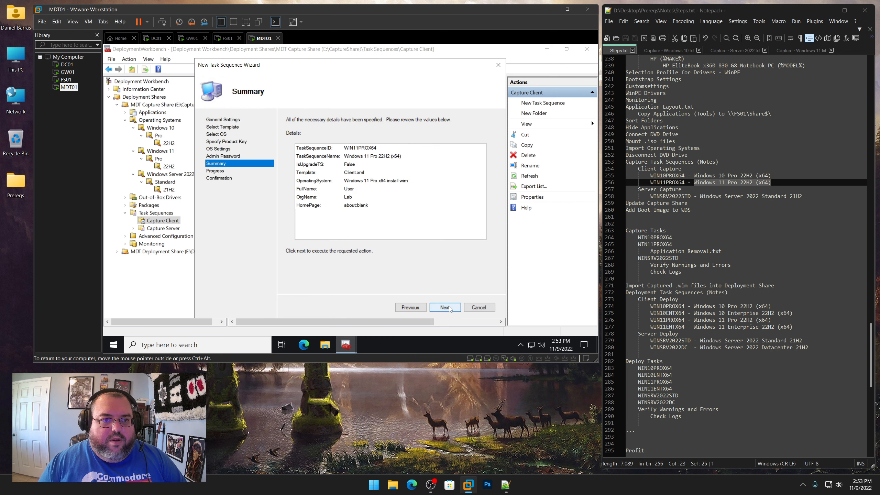
left_click(449, 307)
left_click(447, 307)
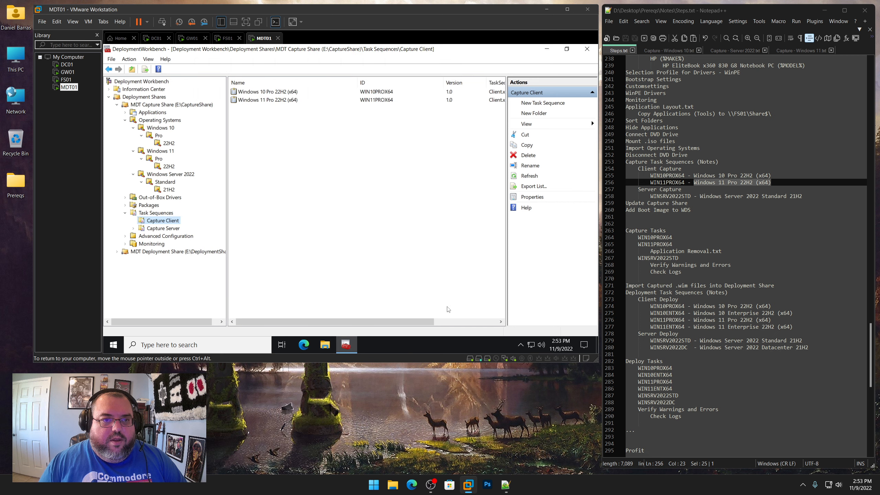
Start a new task sequence in Capture Server with ID WINSRV2022STD copied from the notes
left_click(176, 230)
right_click(176, 228)
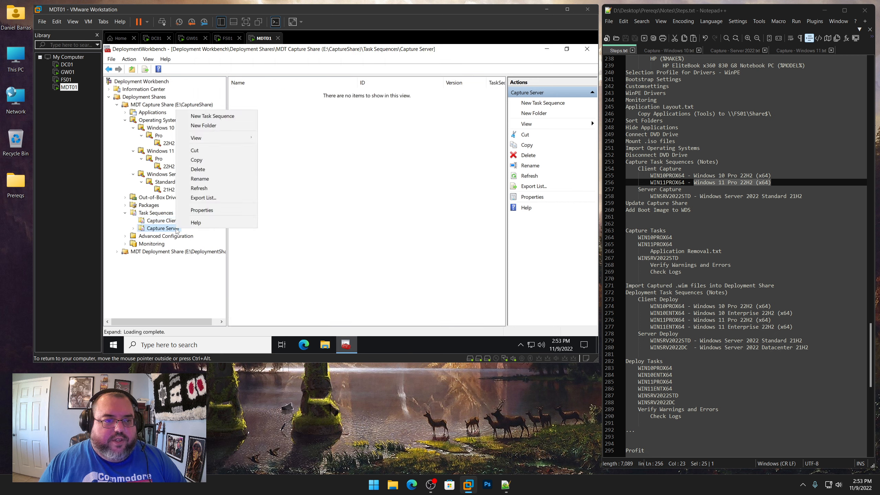
left_click(220, 119)
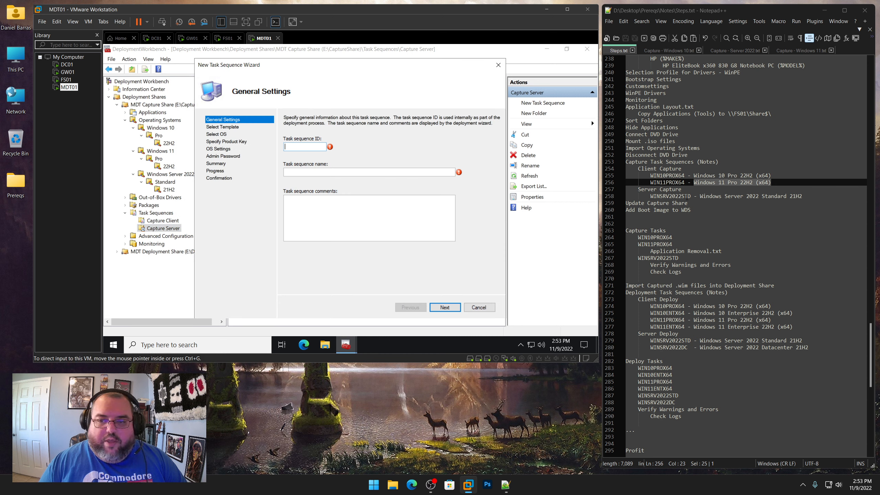
left_click_drag(690, 196, 651, 196)
right_click(655, 198)
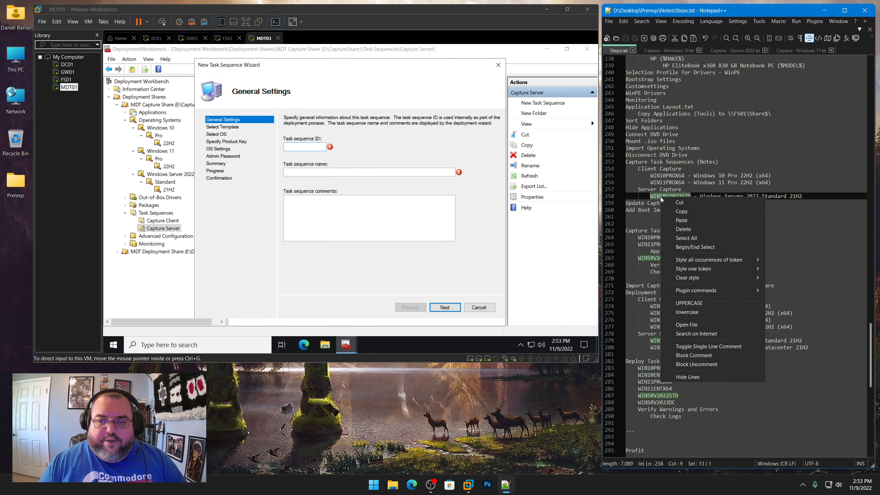
left_click(668, 211)
left_click(311, 156)
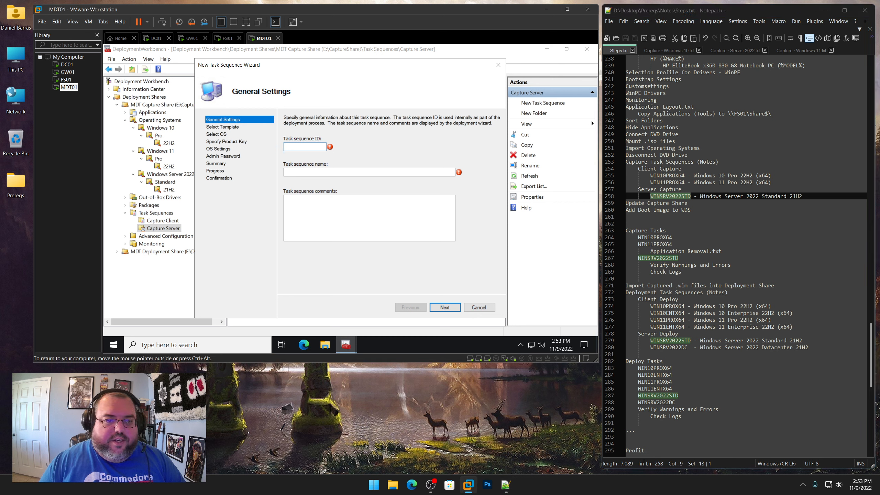
key("ctrl+v")
Name the task sequence Windows Server 2022 Standard 21H2 from the notes and continue to template selection
left_click_drag(803, 196, 699, 196)
right_click(709, 200)
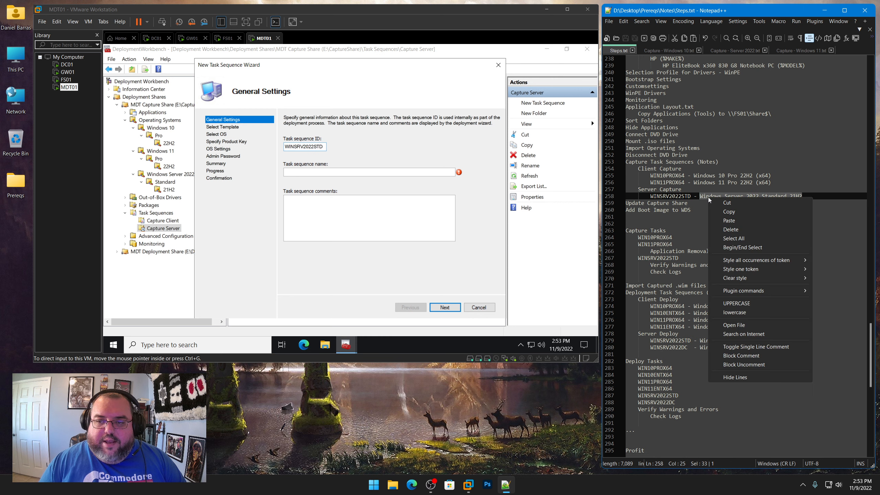
left_click(729, 211)
left_click(346, 172)
key("ctrl+v")
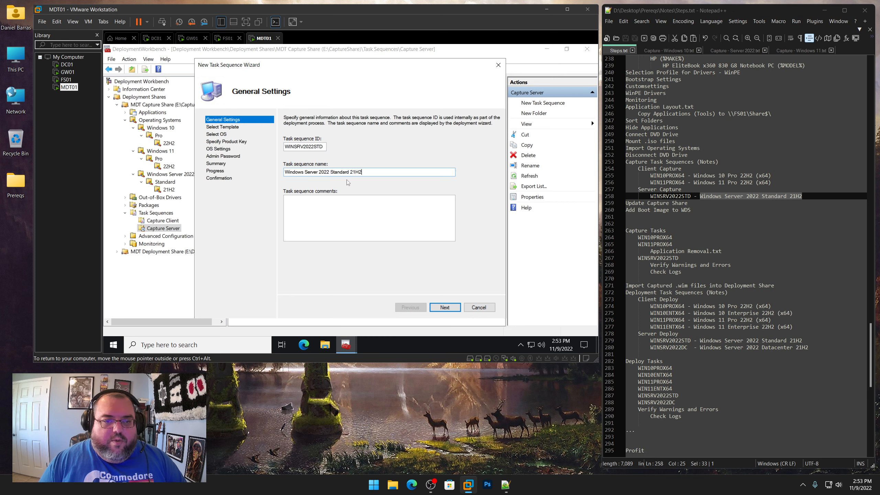
left_click(445, 307)
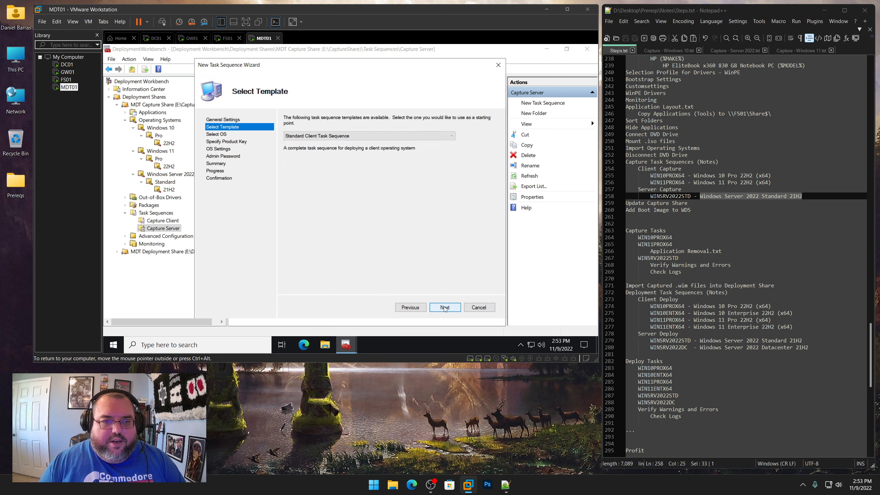
Choose the Standard Server Task Sequence template
left_click(452, 136)
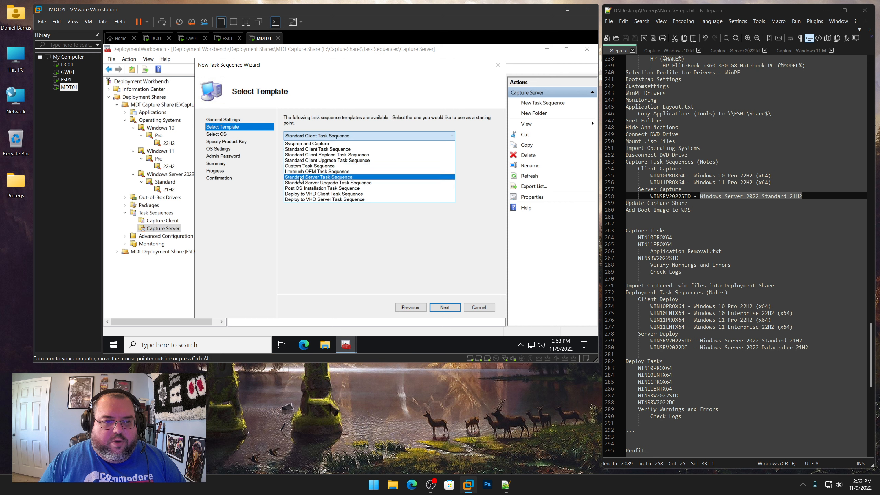
left_click(320, 177)
left_click(445, 308)
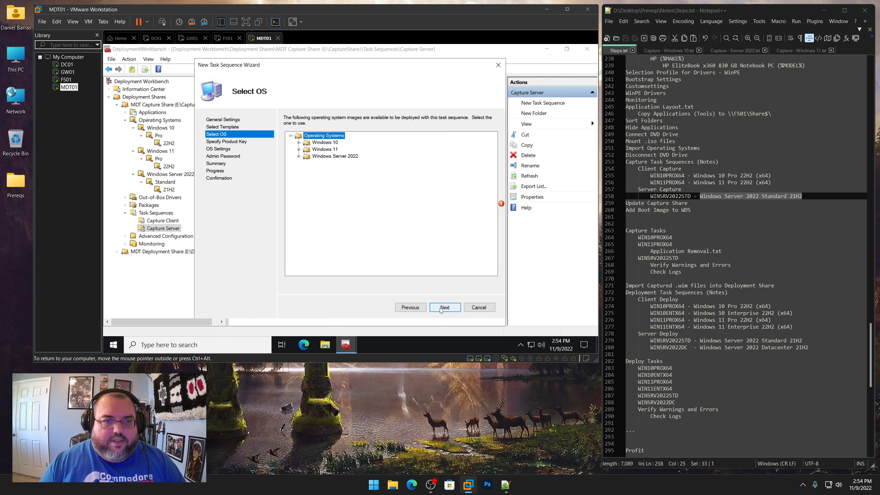
Select the Windows Server 2022 SERVERSTANDARD x64 install.wim image and skip the product key
left_click(298, 156)
left_click(307, 163)
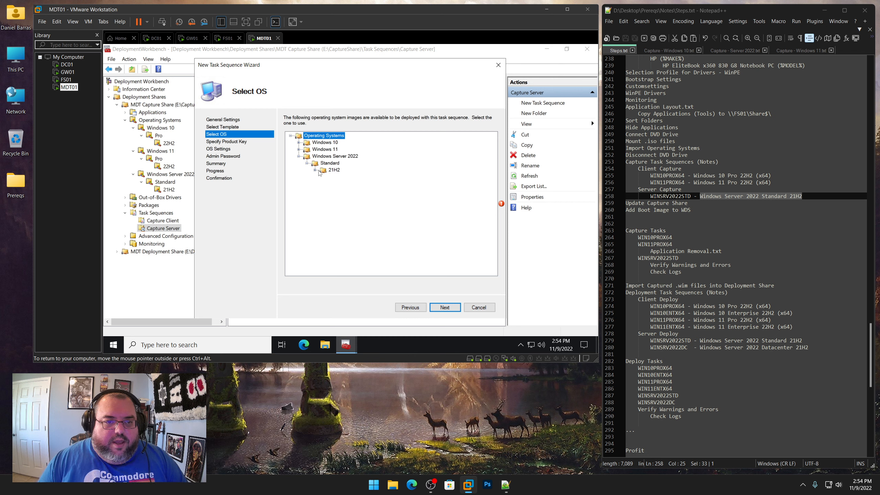
left_click(314, 170)
left_click(354, 178)
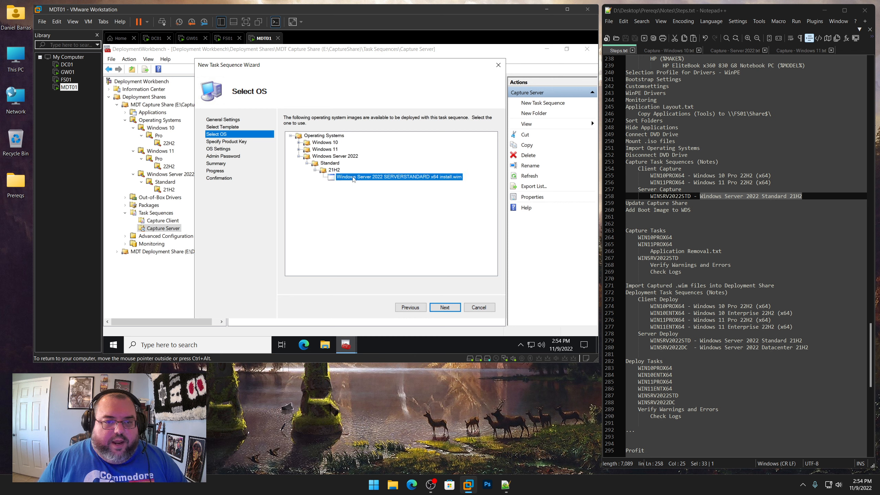
left_click(449, 308)
left_click(450, 308)
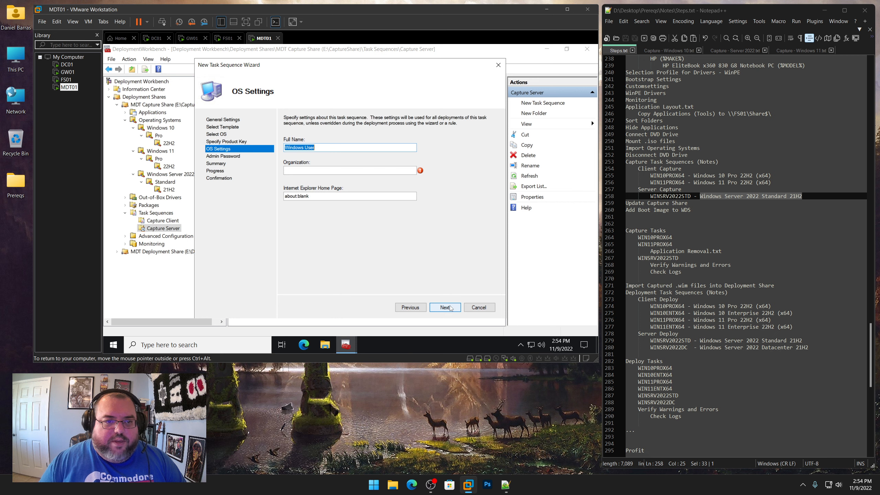
Set the full name to User and organization to Lab
type("User")
key("Tab")
type("Org")
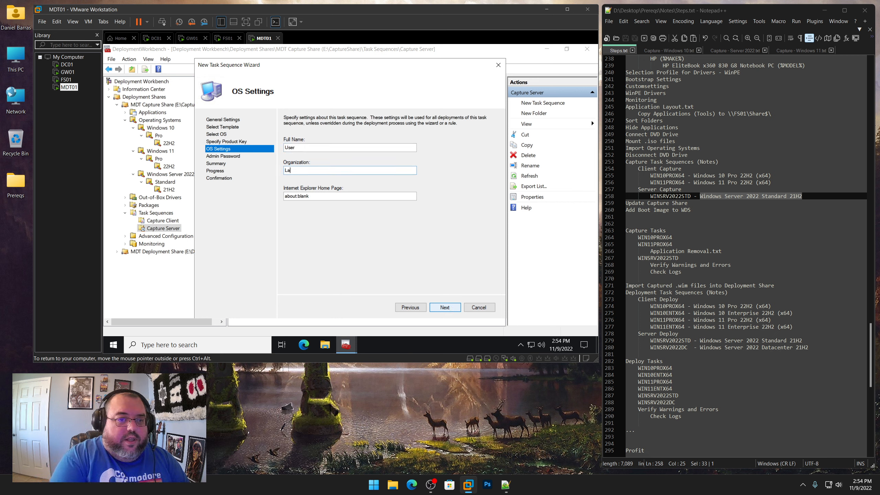
left_click(450, 308)
Choose not to specify an Administrator password and finish the server task sequence wizard
left_click(355, 191)
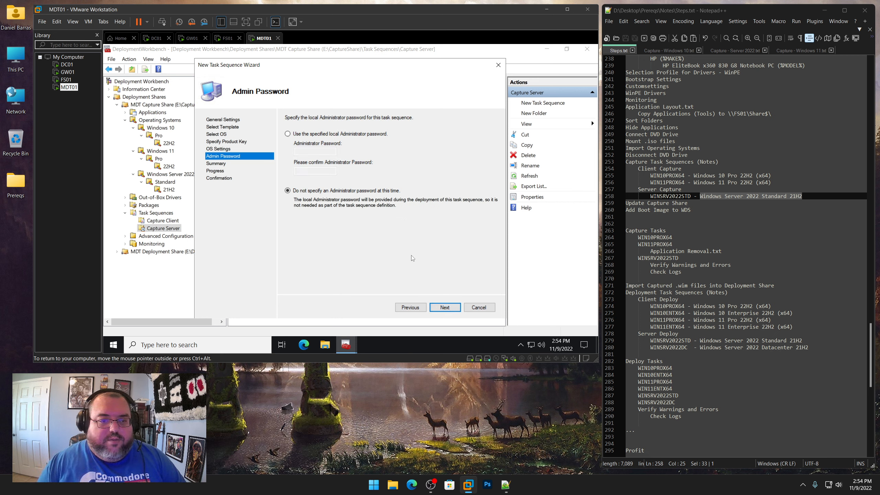
left_click(446, 307)
left_click(446, 307)
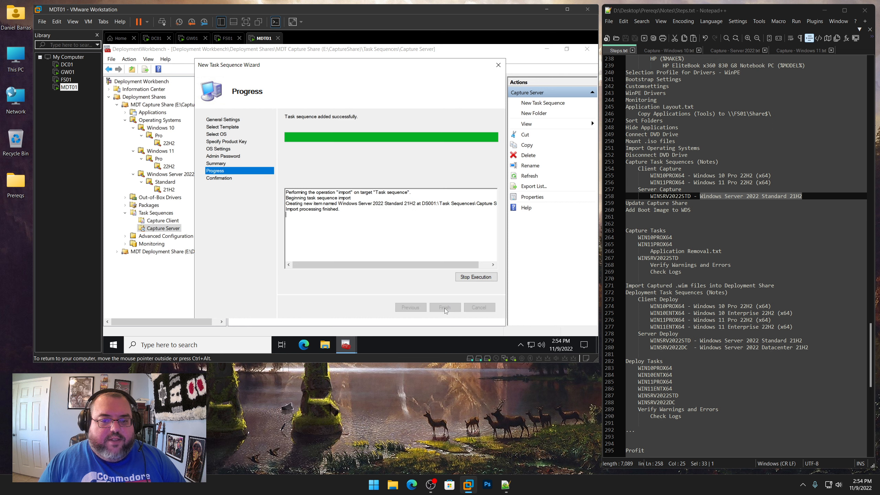
left_click(445, 308)
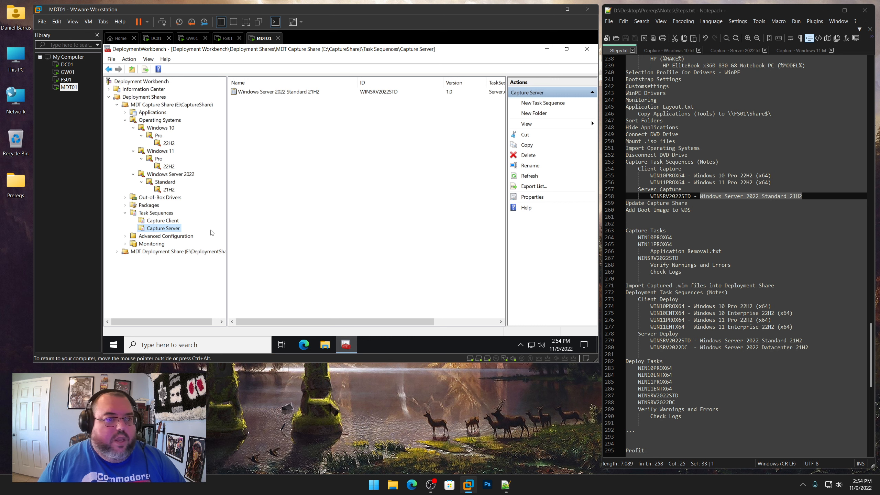
Open the Task Sequence tab of the Windows 10 Pro 22H2 (x64) capture task sequence beside the Capture - Windows 10 notes
left_click(163, 220)
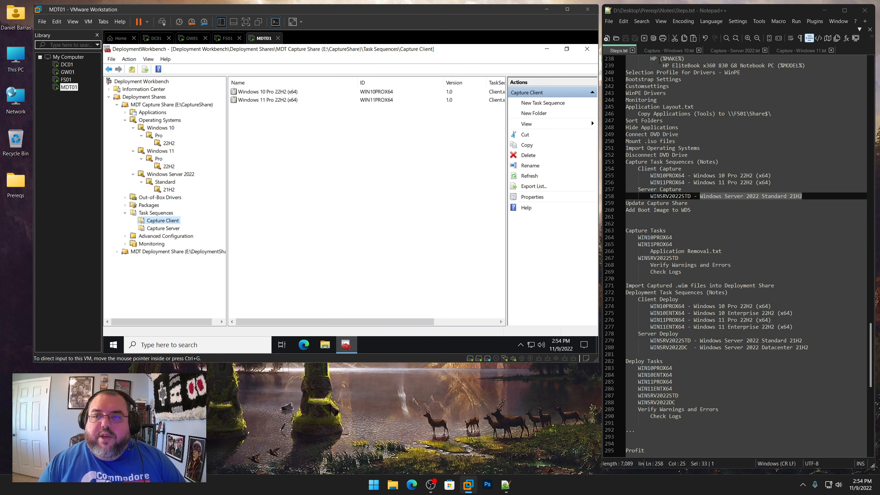
left_click_drag(818, 51, 761, 52)
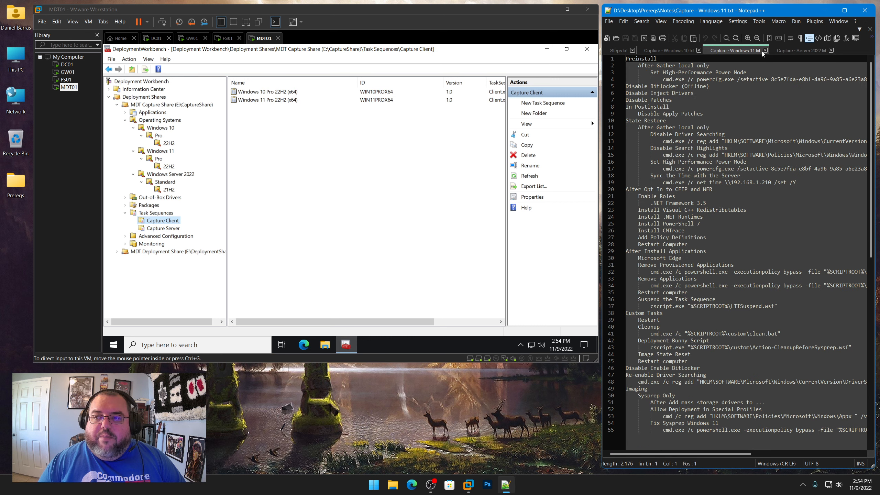
left_click(679, 51)
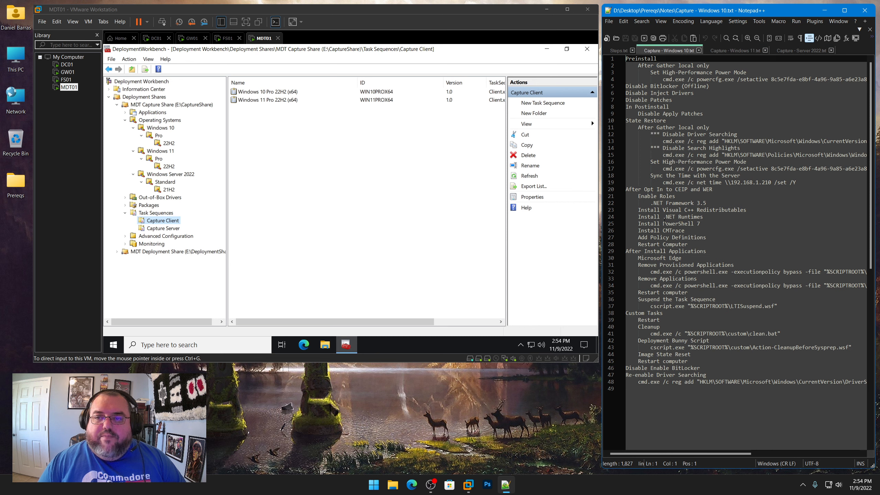
left_click(295, 196)
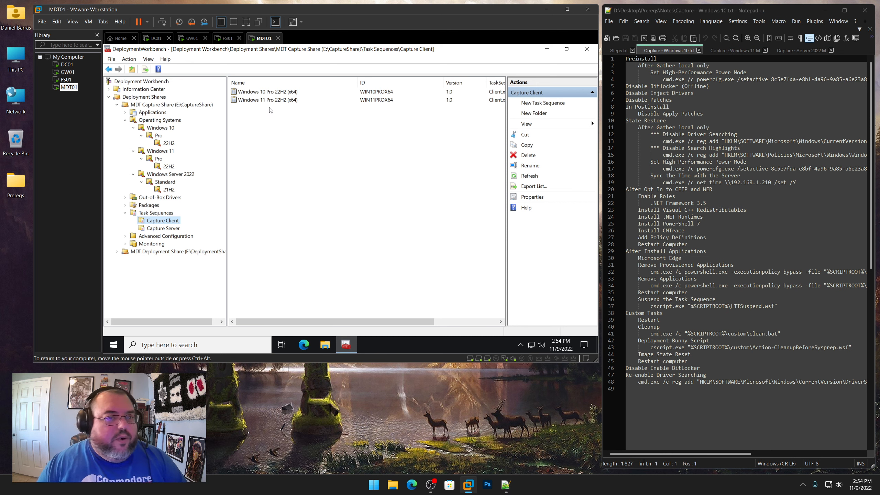
double_click(272, 92)
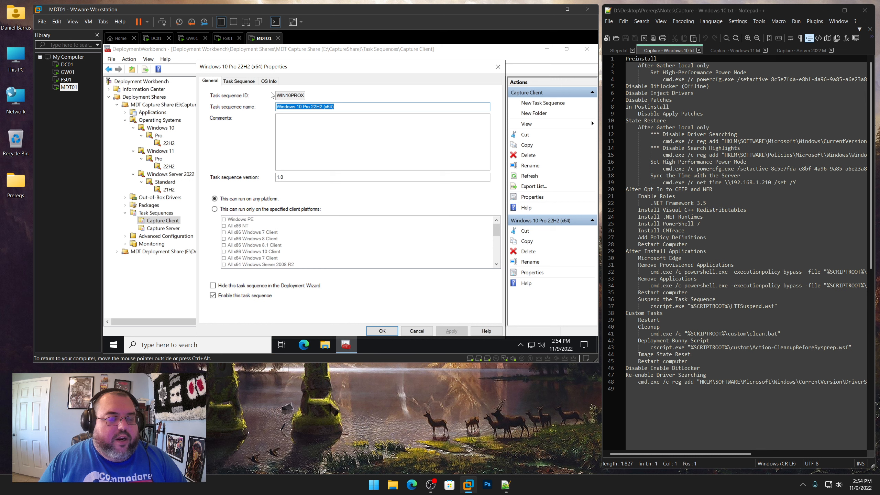
left_click(243, 82)
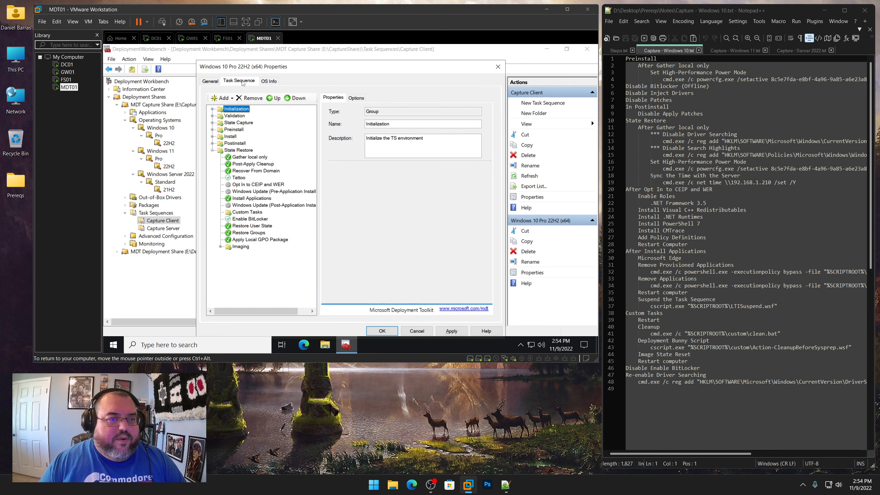
Expand and examine the task sequence's Preinstall, Install, Postinstall, State Capture and Validation groups against the notes
left_click(212, 129)
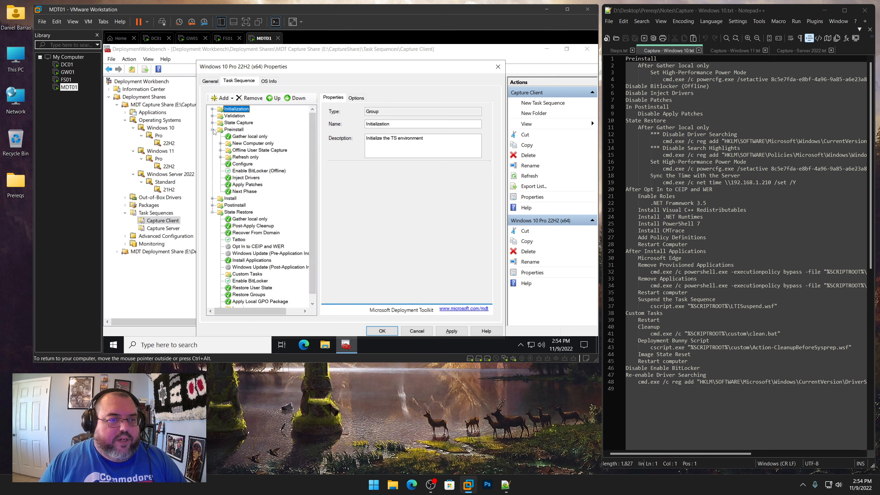
left_click(212, 198)
left_click(213, 218)
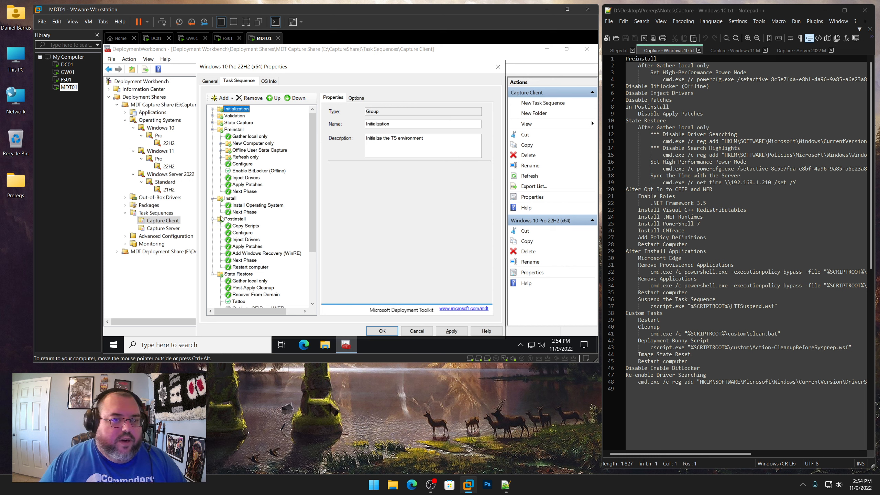
left_click(213, 123)
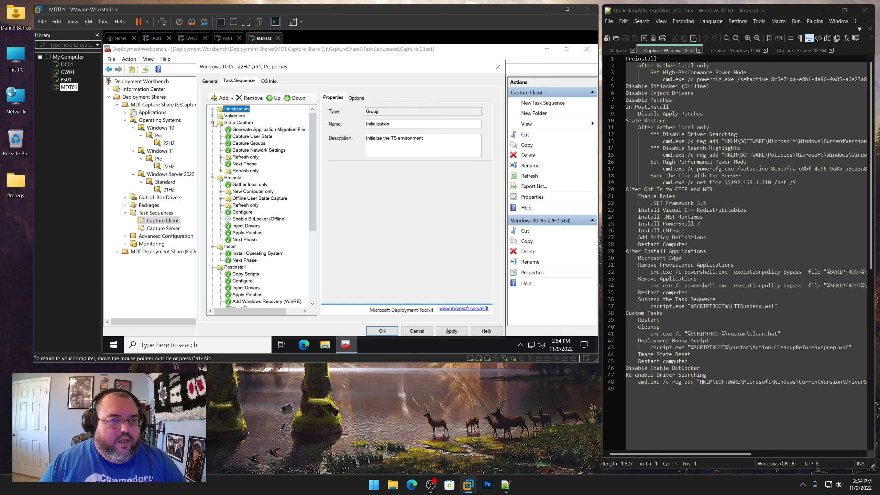
left_click(213, 123)
left_click(213, 116)
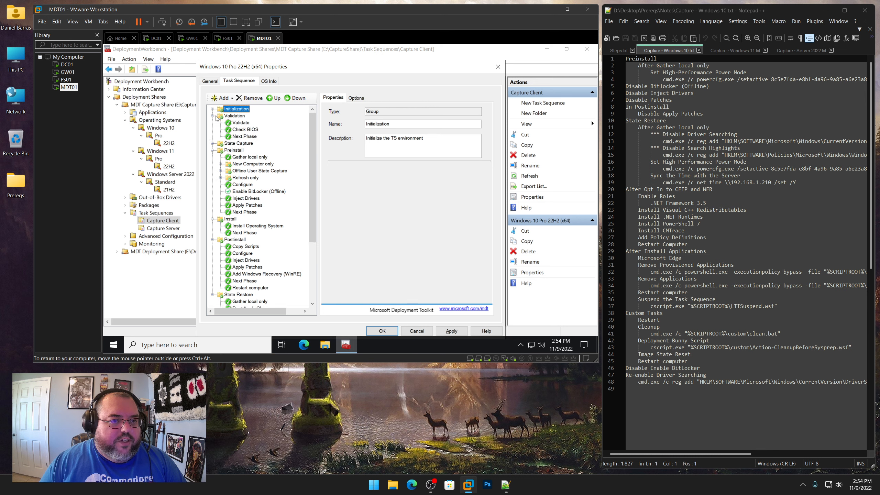
left_click(212, 116)
left_click(212, 109)
left_click(213, 109)
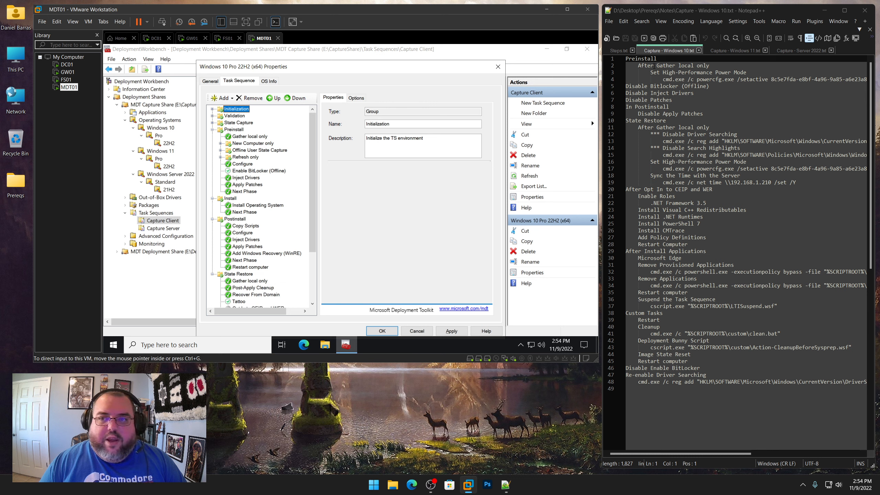
double_click(641, 58)
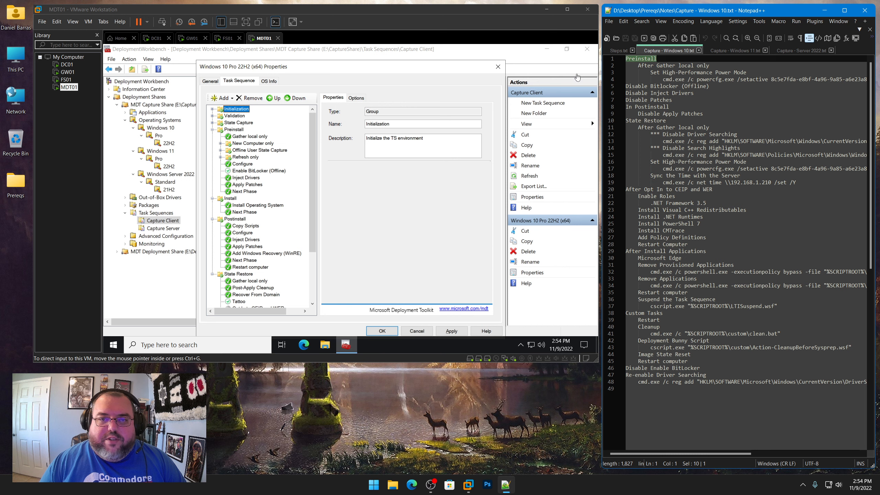
Add a Run Command Line step after Gather local only in the Preinstall group and name it Set High-Performance Power Mode
left_click(242, 137)
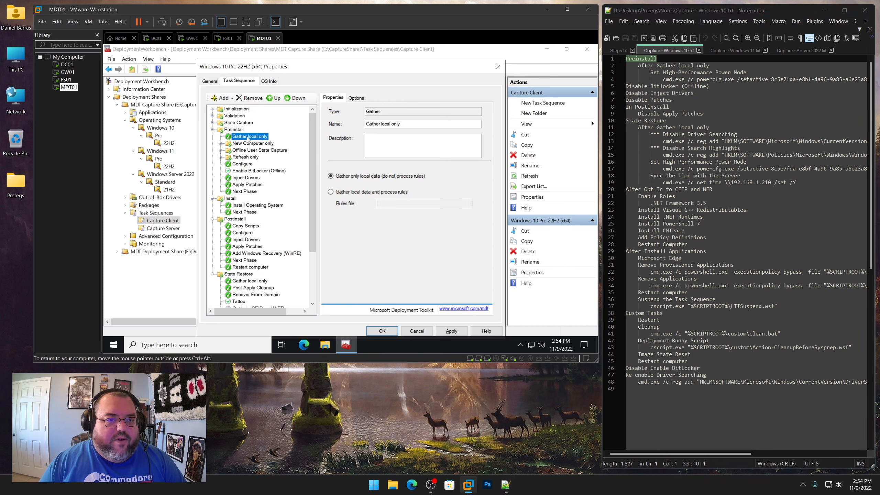
left_click(228, 100)
mouse_move(232, 120)
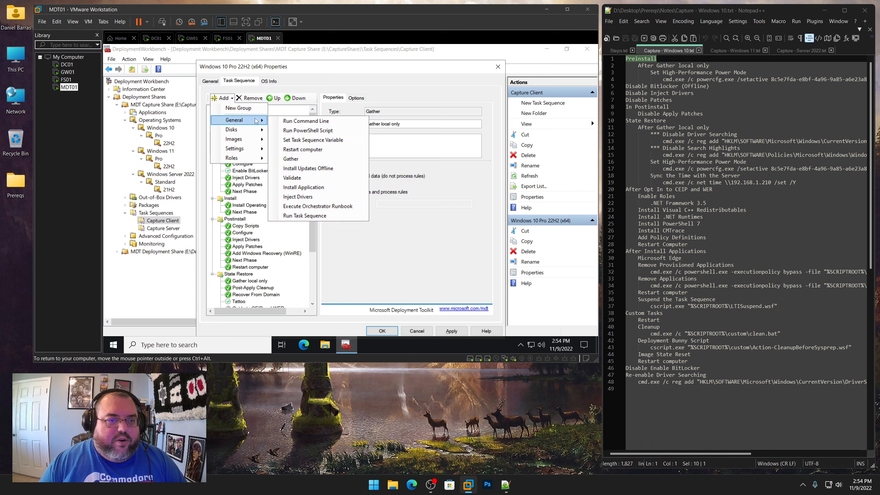
left_click(304, 120)
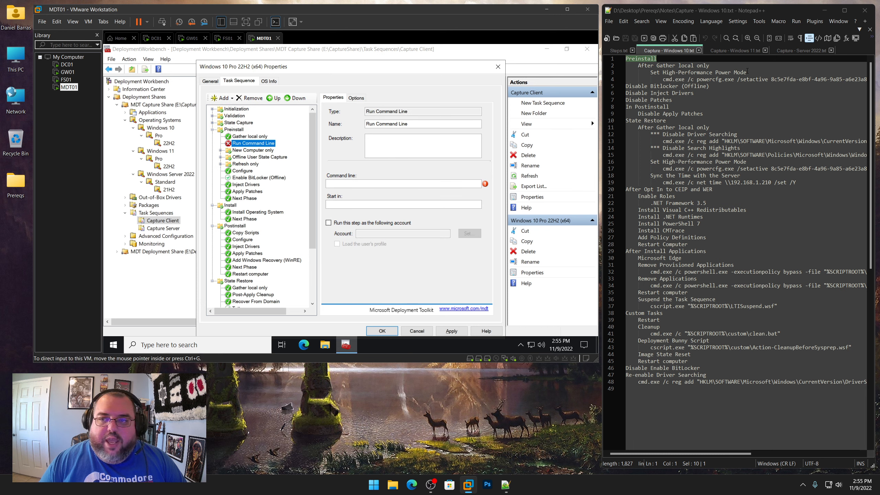
left_click_drag(747, 72, 651, 72)
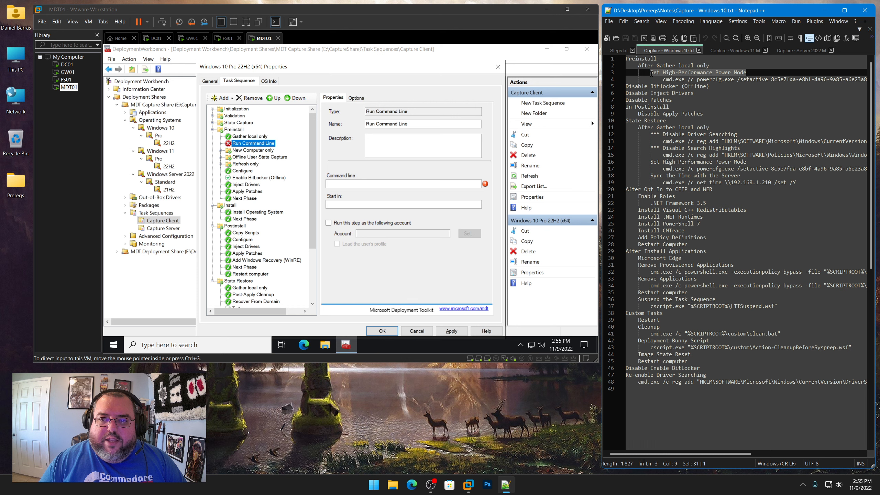
right_click(671, 74)
left_click(684, 87)
left_click(354, 151)
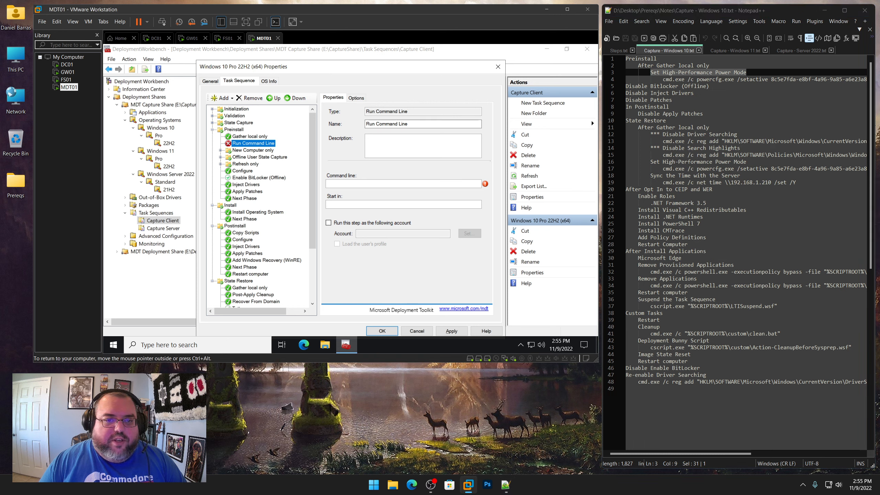
left_click_drag(410, 124, 366, 124)
key("ctrl+v")
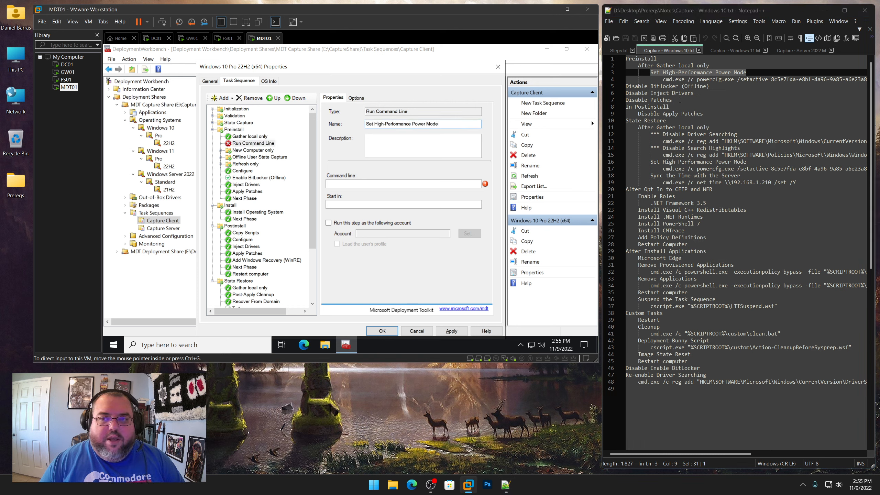
Paste the powercfg.exe /setactive command from the notes as its command line, enable Continue on error, and apply
left_click(663, 79)
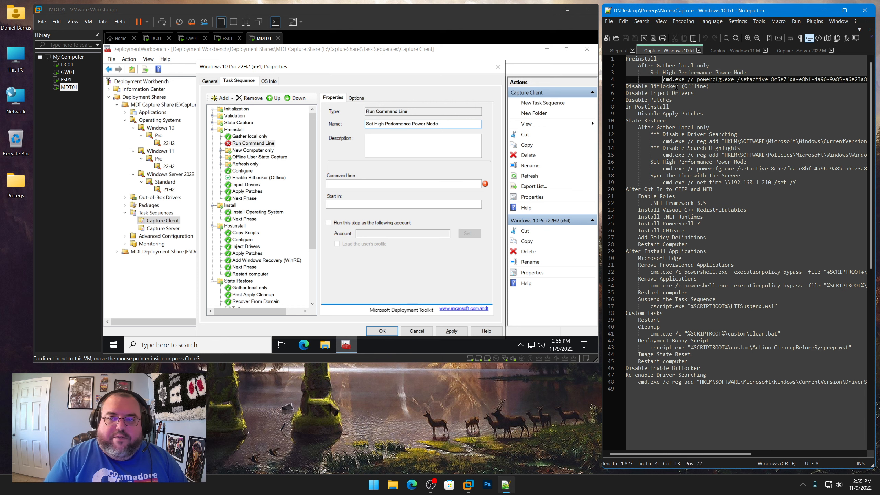
key("shift+End")
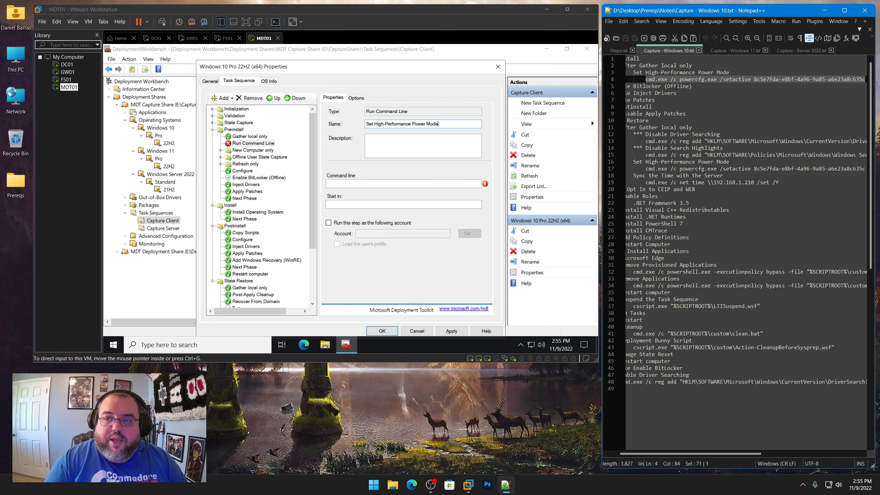
key("Left")
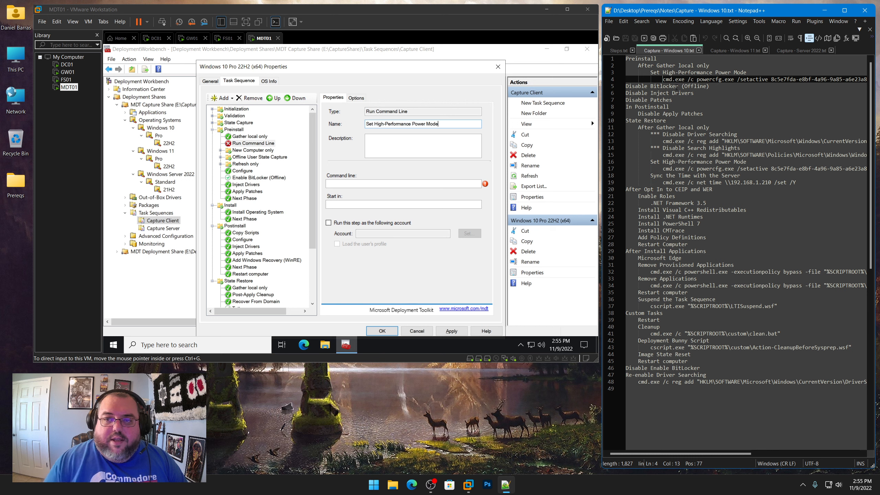
left_click(403, 183)
key("ctrl+v")
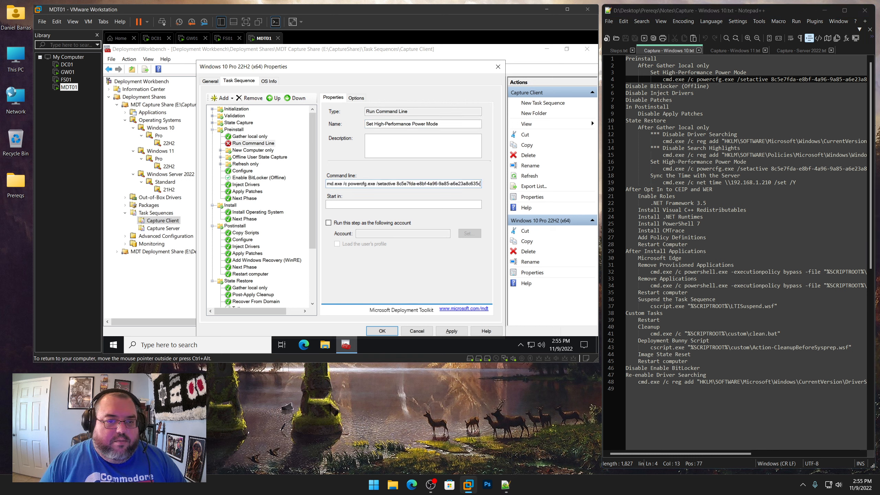
left_click(355, 97)
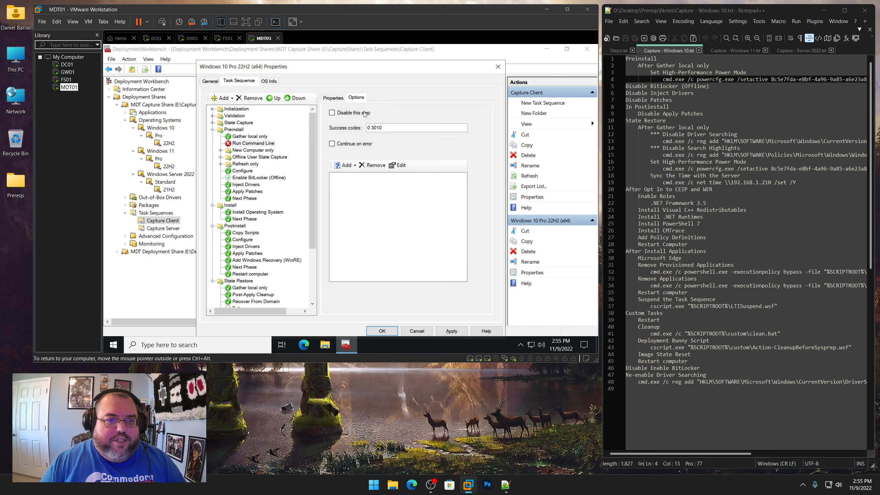
left_click(361, 144)
left_click(451, 331)
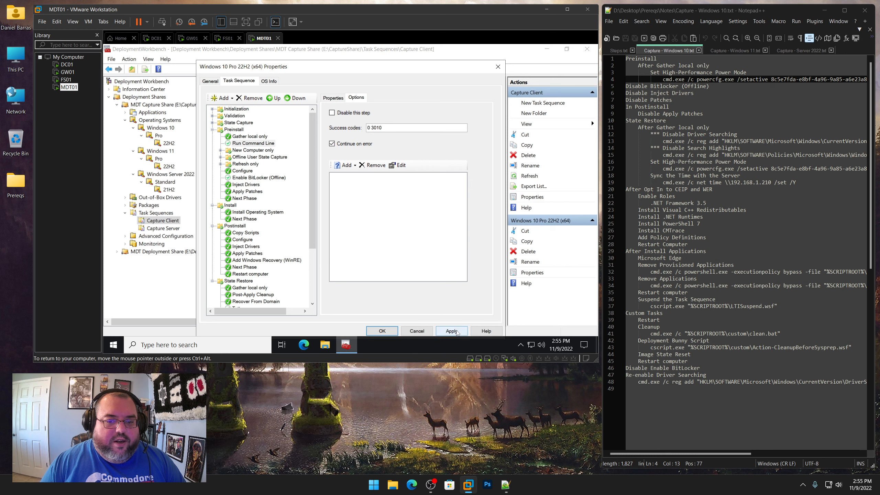
Disable the Enable BitLocker (Offline), Inject Drivers and Apply Patches steps in Preinstall, and Apply Patches in Postinstall
left_click(258, 137)
left_click(257, 144)
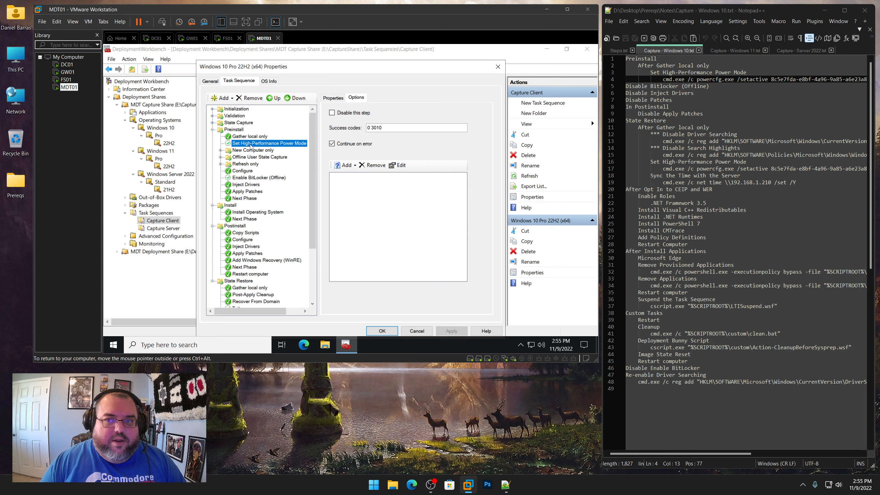
left_click(262, 178)
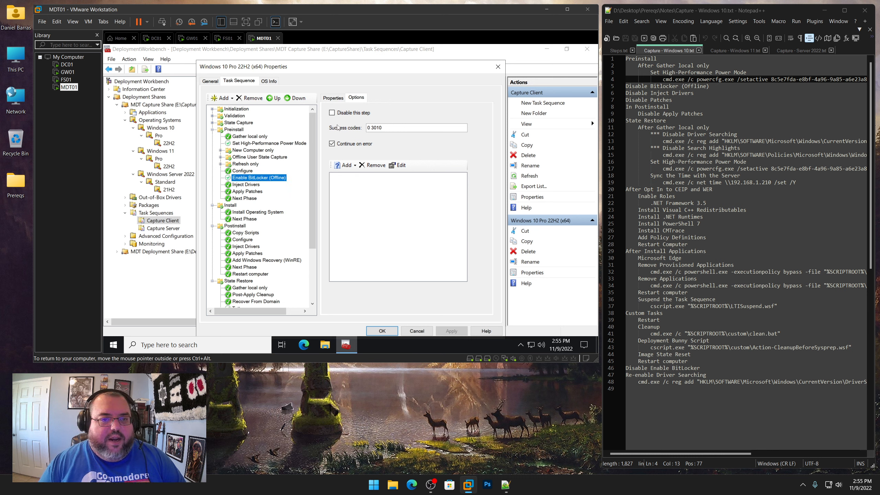
left_click(345, 117)
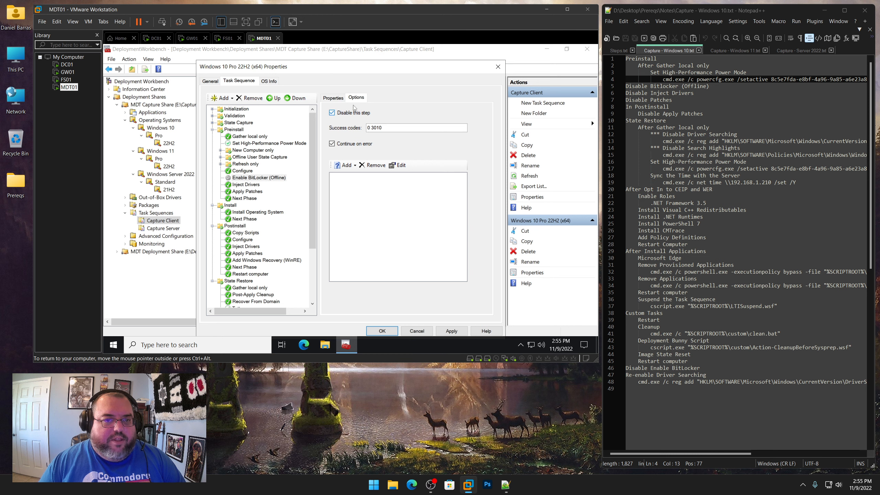
left_click(249, 185)
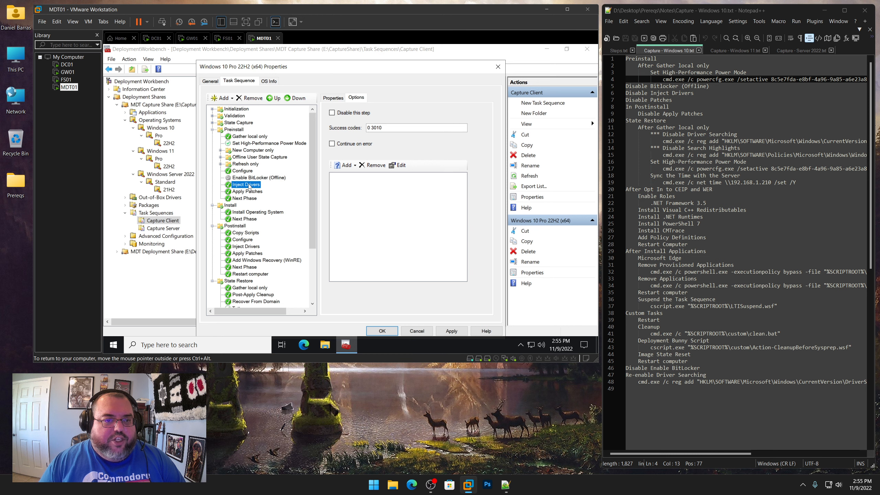
left_click(340, 114)
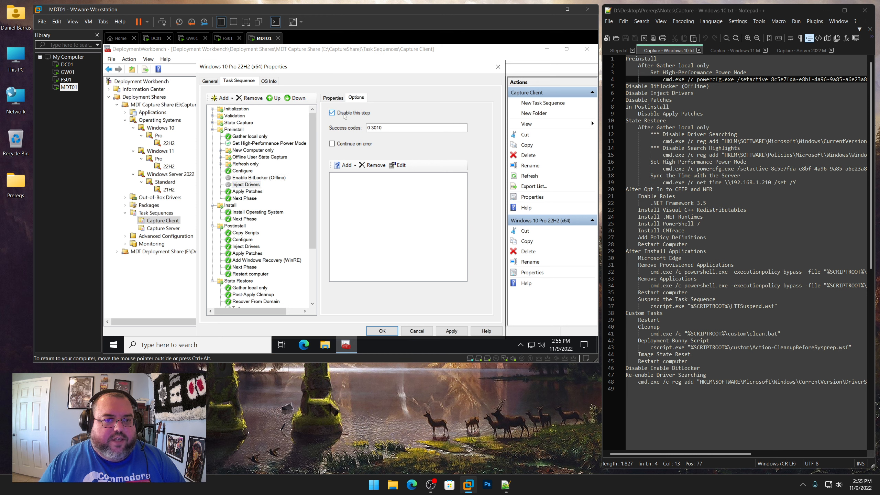
left_click(255, 192)
left_click(345, 115)
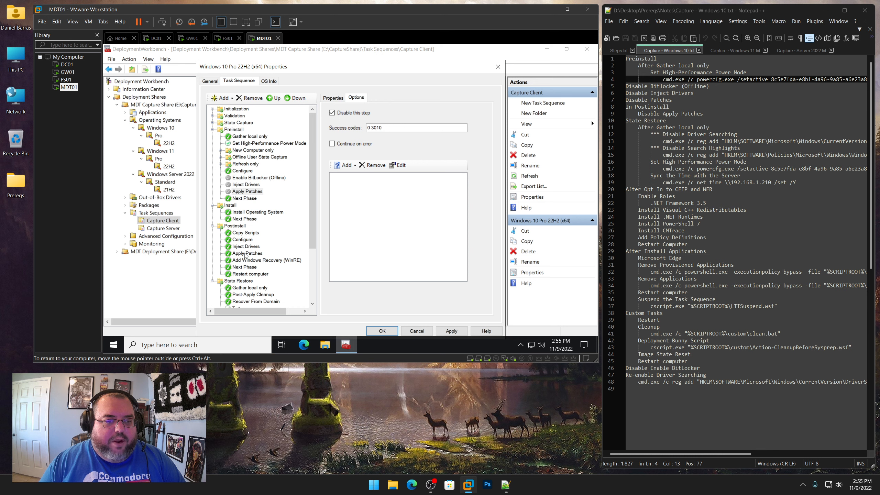
left_click(245, 256)
left_click(340, 113)
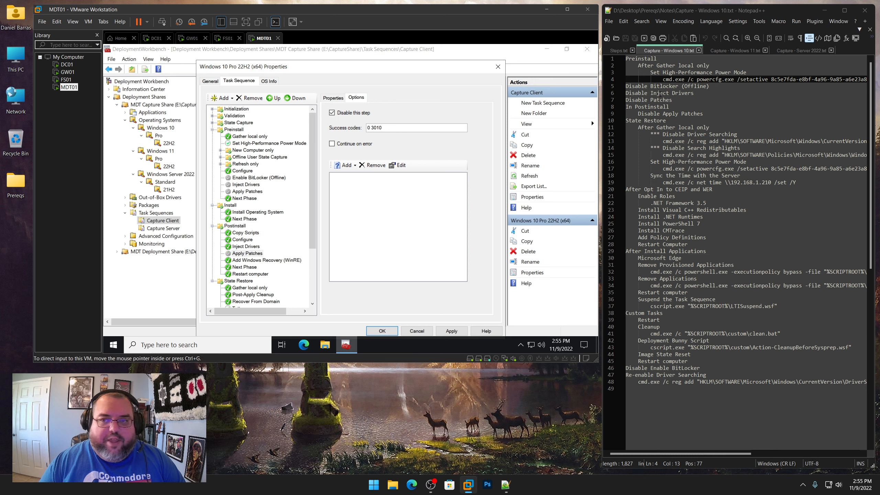
Add a Run Command Line step after Gather local only in the State Restore group
left_click_drag(674, 106, 627, 107)
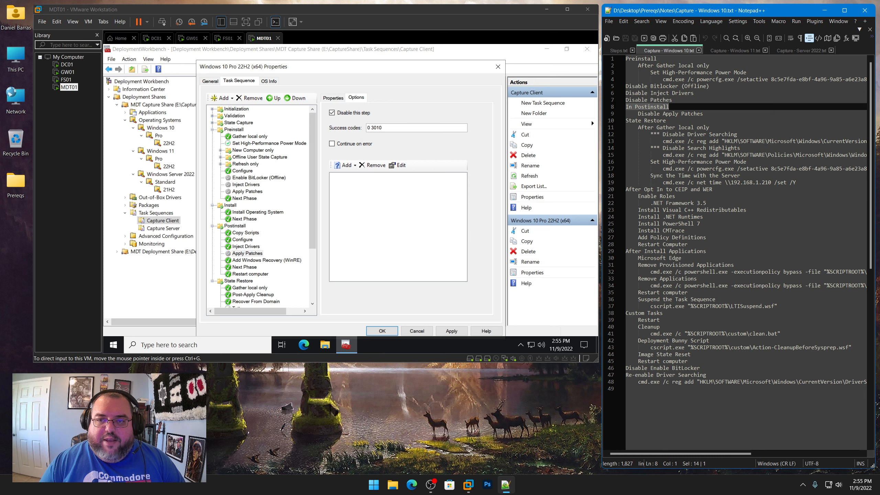
left_click_drag(703, 114, 638, 113)
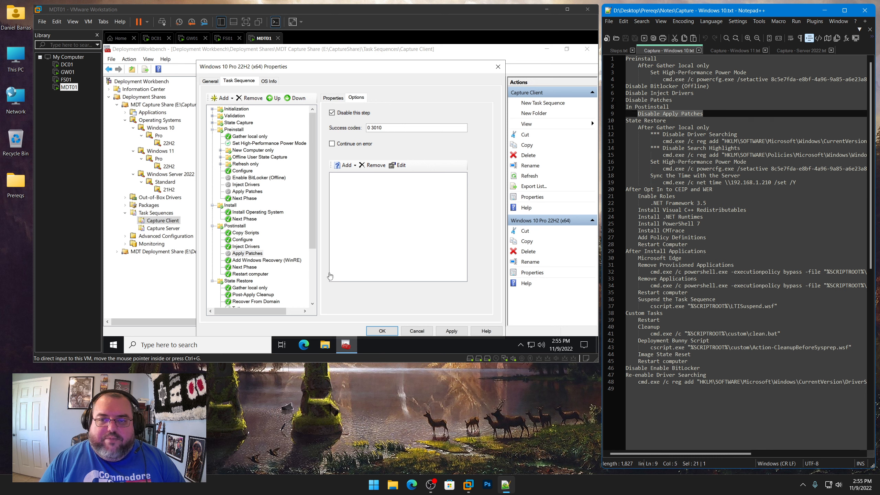
left_click(313, 238)
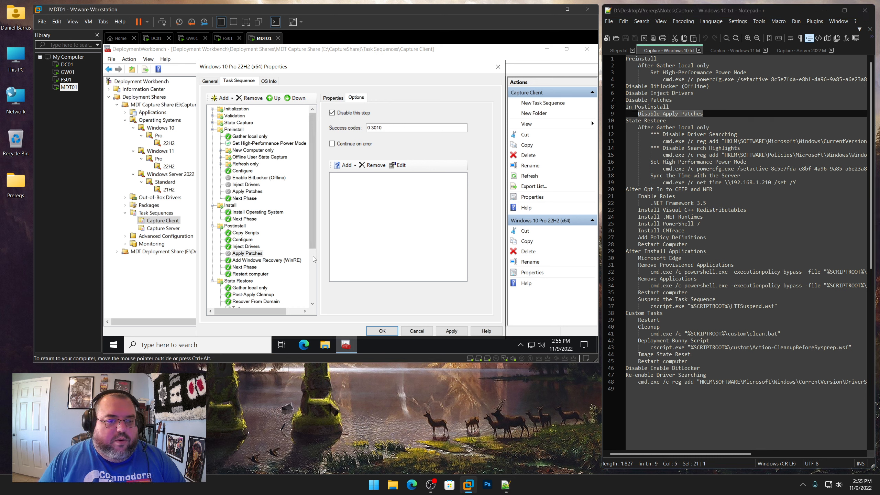
left_click_drag(314, 248, 314, 300)
left_click(234, 208)
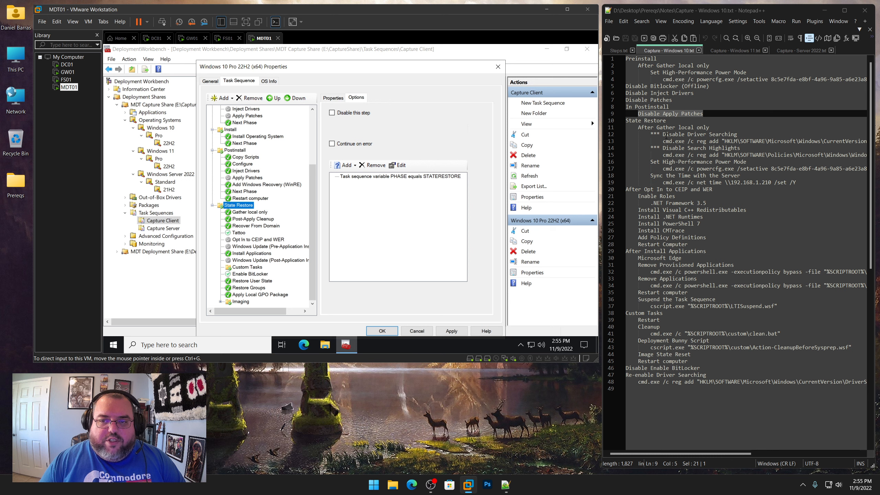
left_click(242, 212)
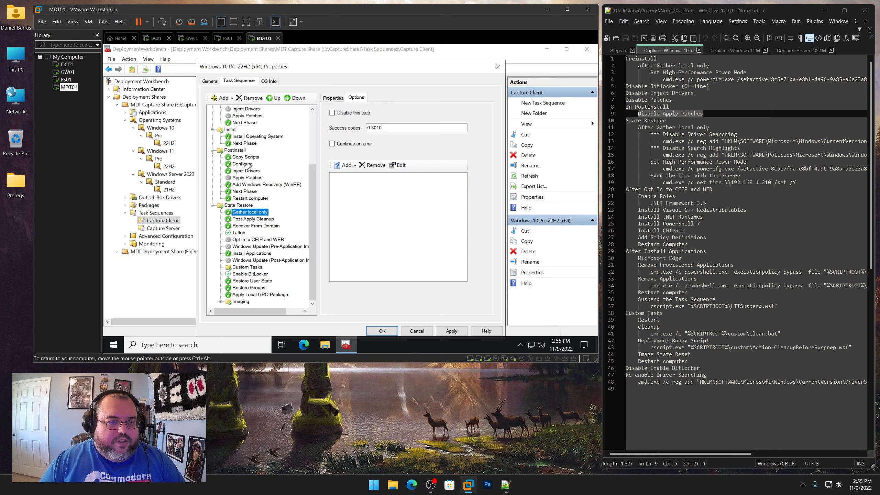
left_click(231, 98)
mouse_move(235, 121)
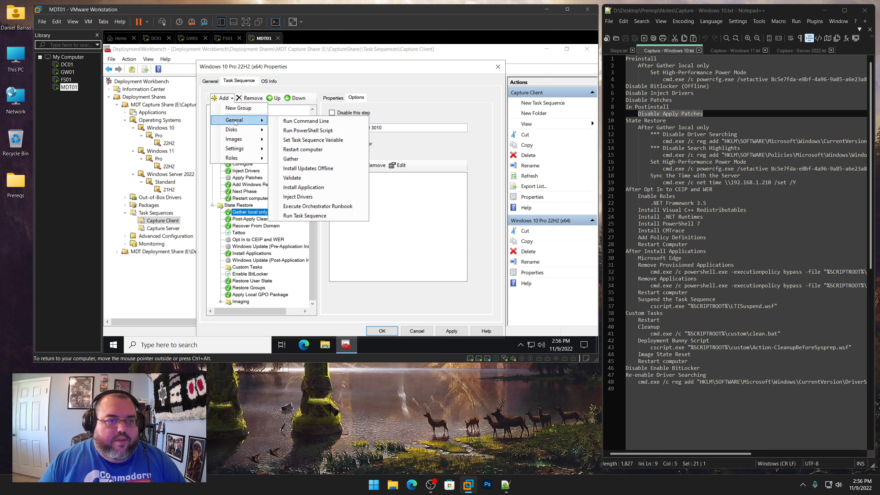
left_click(306, 120)
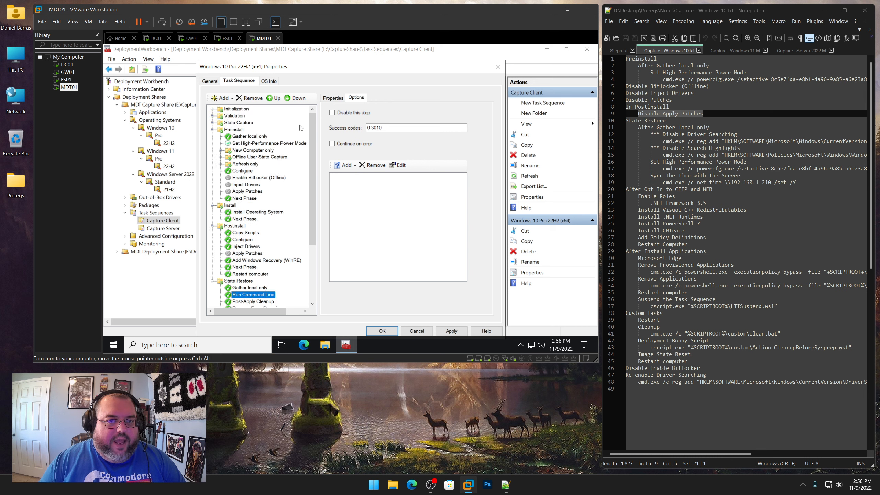
Enable Continue on error for the new step and name it Disable Driver Searching
left_click(348, 144)
left_click(338, 99)
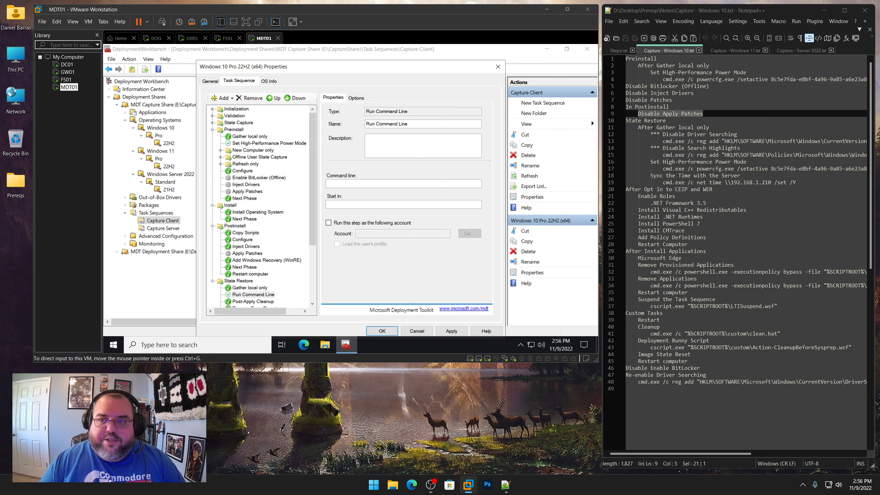
left_click_drag(737, 135, 663, 135)
right_click(672, 135)
left_click(693, 150)
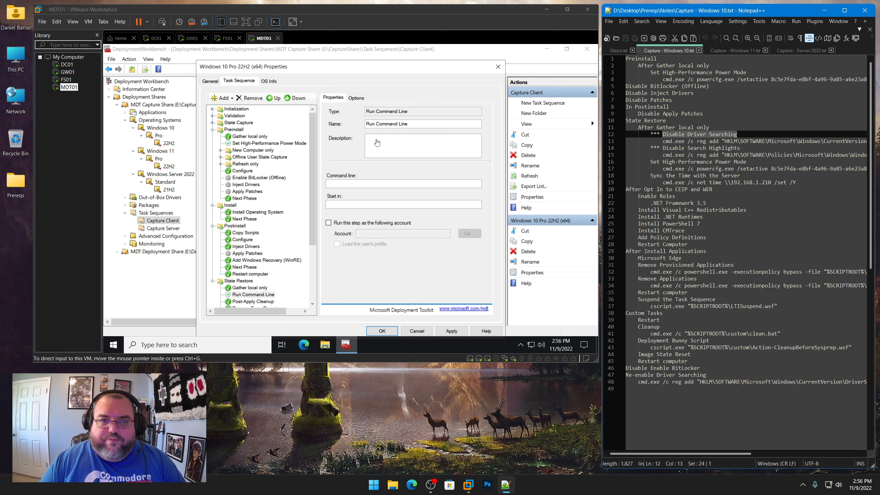
left_click(340, 127)
key("ctrl+v")
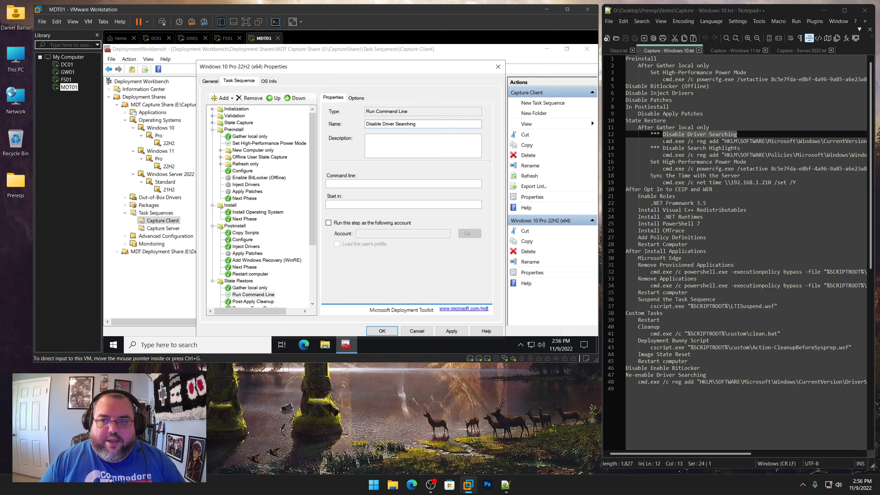
Paste the reg add DriverSearching SearchOrderConfig command from the notes as its command line and apply
left_click(662, 141)
key("shift+End")
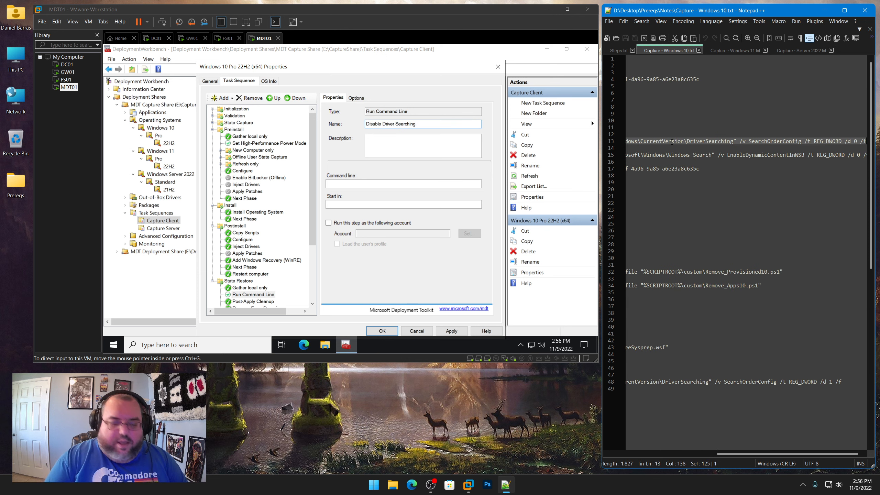
key("ctrl+c")
left_click(350, 184)
key("ctrl+v")
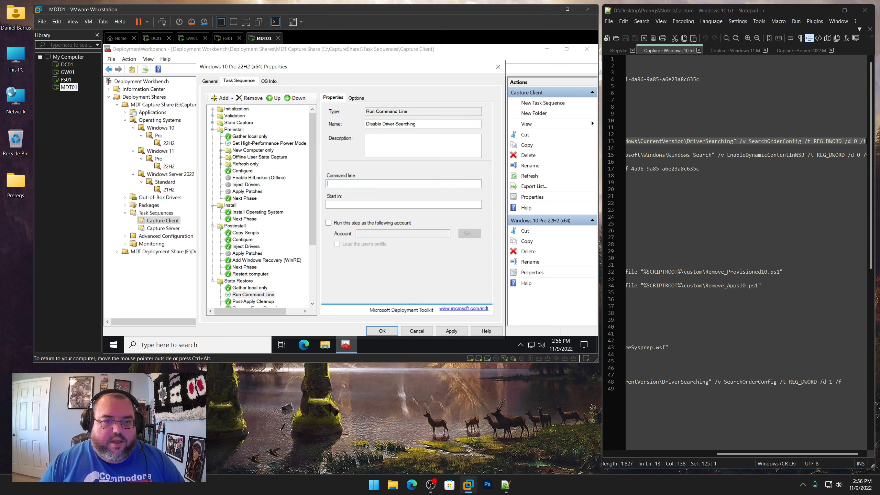
left_click(451, 330)
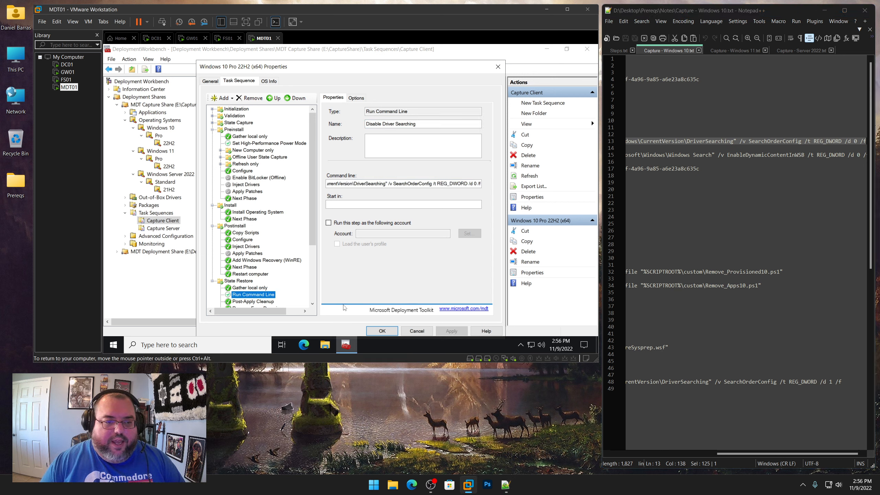
Add another Run Command Line step after Disable Driver Searching in State Restore
scroll(251, 273, "down", 4)
left_click(249, 213)
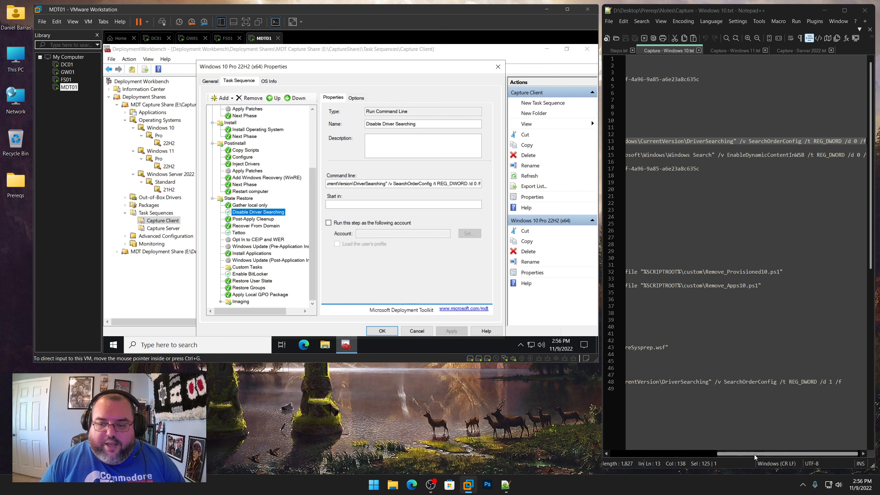
left_click_drag(753, 454, 646, 454)
left_click_drag(739, 148, 651, 154)
left_click(223, 98)
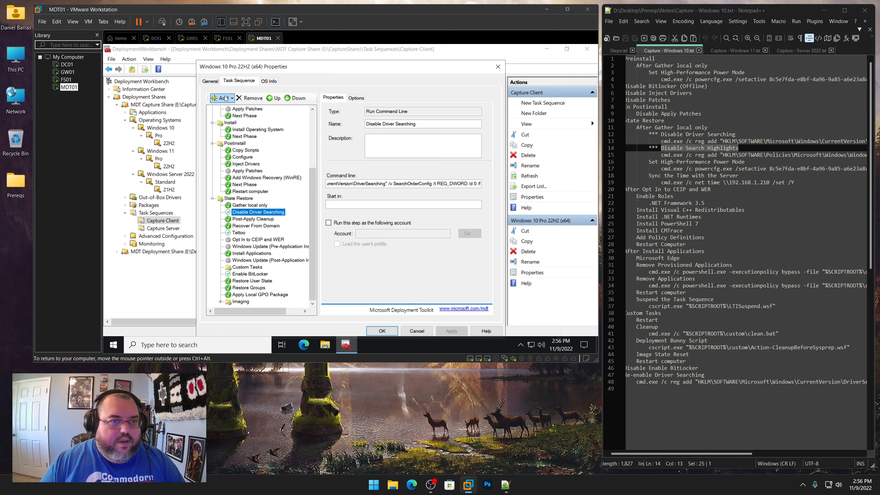
mouse_move(231, 120)
left_click(292, 121)
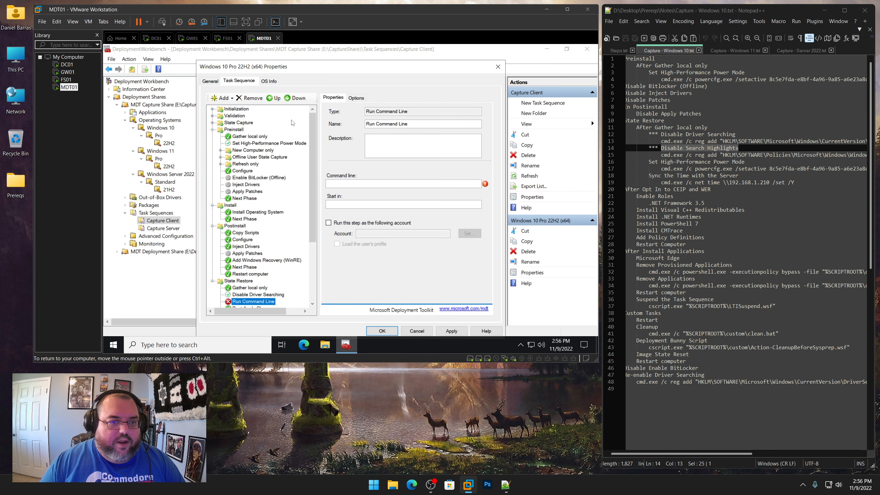
Name the new step Disable Search Highlights and paste the EnableDynamicContentInWSB reg add command from the notes as its command line, then apply
right_click(721, 149)
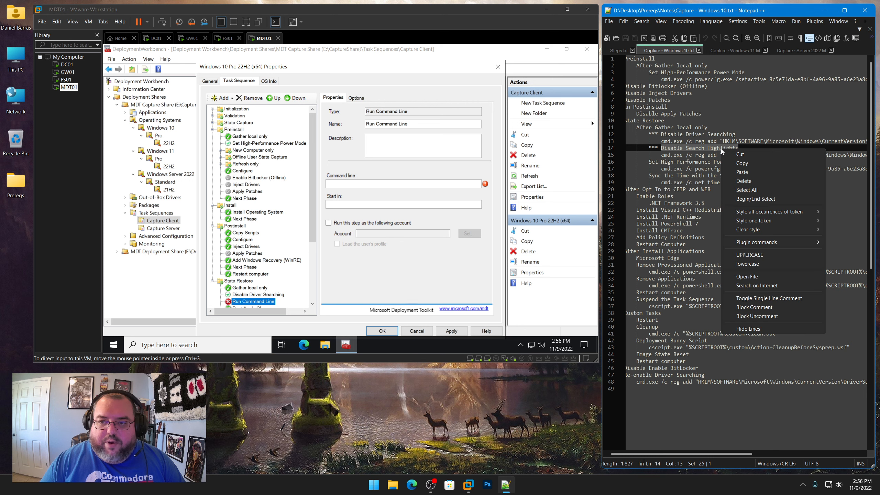
left_click(739, 164)
left_click_drag(416, 124, 310, 120)
key("ctrl+v")
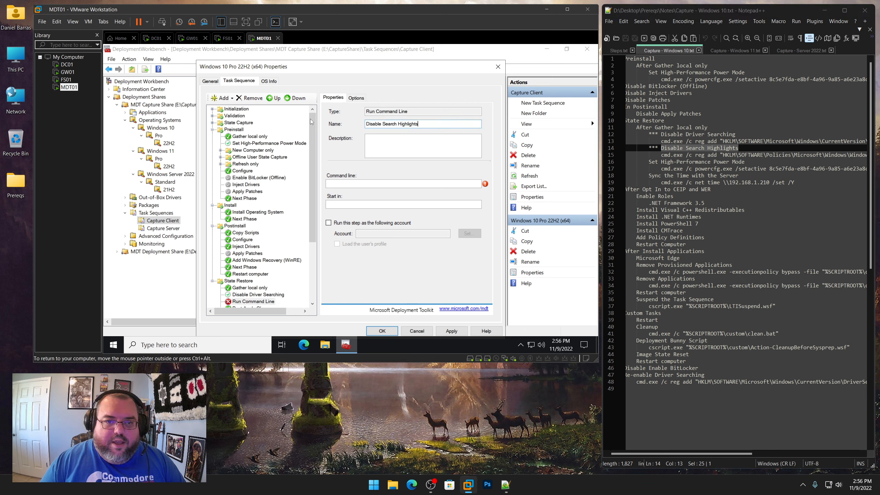
left_click(661, 155)
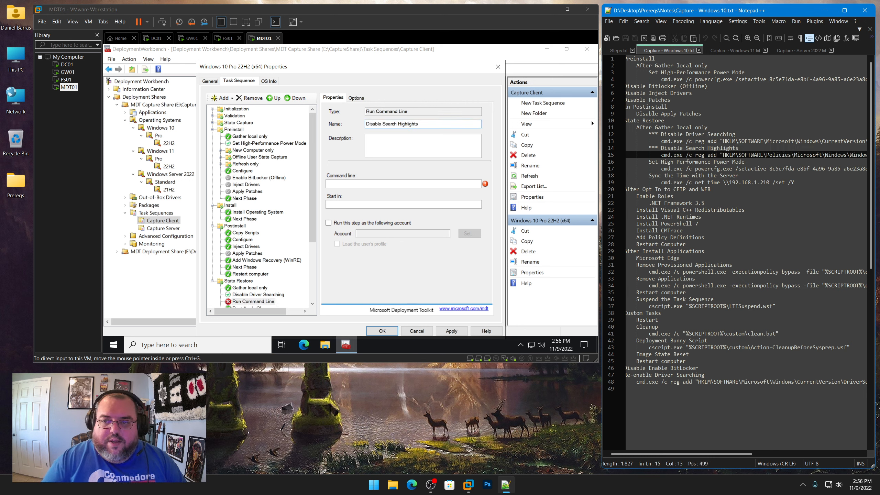
key("shift+End")
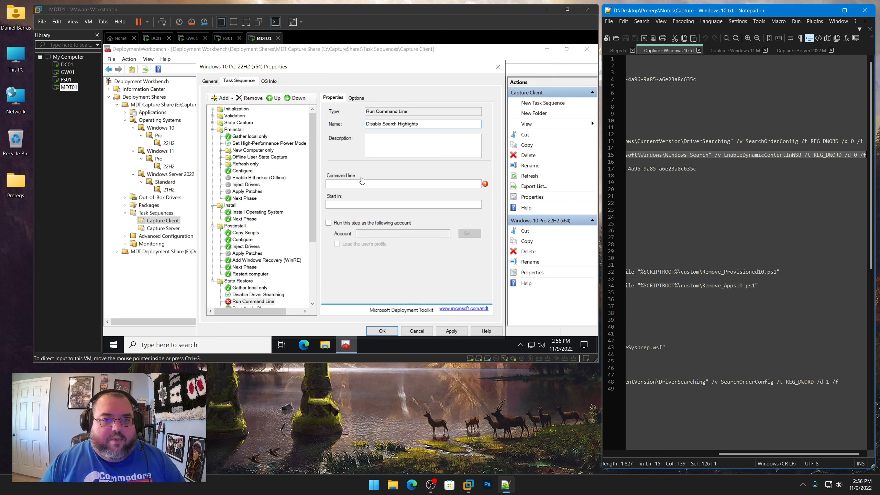
left_click(361, 183)
key("ctrl+v")
left_click(451, 331)
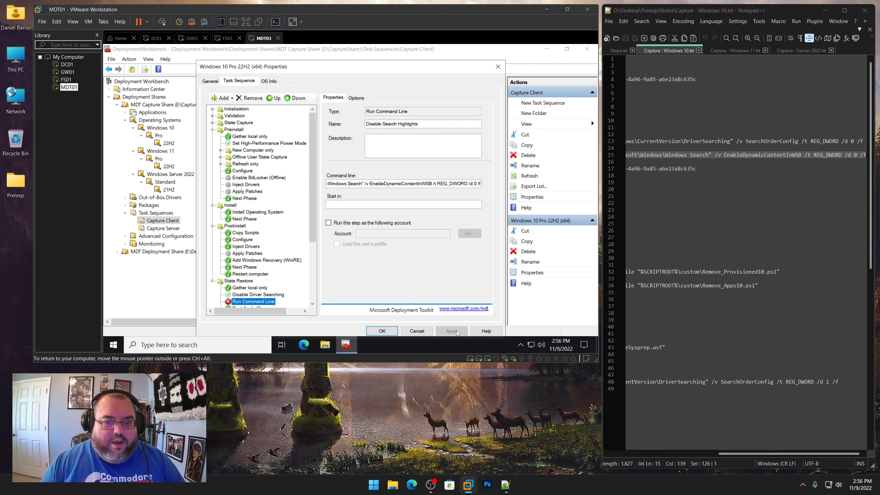
Enable Continue on error for the Disable Search Highlights step and apply
left_click(356, 98)
left_click(332, 143)
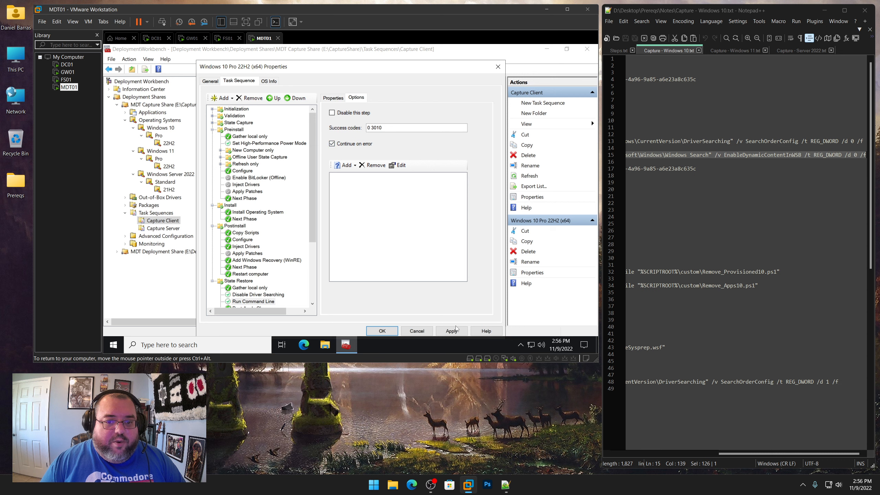
left_click(451, 331)
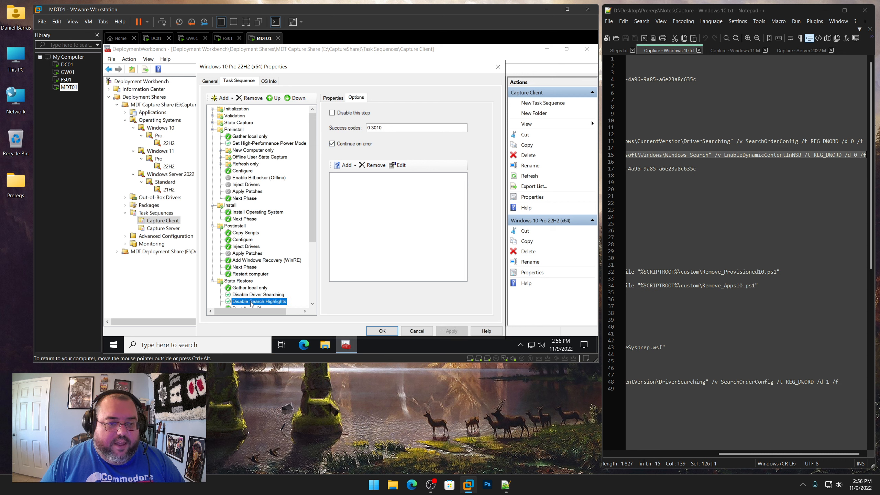
Copy the Set High-Performance Power Mode step from Preinstall and paste it after Disable Search Highlights in State Restore
scroll(289, 257, "down", 4)
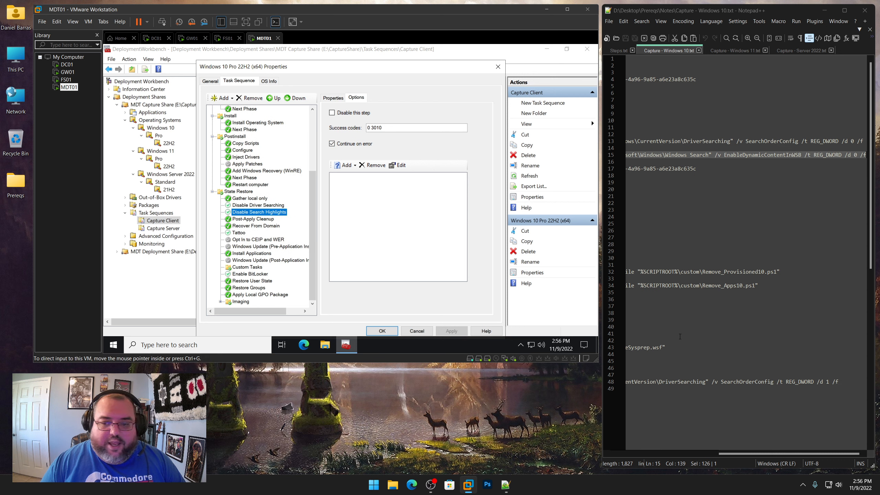
left_click_drag(747, 453, 626, 439)
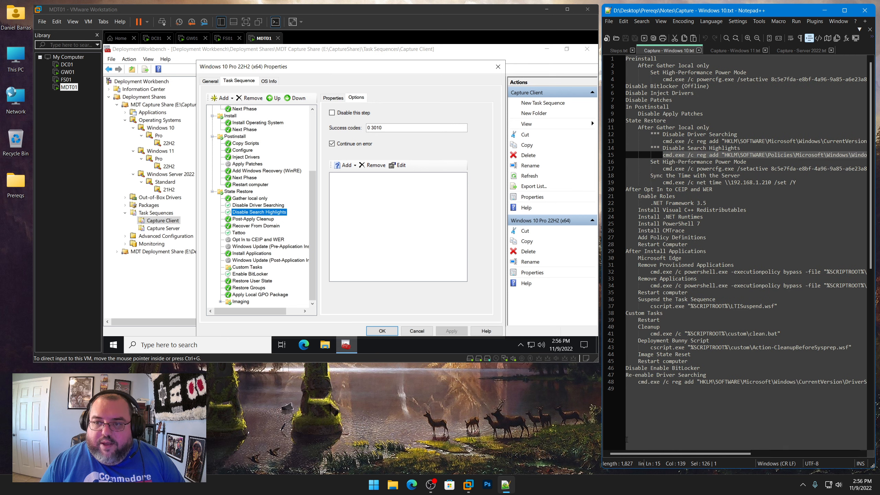
left_click_drag(650, 161, 746, 162)
scroll(256, 143, "up", 5)
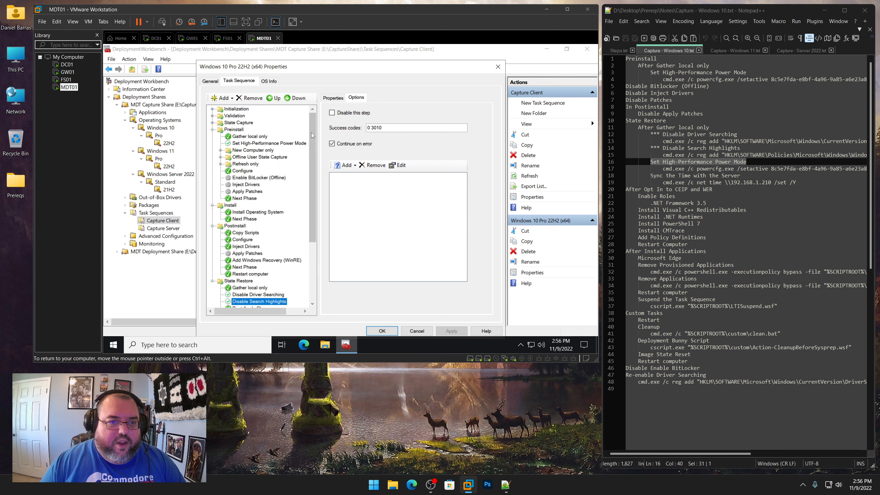
left_click(257, 143)
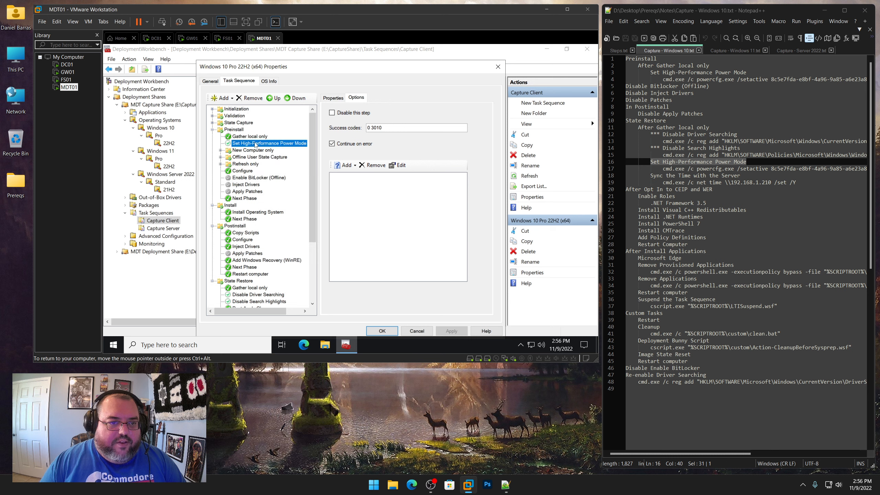
scroll(258, 149, "down", 4)
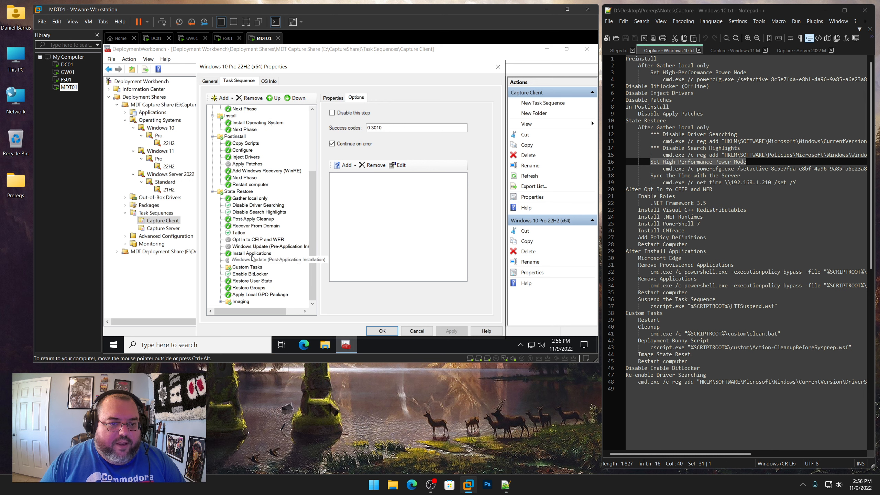
left_click(249, 212)
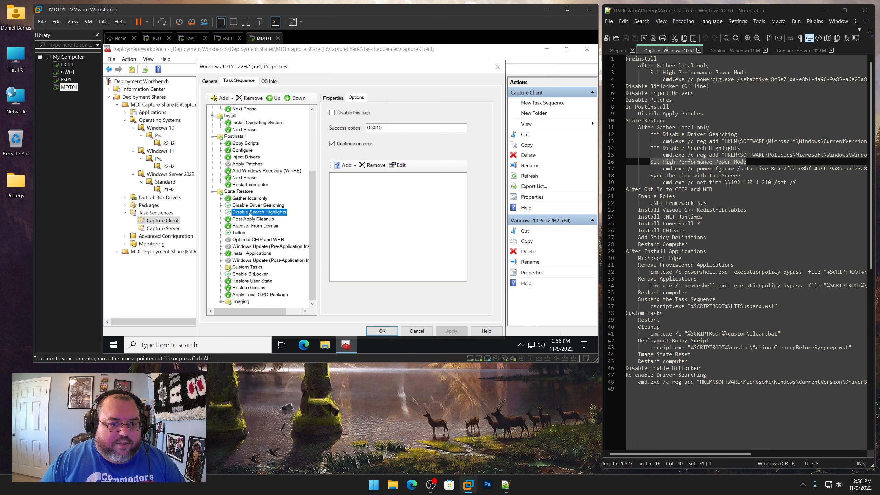
right_click(249, 212)
left_click(269, 229)
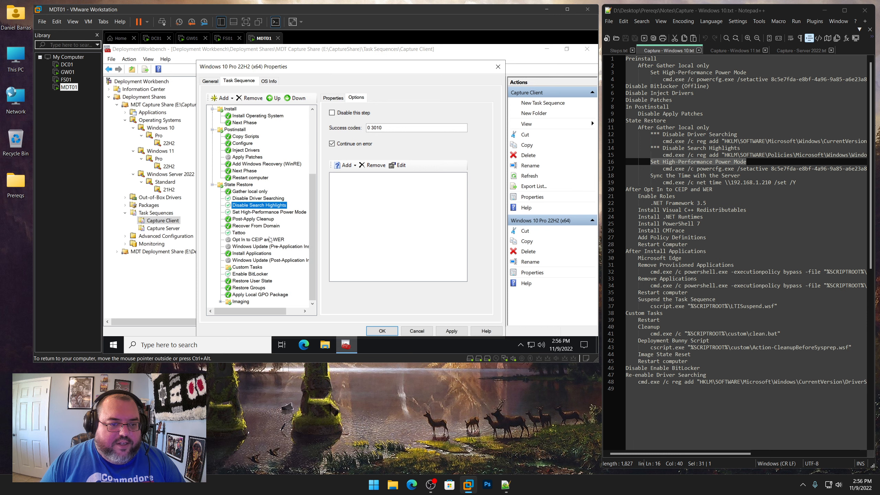
Add a Run Command Line step after the pasted Set High-Performance Power Mode step
left_click(264, 212)
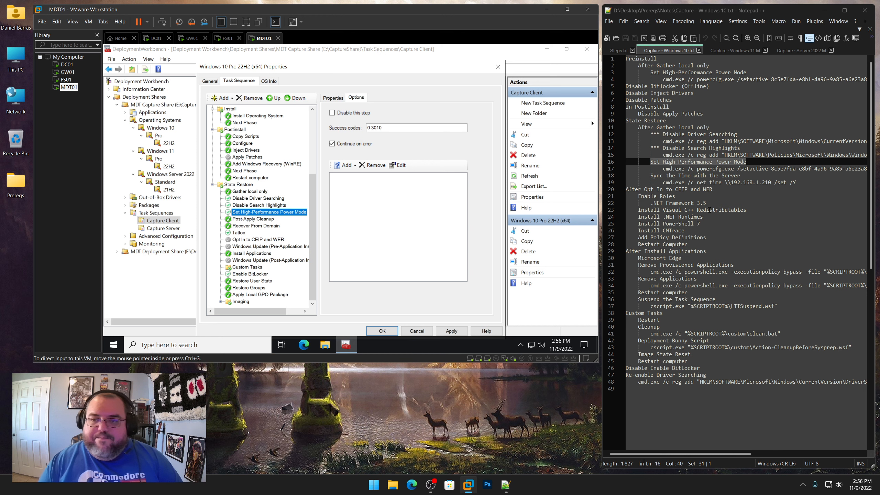
left_click_drag(650, 176, 740, 176)
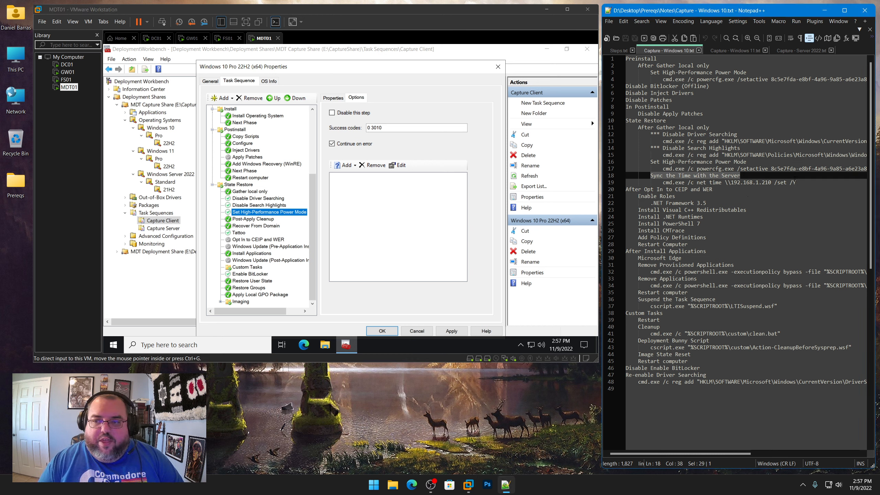
left_click_drag(801, 182, 663, 182)
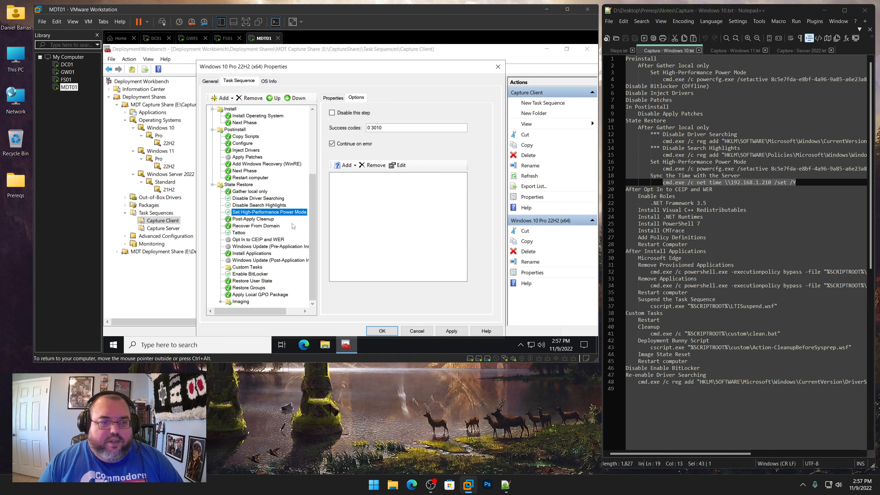
left_click(223, 97)
mouse_move(243, 120)
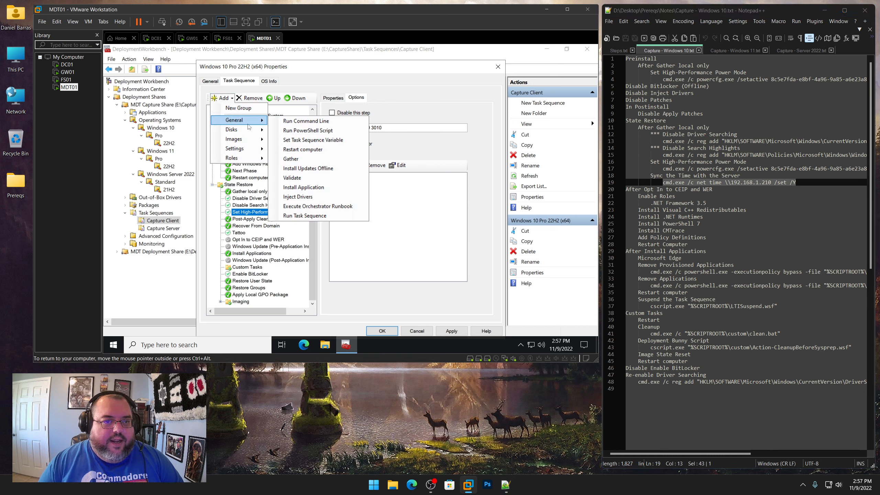
left_click(298, 121)
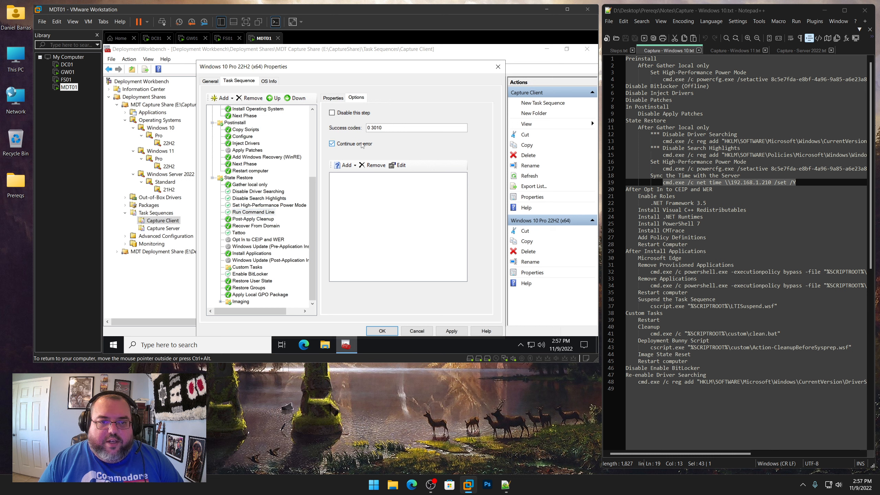
Name the new step Sync the Time with the Server, copying the title from the notes
left_click(336, 98)
left_click_drag(740, 175, 650, 175)
right_click(658, 176)
left_click(670, 192)
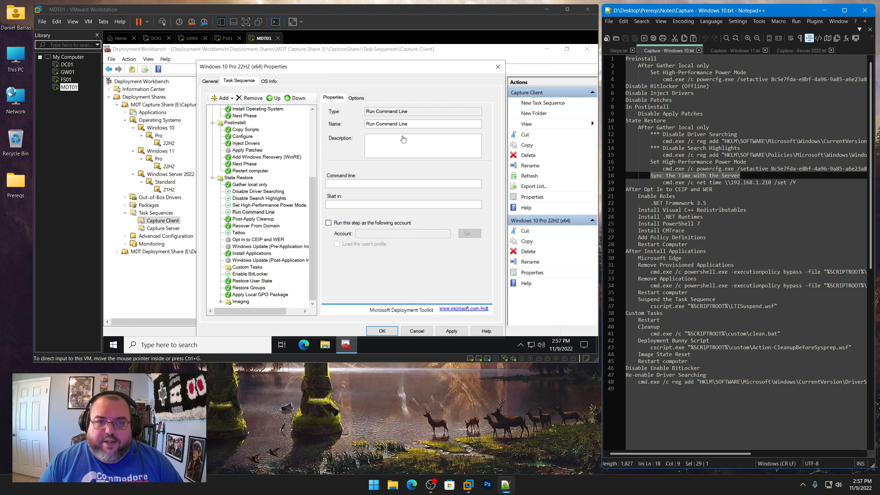
left_click_drag(410, 124, 309, 125)
key("ctrl+v")
Paste the cmd.exe /c net time \\192.168.1.210 /set /Y command from the notes as its command line and apply
left_click_drag(796, 182, 663, 182)
right_click(664, 182)
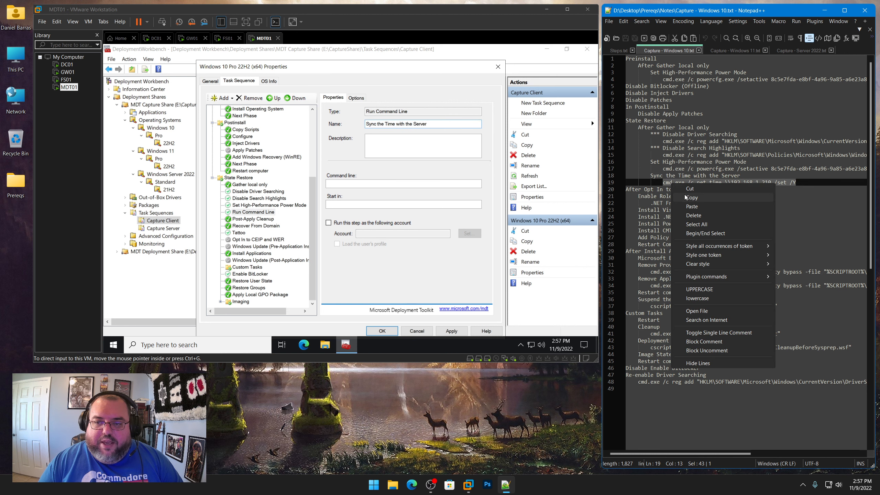
left_click(679, 198)
left_click(347, 184)
key("ctrl+v")
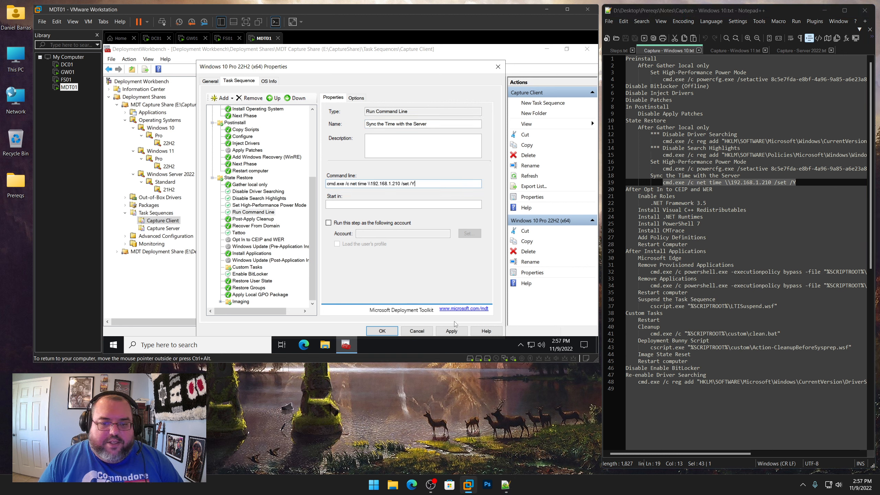
left_click(451, 331)
Add an Install Roles and Features step after Opt In to CEIP and WER in State Restore
left_click(253, 219)
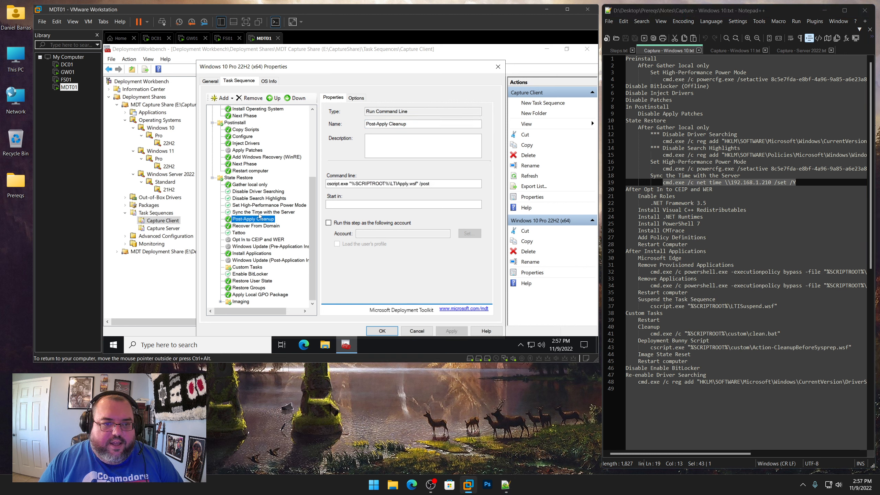
left_click(247, 213)
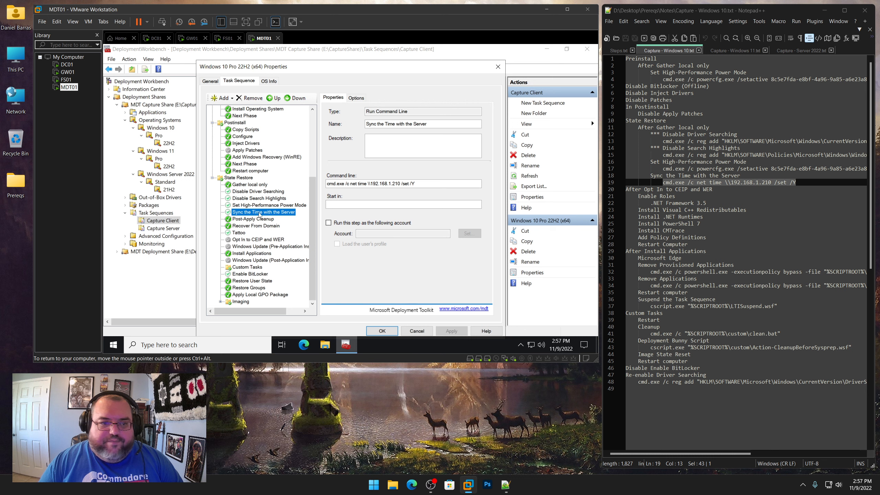
left_click(244, 242)
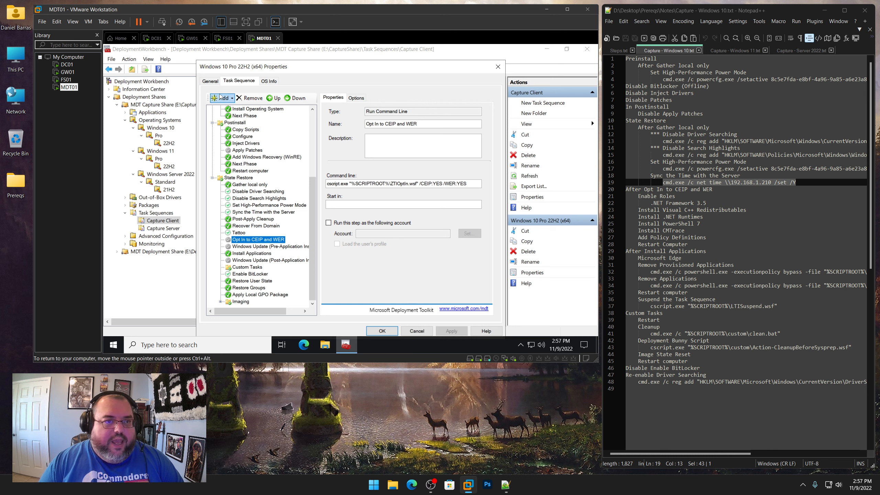
left_click(228, 99)
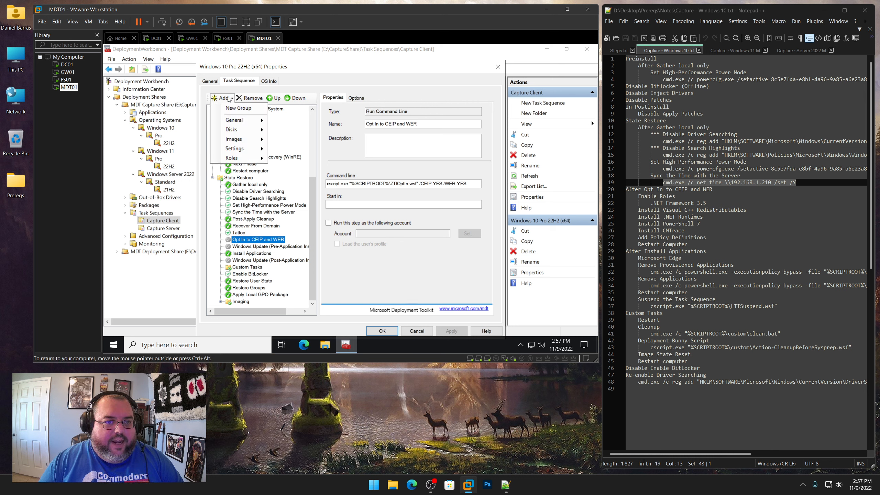
mouse_move(229, 159)
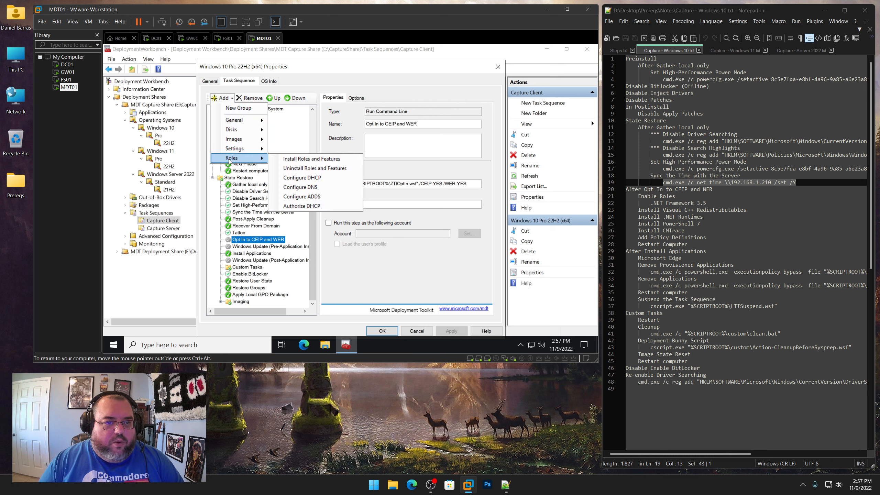
left_click(290, 159)
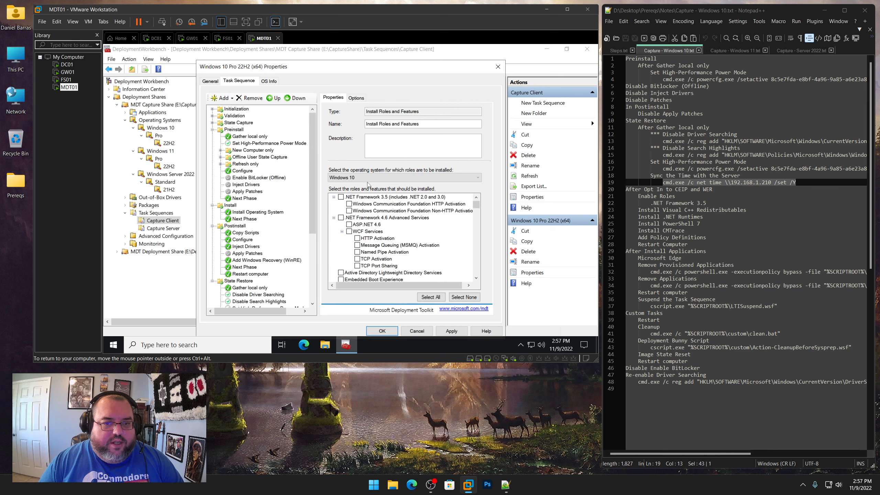
Select the .NET Framework 3.5 feature and name the step Enable .NET Framework 3.5
left_click(341, 197)
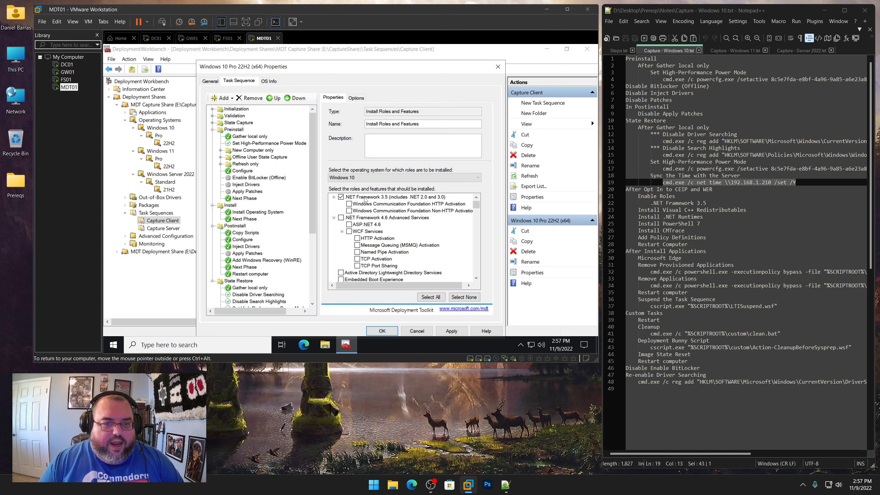
left_click_drag(419, 124, 365, 123)
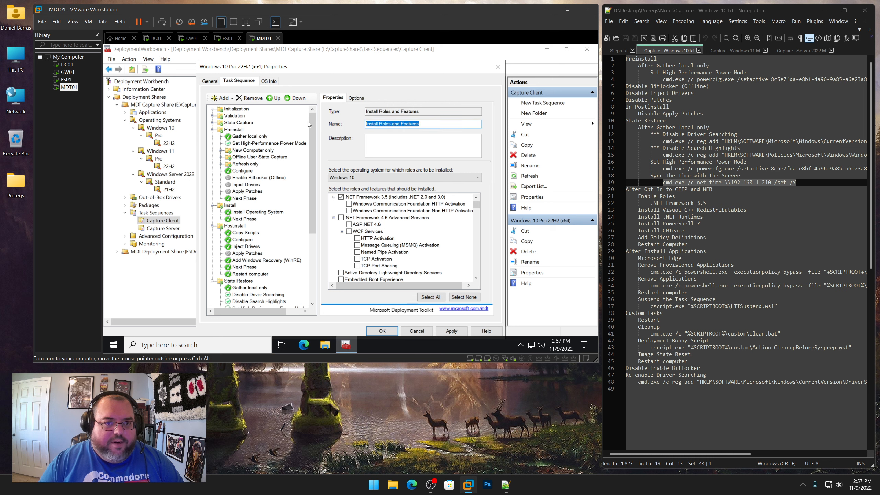
type("Enable .NET Framework")
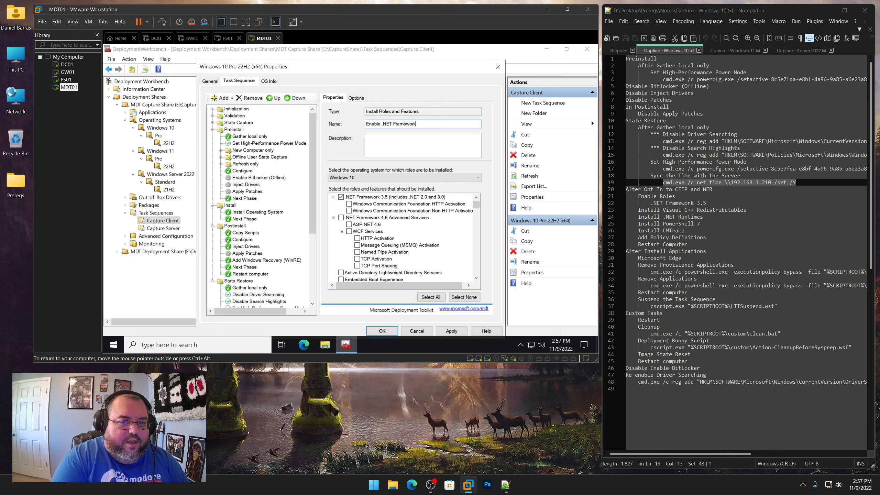
type(" 3.5")
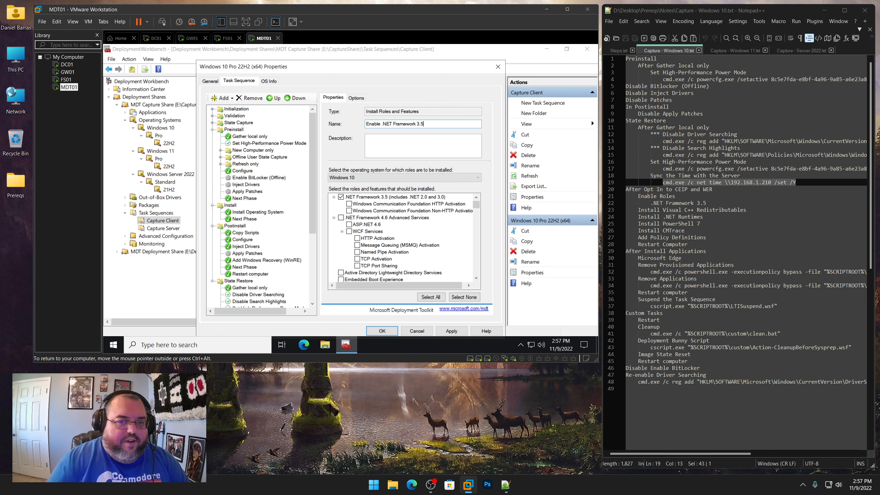
Enable Continue on error for the Enable .NET Framework 3.5 step and apply
left_click(356, 98)
left_click(357, 147)
left_click(454, 330)
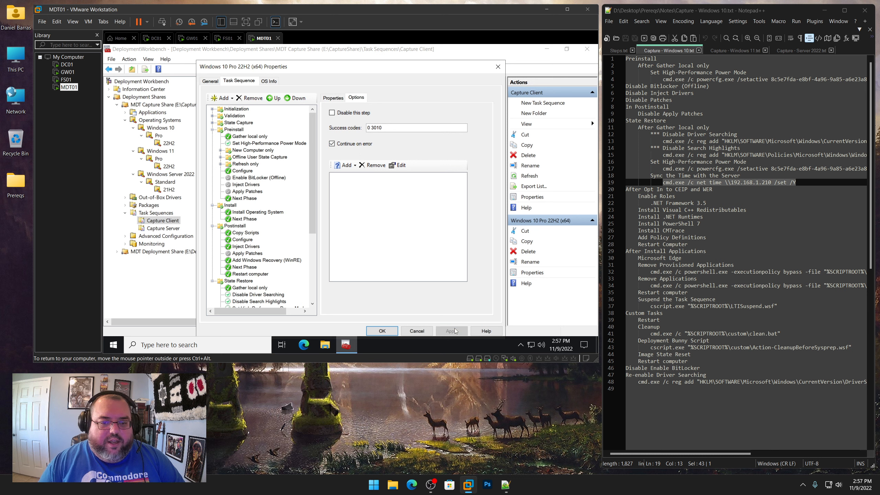
scroll(290, 267, "down", 5)
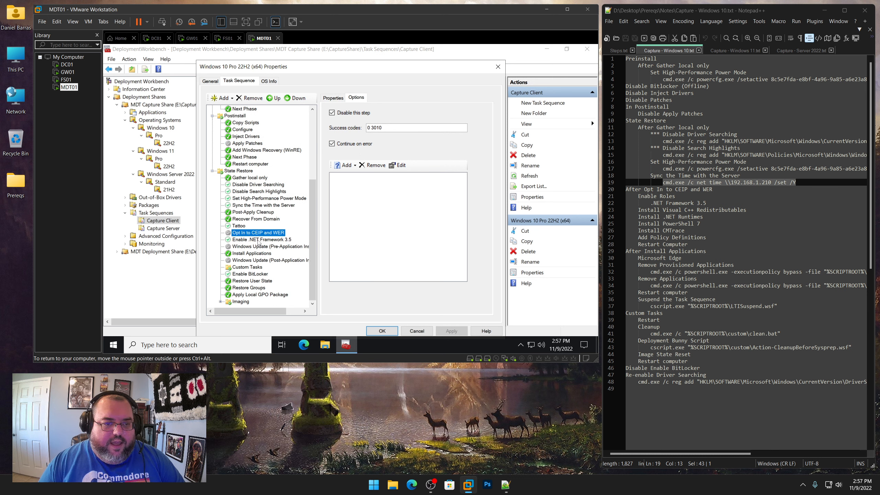
left_click(256, 240)
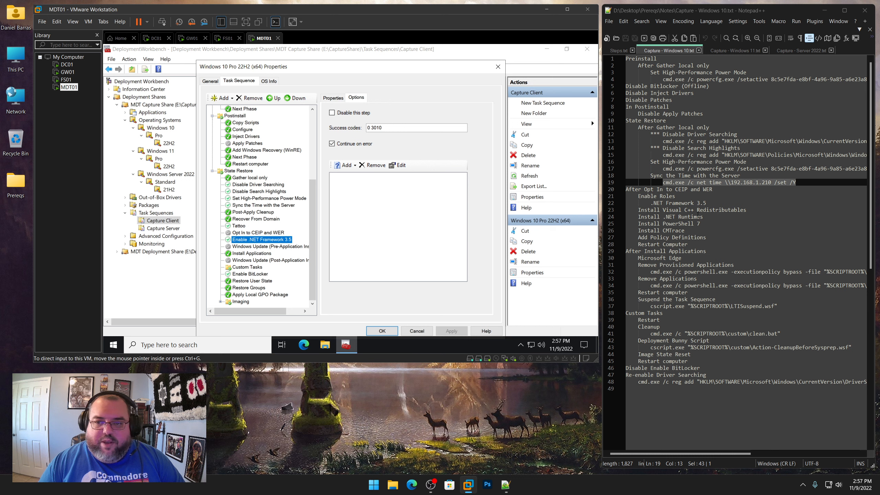
Add an Install Application step after Enable .NET Framework 3.5 that installs the single application Microsoft Corporation Microsoft Visual C++ Redistributables 2012-2022
left_click_drag(707, 204, 637, 196)
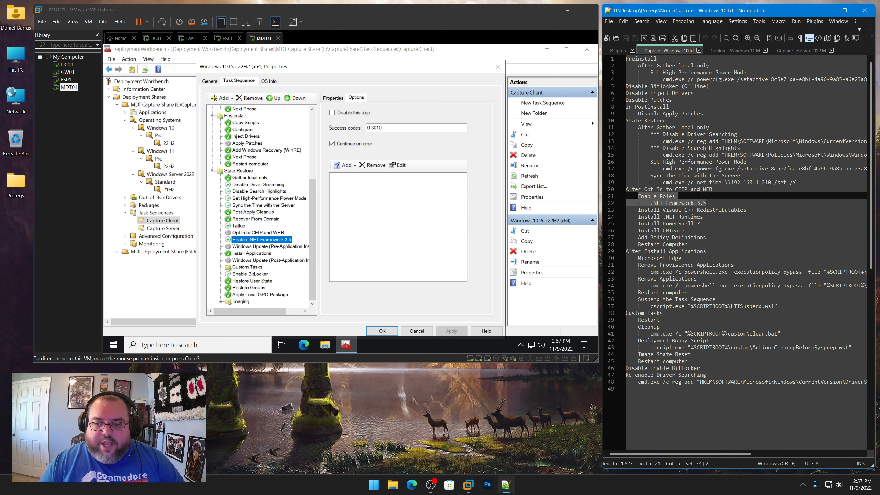
left_click_drag(747, 210, 638, 209)
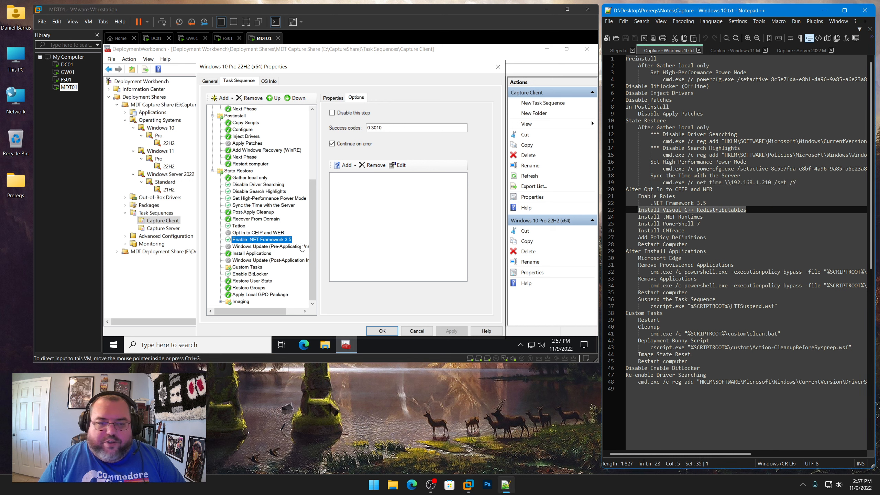
left_click(224, 98)
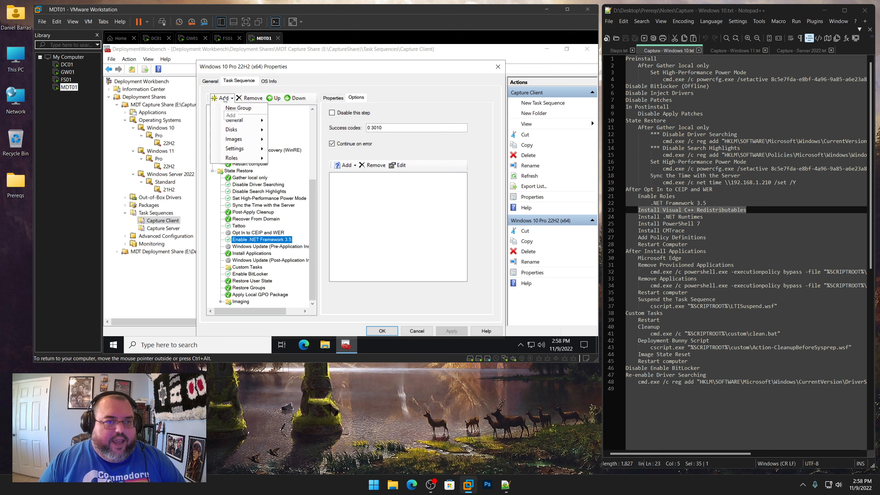
mouse_move(242, 119)
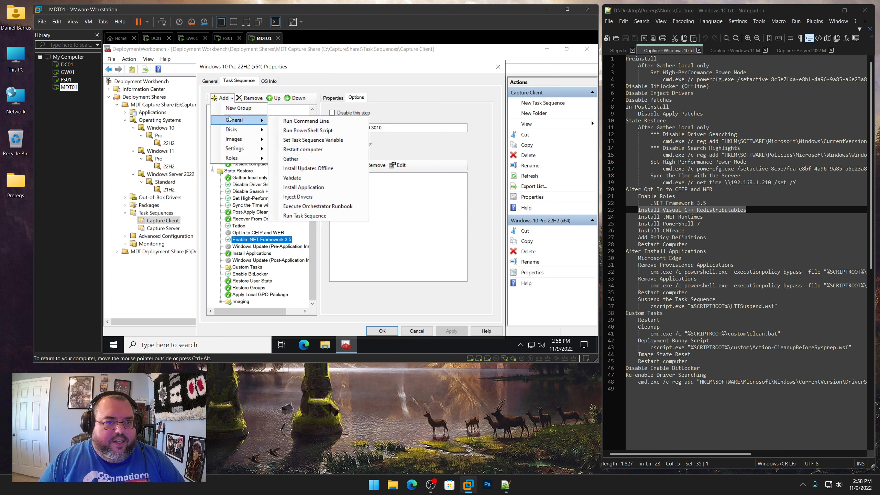
left_click(305, 187)
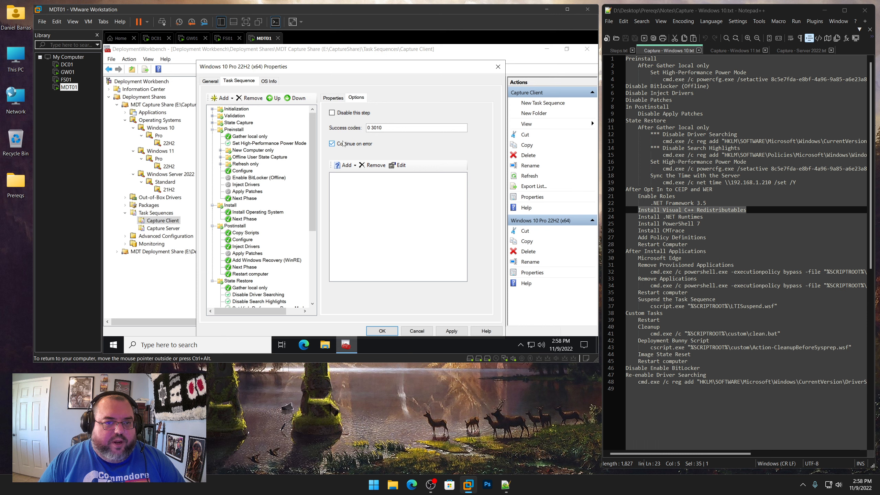
left_click(336, 98)
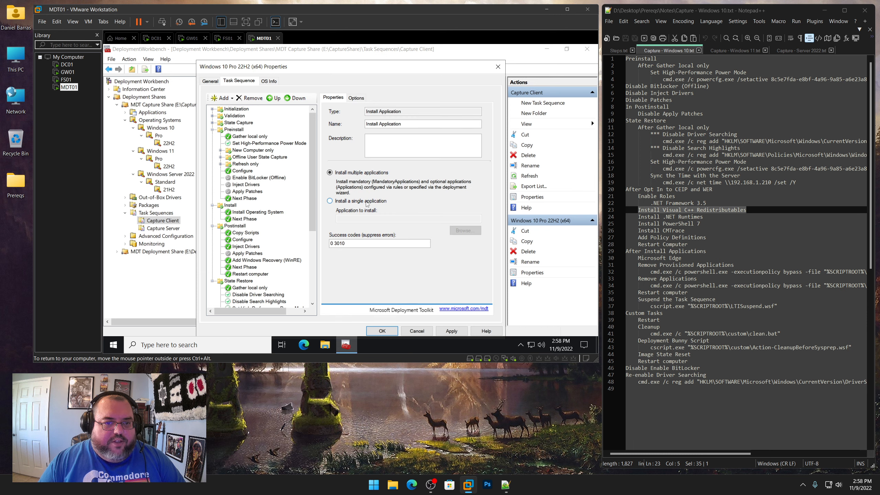
left_click(350, 204)
left_click(474, 232)
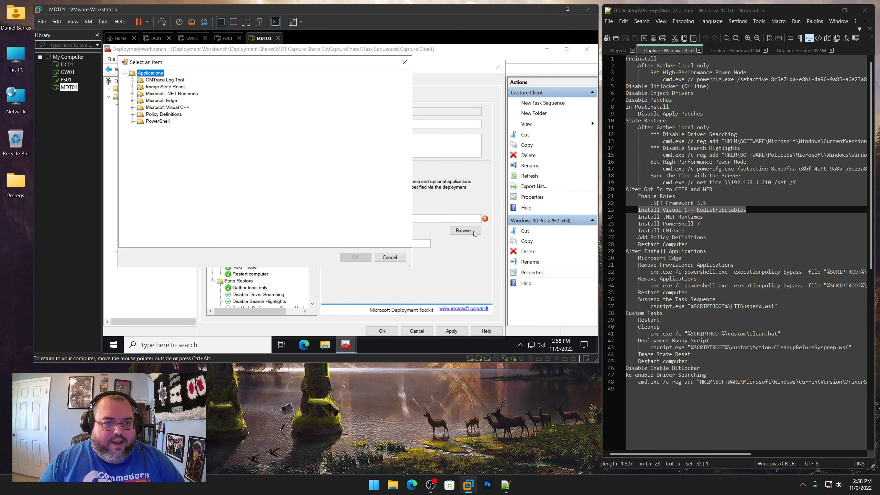
left_click(132, 108)
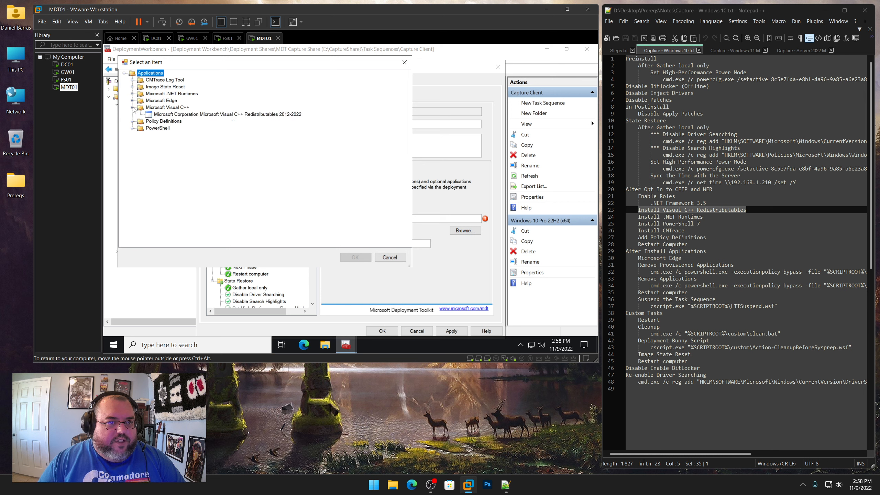
left_click(170, 116)
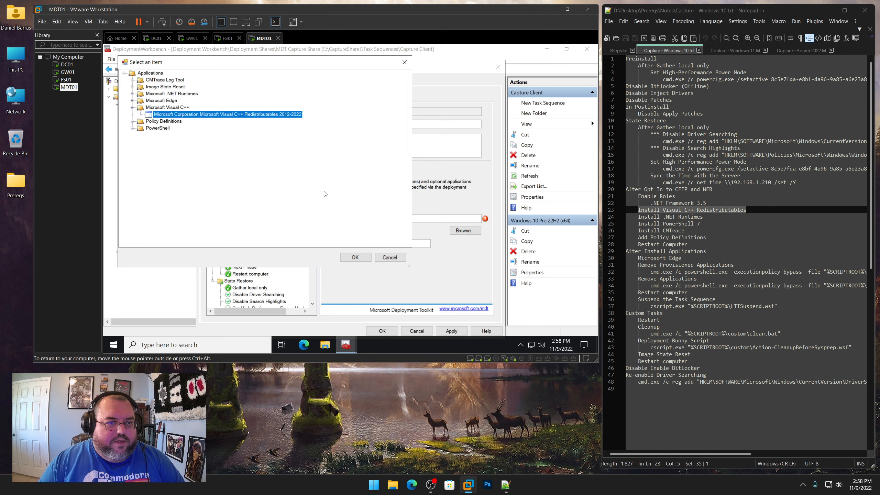
left_click(359, 257)
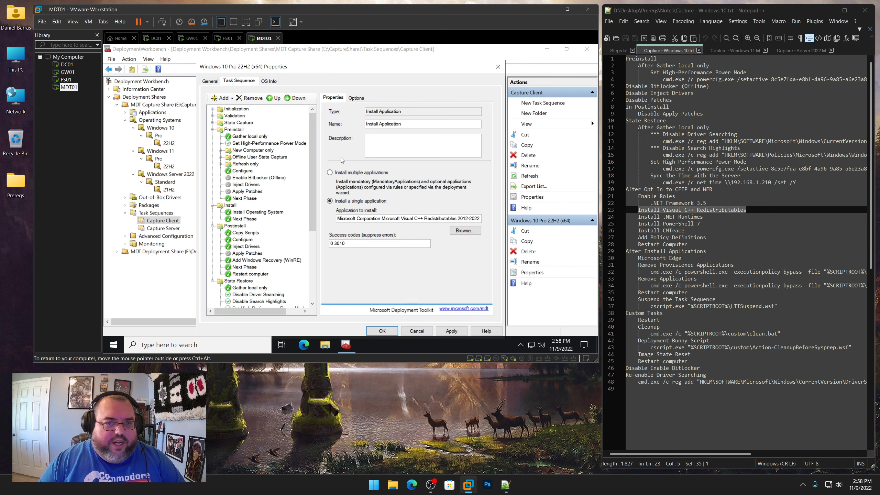
Copy Install Visual C++ Redistributables from the notes as the step's name, apply and close the task sequence properties
right_click(738, 214)
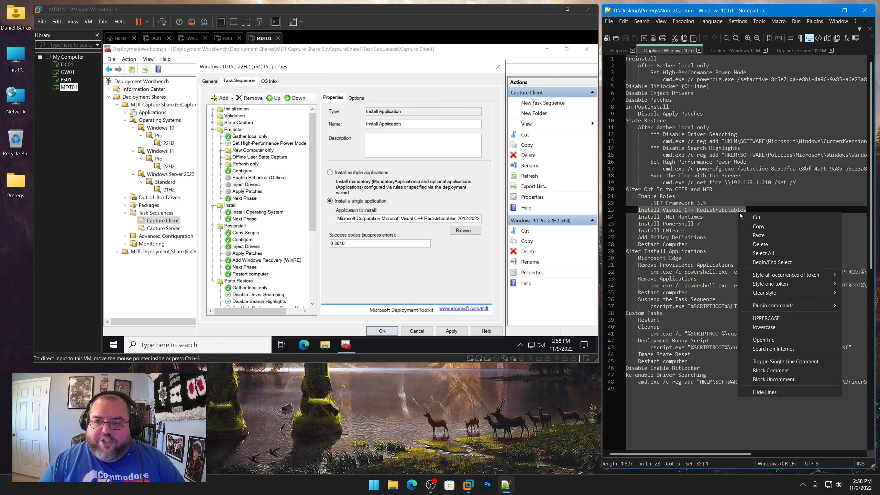
left_click(749, 227)
left_click(440, 124)
key("ctrl+a")
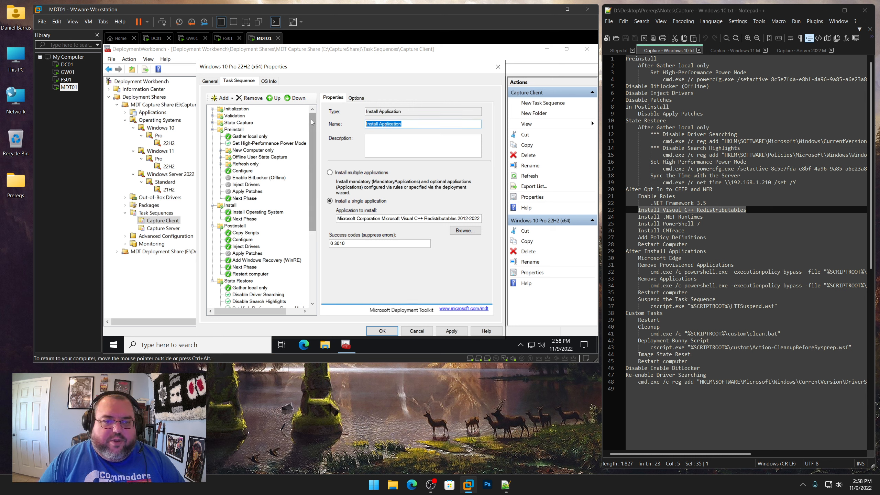
key("ctrl+v")
left_click(456, 331)
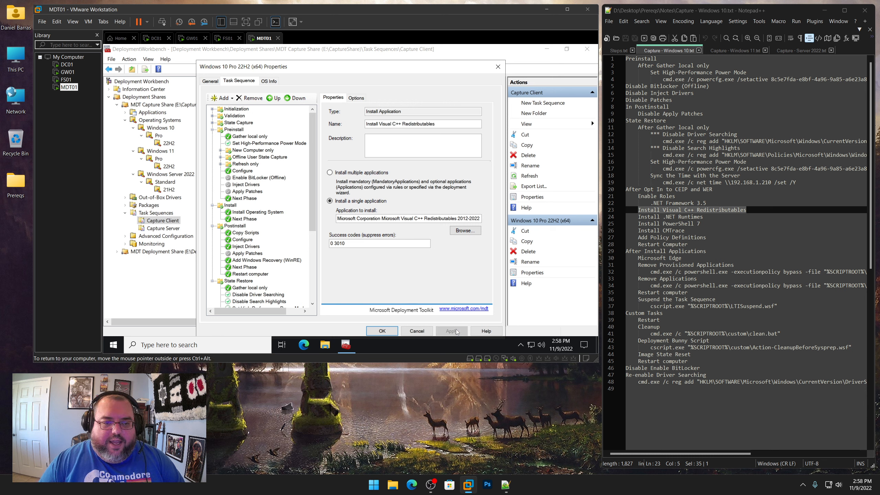
scroll(277, 260, "down", 6)
left_click(262, 233)
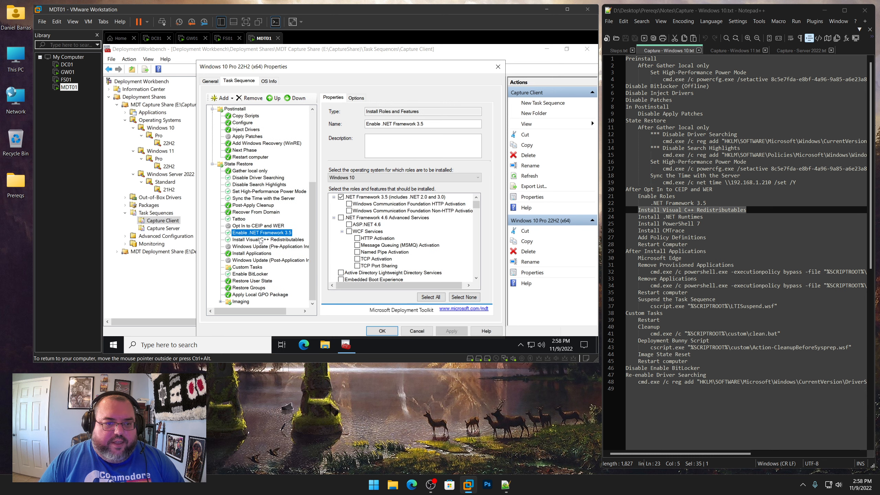
left_click(260, 240)
left_click(370, 329)
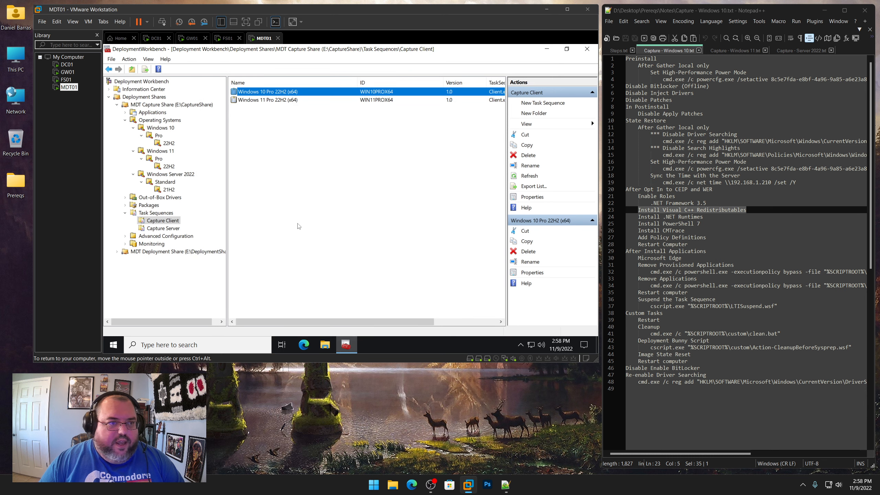
Rename the Visual C++ application to Microsoft Visual C++ Redistributables and set its short name to VCPPRT
left_click(127, 112)
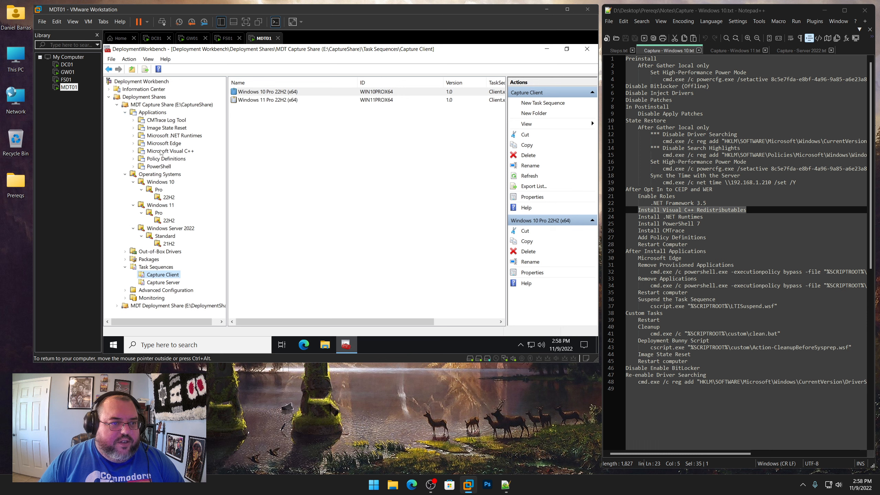
left_click(162, 152)
right_click(300, 93)
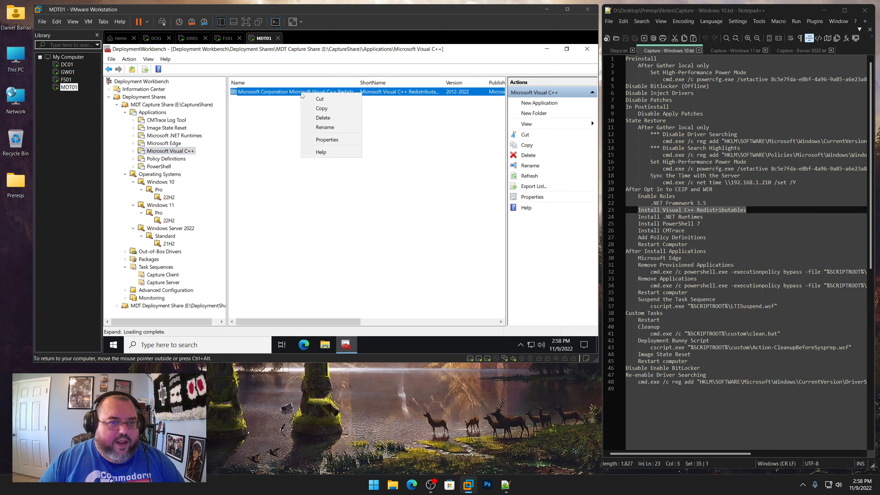
left_click(329, 140)
left_click(321, 95)
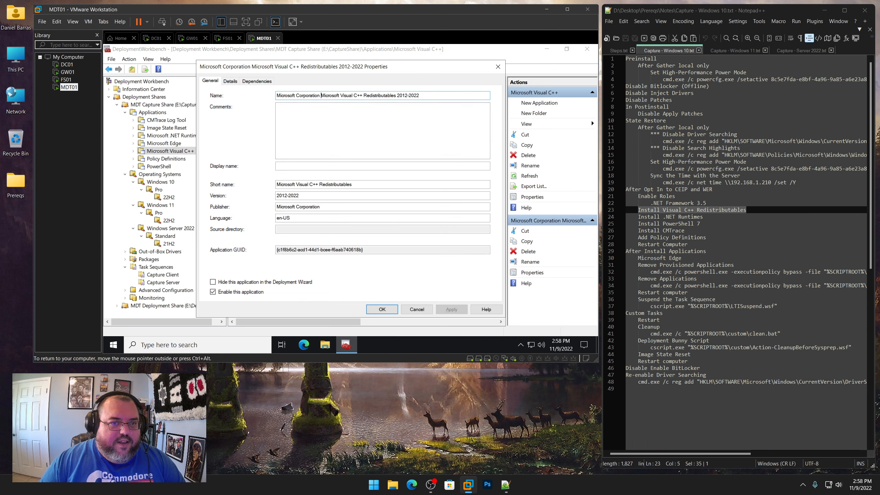
key("shift+Home")
key("BackSpace")
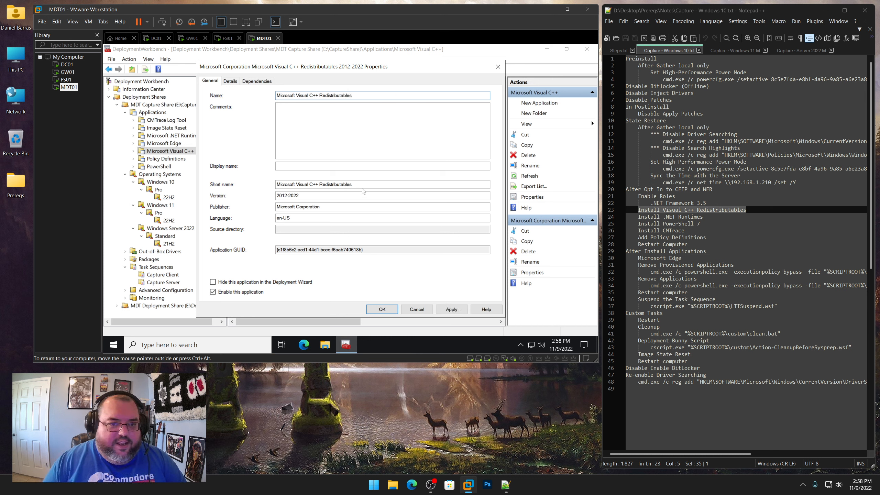
key("shift+Home")
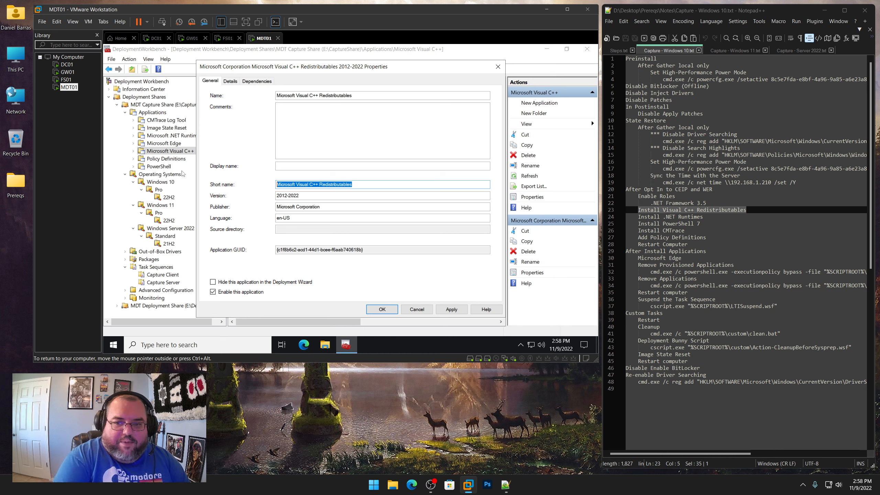
type("VC")
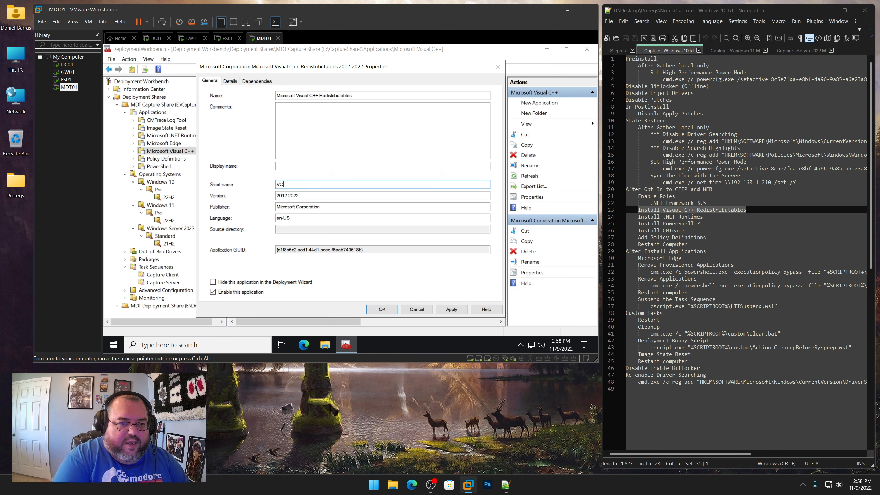
type("PPRT")
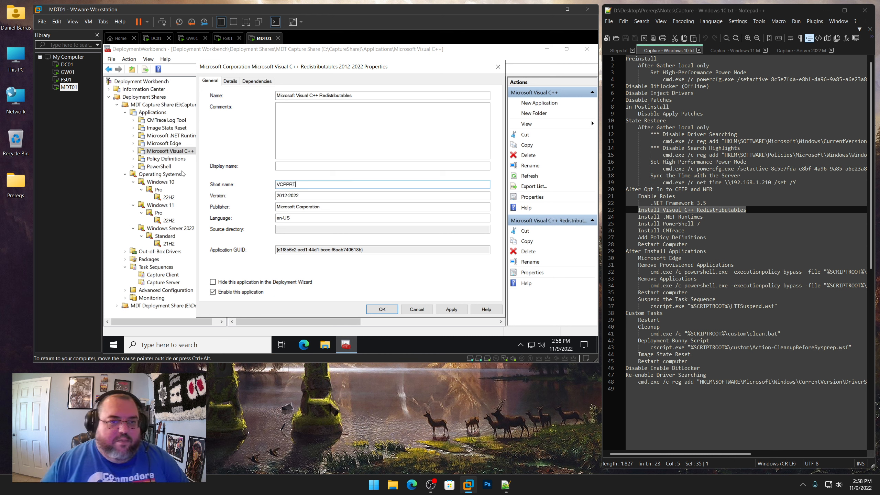
key("Return")
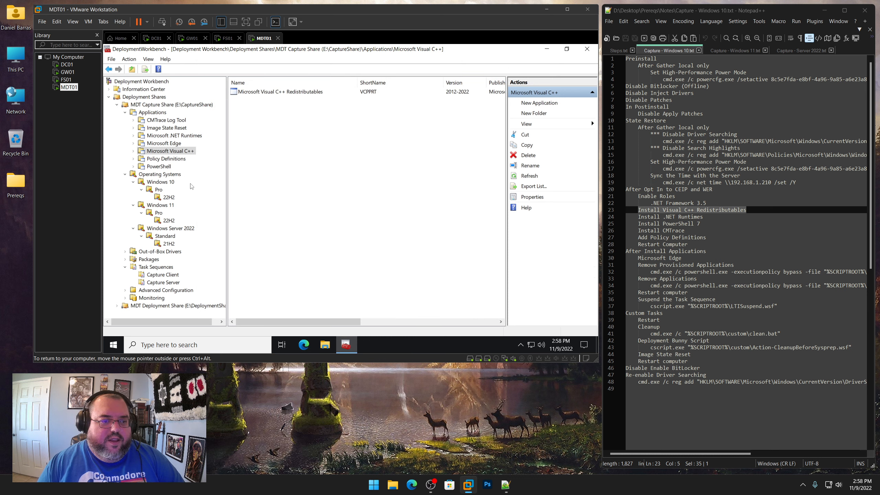
Reopen the Capture Client task sequence and add an Install Application step after Install Visual C++ Redistributables
left_click(163, 275)
double_click(290, 91)
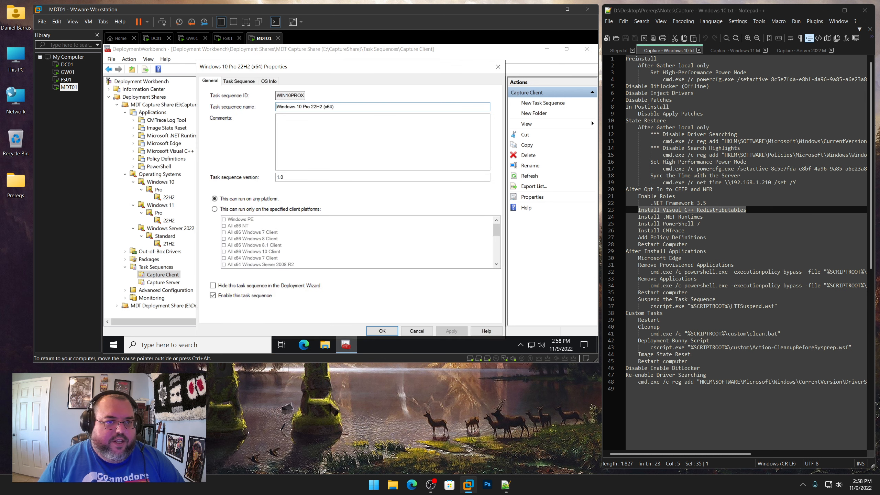
left_click(238, 81)
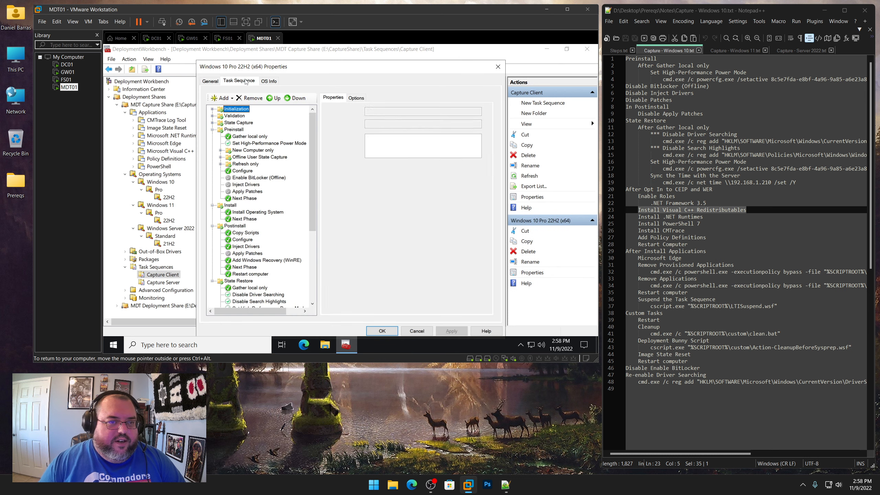
left_click(313, 281)
left_click(262, 241)
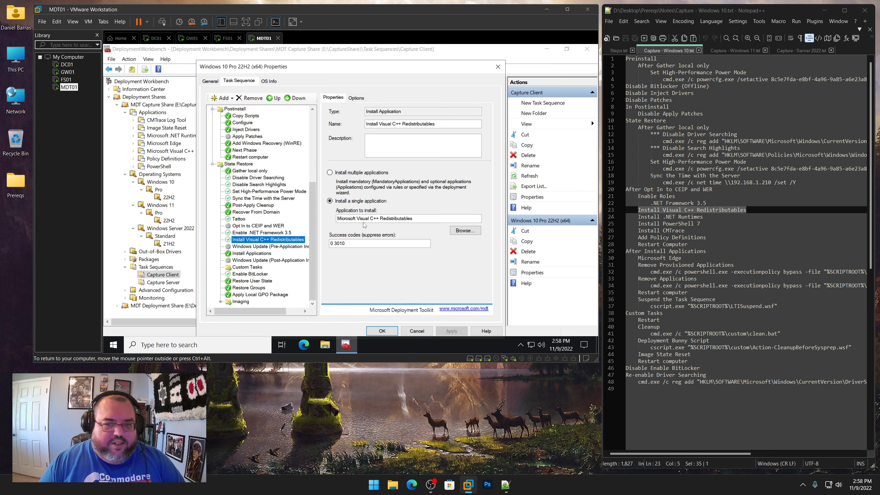
left_click(228, 98)
mouse_move(250, 120)
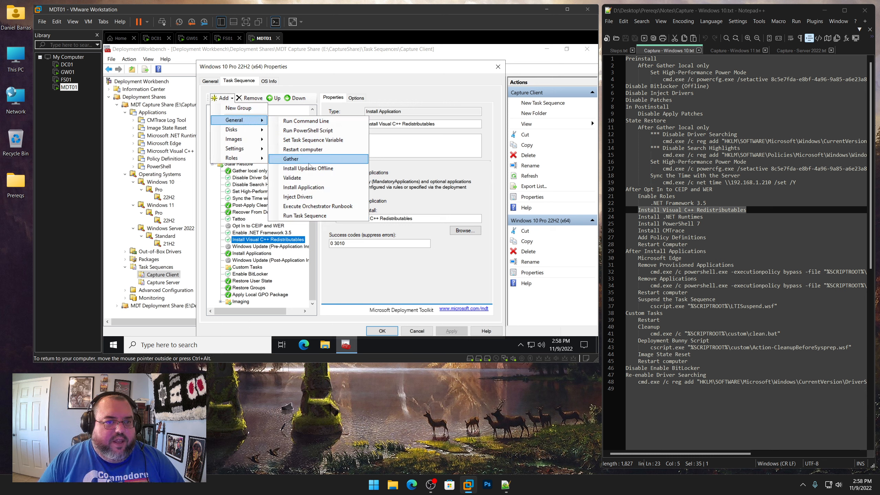
left_click(308, 188)
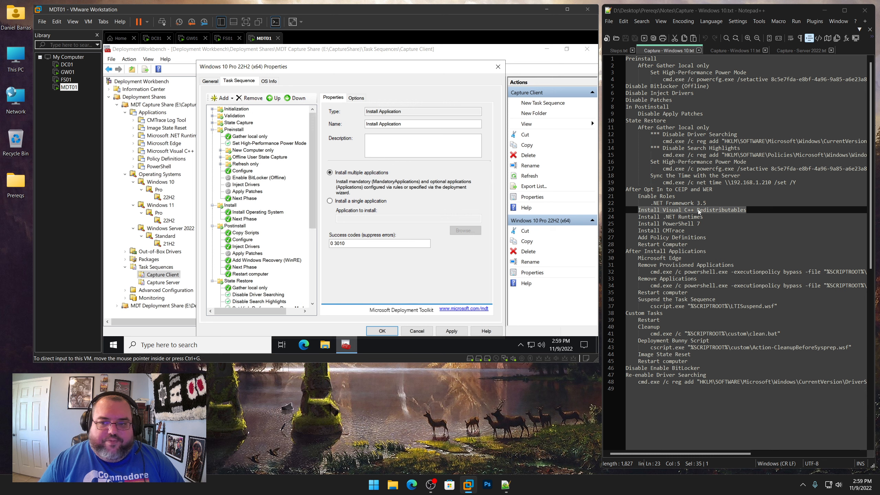
Name the new step Install .NET Runtimes, following the notes
left_click_drag(703, 216, 639, 217)
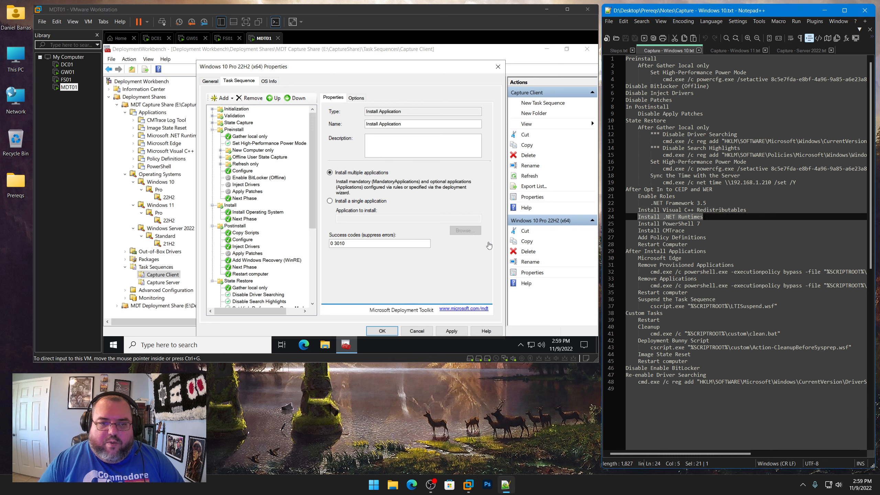
left_click_drag(412, 124, 364, 124)
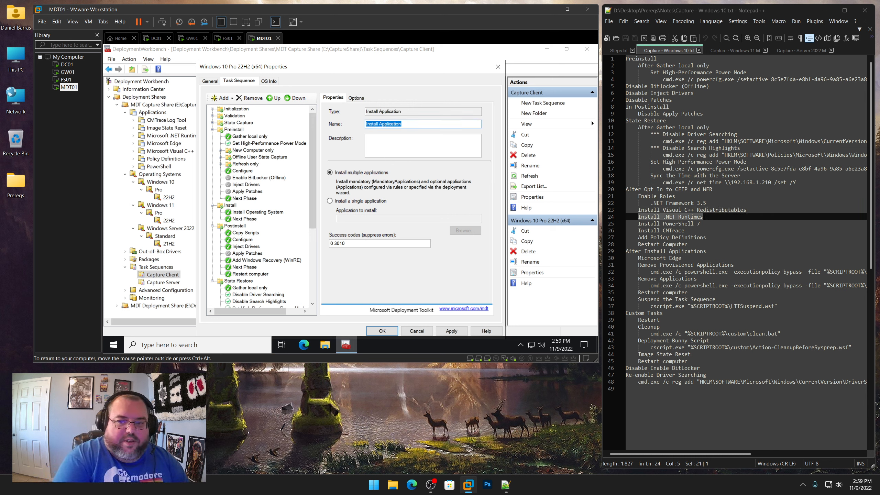
type("Install .NET ")
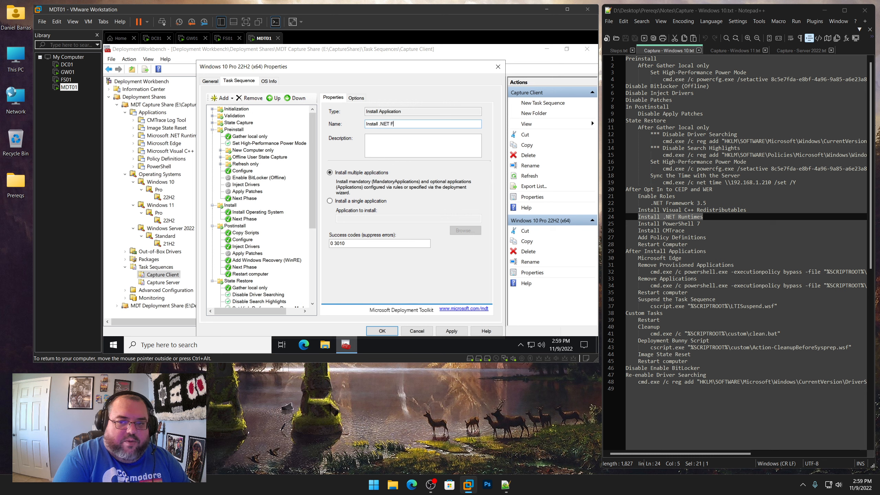
type("Runtimes")
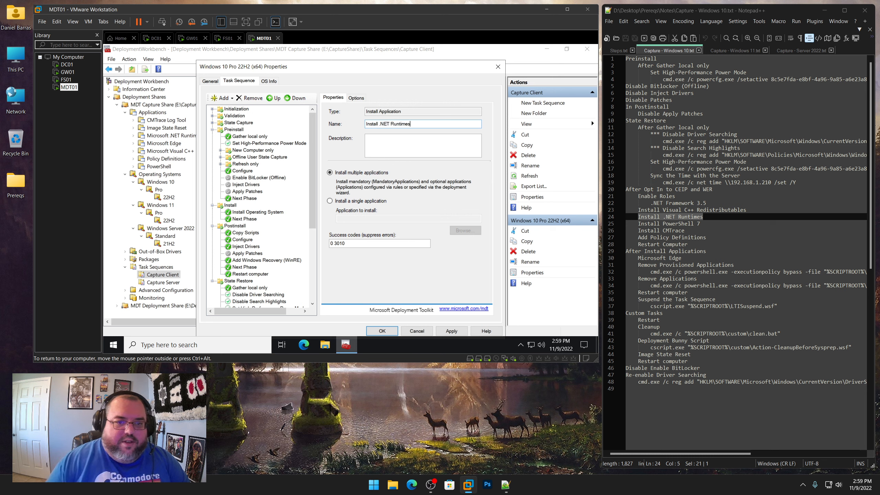
Set the step to install the single application Microsoft .NET Runtimes (x64) and apply
left_click(376, 204)
left_click(463, 233)
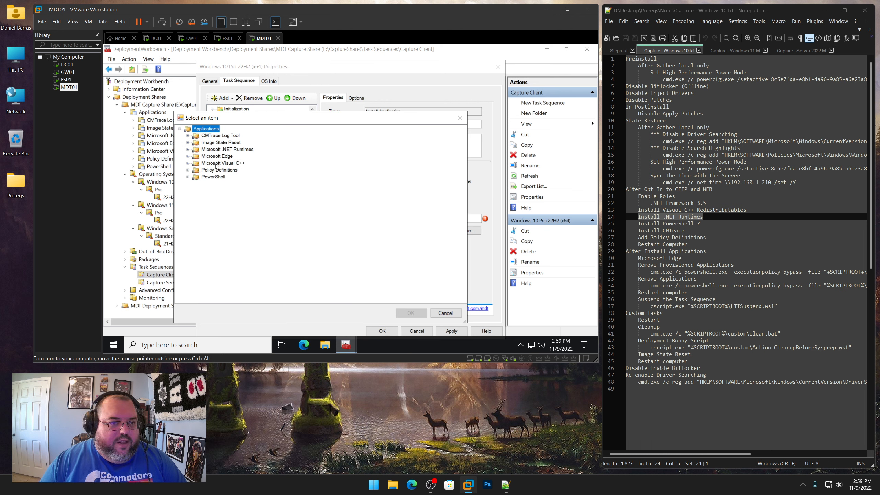
left_click(188, 150)
left_click(215, 156)
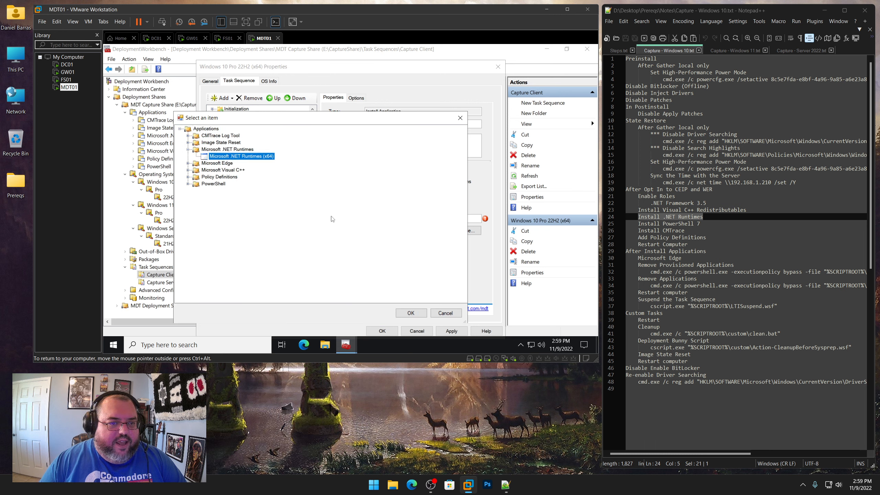
left_click(410, 313)
left_click(450, 331)
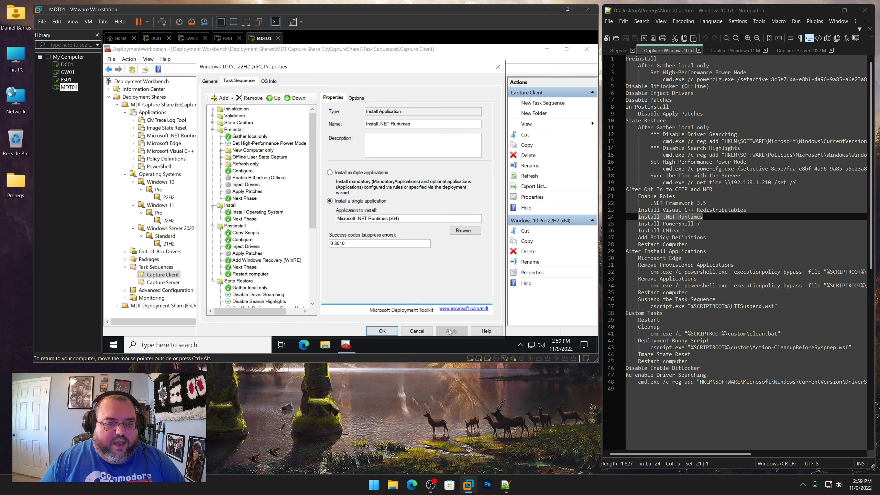
Enable Continue on error for the Install .NET Runtimes step
scroll(263, 263, "down", 6)
left_click(356, 98)
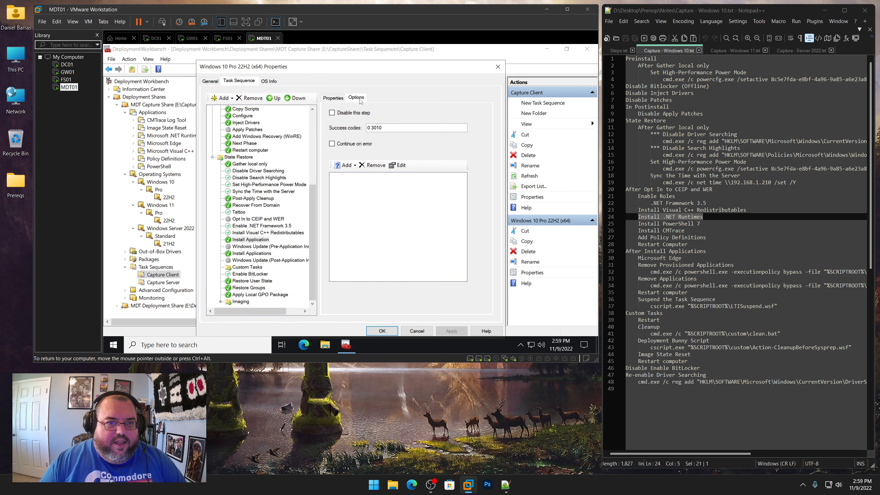
left_click(355, 146)
left_click(268, 234)
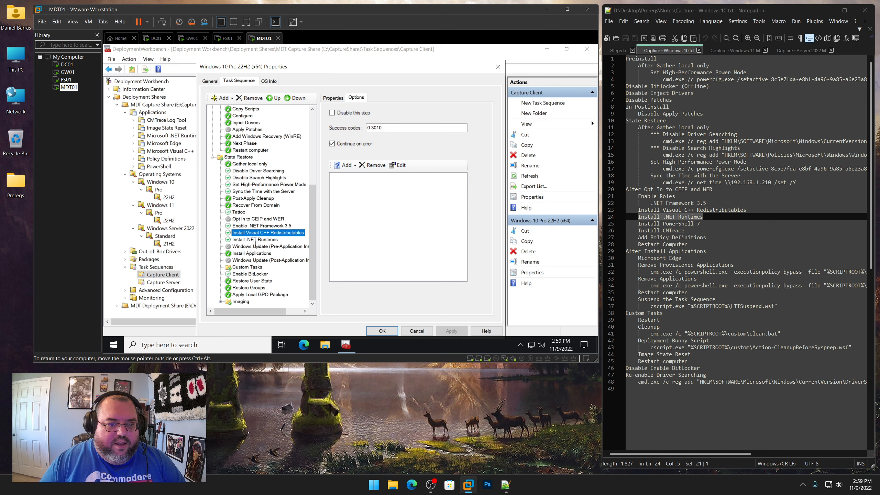
left_click(254, 241)
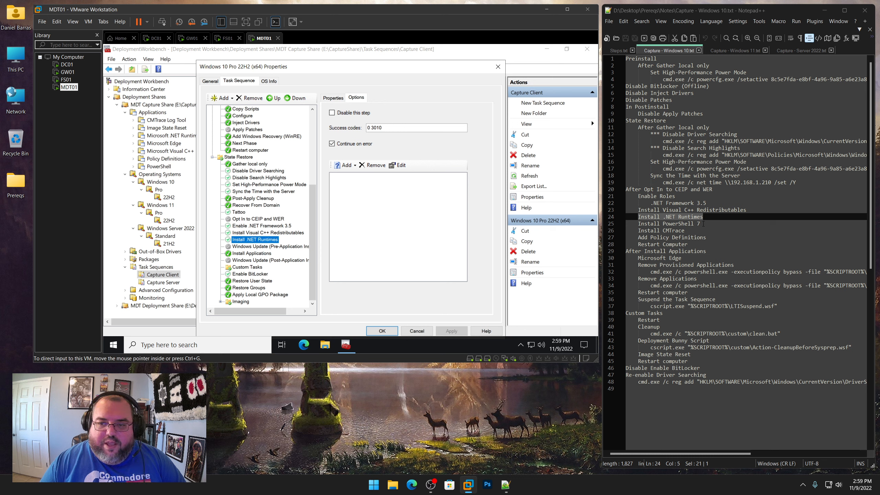
left_click_drag(703, 224, 638, 223)
right_click(651, 224)
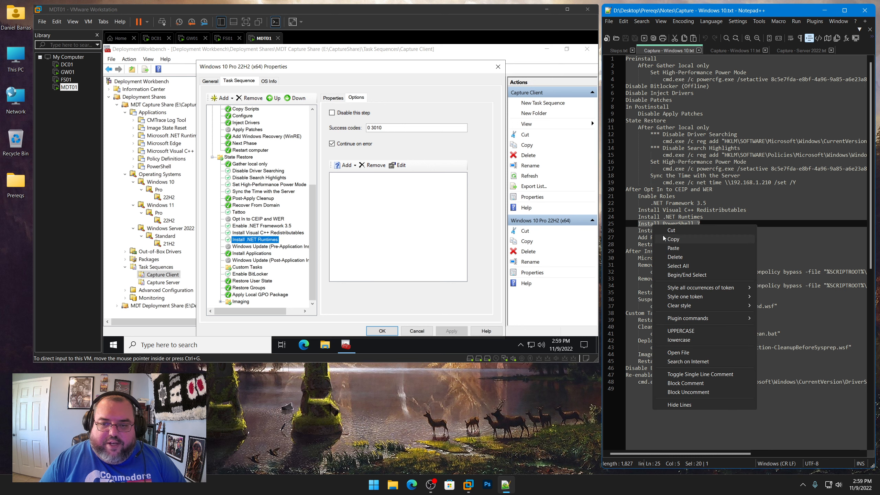
left_click(663, 239)
left_click(230, 99)
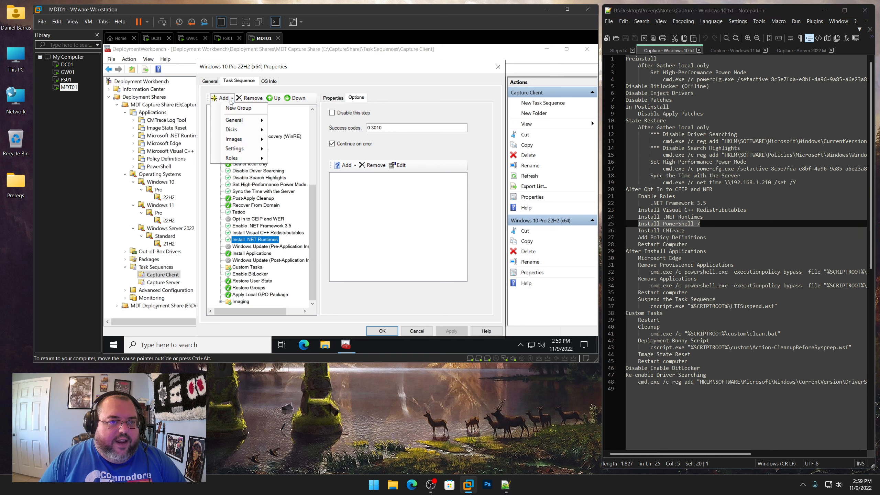
left_click(285, 123)
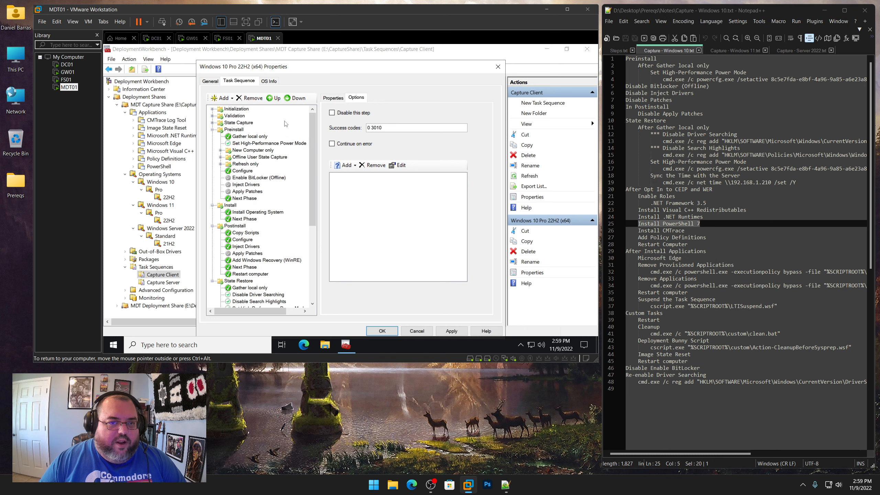
left_click(339, 99)
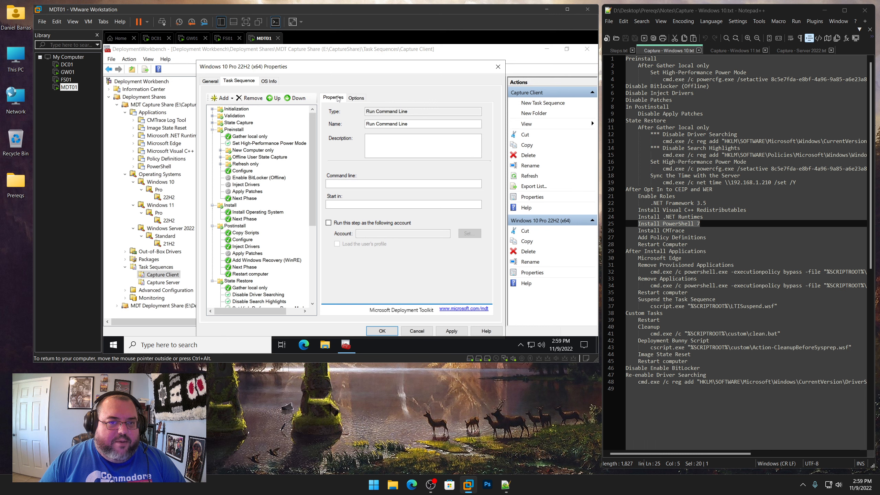
left_click_drag(415, 124, 305, 120)
key("ctrl+v")
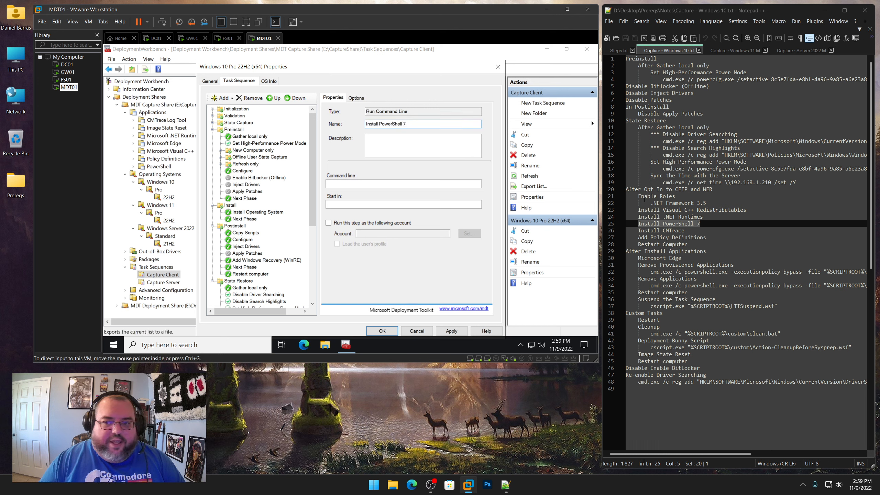
scroll(260, 225, "down", 6)
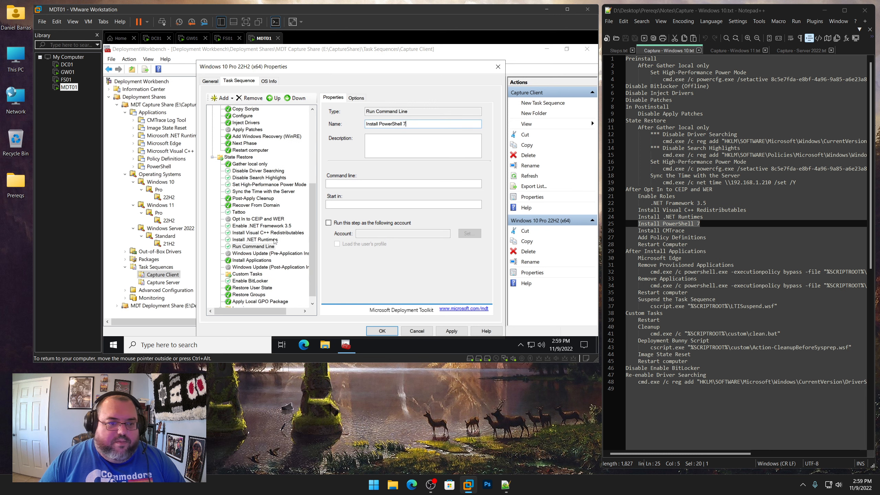
left_click(257, 240)
right_click(257, 240)
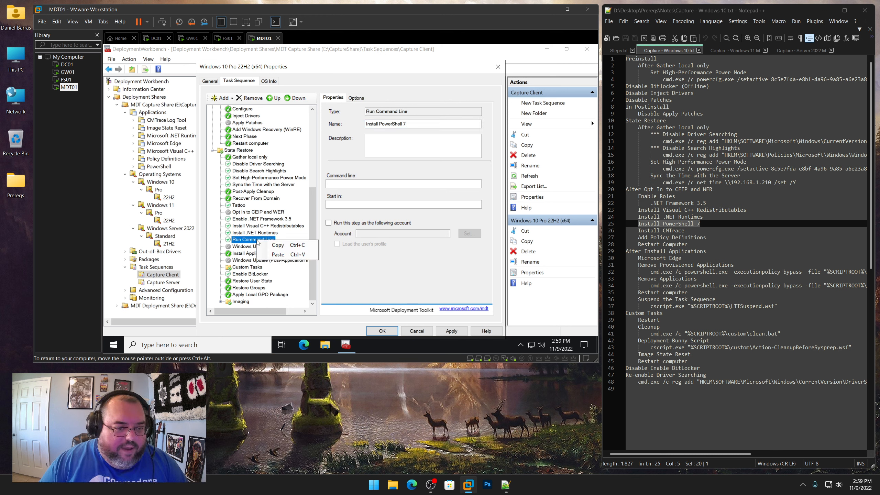
left_click(252, 98)
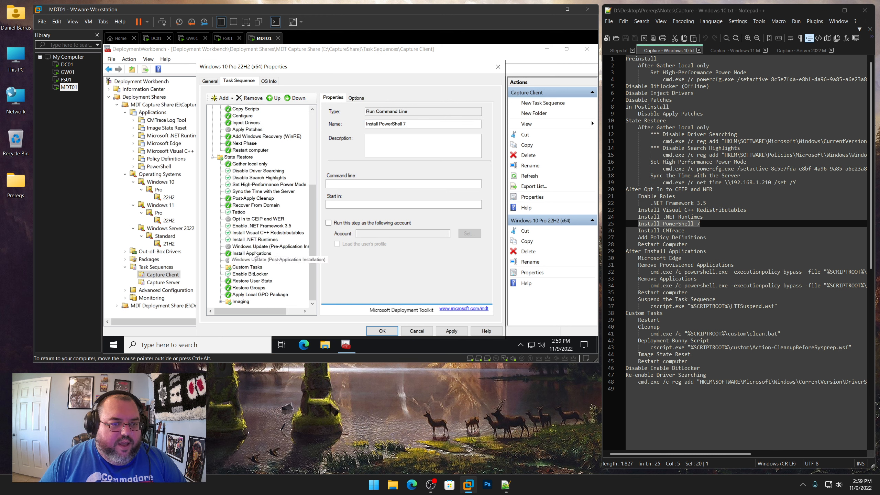
Add an Install Application step after Install .NET Runtimes and name it Install PowerShell 7, copying the name from the notes
left_click(256, 240)
left_click(224, 98)
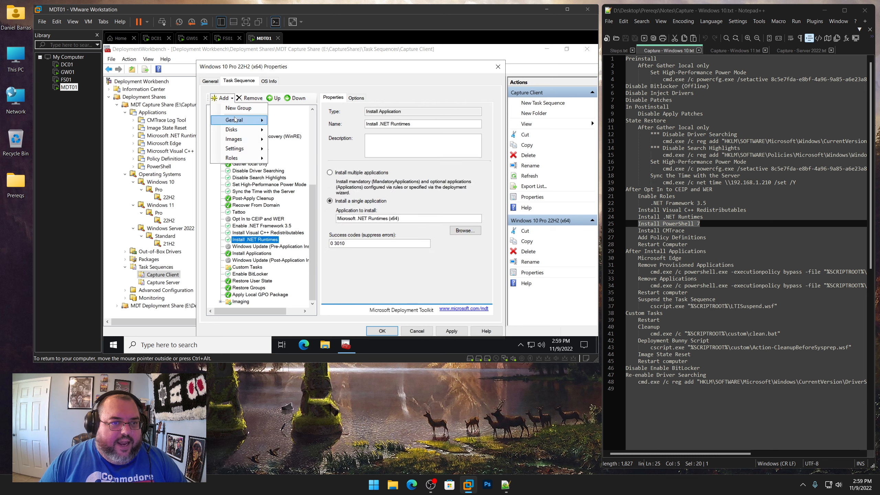
mouse_move(243, 120)
left_click(305, 187)
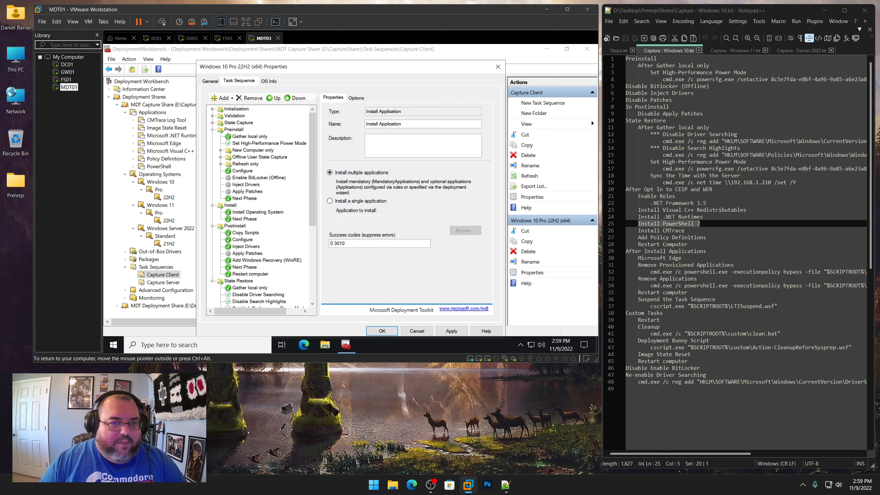
right_click(696, 229)
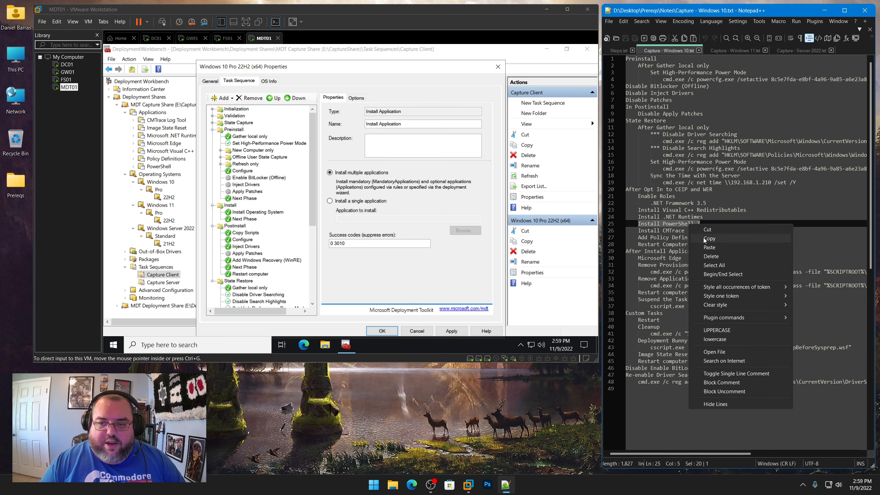
left_click(720, 239)
left_click(423, 123)
key("ctrl+a")
key("ctrl+v")
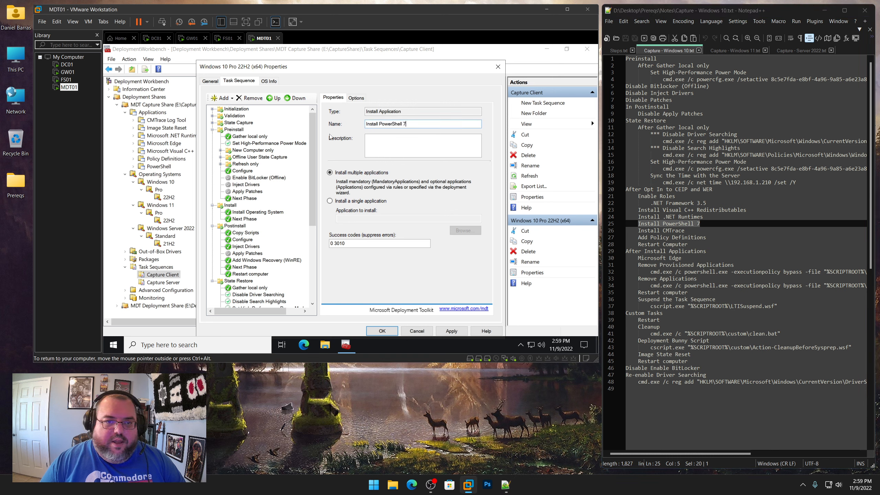
Set the step to install the single application PowerShell 7 (x64)
left_click(342, 201)
left_click(460, 231)
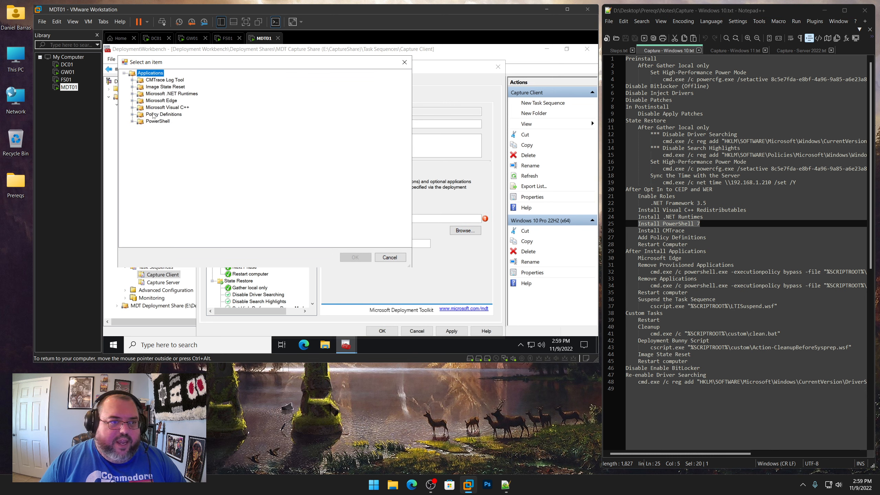
left_click(132, 122)
left_click(161, 128)
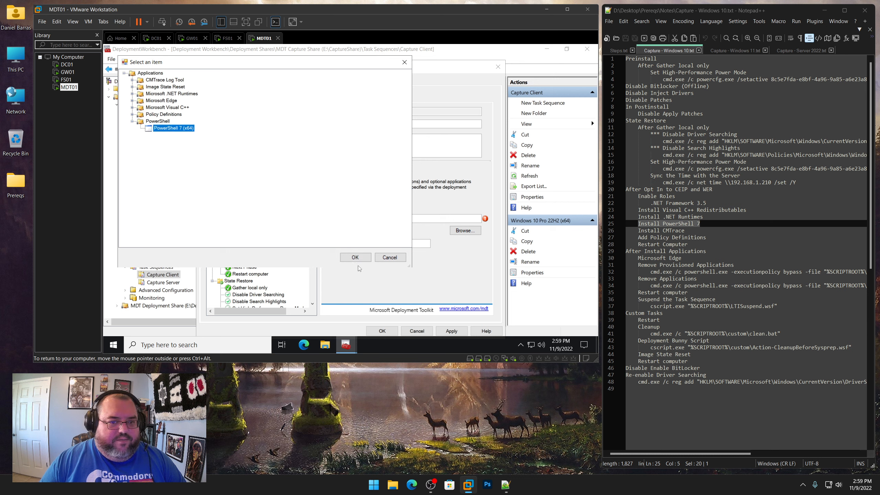
left_click(357, 258)
Enable Continue on error for the Install PowerShell 7 step and apply the changes
left_click(357, 97)
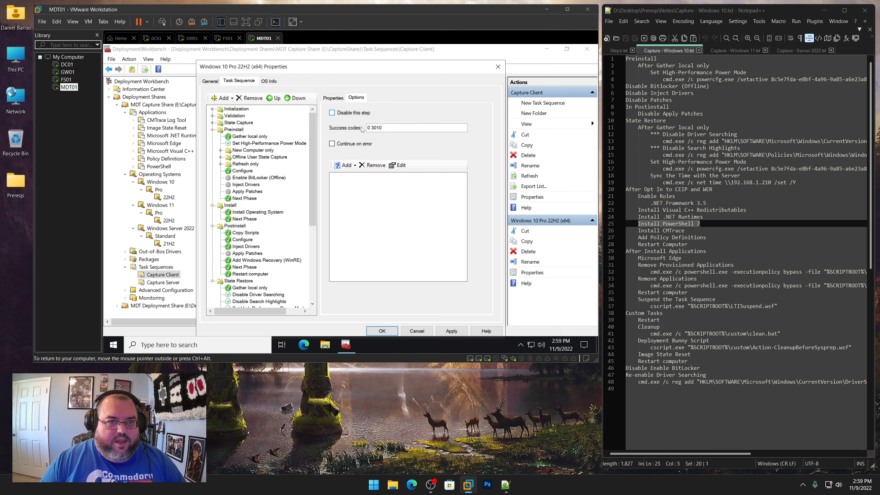
left_click(359, 145)
left_click(457, 327)
Add an Install Application step after Install PowerShell 7 and name it Install CMTrace, copying the name from the notes
scroll(261, 282, "down", 6)
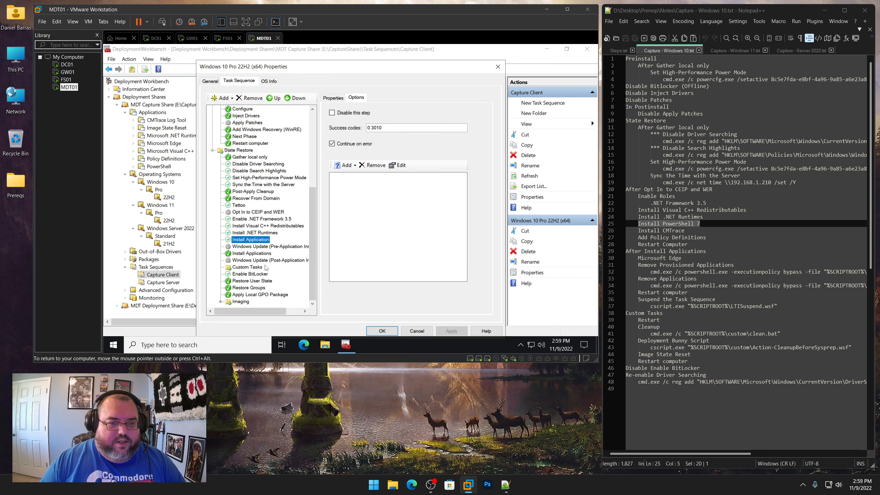
left_click(257, 239)
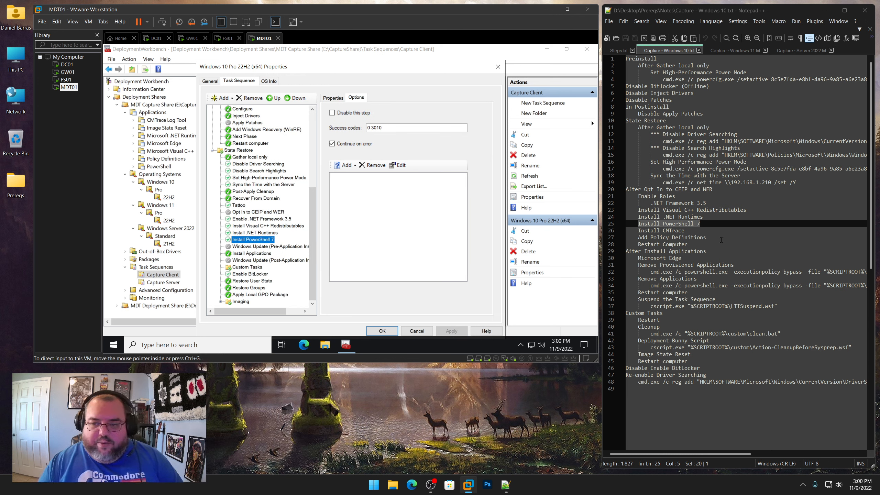
left_click_drag(684, 231, 638, 230)
right_click(638, 230)
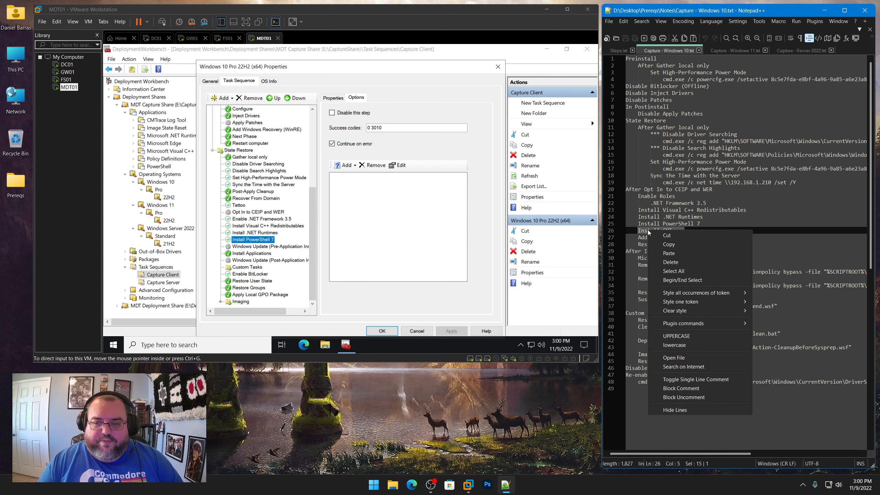
left_click(679, 244)
left_click(223, 99)
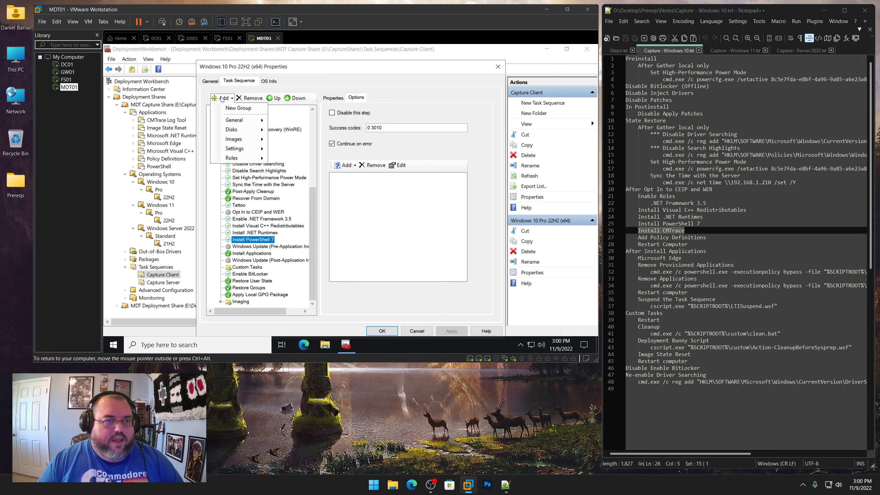
mouse_move(243, 120)
left_click(314, 188)
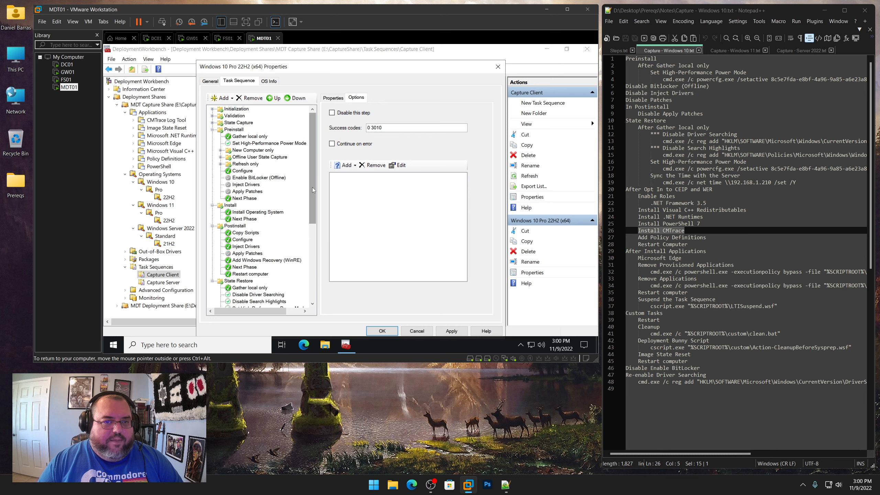
left_click(333, 98)
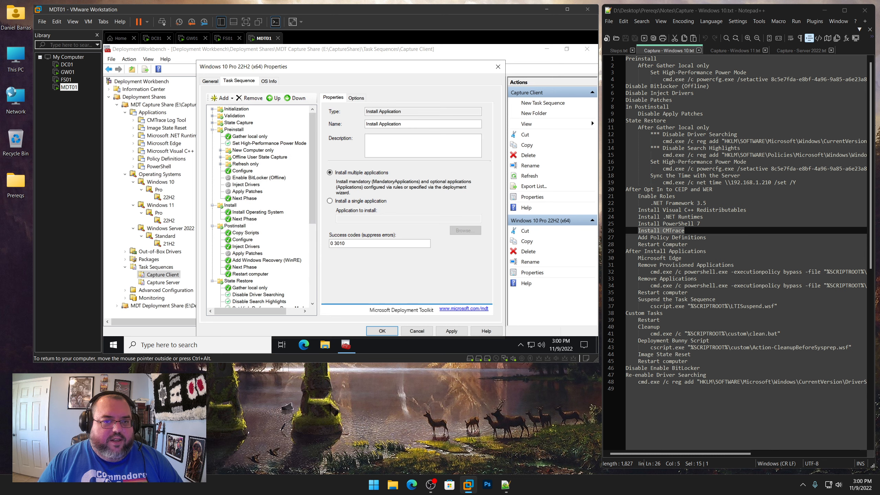
key("ctrl+a")
key("ctrl+v")
Set the step to install the single application Configuration Manager Trace Log Tool (CMTrace) and apply
left_click(352, 205)
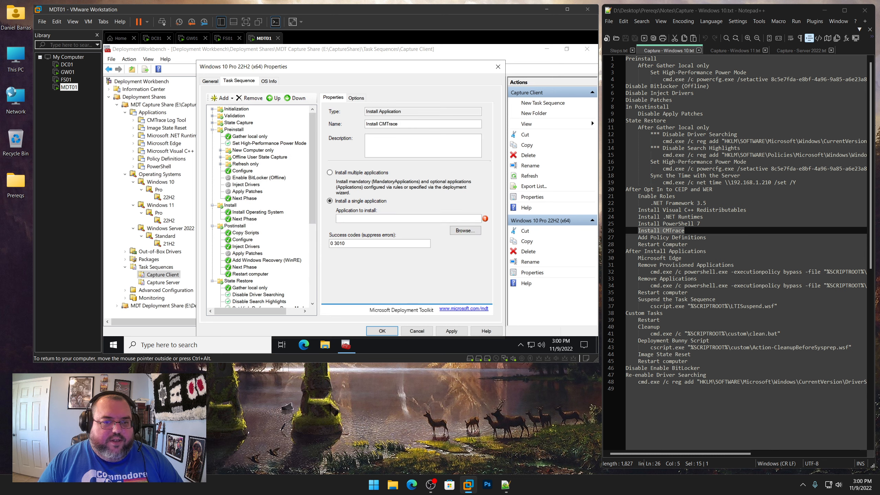
left_click(465, 231)
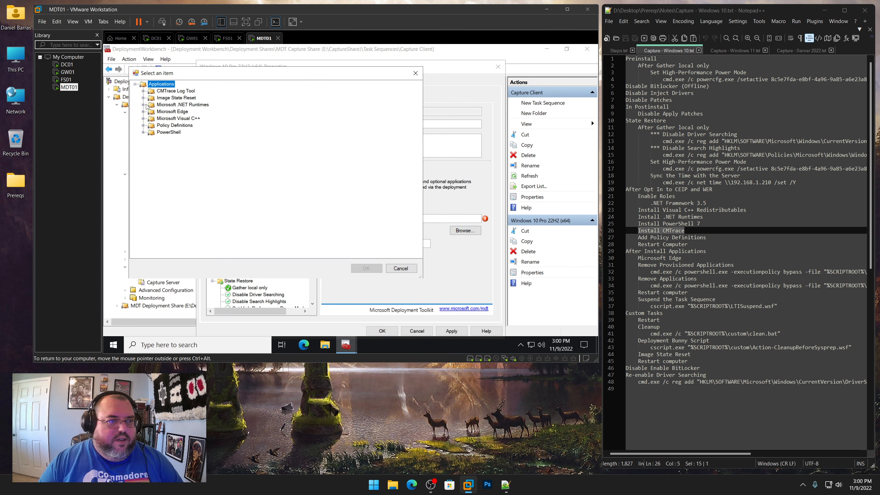
left_click(144, 91)
left_click(187, 98)
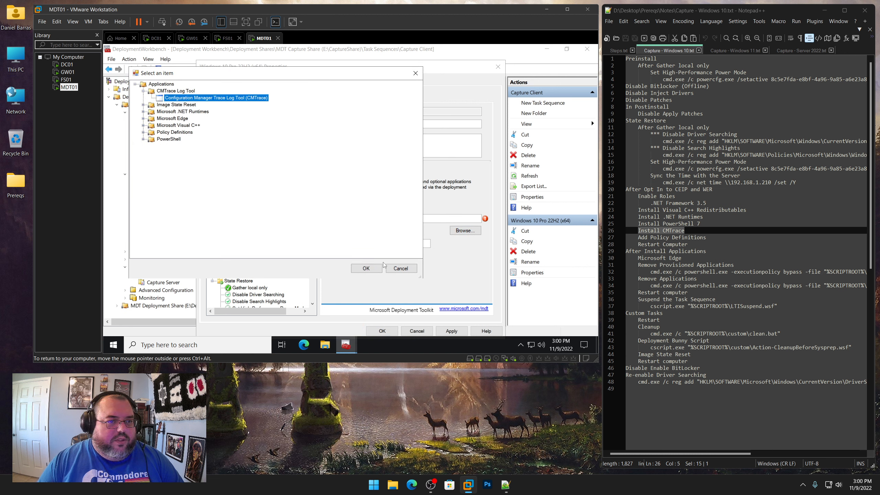
left_click(366, 268)
left_click(451, 330)
Add an Install Application step after Install CMTrace named Add Policy Definitions, copying the name from the notes
scroll(260, 243, "down", 7)
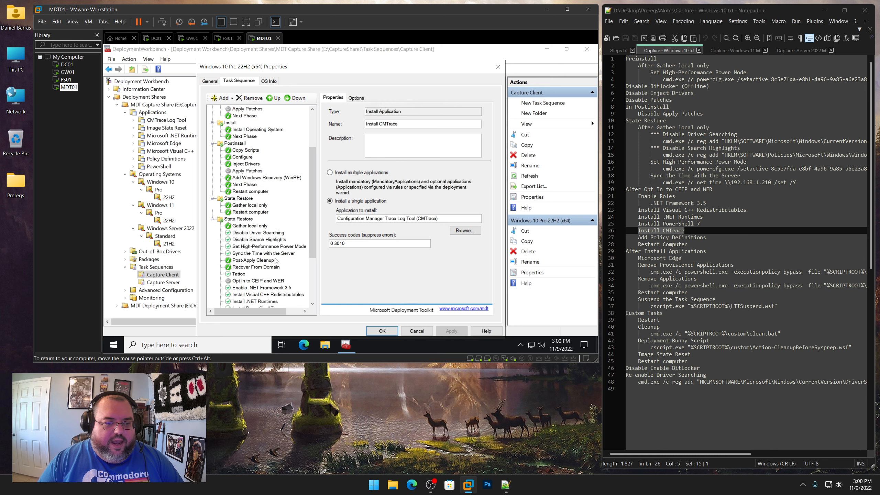
left_click(259, 240)
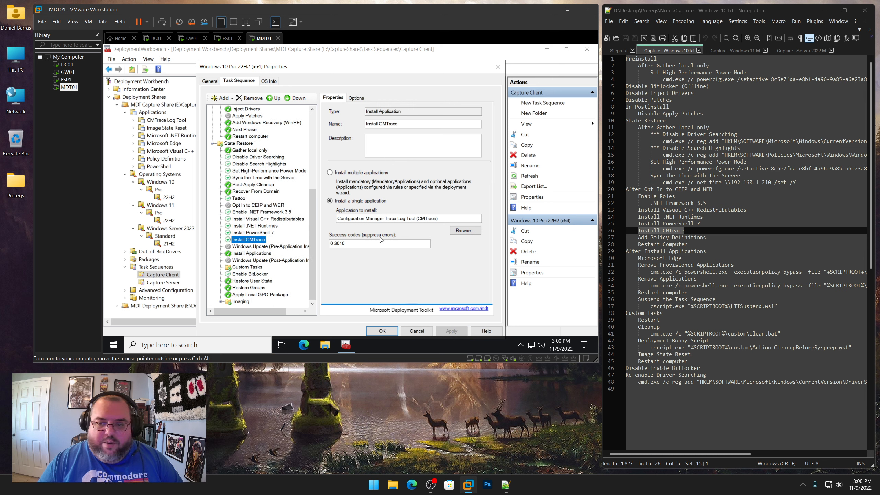
left_click_drag(706, 237, 642, 237)
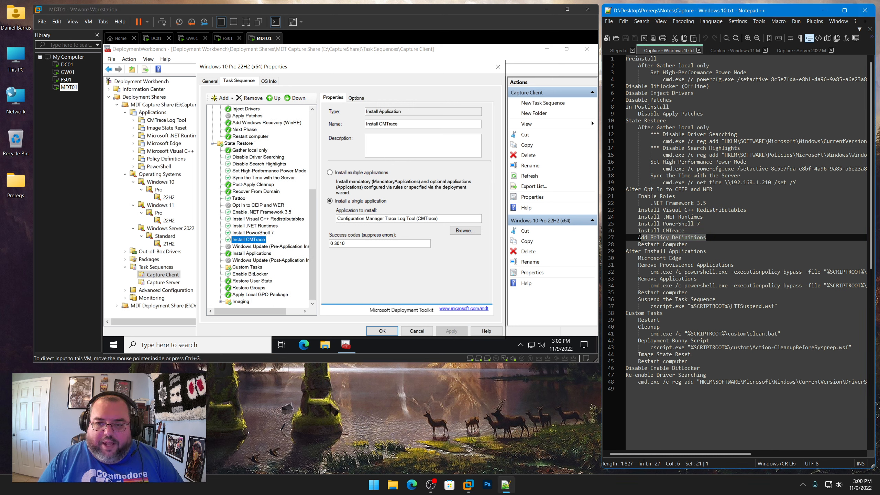
right_click(647, 238)
left_click(659, 250)
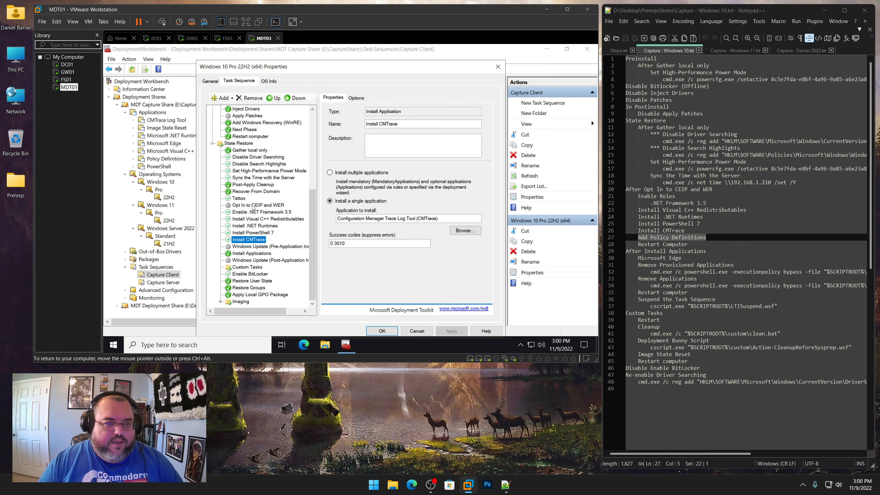
left_click(221, 98)
mouse_move(233, 120)
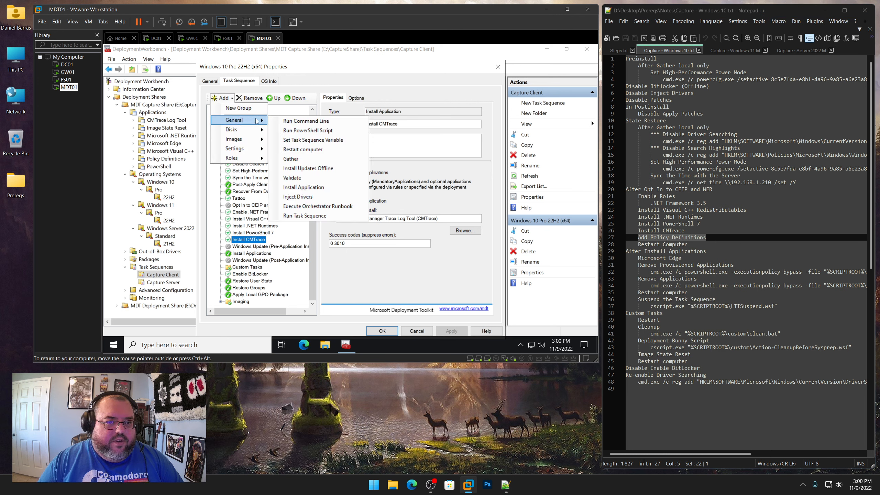
left_click(299, 187)
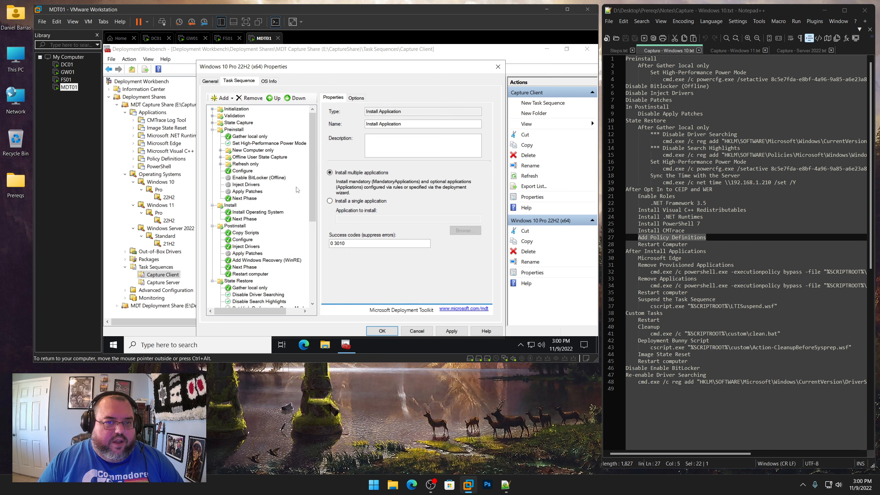
Set the step to install the single application Policy Definitions (admx)
left_click(364, 201)
left_click(465, 230)
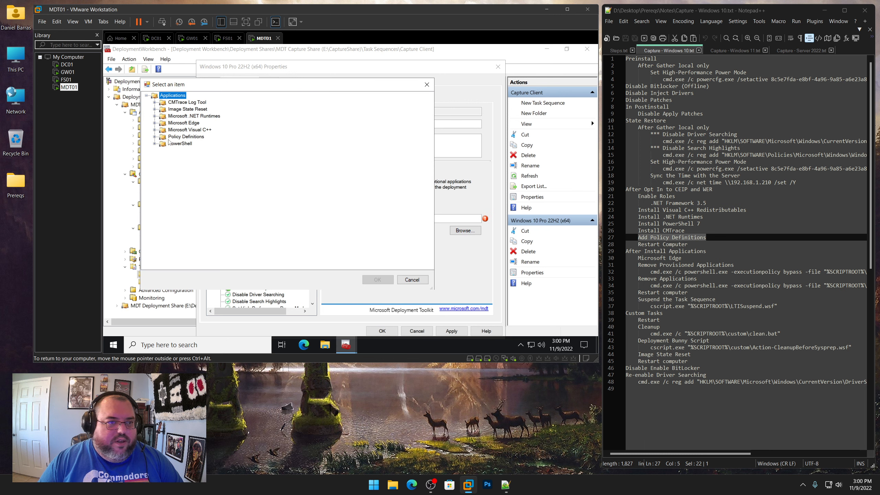
left_click(155, 137)
left_click(186, 143)
left_click(377, 279)
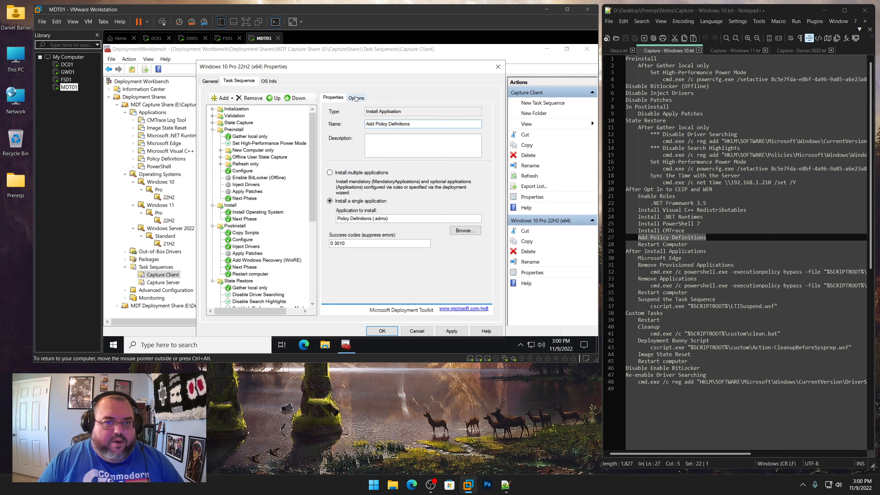
Apply the Policy Definitions step and add a Restart Computer step directly after it
left_click(355, 97)
left_click(464, 330)
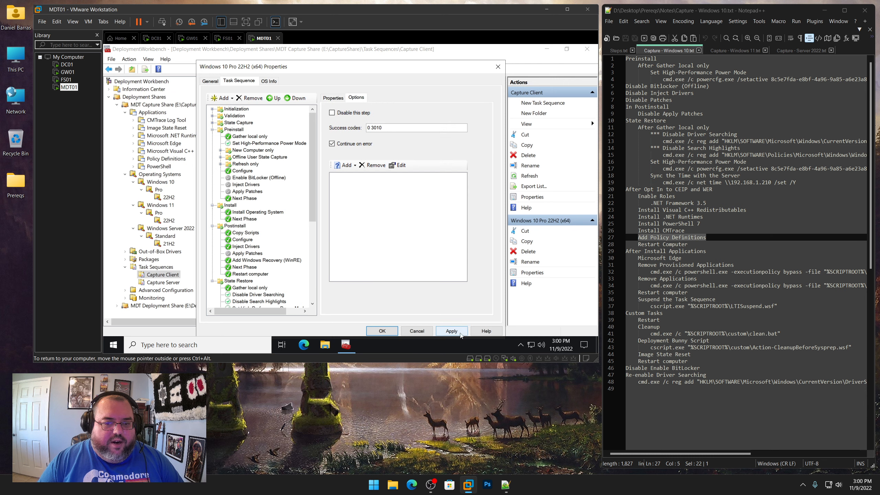
scroll(298, 269, "down", 7)
left_click(255, 233)
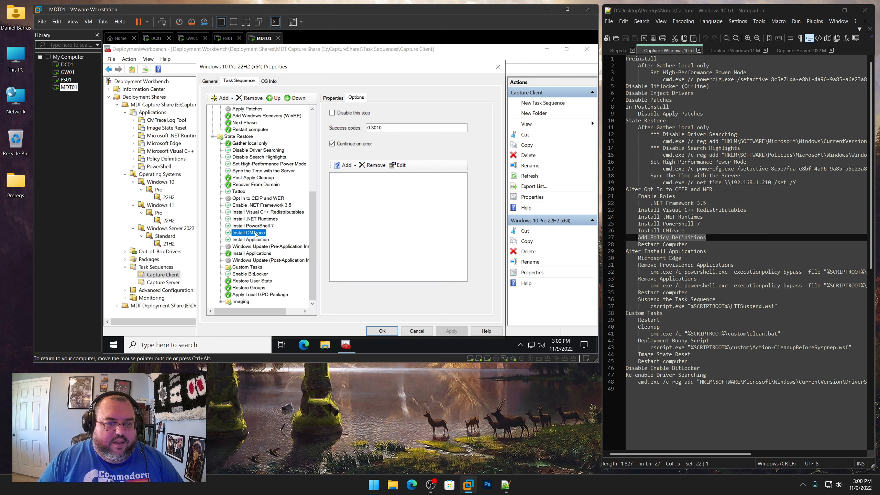
left_click(255, 240)
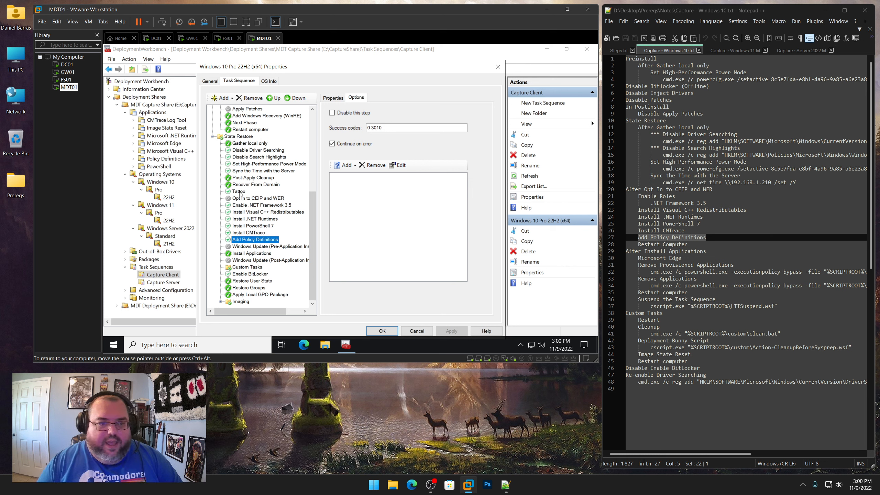
left_click(230, 99)
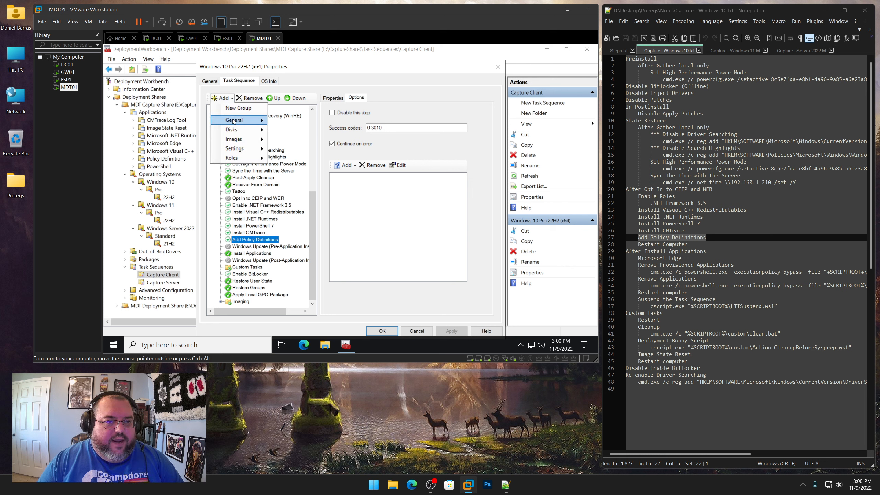
mouse_move(243, 120)
left_click(307, 150)
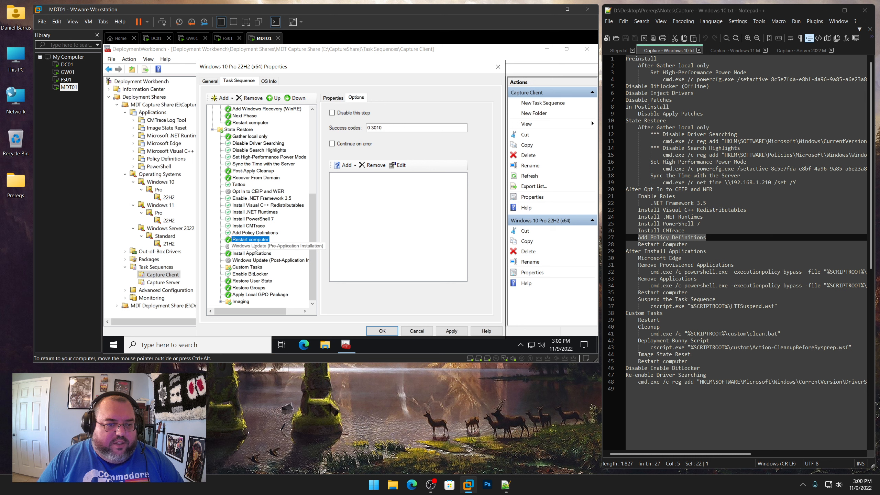
Enable both Windows Update steps, pre-application and post-application installation, by clearing their disable option
left_click(255, 248)
left_click(255, 261)
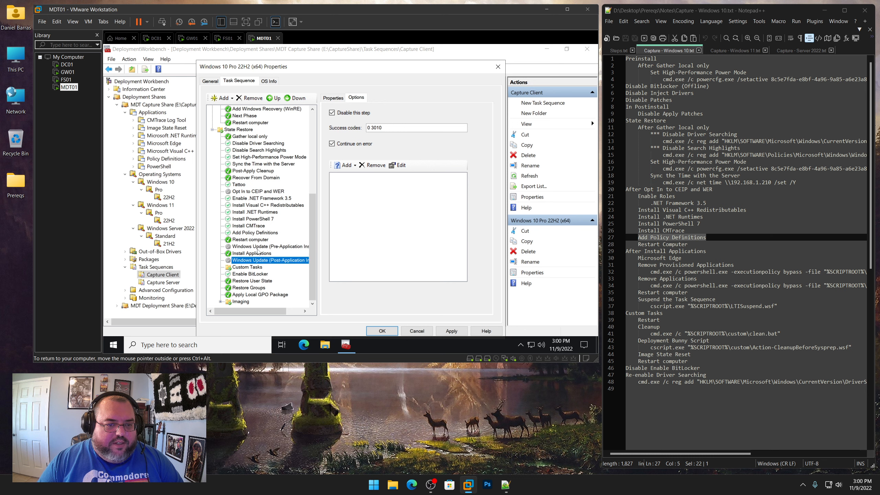
left_click(257, 247)
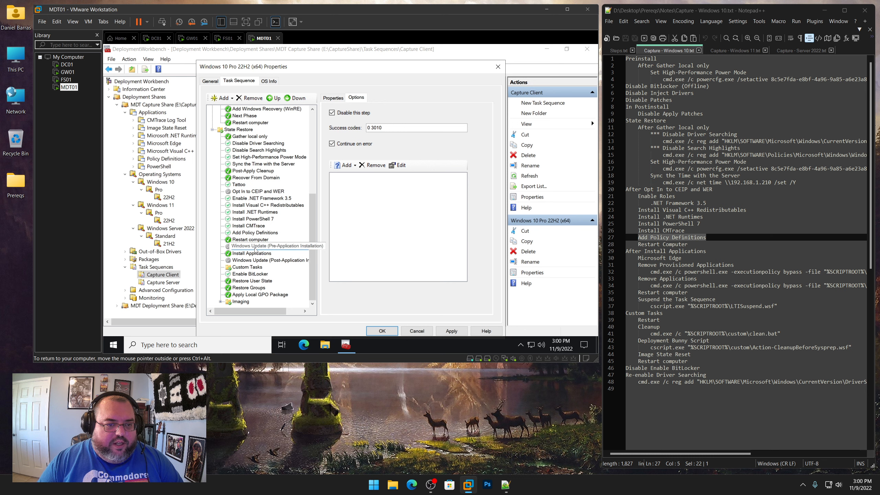
left_click(349, 114)
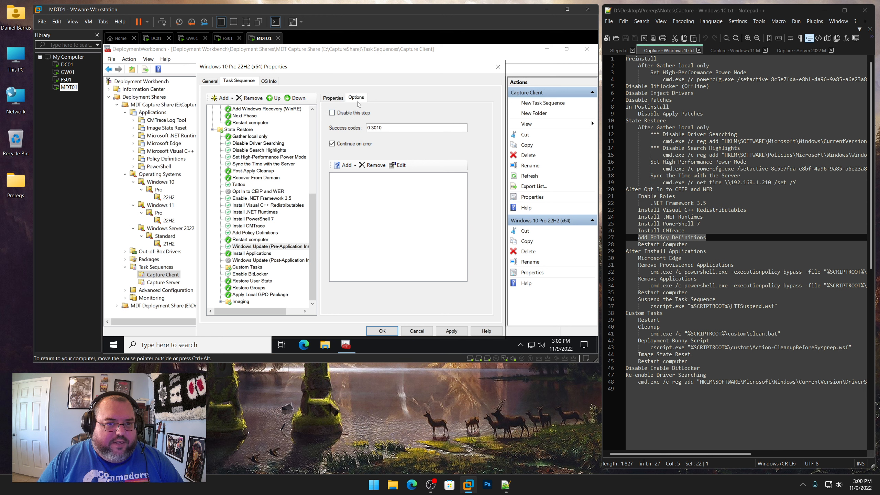
left_click(253, 260)
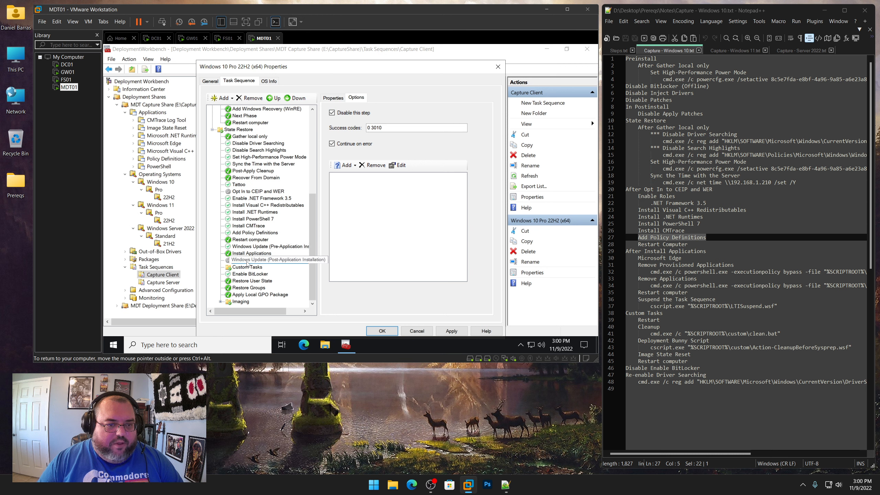
left_click(349, 113)
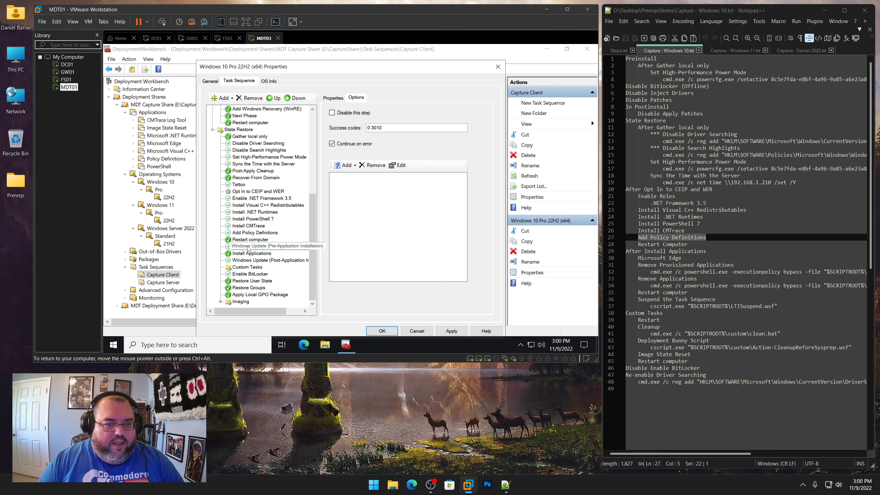
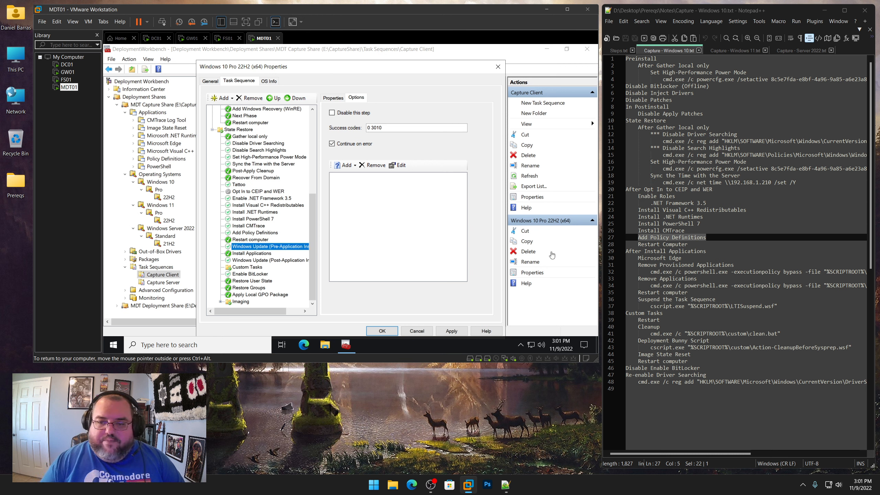
Add an Install Application step directly after the Install Applications step
left_click_drag(705, 251, 629, 253)
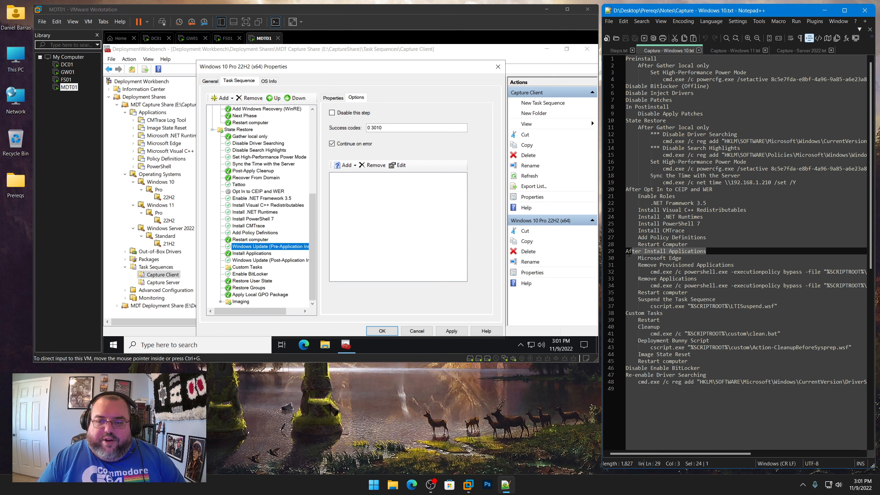
left_click(252, 254)
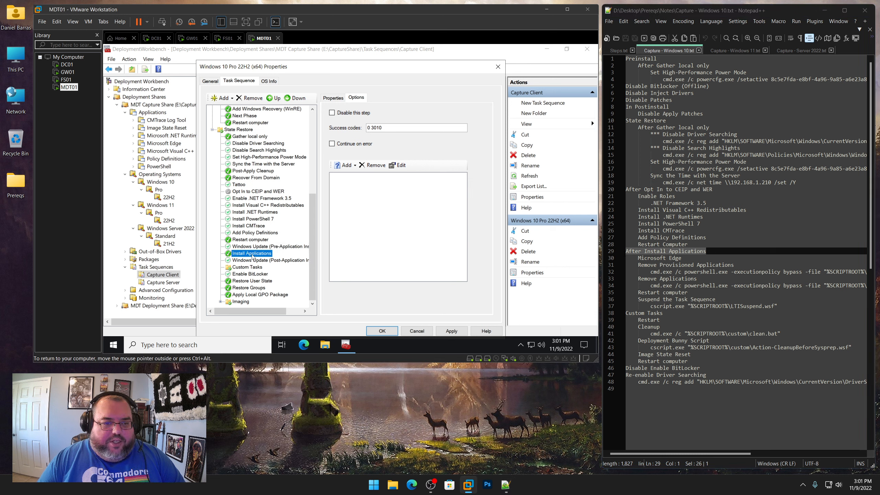
left_click(226, 98)
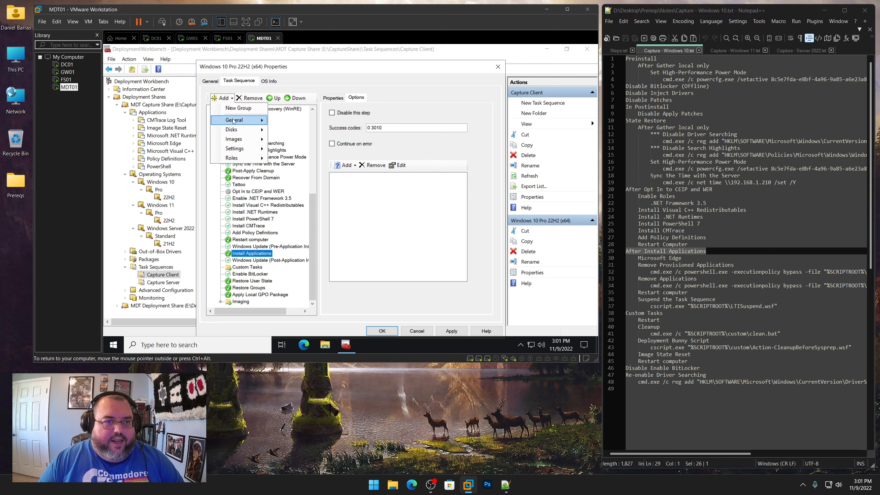
mouse_move(243, 120)
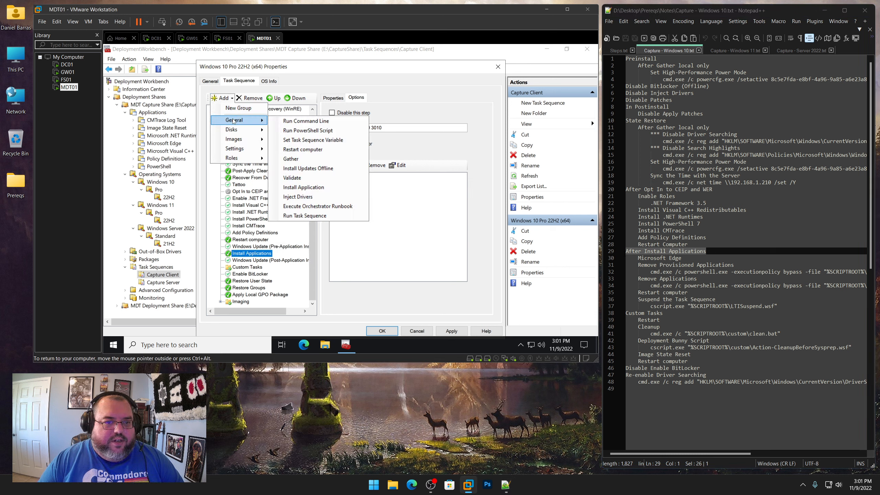
left_click(319, 188)
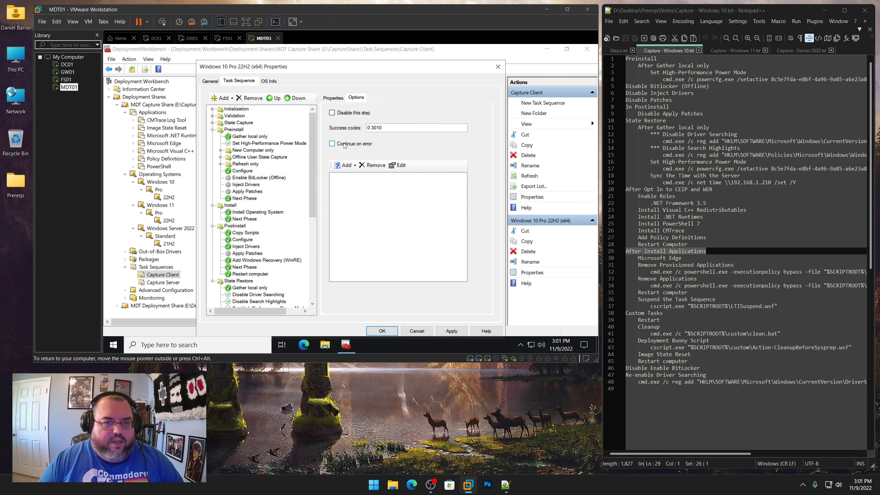
left_click(333, 97)
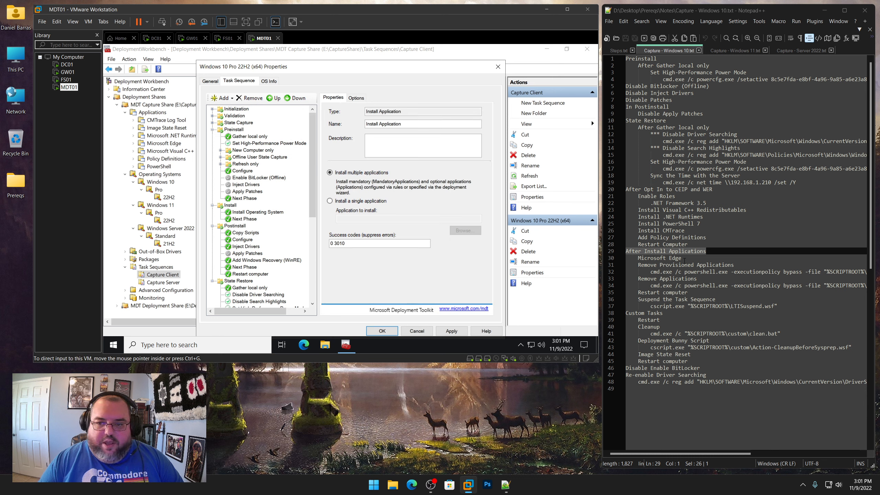
Name the new step Install Microsoft Edge, copying Microsoft Edge from the notes
left_click_drag(680, 258, 637, 258)
right_click(648, 260)
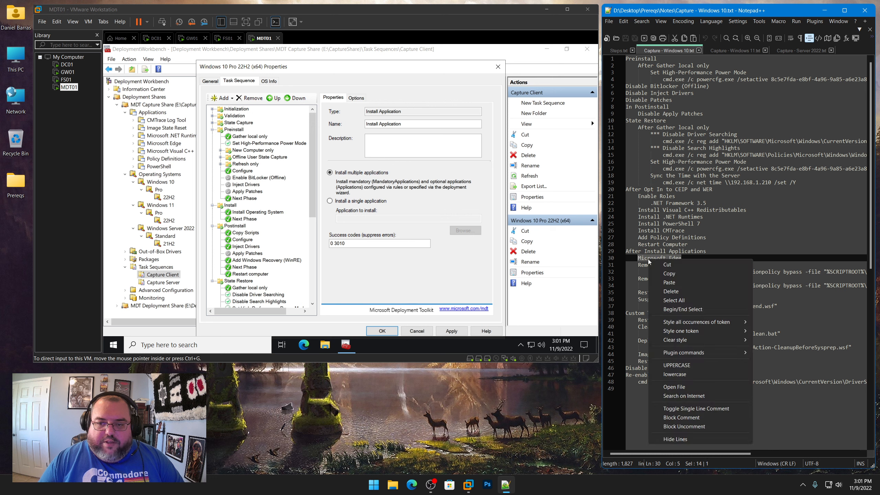
left_click(668, 273)
left_click_drag(401, 124, 379, 124)
key("ctrl+v")
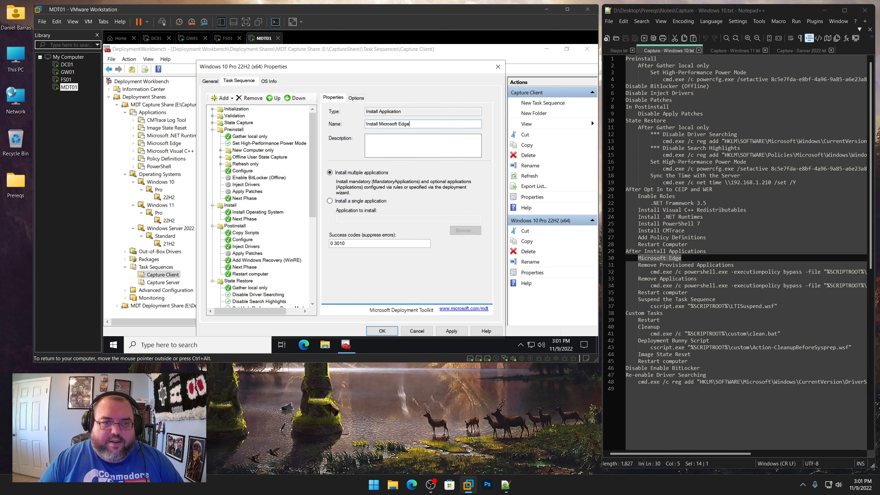
Set the step to install the single application Microsoft Edge for business (x64)
left_click(354, 202)
left_click(472, 230)
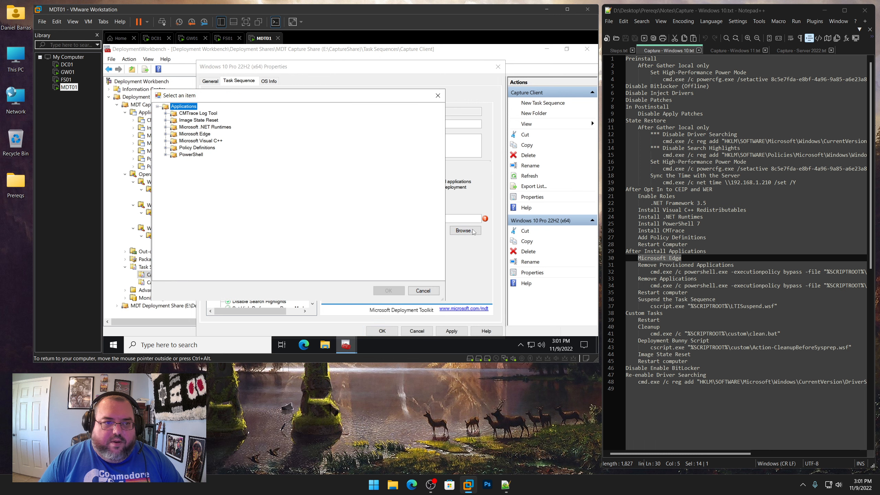
left_click(166, 134)
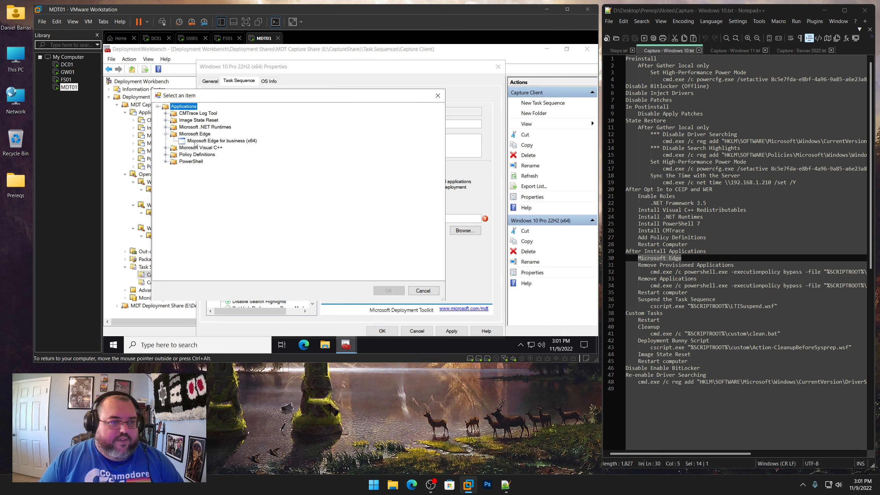
left_click(221, 140)
left_click(388, 291)
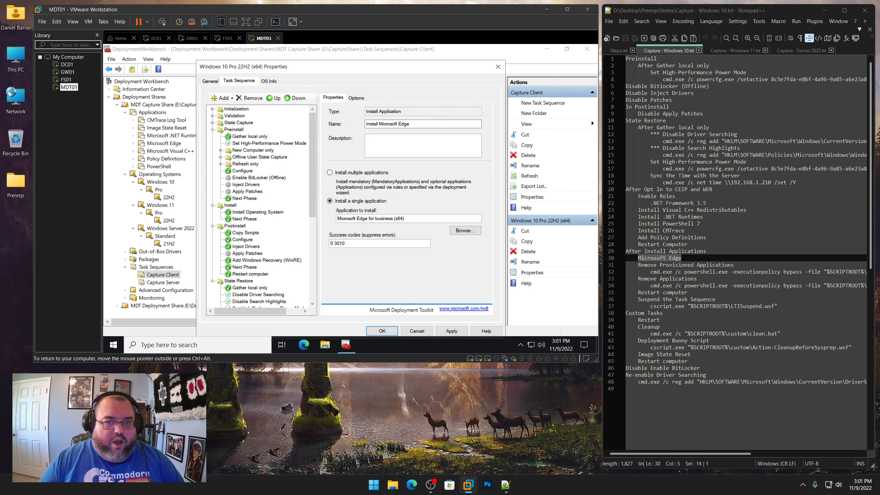
Rename the step to Update Microsoft Edge and apply the change
left_click_drag(378, 124, 322, 124)
type("Update")
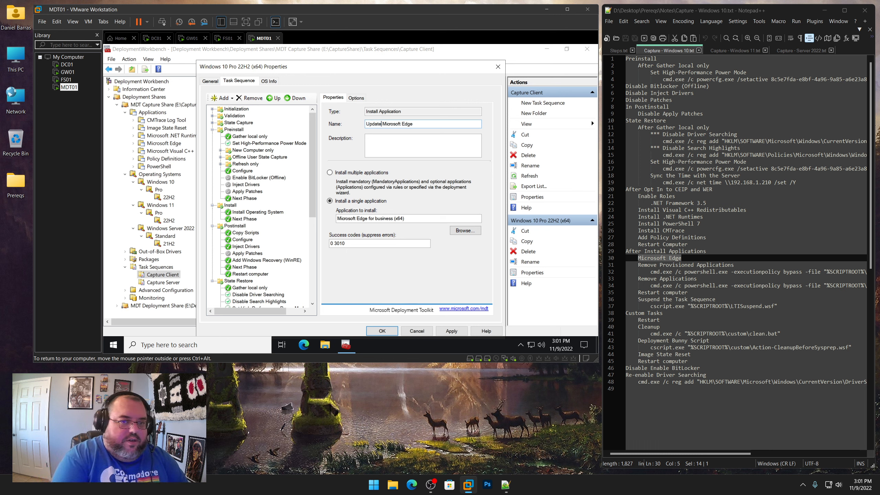
left_click(451, 331)
scroll(255, 263, "down", 8)
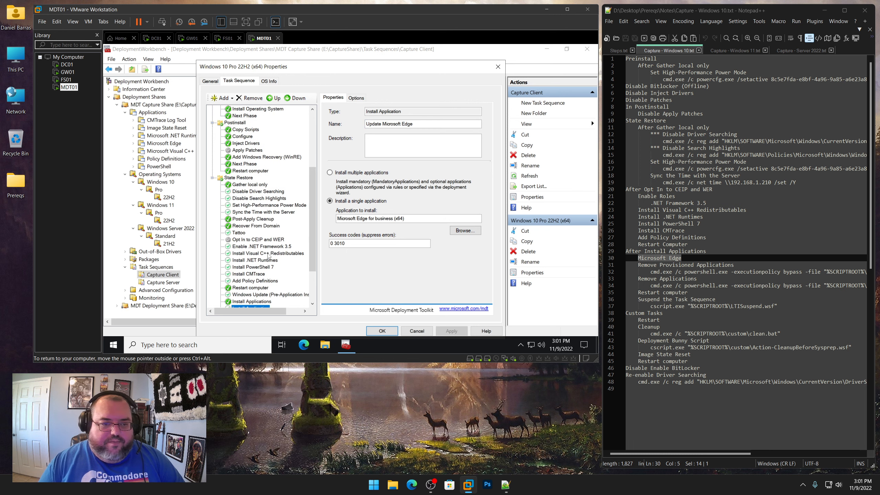
left_click(253, 247)
left_click(239, 254)
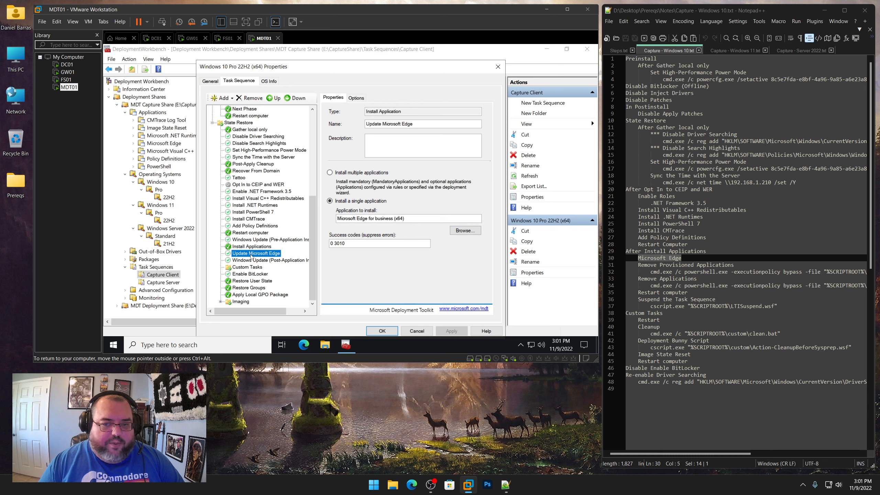
Open and review the Remove_Provisioned10.ps1 script in the CaptureShare Scripts\custom folder, then close it
left_click_drag(735, 265, 641, 265)
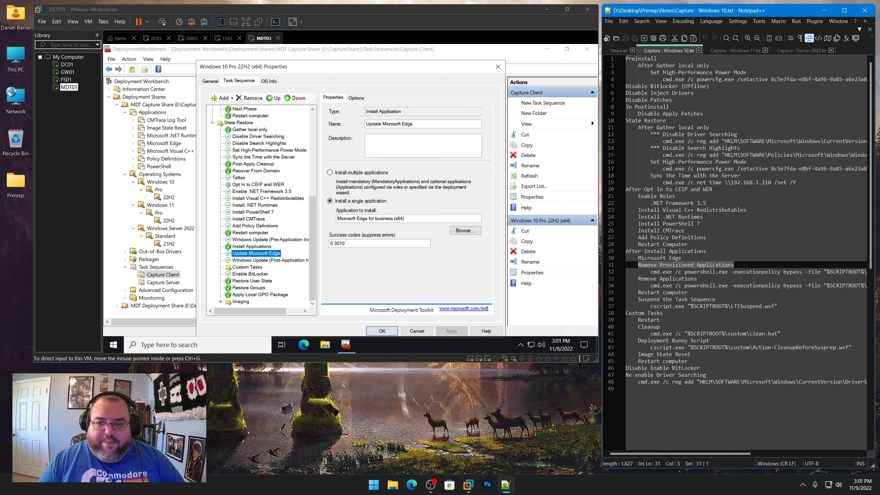
left_click(725, 273)
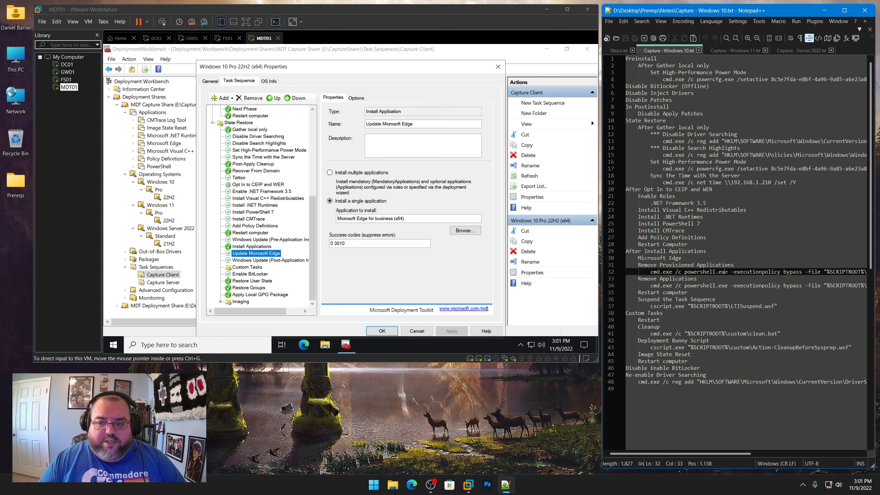
left_click(325, 344)
scroll(338, 291, "down", 2)
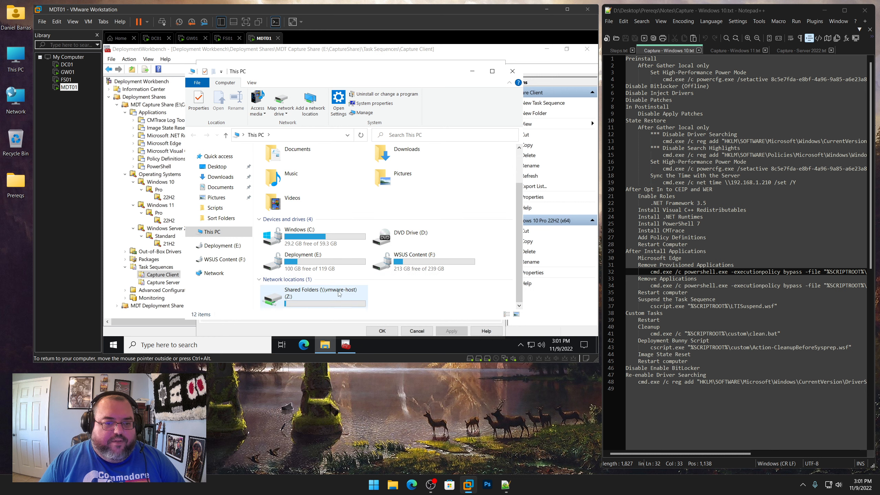
double_click(303, 267)
double_click(278, 163)
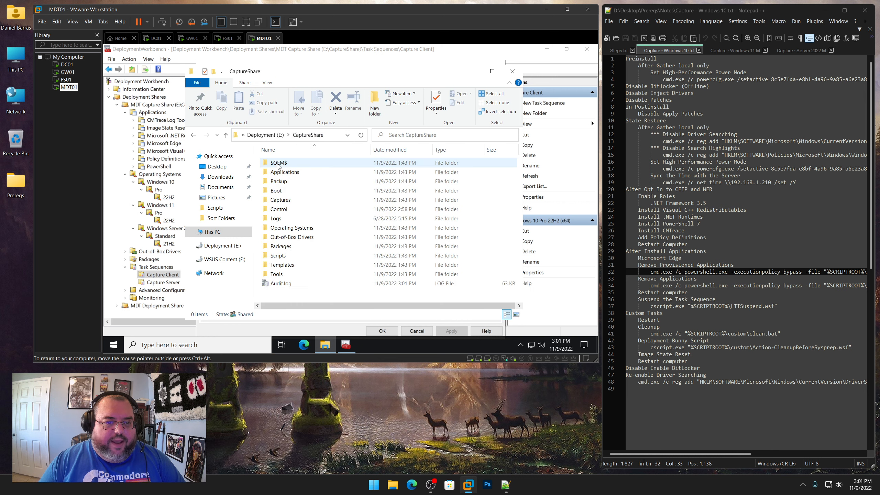
double_click(280, 256)
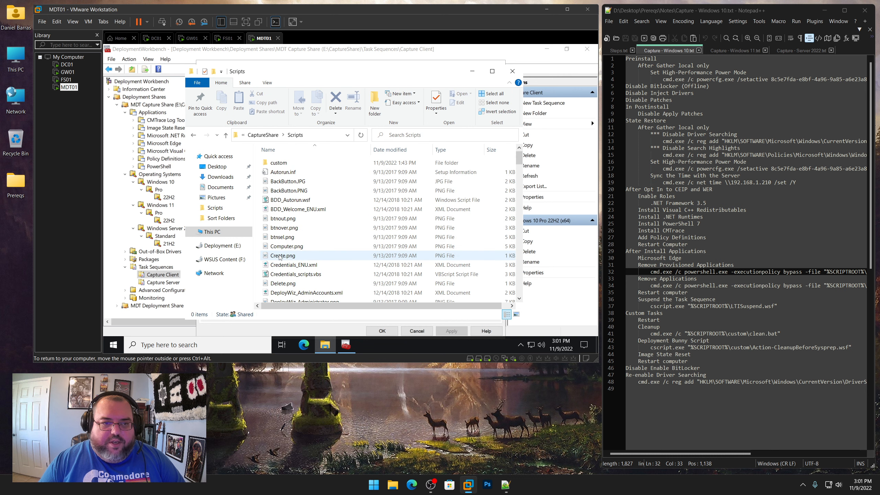
double_click(287, 164)
left_click(296, 191)
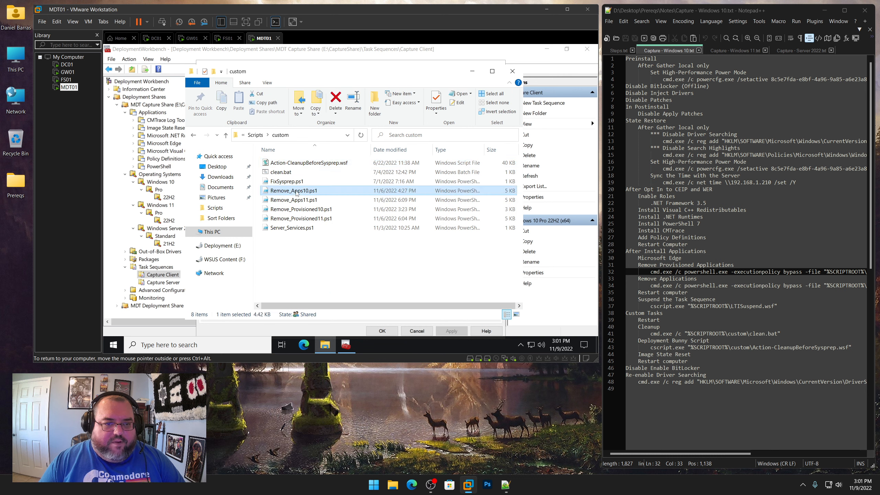
left_click(313, 200)
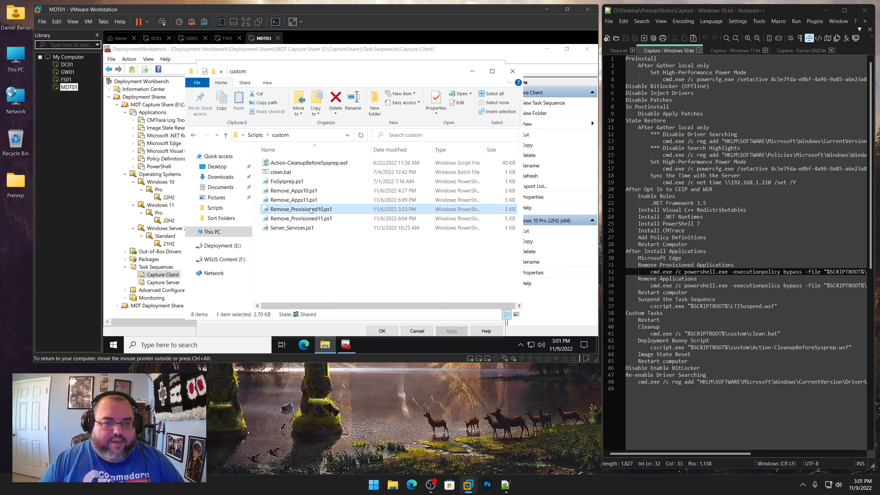
right_click(310, 210)
left_click(332, 208)
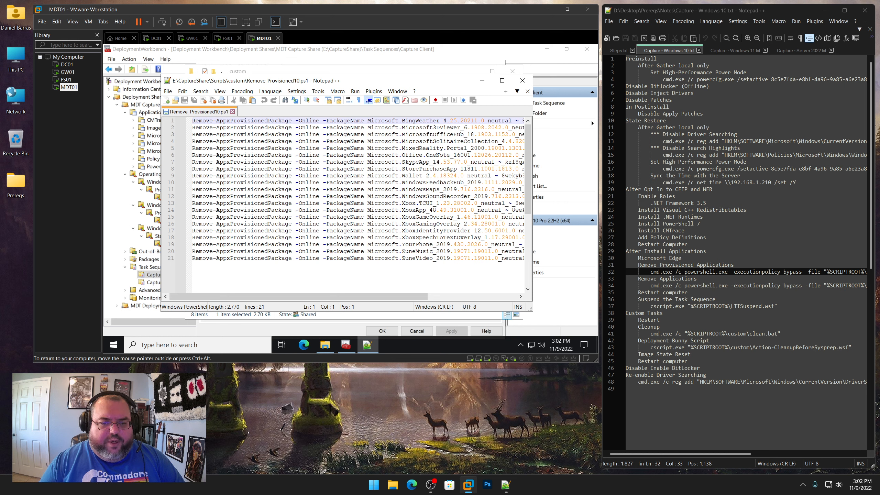
left_click(522, 80)
left_click(314, 253)
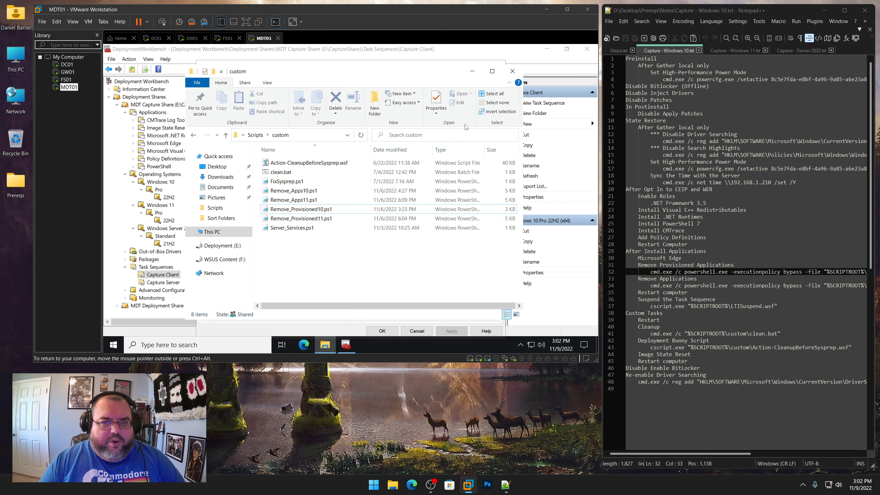
left_click(512, 71)
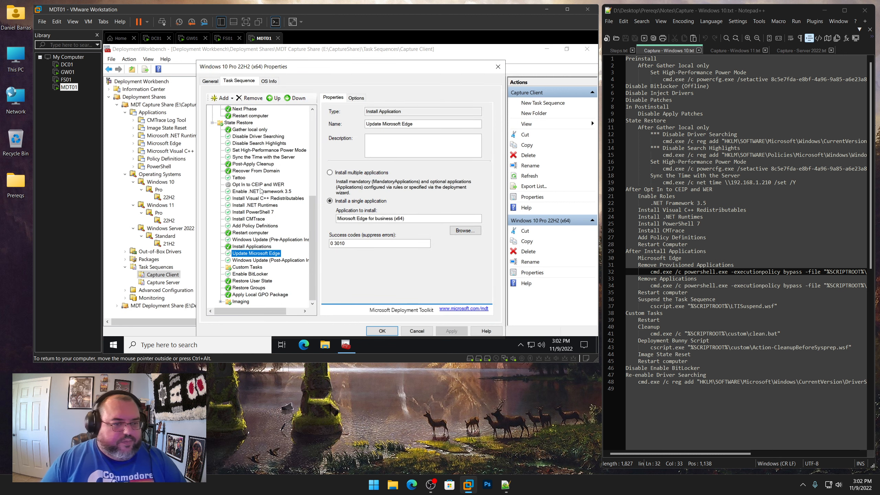
Add a Run Command Line step after Update Microsoft Edge named Remove Provisioned Applications, copying the name from the notes
left_click(222, 98)
mouse_move(236, 120)
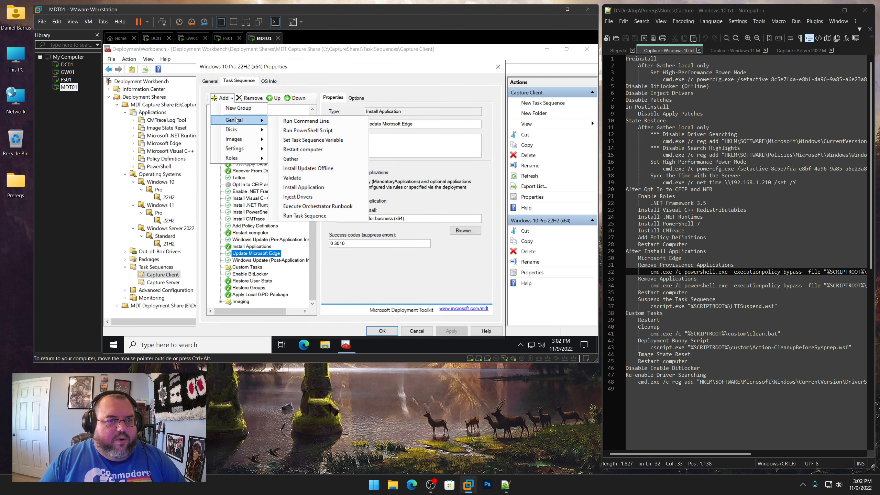
left_click(301, 121)
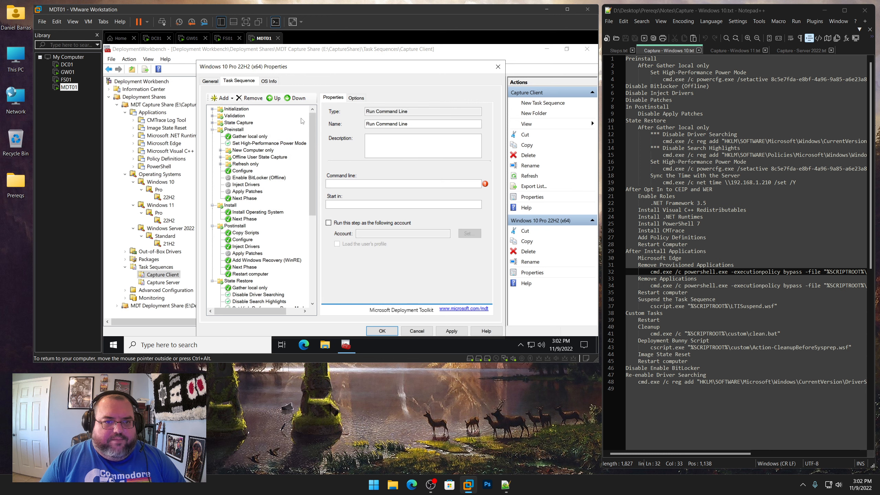
left_click_drag(737, 264, 638, 265)
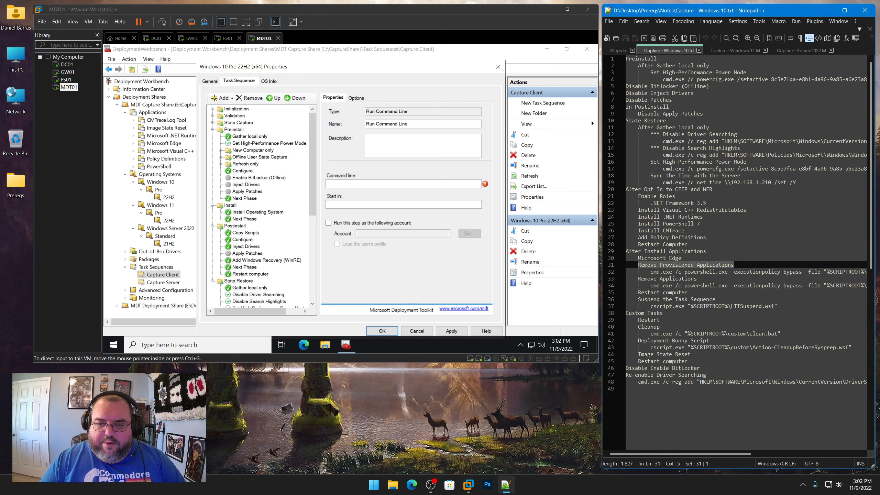
right_click(650, 267)
left_click(665, 279)
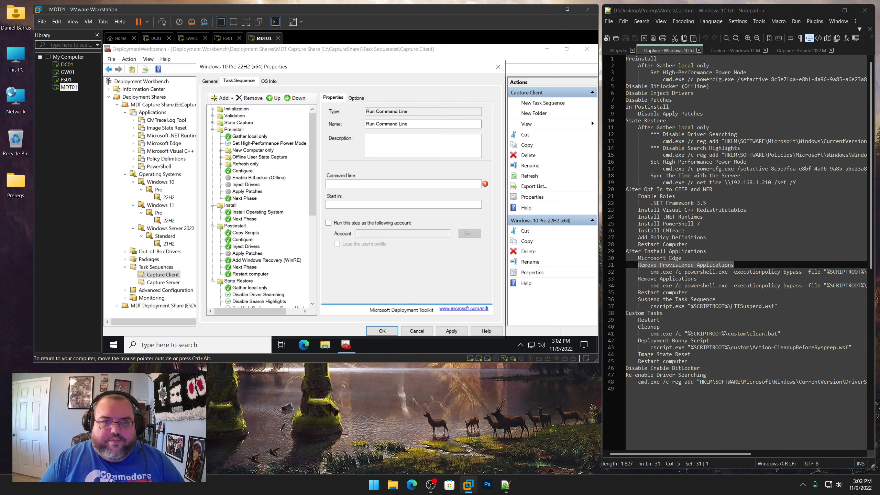
left_click_drag(414, 125, 364, 124)
key("ctrl+v")
Set its command line to the notes' powershell command running %SCRIPTROOT%\custom\Remove_Provisioned10.ps1 with execution policy bypass
left_click(651, 271)
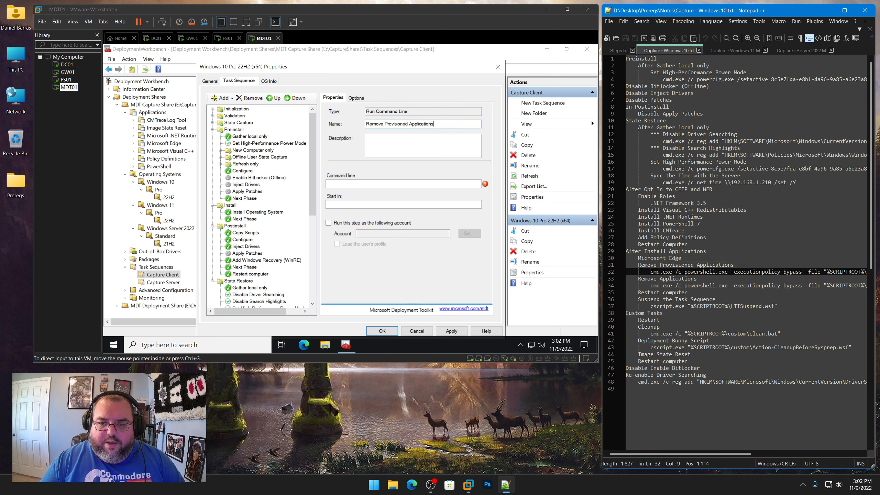
key("shift+End")
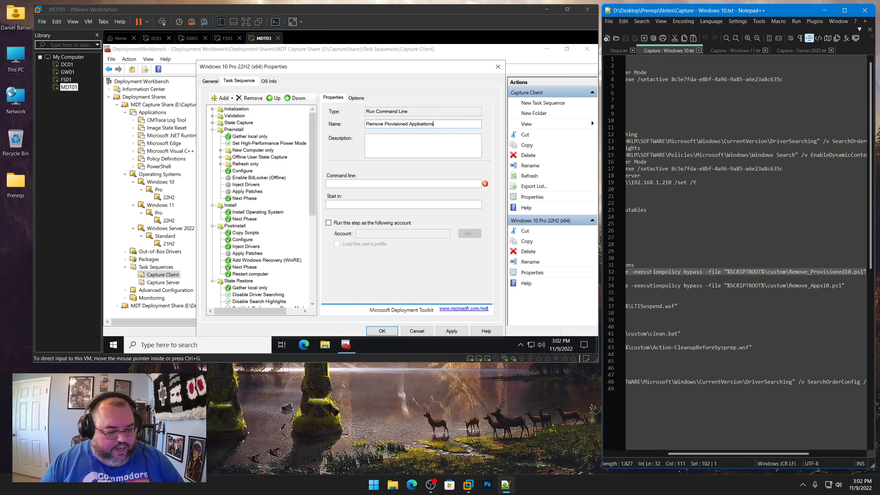
left_click(381, 184)
key("ctrl+v")
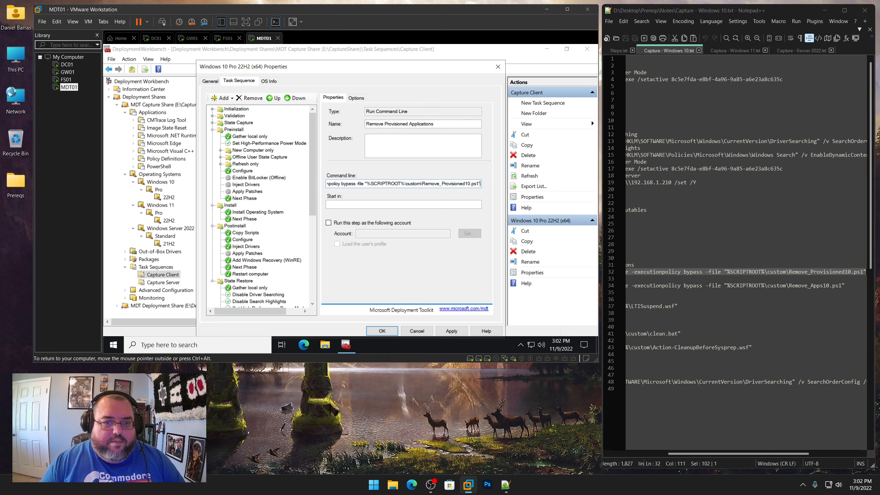
Clear the step's Continue on error option and apply the changes
left_click(356, 98)
left_click(355, 143)
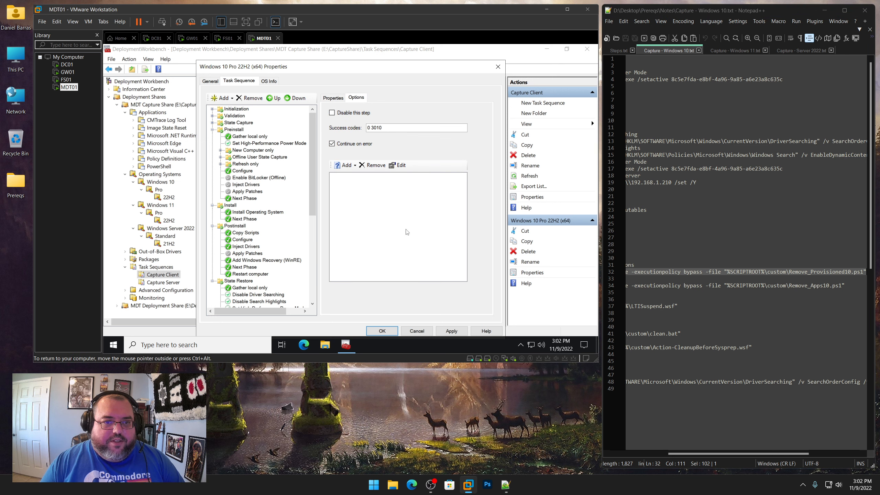
left_click(451, 331)
Add another Run Command Line step after Remove Provisioned Applications
scroll(309, 285, "down", 8)
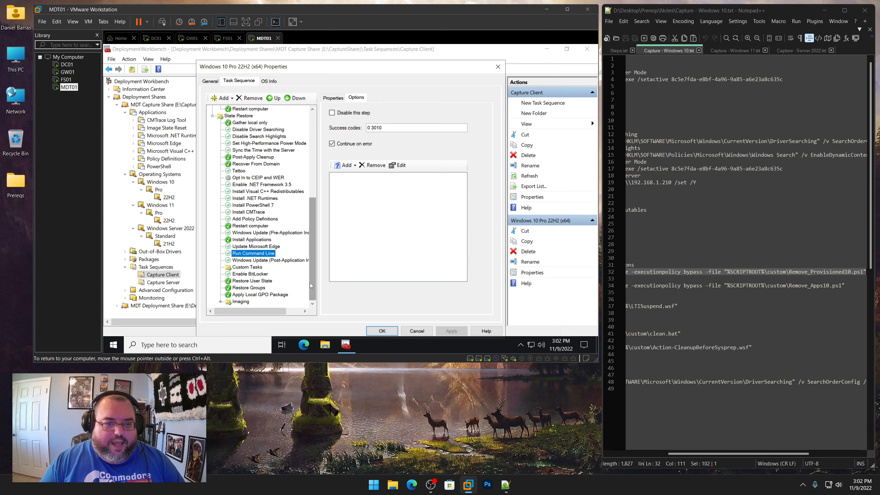
left_click(263, 254)
left_click(224, 98)
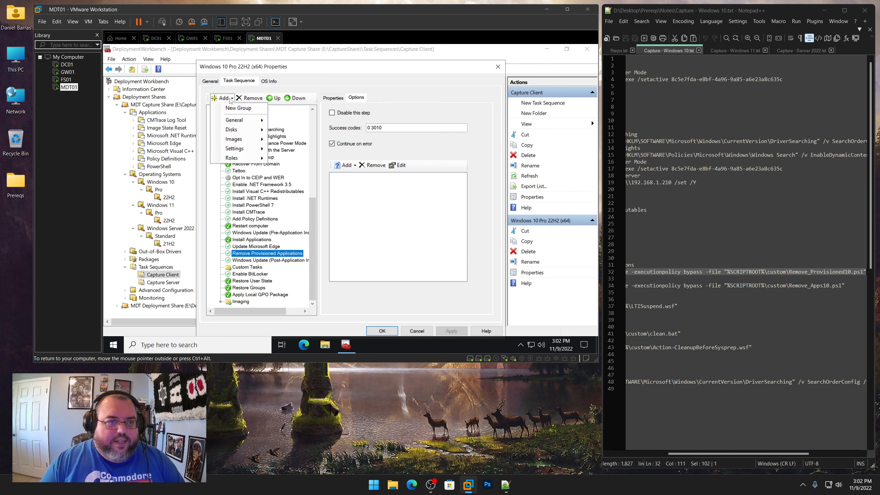
mouse_move(243, 120)
left_click(281, 124)
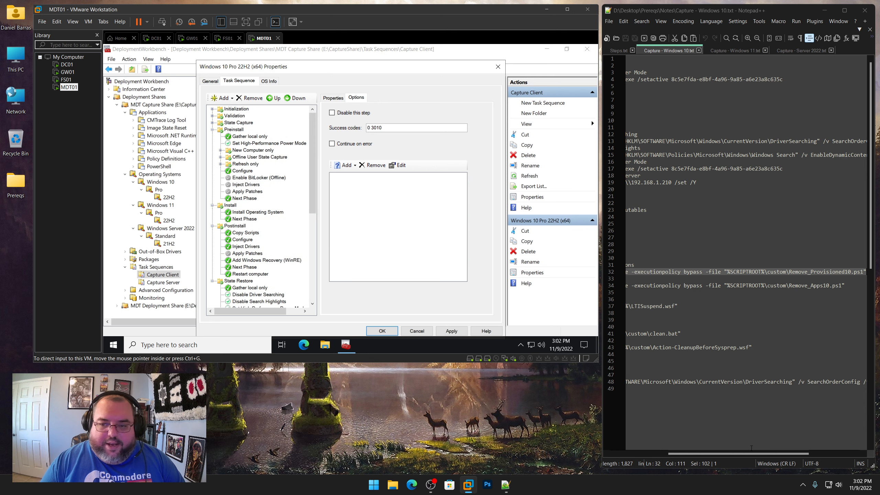
Name the new Run Command Line step Remove Applications, copying the name from the notes
left_click_drag(745, 453, 645, 458)
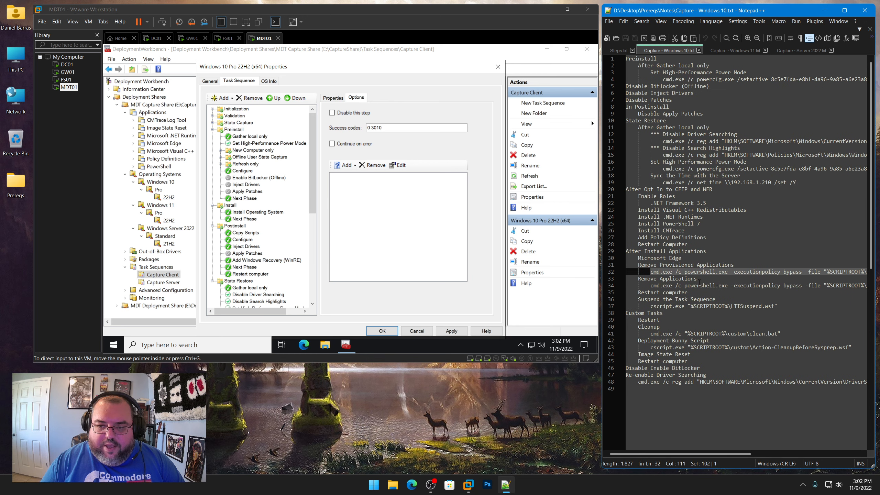
left_click_drag(698, 282, 640, 280)
right_click(642, 277)
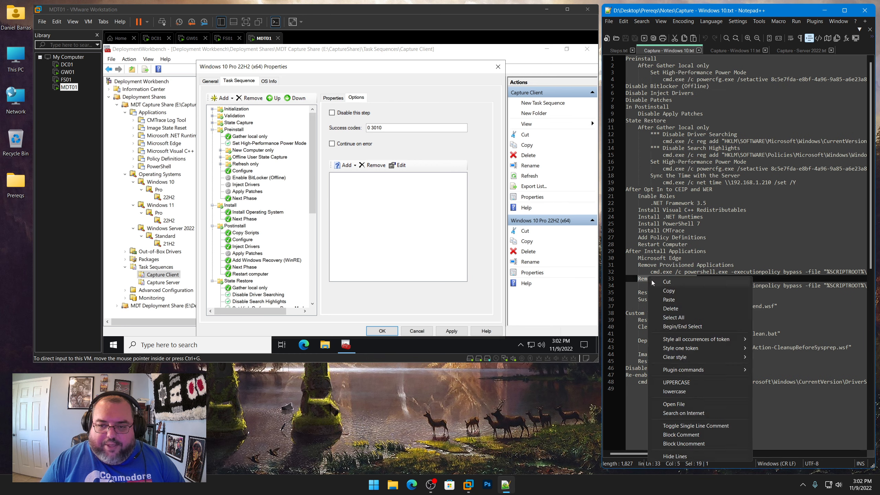
left_click(658, 291)
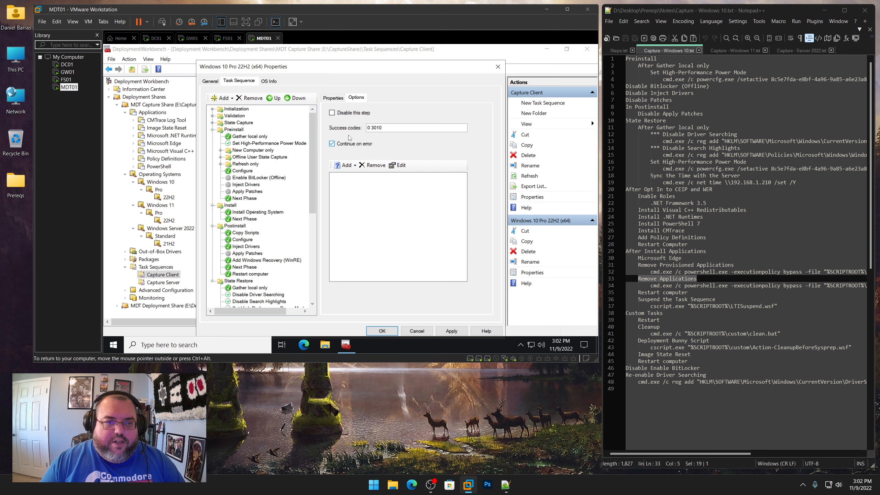
left_click(333, 98)
key("ctrl+v")
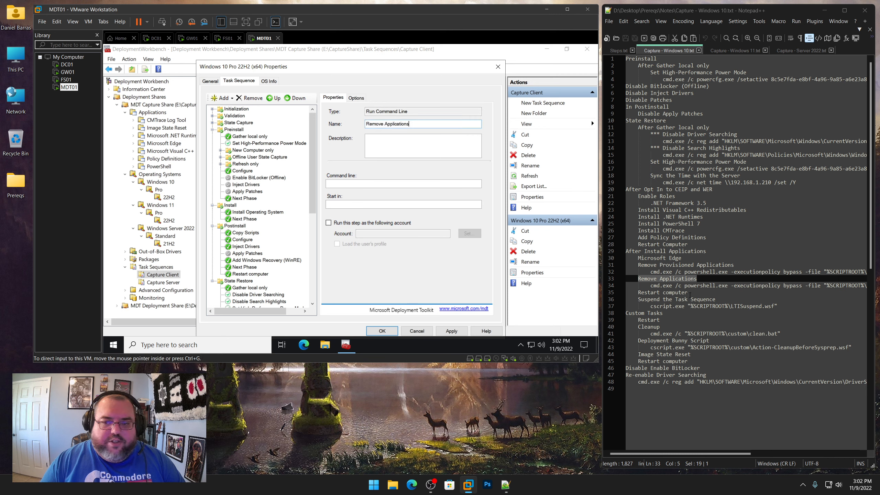
Set its command line to the notes' powershell command running %SCRIPTROOT%\custom\Remove_Apps10.ps1 and apply the changes
left_click(650, 285)
key("shift+End")
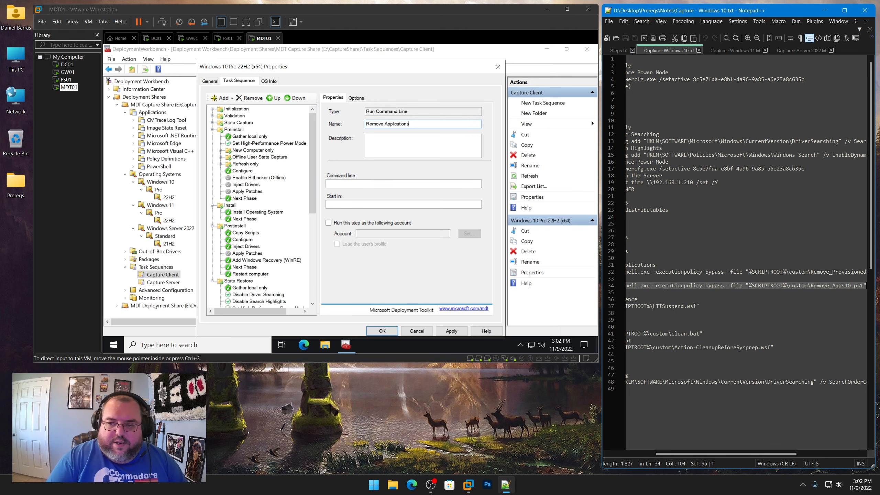
left_click(400, 184)
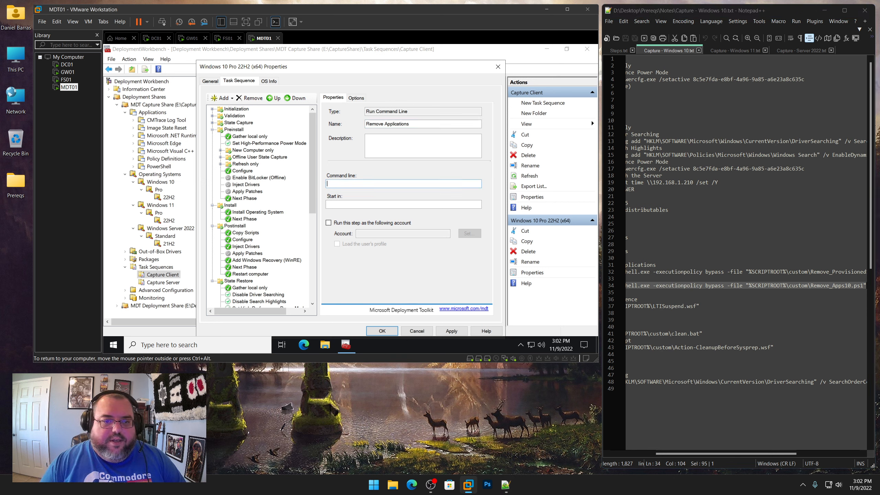
key("ctrl+v")
left_click(451, 330)
Add a Restart Computer step after Remove Applications
left_click(315, 283)
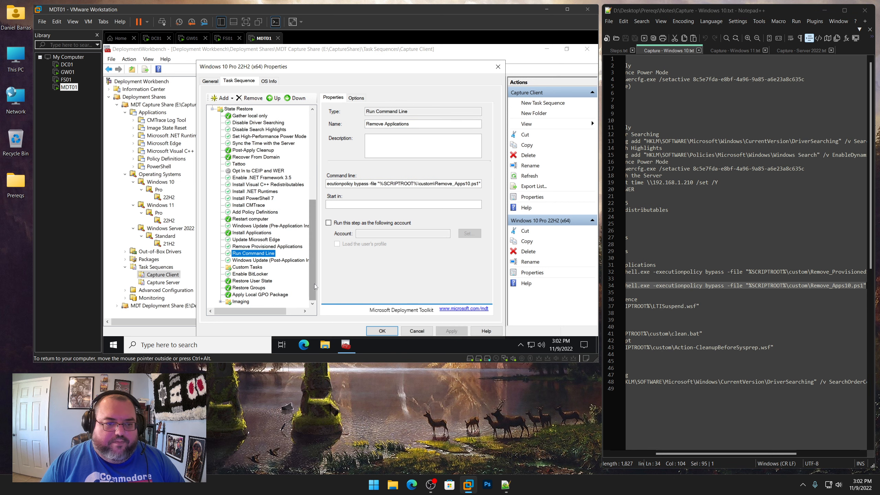
left_click(258, 248)
left_click(259, 254)
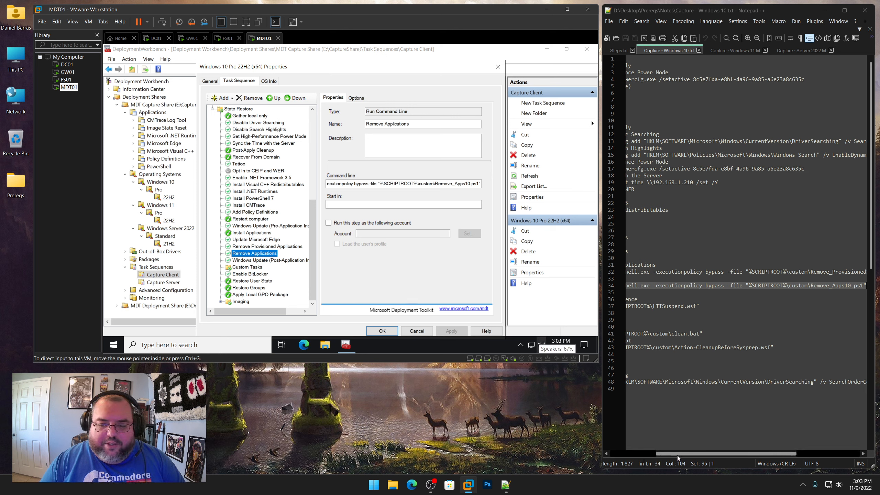
left_click_drag(675, 454, 609, 453)
left_click(708, 293)
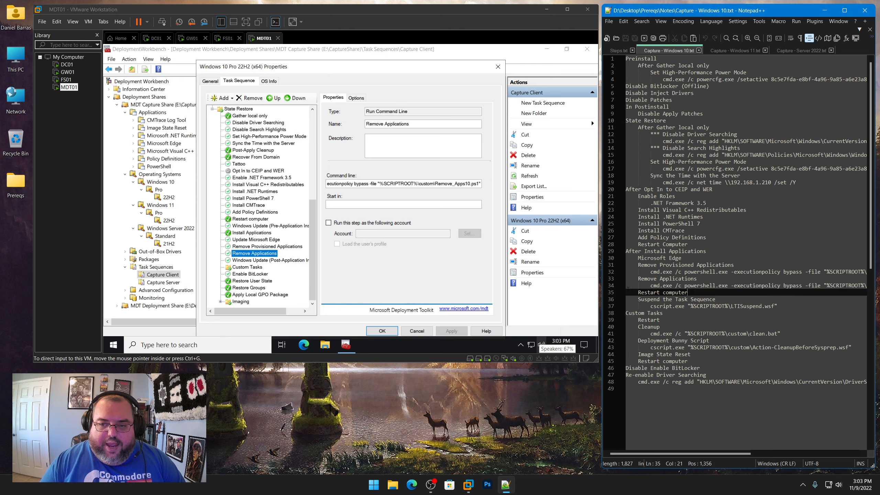
left_click(227, 101)
left_click(228, 101)
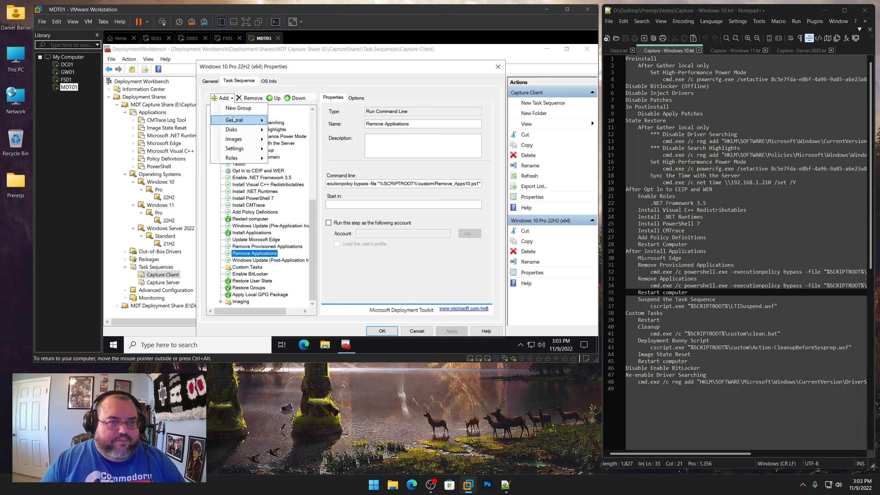
mouse_move(239, 120)
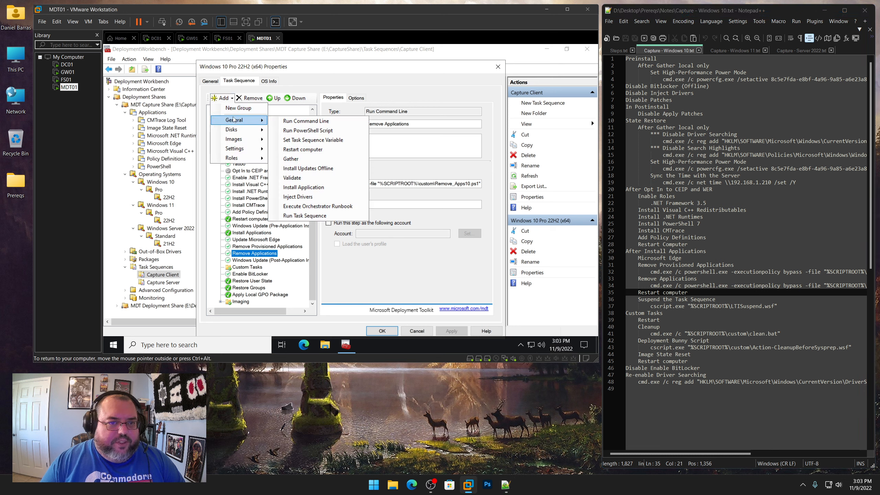
left_click(302, 150)
scroll(312, 246, "down", 9)
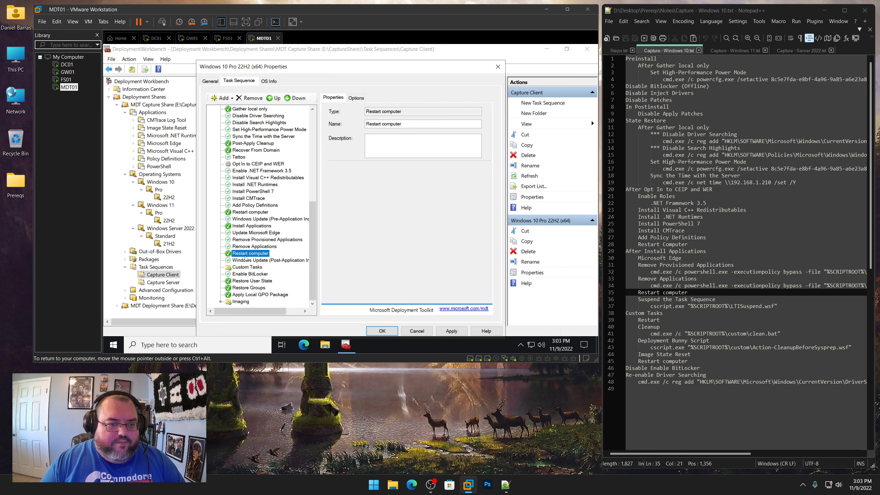
Add a Run Command Line step after that restart named Suspend the Task Sequence, copying the name from the notes
left_click_drag(715, 299, 639, 299)
left_click(261, 253)
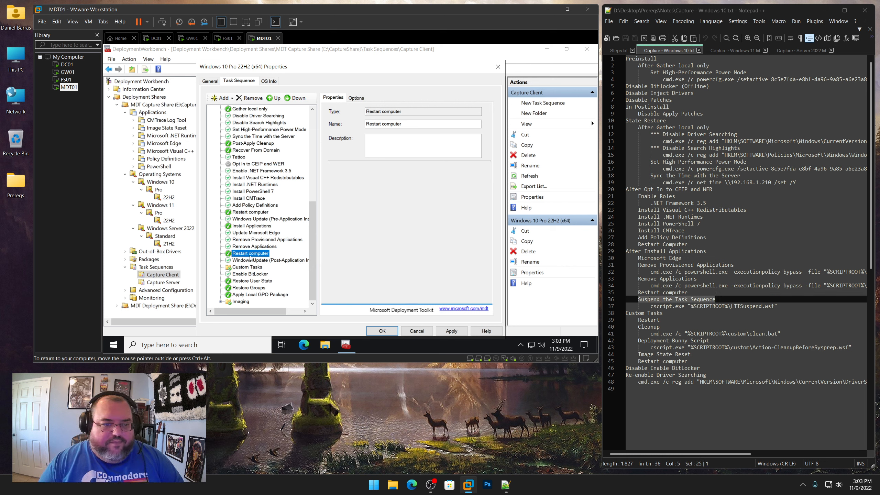
left_click(232, 99)
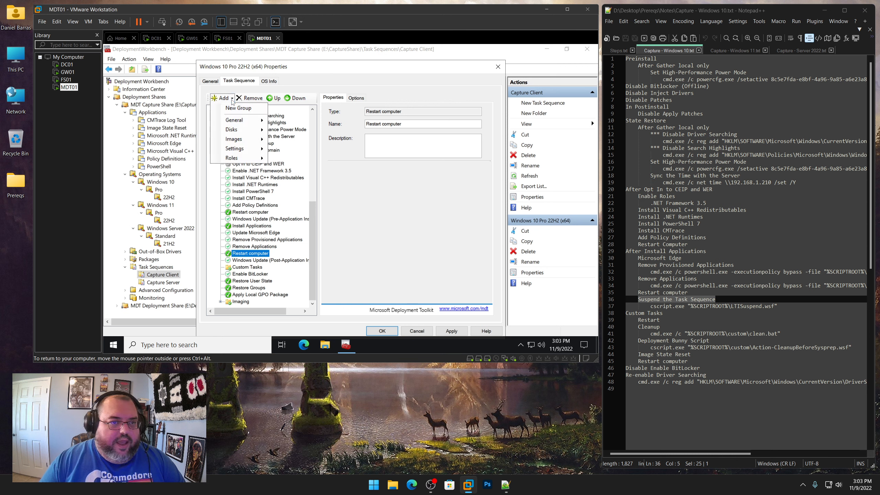
mouse_move(240, 122)
left_click(295, 122)
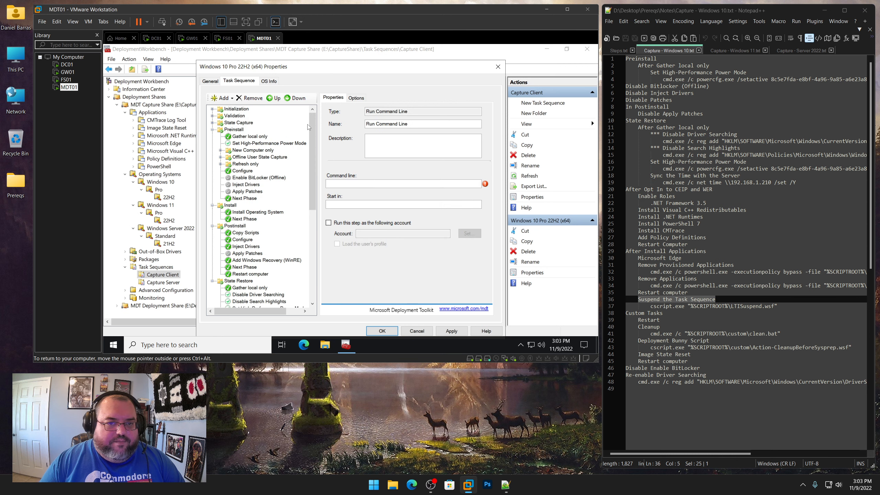
right_click(690, 304)
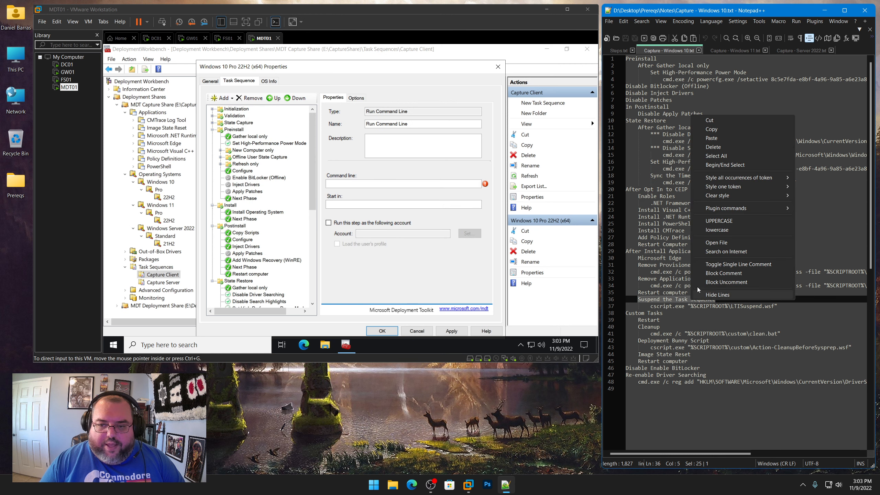
left_click(710, 130)
left_click(422, 124)
key("ctrl+a")
key("ctrl+v")
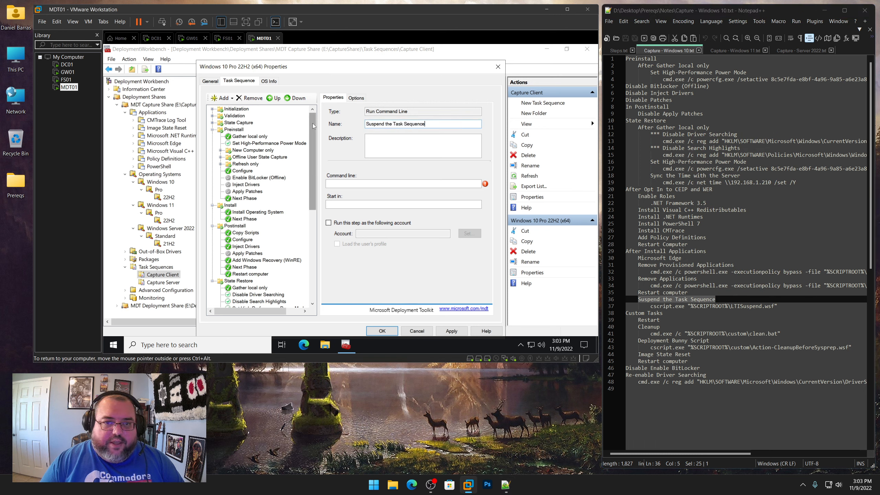
Set its command line to cscript.exe "%SCRIPTROOT%\LTISuspend.wsf" from the notes, check its options, and apply the changes
left_click_drag(789, 308, 650, 308)
right_click(664, 308)
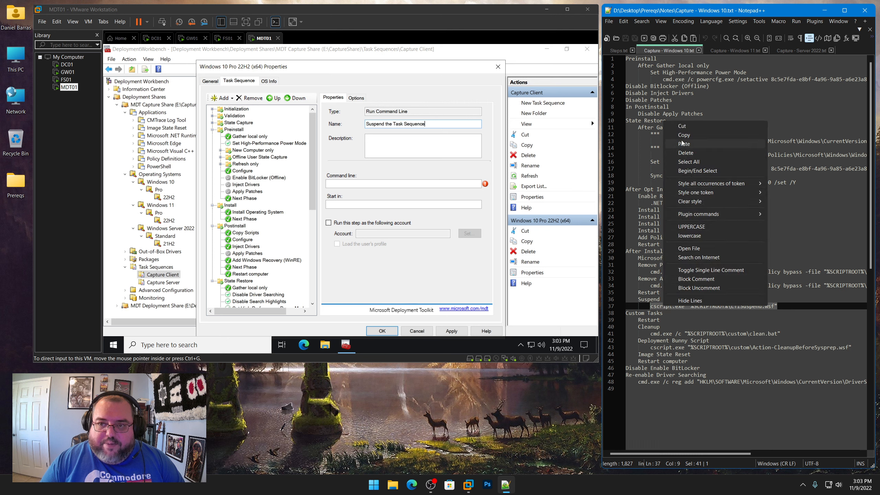
left_click(692, 134)
left_click(370, 189)
key("ctrl+v")
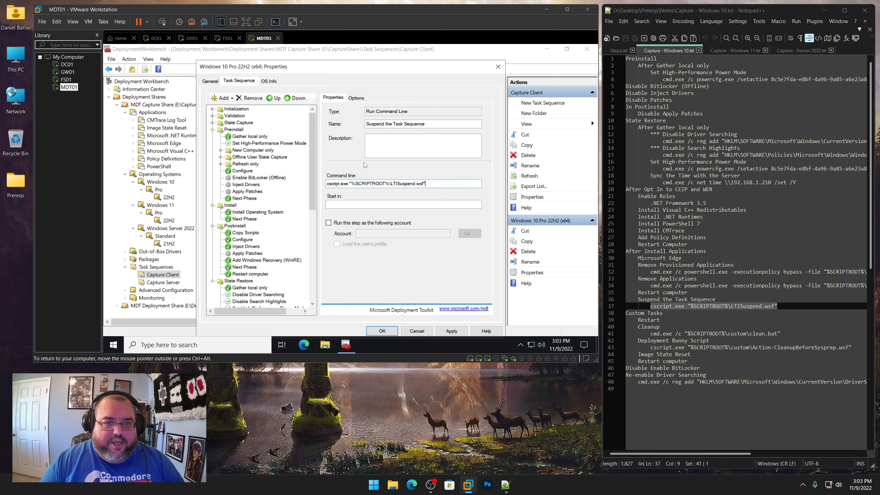
left_click(356, 97)
left_click(351, 146)
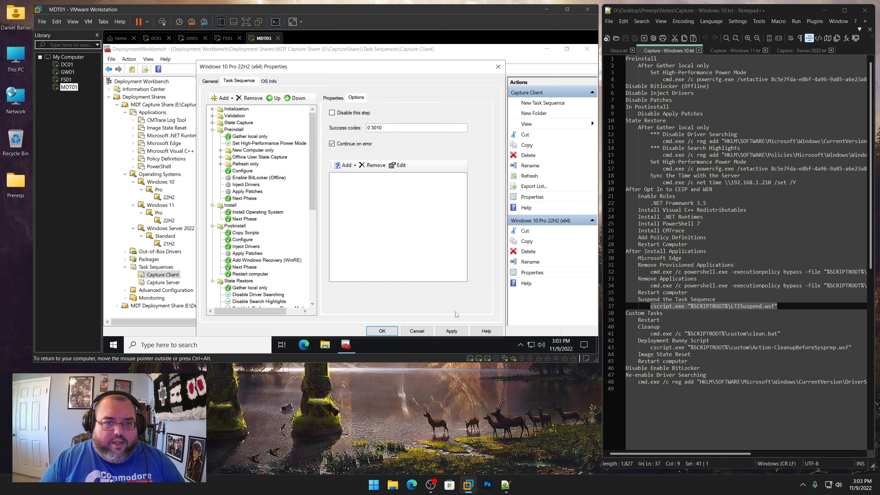
left_click(451, 331)
Add a Restart Computer step inside the Custom Tasks group
scroll(274, 263, "down", 9)
left_click(256, 245)
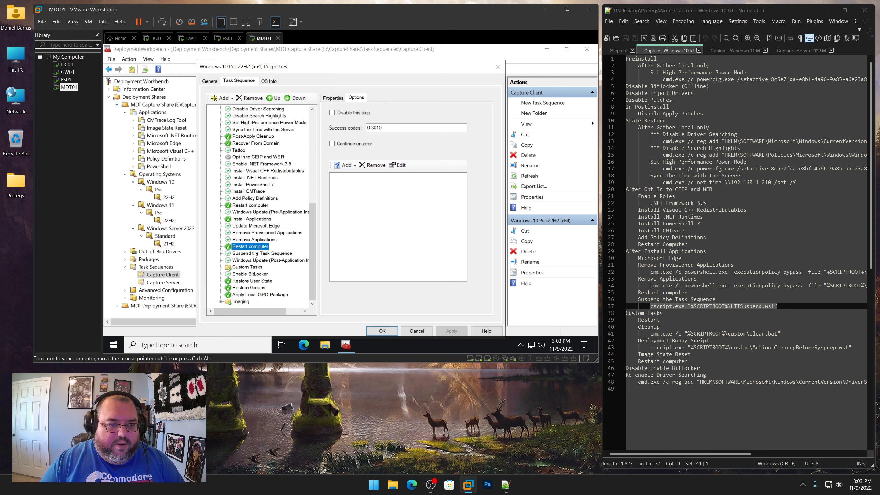
left_click(253, 254)
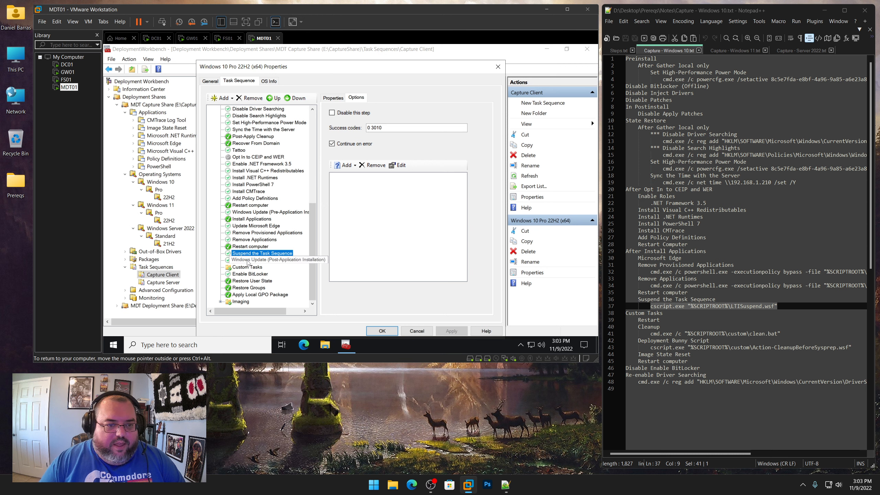
left_click(249, 260)
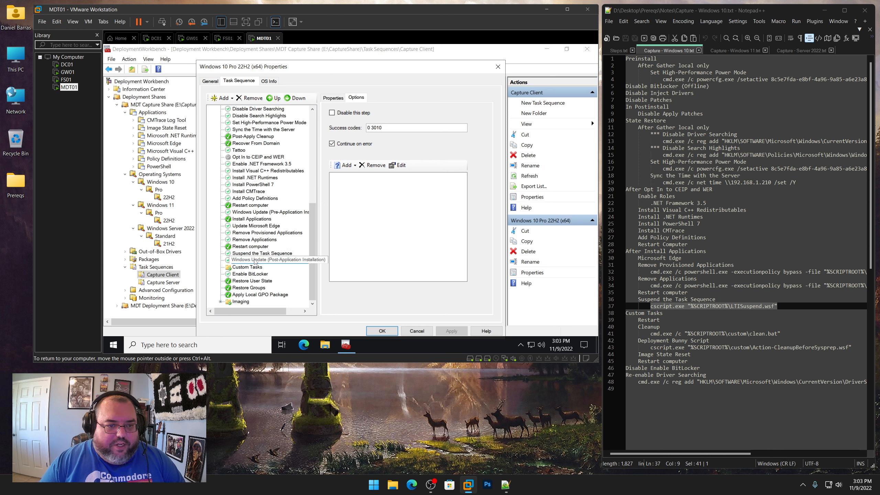
left_click(257, 268)
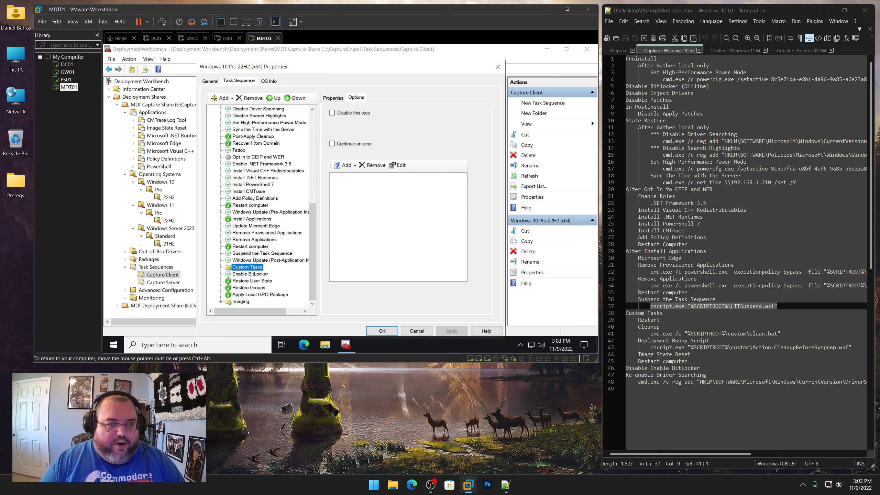
left_click(222, 98)
mouse_move(239, 120)
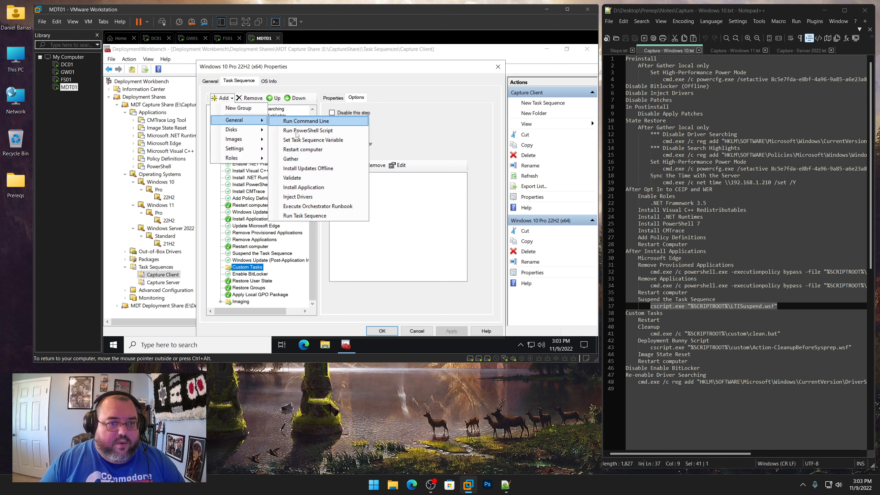
left_click(302, 149)
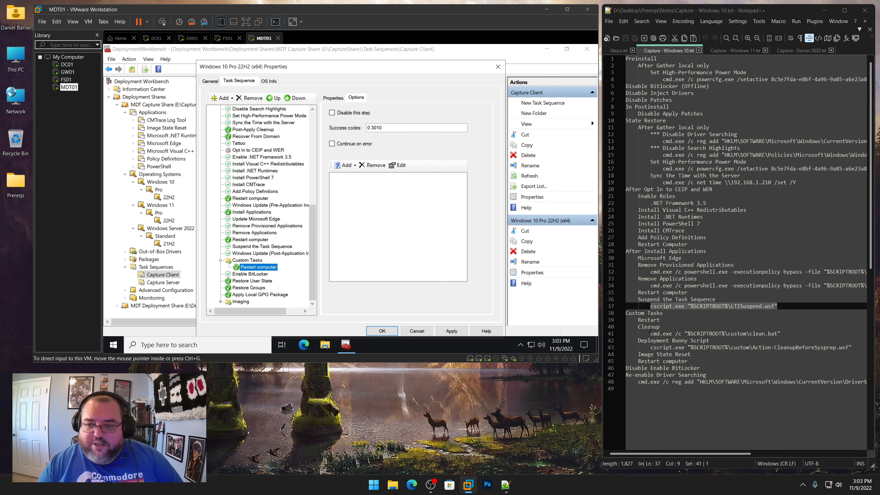
Review the Custom Tasks notes and add a Run Command Line step after the new restart
scroll(668, 326, "down", 6)
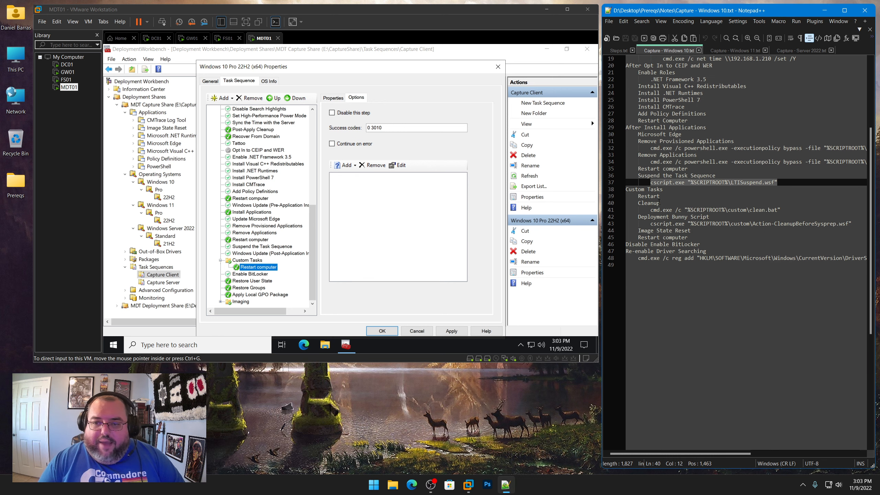
left_click_drag(660, 203, 644, 203)
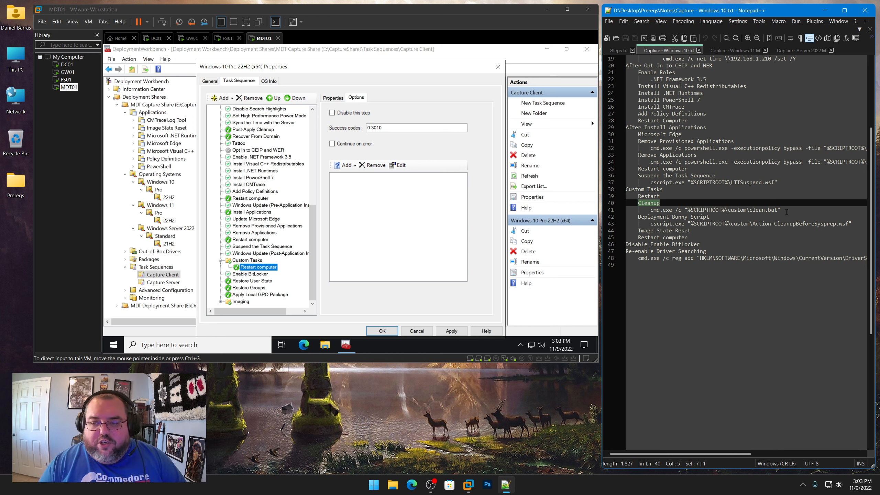
left_click_drag(786, 211, 650, 211)
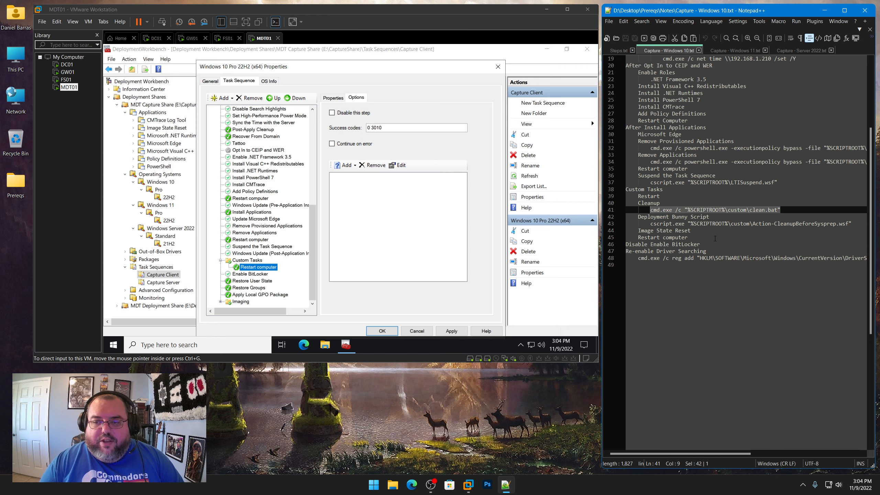
left_click_drag(638, 217, 710, 217)
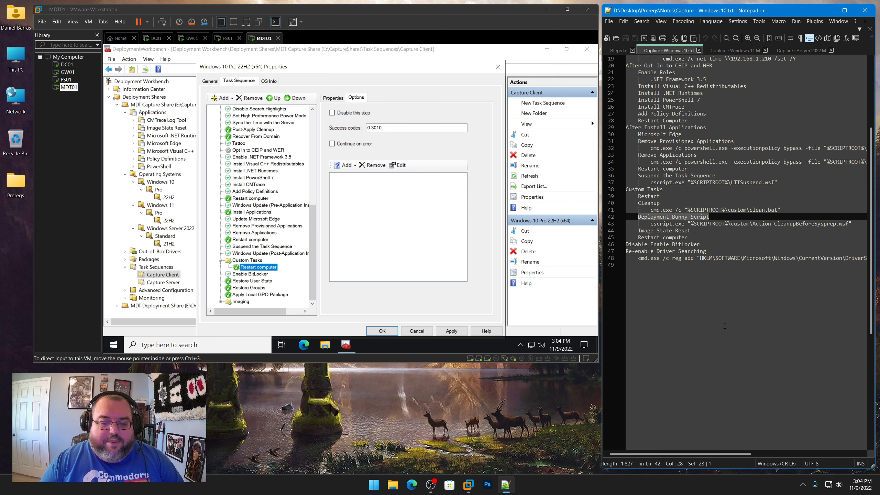
left_click(297, 272)
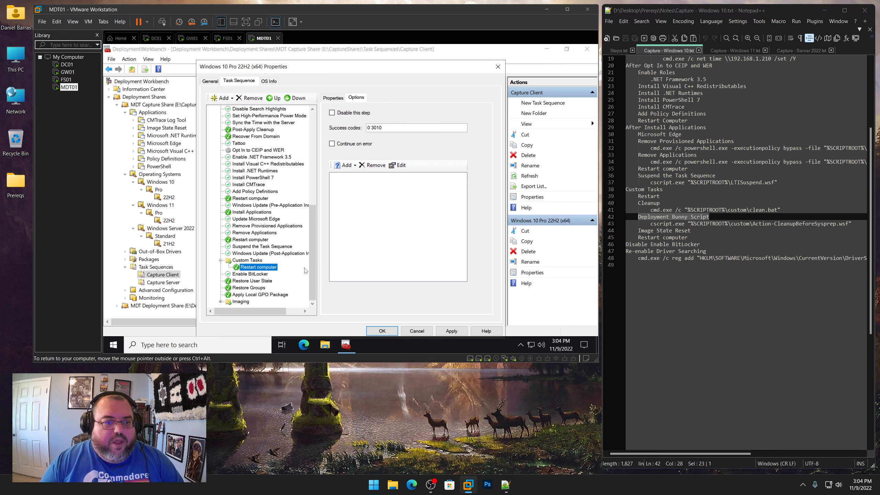
left_click(223, 98)
mouse_move(232, 120)
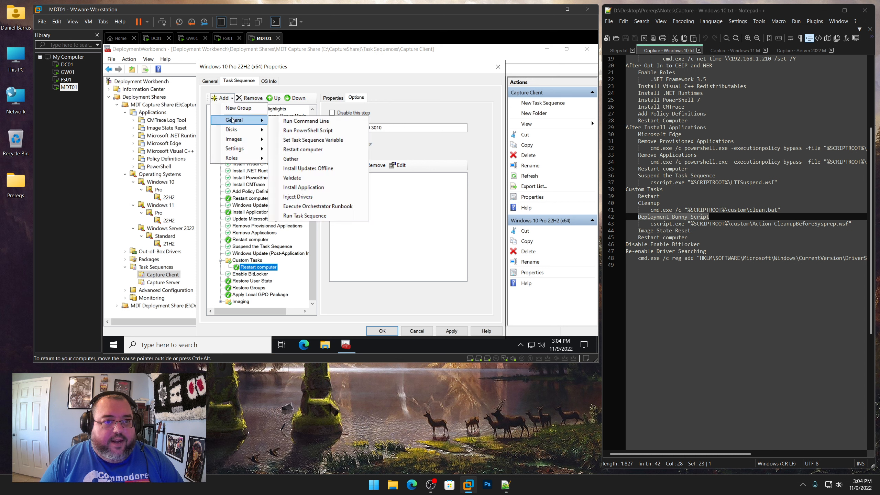
left_click(305, 121)
Name the new Run Command Line step Cleanup, copying the name from the notes
left_click(660, 203)
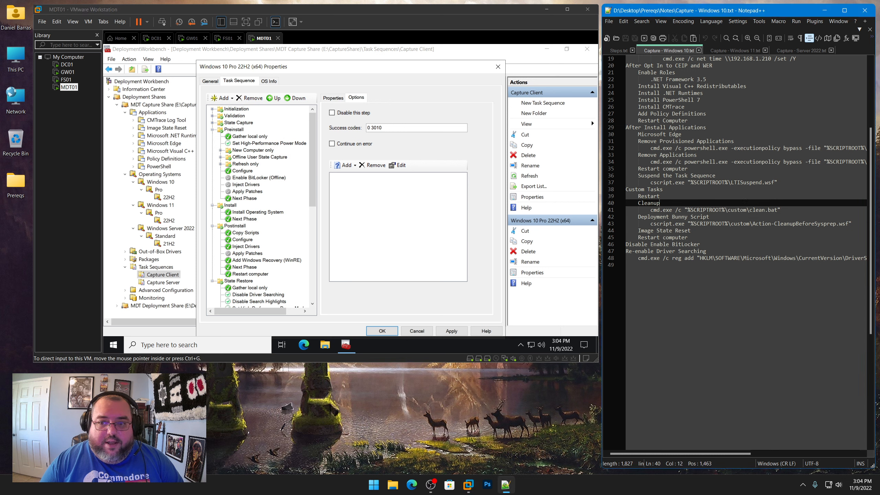
left_click_drag(660, 202, 637, 203)
right_click(646, 203)
left_click(660, 215)
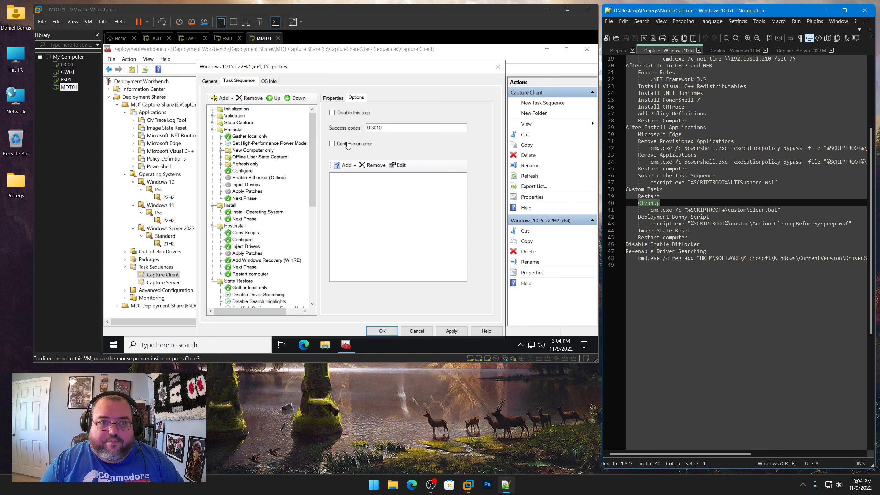
left_click(330, 149)
left_click(334, 97)
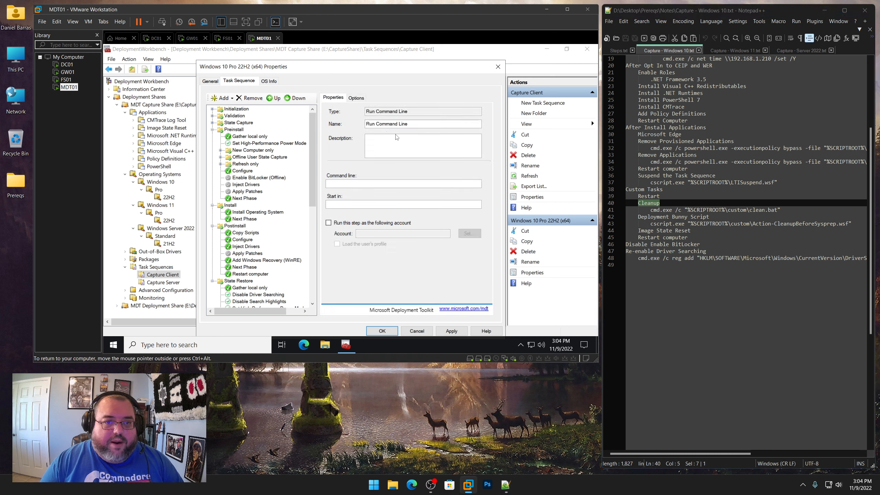
triple_click(396, 124)
key("ctrl+v")
Set its command line to cmd.exe /c "%SCRIPTROOT%\custom\clean.bat" from the notes and apply the changes
left_click(784, 210)
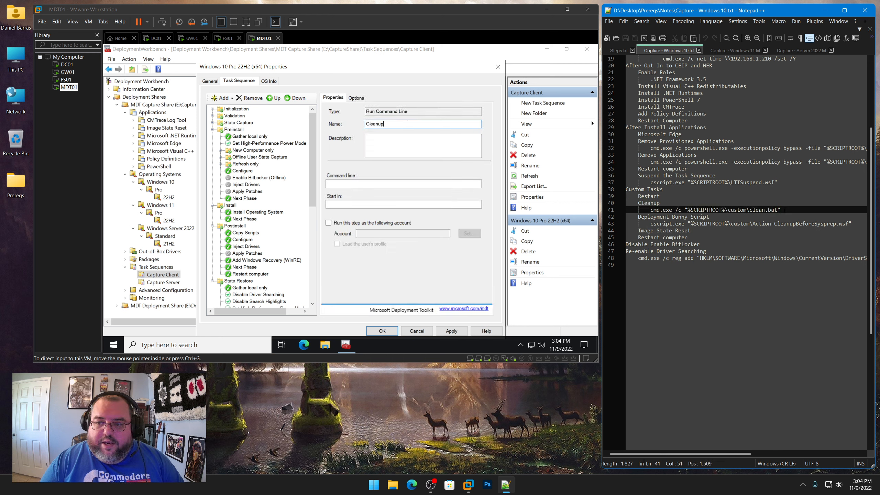
left_click_drag(785, 209, 650, 210)
right_click(671, 211)
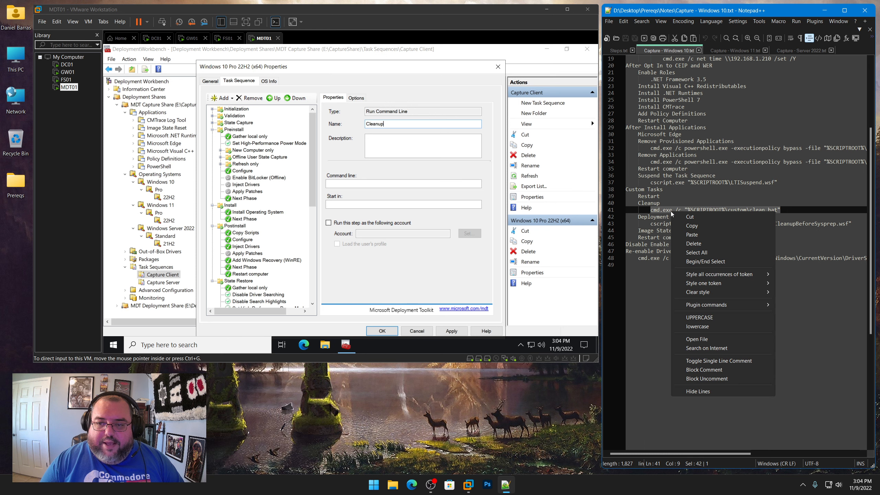
left_click(689, 226)
left_click(365, 190)
key("ctrl+v")
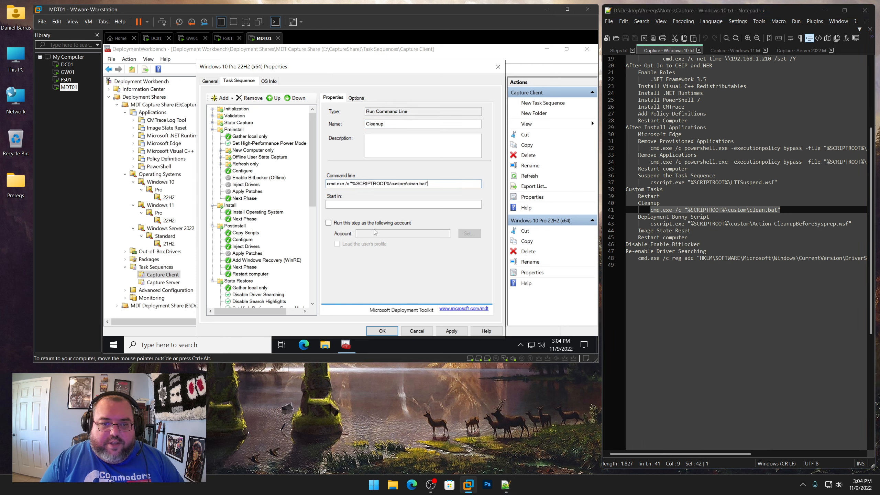
left_click(457, 332)
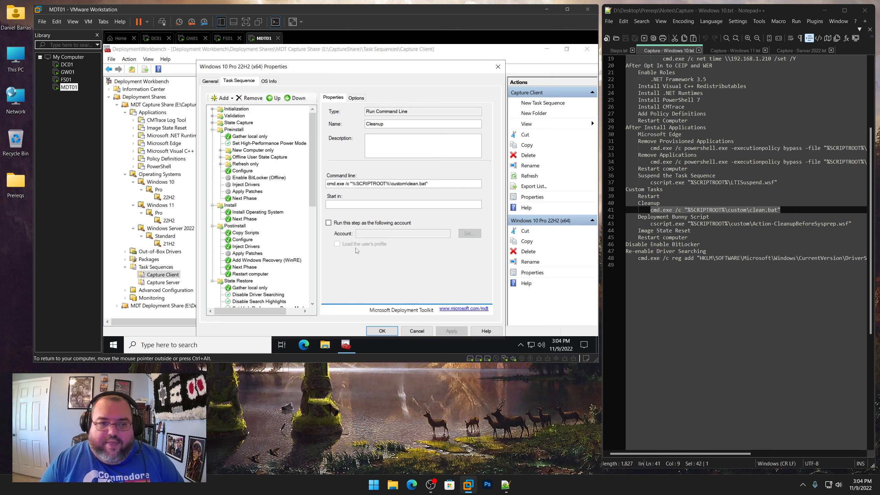
Add another Run Command Line step after Cleanup in the Custom Tasks group
scroll(260, 225, "down", 10)
left_click(258, 260)
left_click(249, 266)
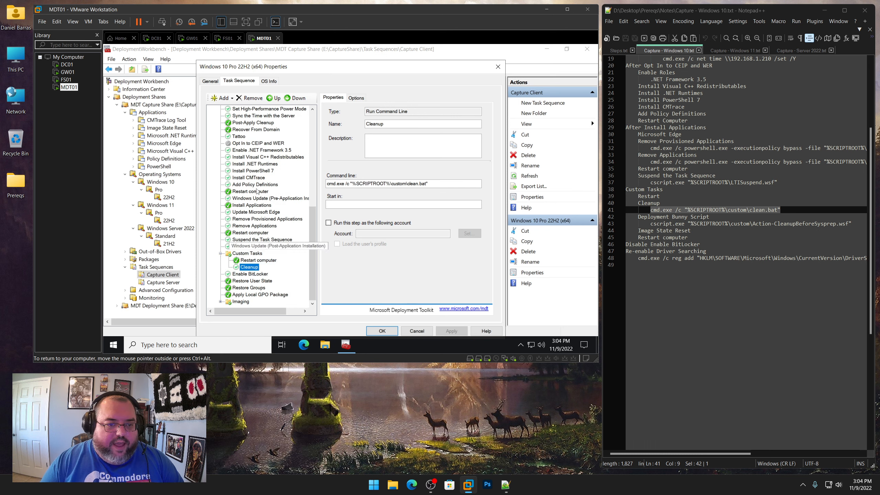
left_click(223, 98)
mouse_move(234, 121)
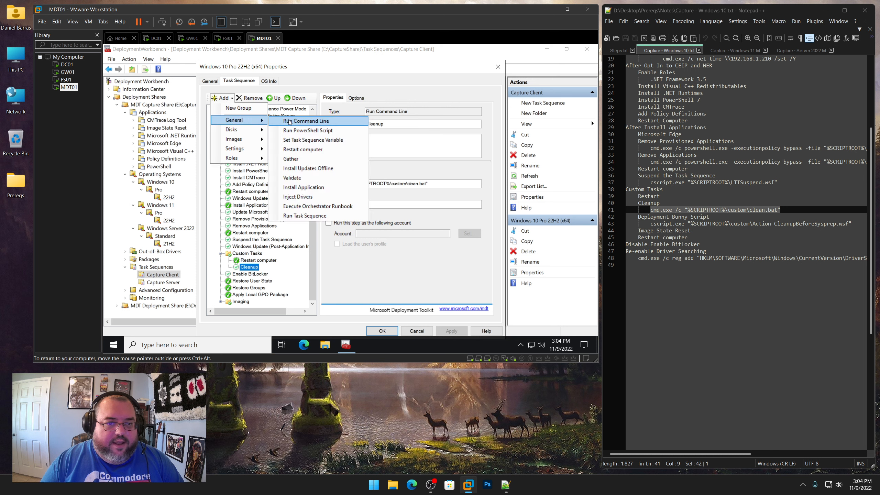
left_click(304, 121)
Name the new step Deployment Bunny Script, copying the name from the notes
left_click_drag(714, 217, 640, 217)
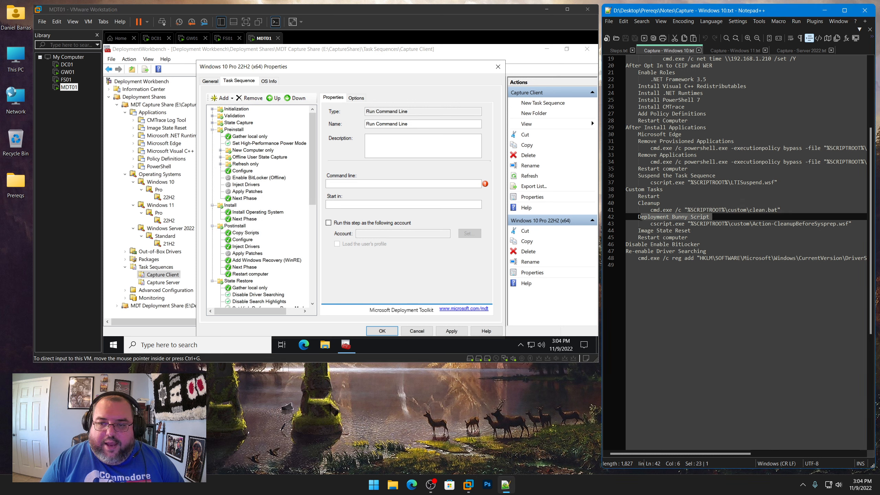
right_click(657, 219)
left_click(692, 231)
left_click(387, 124)
key("ctrl+v")
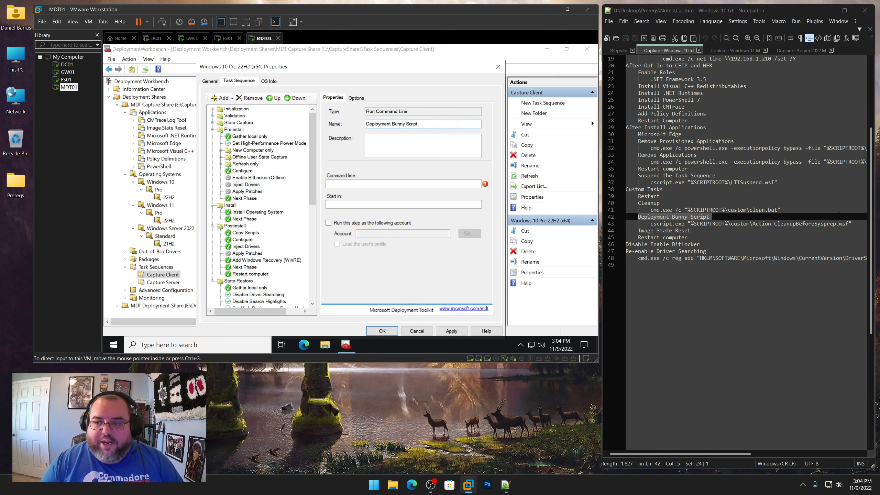
Set its command line to cscript.exe "%SCRIPTROOT%\custom\Action-CleanupBeforeSysprep.wsf" from the notes, check its options, and apply
left_click_drag(856, 223, 650, 223)
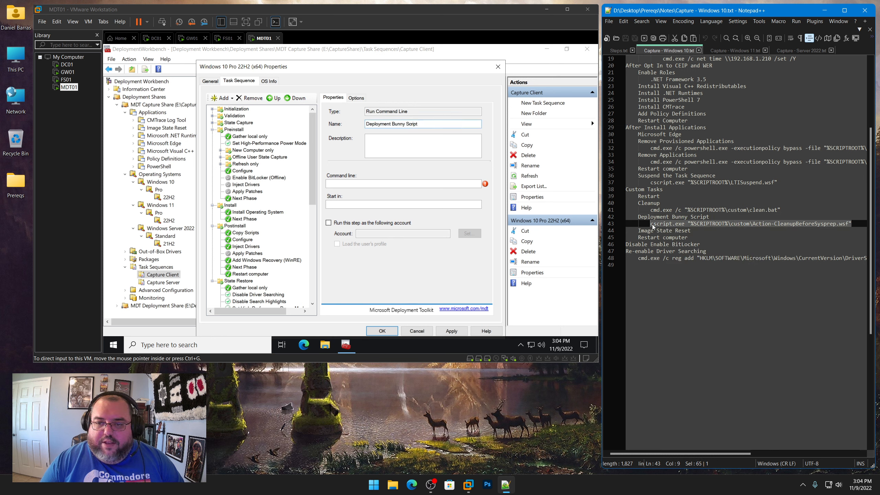
right_click(665, 229)
left_click(724, 242)
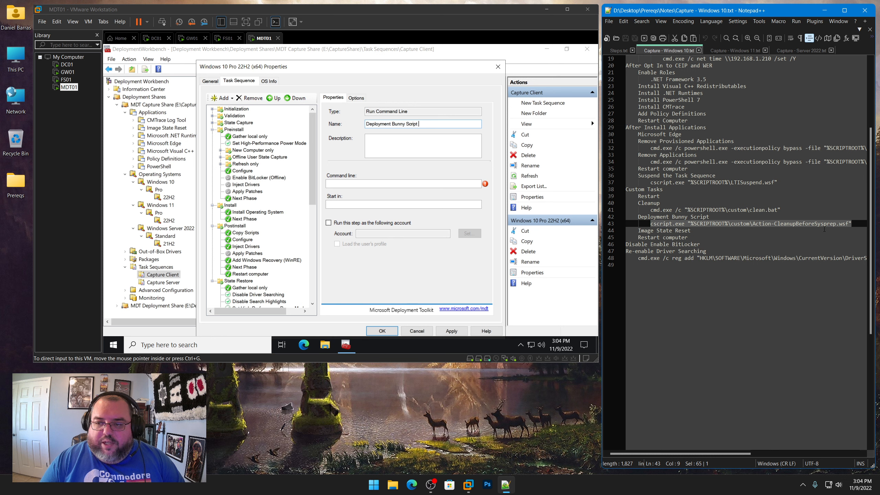
left_click(402, 183)
key("ctrl+v")
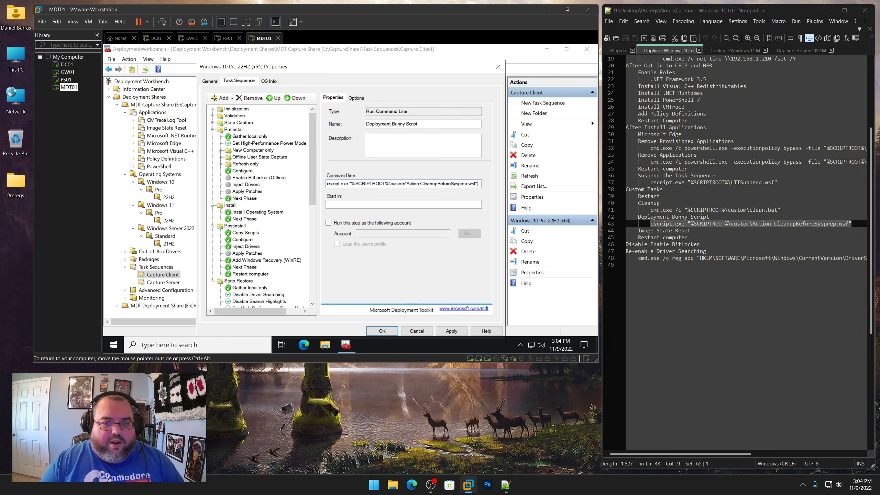
left_click(356, 99)
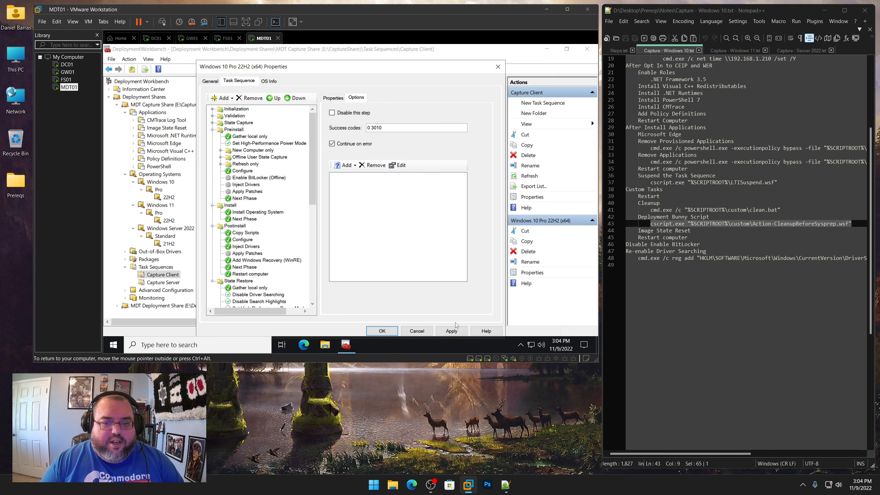
left_click(455, 331)
Add an Install Application step after Deployment Bunny Script
left_click(313, 281)
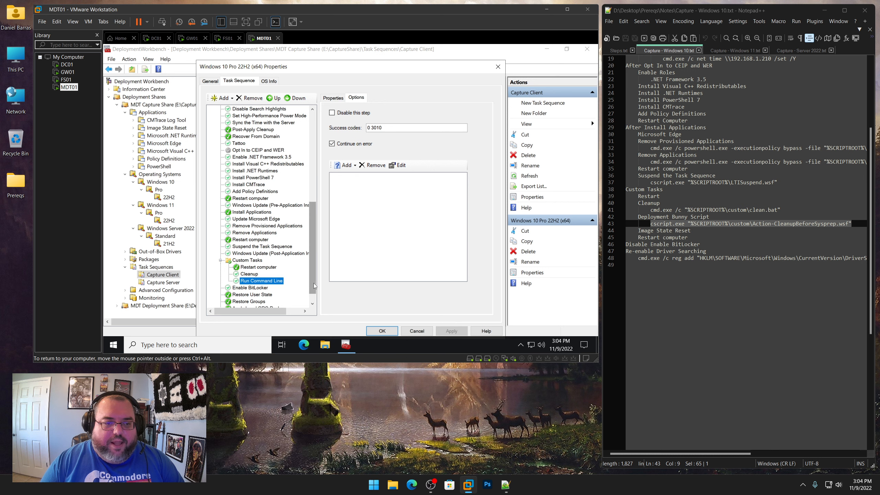
left_click(244, 274)
left_click(248, 281)
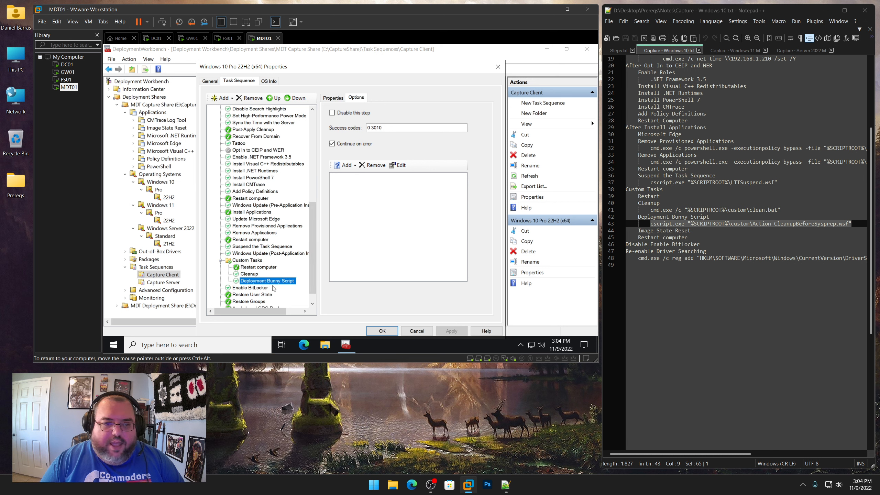
left_click(224, 98)
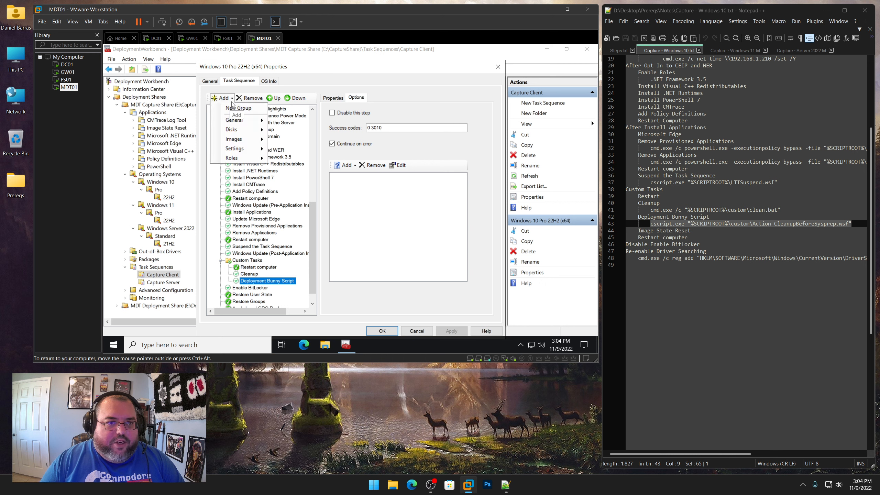
mouse_move(233, 120)
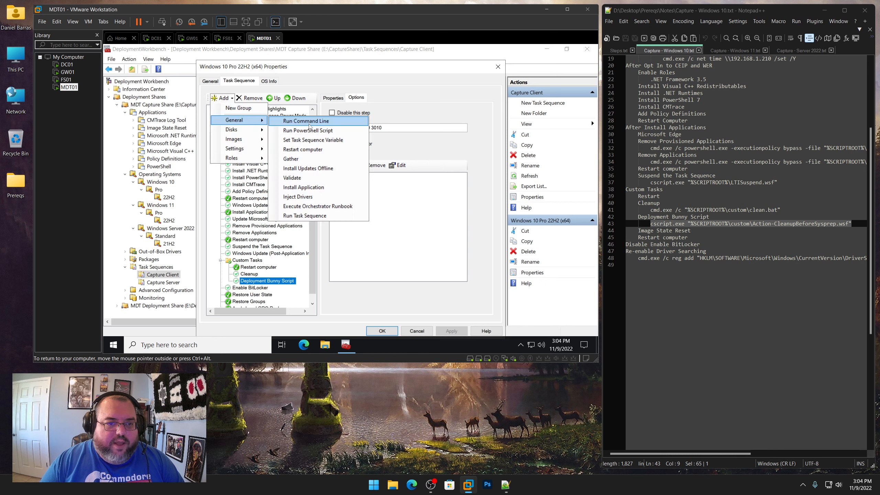
left_click(306, 188)
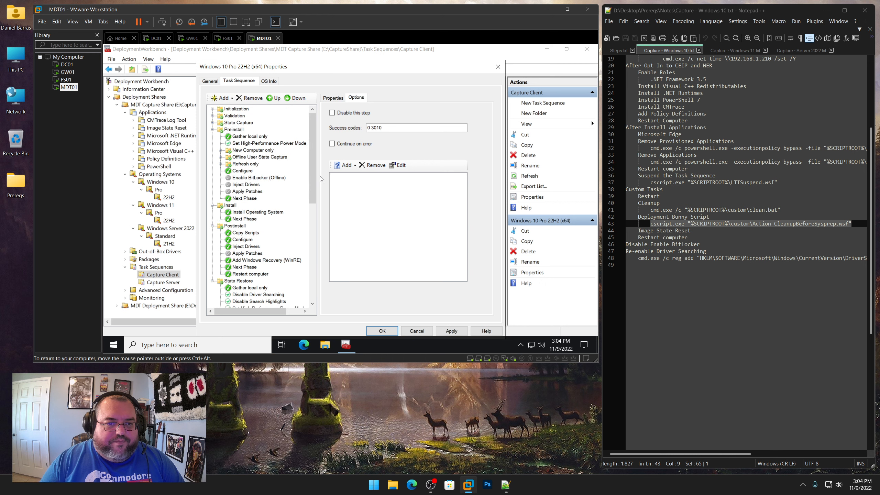
Set it to install the single application Image State Reset, name the step Image State Reset, and apply
left_click(337, 100)
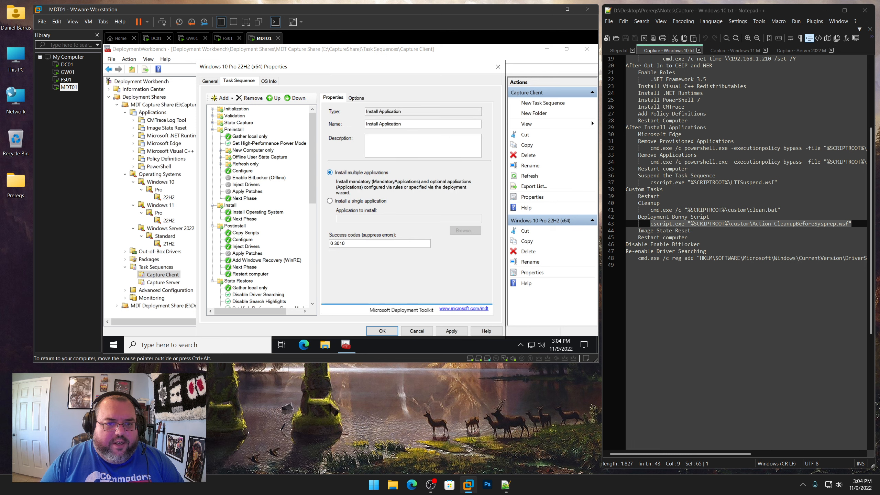
left_click(360, 201)
left_click(466, 231)
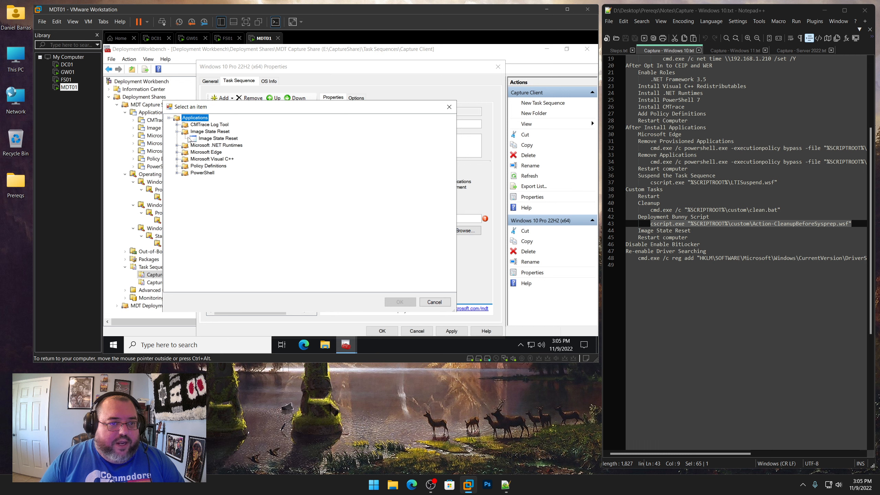
left_click(210, 132)
left_click(402, 302)
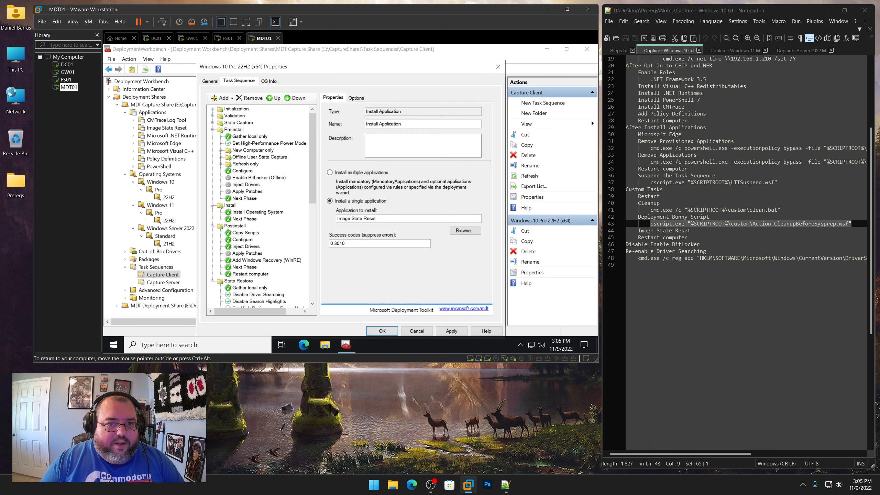
left_click_drag(403, 124, 331, 124)
type("Image State Reset")
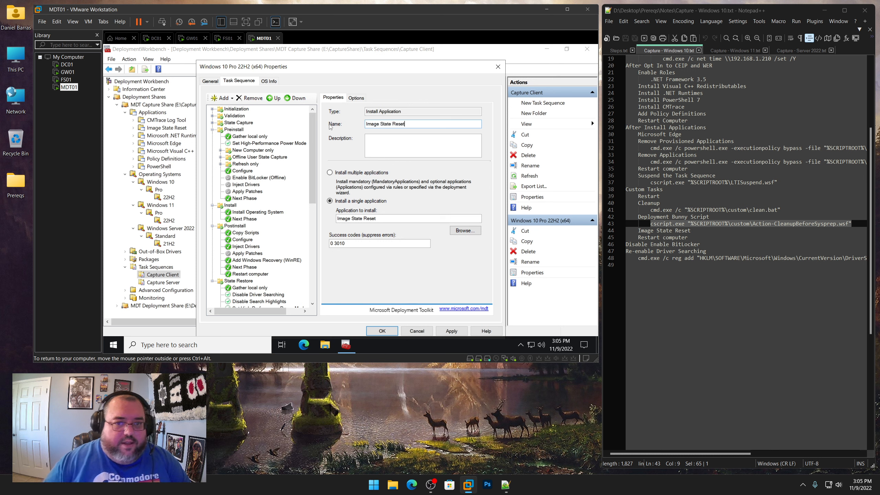
left_click(451, 331)
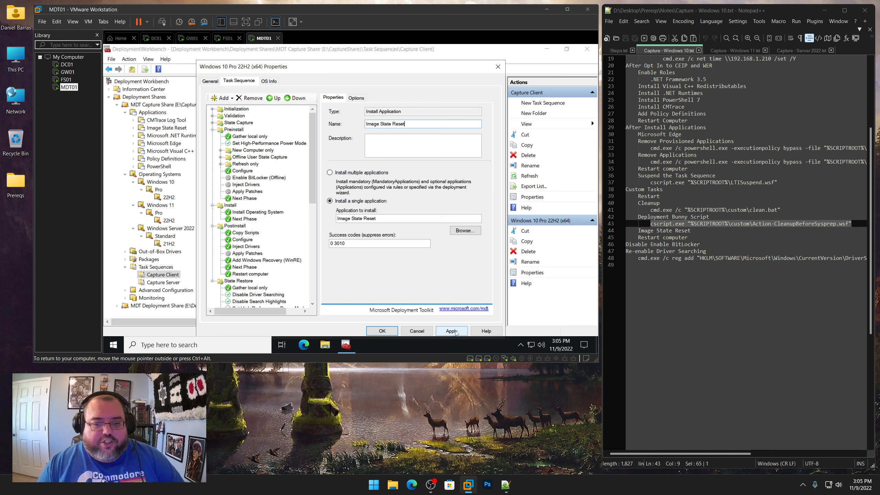
Add a Restart Computer step after Image State Reset
left_click(312, 276)
left_click(272, 282)
left_click(266, 287)
left_click_drag(314, 283, 316, 297)
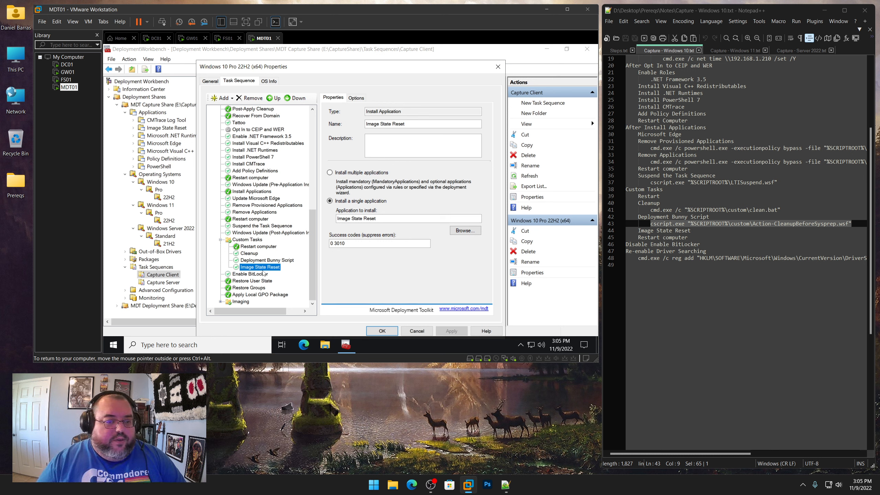
left_click(223, 98)
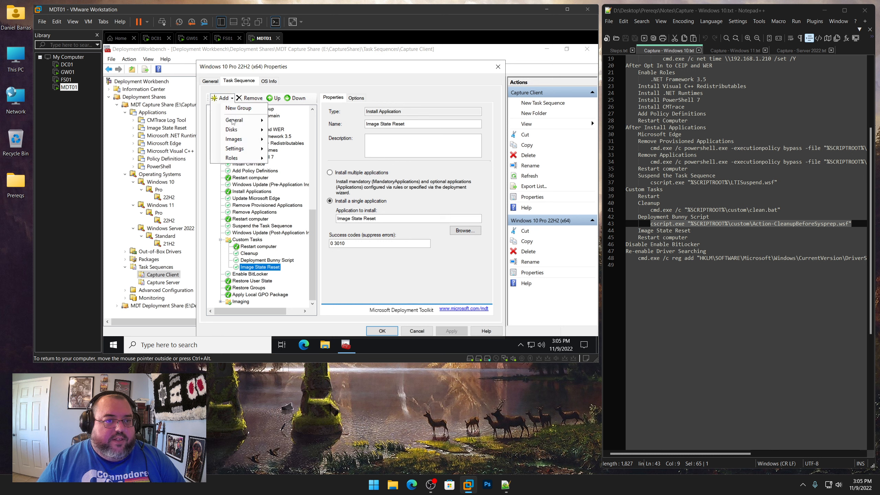
mouse_move(239, 120)
left_click(303, 150)
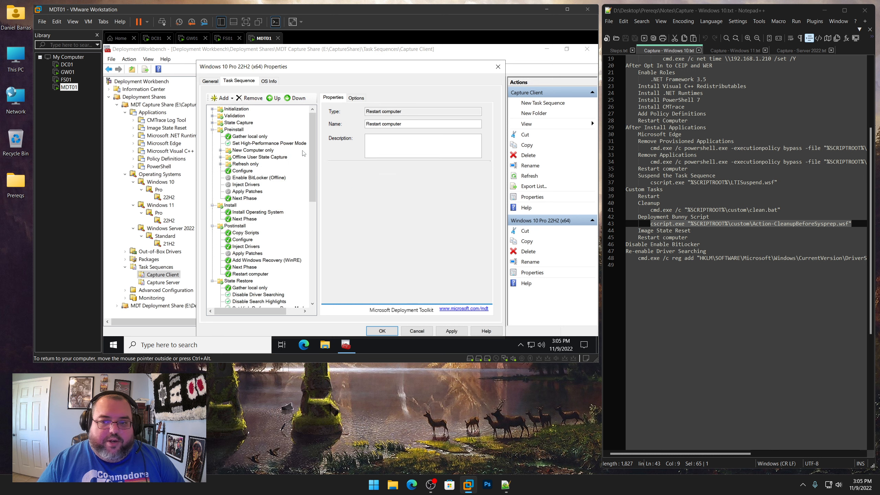
Disable the Enable BitLocker step in its options, following the Disable Enable Bitlocker note
left_click_drag(312, 201, 313, 300)
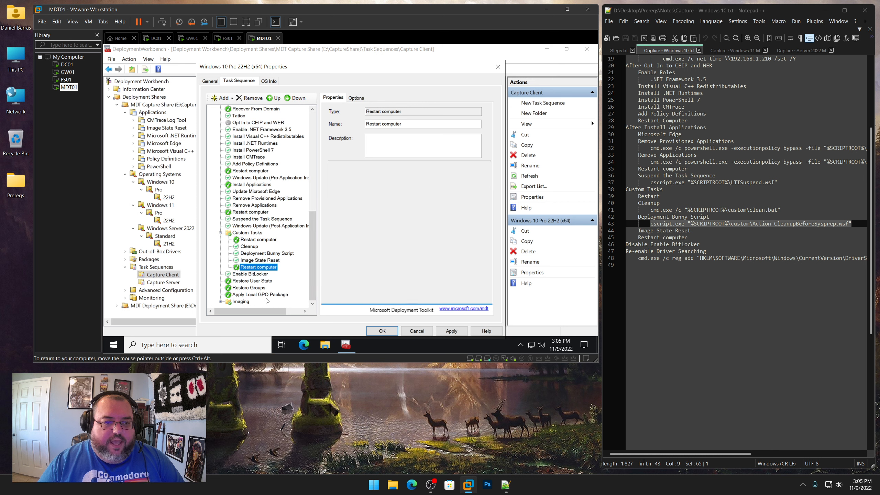
left_click(247, 275)
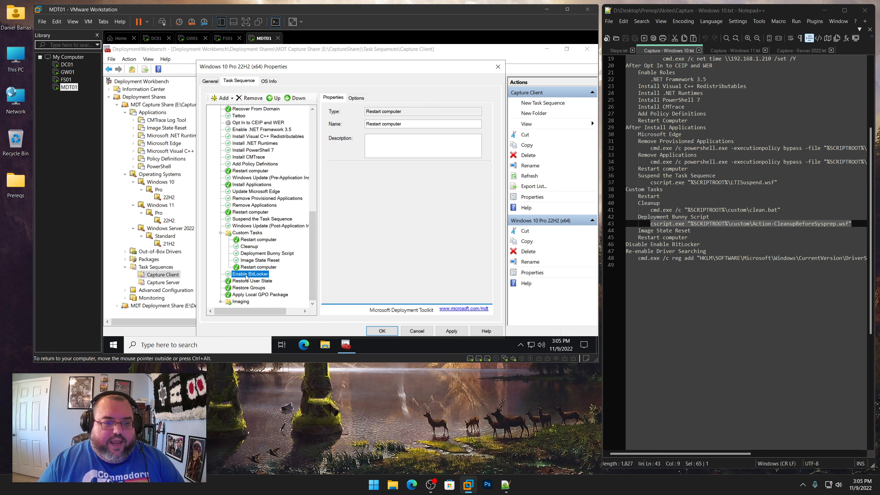
left_click(356, 98)
left_click(357, 113)
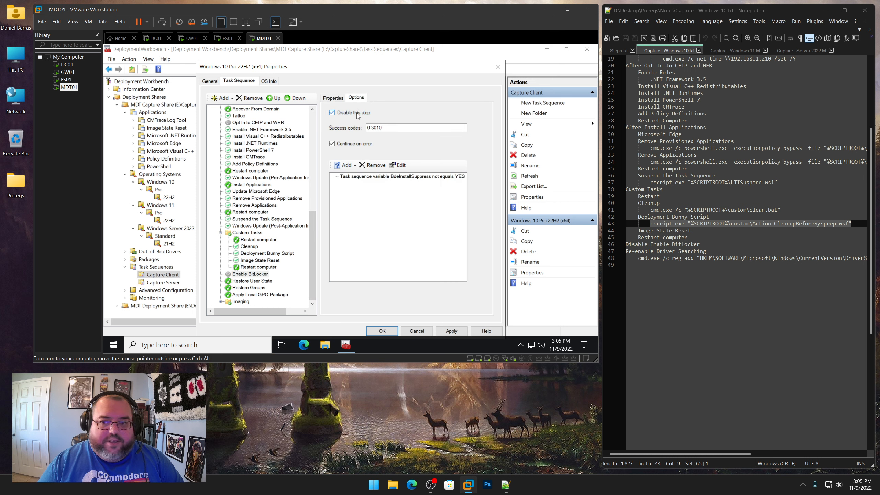
left_click(694, 236)
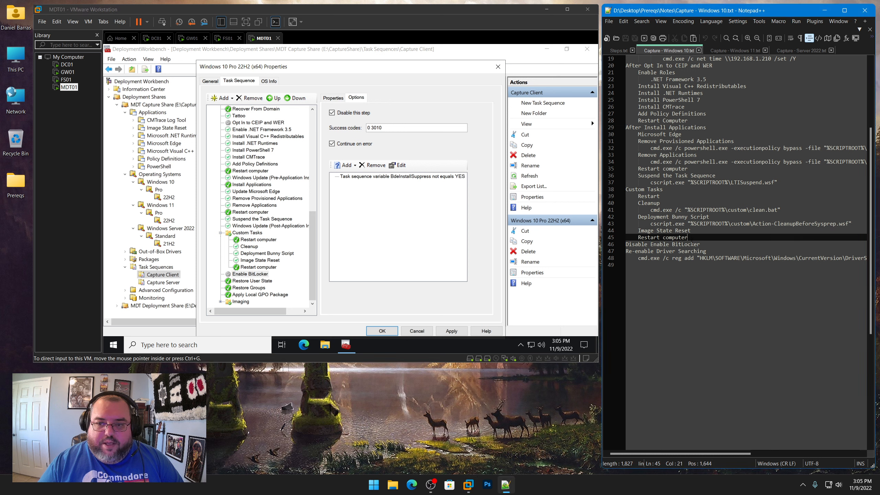
left_click_drag(699, 244, 625, 244)
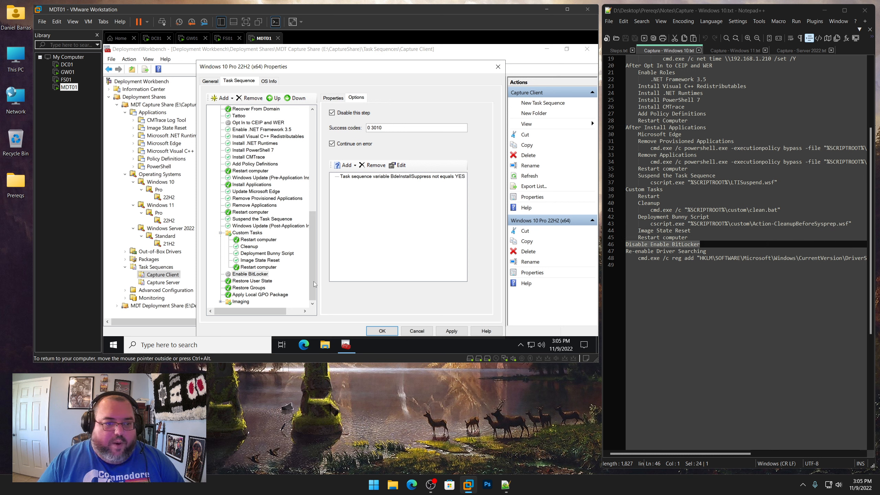
Add a Run Command Line step after Enable BitLocker
left_click(250, 275)
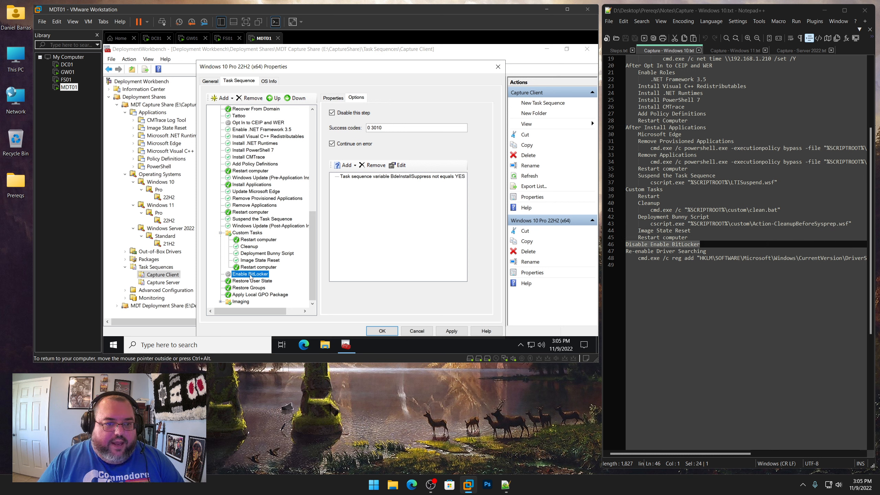
left_click(222, 98)
mouse_move(243, 119)
left_click(305, 121)
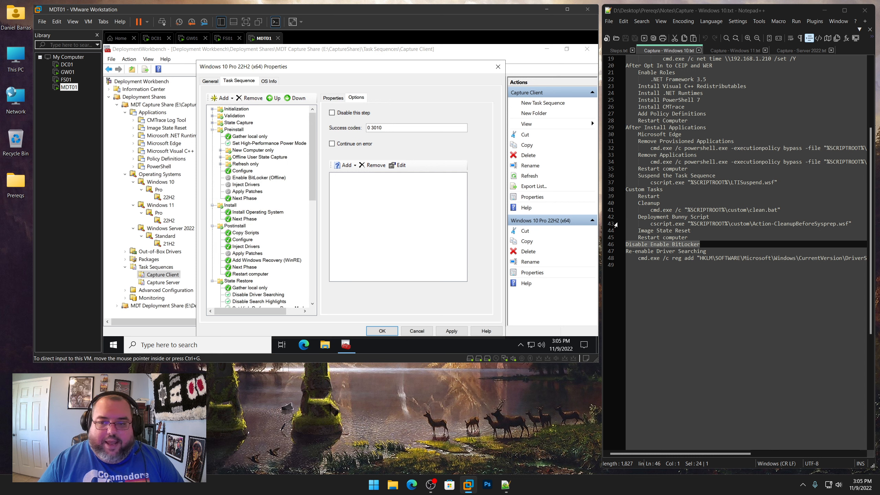
Name the new Run Command Line step Re-enable Driver Searching, copying the name from the capture notes
left_click_drag(706, 251, 625, 252)
right_click(640, 253)
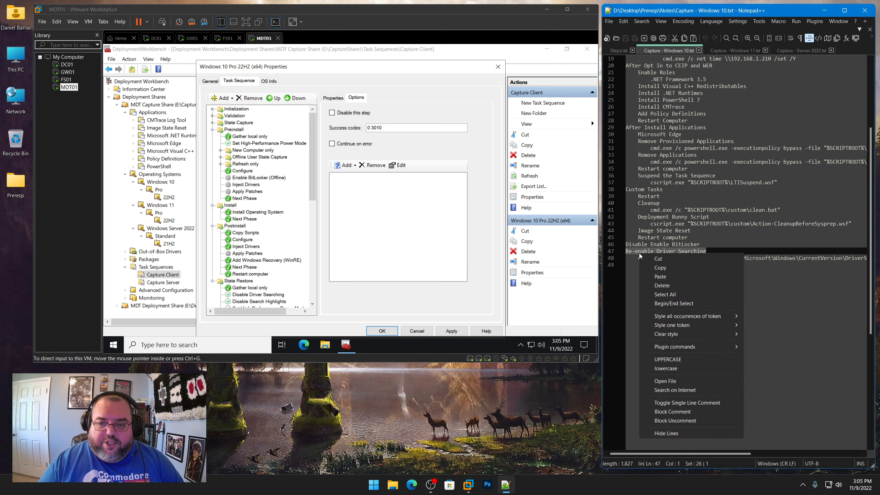
left_click(653, 268)
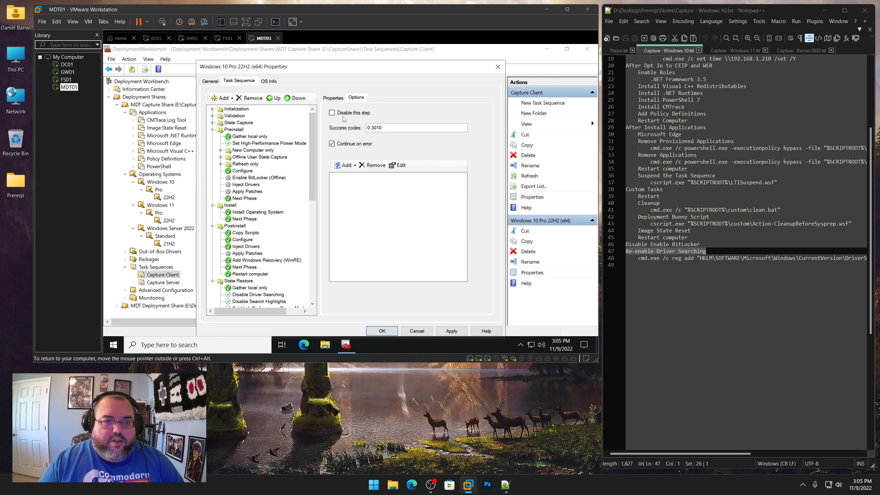
left_click(337, 100)
left_click_drag(424, 124, 308, 119)
key("ctrl+v")
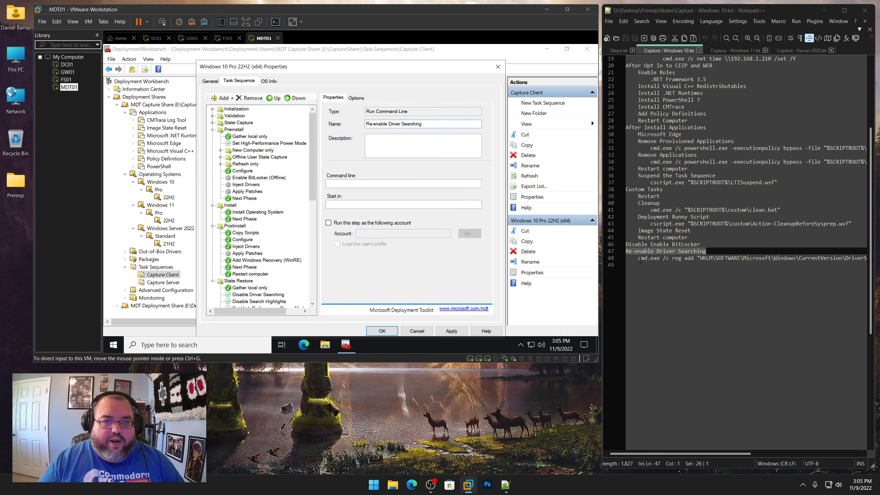
Set its command line to cmd.exe /c reg add "HKLM\SOFTWARE\Microsoft\Windows\CurrentVersion\DriverSearching" /v SearchOrderConfig /t REG_DWORD /d 1 /f, apply, and close the properties
left_click(639, 259)
key("shift+End")
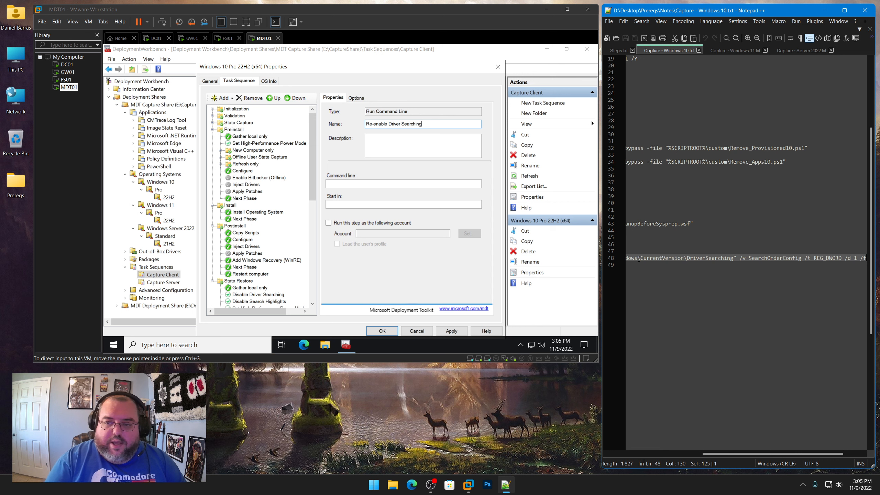
key("ctrl+c")
left_click(367, 184)
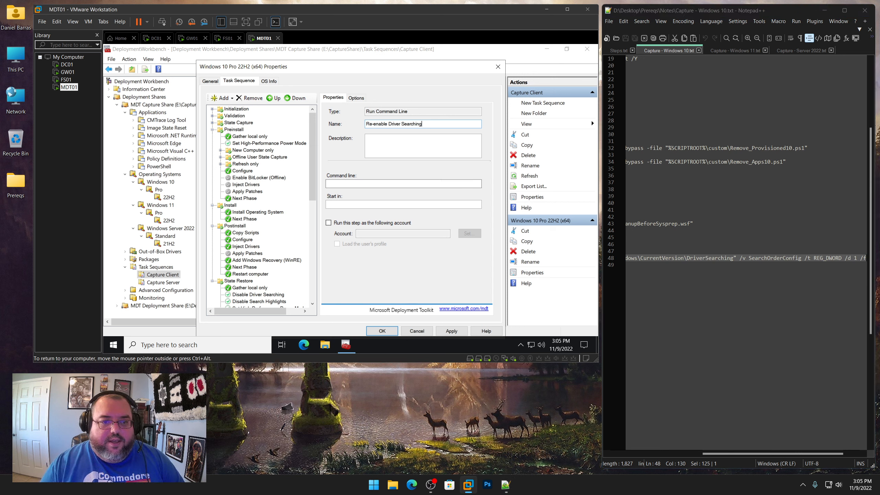
key("ctrl+v")
left_click(453, 327)
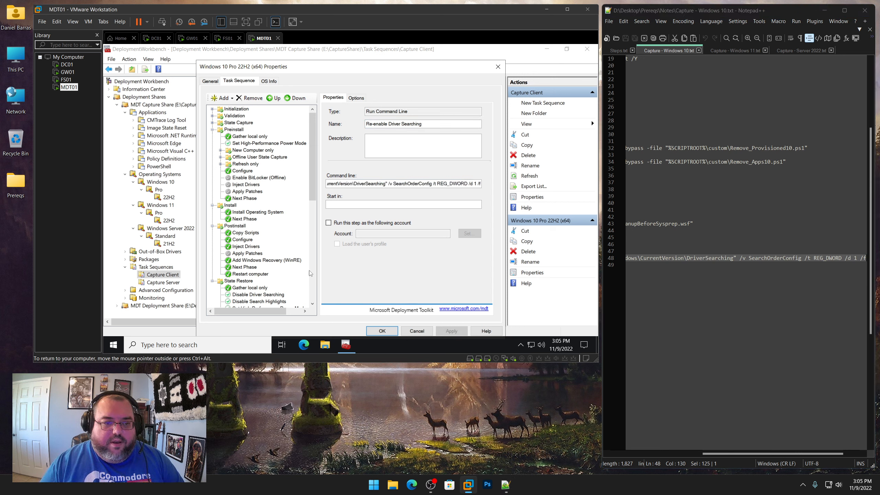
scroll(310, 270, "down", 10)
left_click(251, 281)
left_click(251, 277)
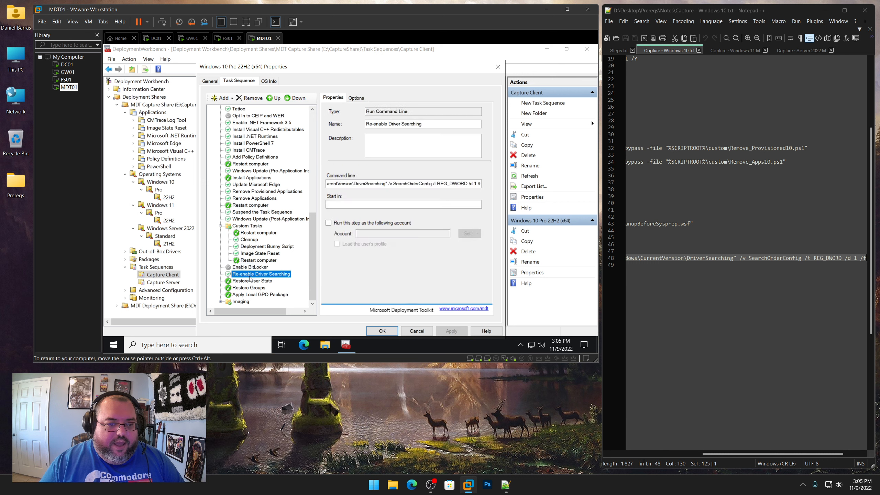
left_click(382, 331)
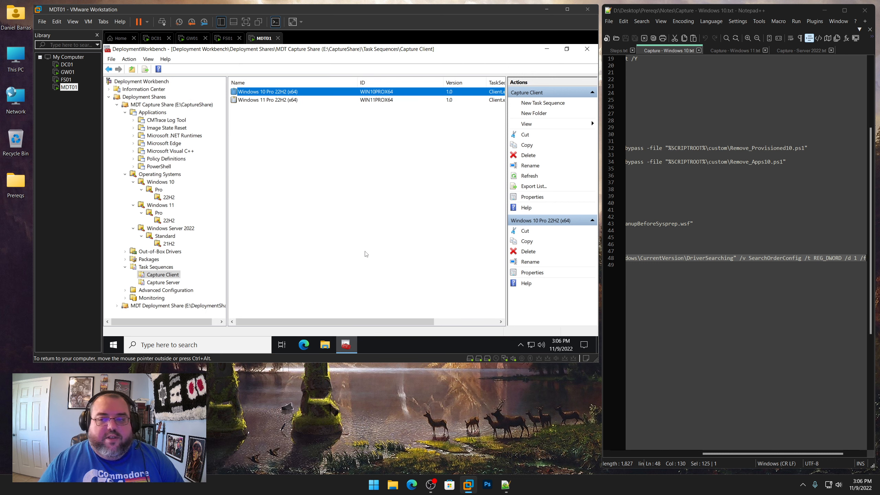
Copy ts.xml and Unattend.xml from the CaptureShare Control\WIN10PROX64 folder on the Deployment drive
left_click(746, 49)
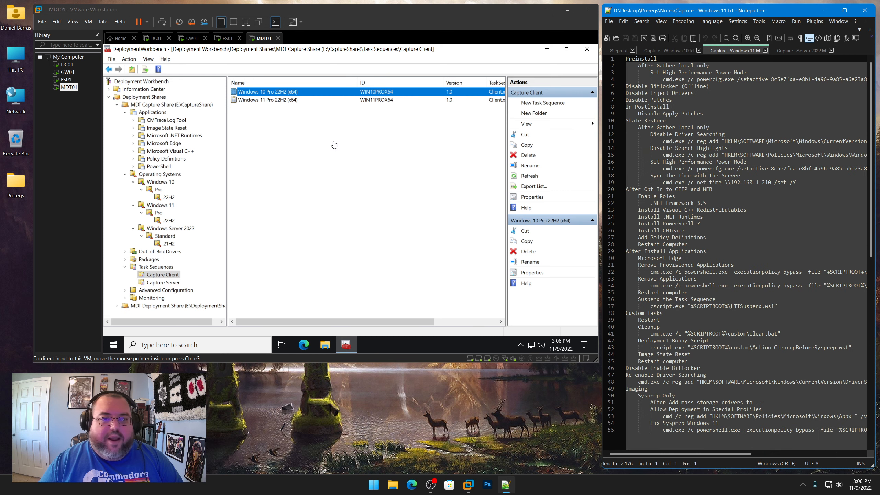
left_click(588, 50)
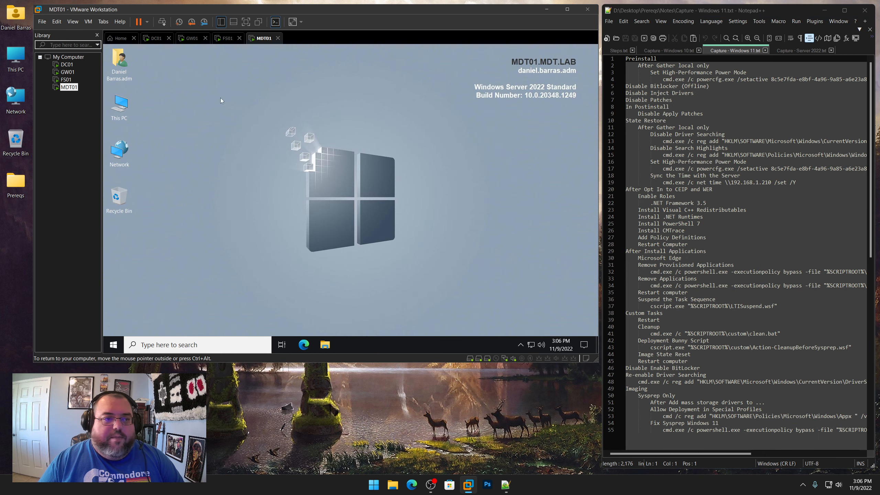
double_click(129, 109)
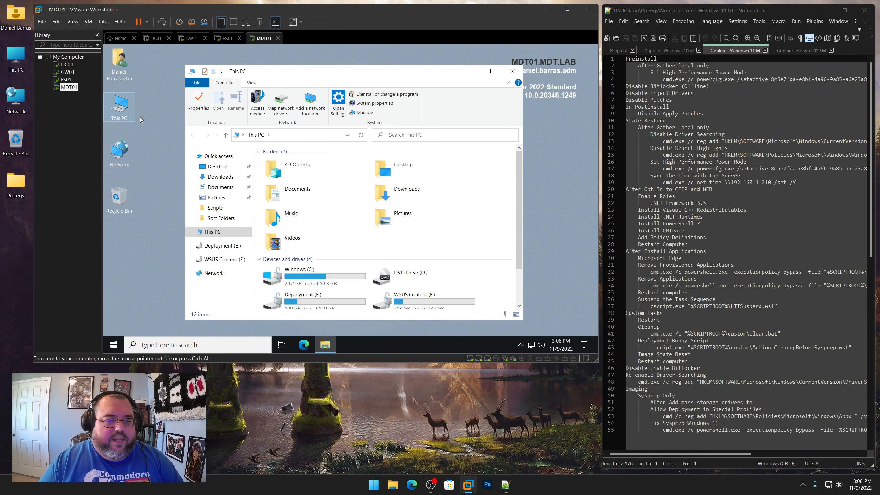
scroll(361, 302, "down", 1)
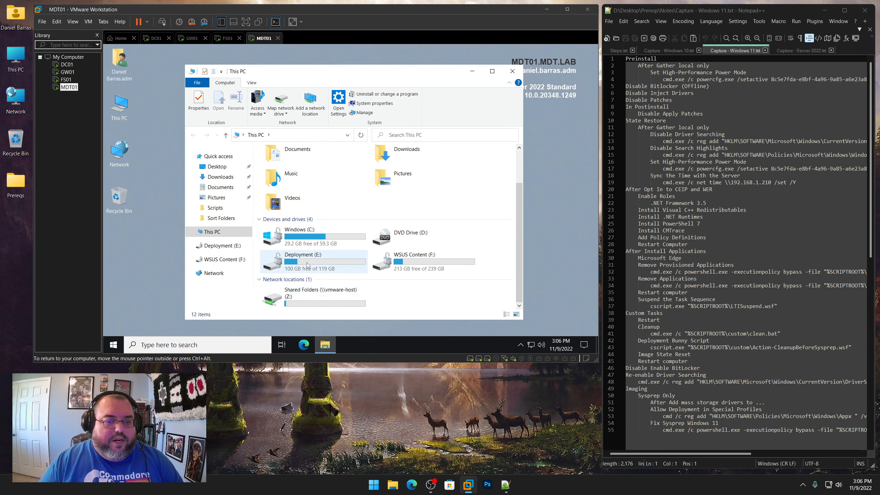
double_click(307, 265)
left_click(287, 168)
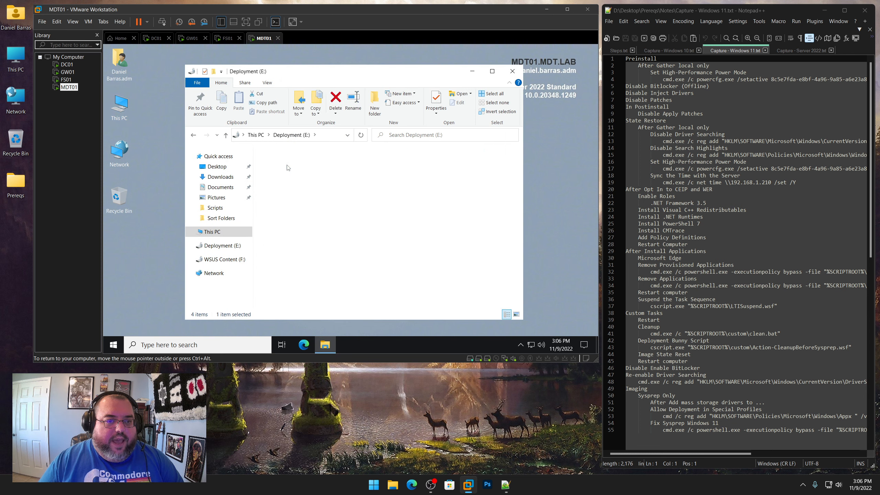
double_click(287, 168)
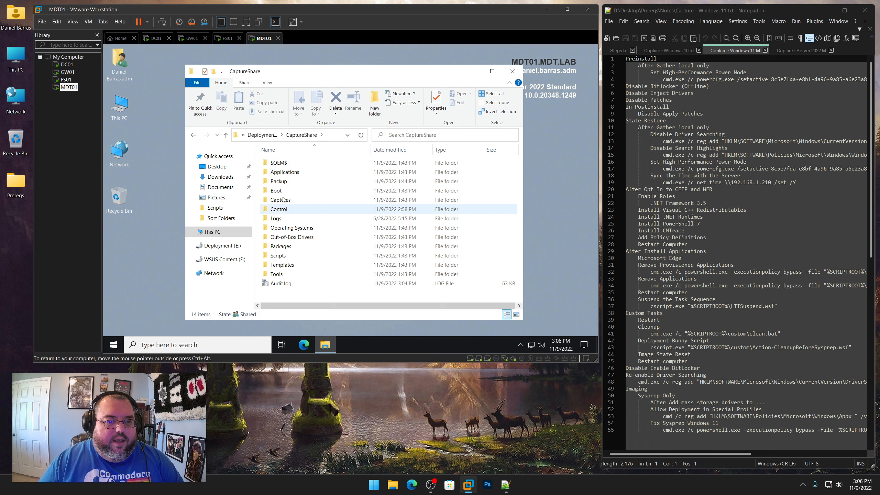
double_click(279, 209)
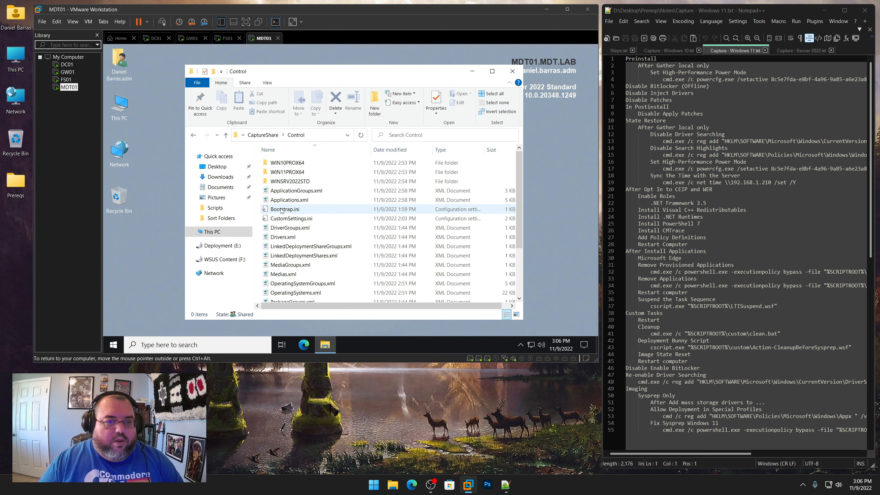
double_click(290, 163)
left_click_drag(315, 200, 280, 166)
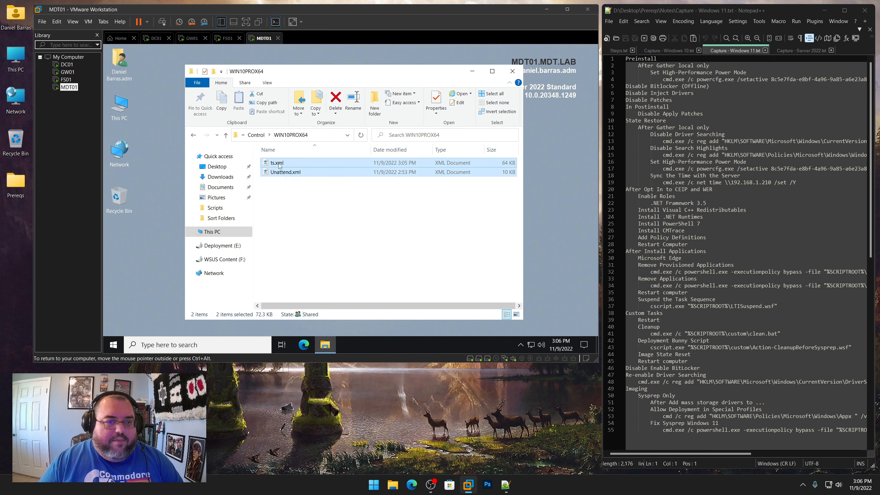
right_click(279, 165)
left_click(301, 257)
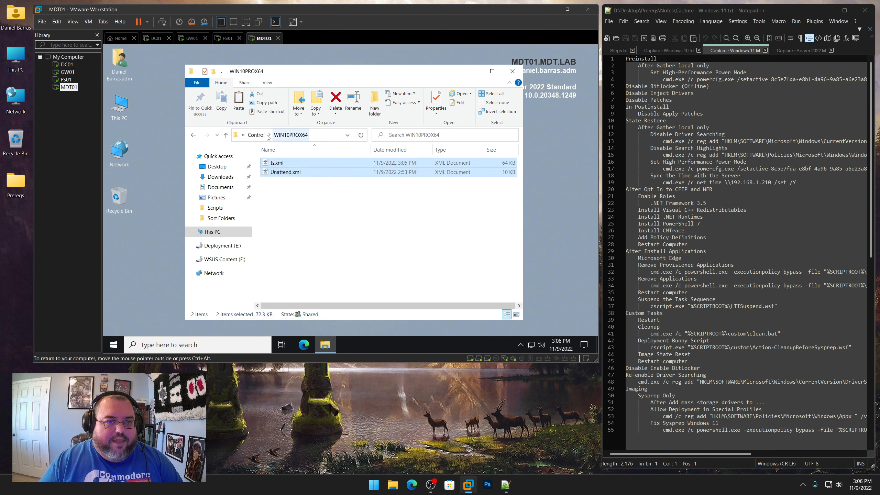
Paste both files into the Control\WIN11PROX64 folder, replacing the existing files, and close the folder window
left_click(256, 134)
double_click(284, 172)
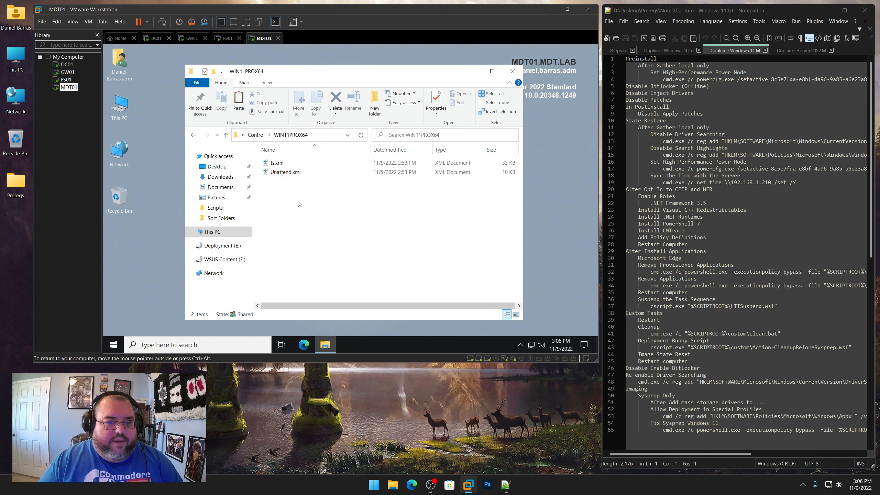
right_click(299, 204)
left_click(306, 262)
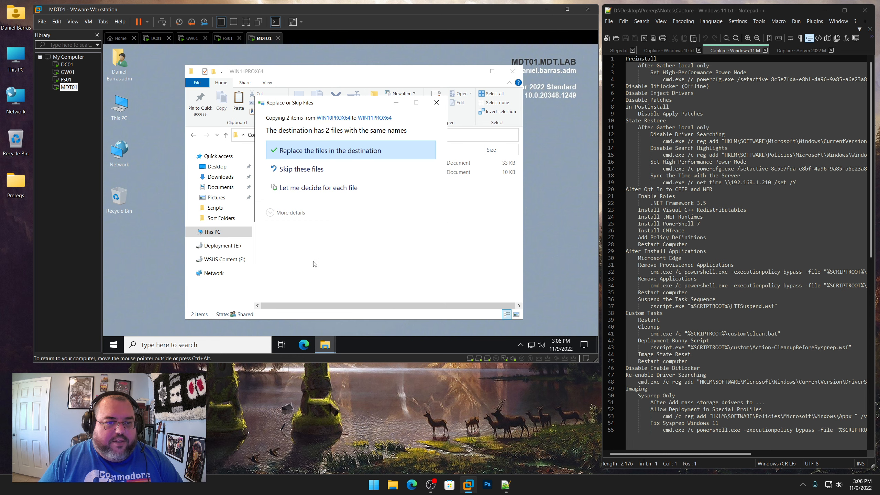
left_click(315, 151)
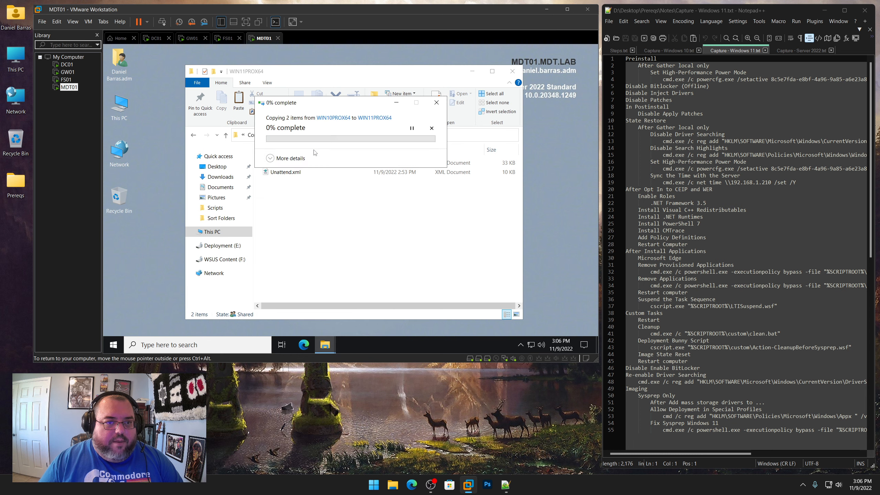
left_click(512, 71)
Reopen Deployment Workbench and open the Task Sequence properties of the Windows 11 Pro 22H2 capture task sequence
left_click(114, 345)
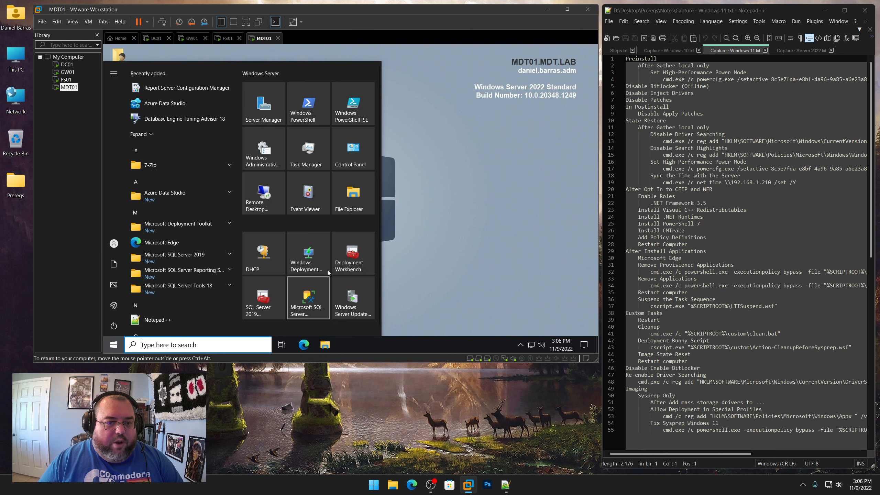
left_click(342, 260)
left_click(318, 252)
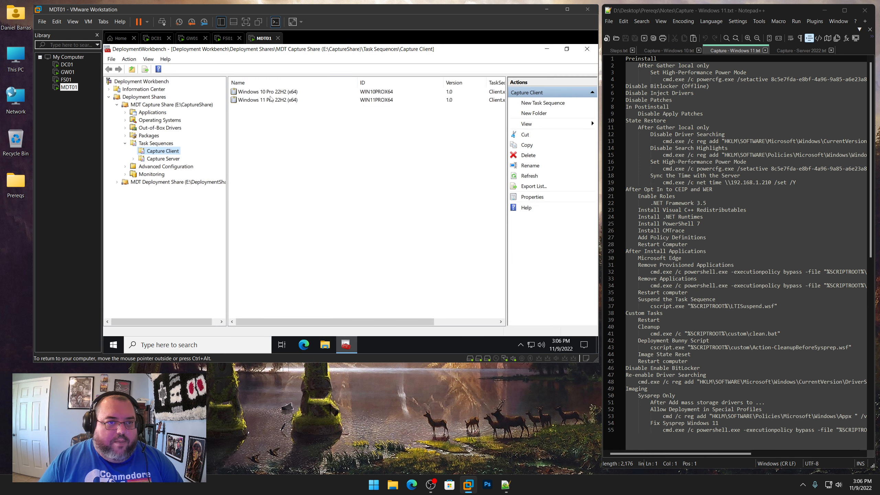
double_click(270, 100)
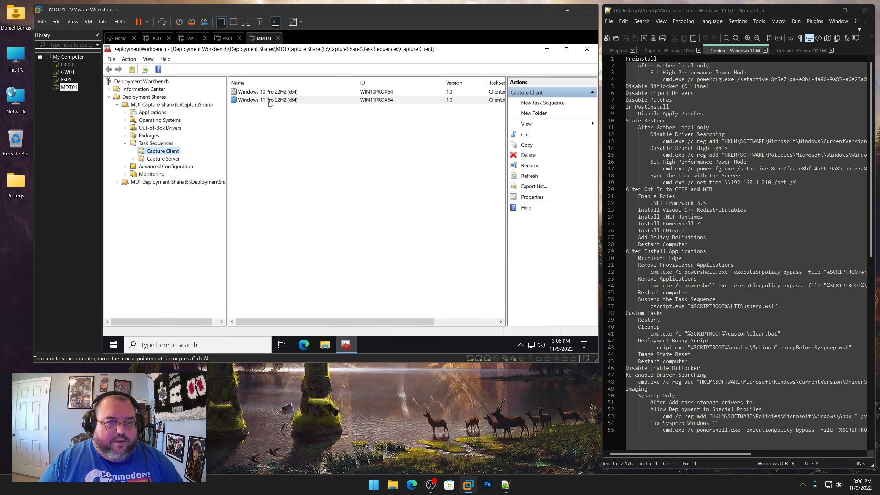
left_click(244, 72)
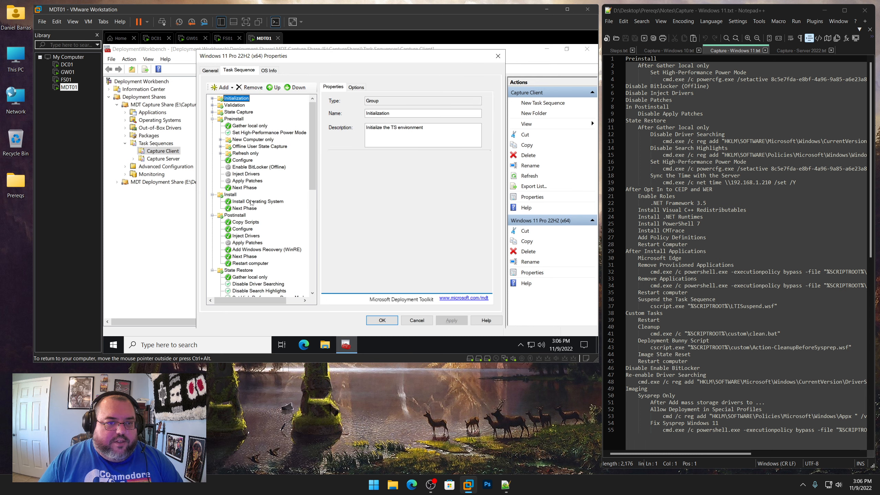
Set the Install Operating System step to install the Windows 11 Pro x64 install.wim image
left_click(251, 202)
left_click(465, 190)
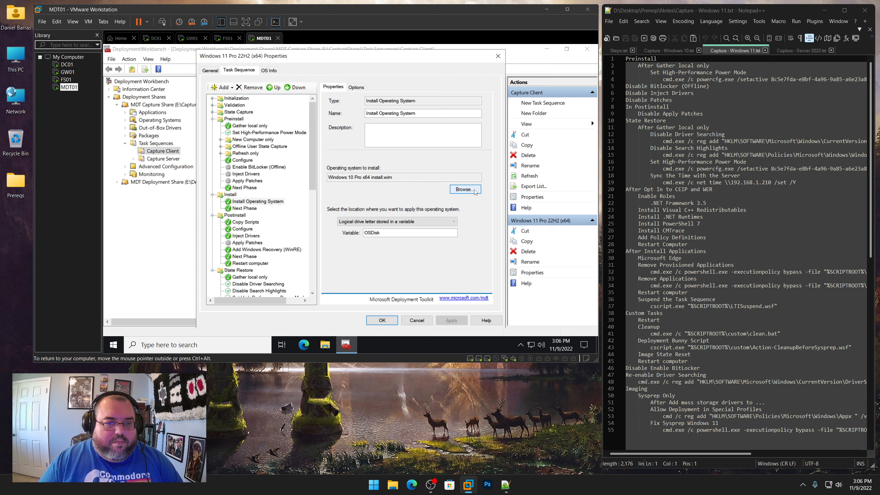
left_click(177, 131)
left_click(185, 138)
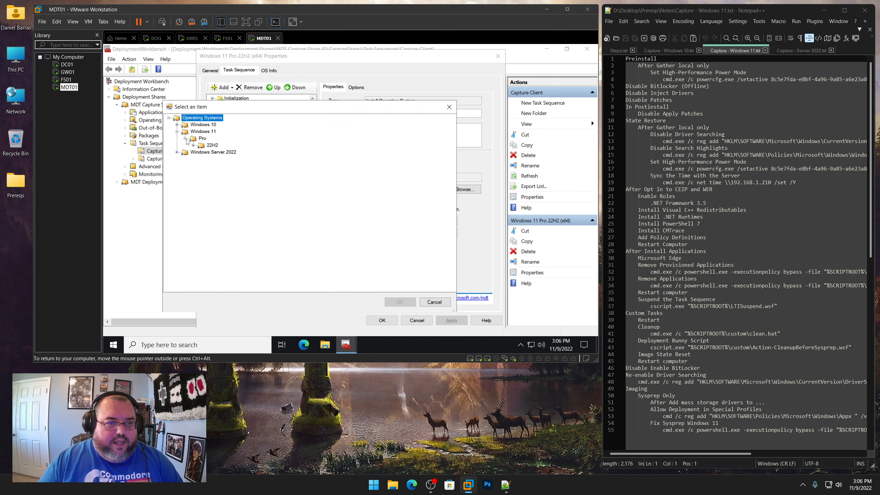
left_click(193, 145)
left_click(234, 153)
left_click(400, 302)
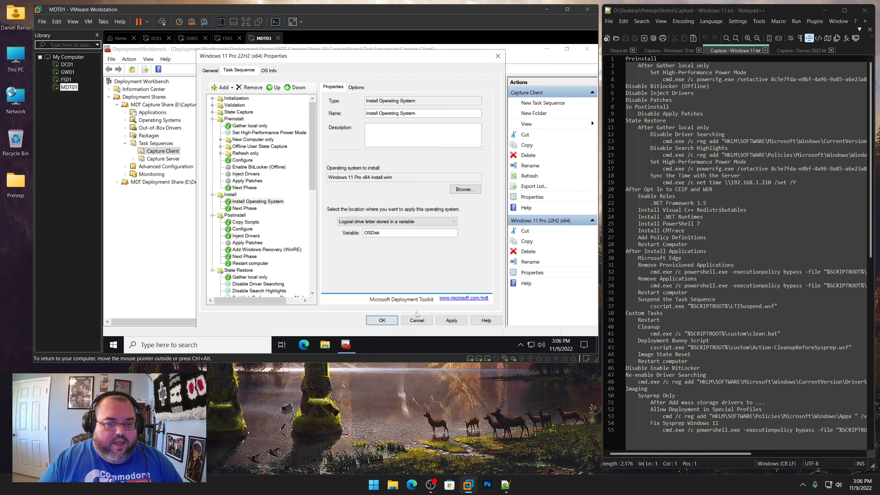
Scroll through the Windows 11 task sequence to review the copied Windows 10 steps
scroll(314, 171, "down", 2)
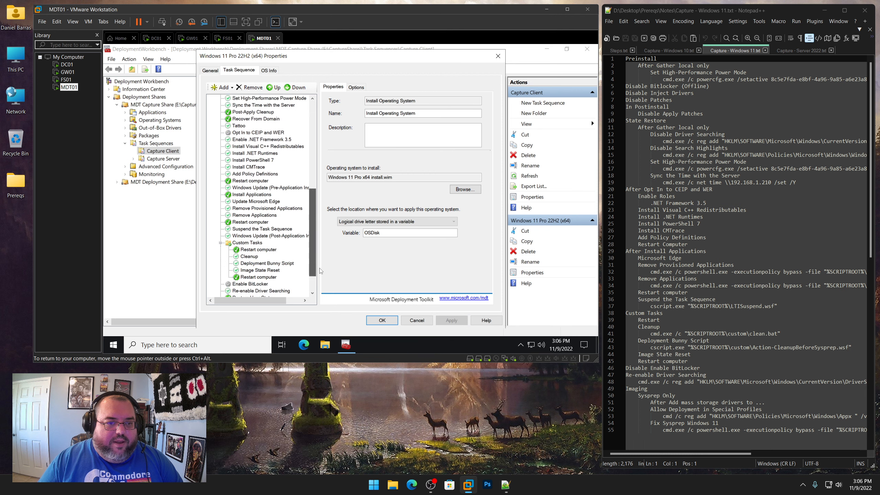
scroll(316, 171, "down", 9)
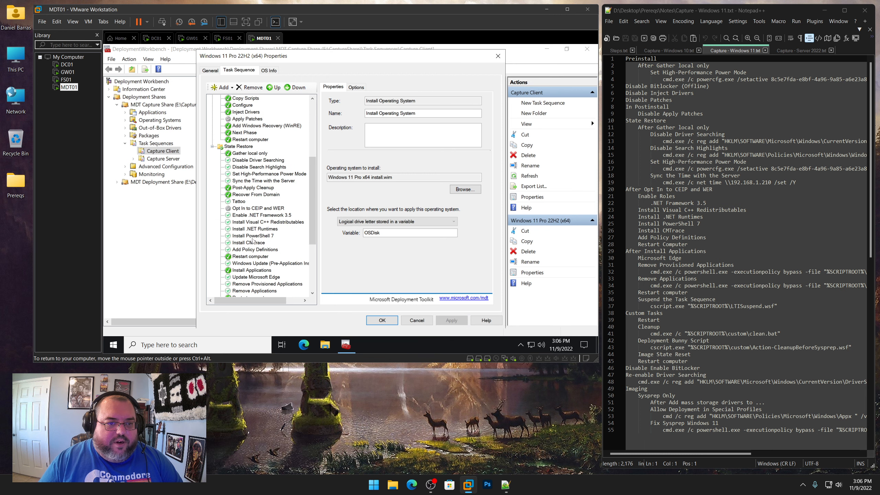
scroll(261, 222, "up", 10)
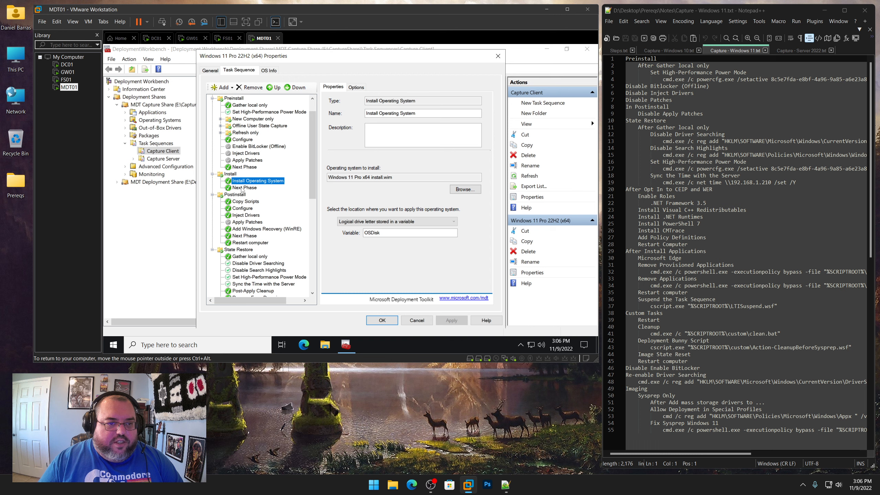
left_click(242, 189)
left_click(243, 184)
scroll(252, 233, "down", 9)
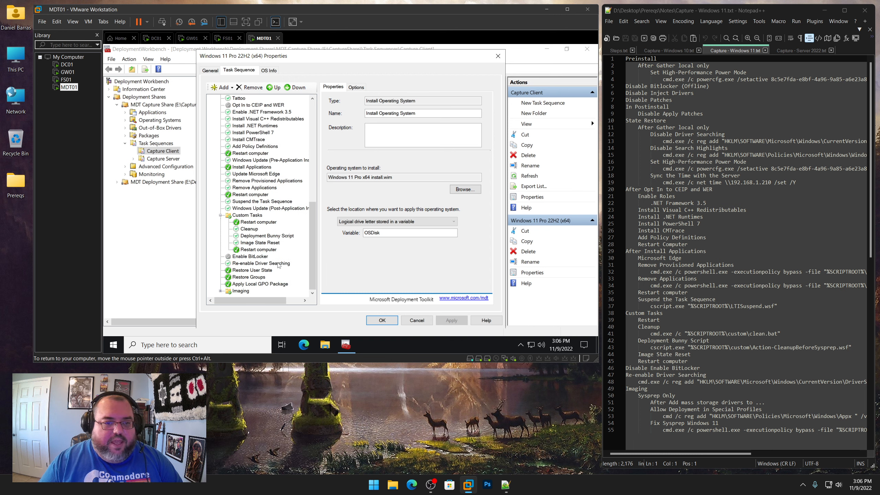
Insert a new Run Command Line step after the 'Add mass storage drivers' step in the Imaging > Sysprep Only group
left_click(745, 52)
scroll(699, 297, "down", 10)
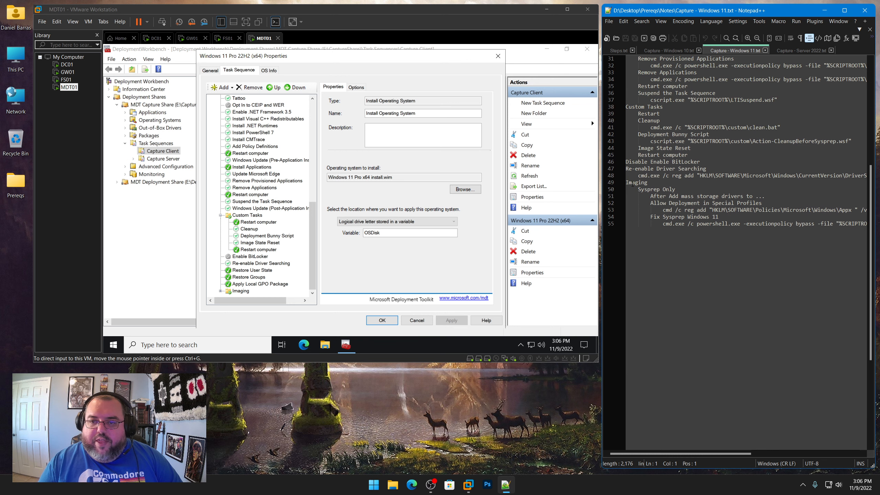
left_click_drag(627, 180, 745, 223)
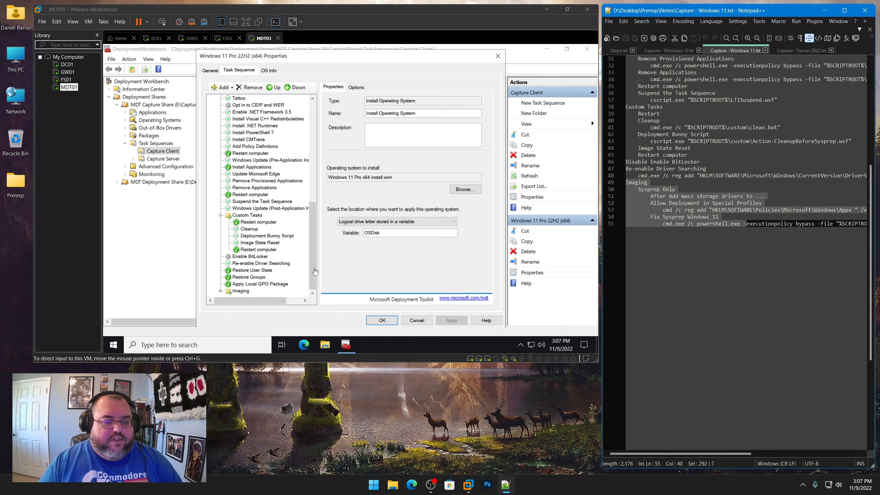
left_click(304, 281)
left_click(220, 292)
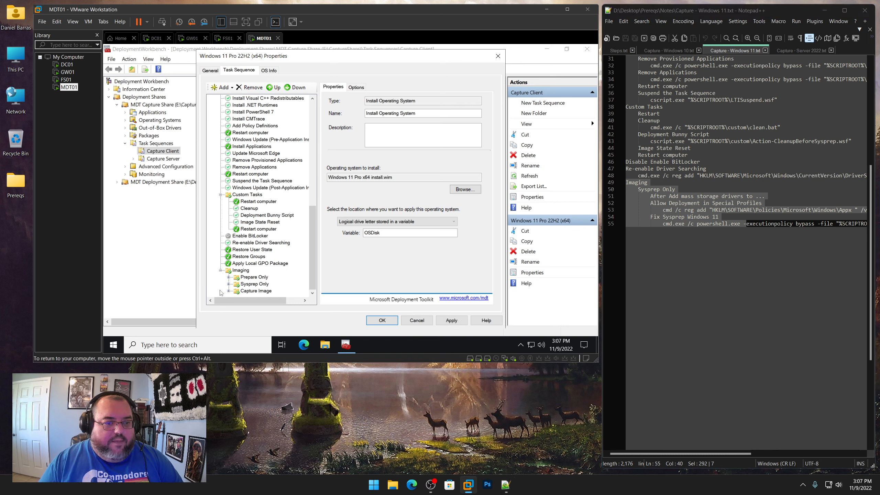
left_click(228, 284)
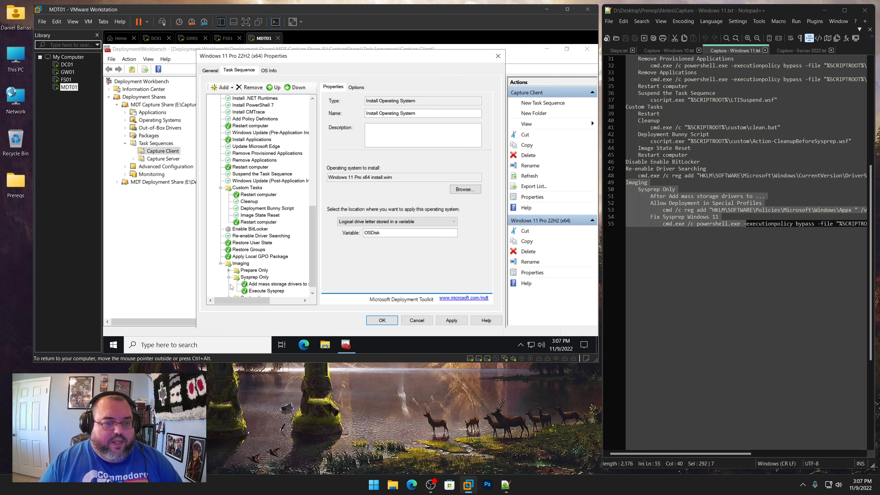
left_click(258, 284)
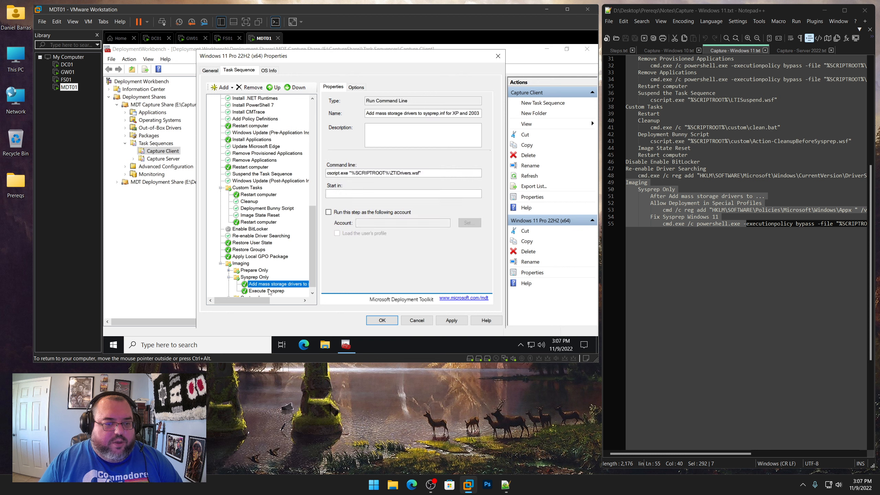
left_click(224, 87)
mouse_move(242, 109)
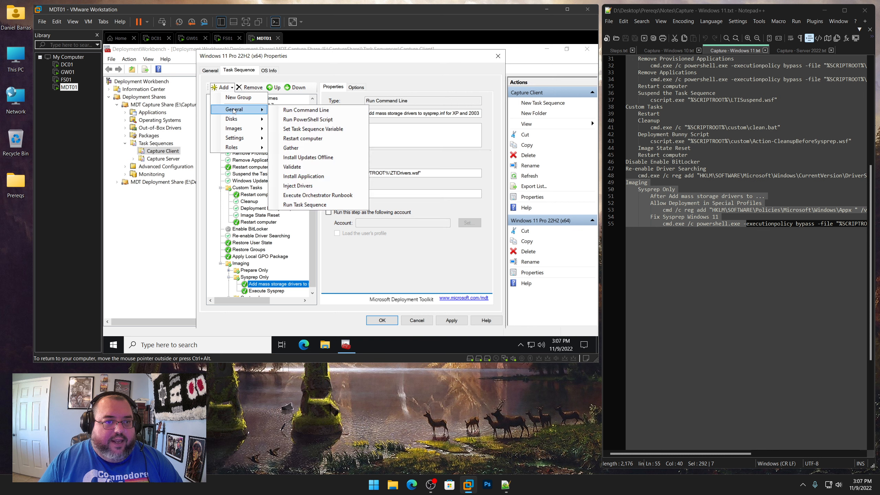
left_click(290, 110)
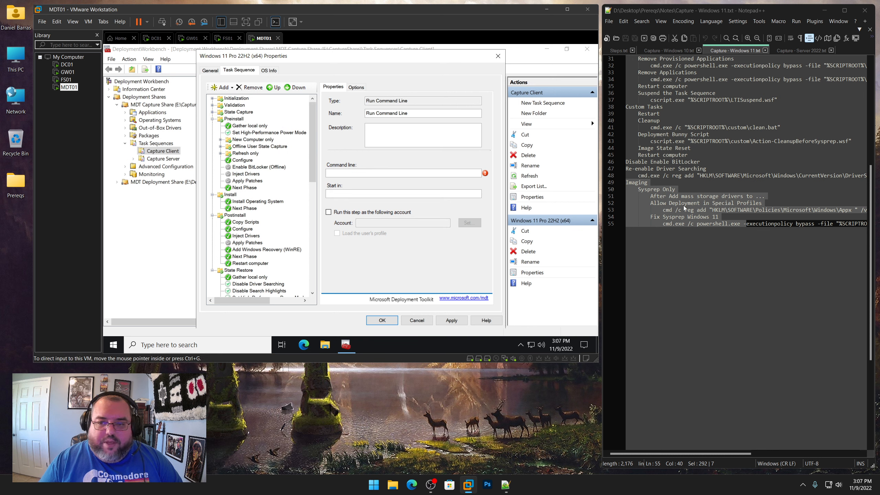
Name the new step 'Allow Deployment in Special Profiles', paste its reg add command from the Windows 11 notes, and apply
left_click(696, 203)
left_click_drag(762, 203, 650, 203)
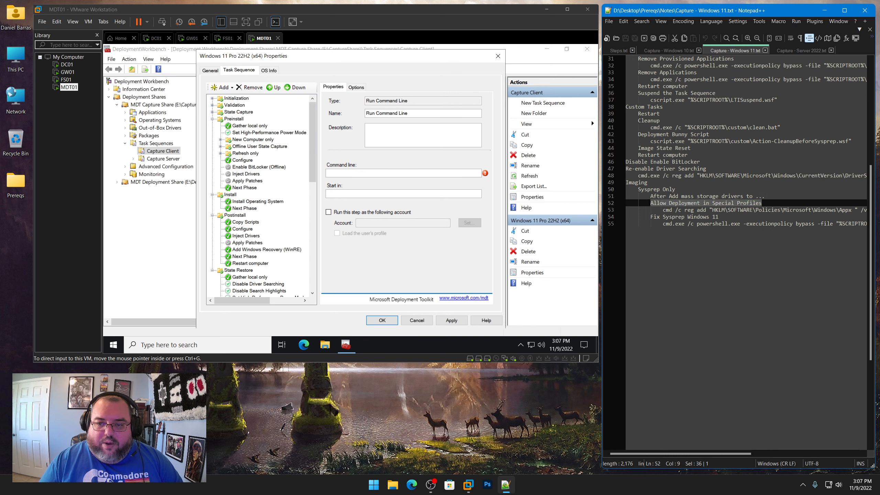
right_click(675, 200)
left_click(699, 213)
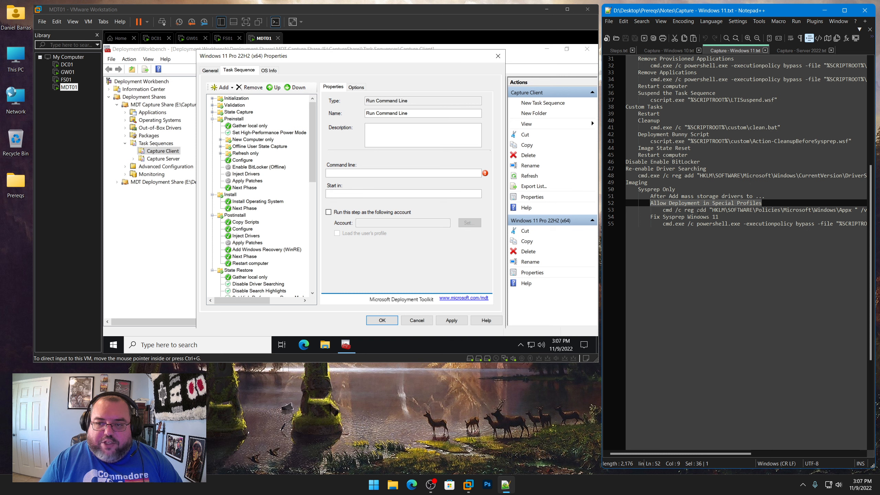
left_click_drag(441, 113, 345, 117)
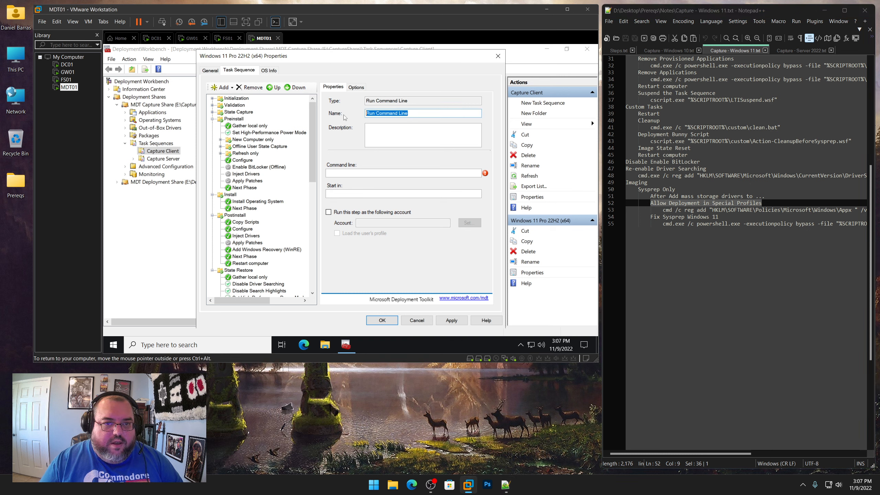
key("ctrl+v")
left_click(663, 210)
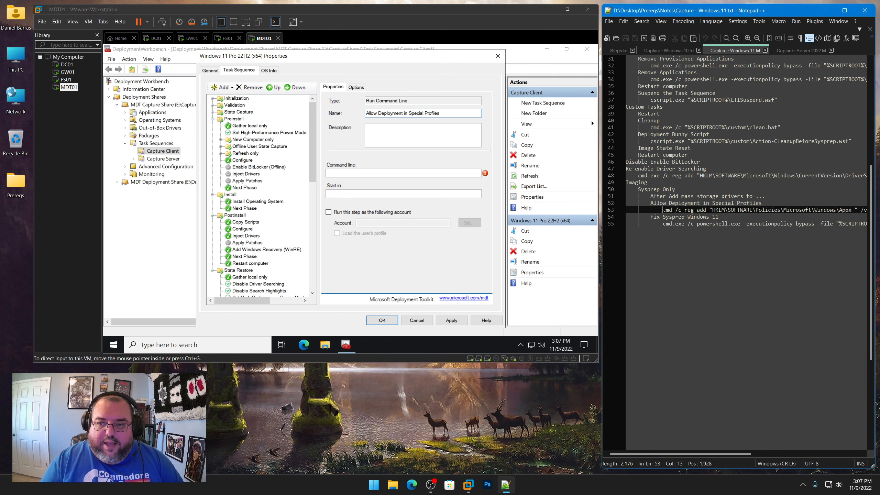
key("shift+End")
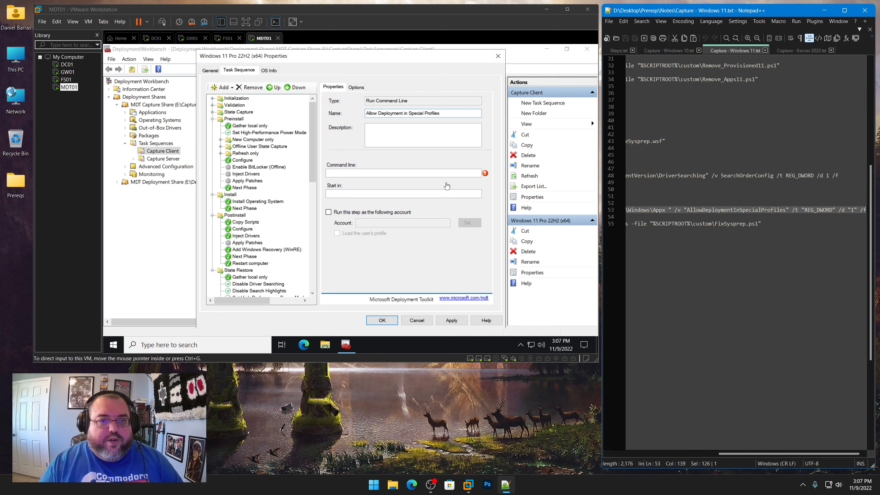
key("ctrl+v")
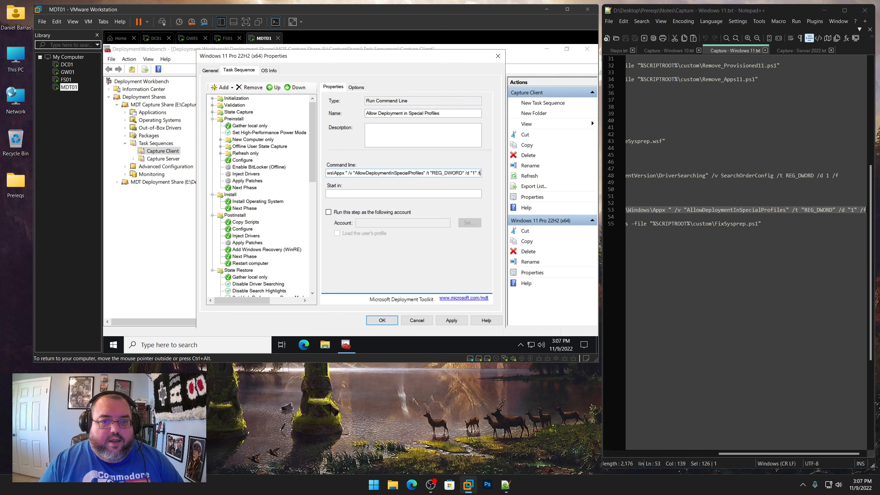
left_click(357, 87)
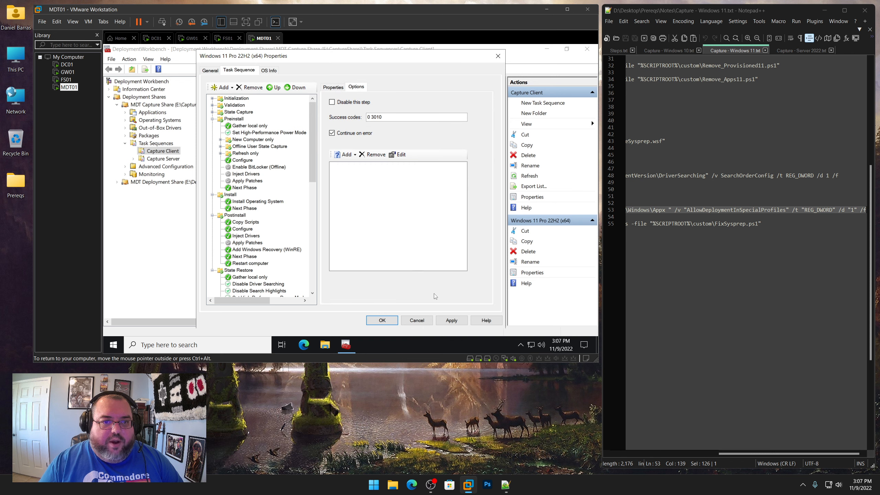
left_click(451, 320)
Browse the capture share's Scripts\custom folder to check which custom scripts are available
scroll(313, 264, "down", 10)
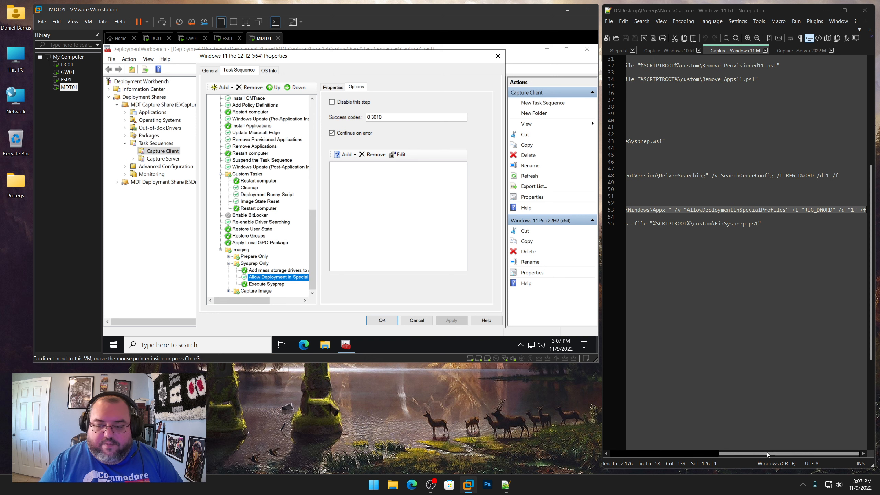
left_click_drag(767, 452, 746, 455)
left_click(328, 344)
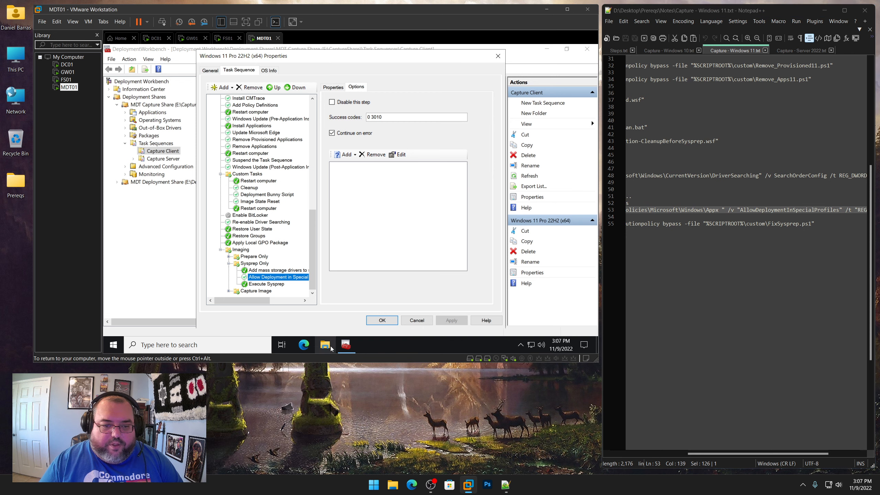
double_click(313, 305)
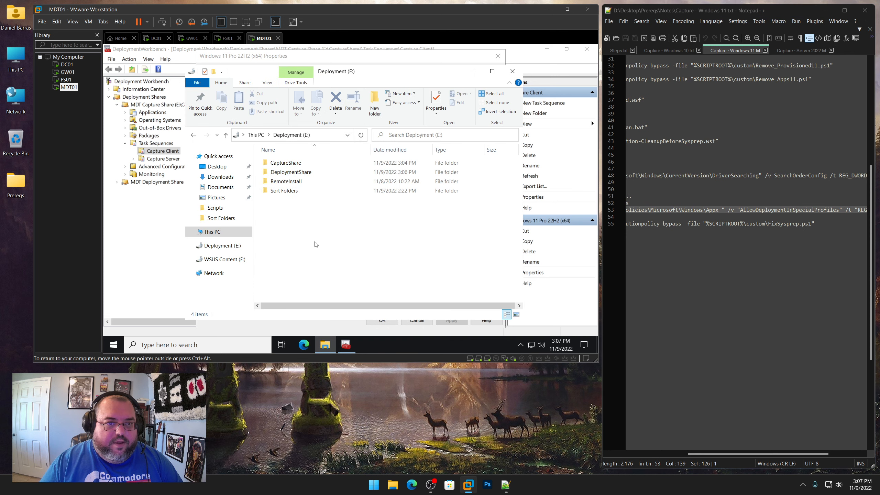
double_click(296, 163)
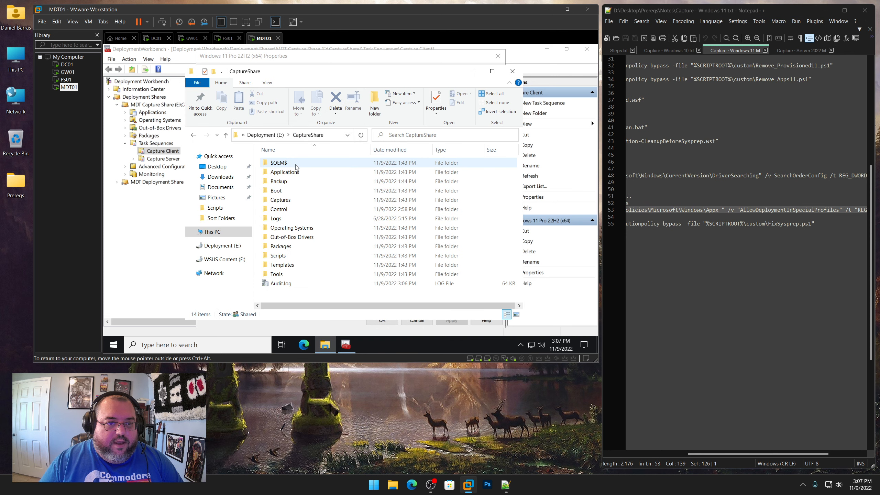
double_click(278, 256)
double_click(282, 164)
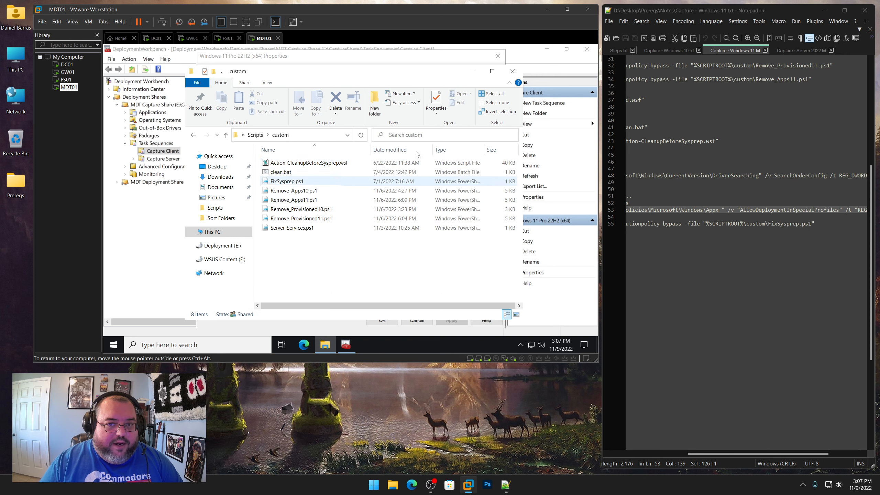
left_click(513, 72)
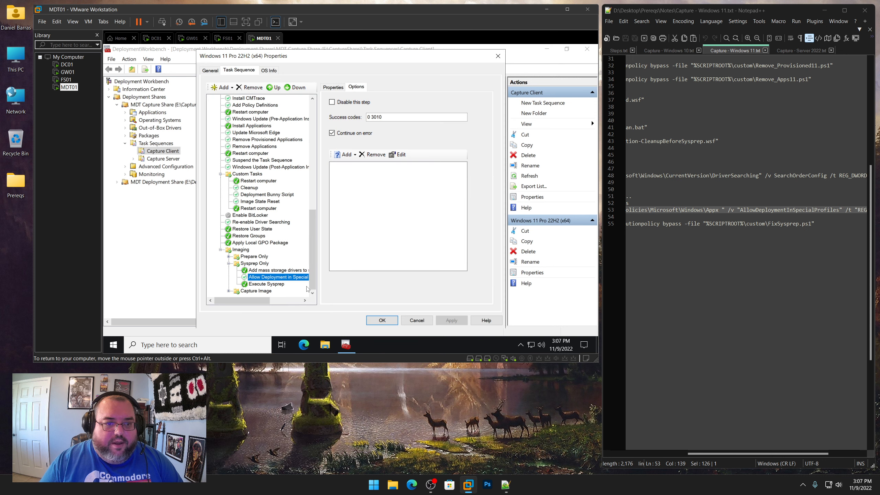
Add another Run Command Line step and name it 'Fix Sysprep Windows 11'
left_click(223, 87)
mouse_move(243, 109)
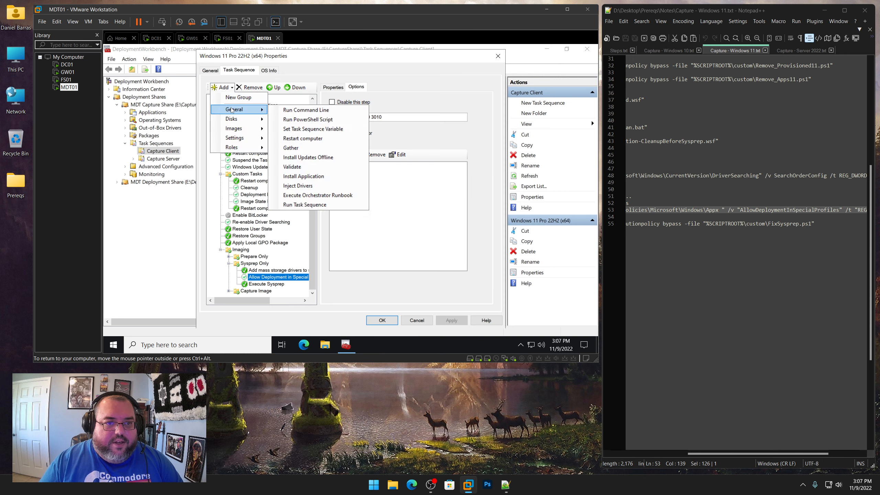
left_click(283, 110)
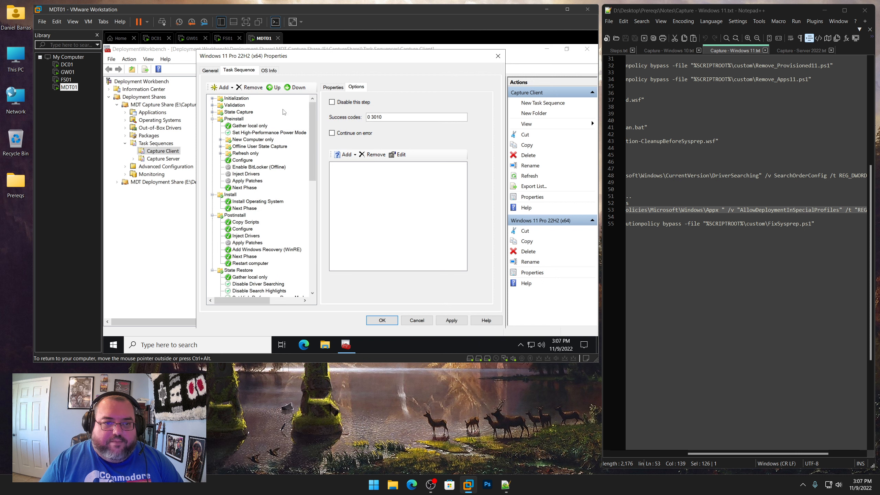
left_click(333, 87)
left_click_drag(758, 453, 667, 453)
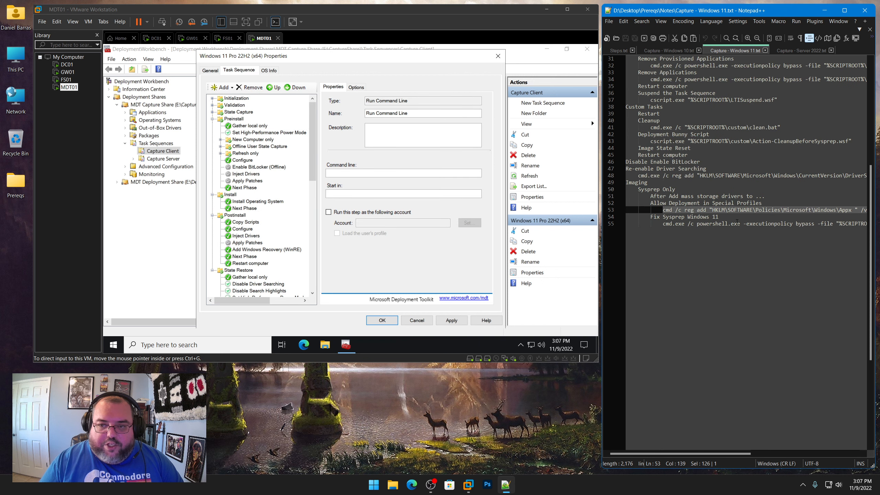
left_click_drag(722, 216, 651, 217)
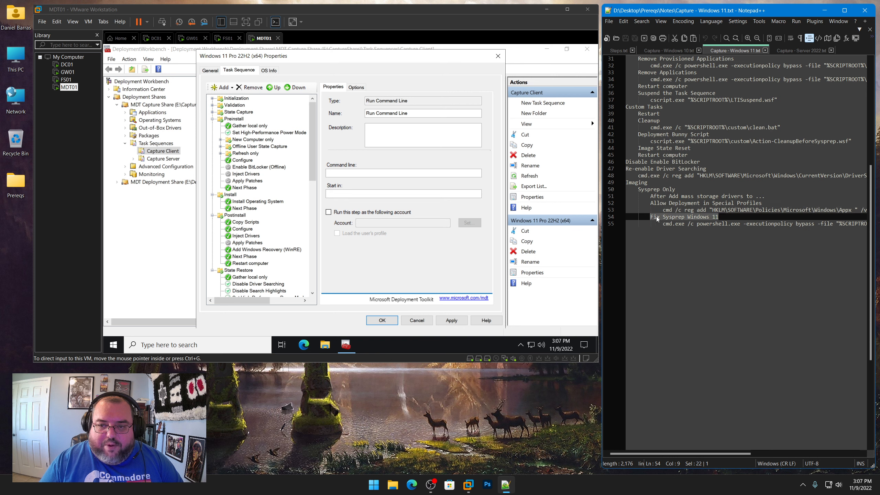
right_click(659, 217)
left_click(678, 230)
left_click(421, 116)
key("ctrl+a")
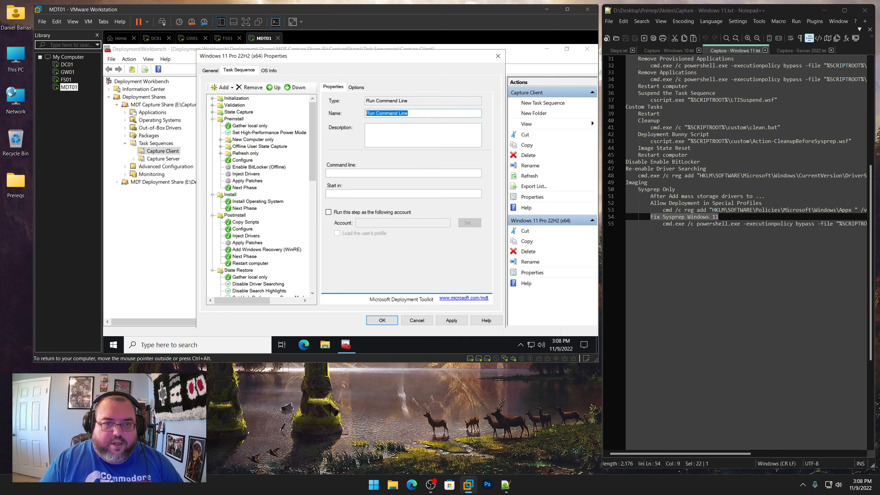
key("ctrl+v")
Set its command line to the PowerShell FixSysprep.ps1 command from the notes, apply, and close the properties
left_click(663, 224)
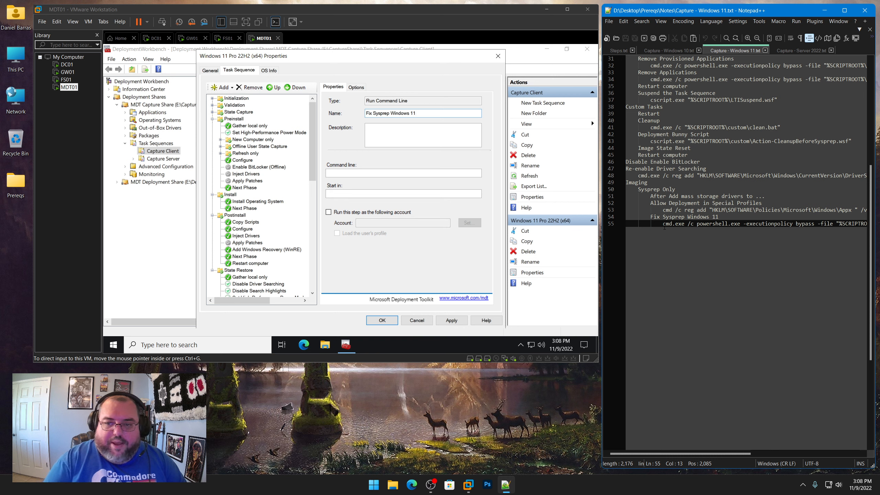
key("shift+End")
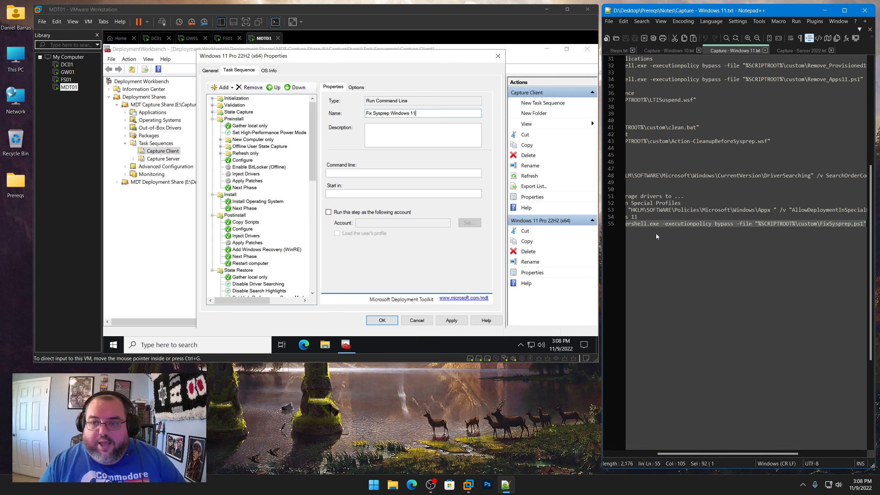
key("ctrl+c")
left_click(358, 173)
key("ctrl+v")
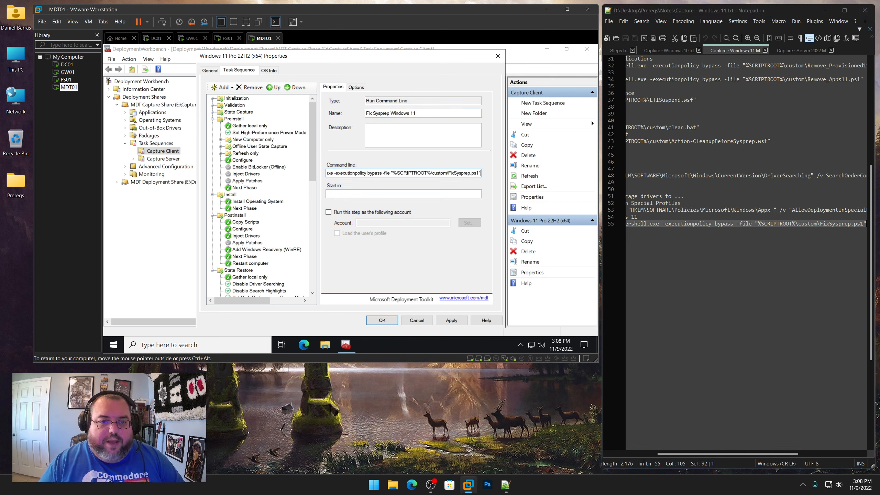
left_click(455, 320)
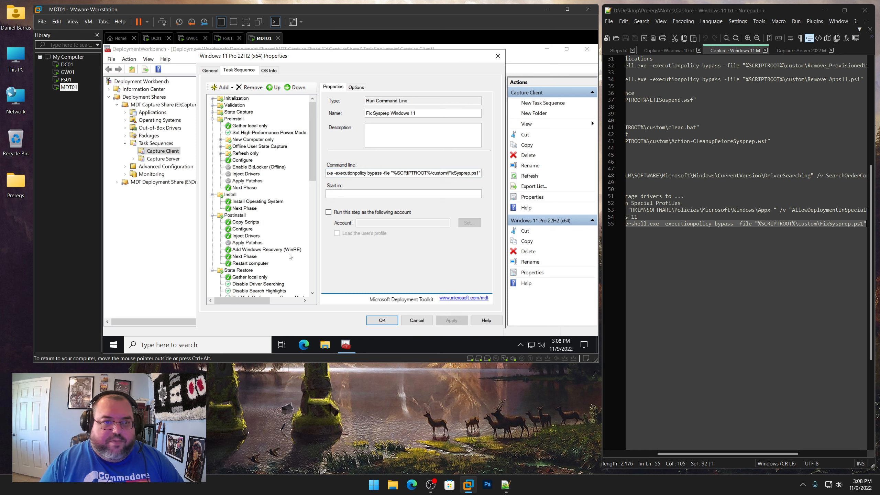
scroll(290, 256, "down", 12)
key("Up")
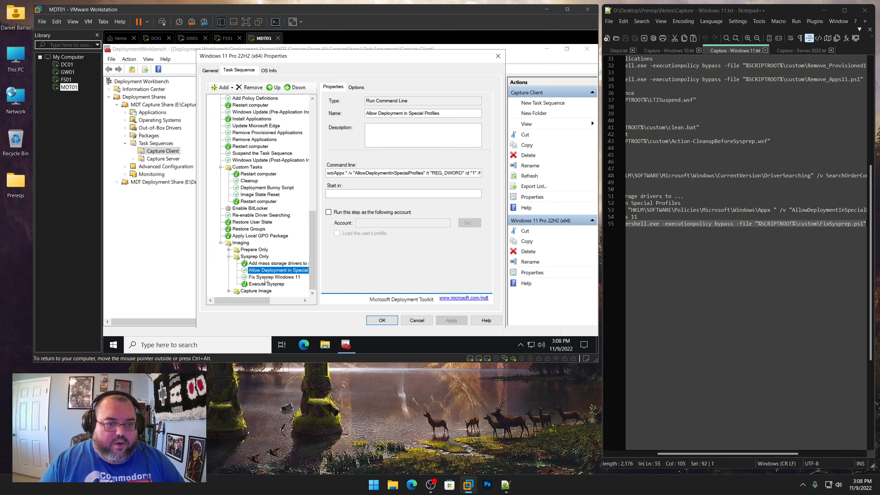
left_click(382, 320)
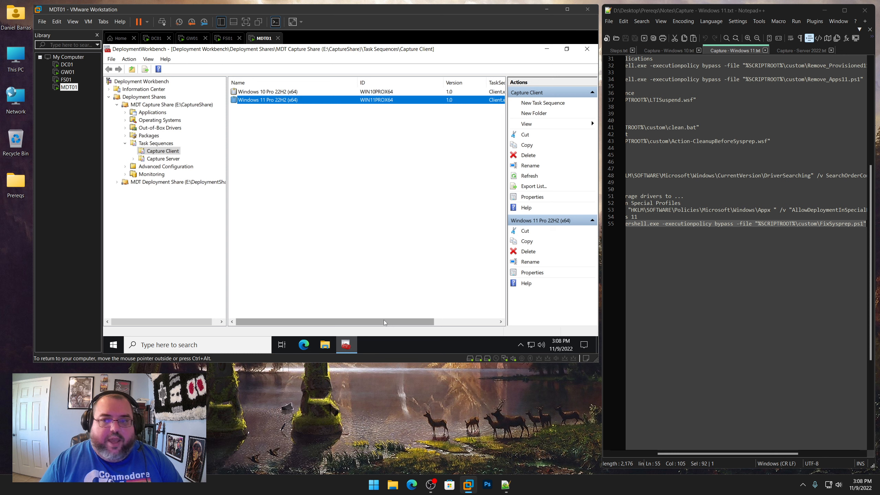
Close the Windows 10 and 11 notes and open the Windows 10 Pro 22H2 capture task sequence to review its steps
left_click(765, 50)
left_click(698, 50)
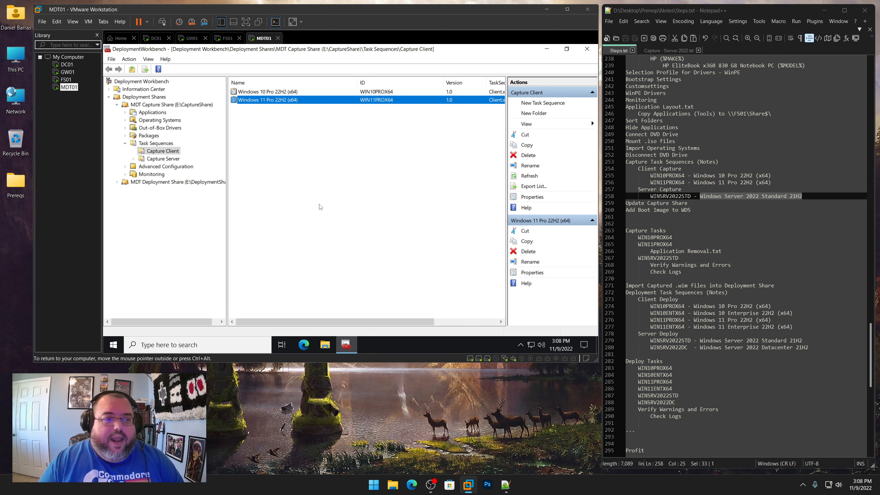
double_click(259, 93)
left_click_drag(312, 63, 221, 66)
left_click(149, 74)
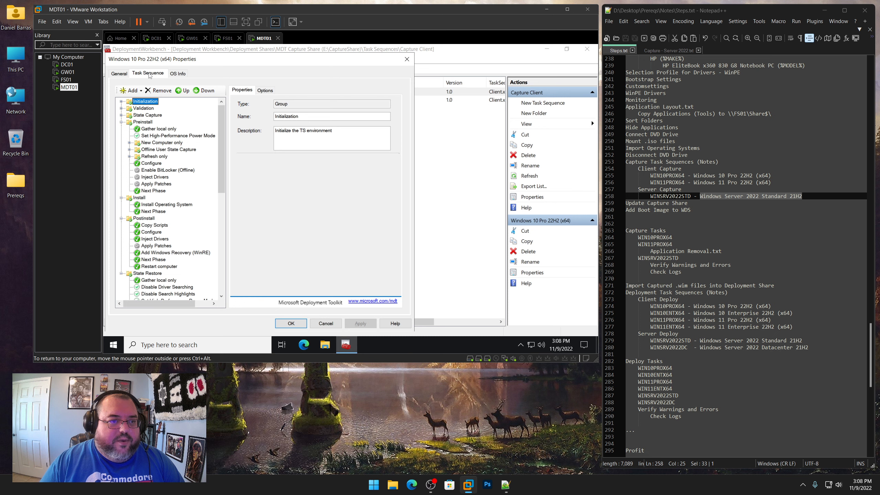
left_click(406, 59)
Open the Windows Server 2022 Standard 21H2 capture task sequence beside the Windows 10 one and expand its Preinstall, Install and Postinstall groups
left_click(162, 159)
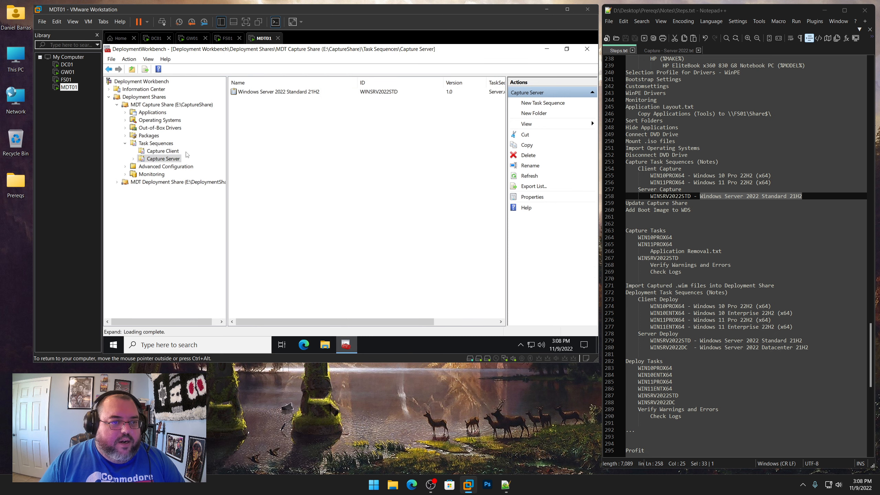
double_click(275, 92)
left_click_drag(382, 72, 545, 65)
left_click(546, 51)
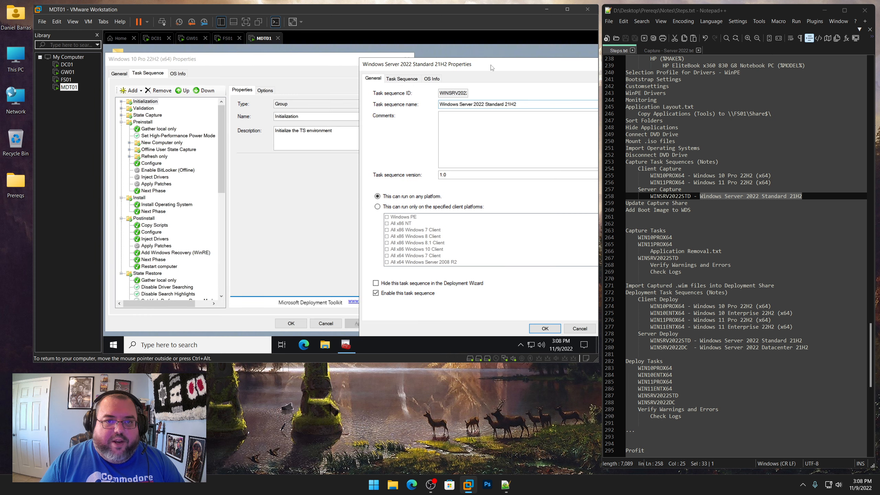
left_click_drag(492, 68, 480, 59)
left_click(389, 70)
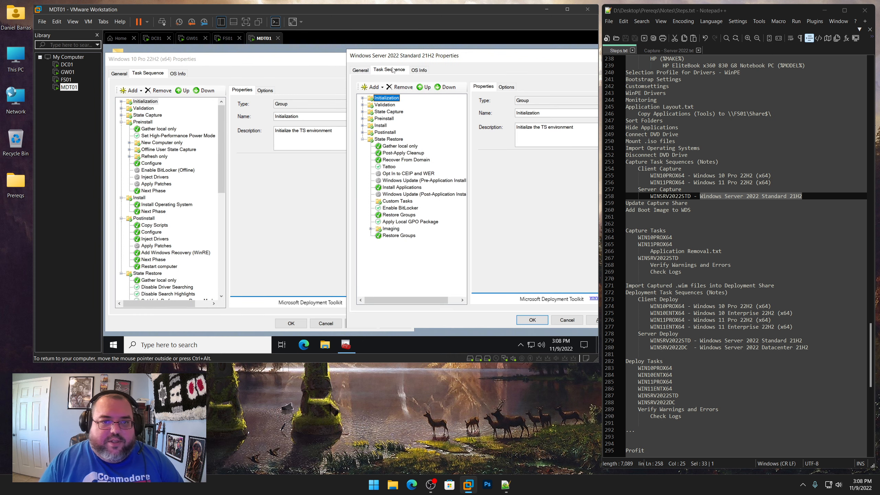
left_click(362, 119)
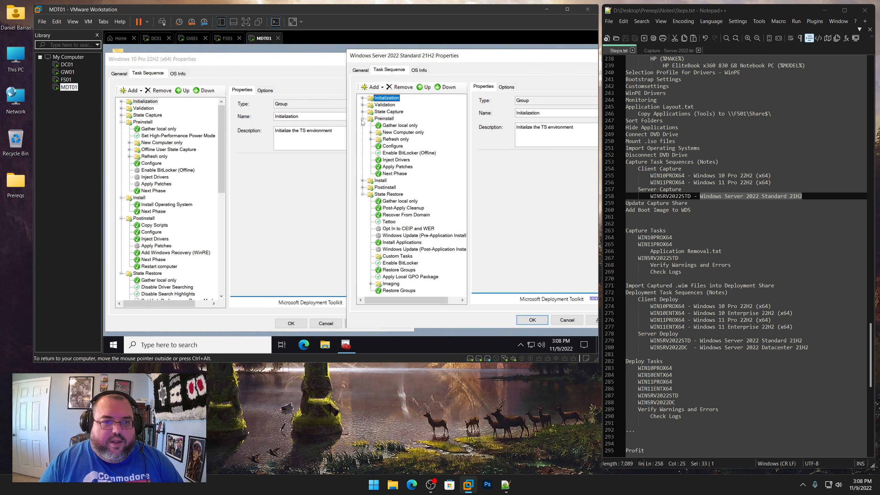
left_click(363, 181)
left_click(362, 201)
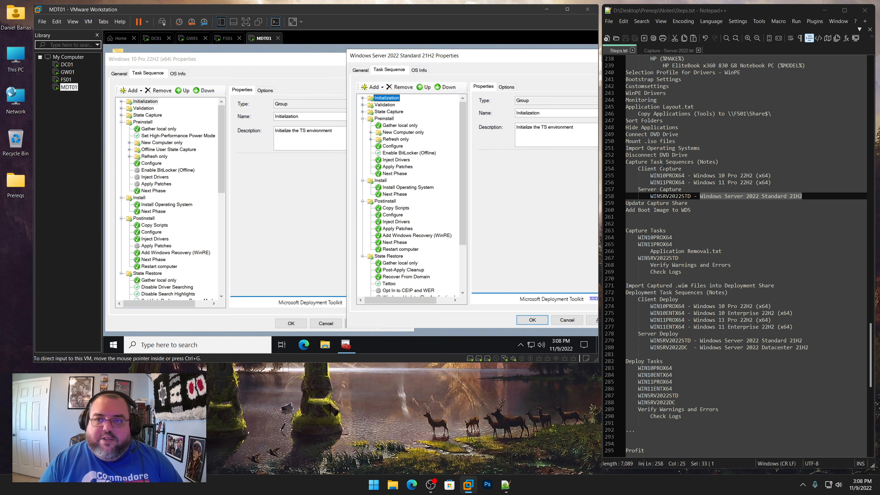
scroll(744, 256, "up", 11)
scroll(675, 78, "down", 11)
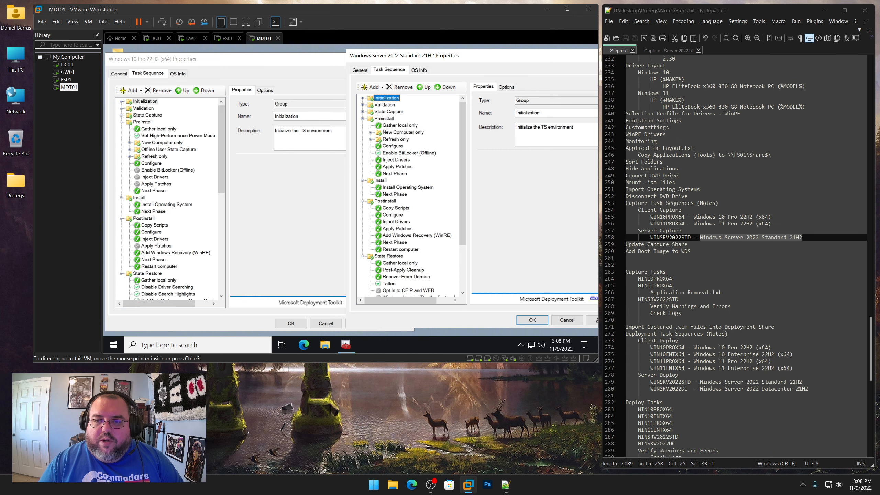
Copy the Set High-Performance Power Mode step from the Windows 10 sequence and paste it after Gather local only in the server Preinstall group
left_click(662, 51)
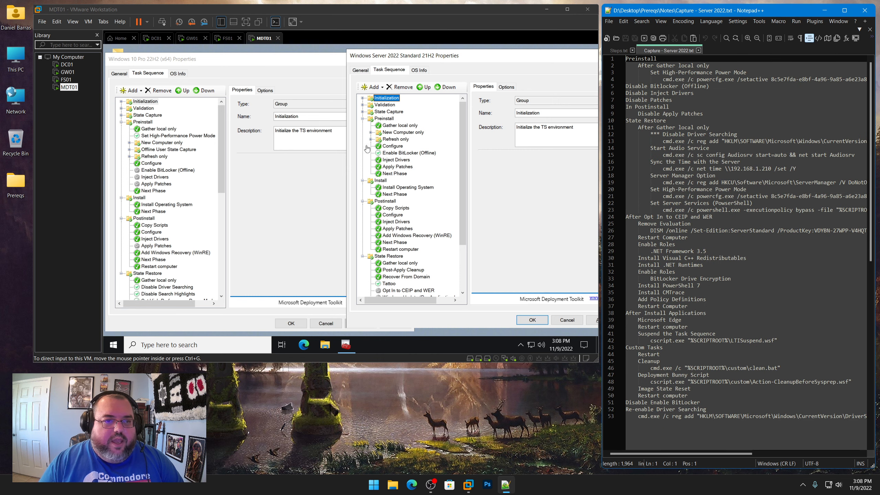
left_click(435, 148)
left_click(400, 125)
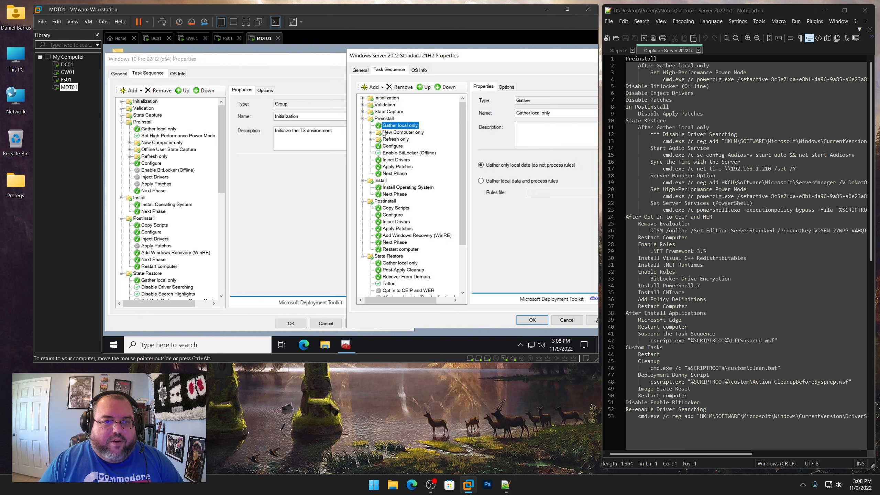
left_click(168, 135)
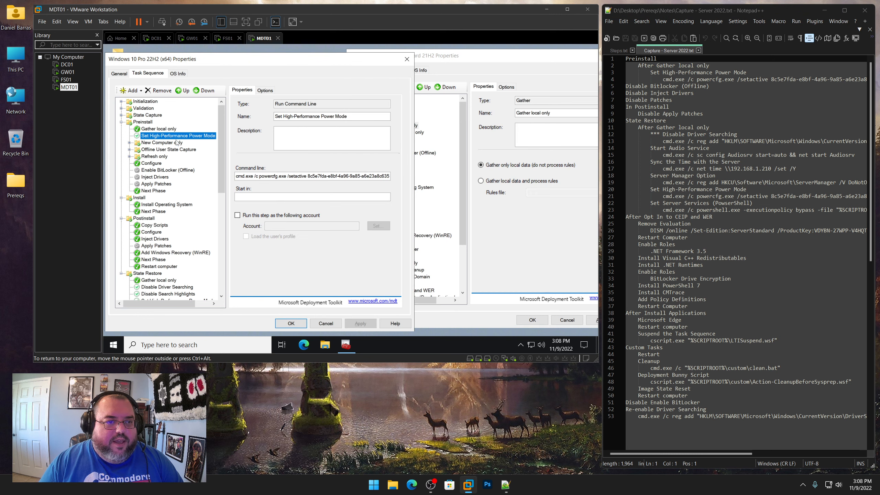
left_click(457, 146)
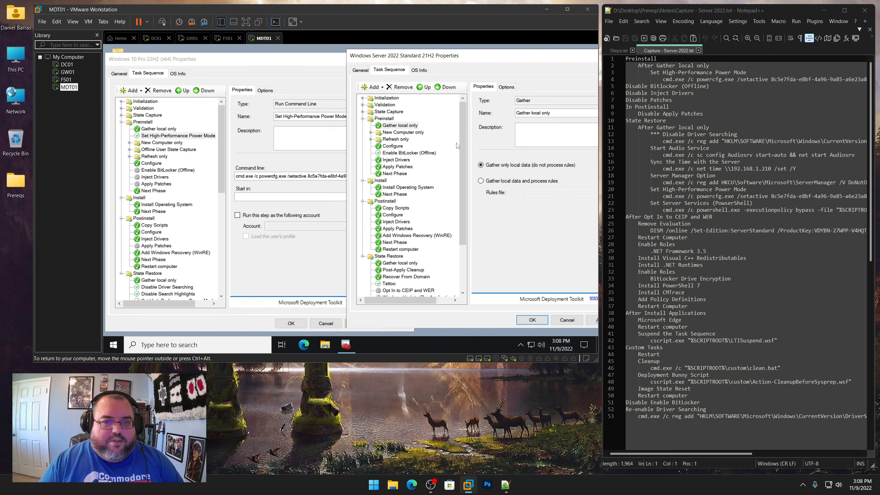
left_click(396, 127)
right_click(396, 128)
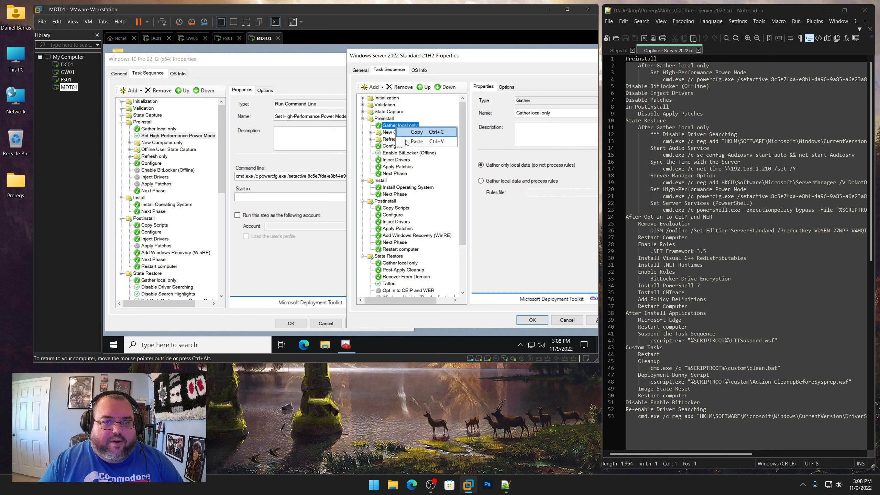
left_click(407, 145)
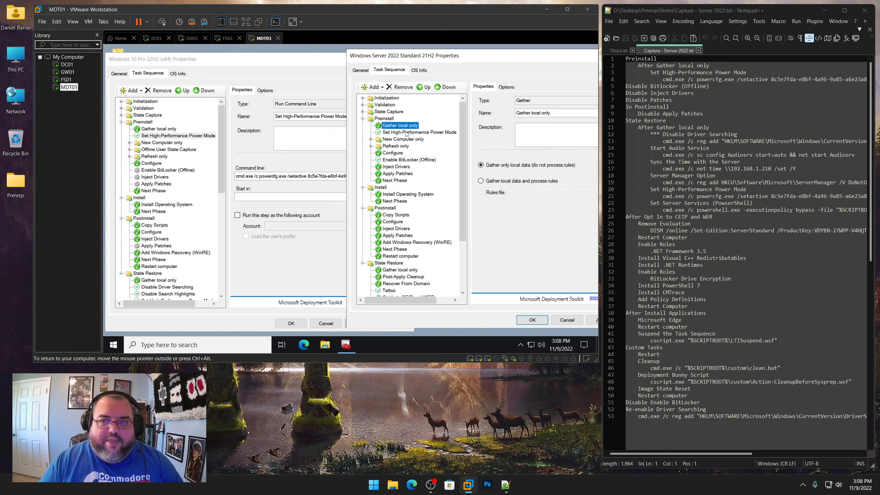
Disable the Inject Drivers step in the server sequence's Preinstall group
left_click(403, 160)
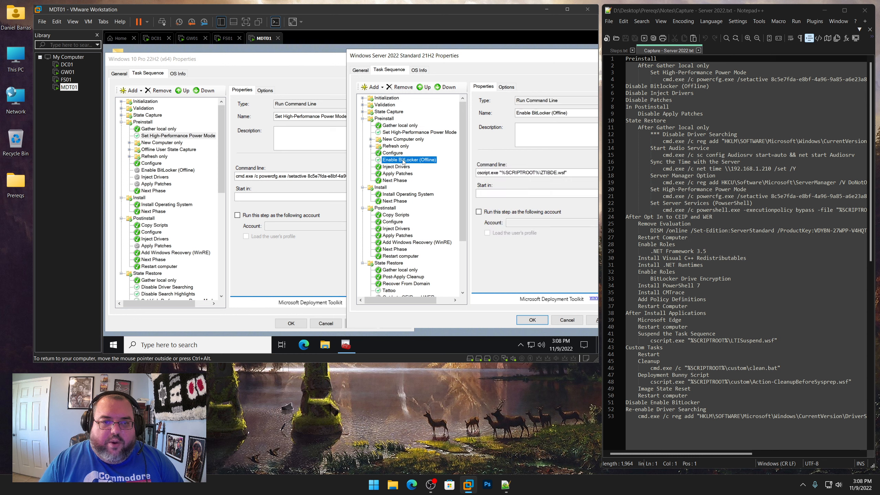
left_click(506, 87)
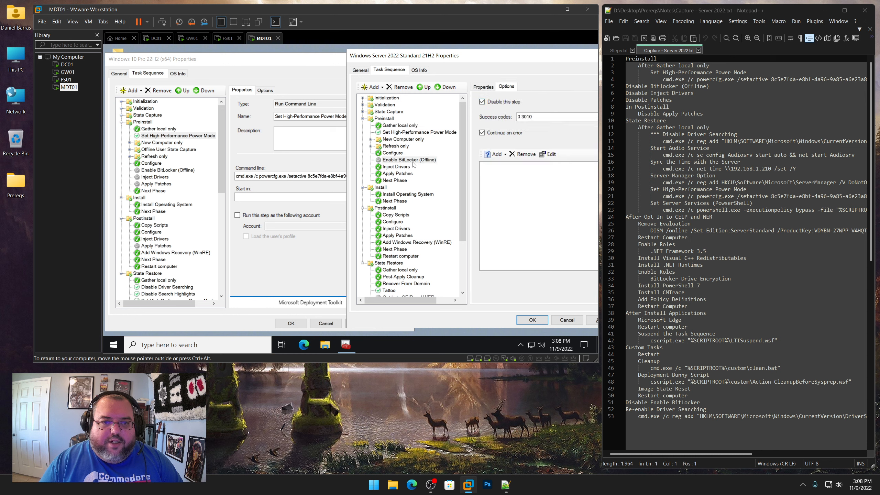
left_click(401, 168)
left_click(496, 103)
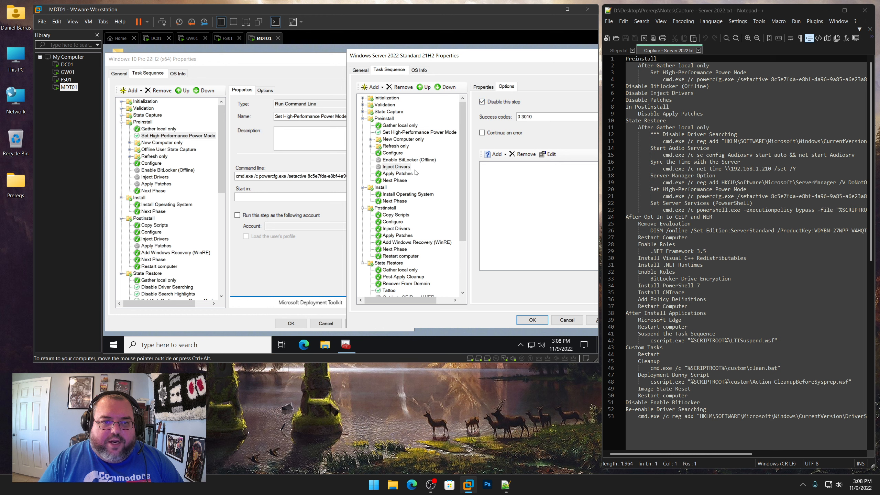
Disable the Apply Patches steps in both the Preinstall and Postinstall groups of the server sequence
left_click(410, 175)
left_click(493, 102)
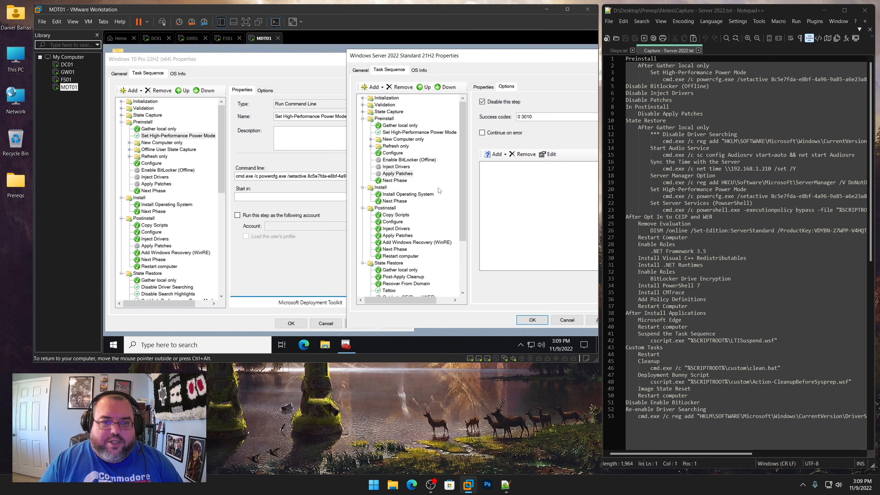
left_click(399, 236)
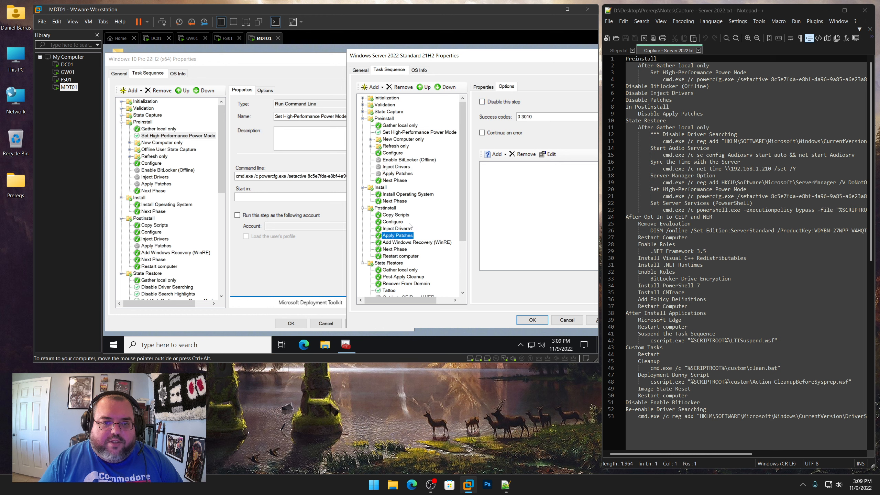
left_click(491, 104)
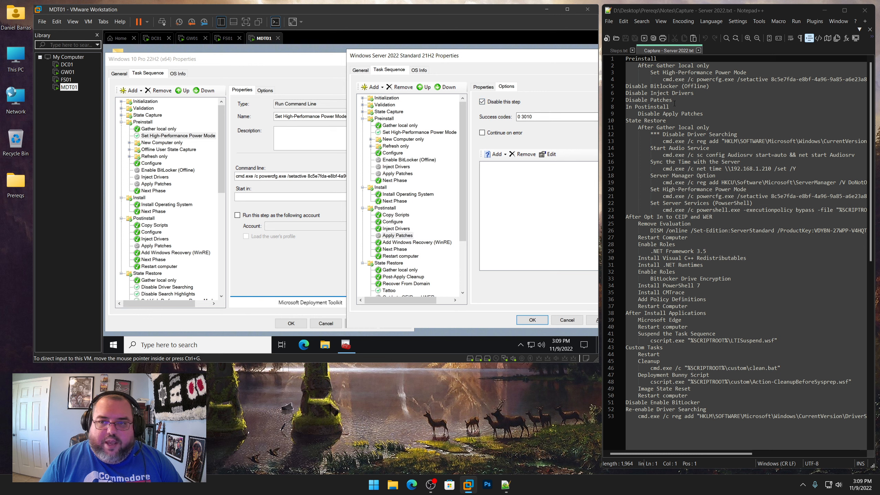
Collapse the Preinstall, Install and Postinstall groups in both task sequences to work in State Restore
left_click_drag(670, 108, 626, 58)
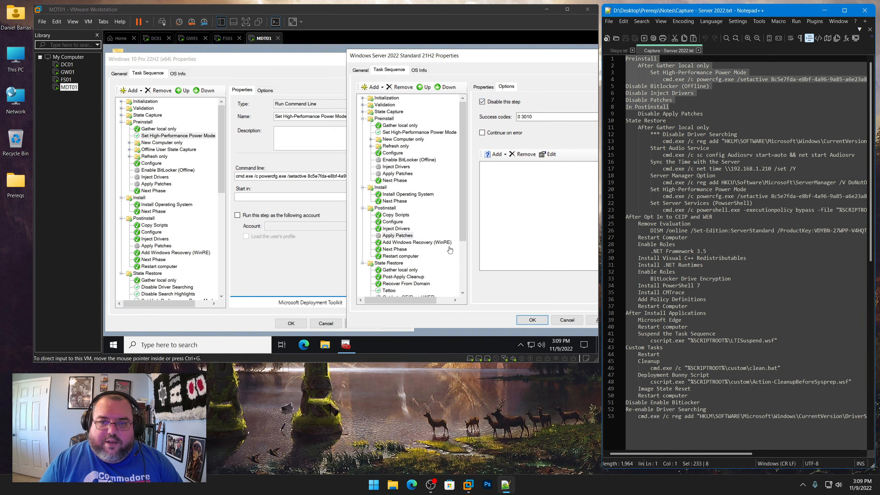
scroll(462, 251, "down", 4)
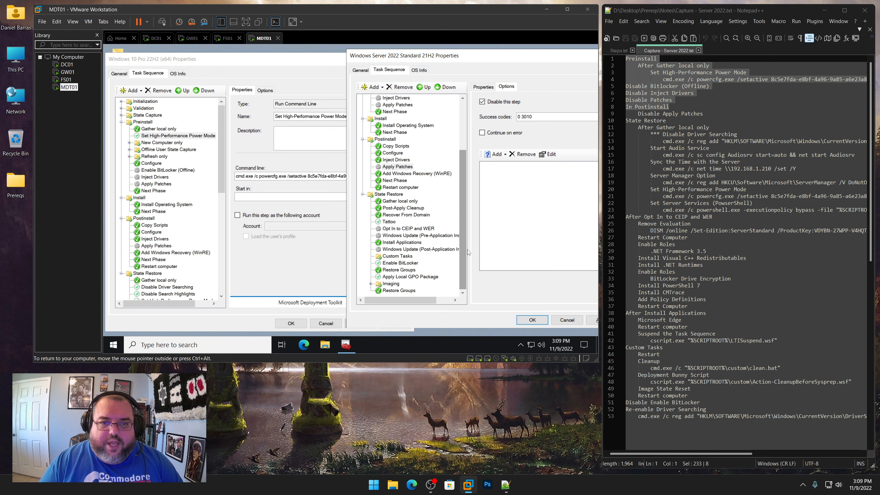
left_click(611, 122)
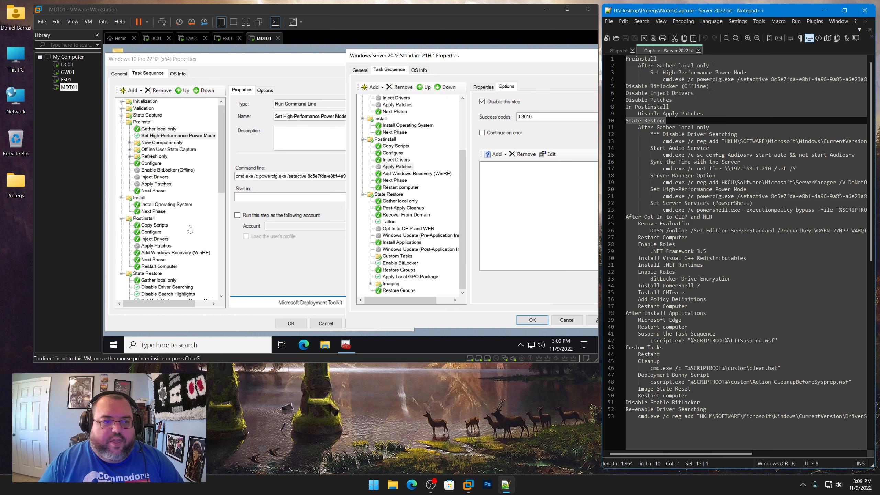
left_click(221, 228)
left_click_drag(222, 207, 186, 123)
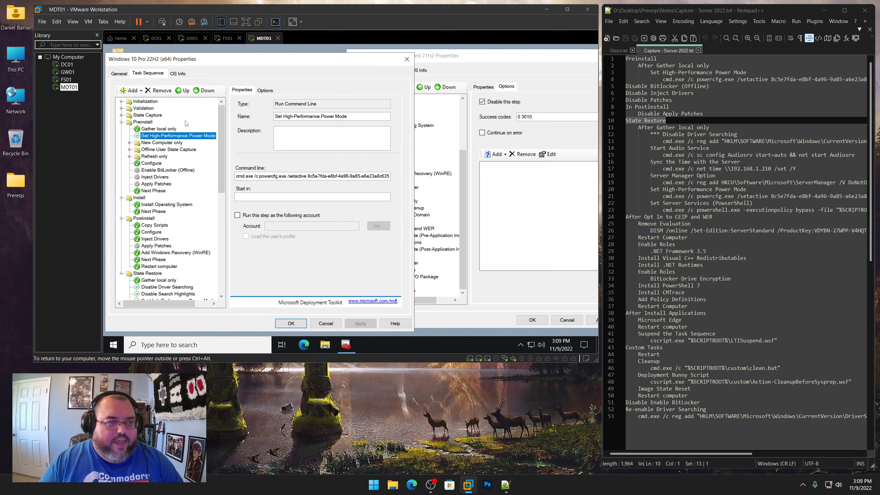
left_click(121, 122)
left_click(121, 129)
left_click(121, 135)
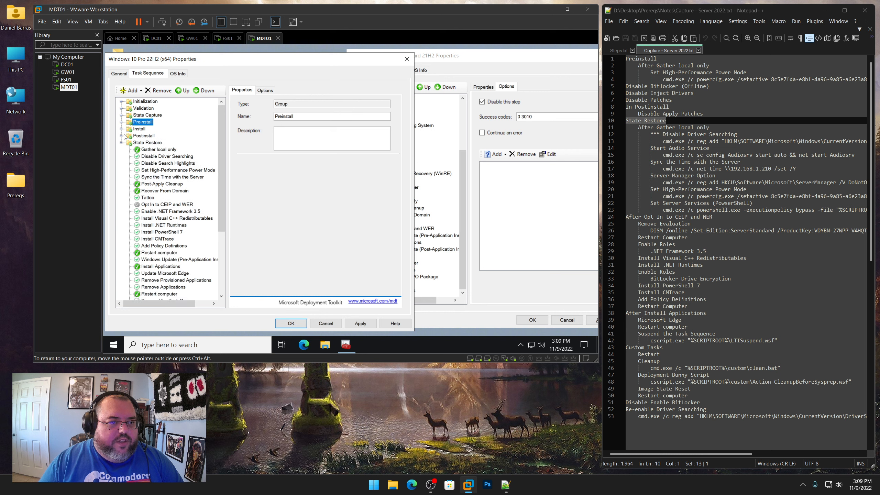
left_click(512, 65)
scroll(368, 126, "up", 4)
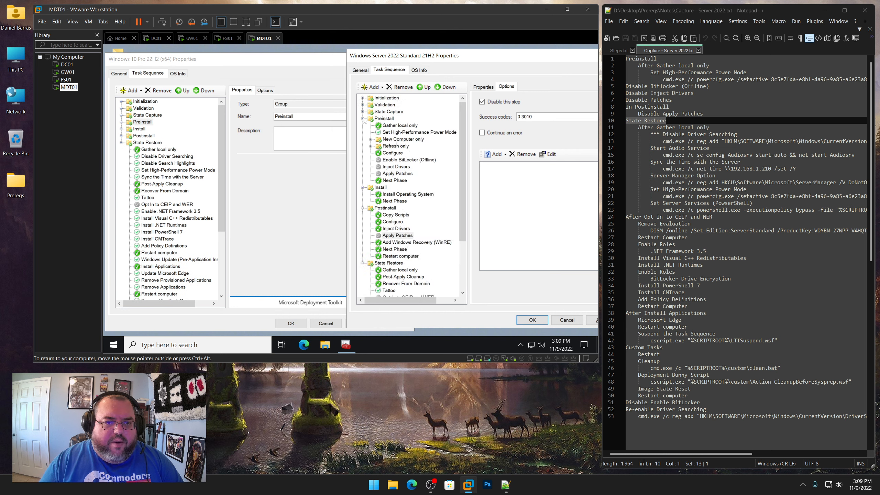
left_click(363, 119)
left_click(363, 125)
left_click(362, 132)
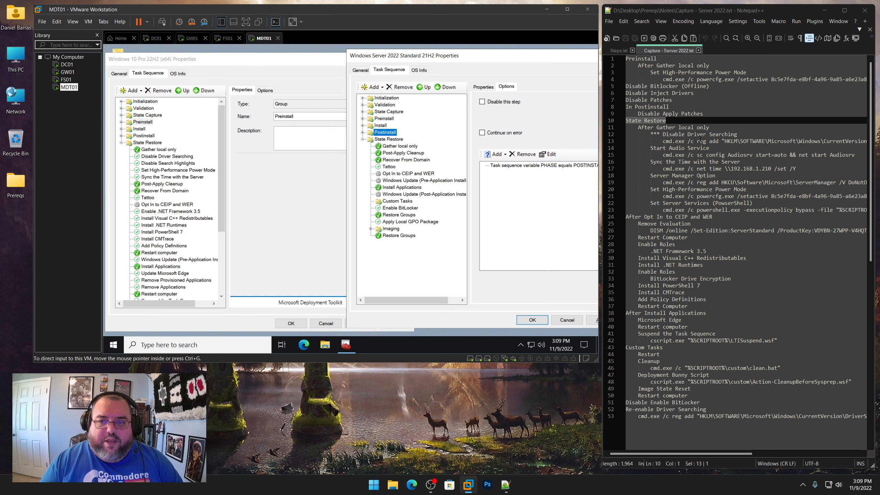
Copy the Disable Driver Searching step from the Windows 10 sequence and paste it after Gather local only in the server State Restore group
right_click(177, 159)
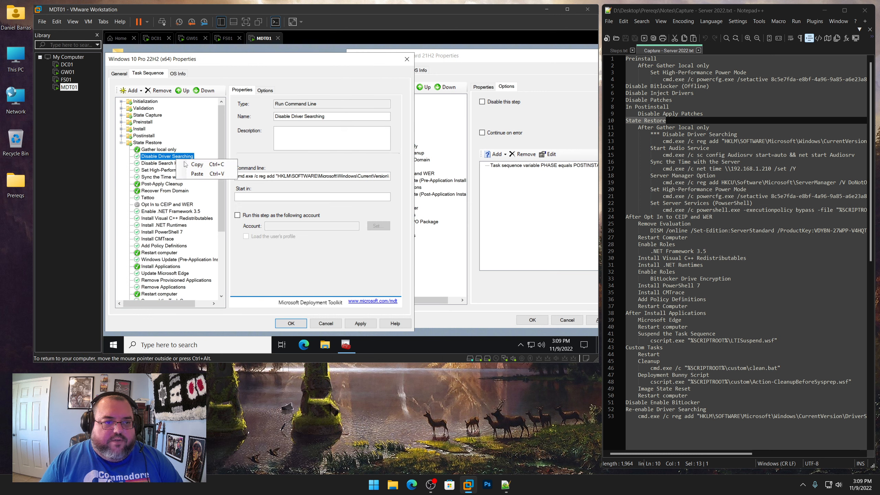
left_click(184, 164)
left_click(457, 207)
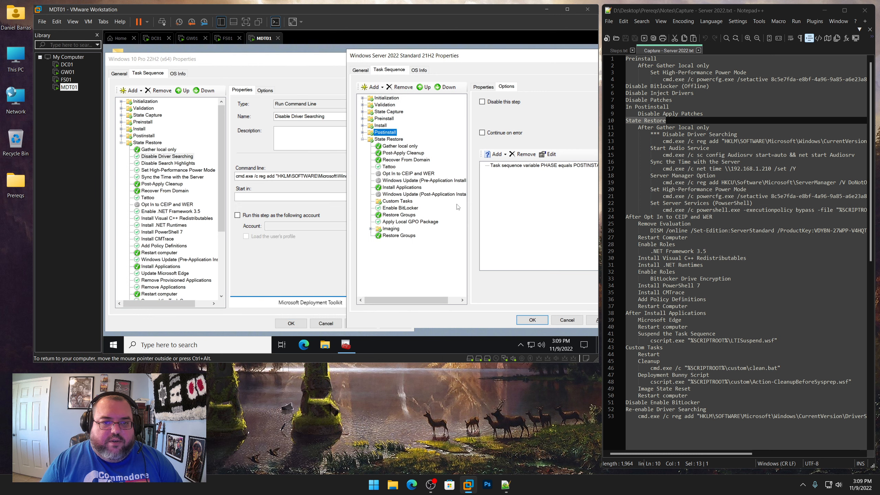
right_click(394, 148)
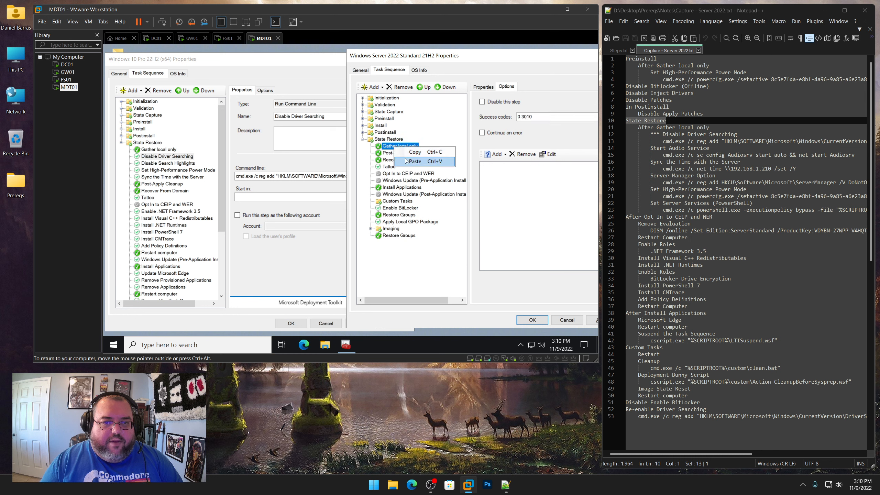
left_click(414, 161)
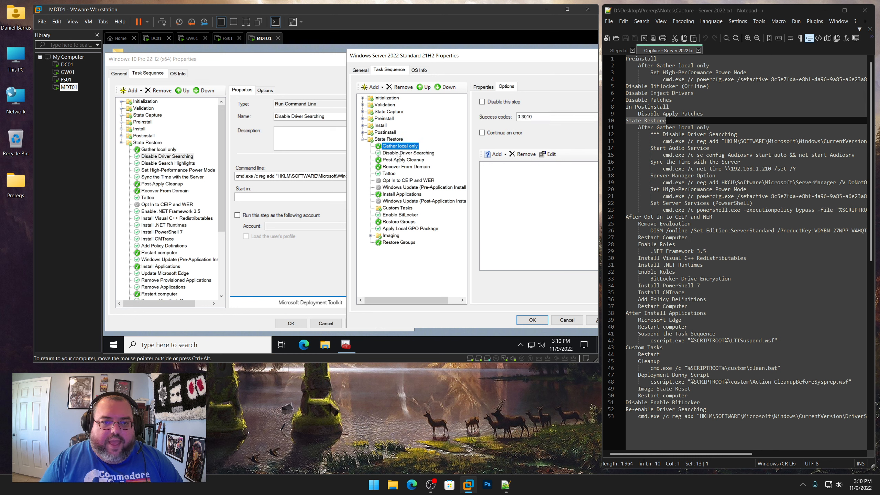
Add a Run Command Line step after Disable Driver Searching in the server State Restore group
left_click(398, 153)
left_click(380, 88)
mouse_move(384, 109)
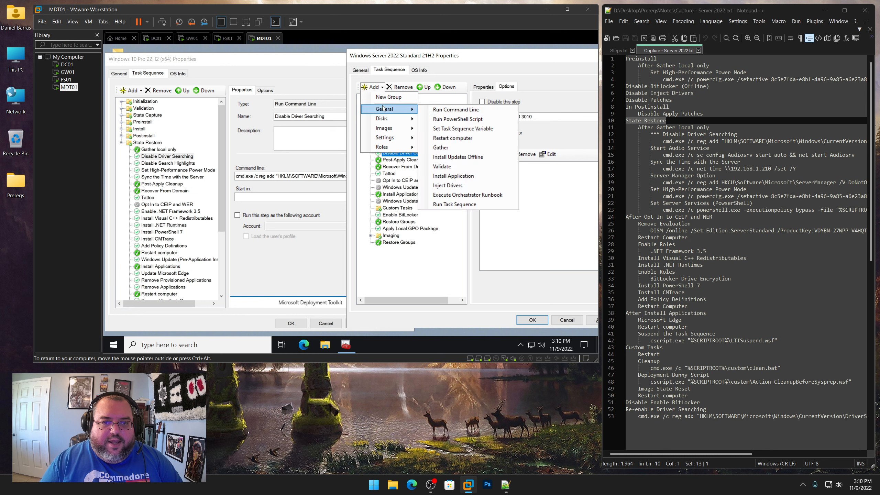
left_click(437, 111)
Name the new step 'Start Audio Service', copying the name from the server capture notes
left_click_drag(710, 150, 650, 149)
right_click(663, 148)
left_click(672, 159)
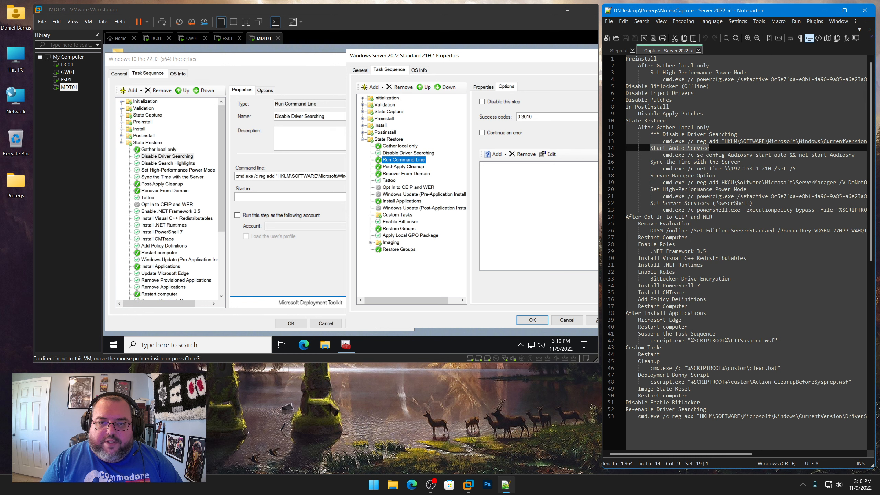
left_click(499, 133)
left_click(483, 86)
left_click(541, 113)
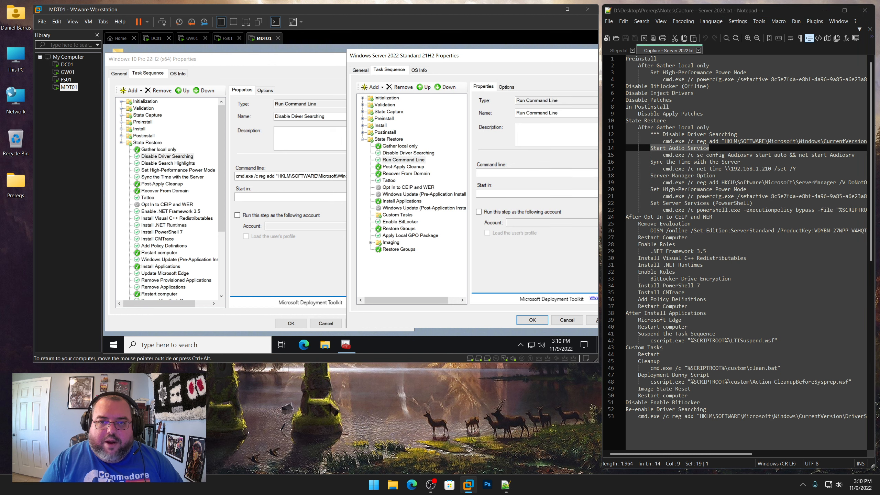
key("ctrl+a")
key("ctrl+v")
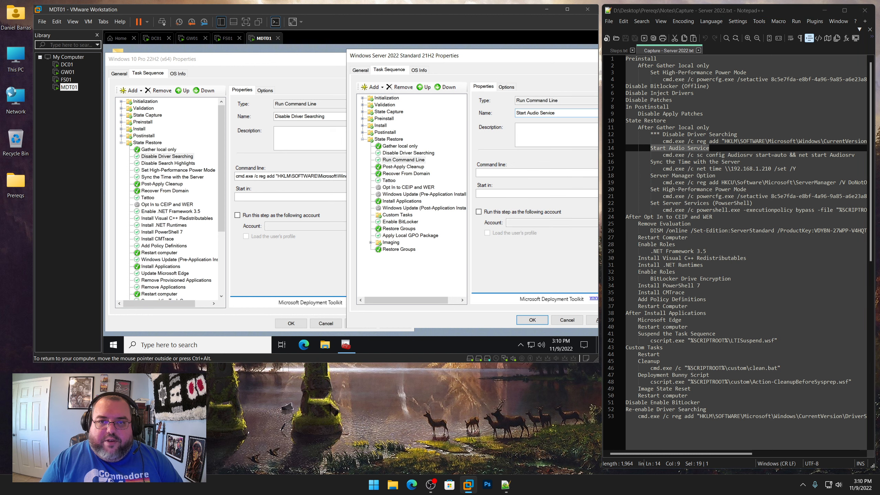
Set the Start Audio Service command line to cmd.exe /c sc config Audiosrv start=auto && net start Audiosrv and apply
left_click_drag(525, 59, 488, 63)
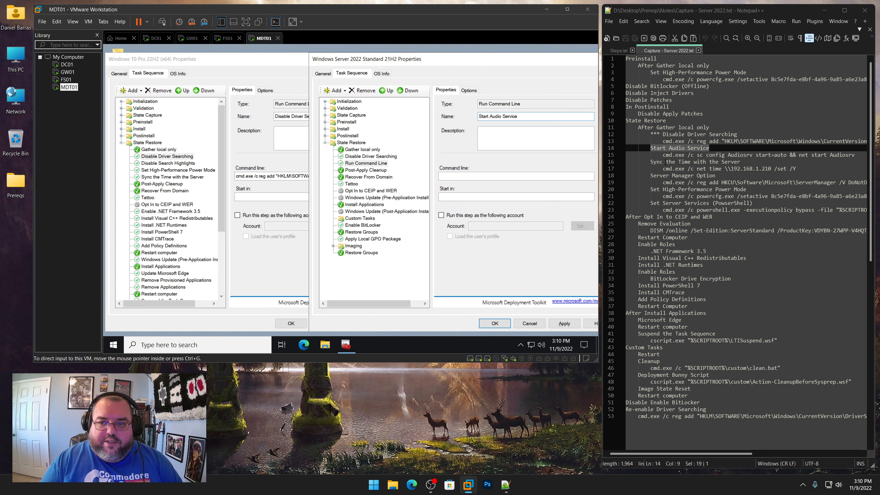
left_click_drag(662, 155, 857, 157)
right_click(774, 153)
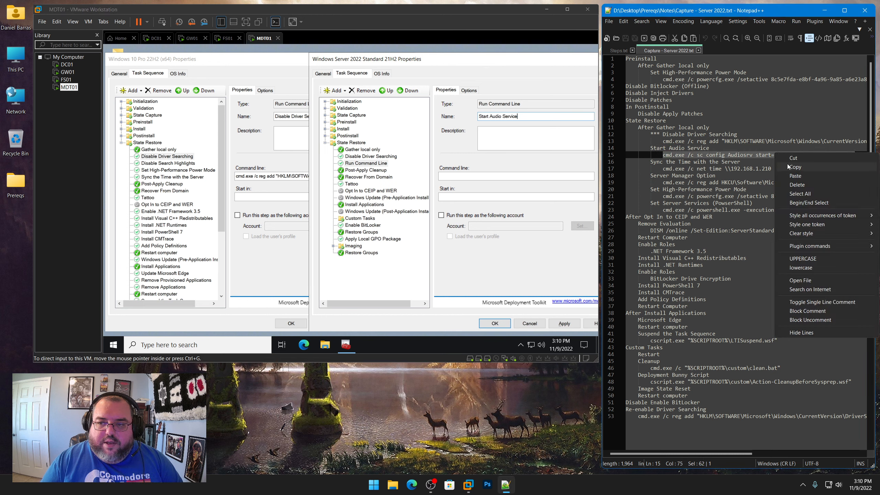
left_click(788, 166)
left_click(484, 176)
key("ctrl+v")
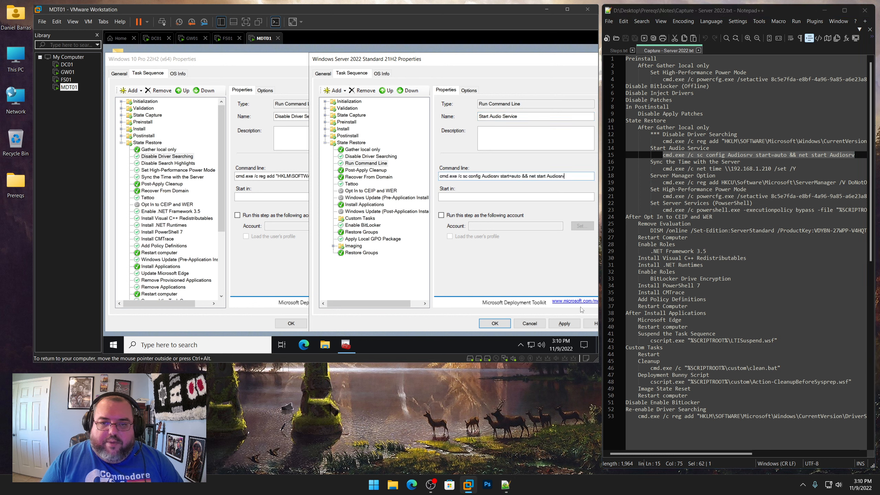
left_click(564, 323)
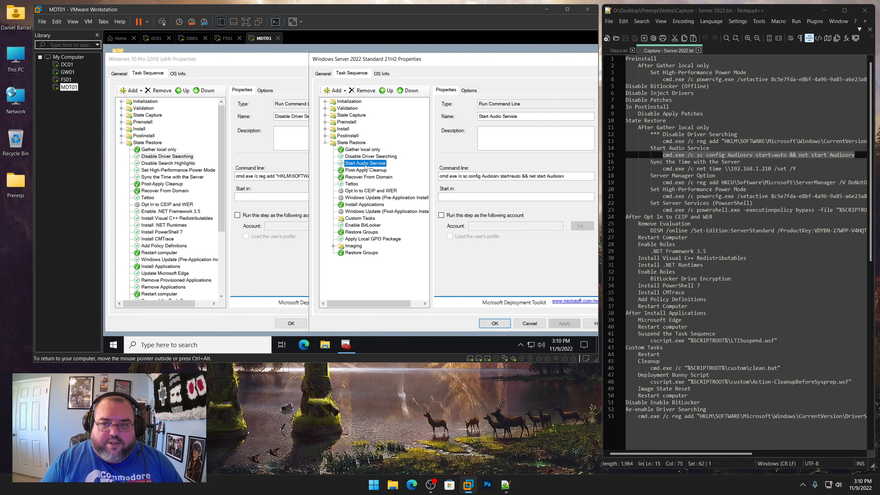
Copy the Sync the Time with the Server step from the Windows 10 sequence and paste it after Start Audio Service
left_click(158, 178)
right_click(157, 178)
left_click(168, 183)
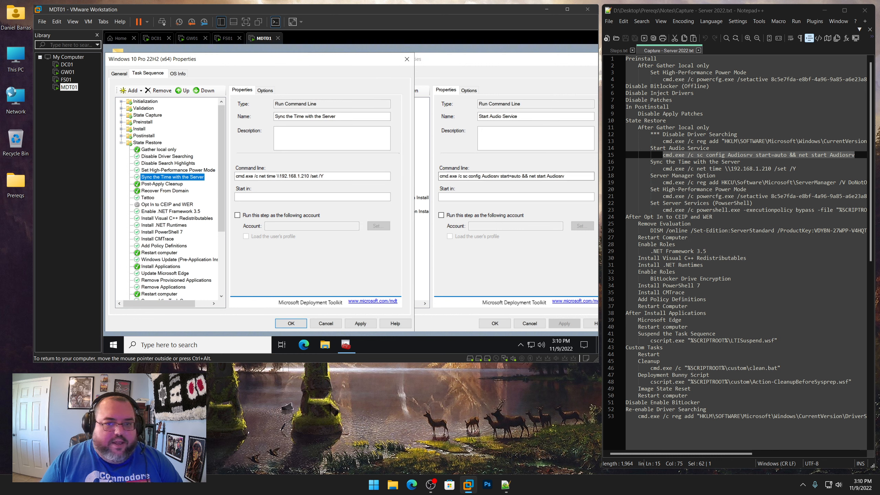
left_click(456, 159)
right_click(360, 163)
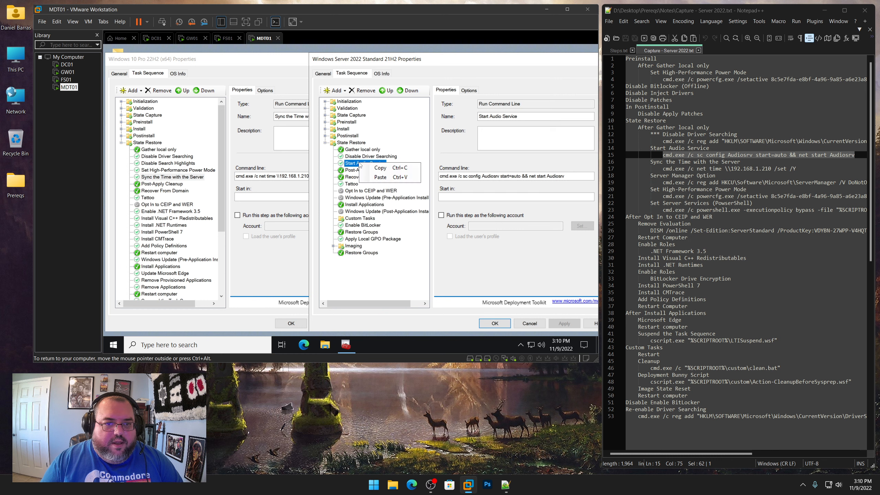
left_click(372, 179)
left_click(374, 170)
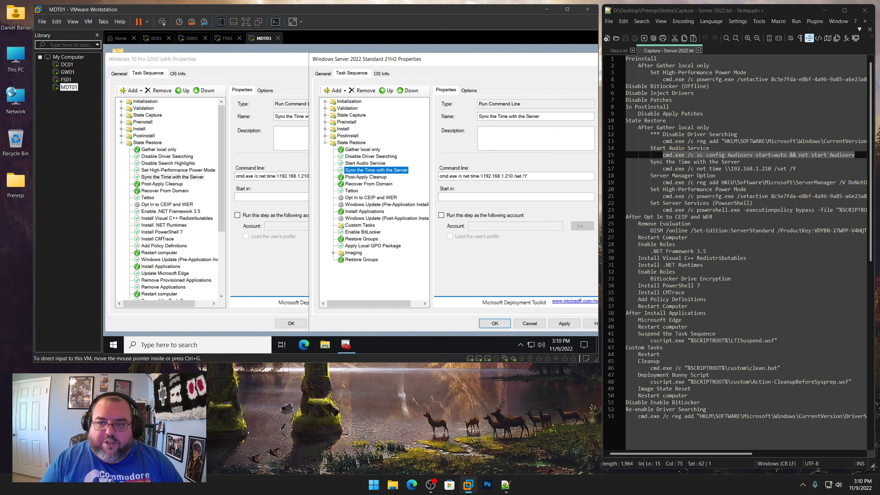
Add a Run Command Line step after Sync the Time with the Server named 'Server Manager Option' from the notes
left_click_drag(650, 176, 715, 176)
left_click(372, 177)
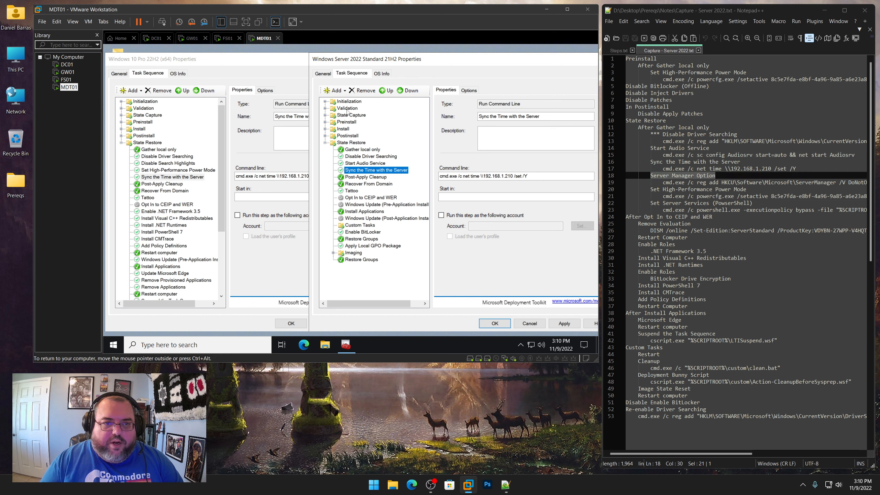
left_click(334, 90)
mouse_move(344, 116)
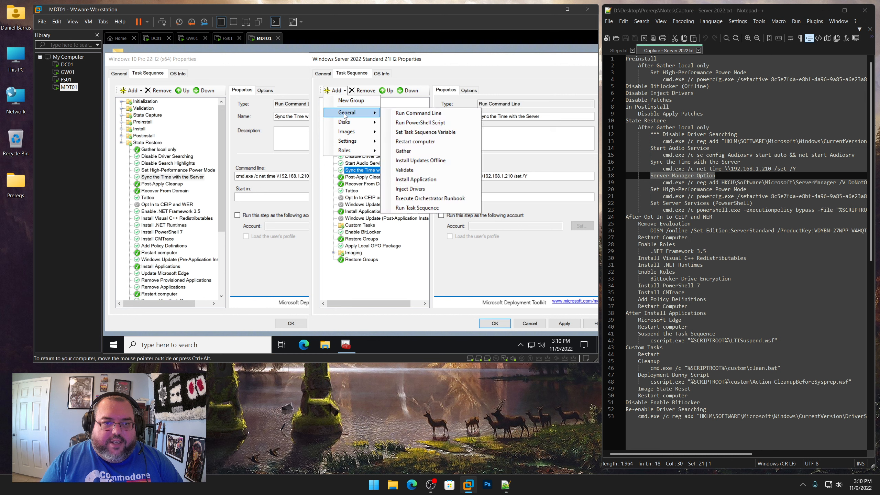
left_click(395, 115)
right_click(690, 177)
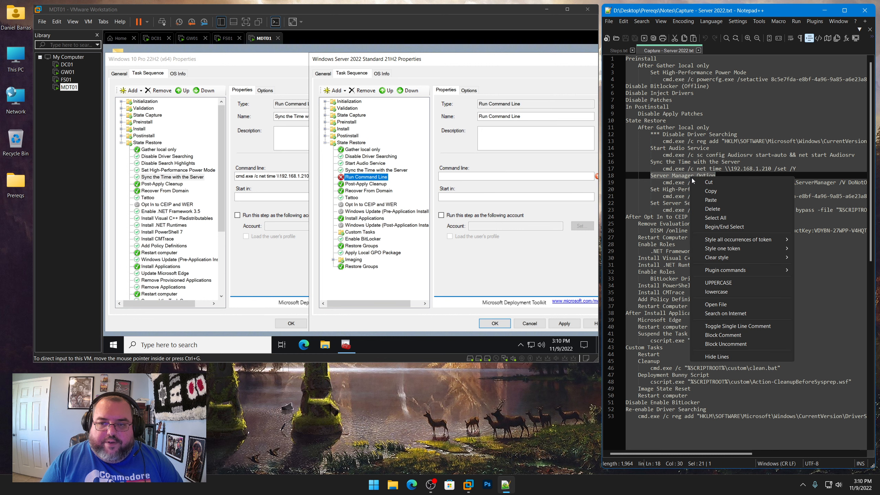
left_click(706, 191)
left_click(502, 116)
key("ctrl+a")
key("ctrl+v")
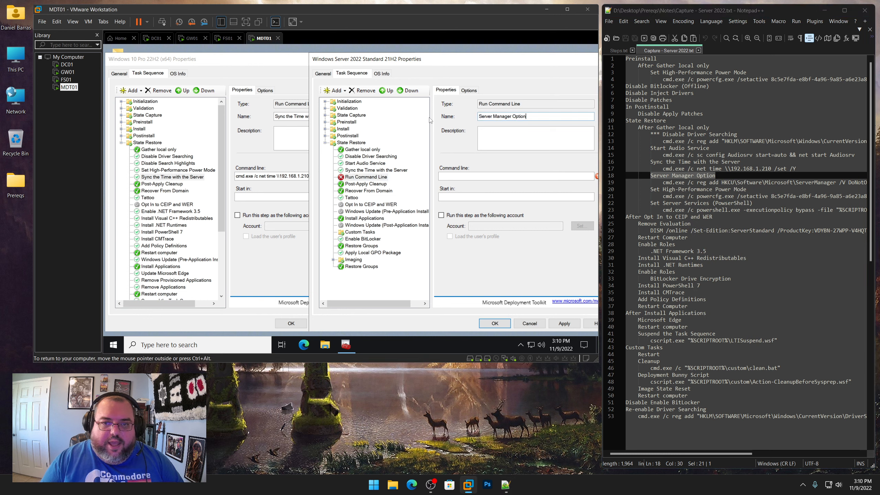
Paste the reg add HKCU\Software\Microsoft\ServerManager DoNotOpenServerManagerAtLogon command from the notes as its command line and apply
left_click(662, 182)
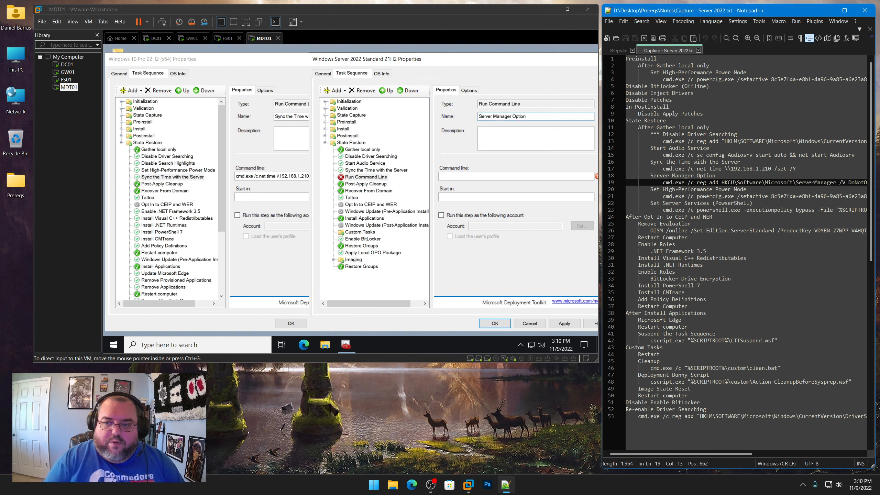
key("shift+End")
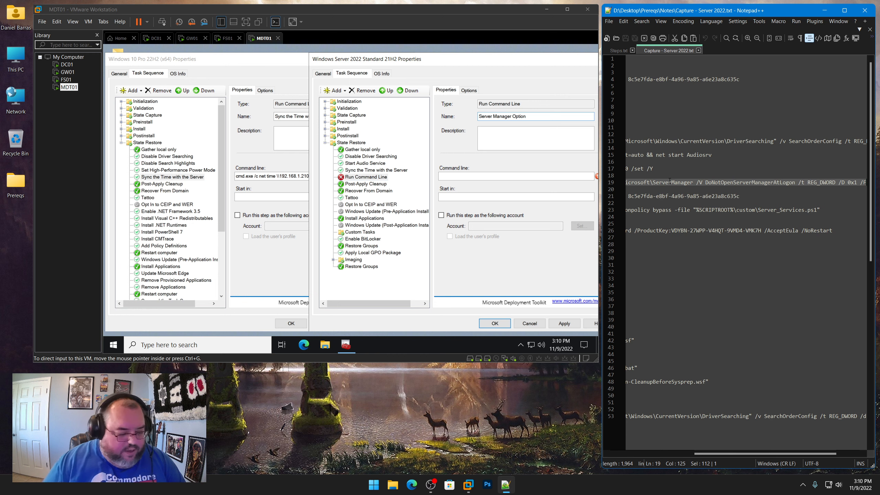
key("ctrl+c")
left_click(448, 177)
key("ctrl+v")
left_click(564, 323)
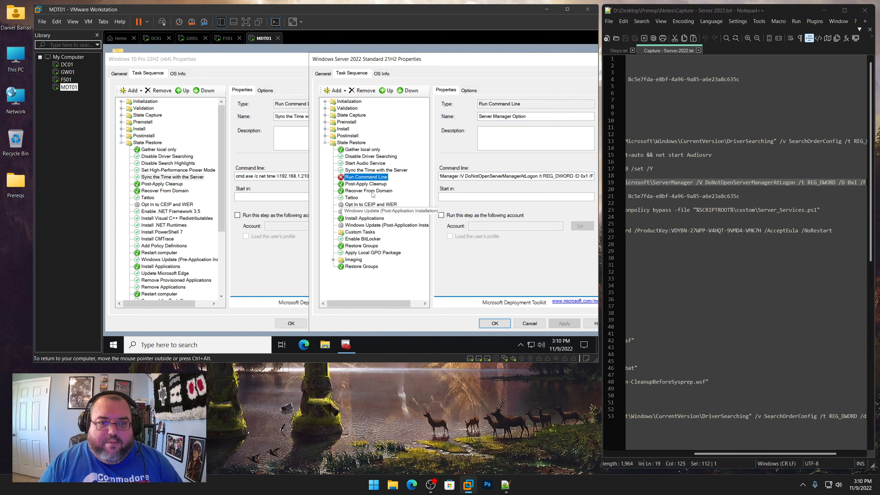
Enable Continue on error for the Server Manager Option step and apply
left_click(364, 170)
left_click(364, 177)
left_click(469, 90)
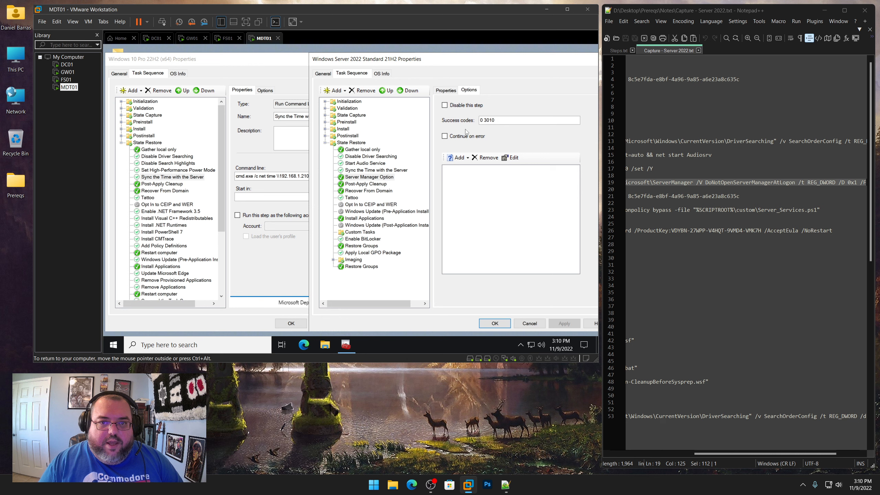
left_click(464, 136)
left_click(564, 323)
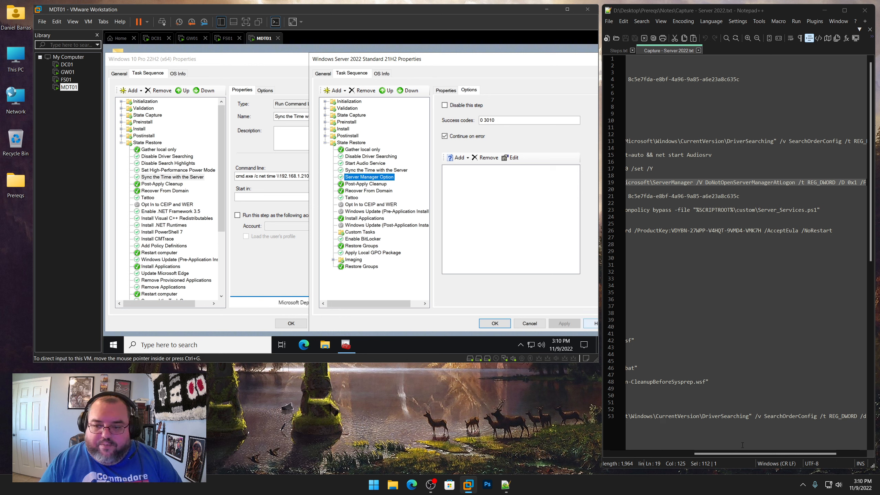
Copy Set High-Performance Power Mode from the Windows 10 sequence and paste it after Server Manager Option
left_click_drag(739, 454, 640, 448)
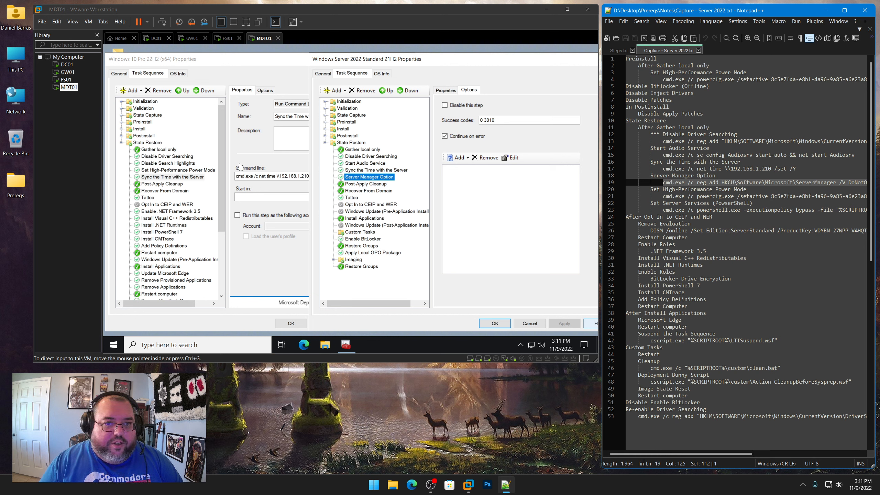
left_click(166, 173)
right_click(160, 172)
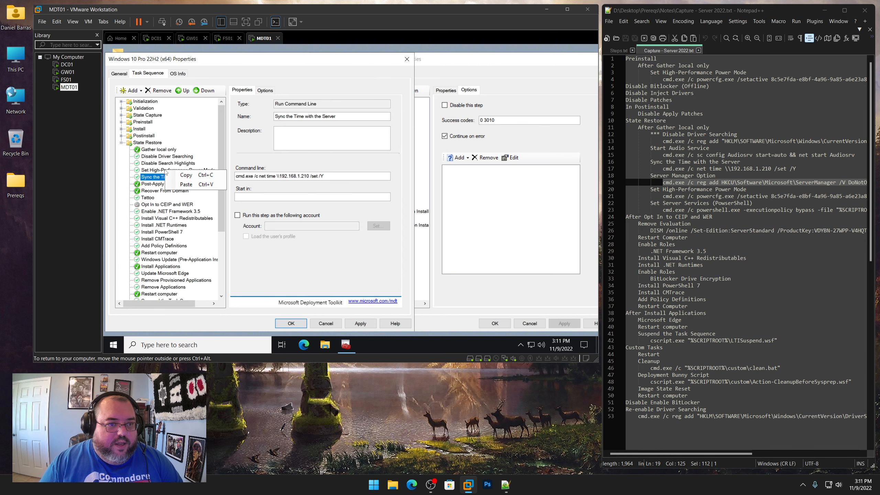
left_click(159, 172)
right_click(159, 173)
left_click(179, 175)
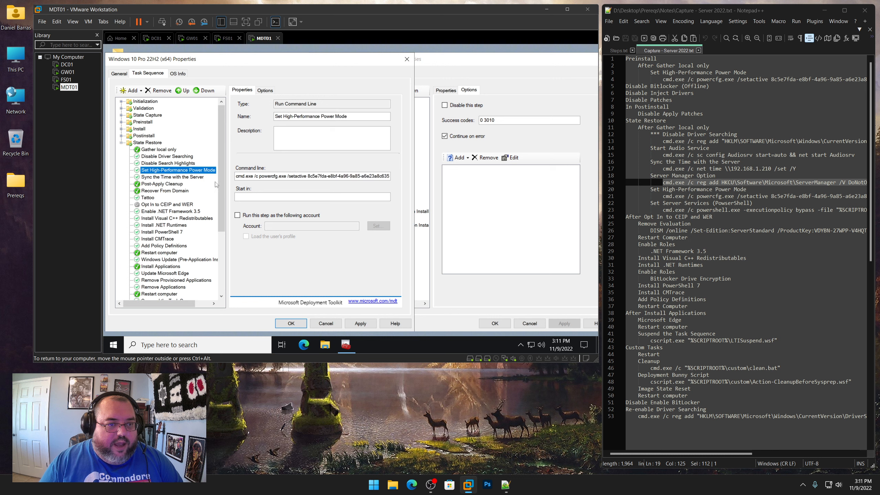
left_click(461, 286)
right_click(364, 177)
left_click(377, 195)
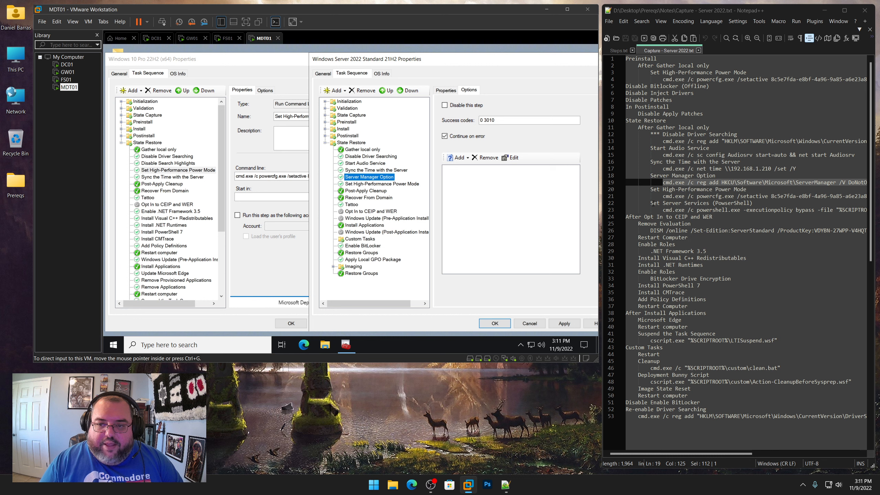
Add a Run Command Line step named 'Set Server Services' after Set High-Performance Power Mode, with Continue on error enabled
left_click_drag(651, 203, 754, 203)
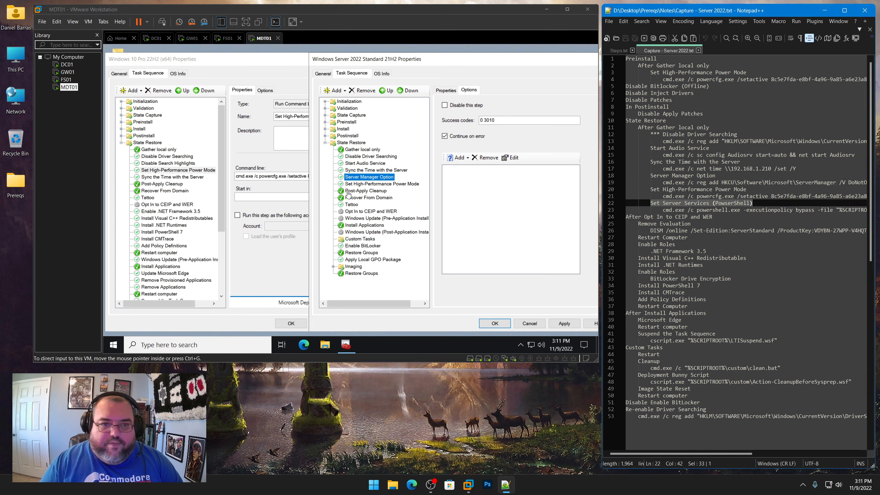
left_click(361, 180)
left_click(355, 185)
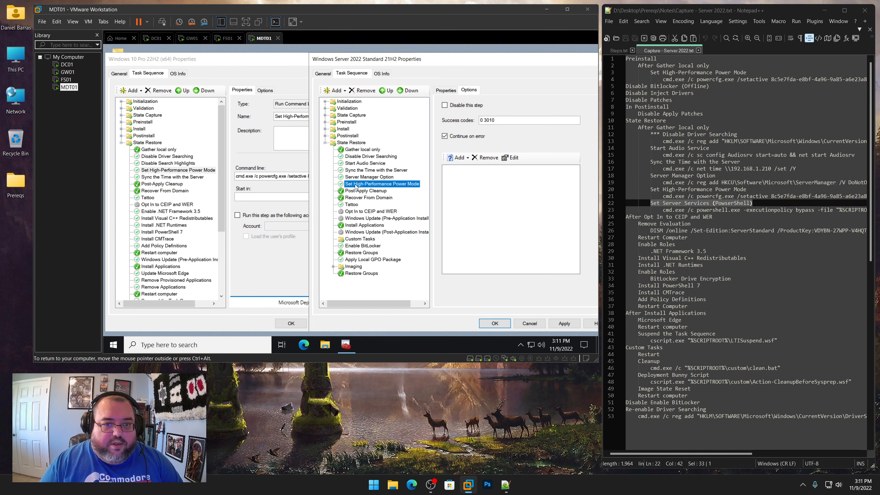
left_click(336, 90)
mouse_move(347, 113)
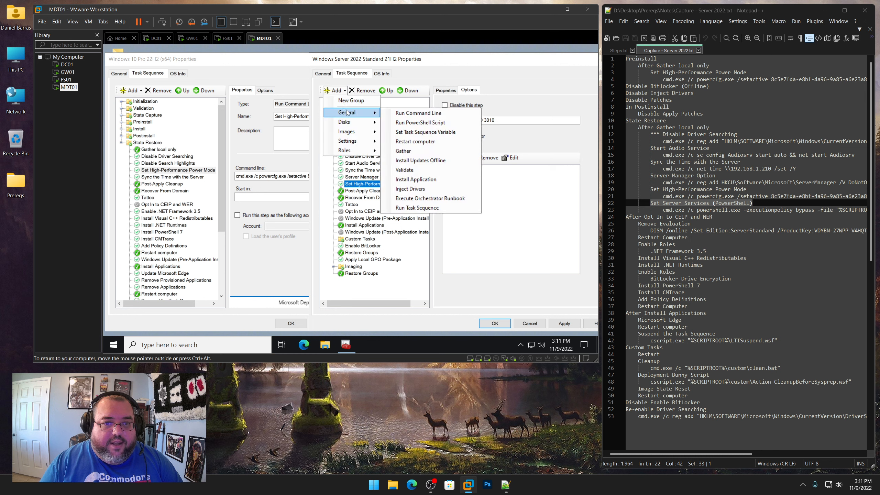
left_click(401, 114)
left_click_drag(709, 204, 662, 205)
right_click(661, 205)
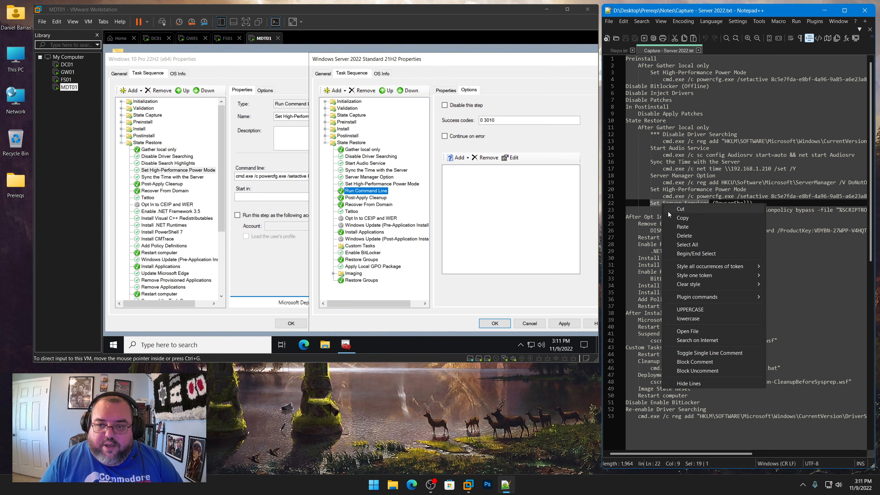
left_click(693, 218)
left_click(459, 138)
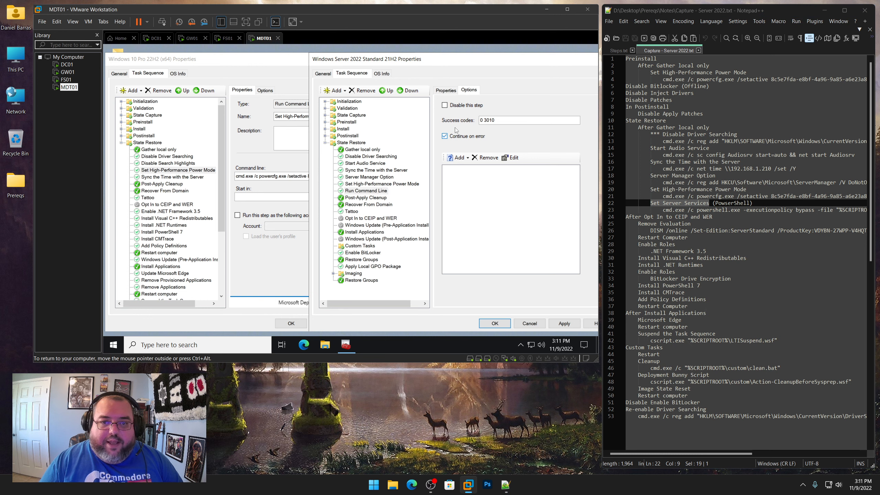
left_click(448, 90)
left_click_drag(542, 120, 428, 119)
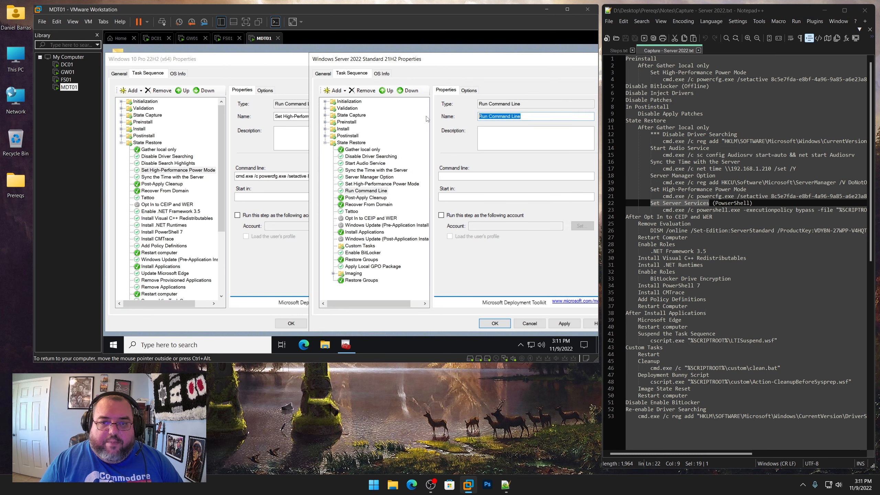
key("ctrl+v")
Set its command line to the powershell.exe -executionpolicy bypass Server_Services.ps1 command from the notes and apply
left_click(662, 210)
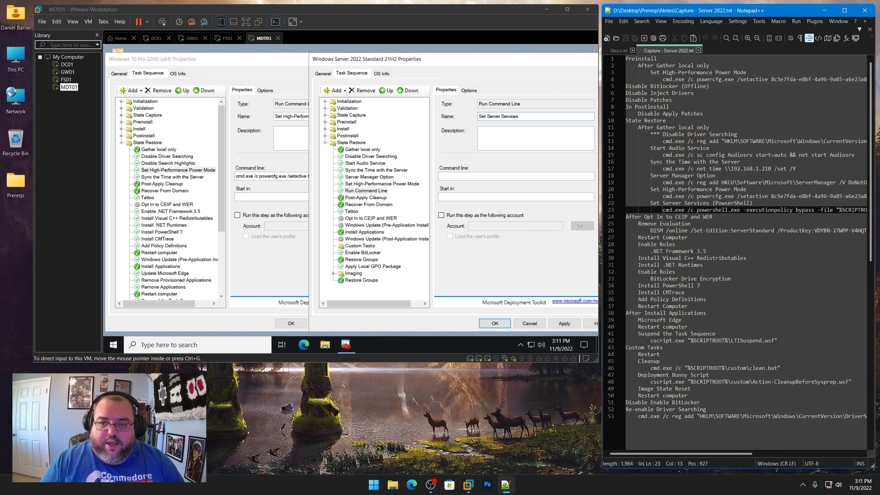
key("shift+End")
key("ctrl+c")
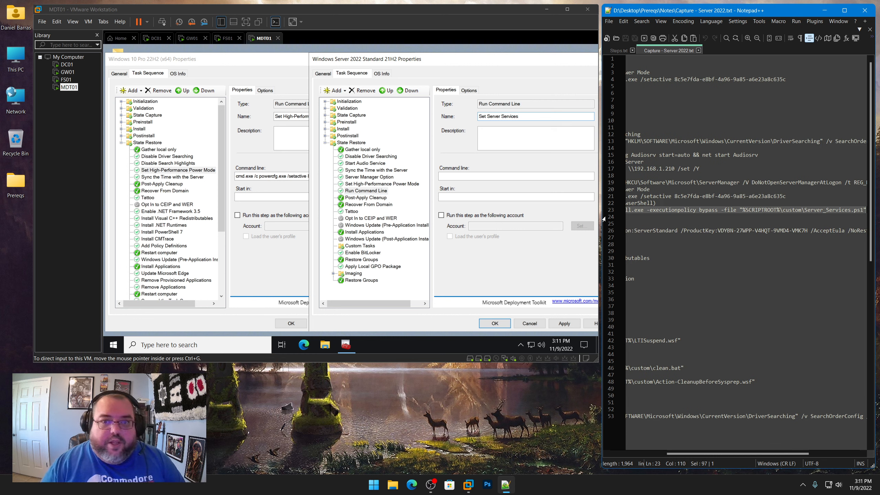
left_click(460, 176)
key("ctrl+v")
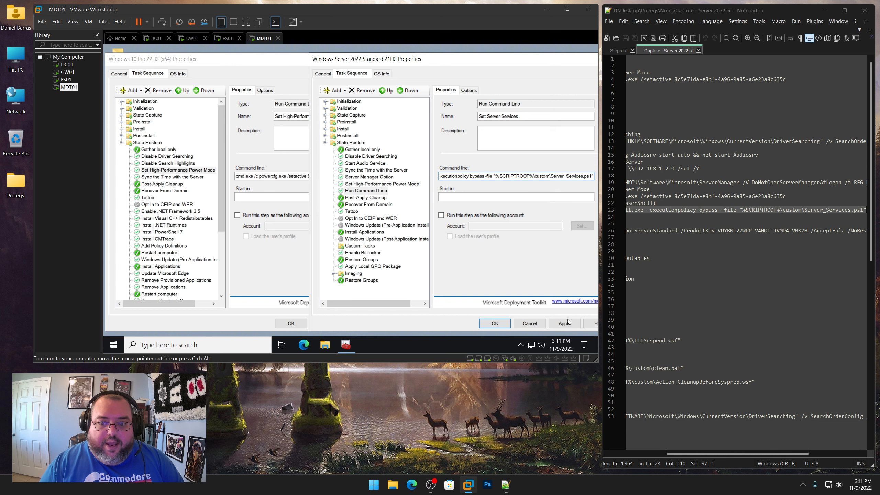
left_click(568, 322)
Review the server sequence's State Restore steps against the Server 2022 capture notes
left_click(381, 184)
left_click(366, 192)
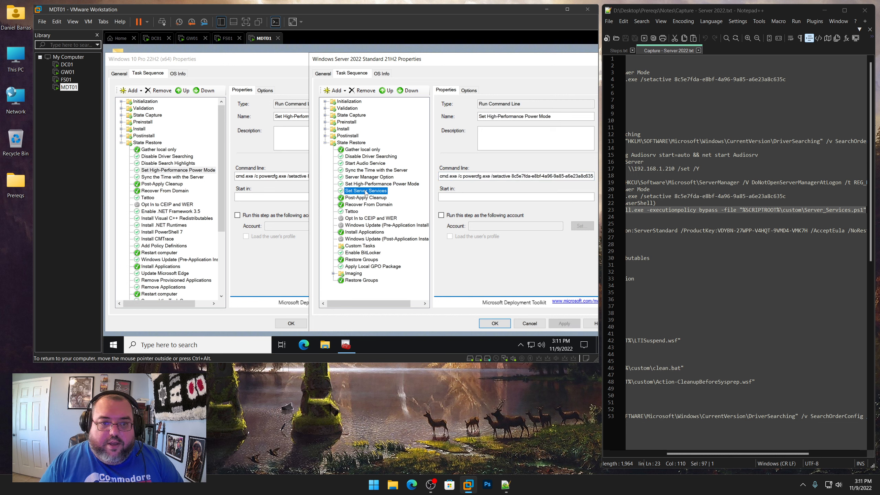
left_click_drag(756, 455, 651, 454)
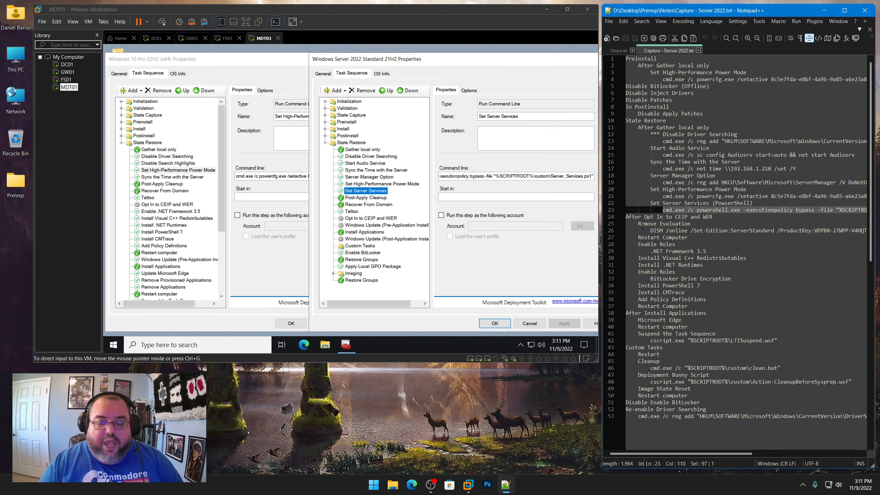
left_click(363, 205)
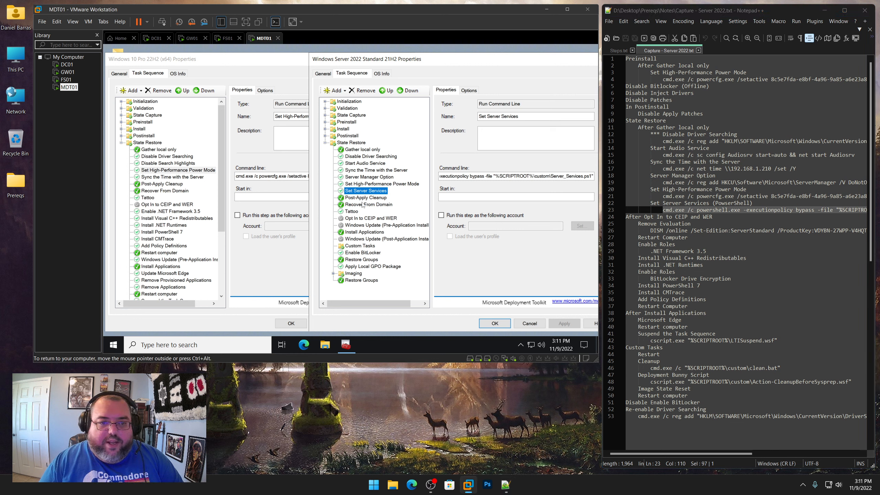
left_click(355, 220)
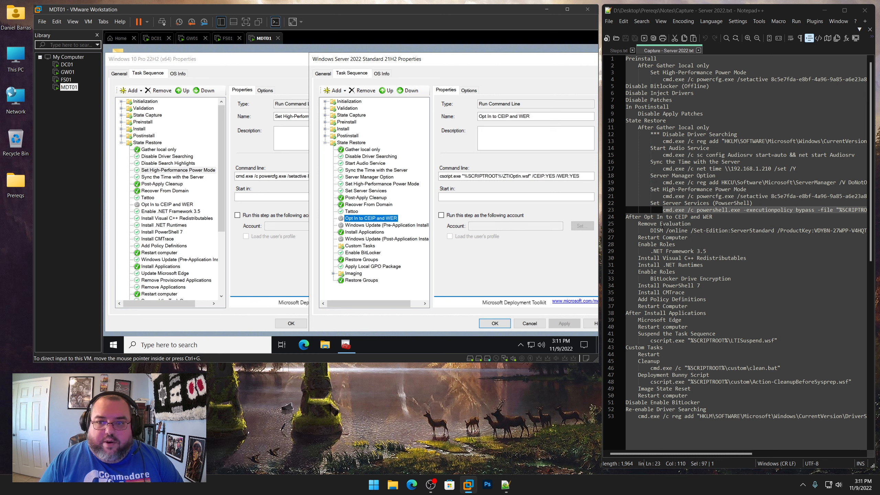
Add a Run Command Line step named 'Remove Evaluation' after Opt In to CEIP and WER, copying the name from the notes
left_click_drag(638, 223, 690, 224)
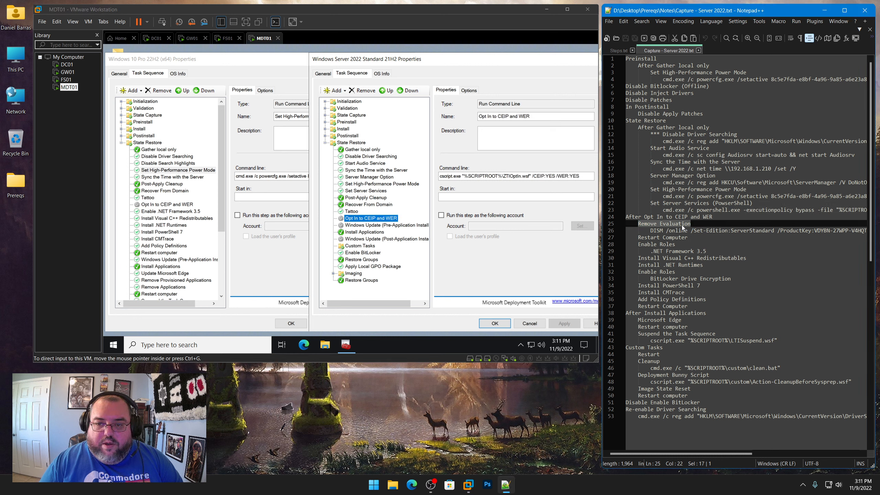
right_click(671, 223)
left_click(685, 237)
left_click(335, 91)
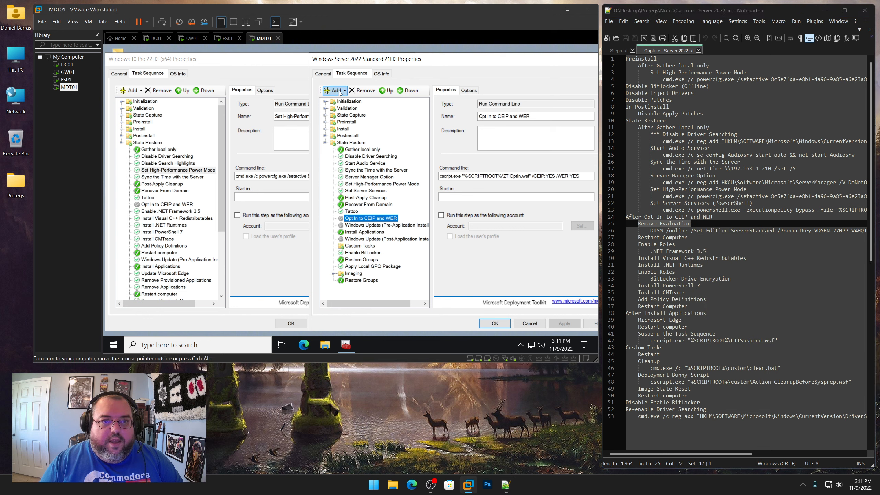
mouse_move(342, 113)
left_click(410, 114)
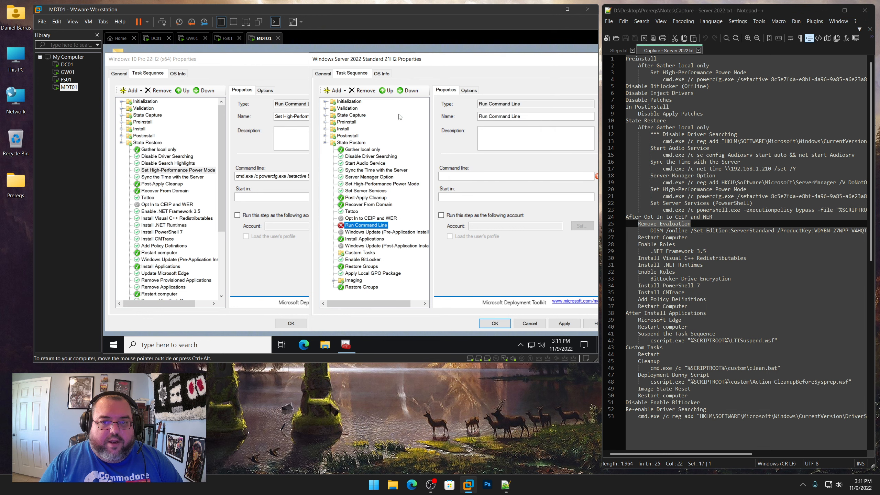
key("ctrl+v")
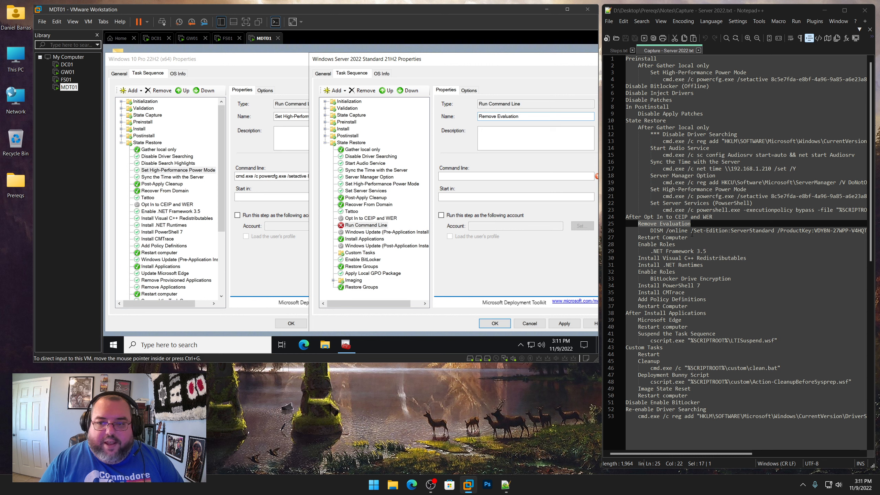
Set its command line to the DISM /online /Set-Edition:ServerStandard command with the product key from the notes, and apply
left_click(651, 230)
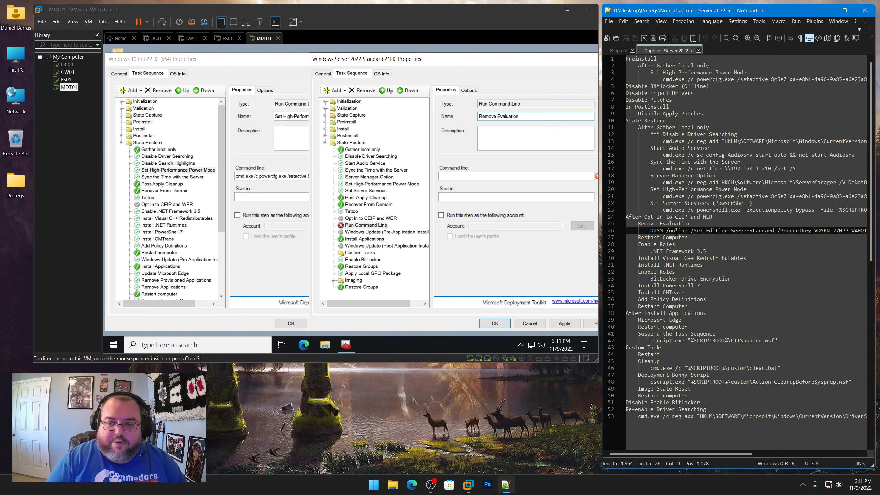
key("shift+End")
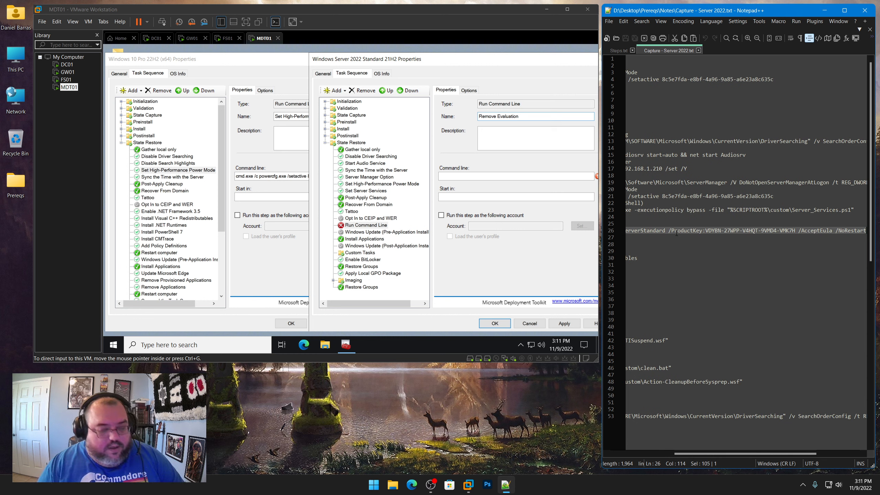
left_click(485, 176)
key("ctrl+v")
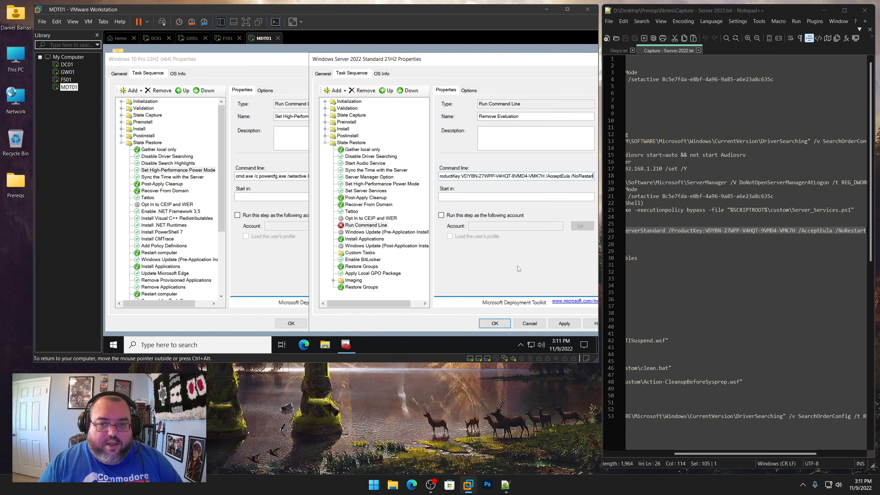
left_click(564, 323)
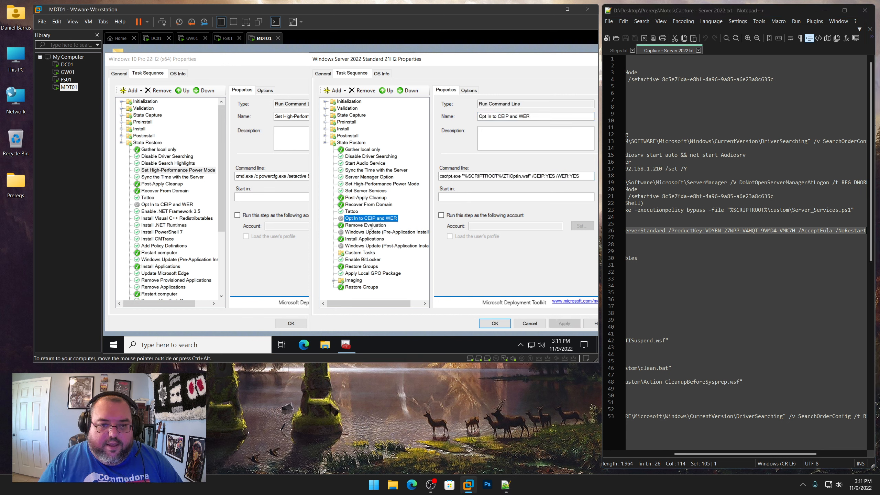
Enable Continue on error for the Remove Evaluation step
left_click(469, 90)
left_click(467, 136)
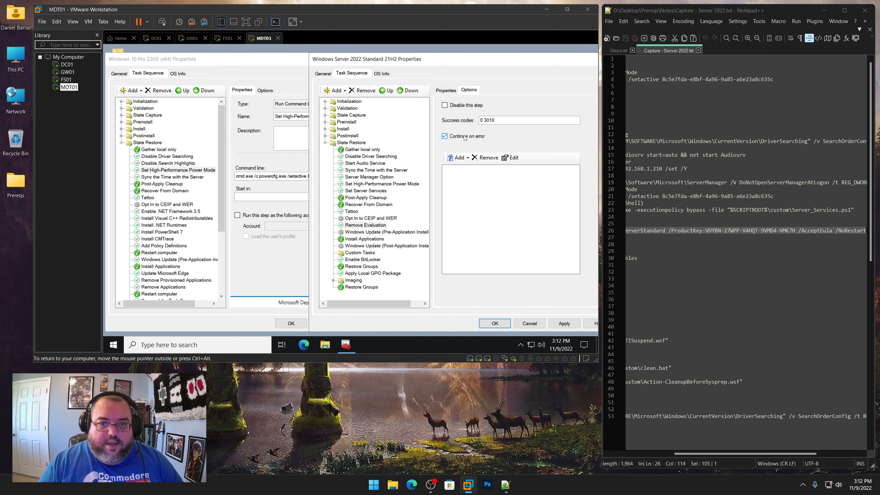
left_click(372, 219)
left_click(373, 225)
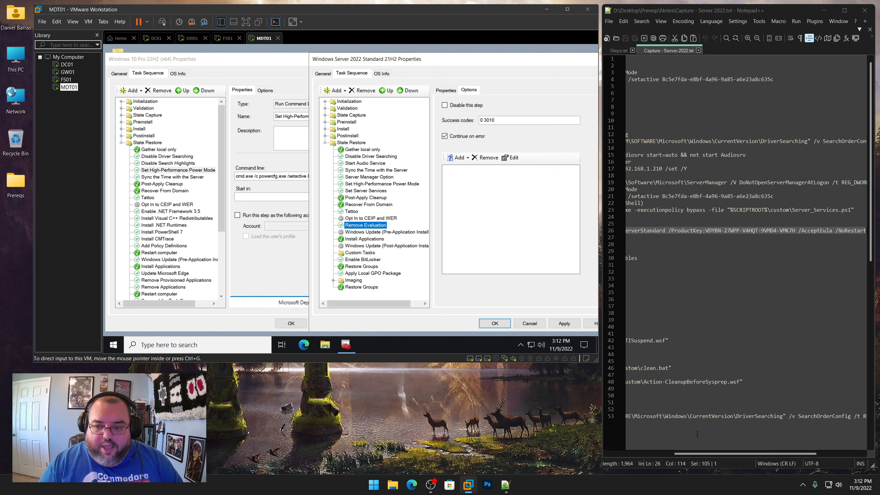
Add a Restart computer step after Remove Evaluation, following the notes
left_click_drag(700, 456, 635, 456)
left_click_drag(687, 237, 638, 238)
left_click(335, 90)
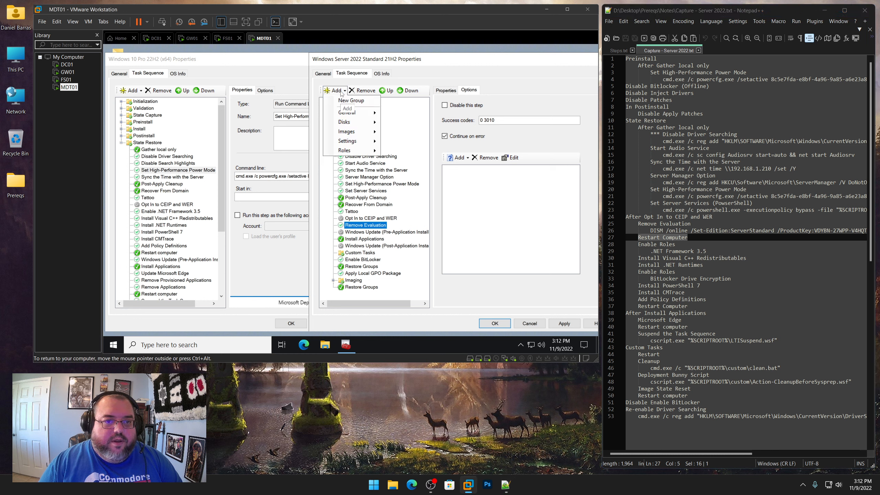
mouse_move(348, 112)
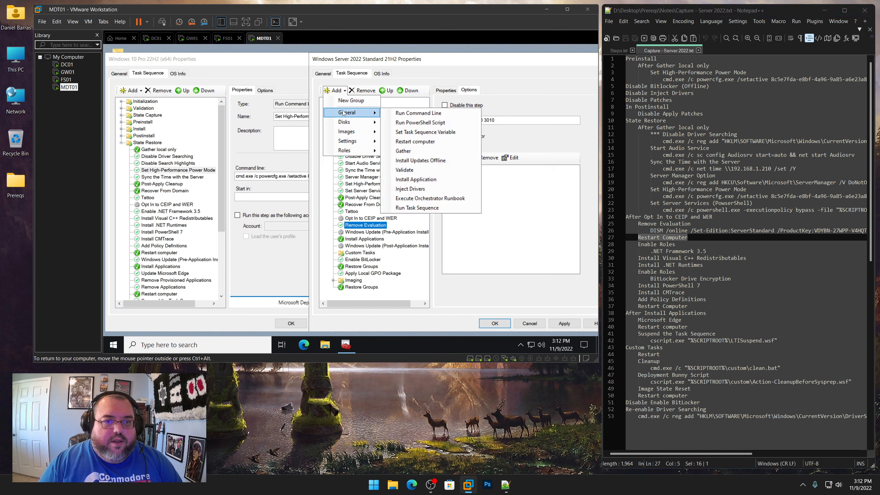
left_click(415, 142)
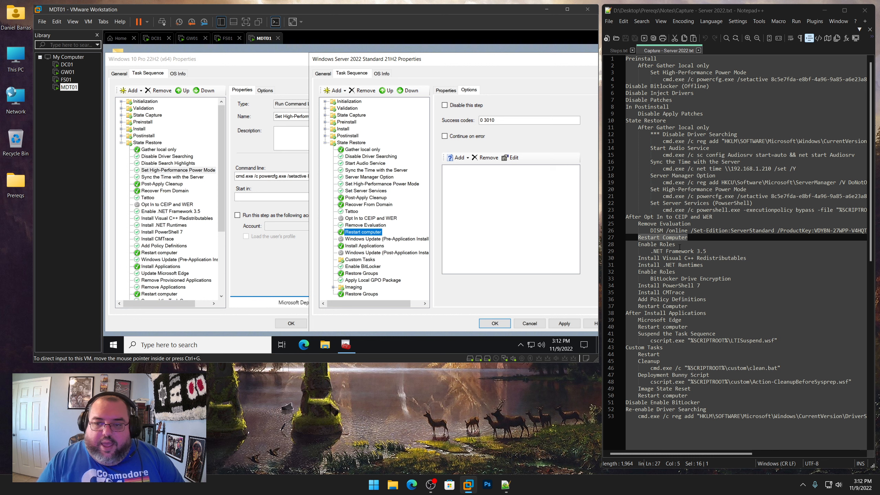
Add an Install Roles and Features step after Restart computer with Continue on error enabled
left_click_drag(676, 244, 637, 245)
left_click(379, 245)
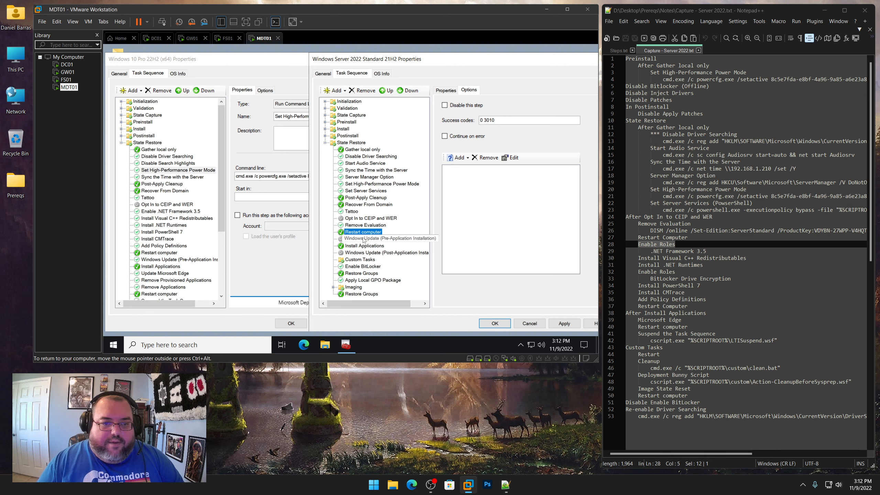
left_click(343, 91)
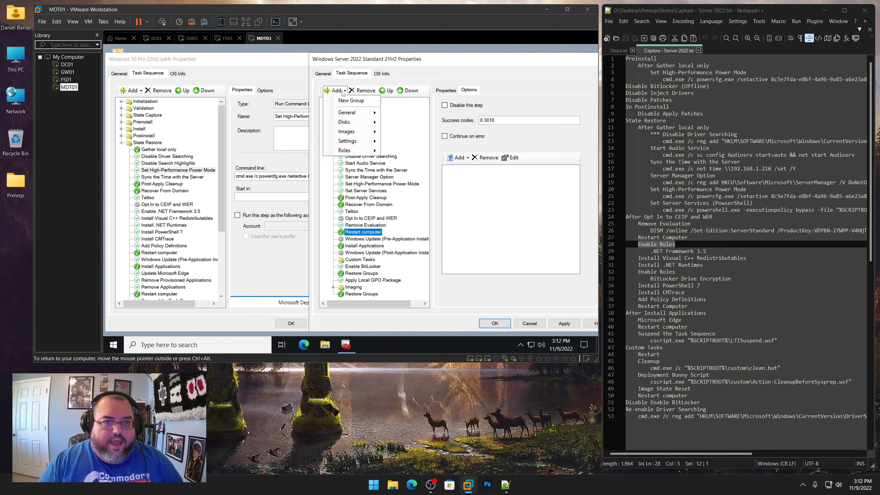
mouse_move(341, 151)
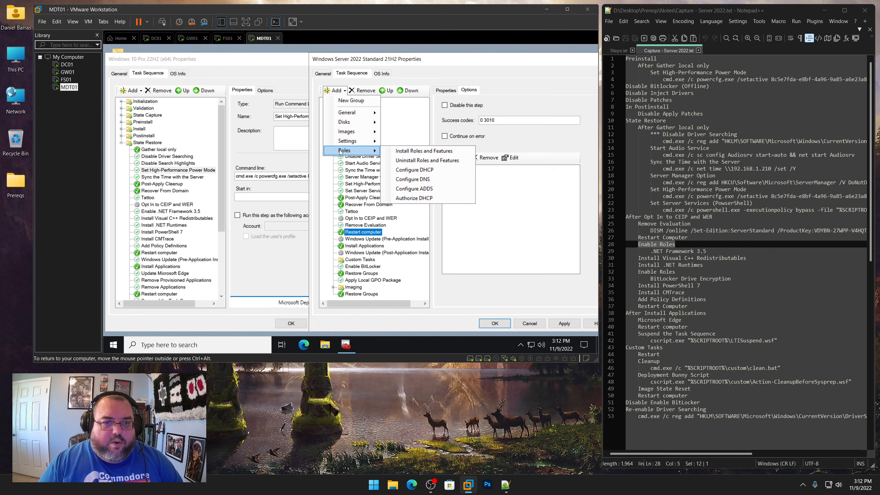
left_click(399, 153)
left_click(455, 138)
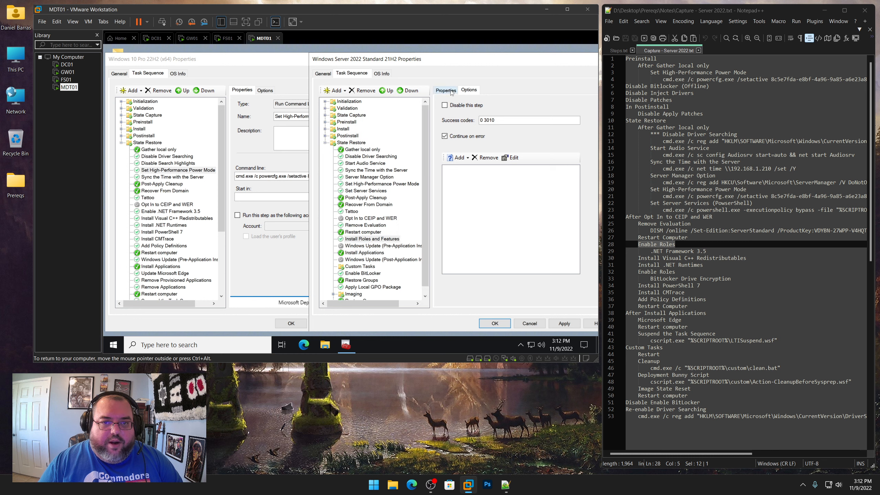
Set its operating system to Windows Server 2019, select the .NET Framework 3.5 feature, and apply
left_click(450, 91)
left_click(459, 170)
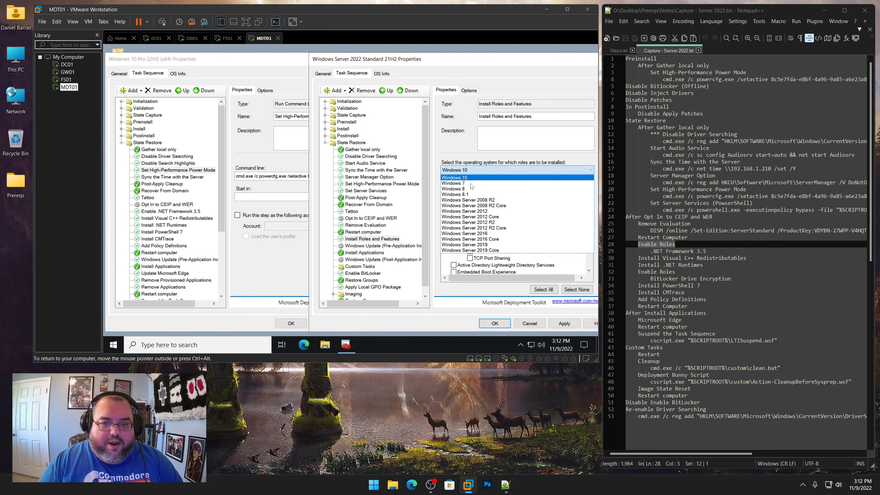
left_click(494, 244)
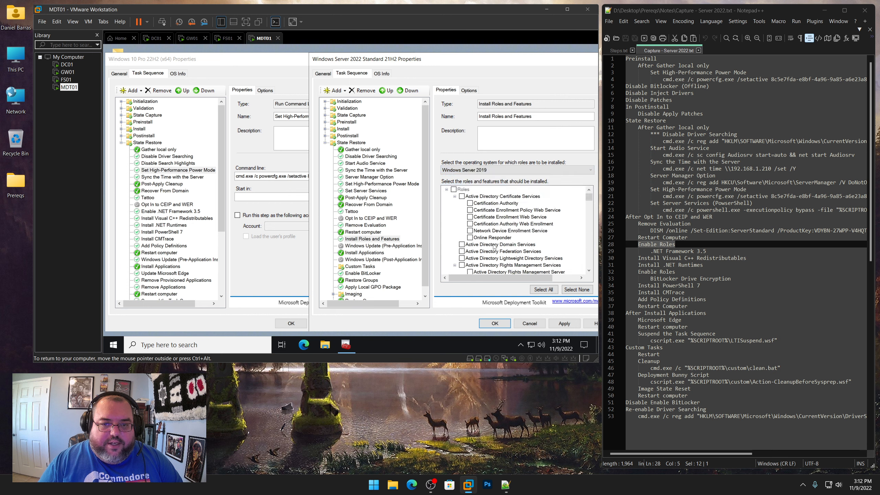
left_click_drag(589, 196, 594, 226)
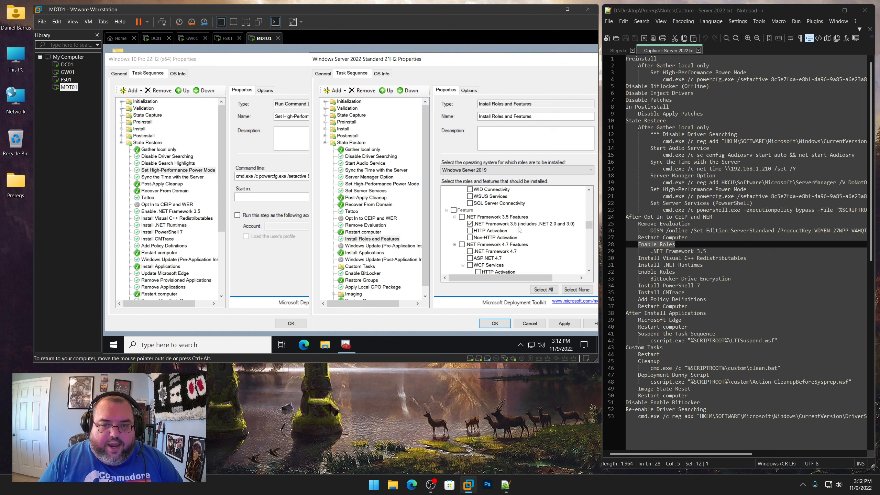
left_click(564, 323)
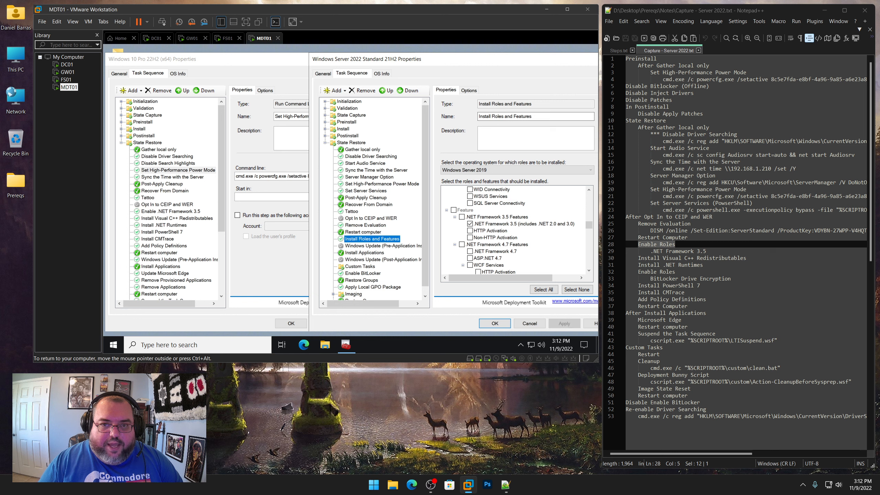
Rename the Install Roles and Features step, entering 'Enable'
type("Enable .NET Framework 3.5")
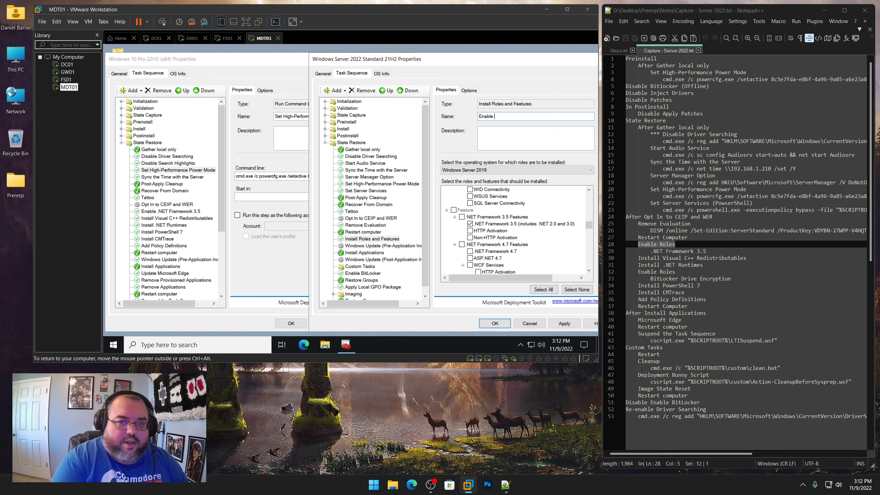
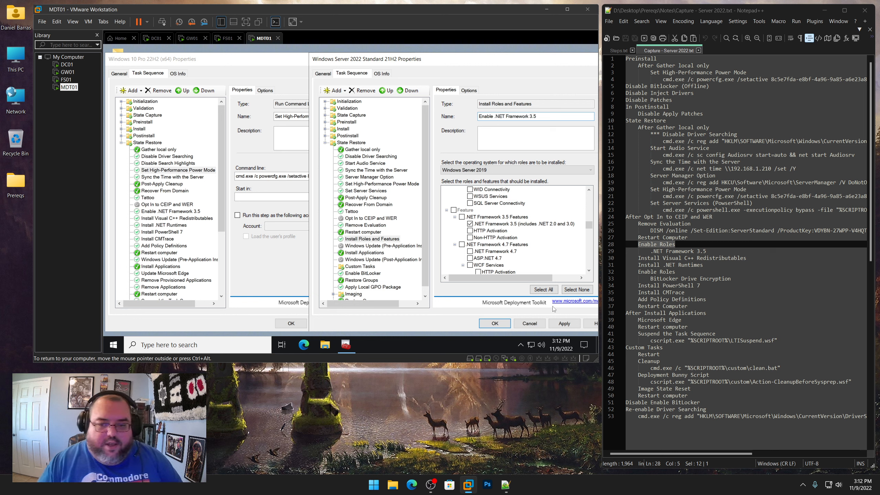
Apply the step rename and highlight the Install Visual C++ Redistributables line in the server capture notes
left_click(564, 323)
left_click(375, 232)
left_click(369, 239)
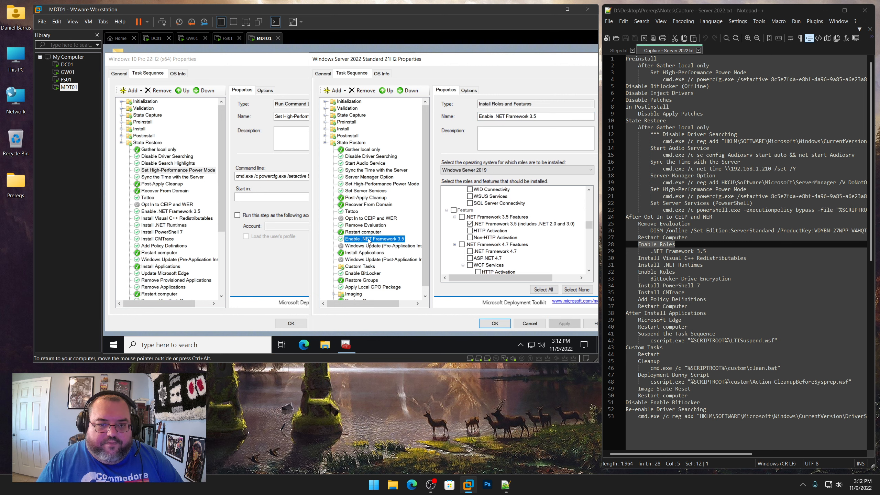
scroll(738, 222, "down", 3)
left_click_drag(748, 197, 638, 197)
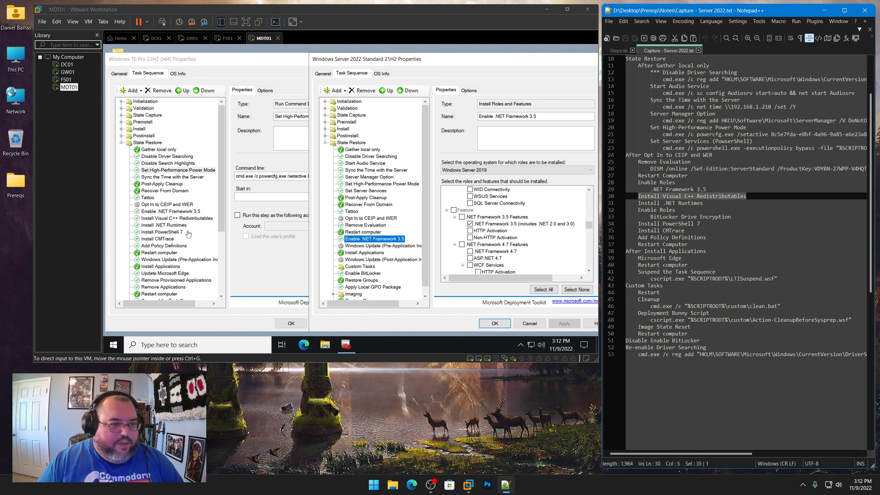
Copy the Install Visual C++ Redistributables step from the Windows 10 sequence and paste it after Enable .NET Framework 3.5 in the server sequence
left_click(185, 232)
left_click(179, 219)
right_click(179, 221)
left_click(198, 225)
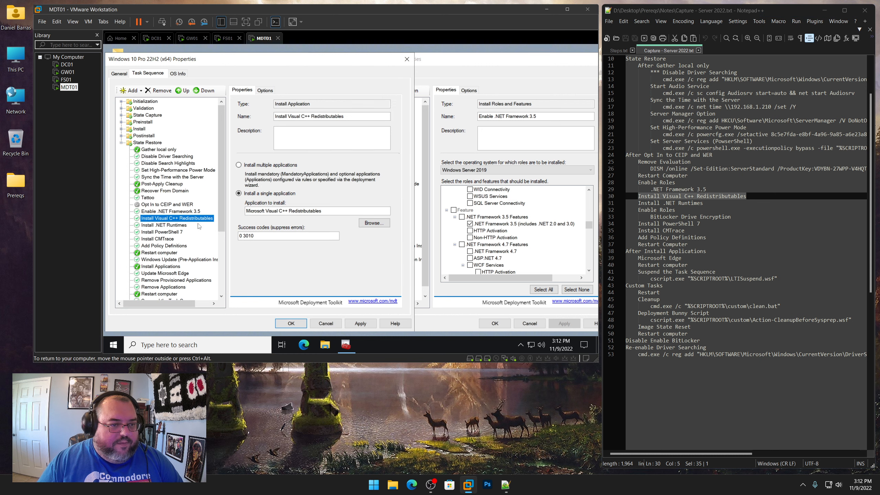
left_click(450, 62)
left_click_drag(402, 61, 504, 64)
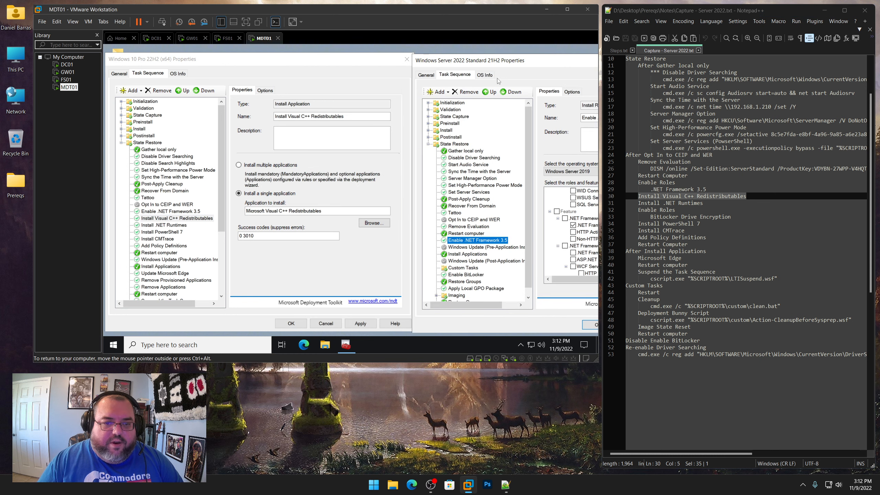
right_click(479, 239)
left_click(489, 252)
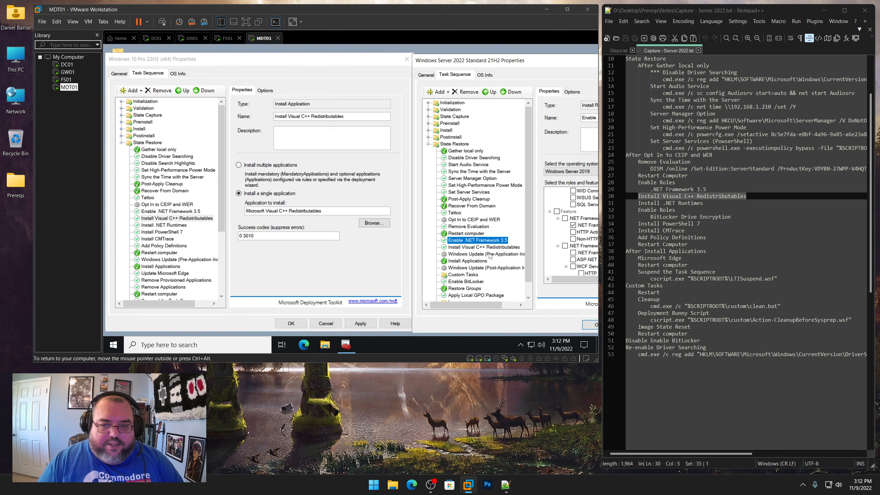
left_click(468, 248)
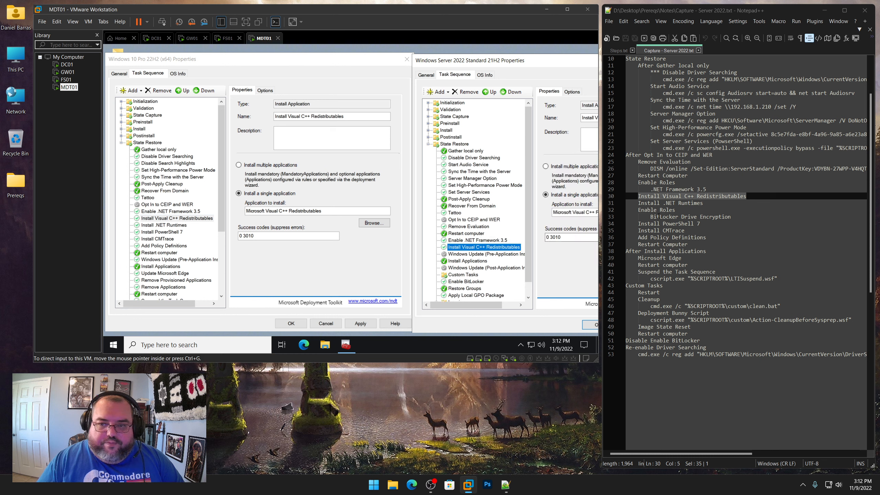
Copy the Install .NET Runtimes step from the Windows 10 sequence and paste it after Install Visual C++ Redistributables in the server sequence
left_click_drag(704, 204, 638, 204)
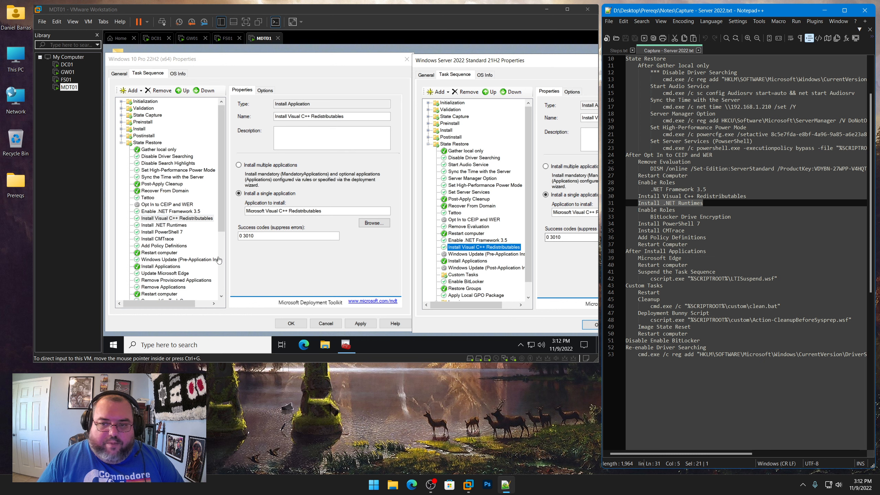
left_click(167, 226)
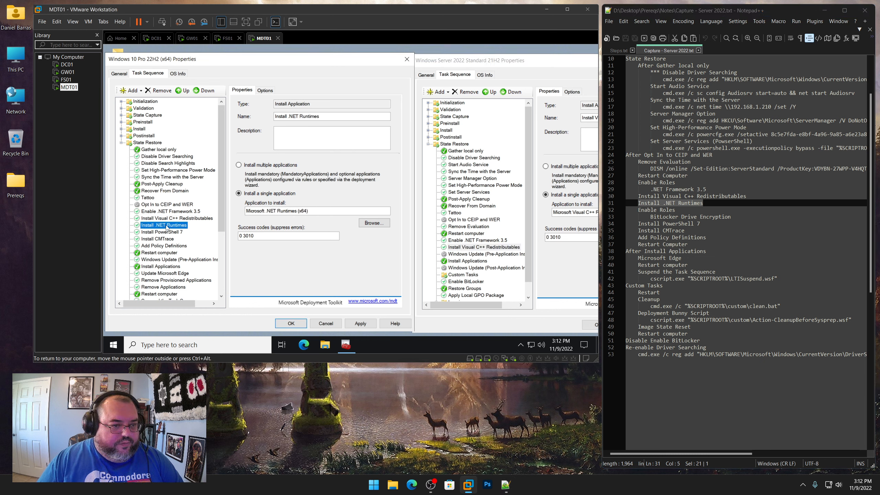
right_click(167, 226)
left_click(179, 231)
left_click(475, 247)
right_click(477, 248)
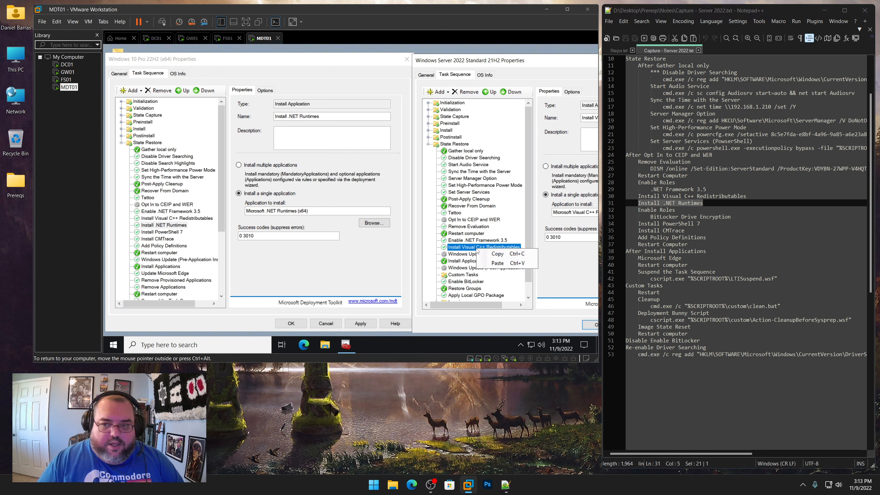
left_click(493, 263)
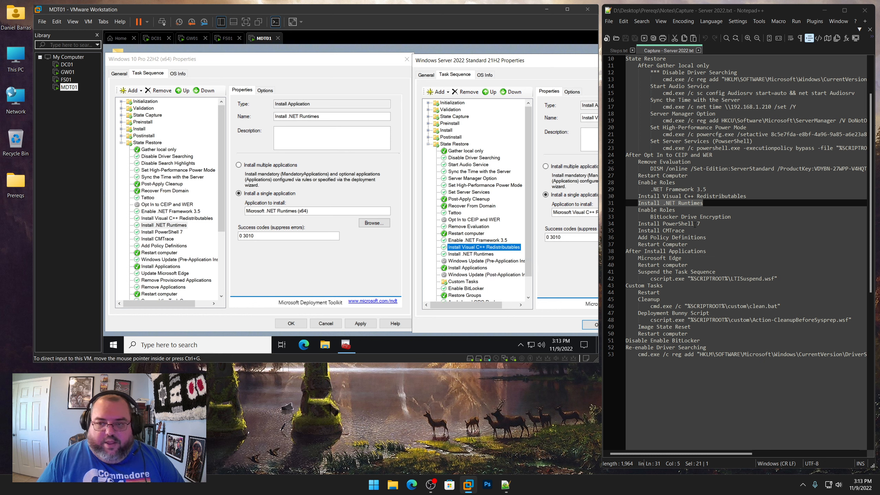
Add an Install Roles and Features step after Install .NET Runtimes in the server sequence, following the Enable Roles note
left_click_drag(738, 219, 639, 212)
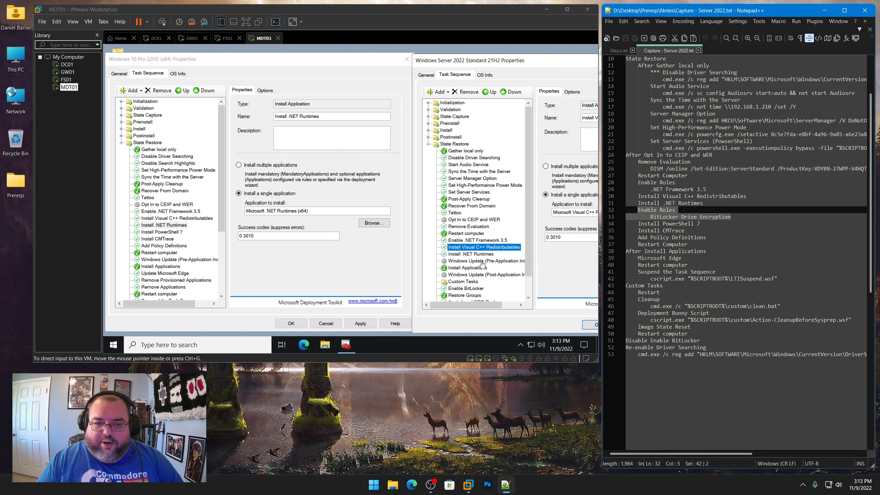
left_click(459, 254)
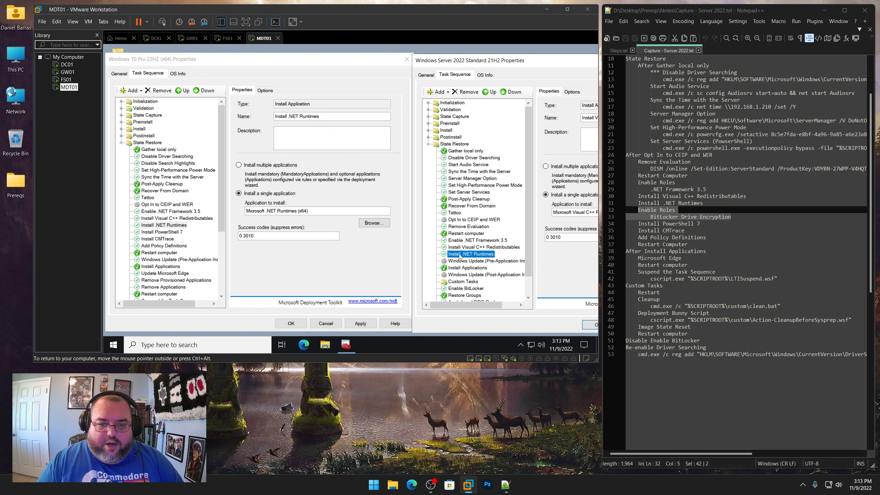
left_click(439, 92)
mouse_move(457, 151)
left_click(513, 151)
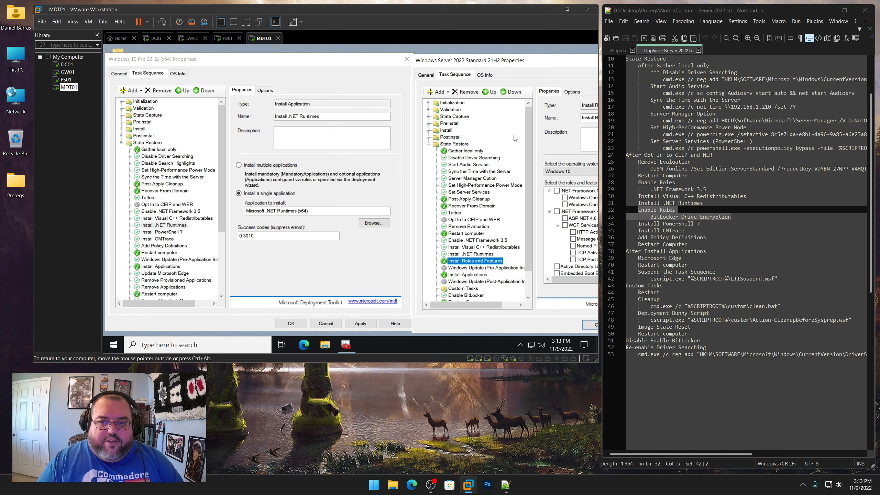
left_click_drag(562, 61, 449, 61)
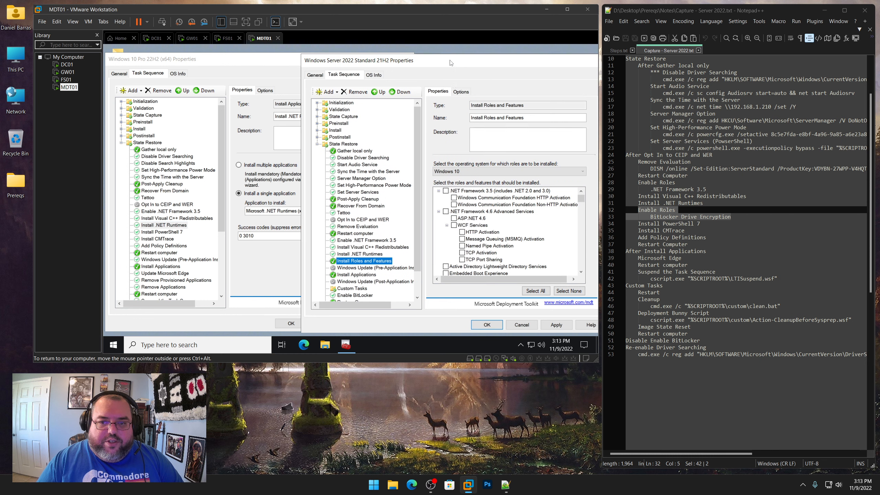
Set the new step's operating system to Windows Server 2019 and select the BitLocker Drive Encryption feature
left_click(480, 173)
left_click(484, 246)
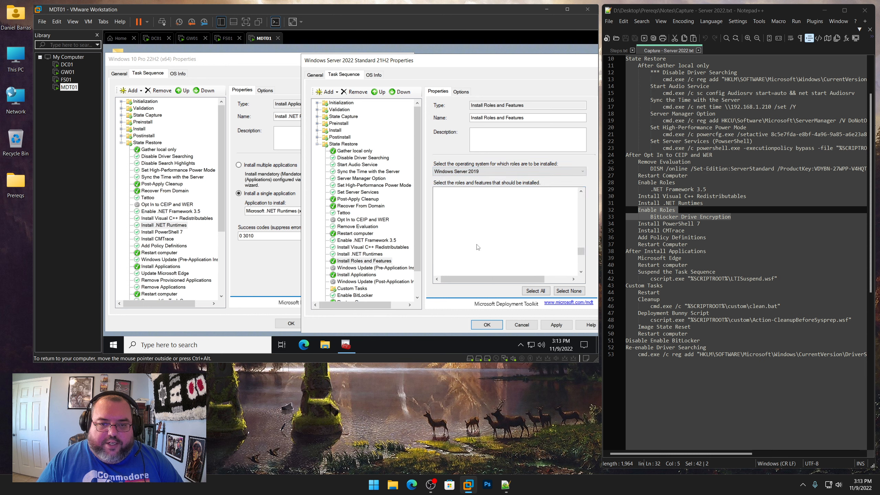
scroll(485, 243, "down", 10)
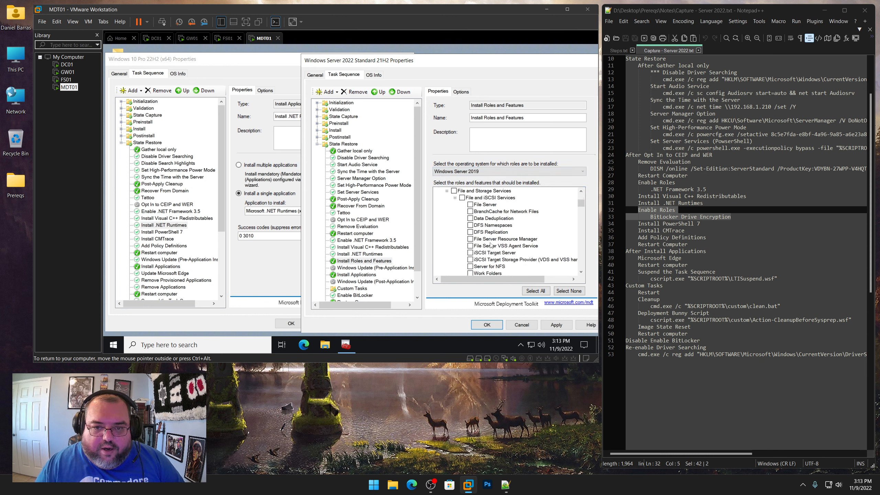
scroll(491, 245, "up", 3)
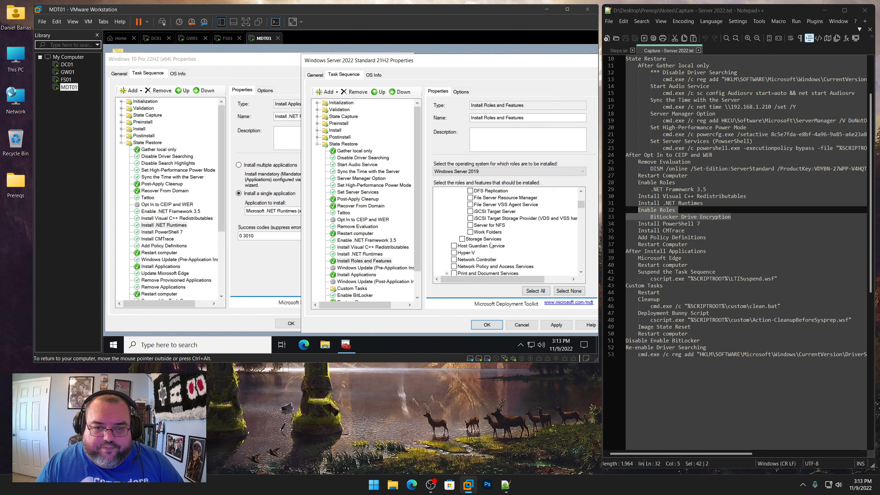
scroll(491, 246, "up", 1)
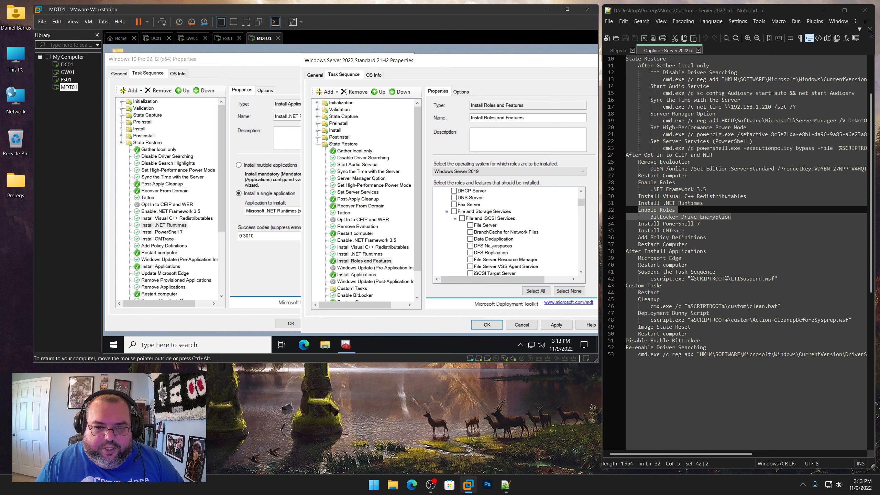
scroll(491, 245, "down", 3)
scroll(490, 245, "up", 3)
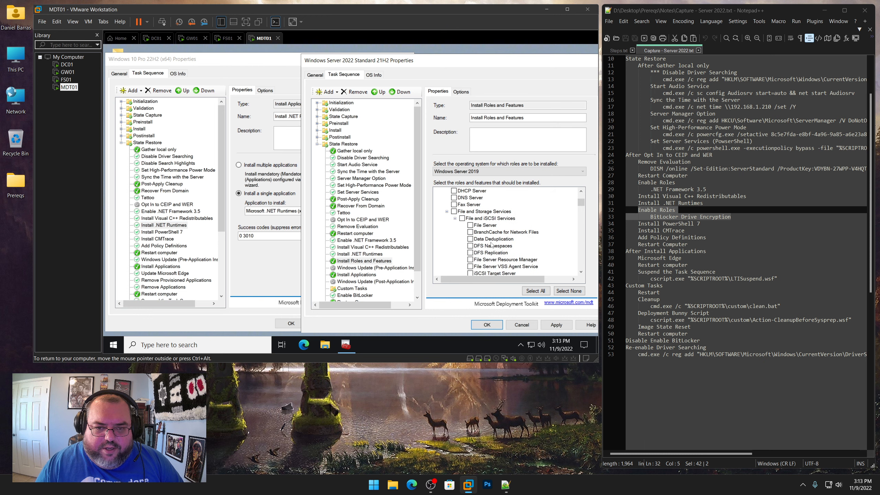
scroll(491, 244, "down", 8)
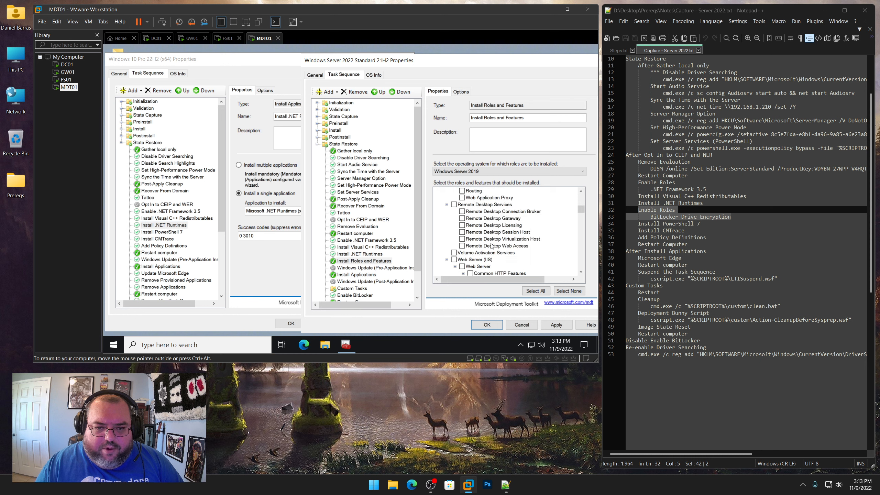
scroll(491, 245, "down", 10)
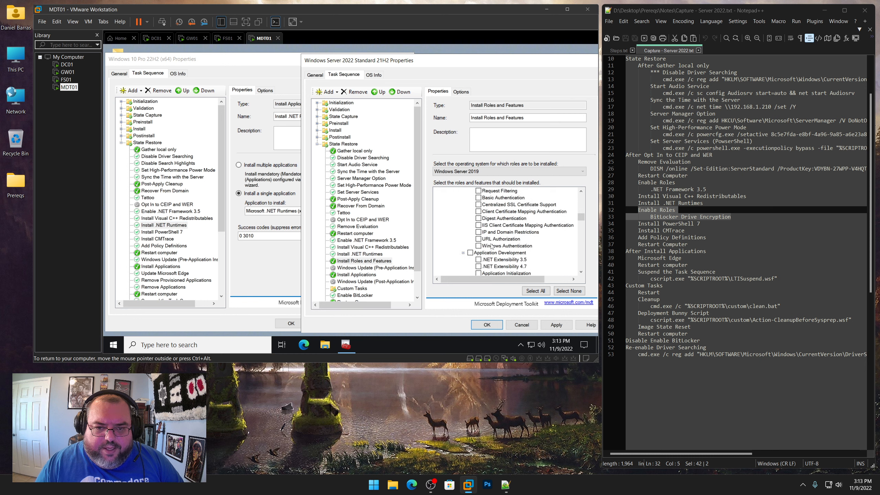
scroll(491, 246, "down", 10)
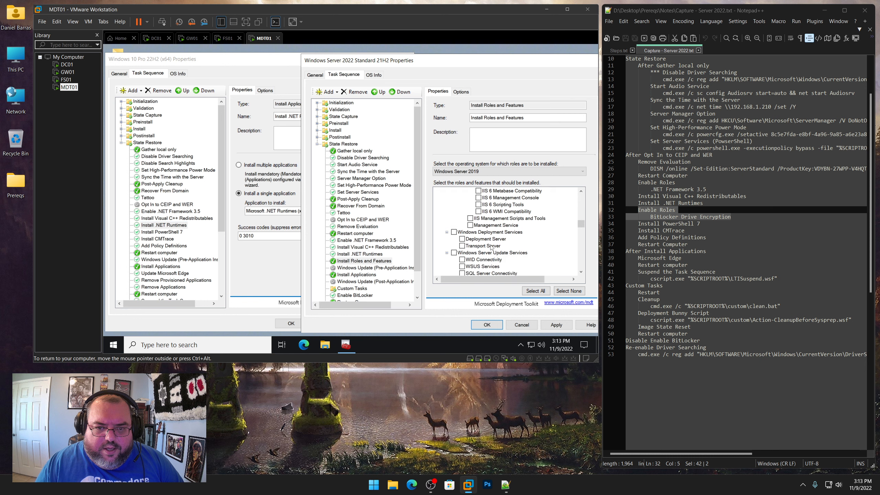
scroll(491, 246, "down", 10)
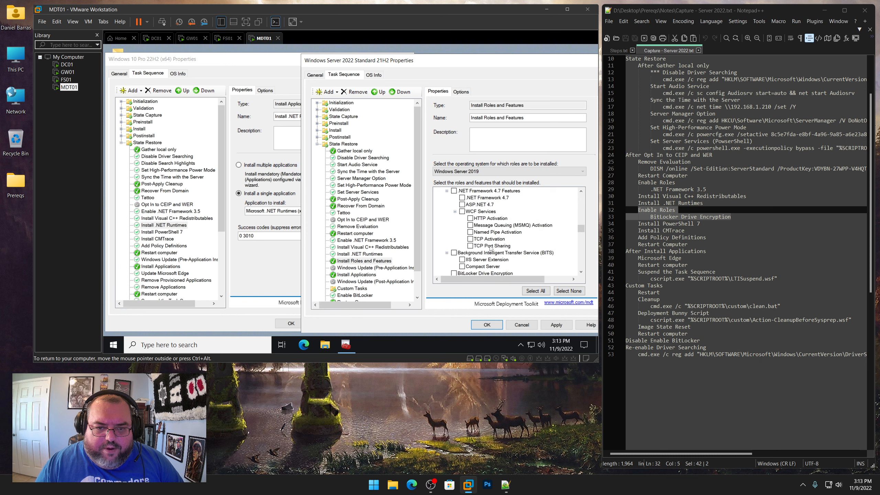
scroll(490, 247, "down", 3)
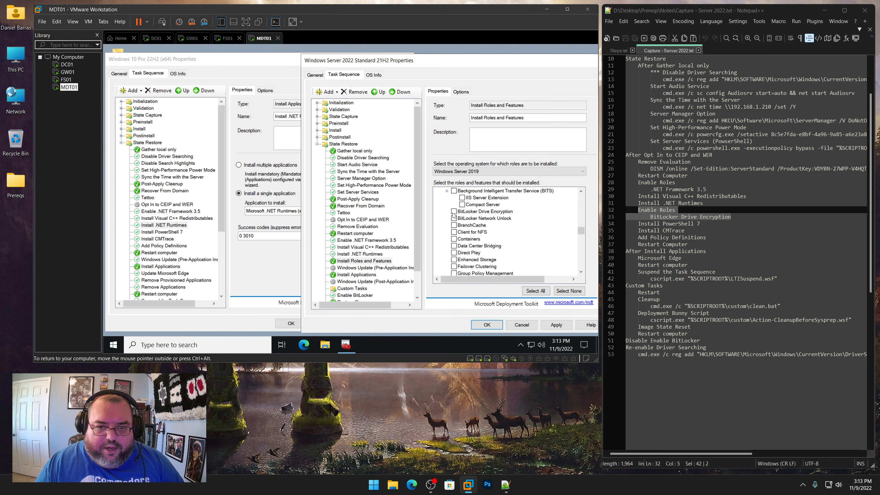
Rename the step to Enable BitLocker Drive Encryption, apply, and enable Continue on error in its options
left_click_drag(530, 118, 470, 118)
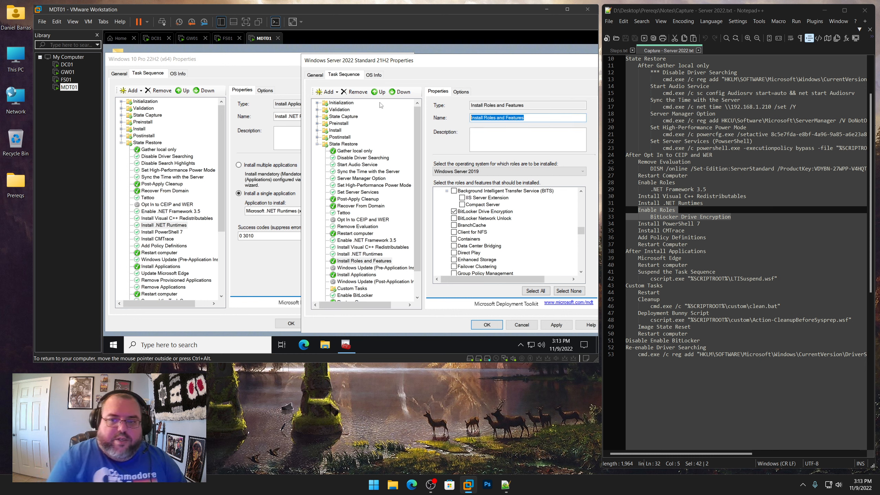
type("Enable BitLocker Drive Encryption")
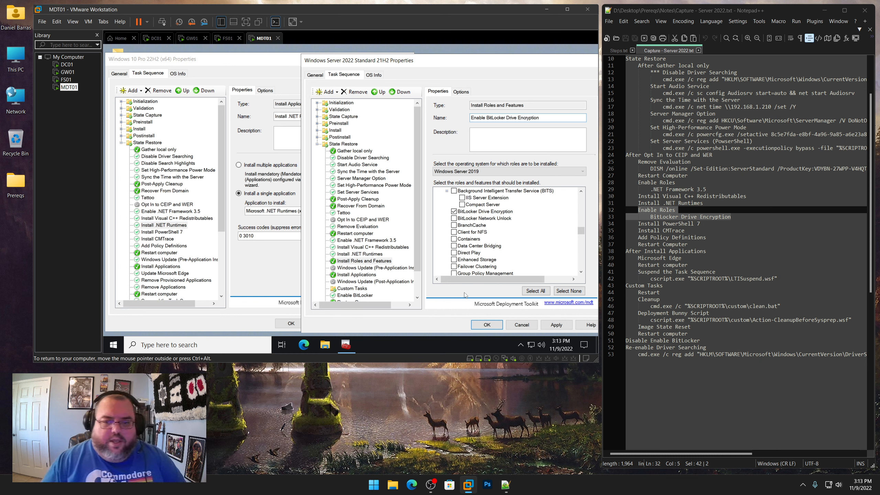
left_click(556, 325)
left_click(461, 92)
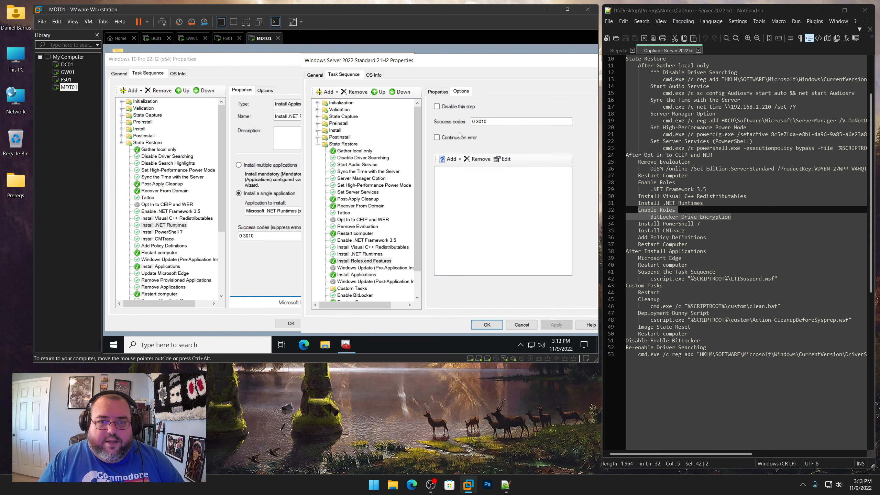
left_click(350, 255)
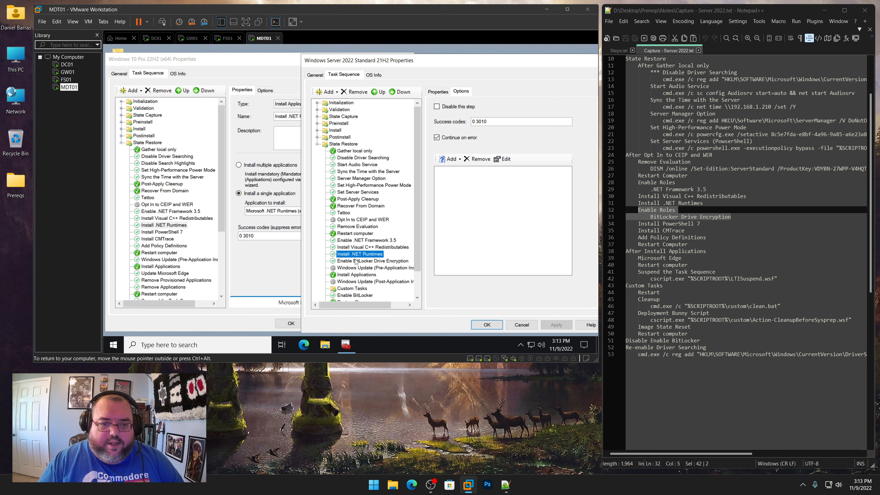
Copy the Install PowerShell 7 step from the Windows 10 sequence and paste it after Enable BitLocker Drive Encryption in the server sequence
left_click(355, 260)
left_click_drag(699, 224, 637, 223)
left_click(173, 232)
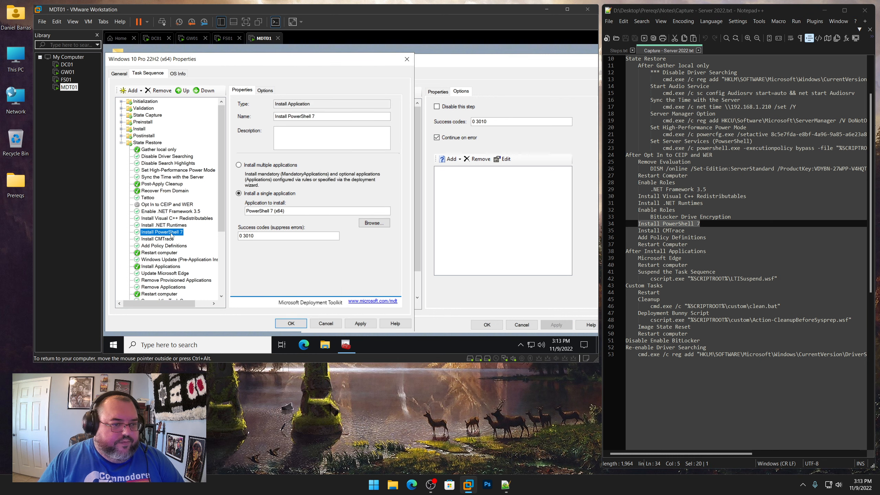
left_click_drag(425, 60, 507, 71)
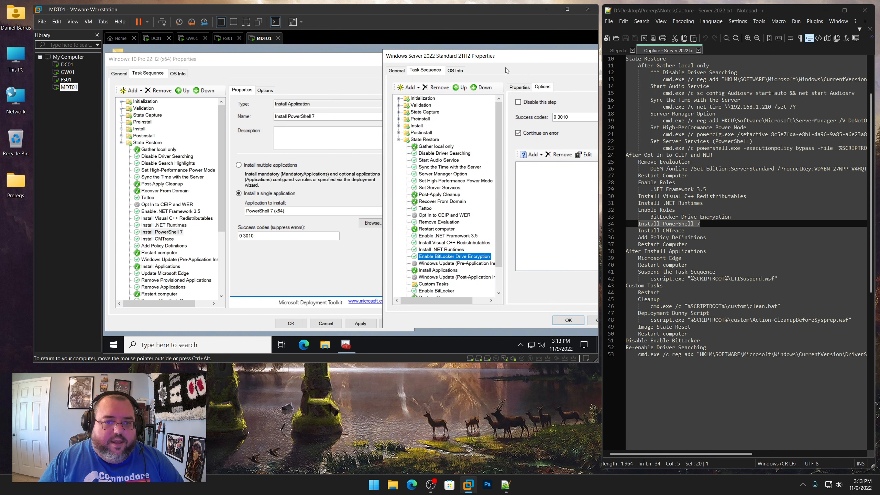
right_click(452, 256)
left_click(463, 271)
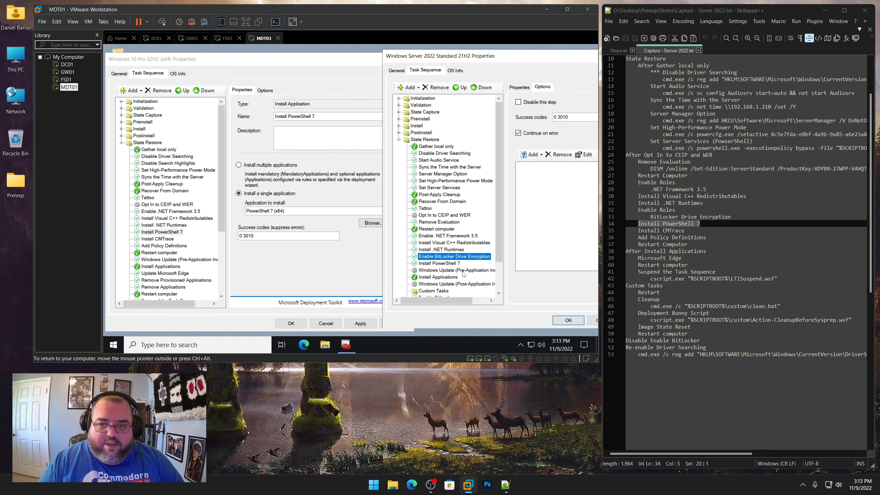
Copy the Install CMTrace step from the Windows 10 sequence and paste it after Install PowerShell 7 in the server sequence
left_click(163, 240)
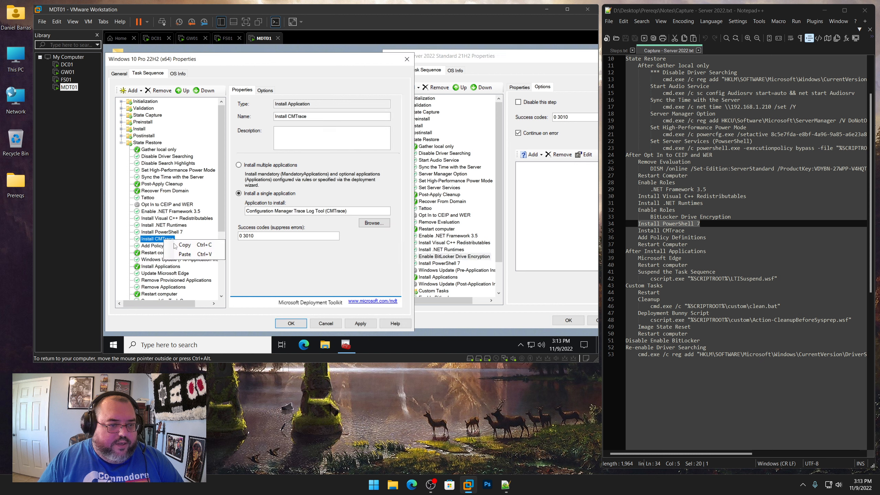
left_click(444, 265)
right_click(444, 264)
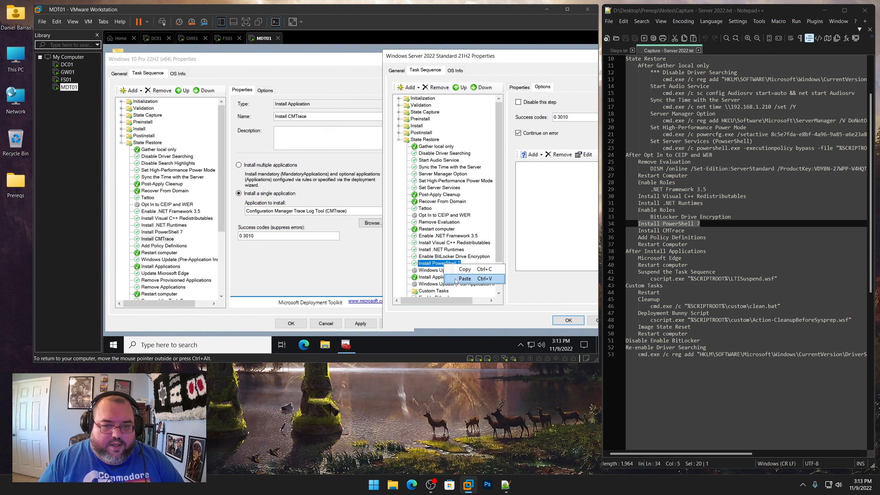
left_click(456, 282)
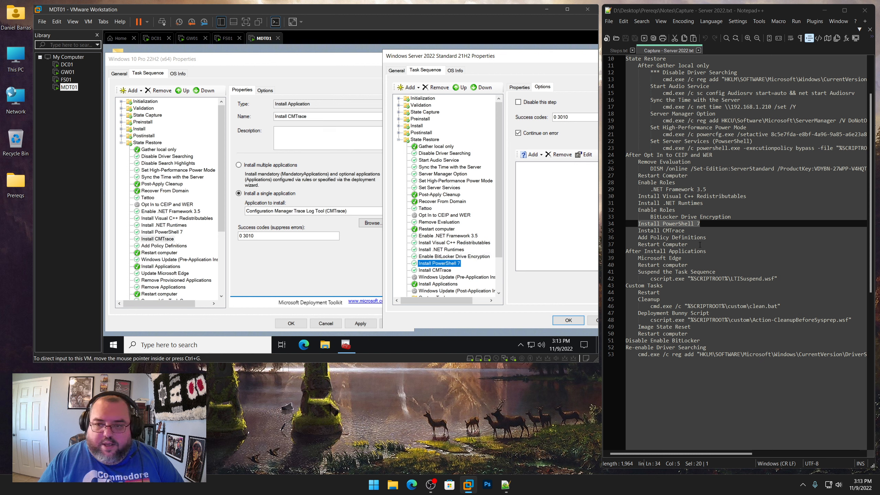
Copy the Add Policy Definitions step from the Windows 10 sequence and paste it after Install CMTrace in the server sequence
left_click(168, 246)
right_click(168, 246)
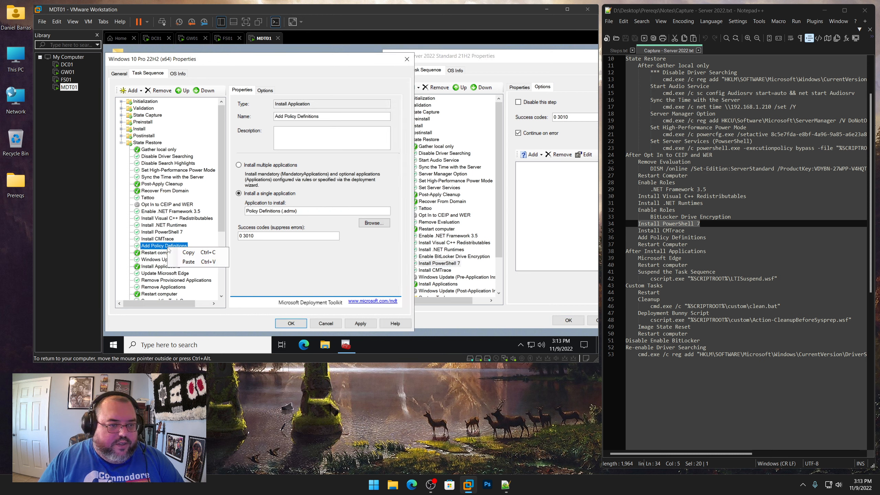
left_click(188, 252)
left_click(433, 270)
right_click(435, 270)
left_click(456, 283)
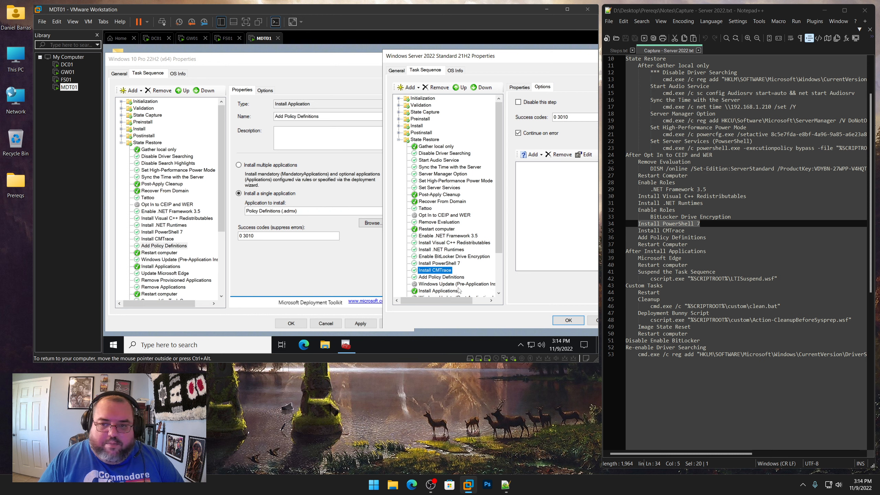
left_click_drag(706, 238, 641, 238)
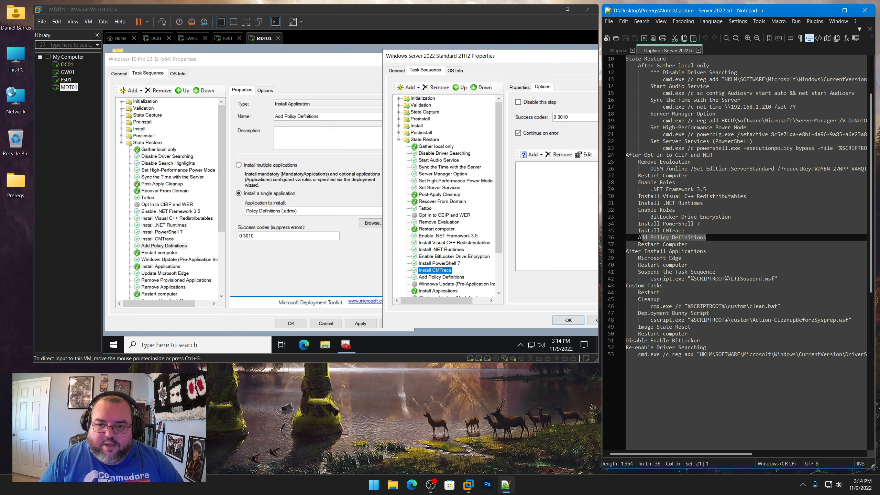
Copy the Restart computer step from the Windows 10 sequence, paste it after Add Policy Definitions in the server sequence, and disable it
left_click(162, 253)
right_click(163, 254)
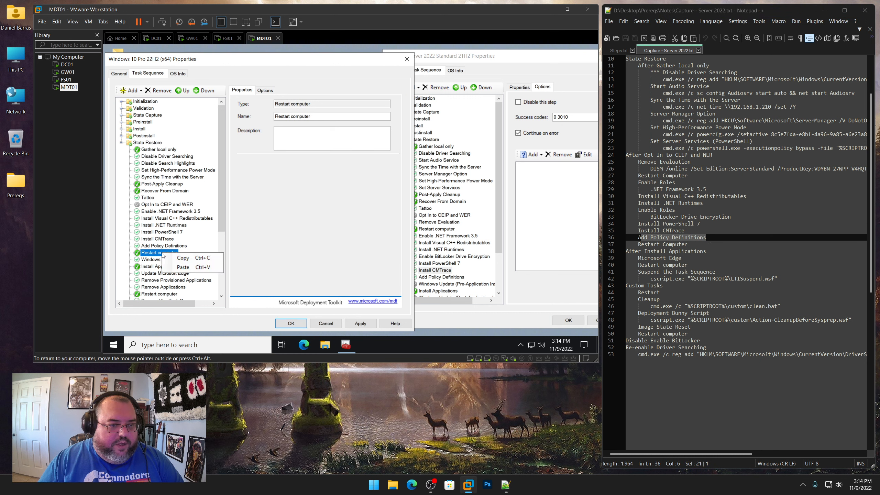
left_click(183, 258)
left_click(430, 277)
right_click(429, 277)
left_click(441, 290)
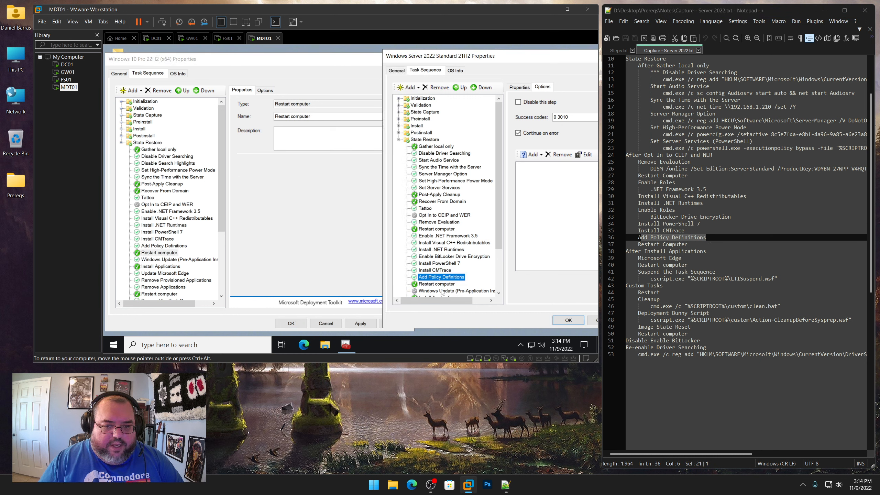
left_click(457, 291)
left_click(533, 104)
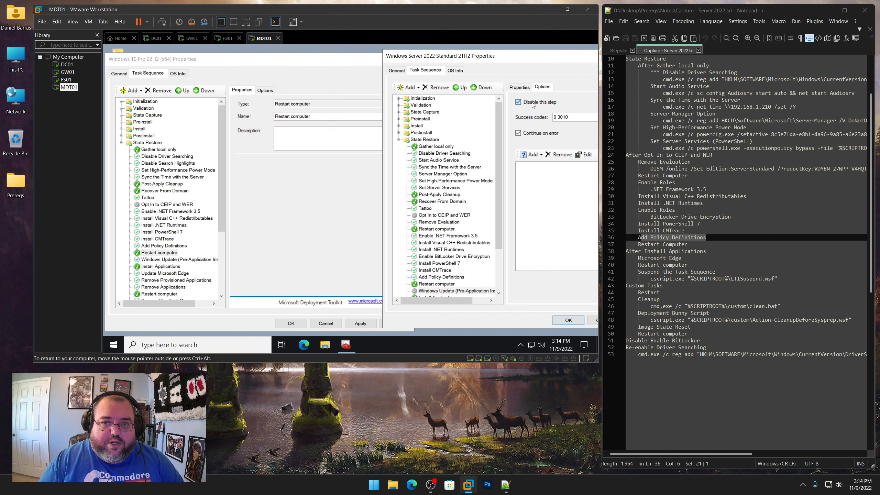
Copy the Update Microsoft Edge step from the Windows 10 sequence and paste it after Install Applications in the server sequence
scroll(436, 253, "down", 3)
left_click(435, 250)
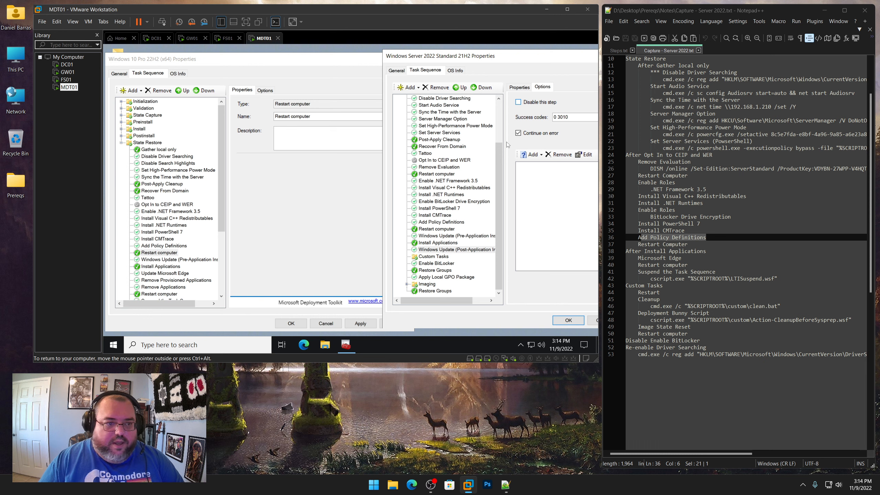
left_click(210, 256)
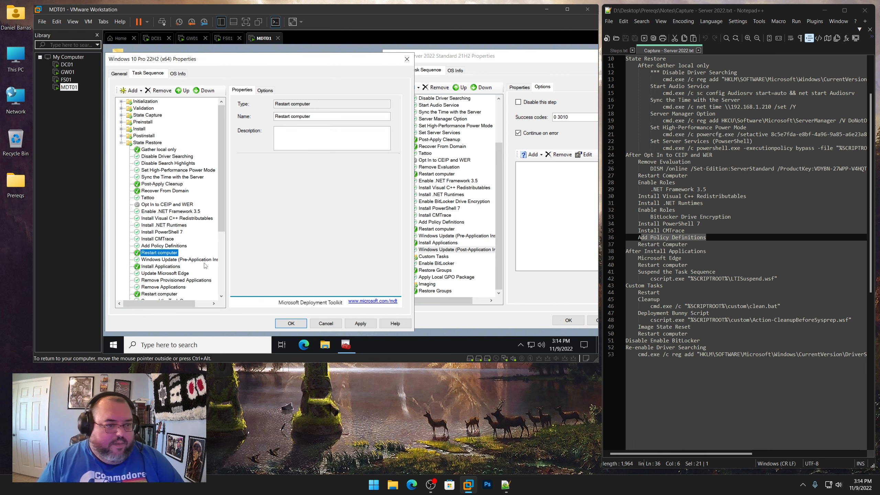
left_click(166, 273)
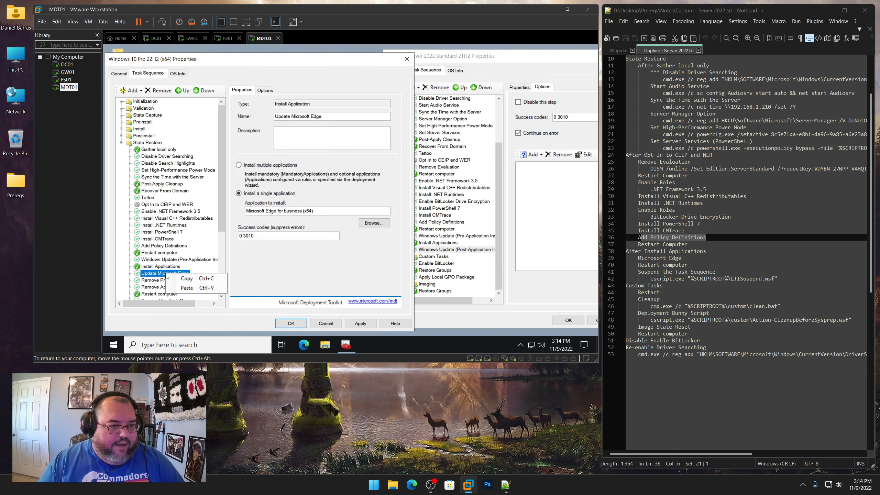
right_click(434, 243)
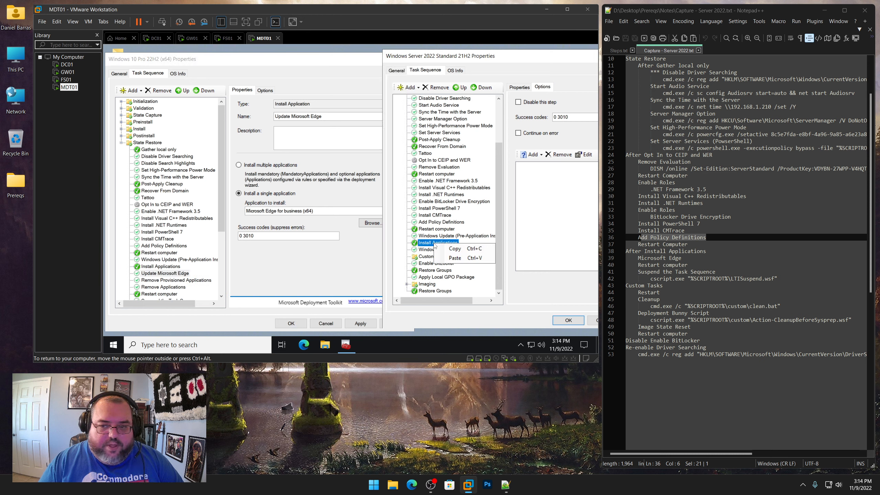
left_click(455, 257)
left_click_drag(692, 266, 638, 265)
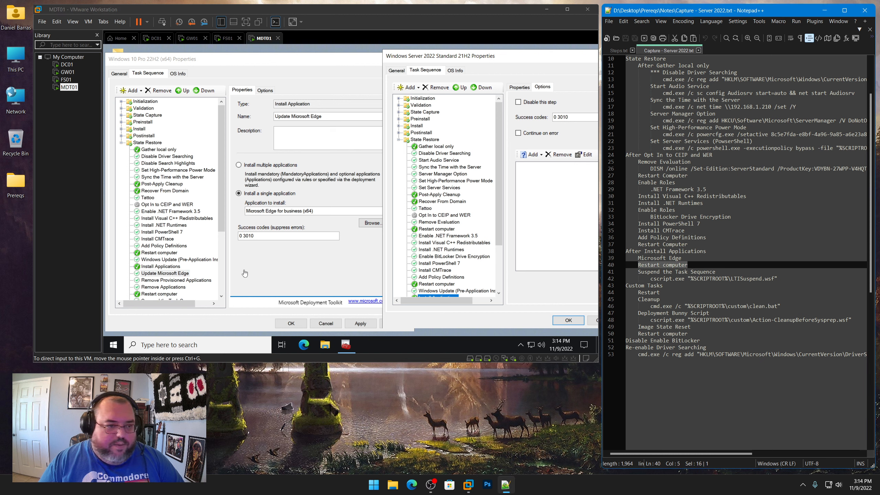
Add a Restart Computer step after Update Microsoft Edge in the server sequence and paste Suspend the Task Sequence from the Windows 10 sequence after it
left_click(187, 275)
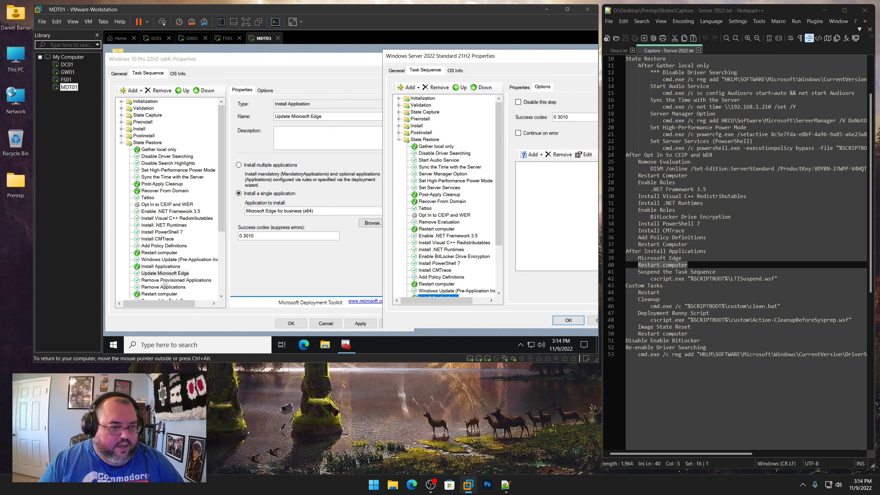
scroll(168, 264, "down", 5)
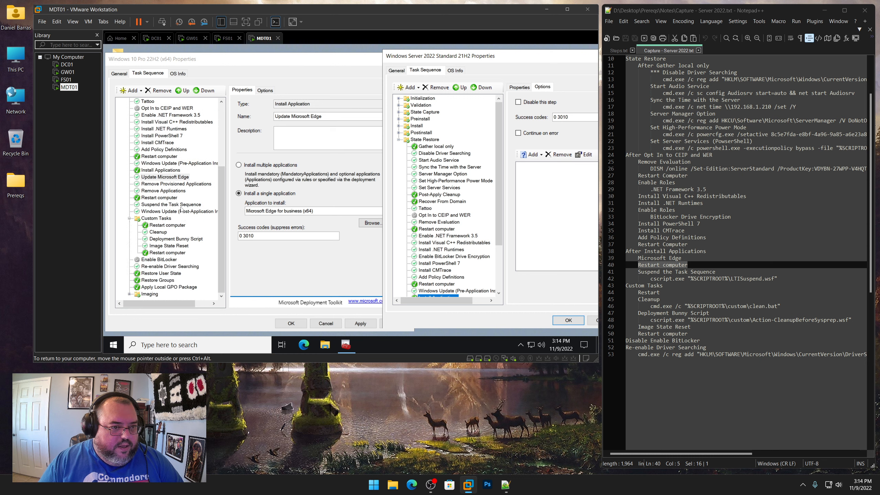
left_click(181, 206)
left_click(498, 273)
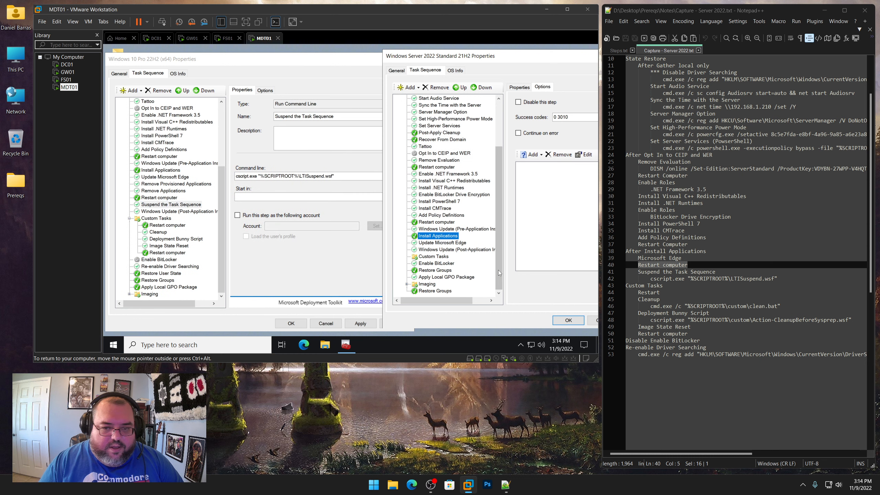
left_click(436, 242)
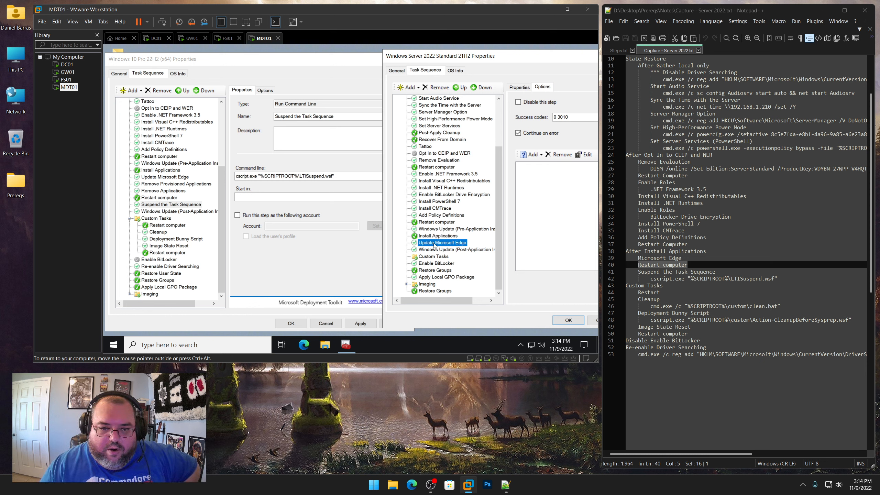
left_click(410, 87)
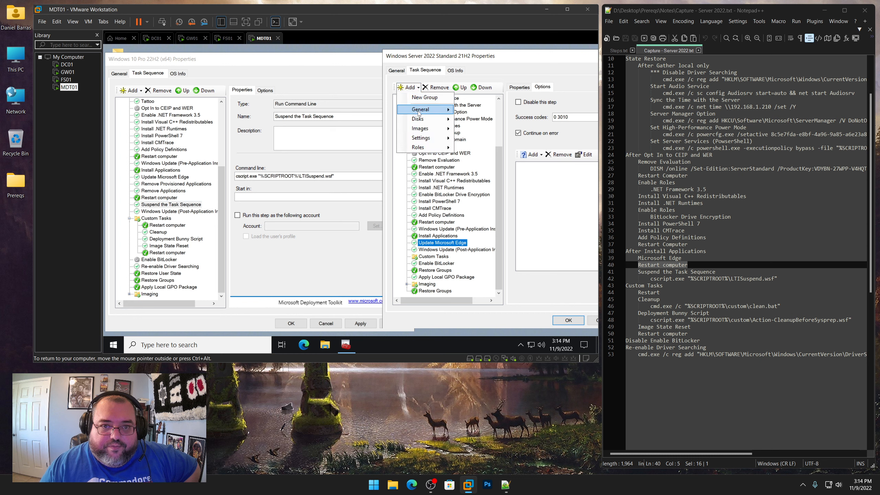
mouse_move(430, 109)
left_click(488, 138)
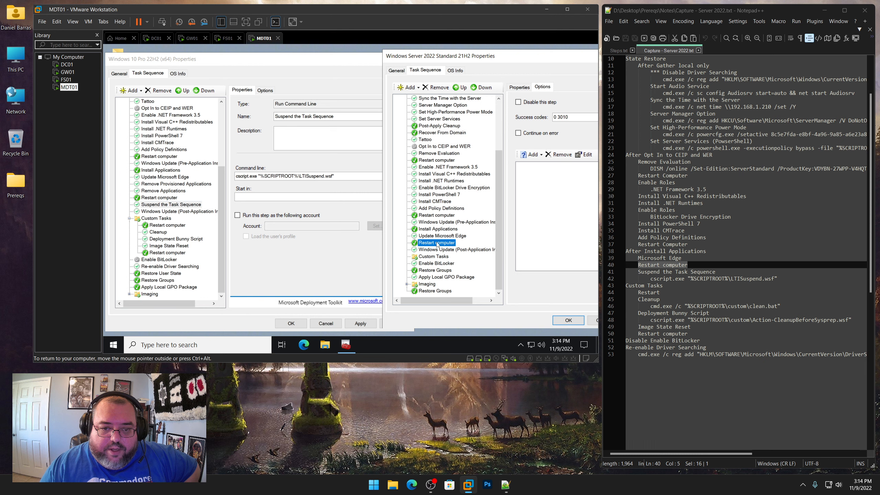
right_click(437, 245)
left_click(457, 257)
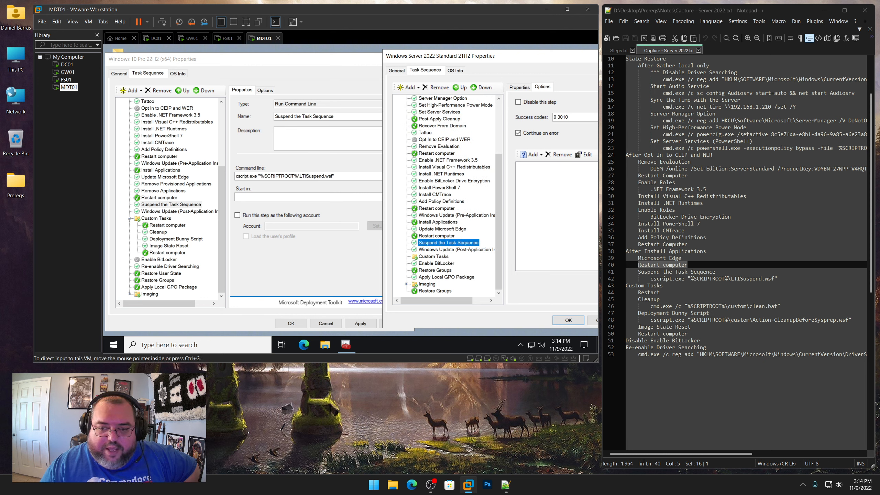
Add a Restart Computer step inside the server's Custom Tasks group and paste the Windows 10 Cleanup step after it
left_click(431, 256)
left_click(409, 88)
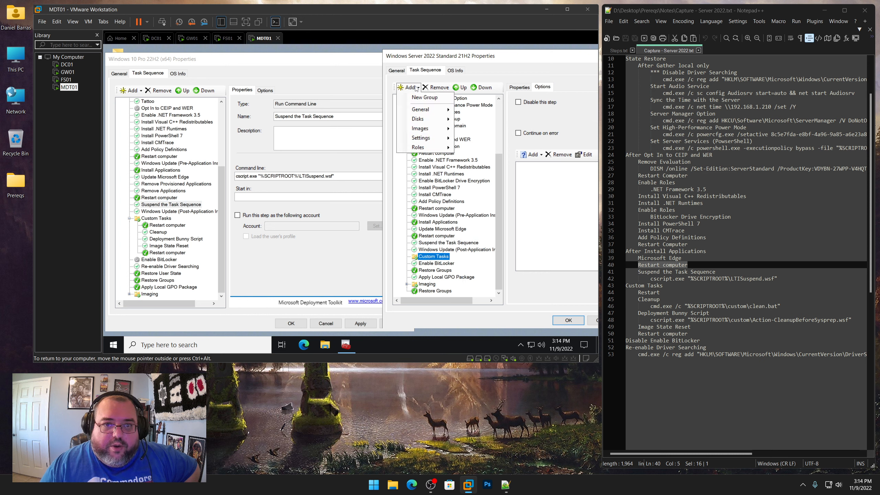
mouse_move(423, 110)
left_click(481, 138)
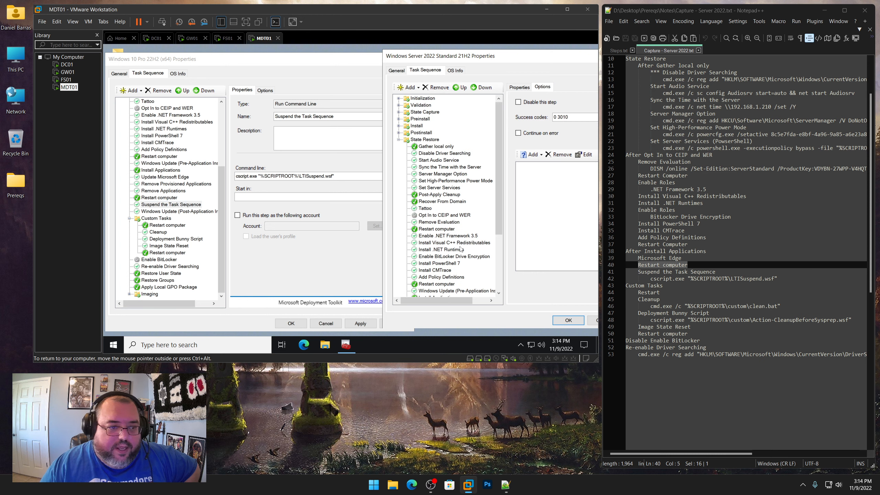
left_click(165, 234)
left_click(443, 257)
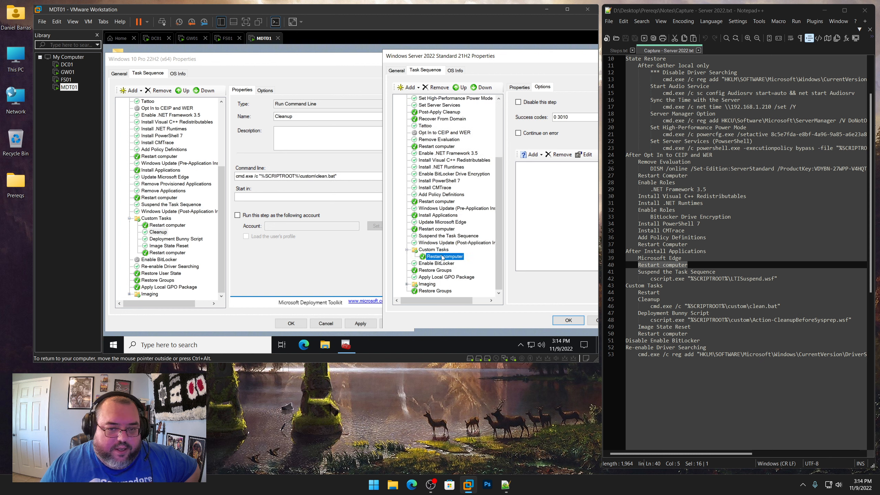
right_click(443, 257)
left_click(457, 269)
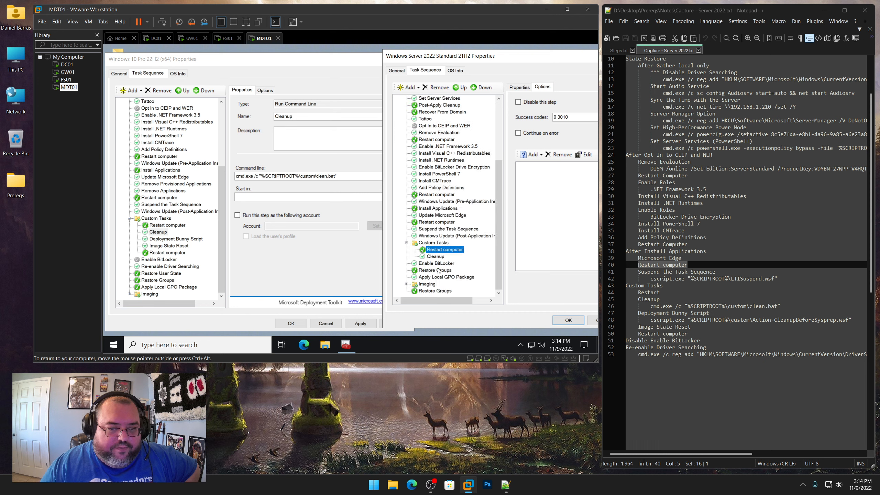
Copy Deployment Bunny Script and Image State Reset from the Windows 10 sequence into the server's Custom Tasks after Cleanup
left_click(169, 239)
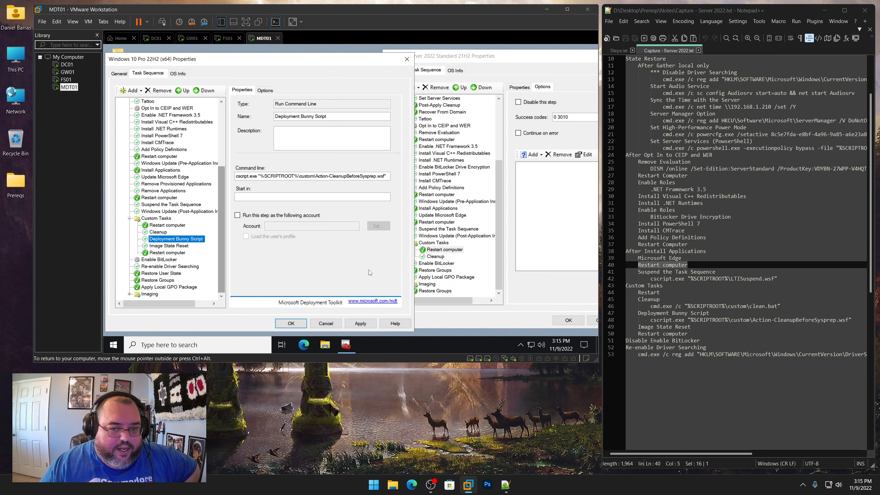
left_click(434, 258)
right_click(434, 258)
left_click(439, 273)
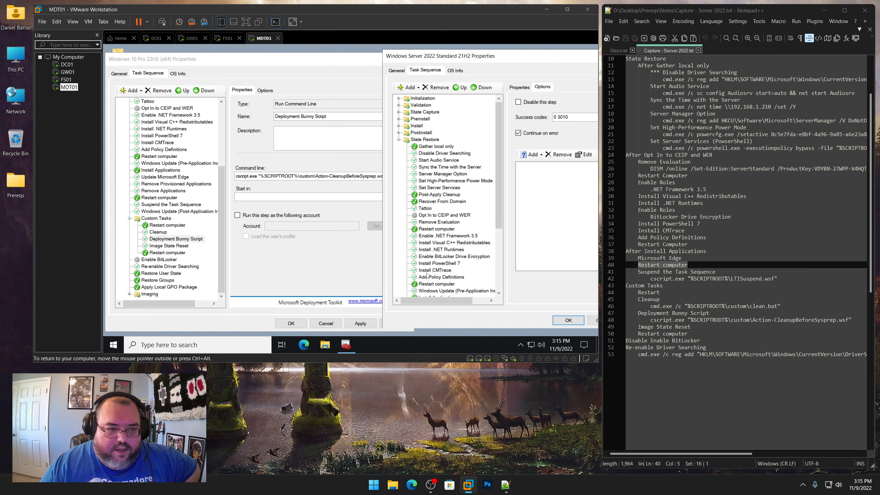
left_click(184, 245)
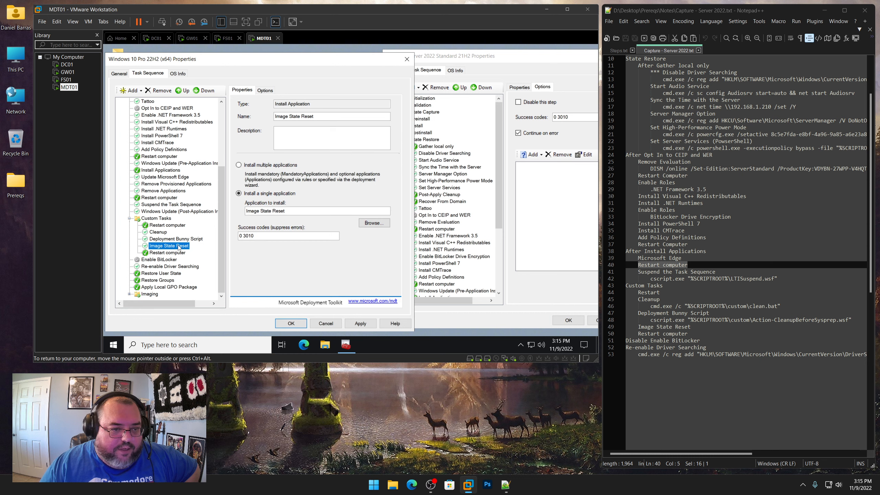
left_click(500, 282)
left_click(437, 256)
right_click(437, 256)
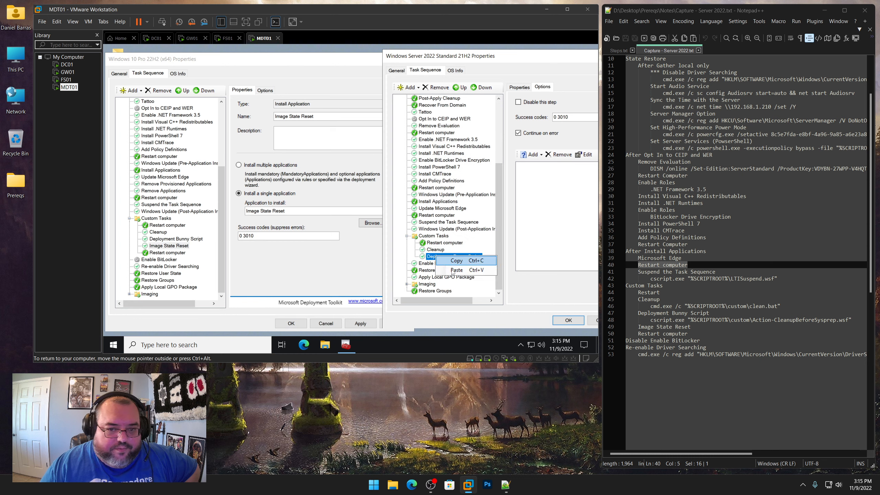
left_click(450, 270)
Copy the Restart computer step in the server's Custom Tasks and paste it after Image State Reset
scroll(455, 274, "down", 5)
left_click(444, 236)
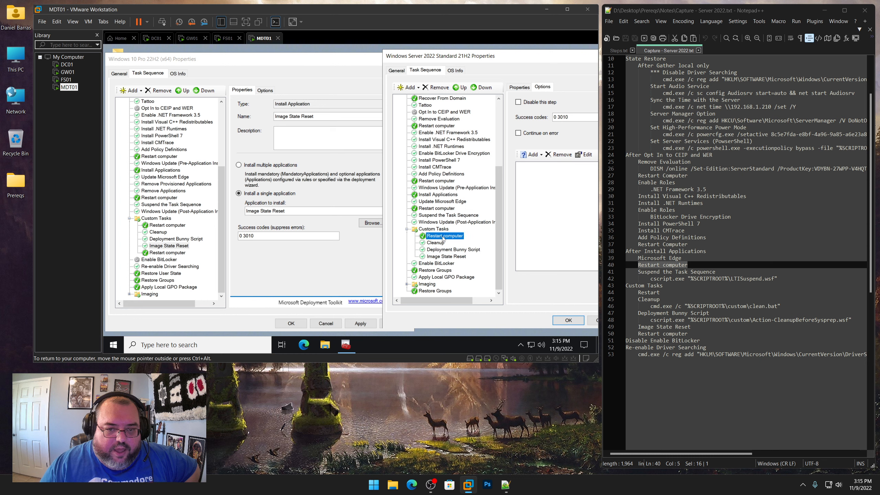
right_click(443, 236)
left_click(450, 243)
left_click(444, 256)
right_click(444, 260)
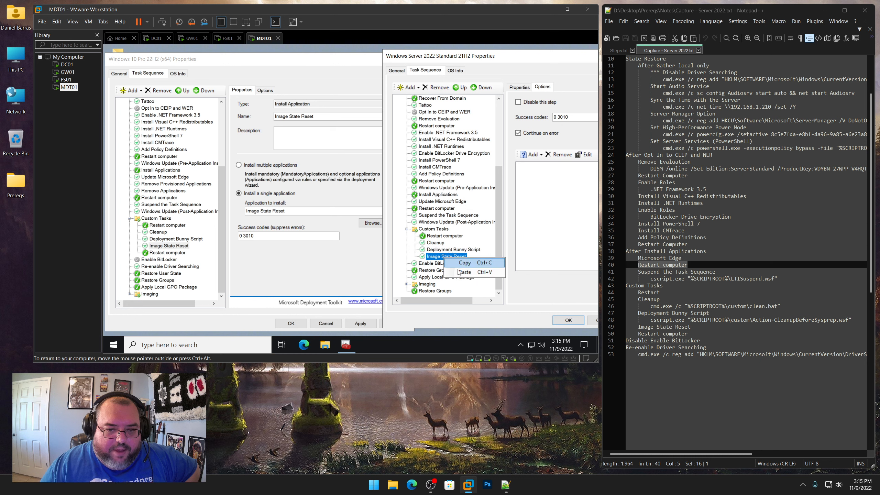
left_click(458, 273)
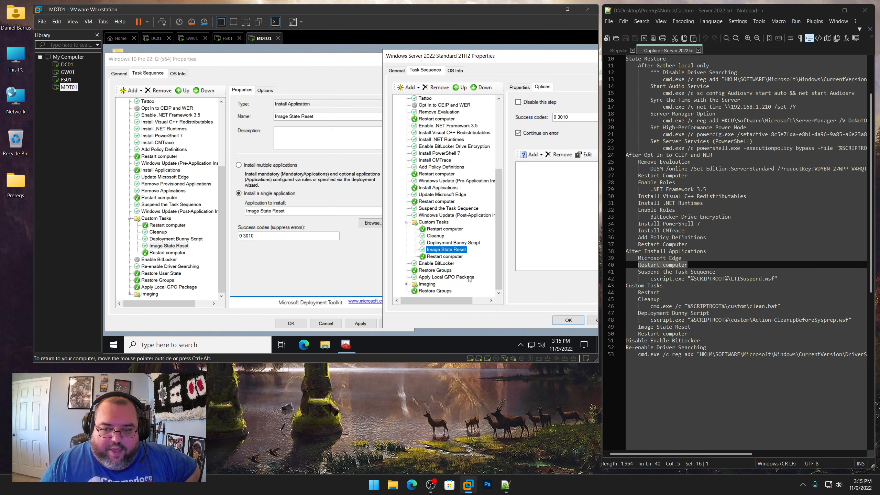
Disable the Enable BitLocker step in the server sequence and apply the changes
left_click(430, 264)
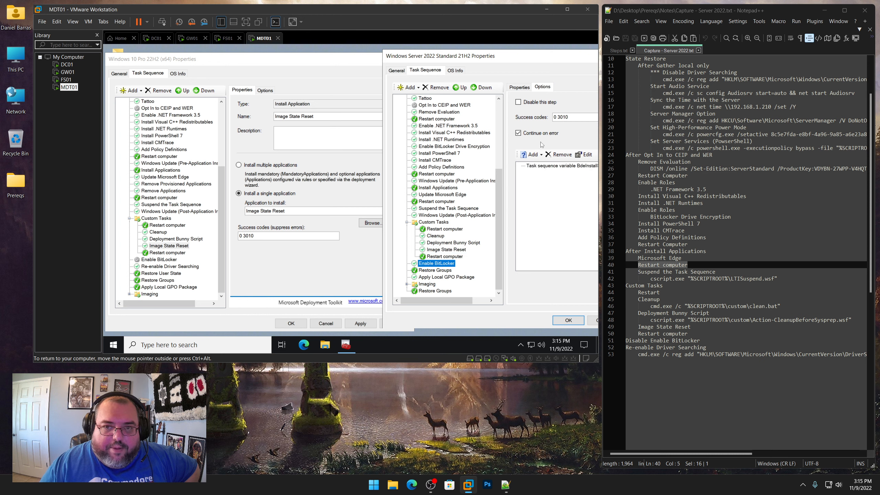
left_click(536, 102)
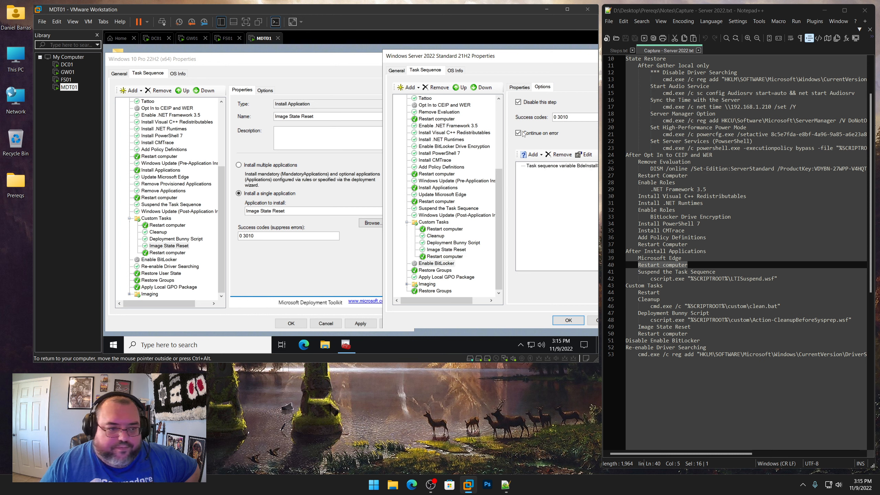
left_click(171, 267)
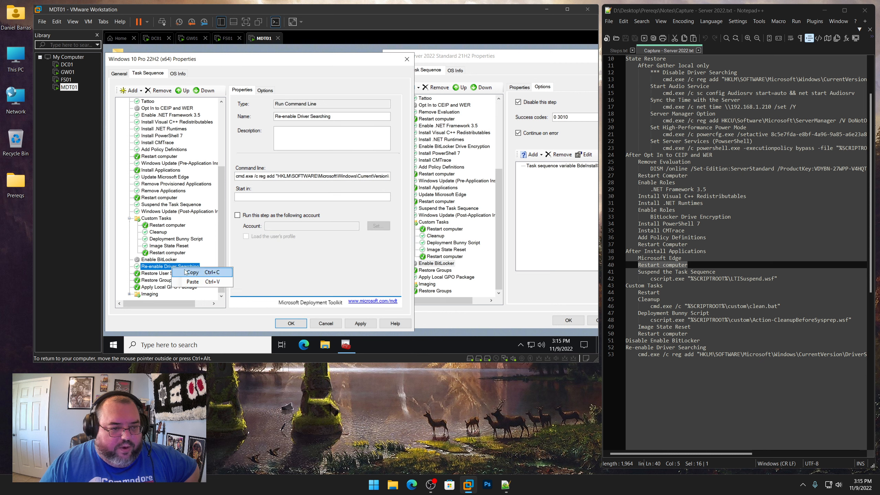
left_click(430, 278)
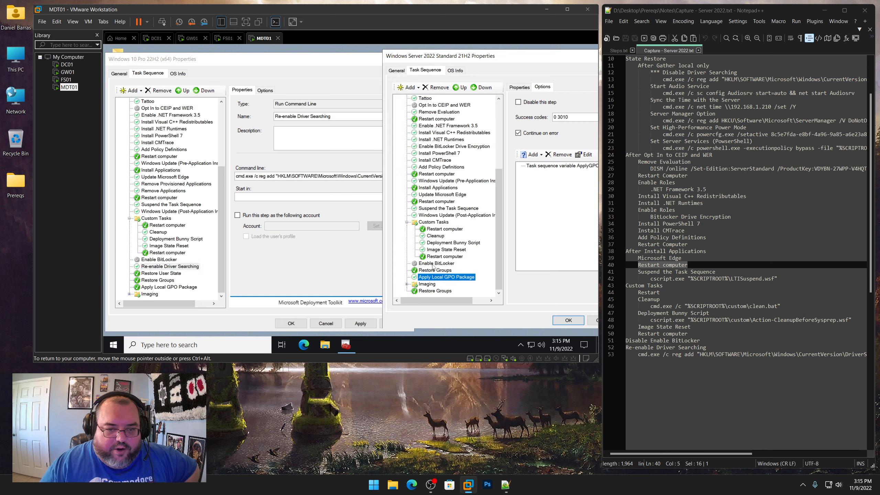
left_click(433, 264)
scroll(433, 267, "up", 6)
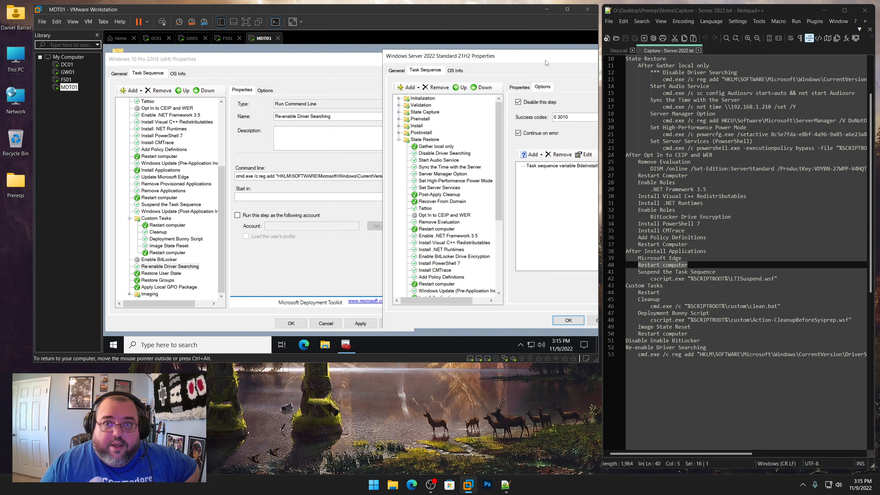
left_click_drag(547, 57, 386, 60)
left_click(469, 323)
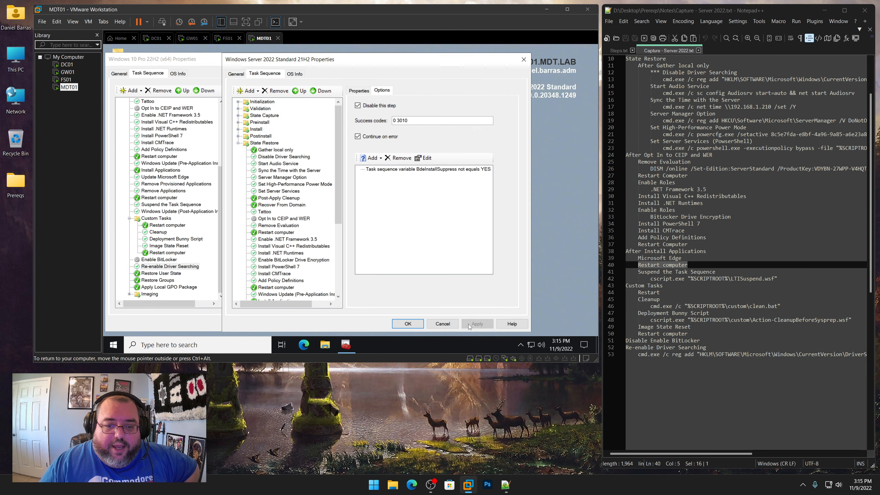
Close both task sequence property windows and review the Capture Client and Capture Server task sequence folders against the notes
left_click(408, 324)
left_click(287, 325)
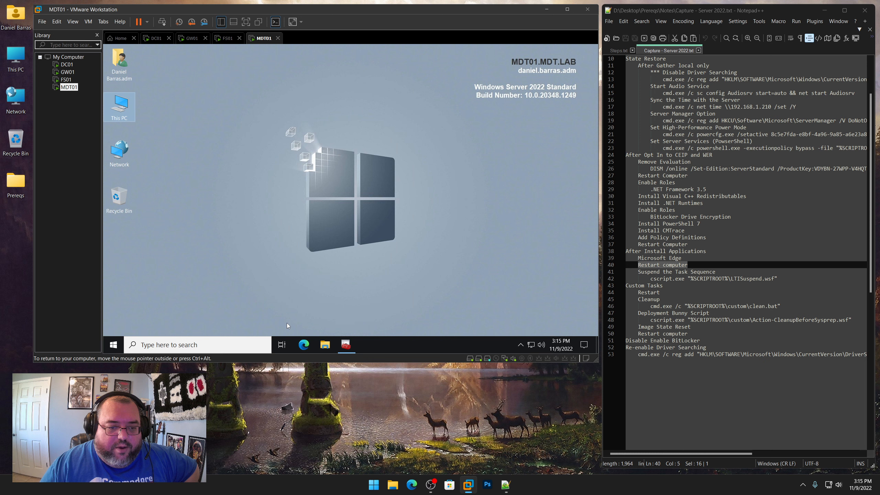
left_click(346, 344)
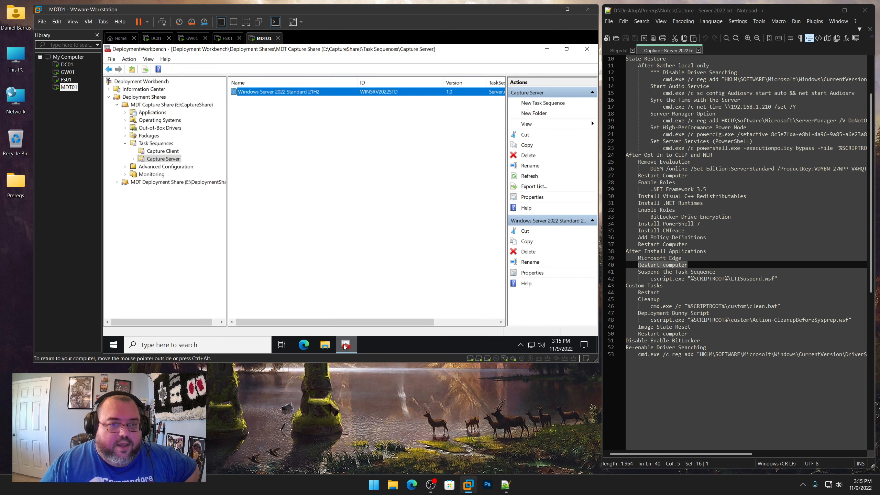
left_click(158, 151)
left_click(159, 158)
left_click(160, 143)
left_click(161, 153)
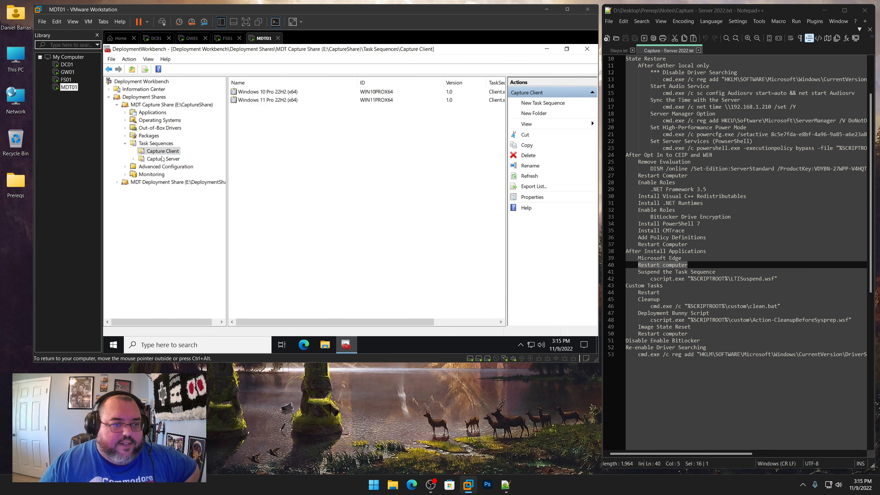
left_click(162, 159)
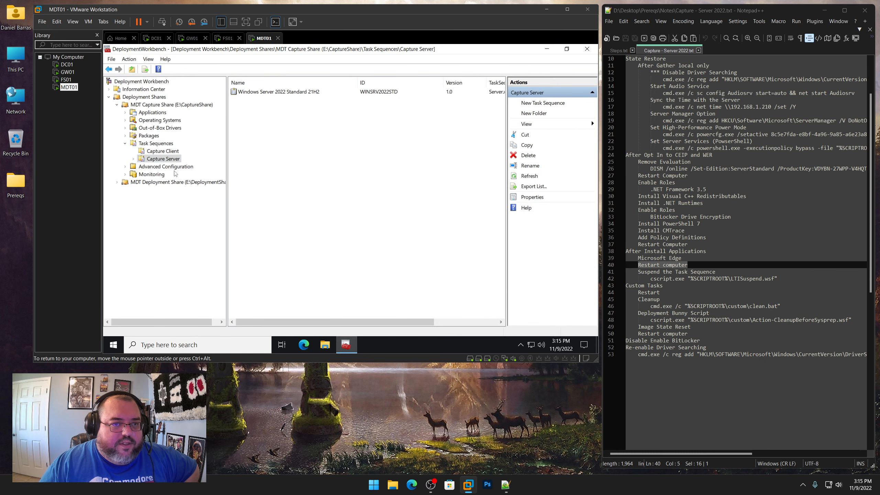
left_click(698, 50)
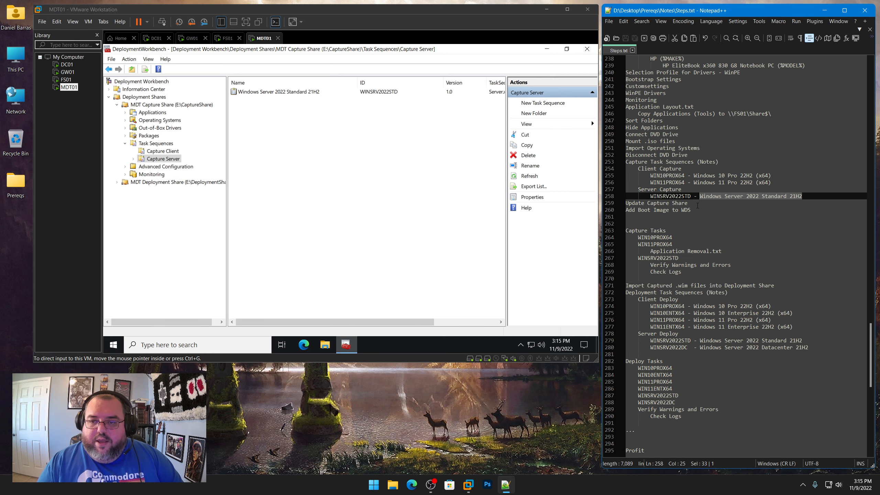
left_click_drag(698, 205, 625, 204)
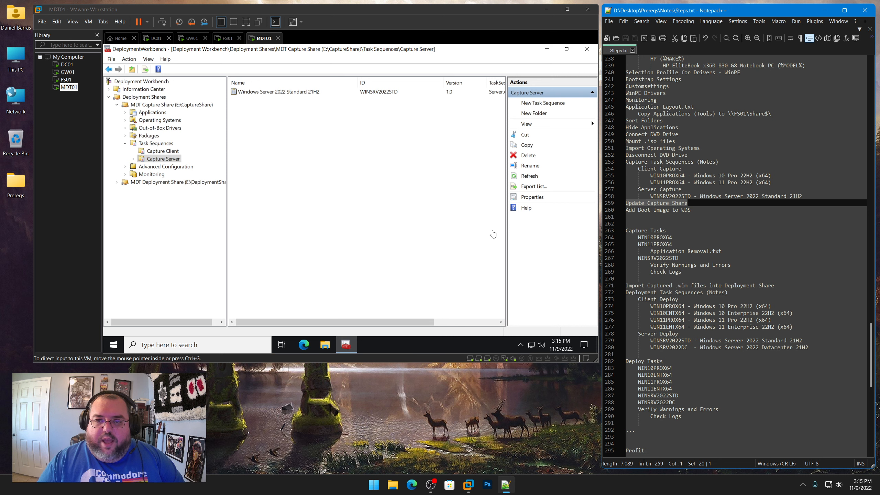
Update the MDT Capture Share deployment share, choosing to completely regenerate the boot images
left_click(195, 106)
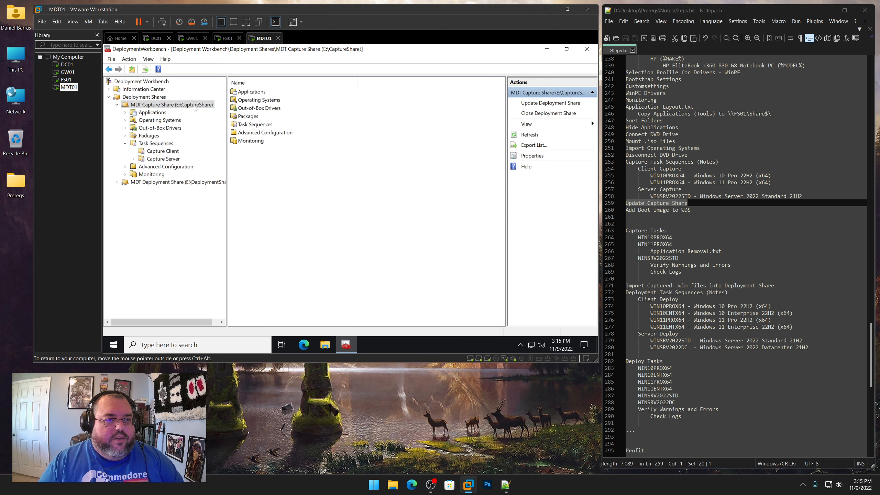
right_click(195, 108)
left_click(213, 112)
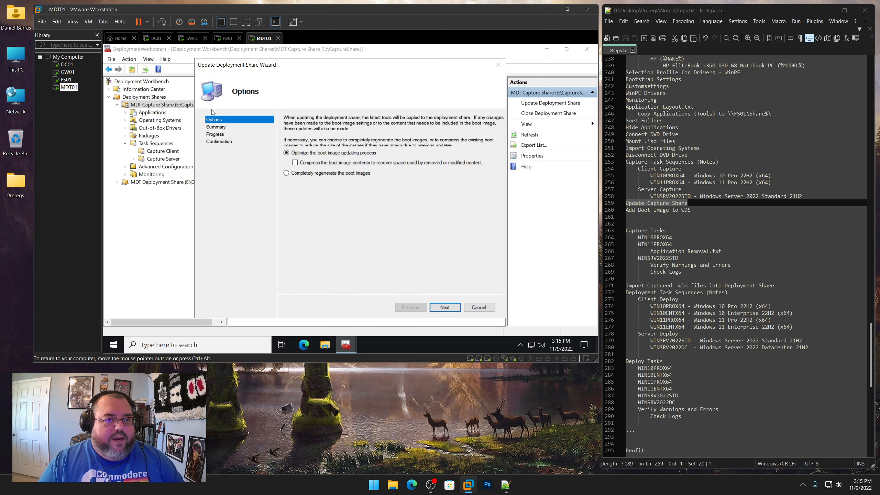
left_click(321, 175)
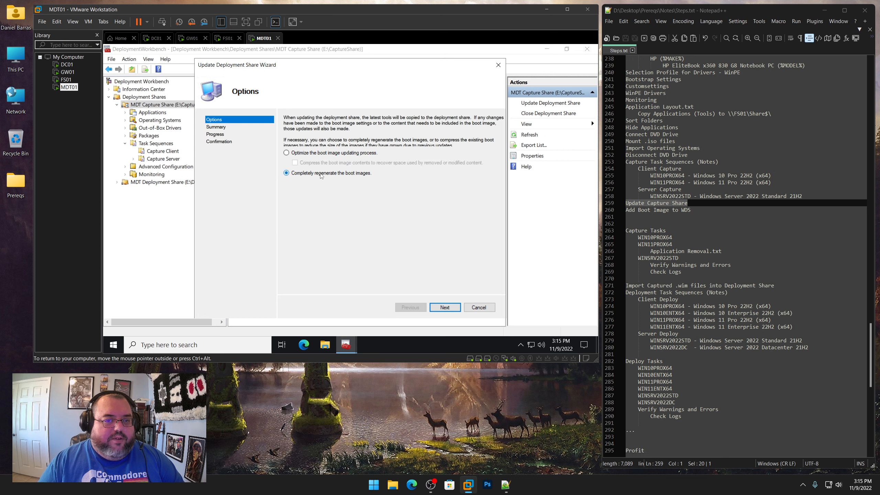
left_click(447, 307)
left_click(445, 307)
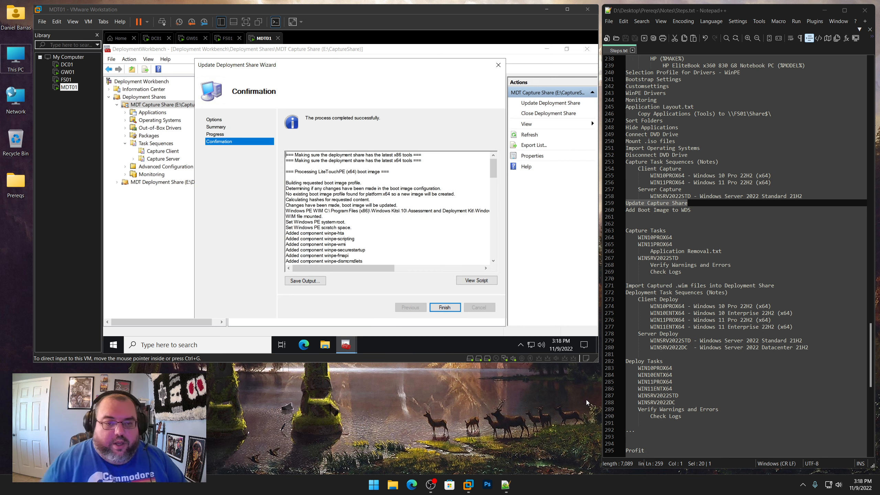
left_click(444, 307)
Open Windows Deployment Services and start adding a boot image to the MDT01.MDT.LAB server's Boot Images
left_click(114, 344)
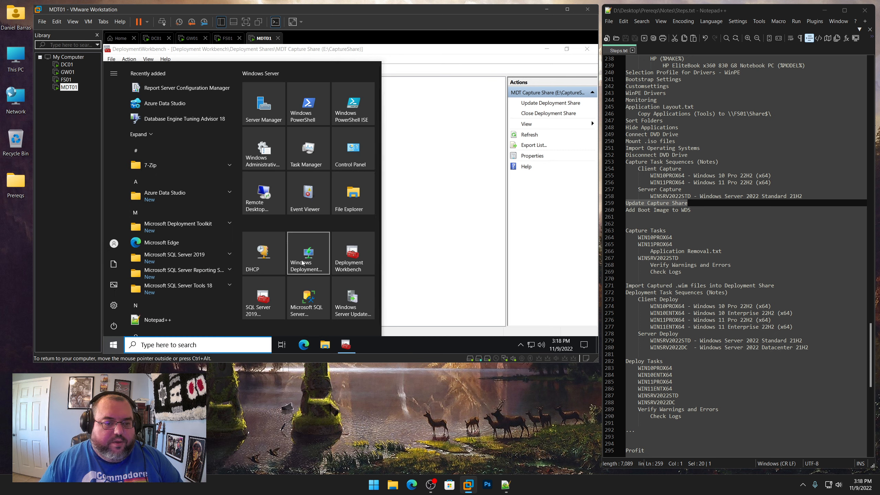
left_click(303, 262)
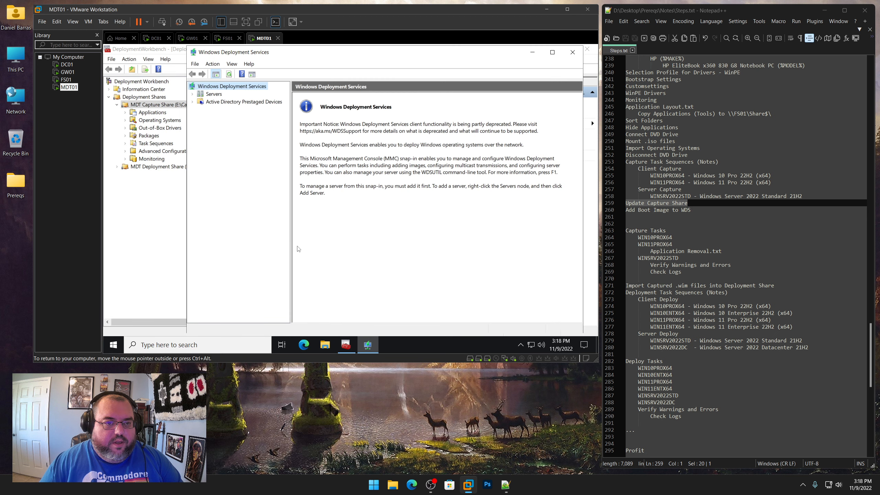
left_click(193, 93)
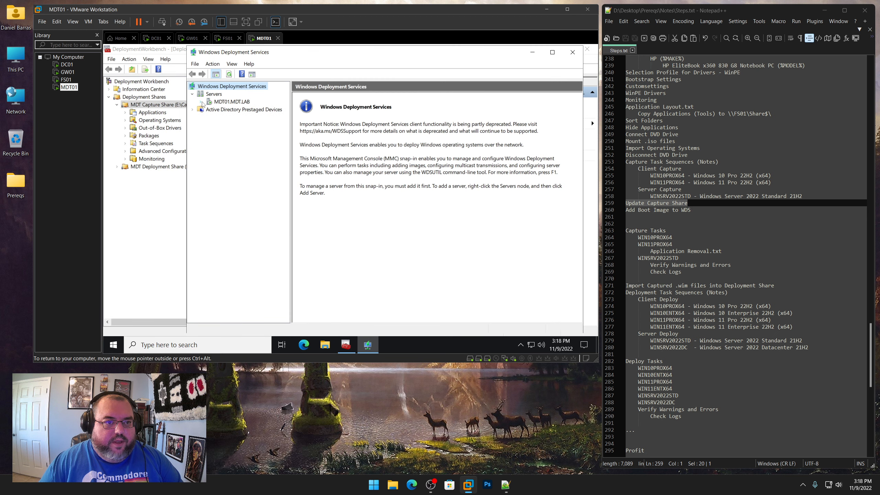
left_click(200, 102)
left_click(234, 118)
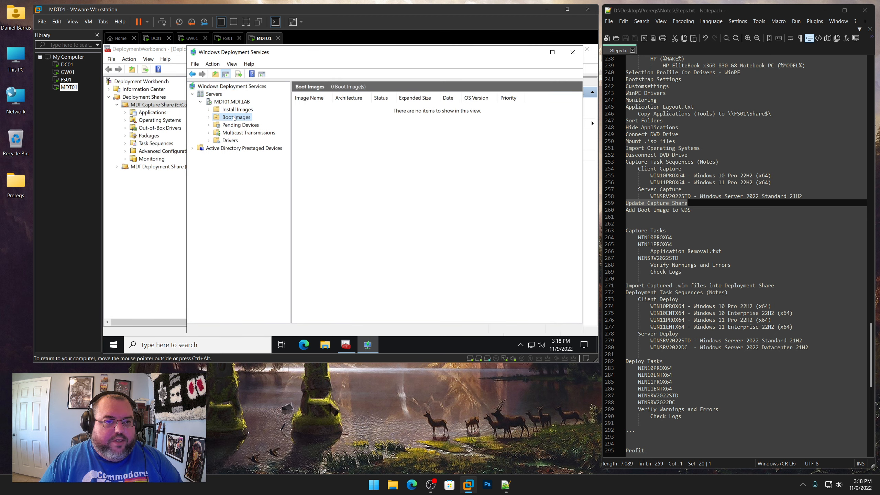
right_click(234, 118)
left_click(250, 123)
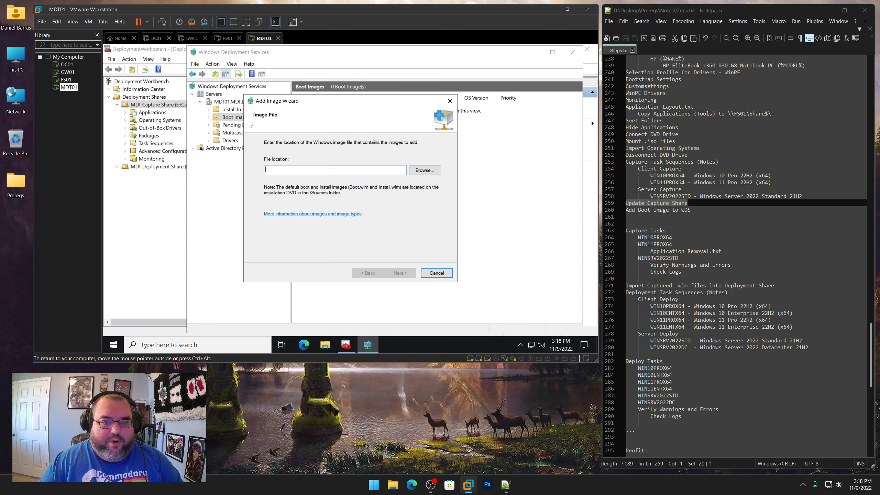
Choose LiteTouchPE_x64.wim from the CaptureShare Boot folder on Deployment (E:) as the boot image file
left_click(425, 170)
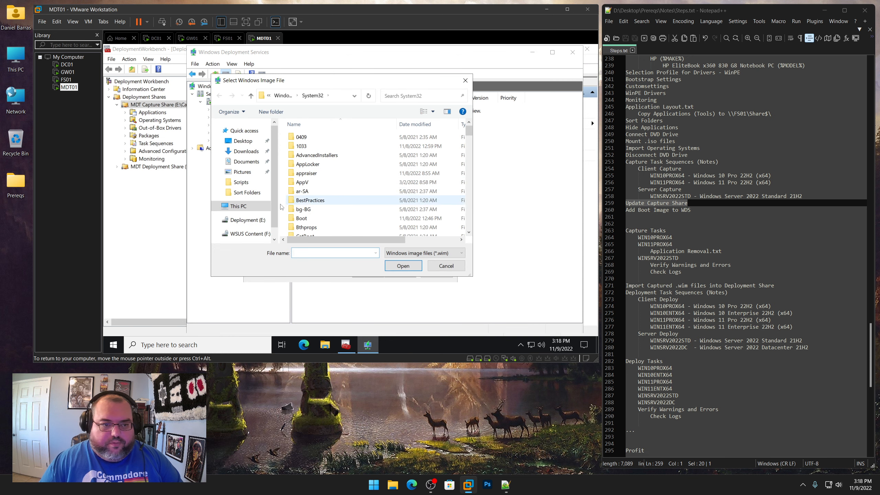
left_click(249, 221)
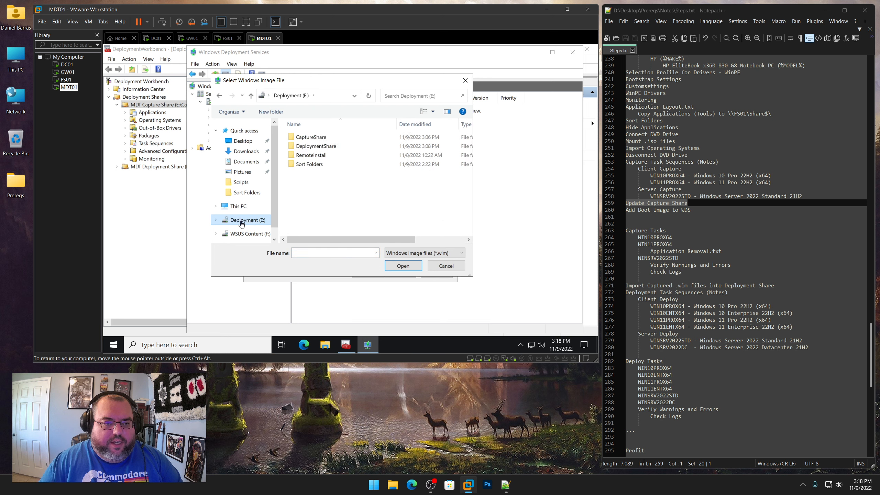
double_click(323, 137)
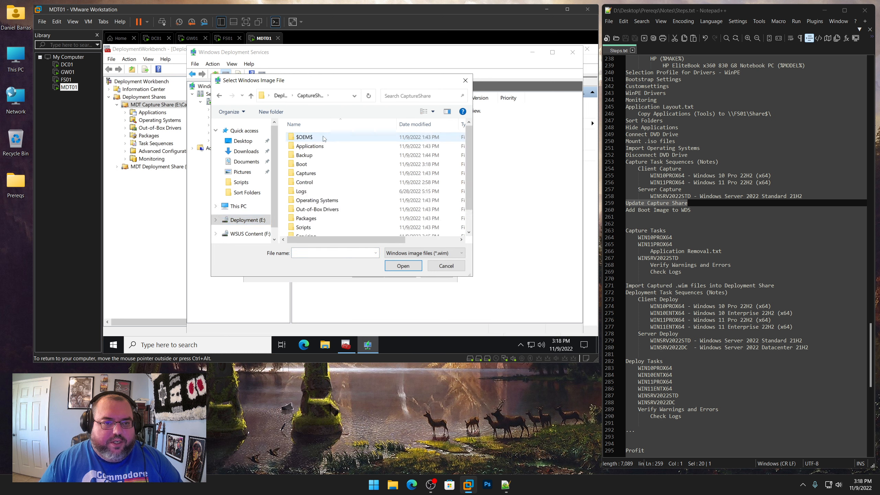
double_click(305, 166)
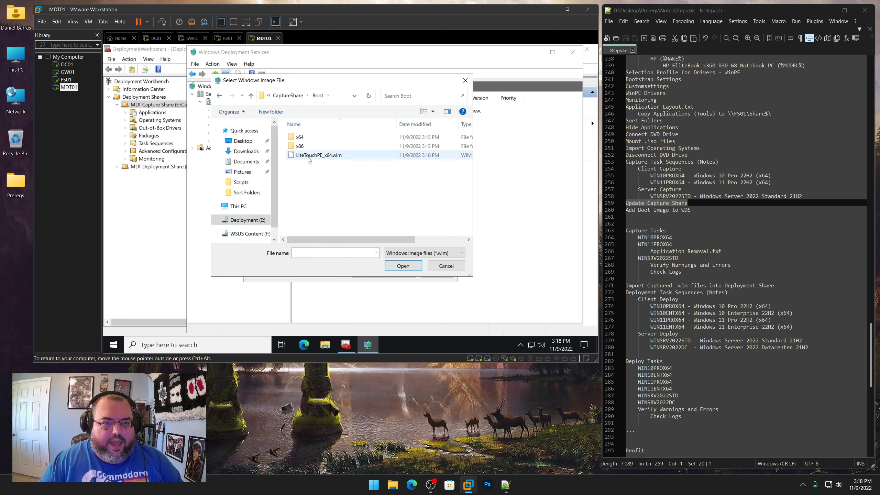
left_click(311, 157)
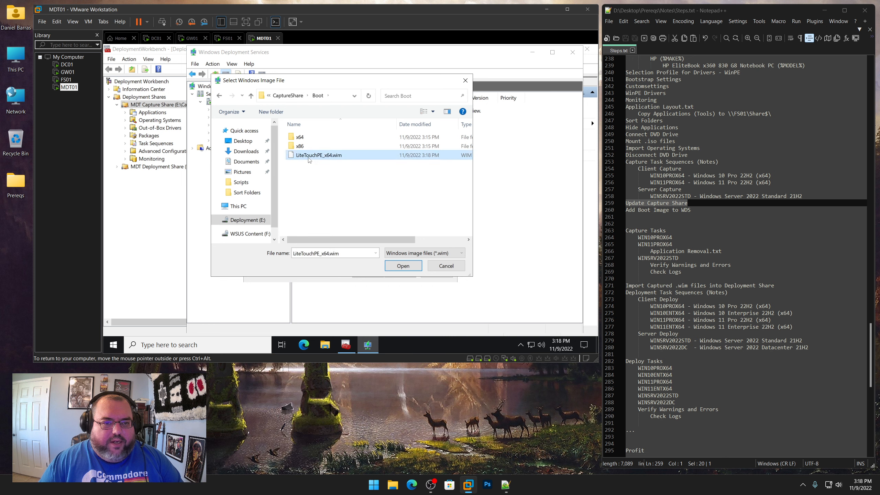
left_click(403, 266)
left_click(400, 273)
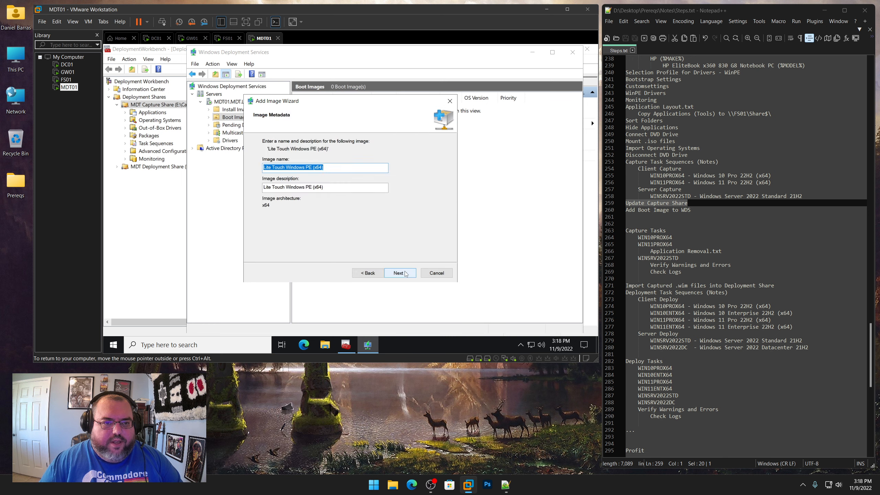
Name the boot image Capture Task Sequences, finish adding it to the server, and close Windows Deployment Services
type("Capture")
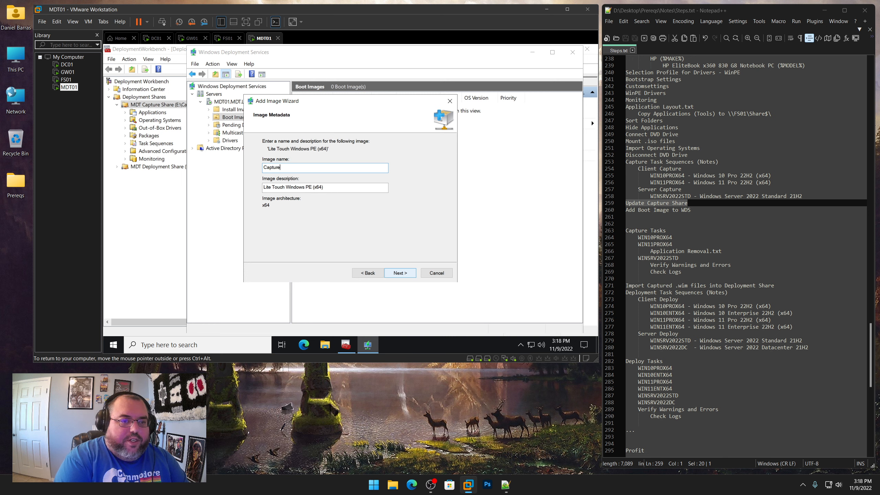
type(" Task Sequences")
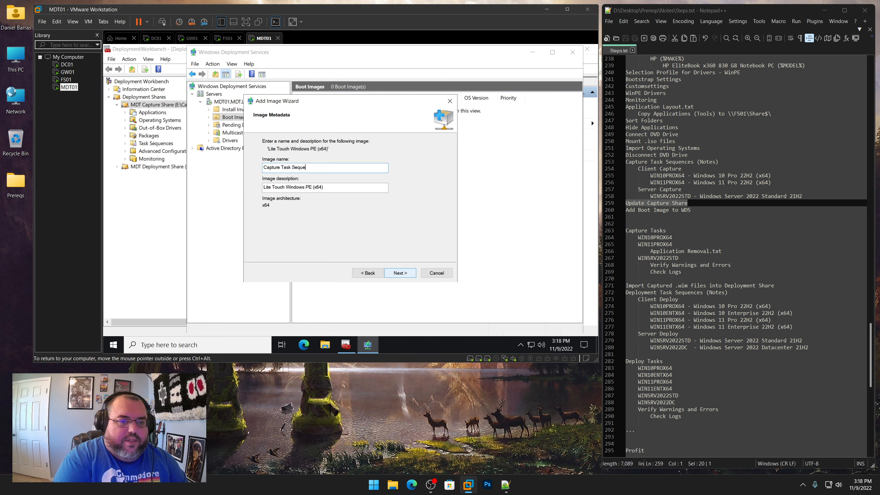
left_click(405, 273)
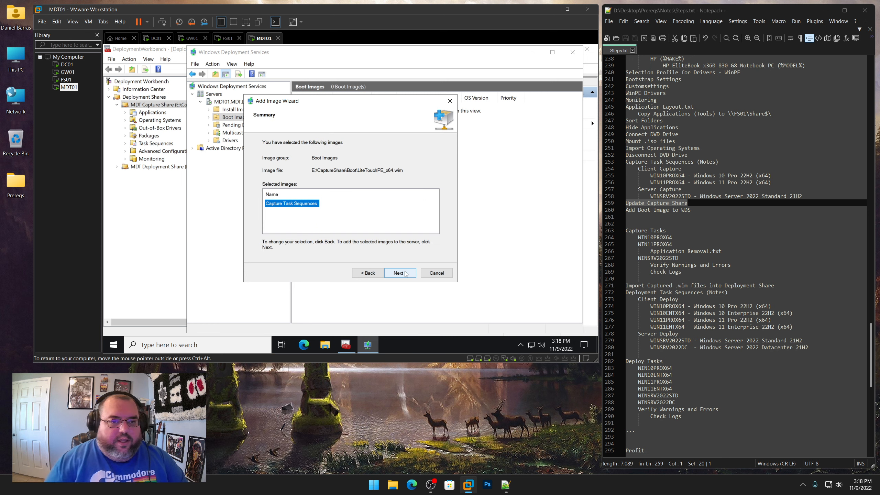
left_click(405, 273)
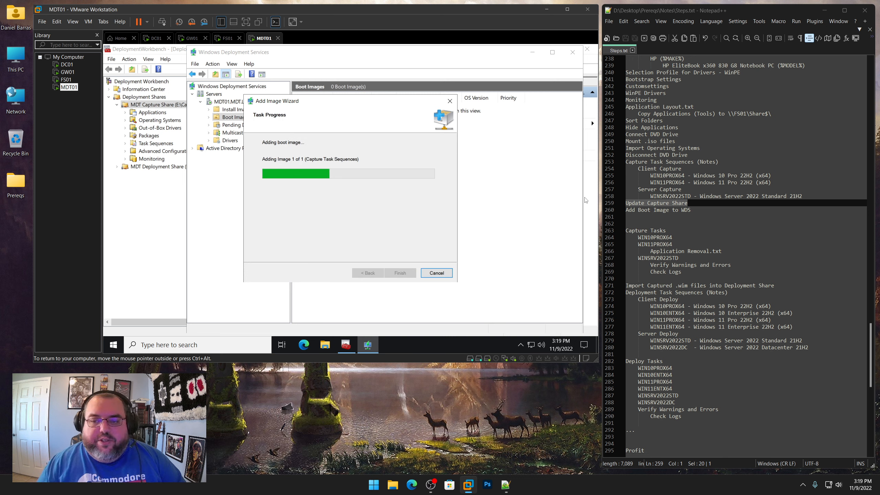
left_click_drag(693, 210, 621, 209)
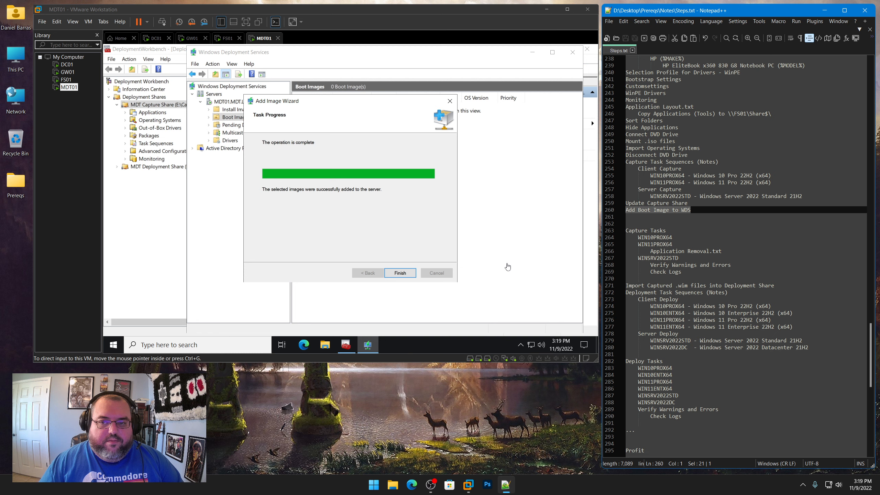
left_click(400, 273)
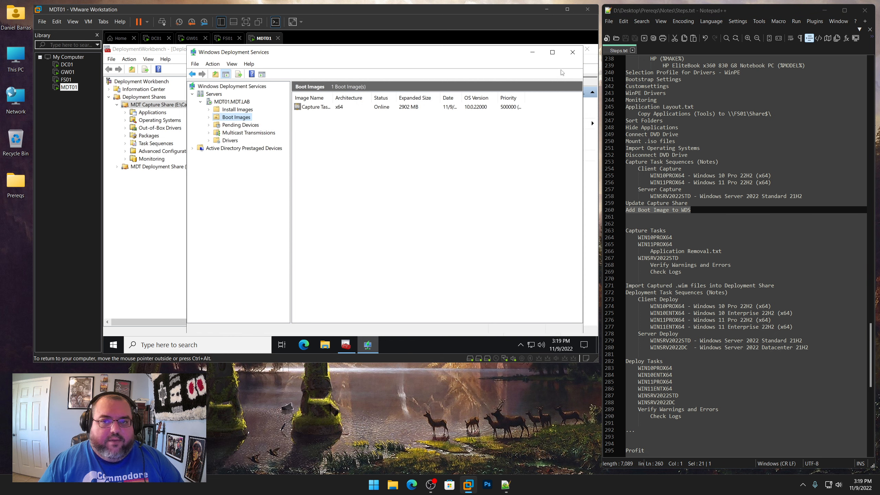
left_click(571, 54)
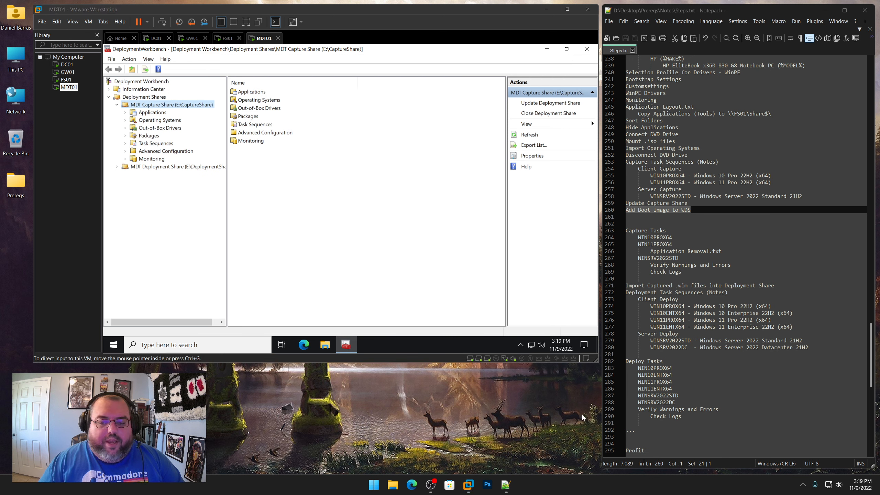